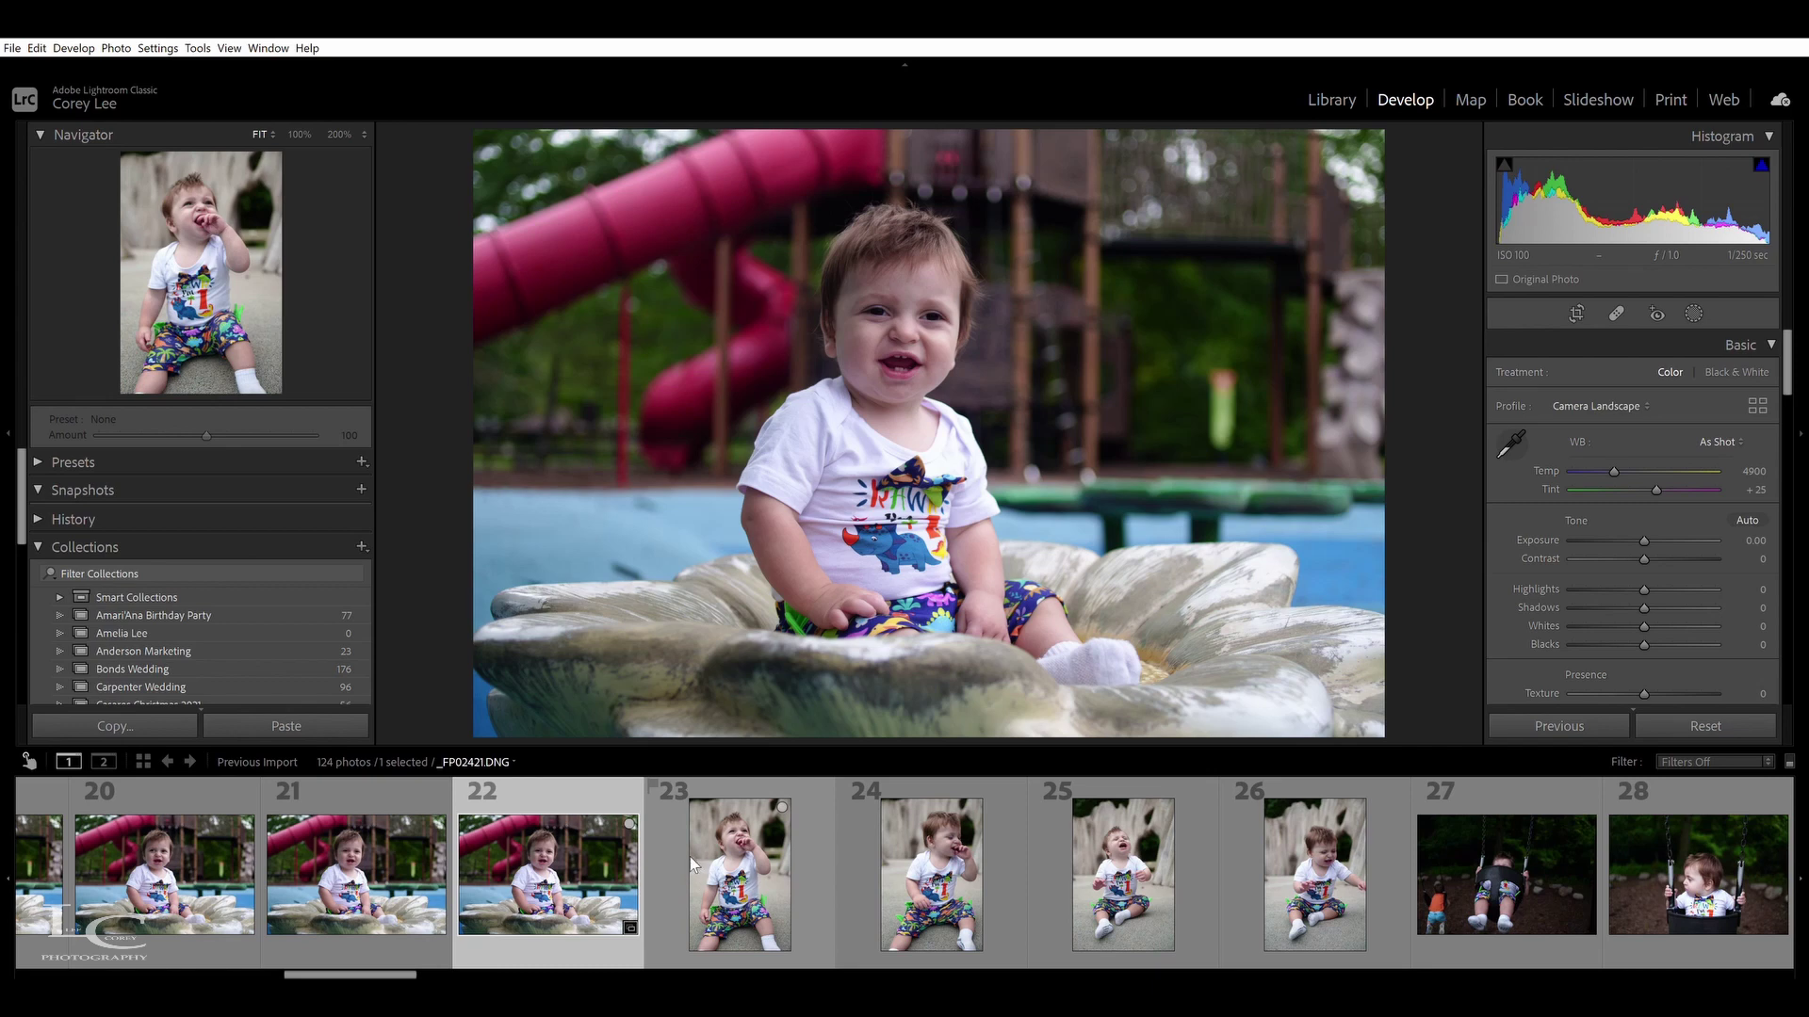
Browse the filmstrip of imported photos and open photo 14, the first playground shot of the toddler
scroll(675, 862, up, 5)
scroll(675, 862, down, 5)
scroll(676, 862, up, 3)
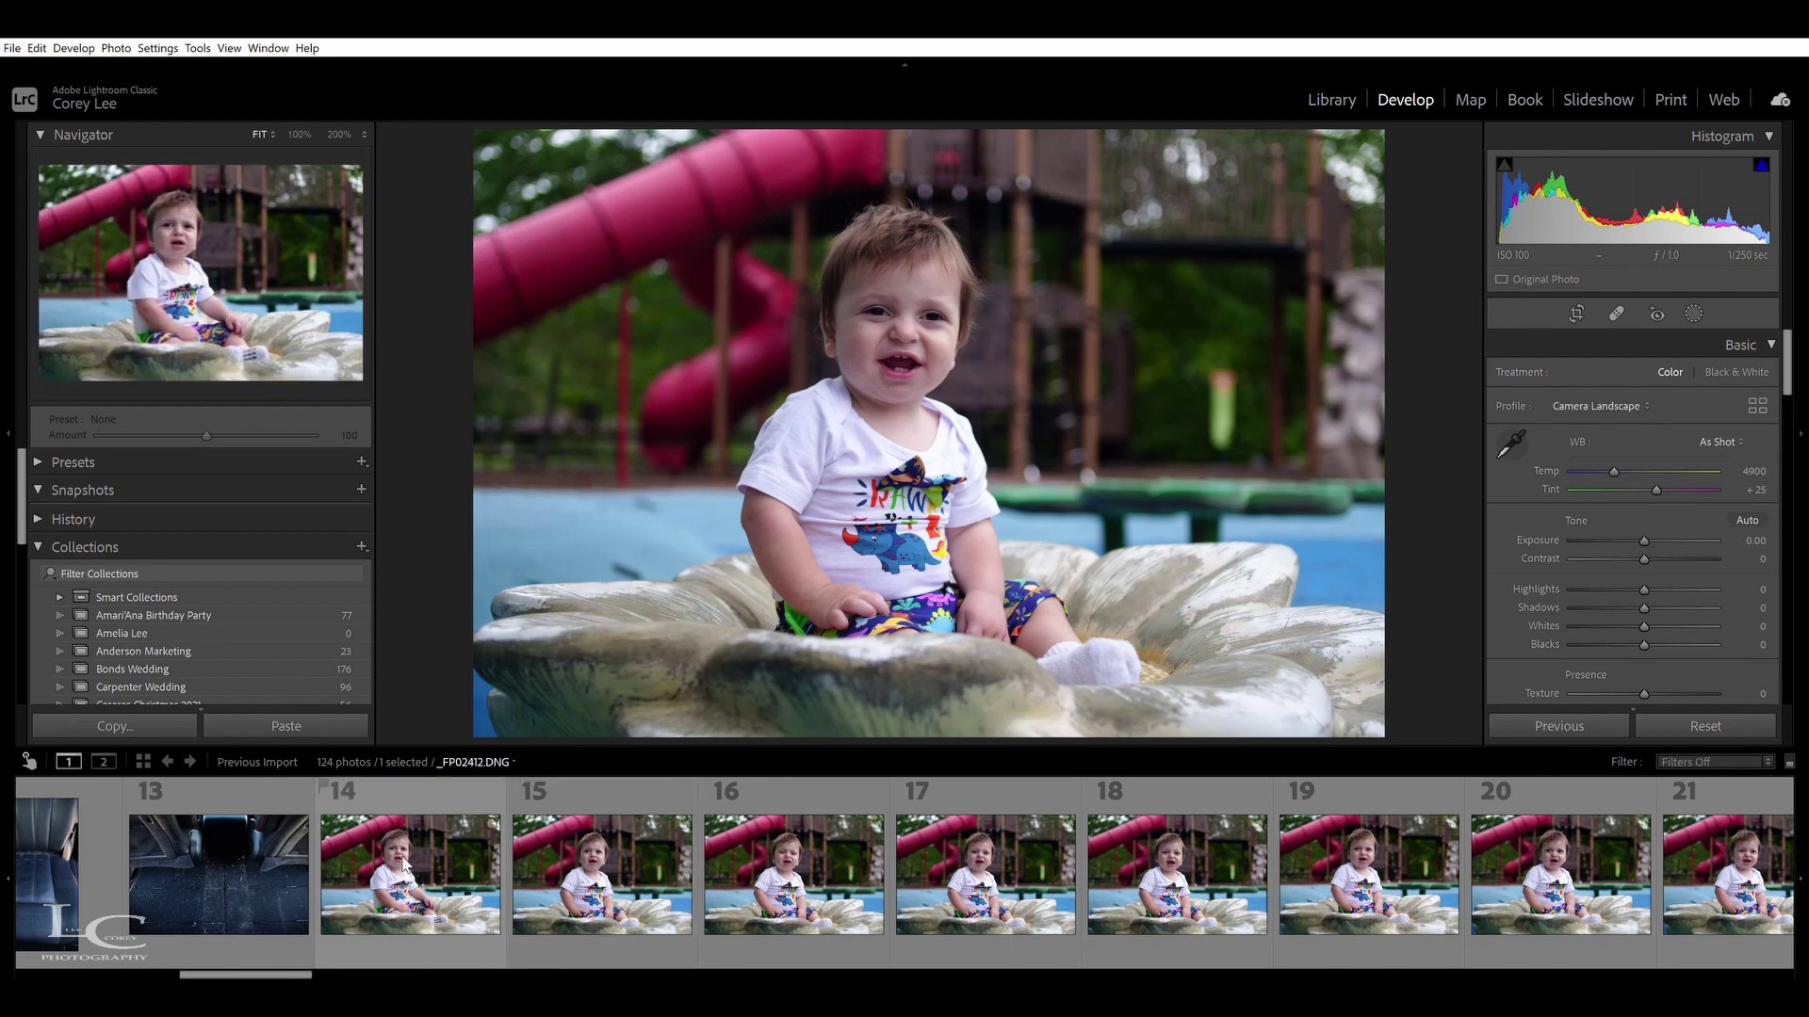
click(403, 865)
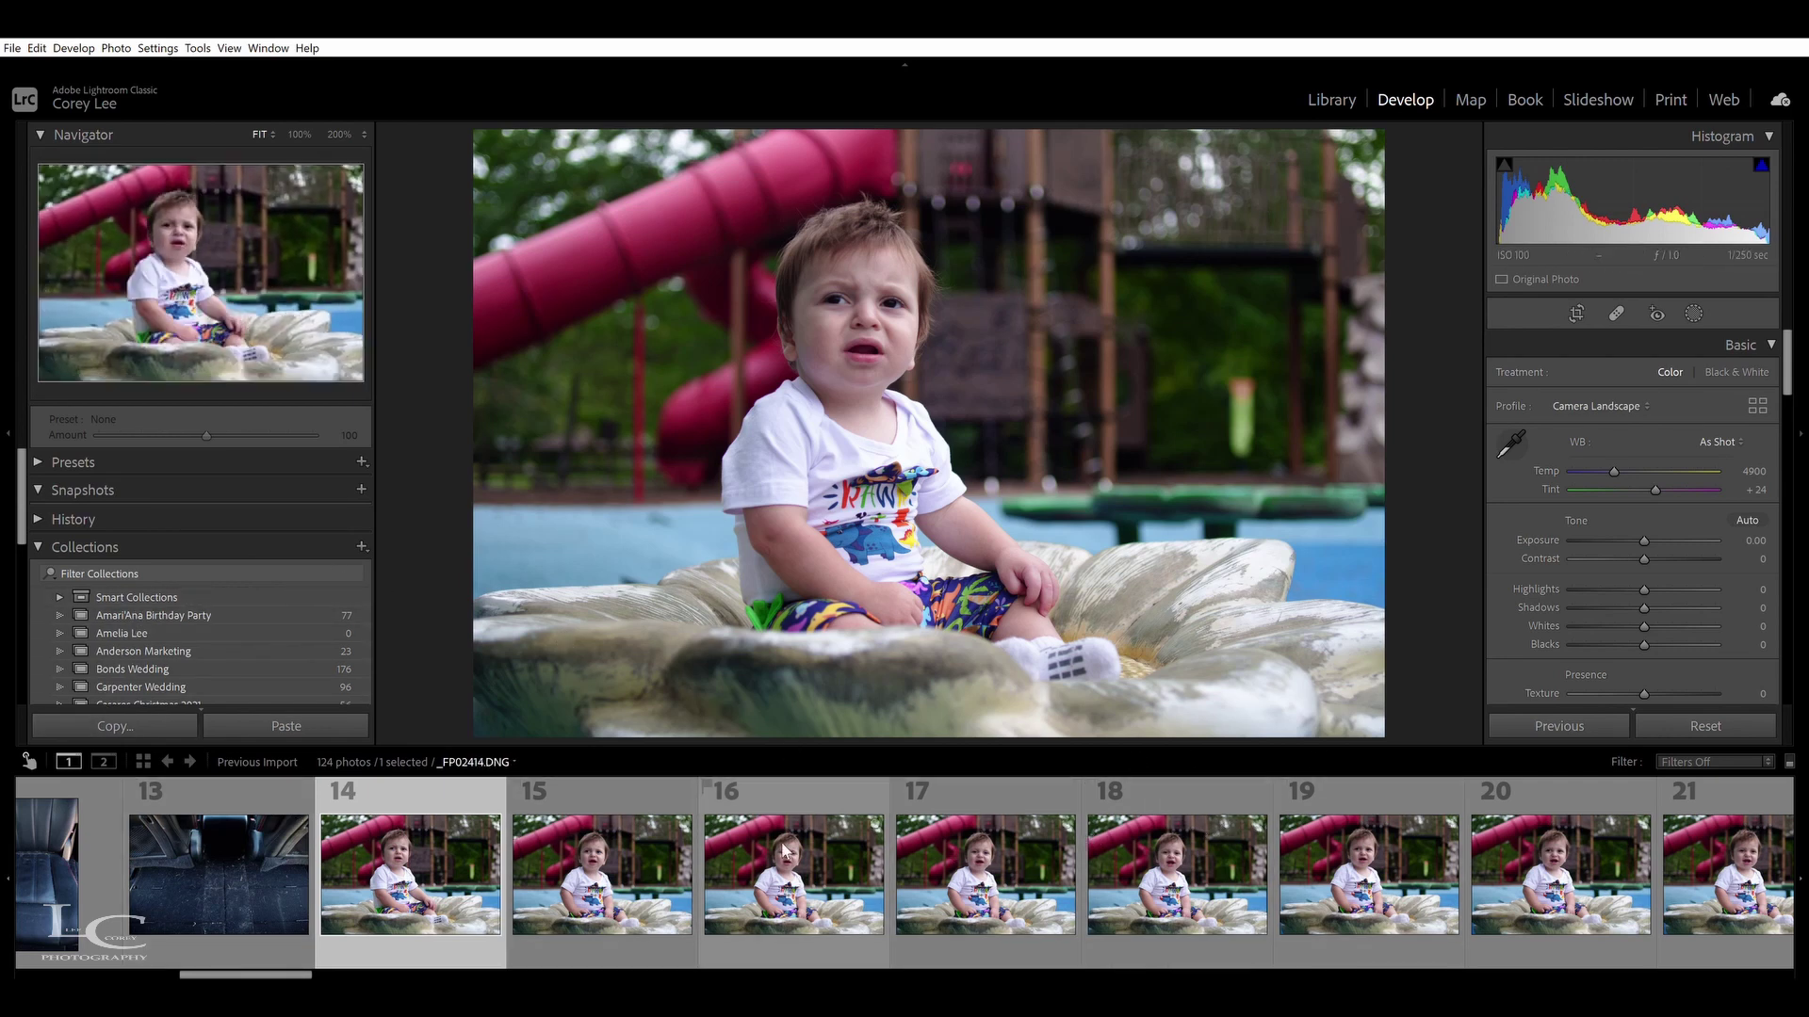
Find the 1st Birthday collection in the collections list and view its contents without any photo selected
scroll(24, 524, down, 3)
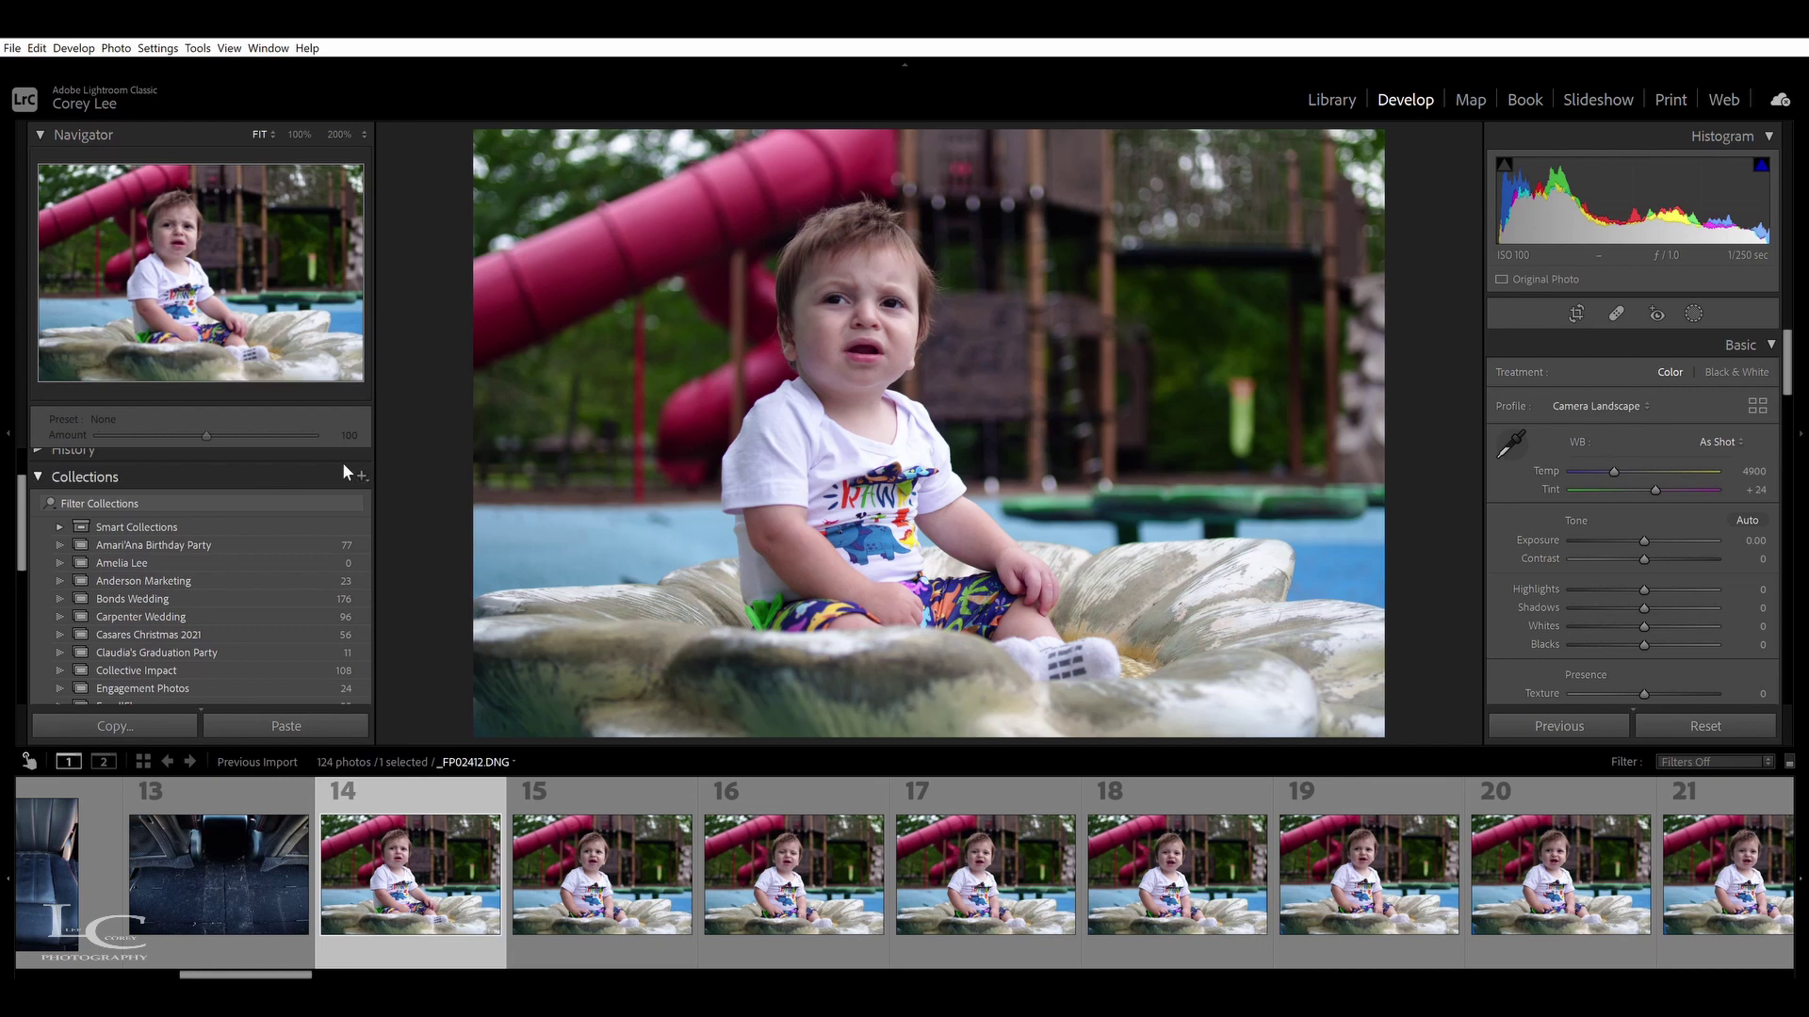
drag(21, 503, 25, 607)
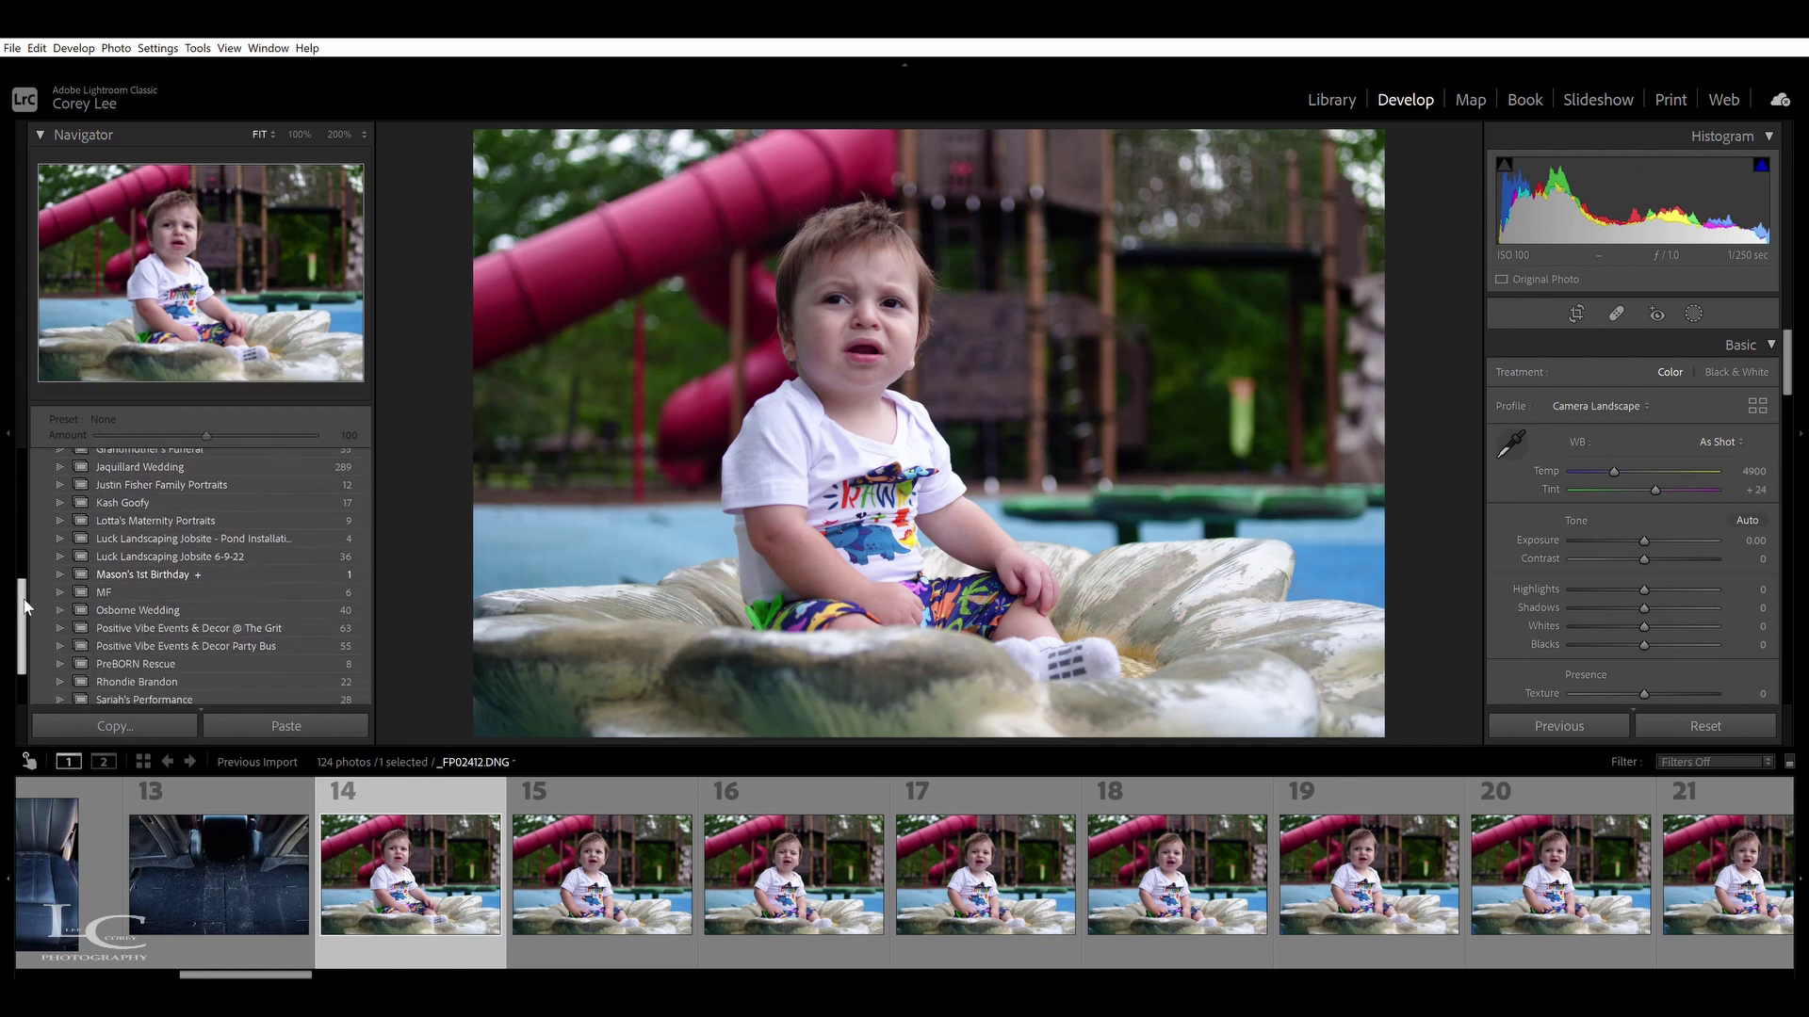
click(156, 566)
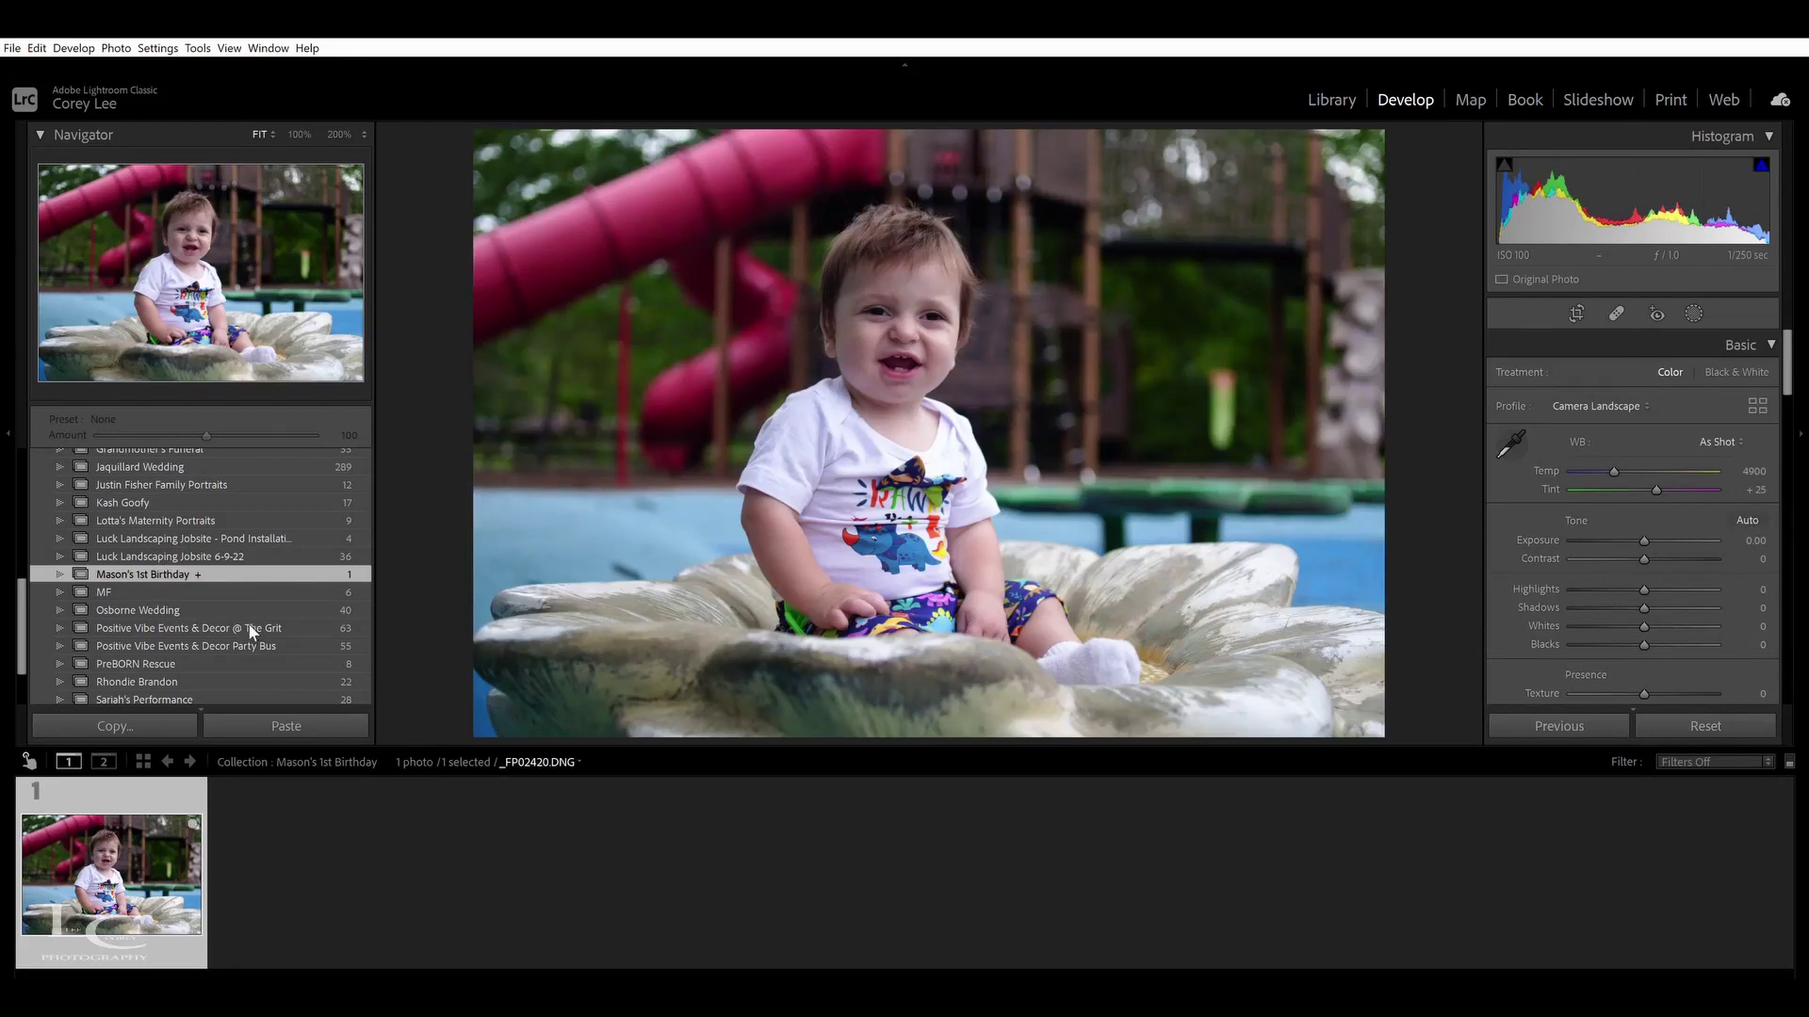
click(483, 863)
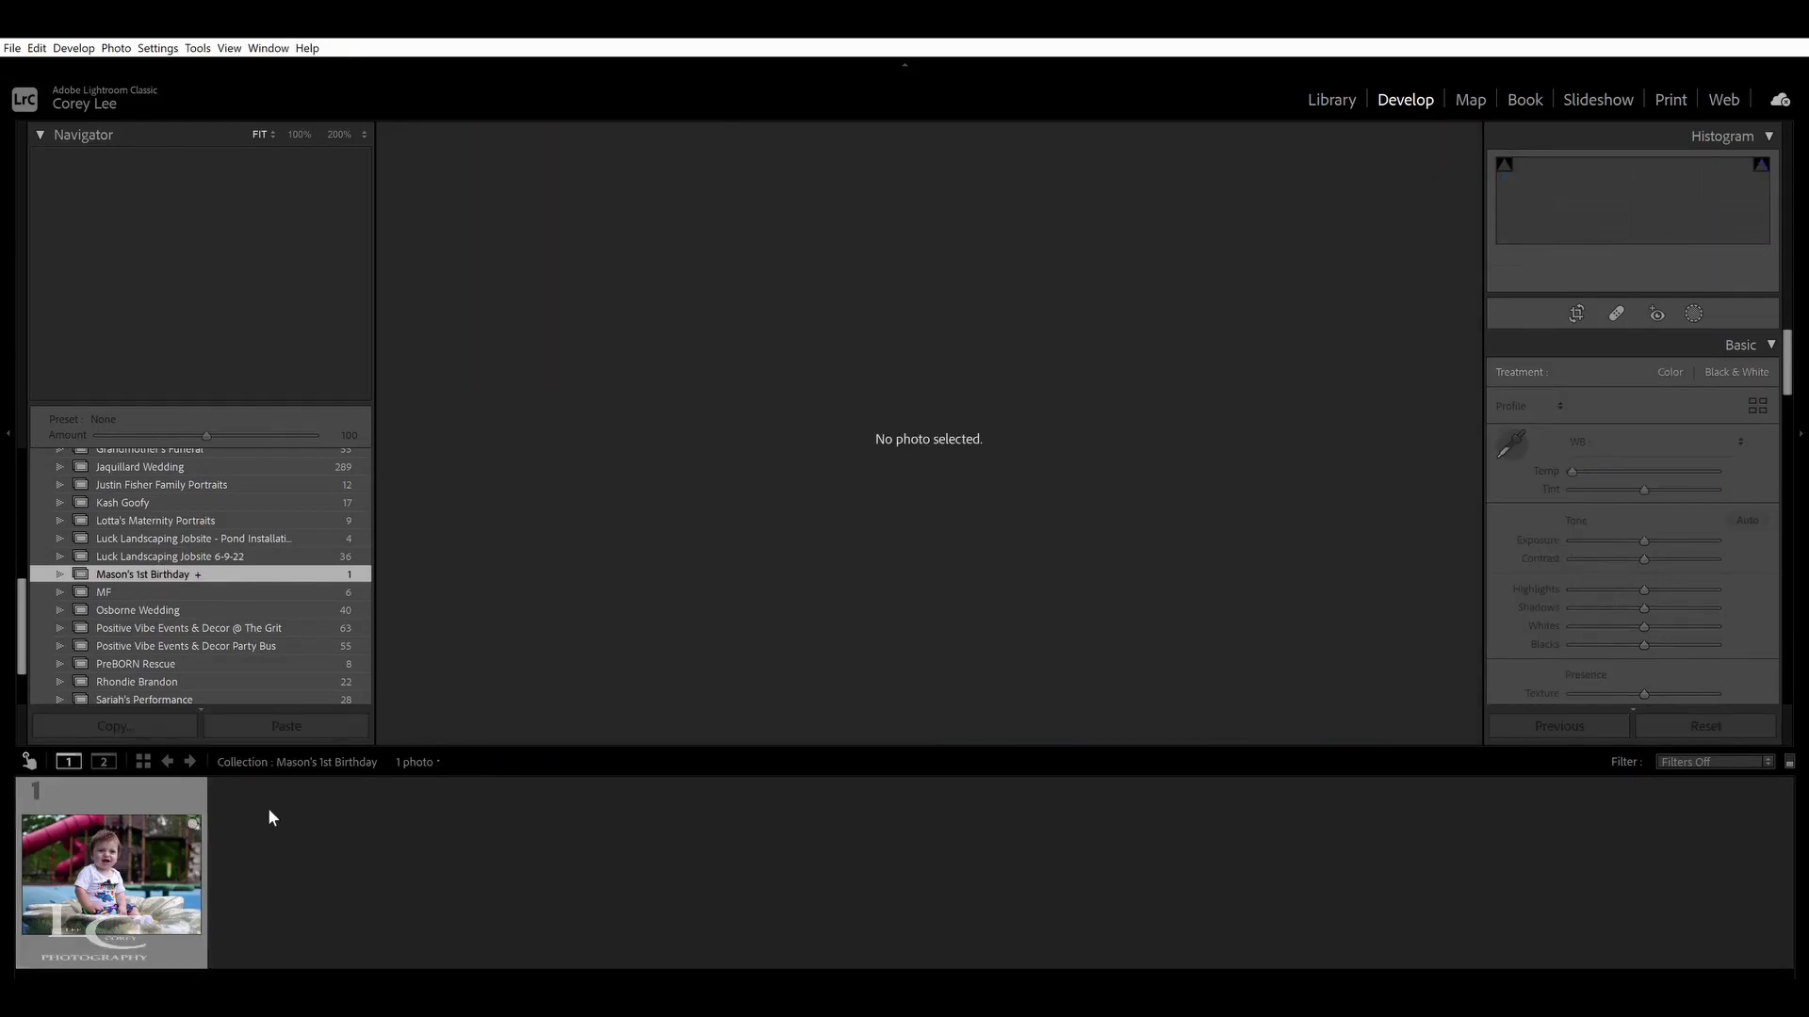
Return to the Previous Import photos and reopen photo 14, the first of the toddler's playground series
click(168, 761)
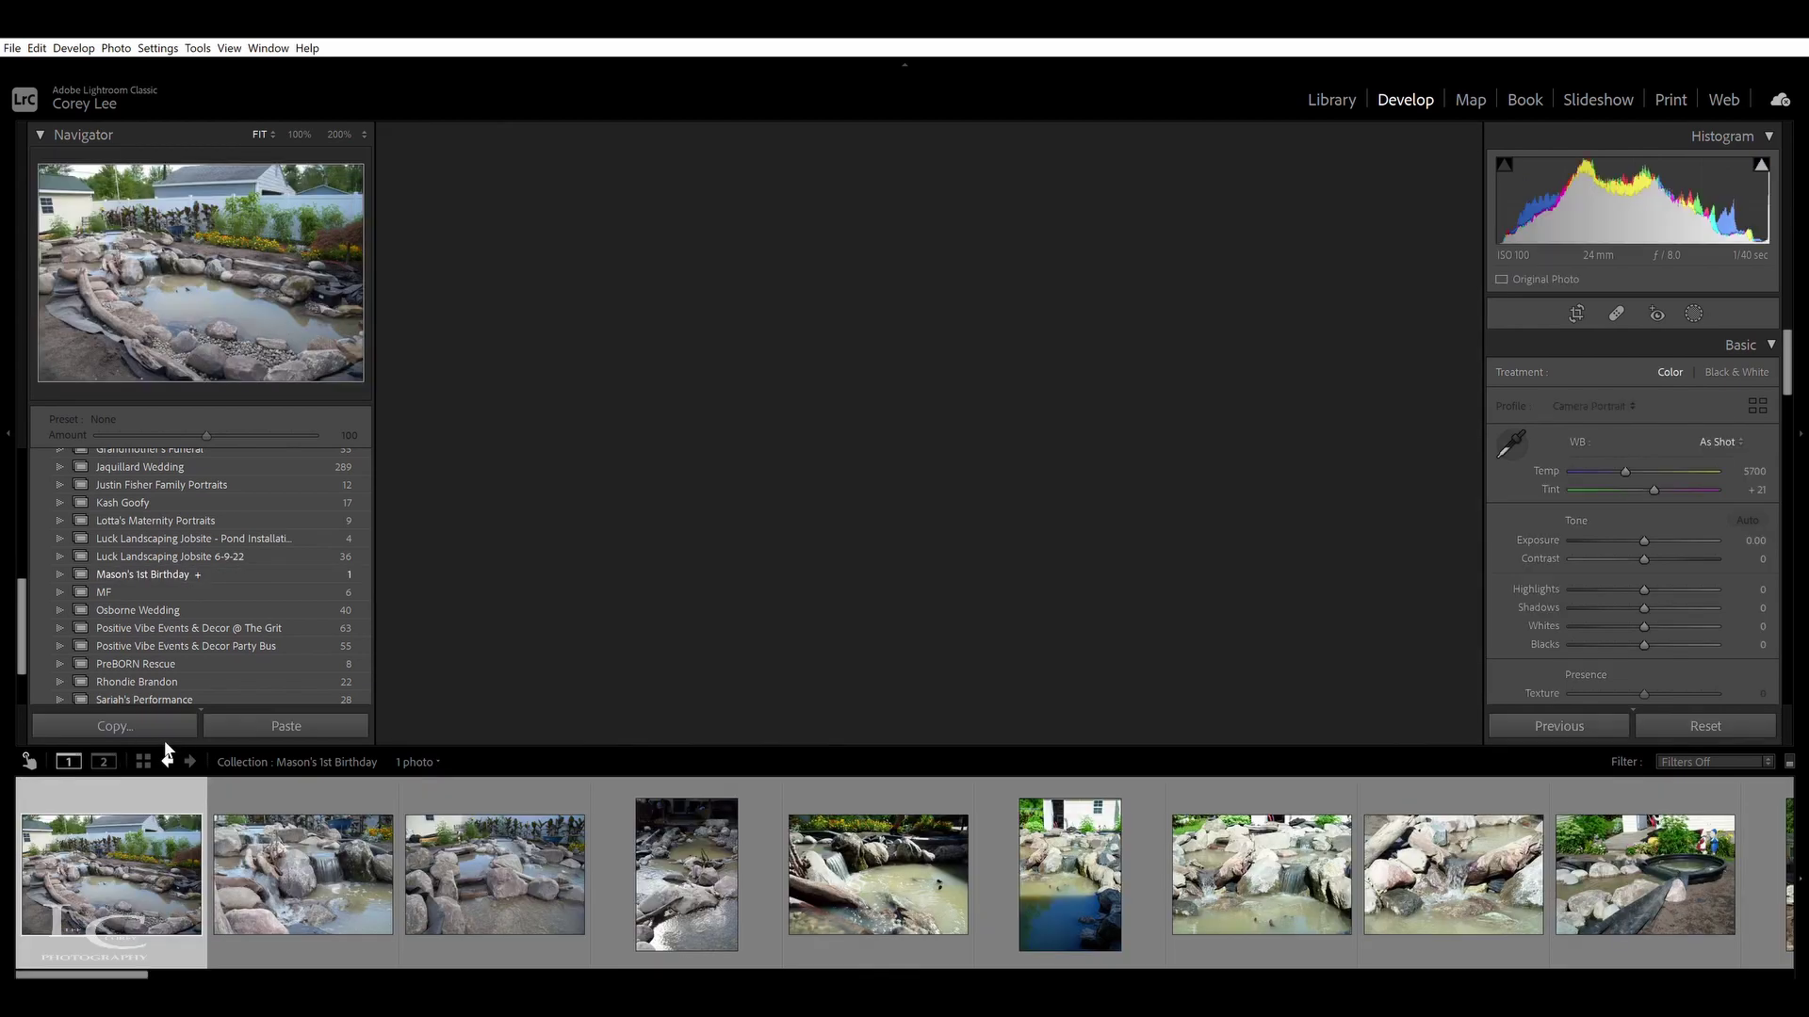
scroll(603, 859, down, 20)
scroll(609, 861, up, 3)
scroll(609, 862, up, 10)
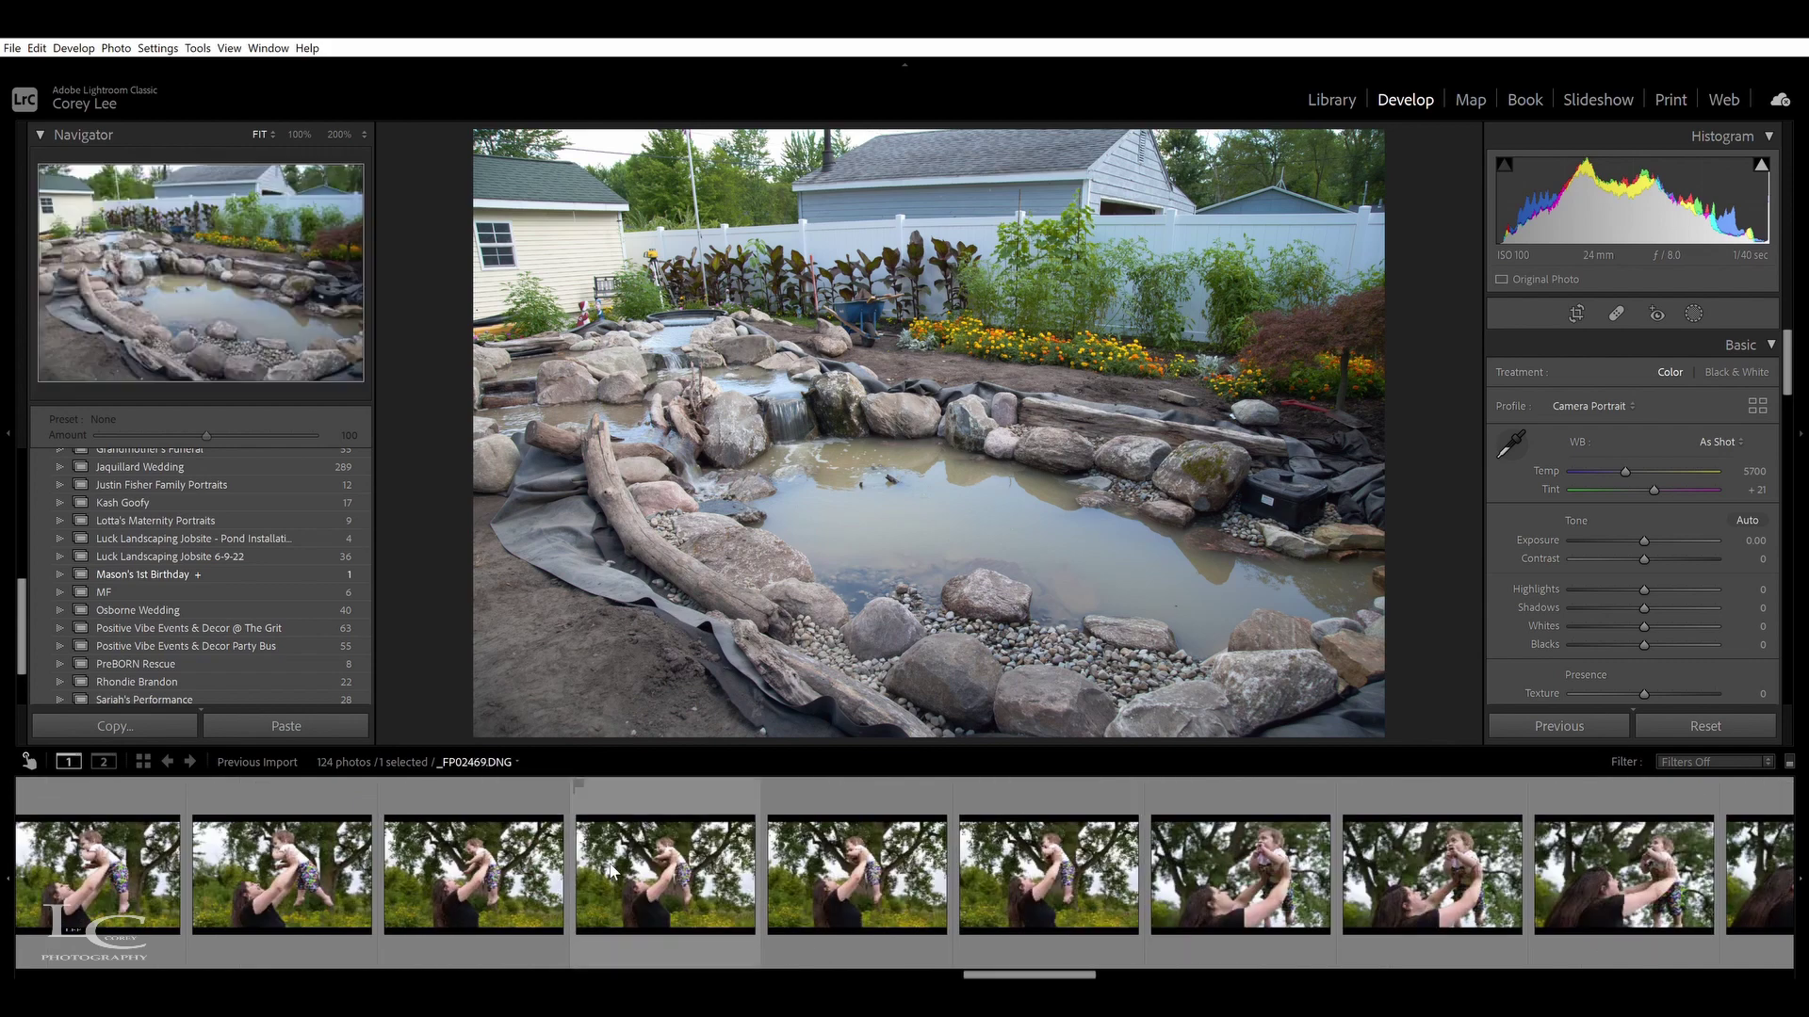
scroll(609, 862, up, 15)
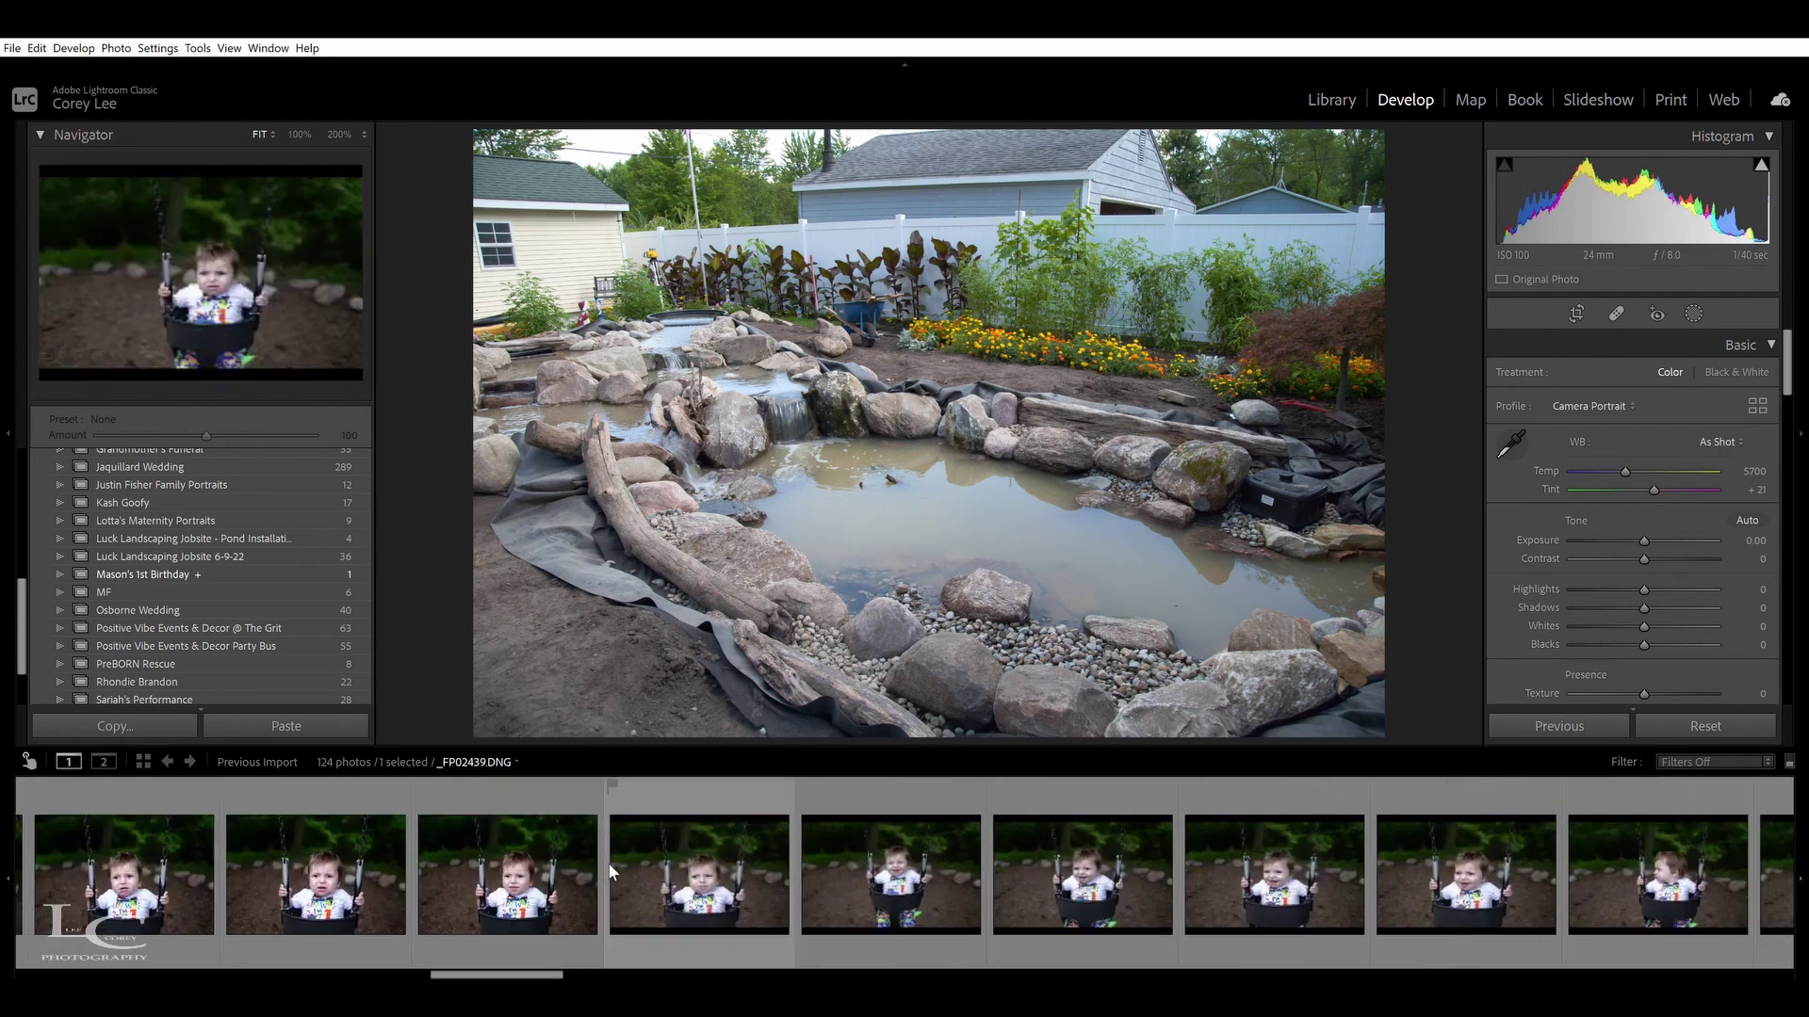
scroll(608, 862, up, 6)
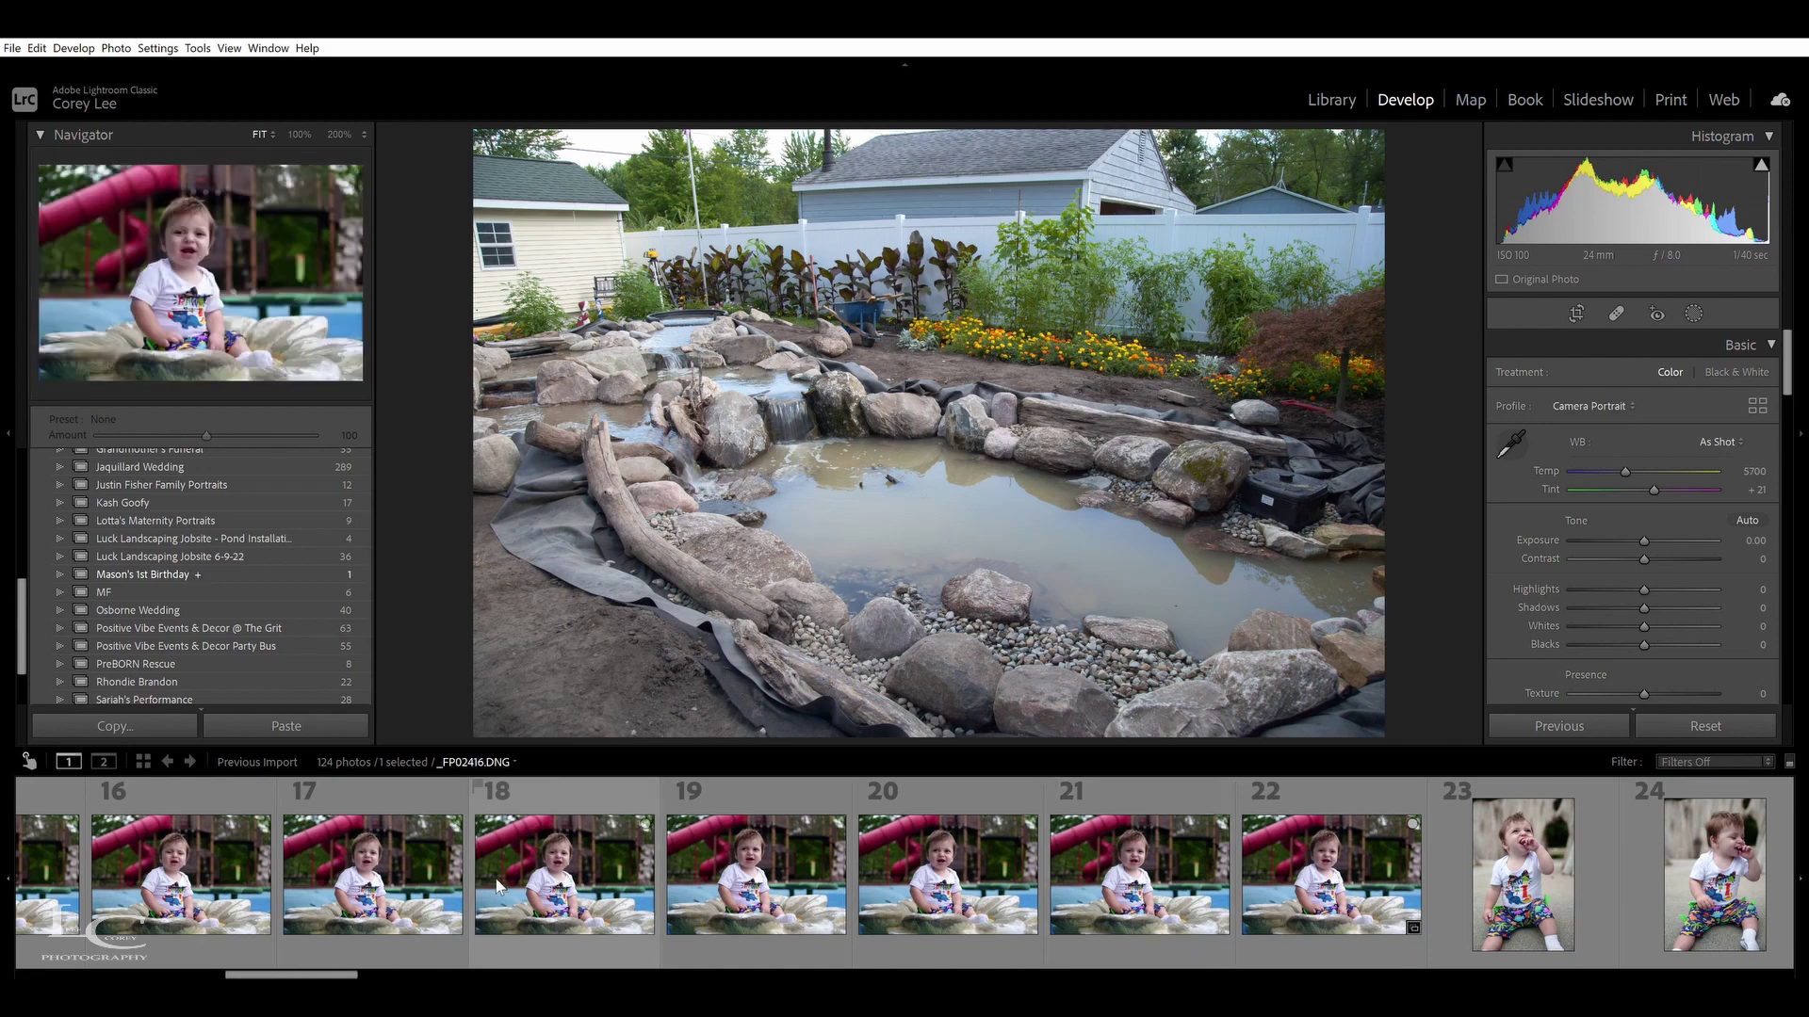
scroll(500, 885, up, 3)
scroll(500, 885, down, 3)
click(365, 882)
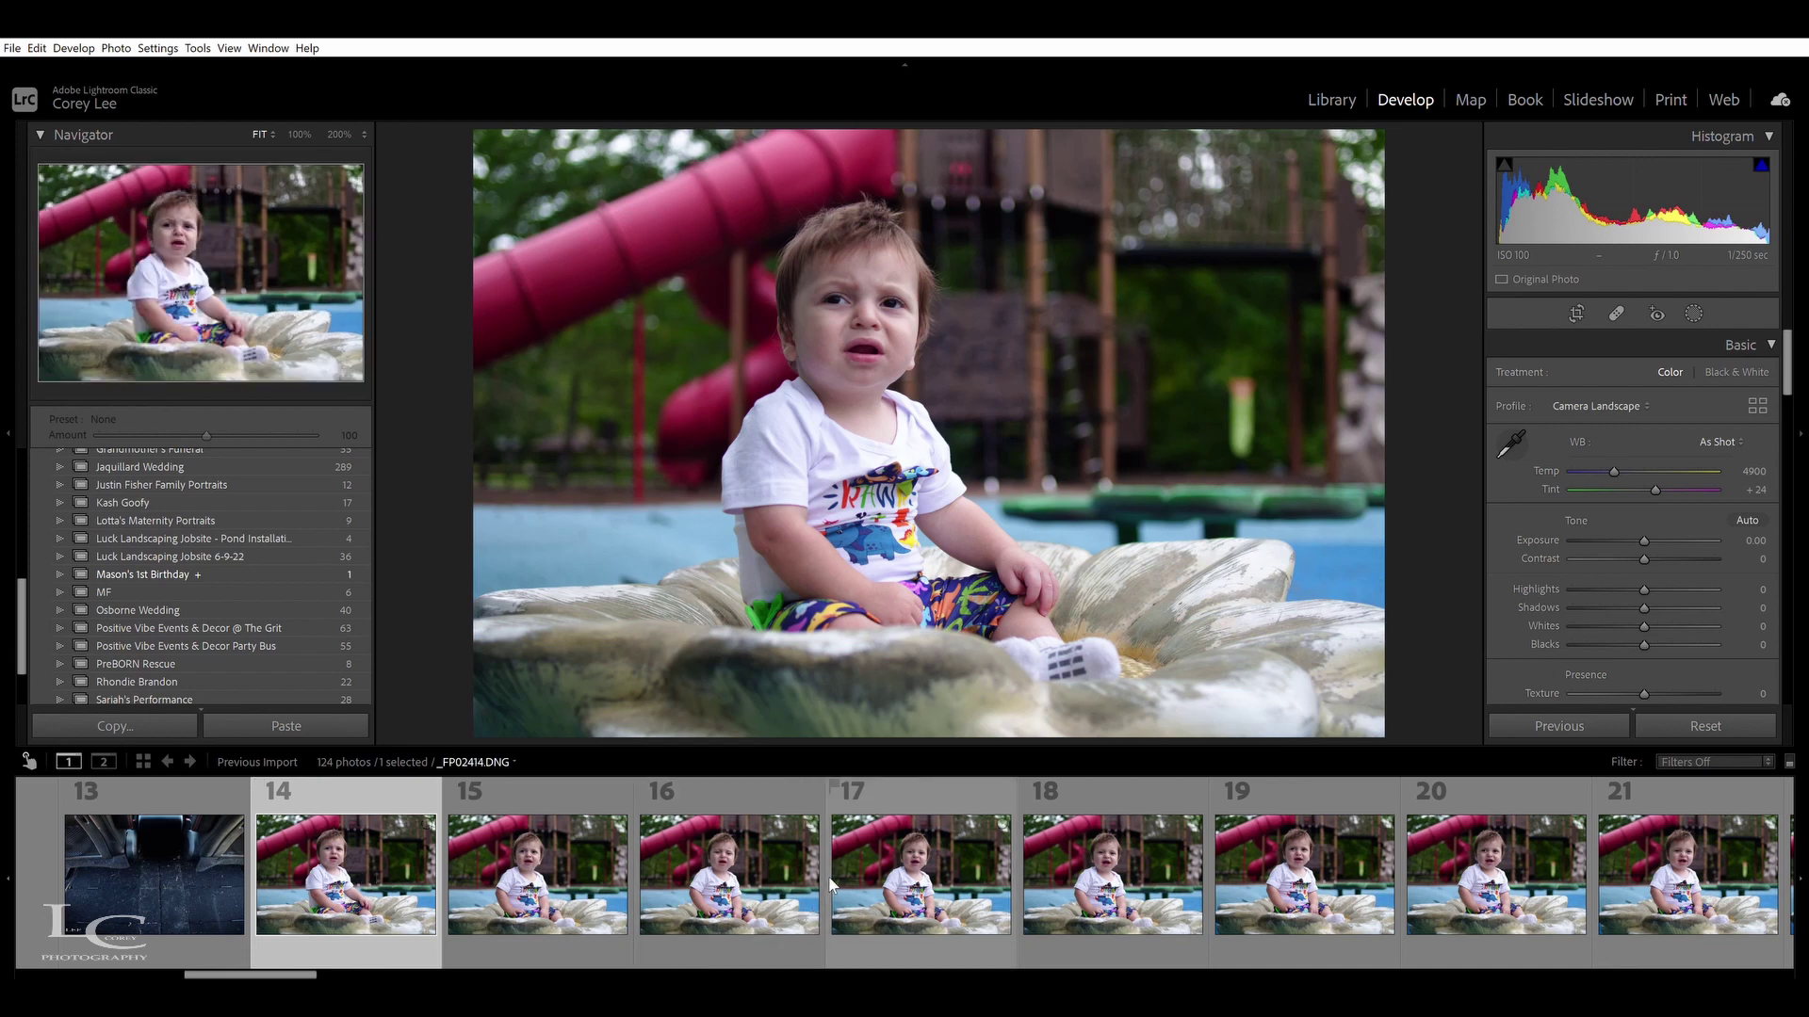
Compare the similar playground shots by viewing them one after another from photo 15 to photo 20
click(544, 865)
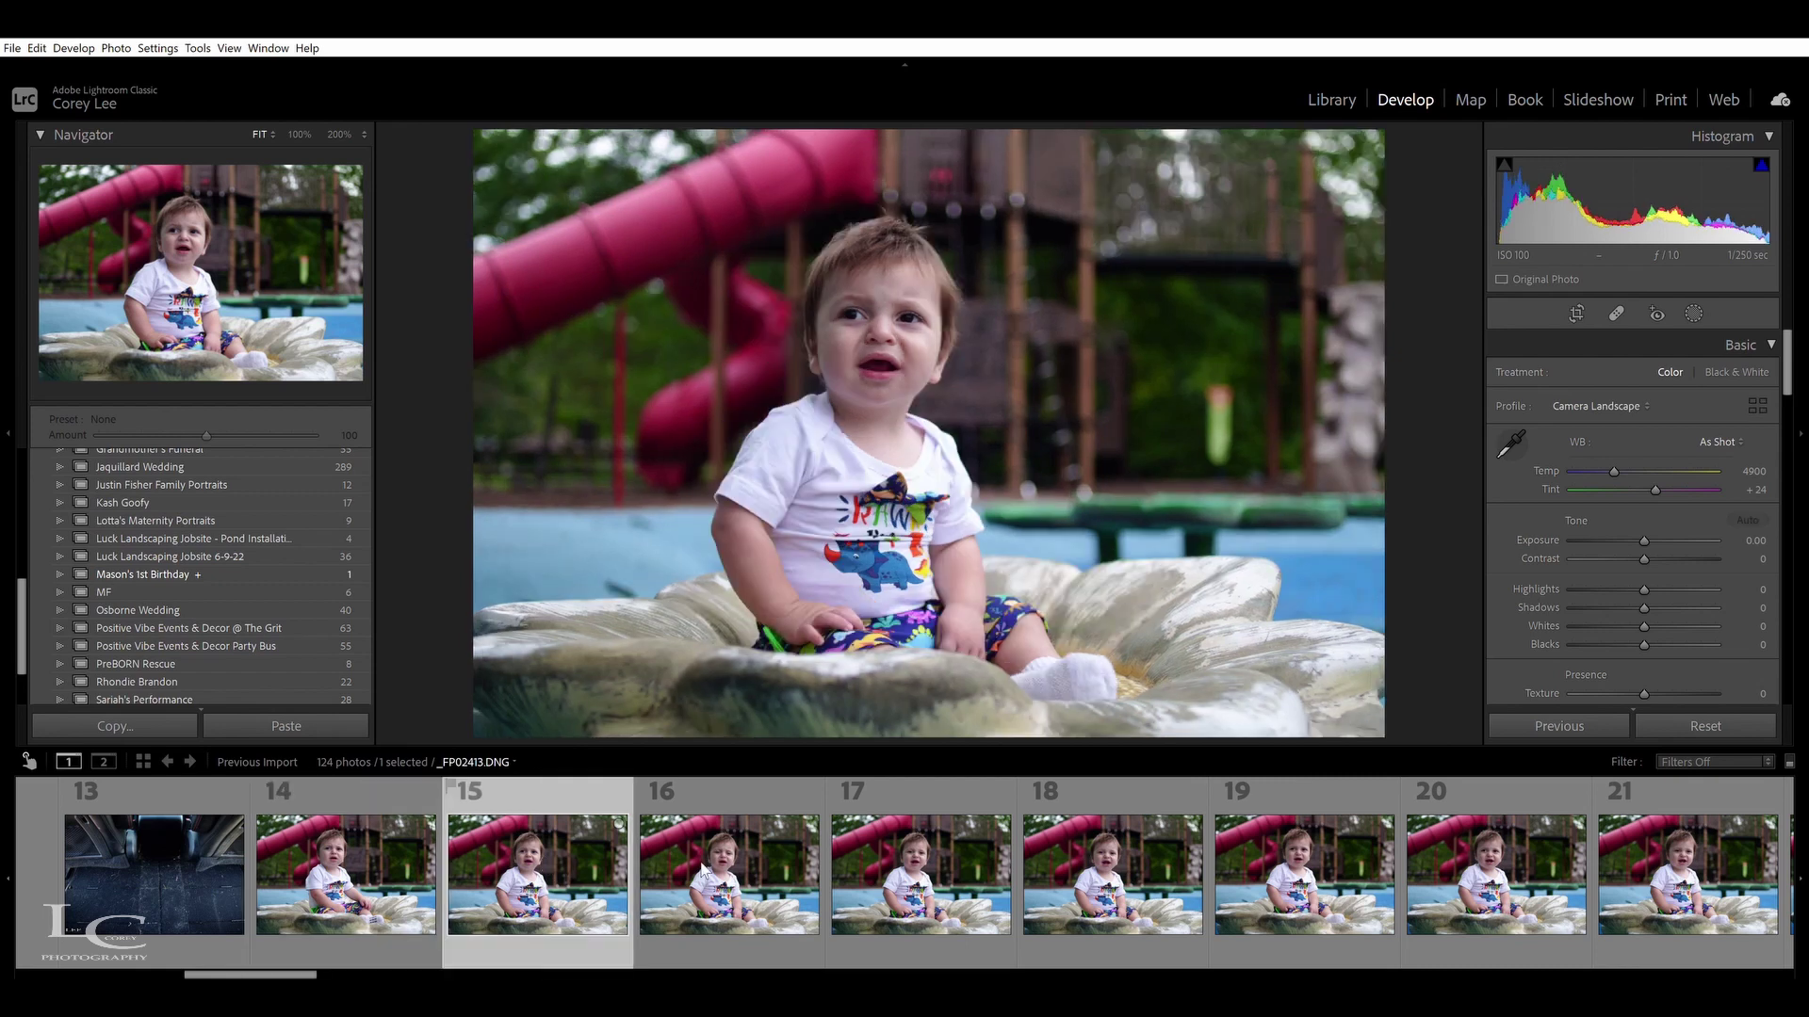
click(706, 871)
click(919, 881)
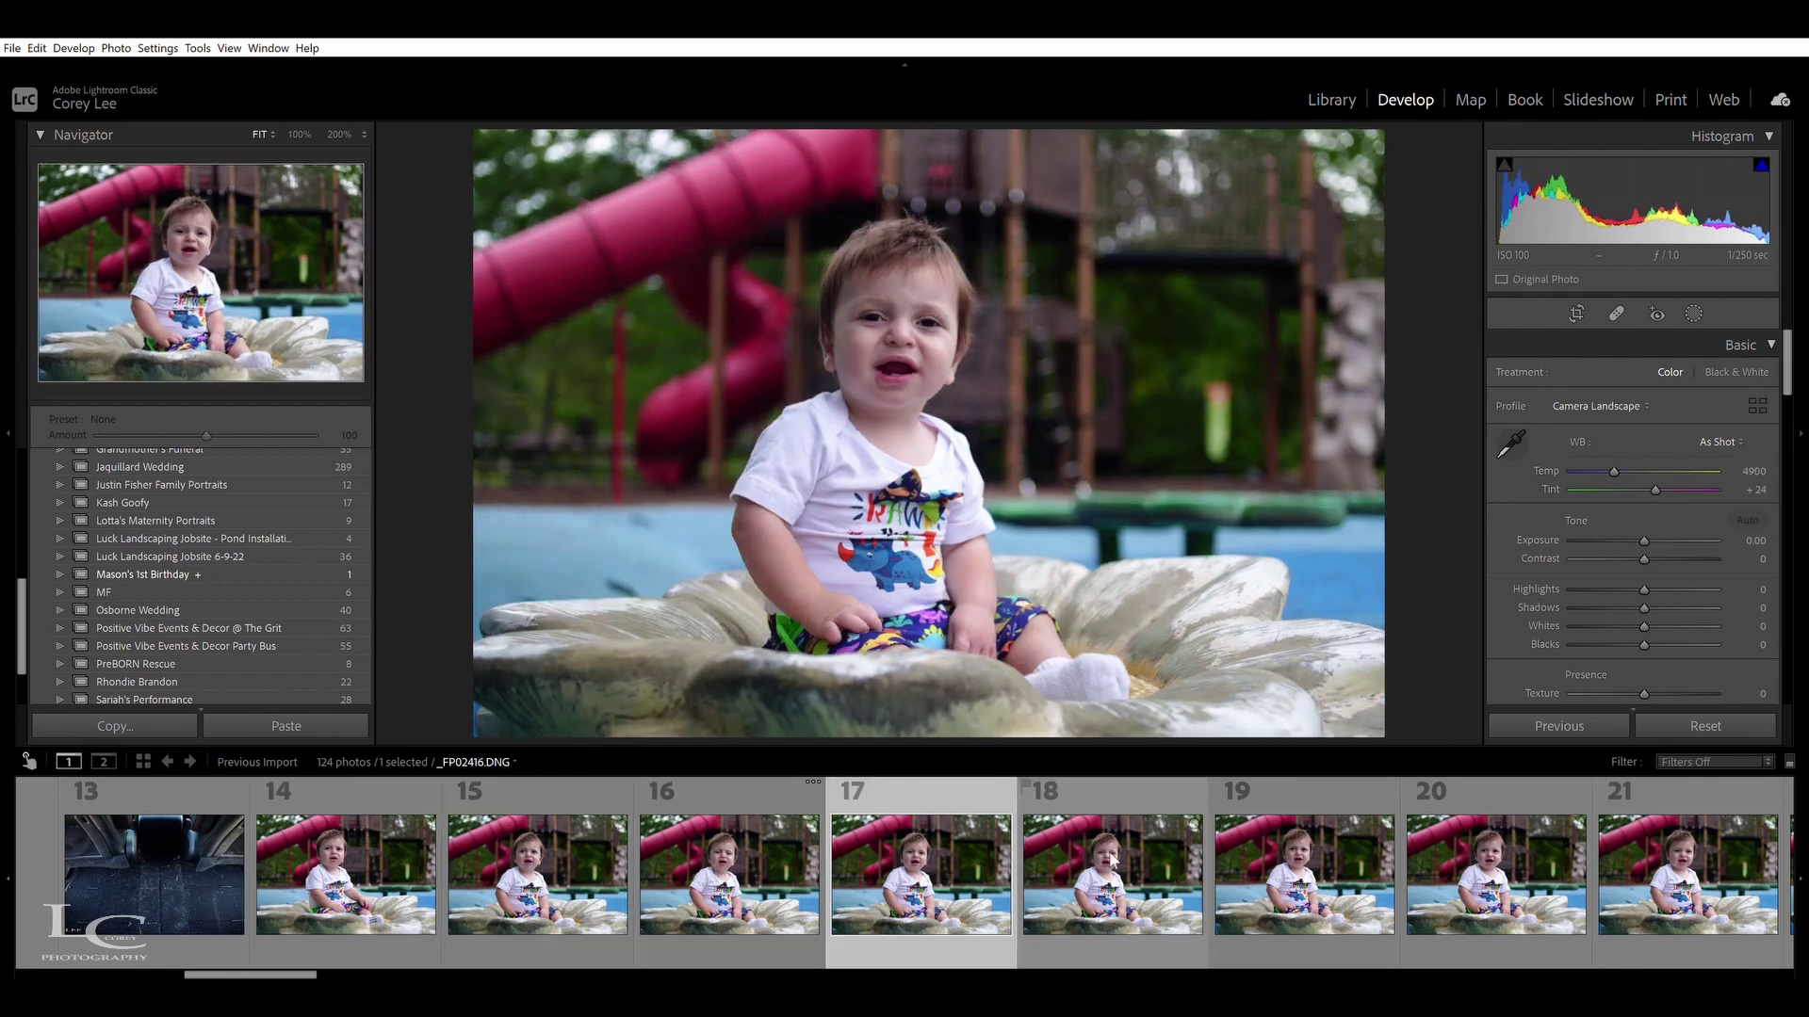
click(1151, 875)
click(1287, 867)
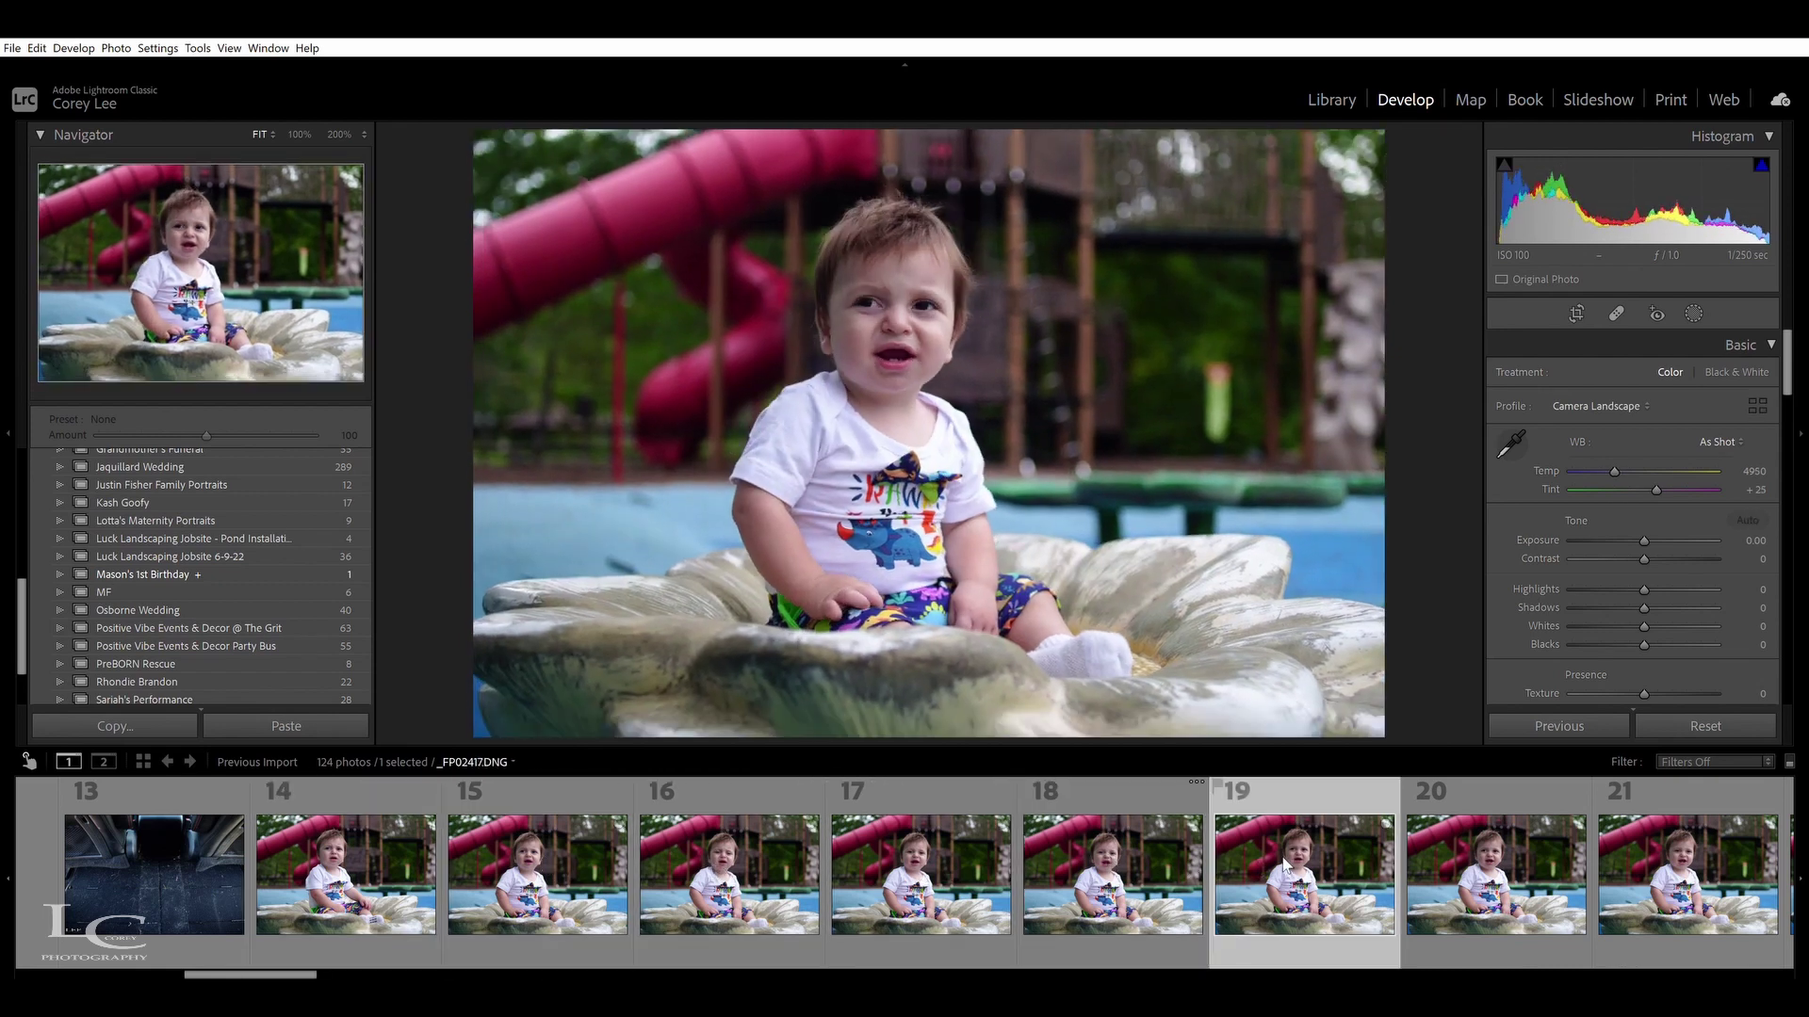
click(1446, 857)
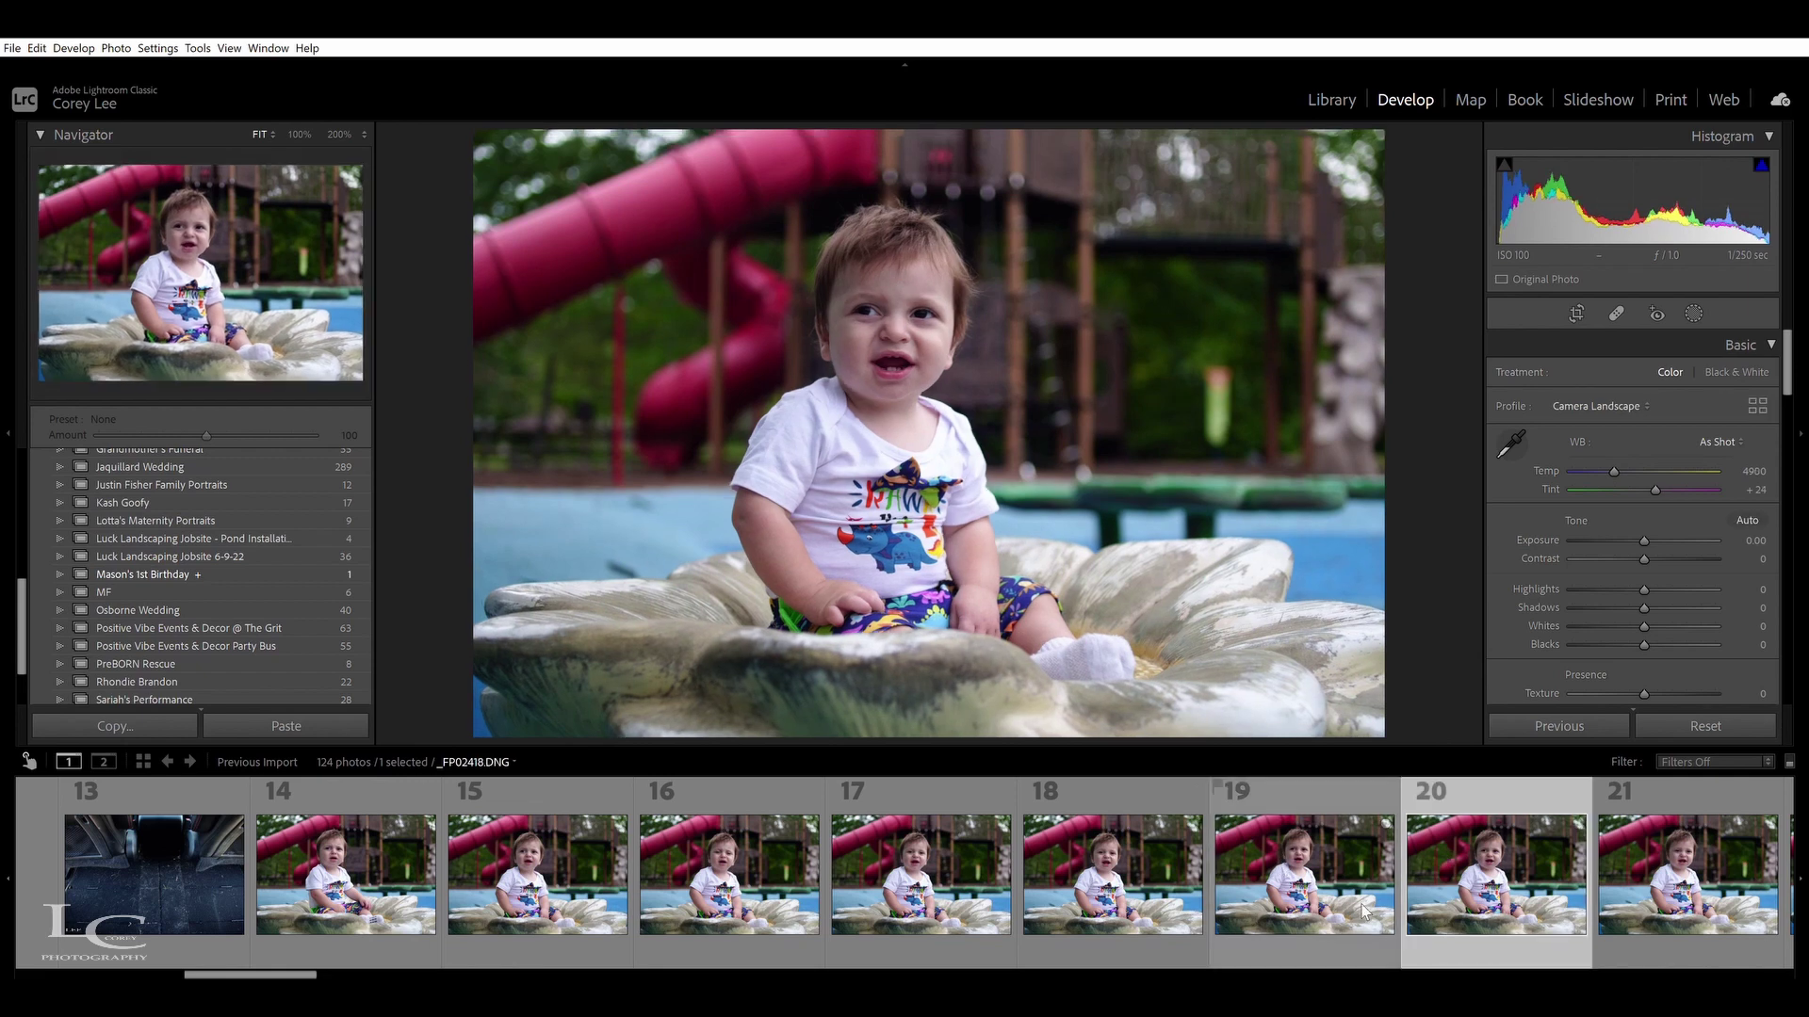
Select photo 22 of the smiling toddler for editing and apply the automatic tone adjustments
scroll(1366, 872, down, 3)
click(1314, 881)
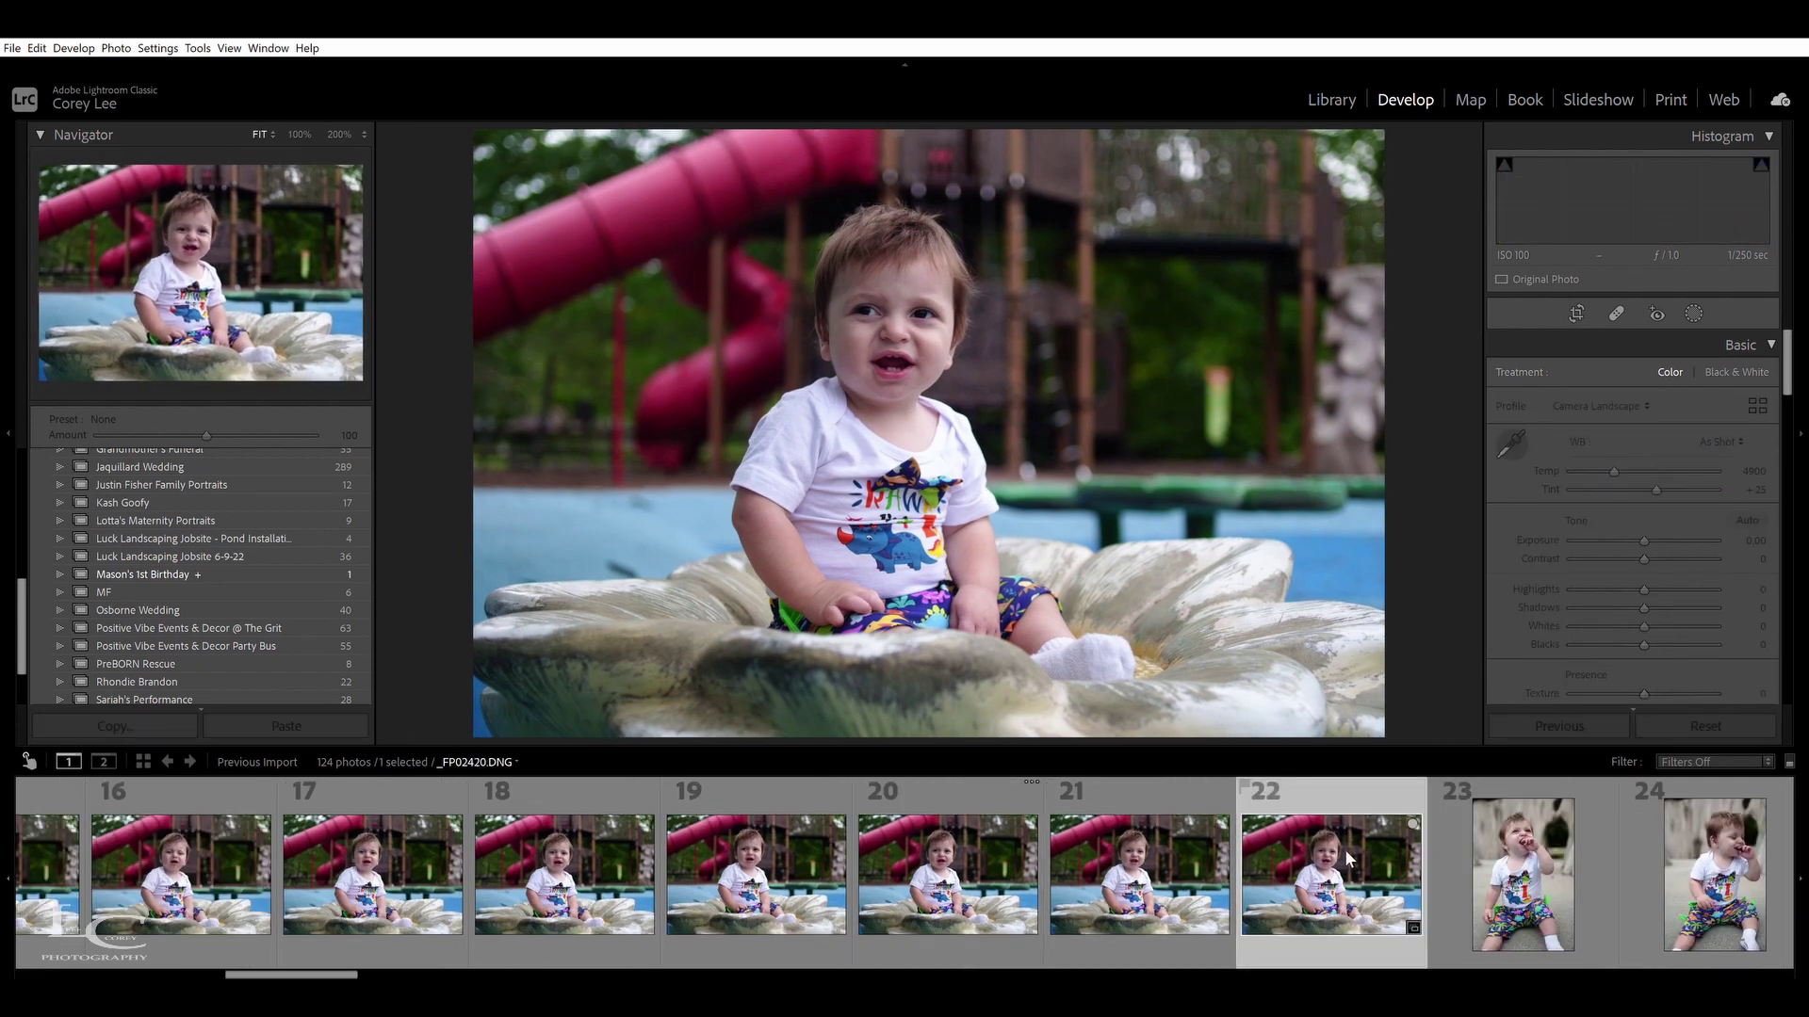
click(891, 308)
click(891, 308)
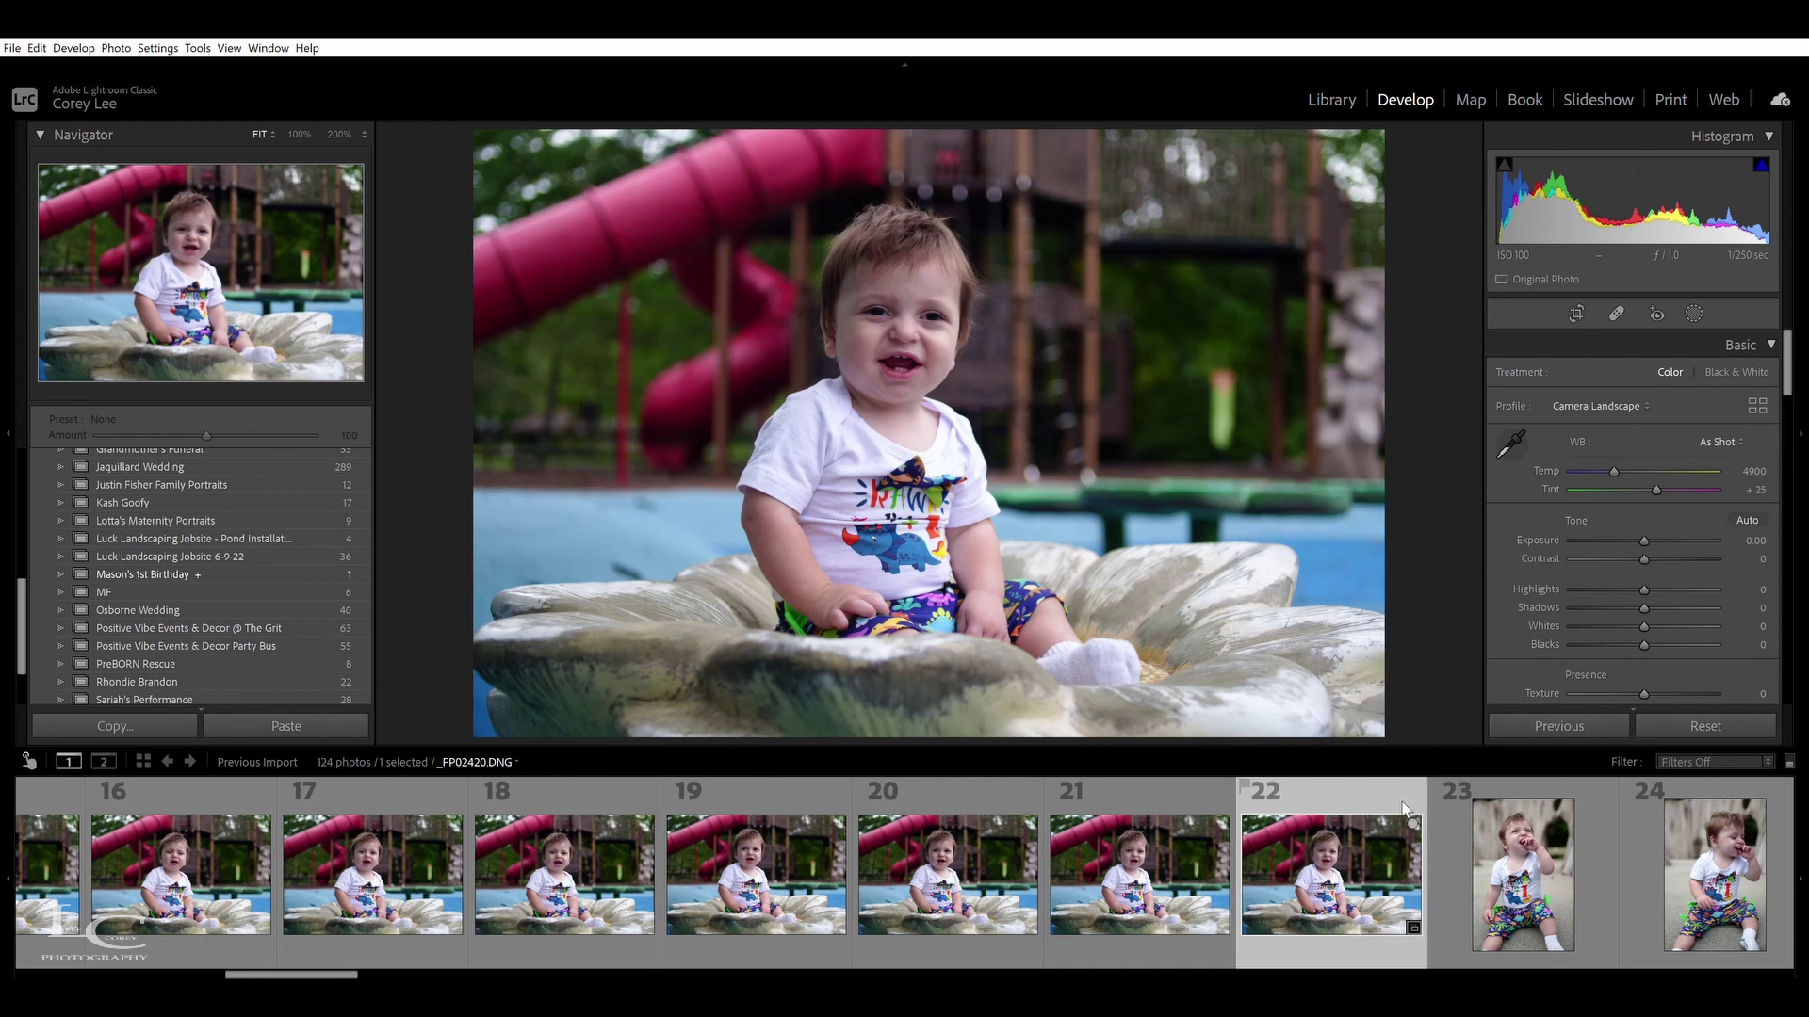
click(1748, 505)
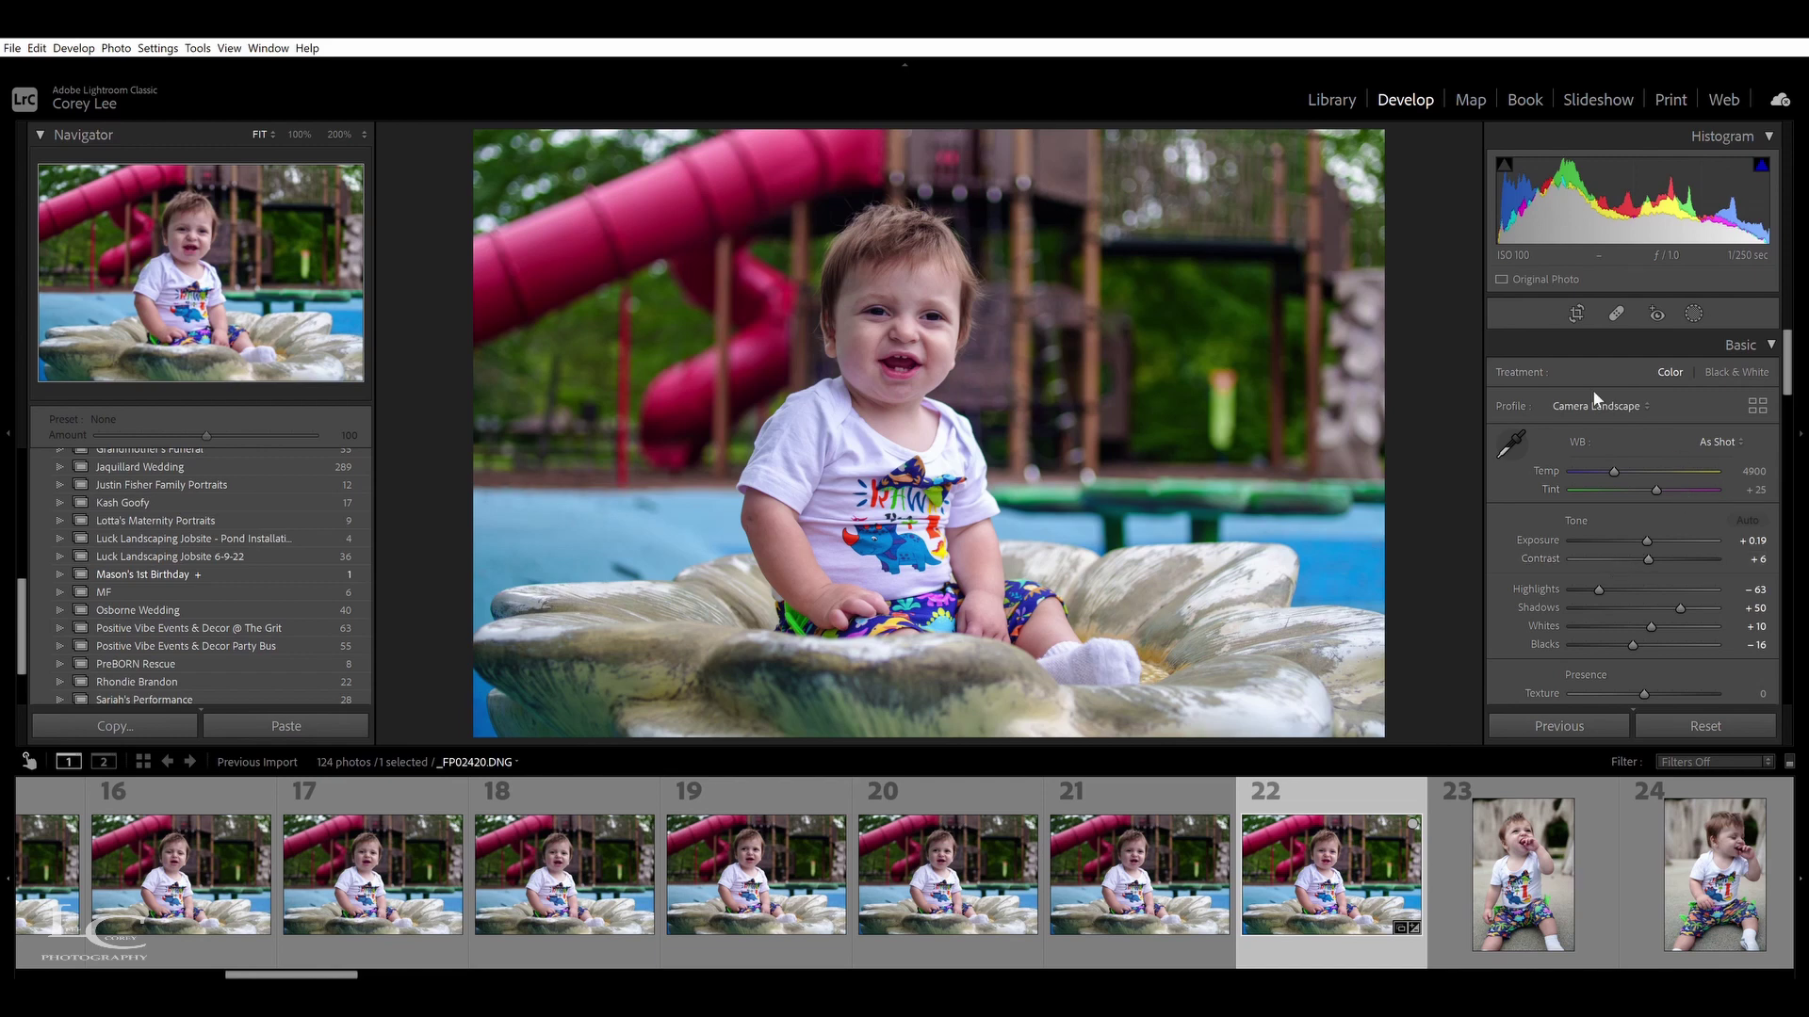
Crop the photo slightly inward from its lower-left corner at the original aspect ratio, repositioning the toddler within the frame
click(1575, 307)
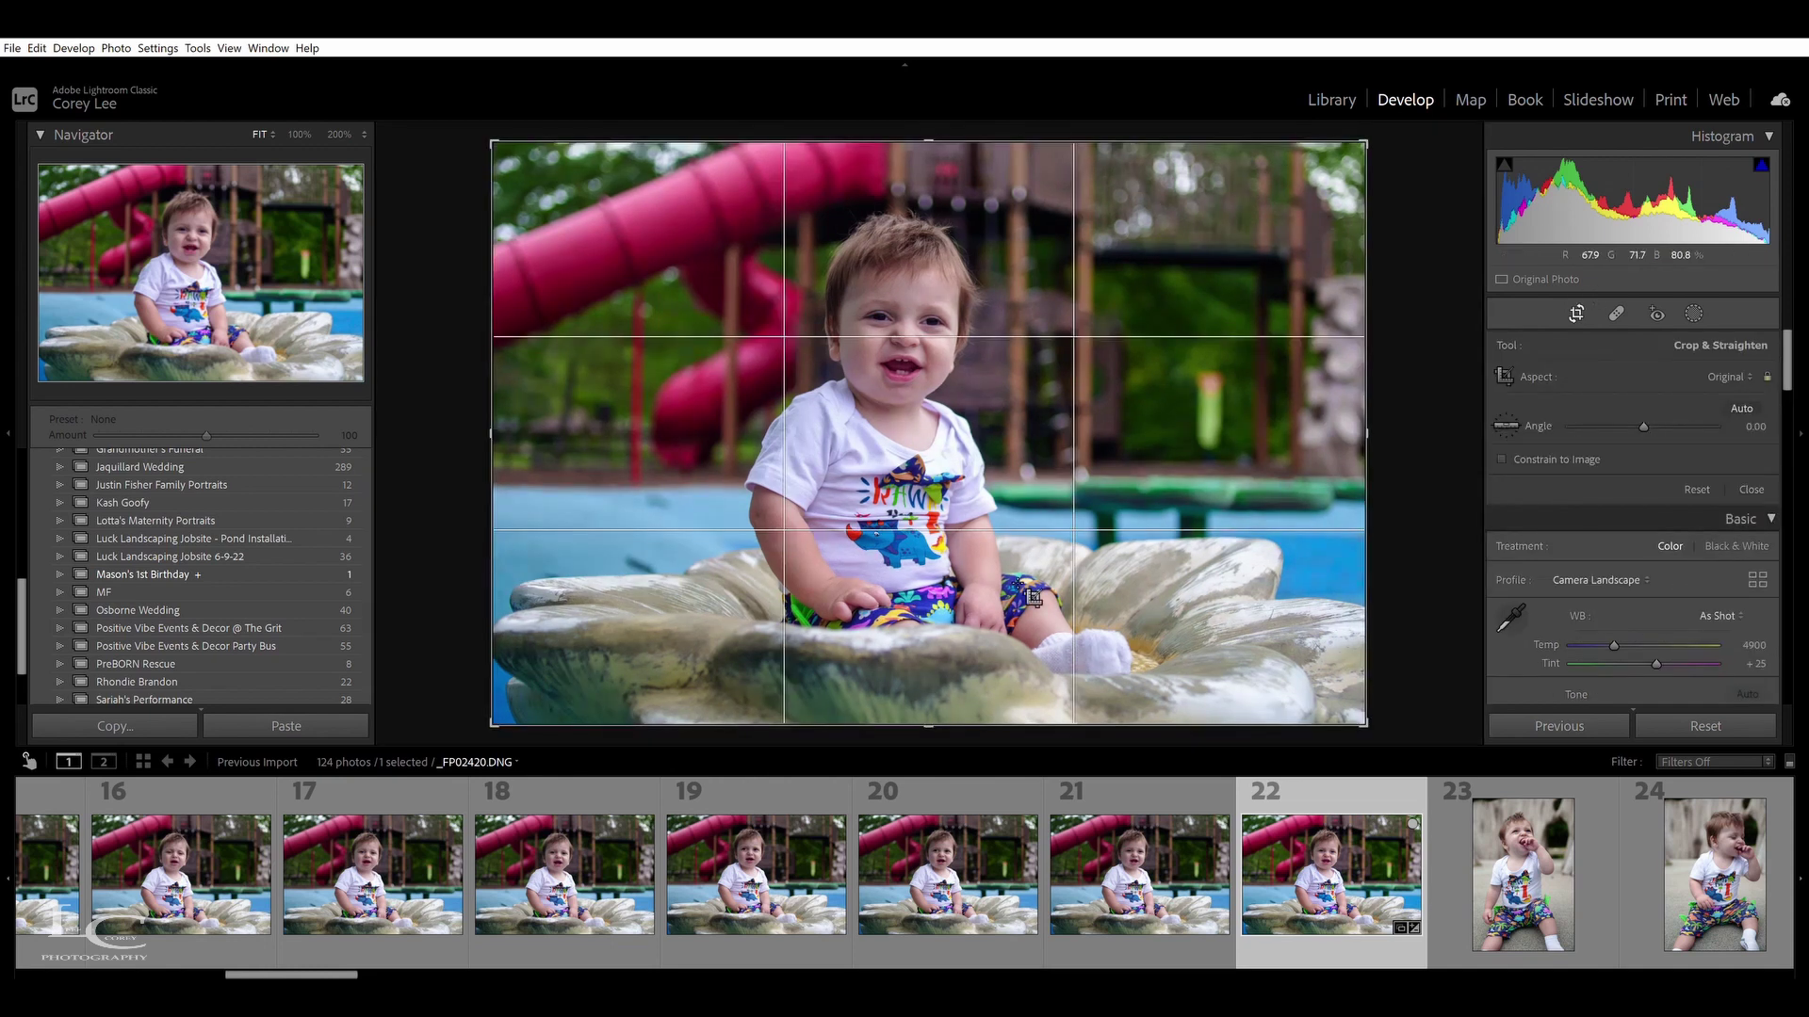
drag(492, 711, 509, 705)
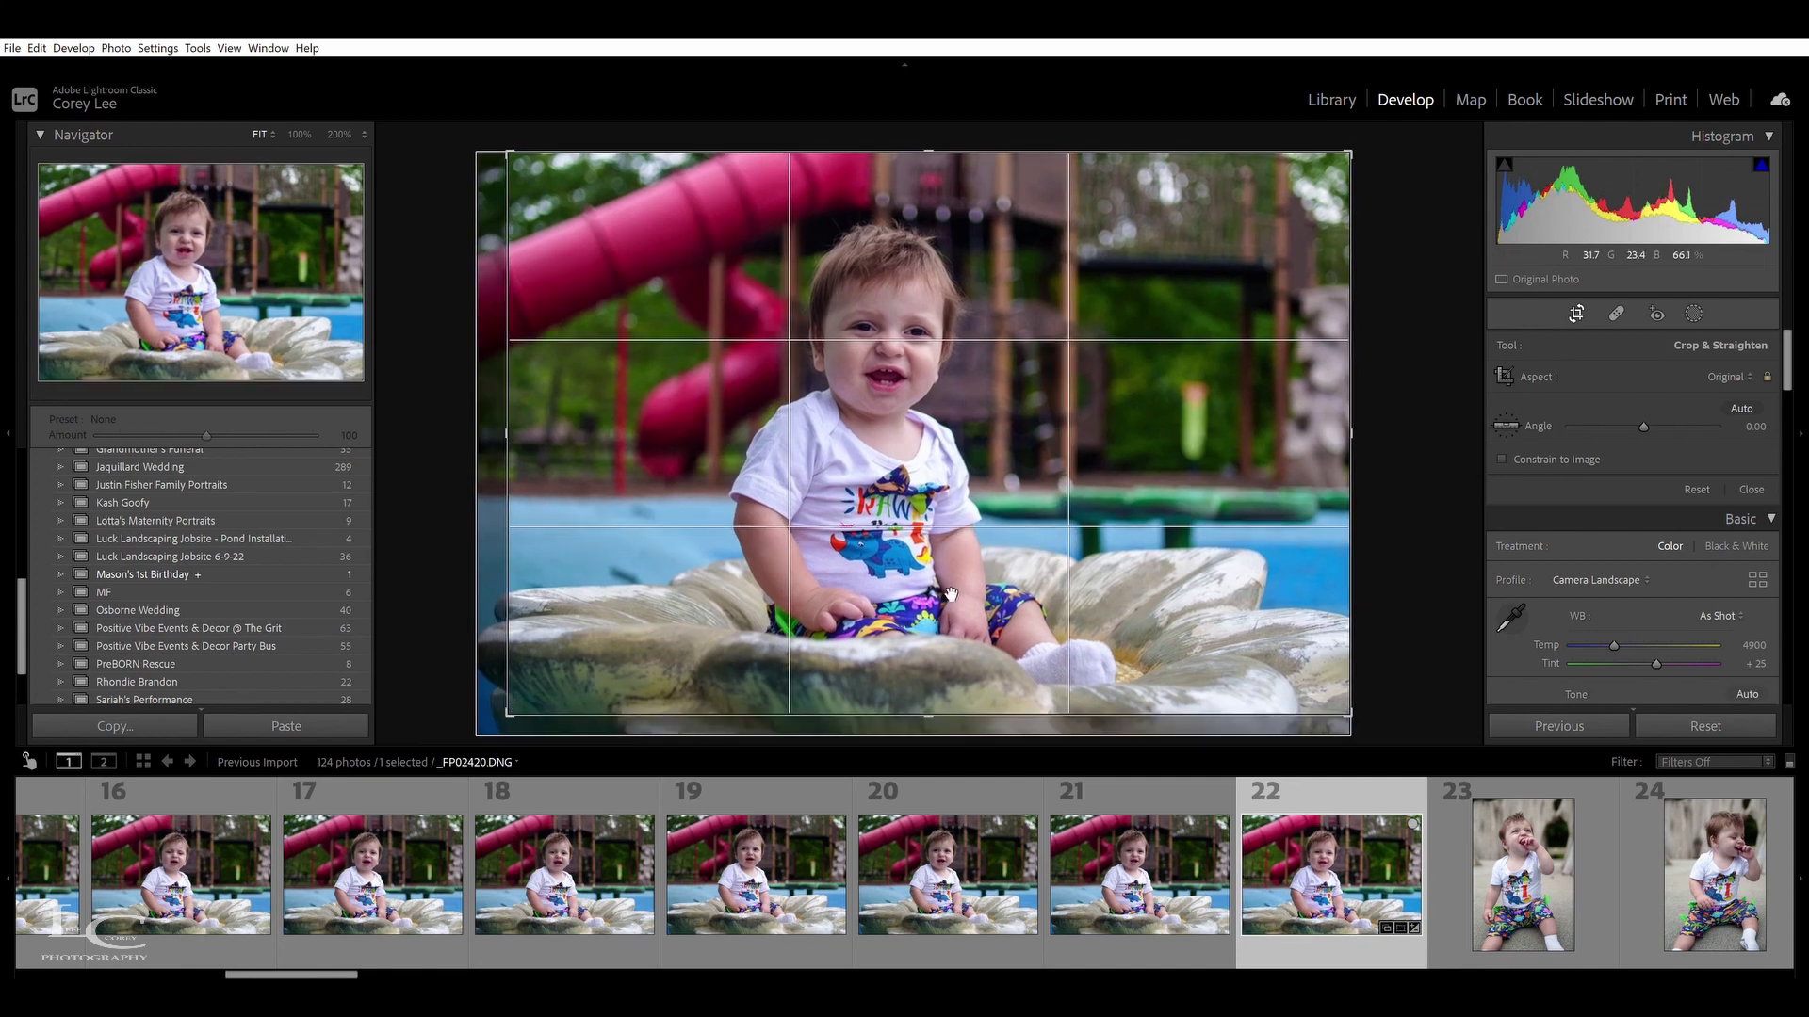
drag(949, 595, 934, 593)
mouse_move(511, 712)
mouse_down()
mouse_move(485, 722)
mouse_move(503, 707)
mouse_up()
key(Return)
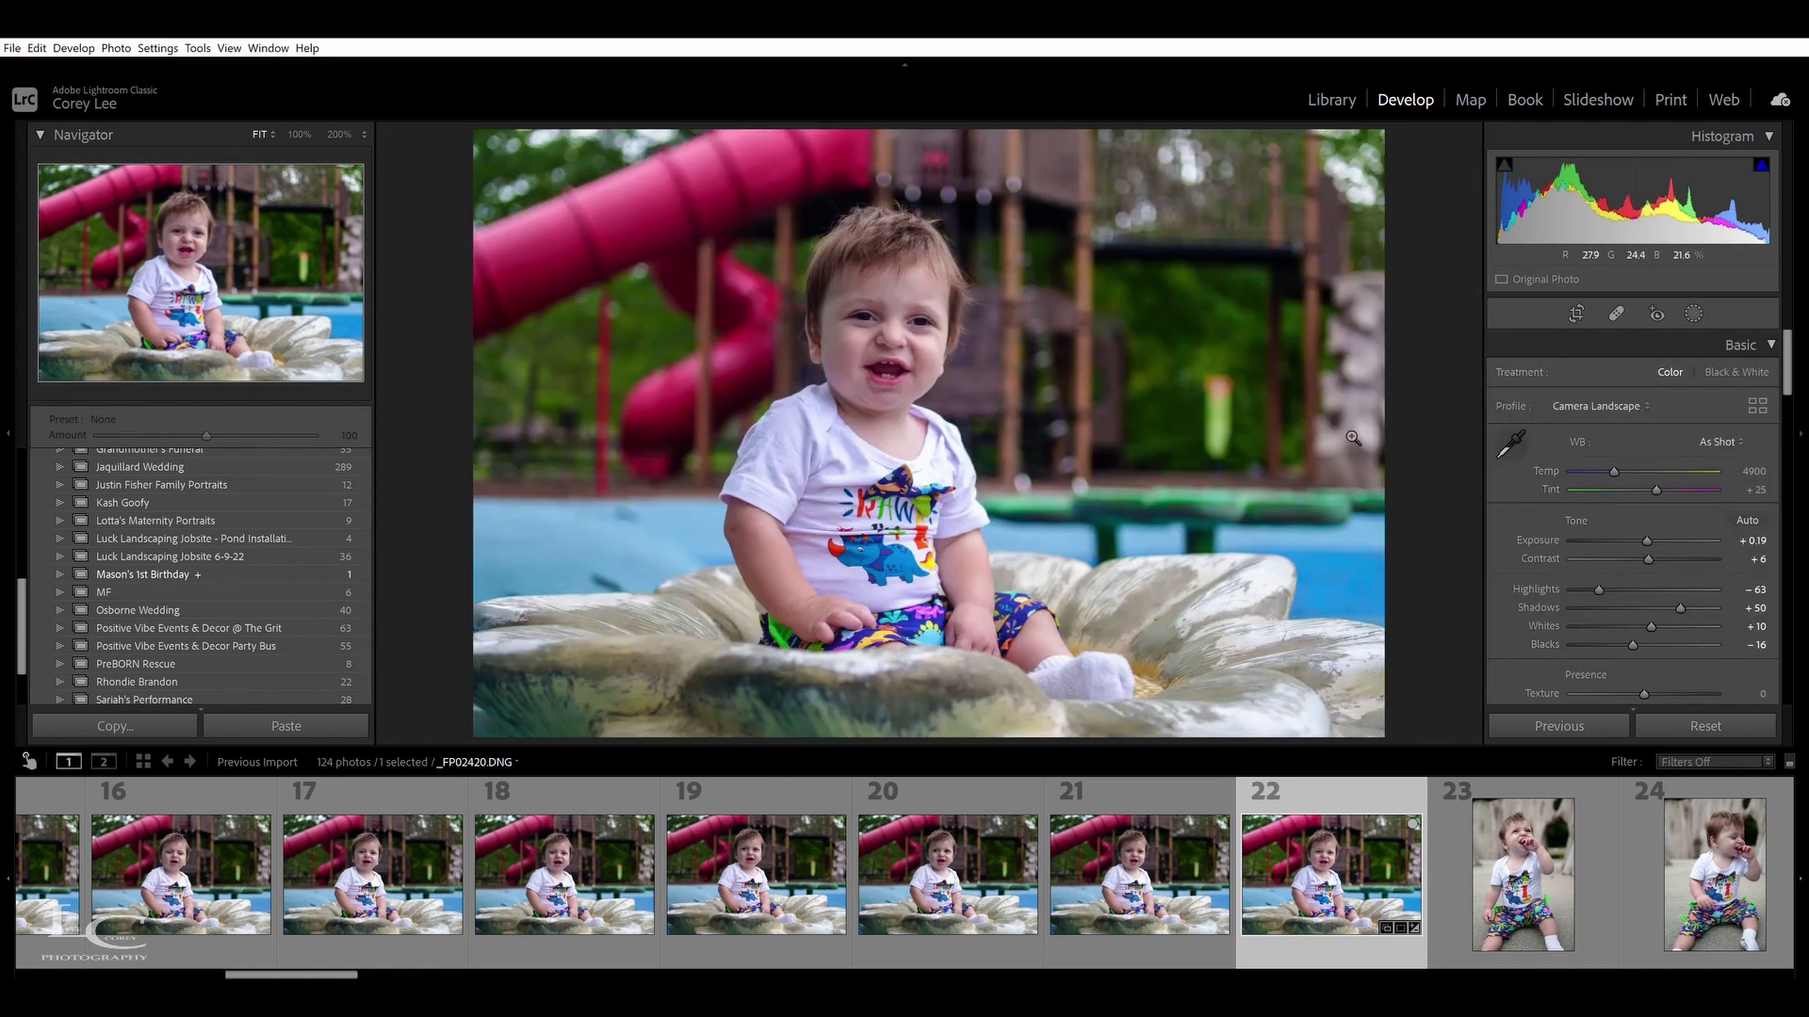
Tighten the crop slightly, reposition the toddler near the middle of the frame and set the straightening angle to -0.70
click(1576, 313)
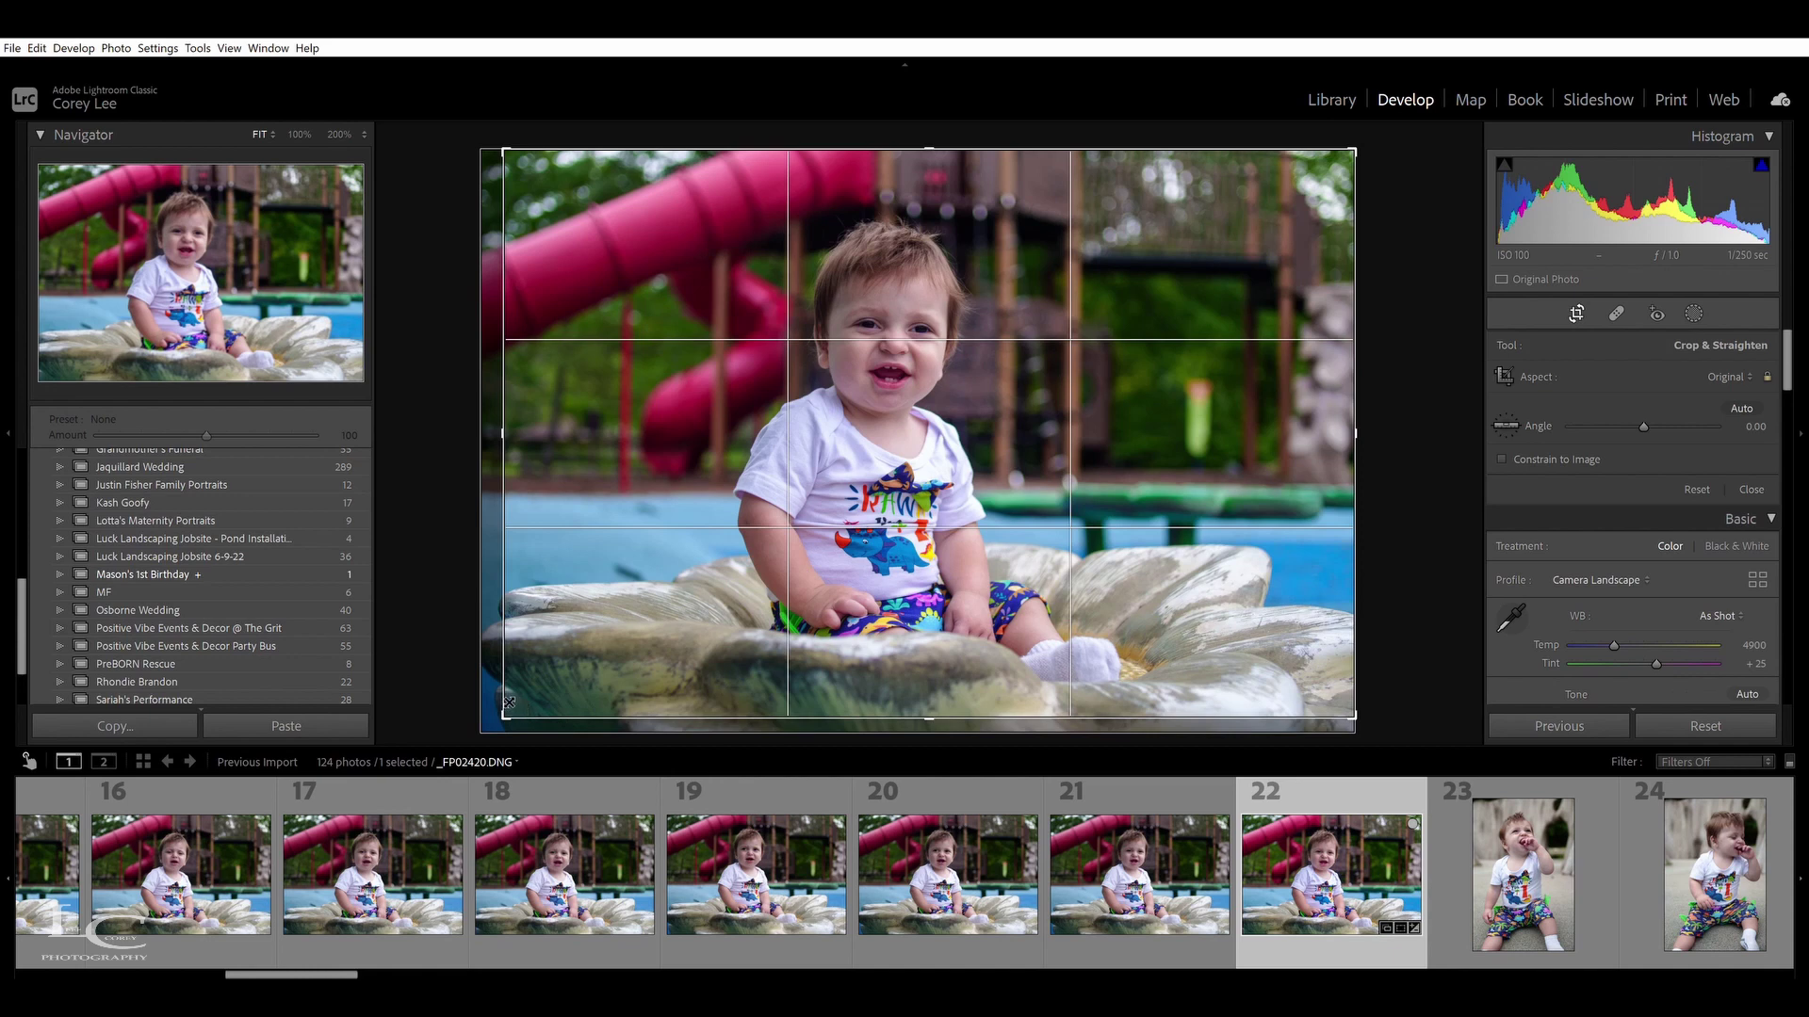
drag(509, 702, 518, 696)
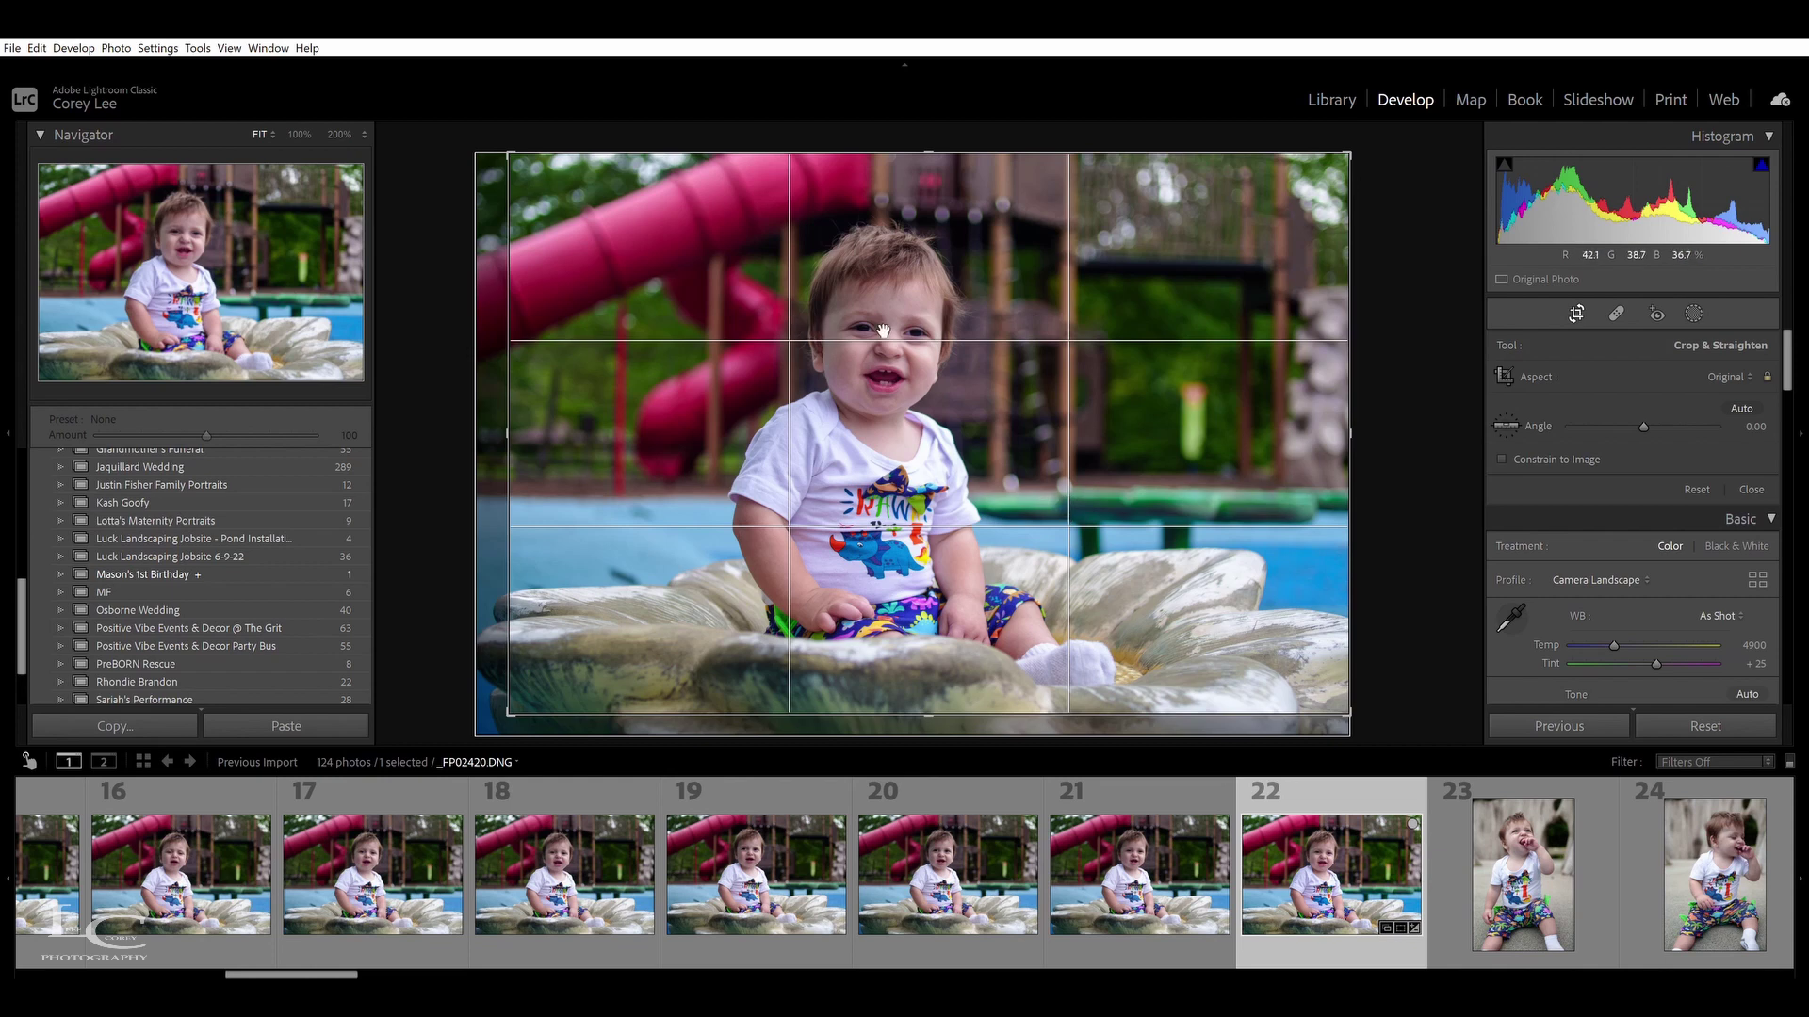
drag(916, 368, 944, 407)
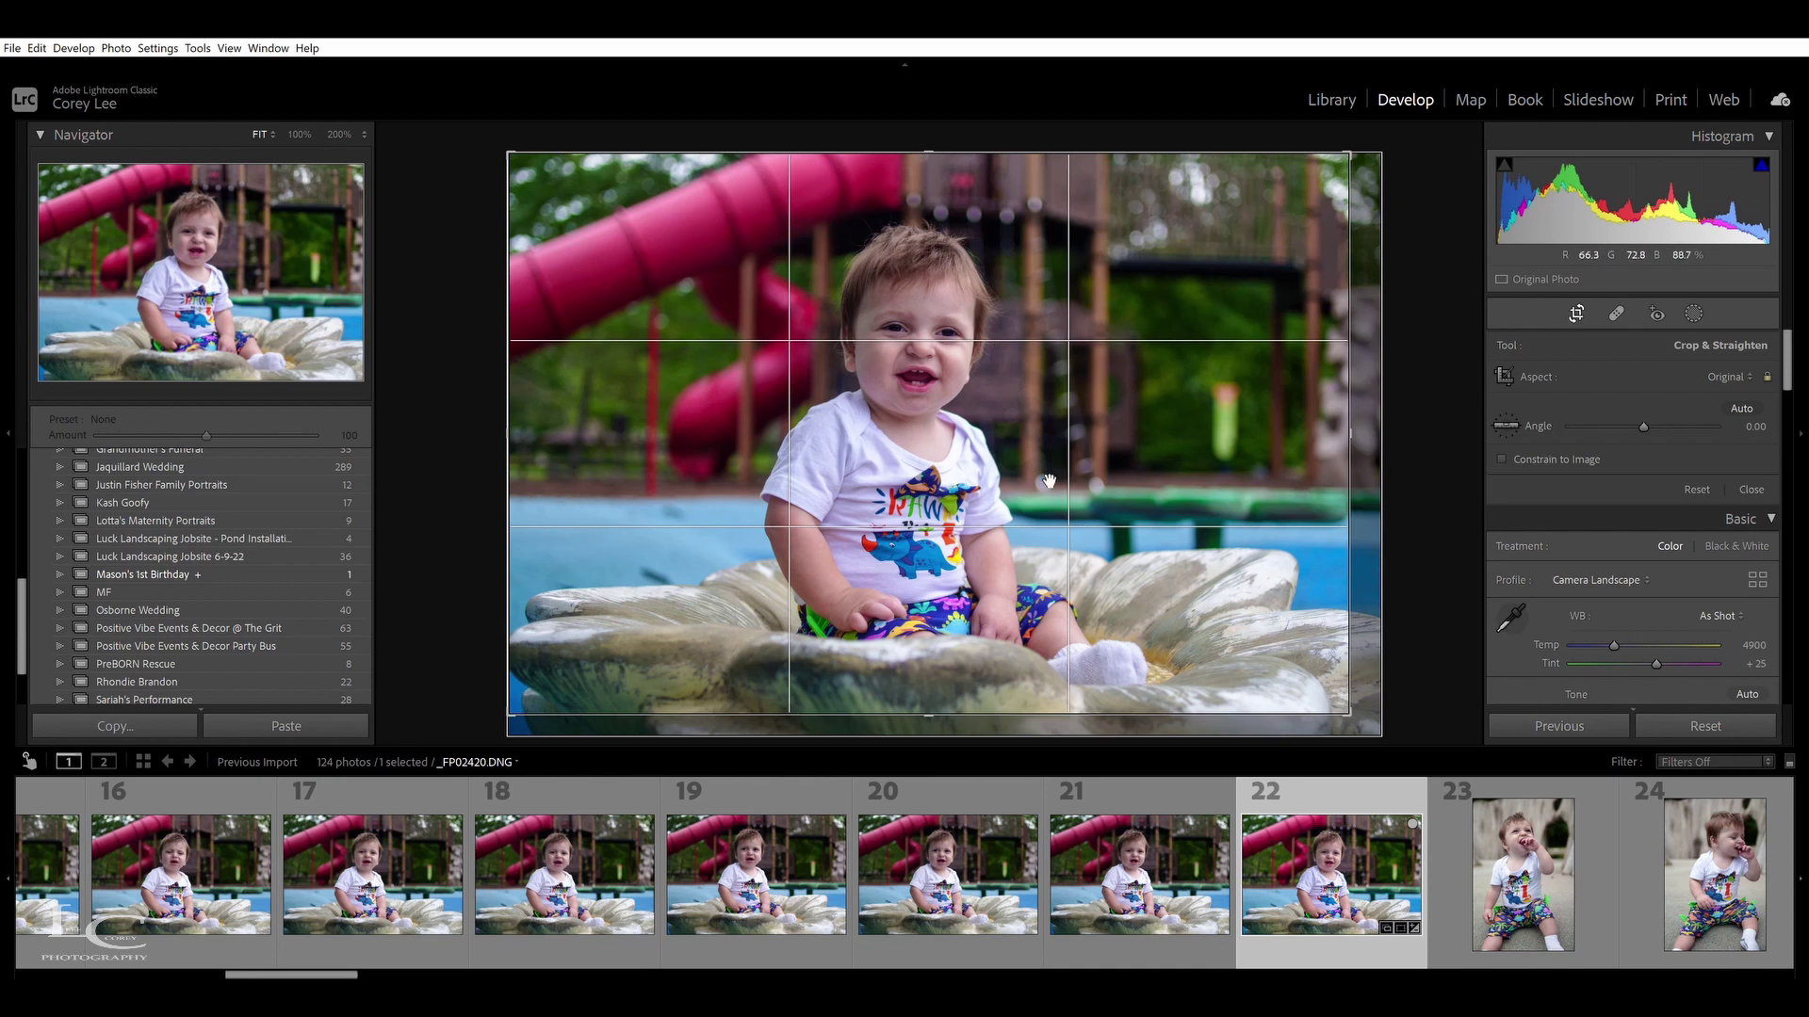
drag(984, 428, 978, 419)
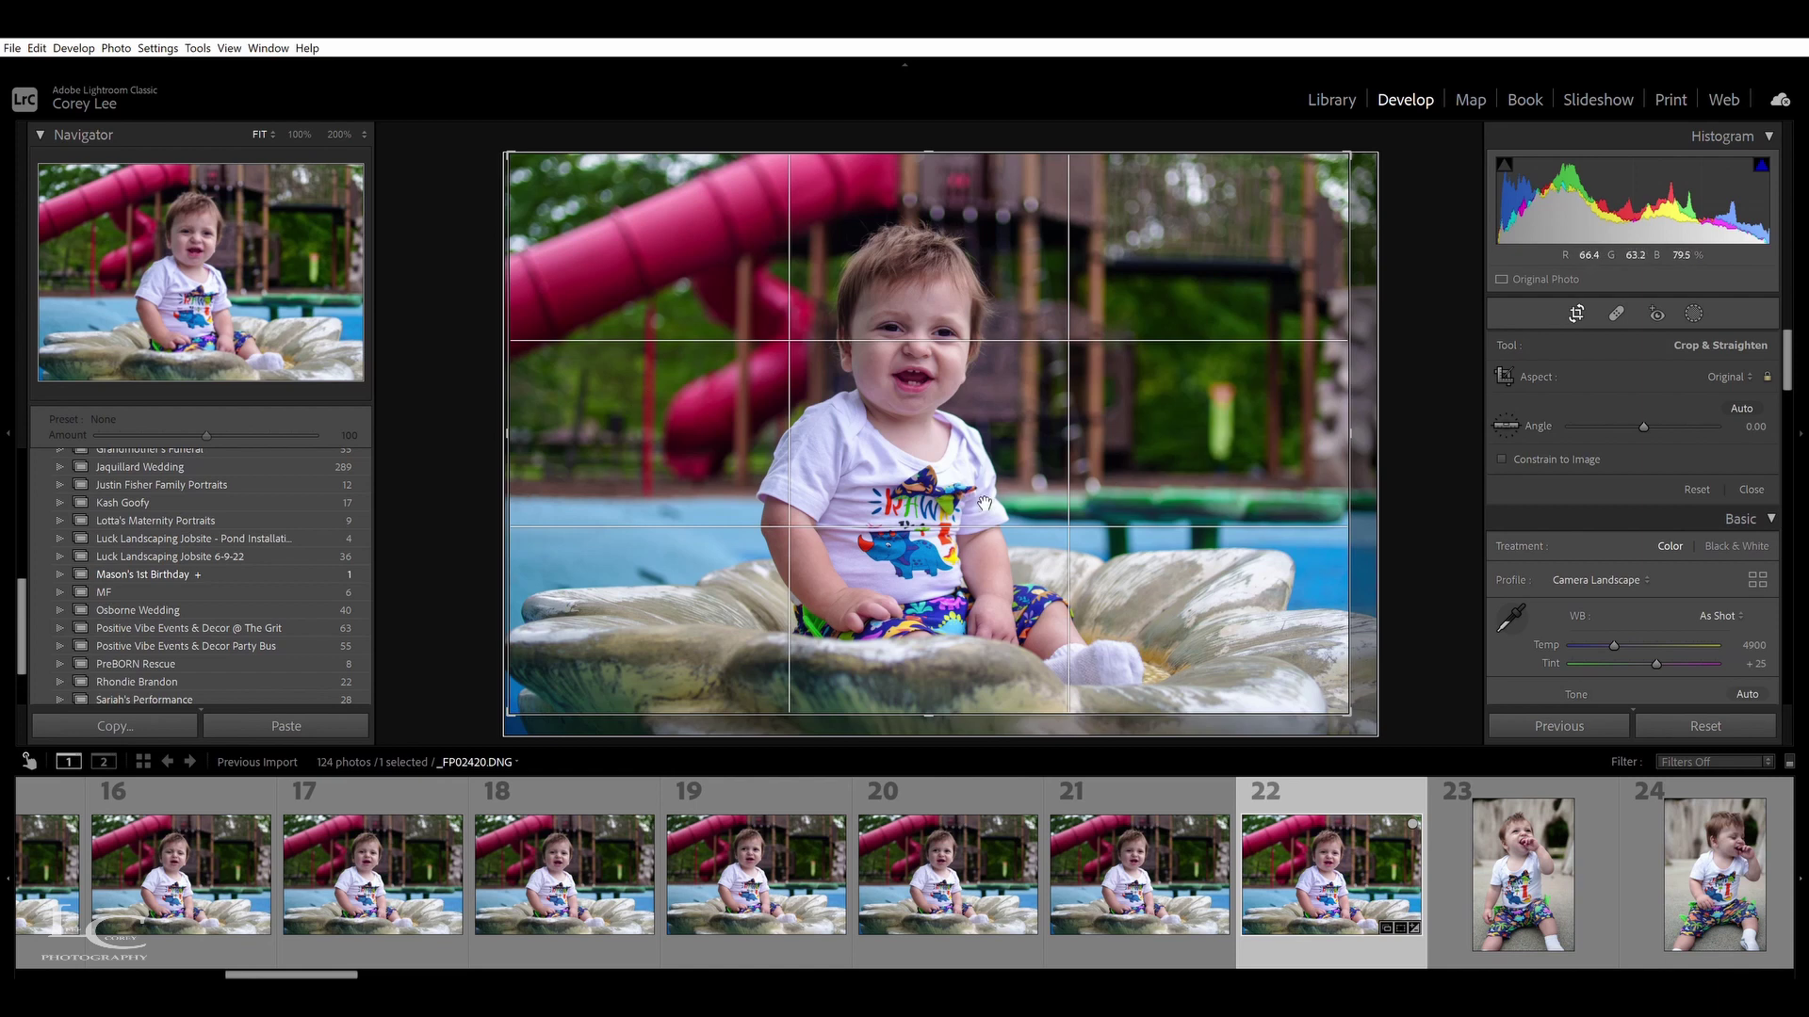
drag(992, 506, 961, 510)
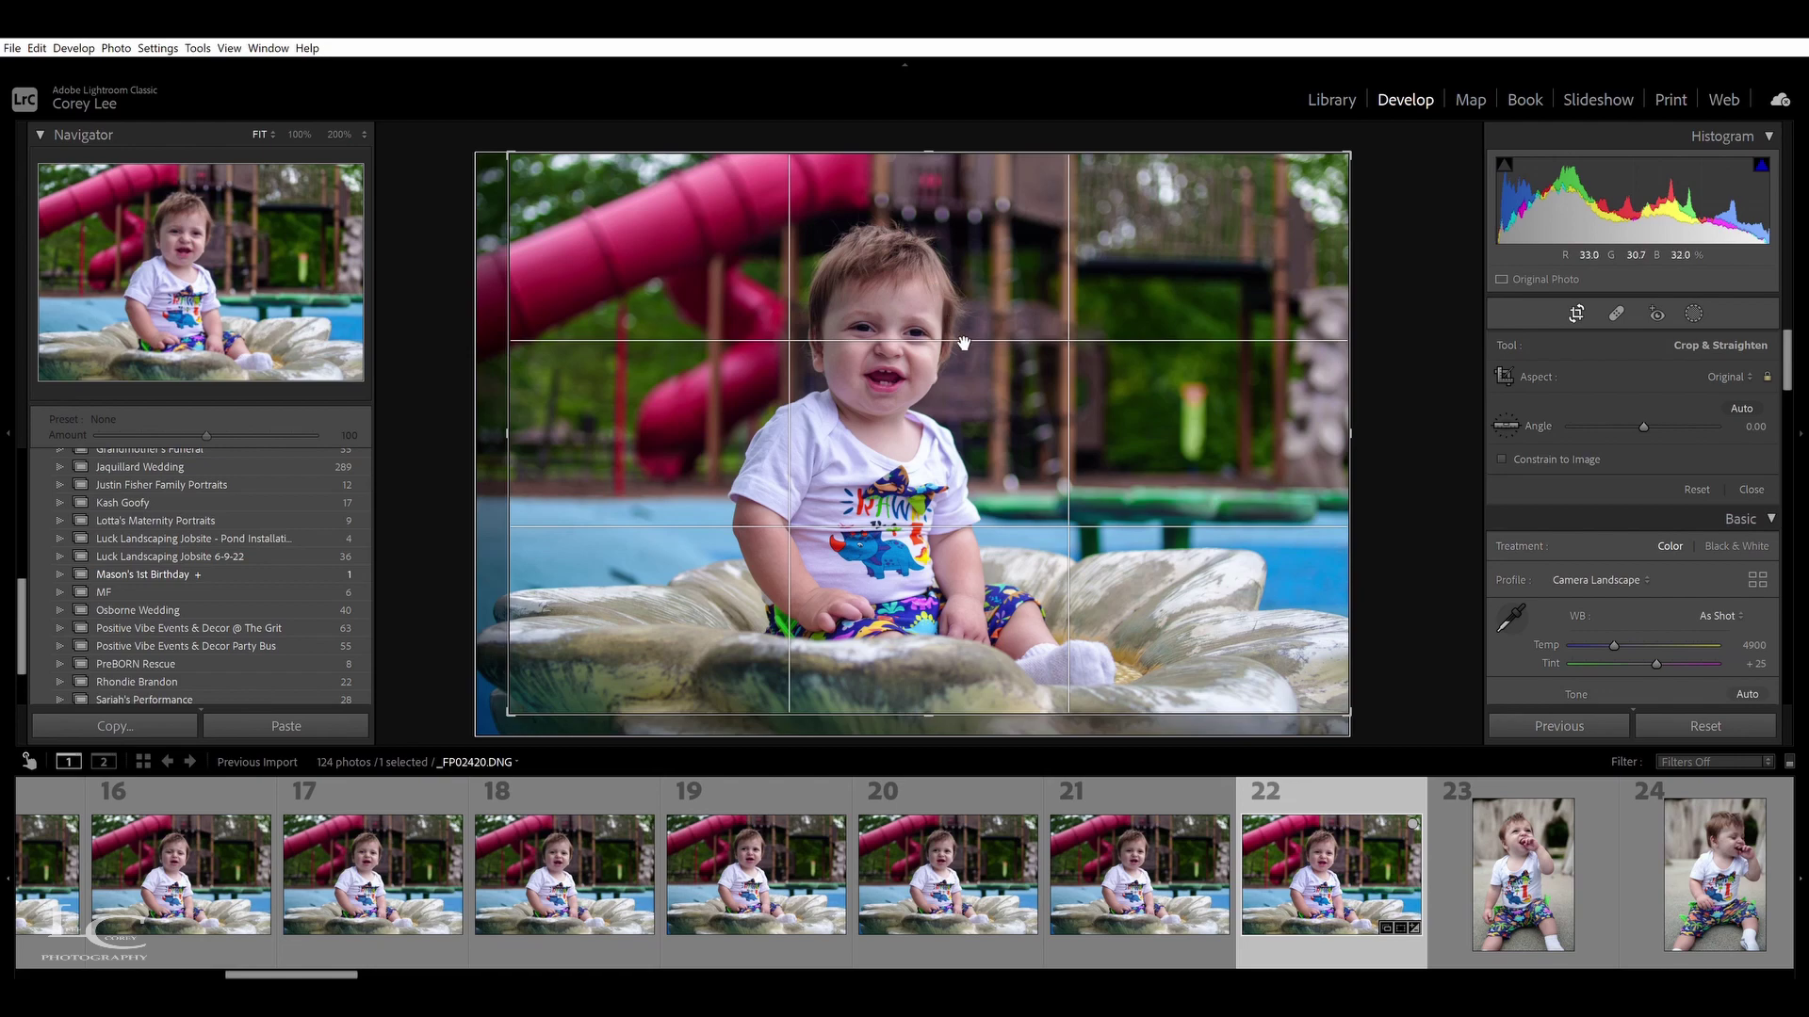
mouse_move(1756, 426)
mouse_down()
mouse_move(1784, 426)
mouse_move(1739, 426)
mouse_up()
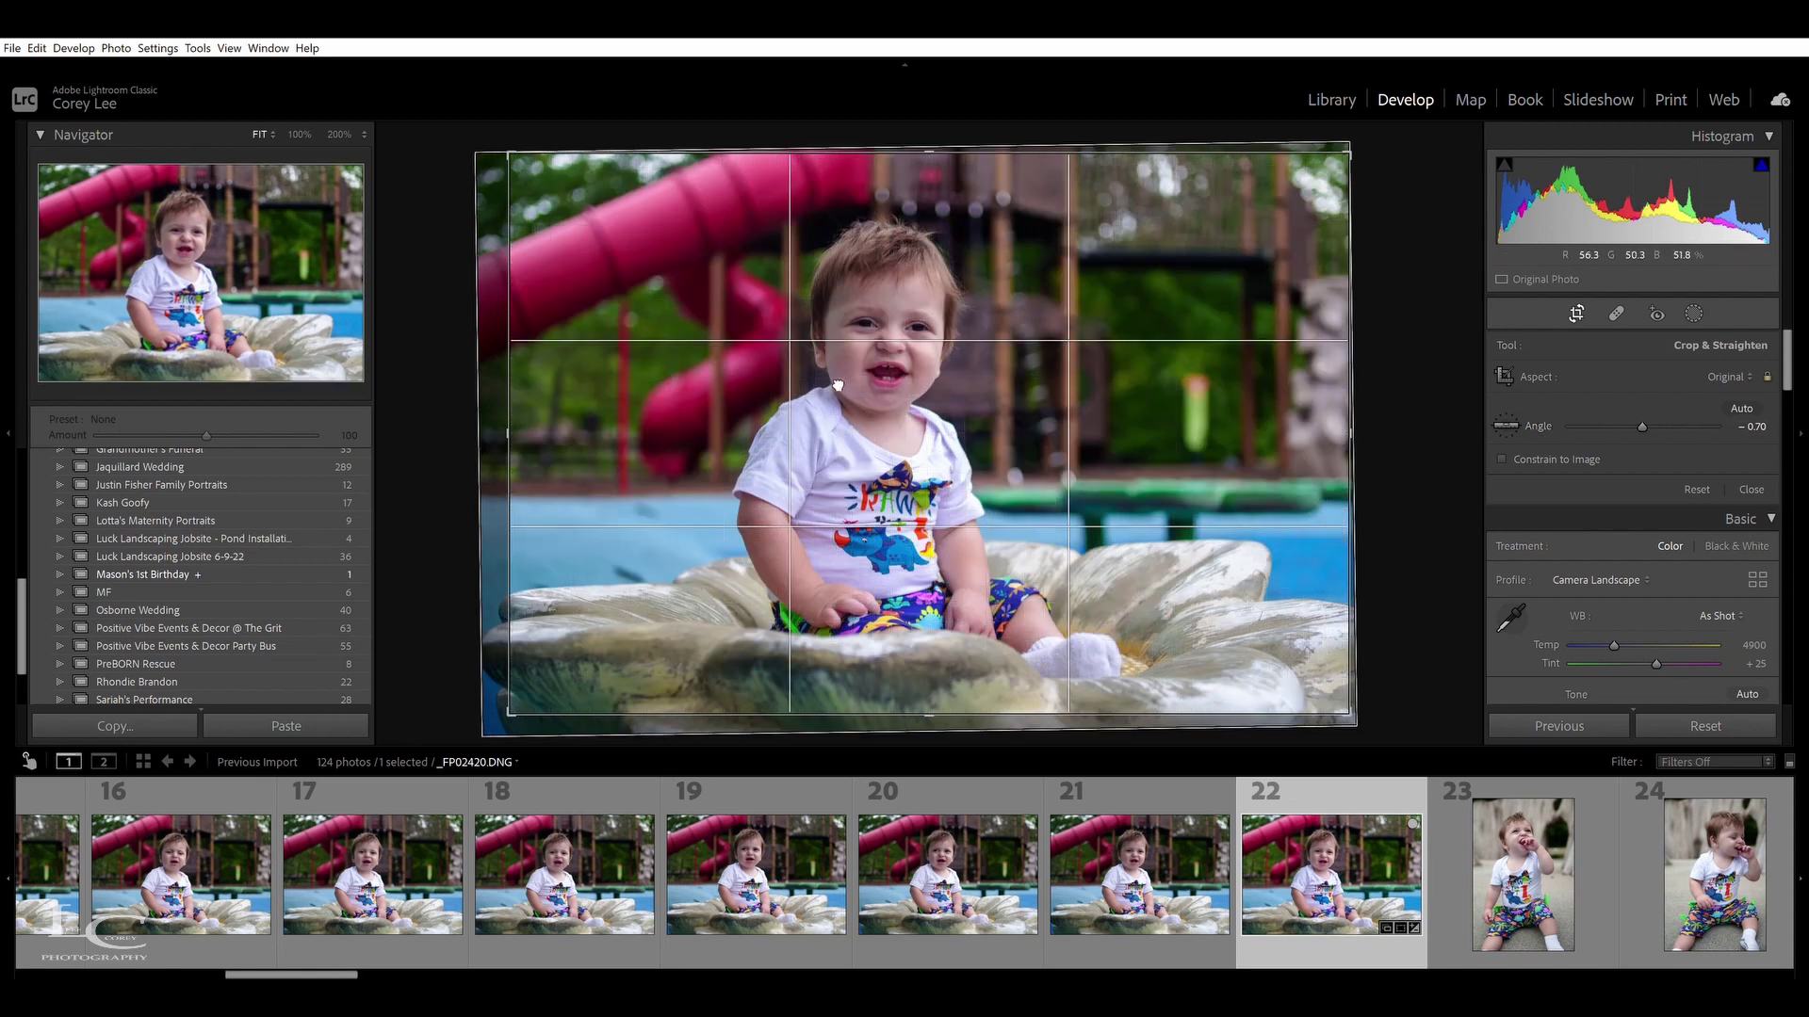
key(Return)
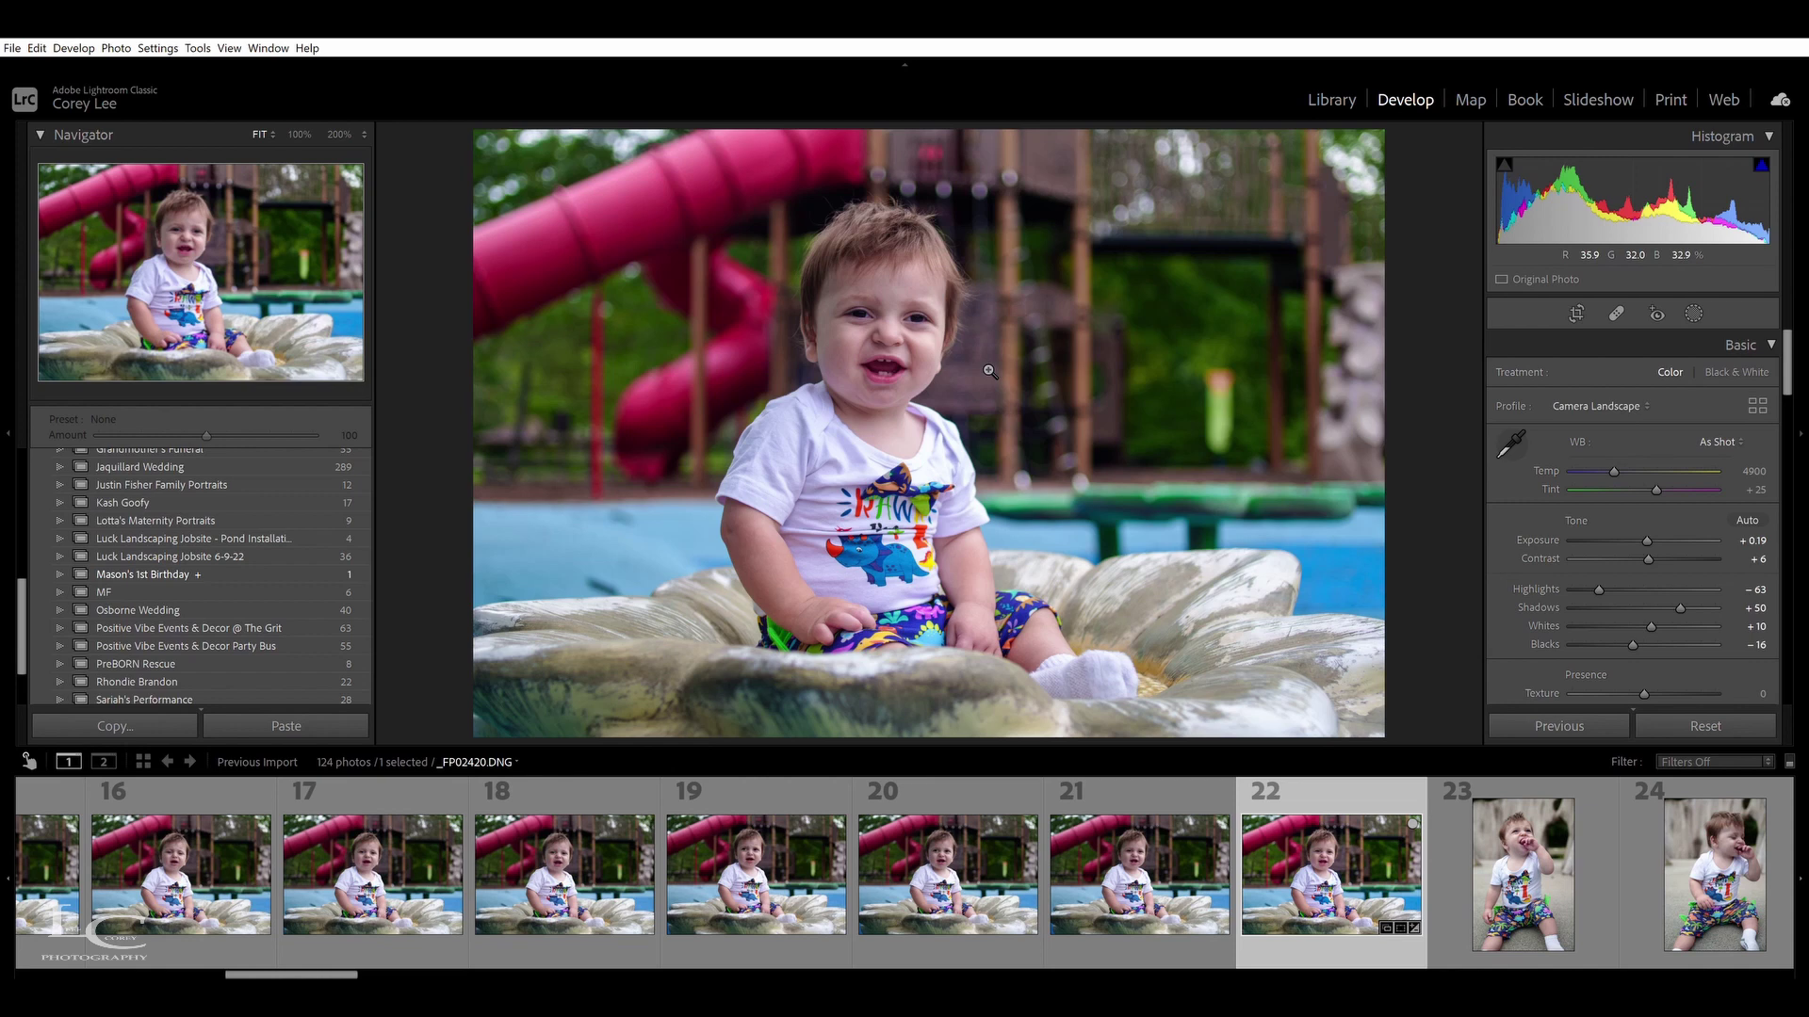
Change the crop's aspect ratio to 4 x 3 and nudge the photo slightly within the frame
click(1571, 313)
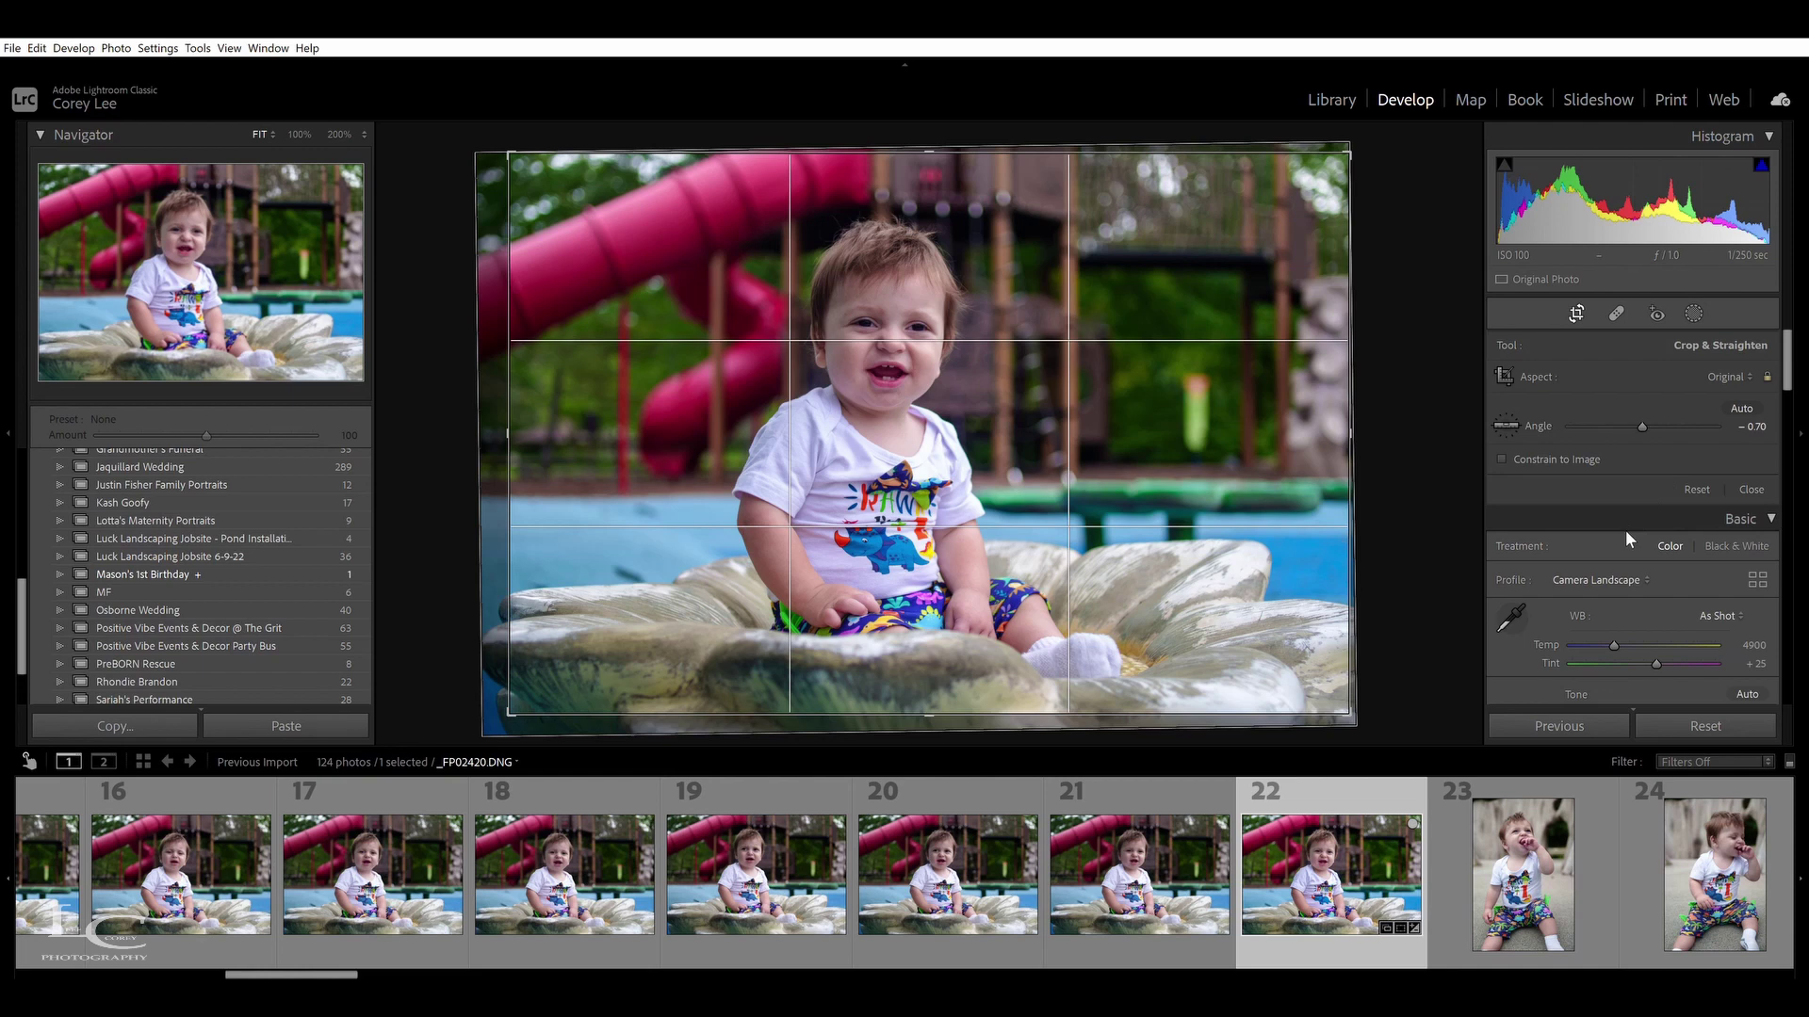
key(x)
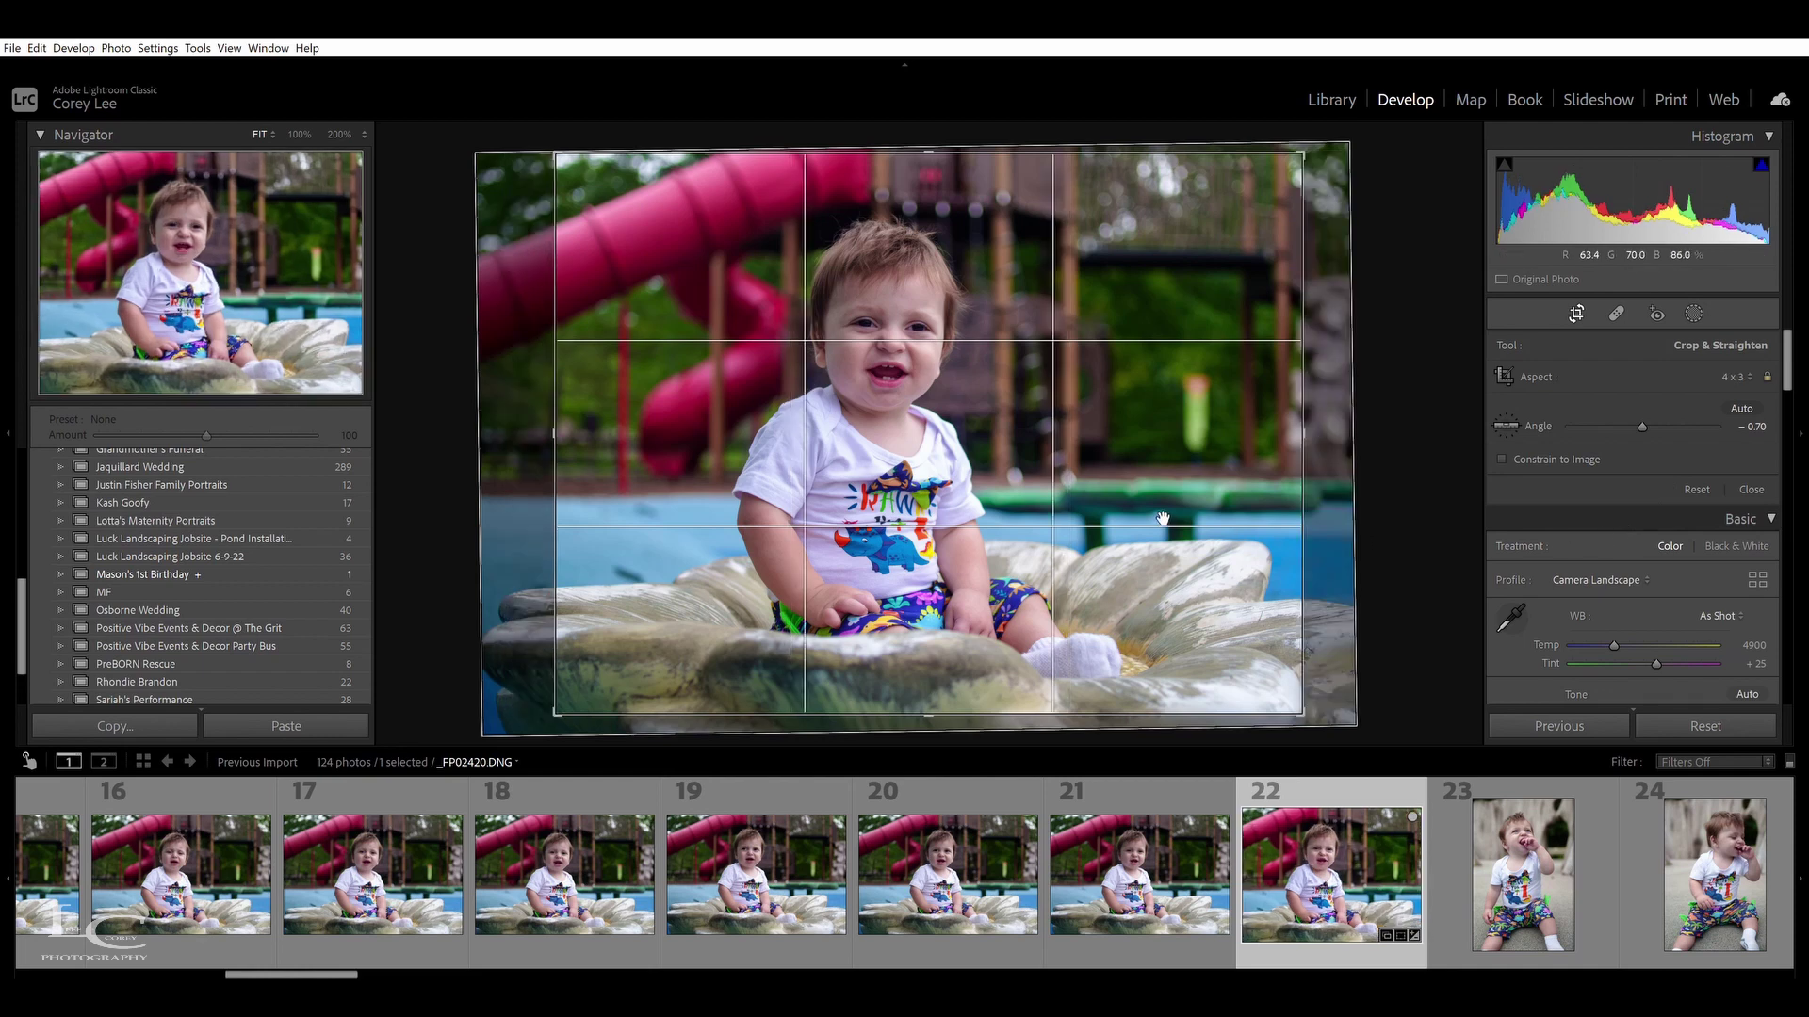
mouse_move(1162, 519)
mouse_down()
mouse_move(1201, 524)
mouse_move(1166, 523)
mouse_up()
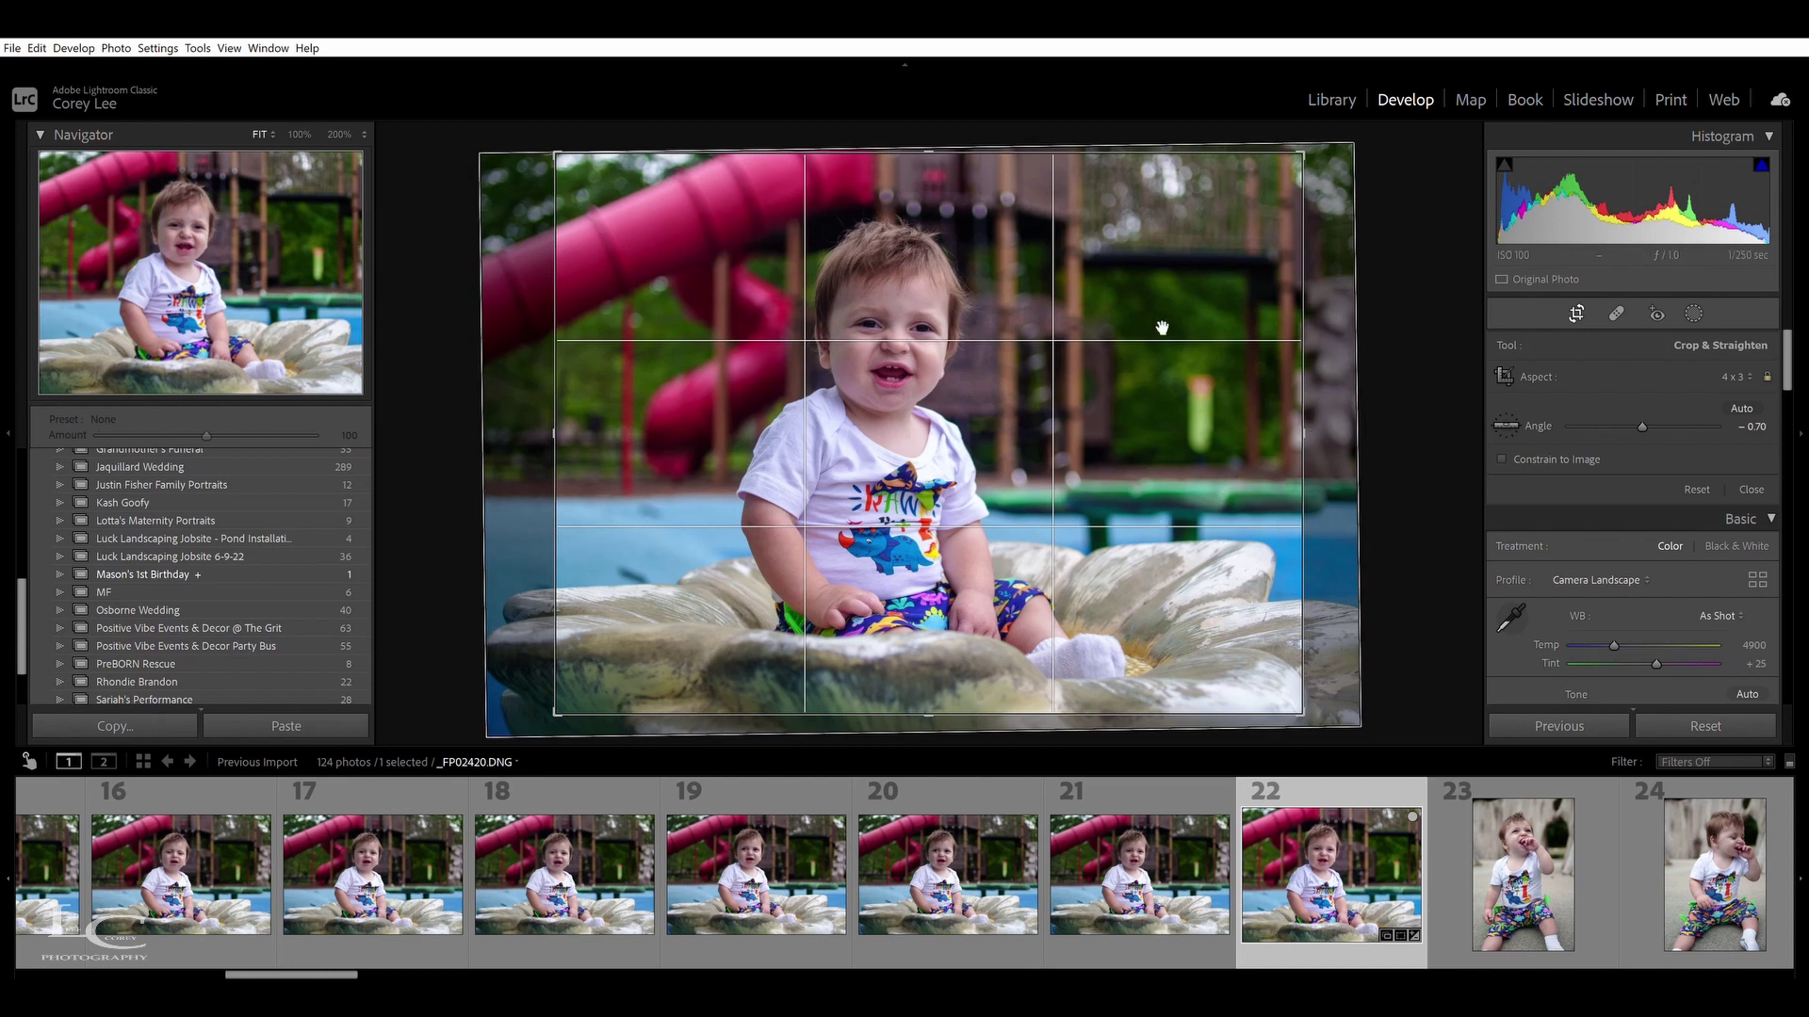
key(Return)
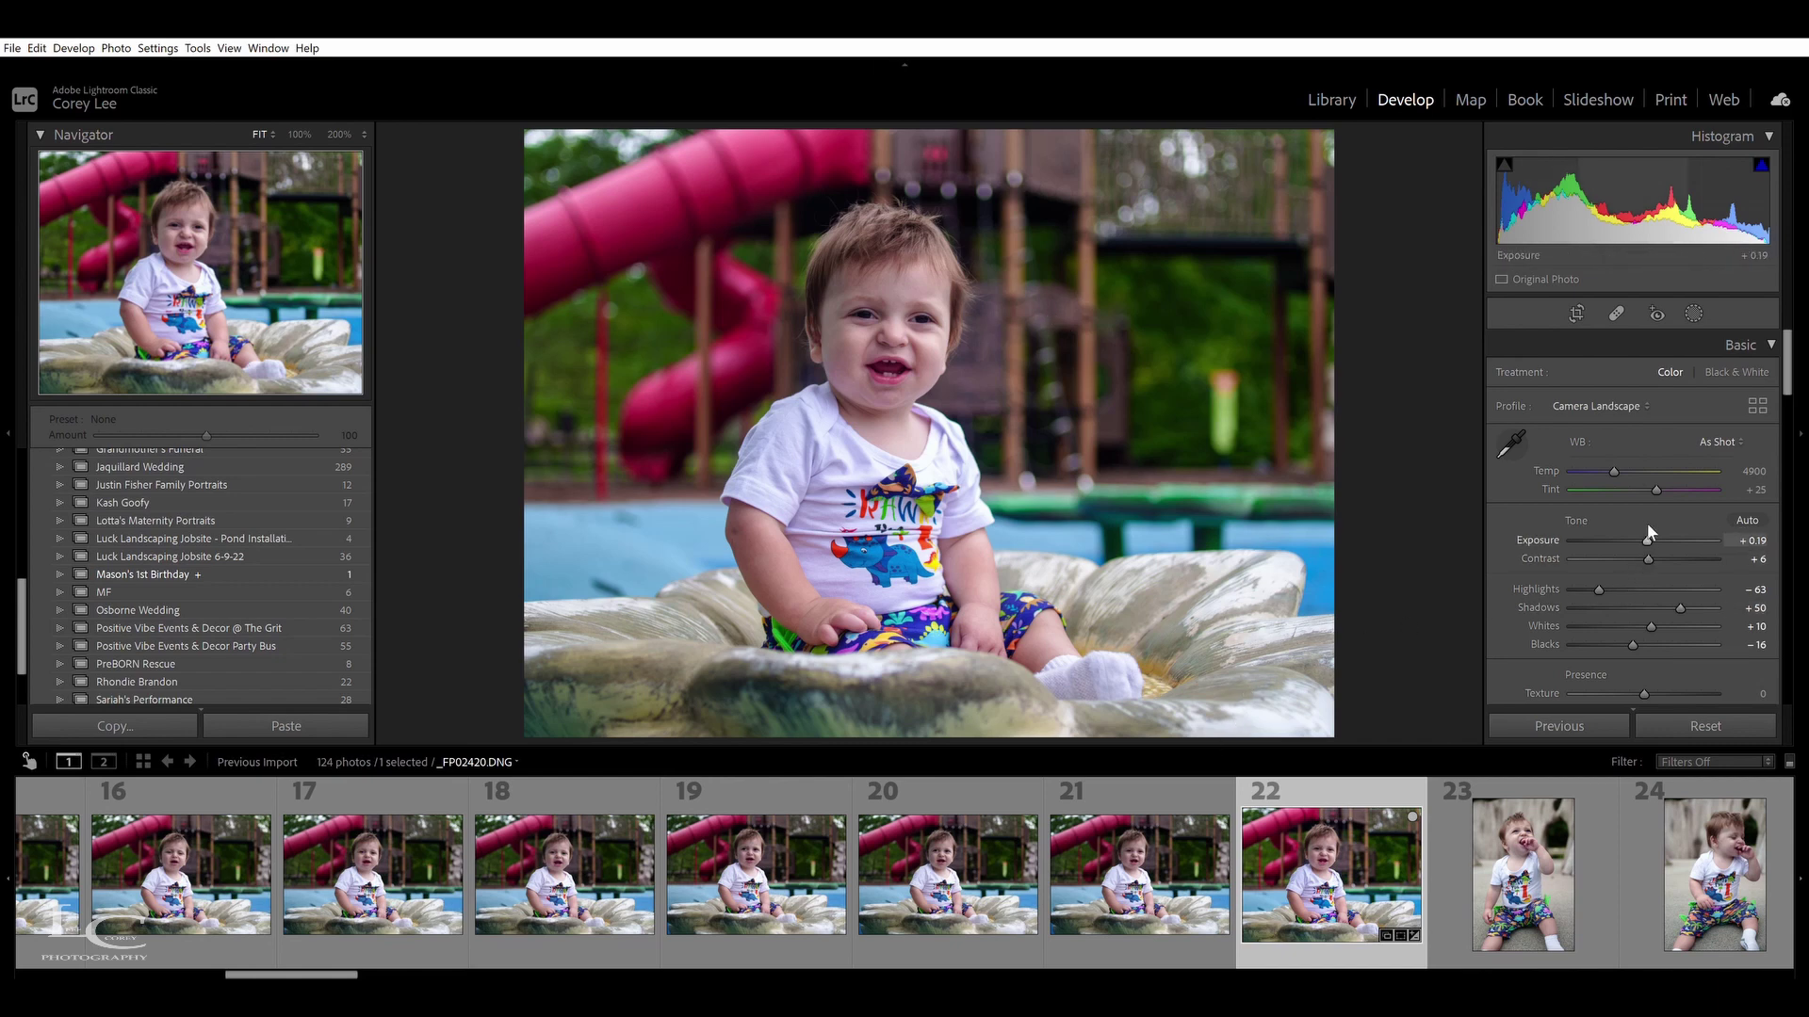
Refine the photo's tone with Exposure at +0.59, Highlights at -94 and Whites at +12
drag(1647, 527, 1653, 535)
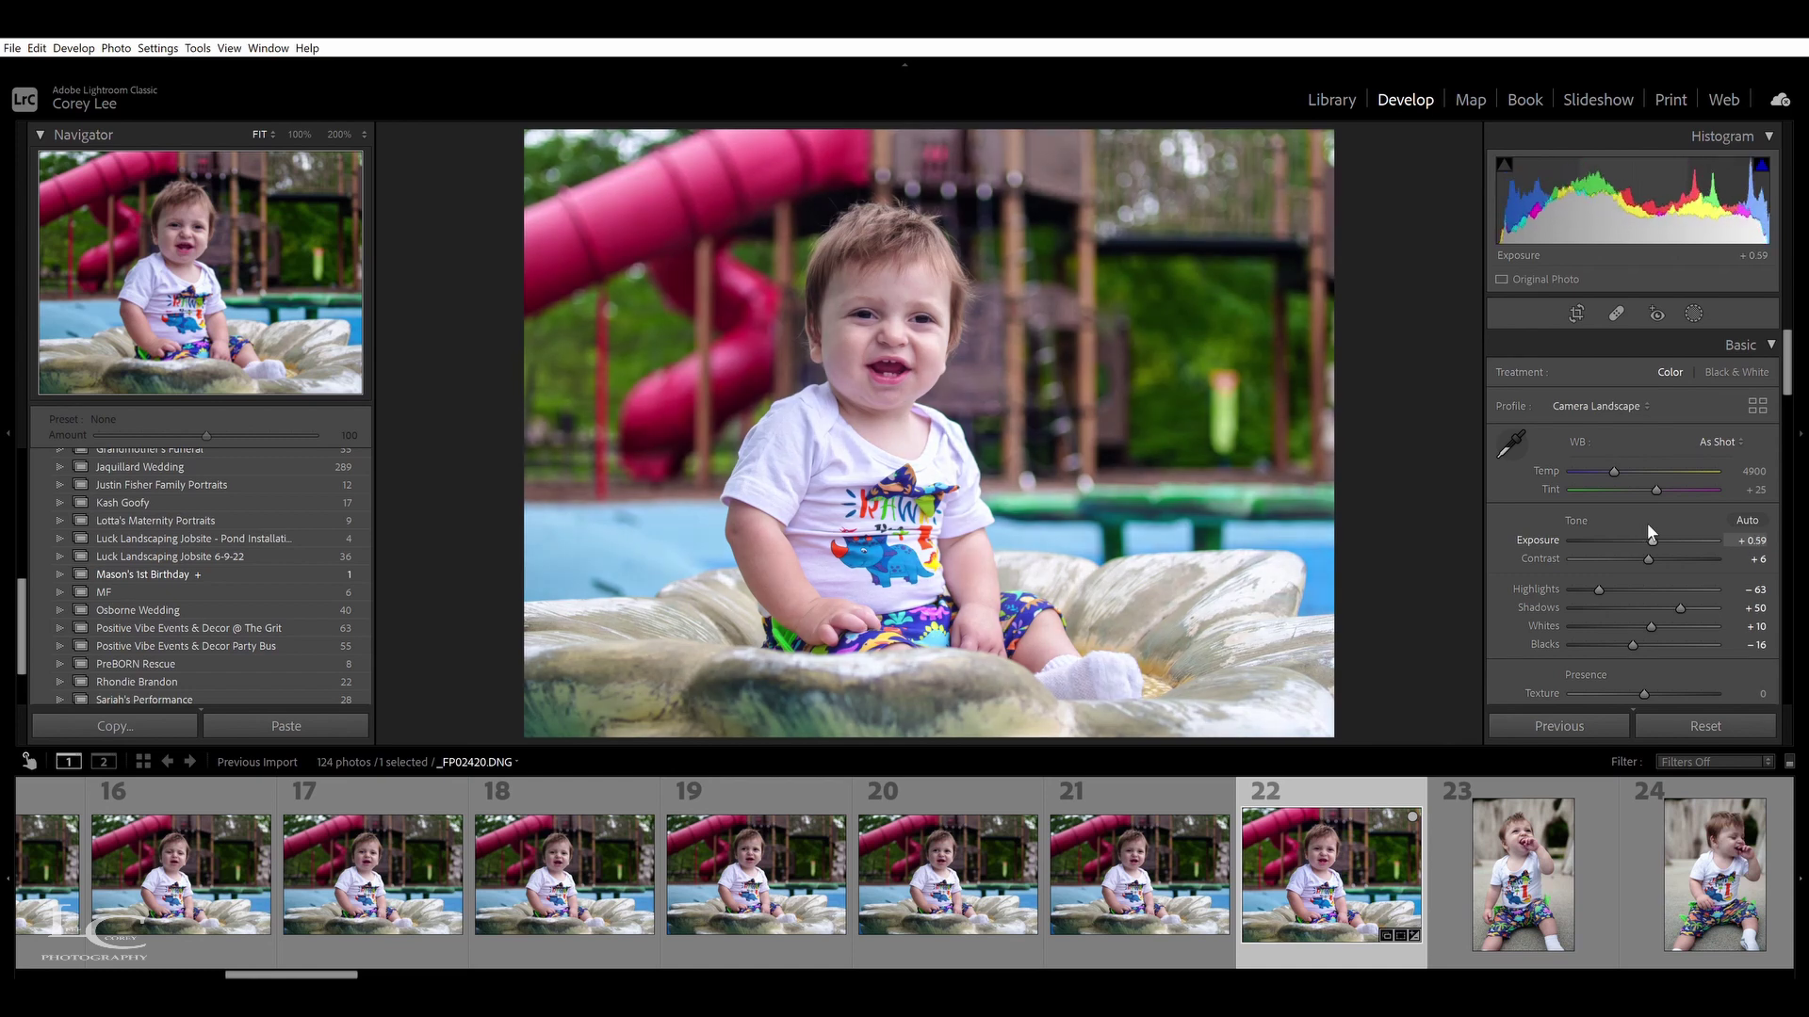
drag(1599, 588, 1577, 574)
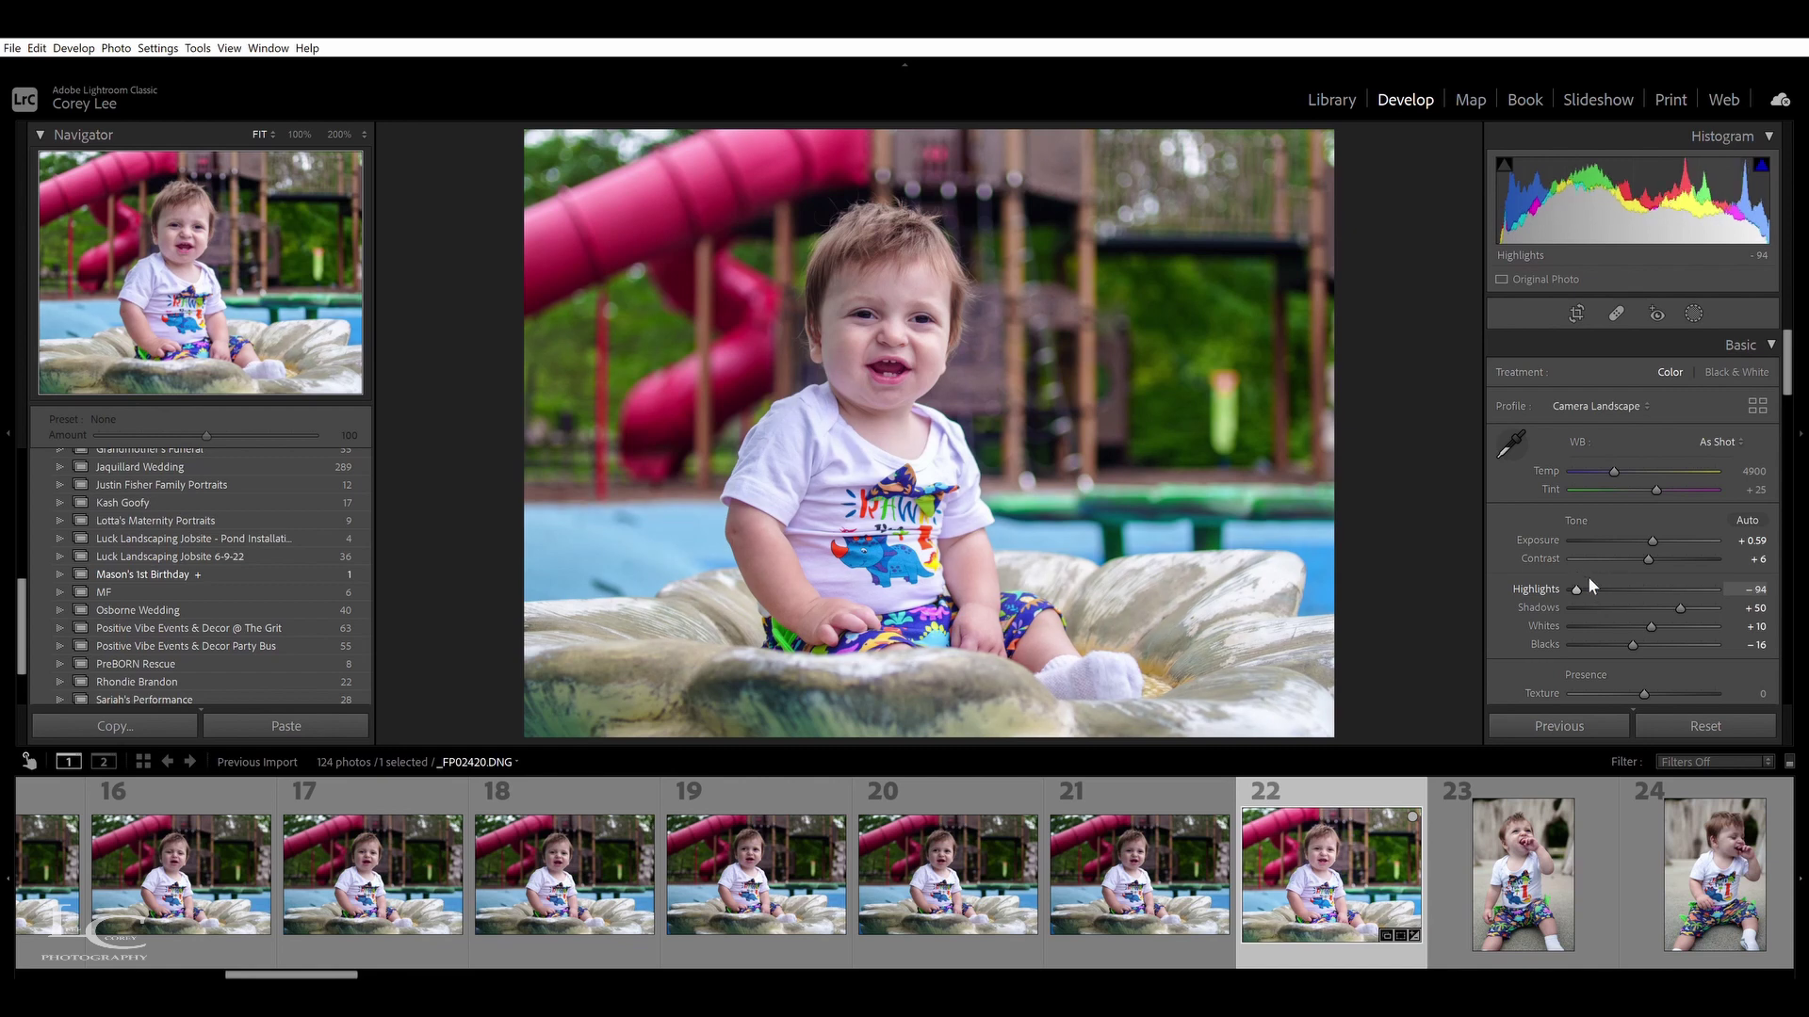
drag(1650, 626, 1653, 619)
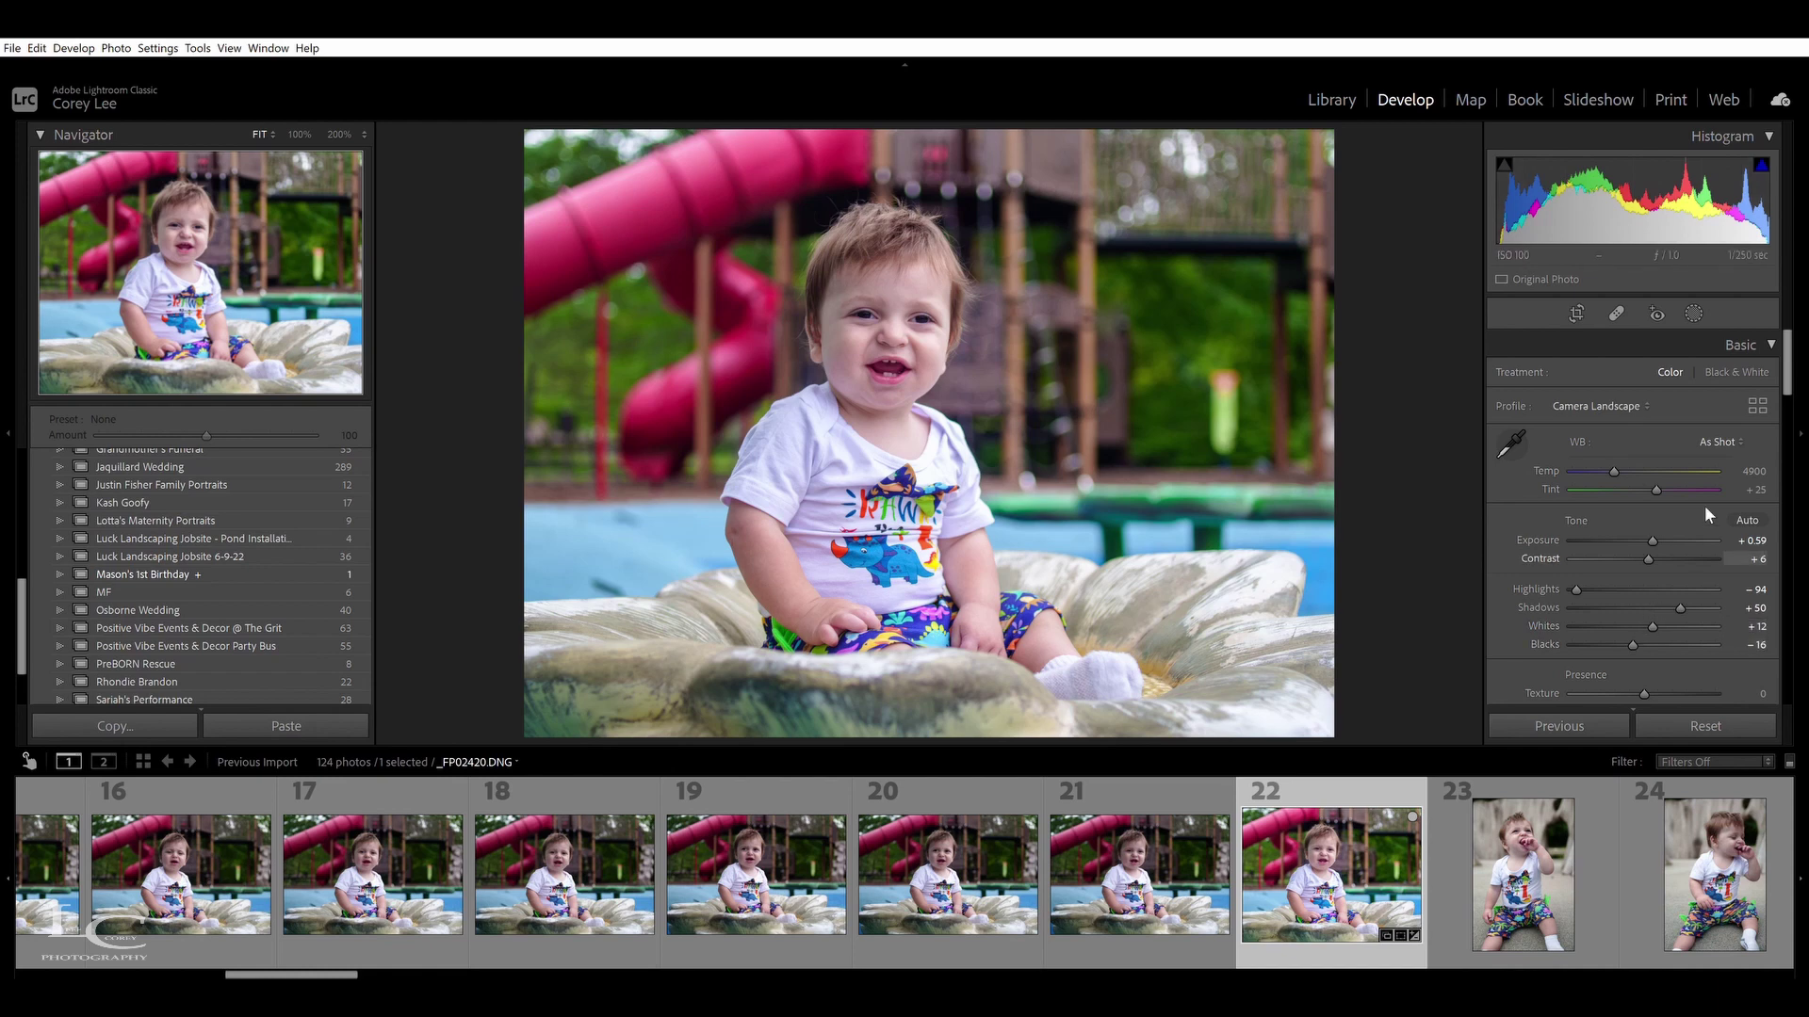
Raise the photo's Contrast to +22
scroll(1787, 367, down, 1)
scroll(1787, 367, down, 4)
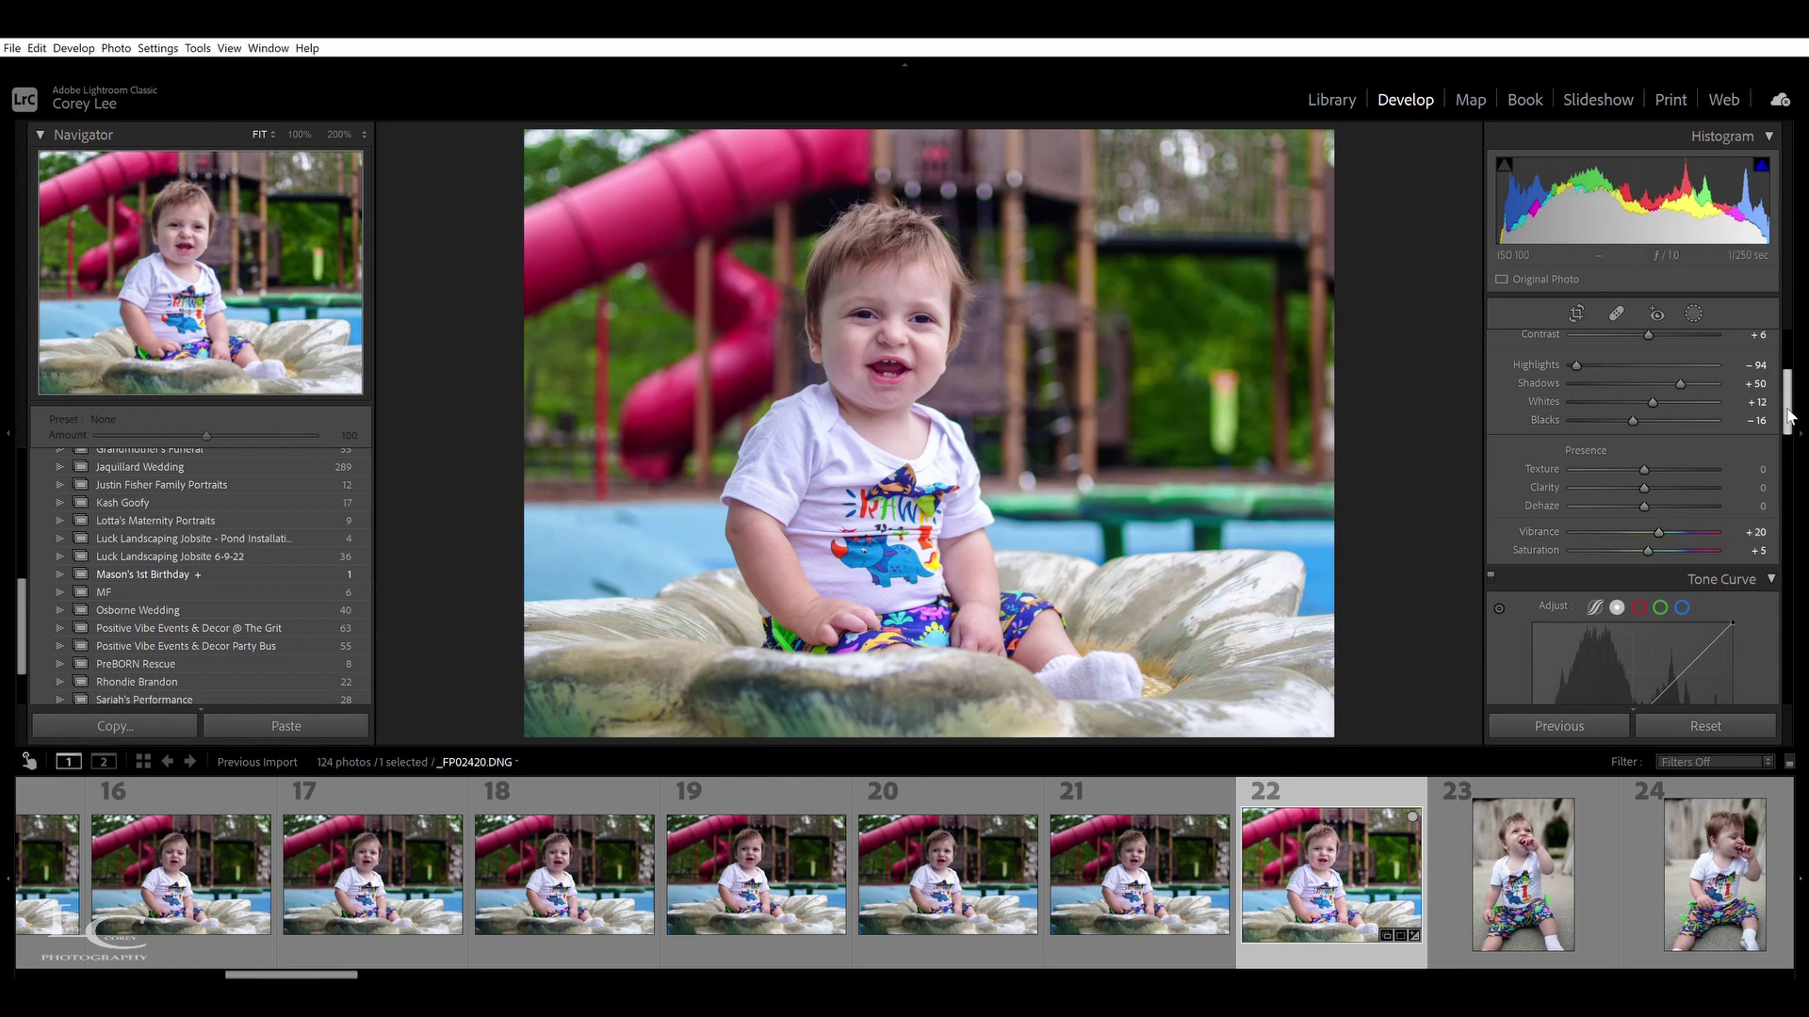
scroll(1787, 414, up, 2)
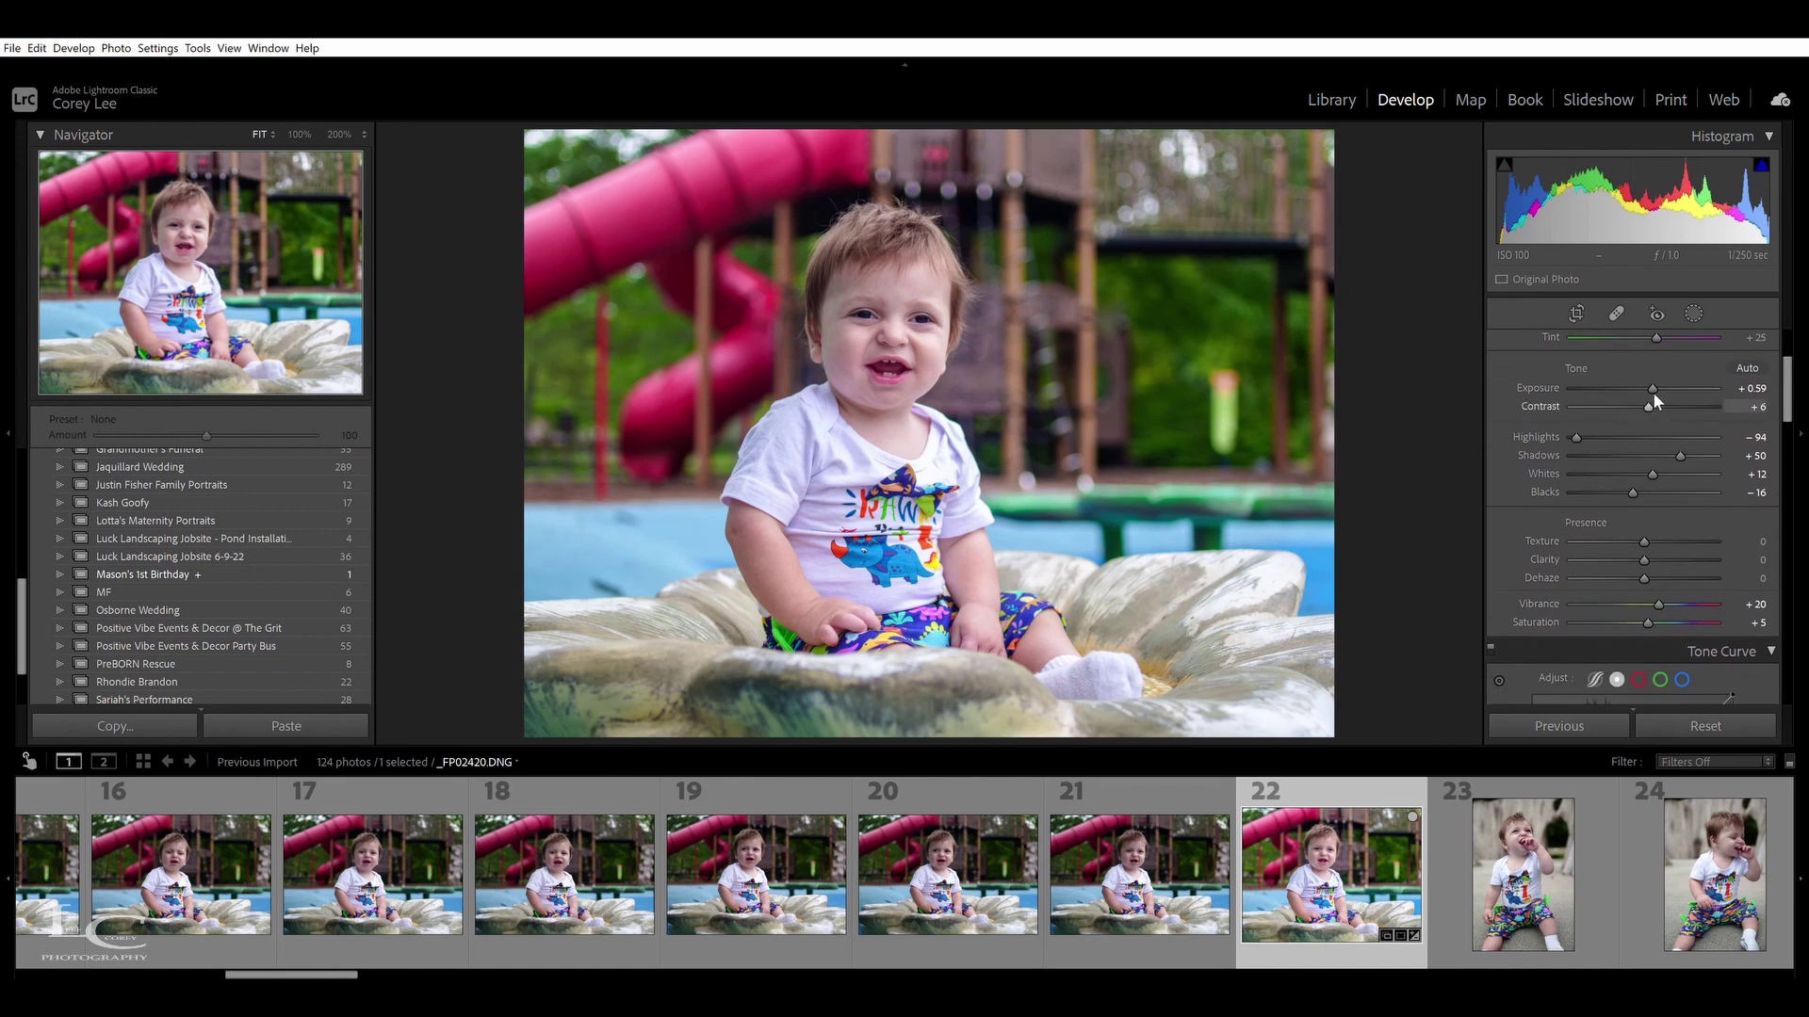
drag(1649, 393, 1664, 396)
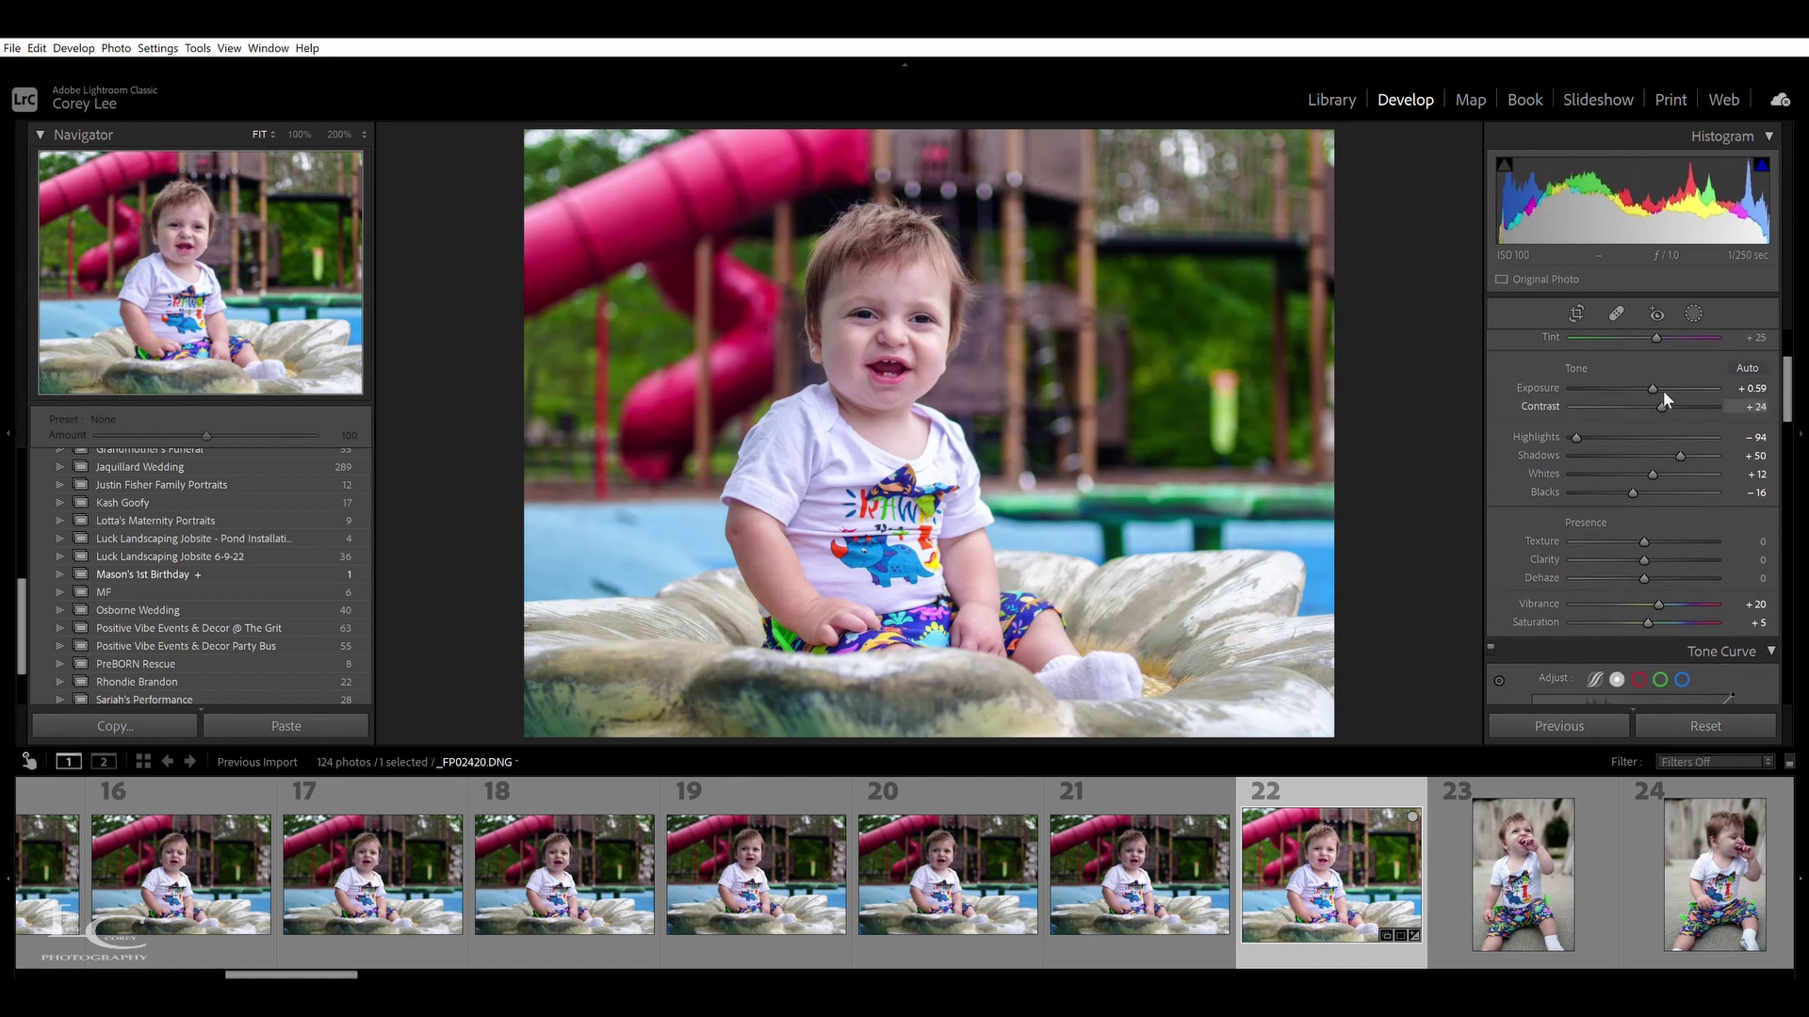
drag(1664, 393, 1658, 396)
Apply the Medium Contrast point curve preset to the photo's tone curve
drag(1787, 394, 1782, 485)
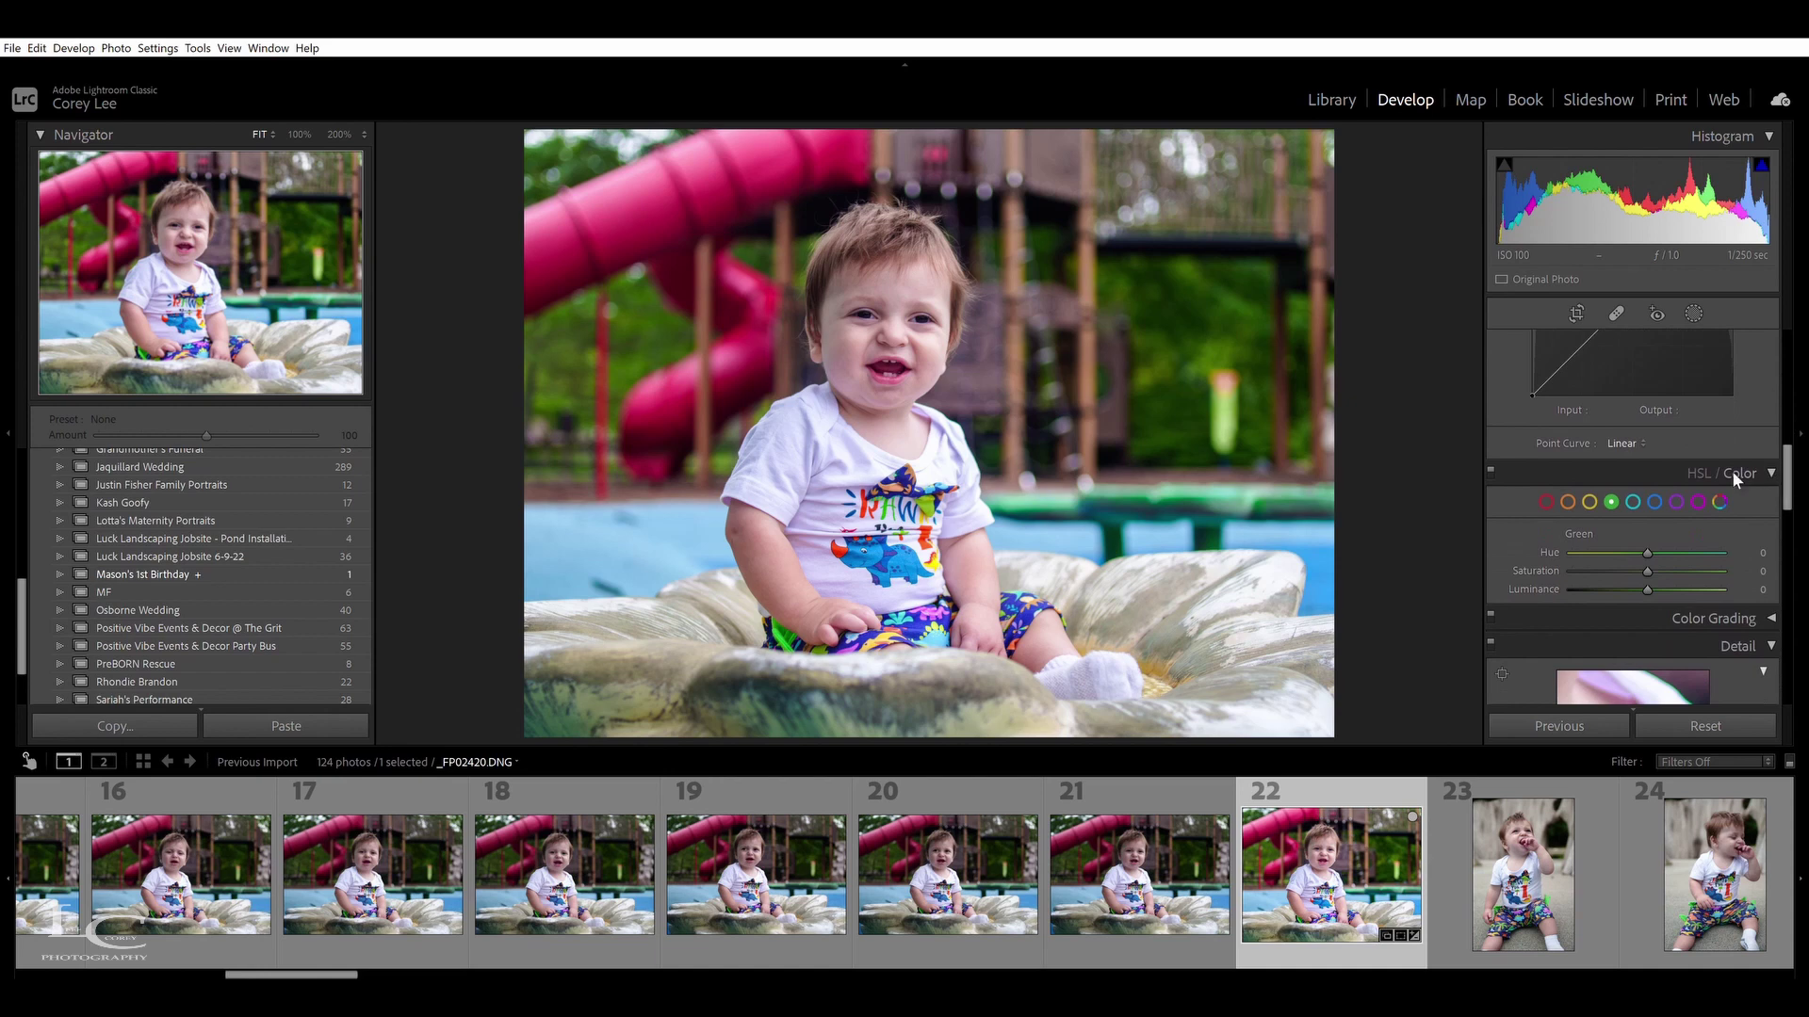
click(1641, 441)
click(1648, 463)
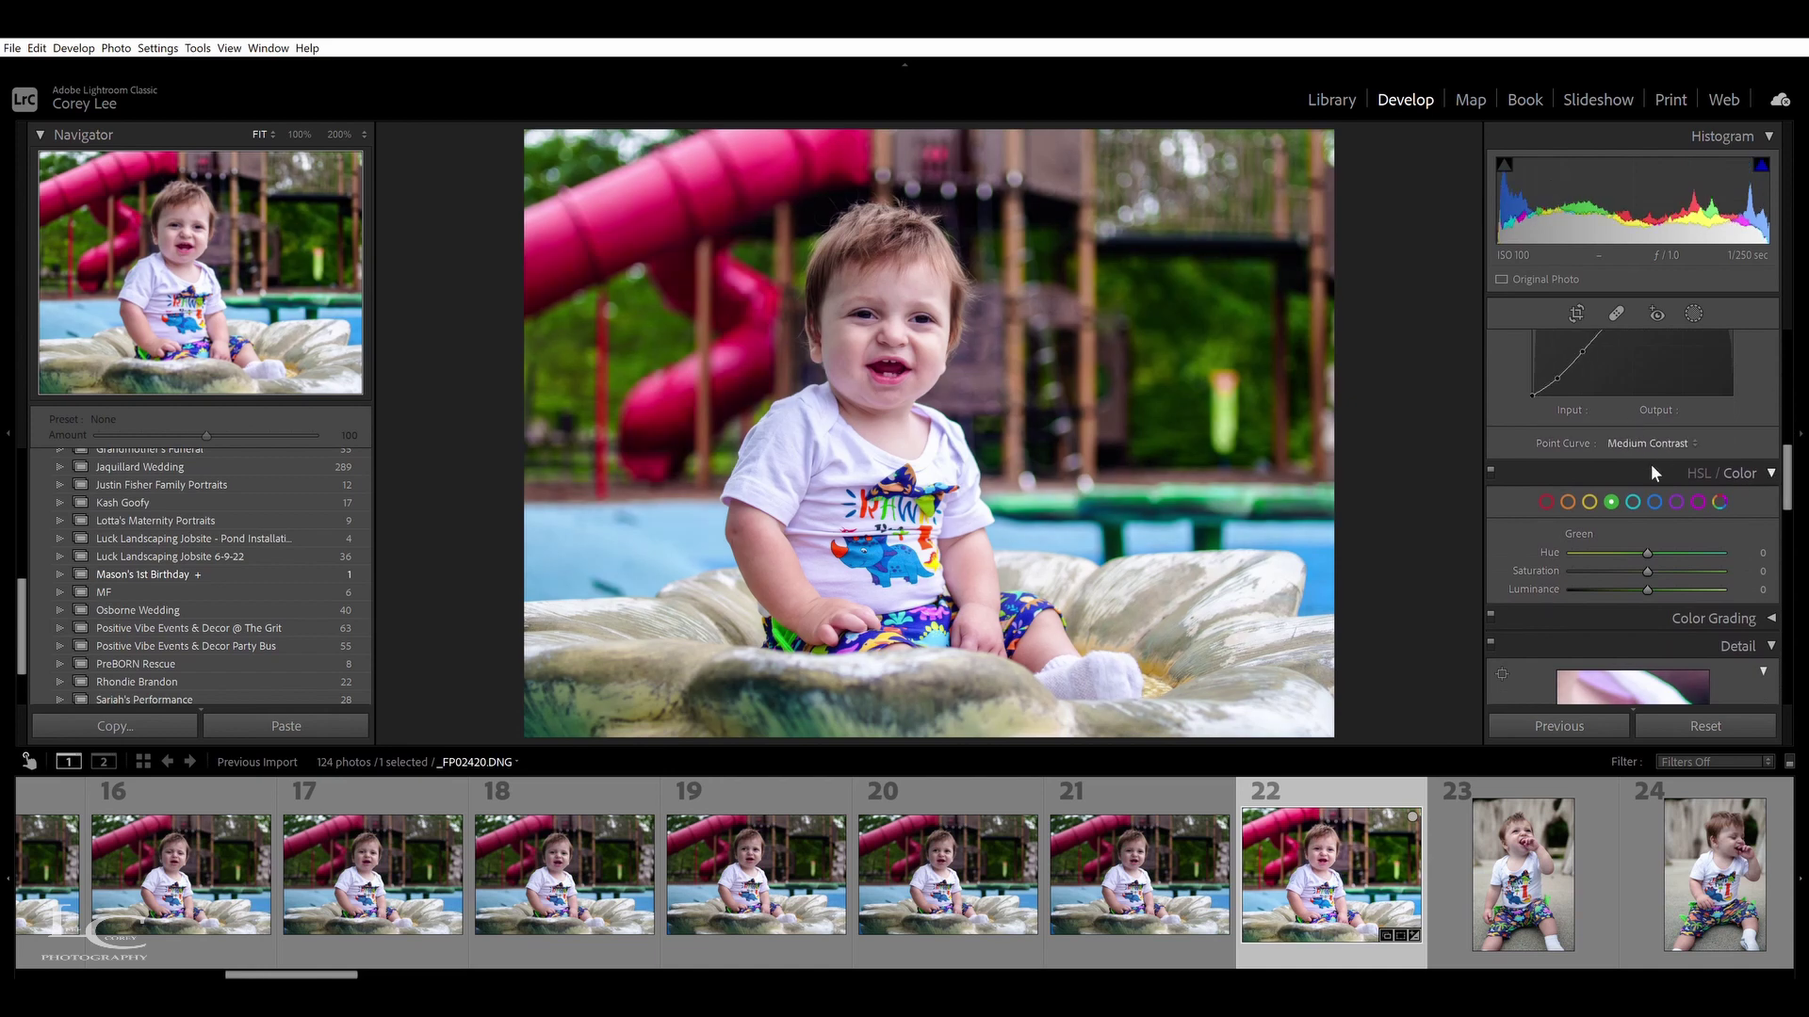
Adjust the parametric tone curve's regions with Lights at -5, Darks at +11 and Shadows at +9
drag(1786, 476, 1778, 438)
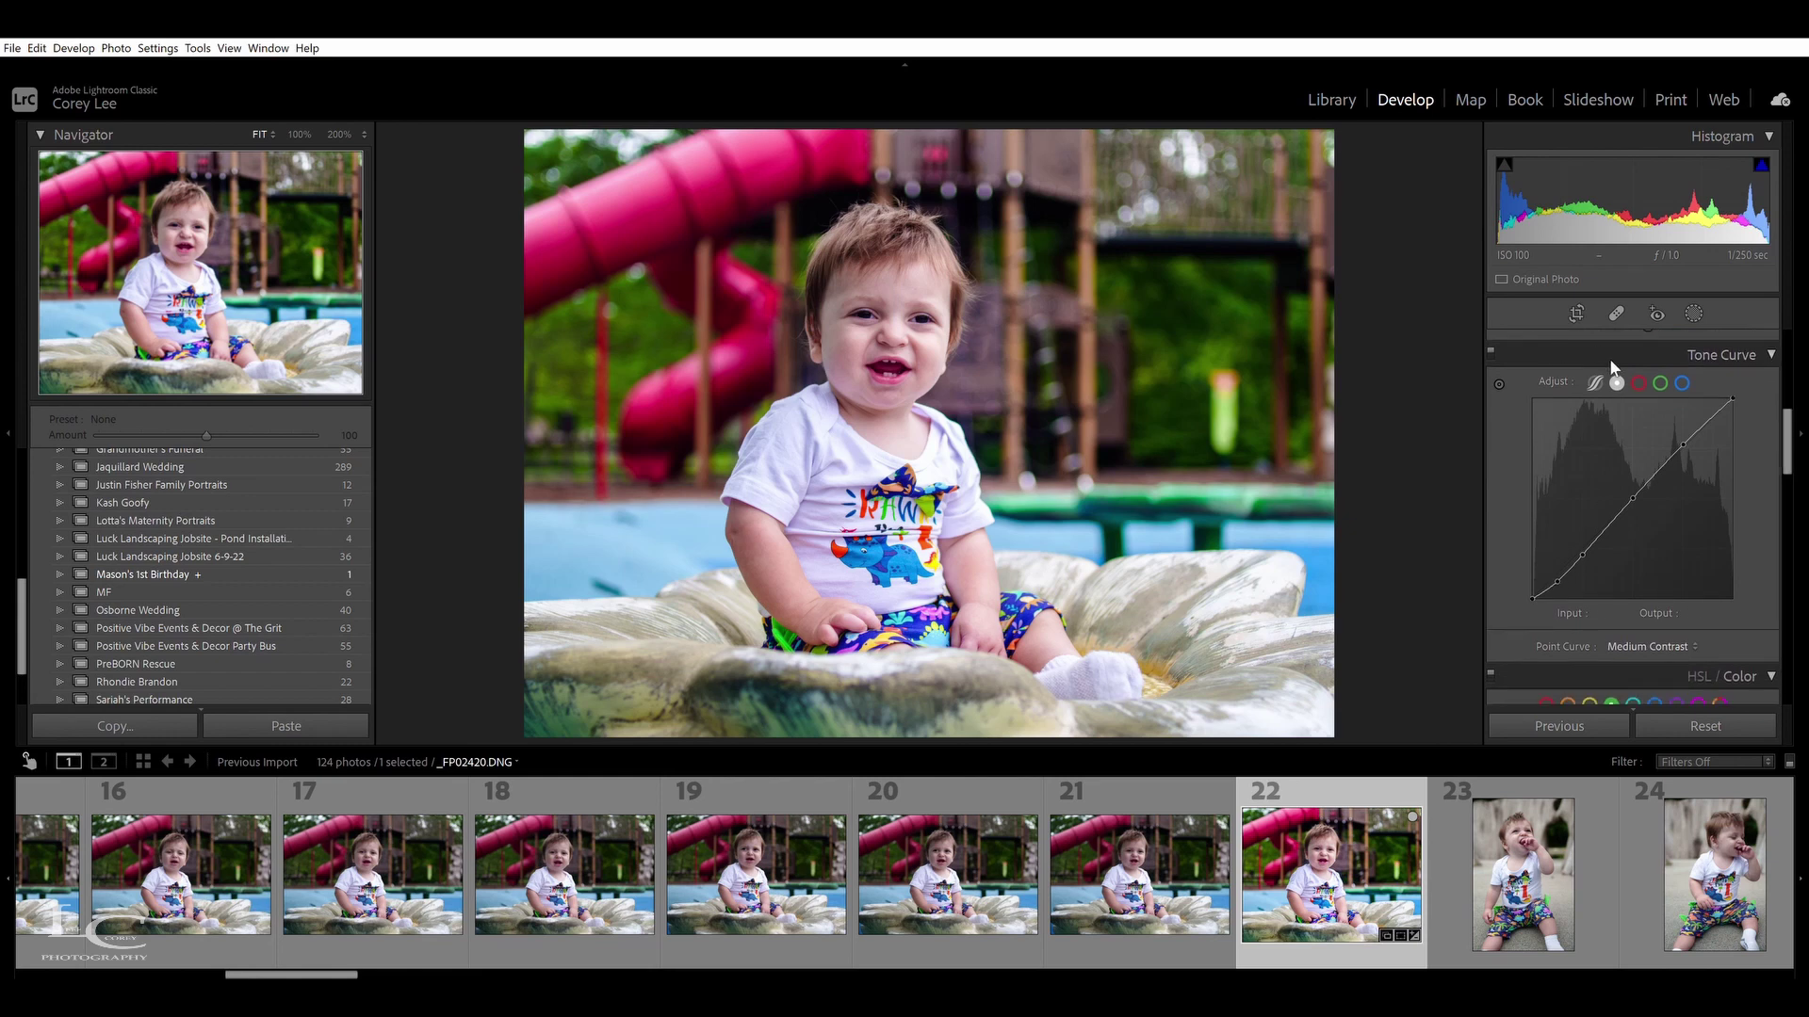
click(1596, 379)
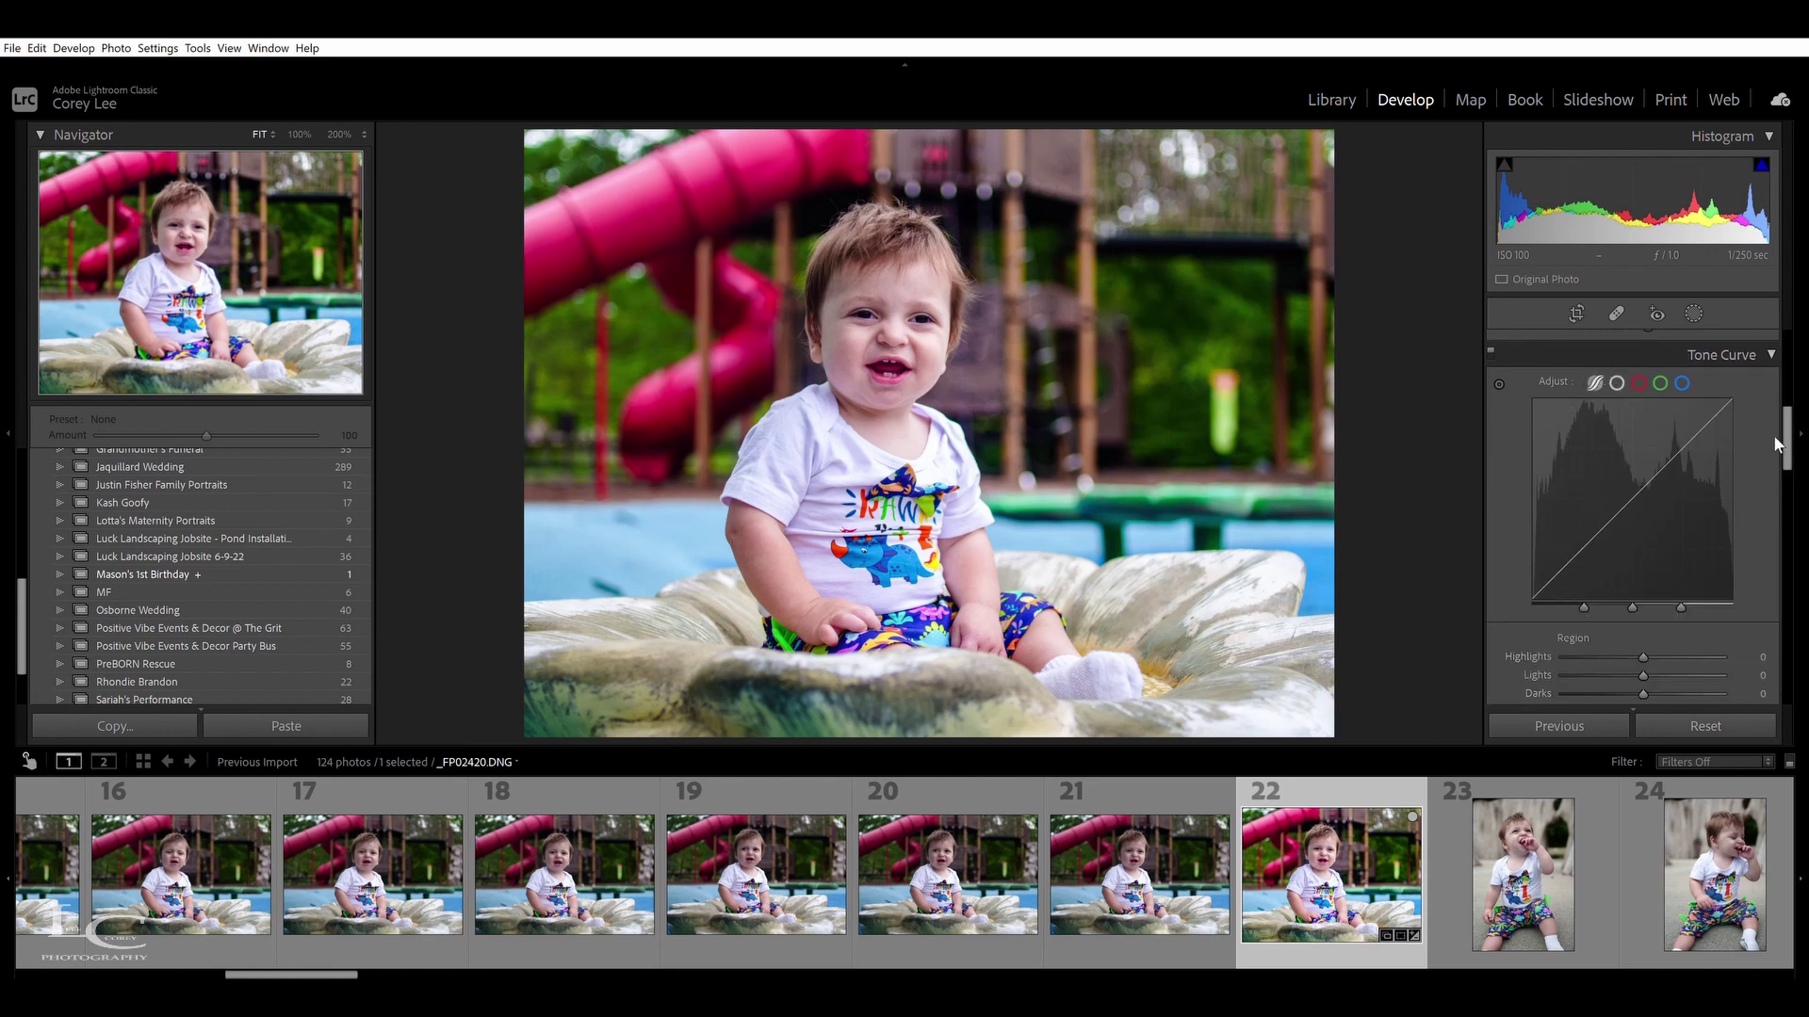
drag(1787, 435, 1787, 468)
mouse_move(1642, 502)
mouse_down()
mouse_move(1650, 486)
mouse_move(1648, 522)
mouse_up()
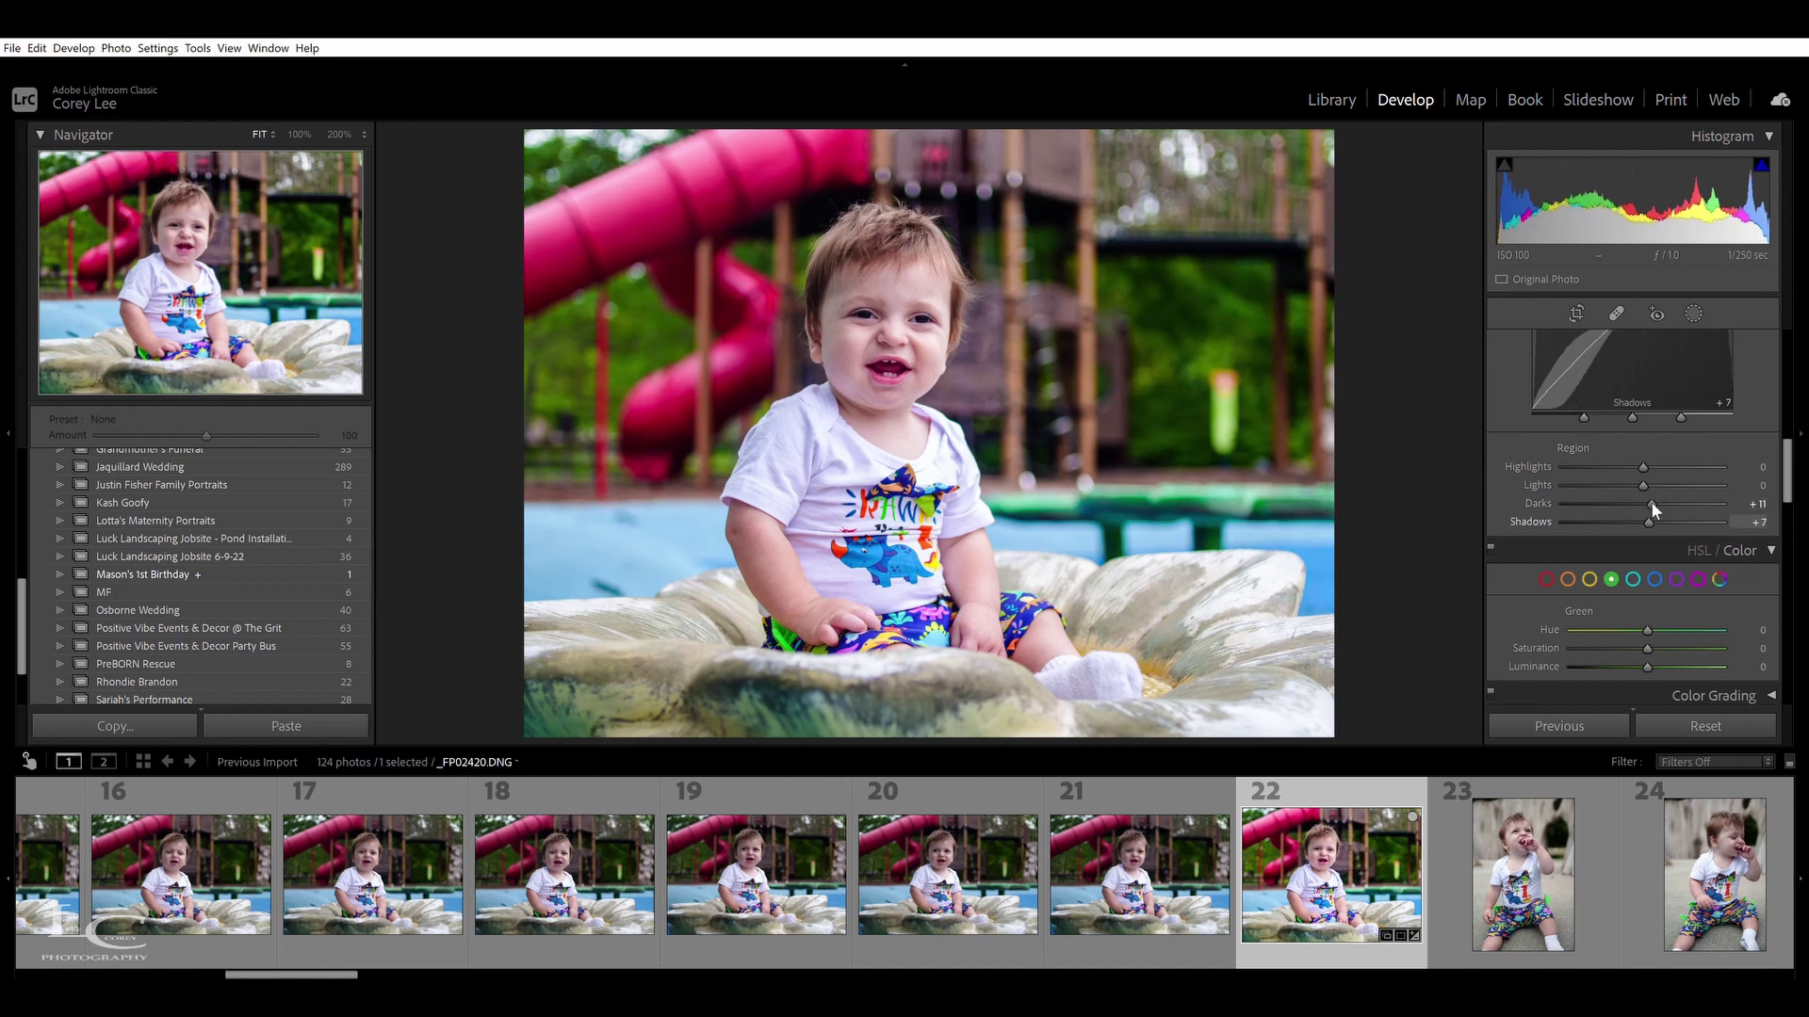
drag(1641, 485, 1637, 485)
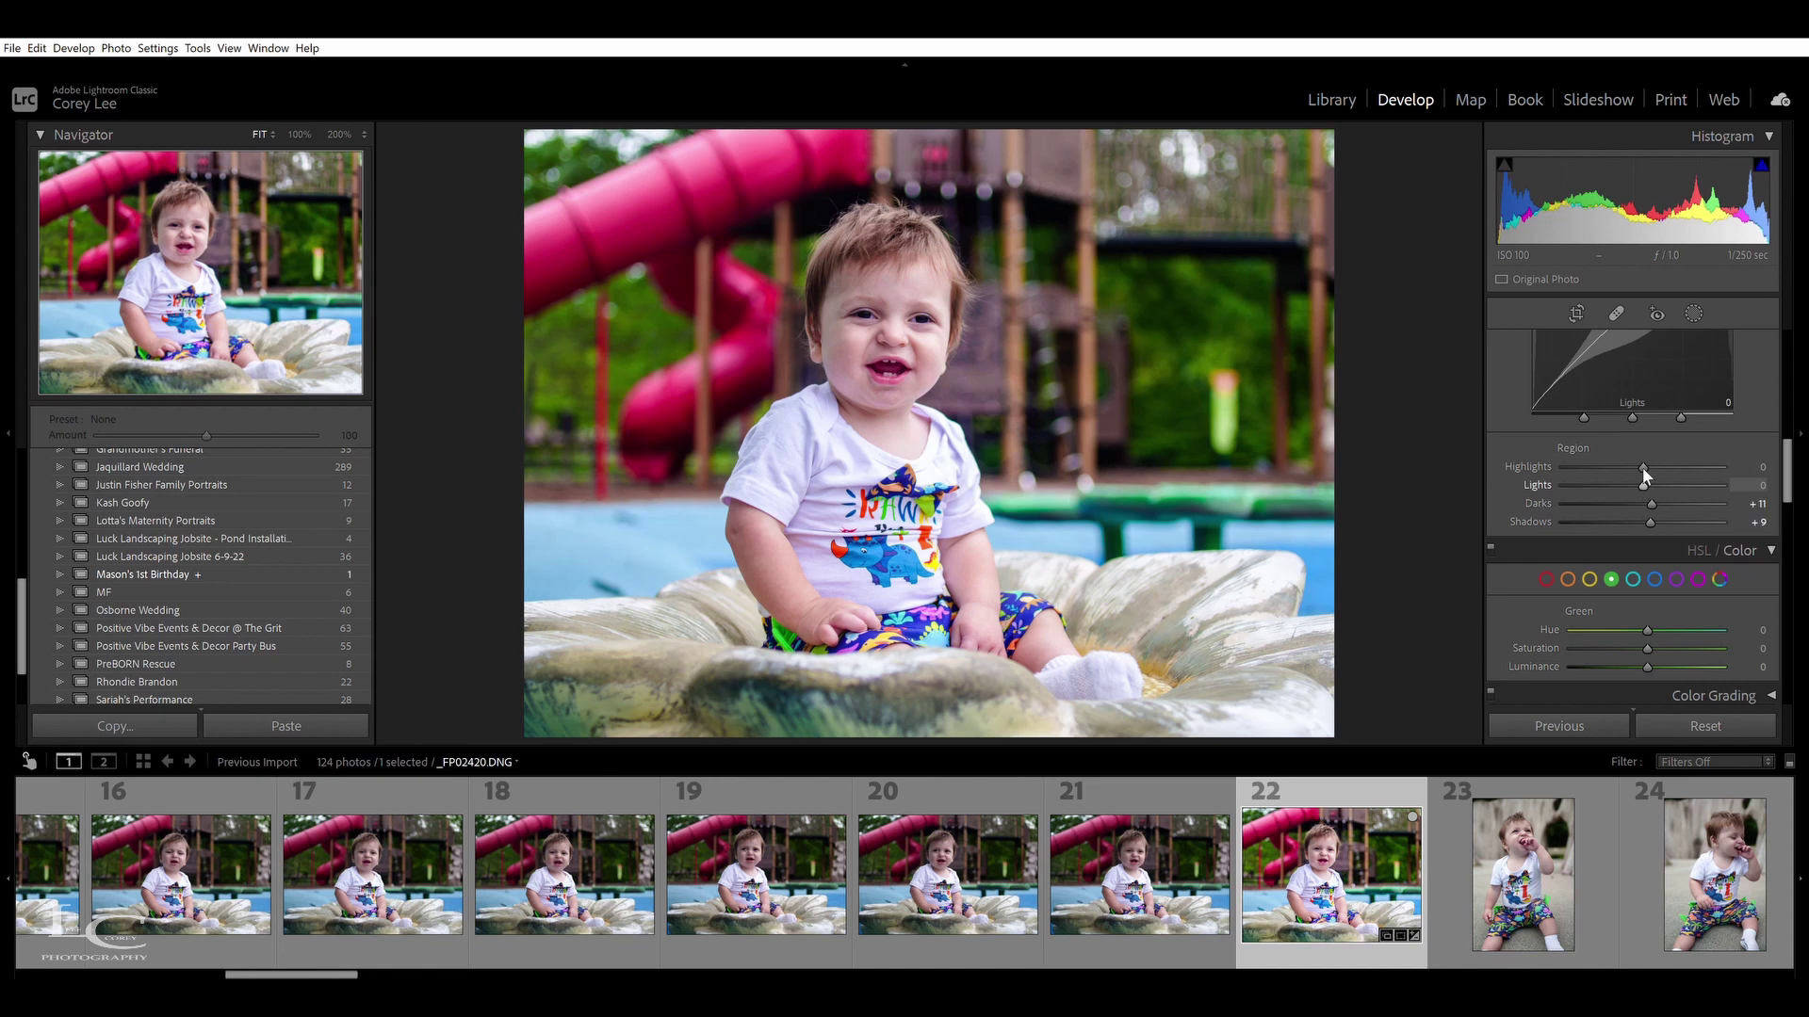
double_click(1643, 475)
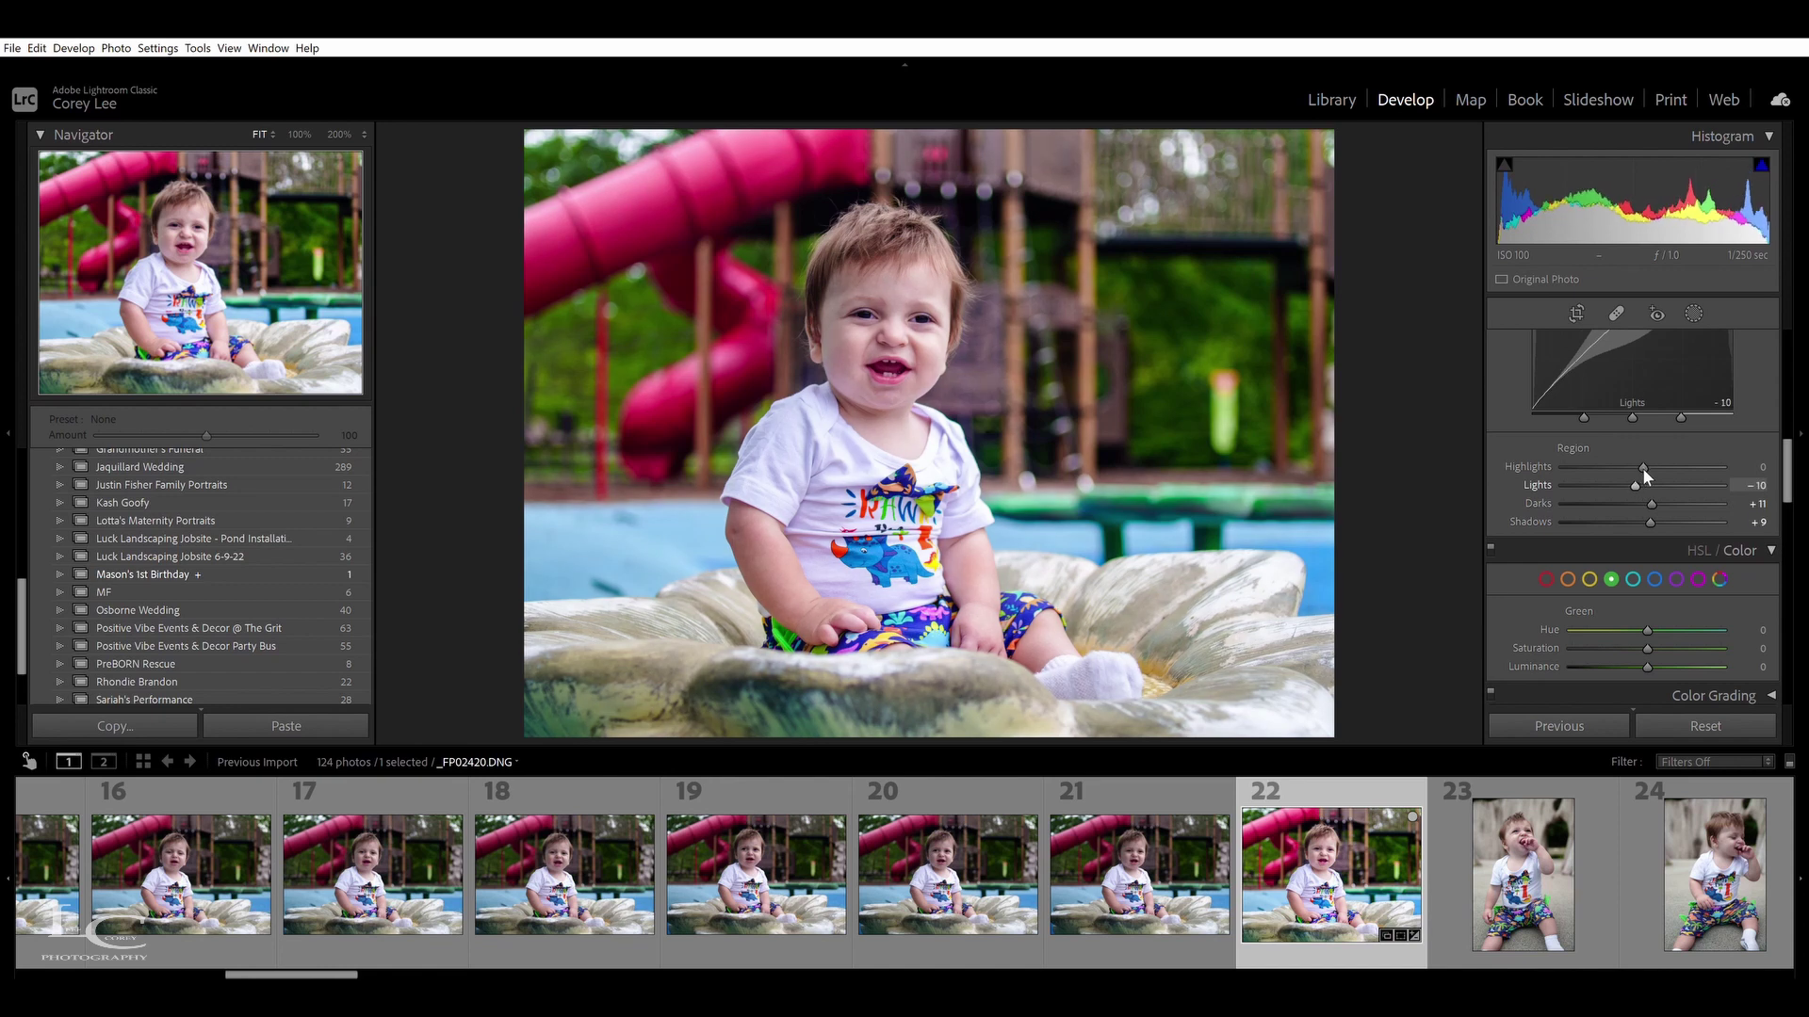
drag(1644, 477, 1641, 476)
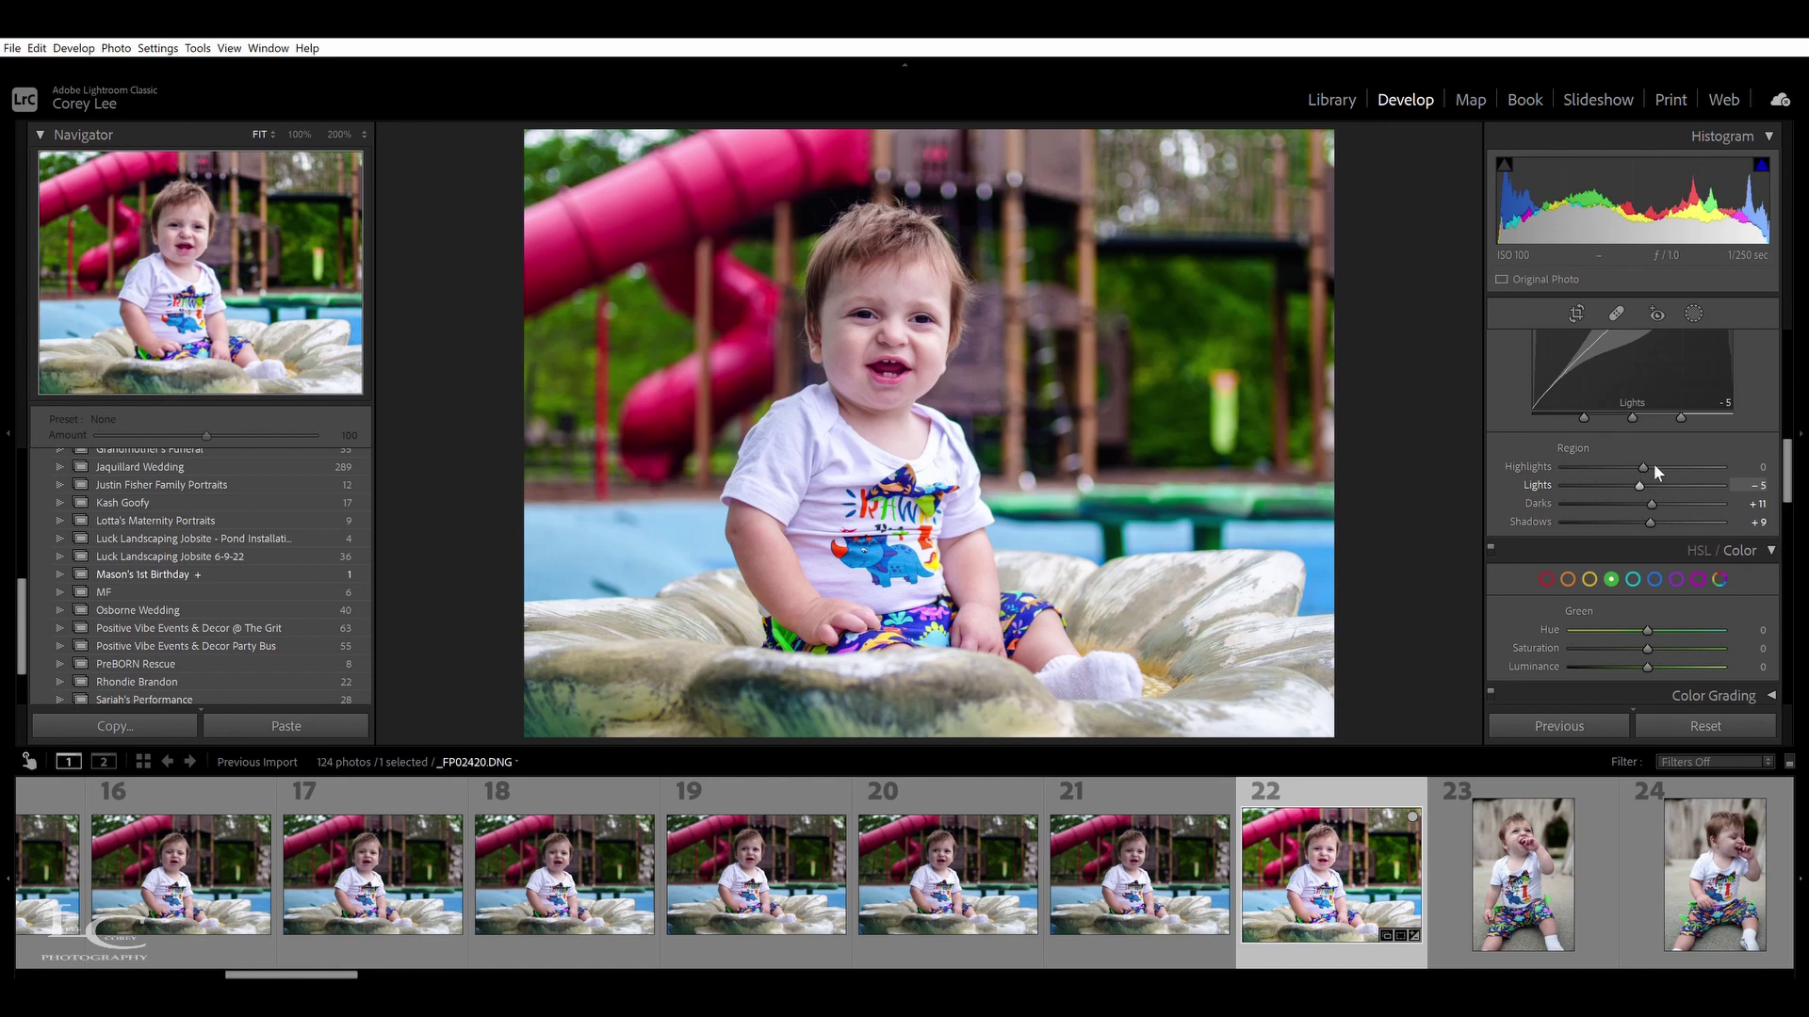
Inspect the toddler's face and shirt edge at 200%, remove chromatic aberration and return to the fitted view
drag(1788, 477, 1790, 503)
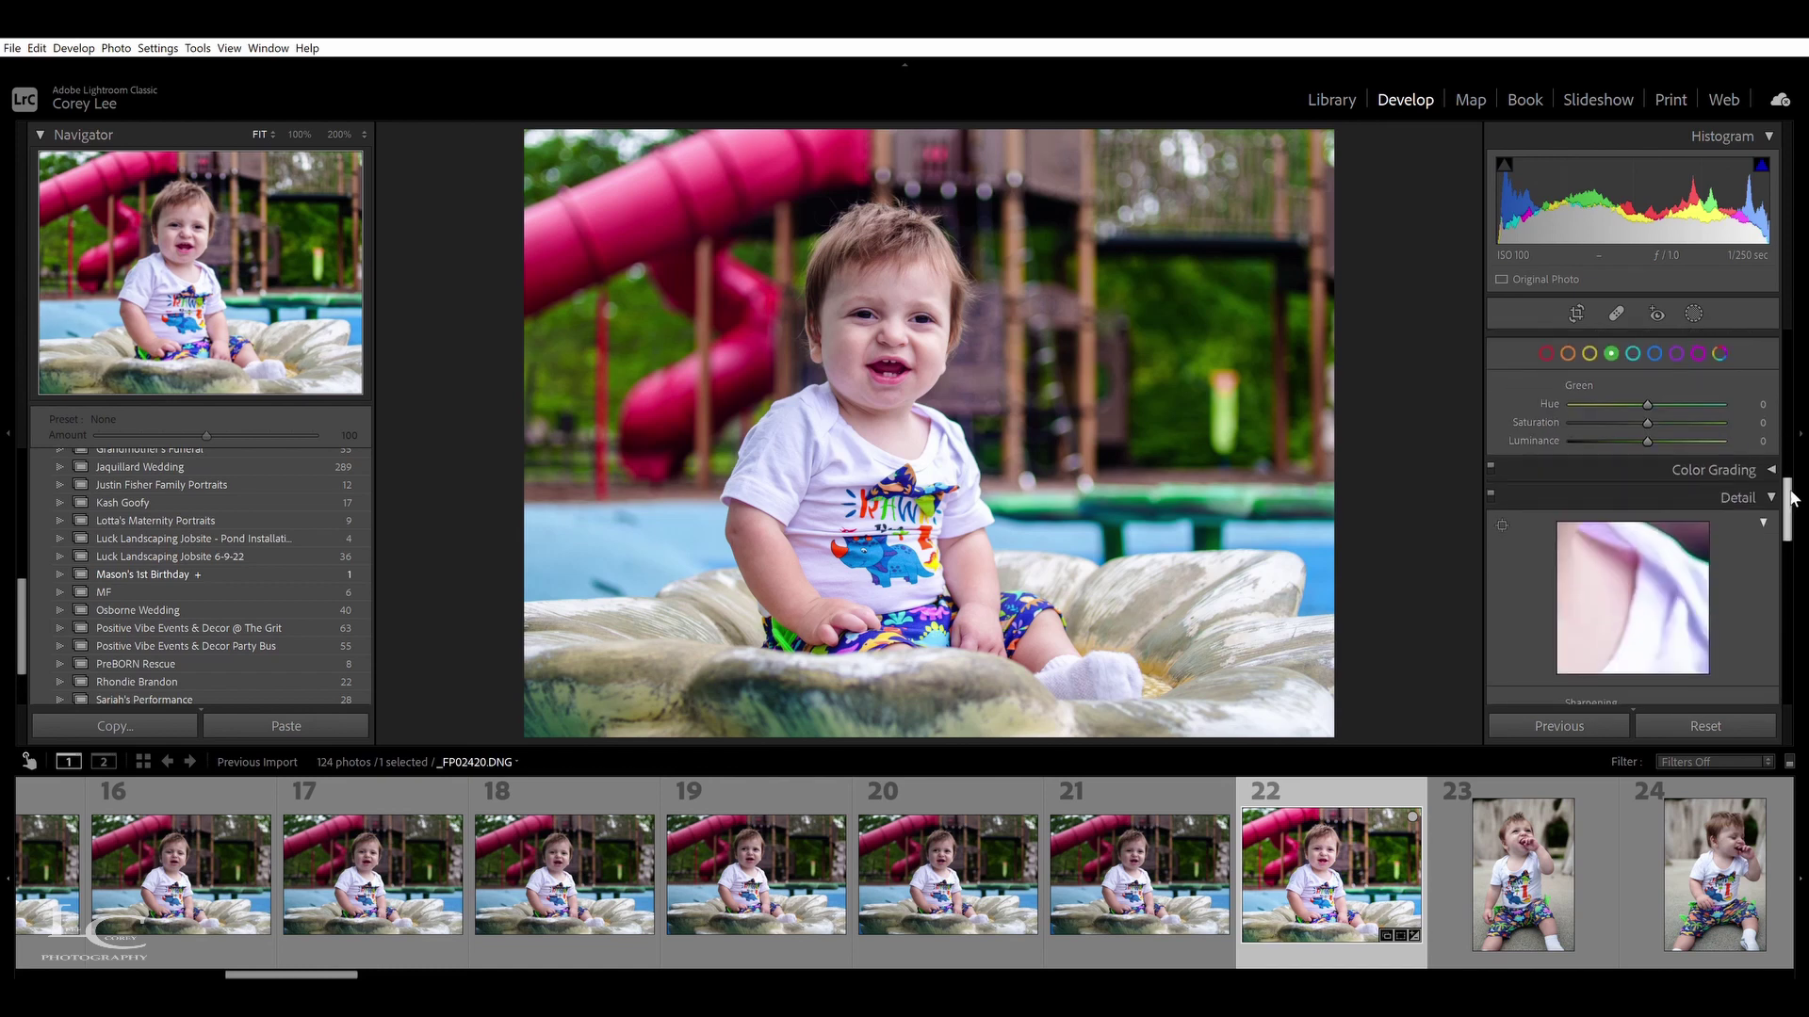
click(871, 313)
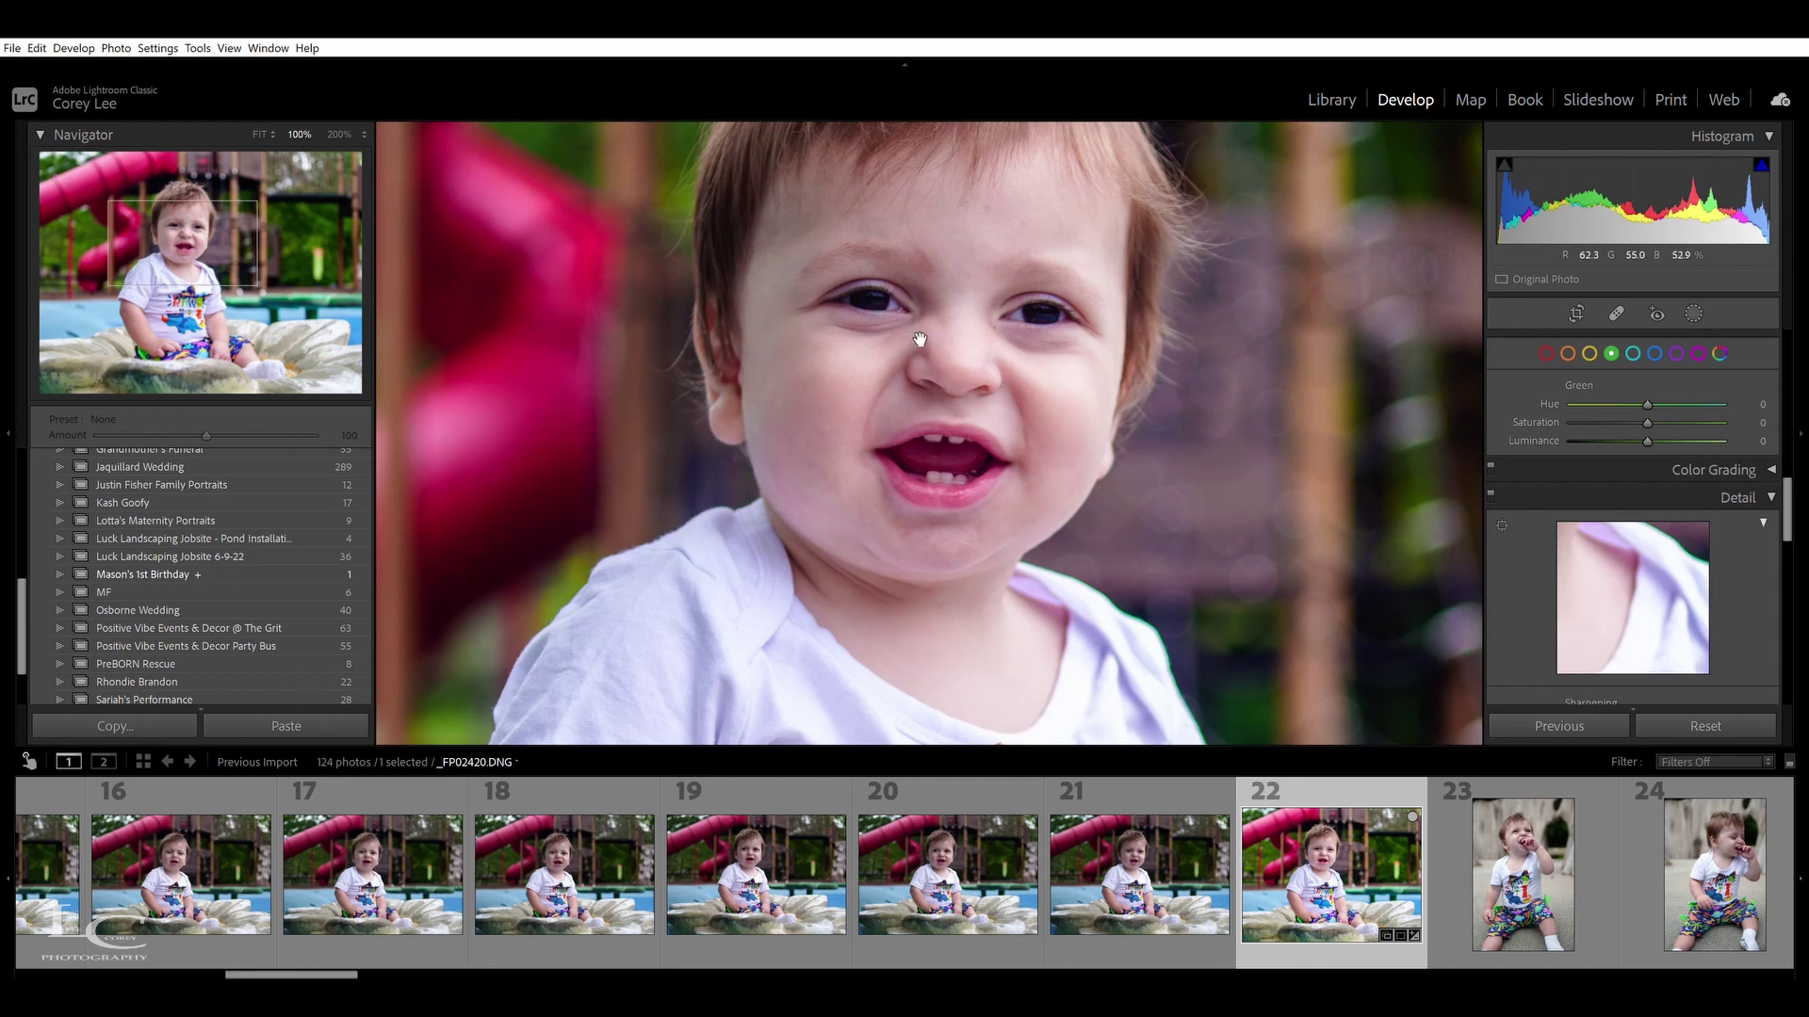
click(339, 134)
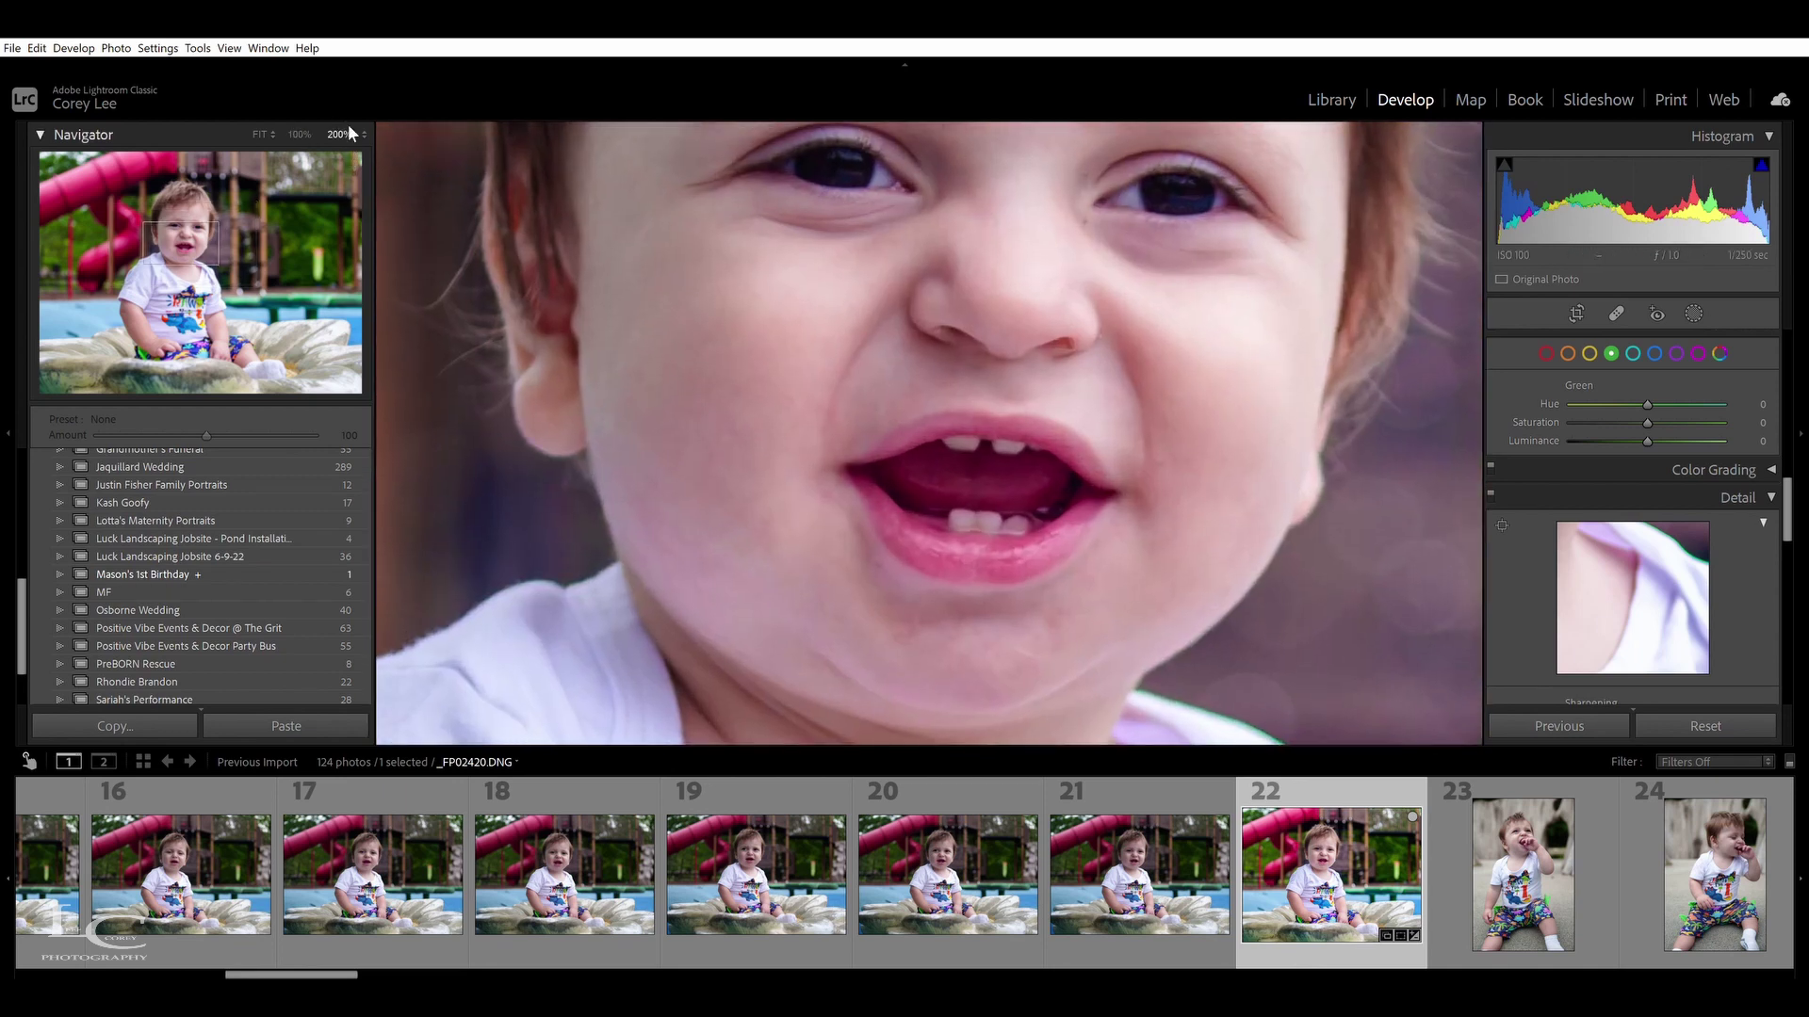
drag(800, 263, 838, 366)
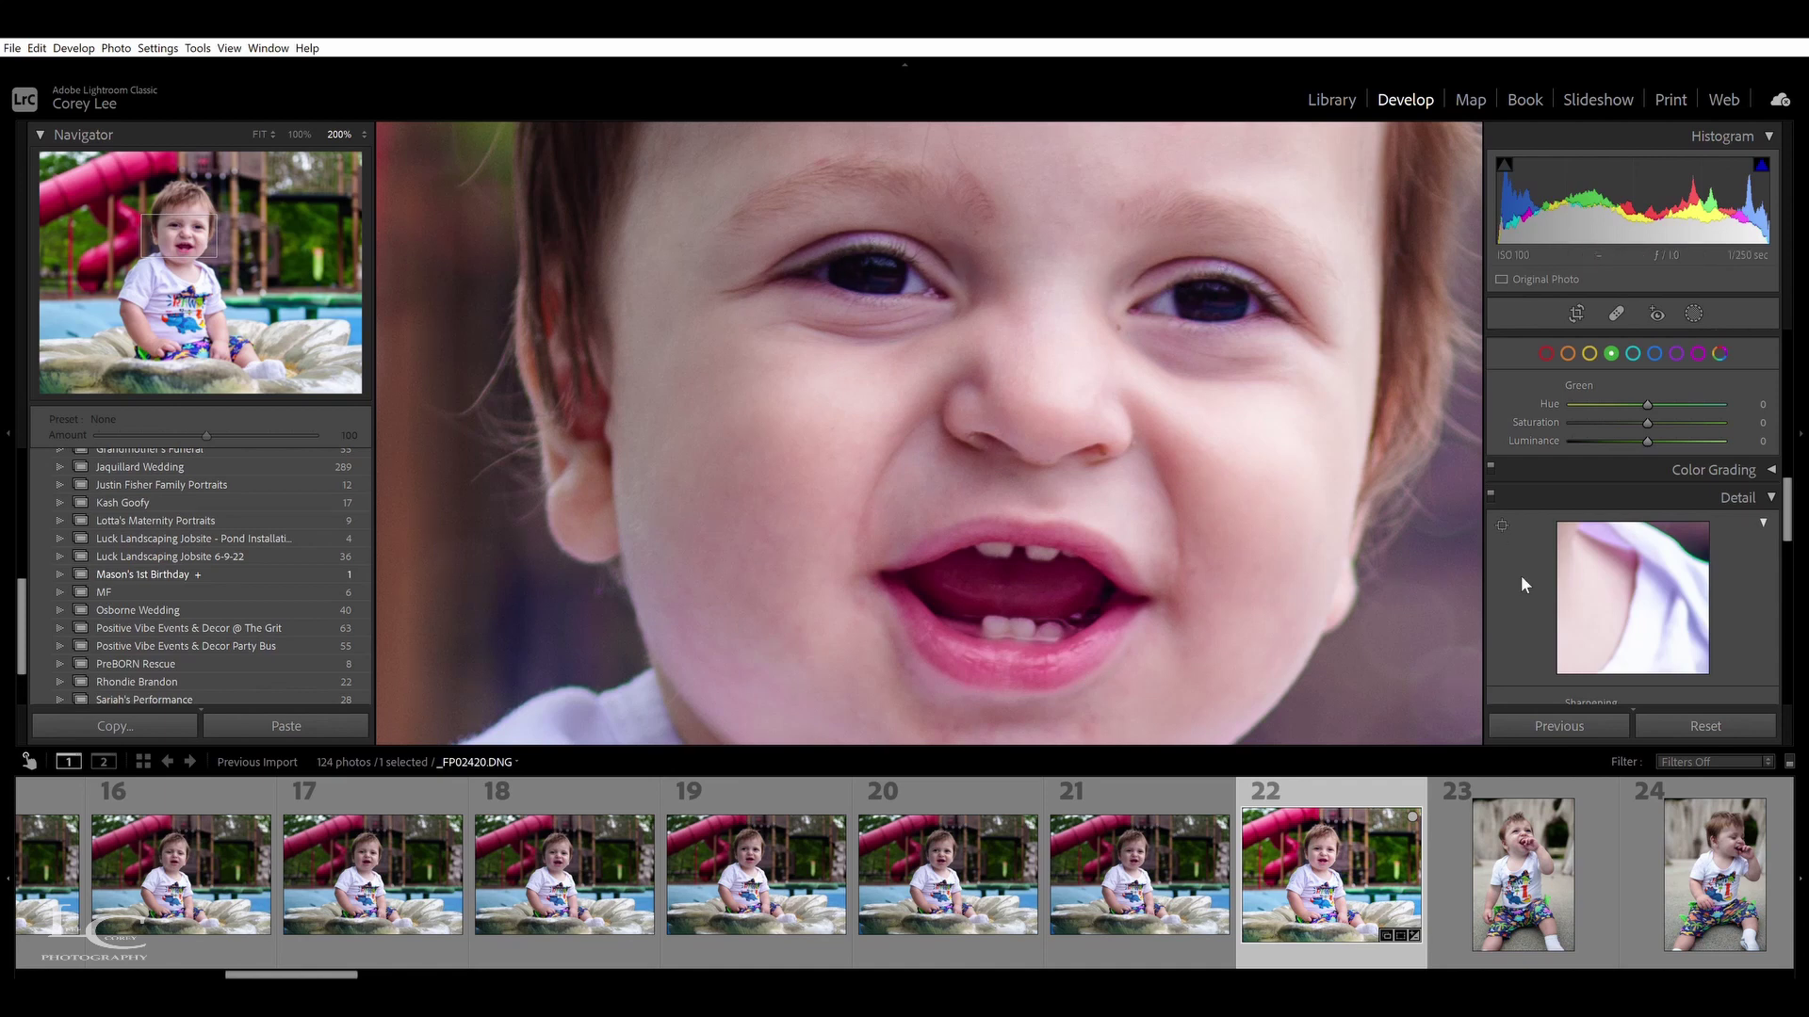
scroll(1410, 572, down, 10)
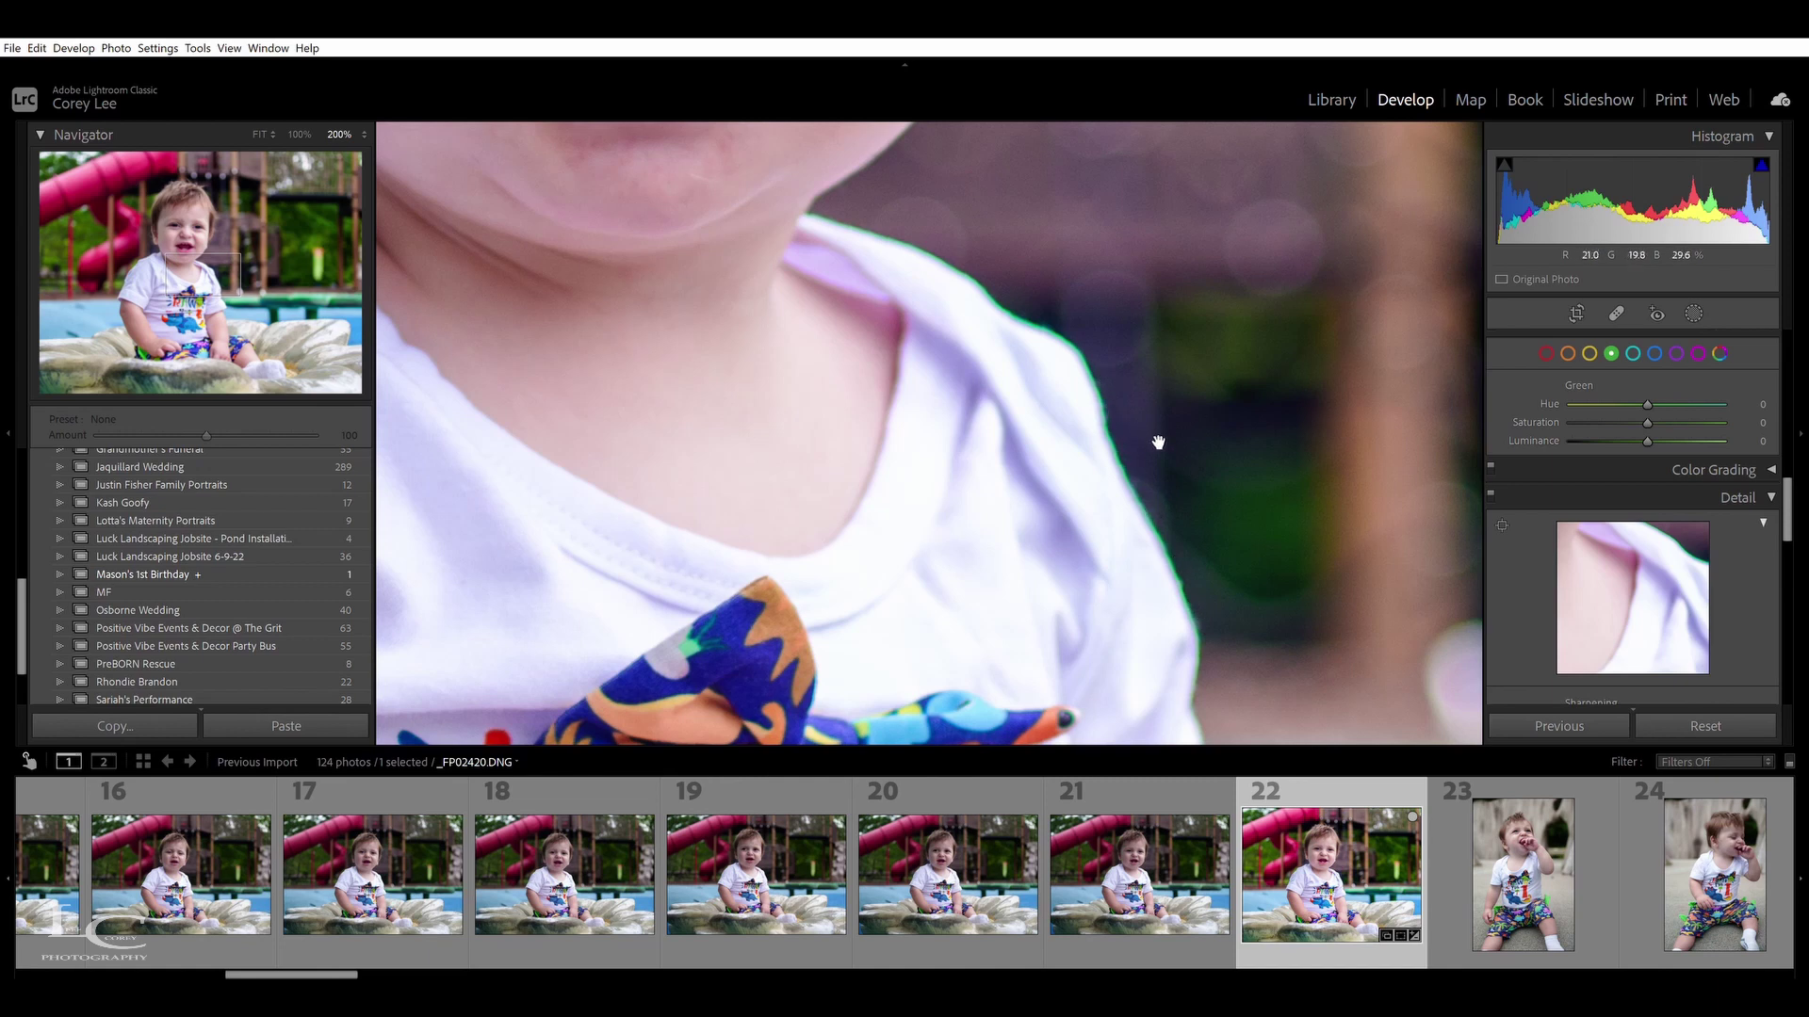
drag(1785, 492, 1803, 601)
click(1563, 387)
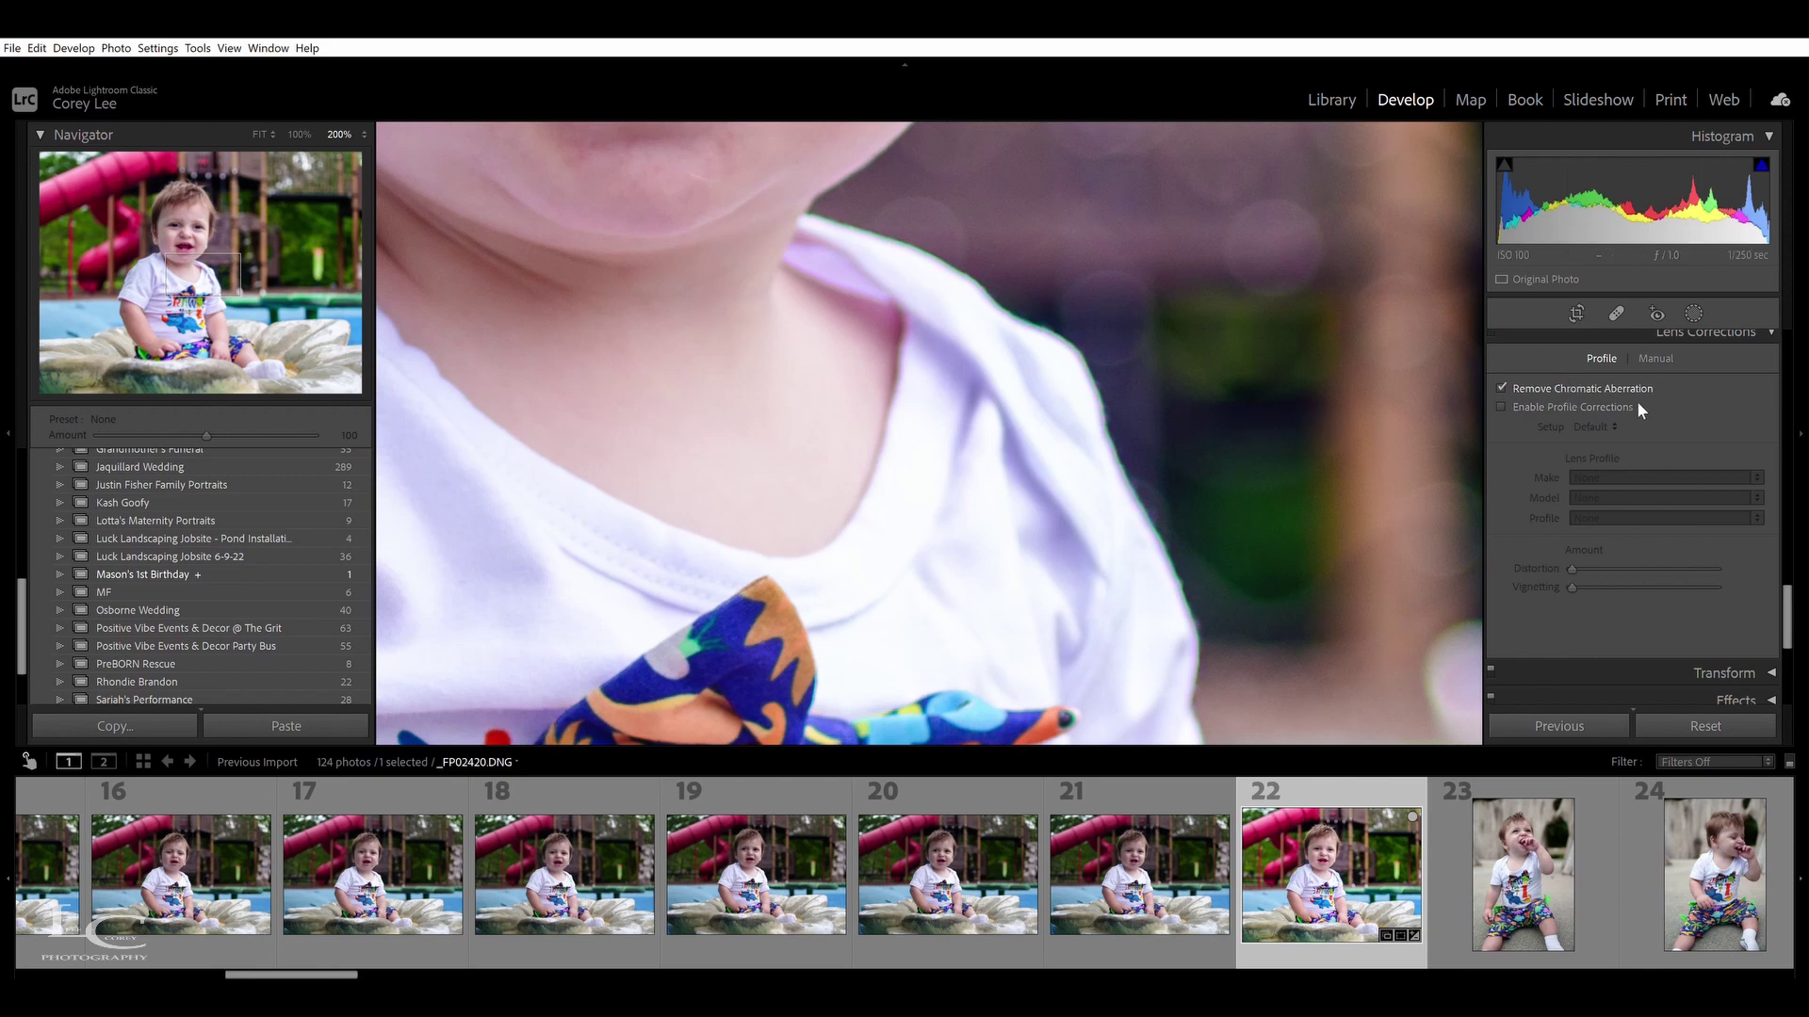
click(1193, 497)
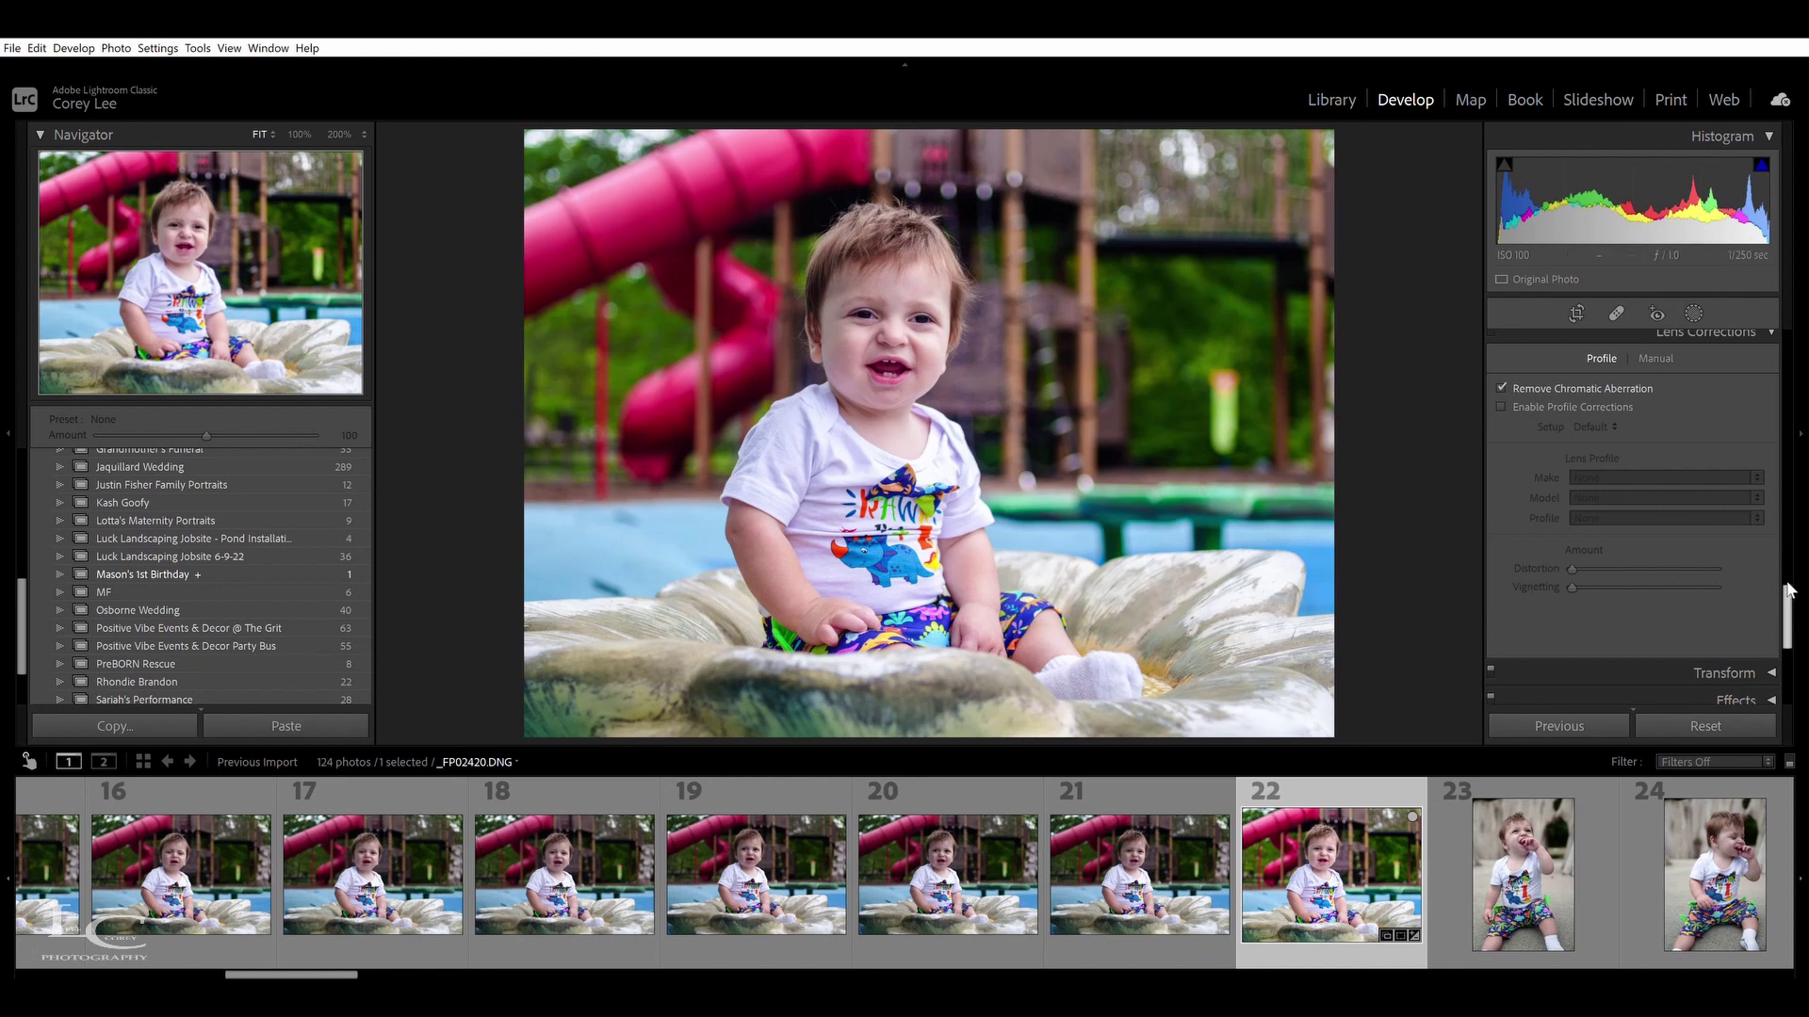
Brighten the photo with Whites at +18 and the tone curve's Lights at +10
scroll(1731, 371, up, 15)
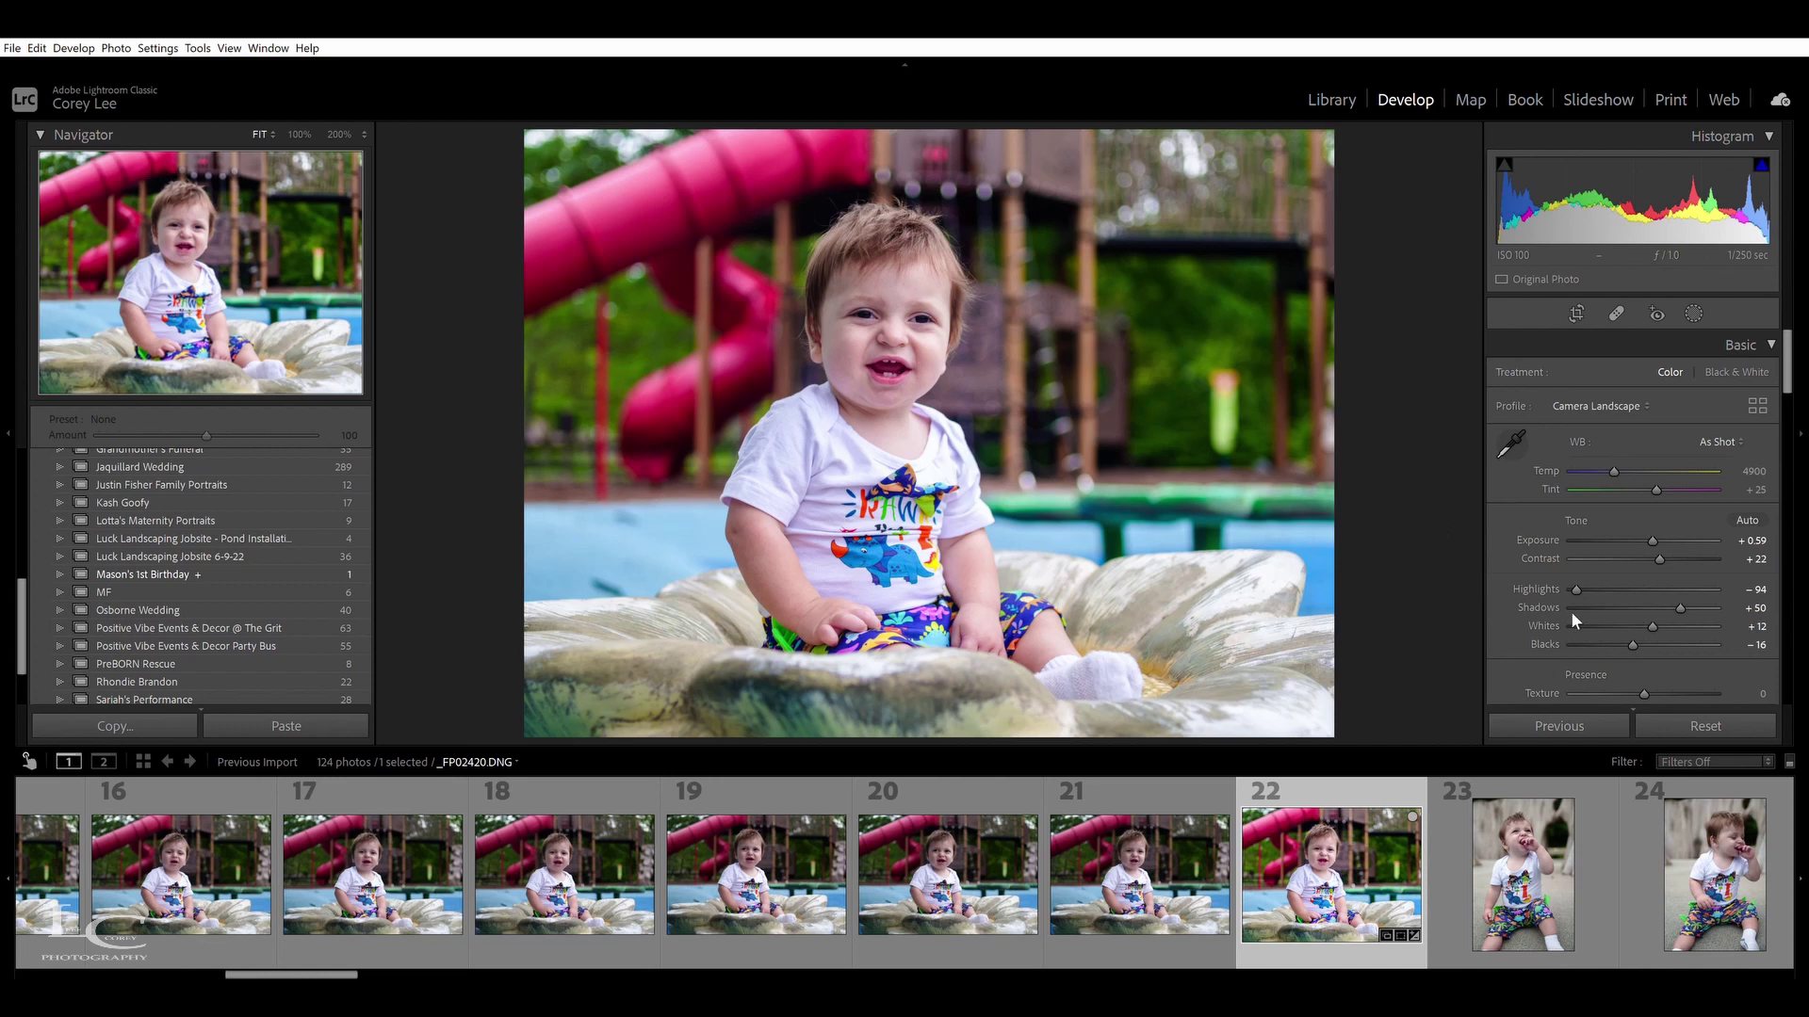
drag(1653, 618, 1655, 608)
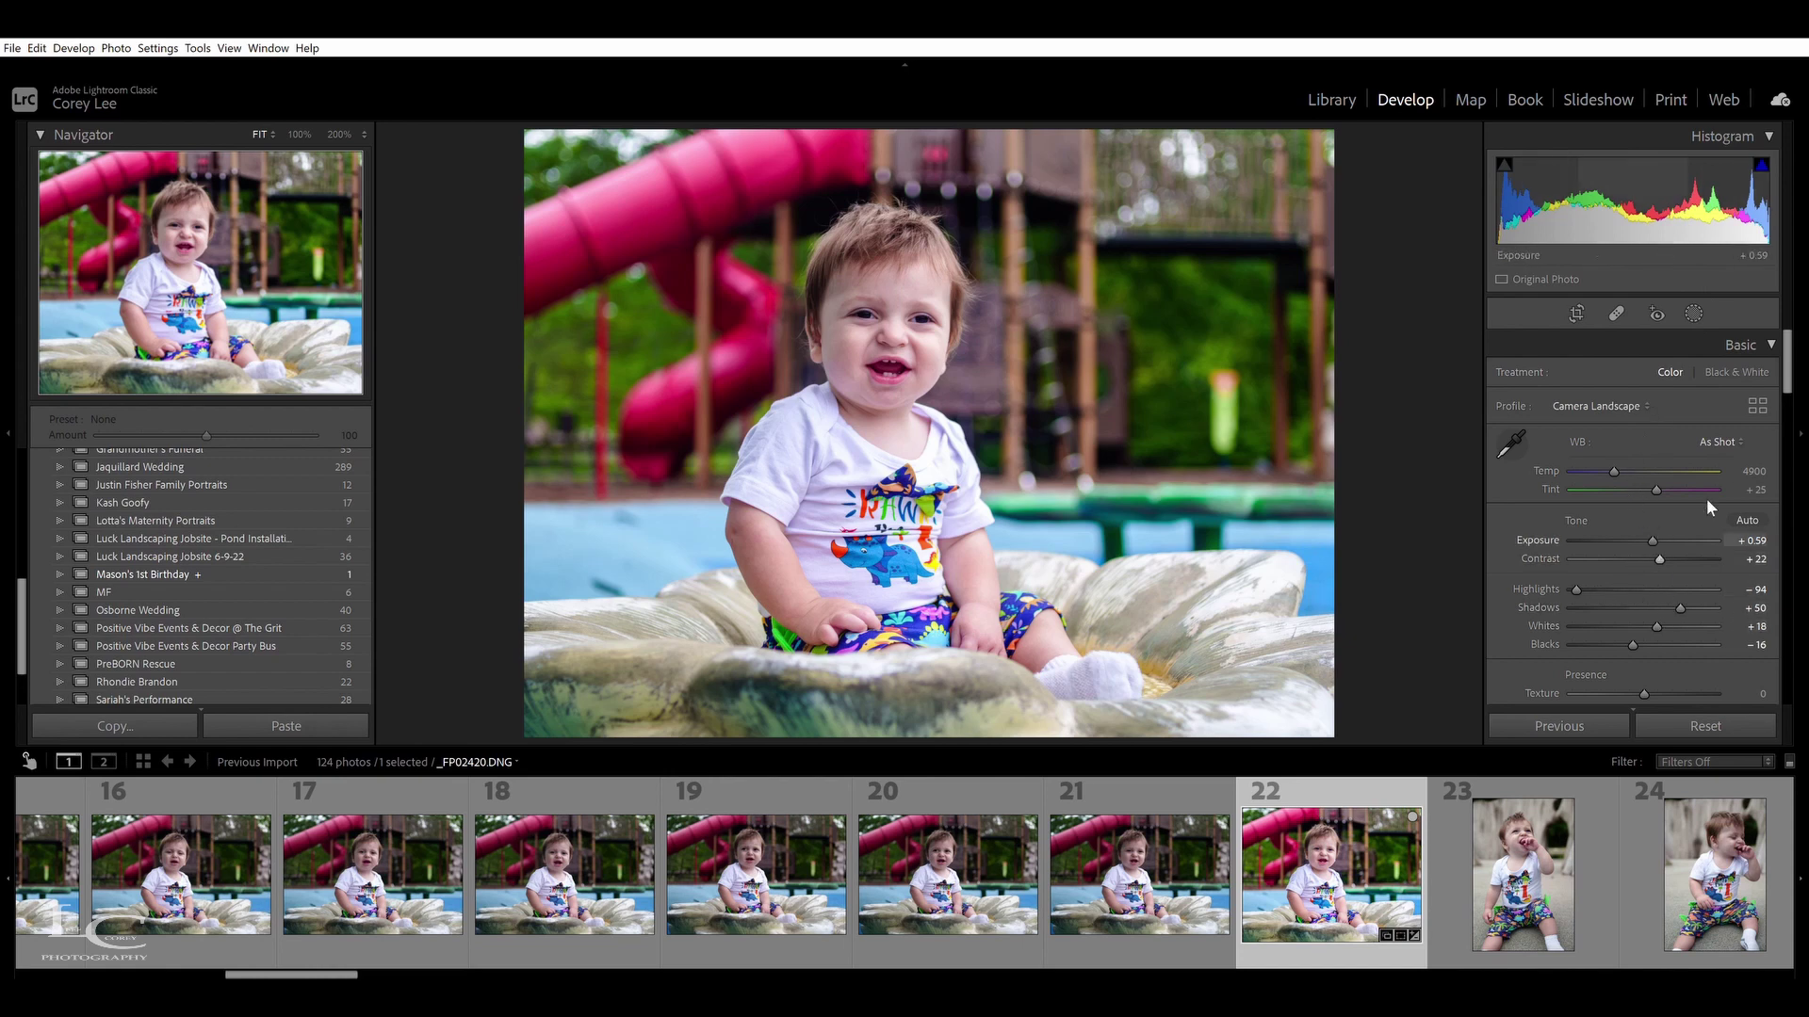
drag(1785, 334, 1785, 438)
drag(1639, 469, 1649, 465)
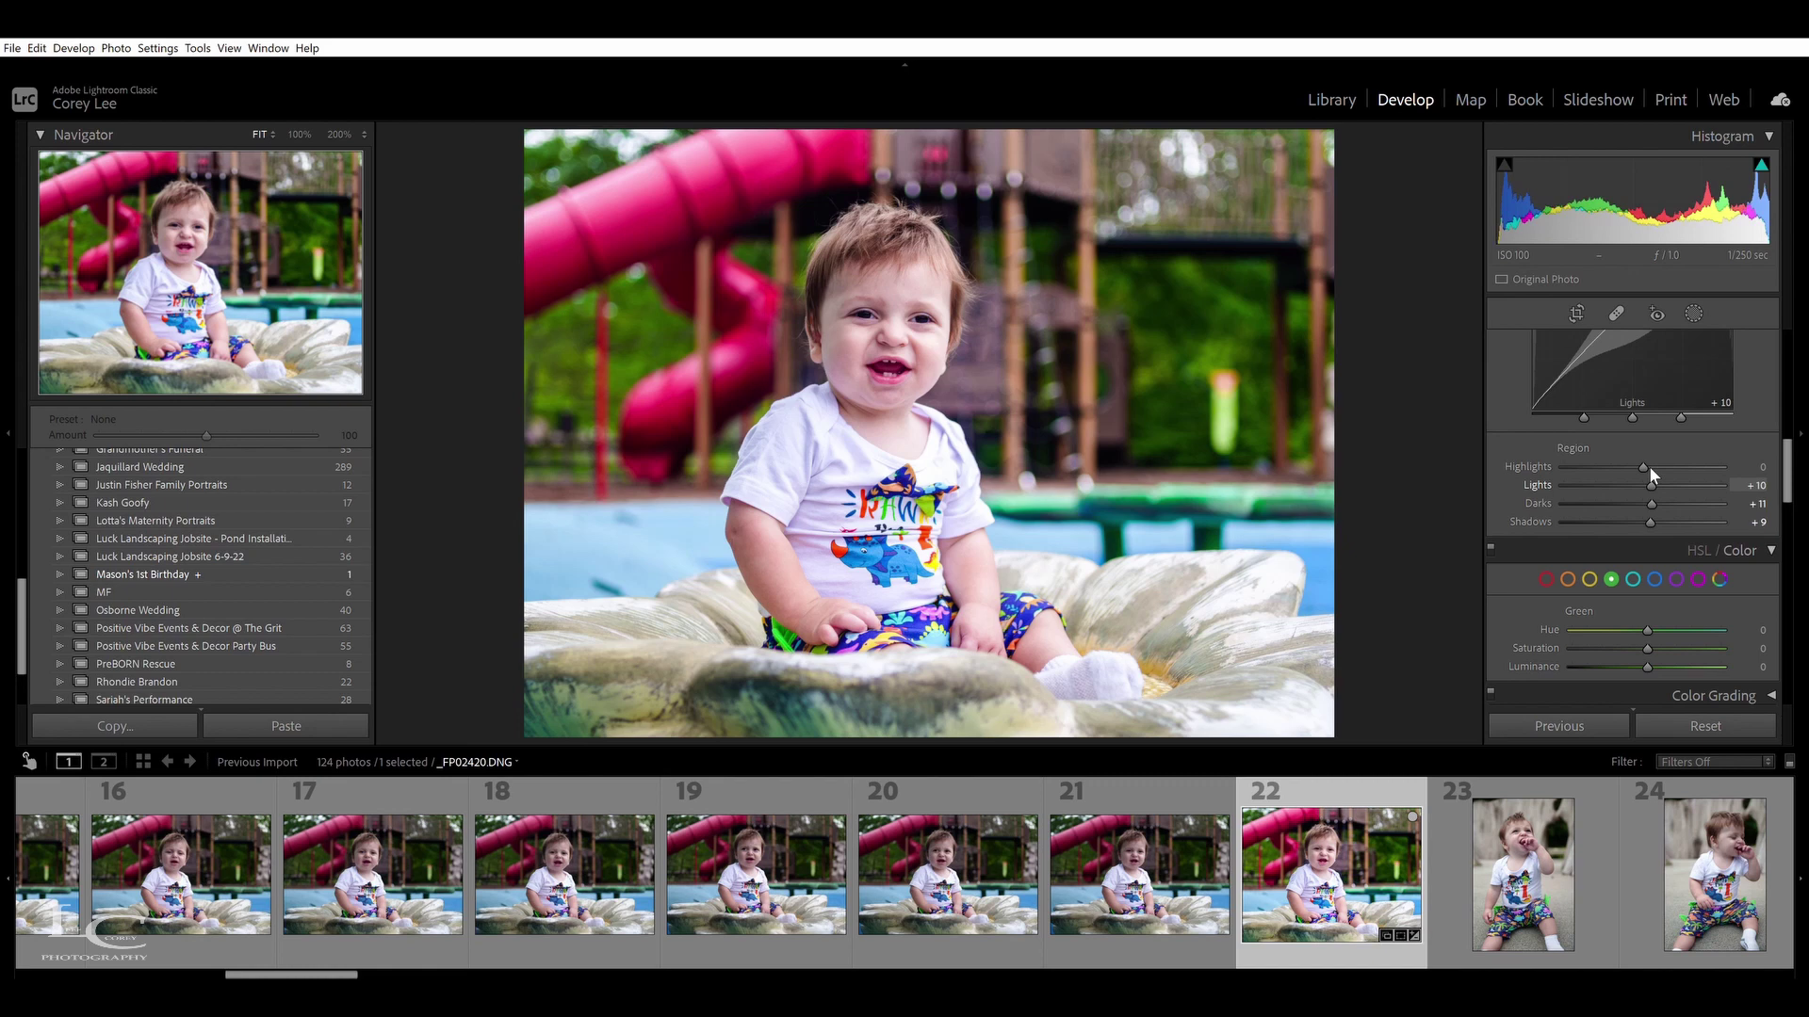
Tame the bright tones by setting Highlights to -100, Whites to 0 and Contrast to +18
scroll(1758, 396, up, 5)
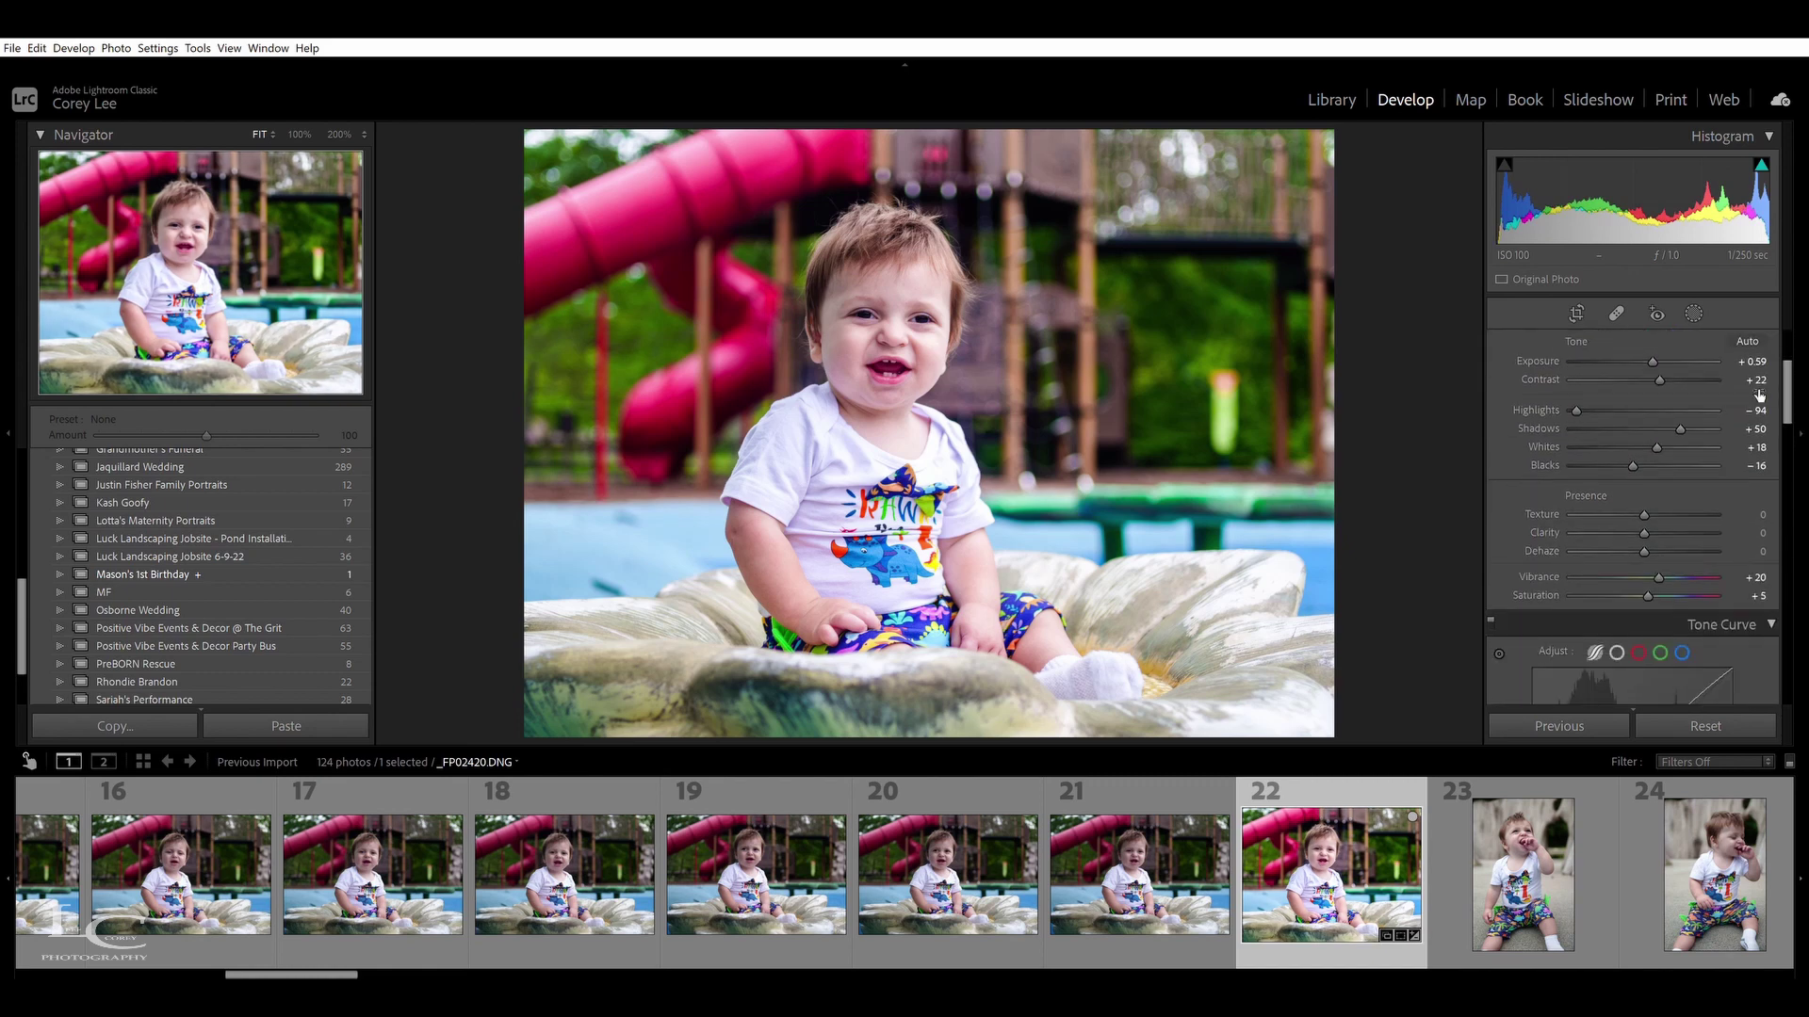
drag(1577, 407, 1551, 408)
drag(1658, 429, 1645, 422)
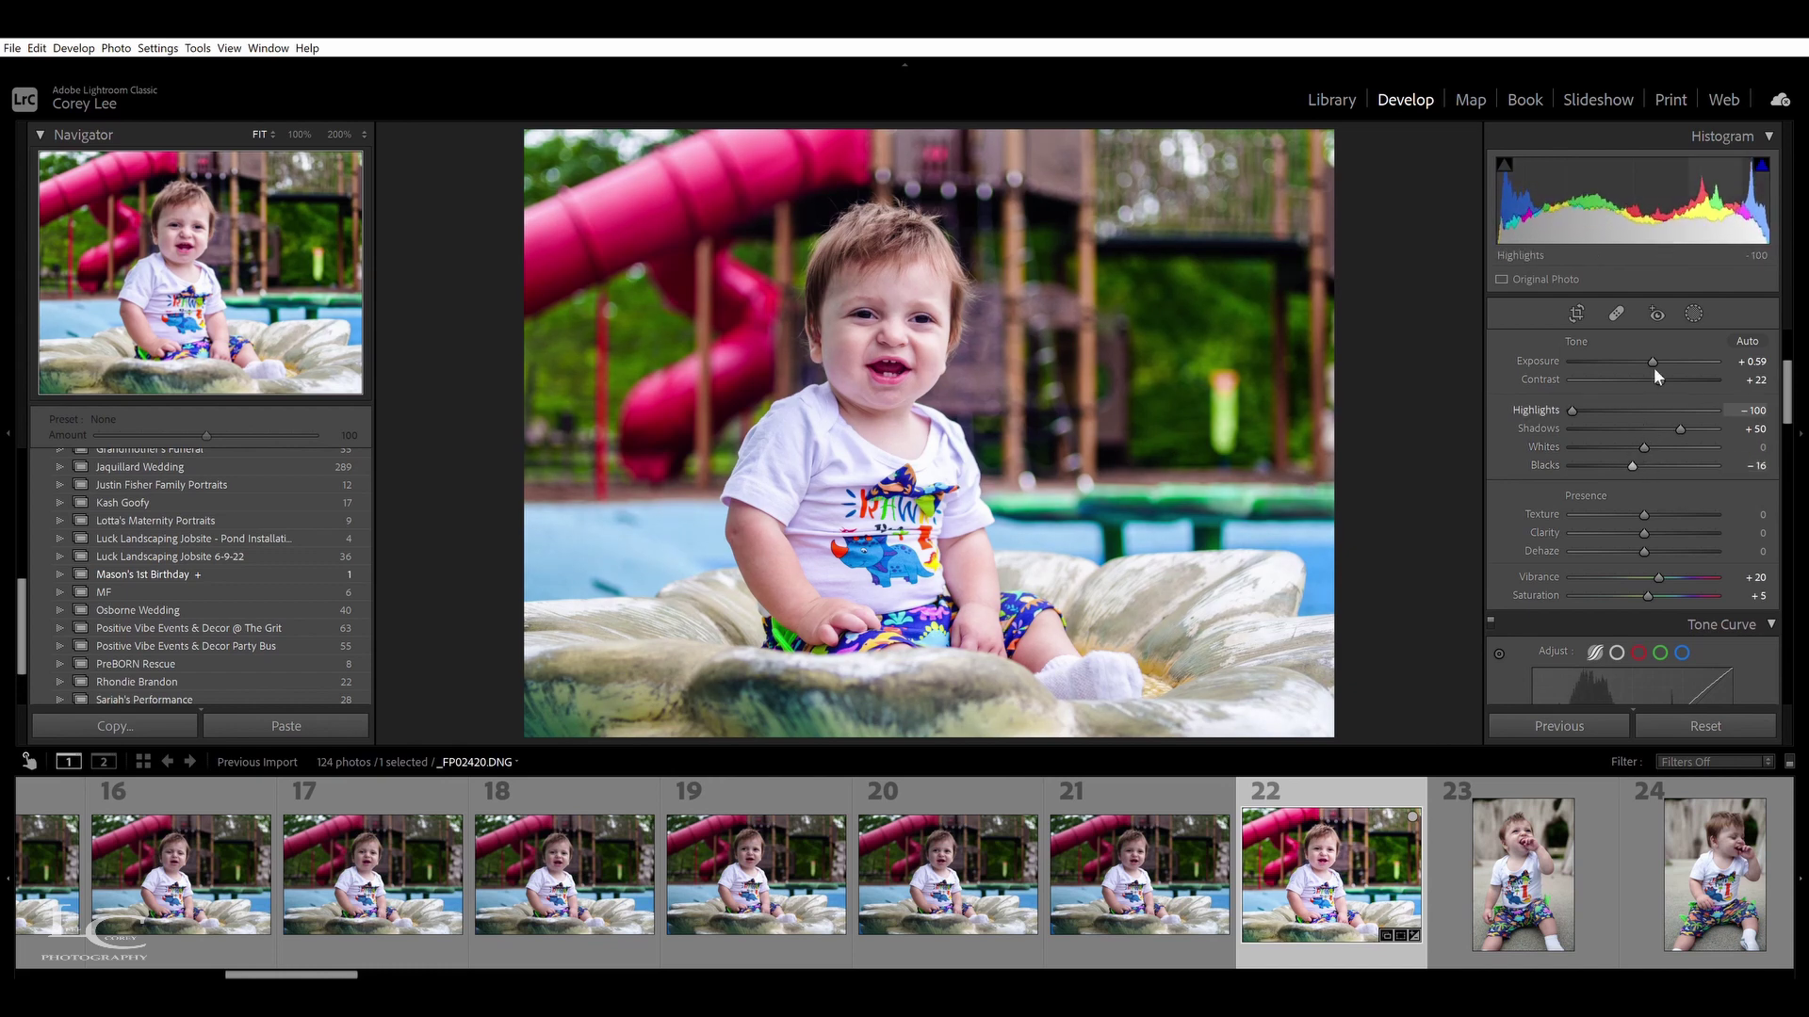
drag(1655, 375, 1653, 373)
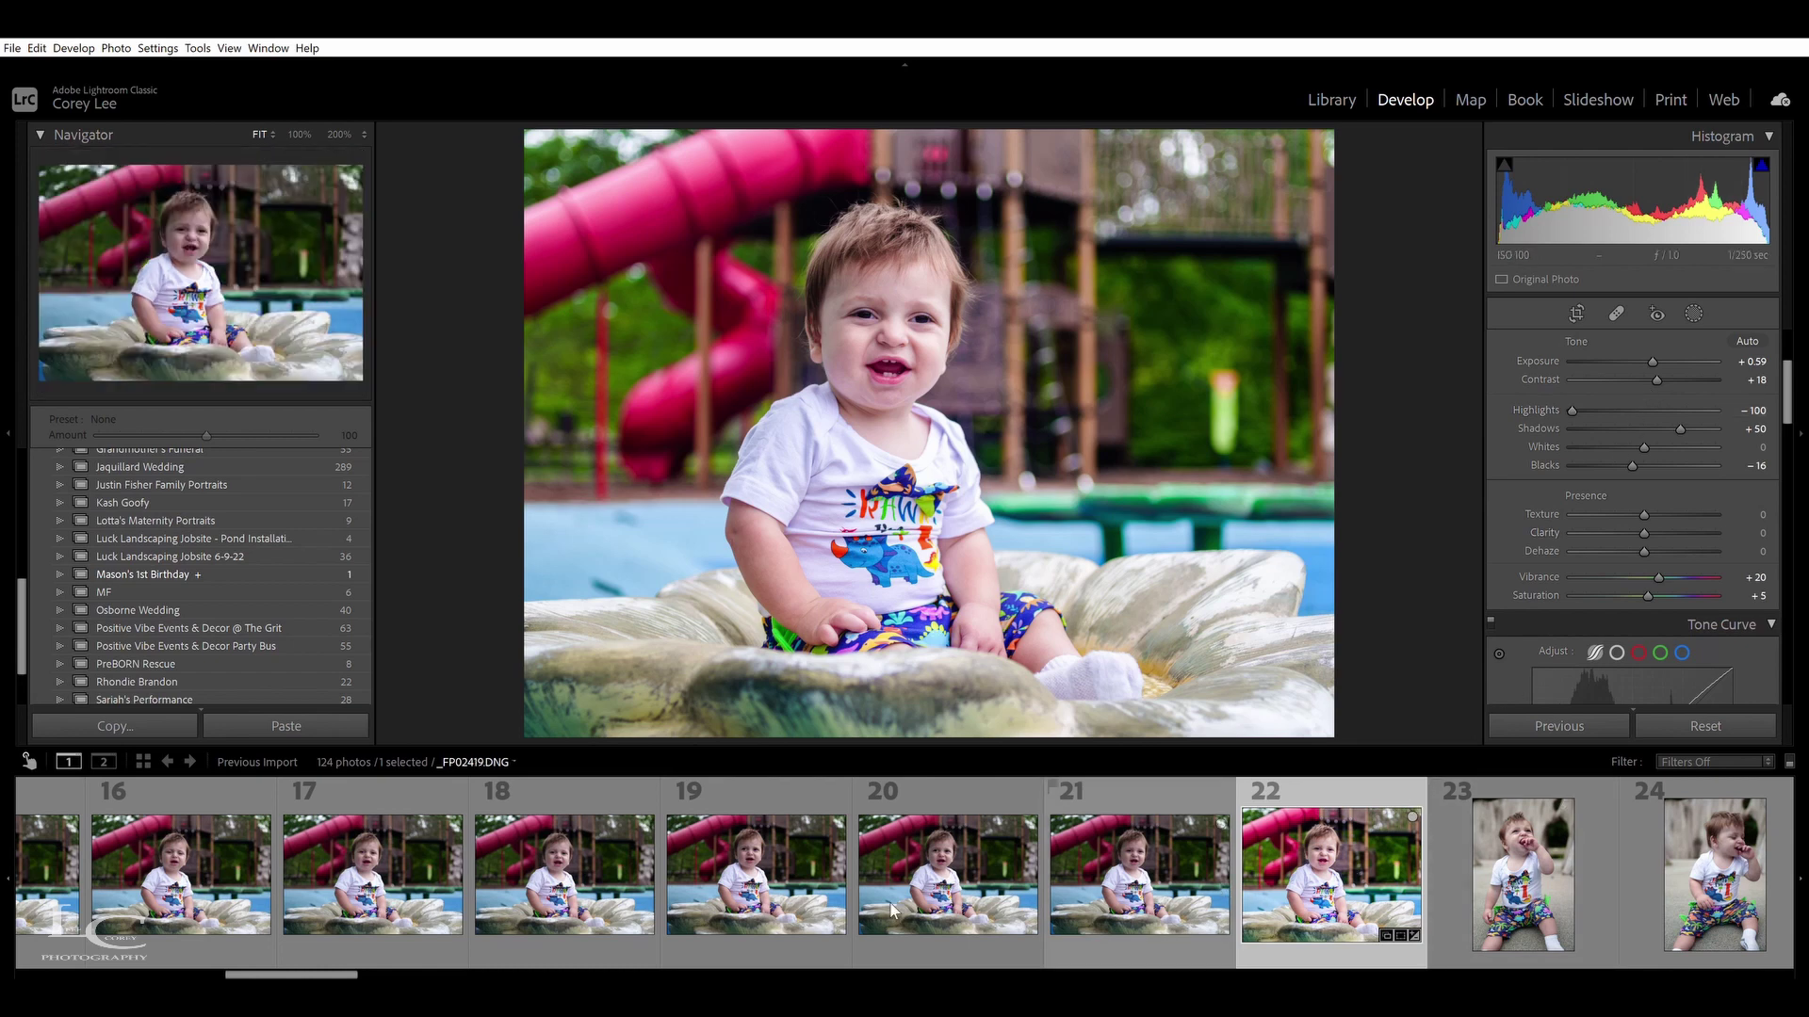
Review photos 23 to 26 of the toddler sitting on the pavement as candidates for editing
drag(353, 974, 426, 970)
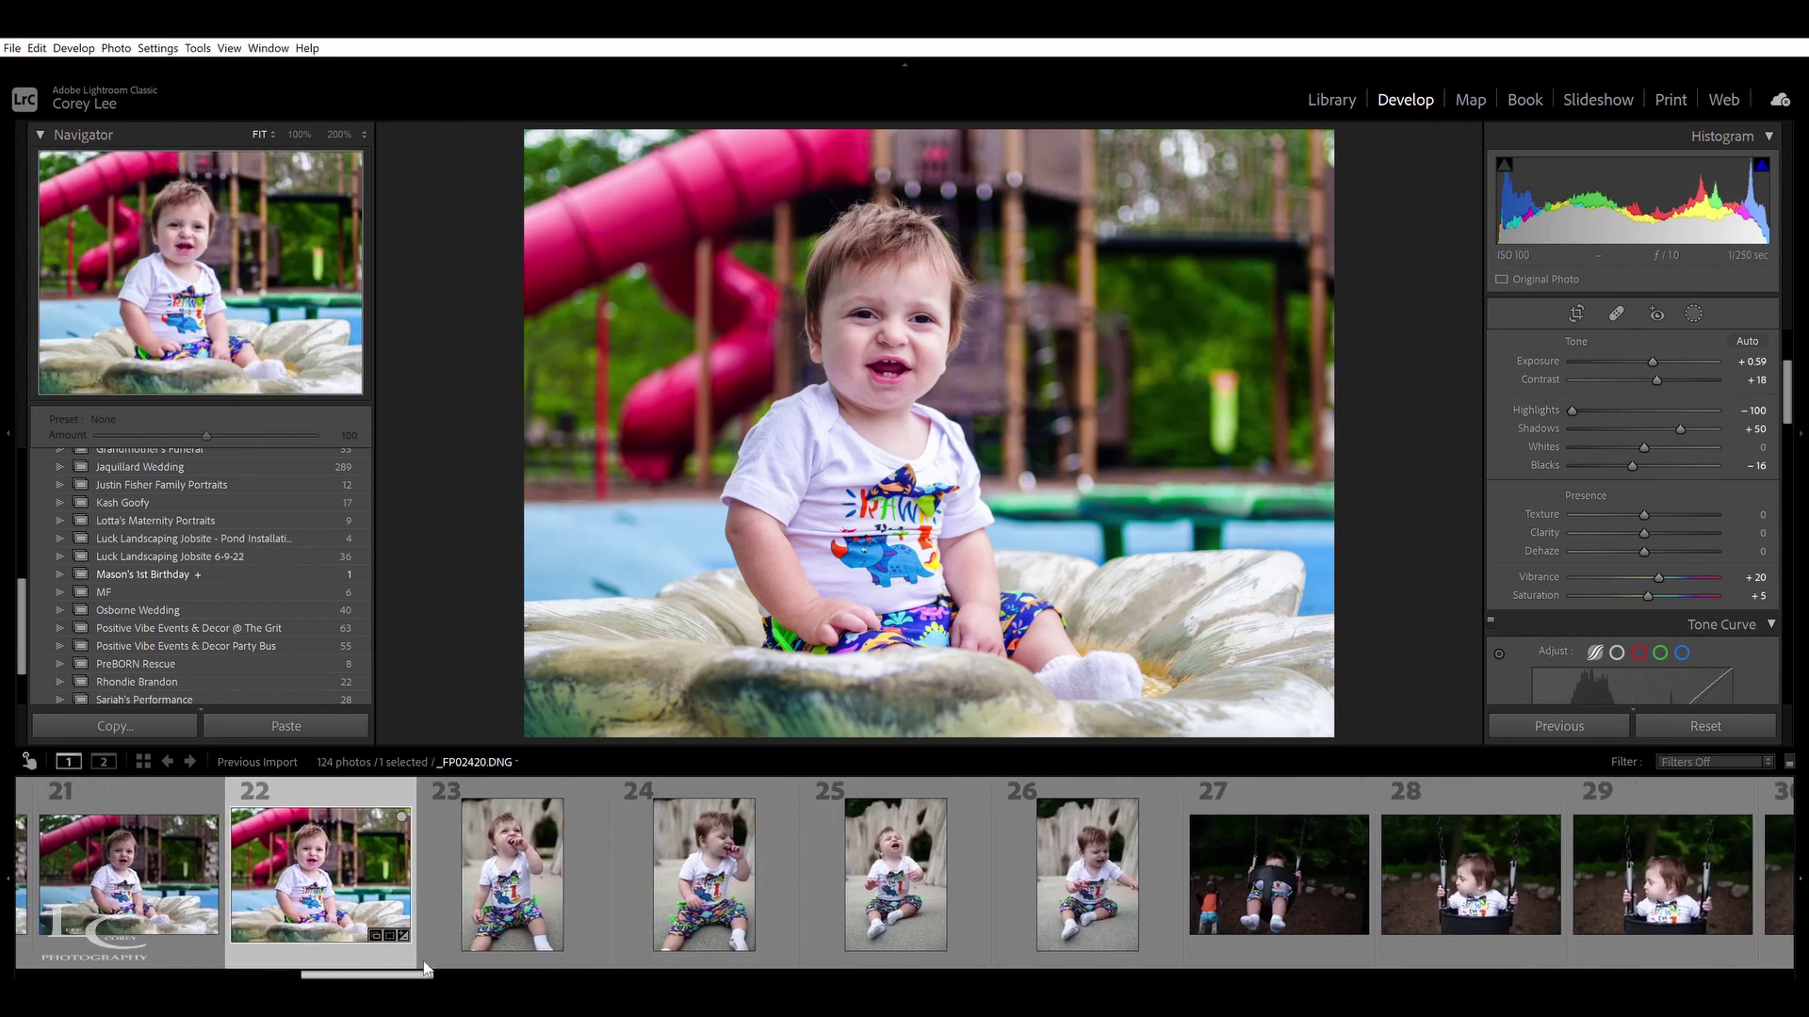
click(513, 867)
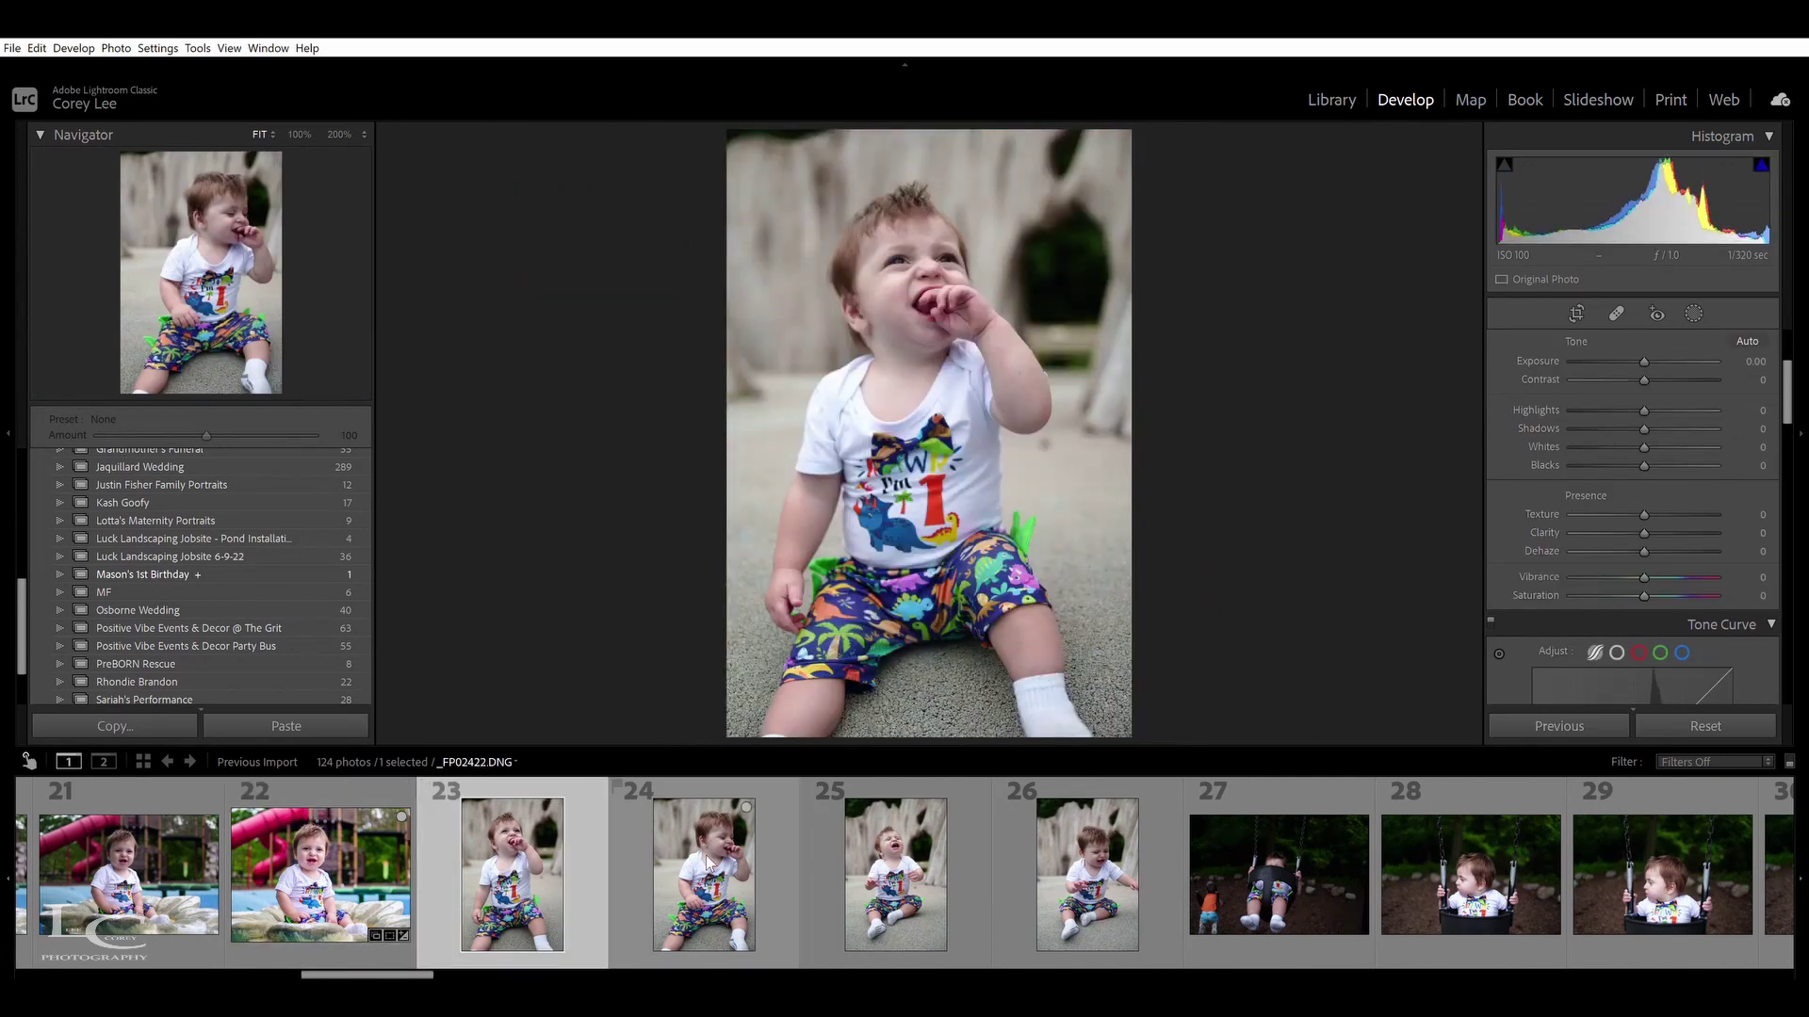
click(709, 862)
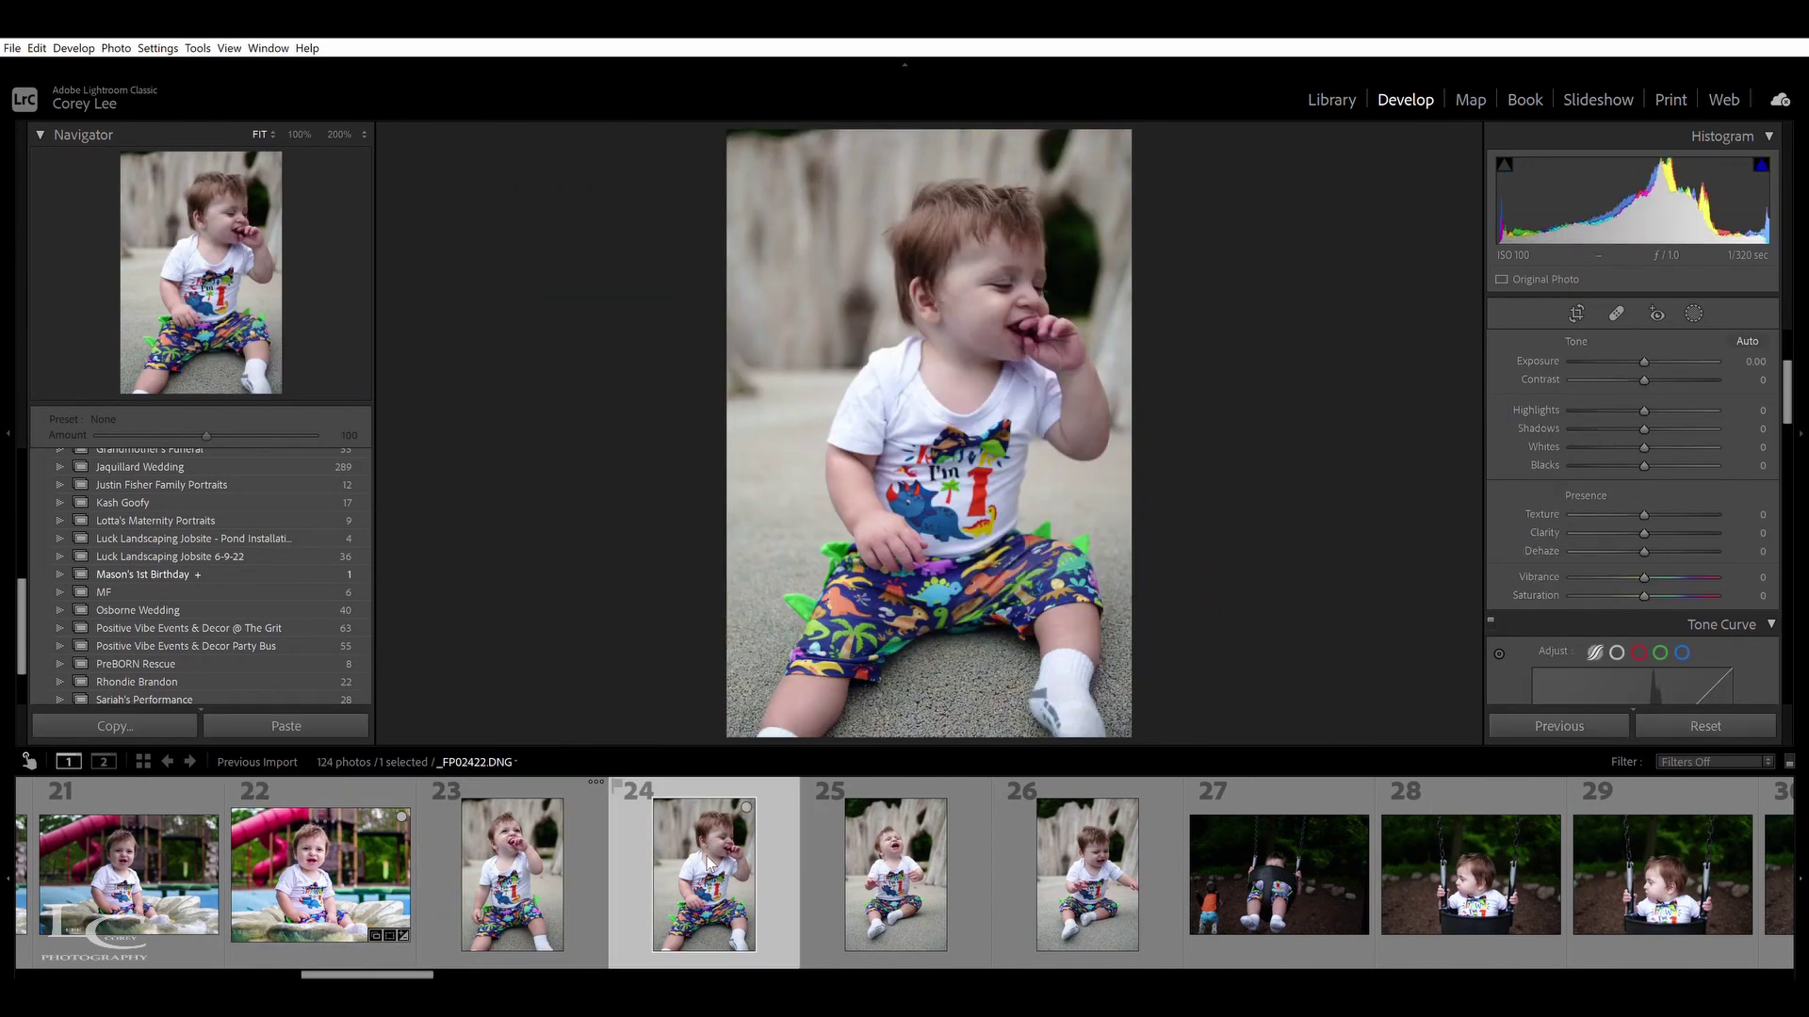
click(878, 862)
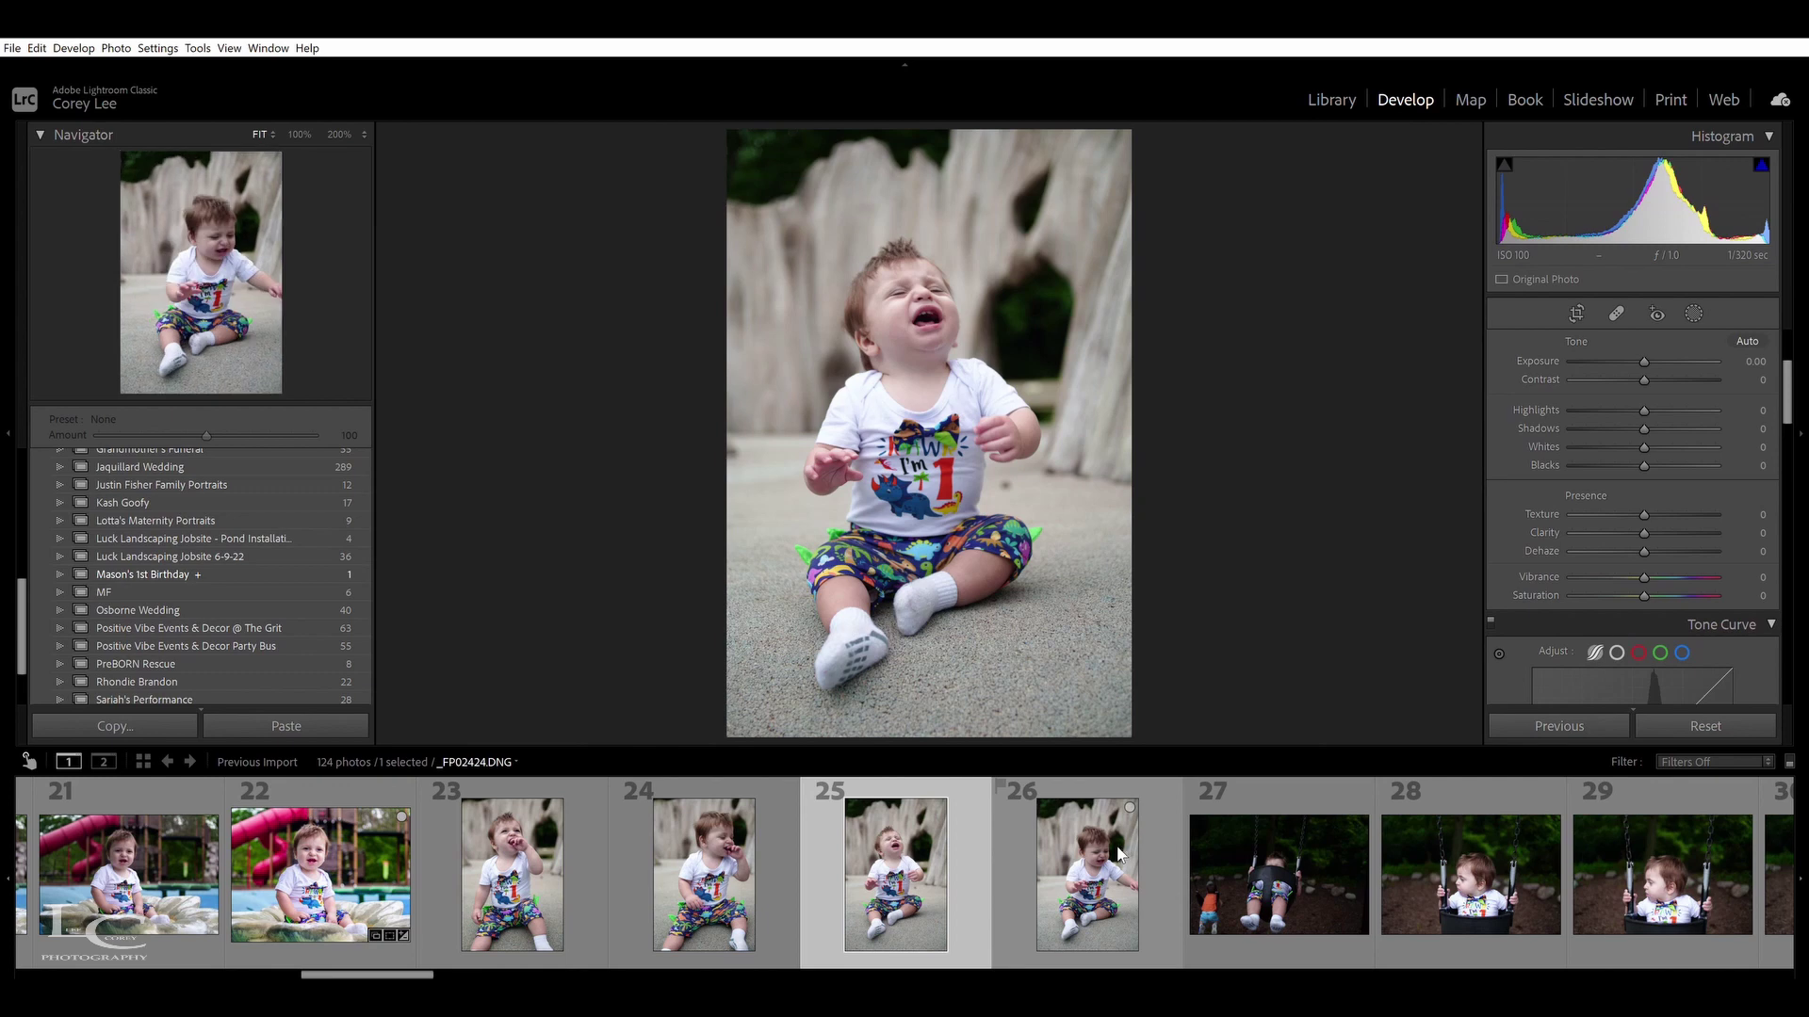
click(1097, 862)
Review swing photos 34 to 37 as editing candidates, taking a closer look at the toddler's face in photos 35 and 36
drag(388, 970, 564, 959)
click(274, 861)
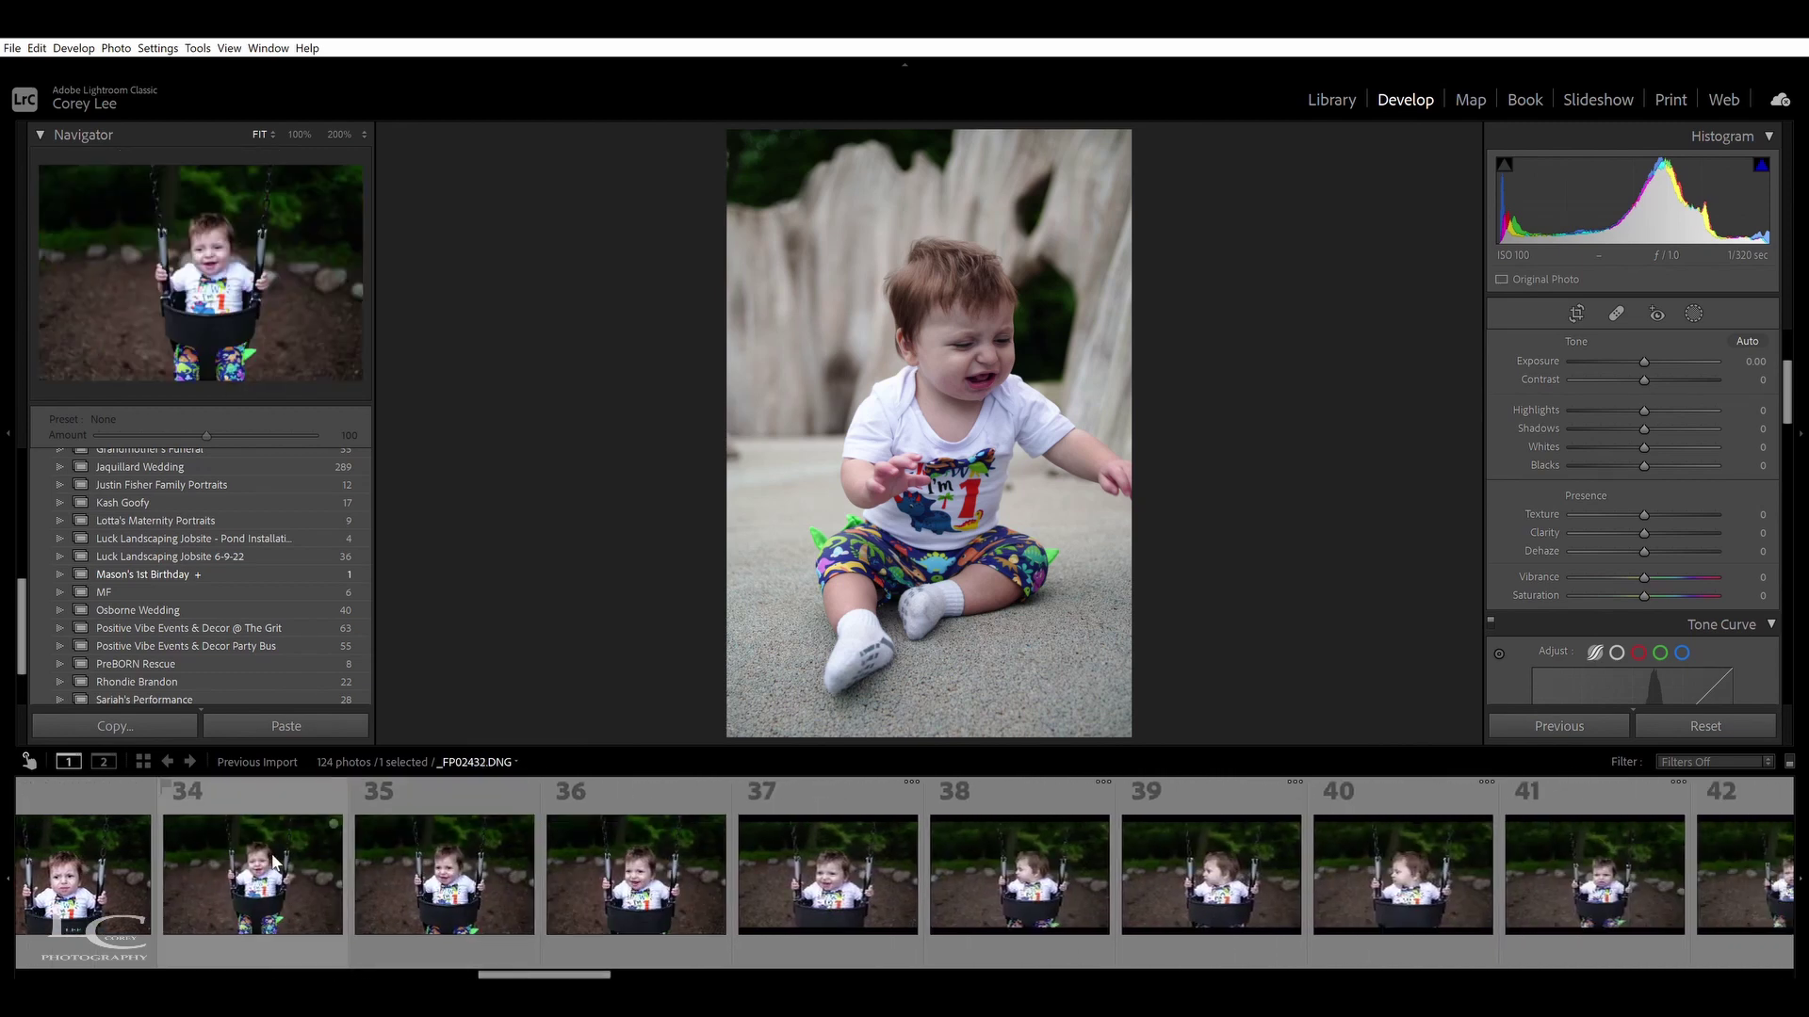
click(480, 893)
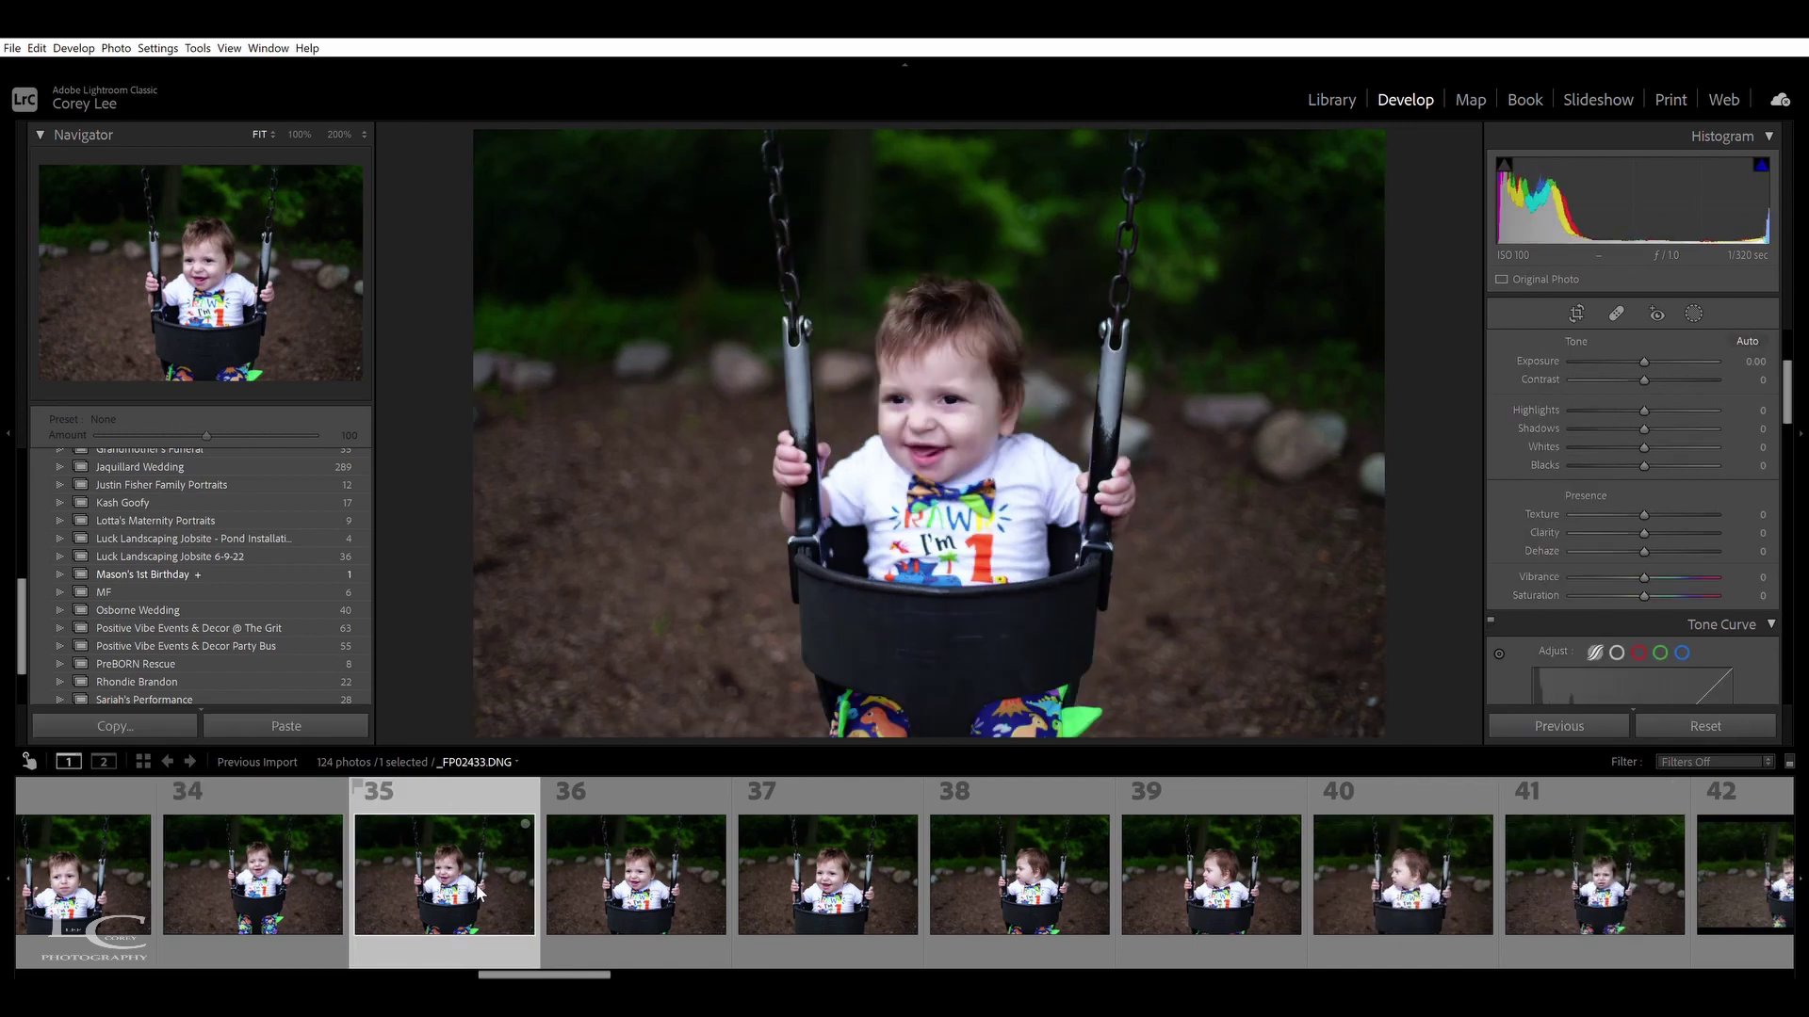
click(975, 391)
click(972, 394)
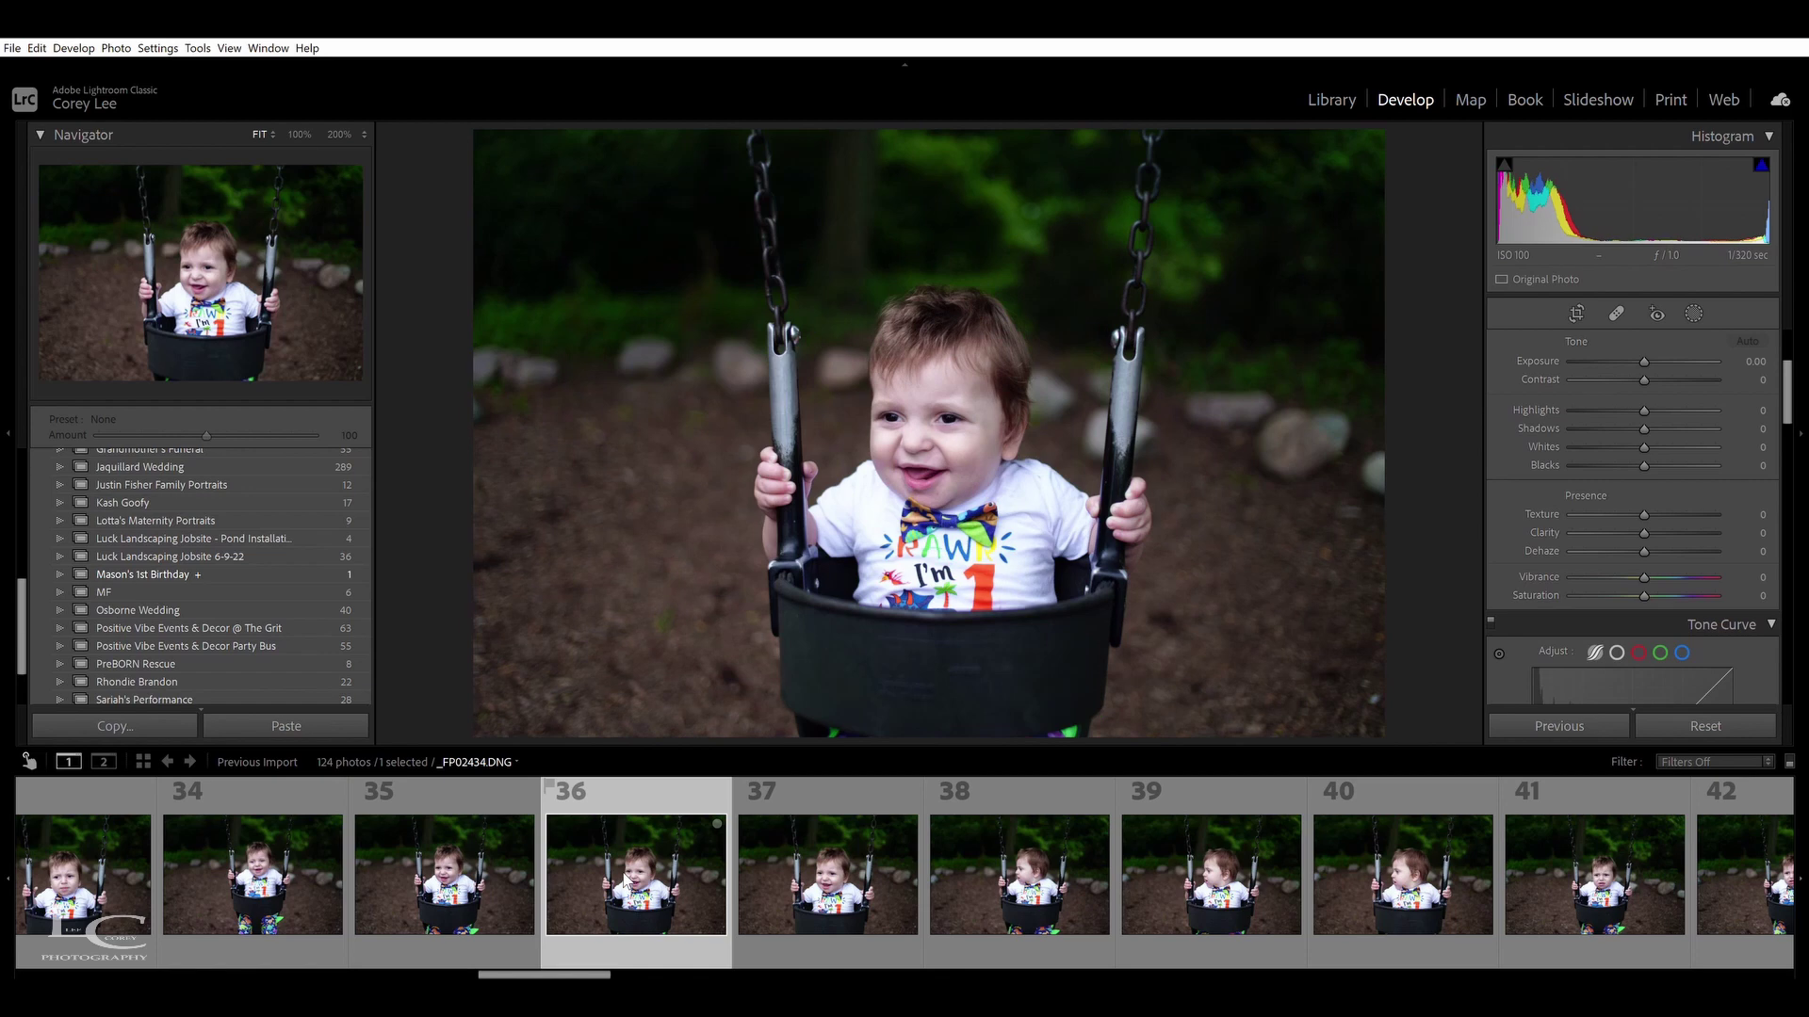
click(938, 405)
click(945, 413)
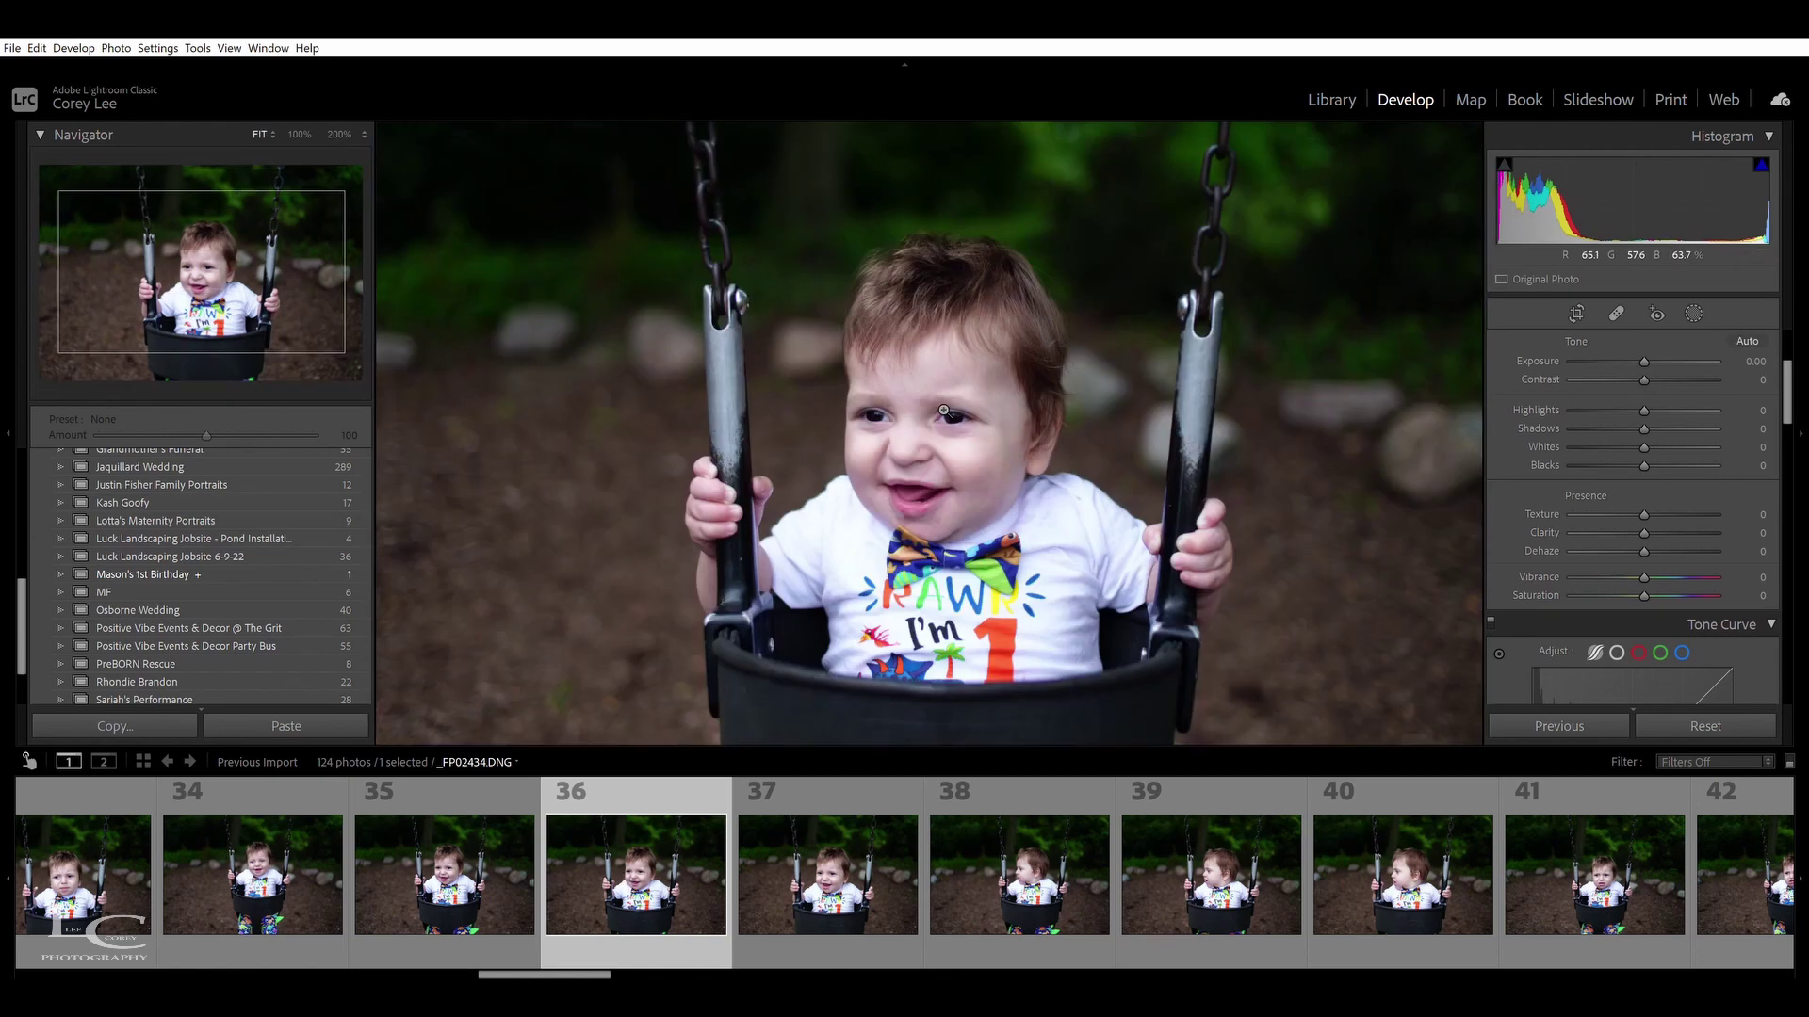
click(765, 858)
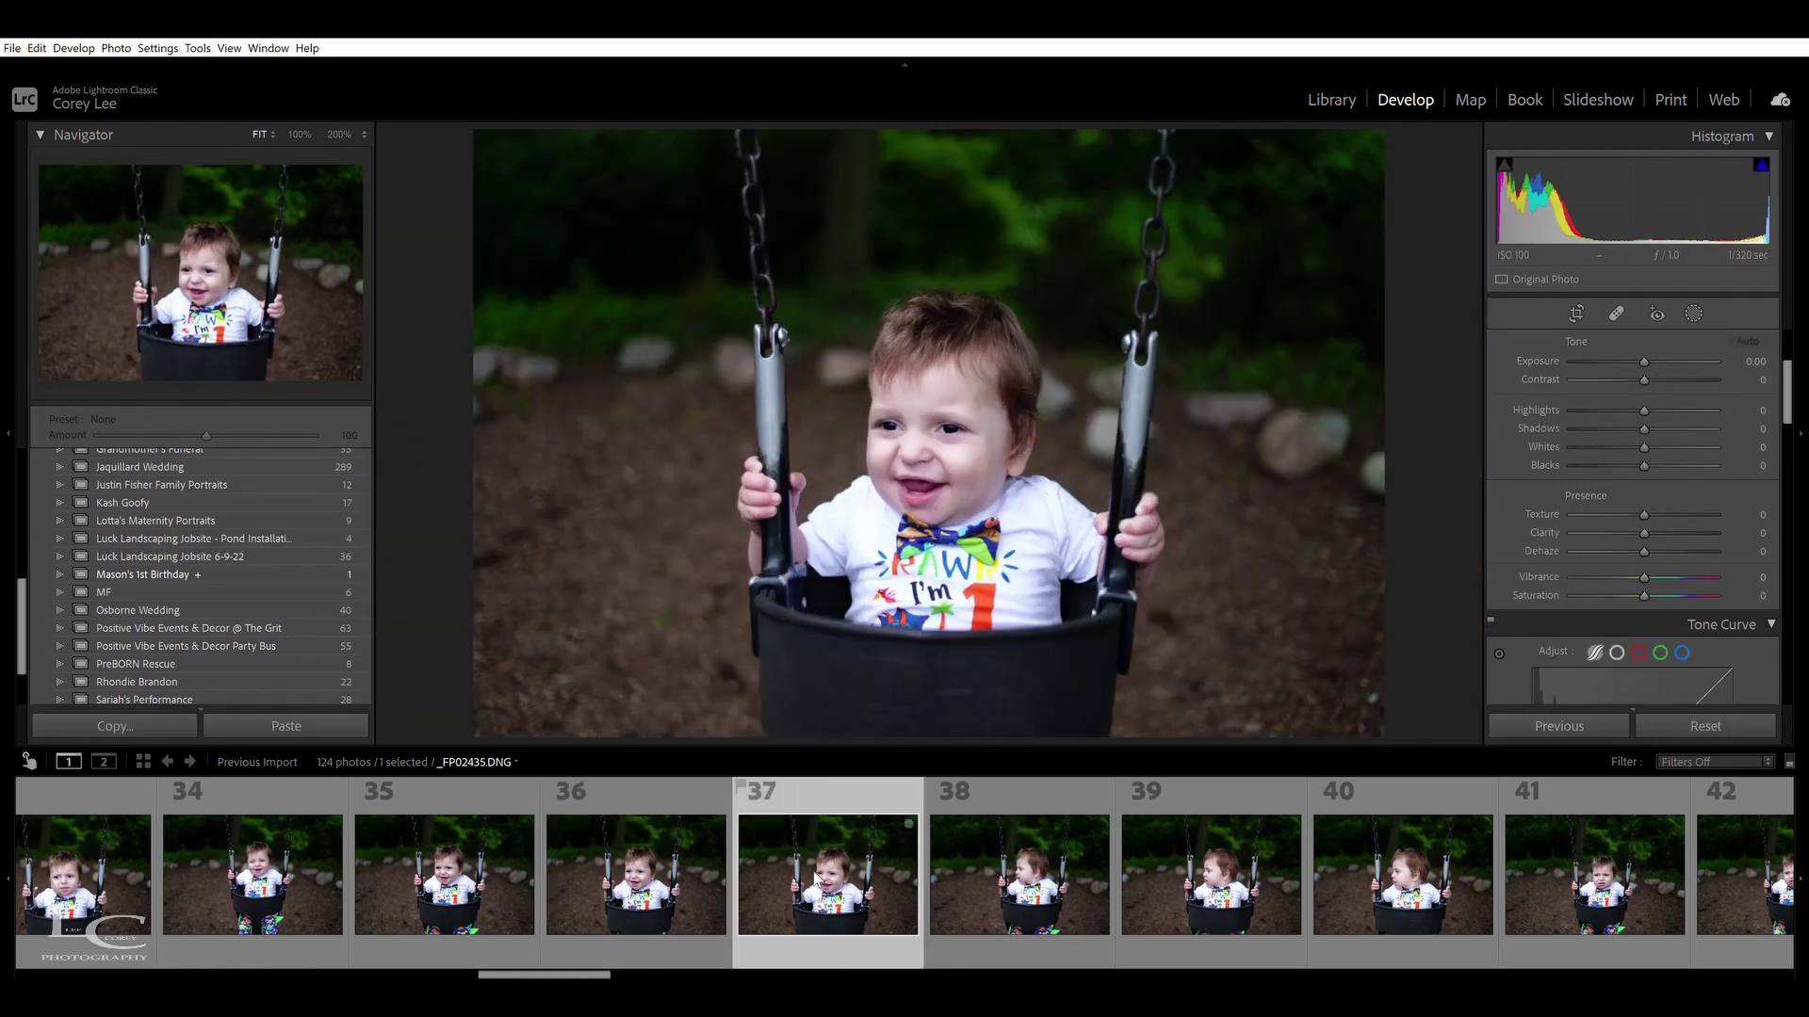
Browse the rest of the swing series and examine photos 56, 55, 54 and 53, magnifying the toddler's eyes to check focus
scroll(808, 874, down, 3)
scroll(804, 869, up, 15)
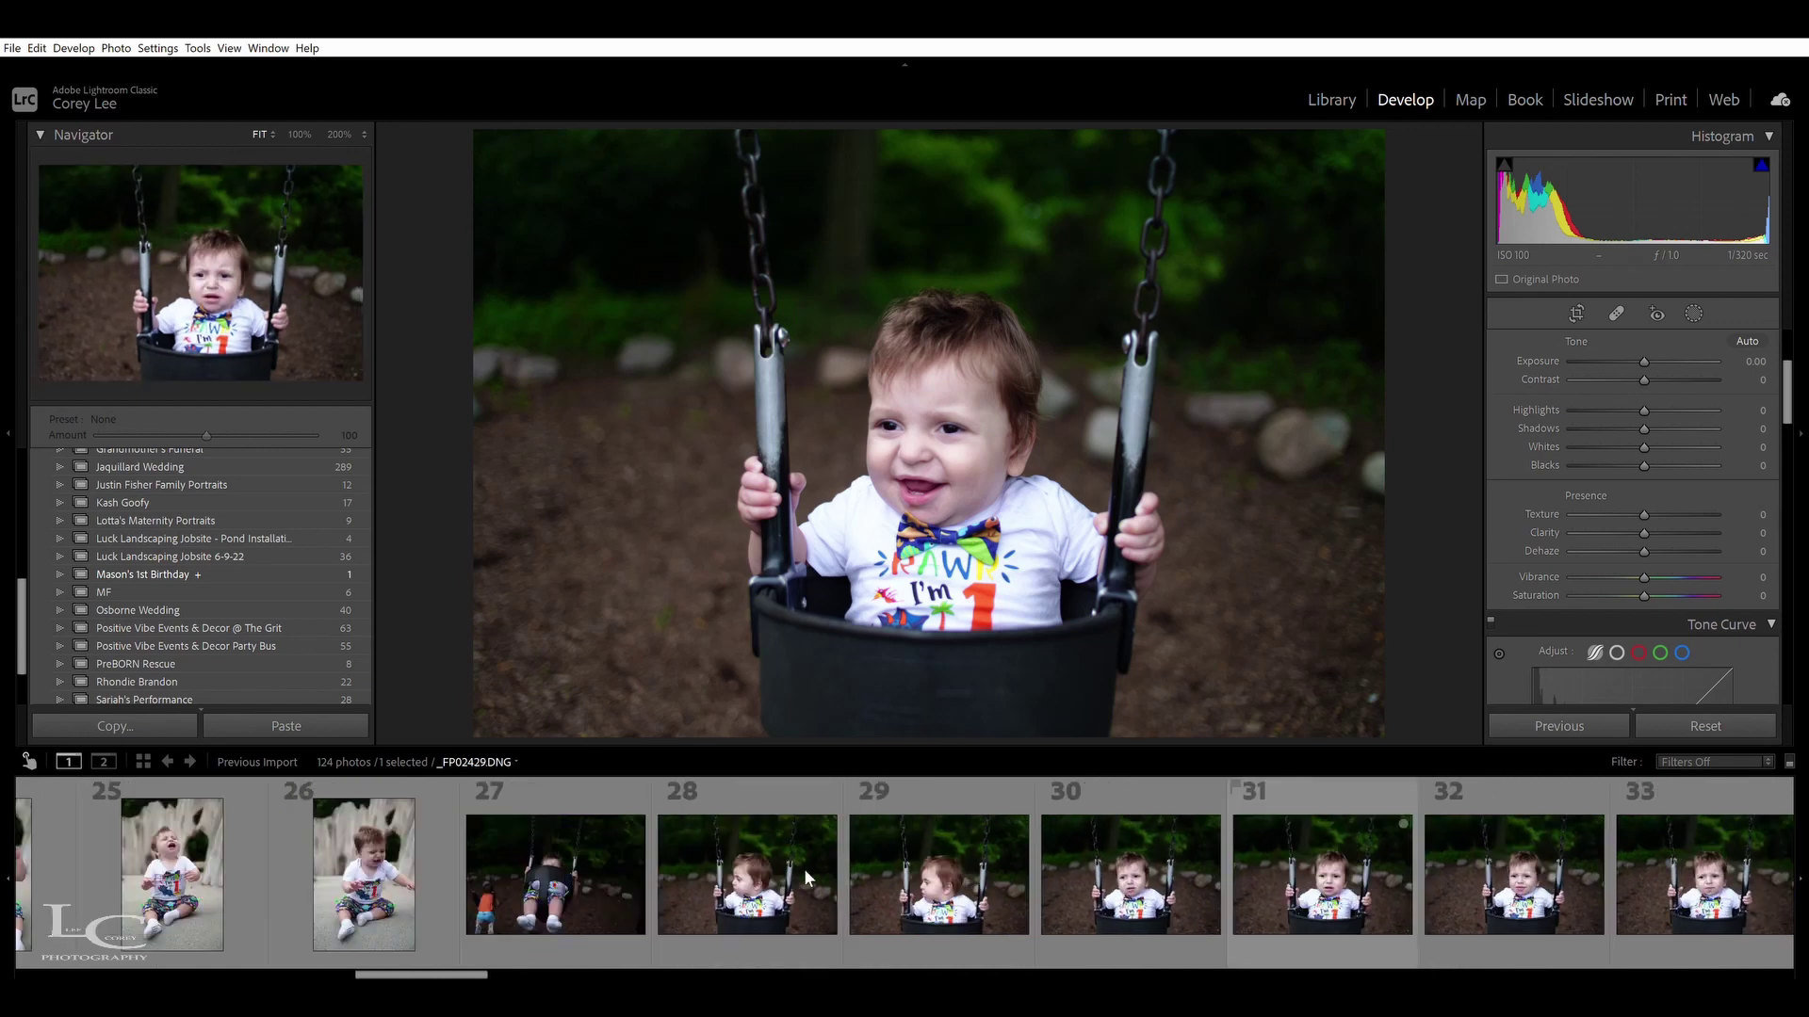
scroll(805, 869, down, 20)
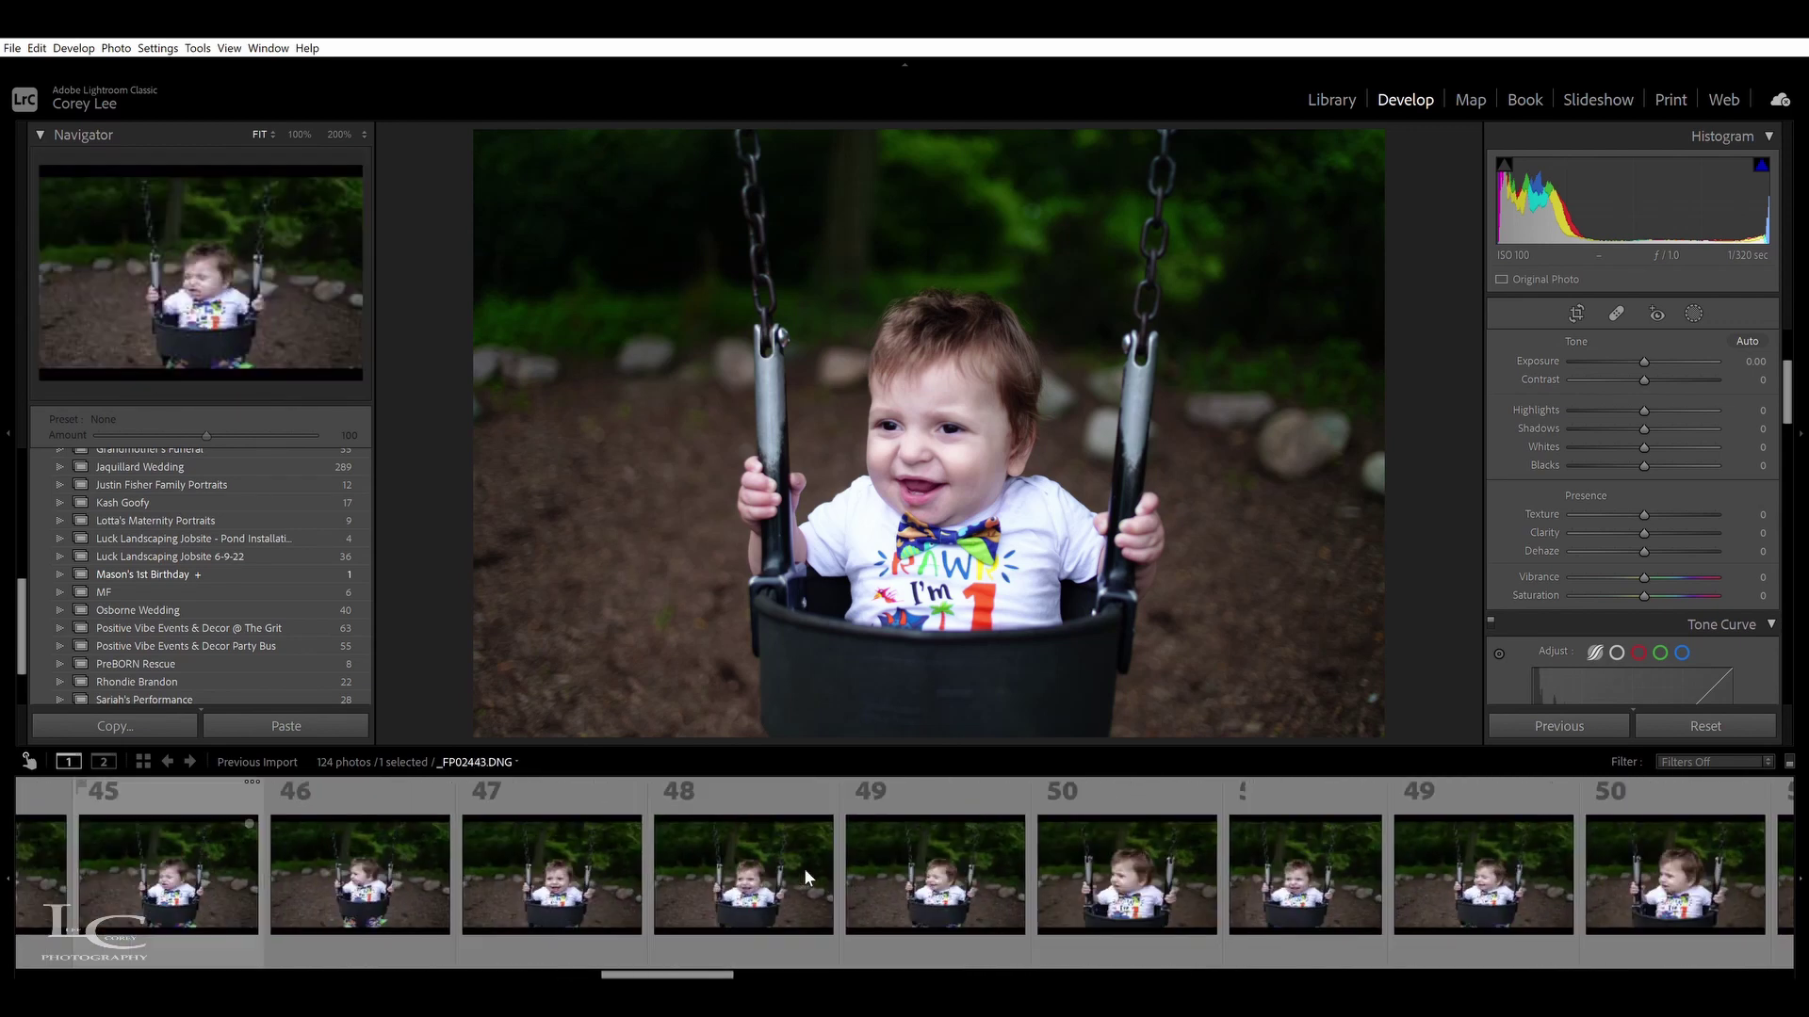
scroll(805, 869, down, 3)
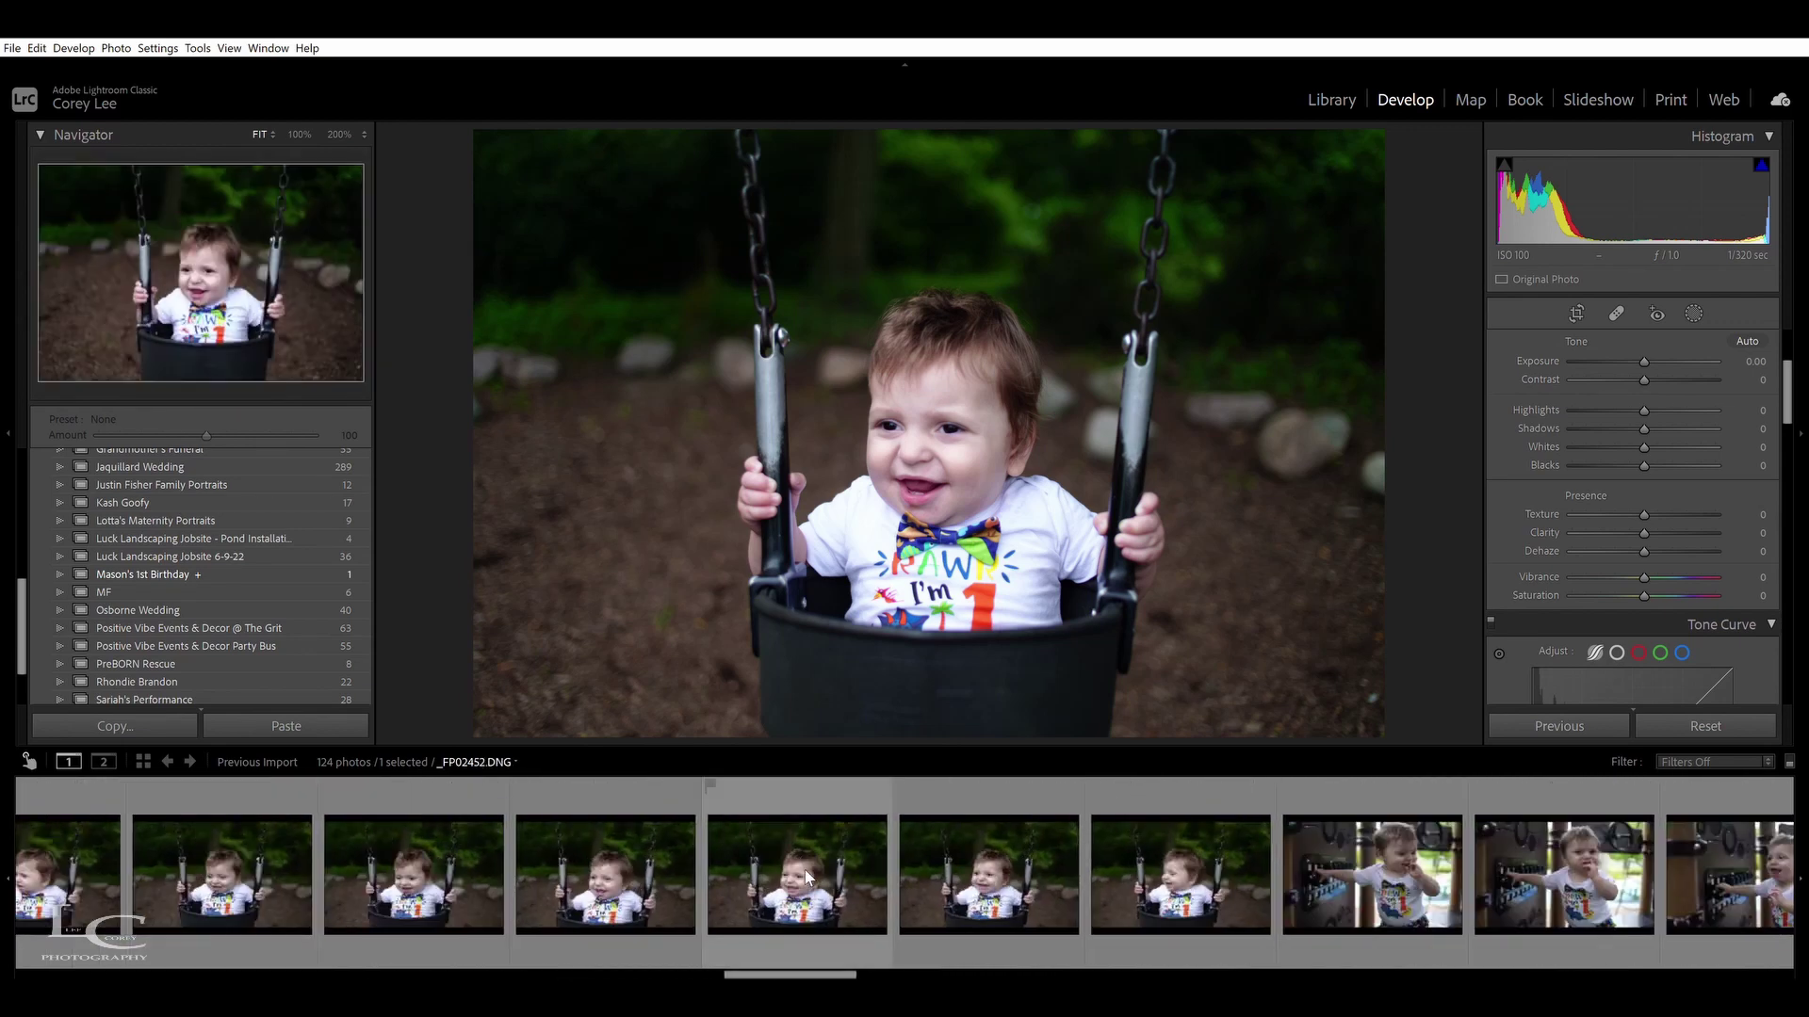
click(1218, 858)
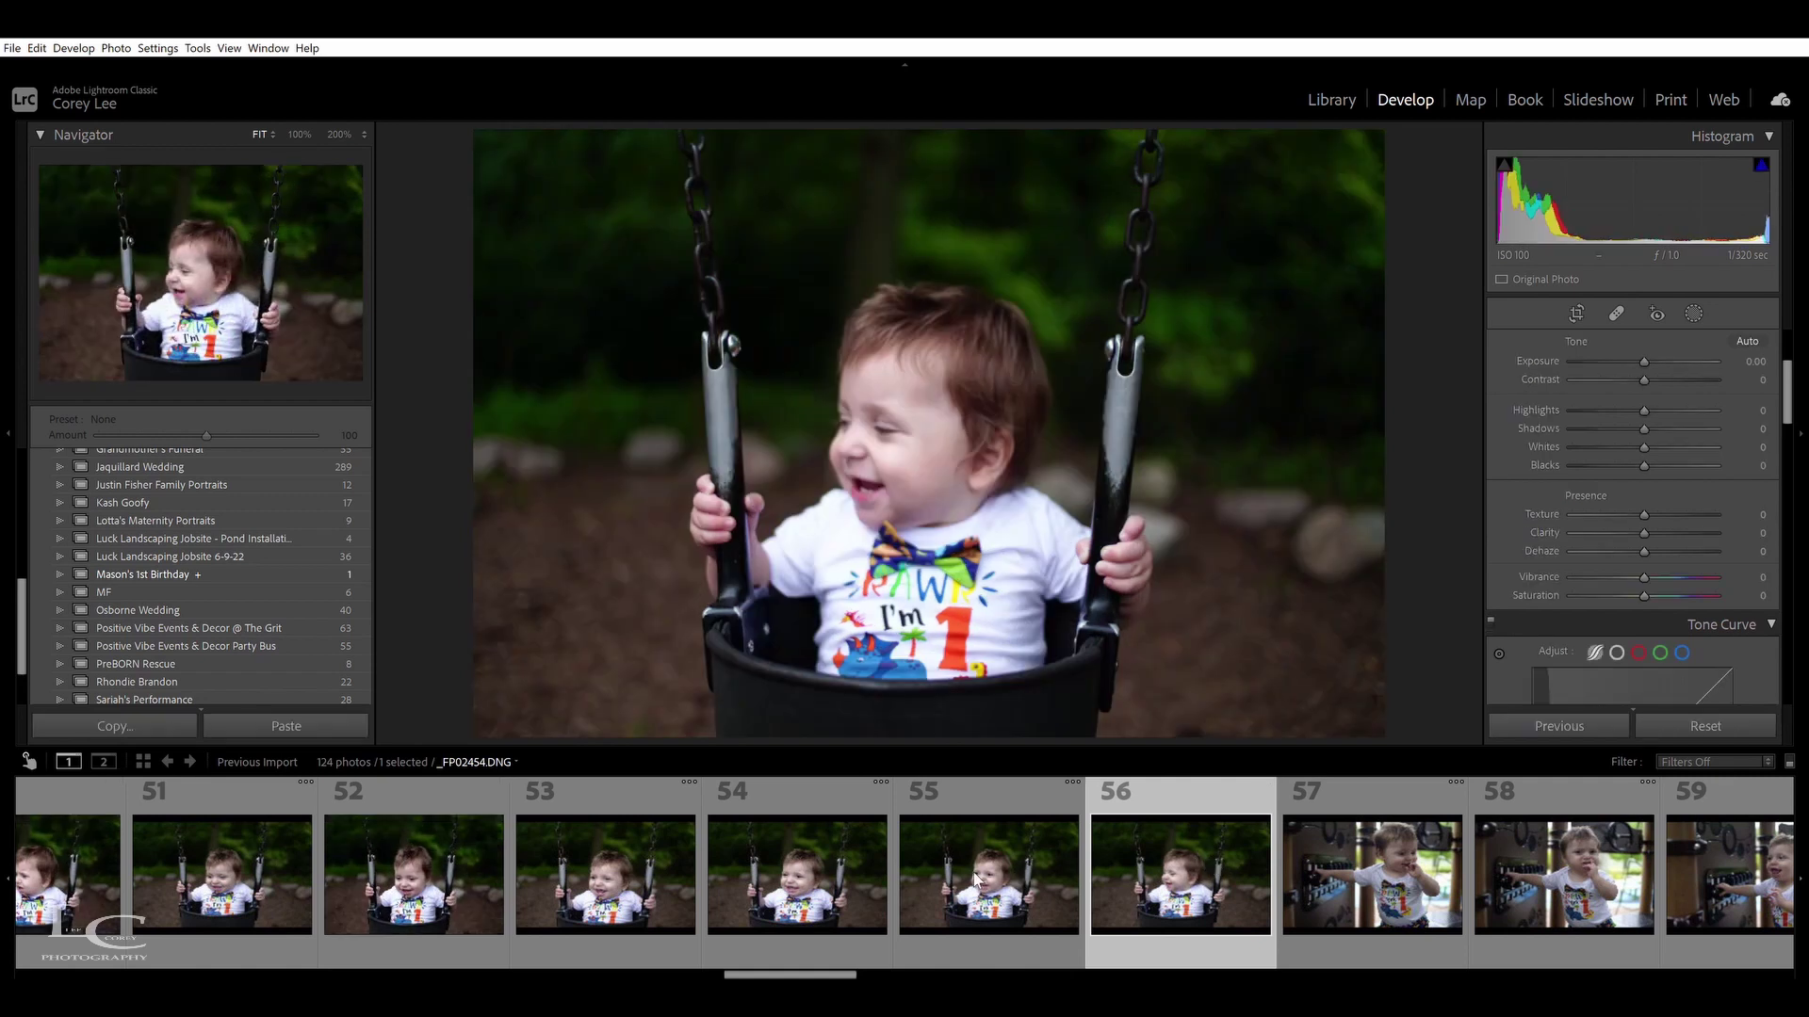
click(971, 859)
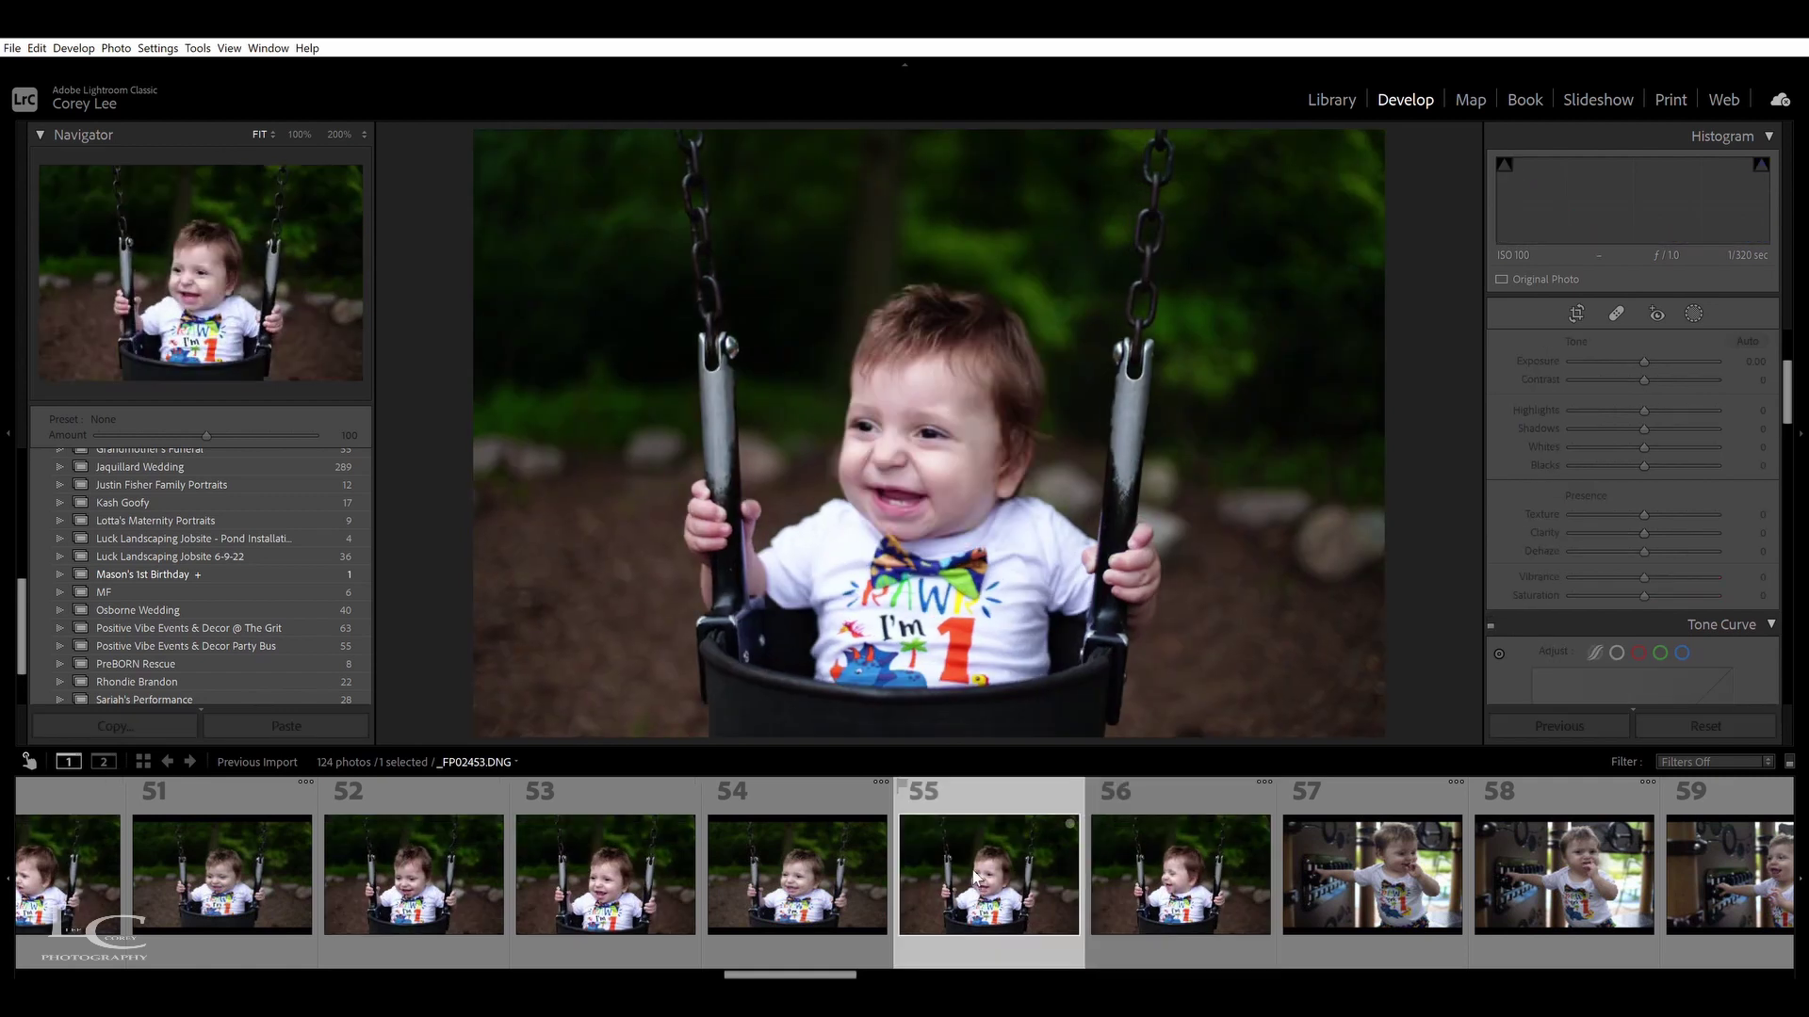
click(931, 429)
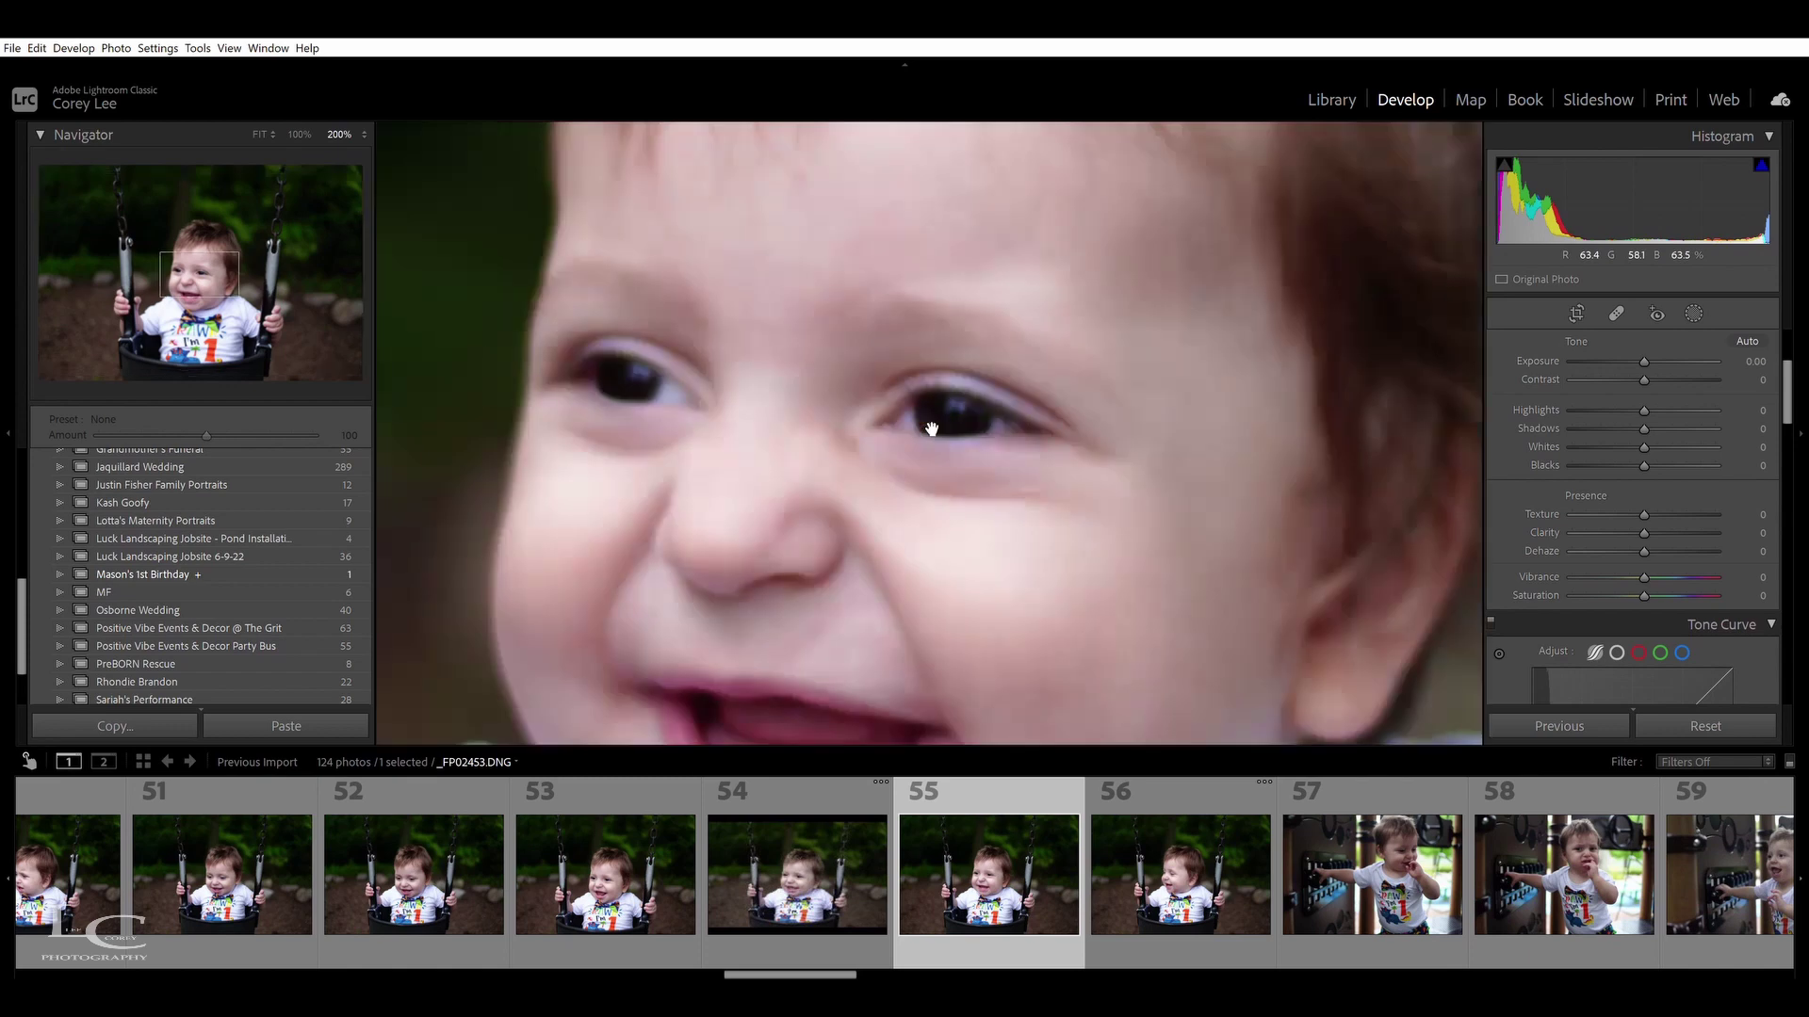
key(z)
click(789, 867)
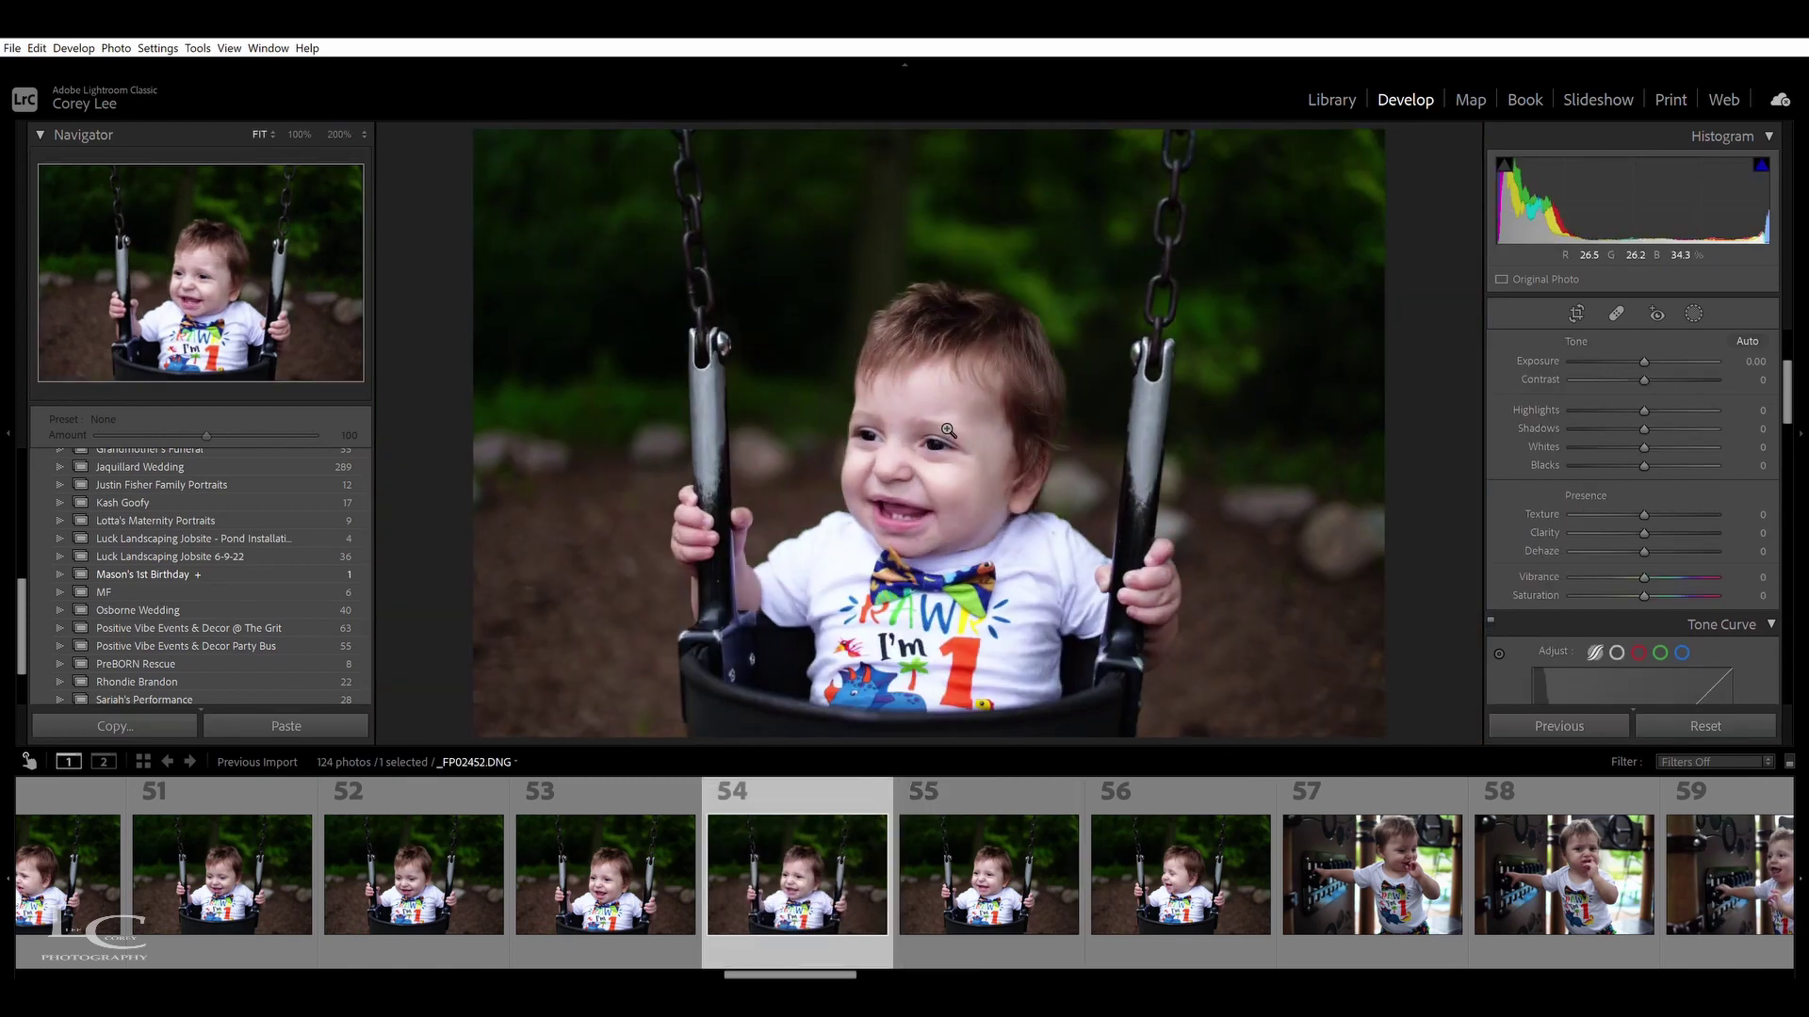
click(949, 430)
click(948, 431)
click(641, 868)
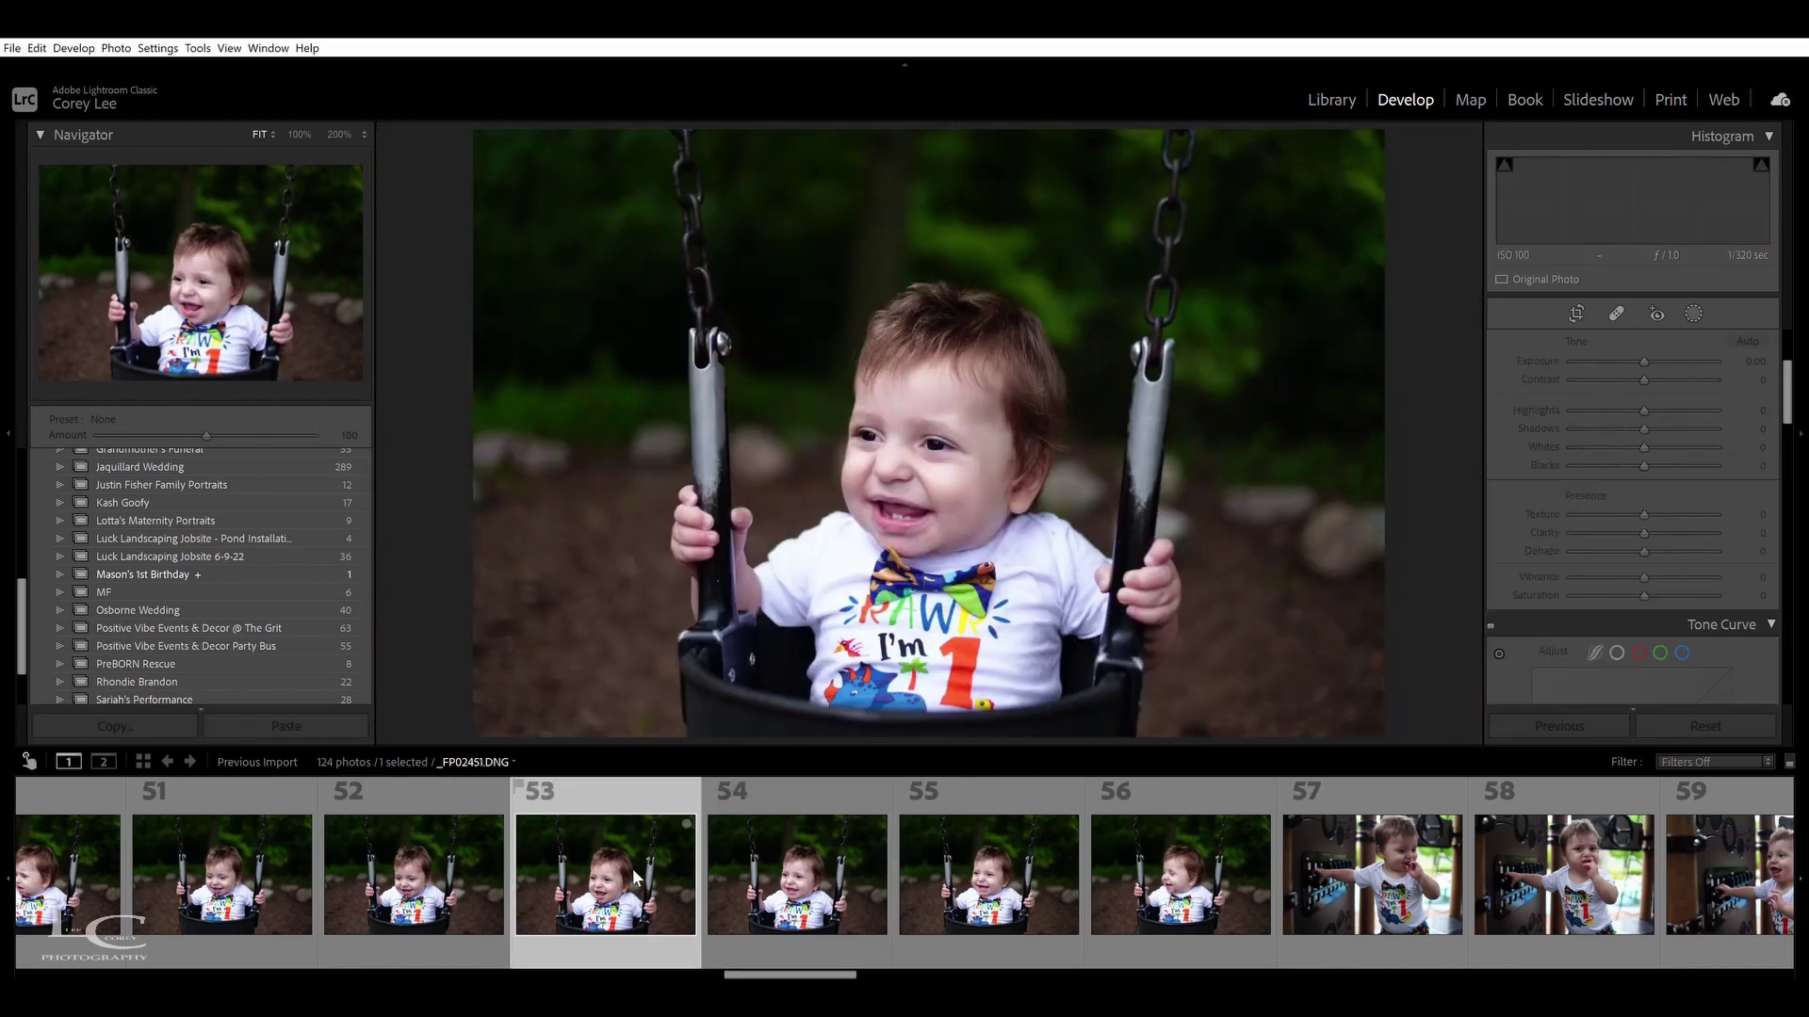
click(930, 433)
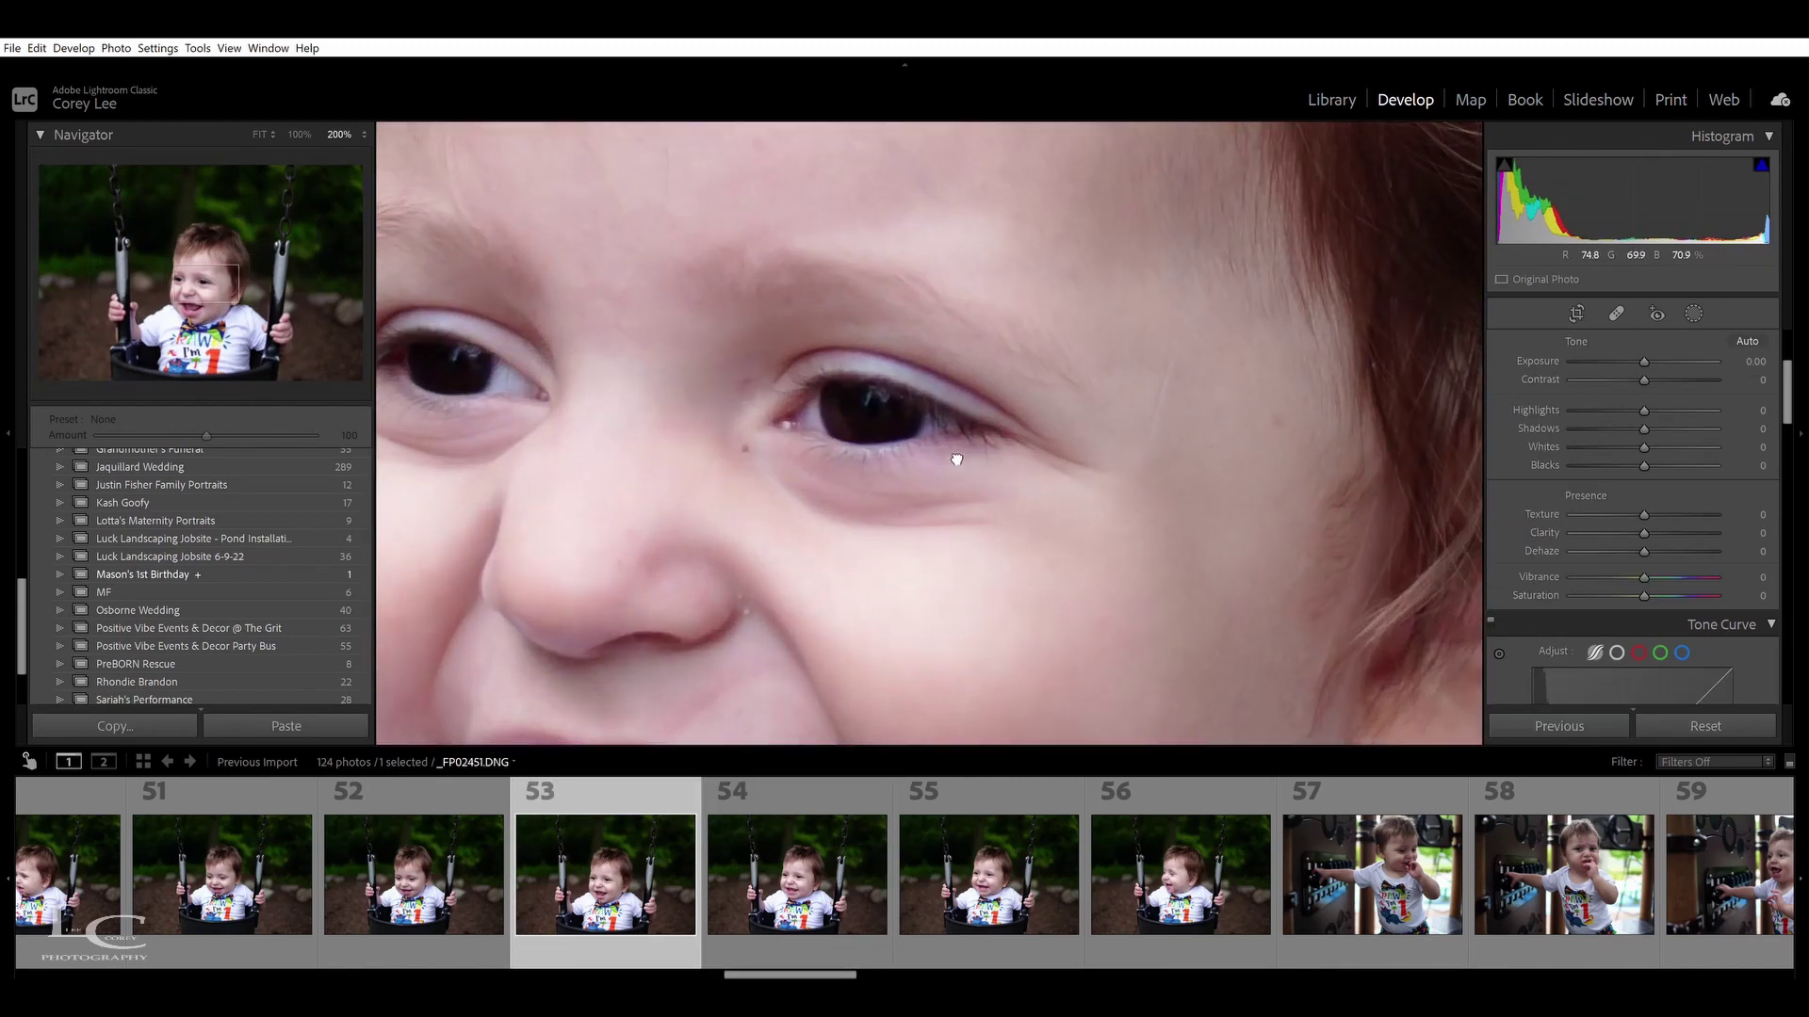
click(952, 460)
Compare swing photos 52, 53 and 54 by alternating between them, and check the mouth area of photo 53 at 200%
scroll(481, 878, right, 3)
scroll(422, 863, left, 6)
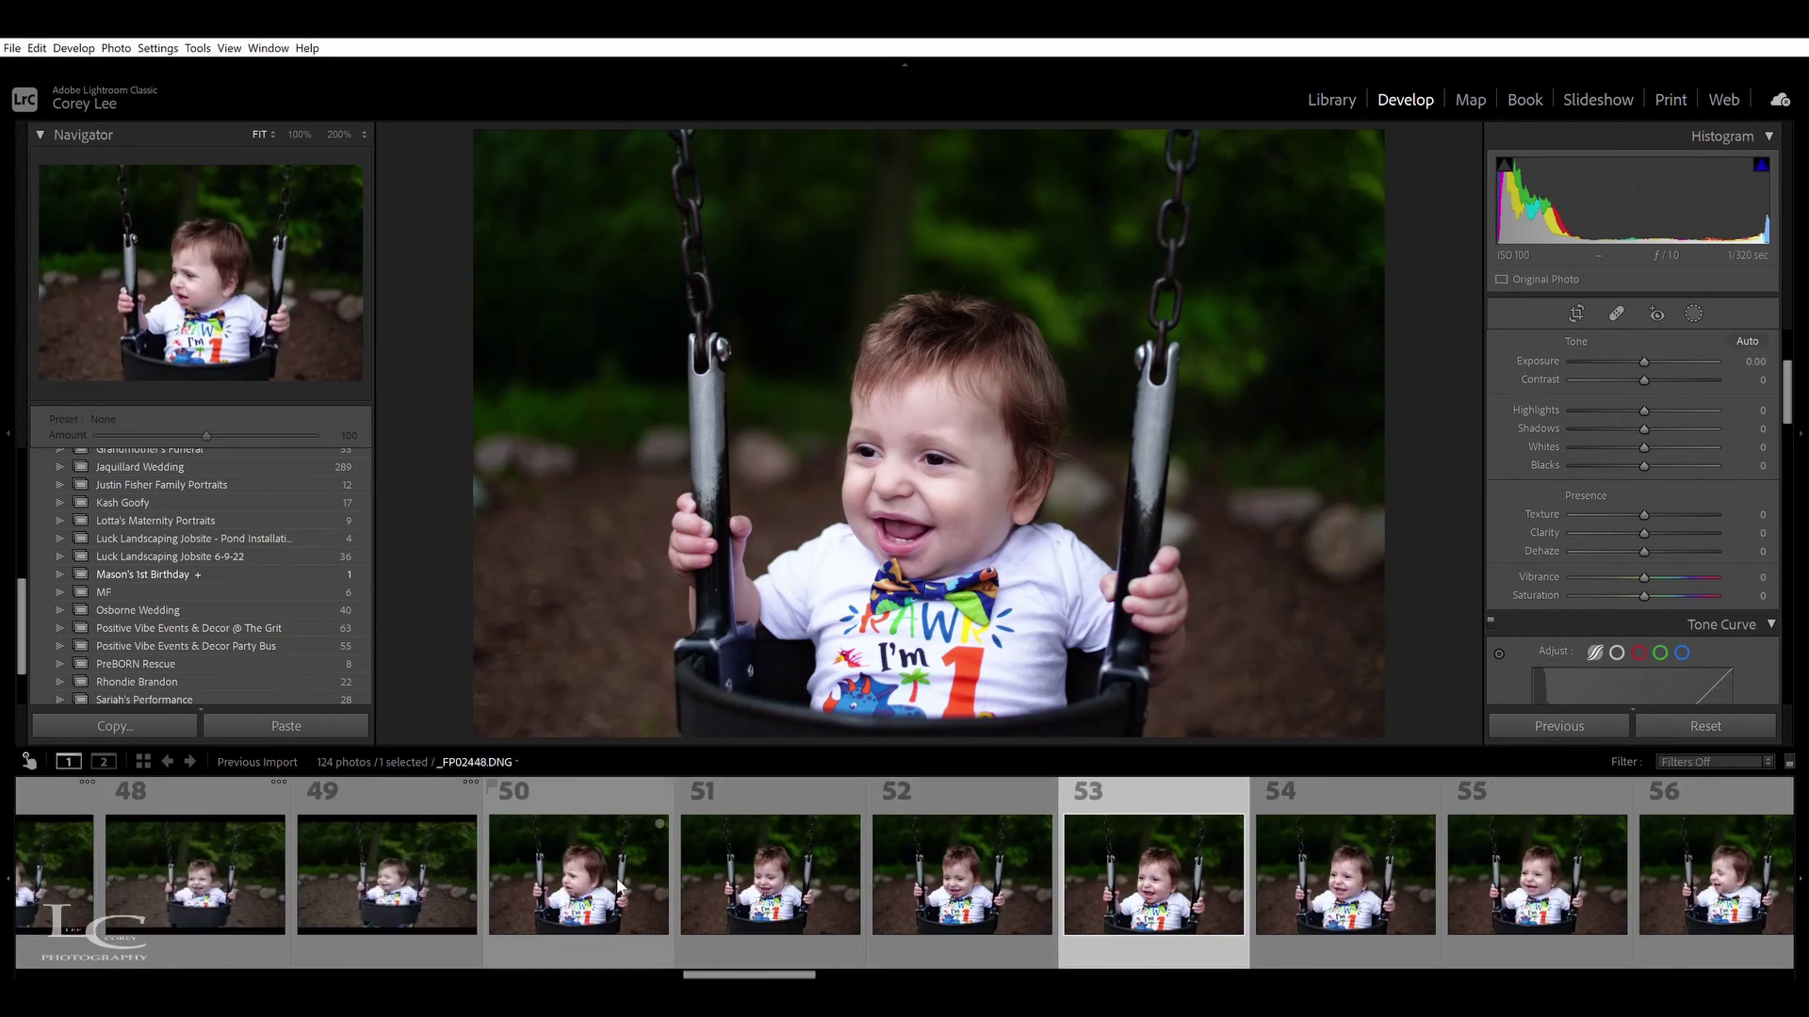
click(960, 883)
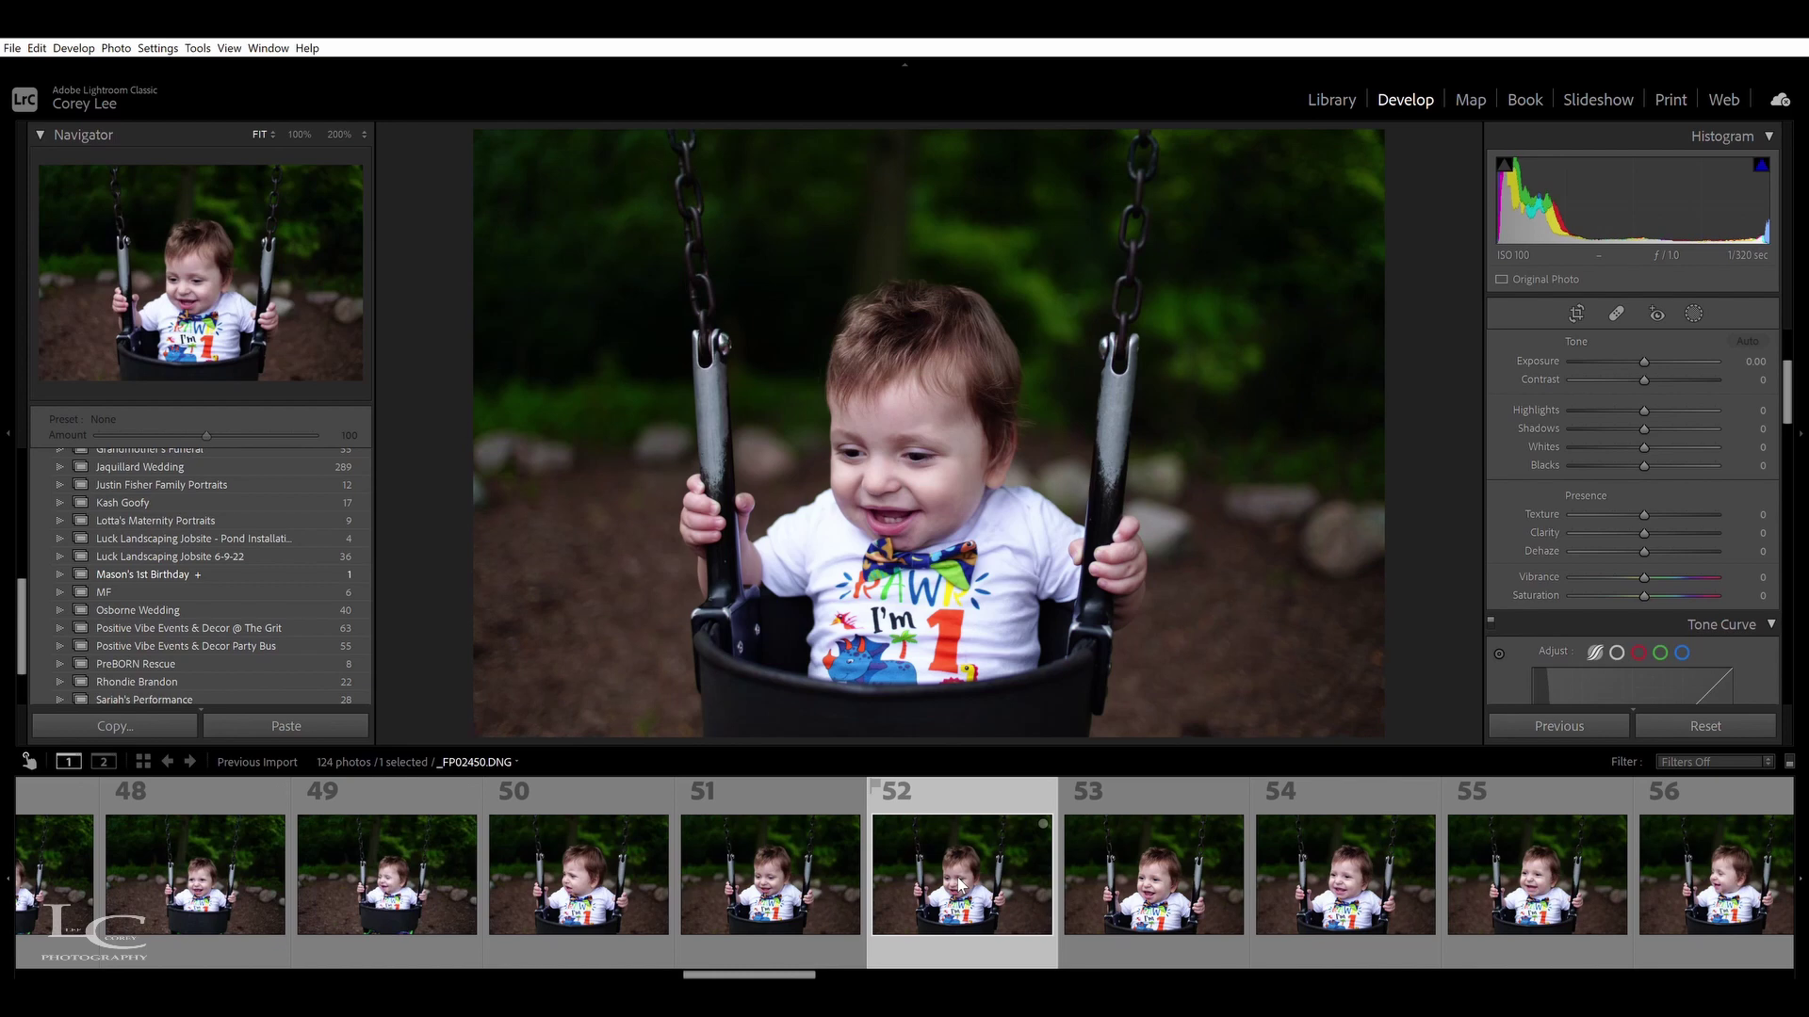
click(1131, 879)
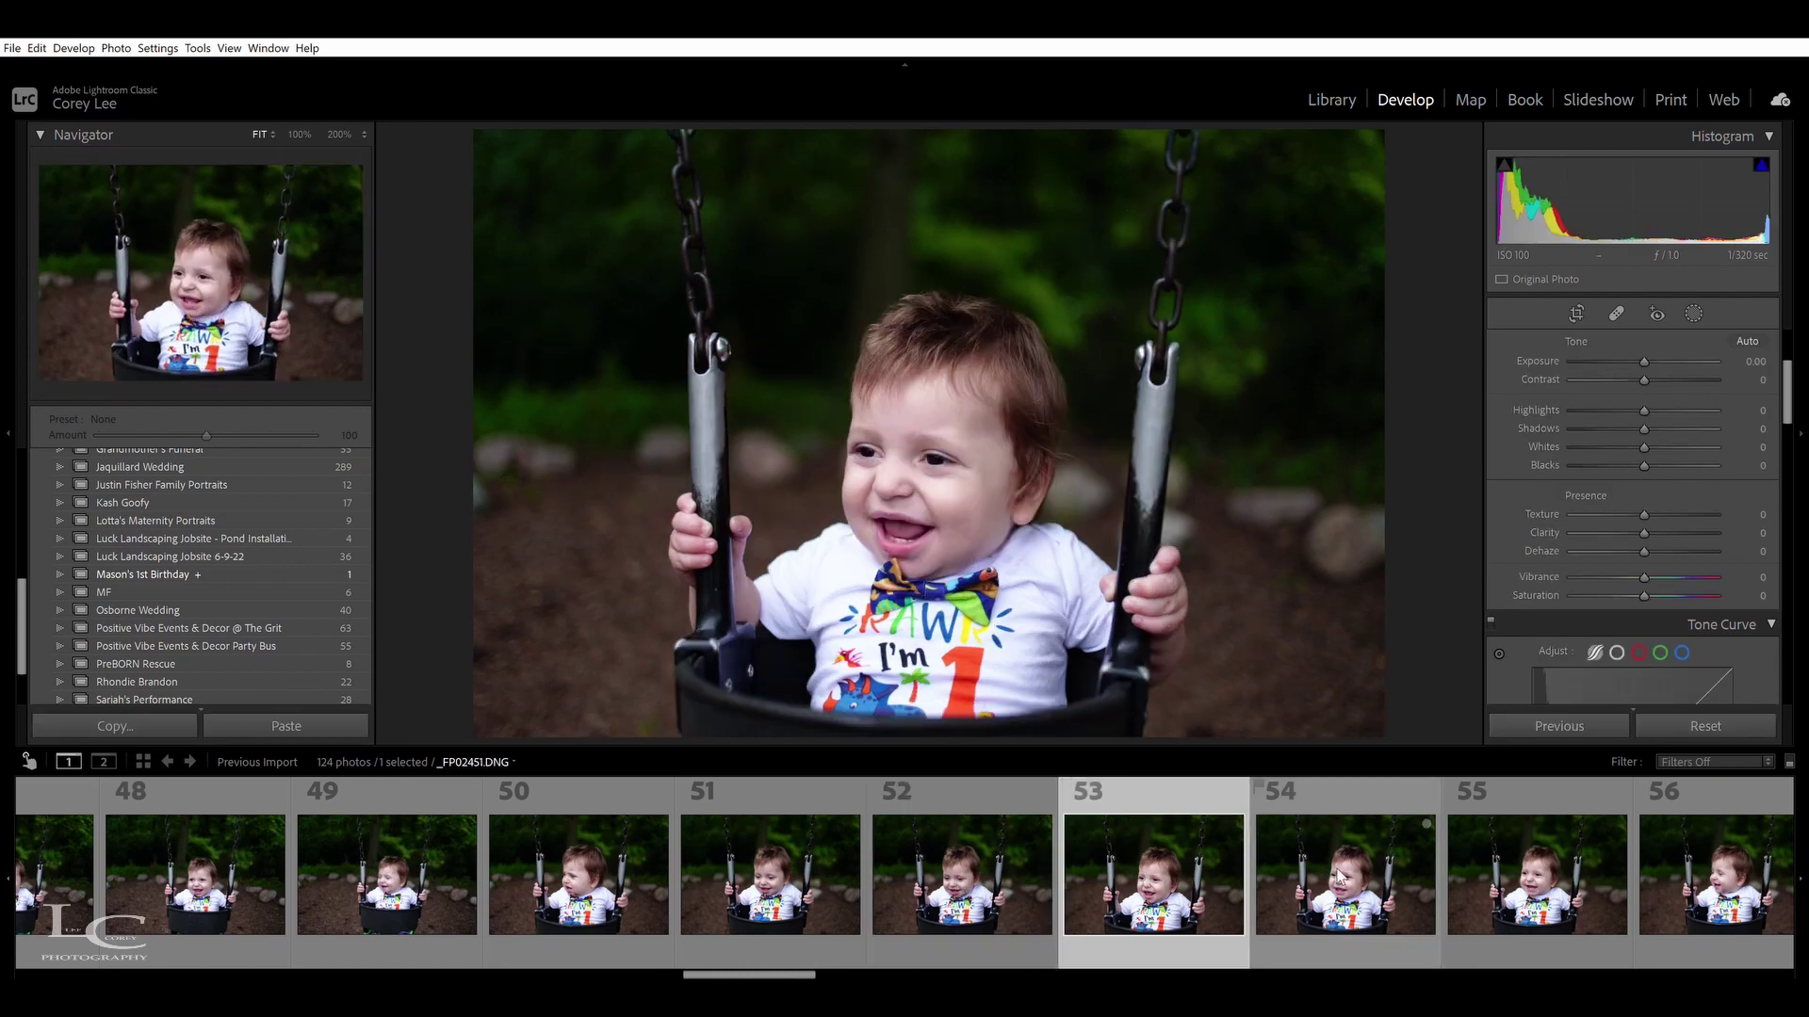
click(1337, 875)
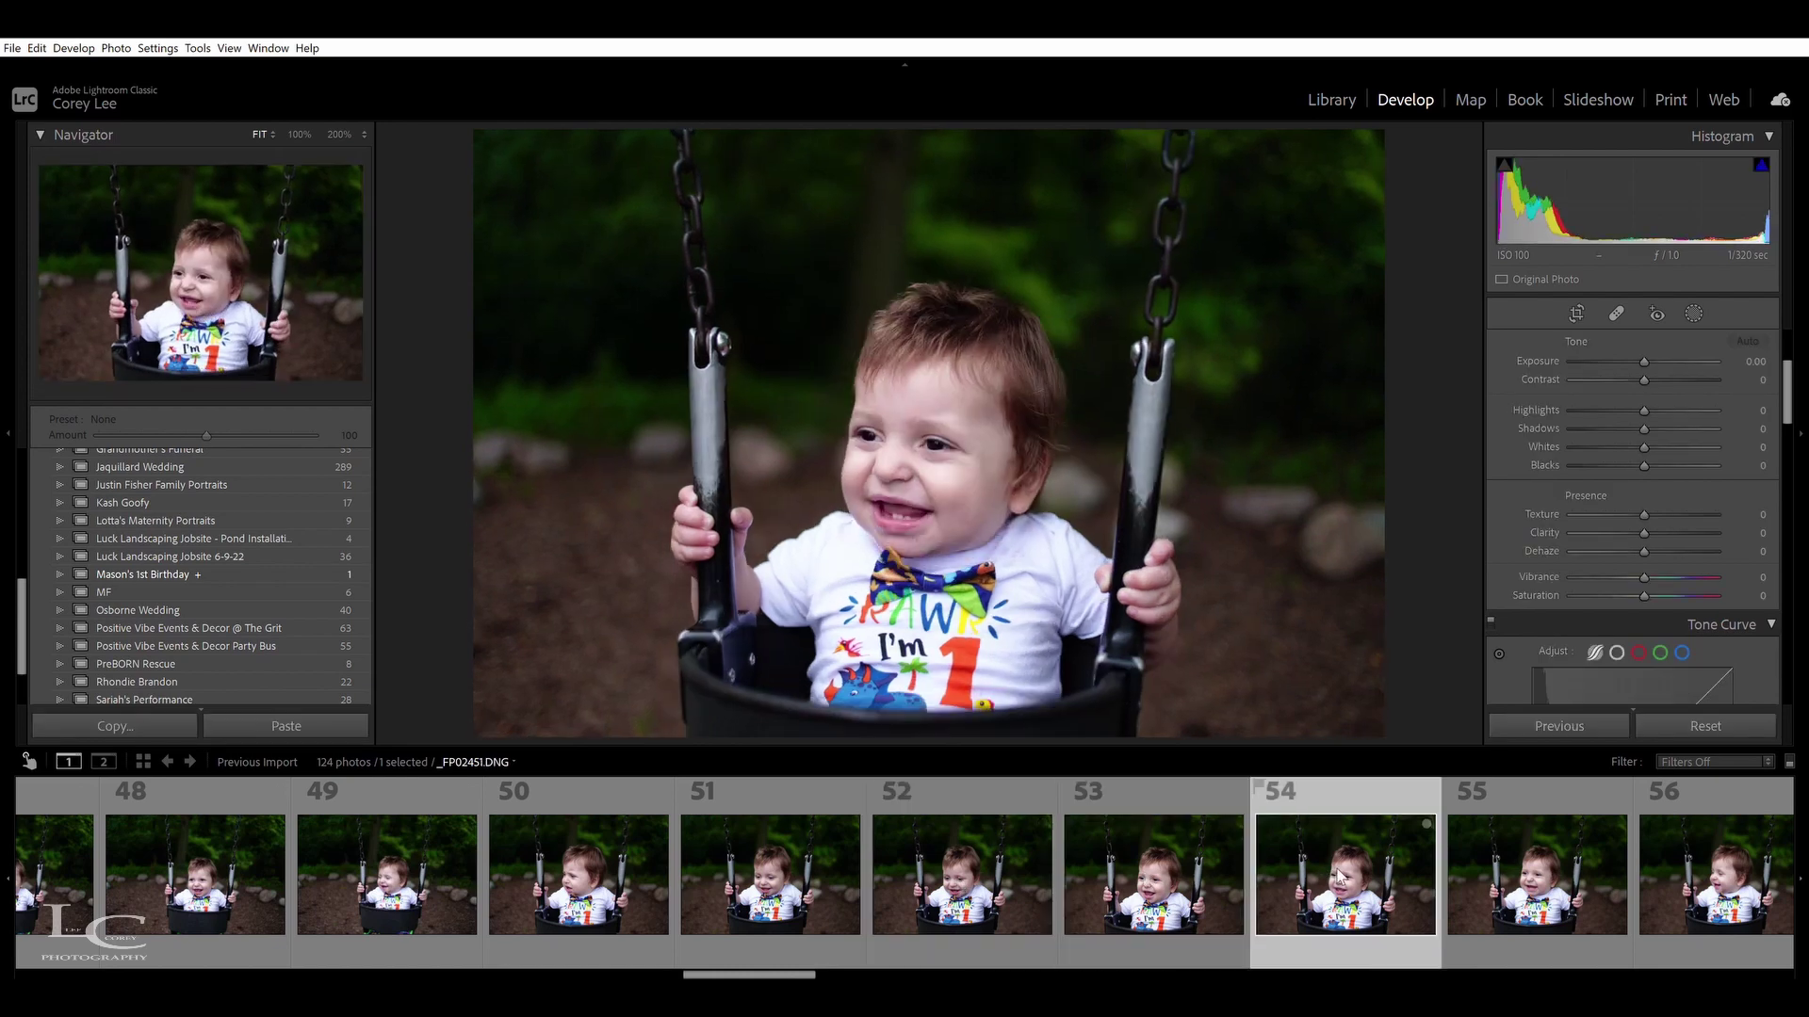
click(1151, 874)
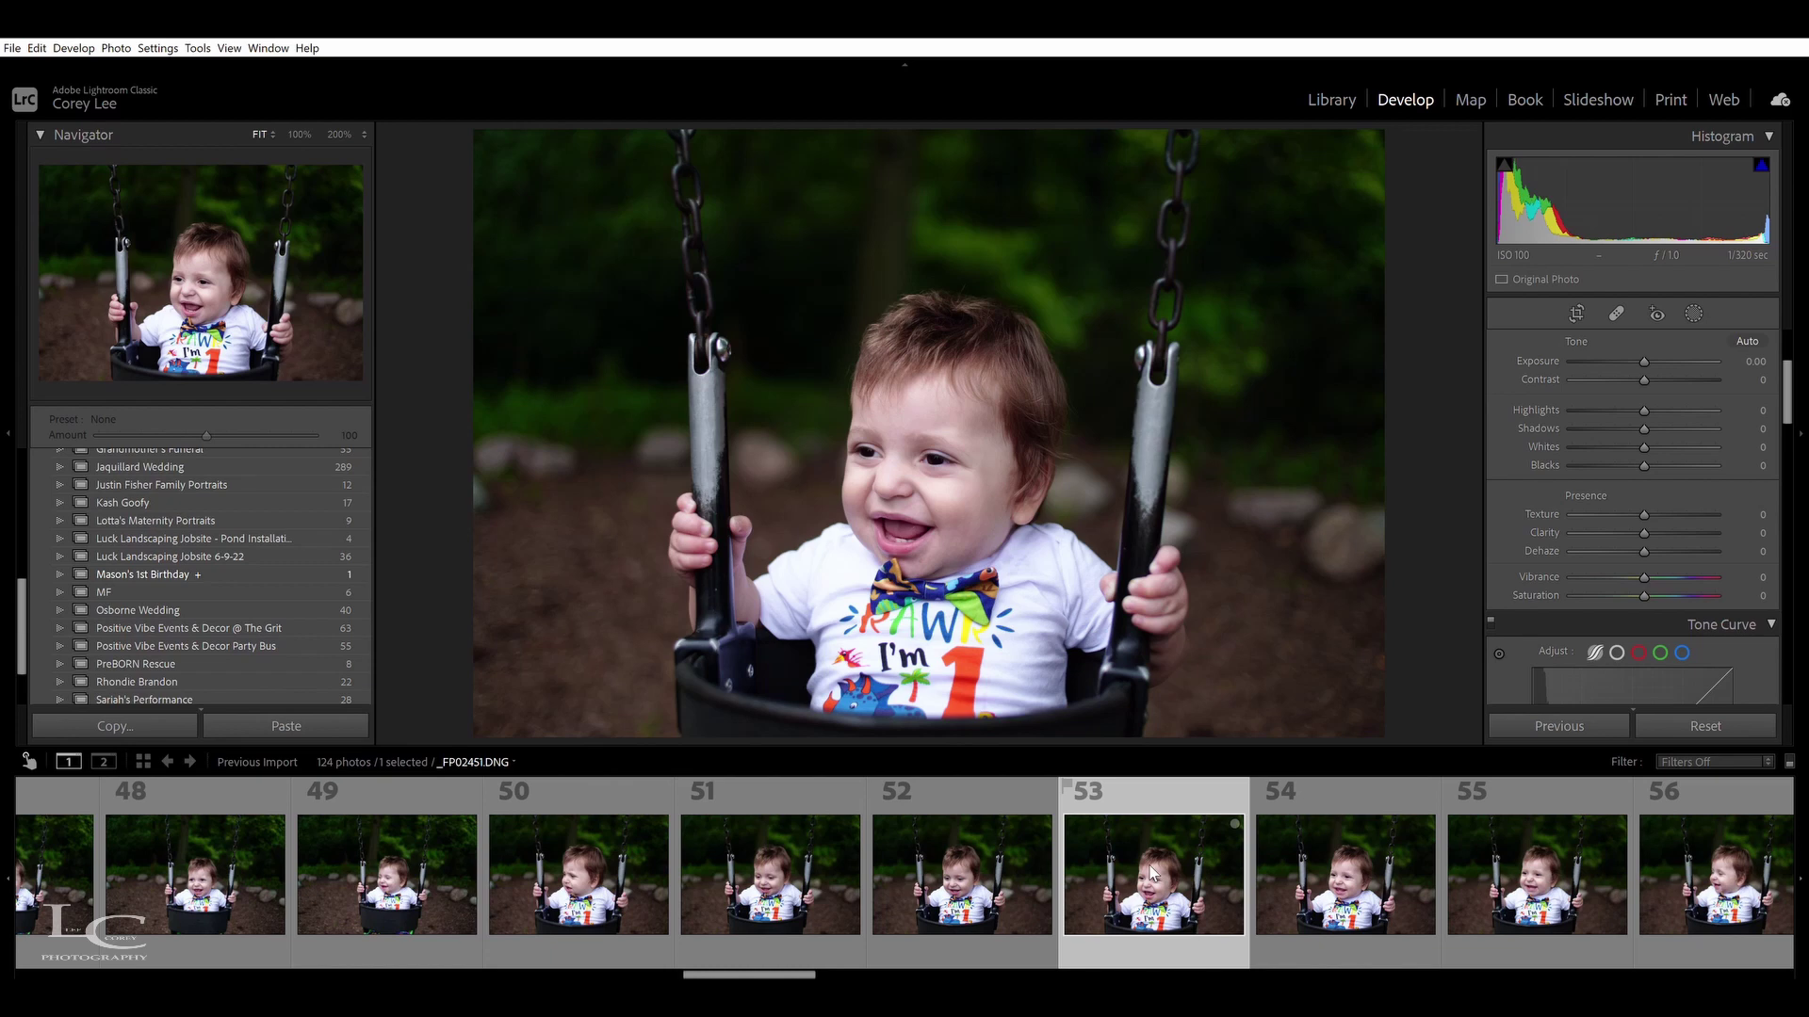
click(1319, 857)
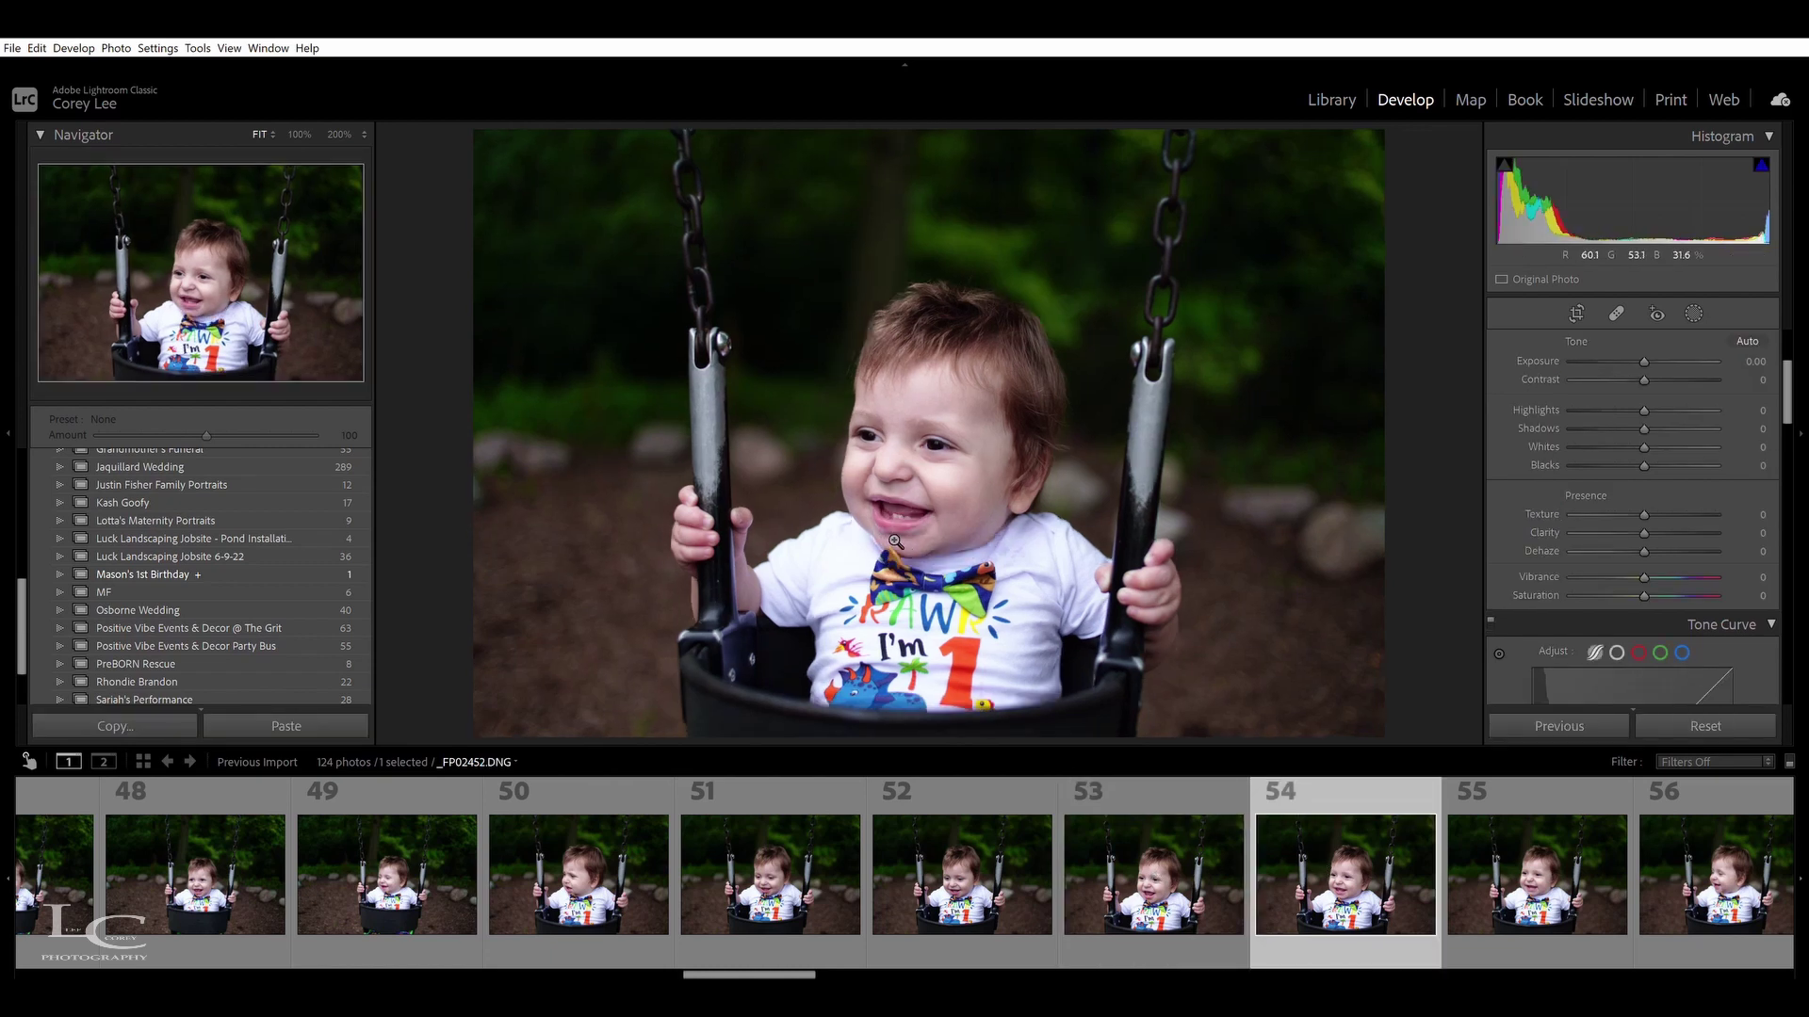
click(1177, 862)
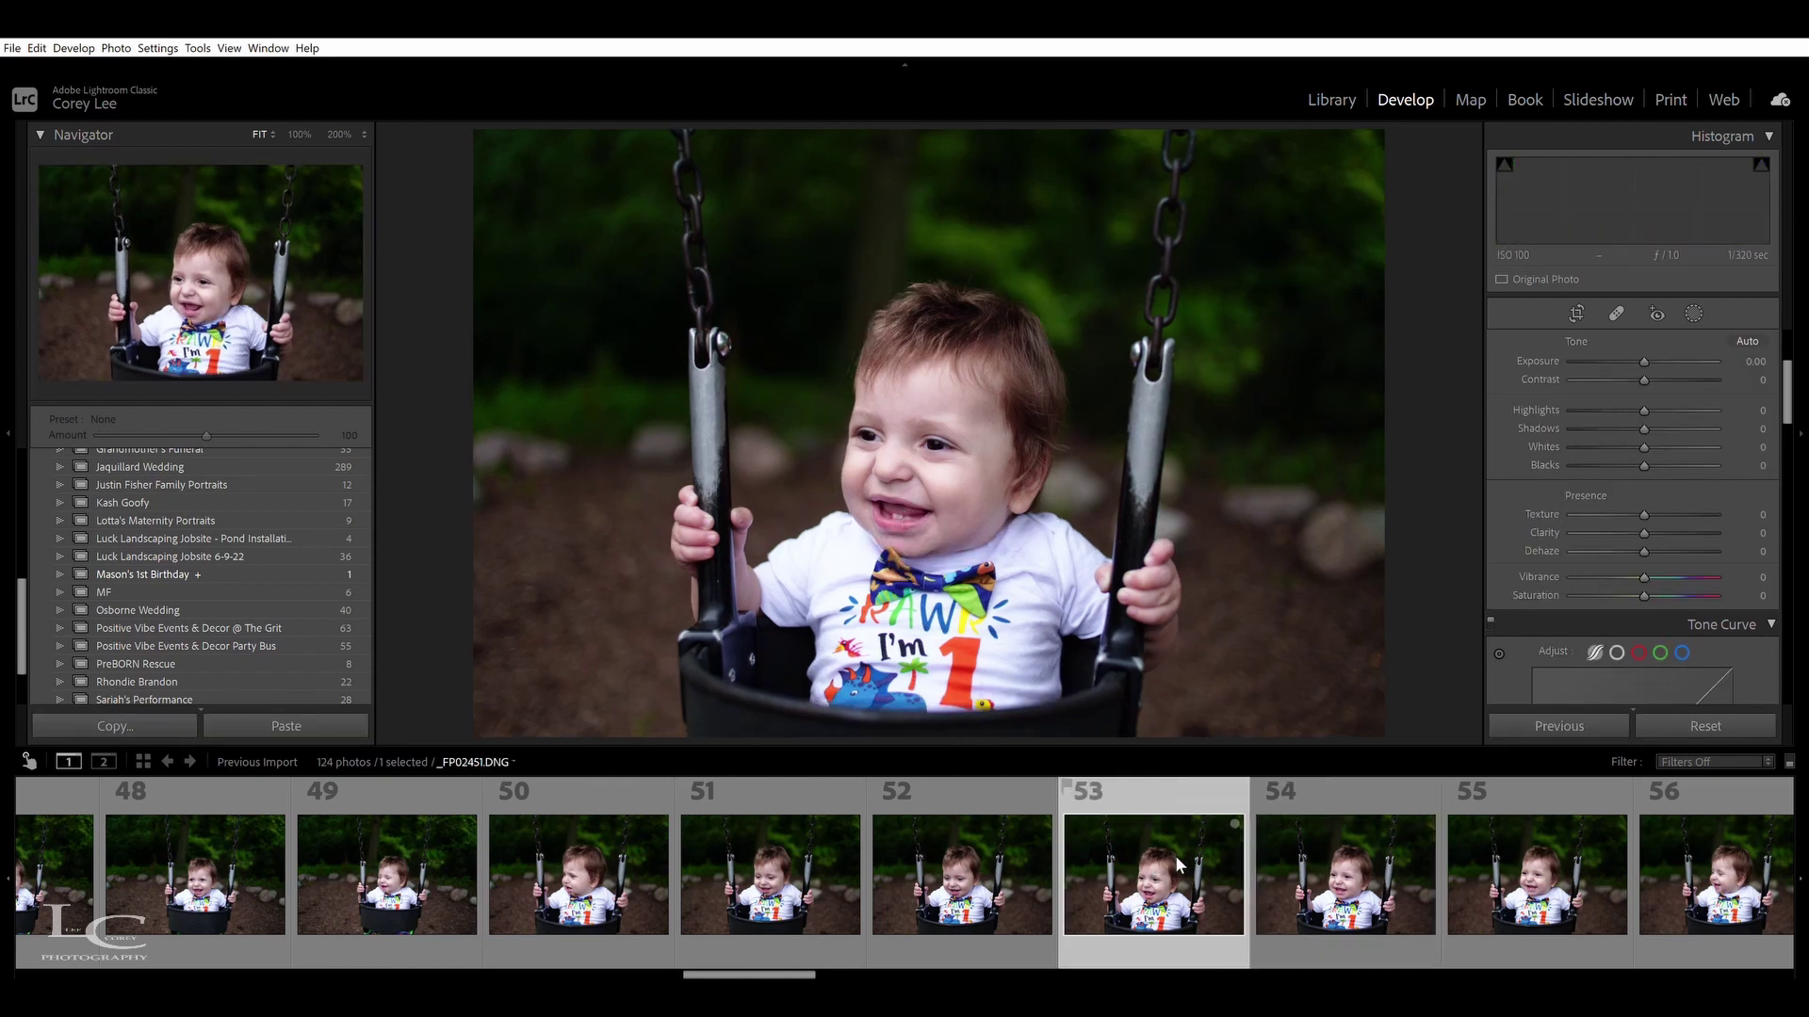
click(1366, 883)
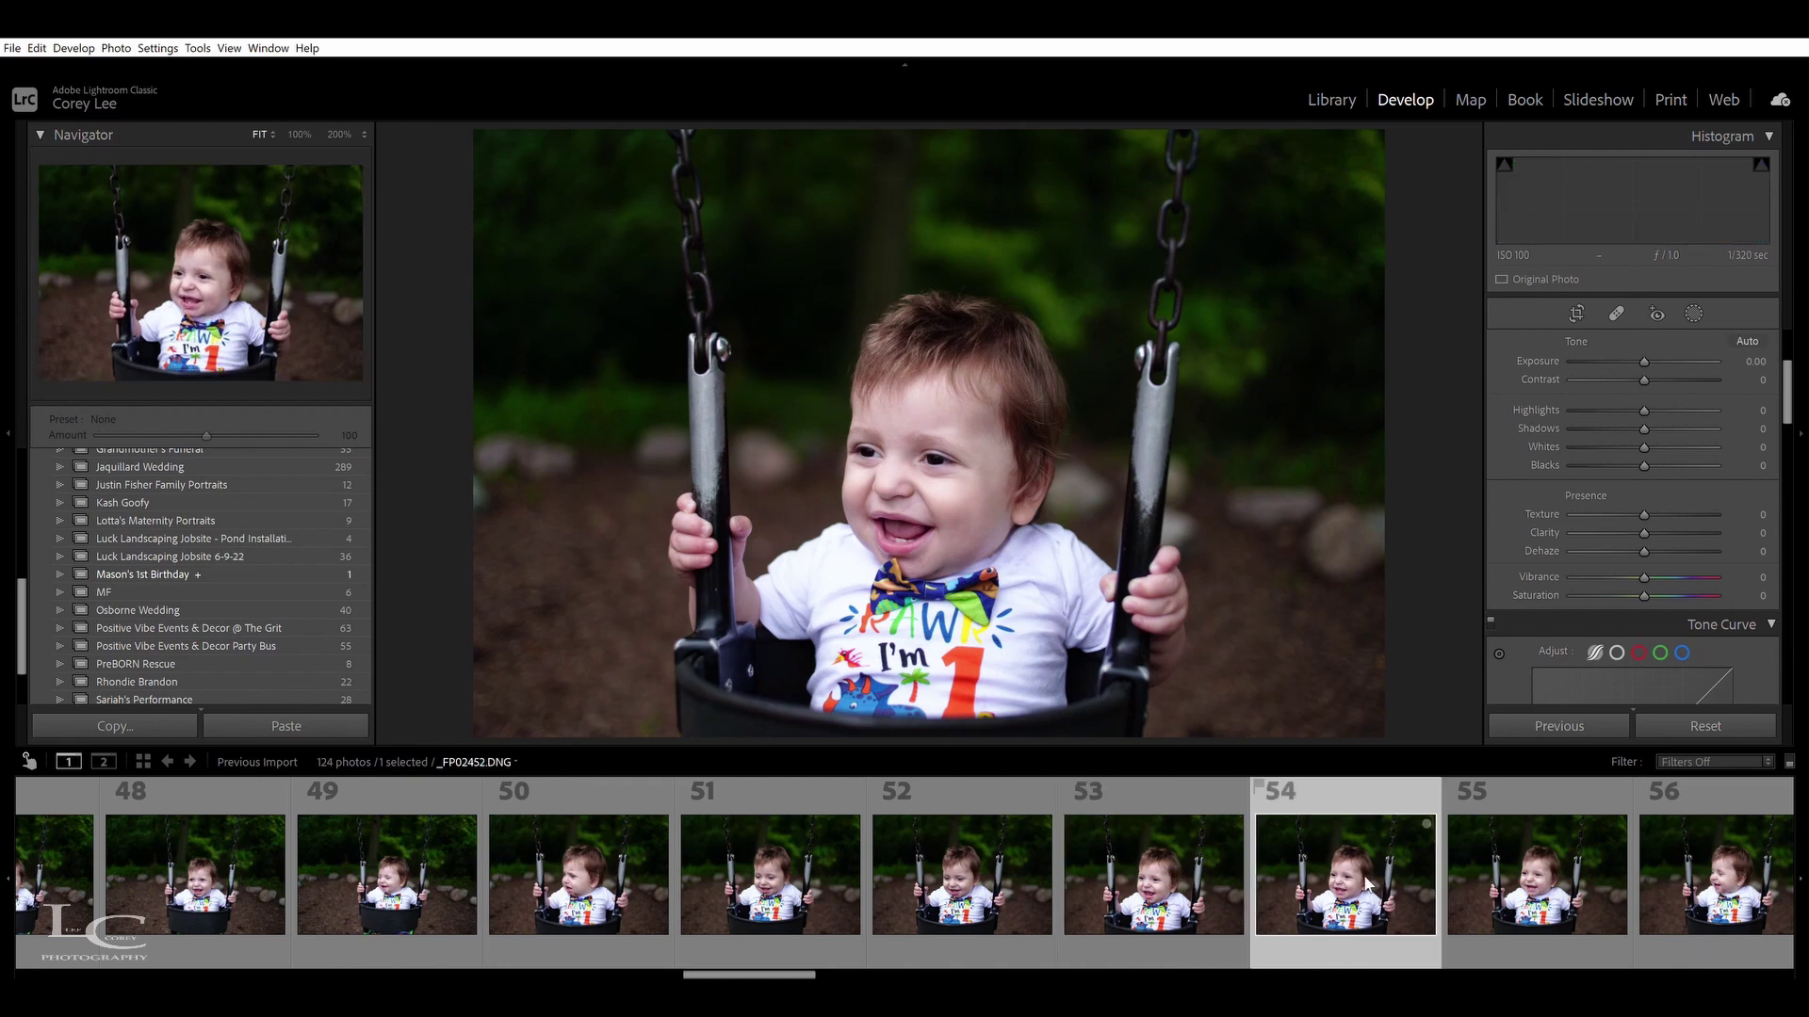
click(1119, 850)
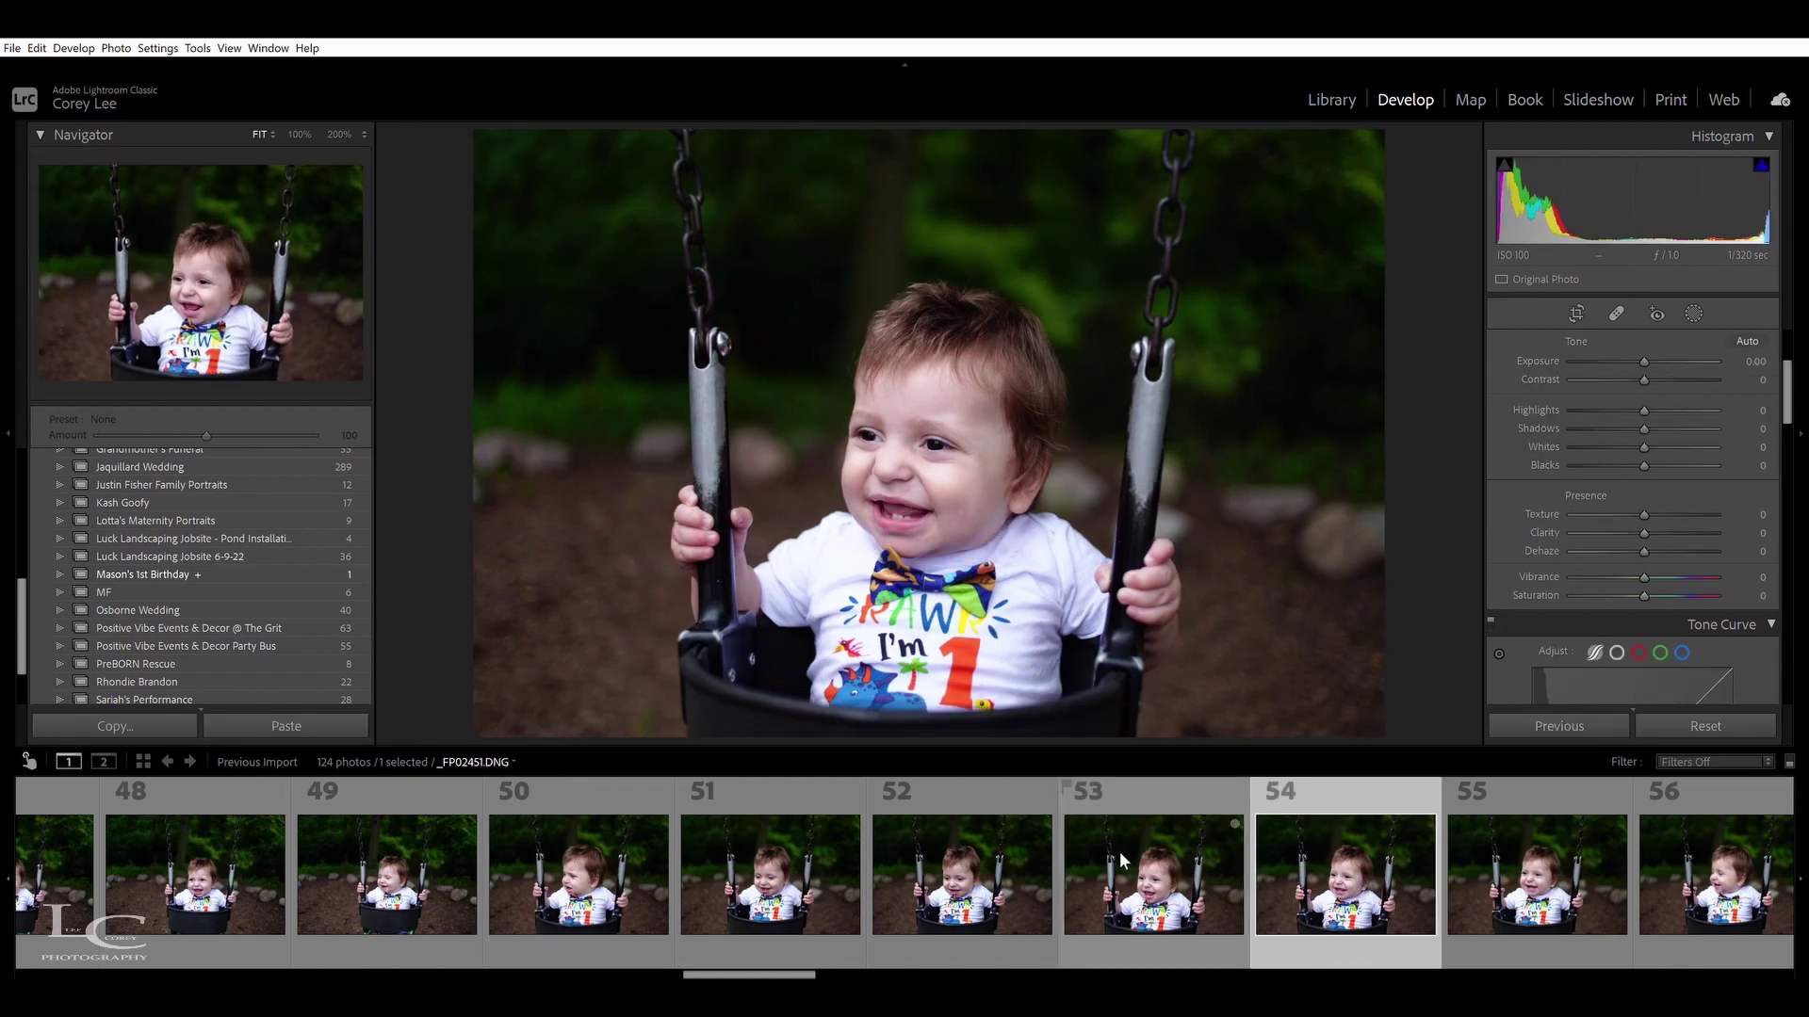
click(1370, 818)
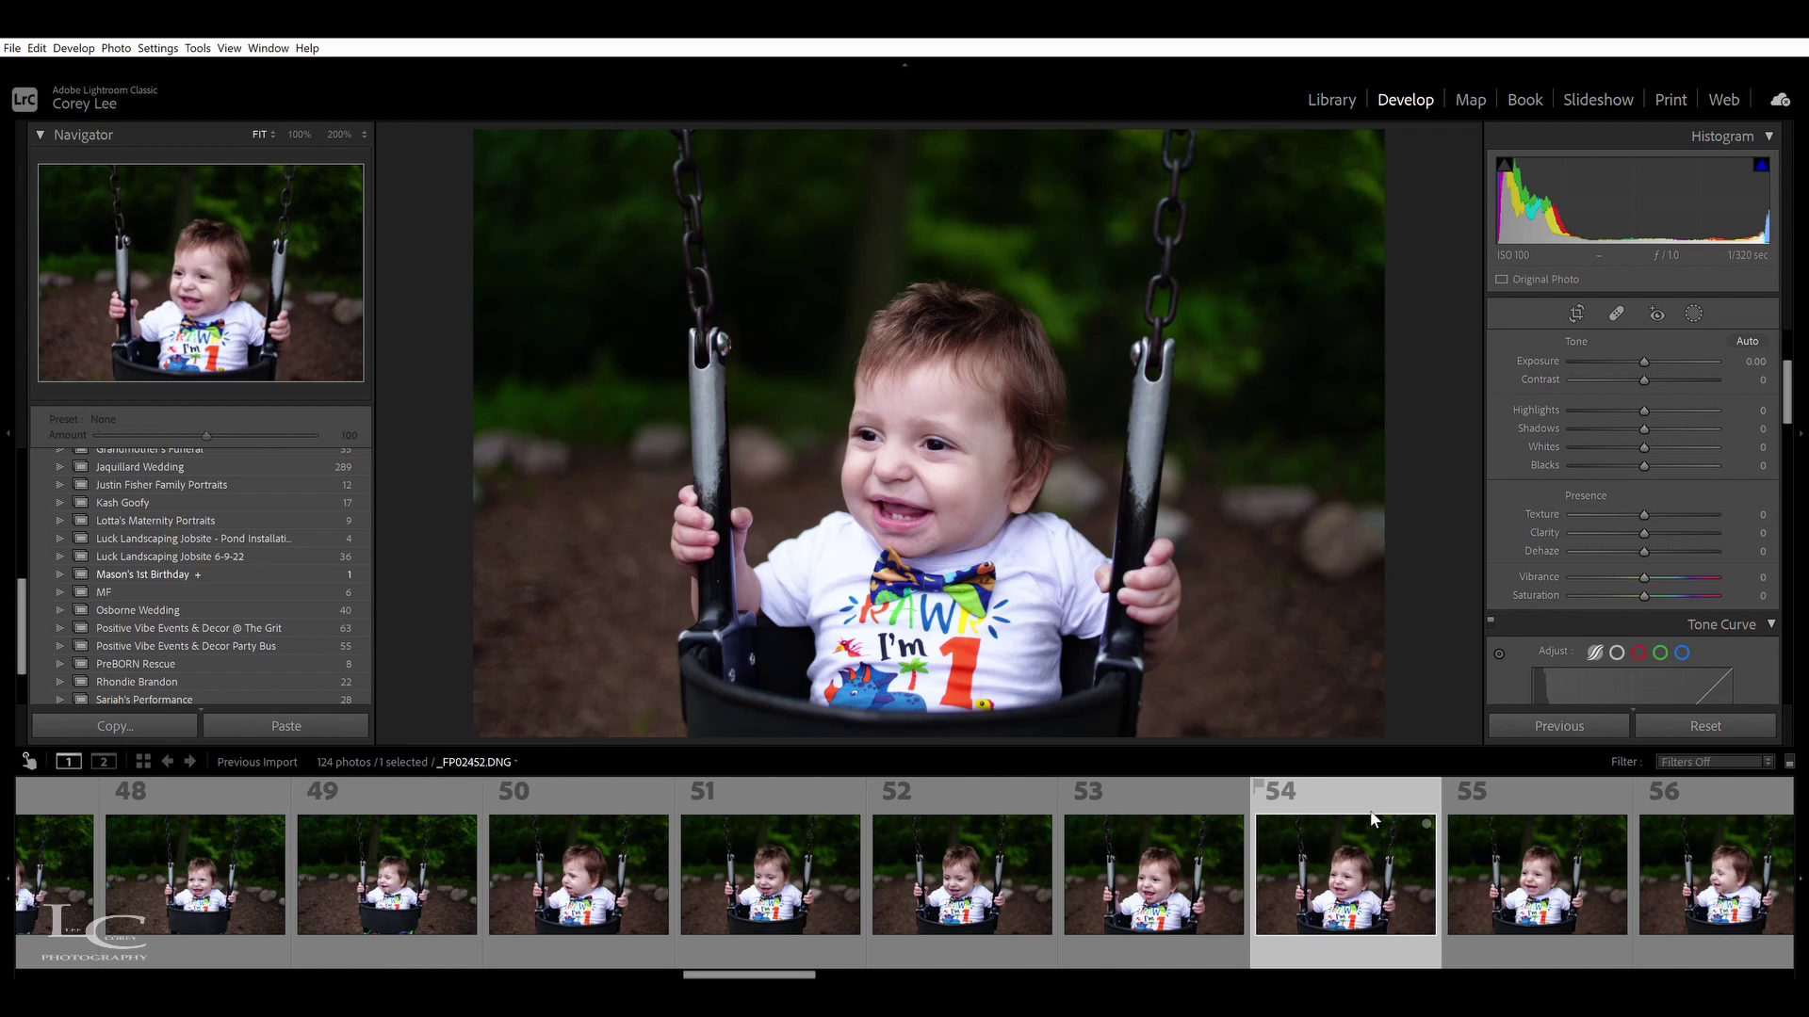
click(1134, 810)
click(1329, 893)
click(1142, 876)
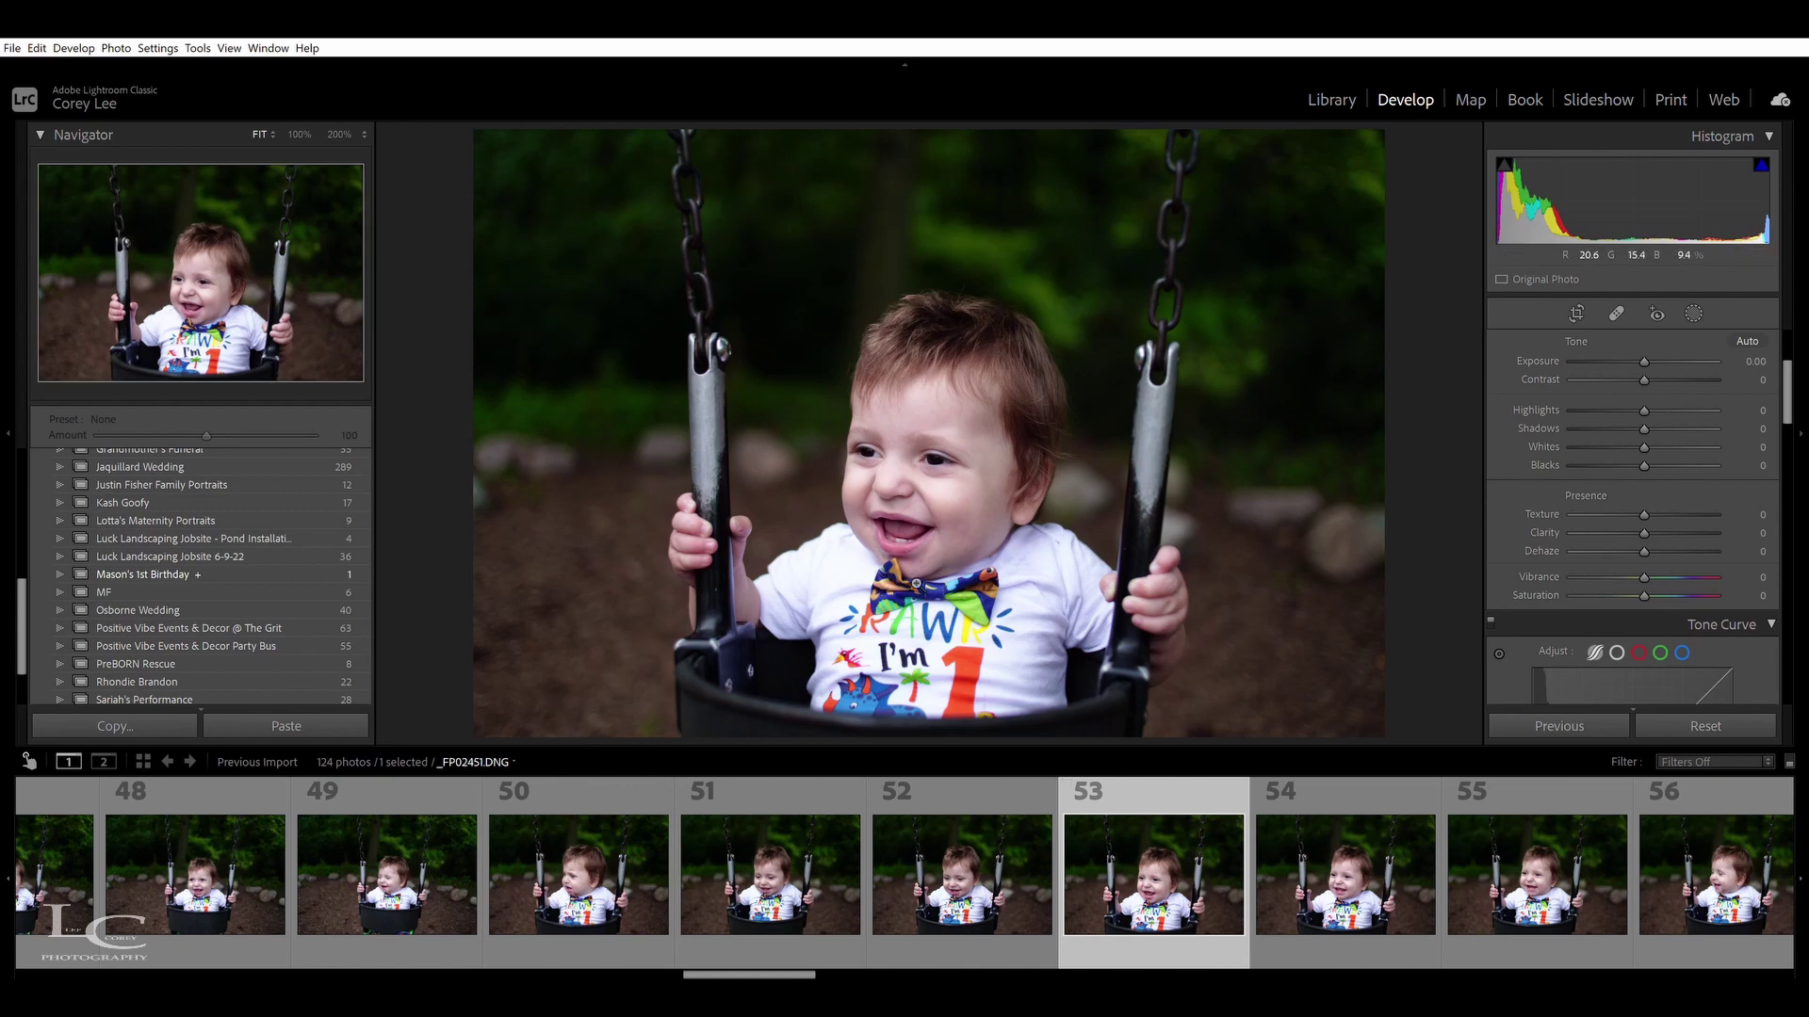
click(894, 548)
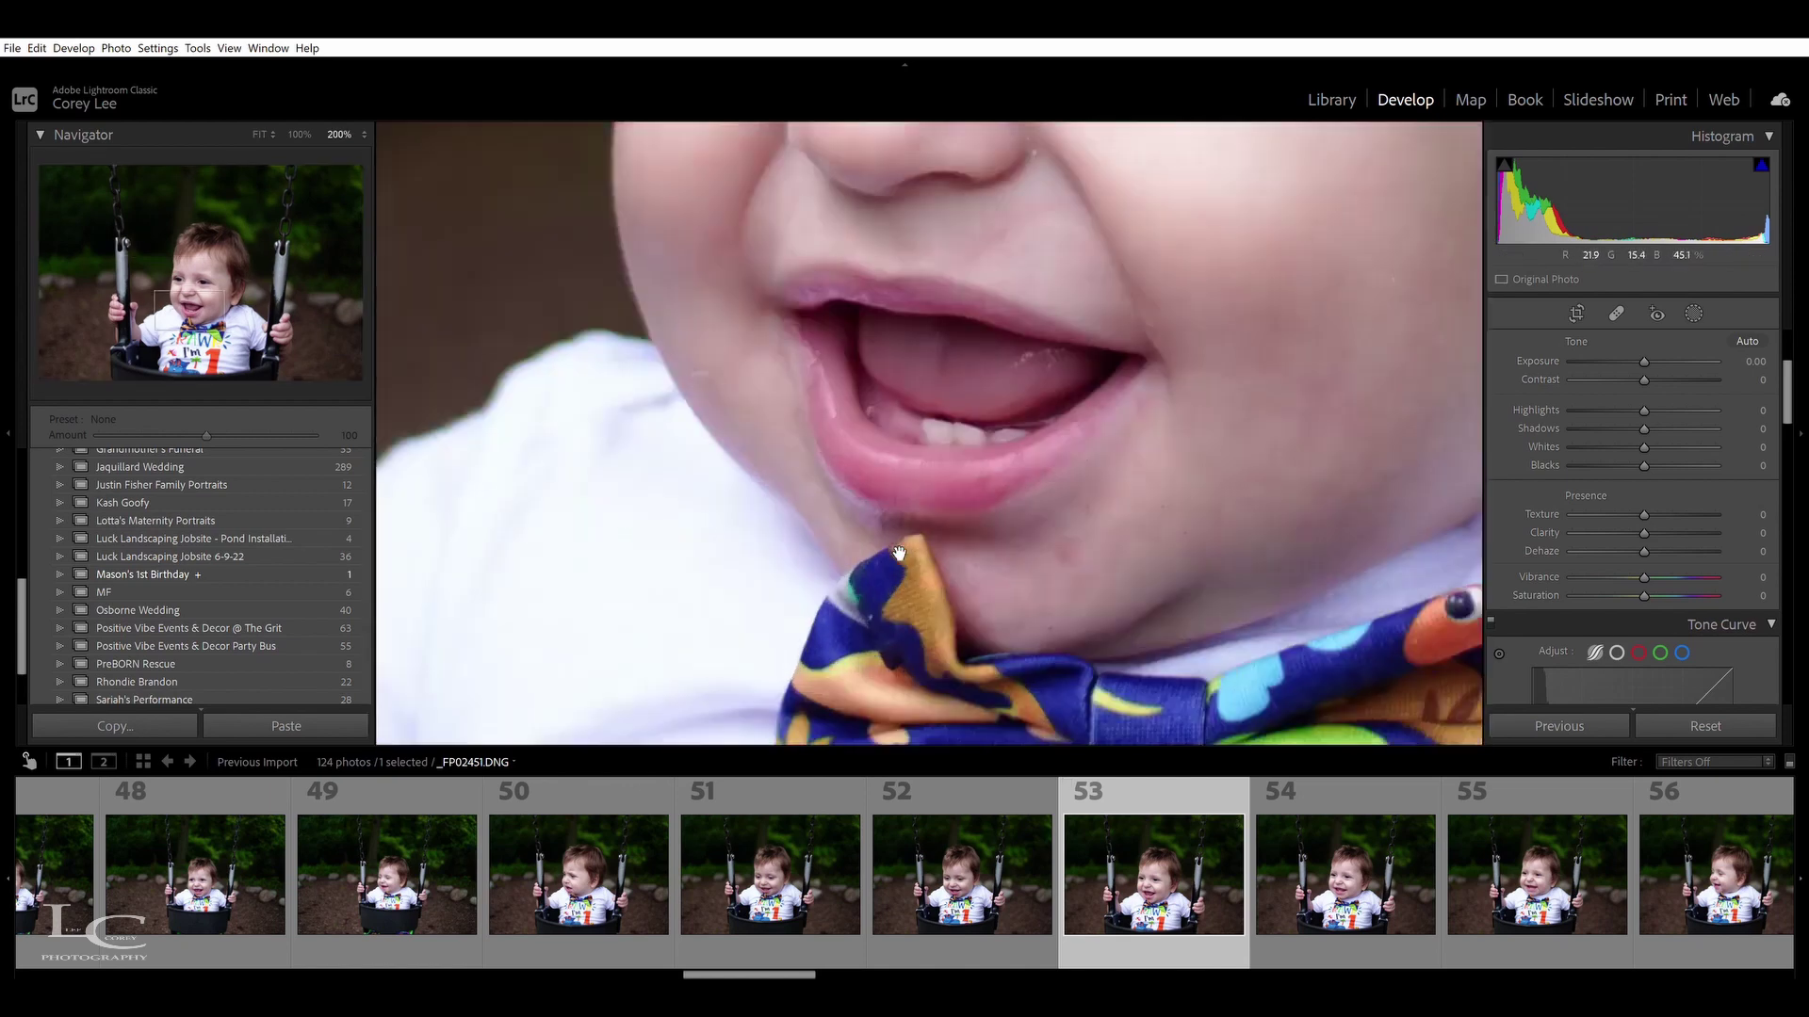
click(966, 604)
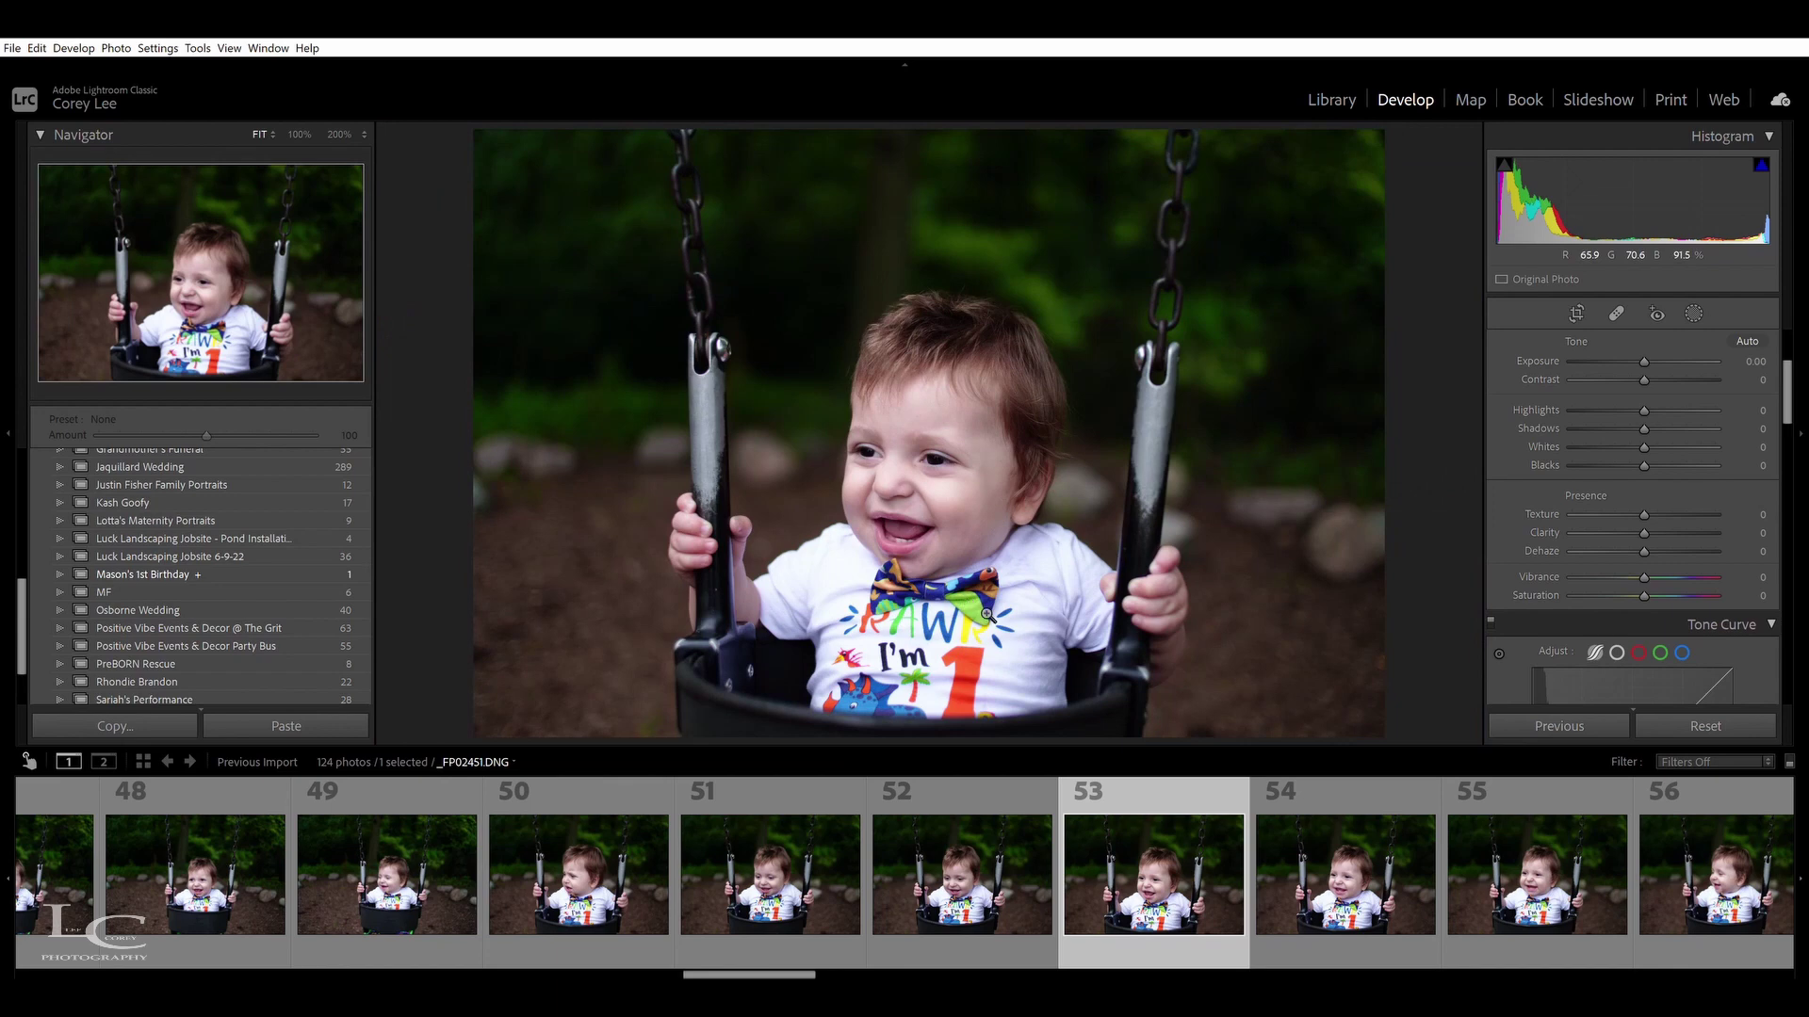
Check the toddler's eyes in photo 54 at 200%, add the photo to the target collection and return to the fitted view
click(1343, 876)
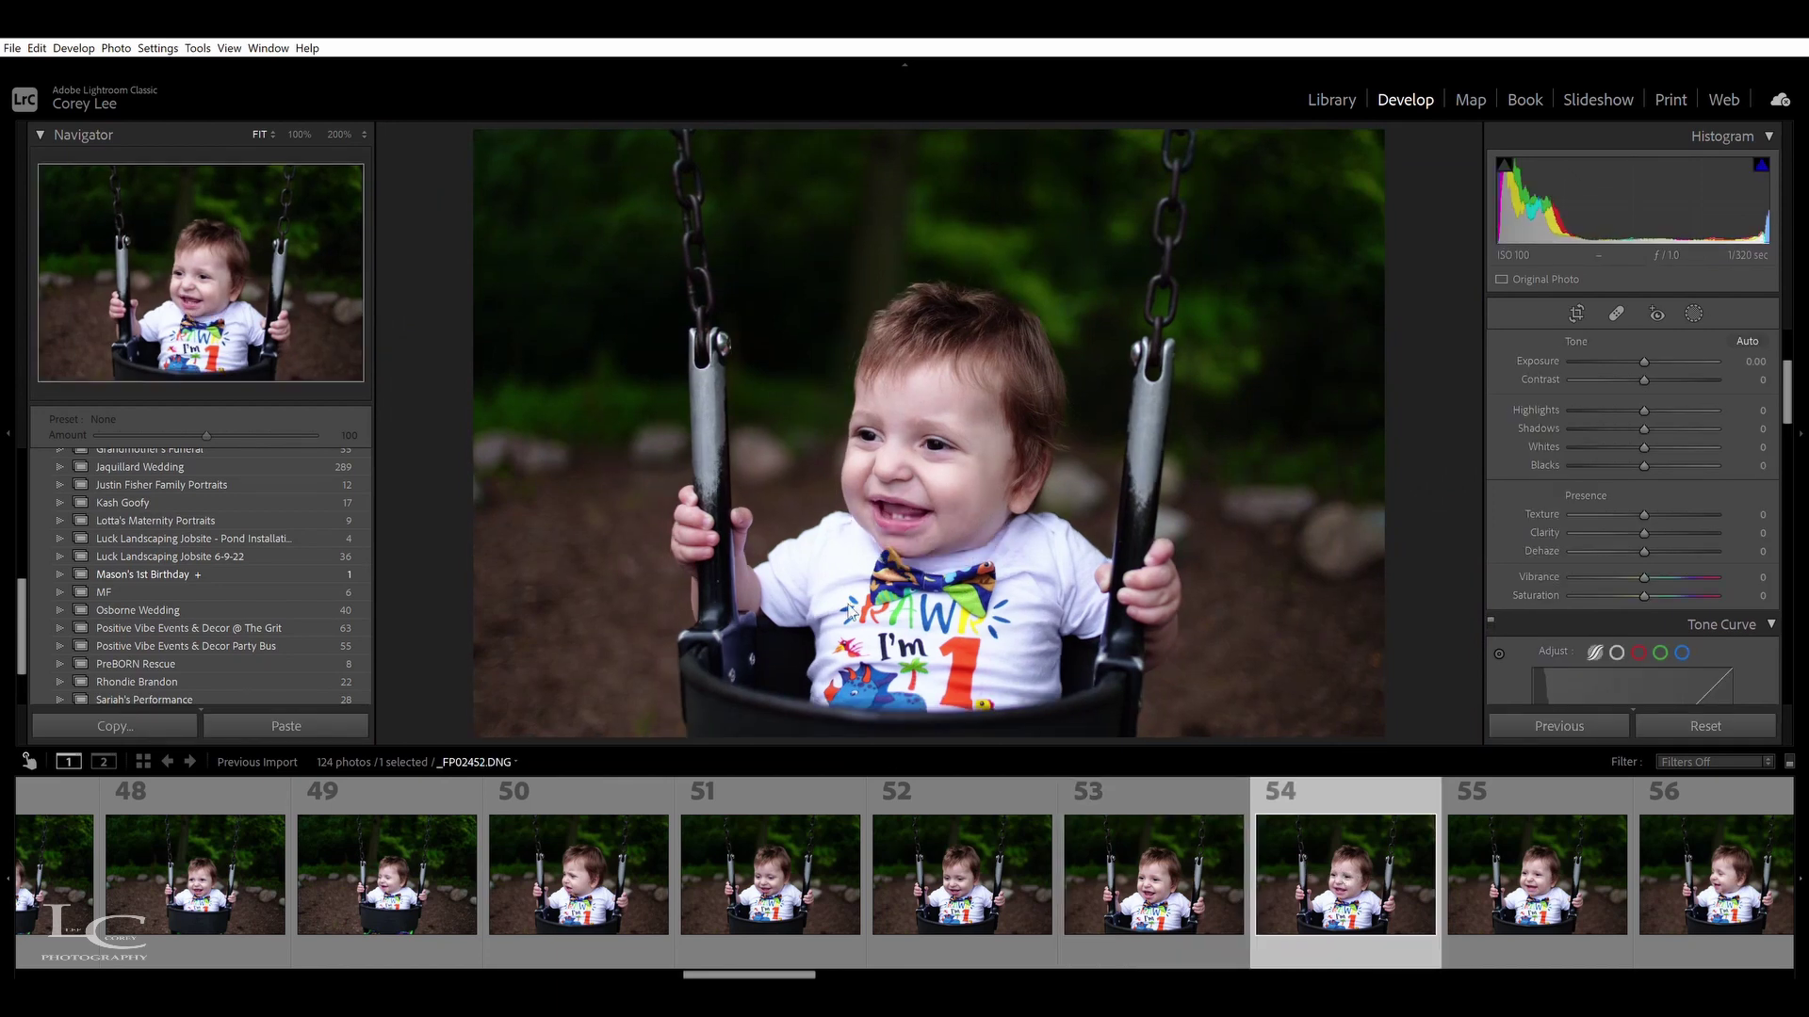
click(899, 512)
drag(1095, 325, 1123, 643)
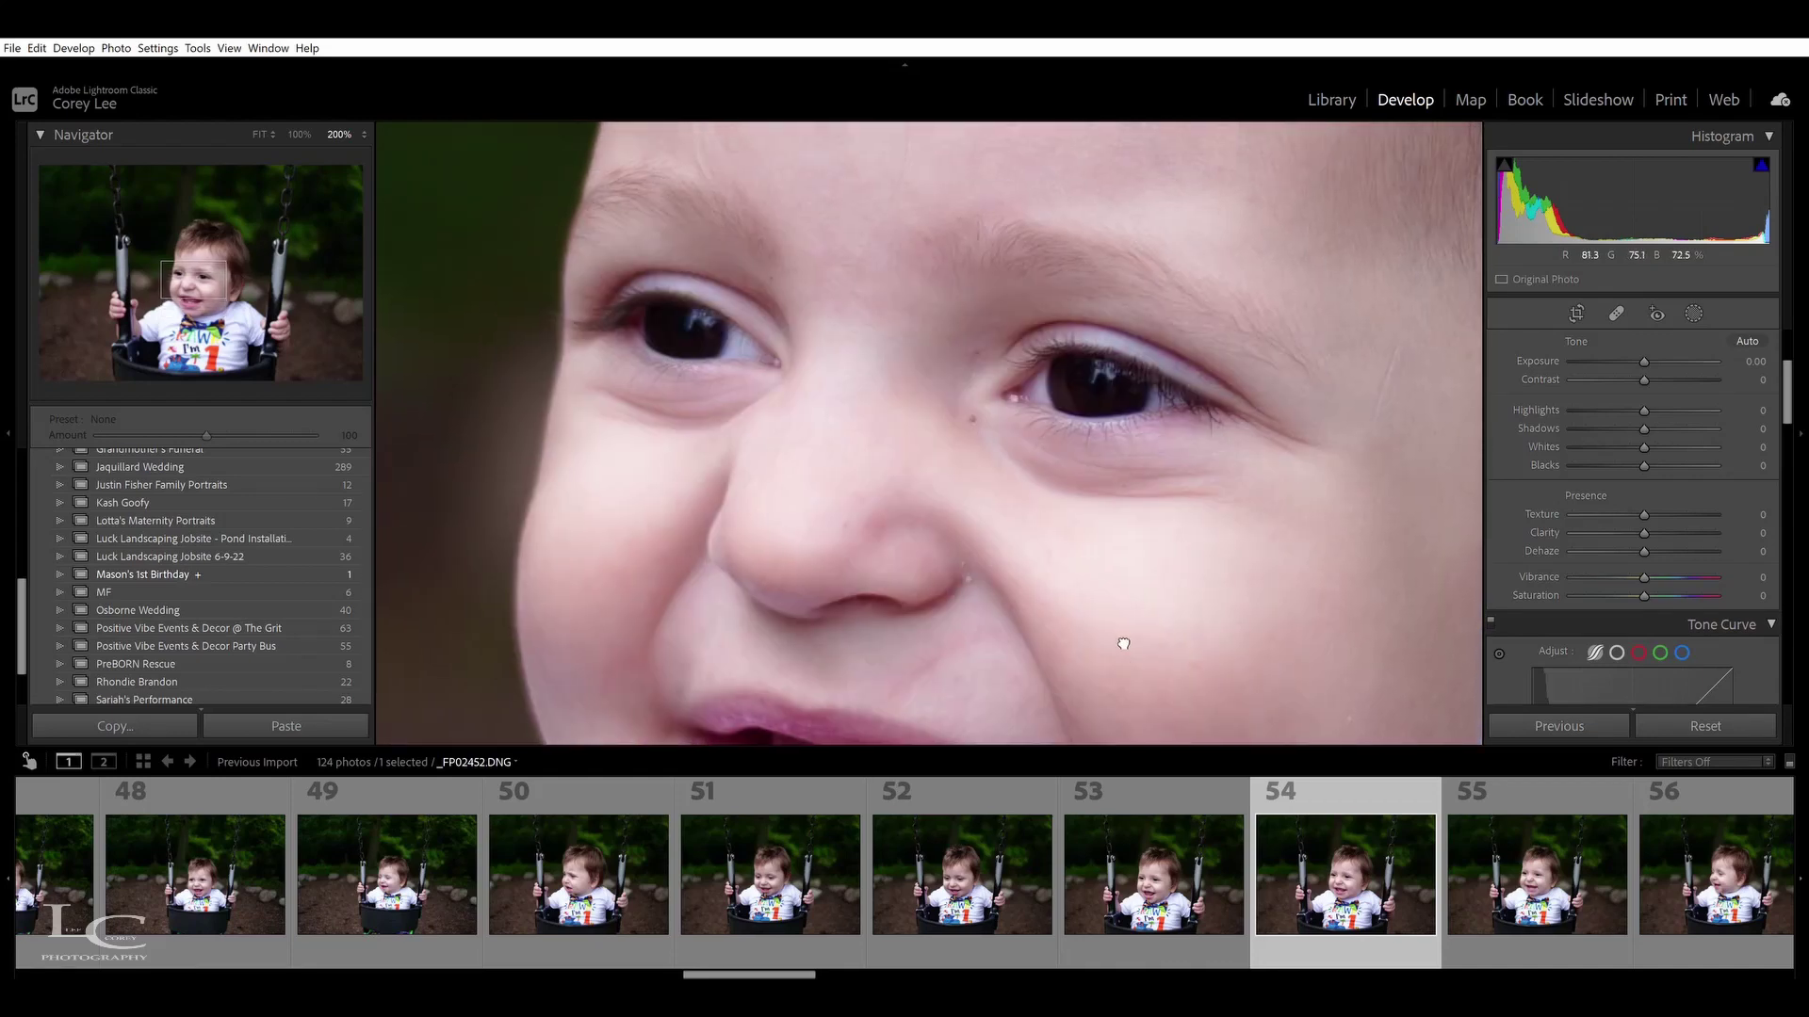
drag(1183, 537, 1115, 569)
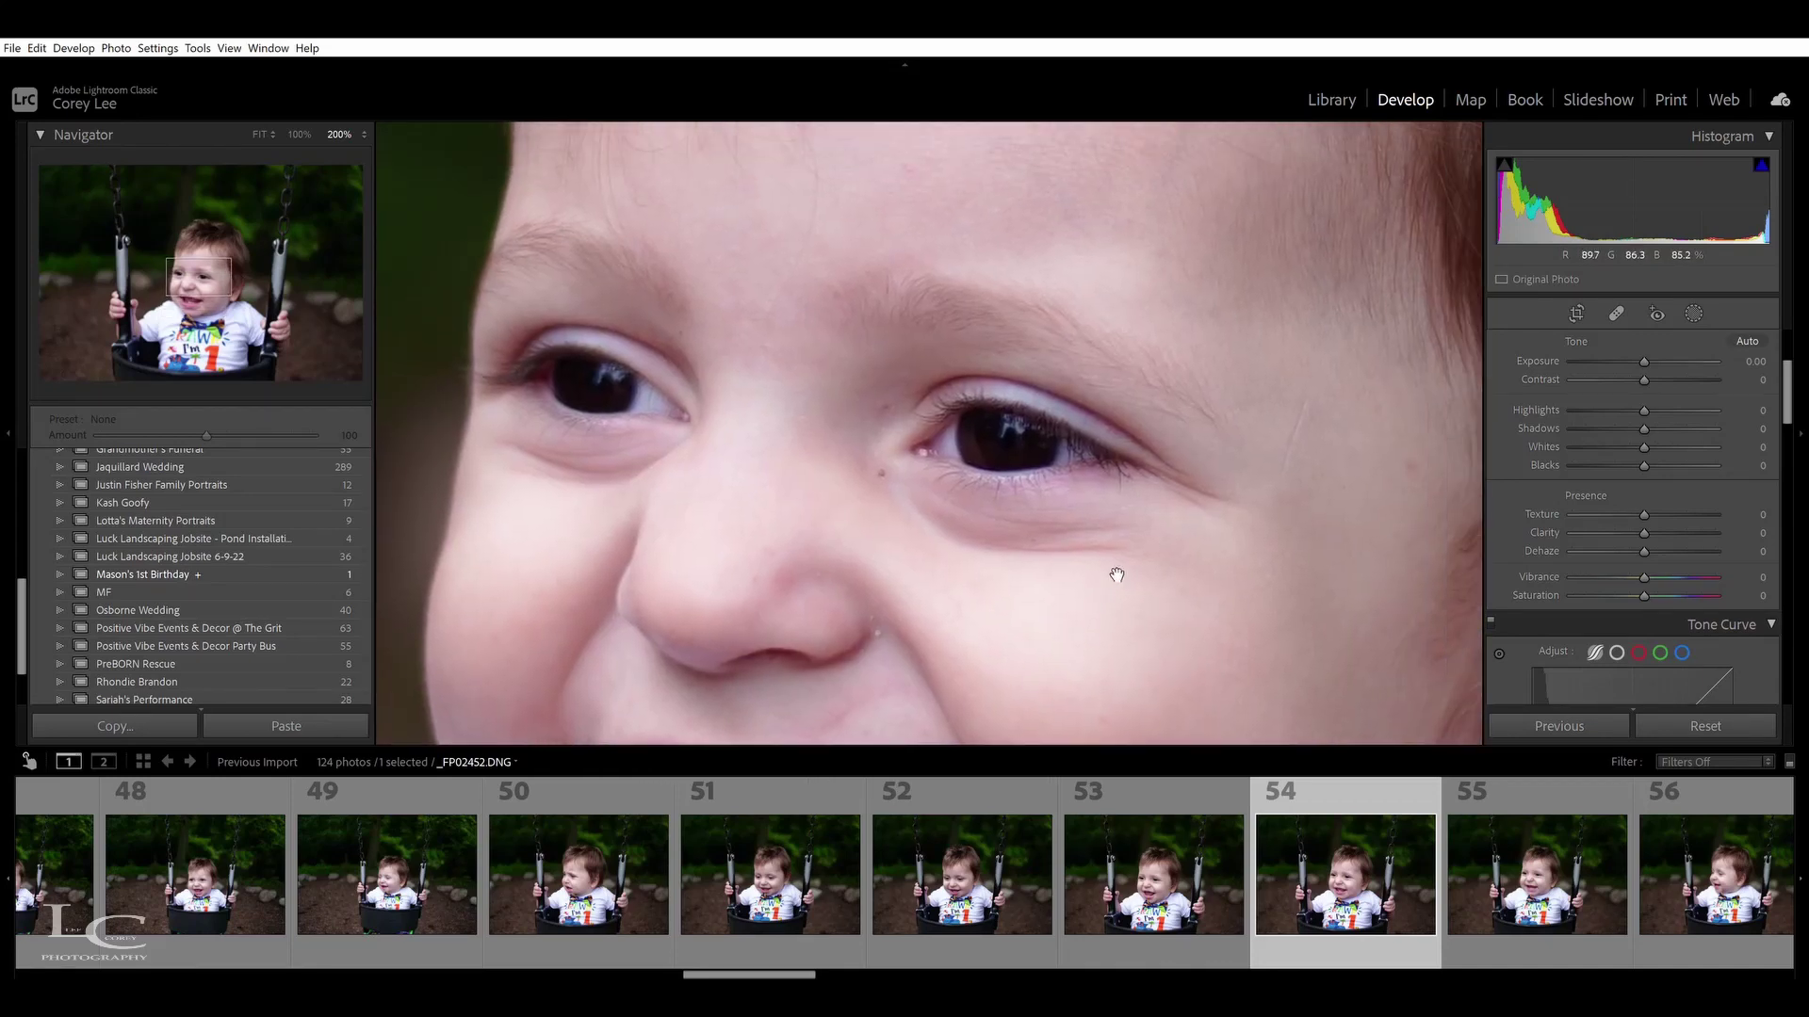
click(1427, 819)
click(936, 520)
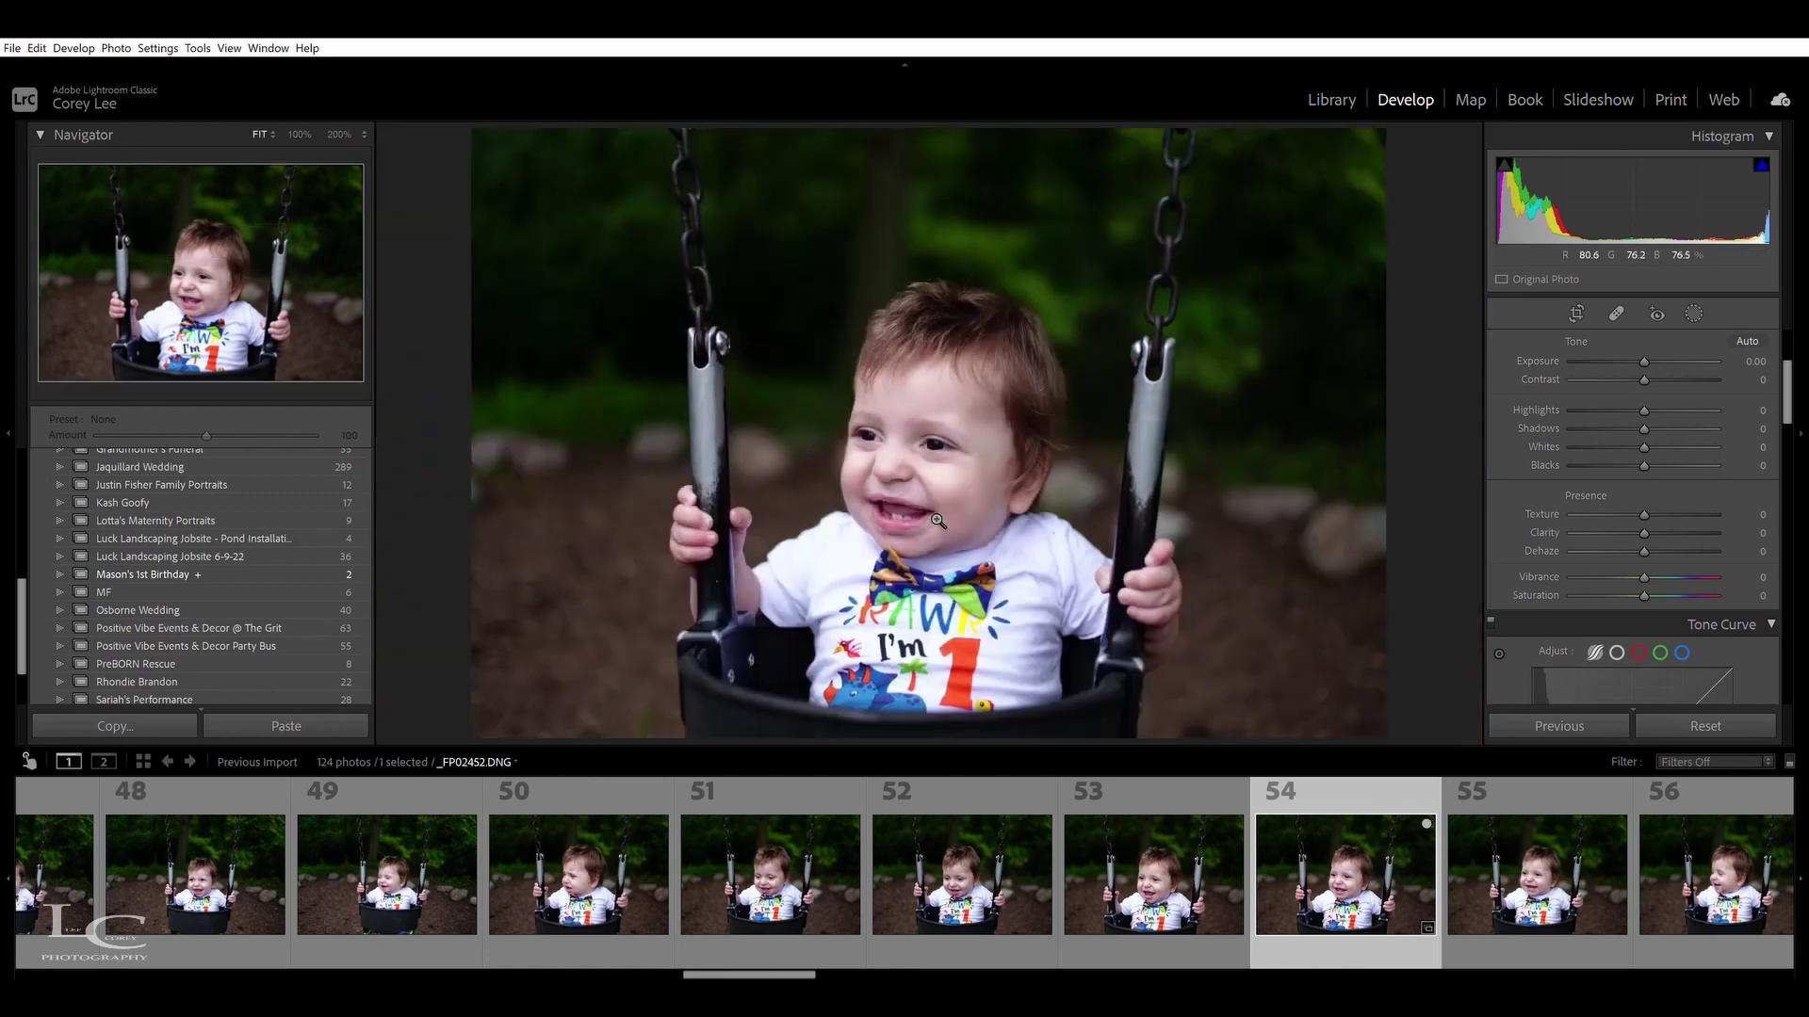
Apply automatic tone settings to photo 54 and set Shadows to +25
scroll(1743, 509, up, 3)
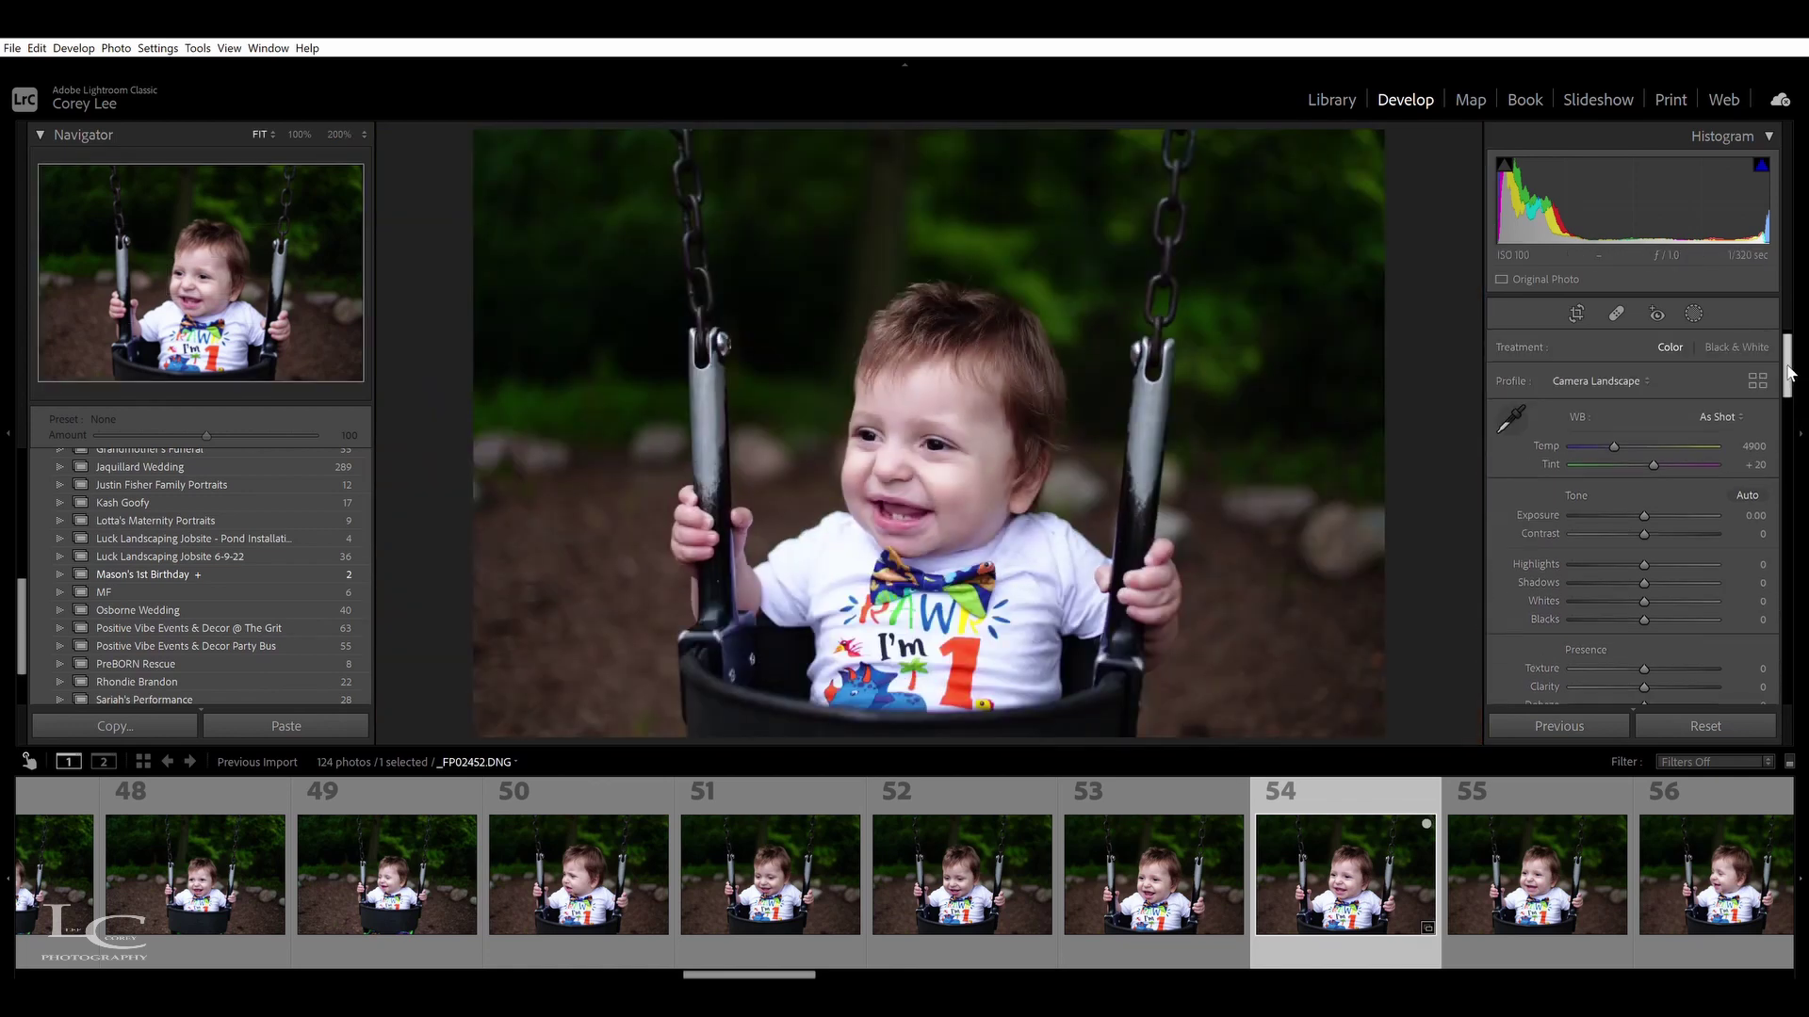
click(1739, 497)
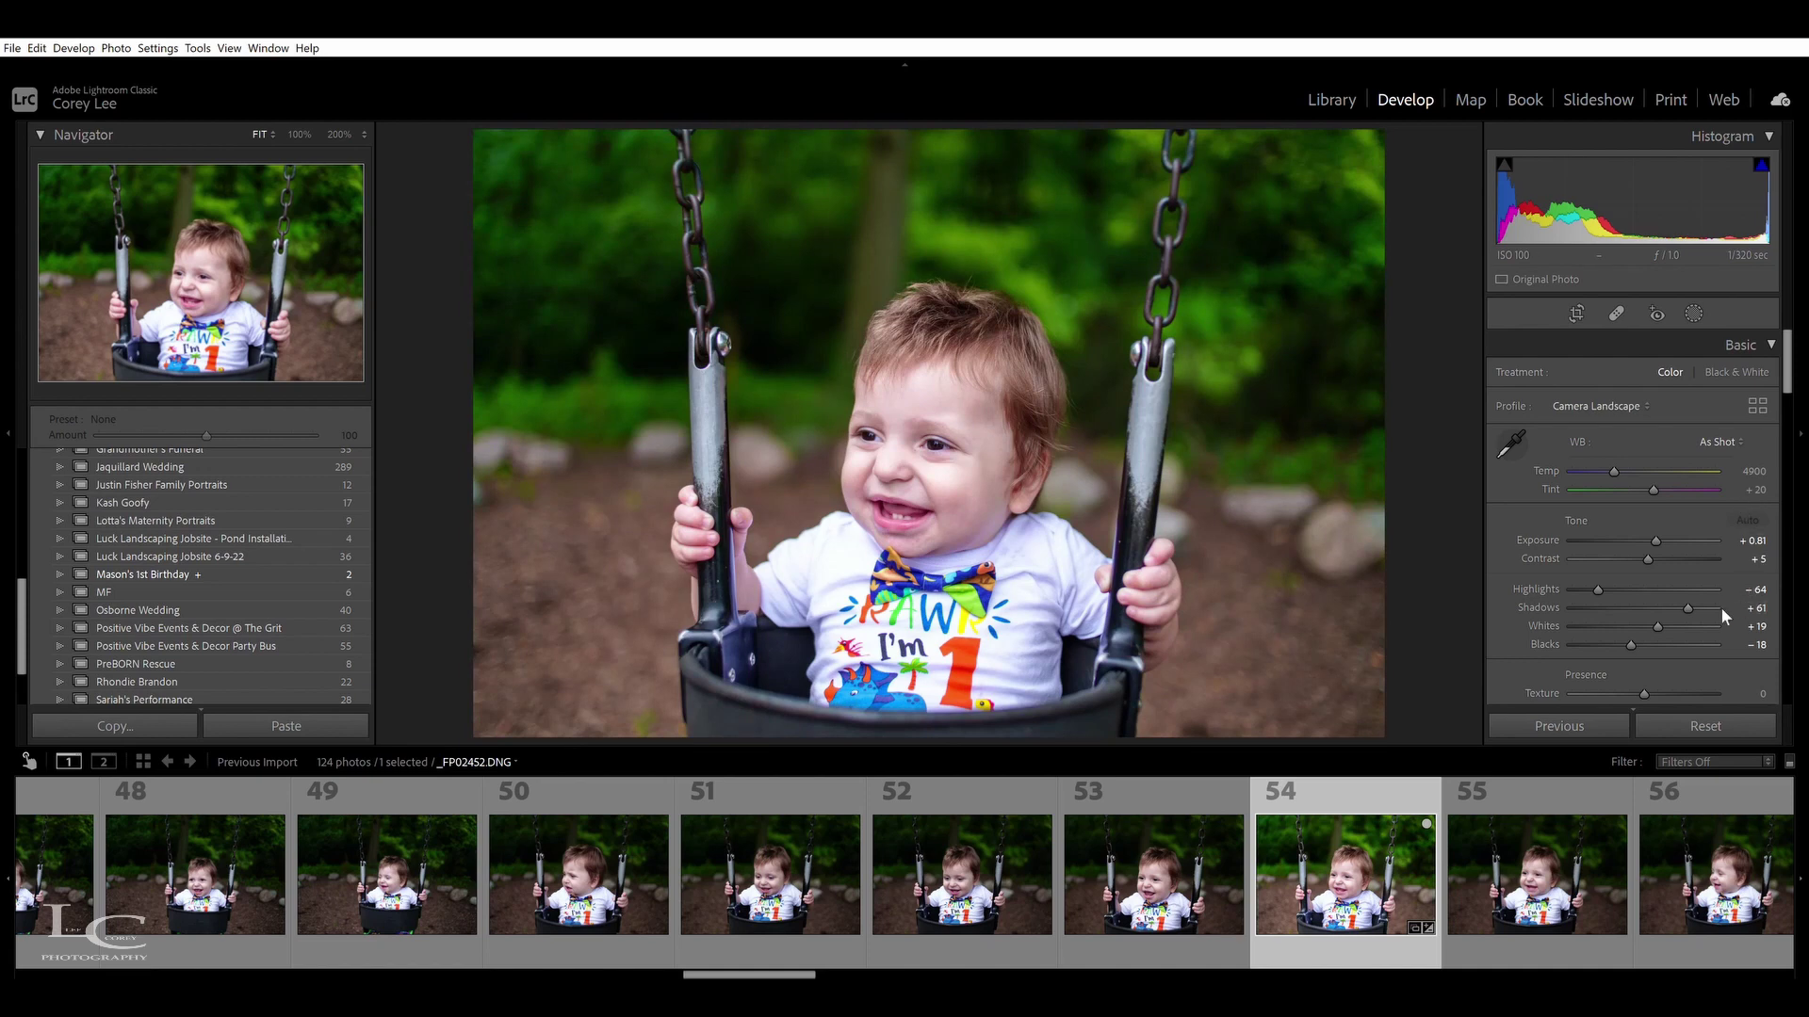
mouse_move(1688, 597)
mouse_down()
mouse_move(1647, 589)
mouse_move(1662, 584)
mouse_up()
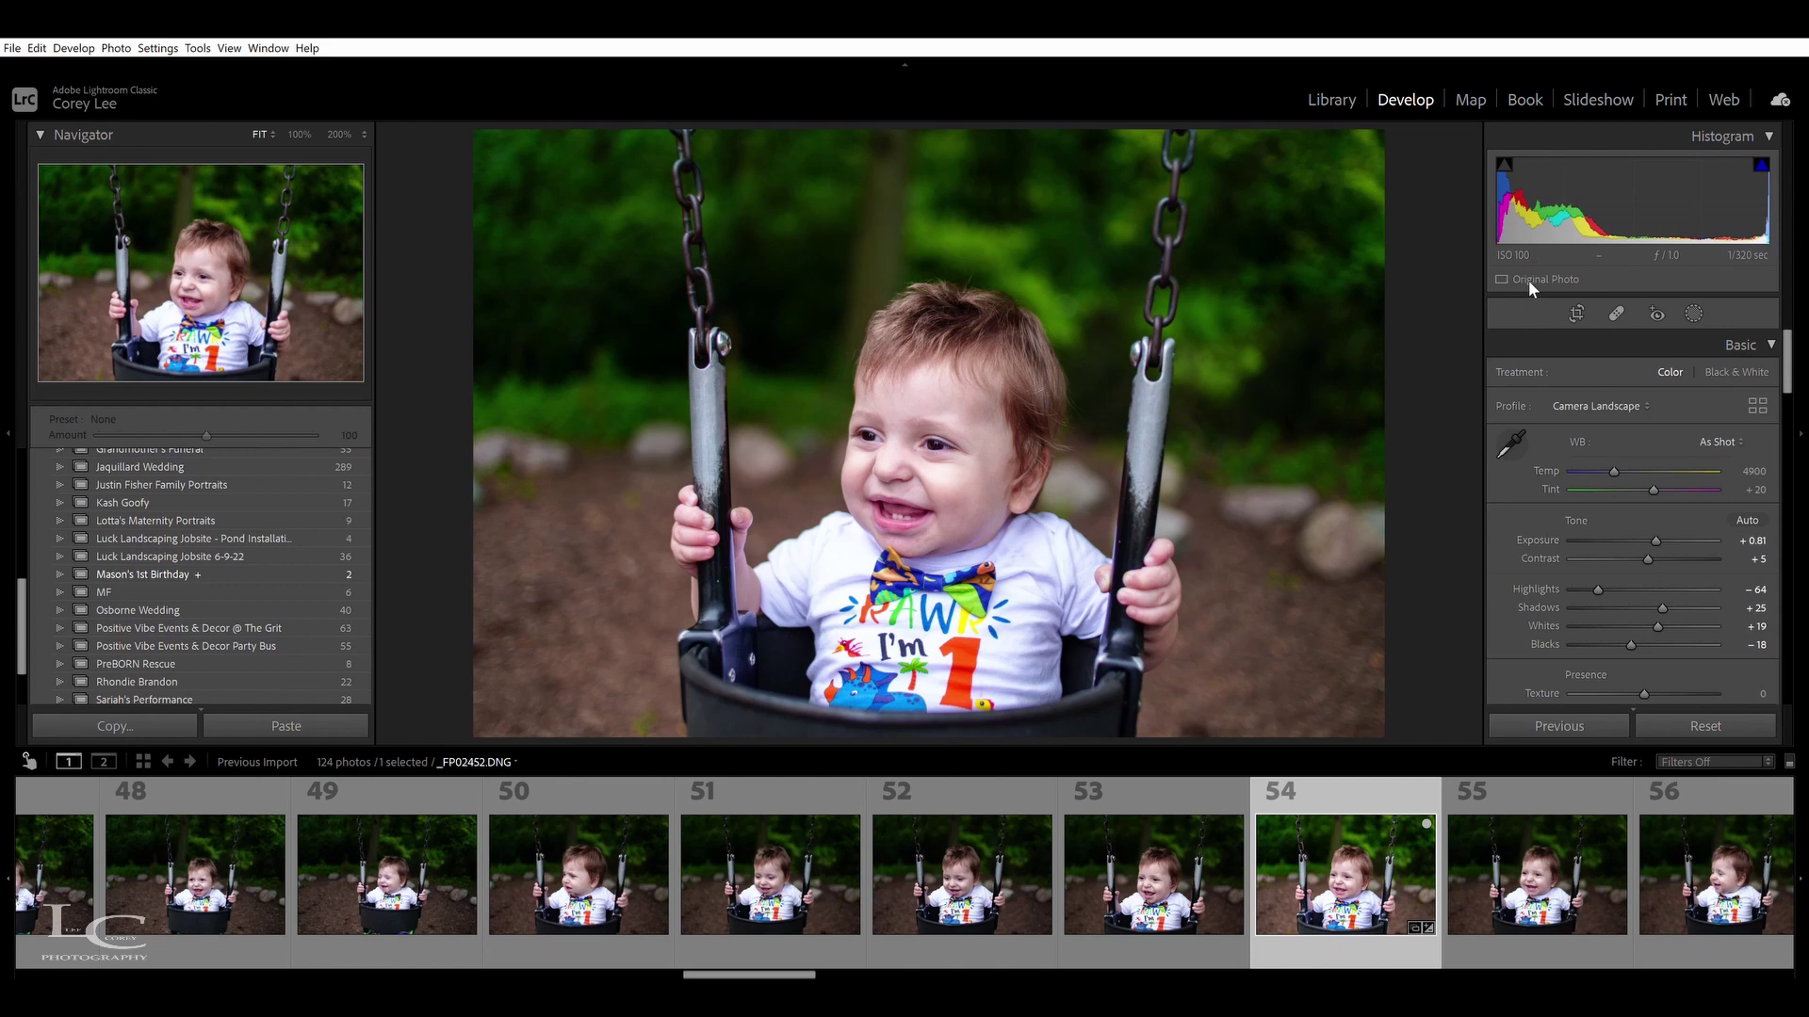
Crop photo 54 to a 4 x 3 aspect, tightening the frame around the toddler and centring him between the swing chains
click(1574, 311)
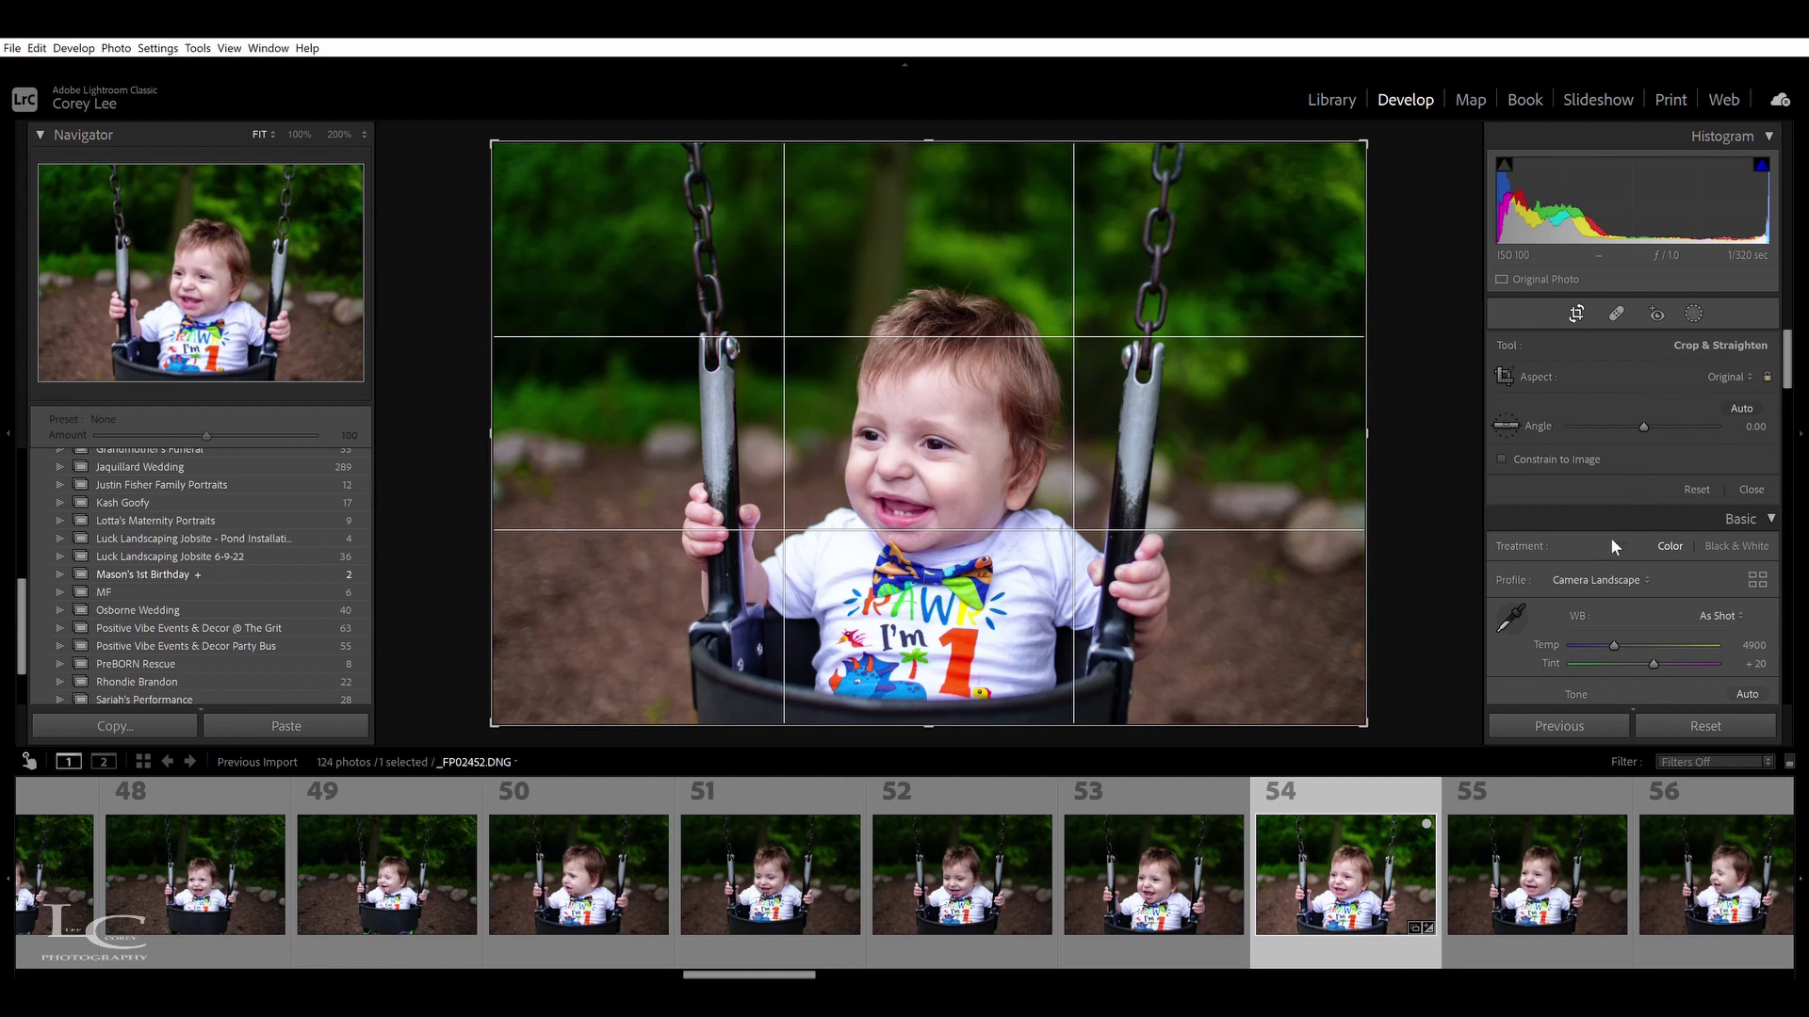
key(shift+a)
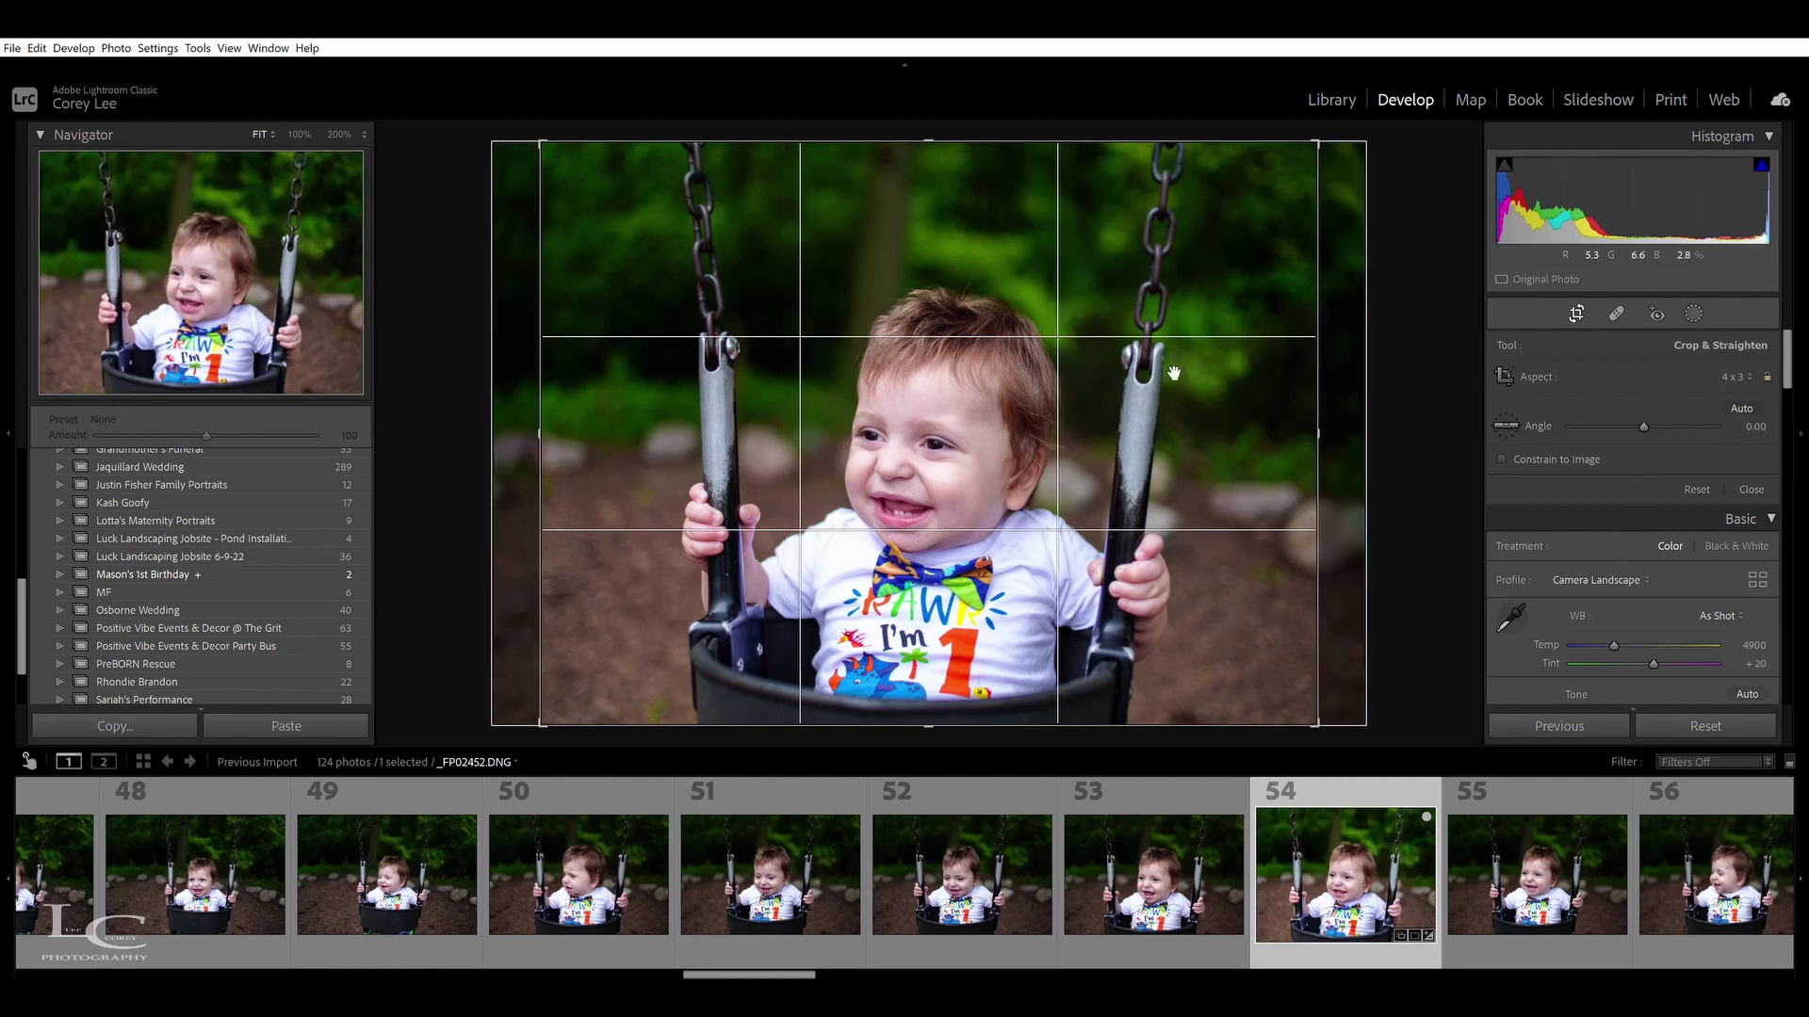
drag(1071, 355, 1052, 365)
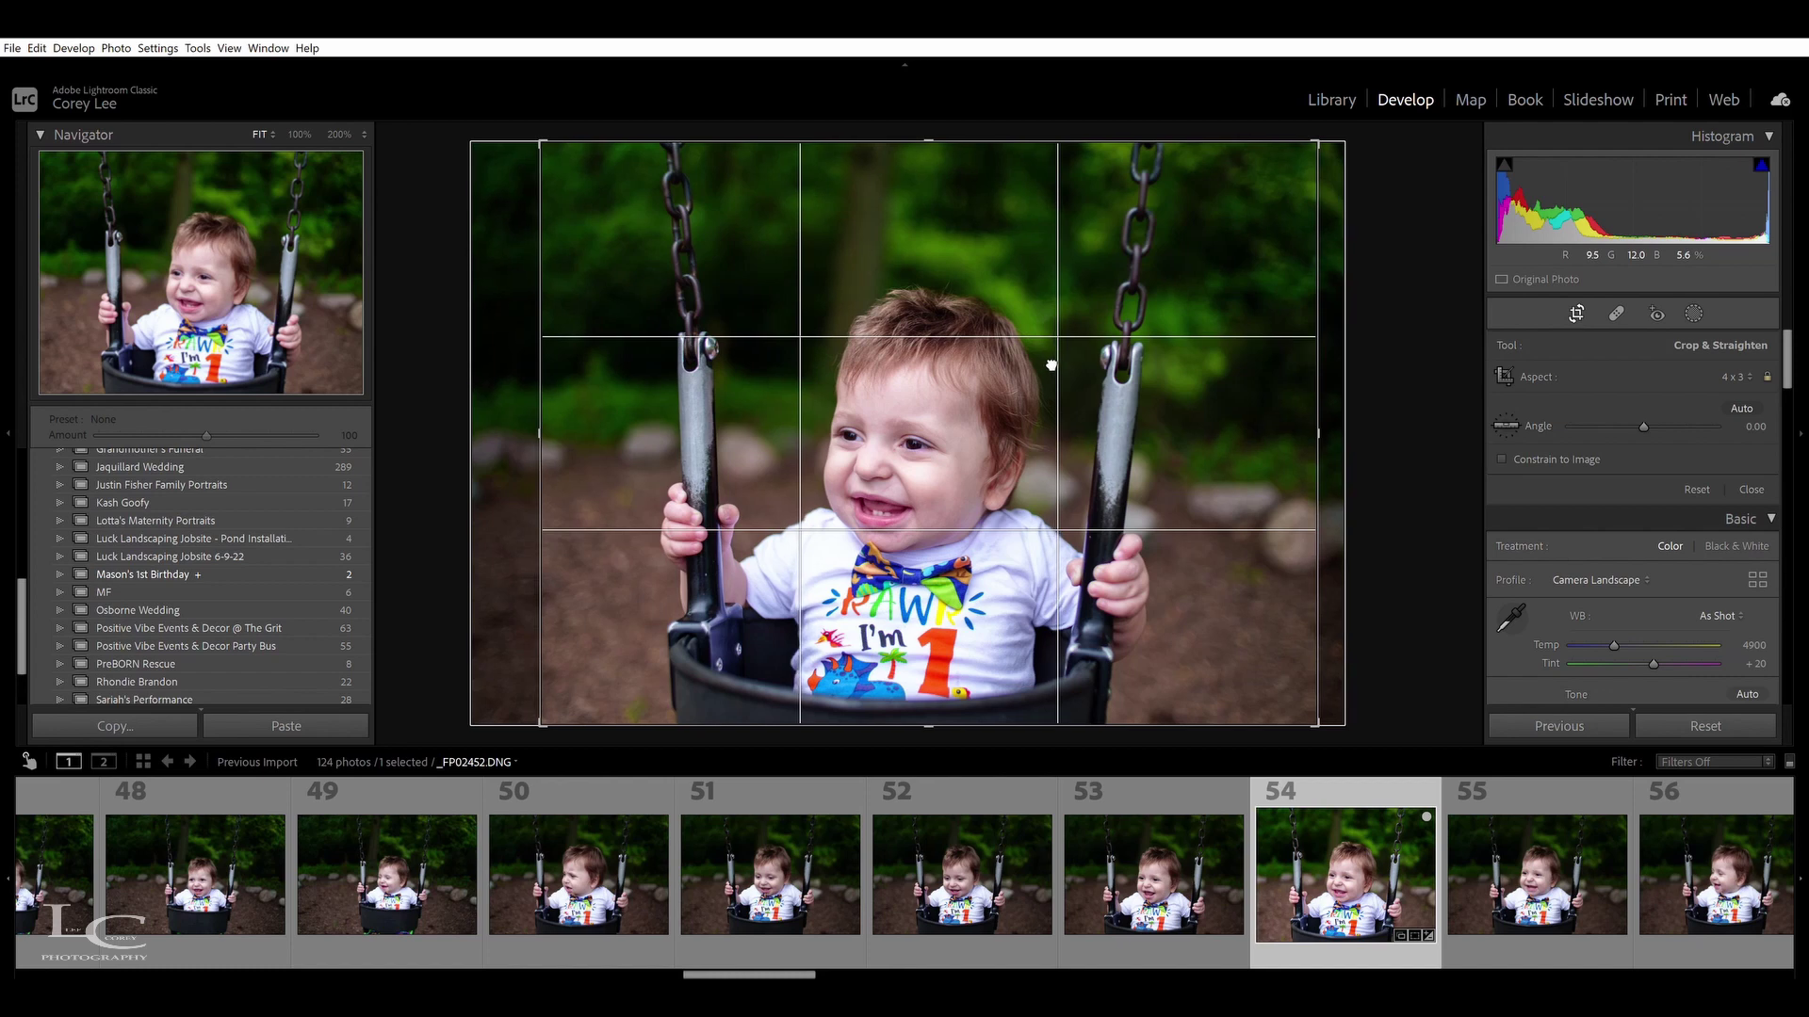
drag(1051, 365, 1051, 364)
drag(936, 130, 945, 173)
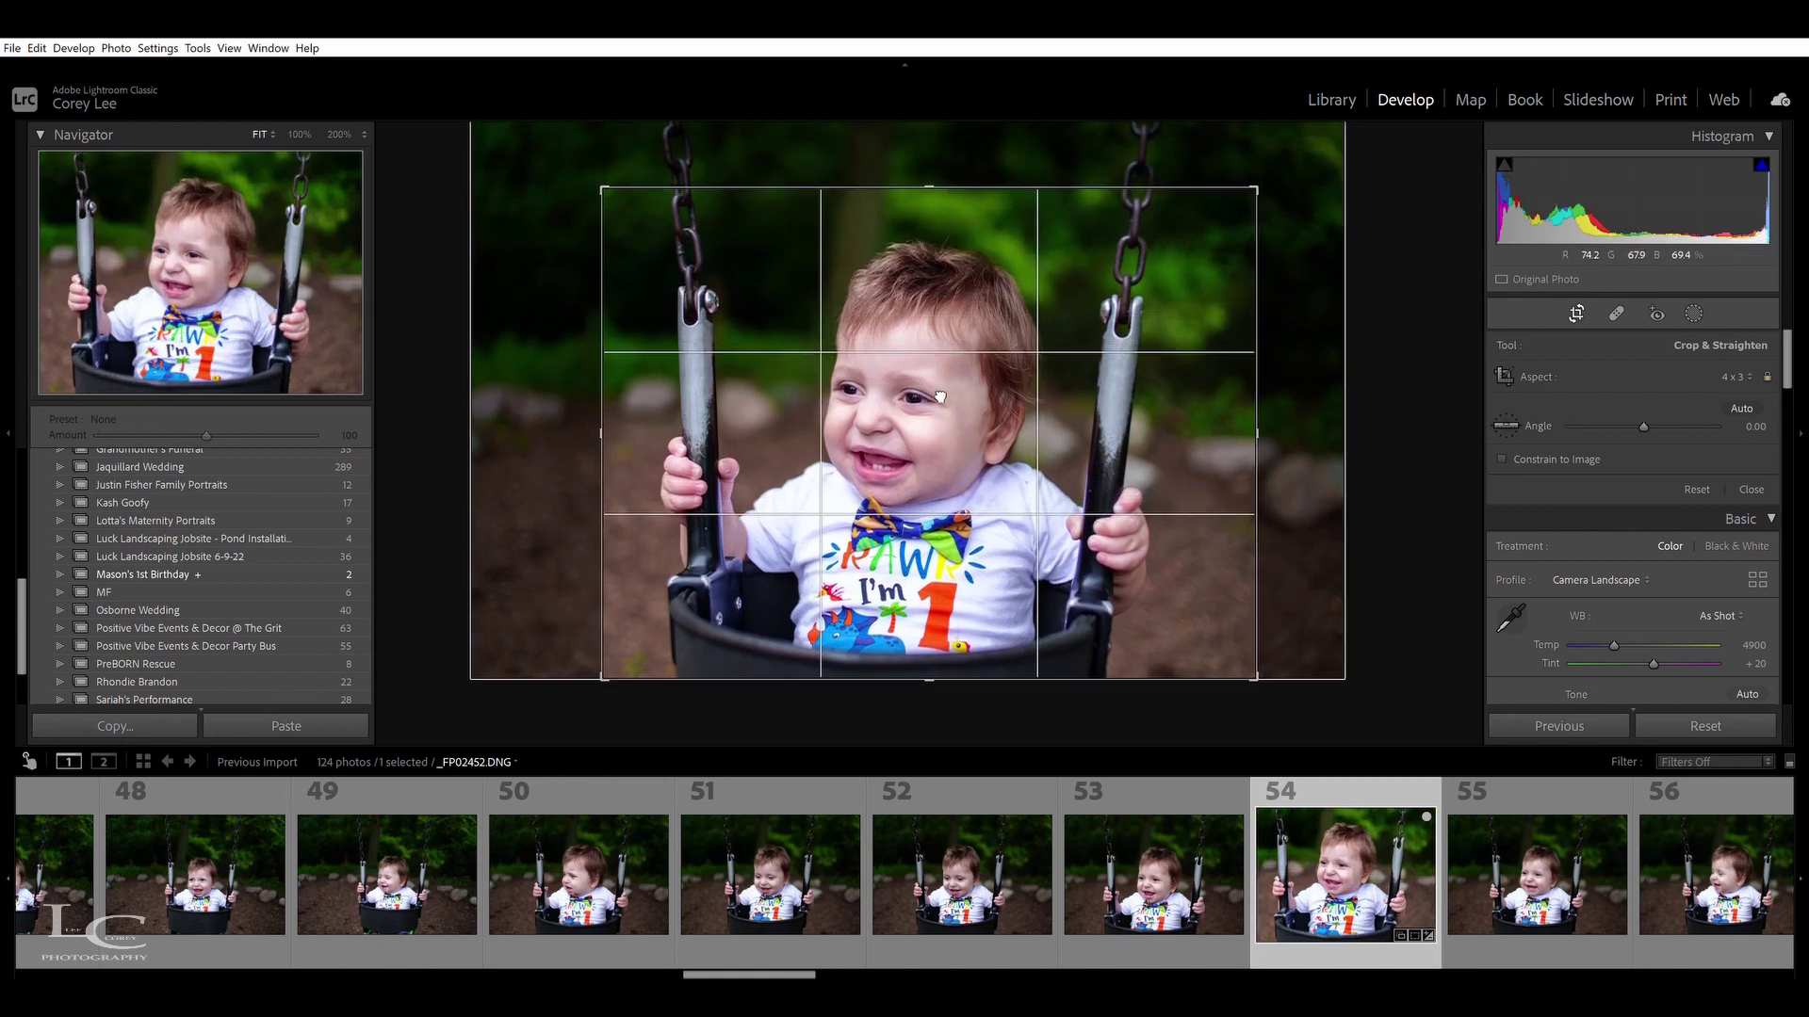
drag(940, 396, 956, 392)
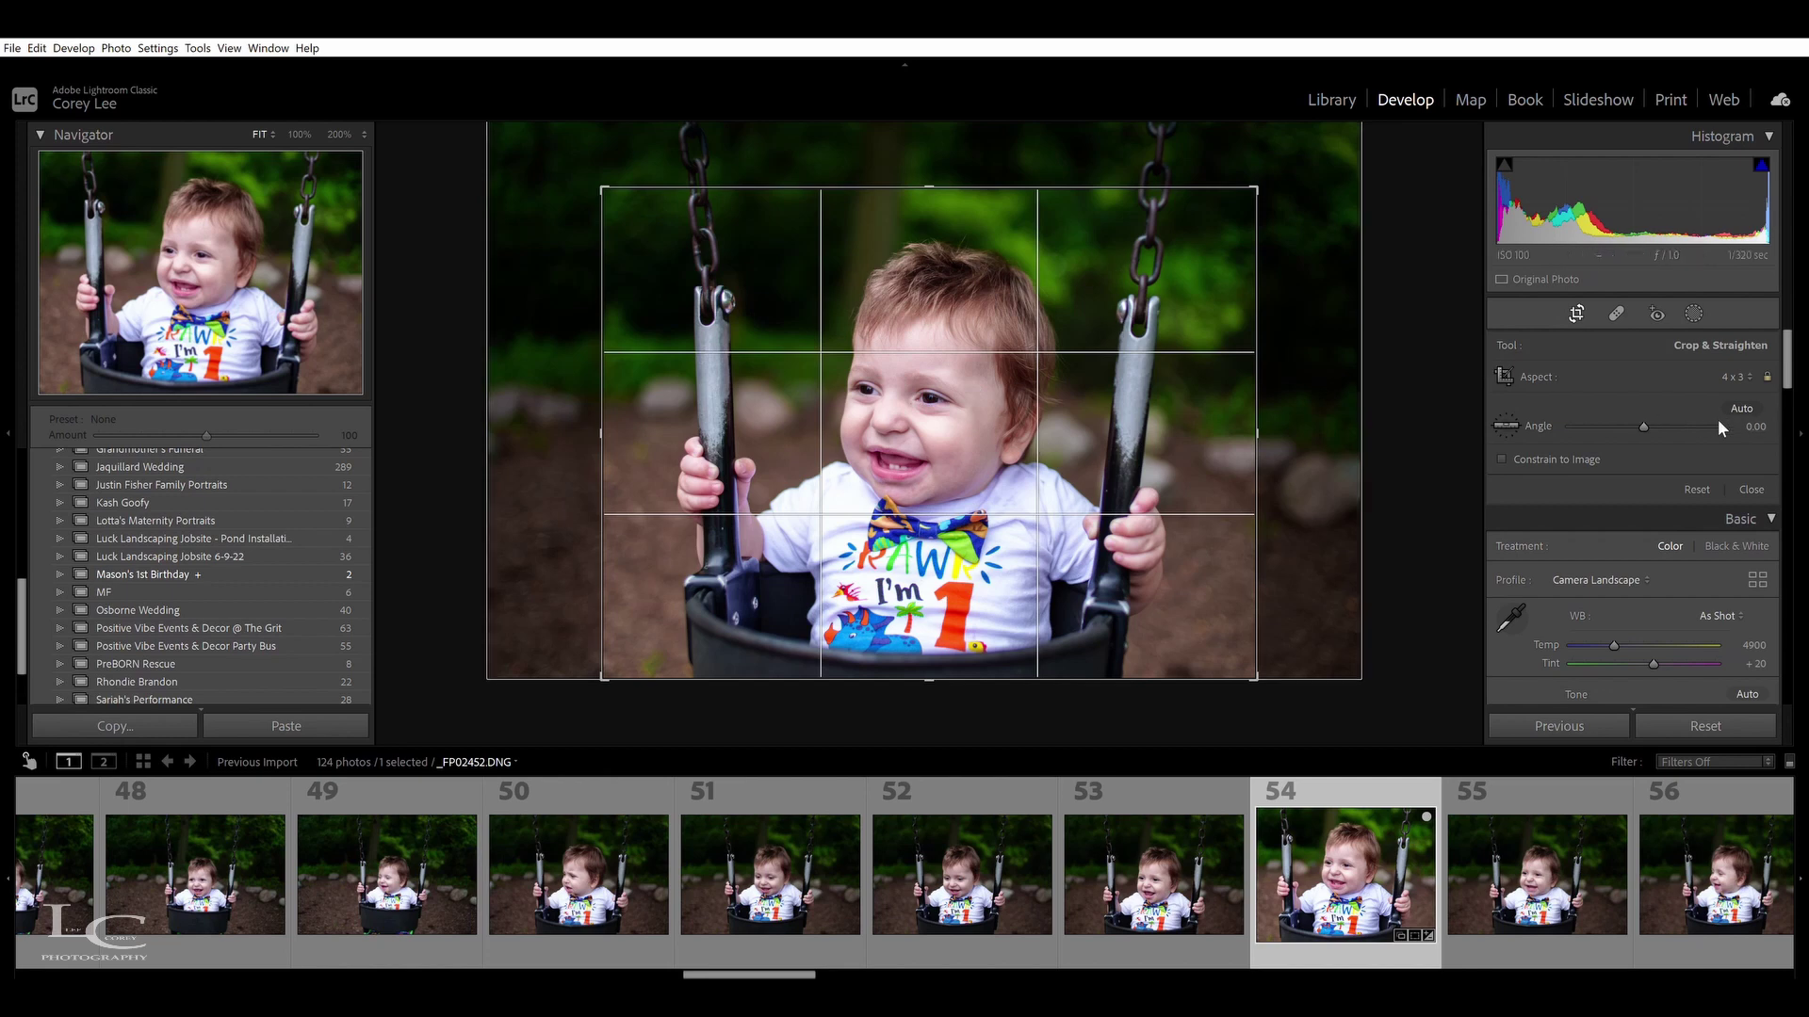
Rotate the crop to an angle of -2.50, reposition the toddler in the frame and apply the crop
drag(1758, 414, 1711, 415)
mouse_move(1081, 432)
mouse_down()
mouse_move(1098, 436)
mouse_move(1089, 420)
mouse_up()
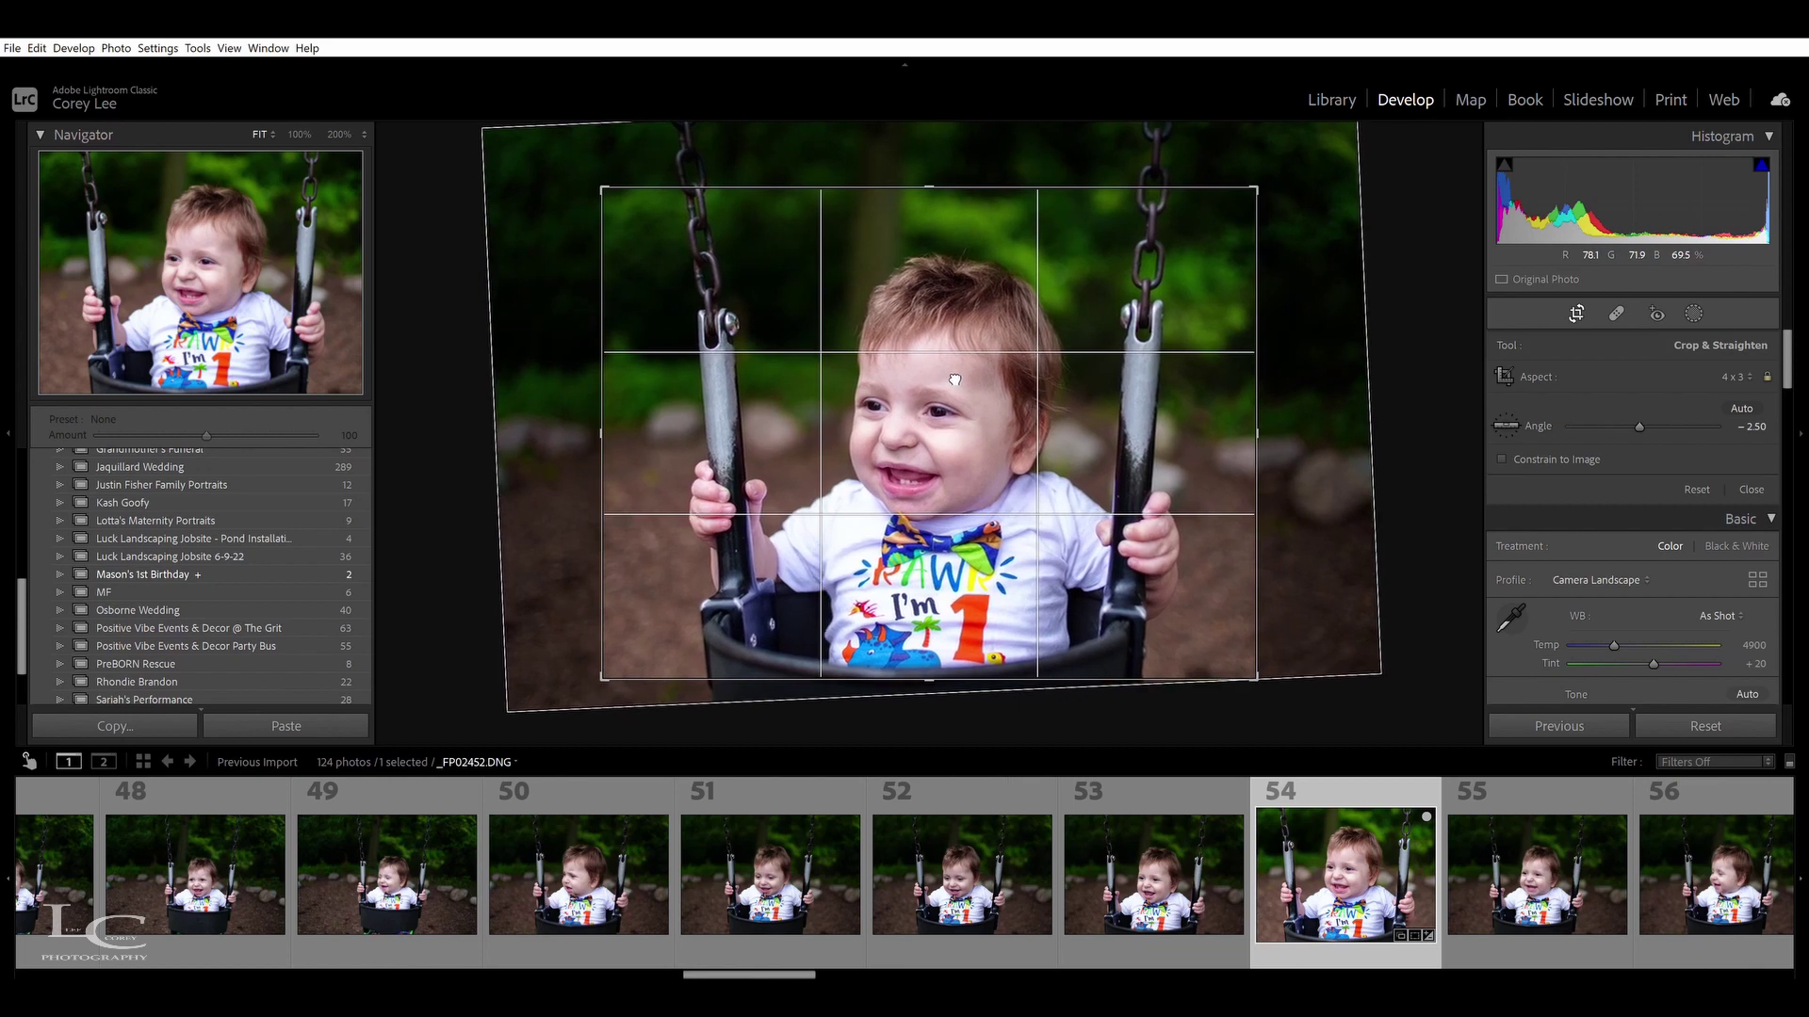
key(Return)
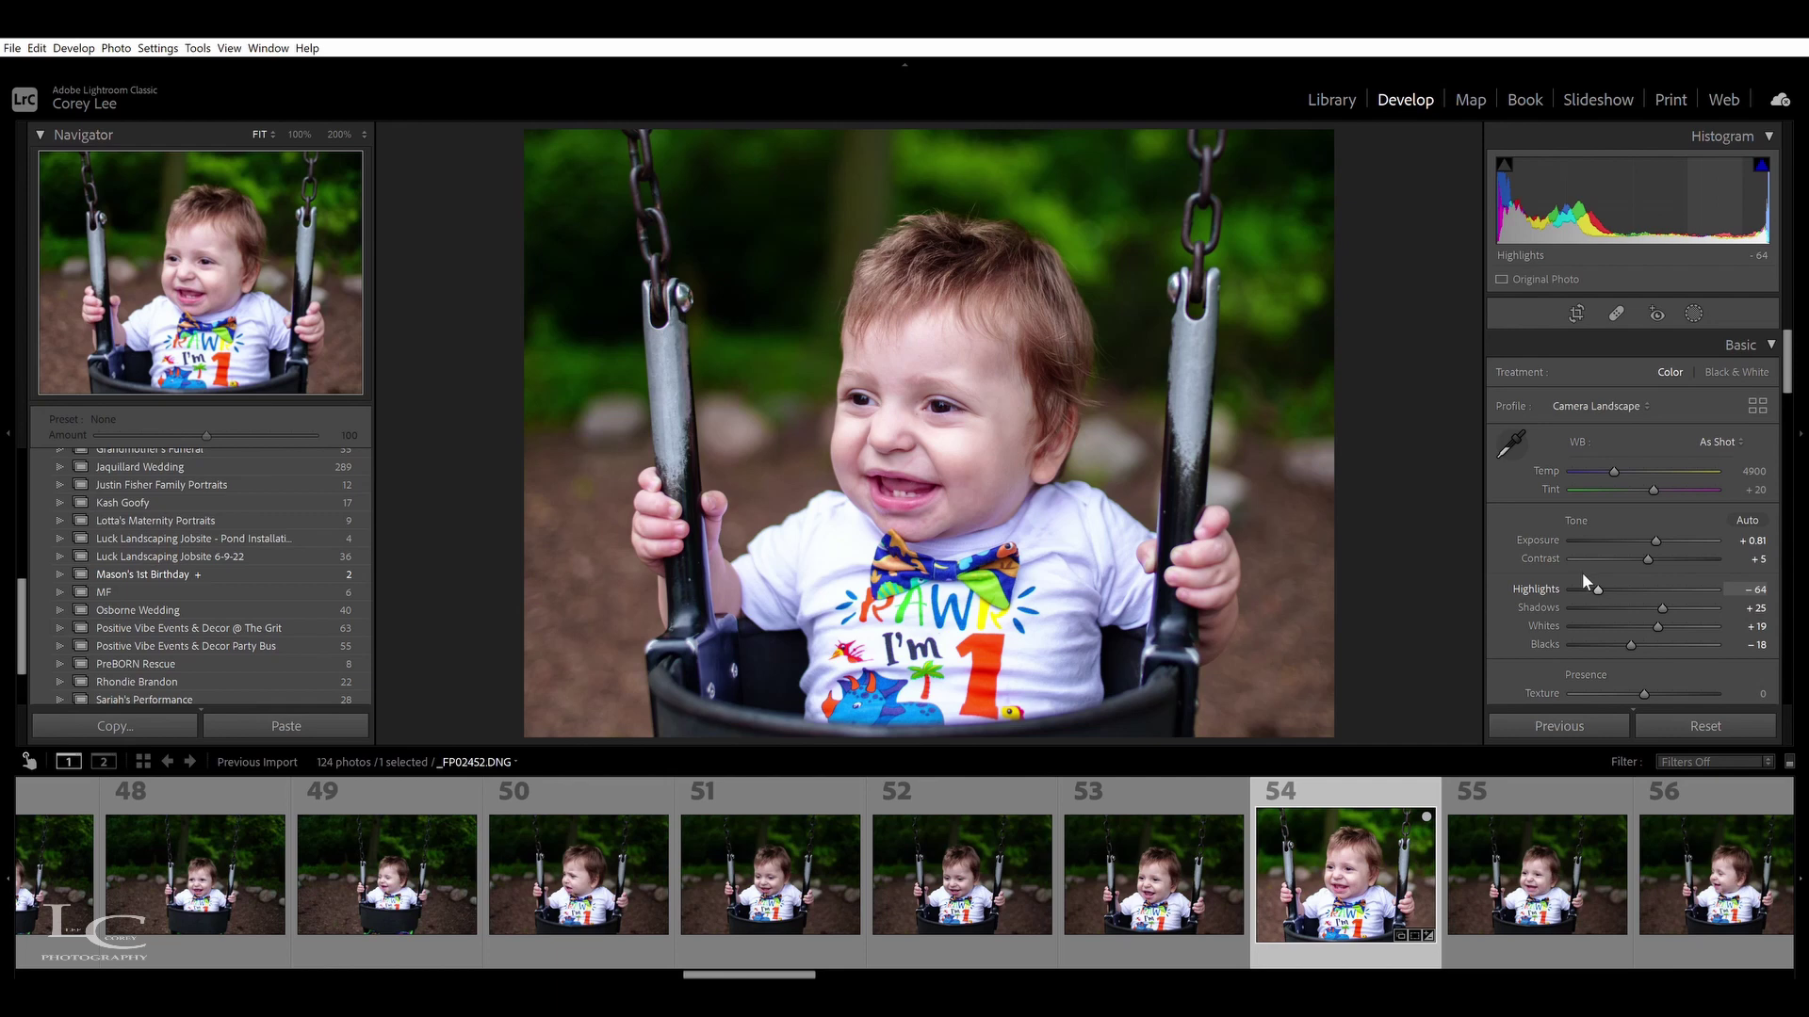
At 200%, heal the small spot between the nose and eye and the faint line on the temple with a size 16 brush
drag(1786, 366, 1786, 388)
click(888, 403)
drag(1171, 565, 945, 645)
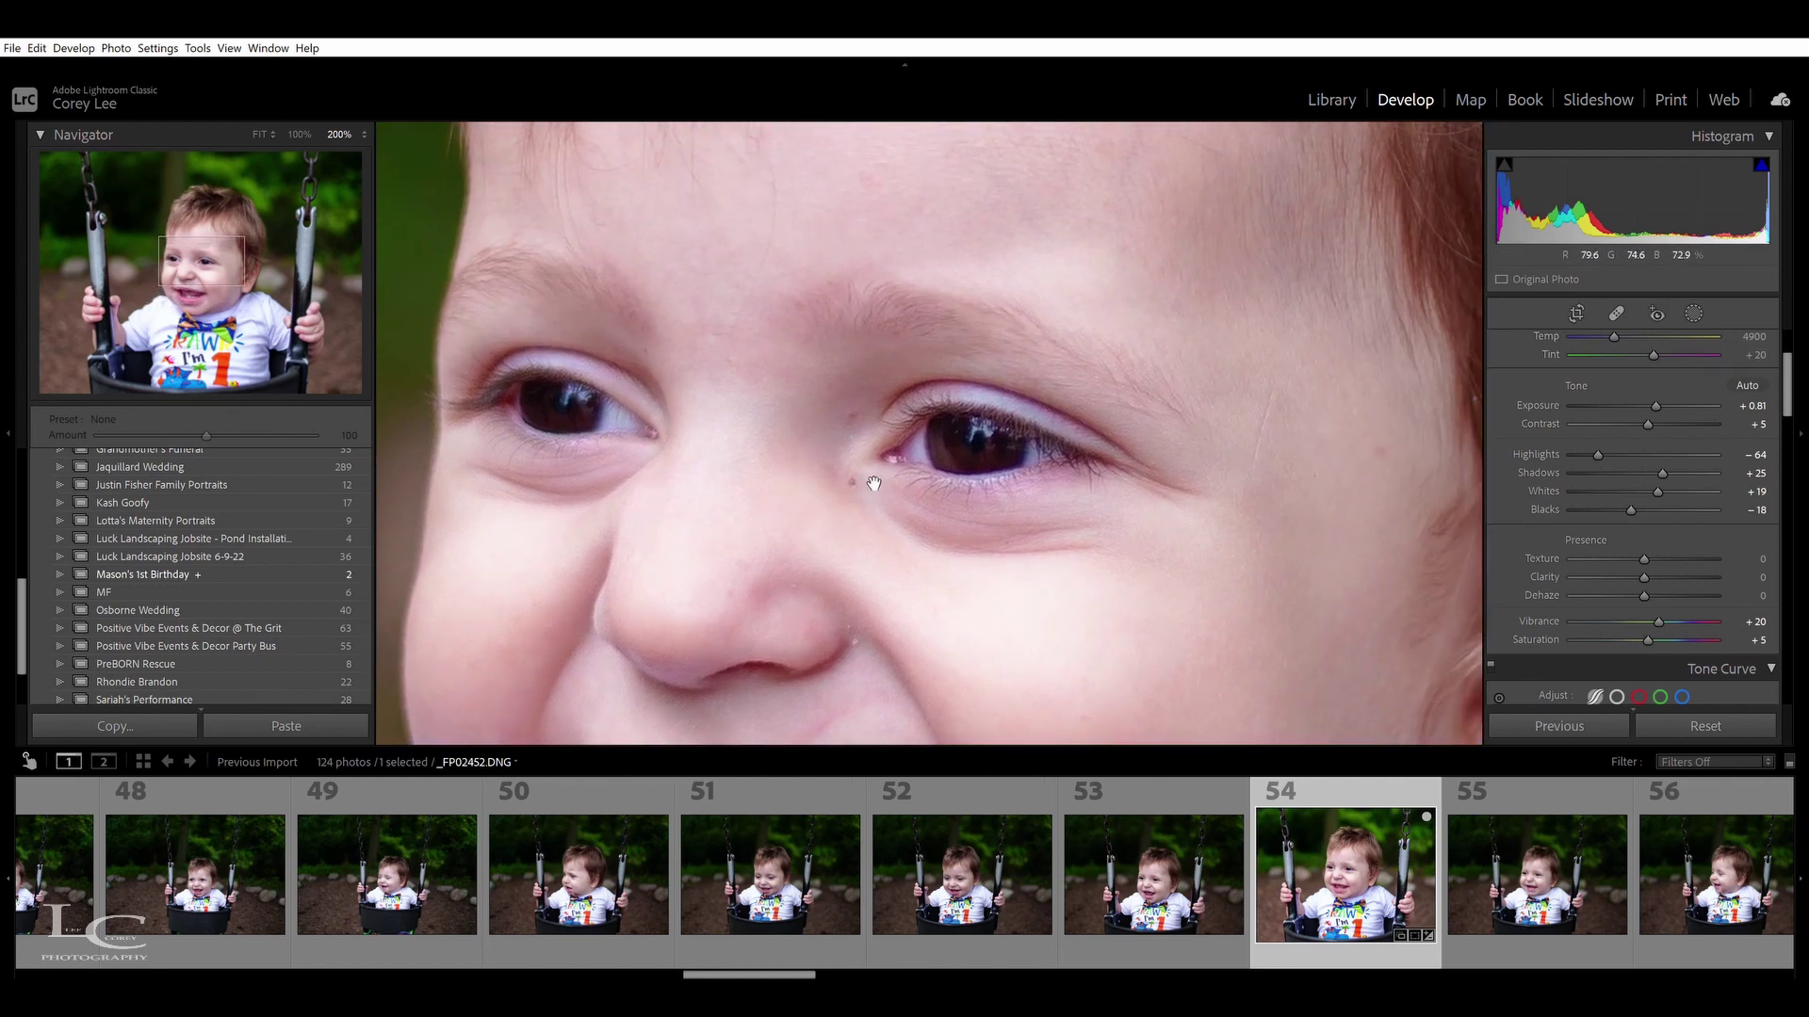
drag(1228, 424, 1288, 335)
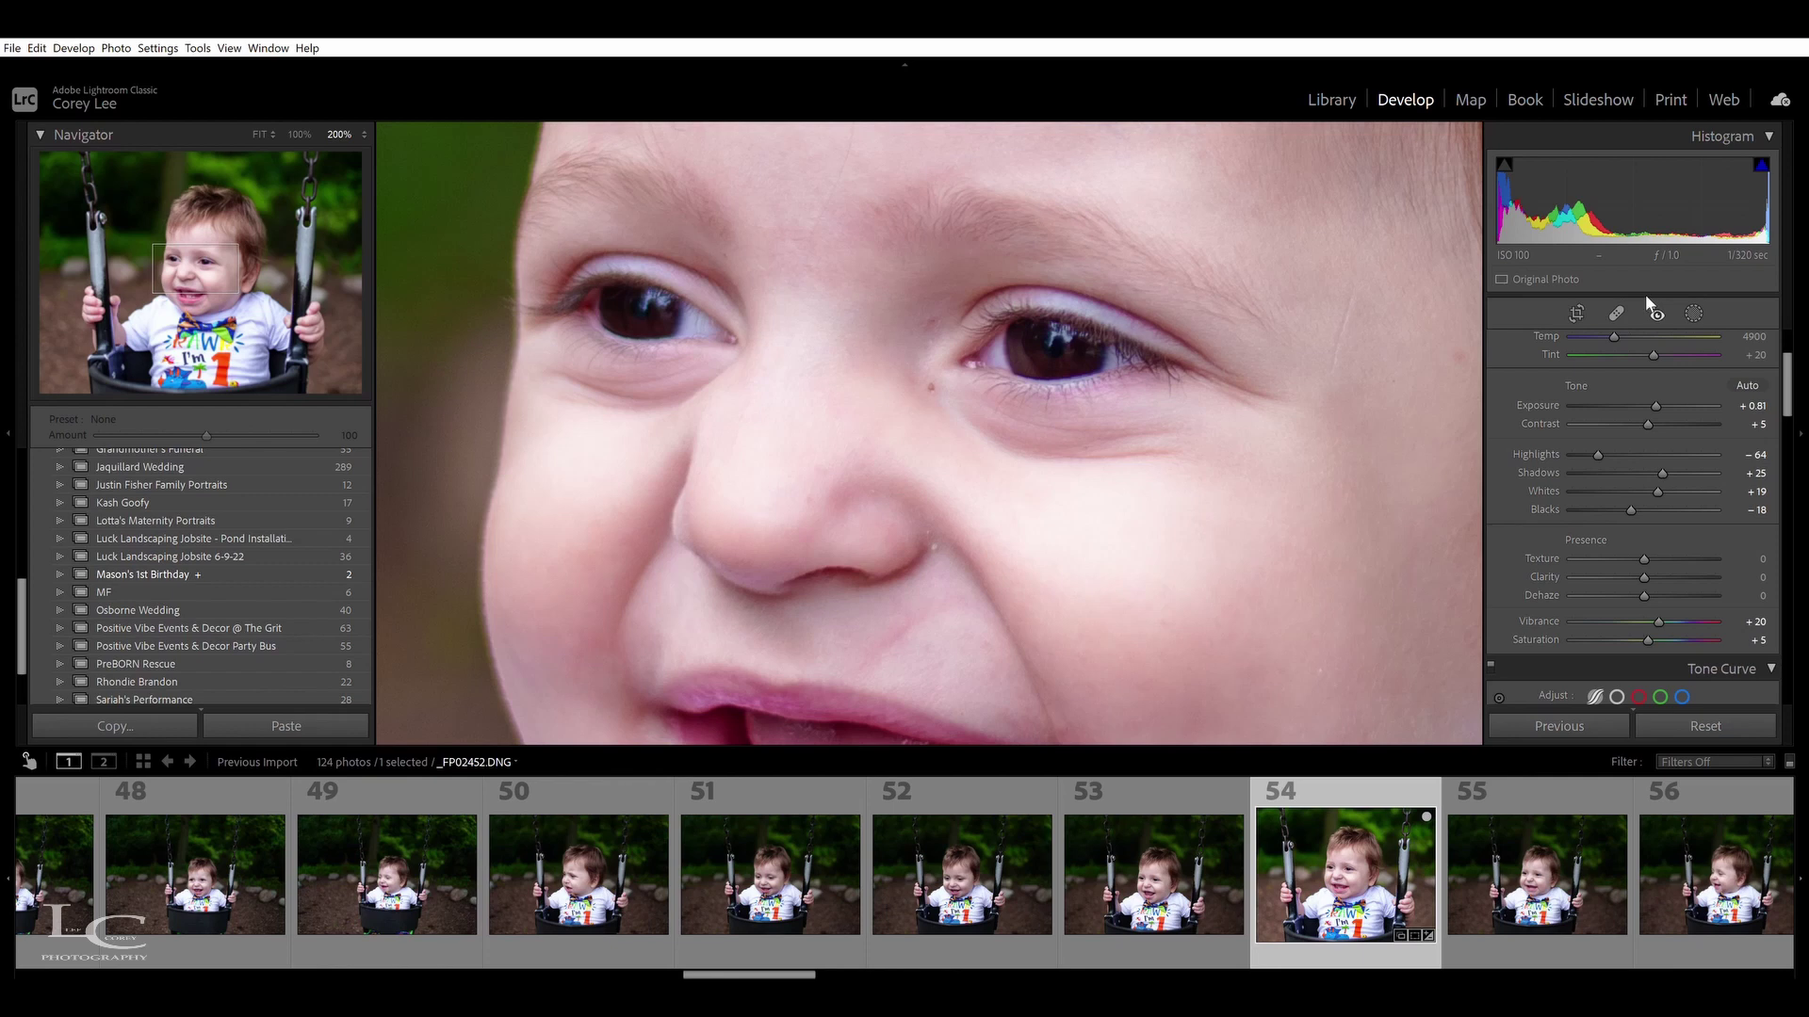
click(1616, 311)
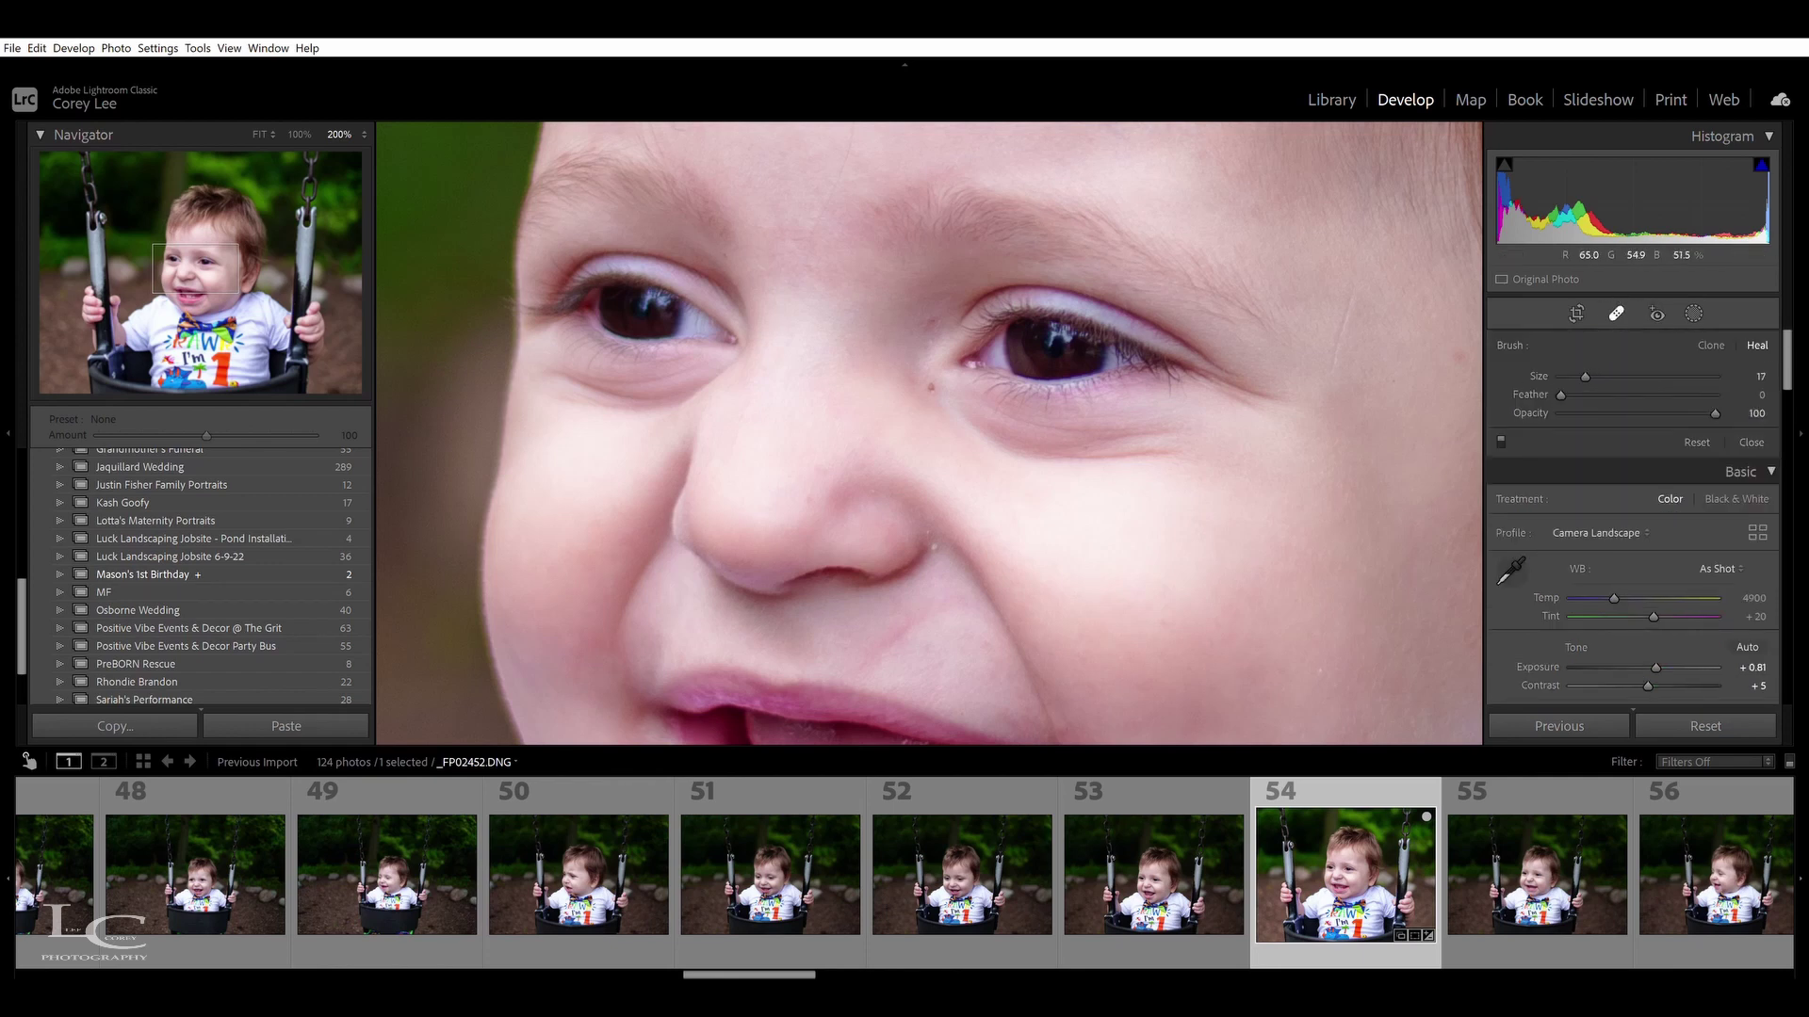
click(930, 386)
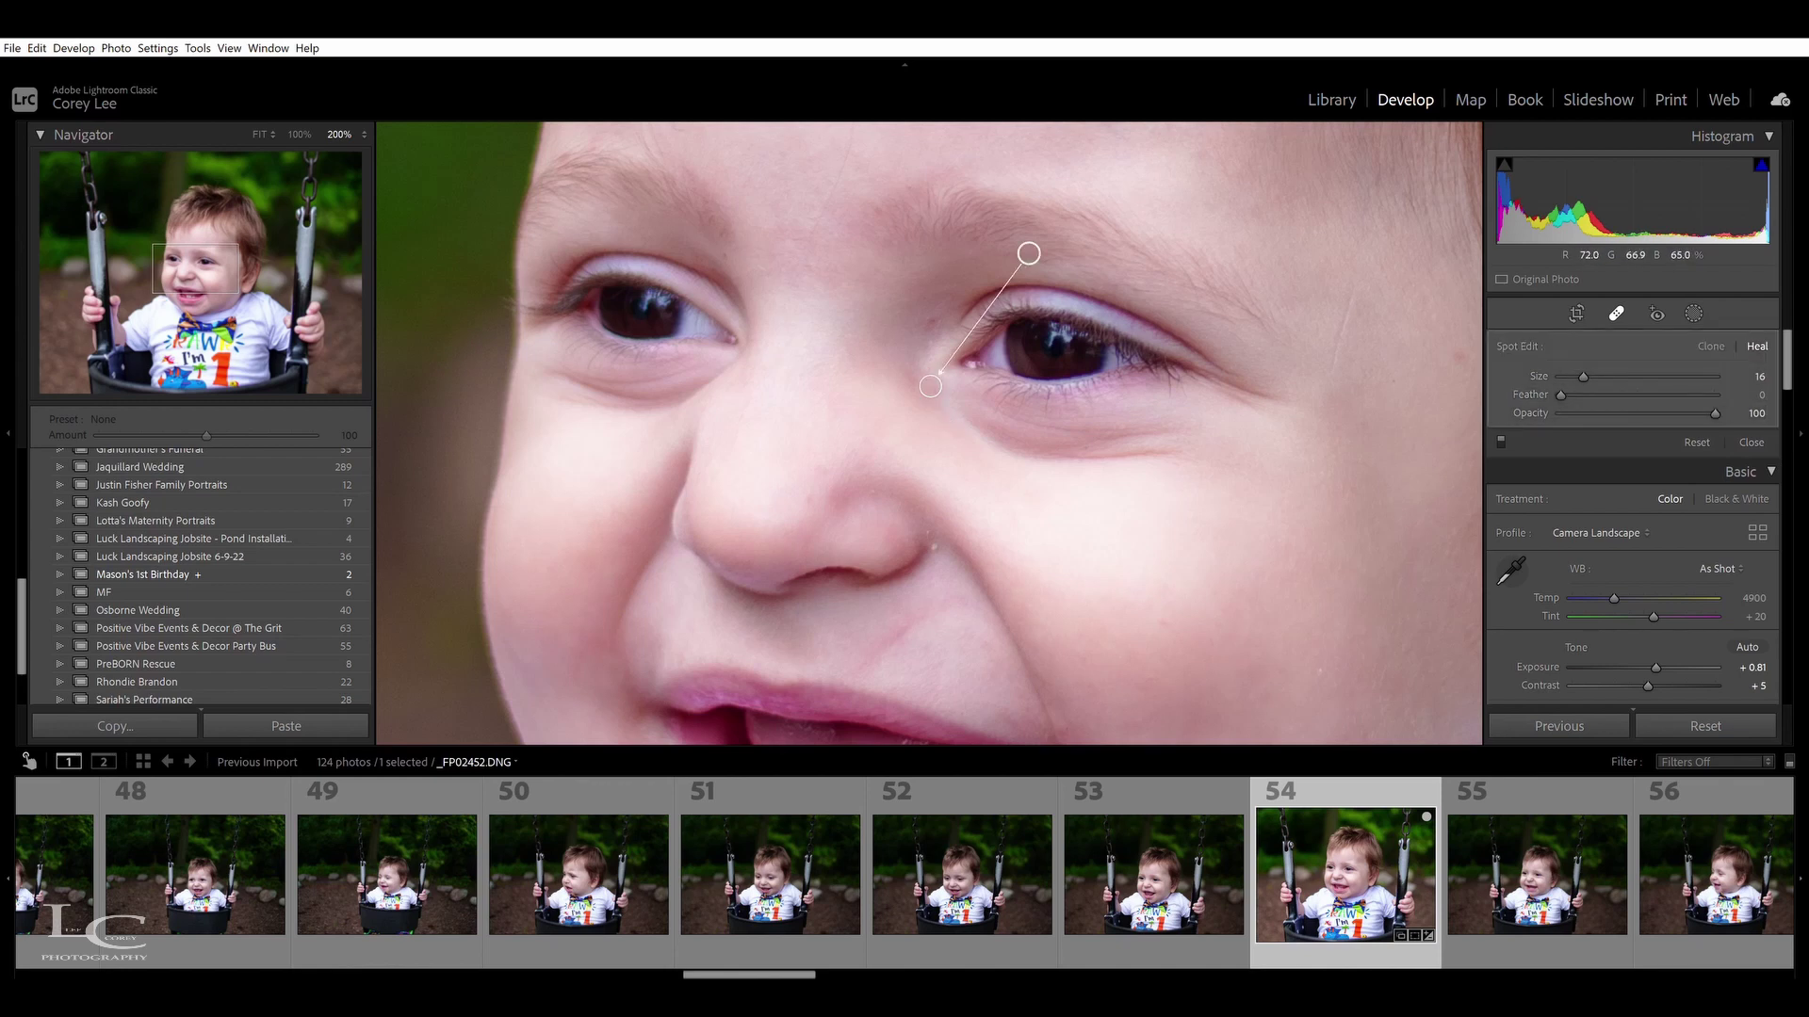
drag(1352, 296, 1327, 379)
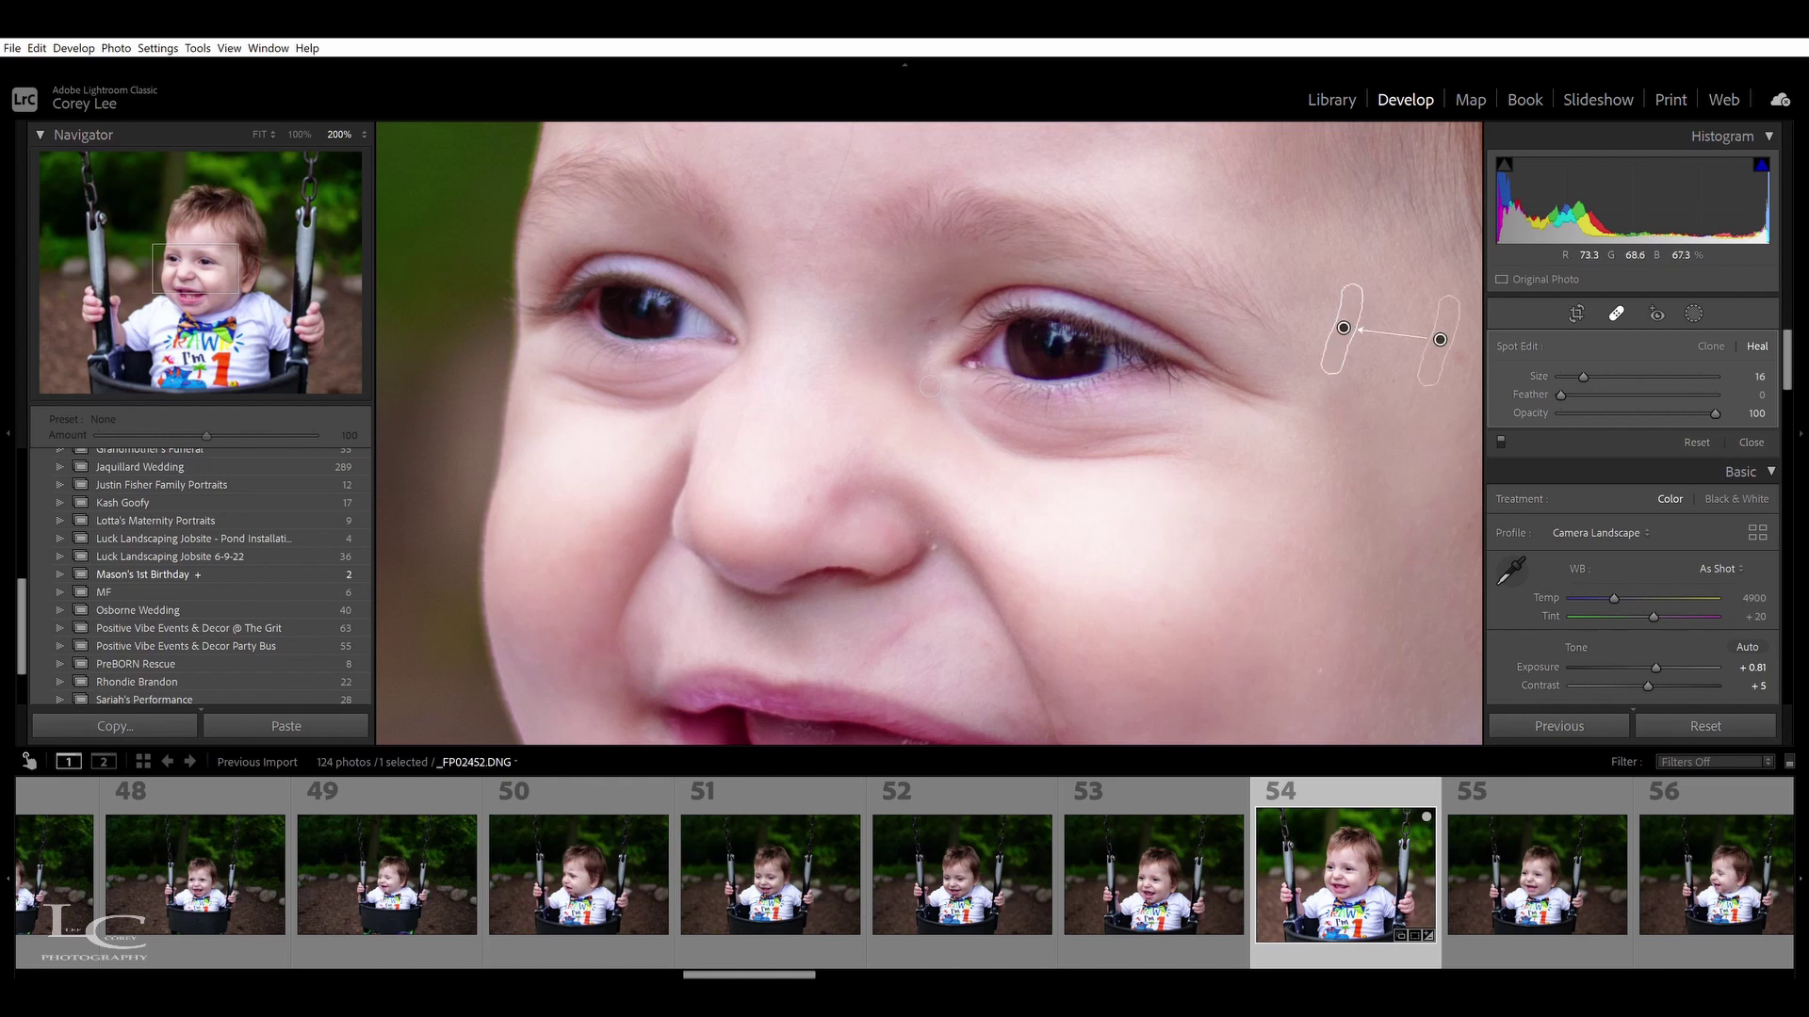
click(1613, 309)
Heal the spot beside the nostril at size 13 with its source on the side of the nose, and check the face for other blemishes
drag(1122, 541, 1037, 415)
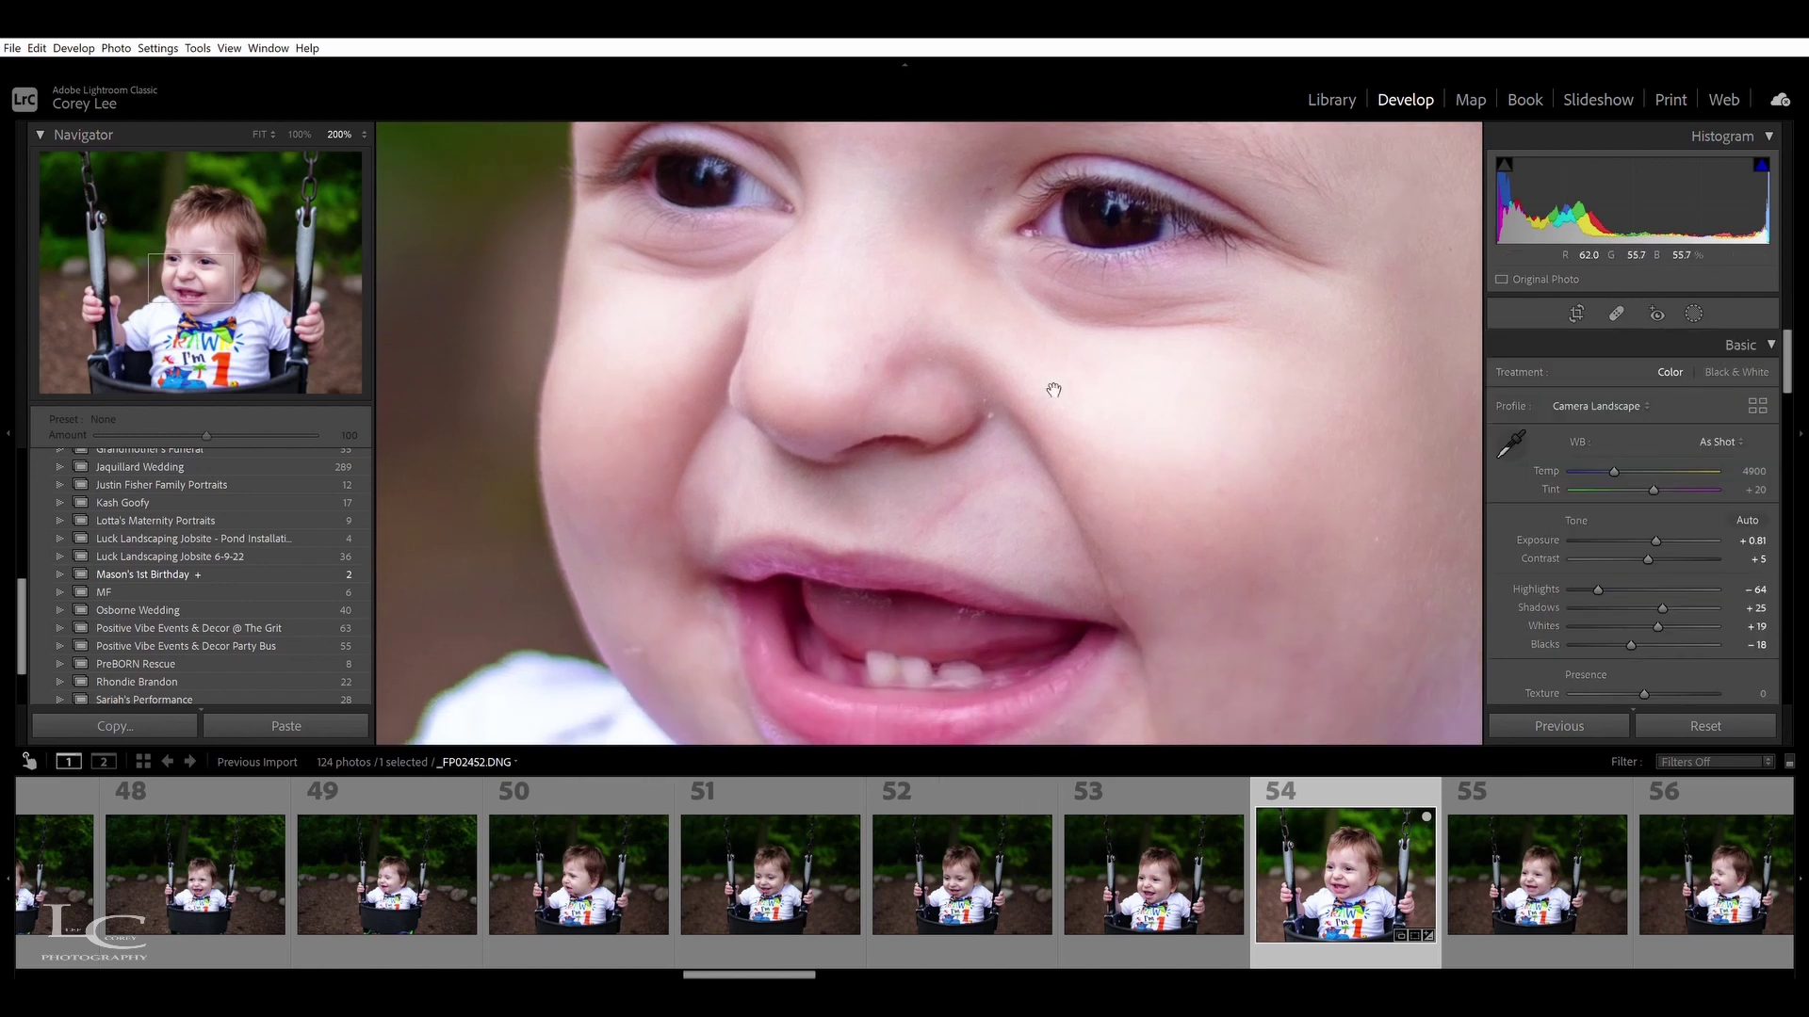
click(1617, 311)
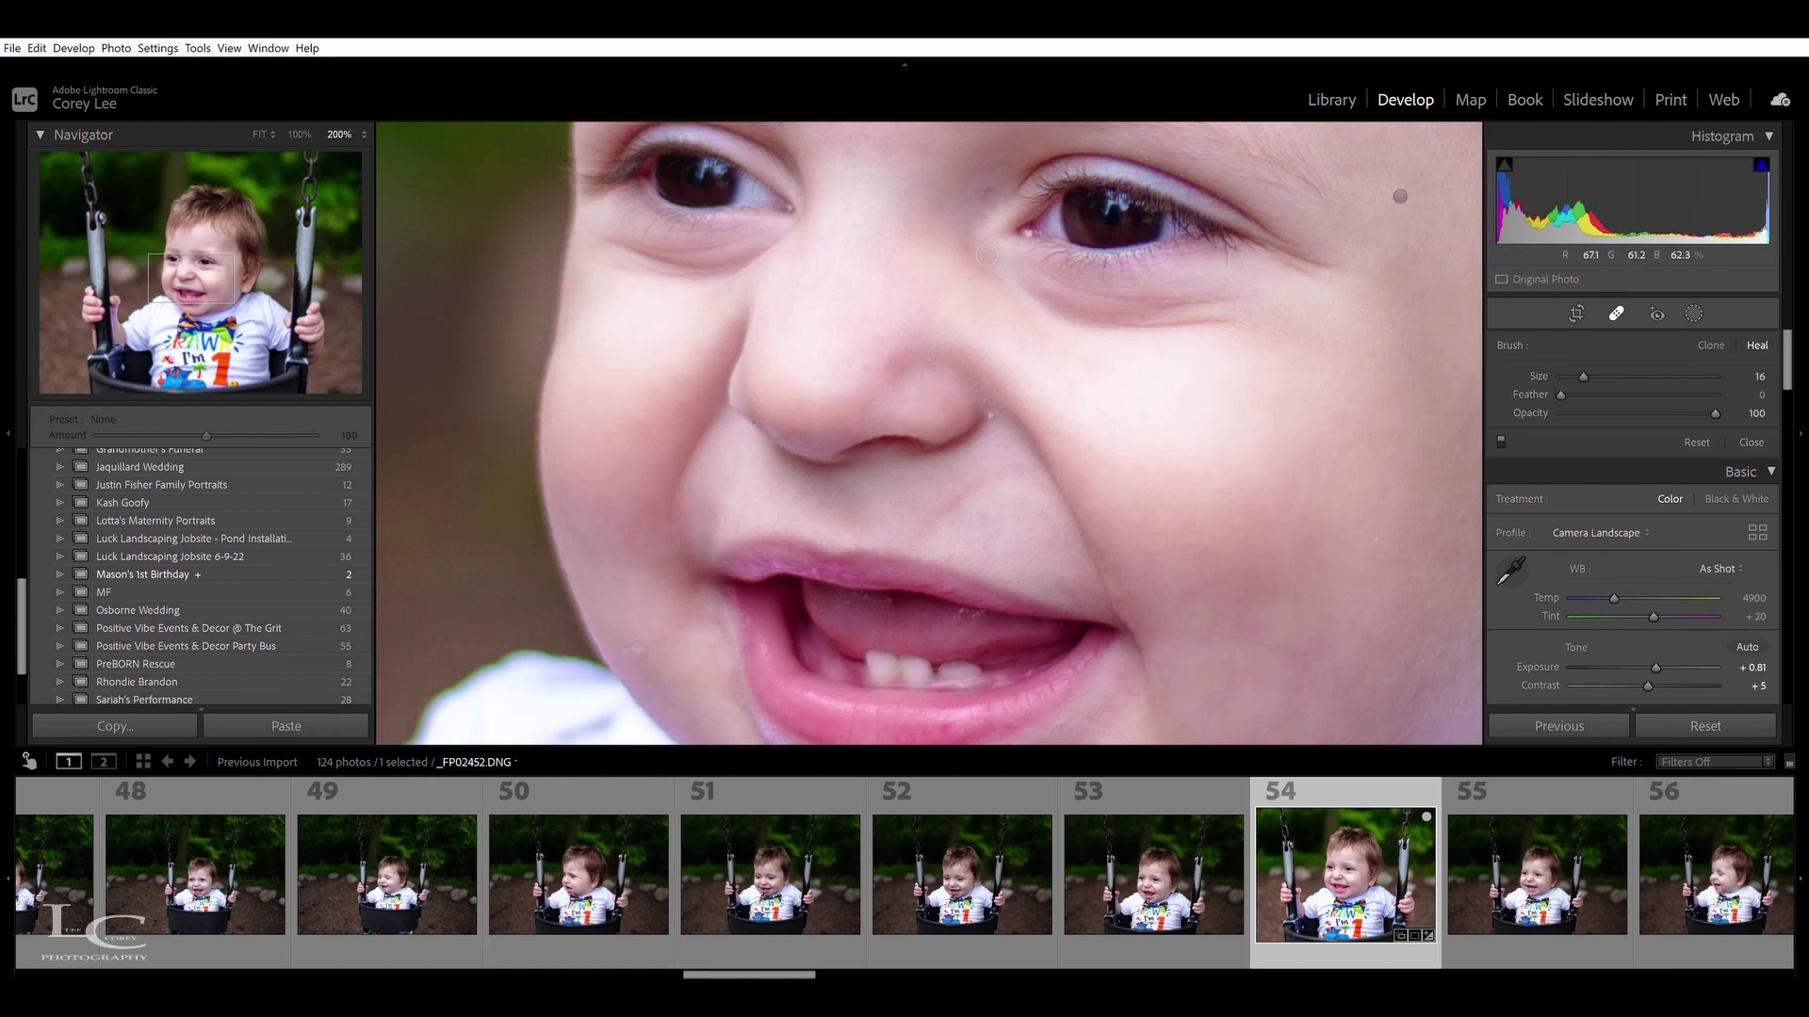
click(988, 416)
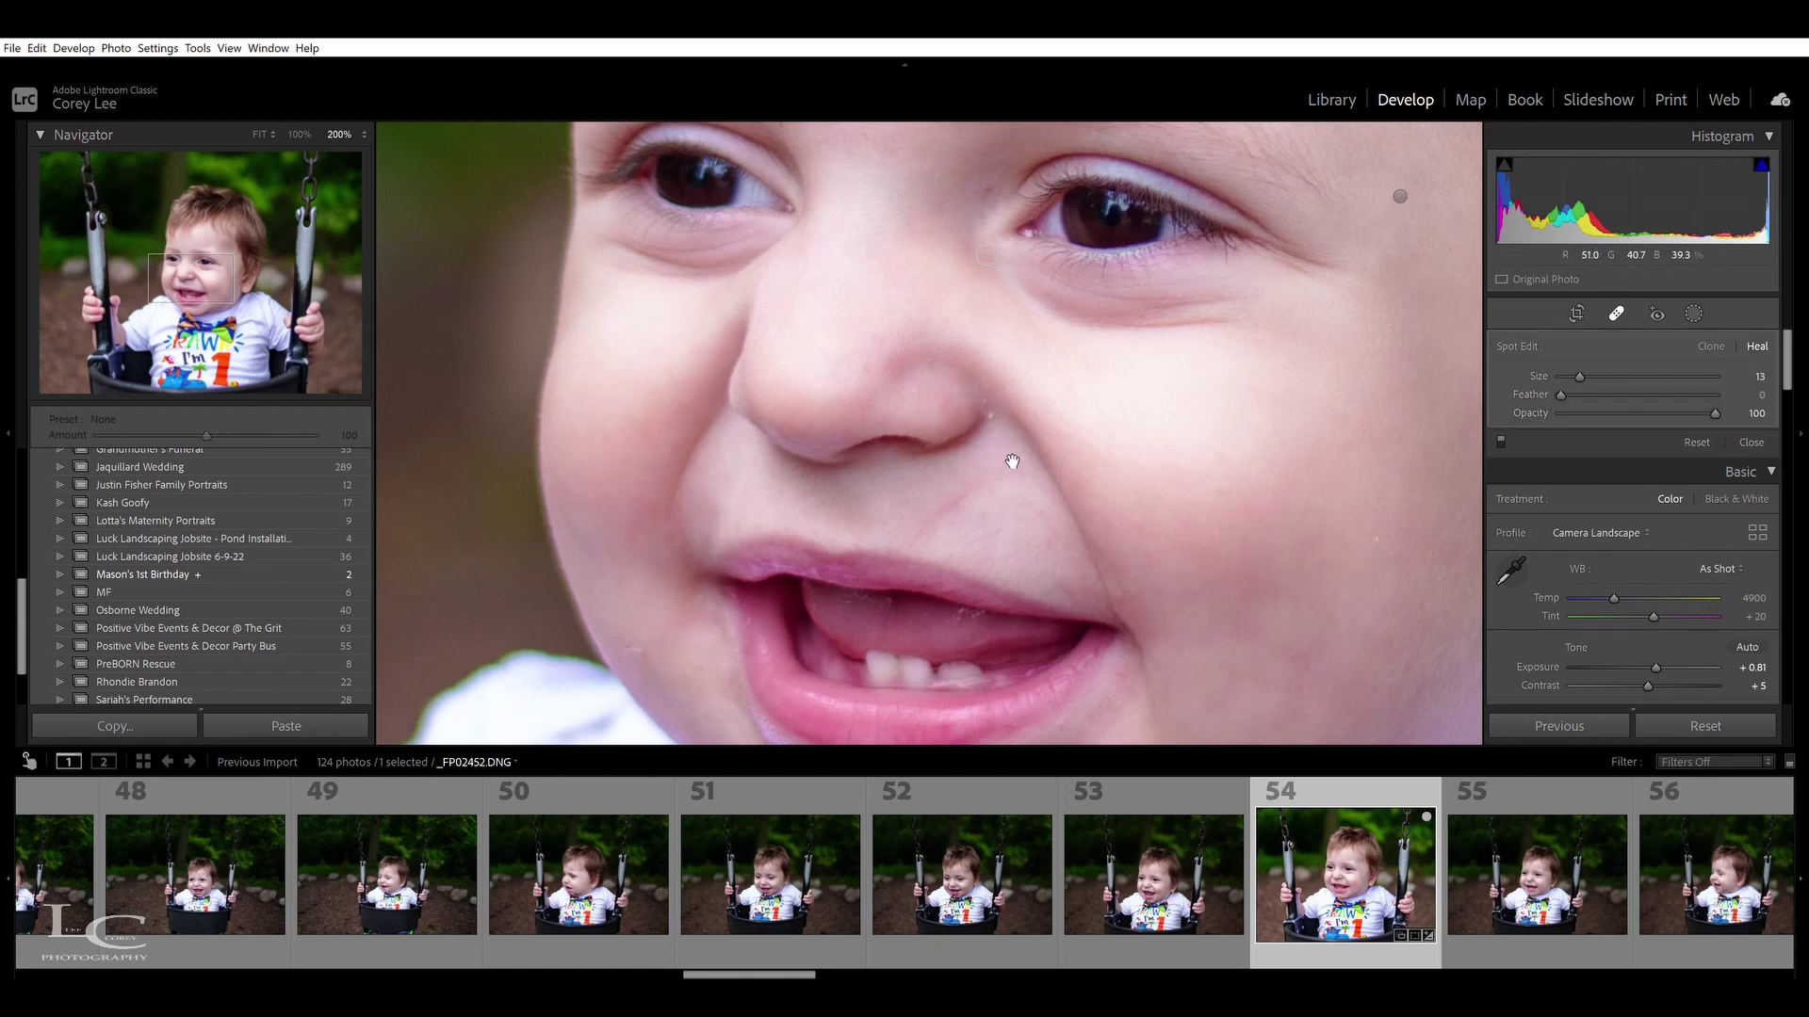
click(1616, 311)
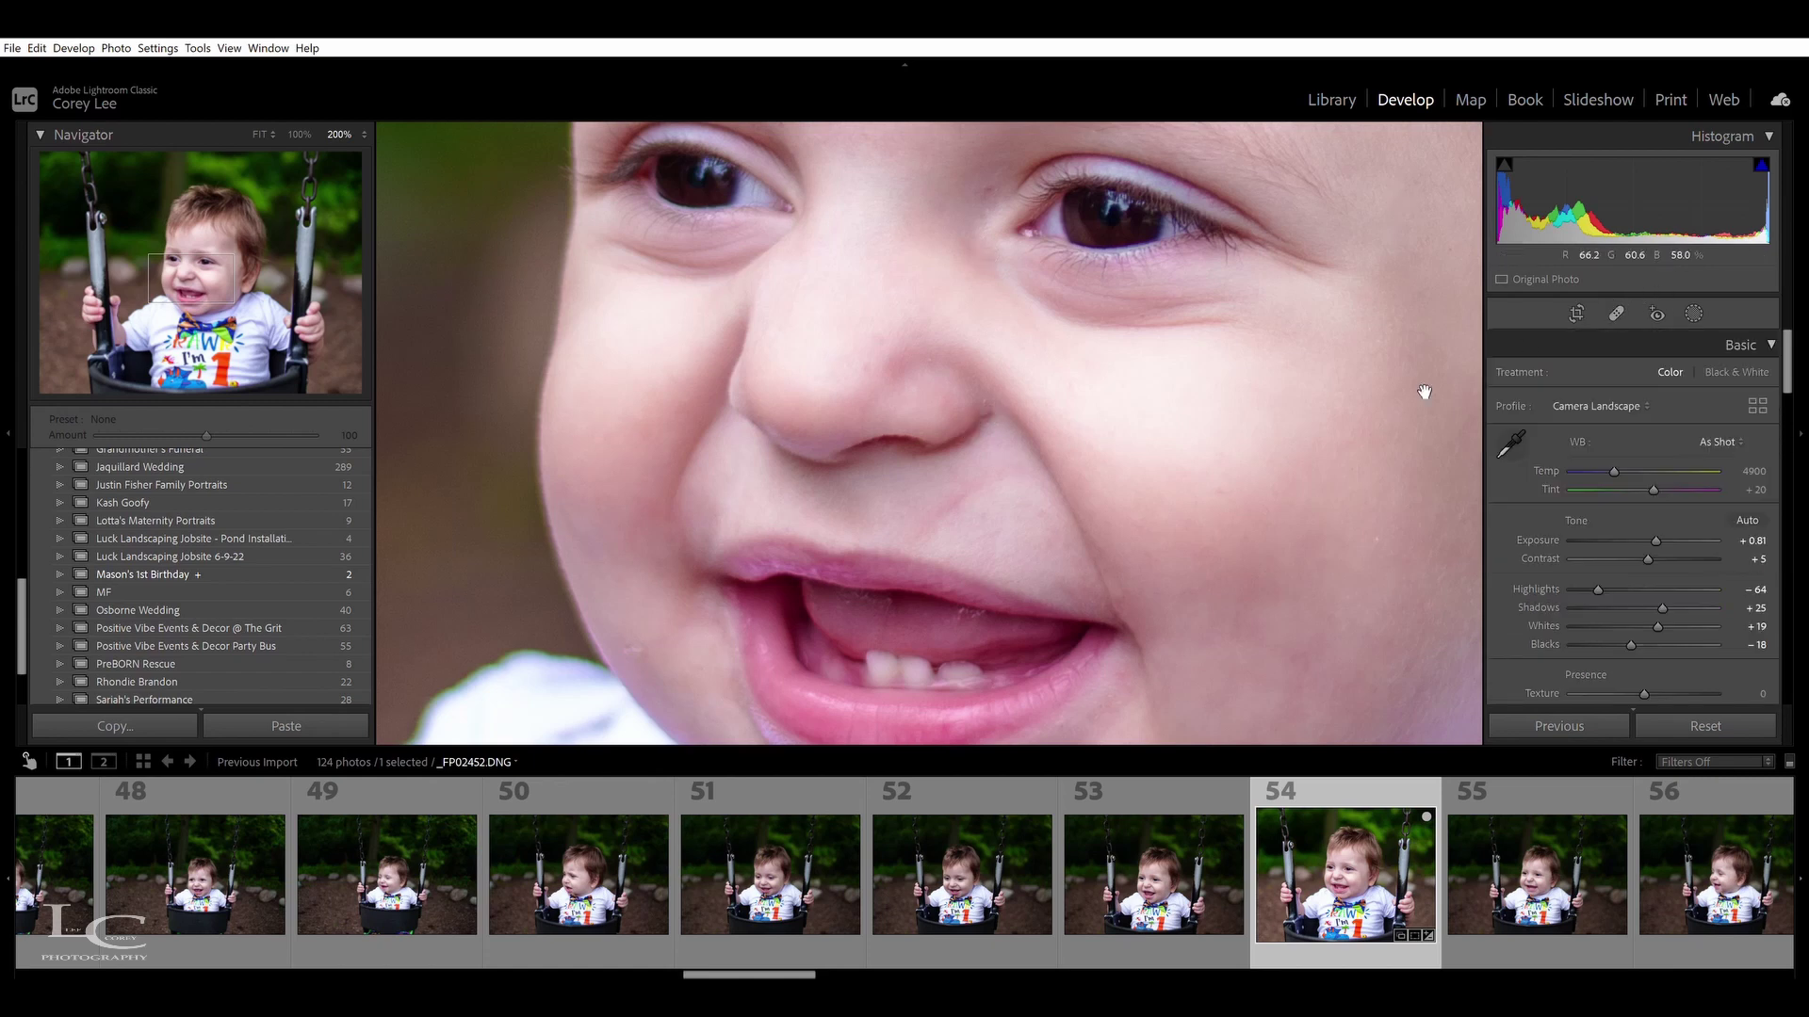
click(1613, 311)
click(995, 414)
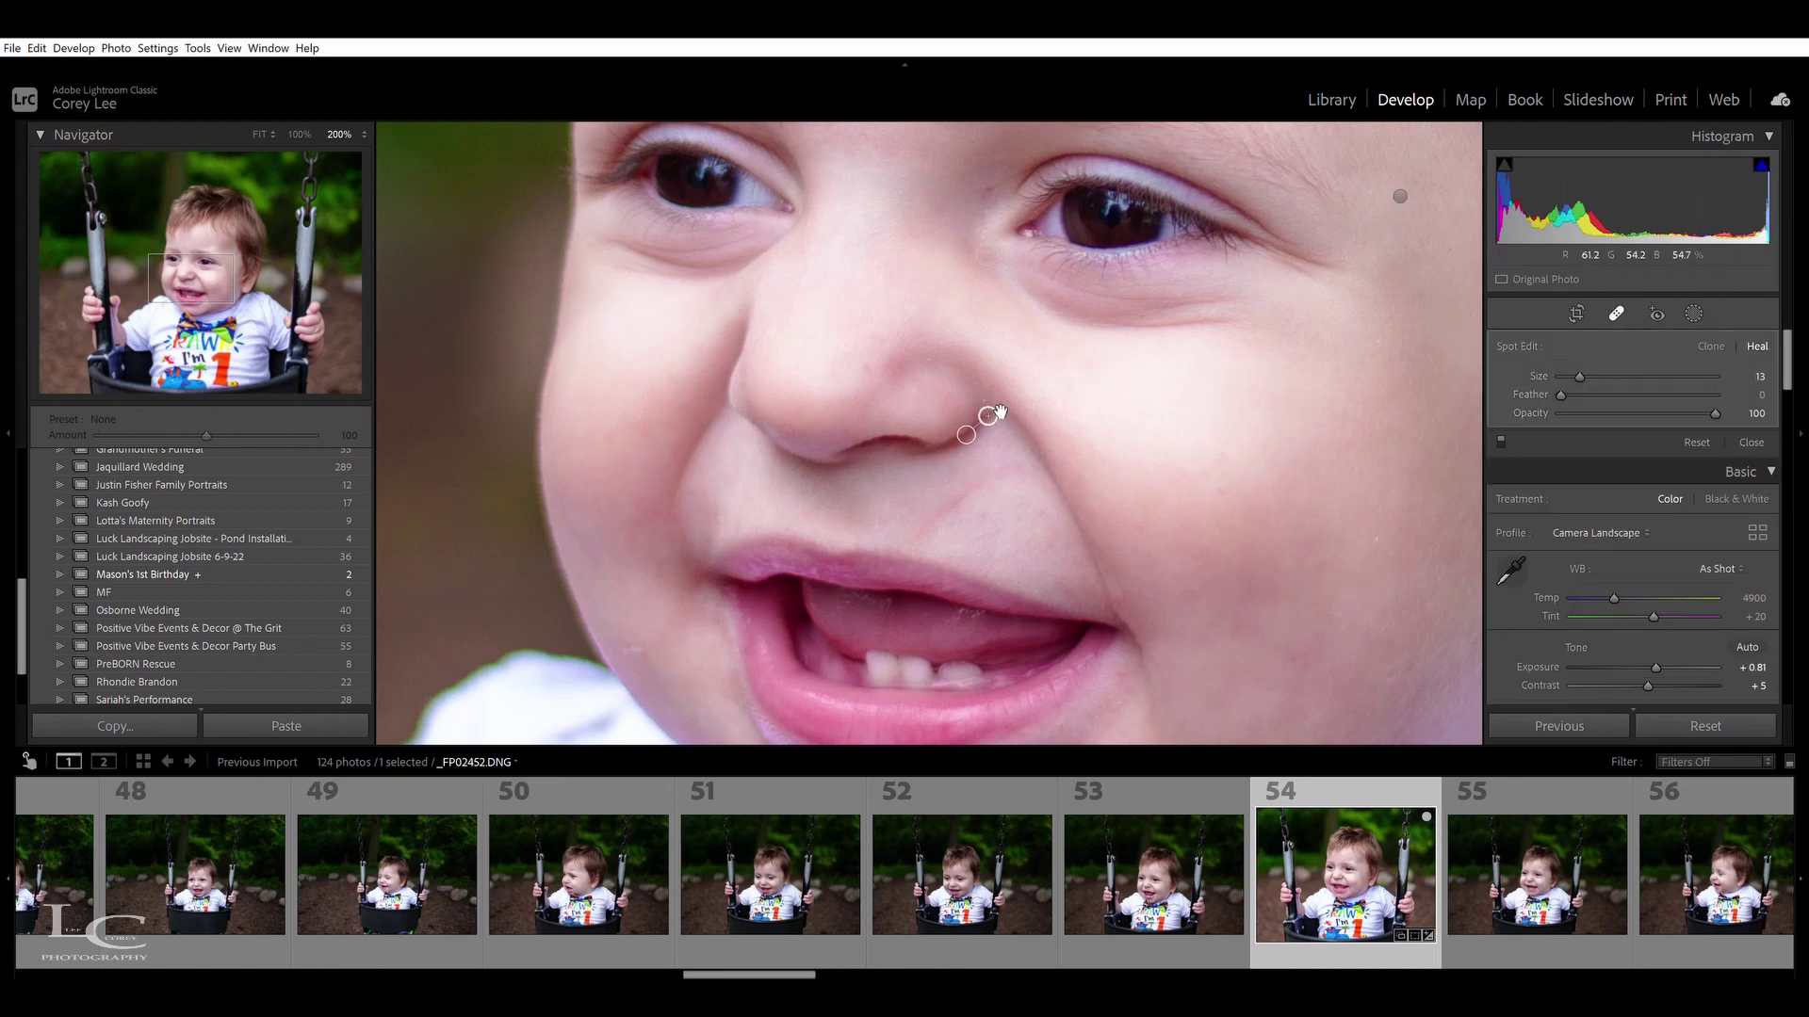
drag(967, 434, 974, 362)
click(1617, 314)
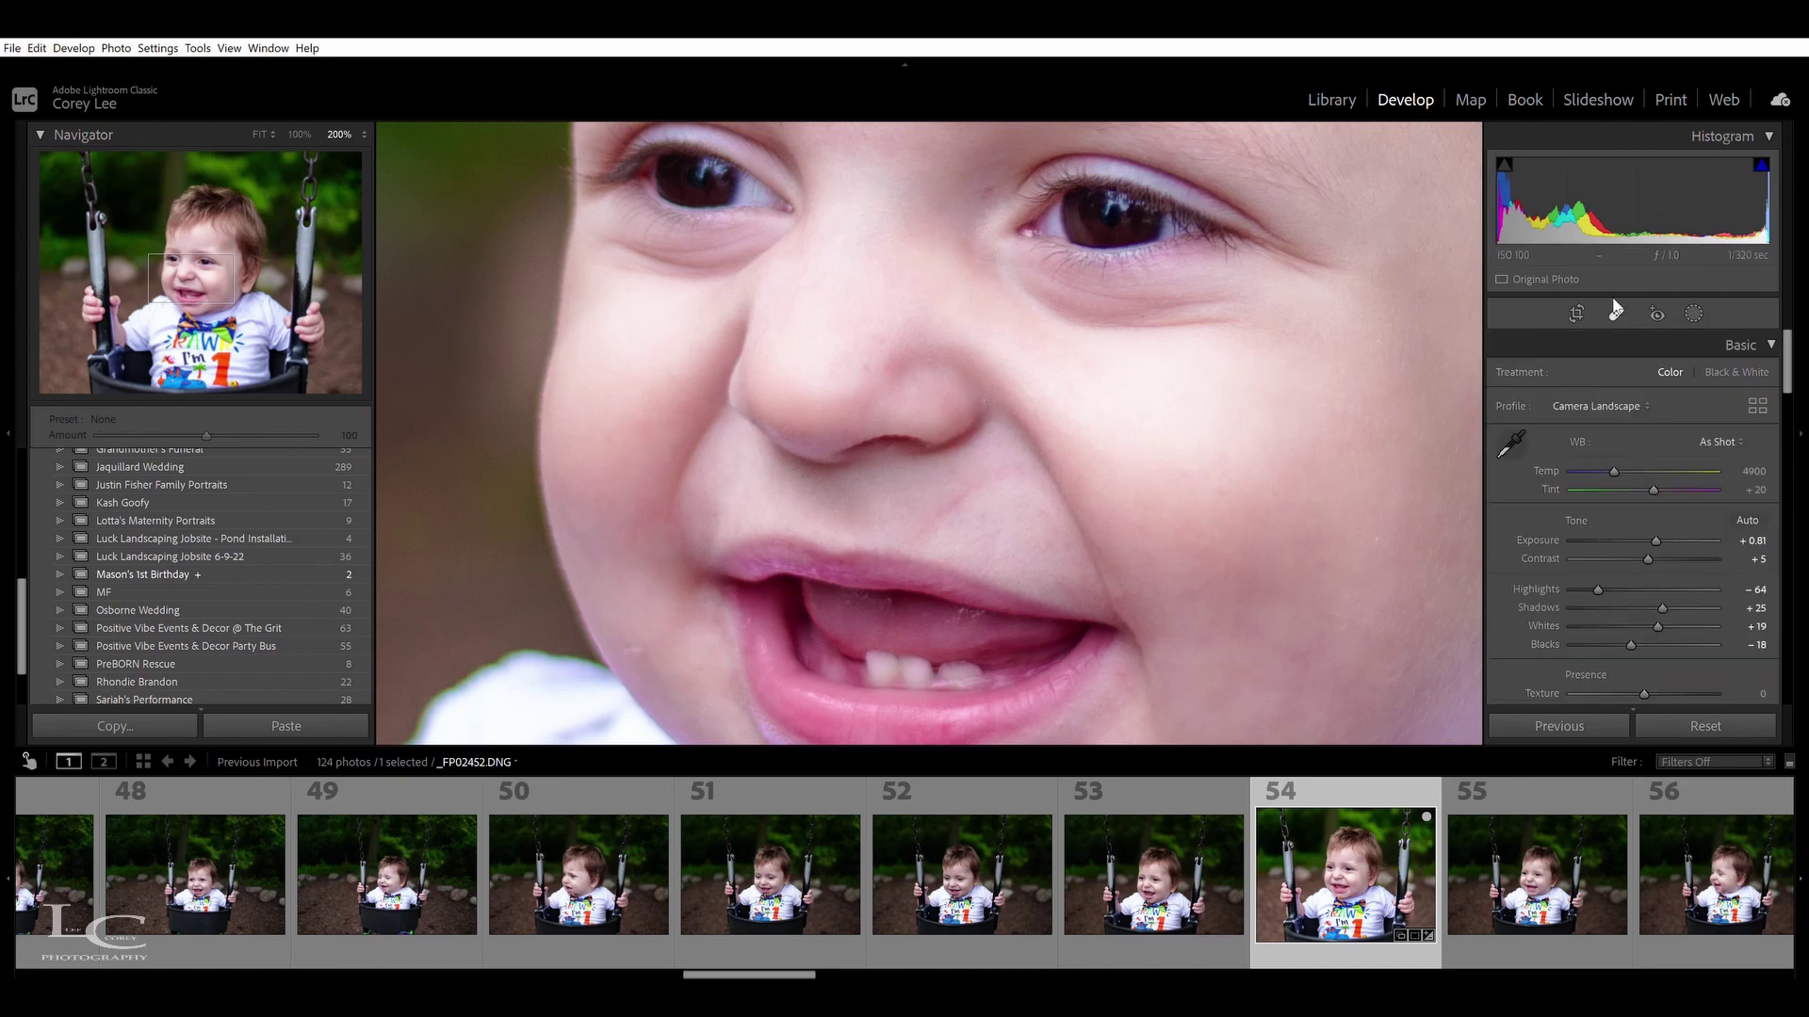
drag(1107, 560, 1155, 364)
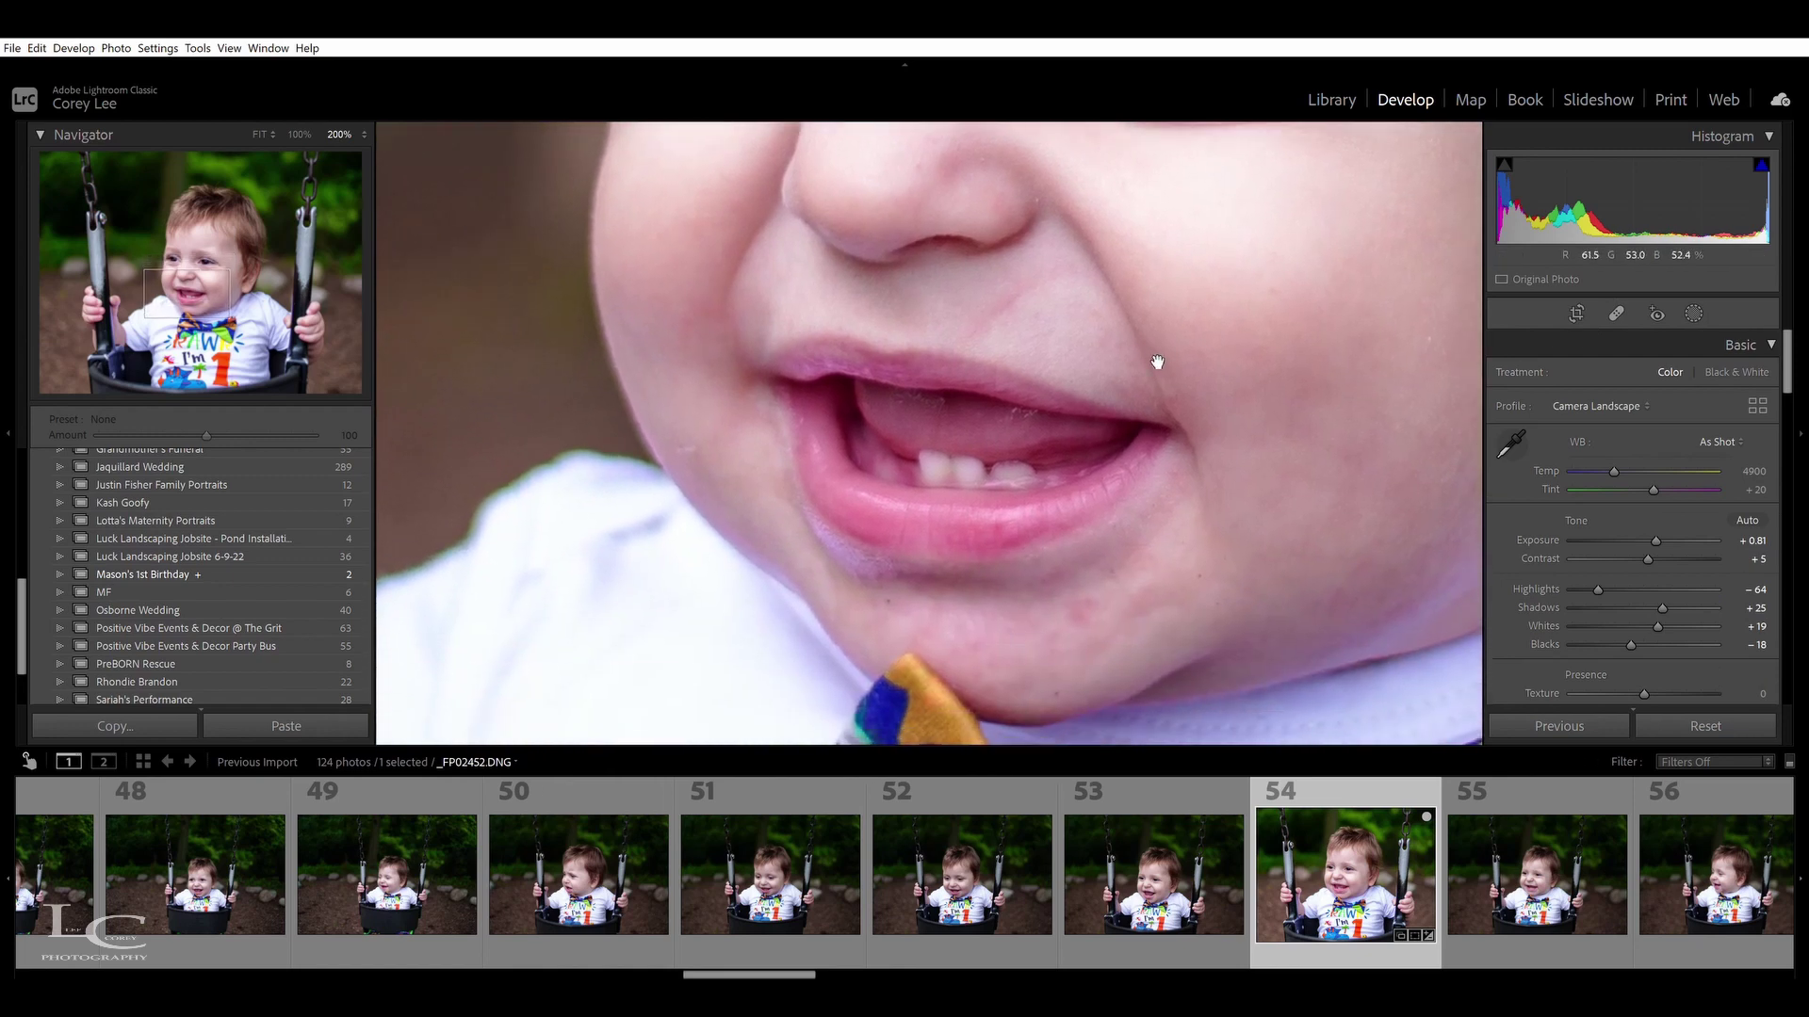
drag(1297, 529, 1021, 687)
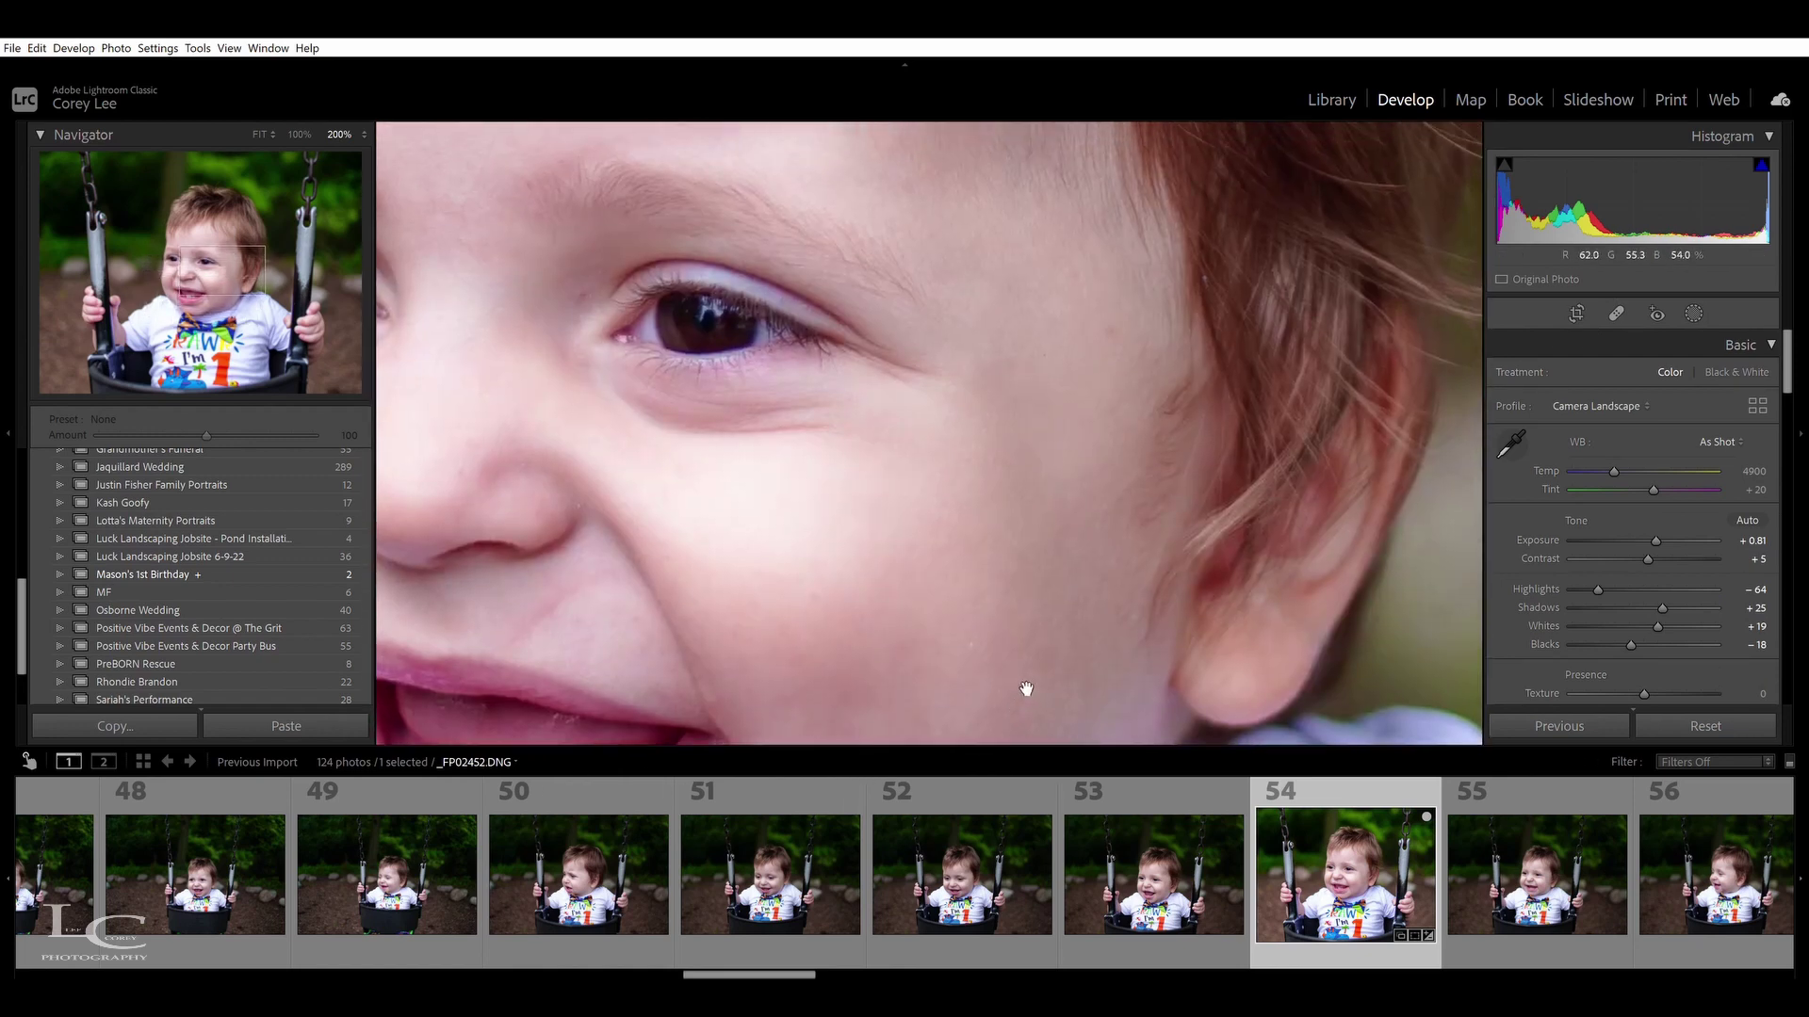
click(1091, 539)
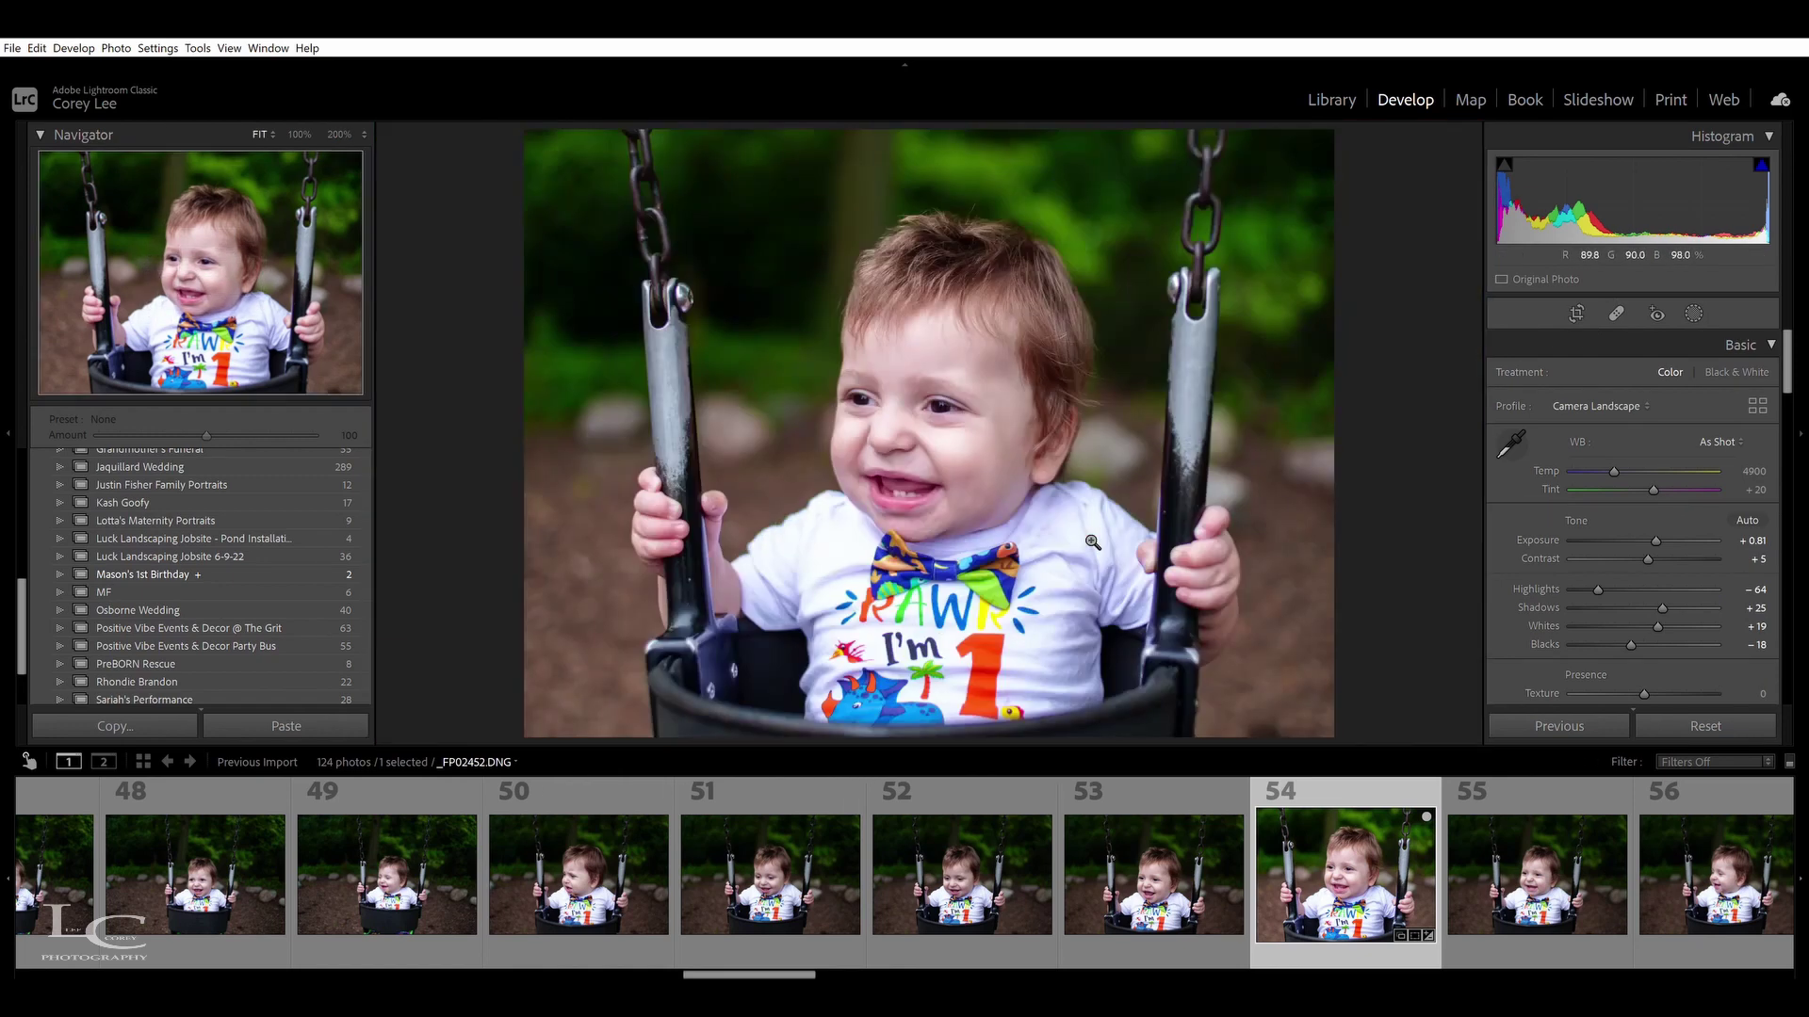
Paint a brush mask with the Soften Skin (Lite) effect over the toddler's cheek and forehead, using brush size 6.0
click(1692, 311)
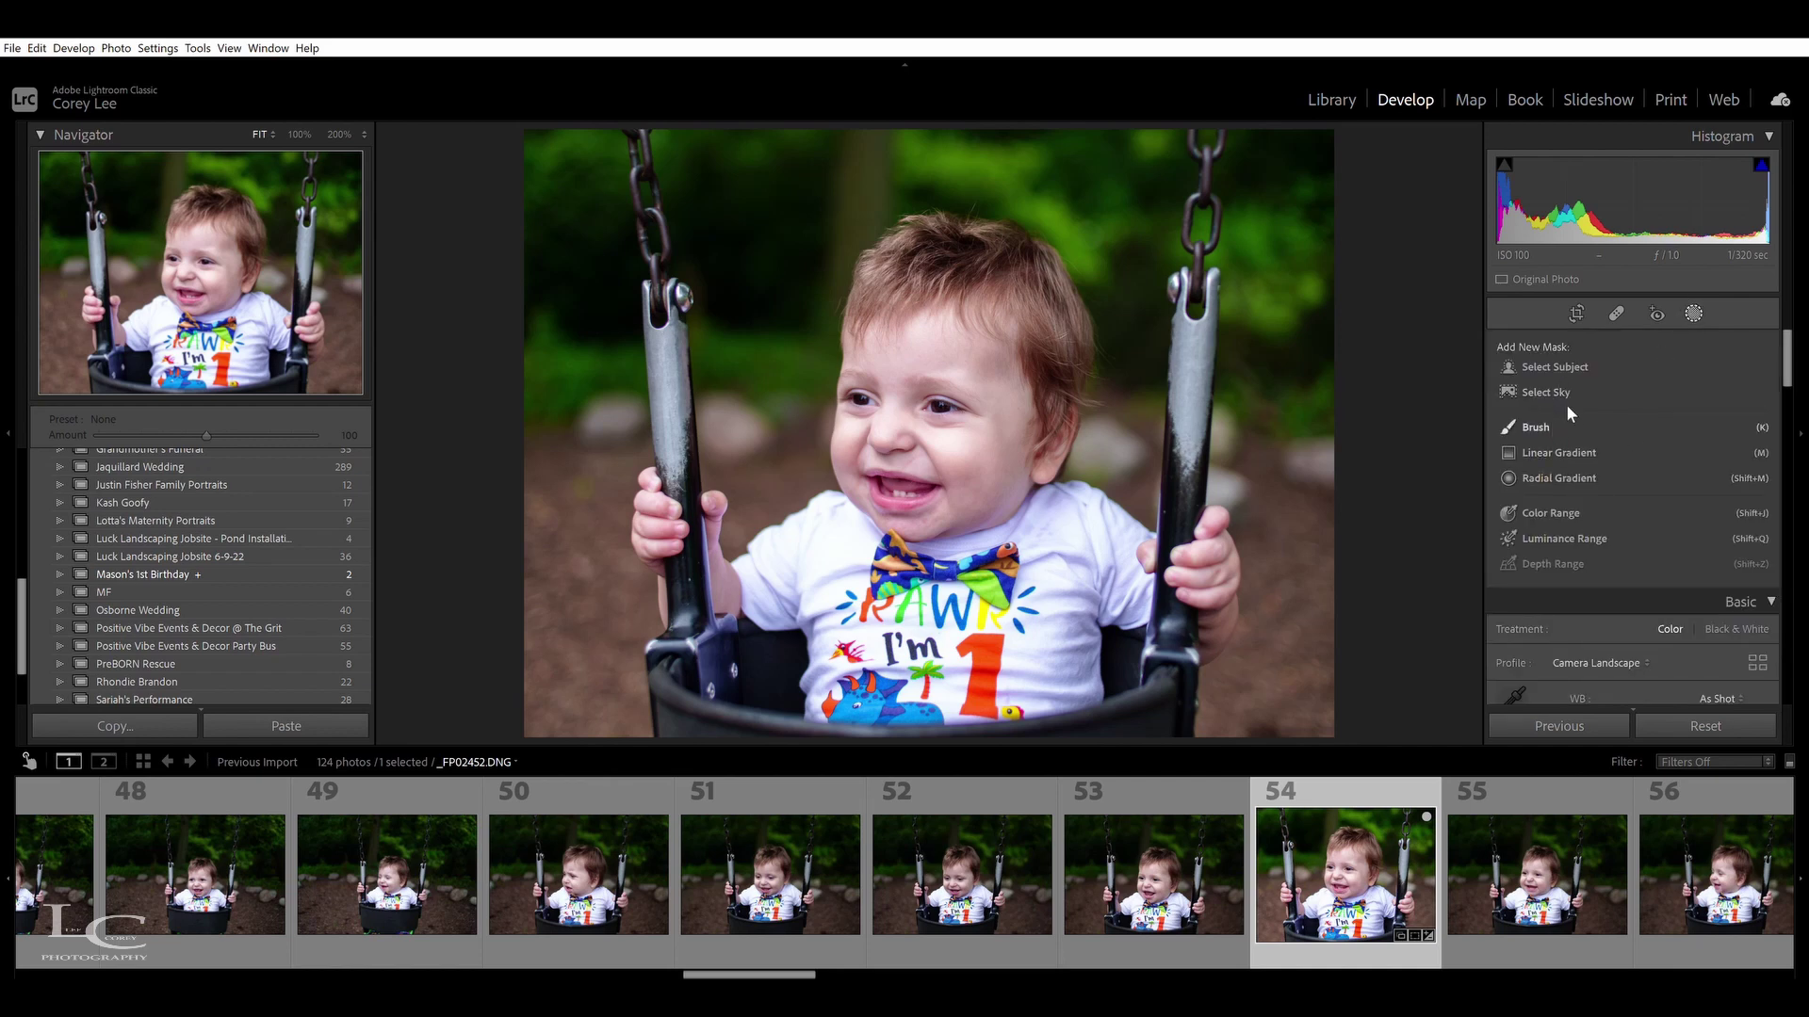
key(k)
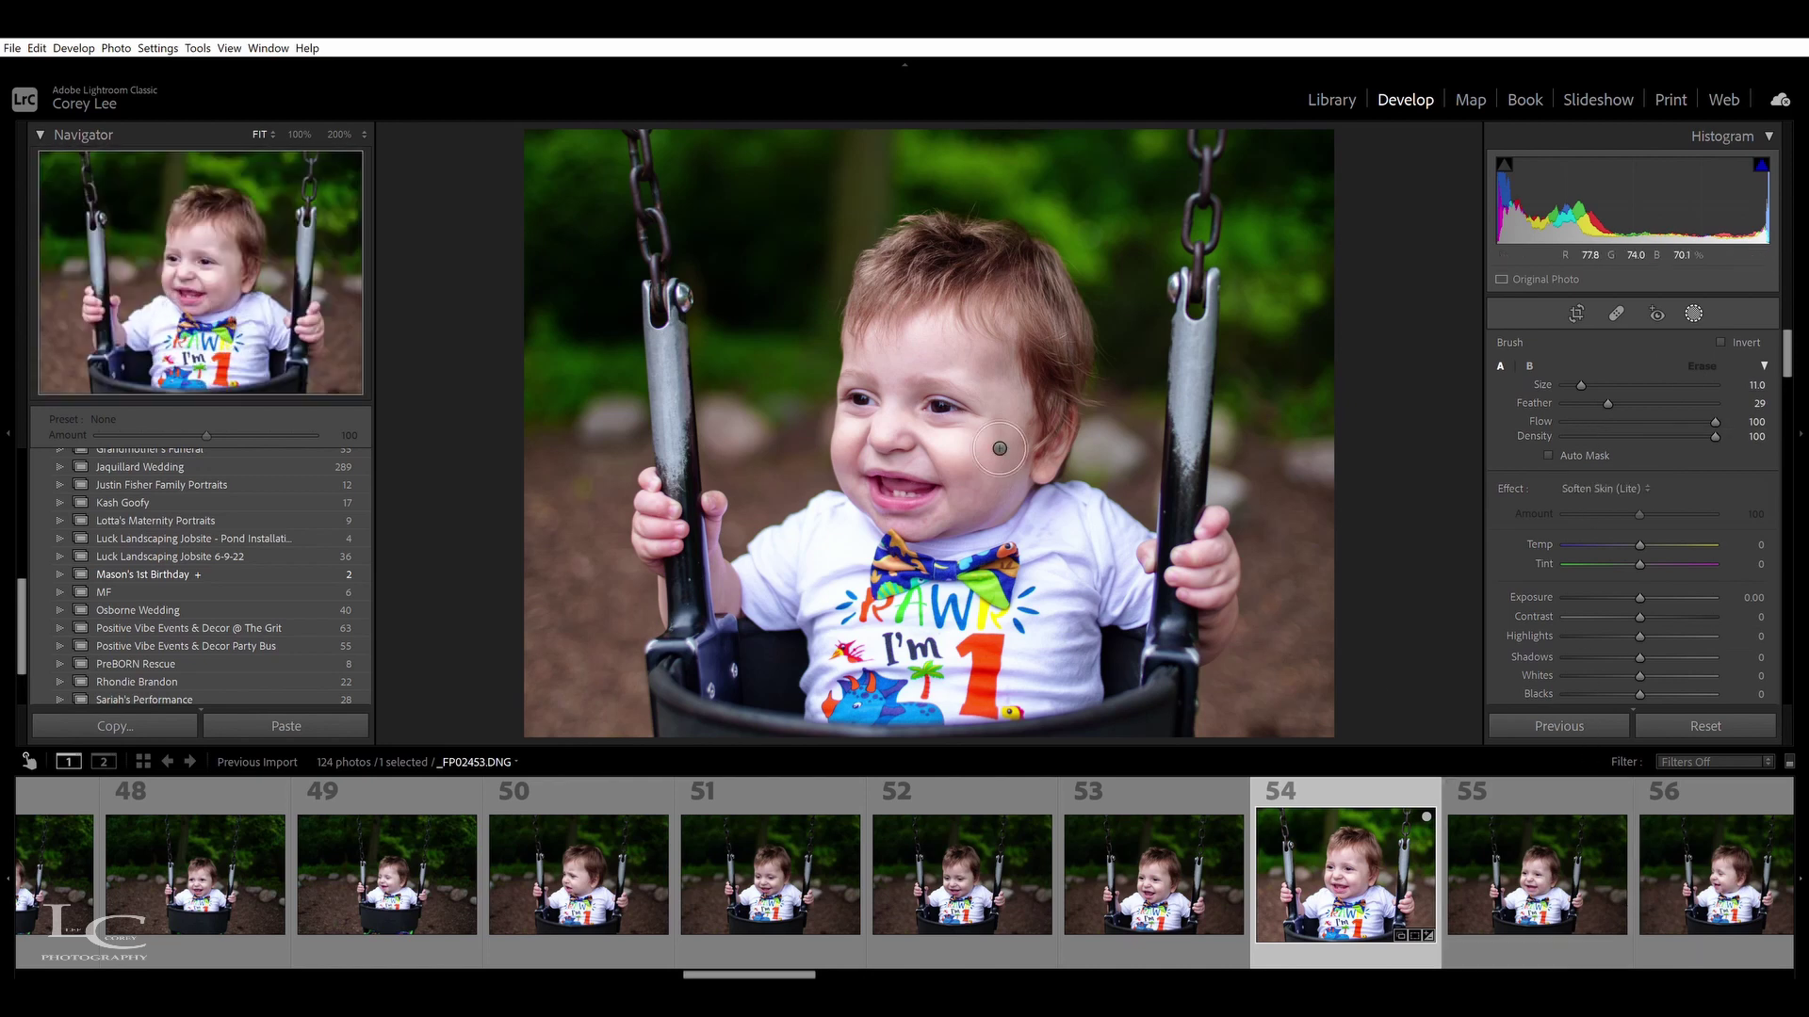
click(208, 255)
key(z)
key(ctrl+equal)
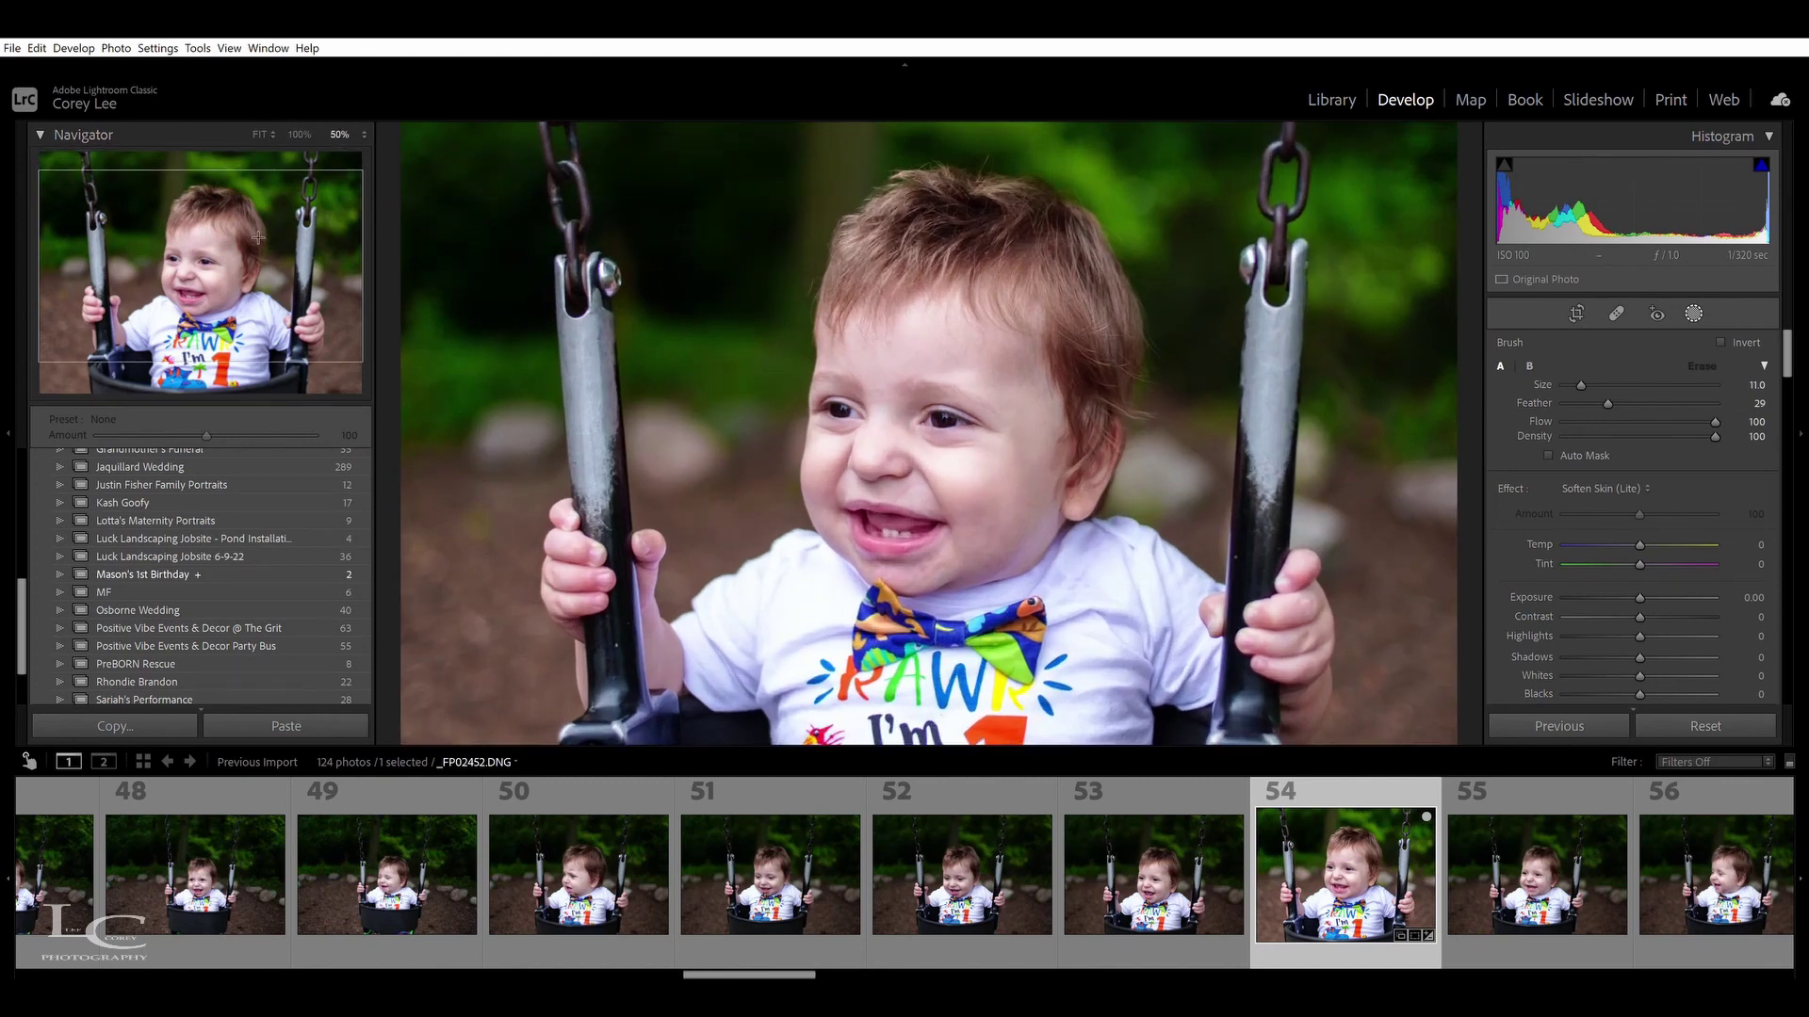
scroll(936, 538, down, 2)
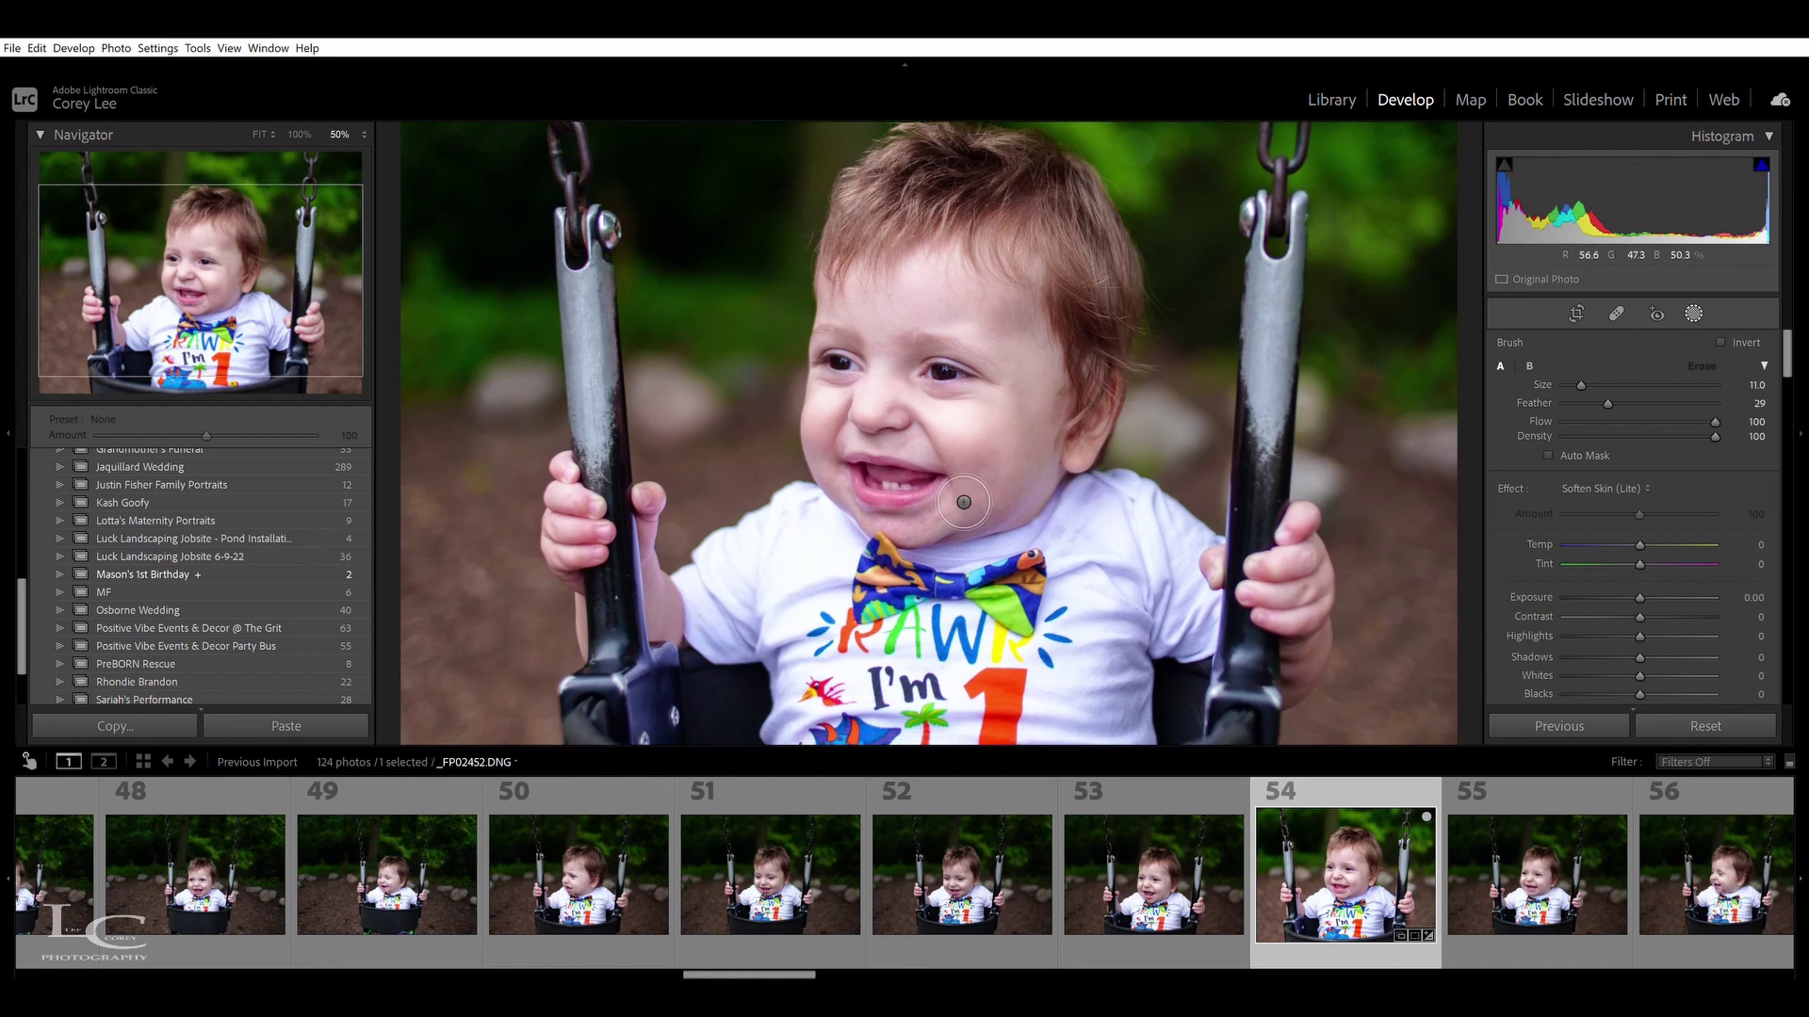
key(bracketleft)
key(bracketleft)
key(bracketleft)
key(bracketleft)
key(bracketleft)
mouse_move(927, 534)
mouse_down()
mouse_move(960, 514)
mouse_move(884, 519)
mouse_move(960, 515)
mouse_move(995, 456)
mouse_move(1011, 519)
mouse_move(1023, 453)
mouse_move(1056, 478)
mouse_move(1033, 410)
mouse_move(1041, 458)
mouse_up()
mouse_move(1030, 306)
mouse_down()
mouse_move(1010, 326)
mouse_move(1036, 330)
mouse_move(1004, 325)
mouse_move(1071, 416)
mouse_move(941, 309)
mouse_up()
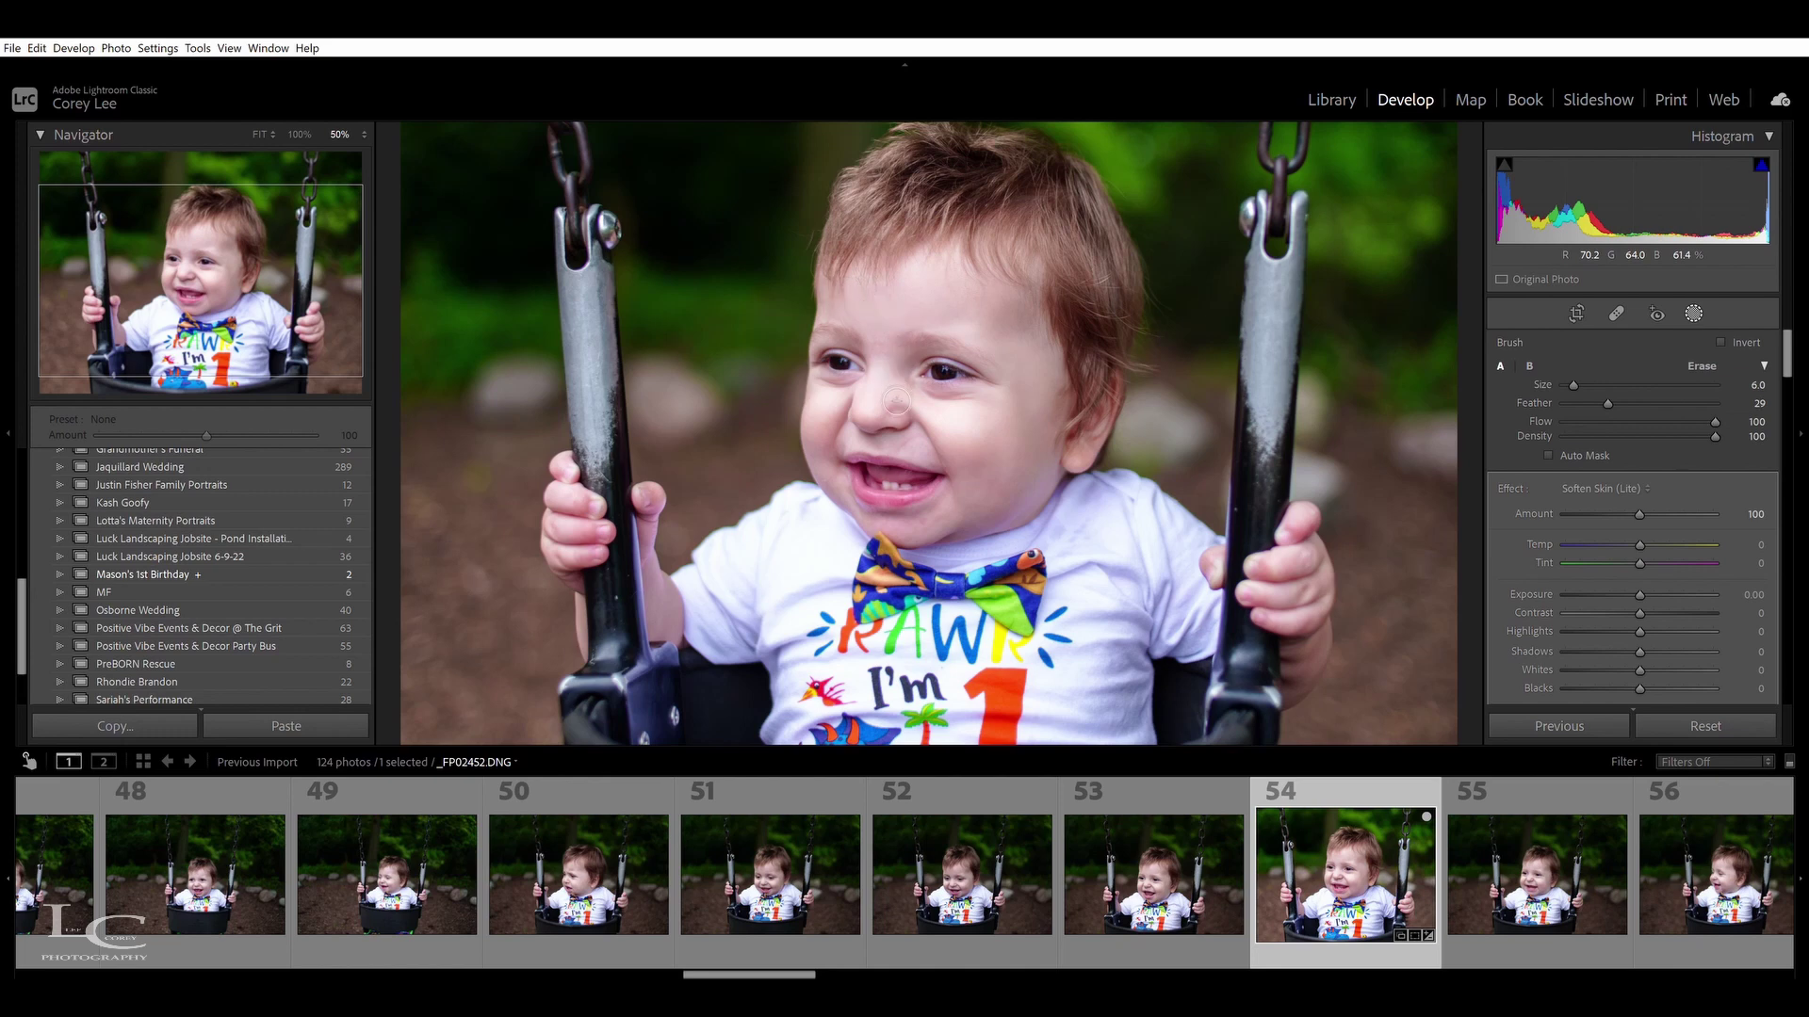
Heal the skin above the upper lip with a size 27 brush, sourcing from the nose bridge, and return to the fitted view
drag(205, 269, 206, 272)
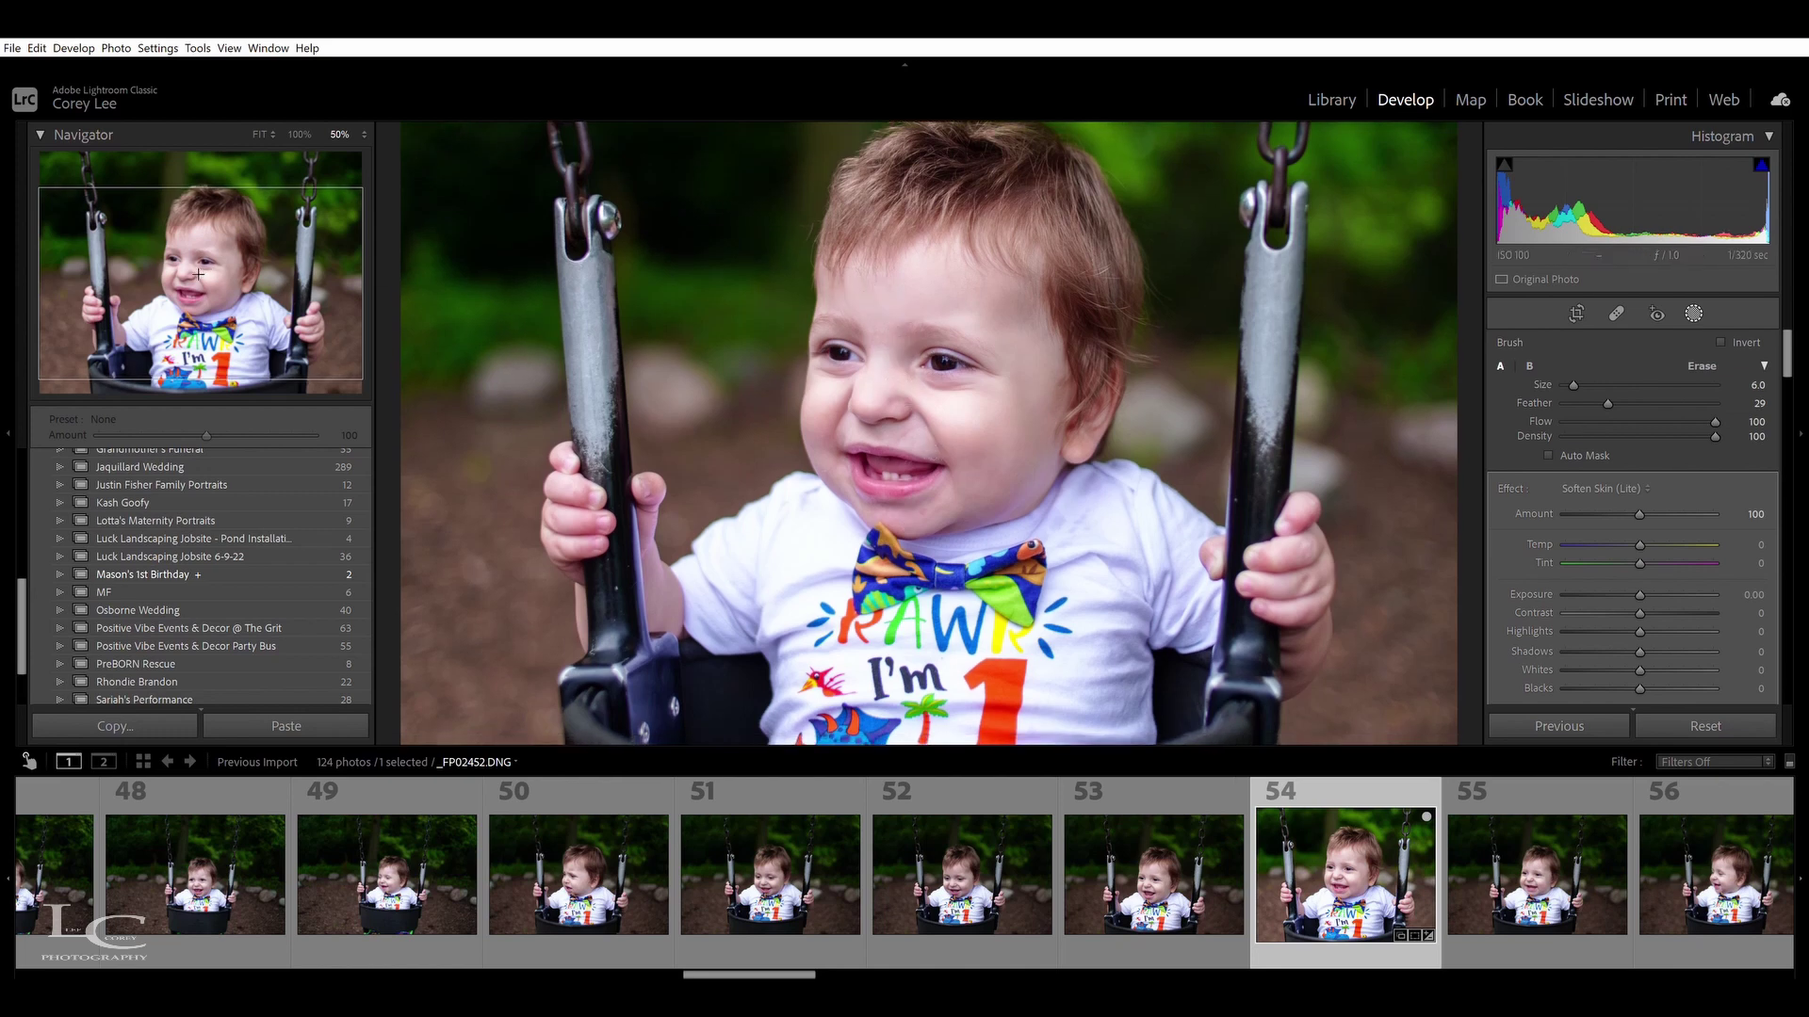
click(298, 134)
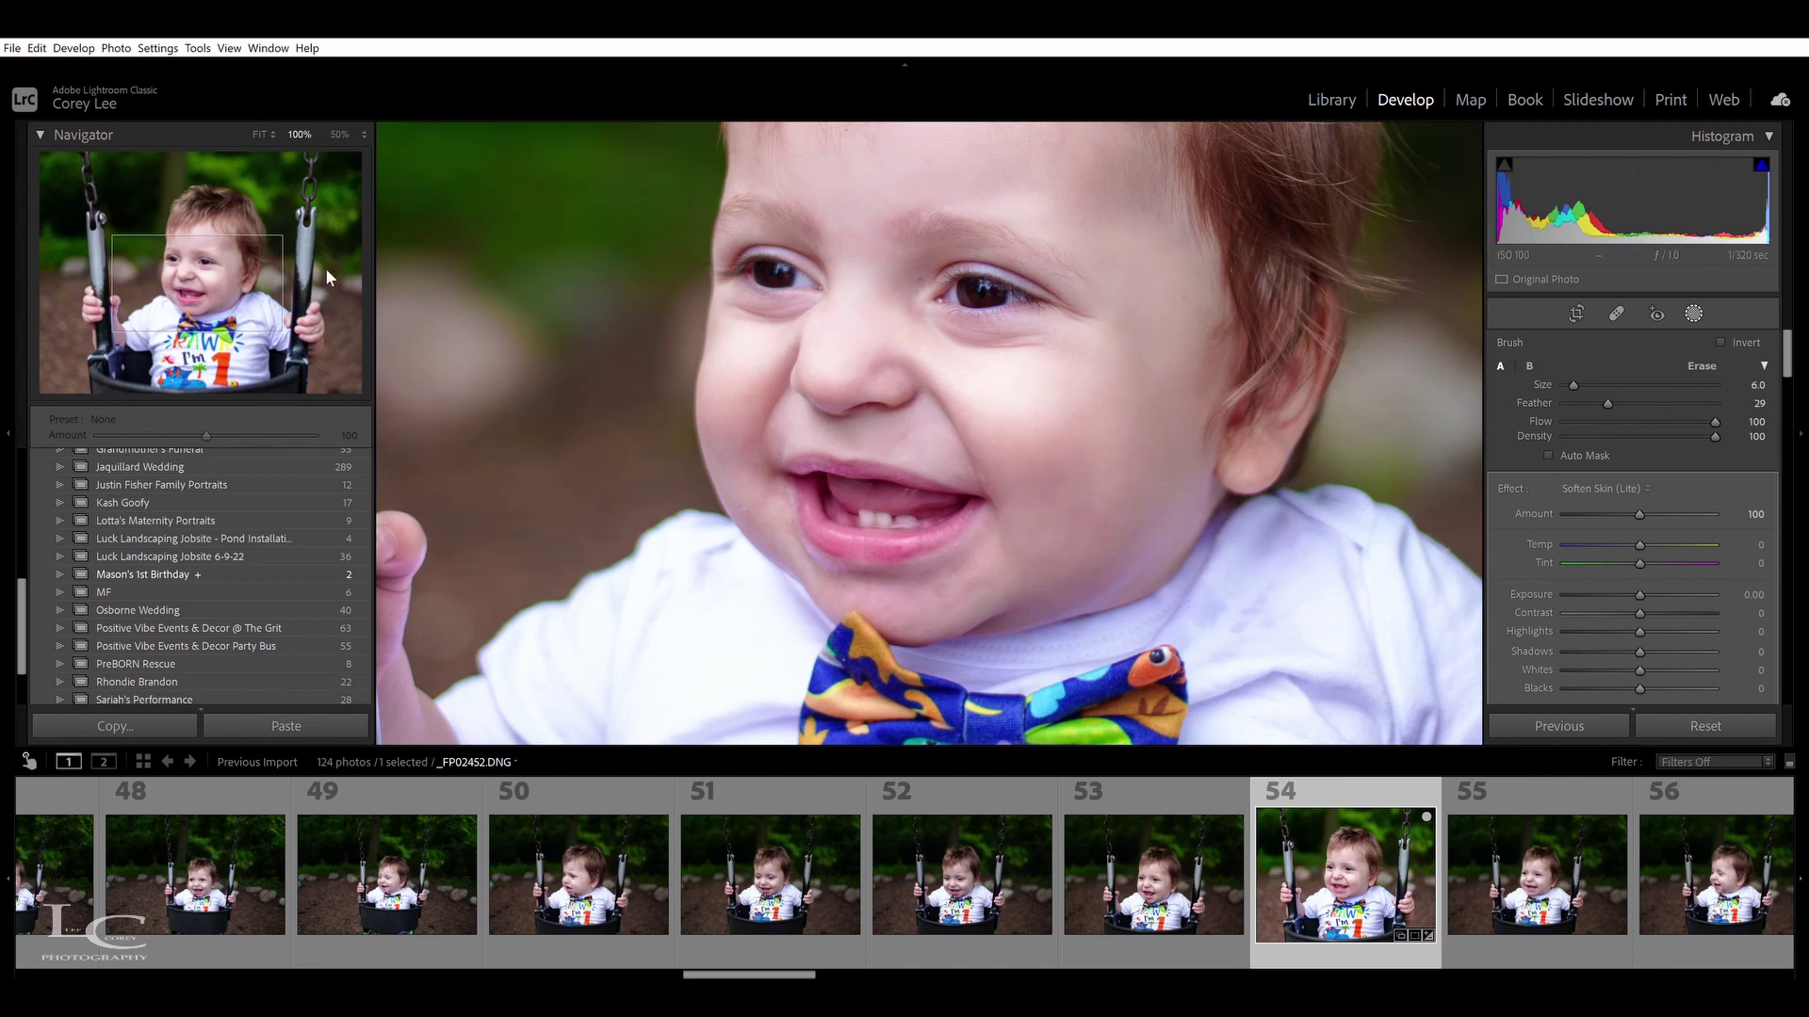
key(ctrl+equal)
click(1618, 310)
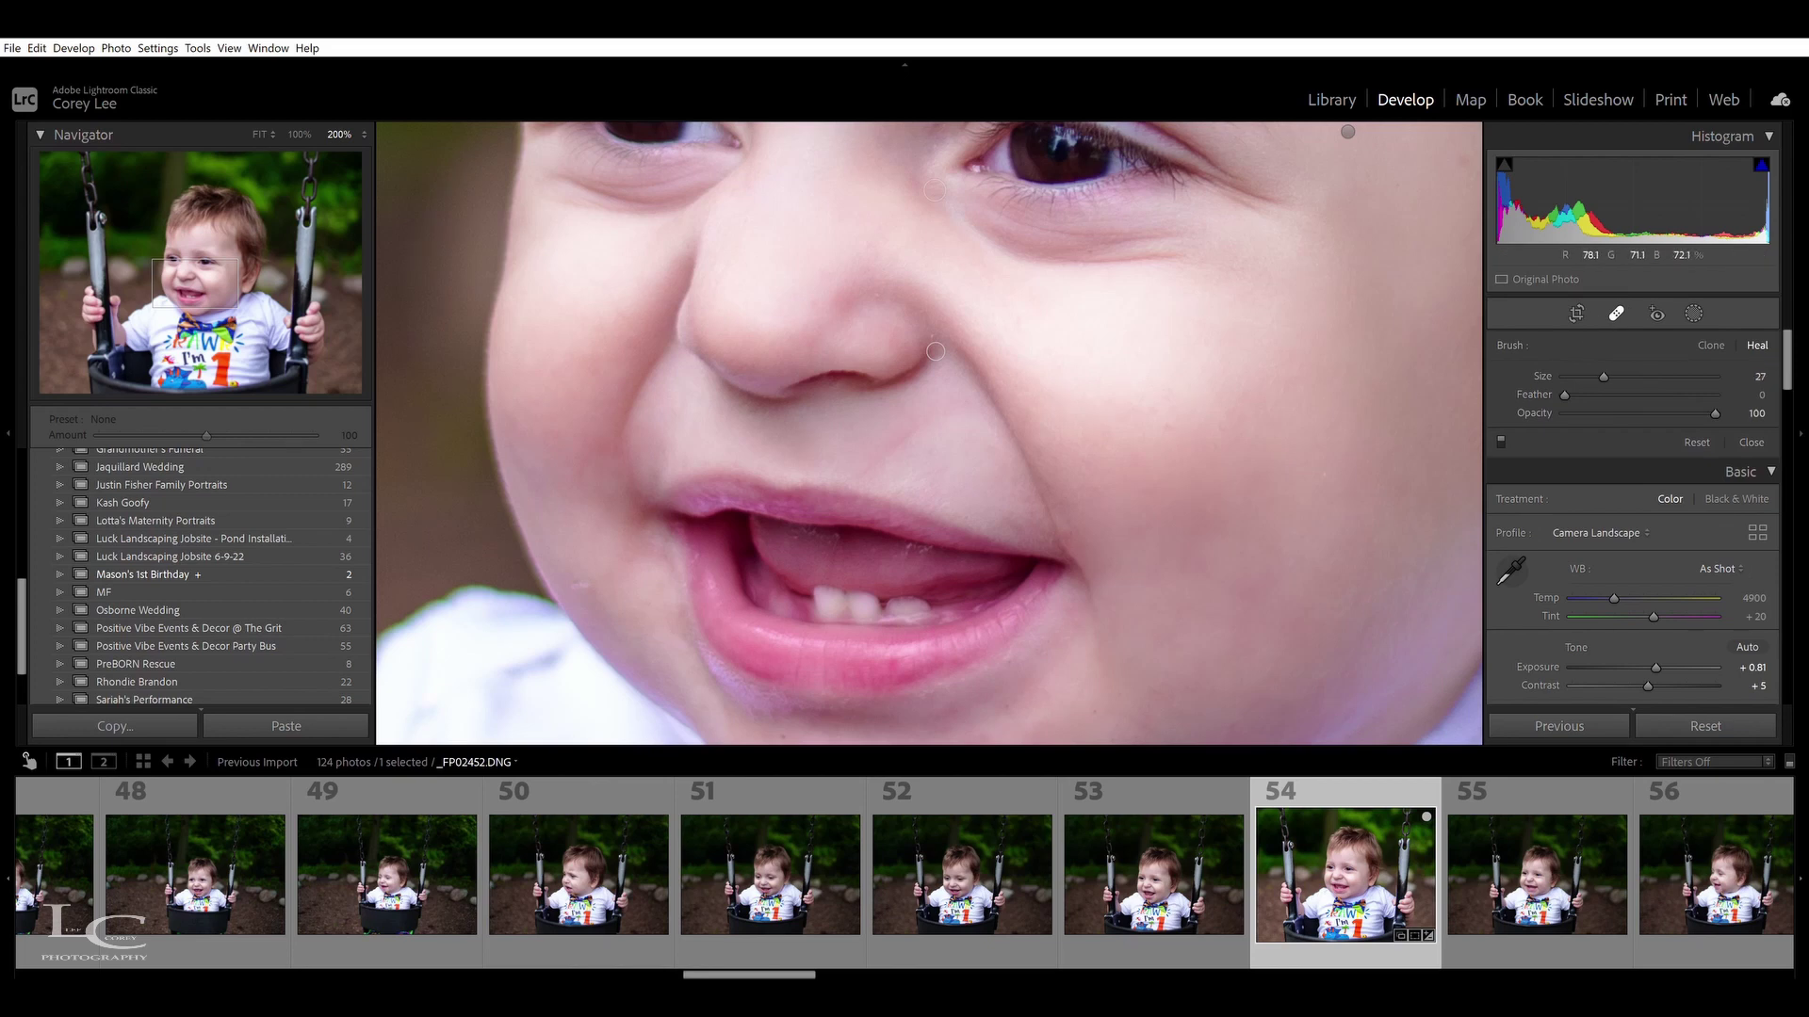
drag(862, 468, 959, 404)
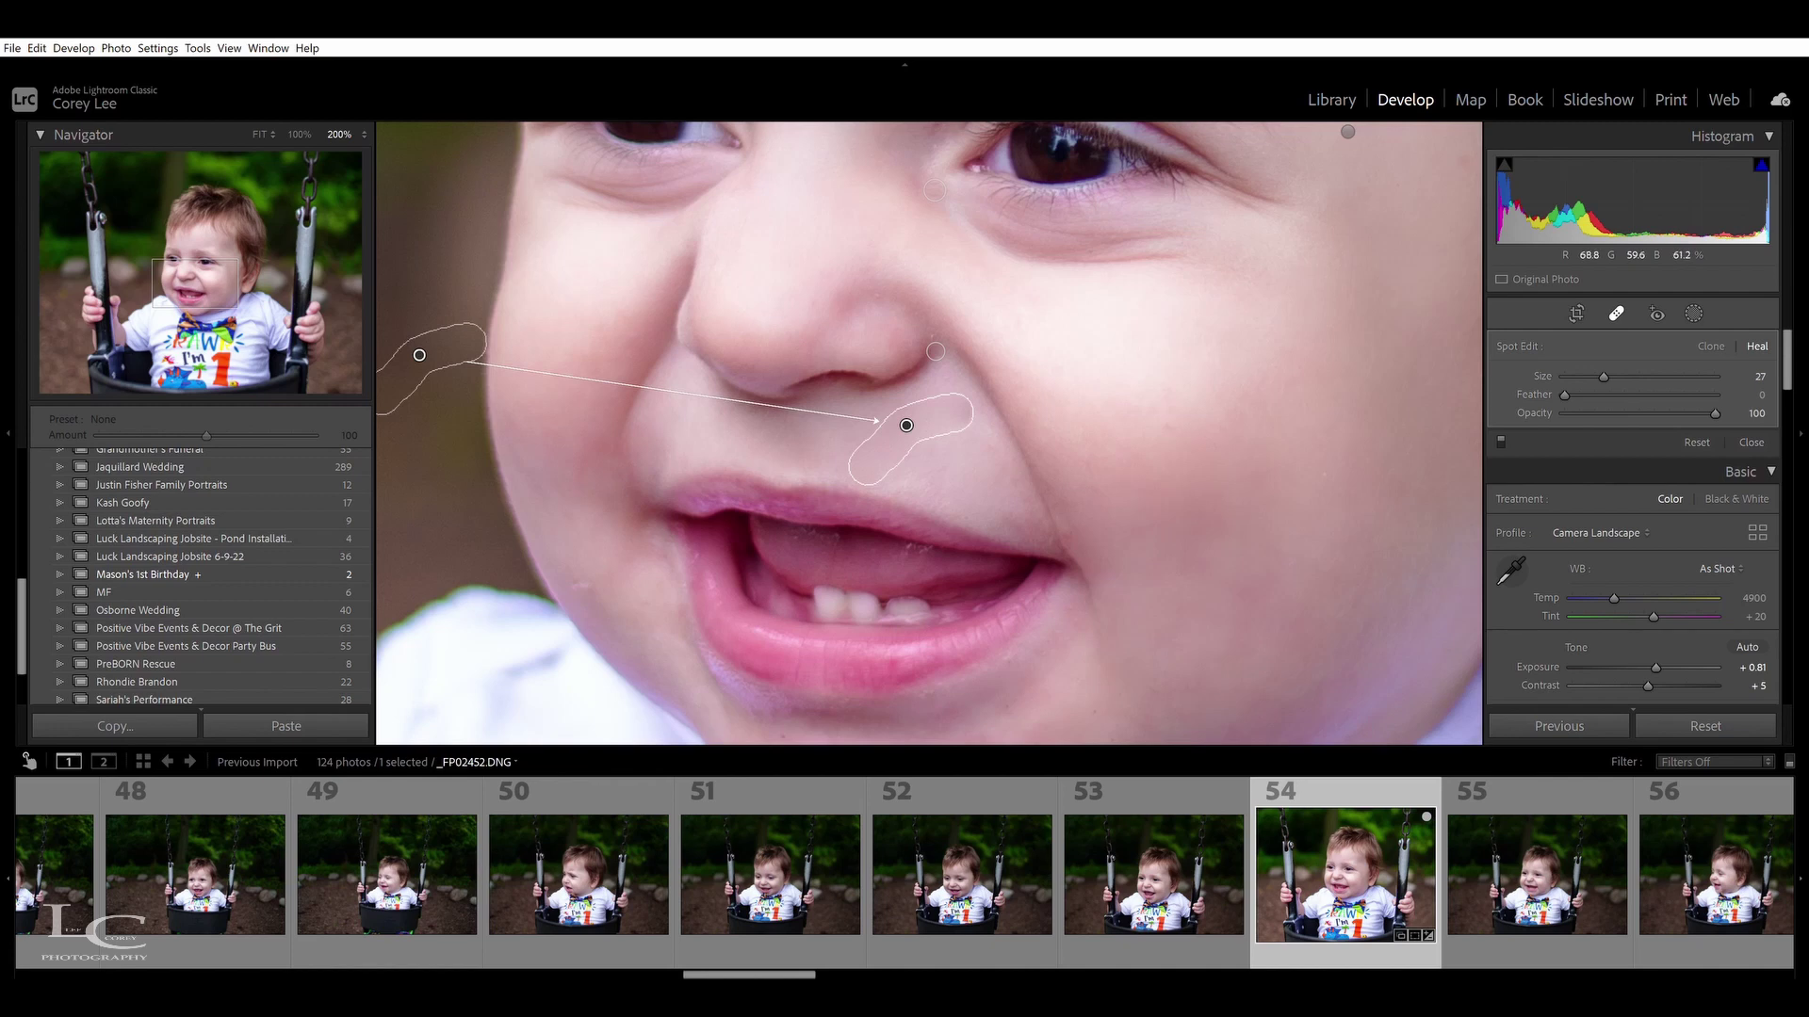
drag(419, 355, 768, 199)
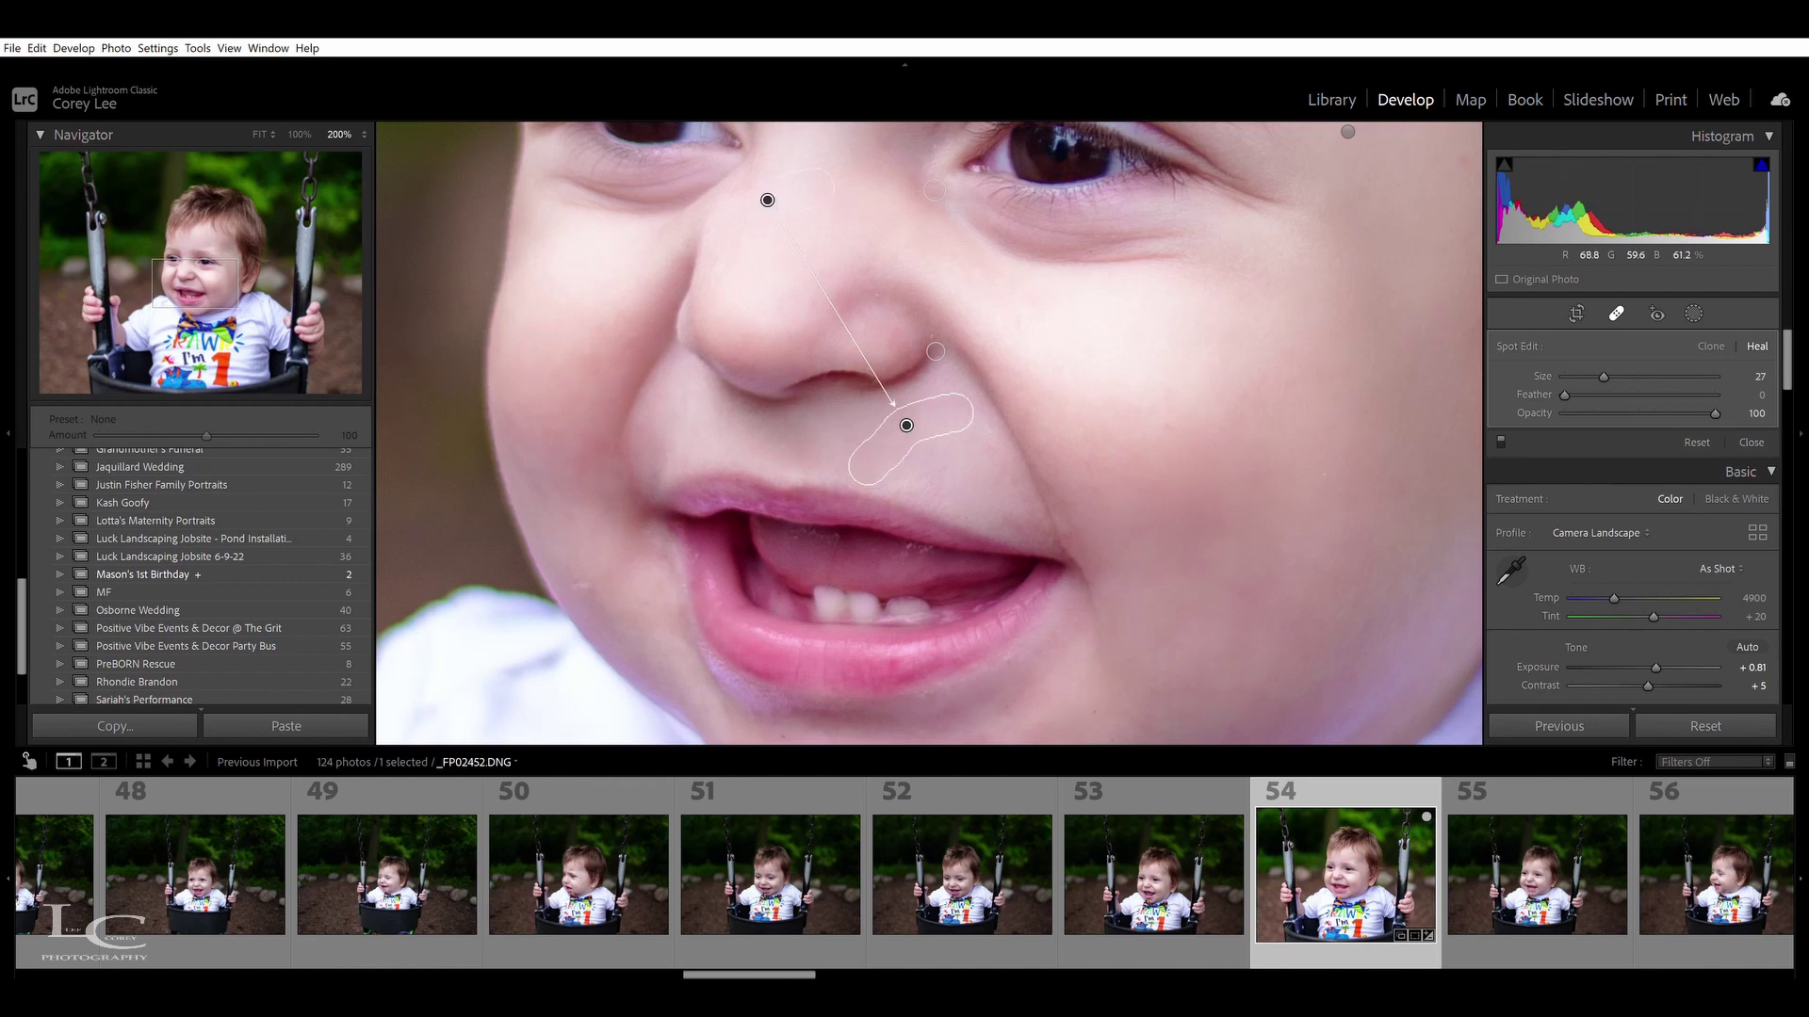
click(1613, 307)
click(1053, 483)
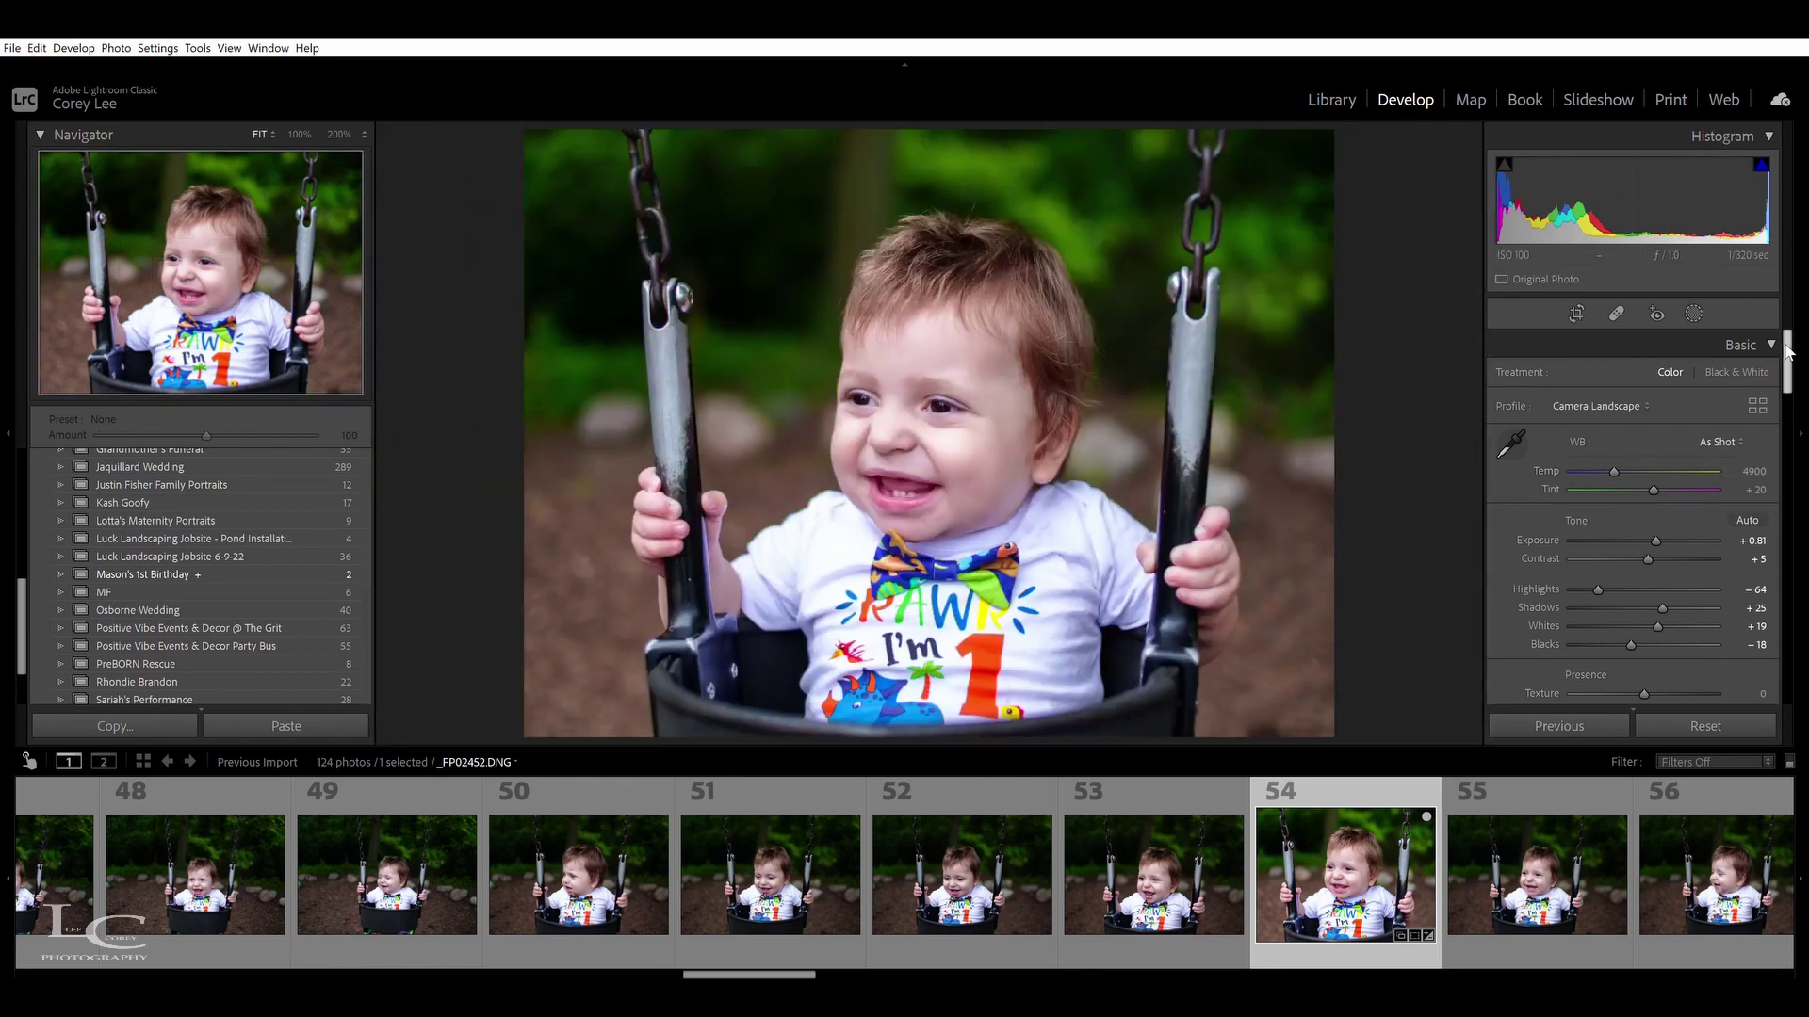
Set the tone curve's point curve to Medium Contrast
drag(1787, 352, 1756, 474)
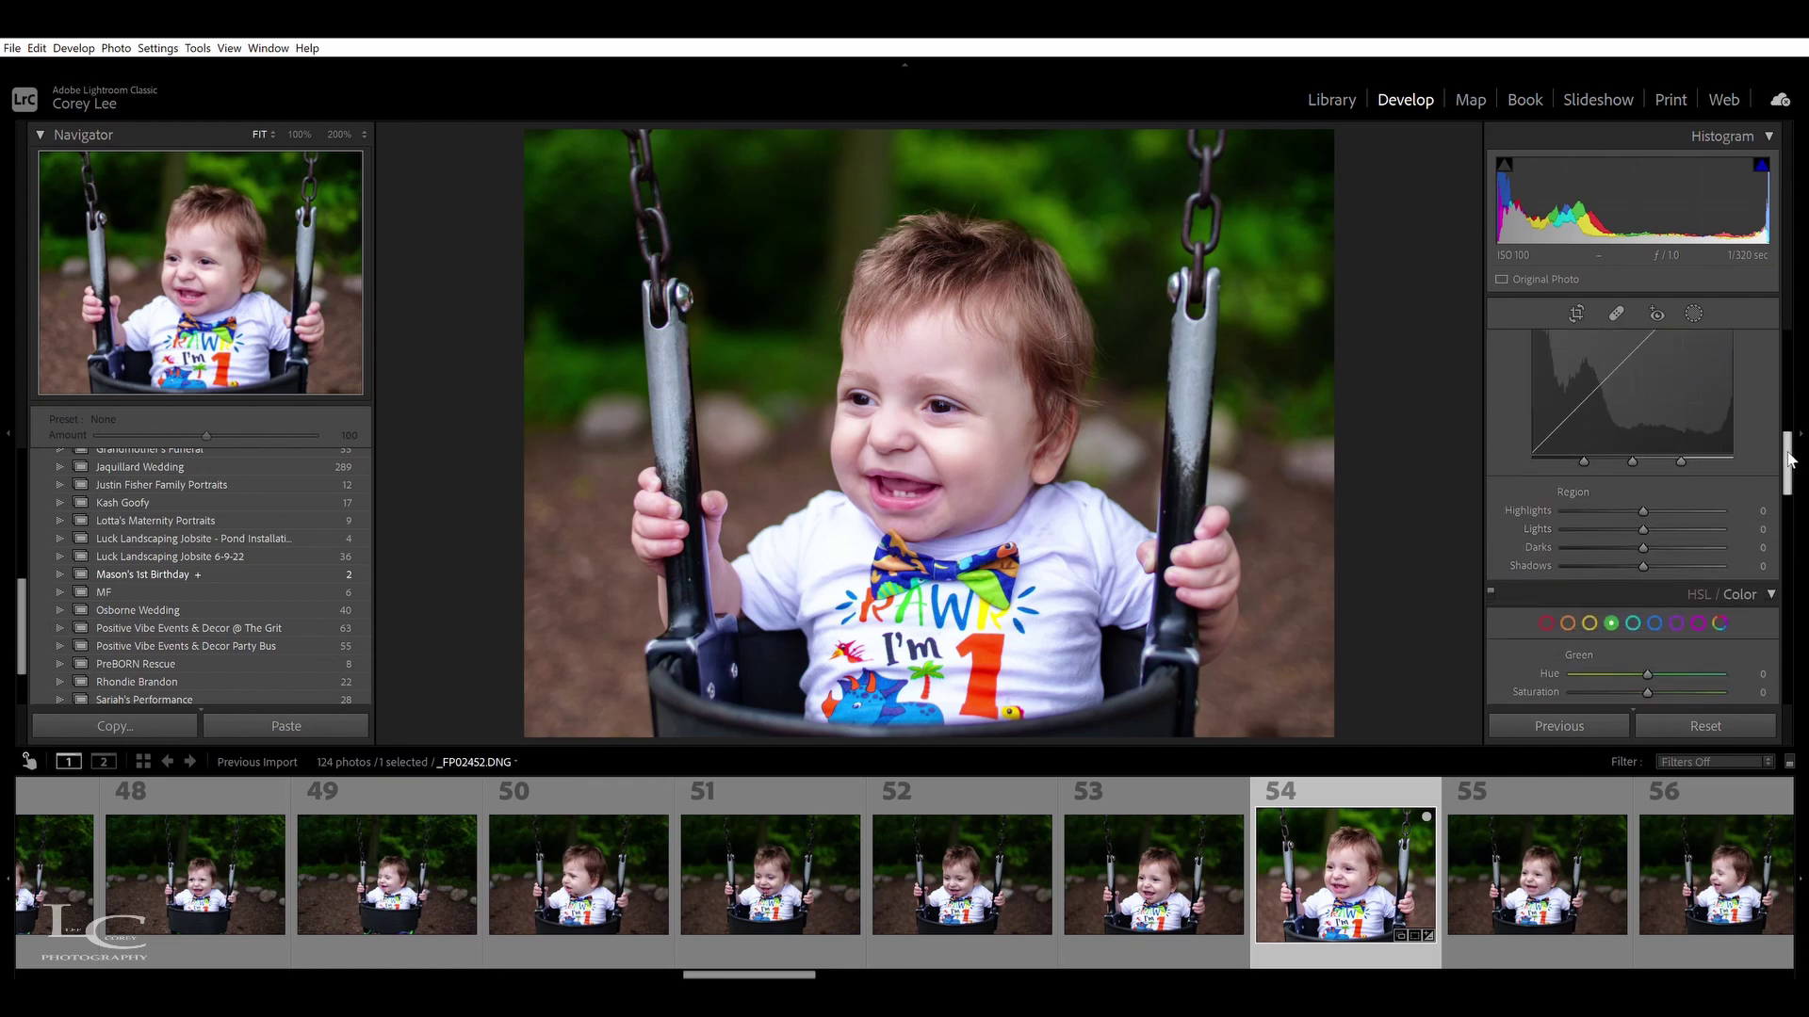
scroll(1601, 467, up, 4)
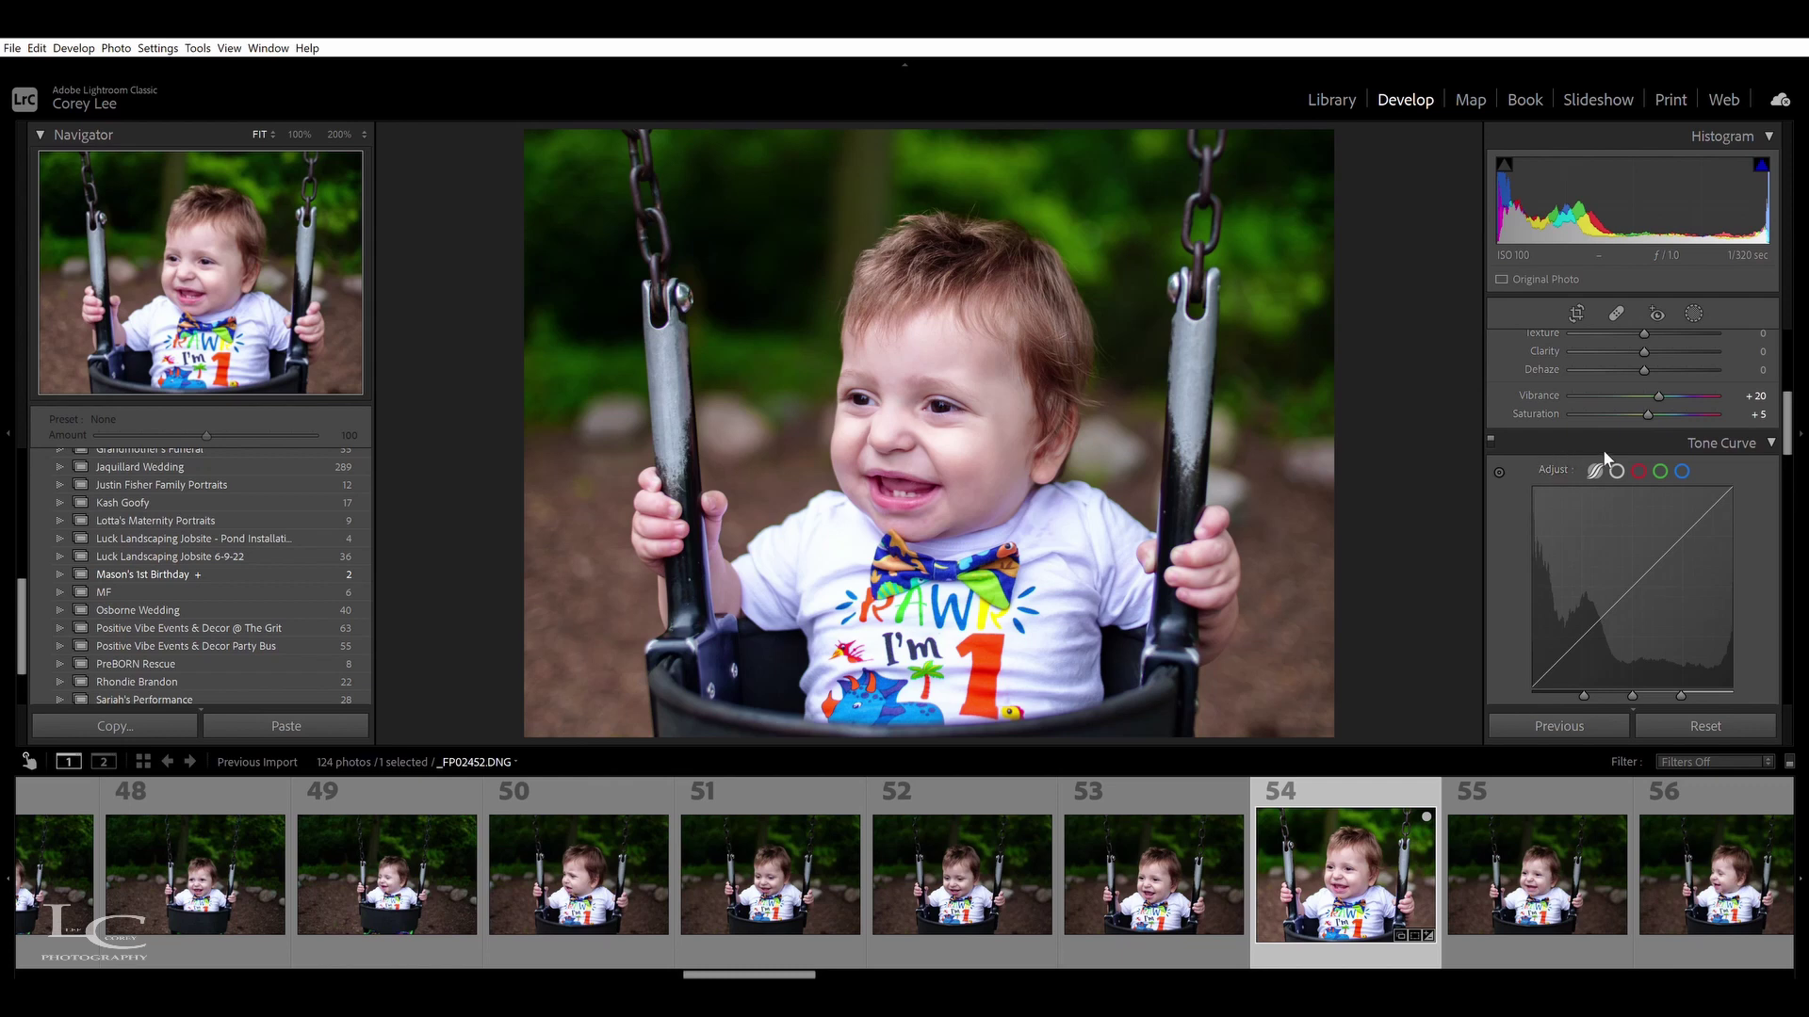
scroll(1737, 518, down, 4)
click(1619, 442)
click(1630, 461)
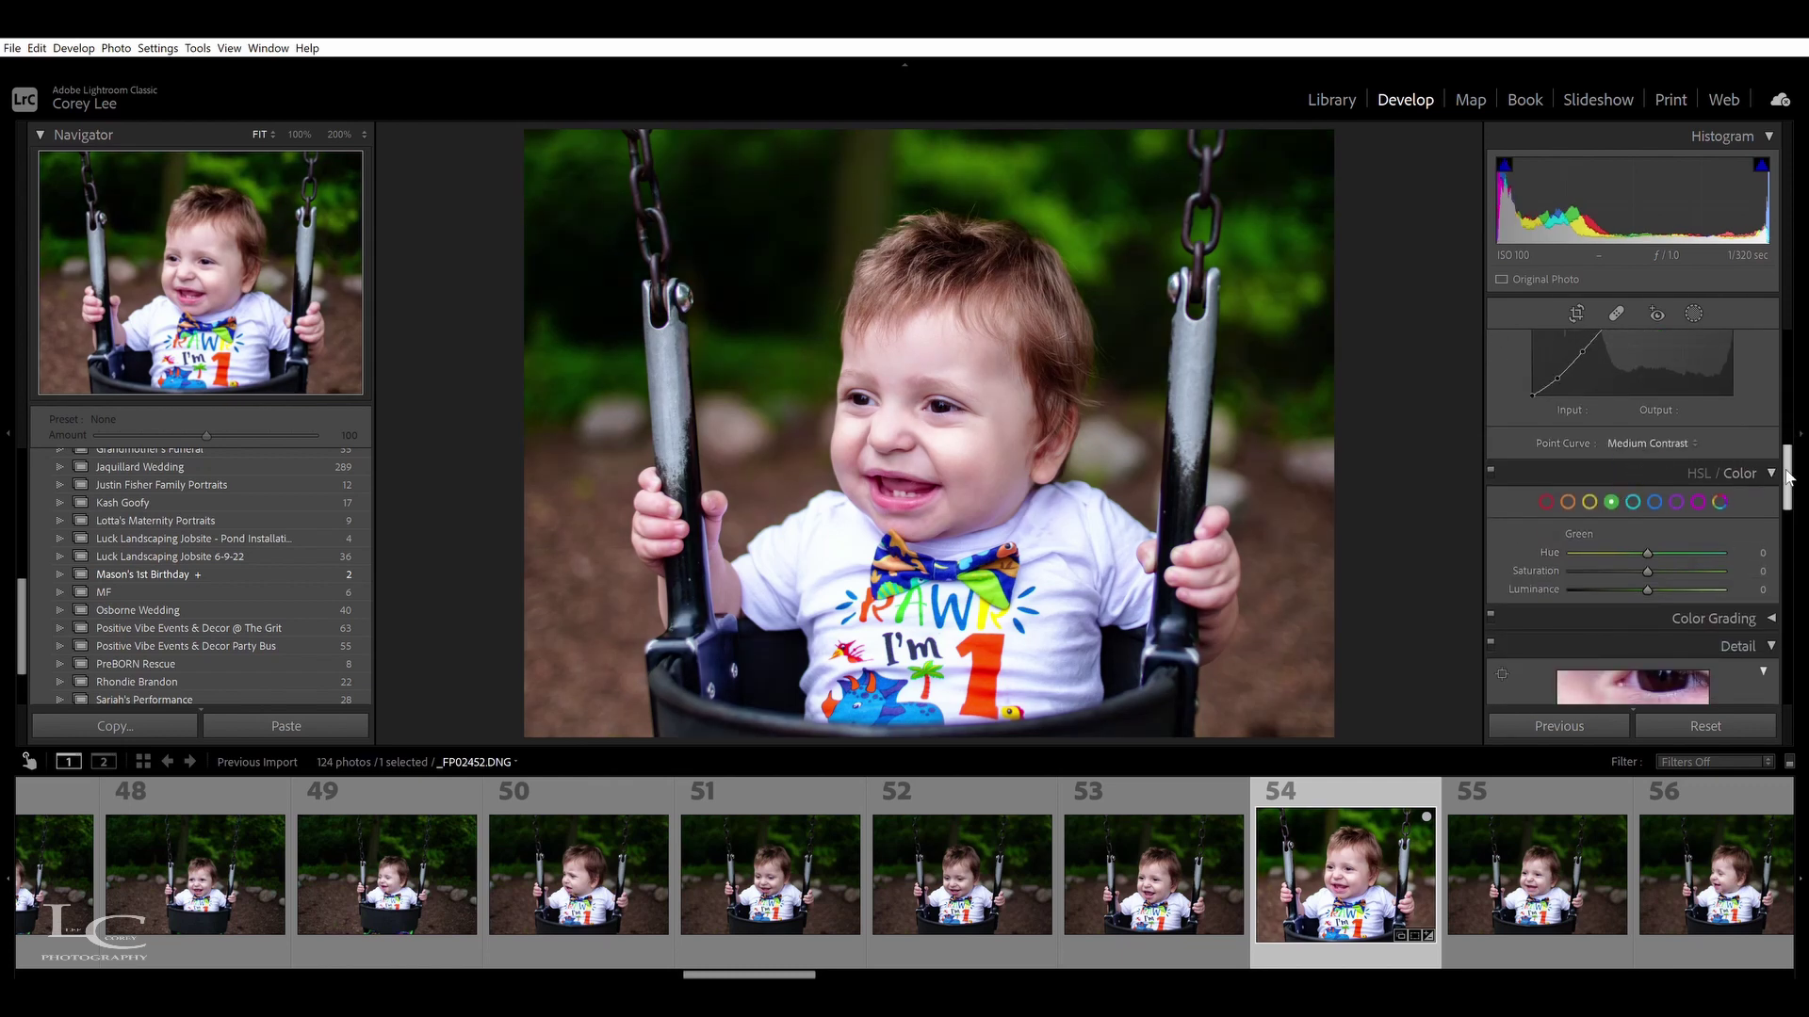
Compare photos 57 to 60 of the toddler at the playground panel to pick the best expression
drag(1789, 477, 1792, 459)
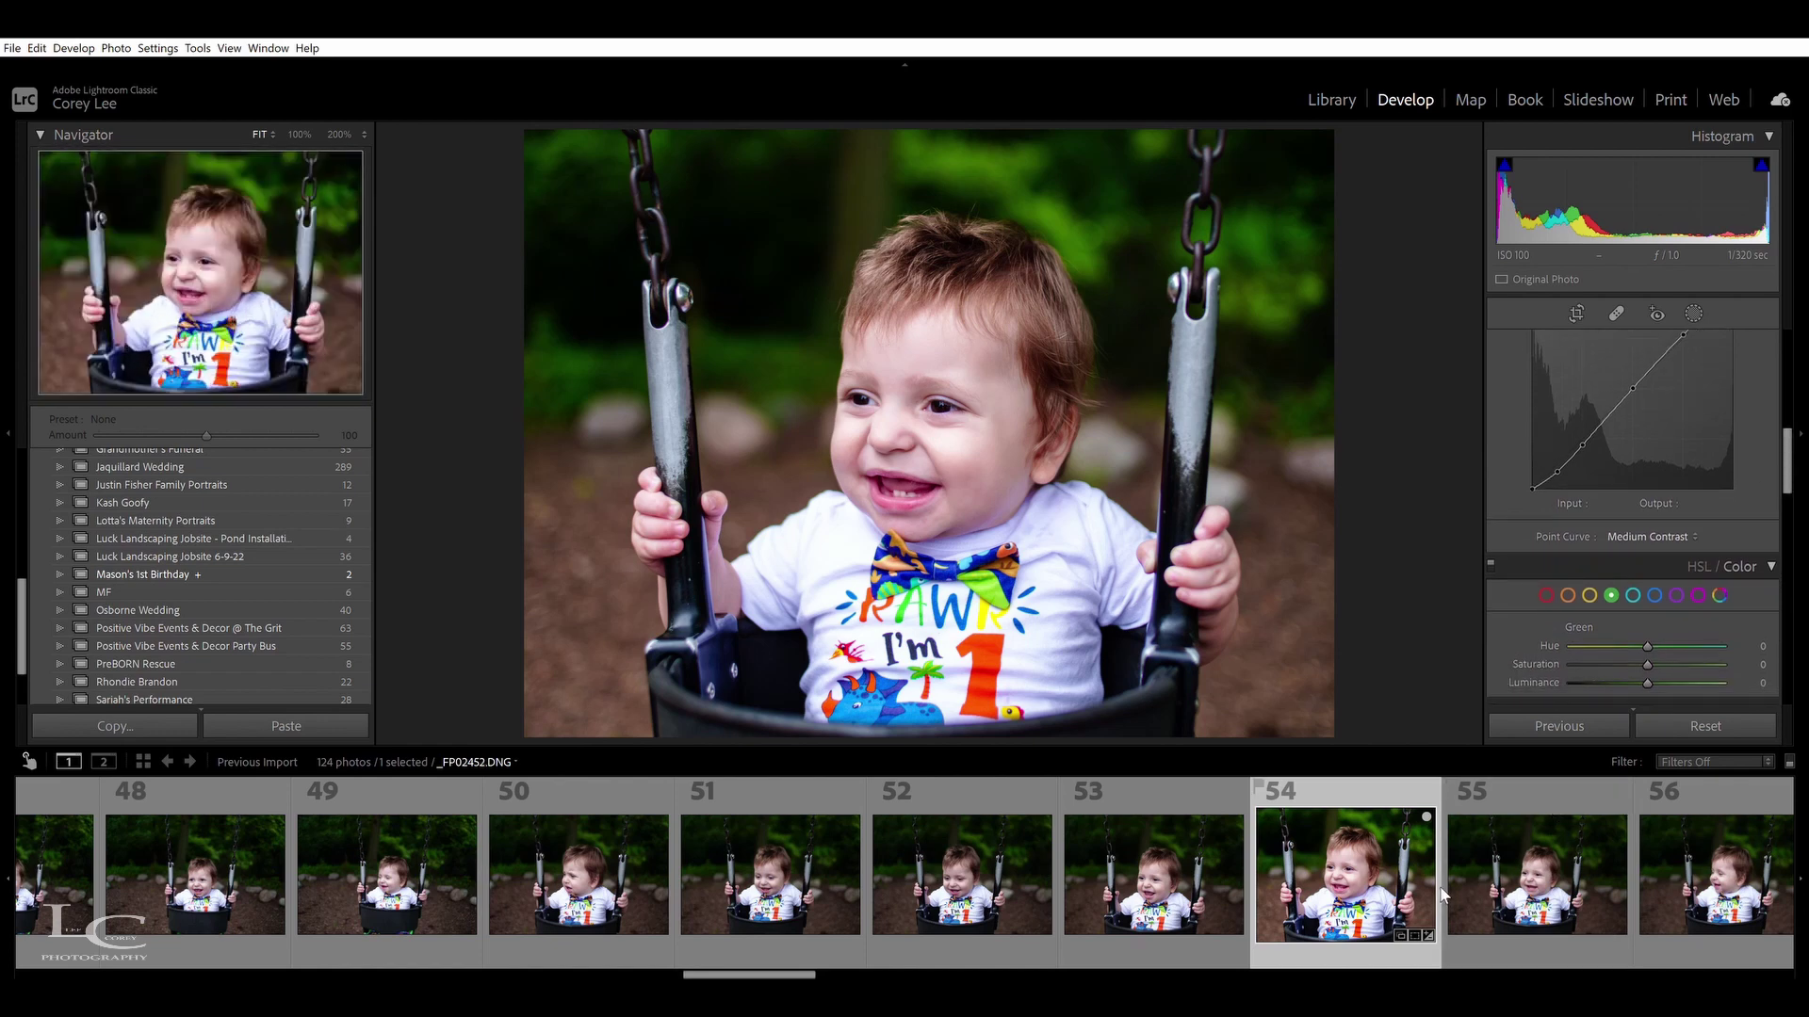
scroll(1450, 893, down, 6)
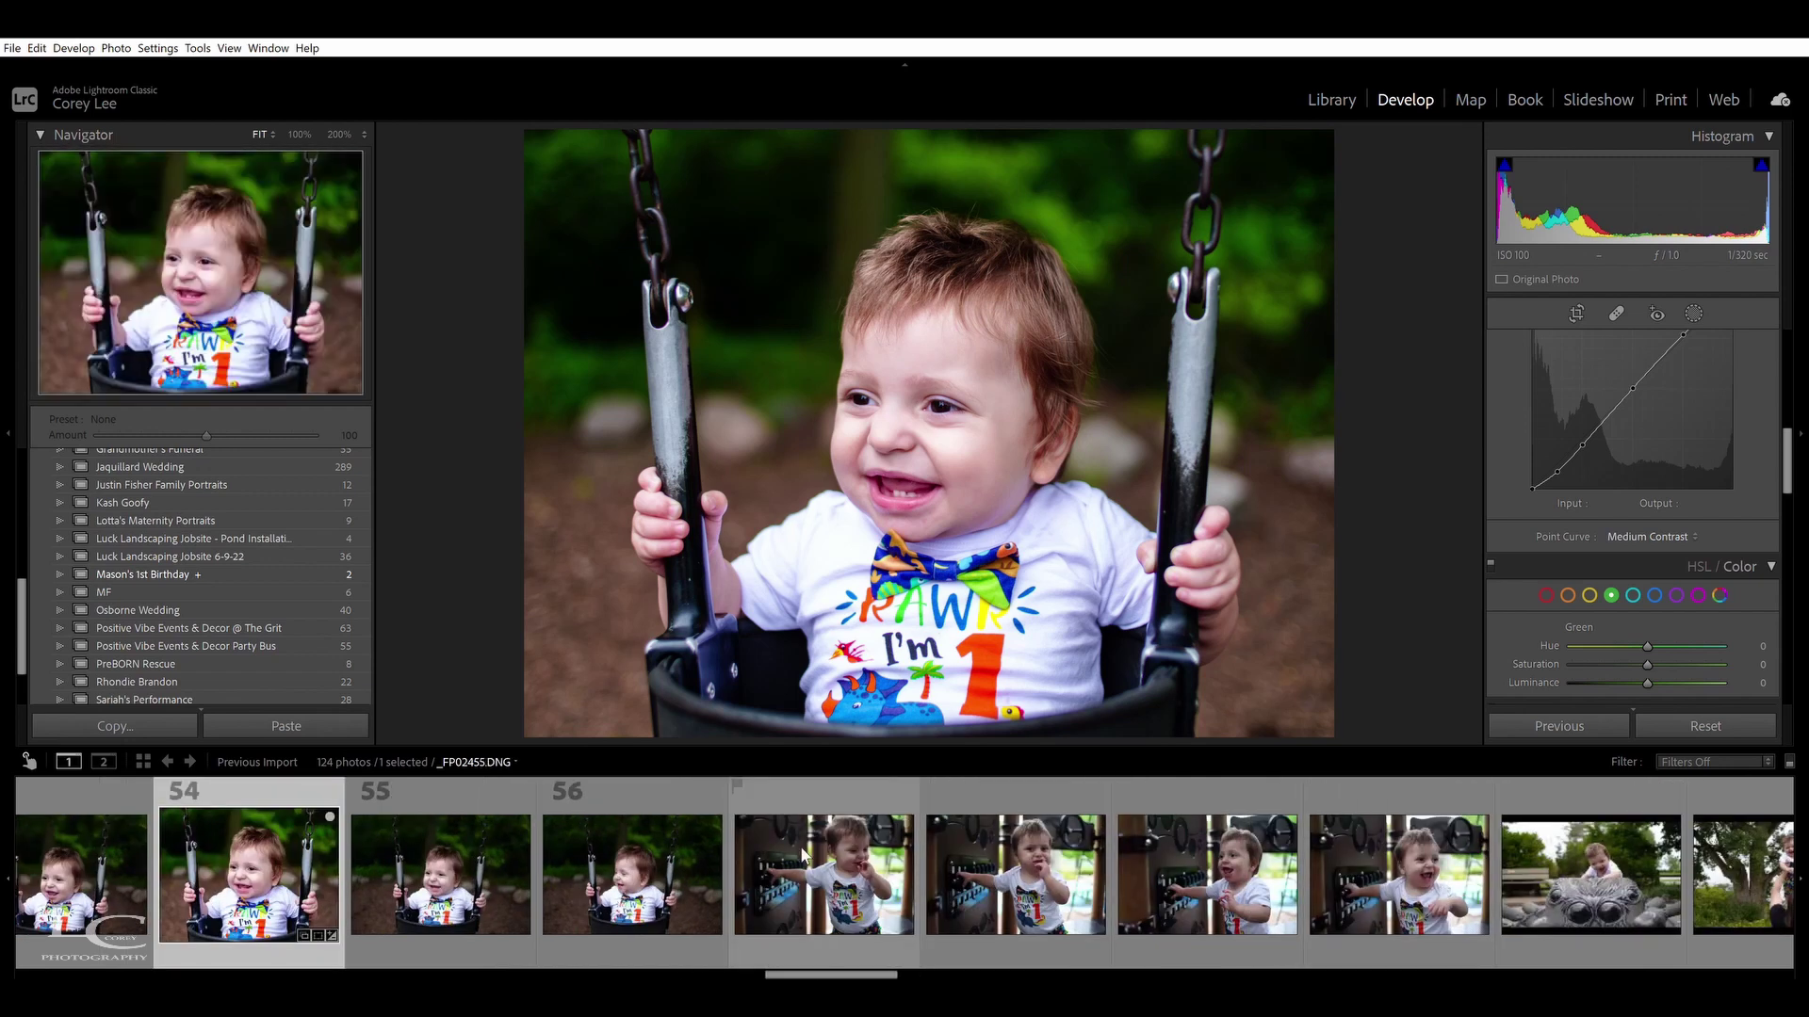
click(1419, 872)
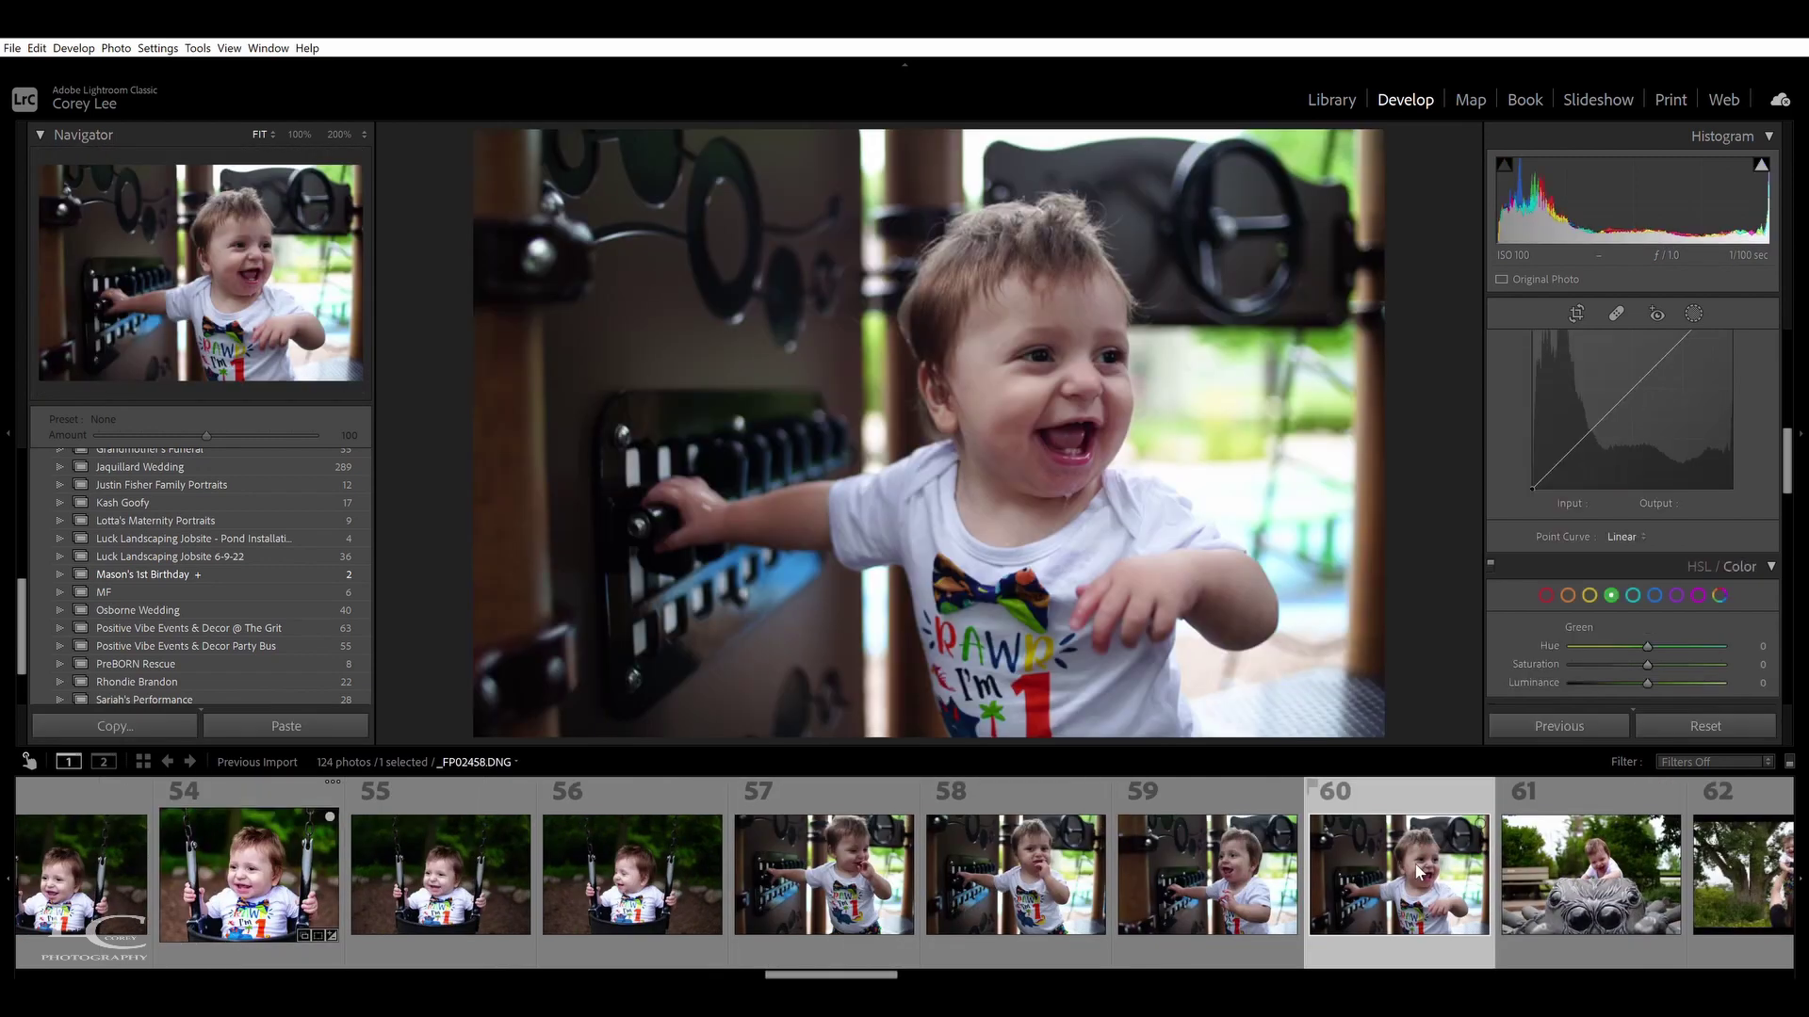
click(1222, 885)
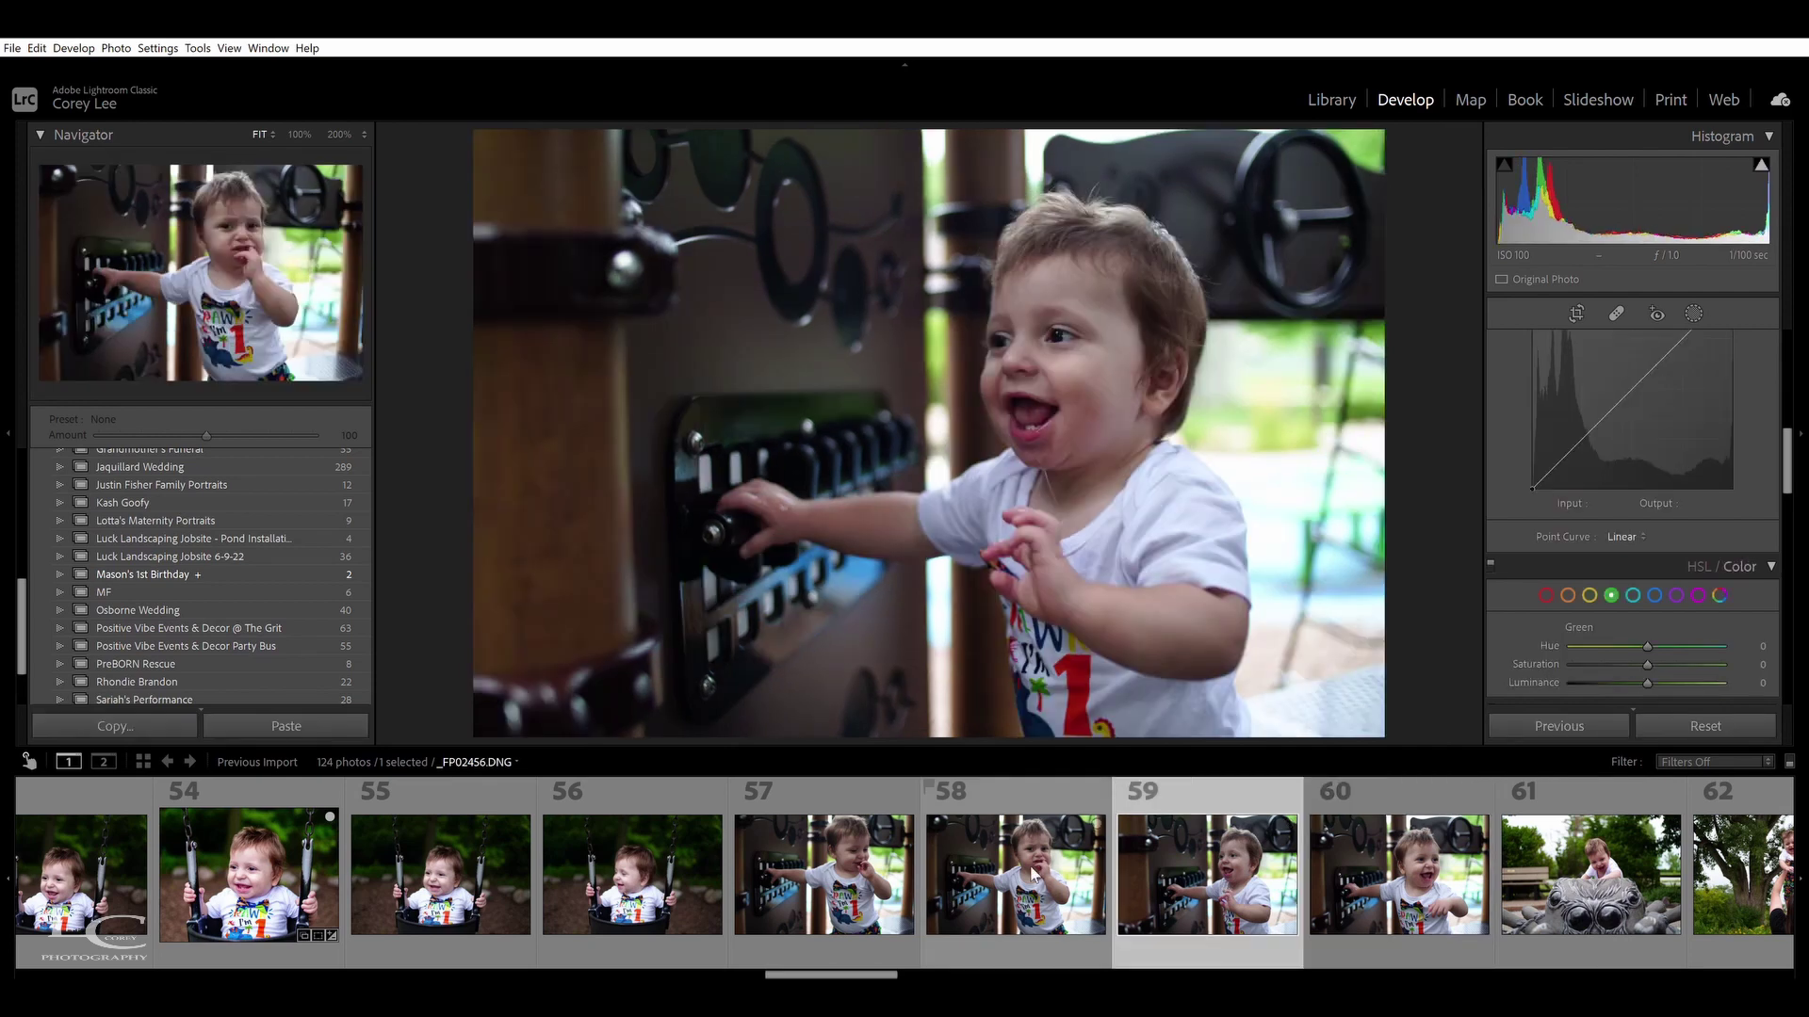
click(1033, 875)
click(859, 859)
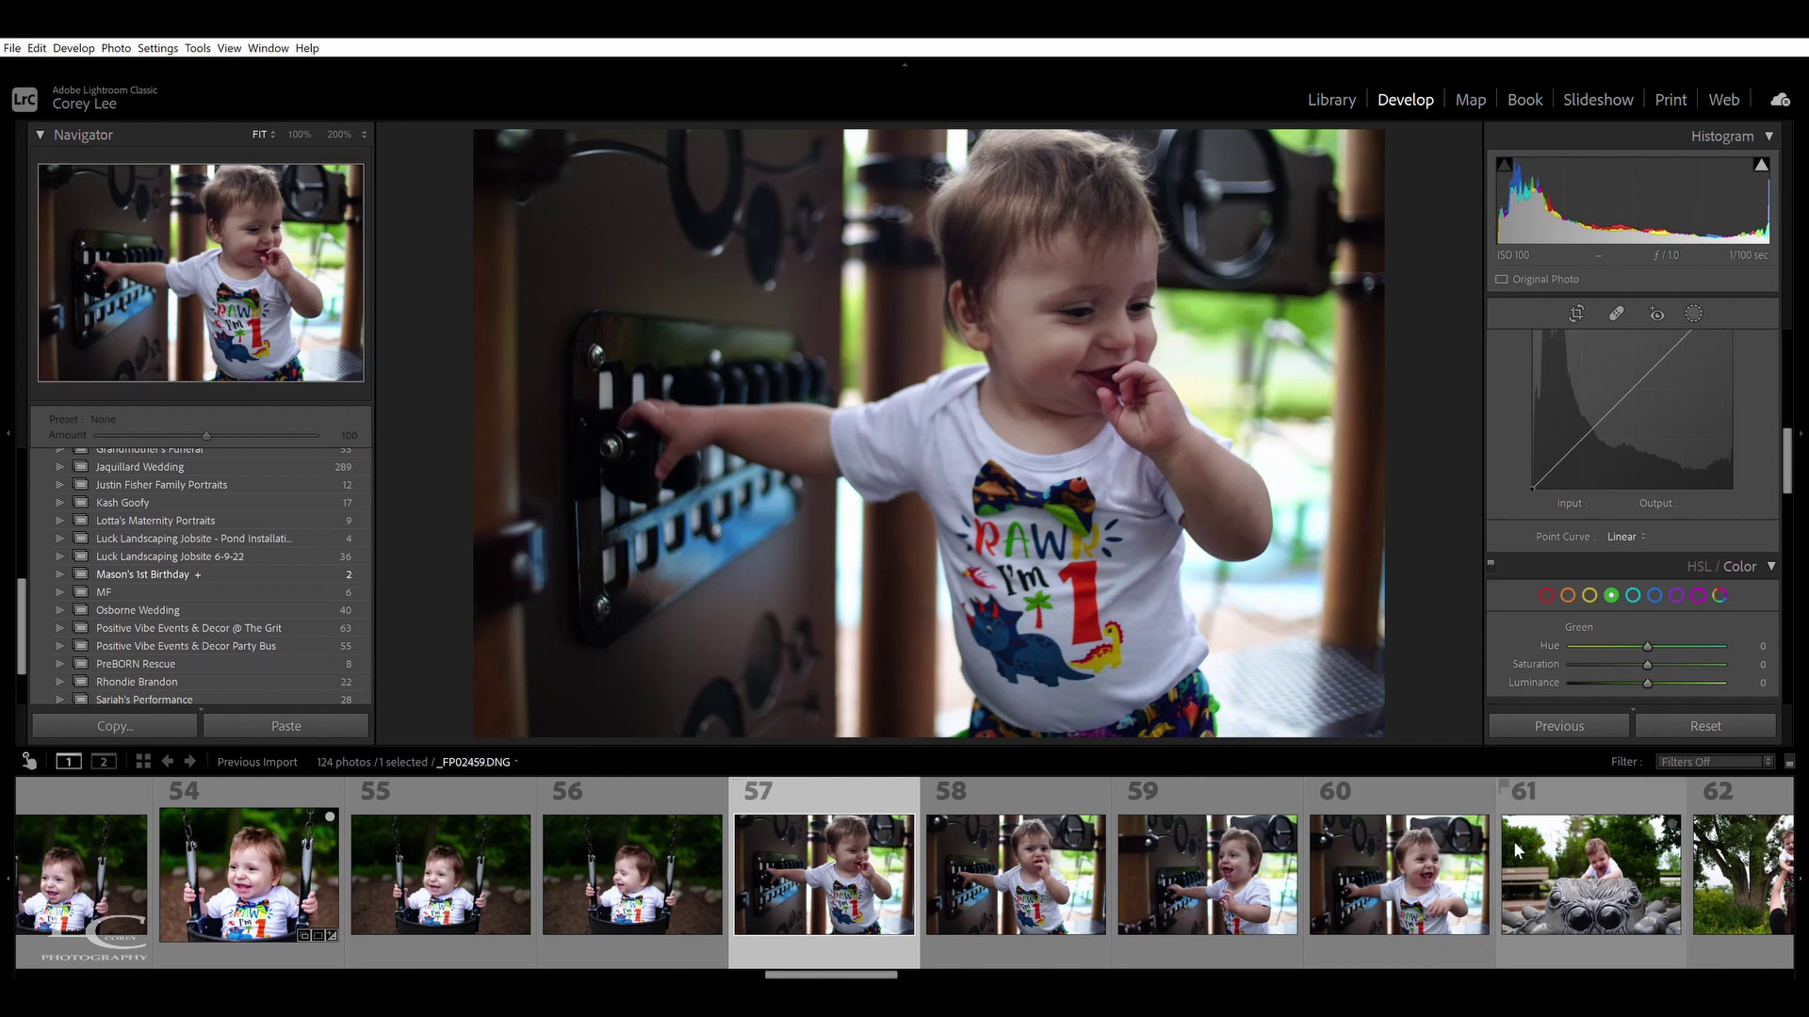
click(1440, 884)
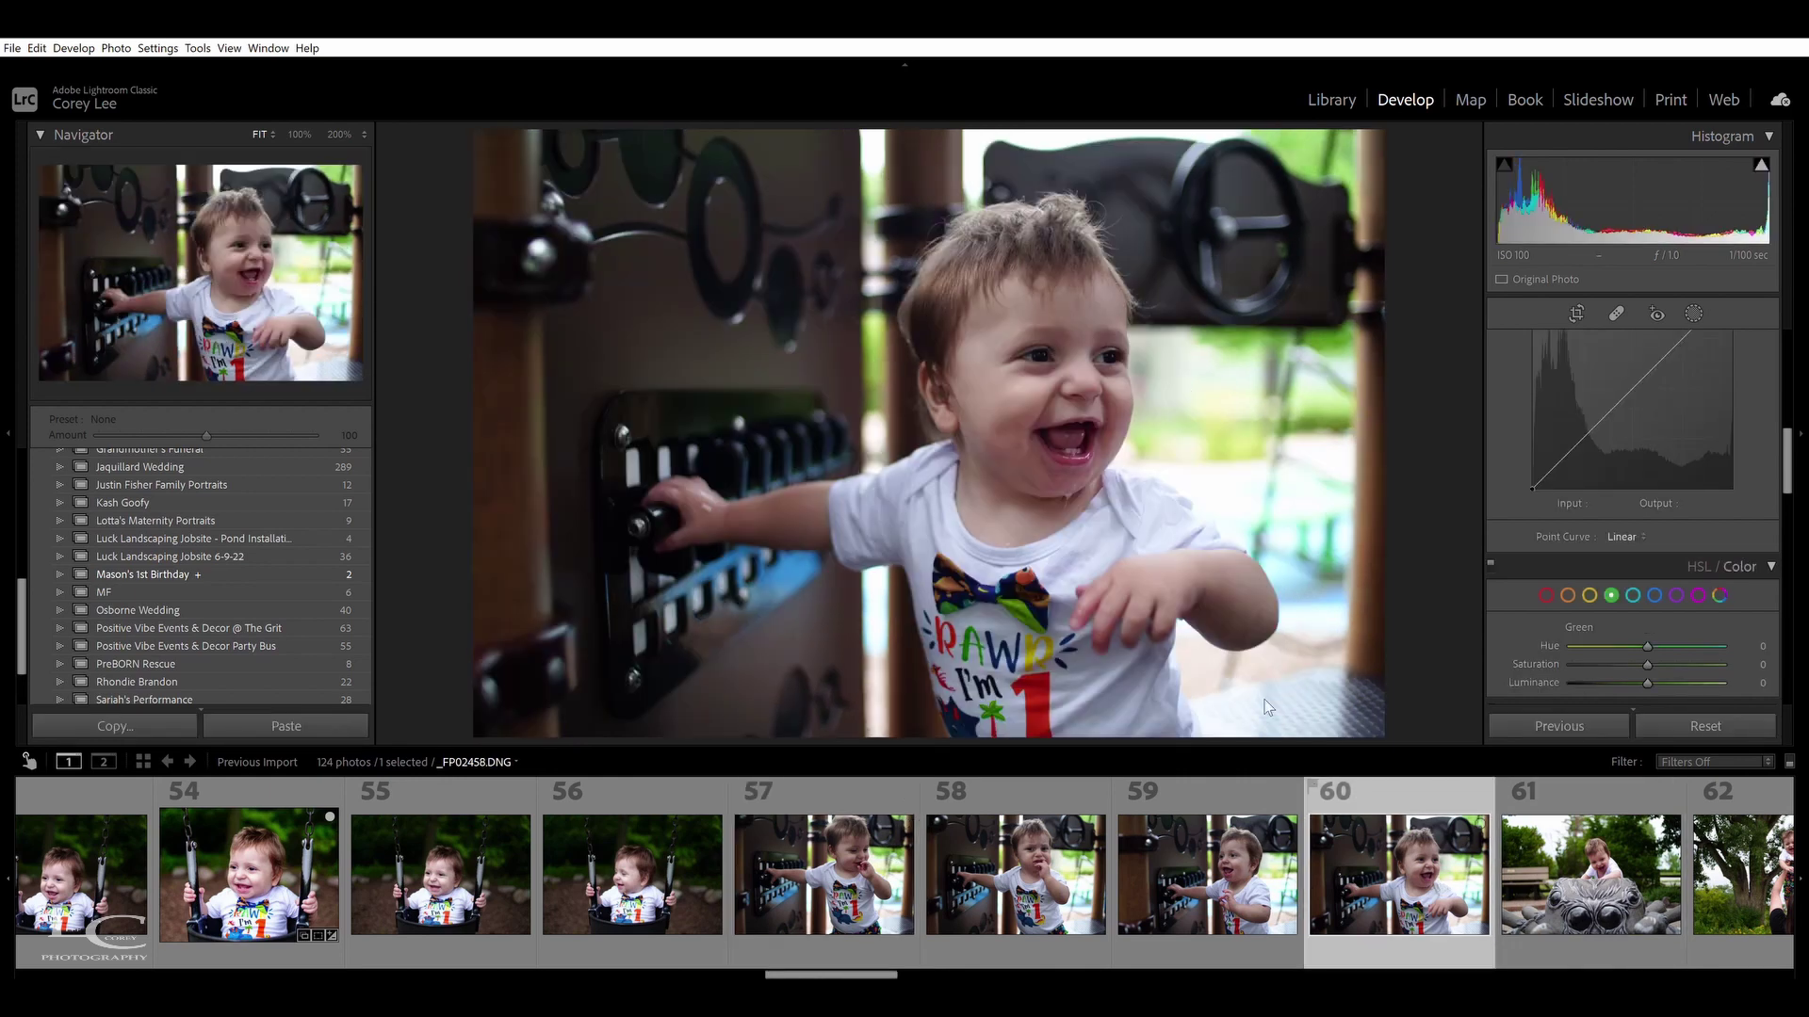
Inspect the toddler's face up close in photos 60 and 59 to check sharpness and skin blemishes
click(1031, 337)
drag(1173, 511, 1078, 240)
click(1267, 881)
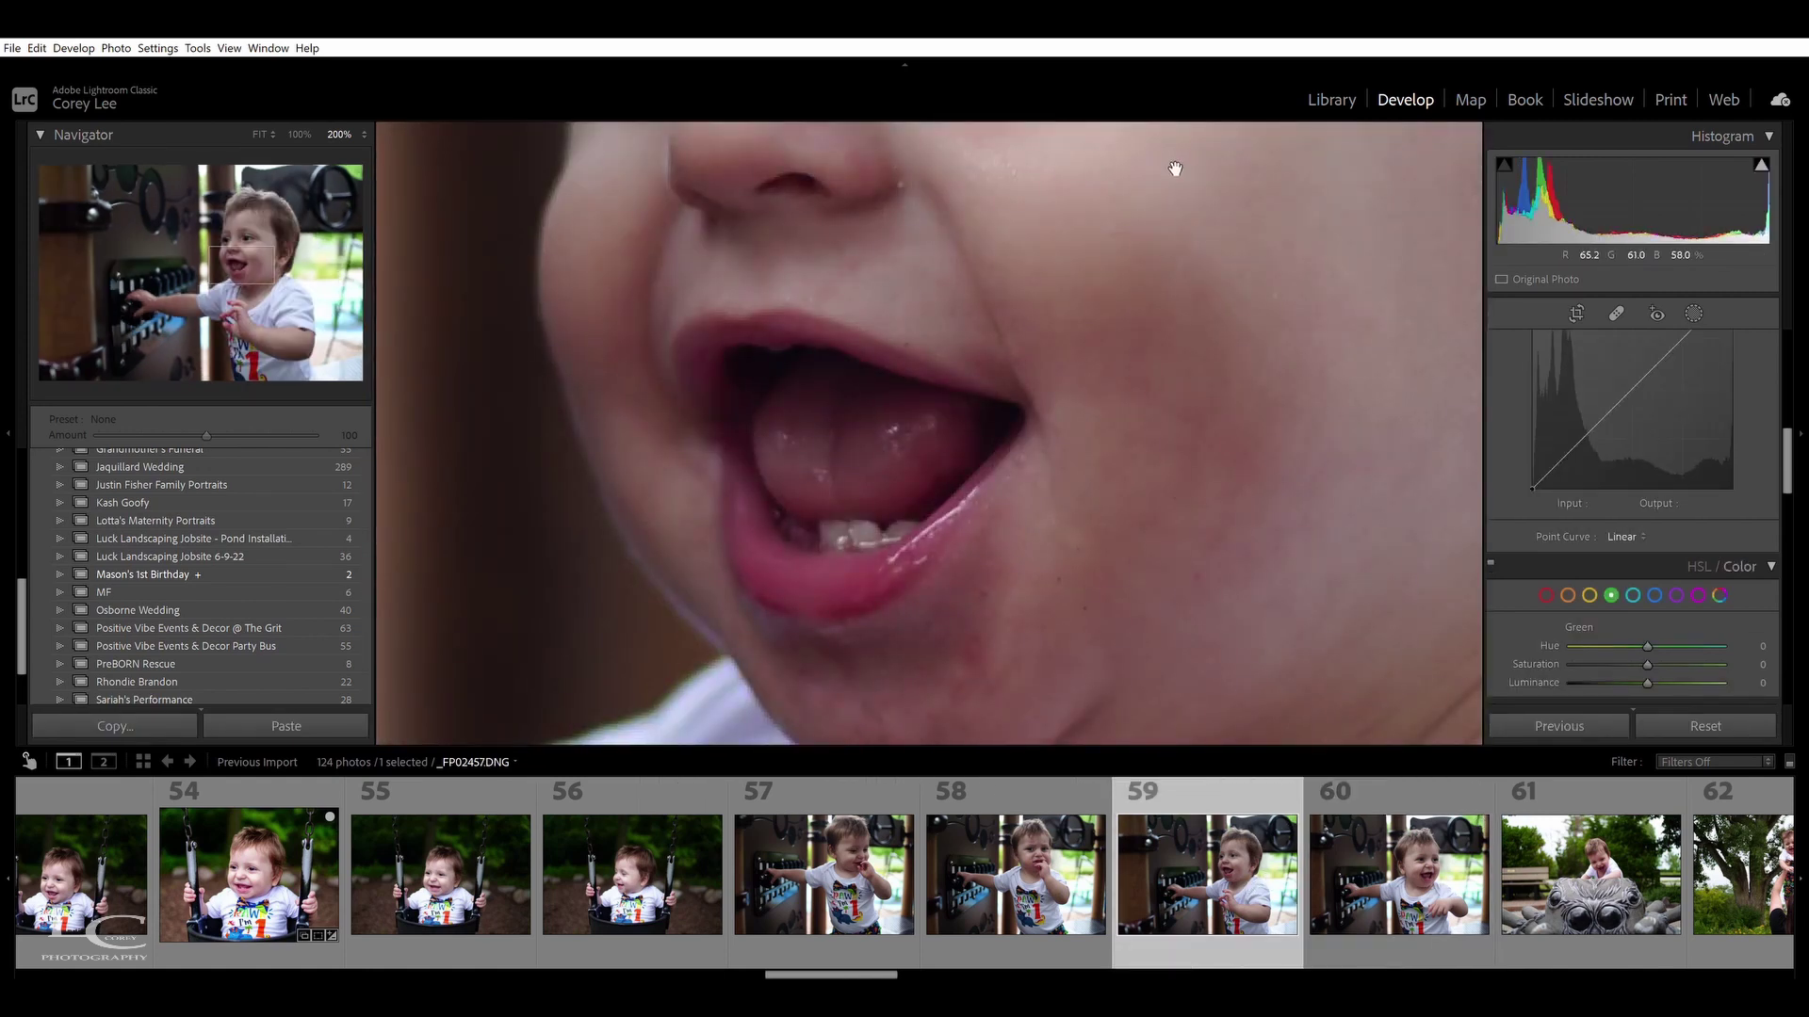
drag(1175, 169, 1158, 456)
click(1158, 456)
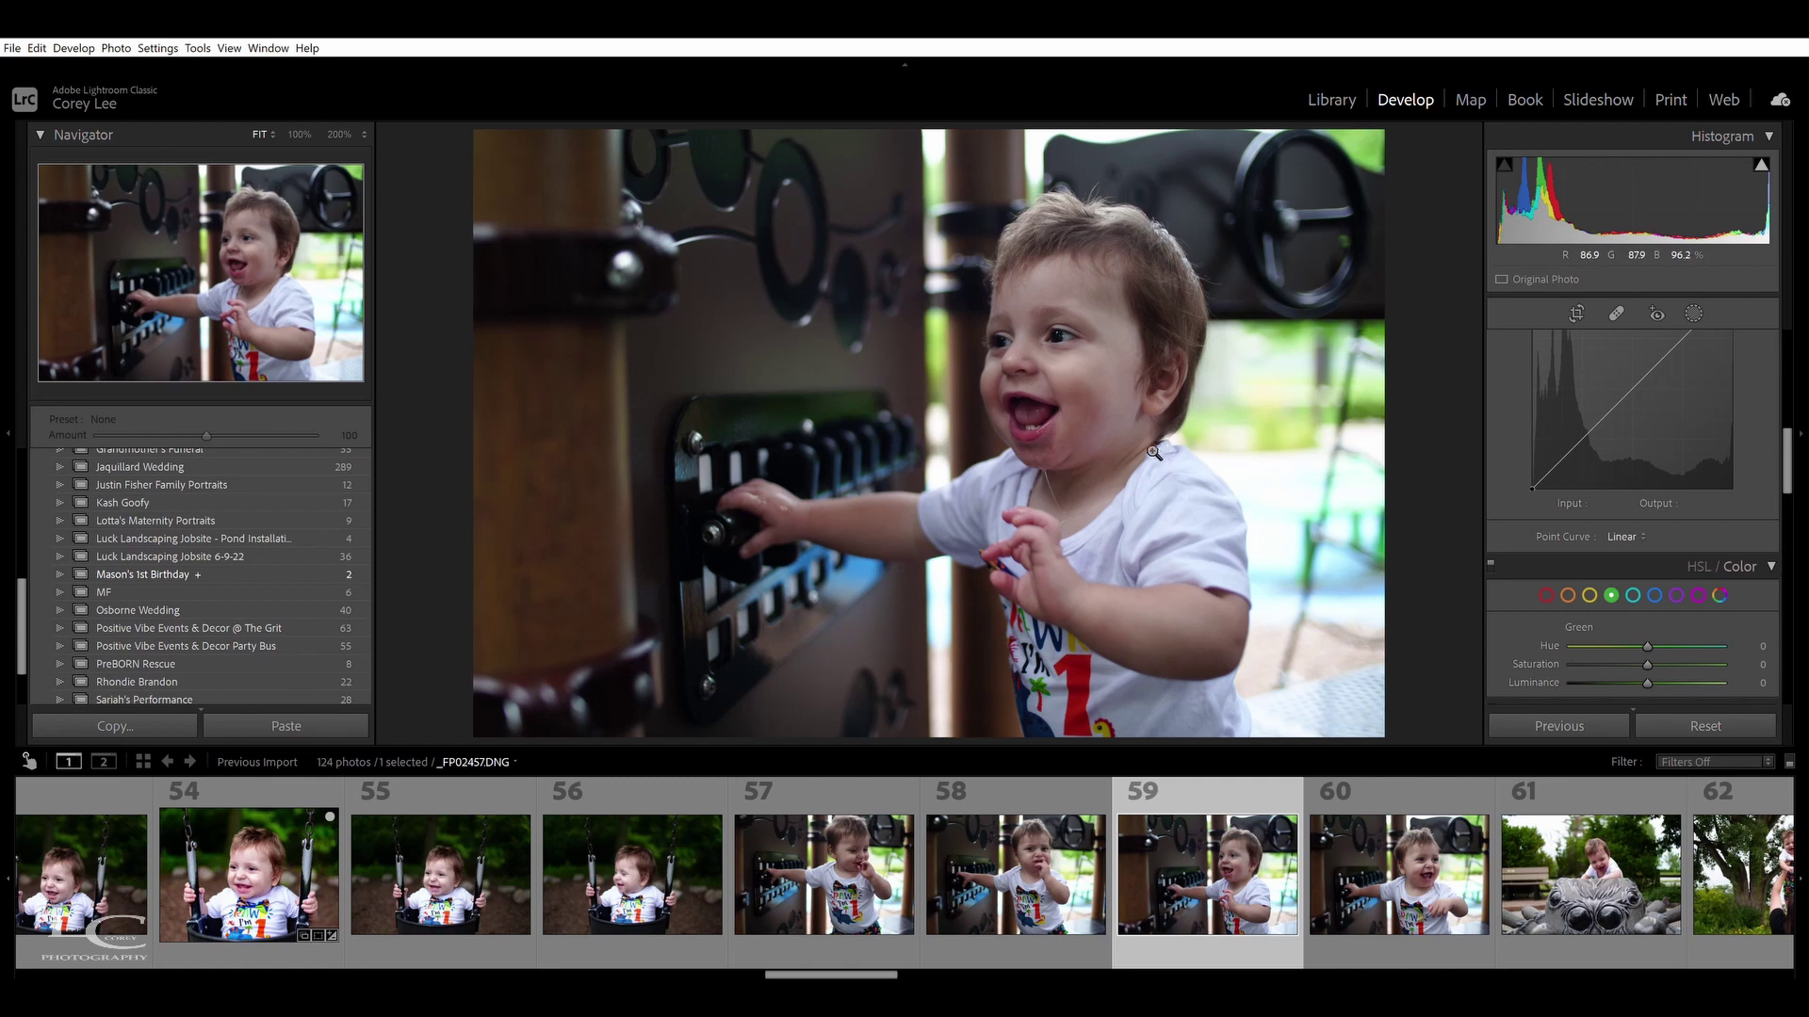
drag(1050, 448, 1194, 414)
click(1039, 364)
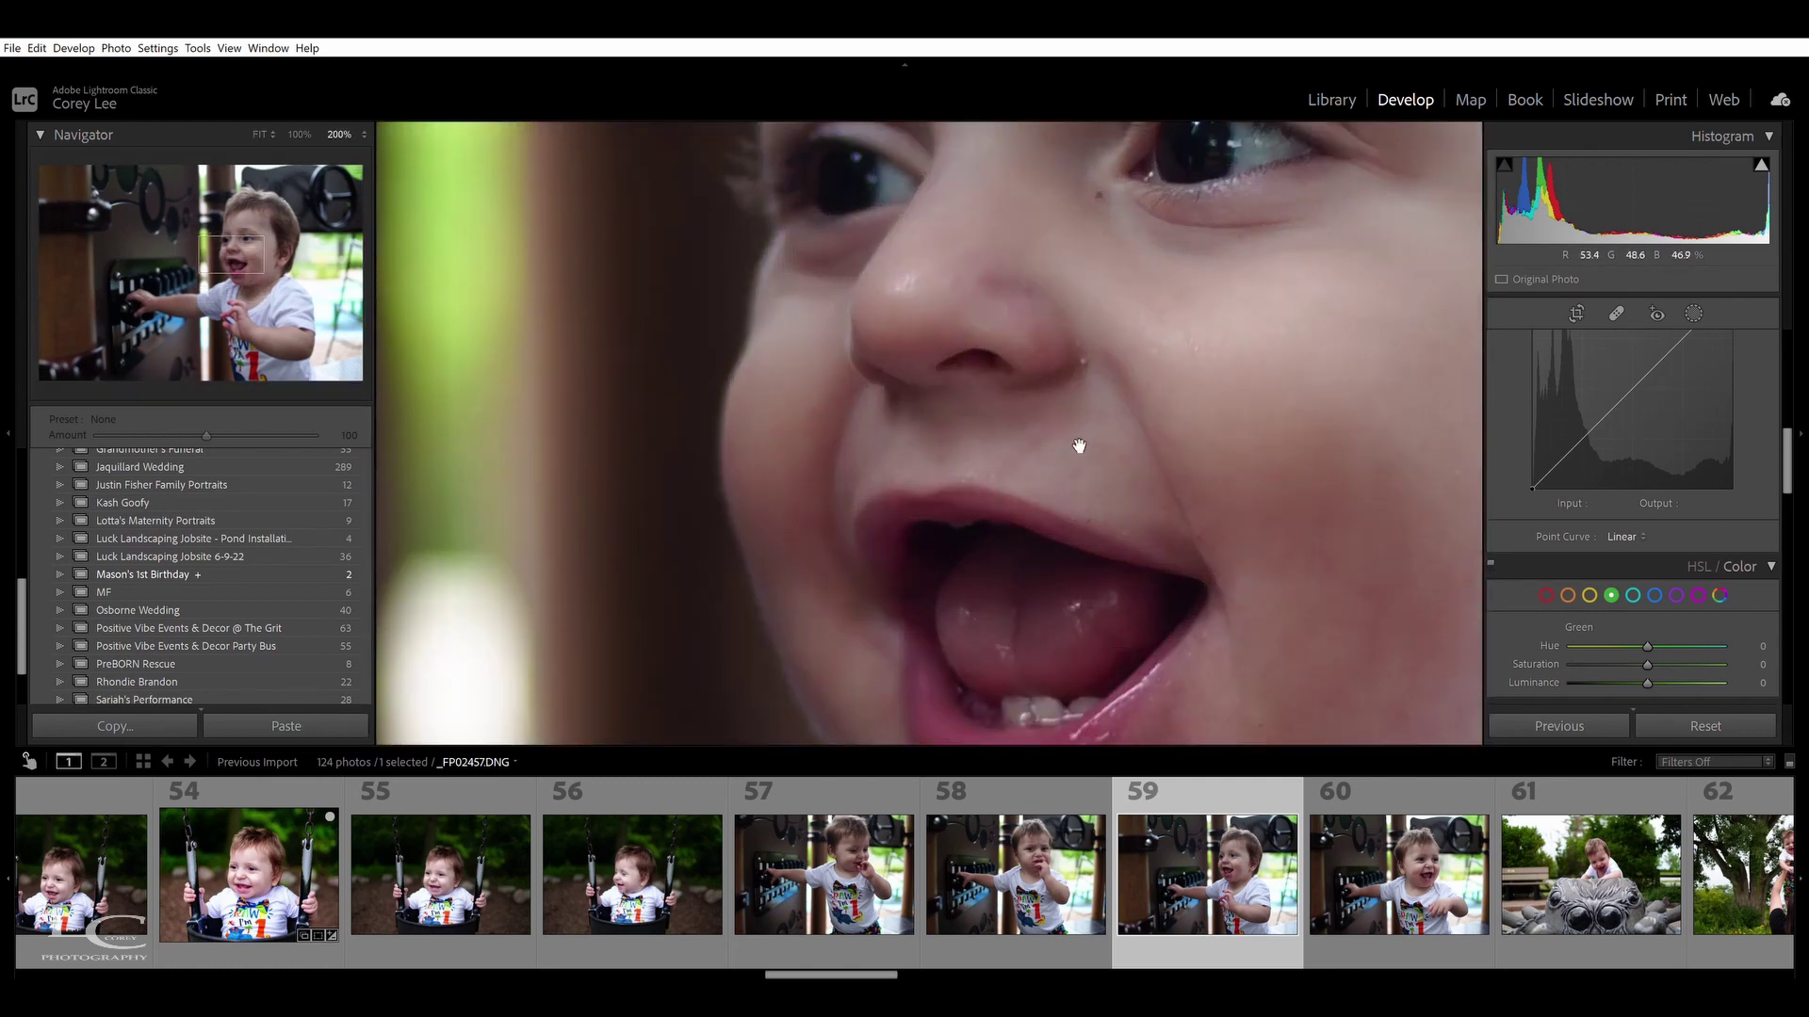
Heal the spots beside the nostril and near the inner eye corner in photo 59 at size 17, and return to the fitted view
click(1616, 311)
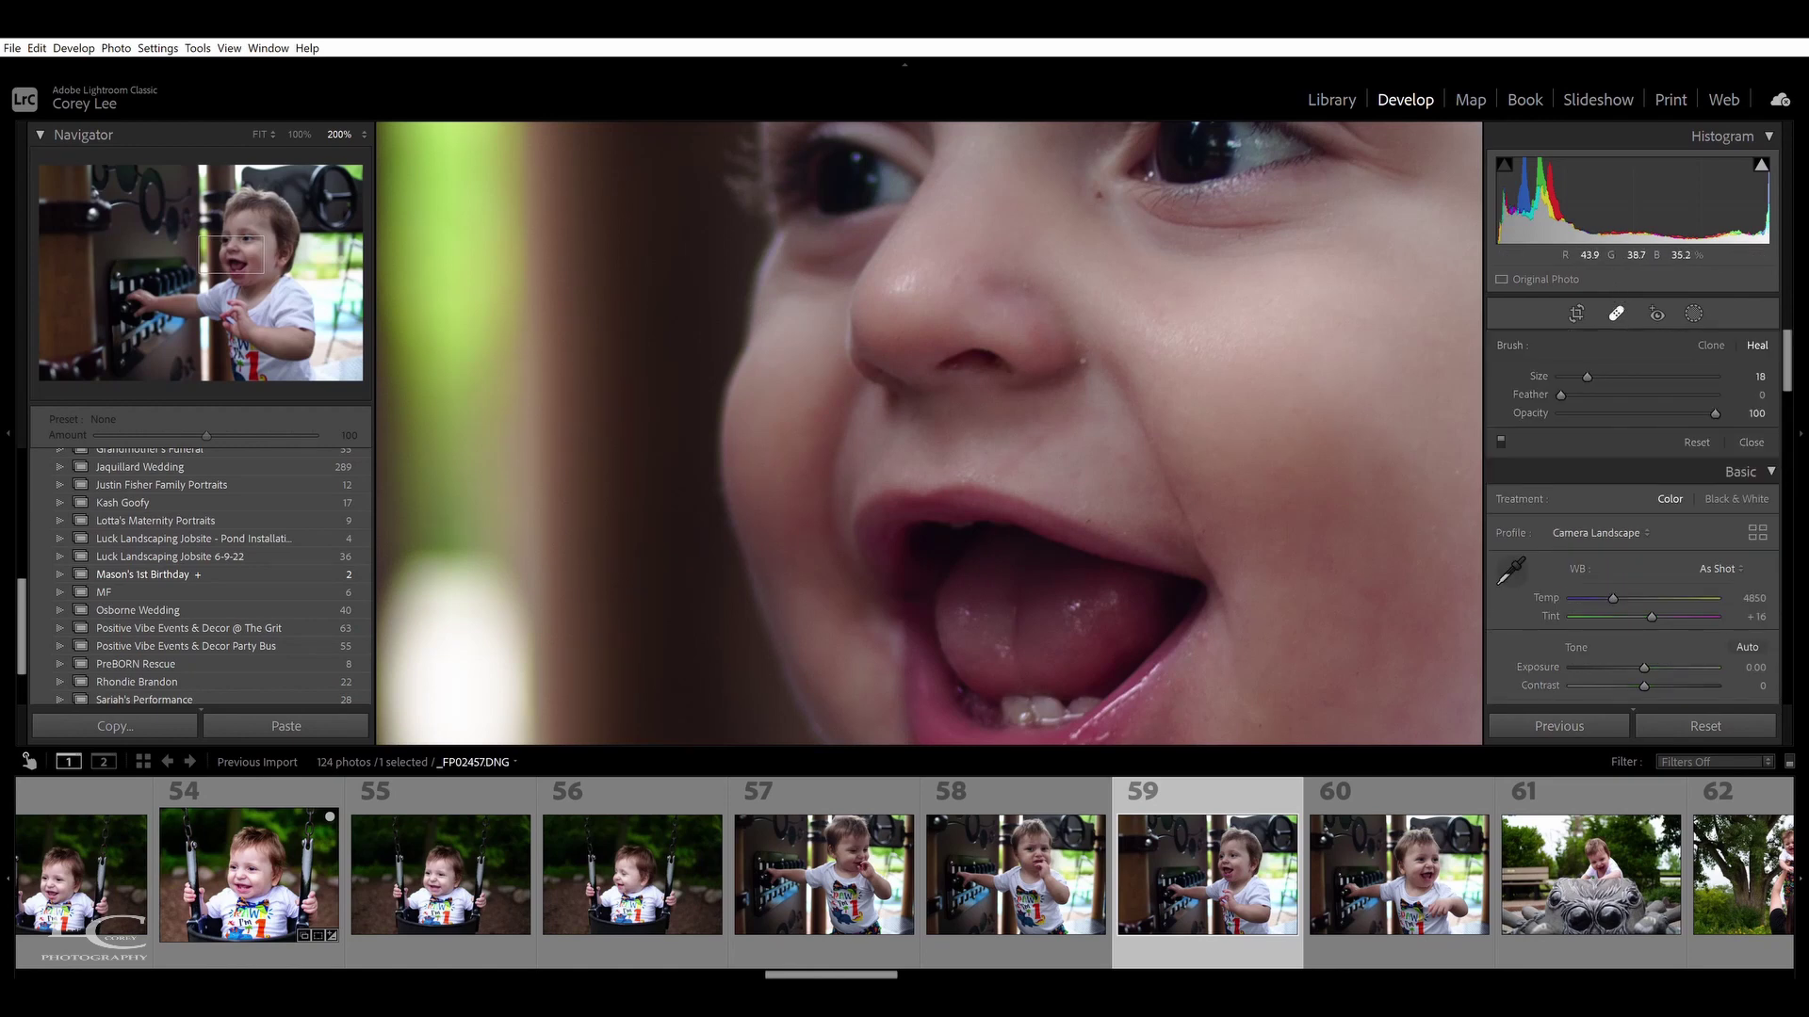
click(1082, 362)
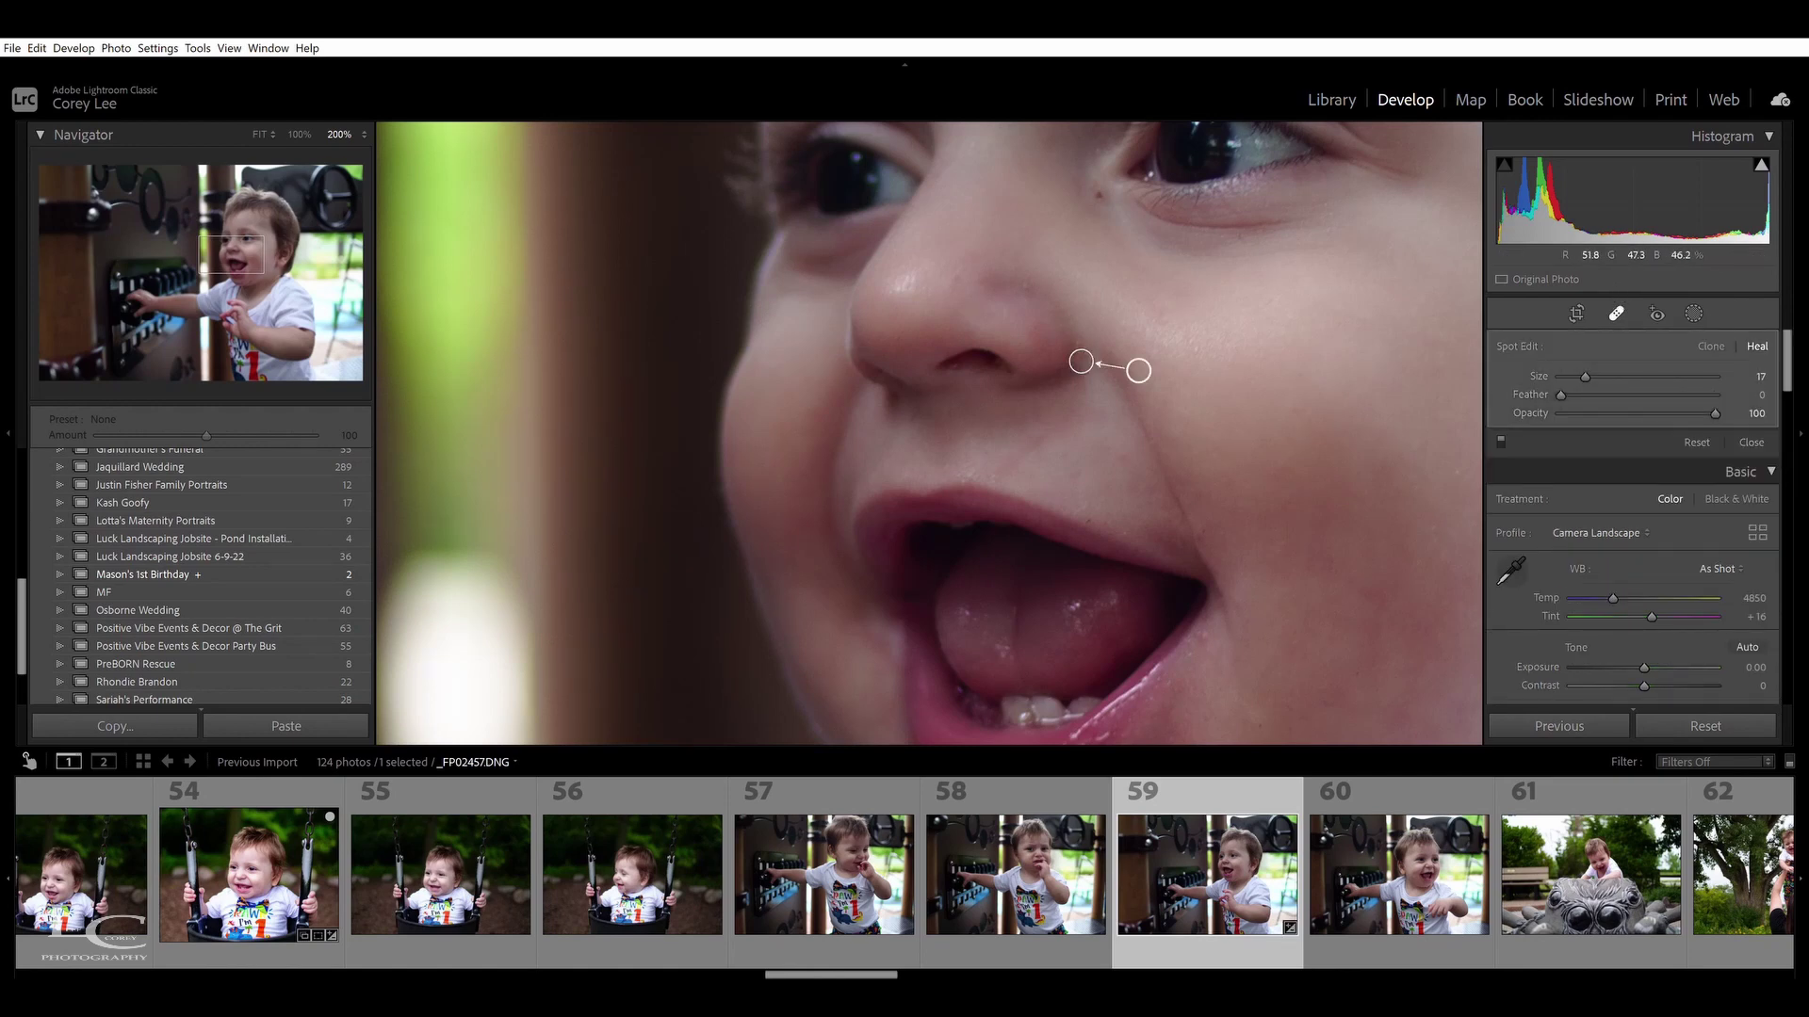
click(1097, 193)
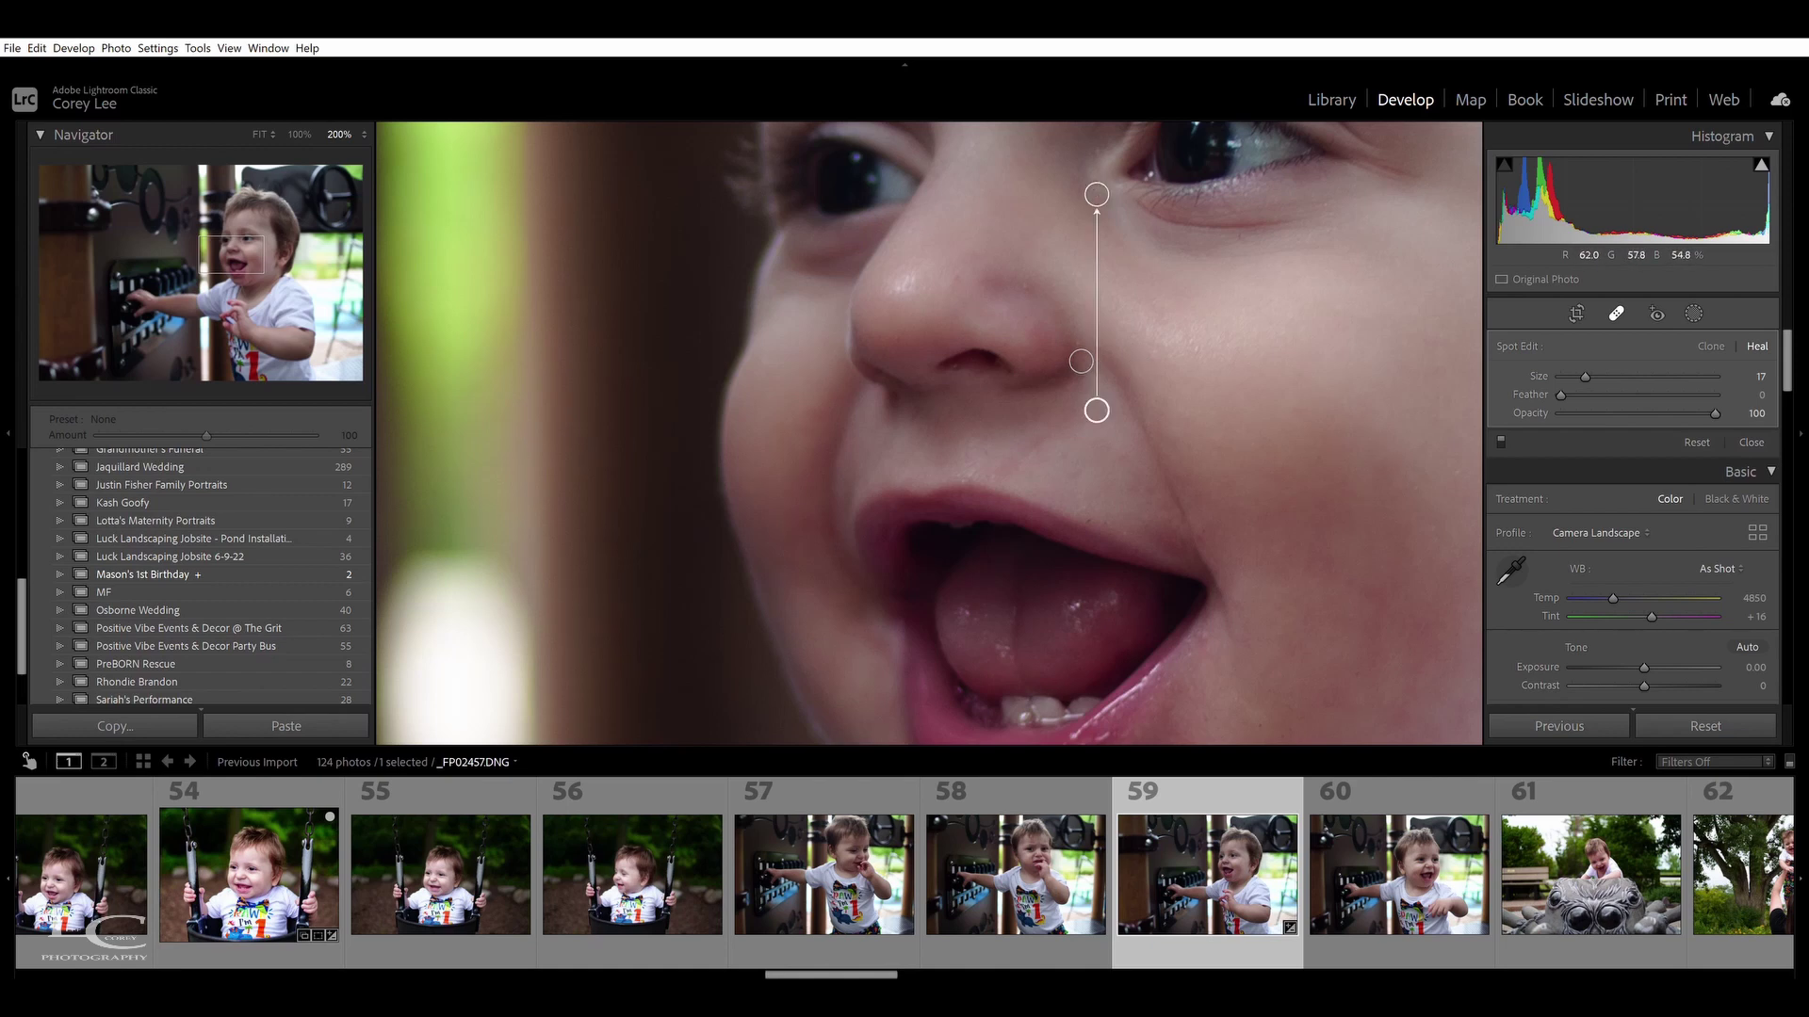
mouse_move(236, 244)
mouse_down()
mouse_move(246, 213)
mouse_move(277, 246)
mouse_move(247, 236)
mouse_up()
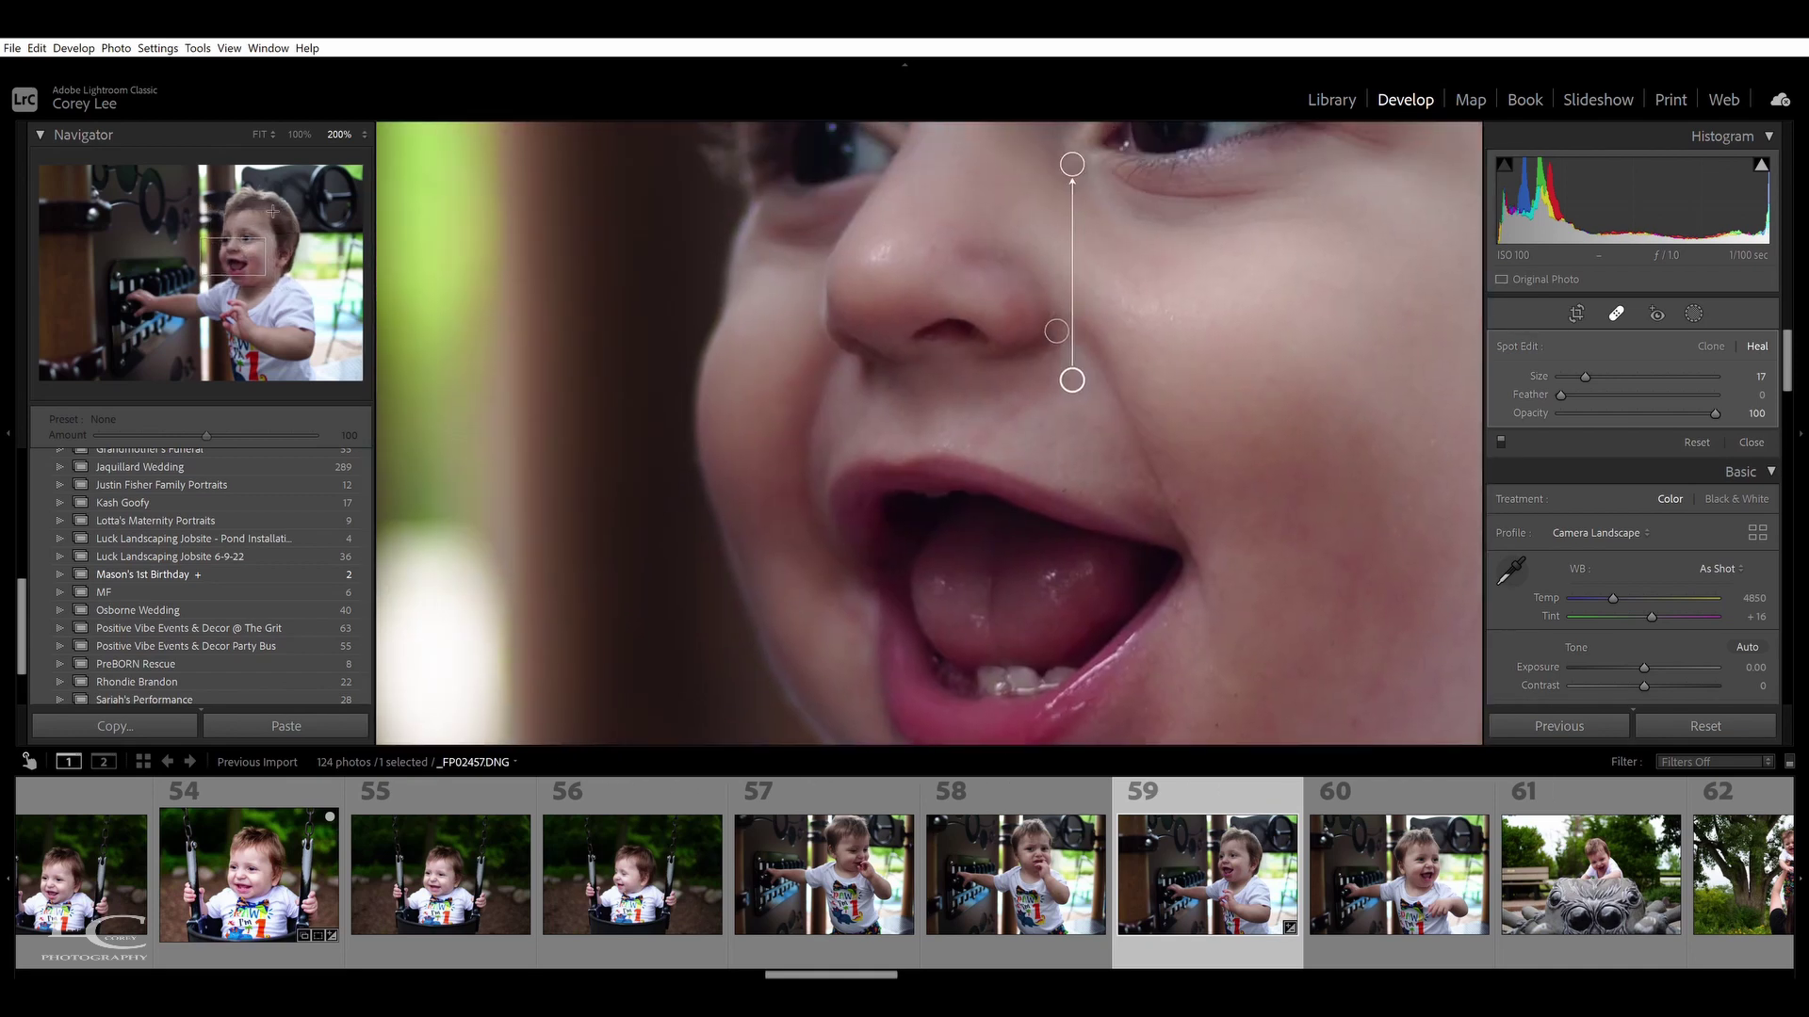
click(1615, 314)
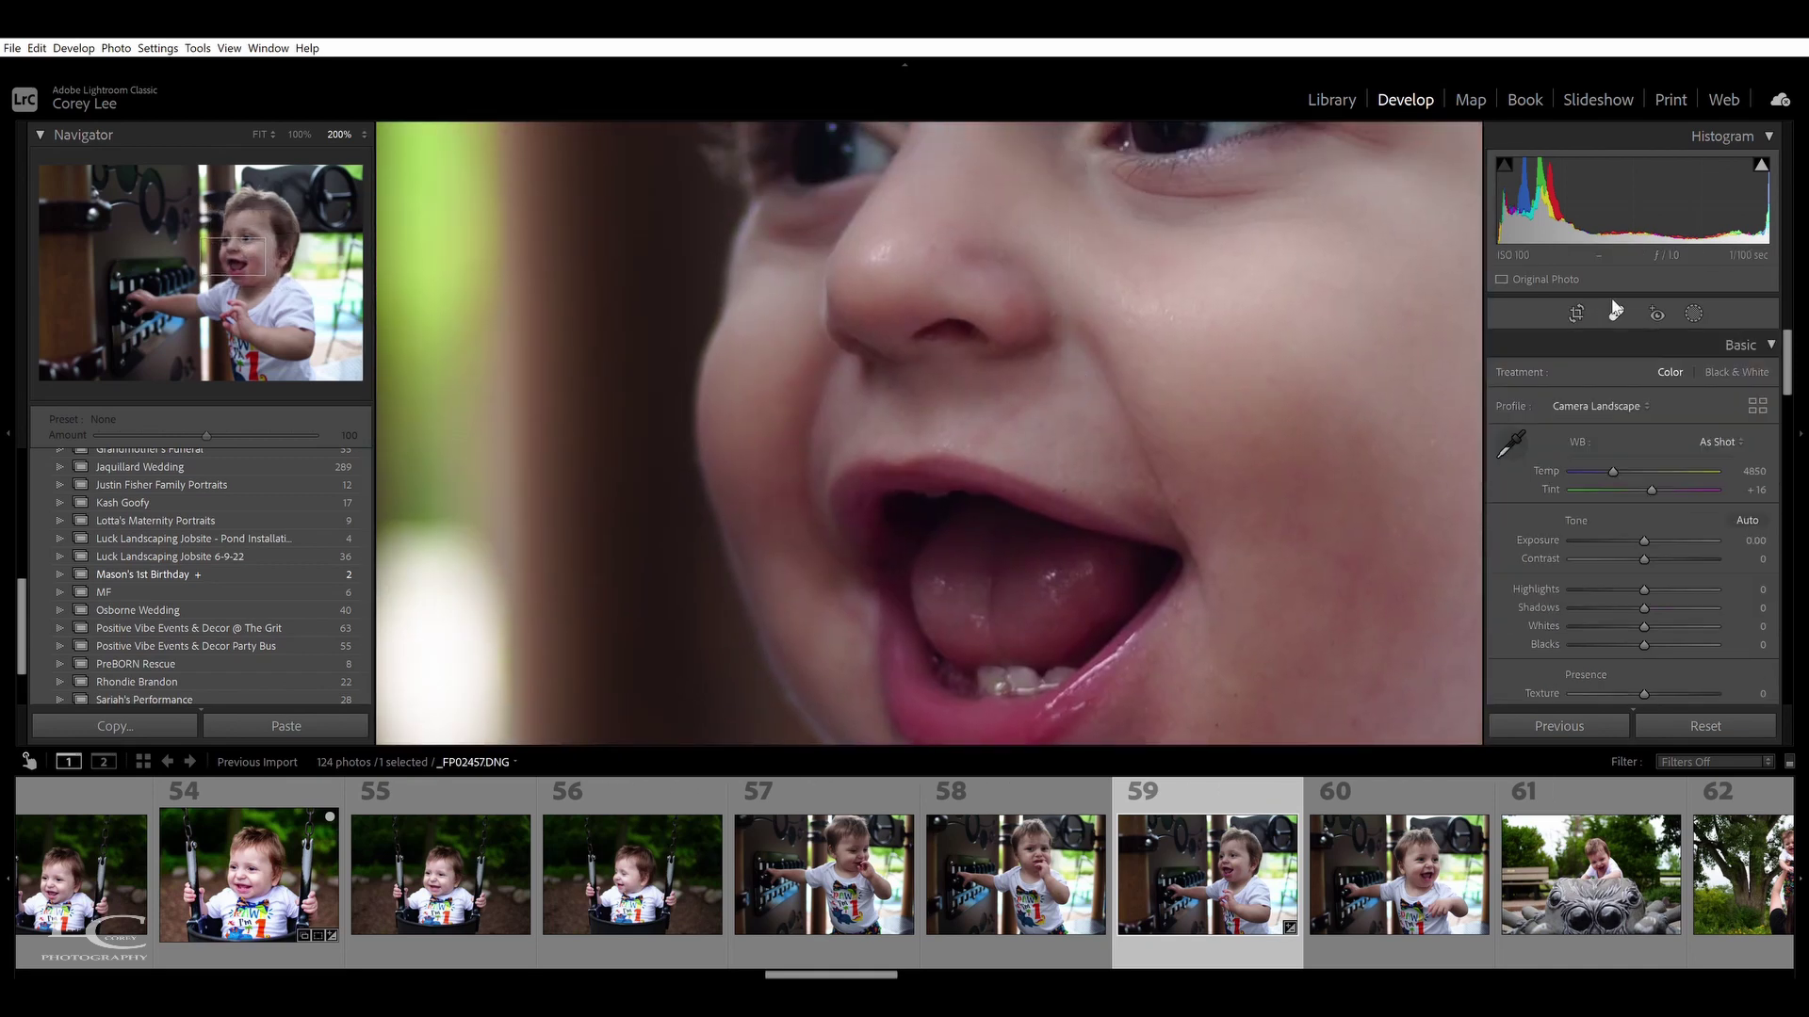
click(1297, 299)
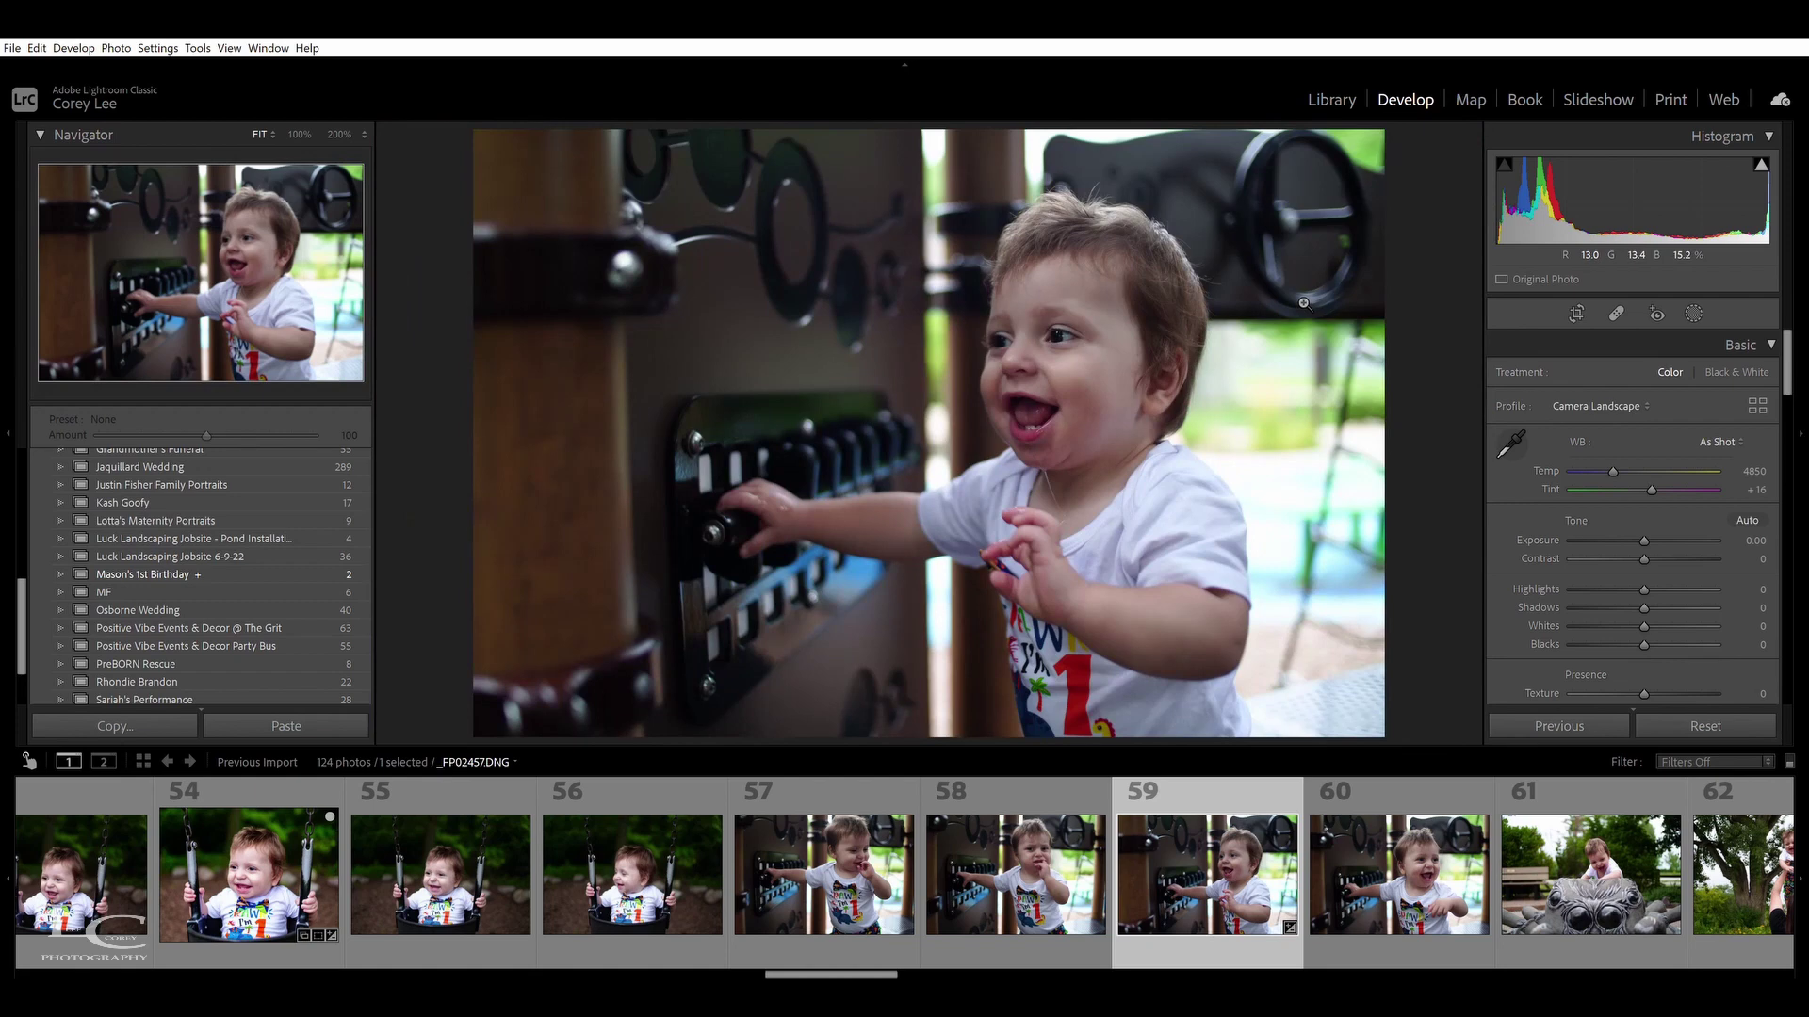
Apply automatic tone to photo 59 and auto-straighten it to an angle of 1.40, repositioning the image slightly within the crop
click(1754, 508)
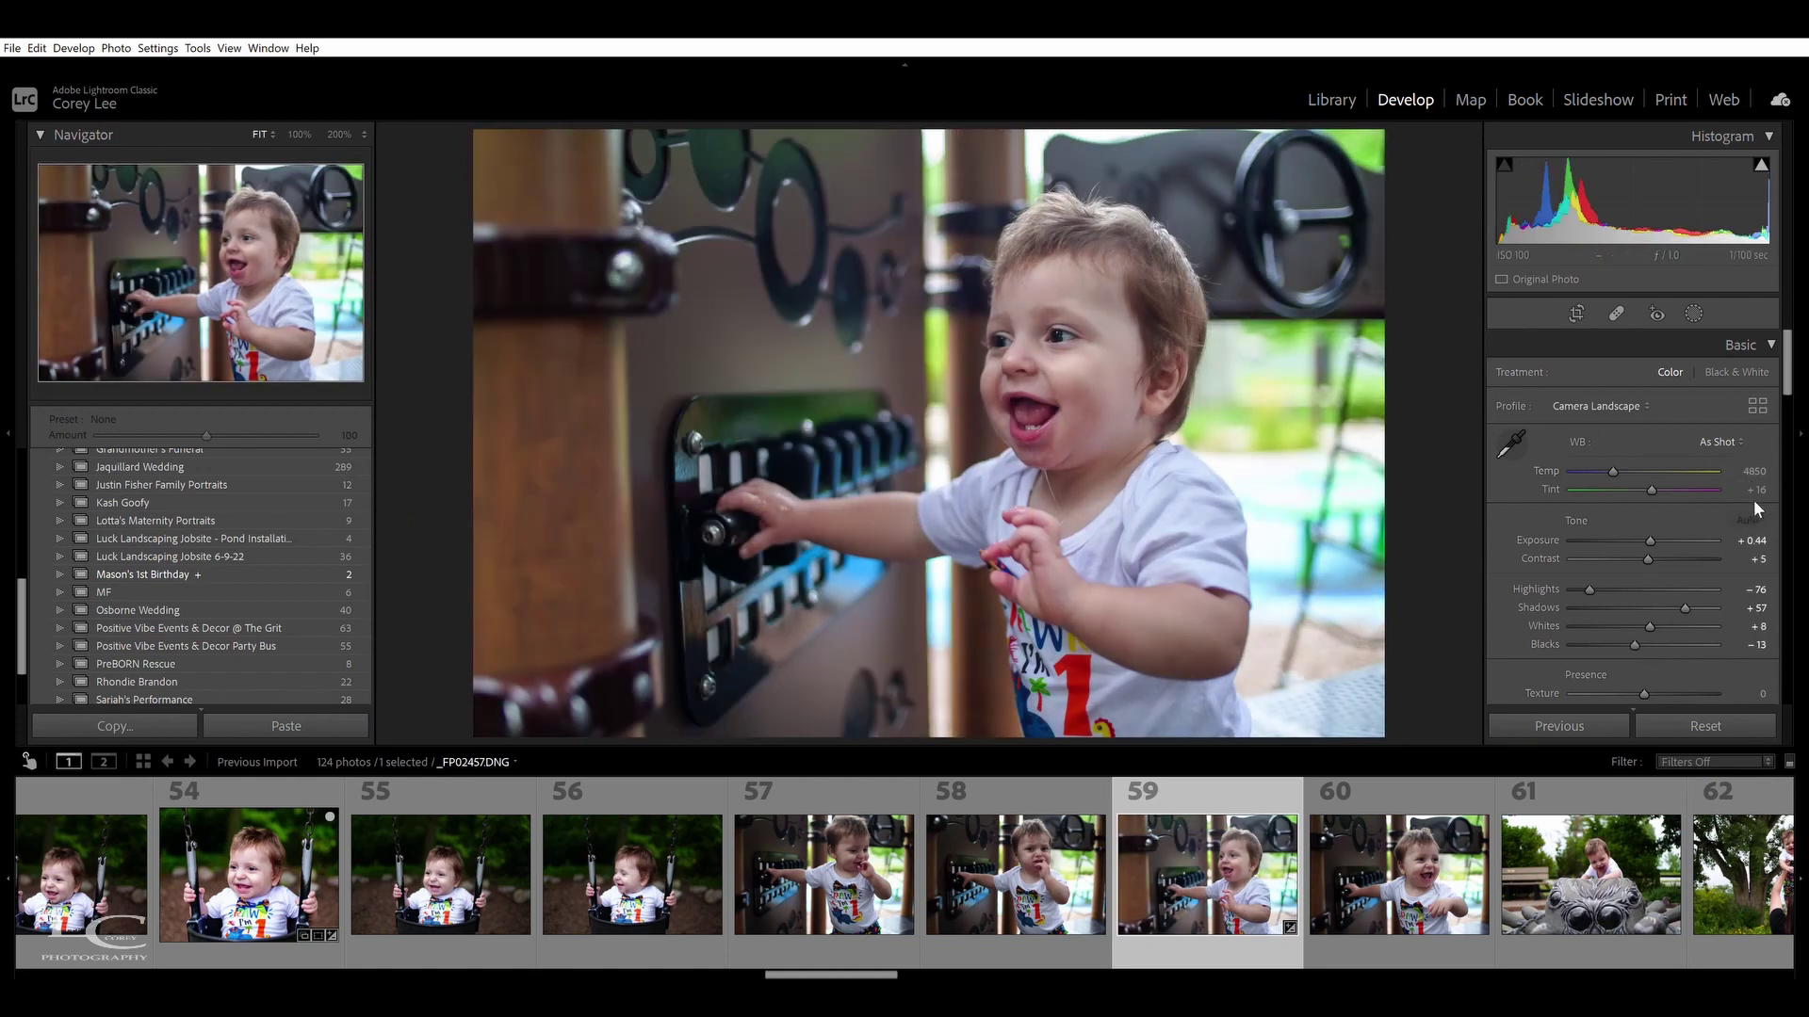
click(1581, 312)
click(1754, 409)
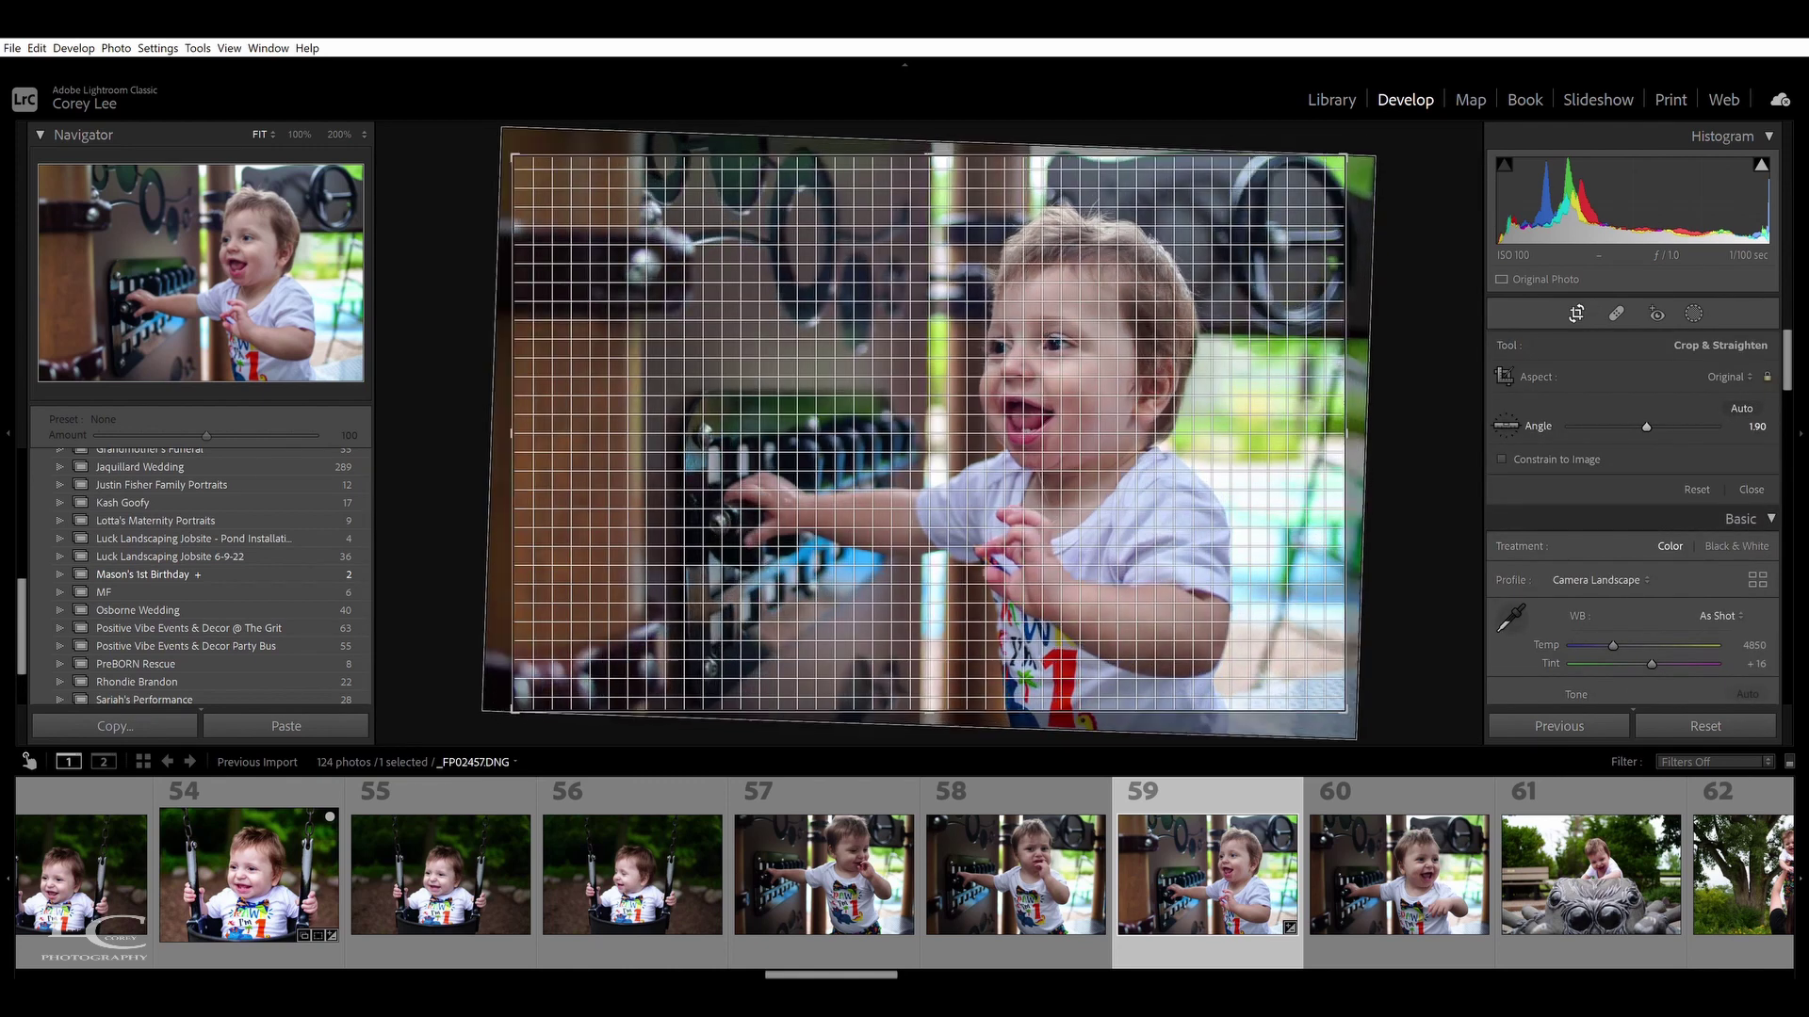
drag(1083, 415, 1095, 391)
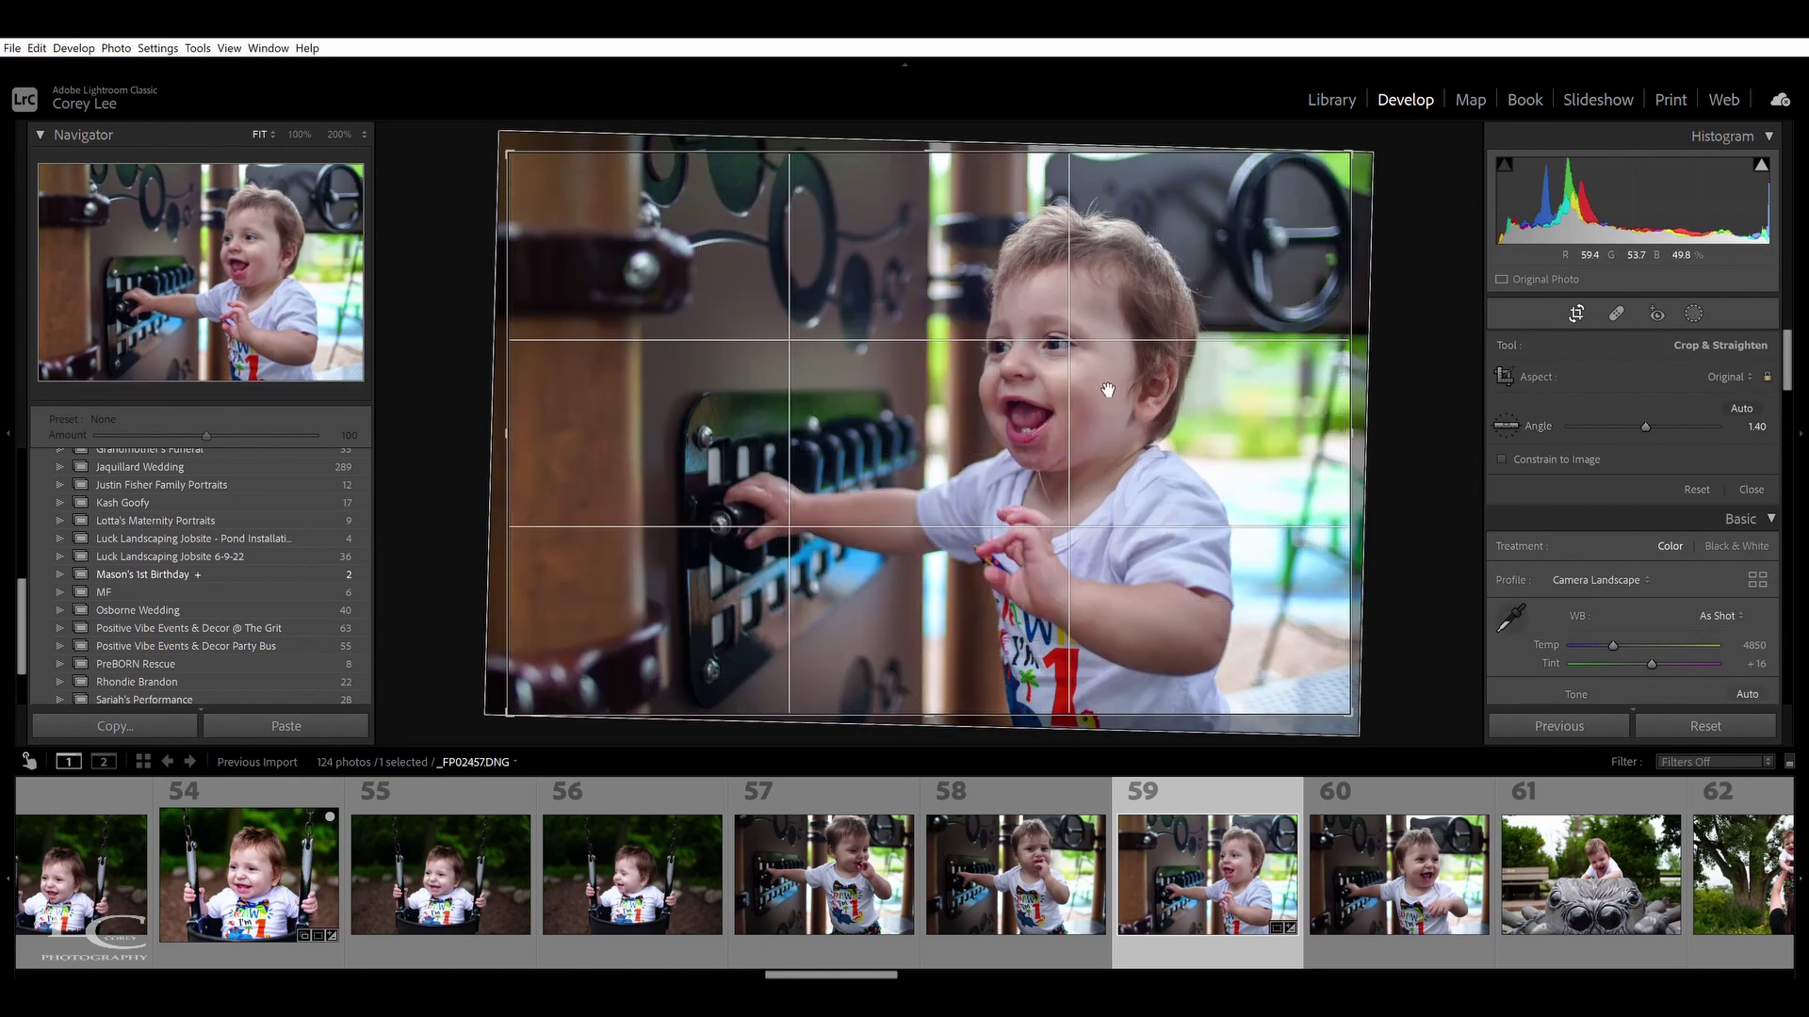
drag(1110, 404, 1118, 404)
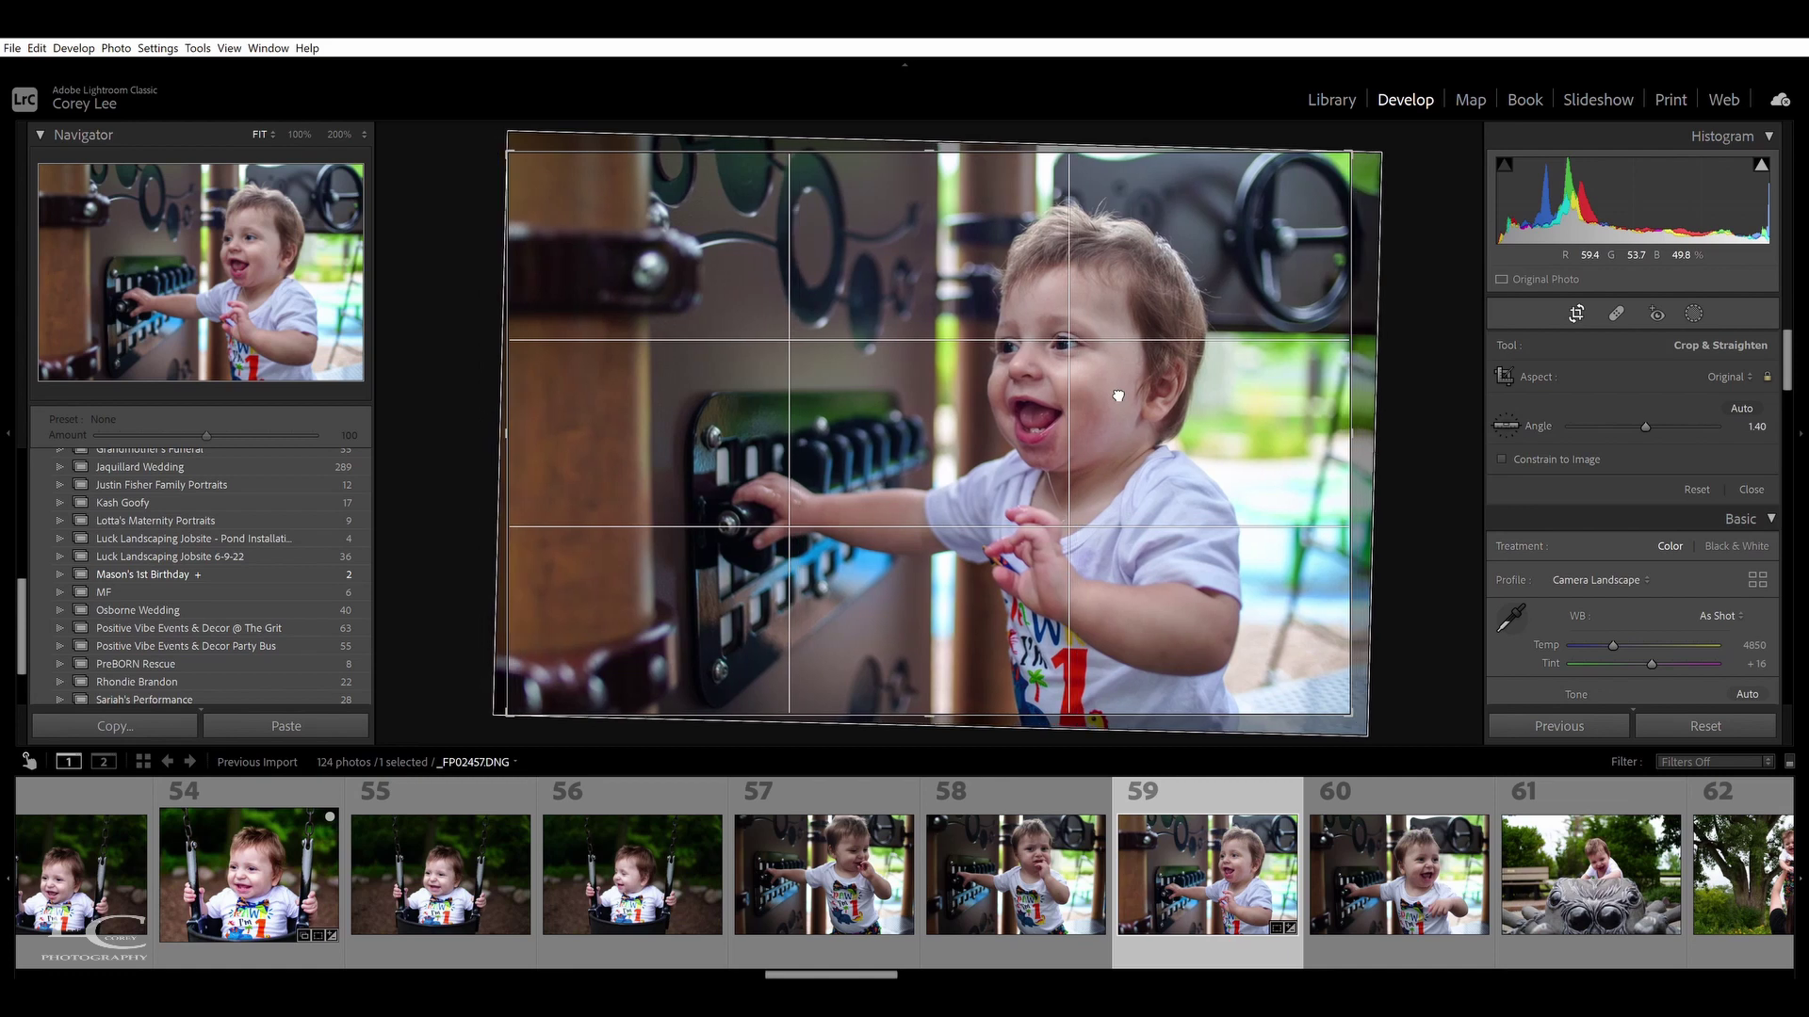
key(Return)
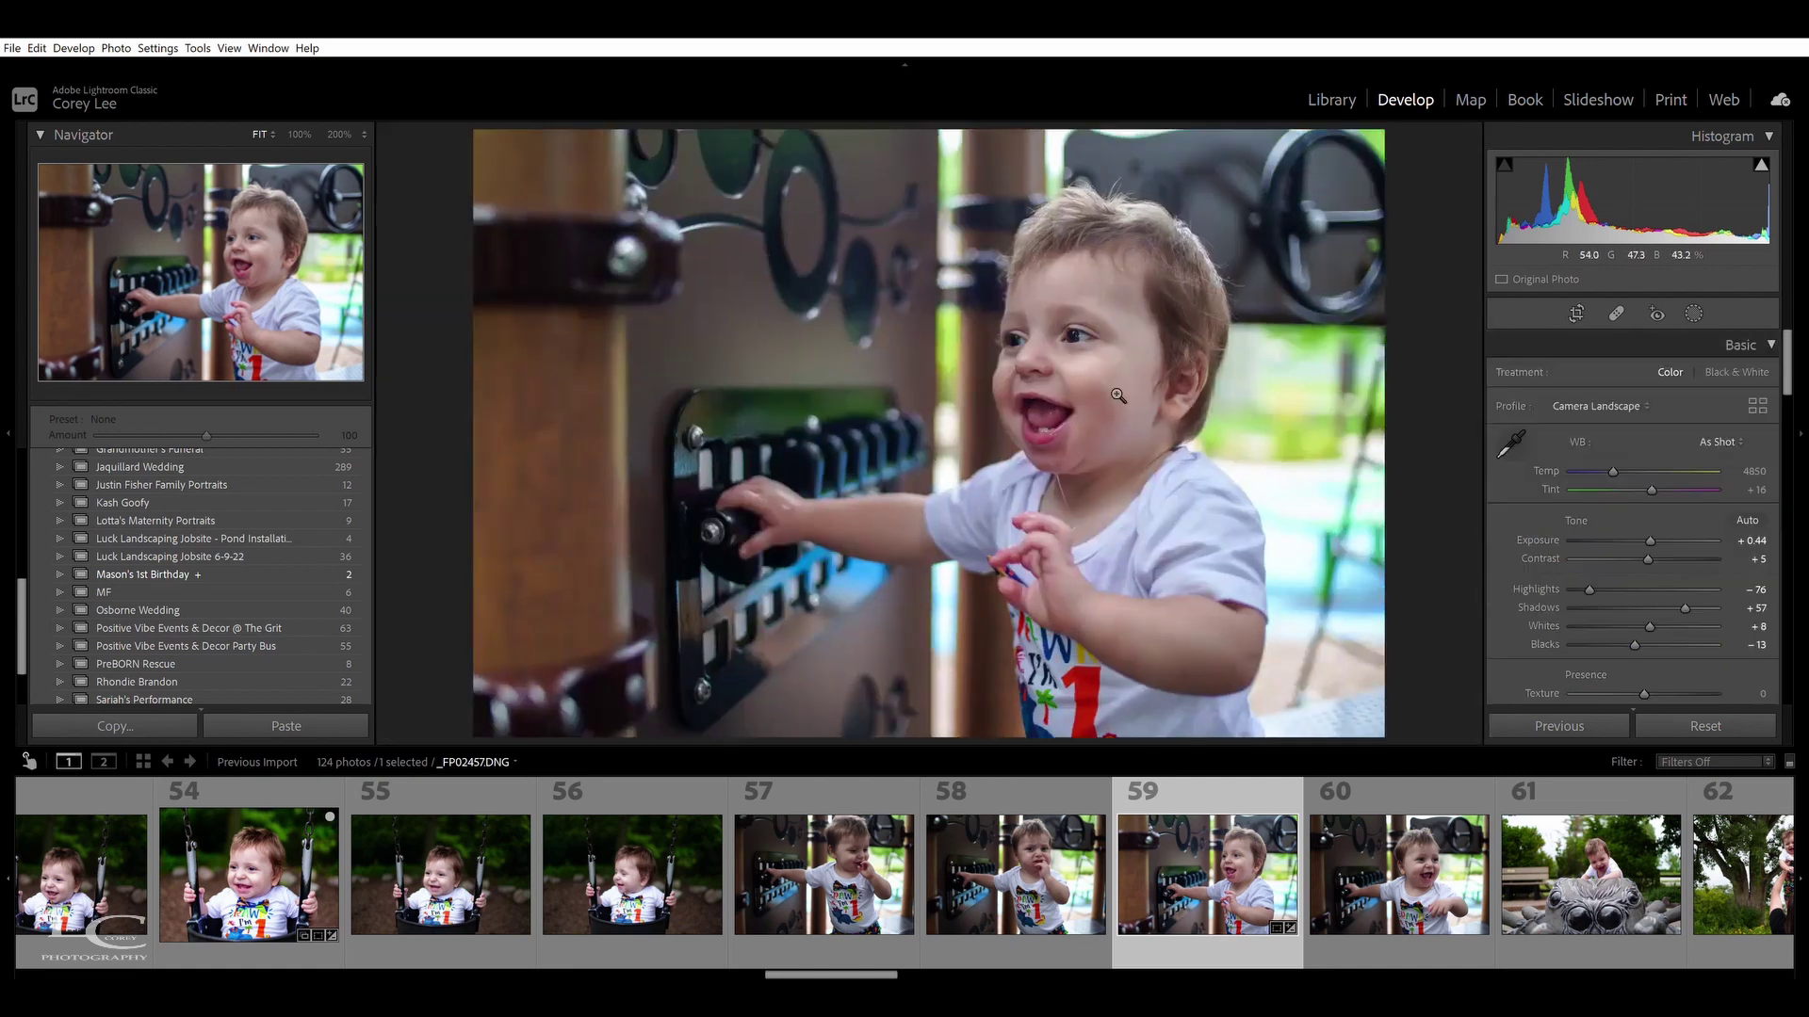
Crop photo 59 to a 4 x 3 aspect, tightening and repositioning the frame around the toddler and the panel knobs
click(1574, 312)
click(1728, 377)
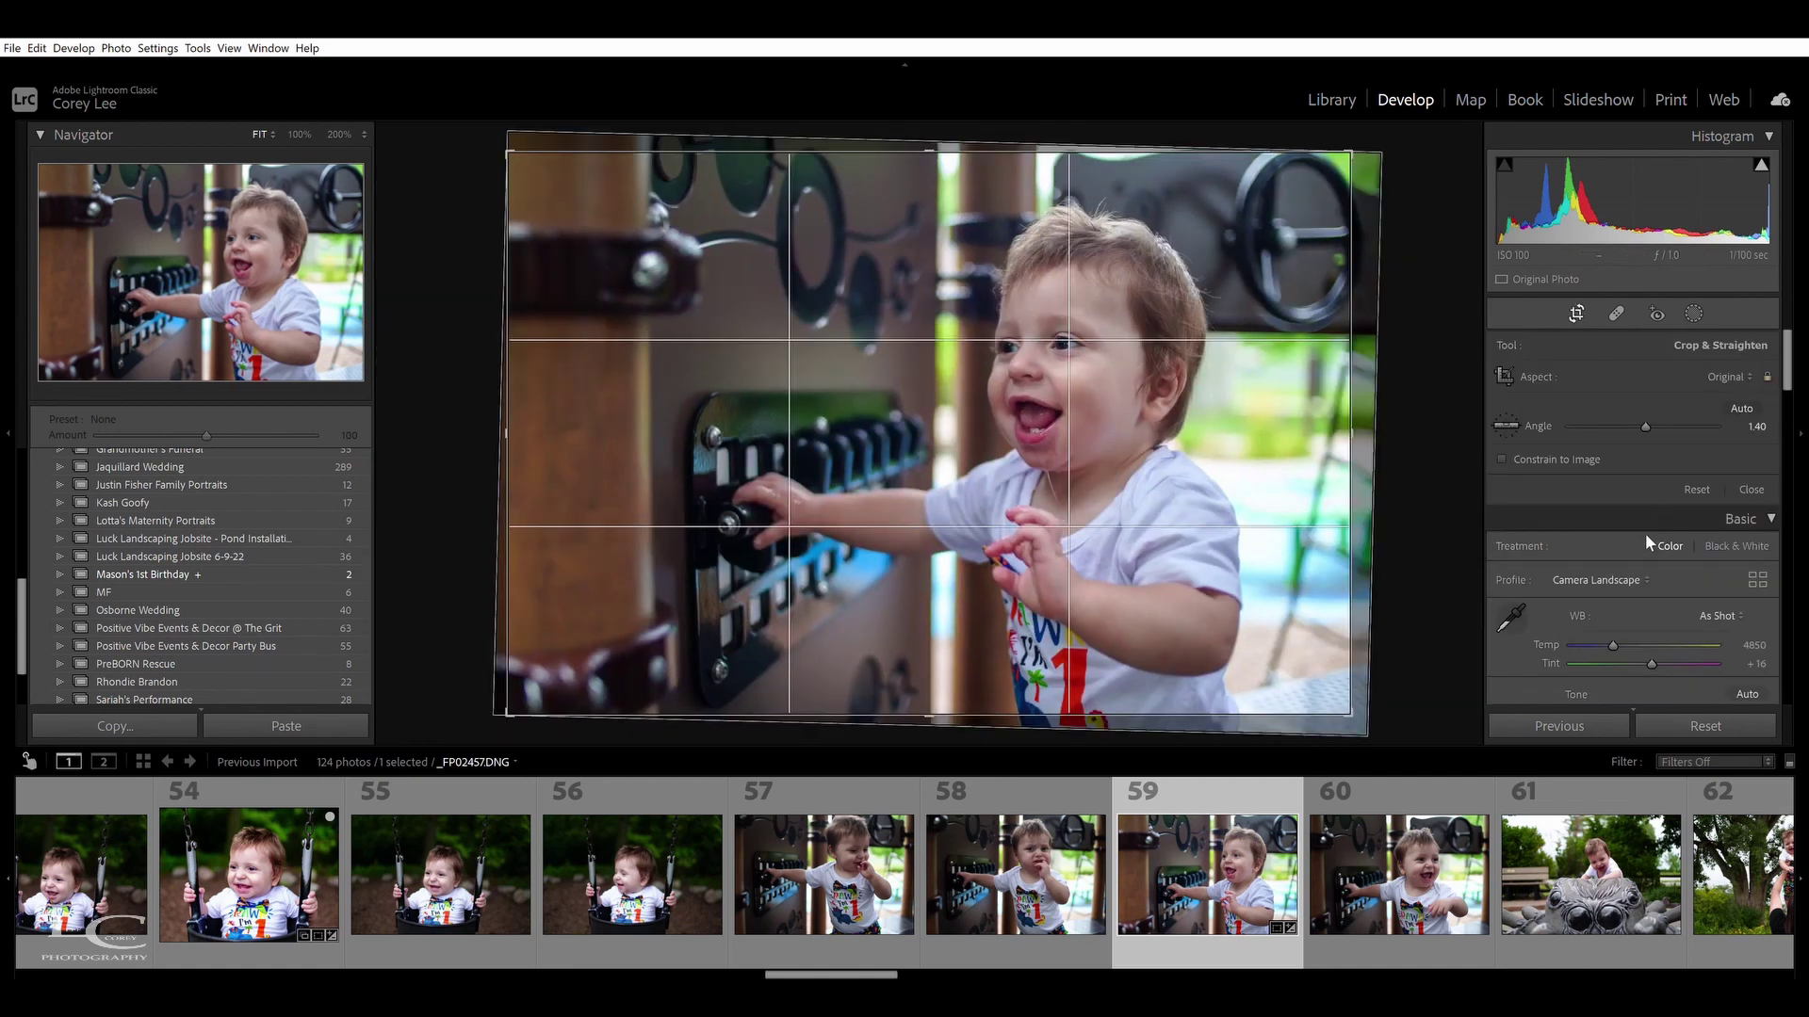
click(1644, 533)
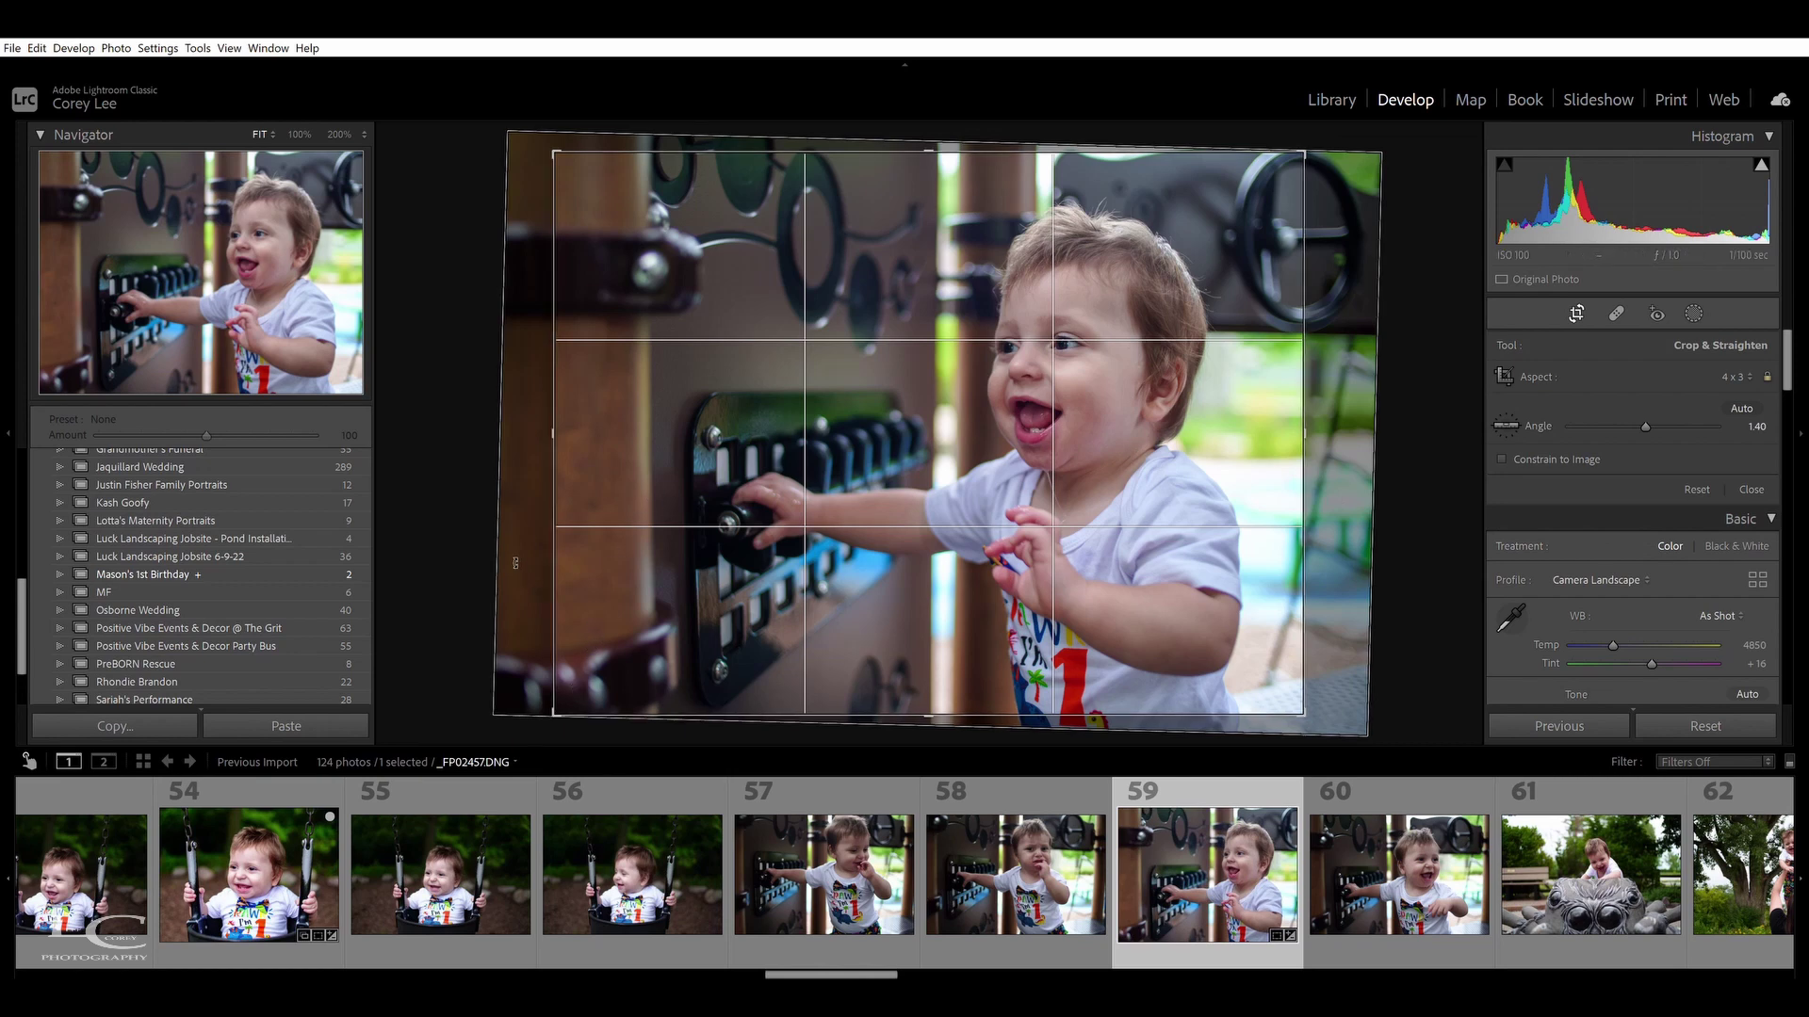
drag(556, 464, 610, 461)
drag(1047, 476, 1137, 471)
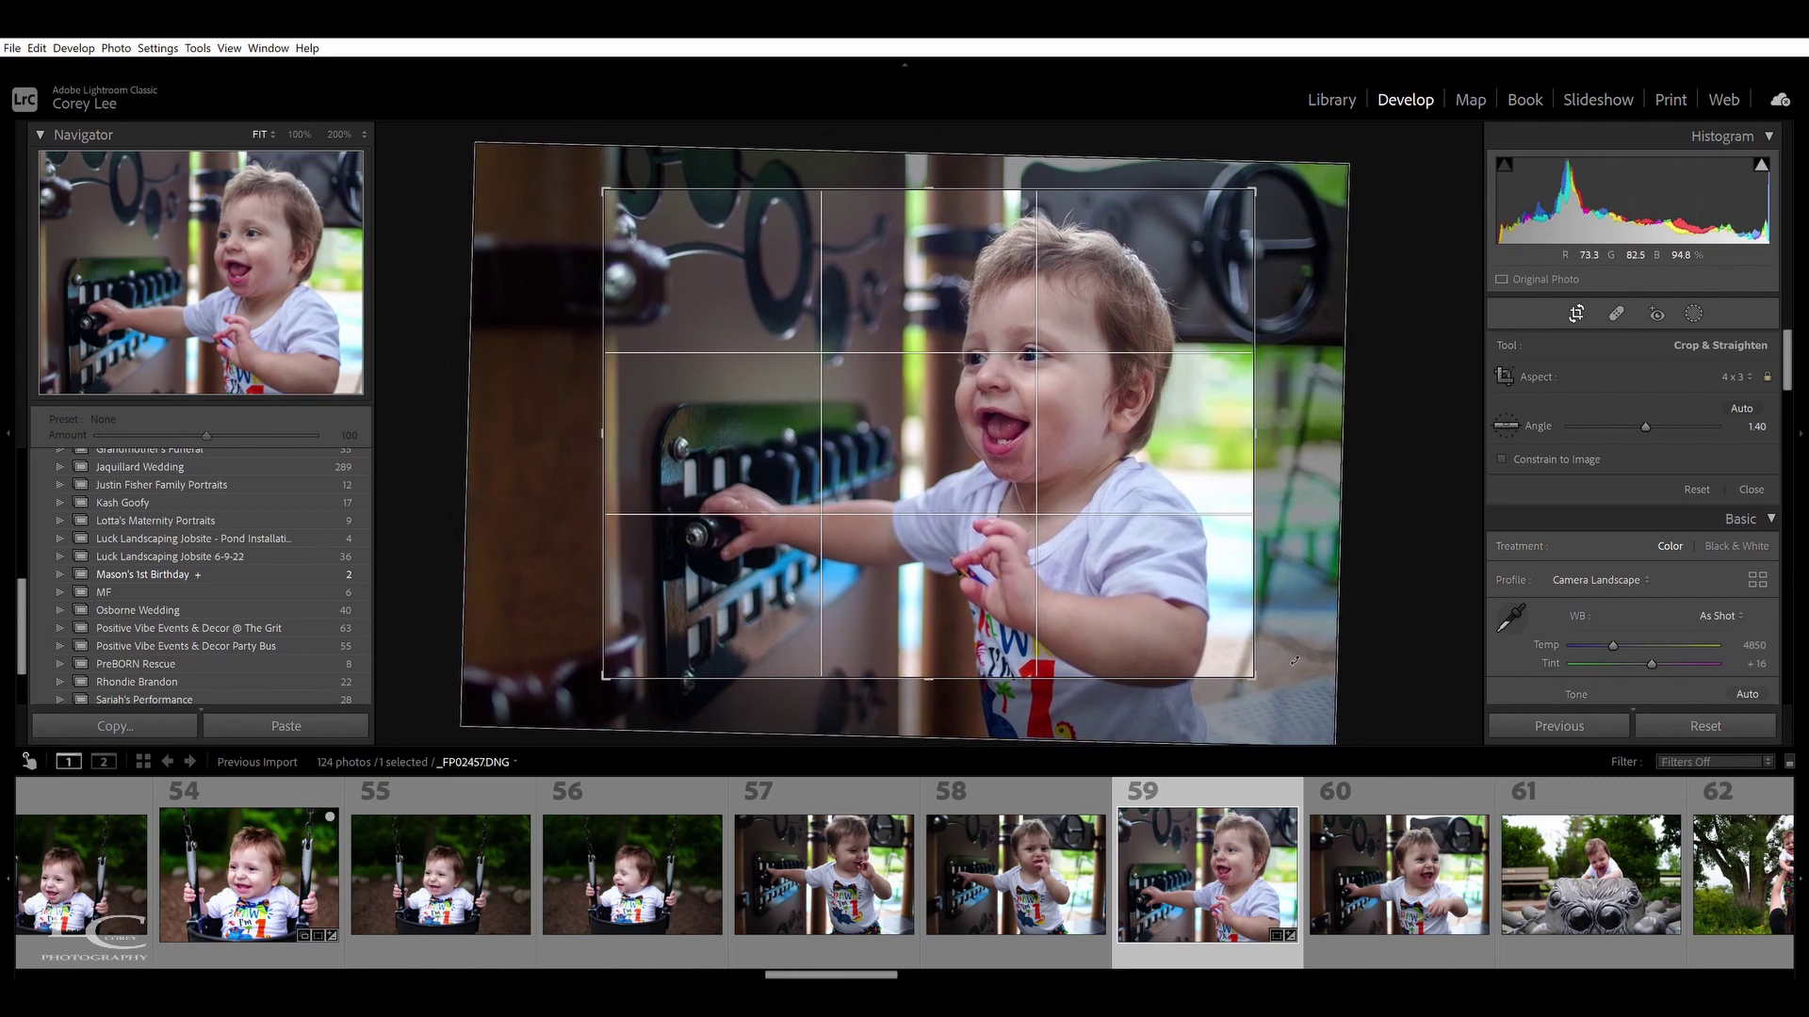
drag(1254, 676, 1263, 680)
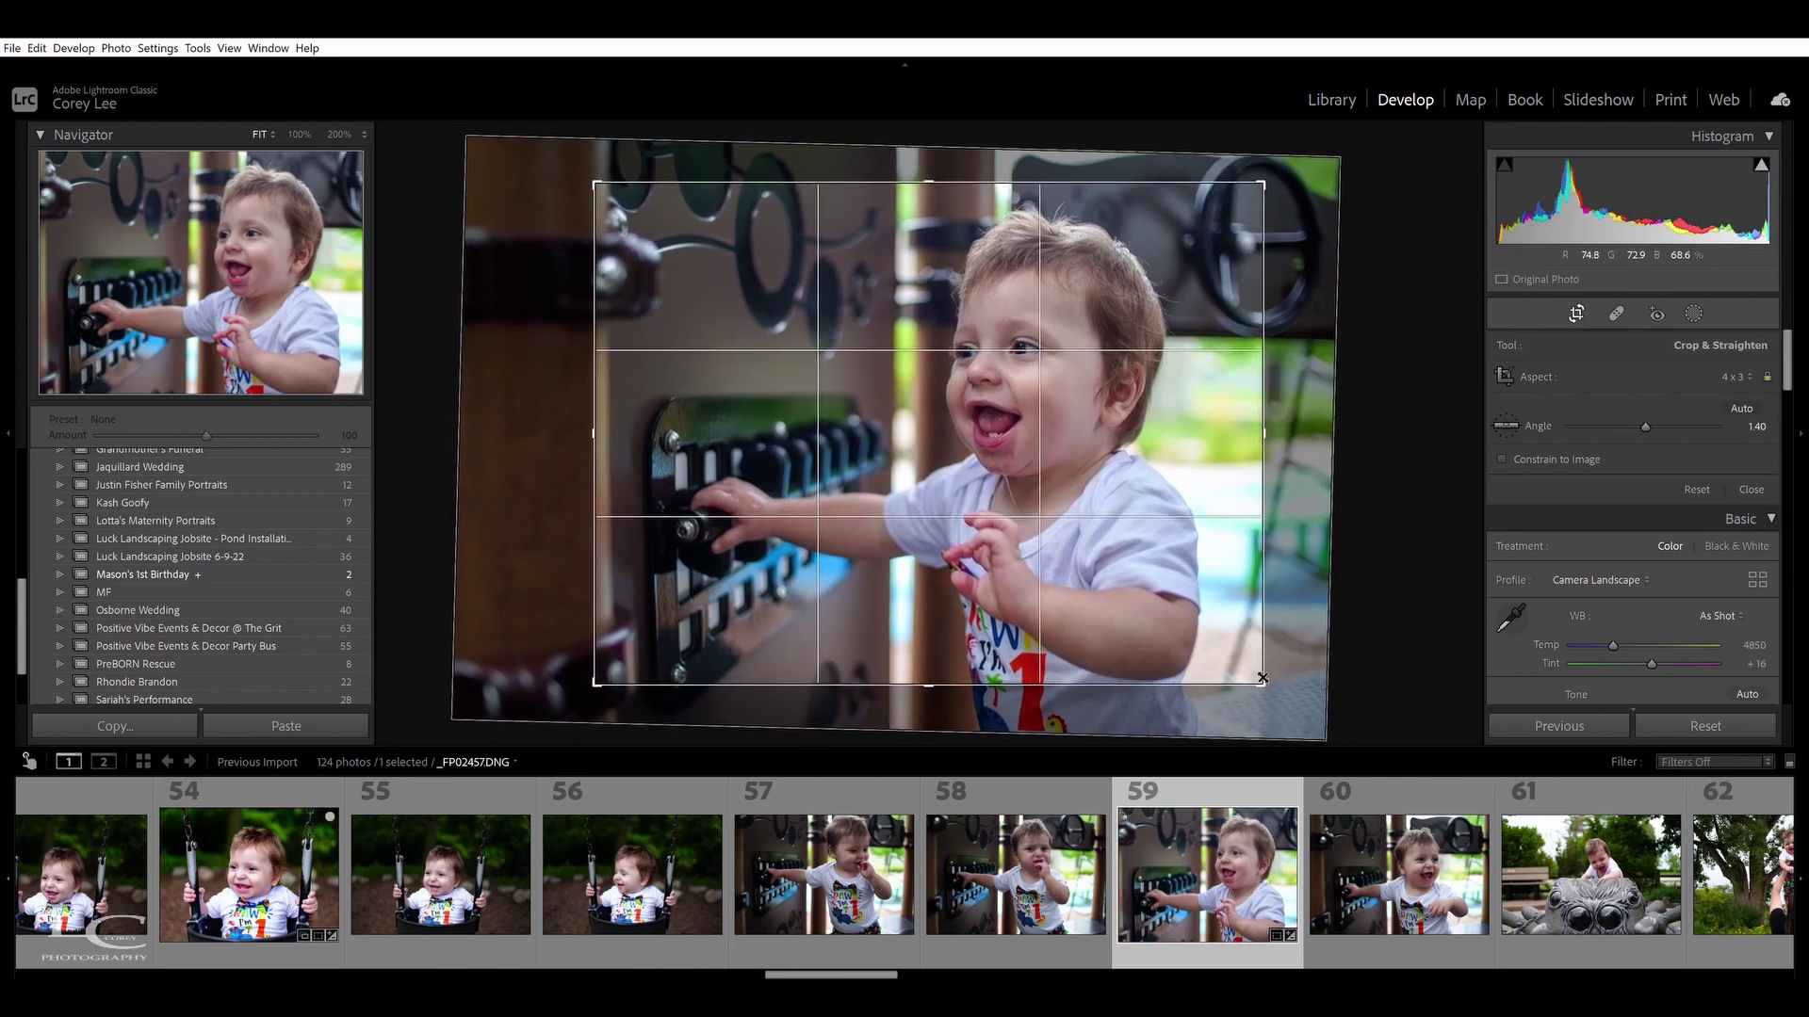
drag(1071, 516, 1074, 512)
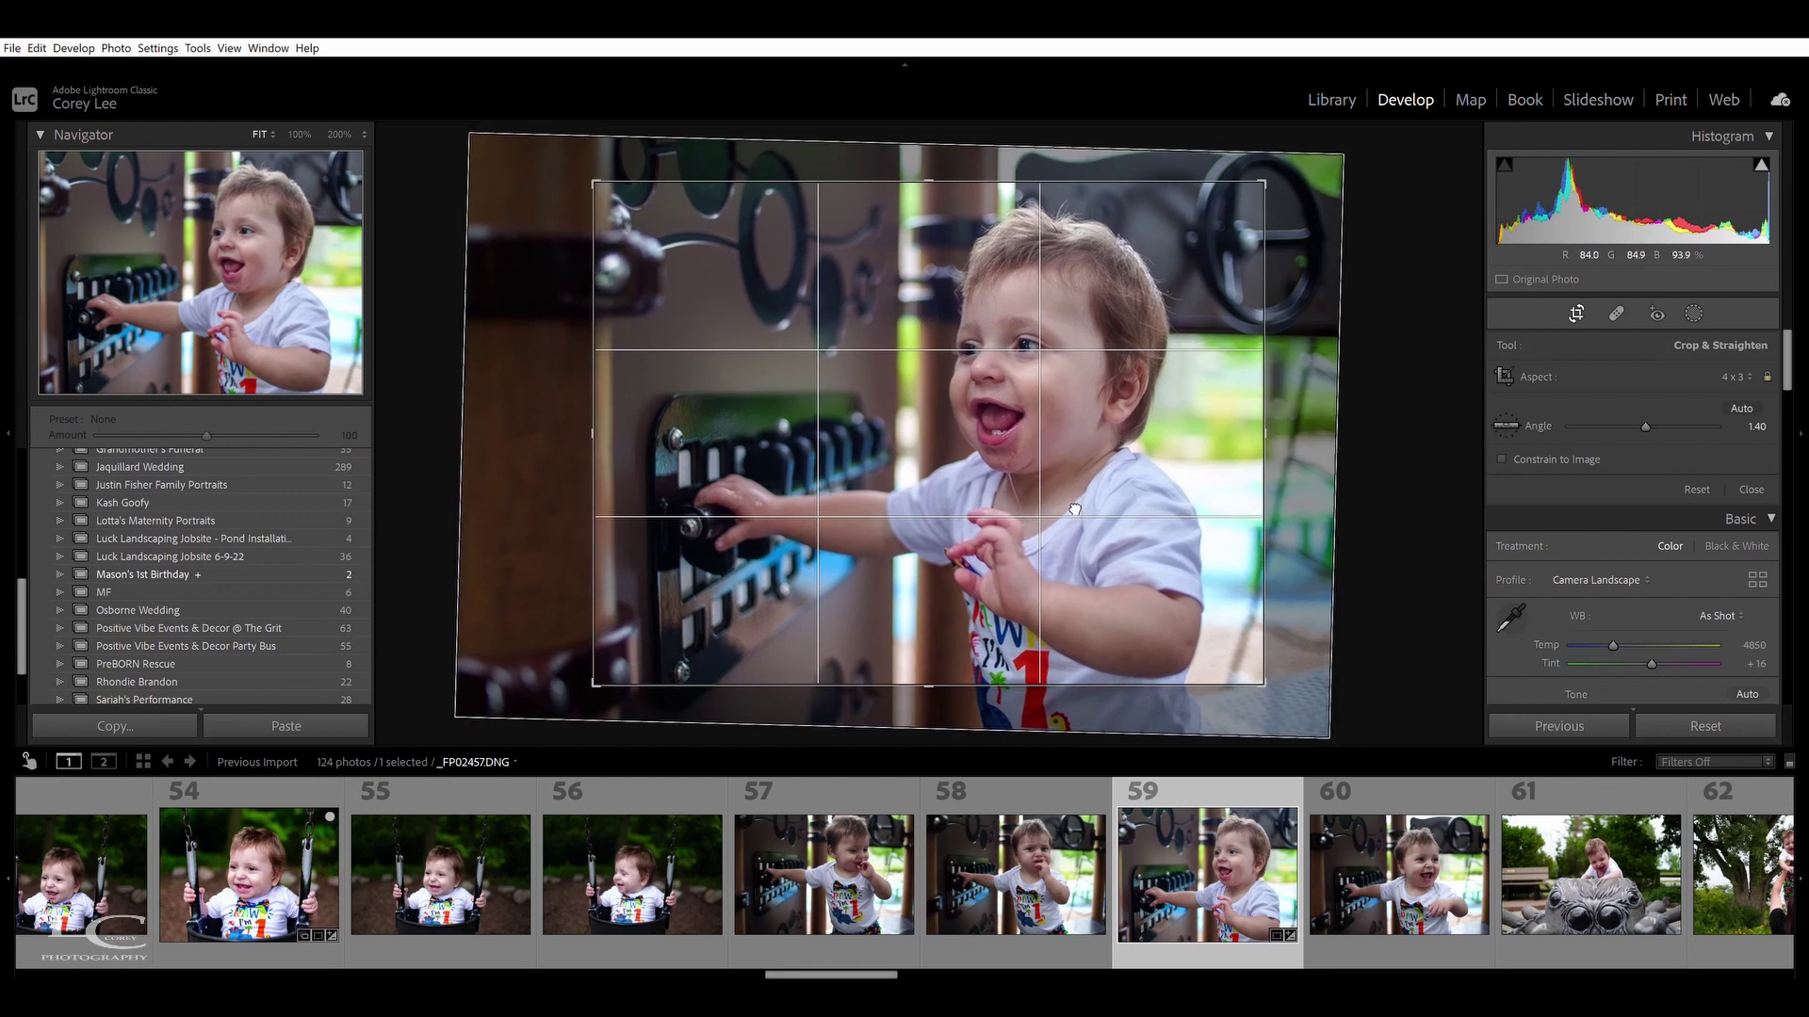
drag(1266, 684, 1273, 683)
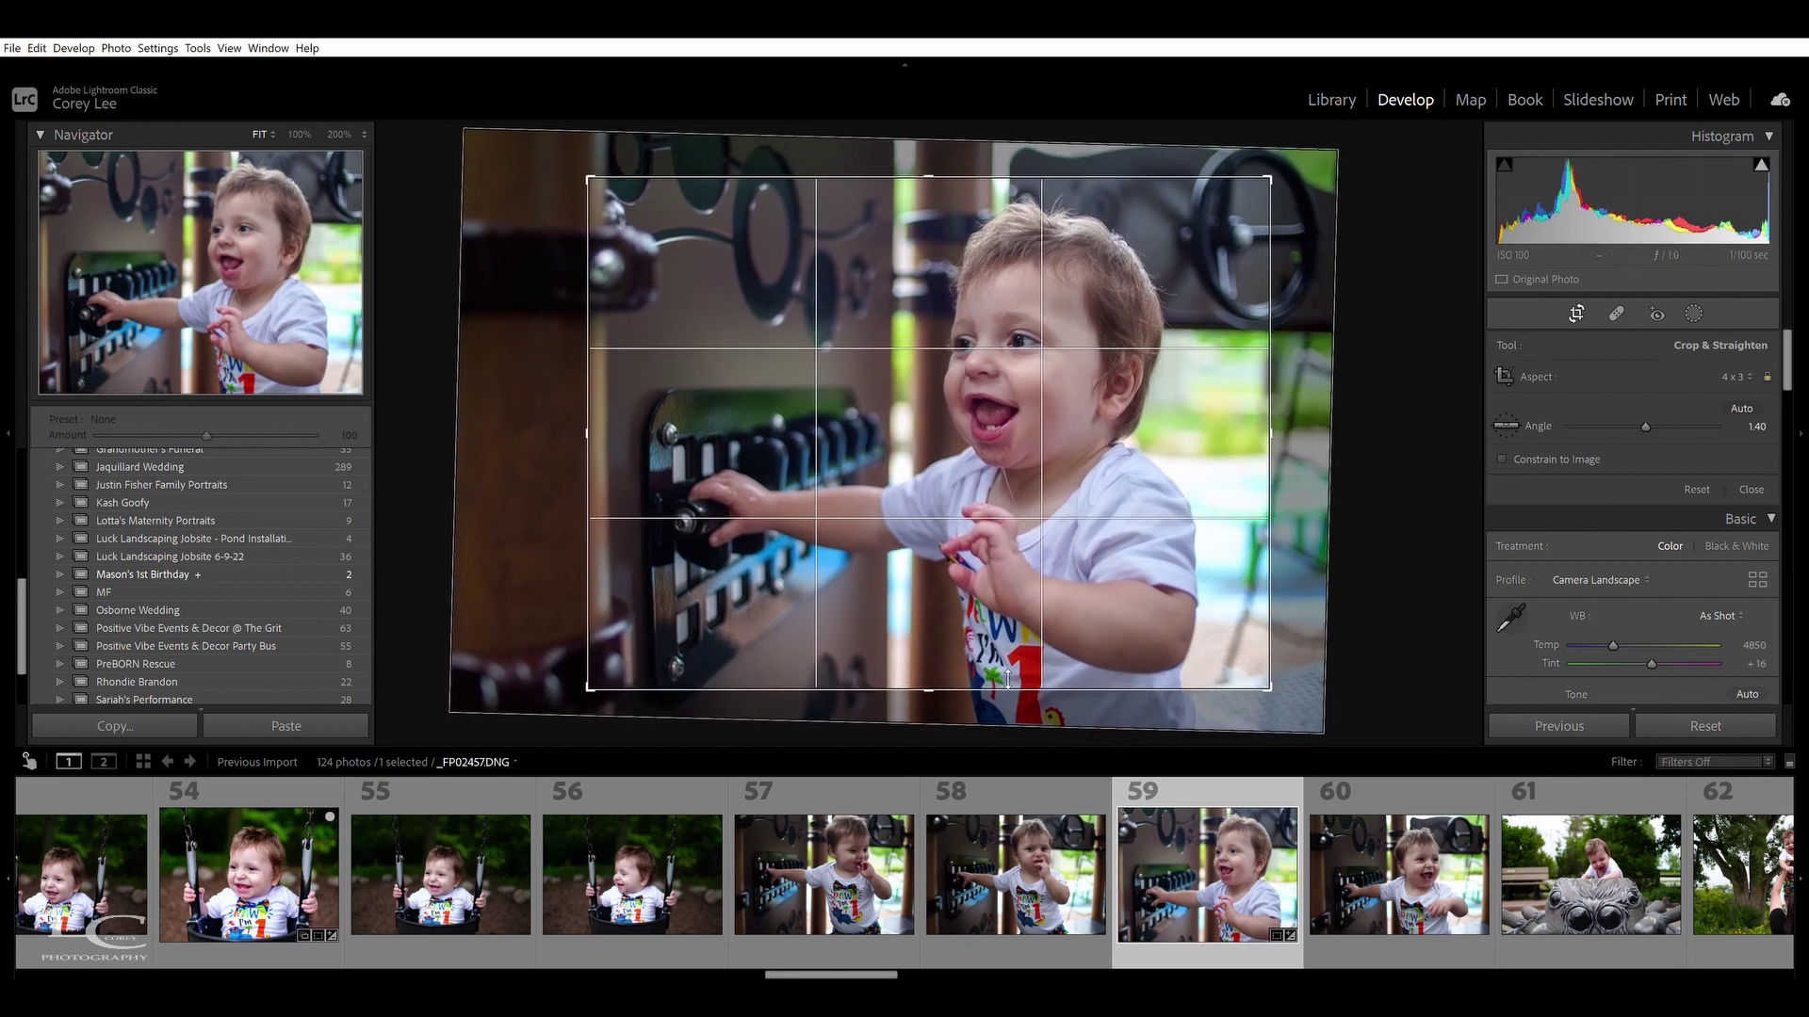
drag(1074, 401, 1072, 407)
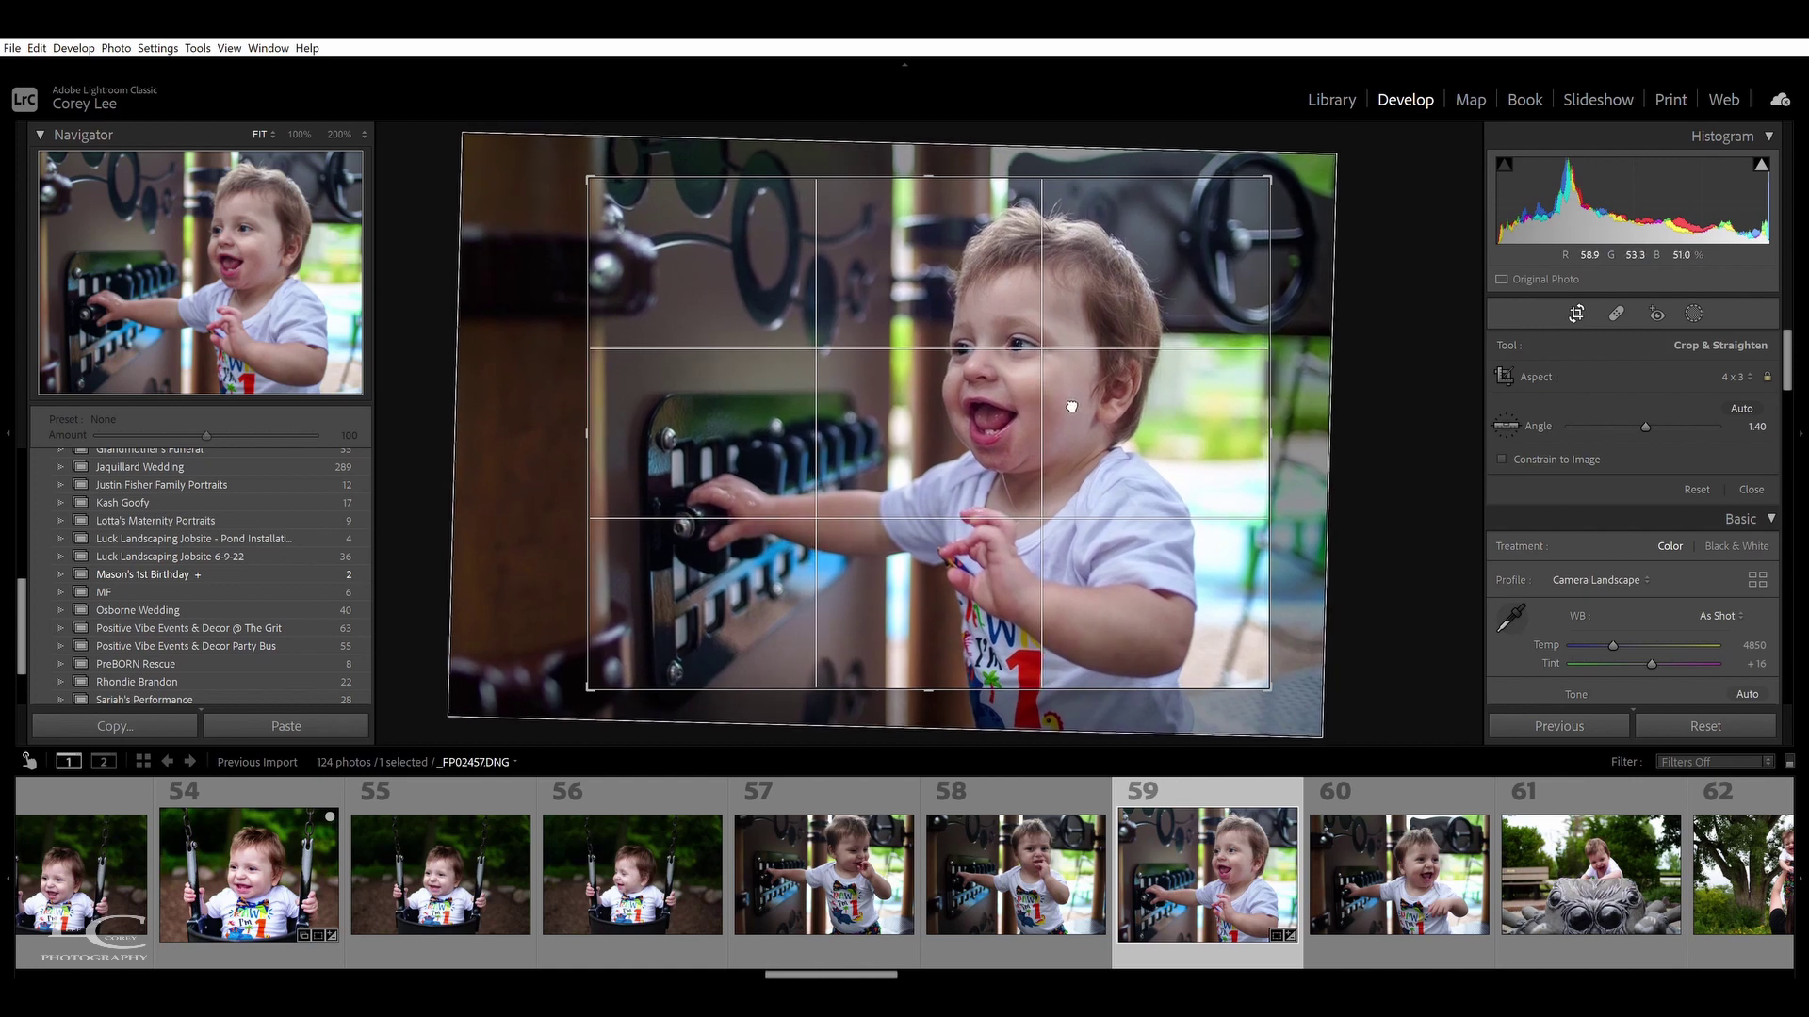
key(Return)
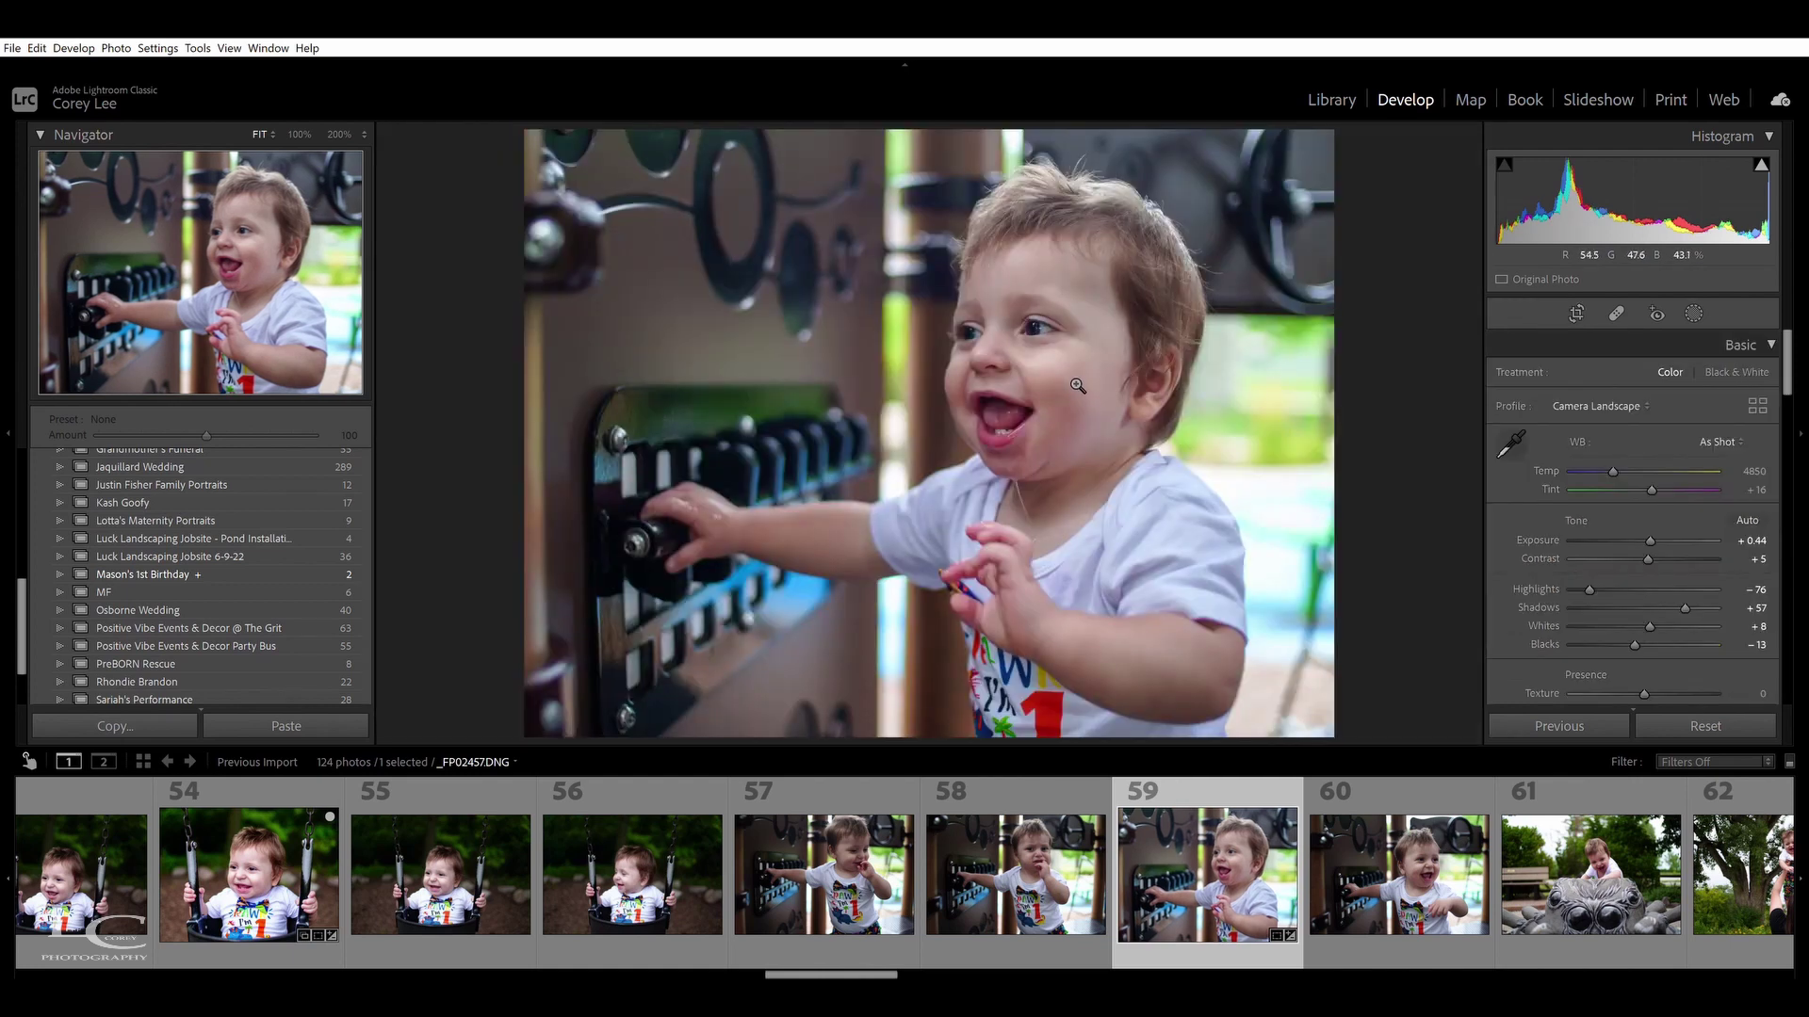
Check the toddler's face up close and set the tone curve's point curve to Medium Contrast
click(1046, 342)
click(1049, 343)
scroll(1673, 538, down, 2)
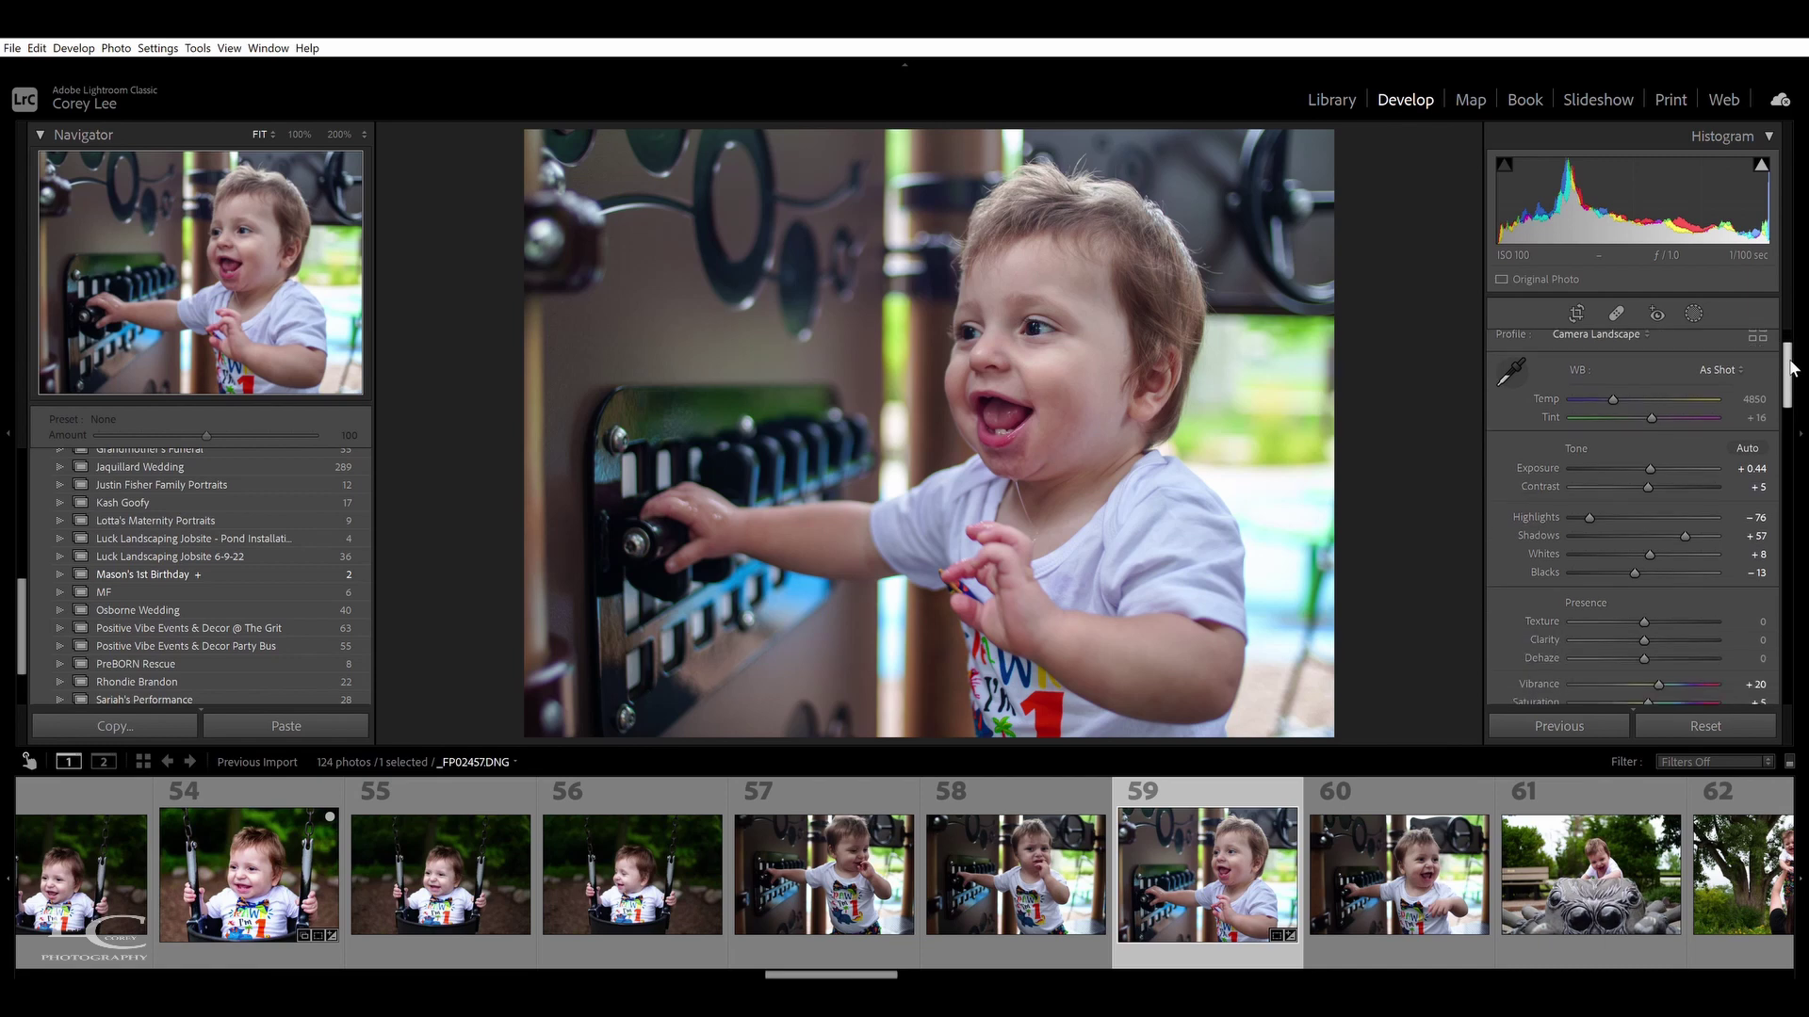
drag(1789, 385, 1790, 452)
click(1624, 563)
click(1652, 580)
drag(1790, 450, 1793, 416)
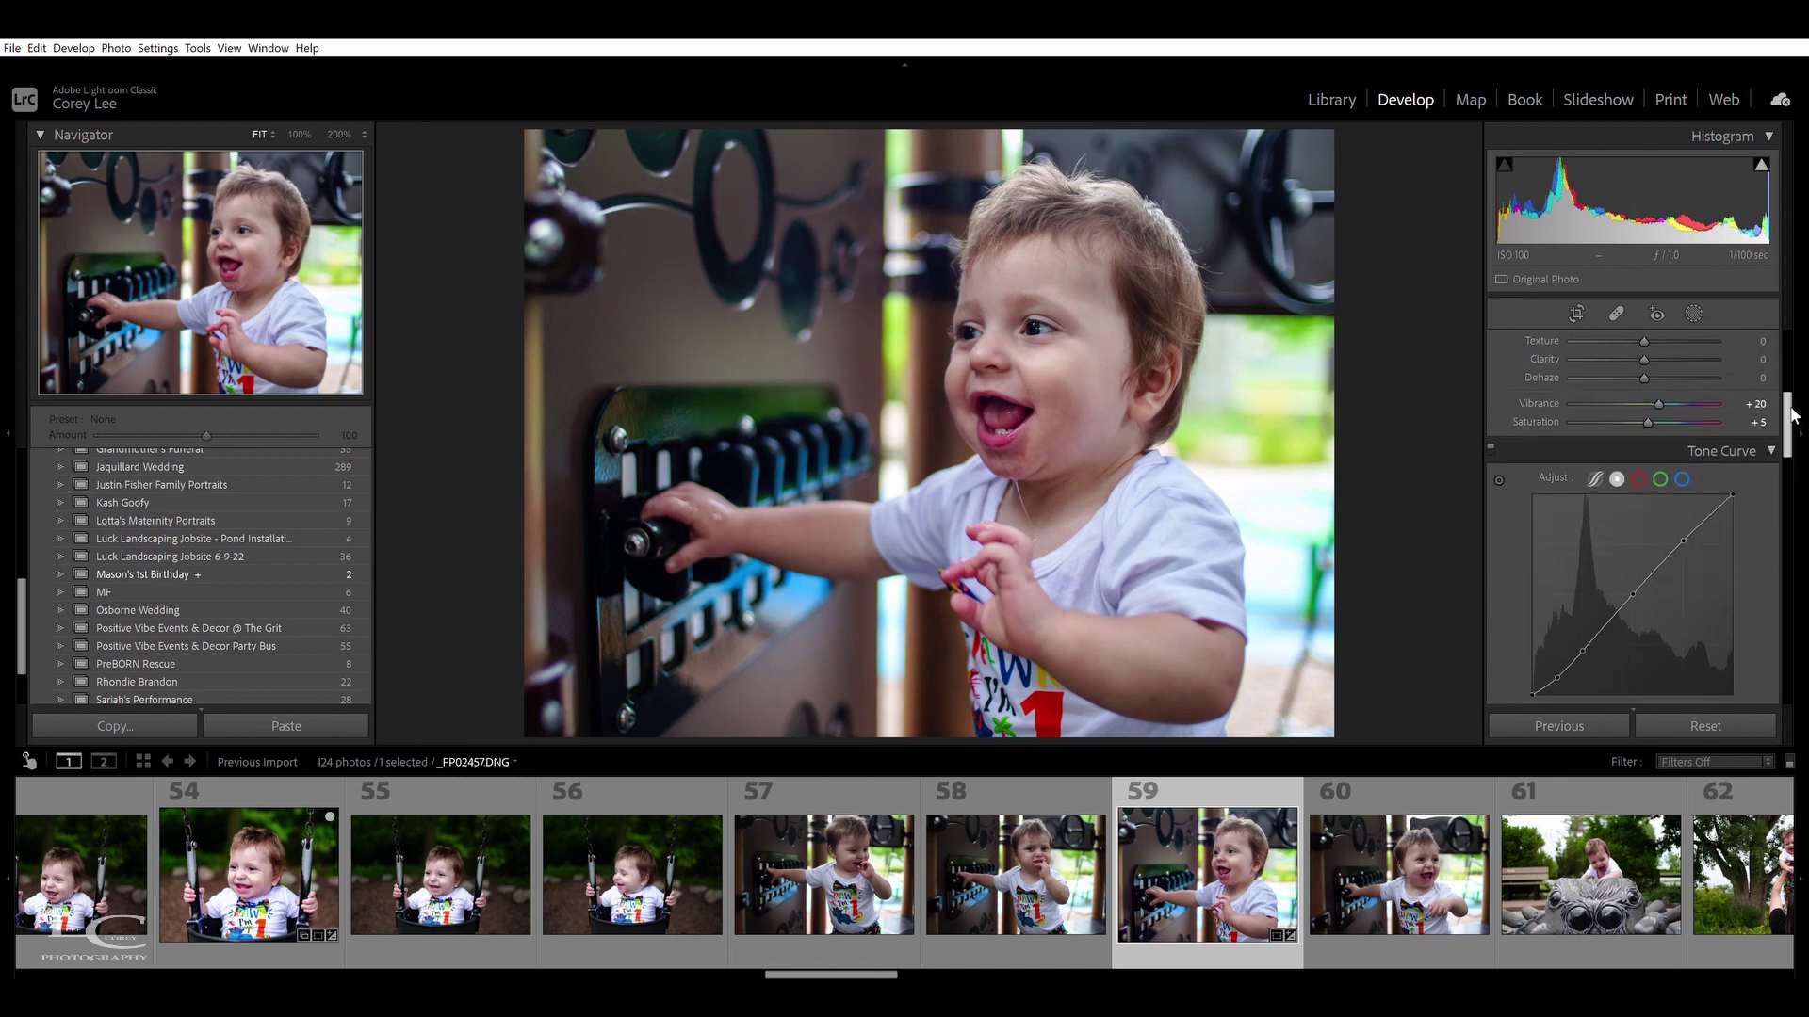
Raise the parametric tone curve's Lights to +37 and lower the basic Highlights adjustment to −100
scroll(1792, 409, down, 5)
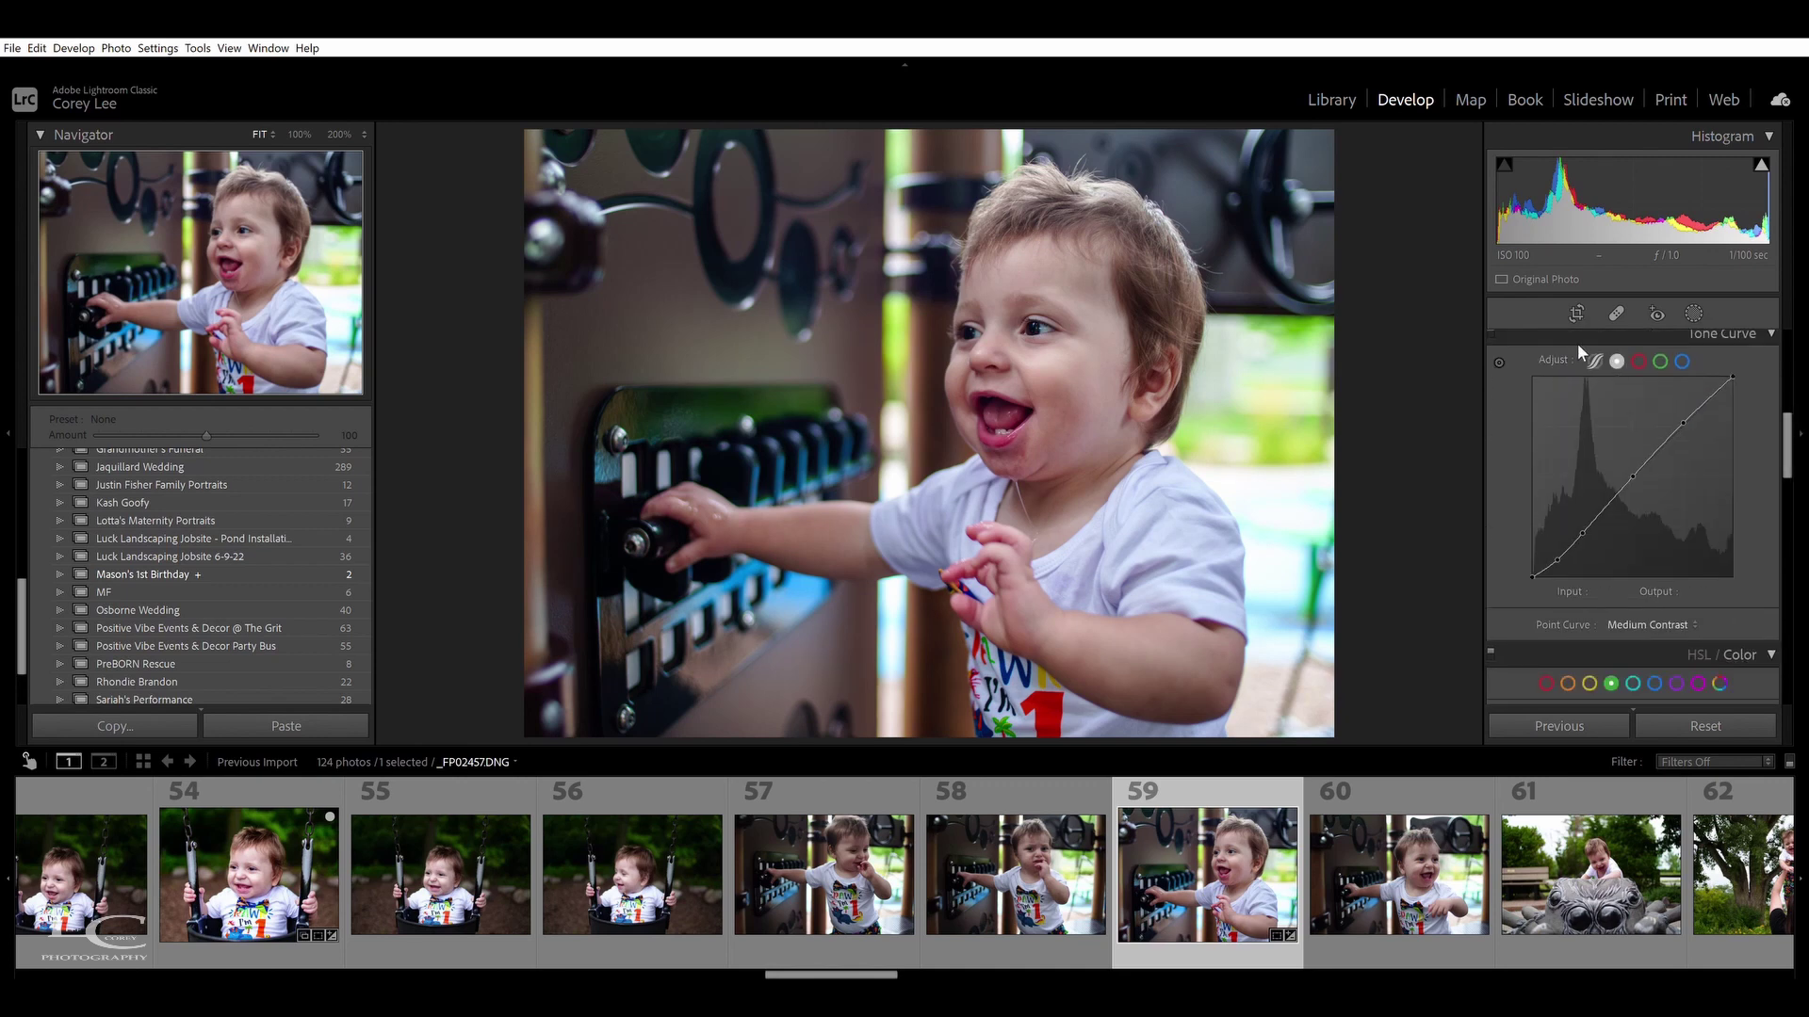
click(1594, 361)
drag(1642, 638, 1672, 630)
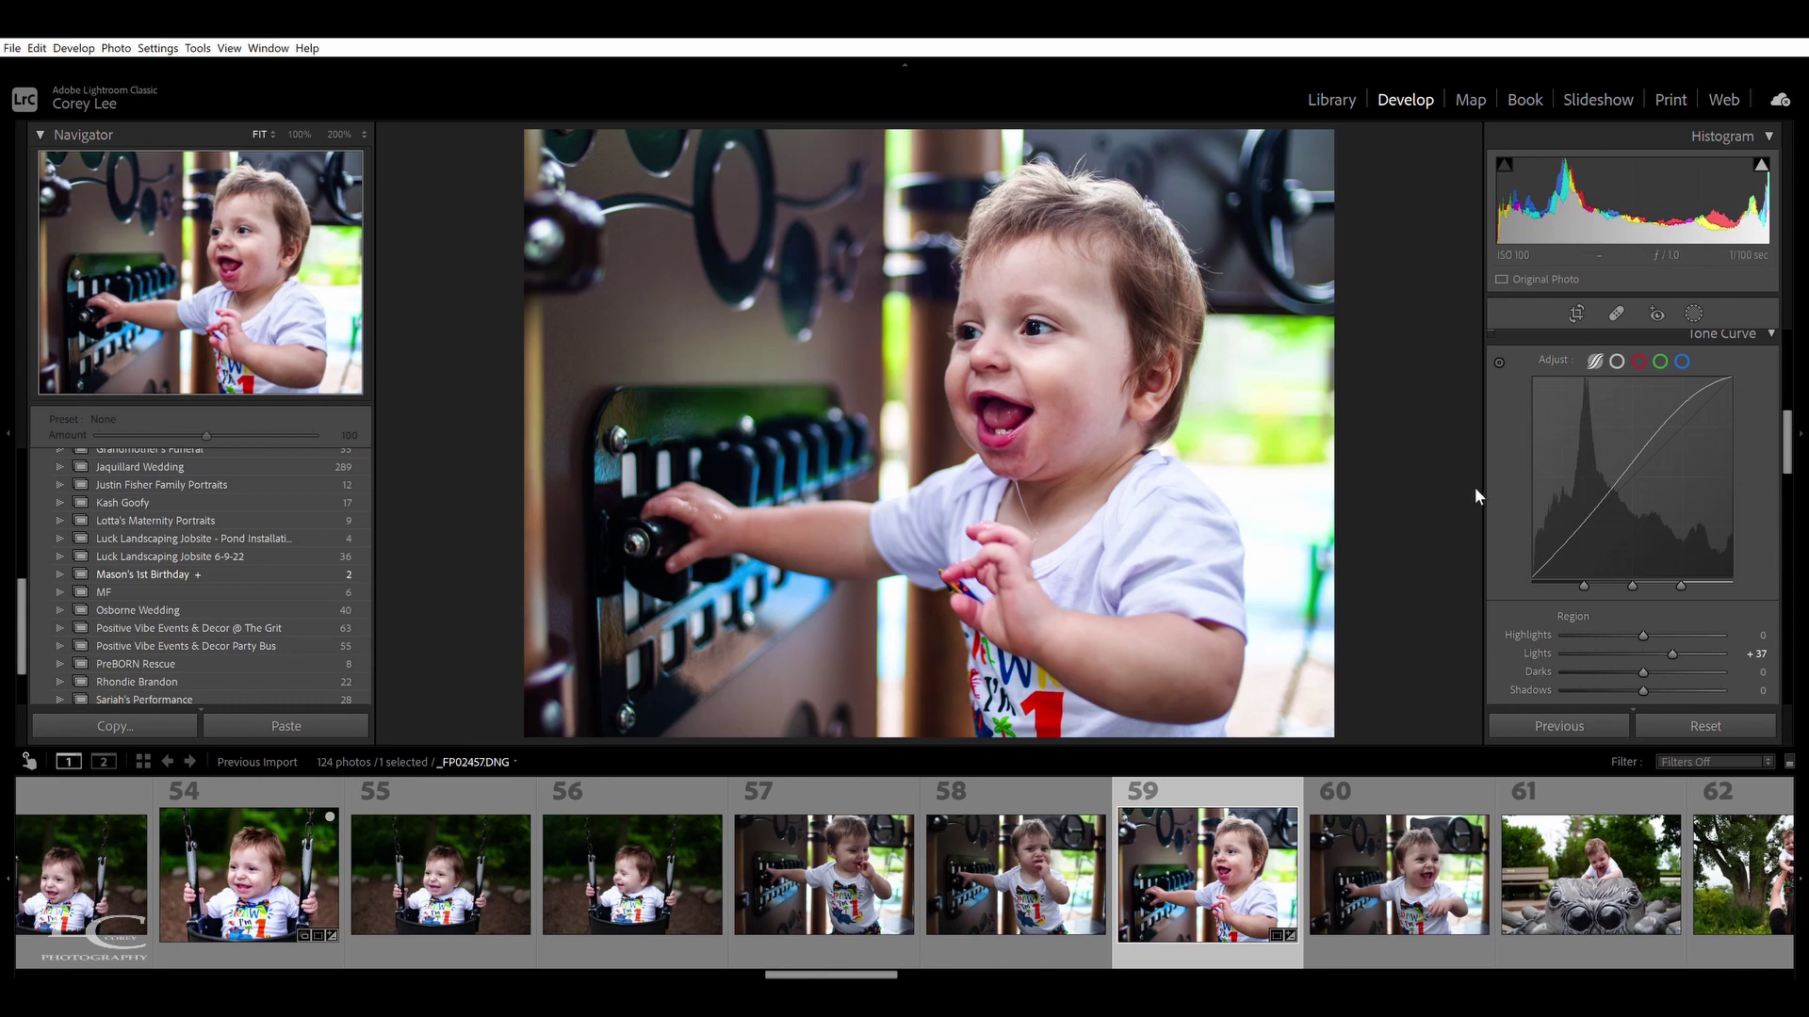
drag(1641, 688, 1643, 671)
drag(1793, 429, 1793, 368)
drag(1609, 493, 1560, 482)
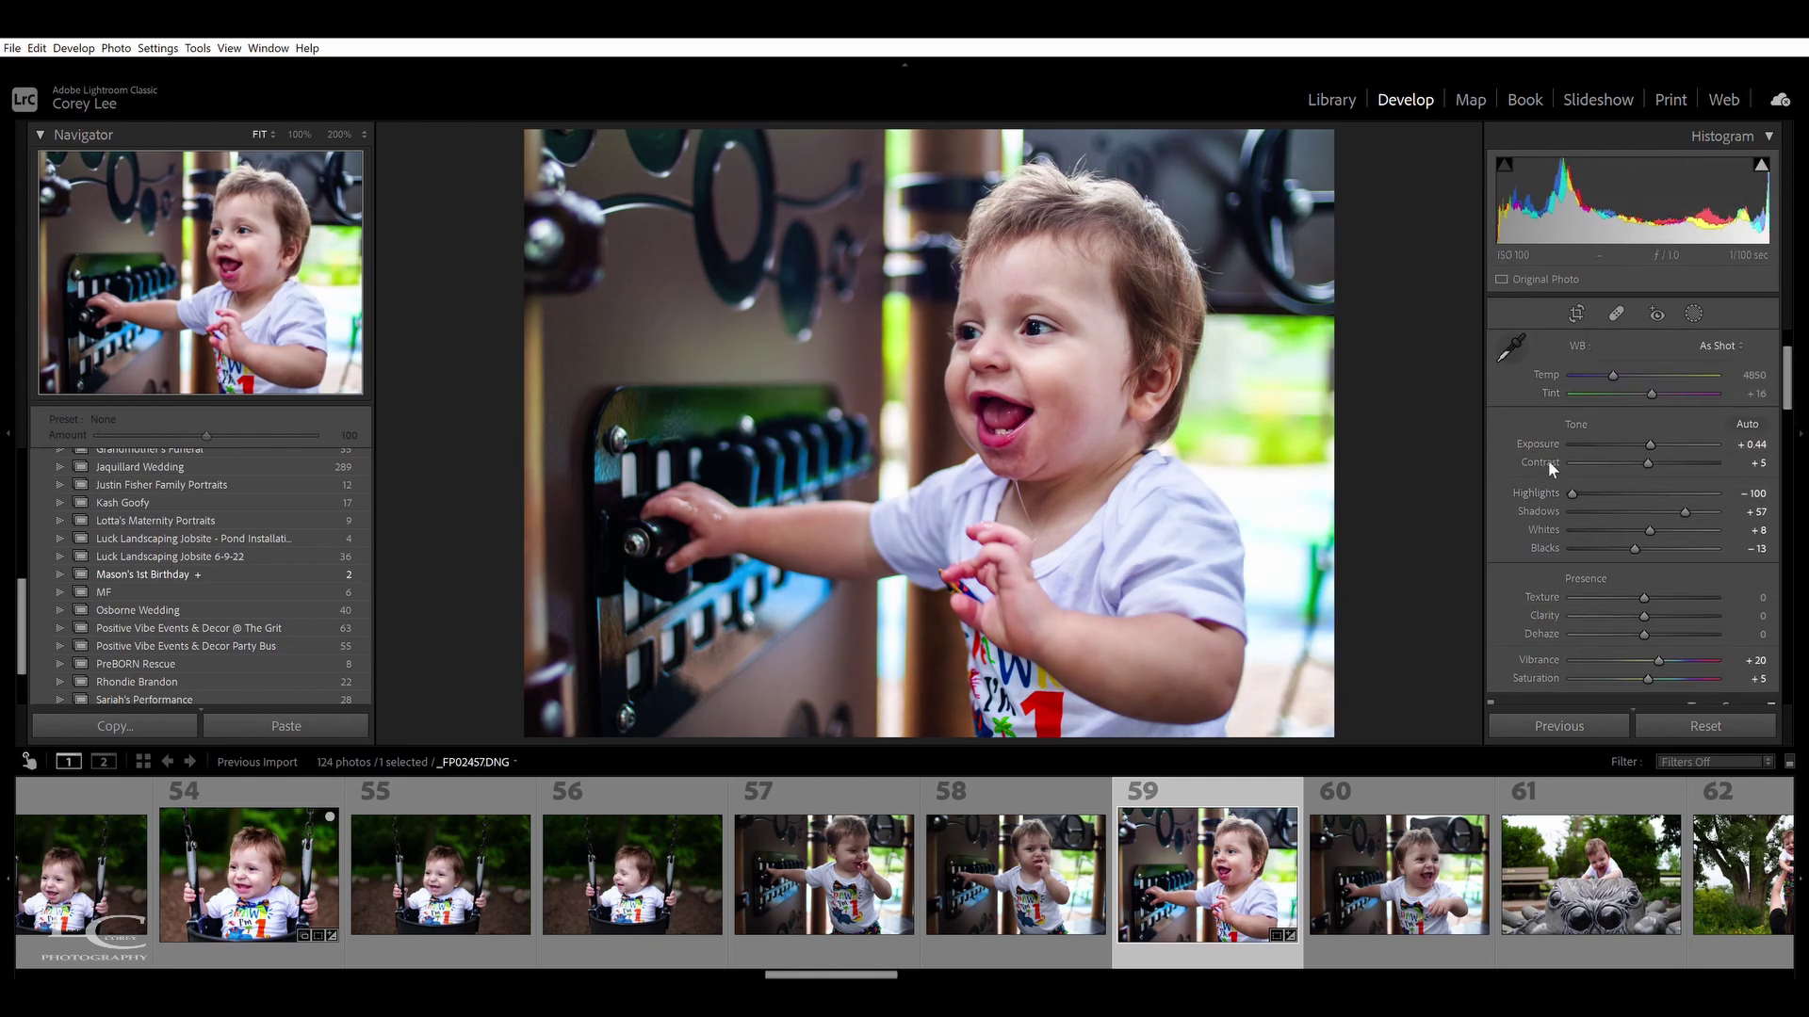
Brush a mask over the toddler's face in photo 59 with Exposure 0.20 and Shadows 14, and check the result up close
click(1693, 297)
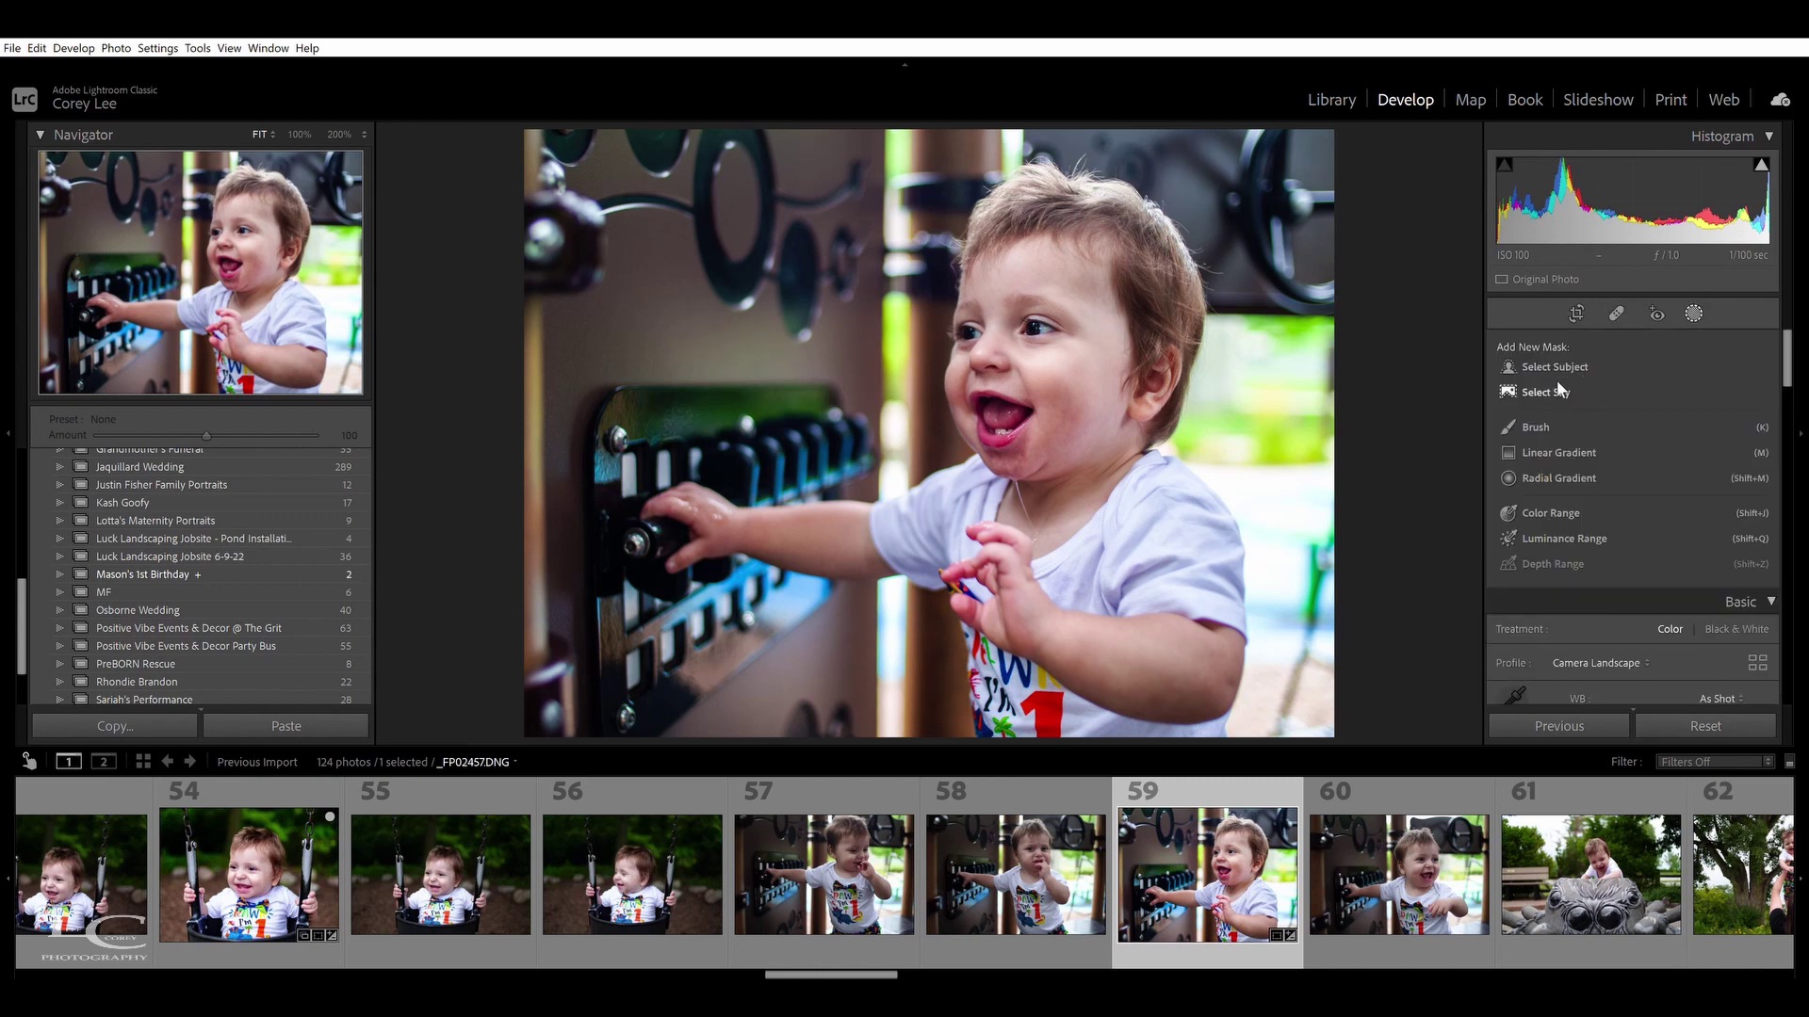
click(1547, 411)
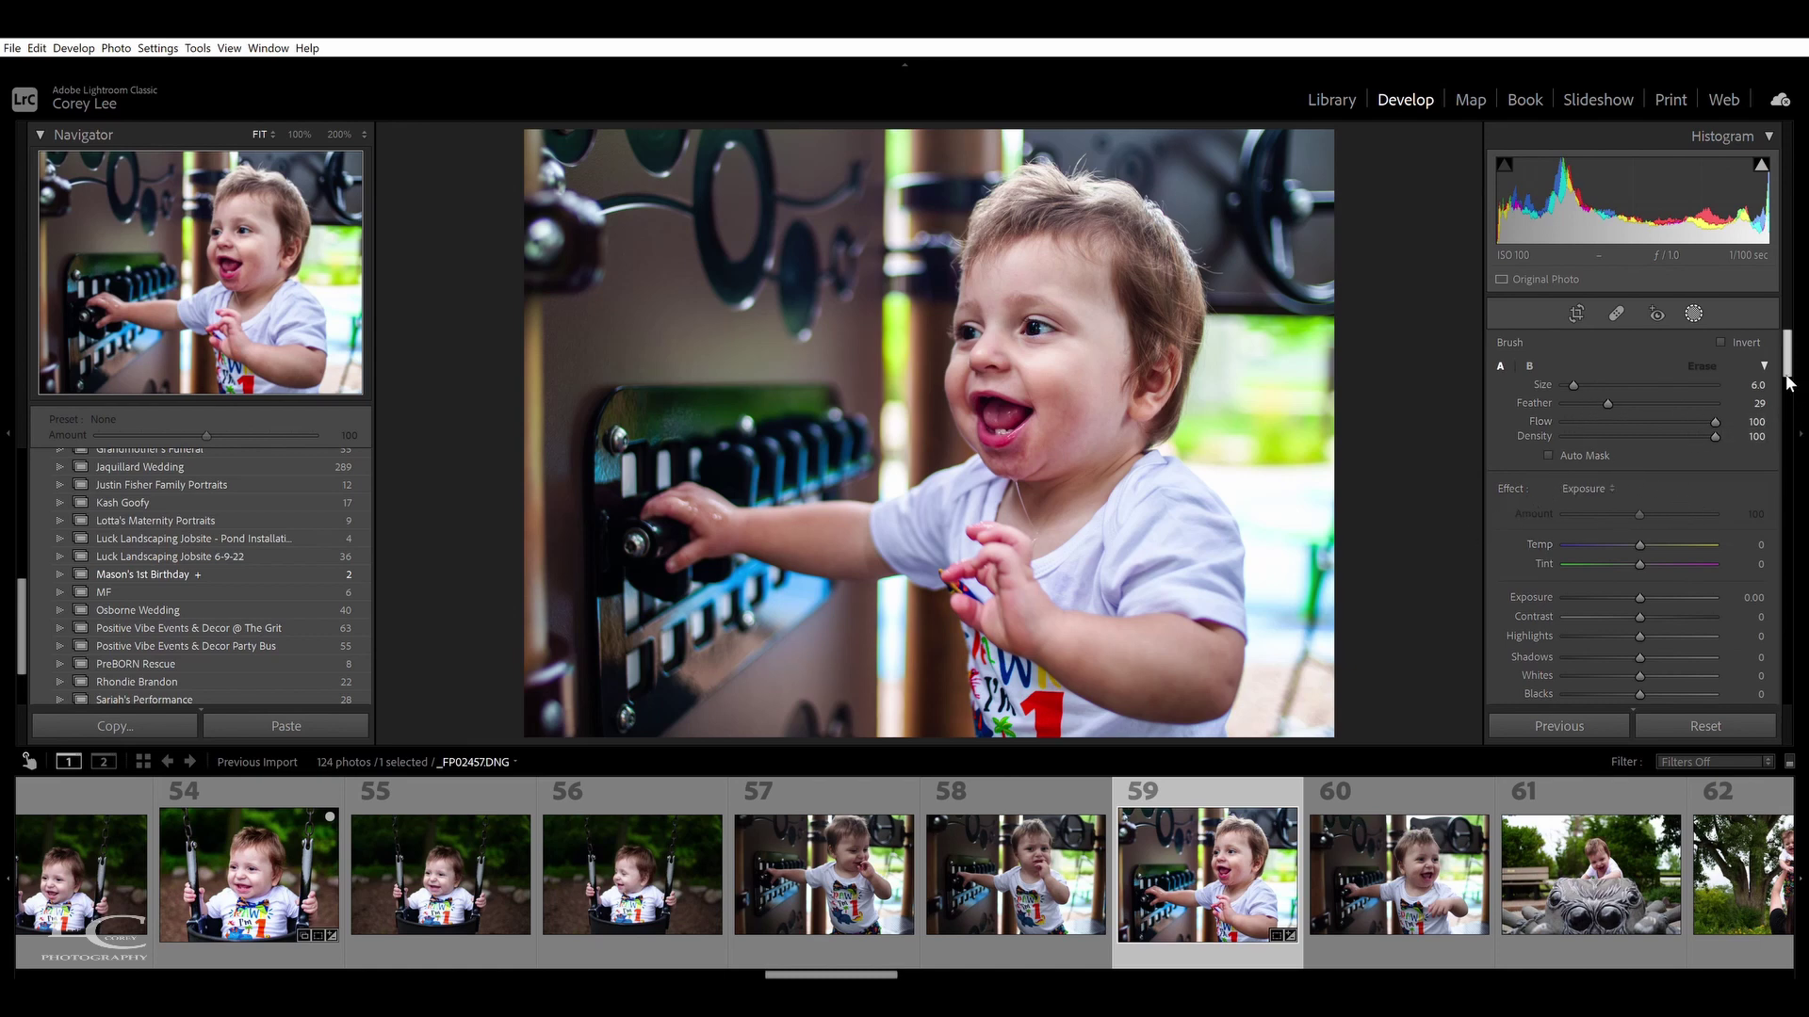
drag(1640, 582, 1642, 583)
drag(1642, 593, 1644, 594)
scroll(1070, 391, up, 2)
mouse_move(1070, 390)
mouse_down()
mouse_move(1082, 453)
mouse_move(1104, 439)
mouse_move(1081, 463)
mouse_move(1043, 460)
mouse_move(1061, 522)
mouse_move(1097, 495)
mouse_move(1070, 532)
mouse_move(1090, 524)
mouse_move(1064, 532)
mouse_move(1123, 450)
mouse_move(1105, 495)
mouse_move(1142, 455)
mouse_move(1120, 480)
mouse_move(1136, 443)
mouse_move(1112, 286)
mouse_move(1061, 279)
mouse_move(1032, 310)
mouse_move(1012, 303)
mouse_move(1003, 397)
mouse_move(1032, 459)
mouse_move(1065, 460)
mouse_move(1037, 436)
mouse_move(1024, 357)
mouse_move(1065, 427)
mouse_move(1080, 326)
mouse_move(1098, 298)
mouse_move(1113, 319)
mouse_move(1104, 279)
mouse_move(1128, 381)
mouse_move(1134, 344)
mouse_move(1130, 415)
mouse_move(1152, 424)
mouse_move(1183, 378)
mouse_move(1113, 491)
mouse_up()
click(240, 217)
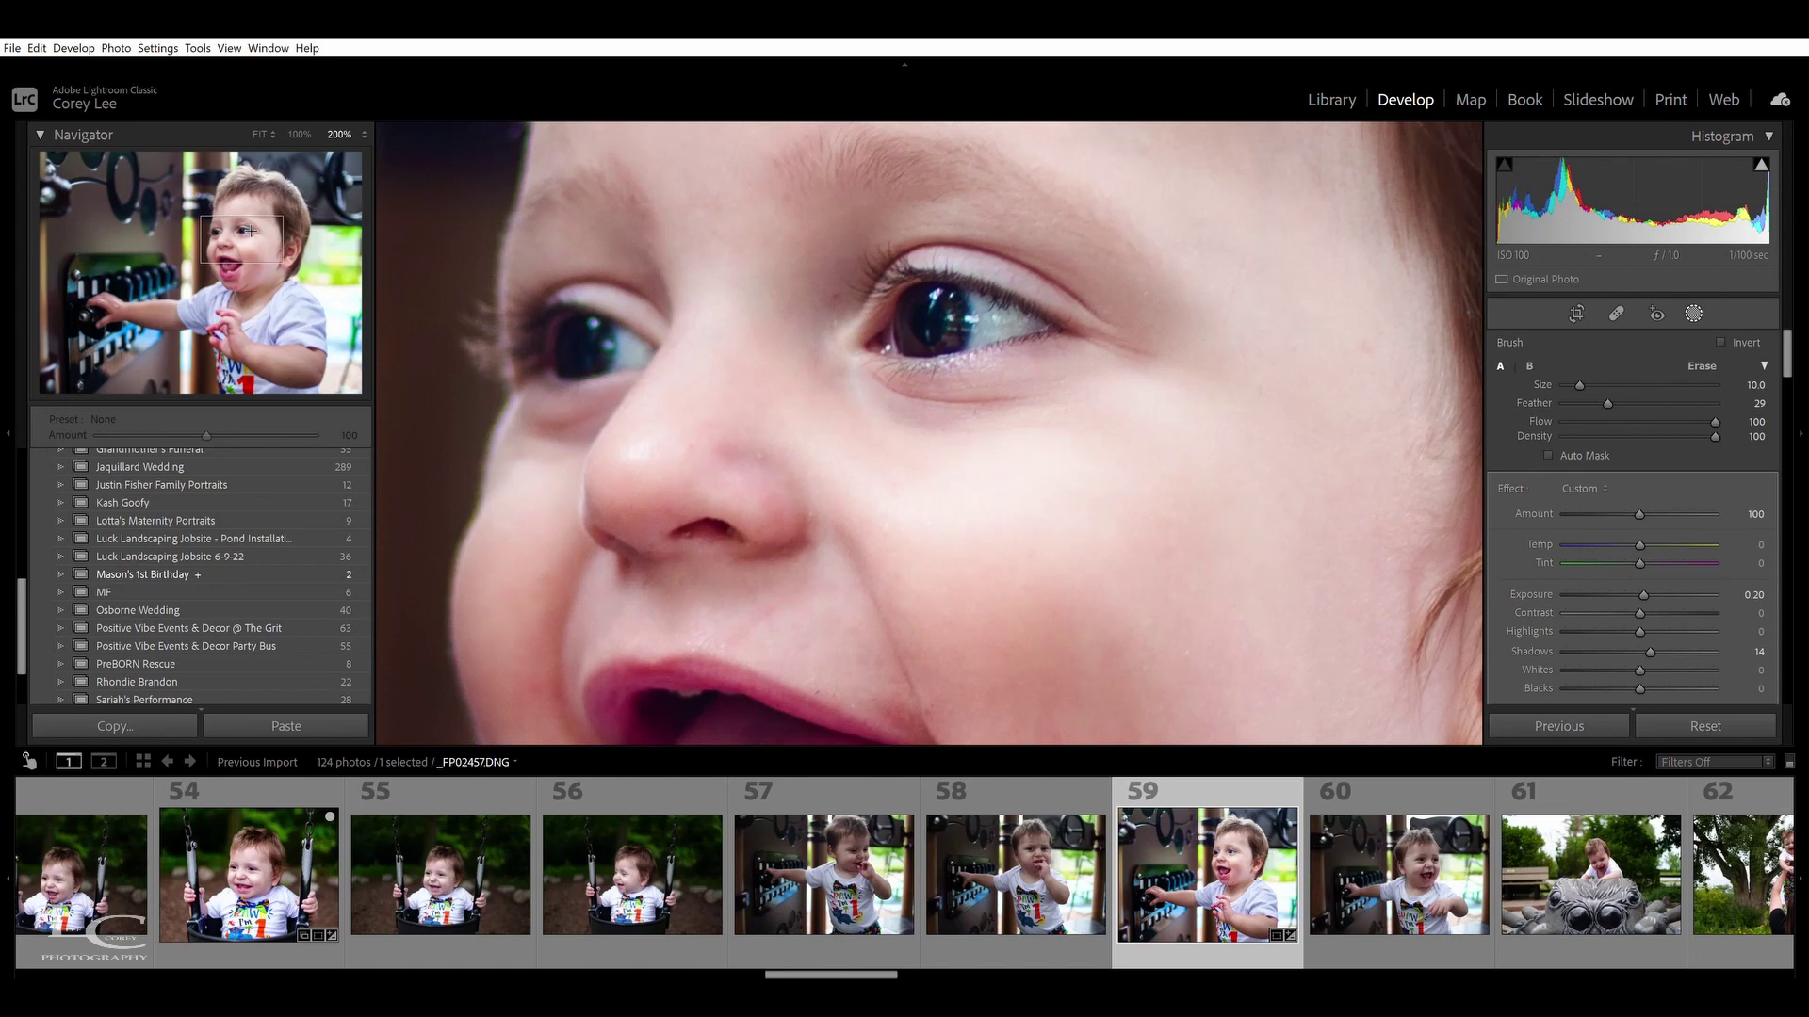
drag(249, 230, 217, 297)
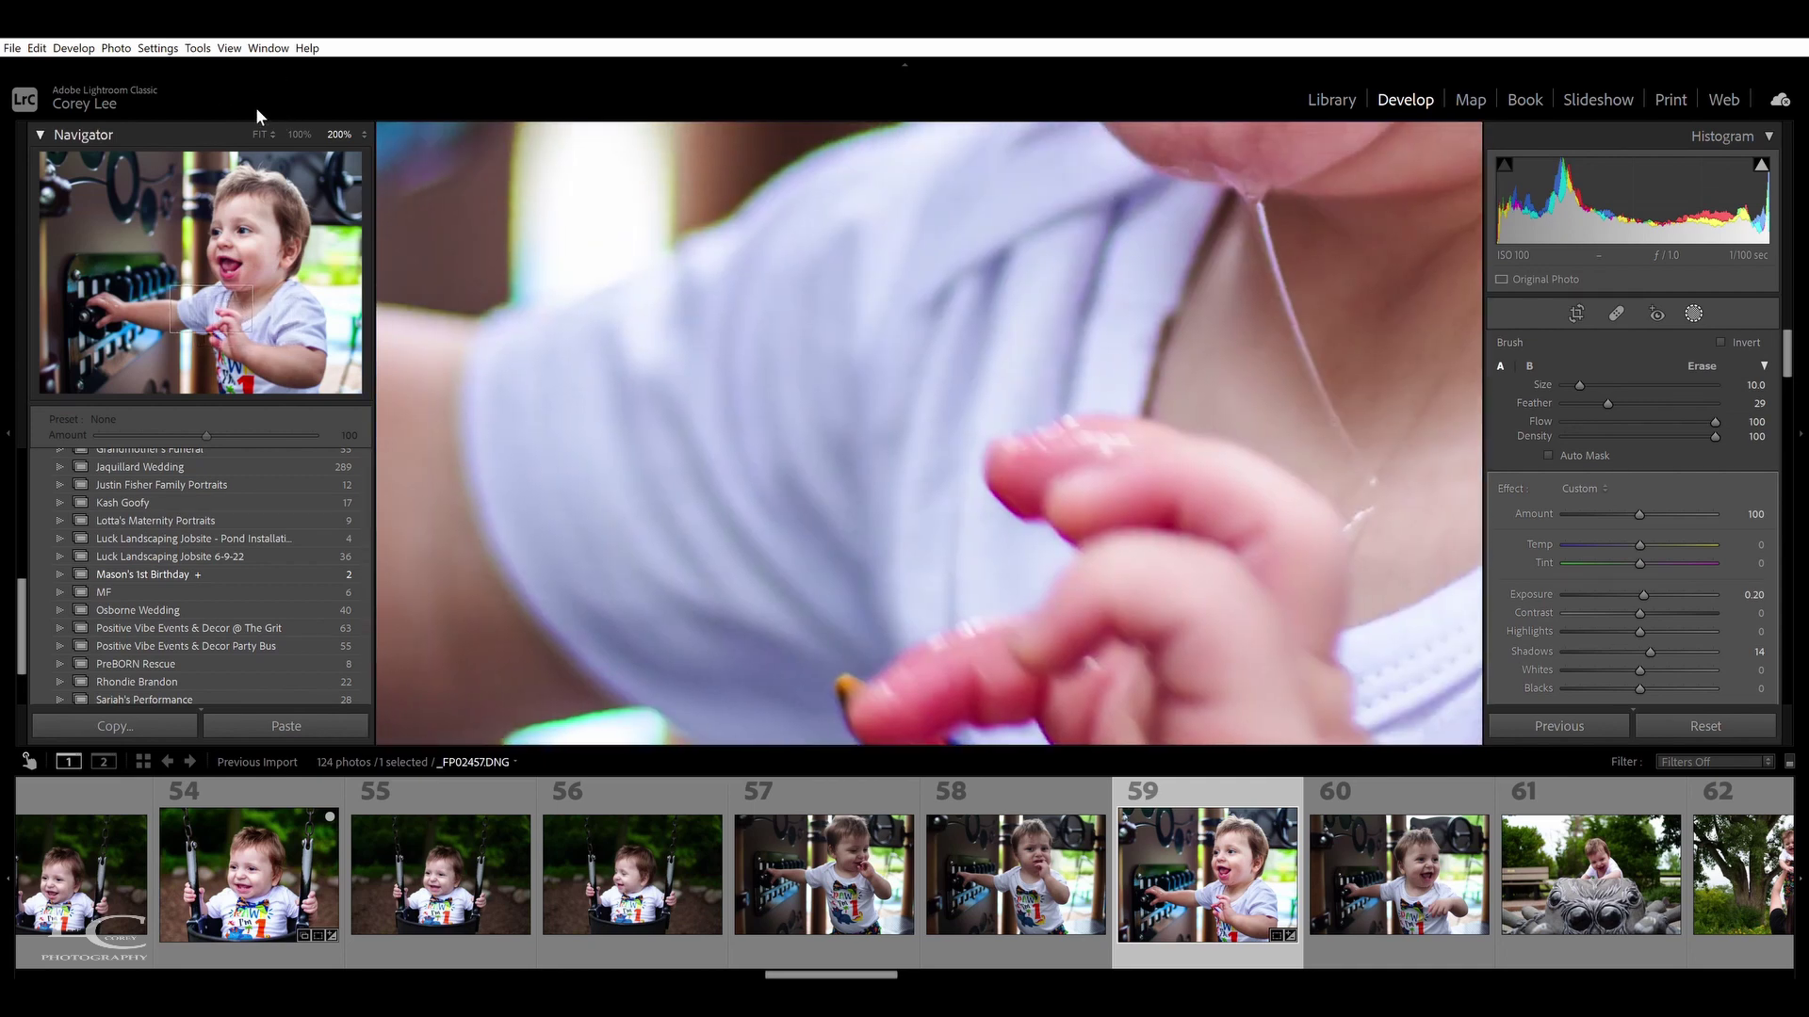
click(260, 133)
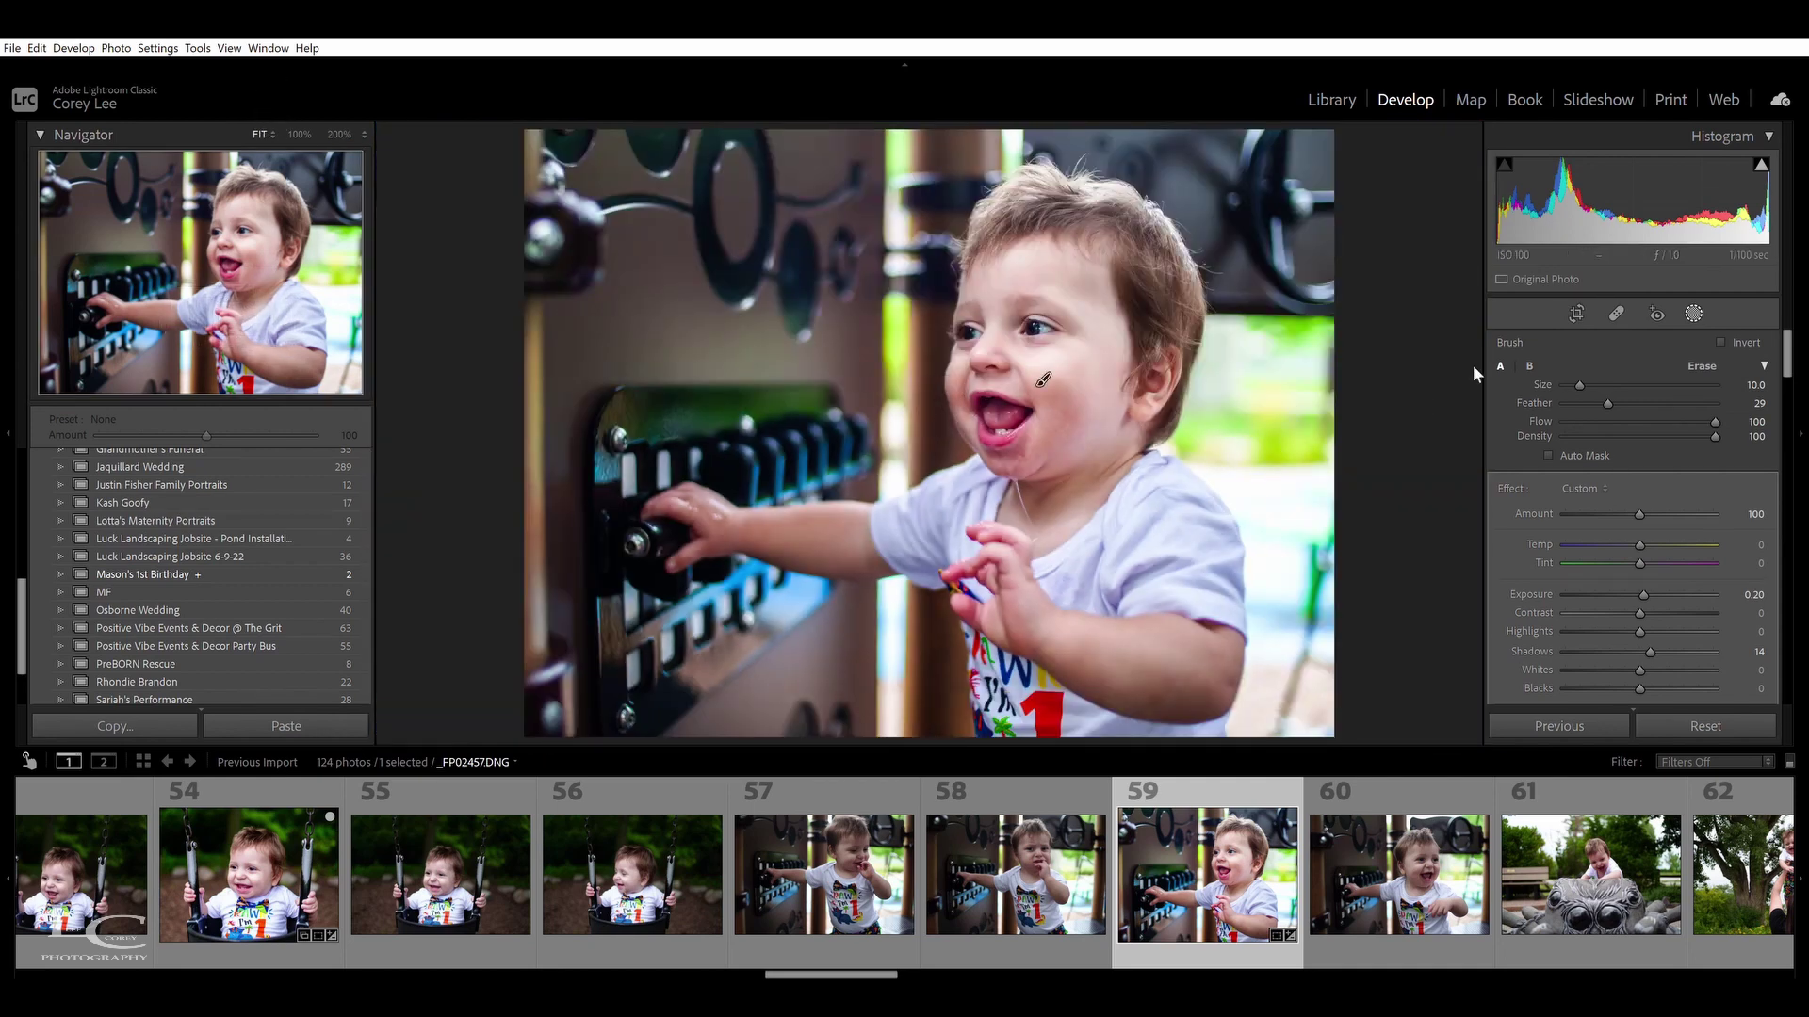
click(1692, 313)
Darken photo 59's edges with a post-crop vignette Amount of about −12 and raise the basic Exposure to +0.54
drag(1792, 387, 1793, 706)
click(1736, 375)
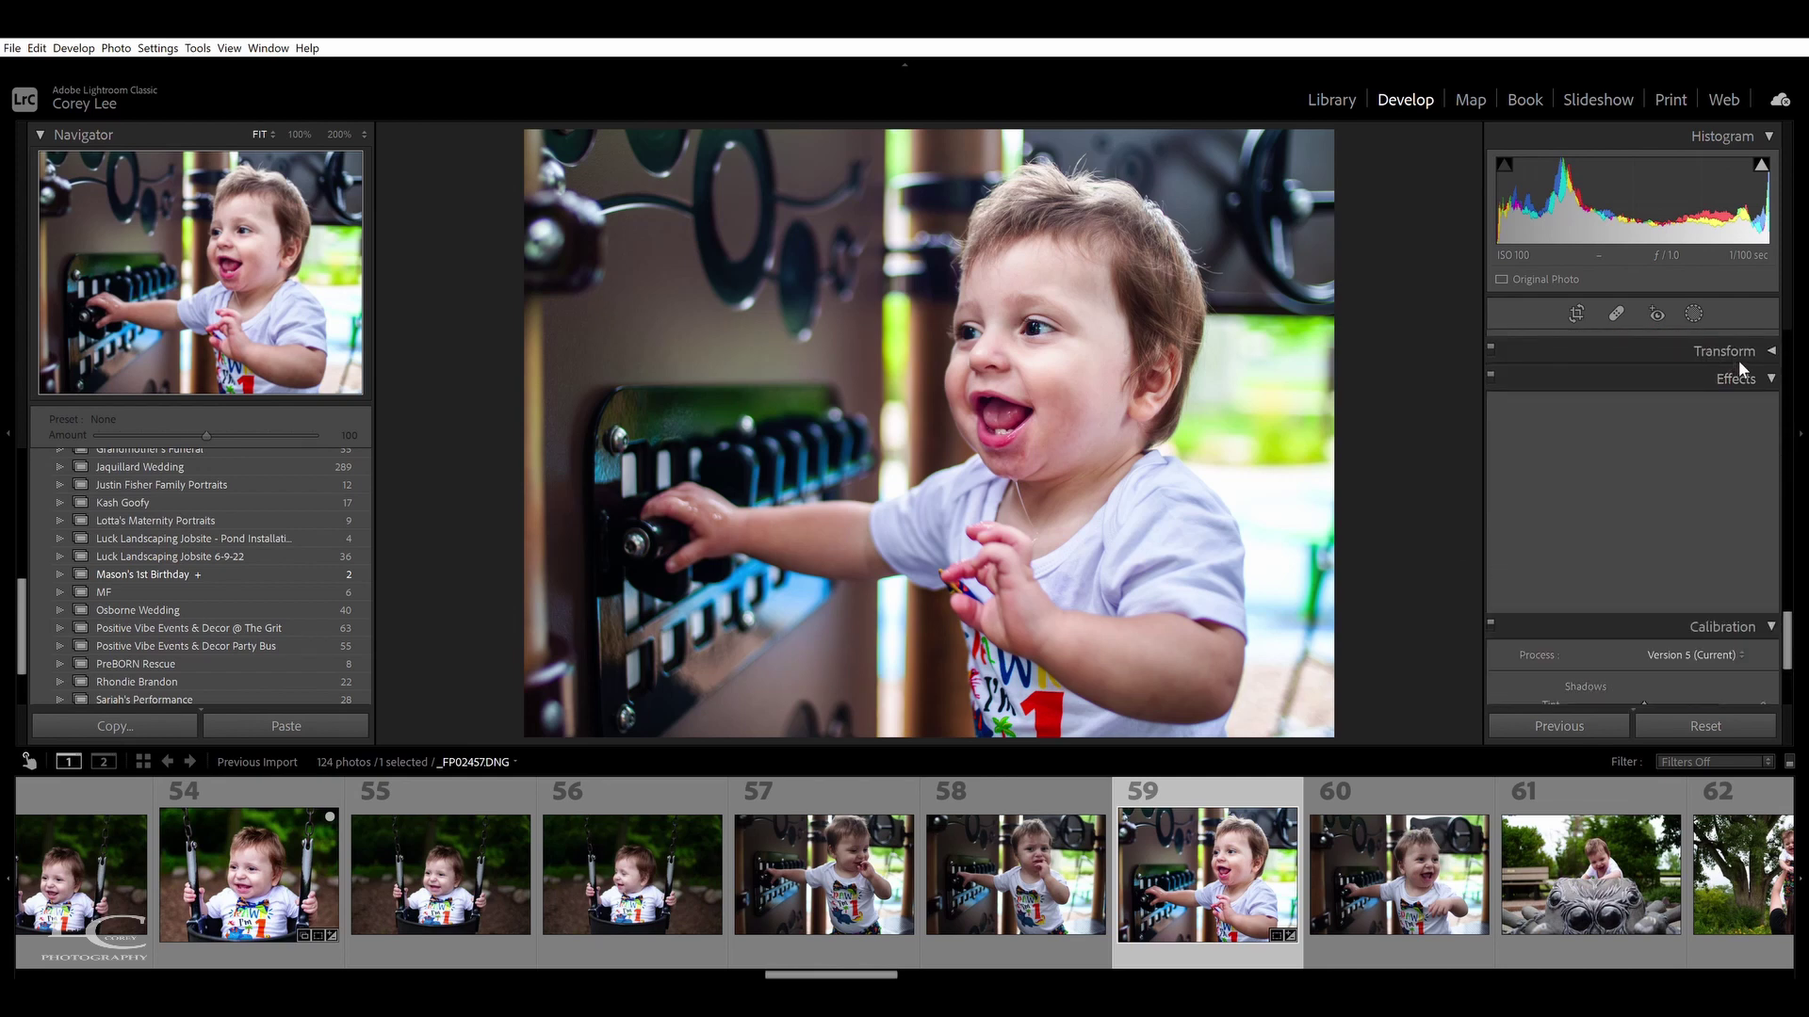
drag(1641, 427, 1629, 425)
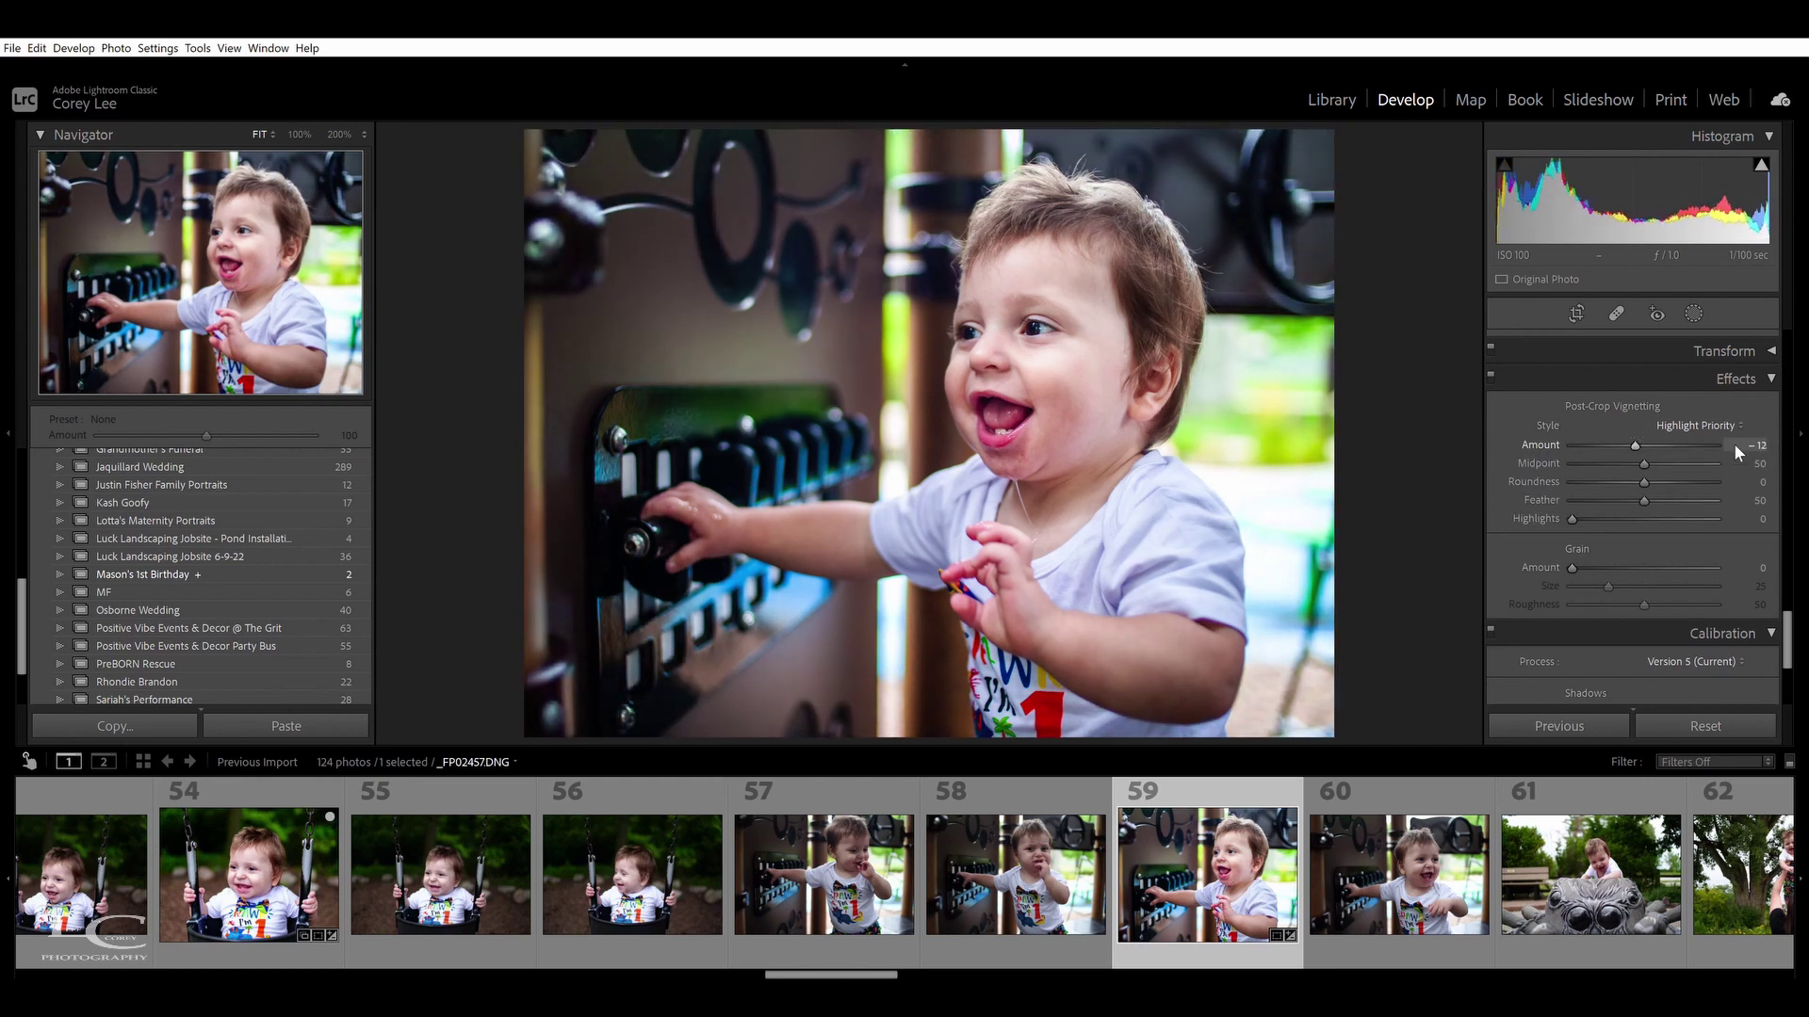
drag(1633, 426, 1636, 426)
scroll(1788, 624, up, 2)
scroll(1787, 624, up, 10)
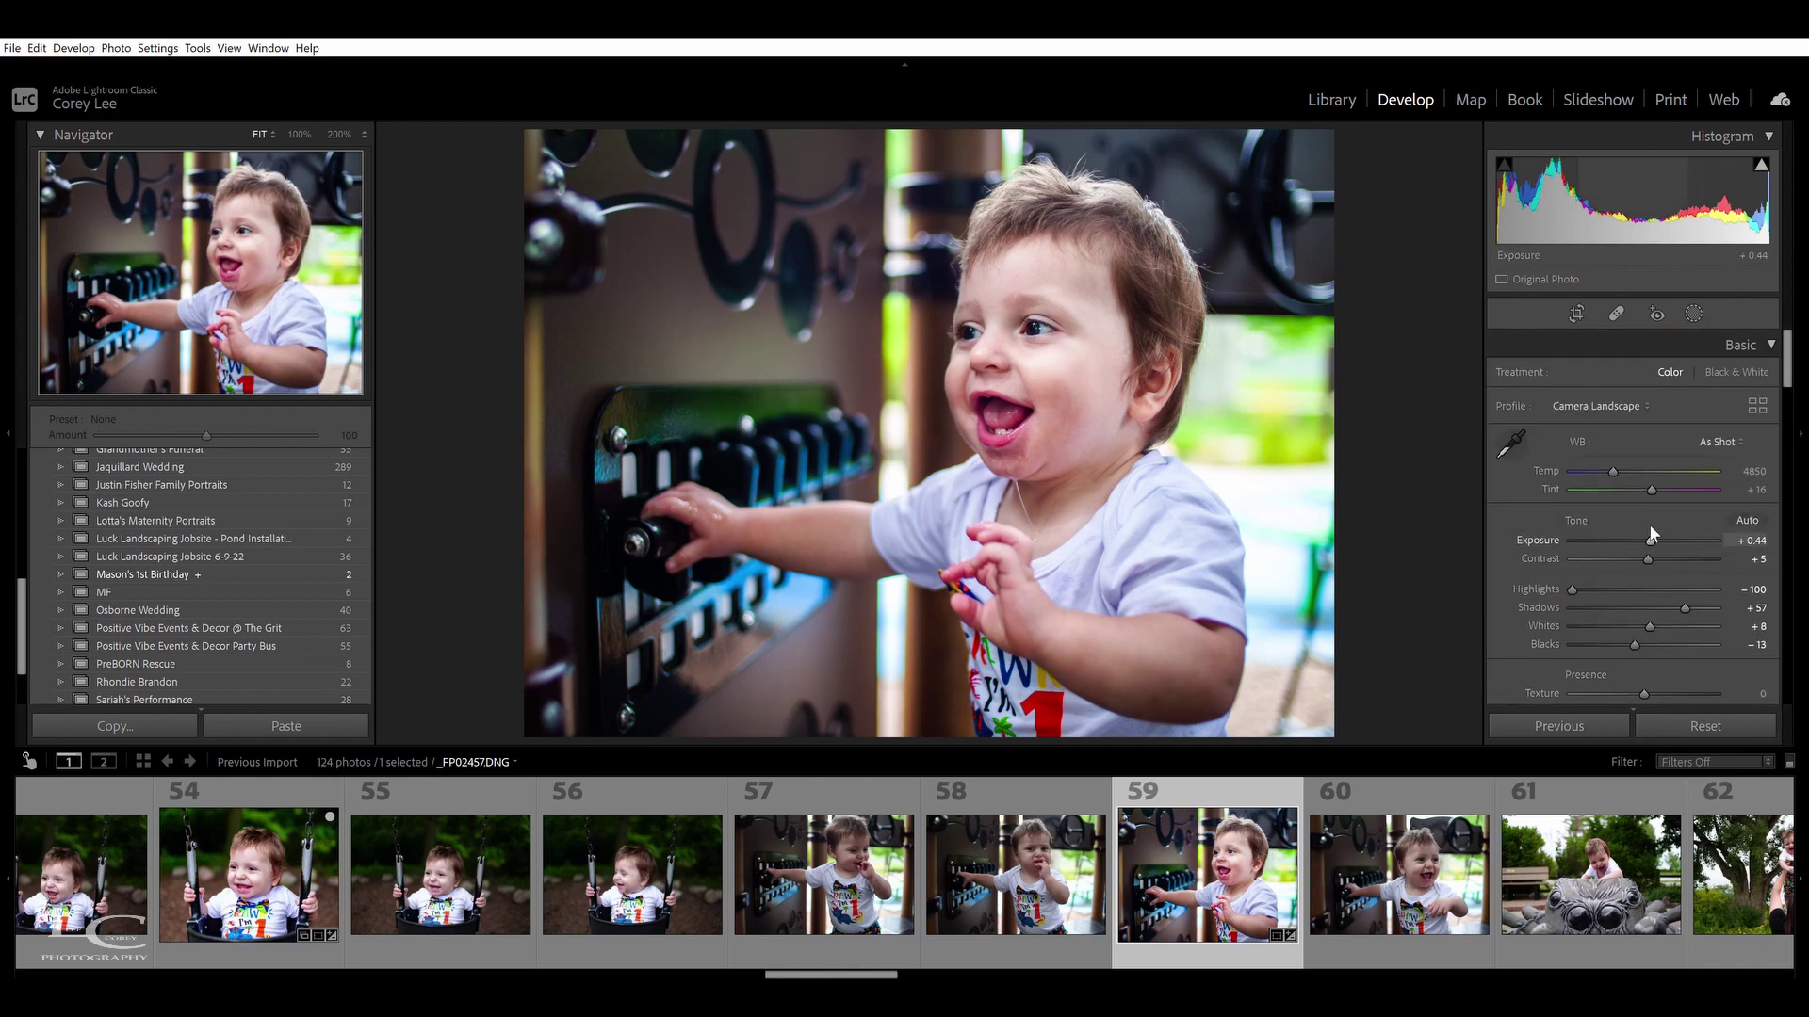
drag(1650, 537, 1652, 537)
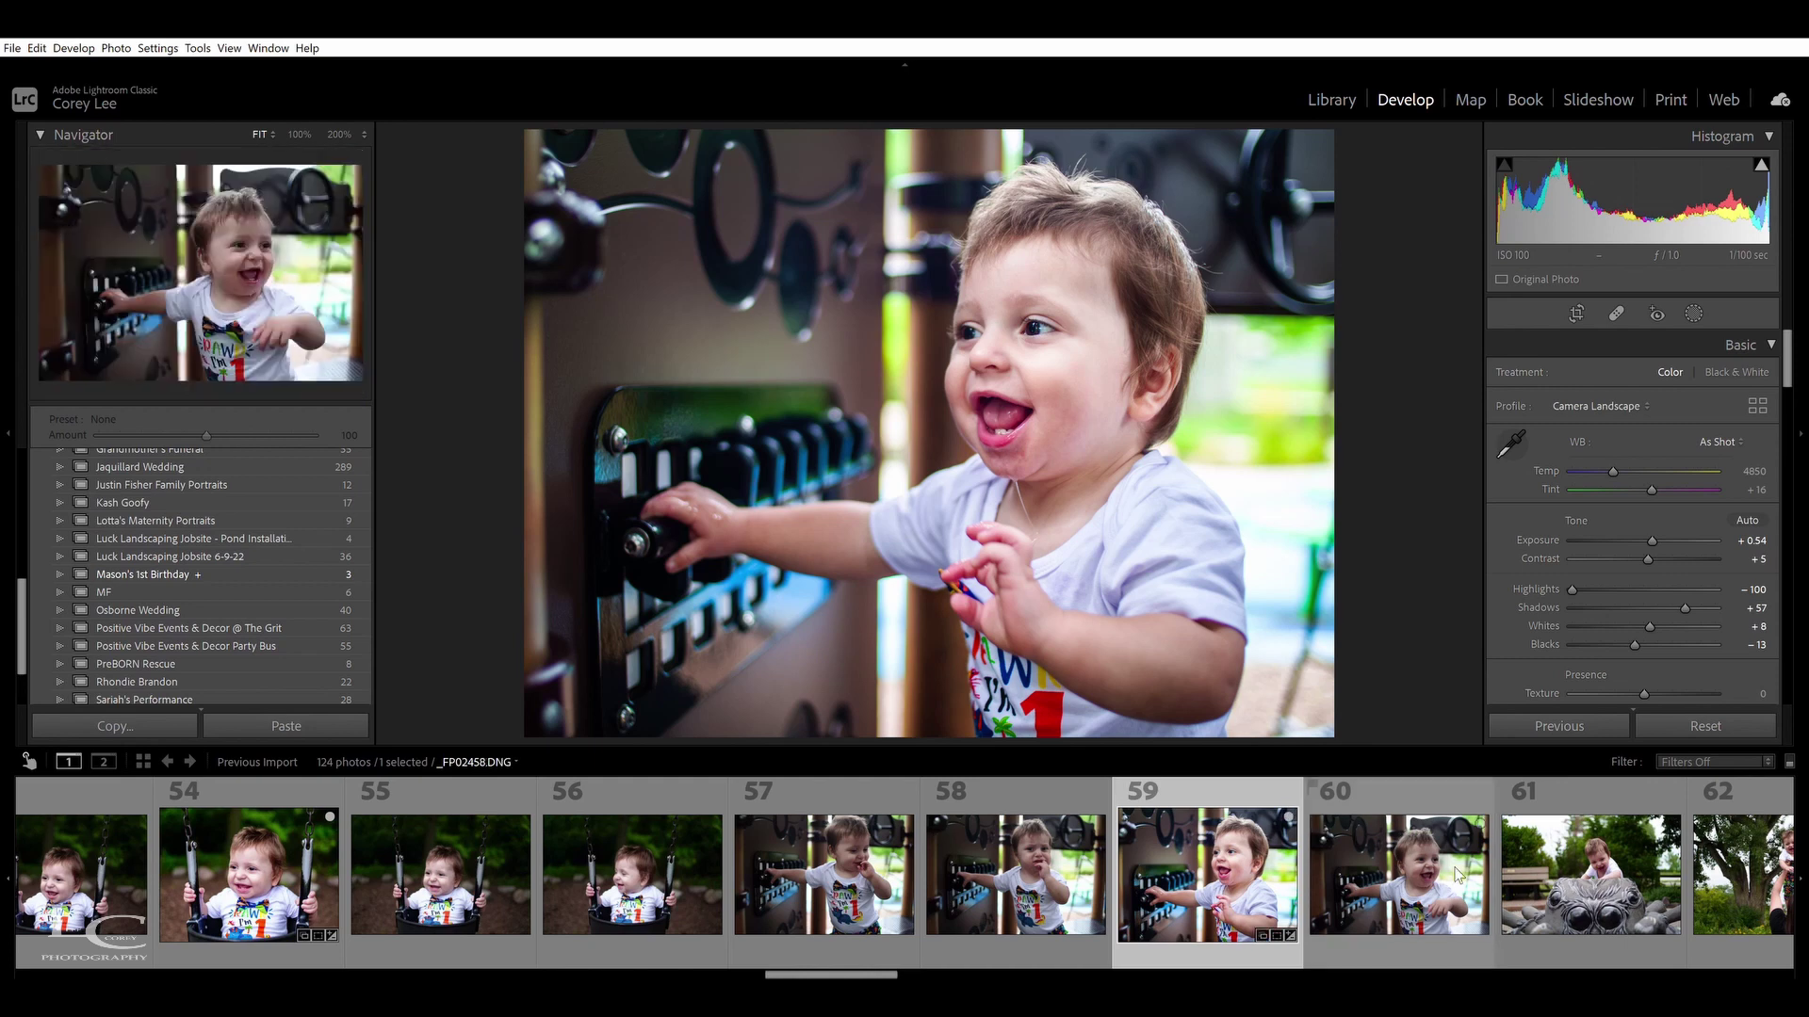
Open photo 61 of the toddler on the spider sculpture and check the sharpness of the face up close
scroll(1314, 848, down, 3)
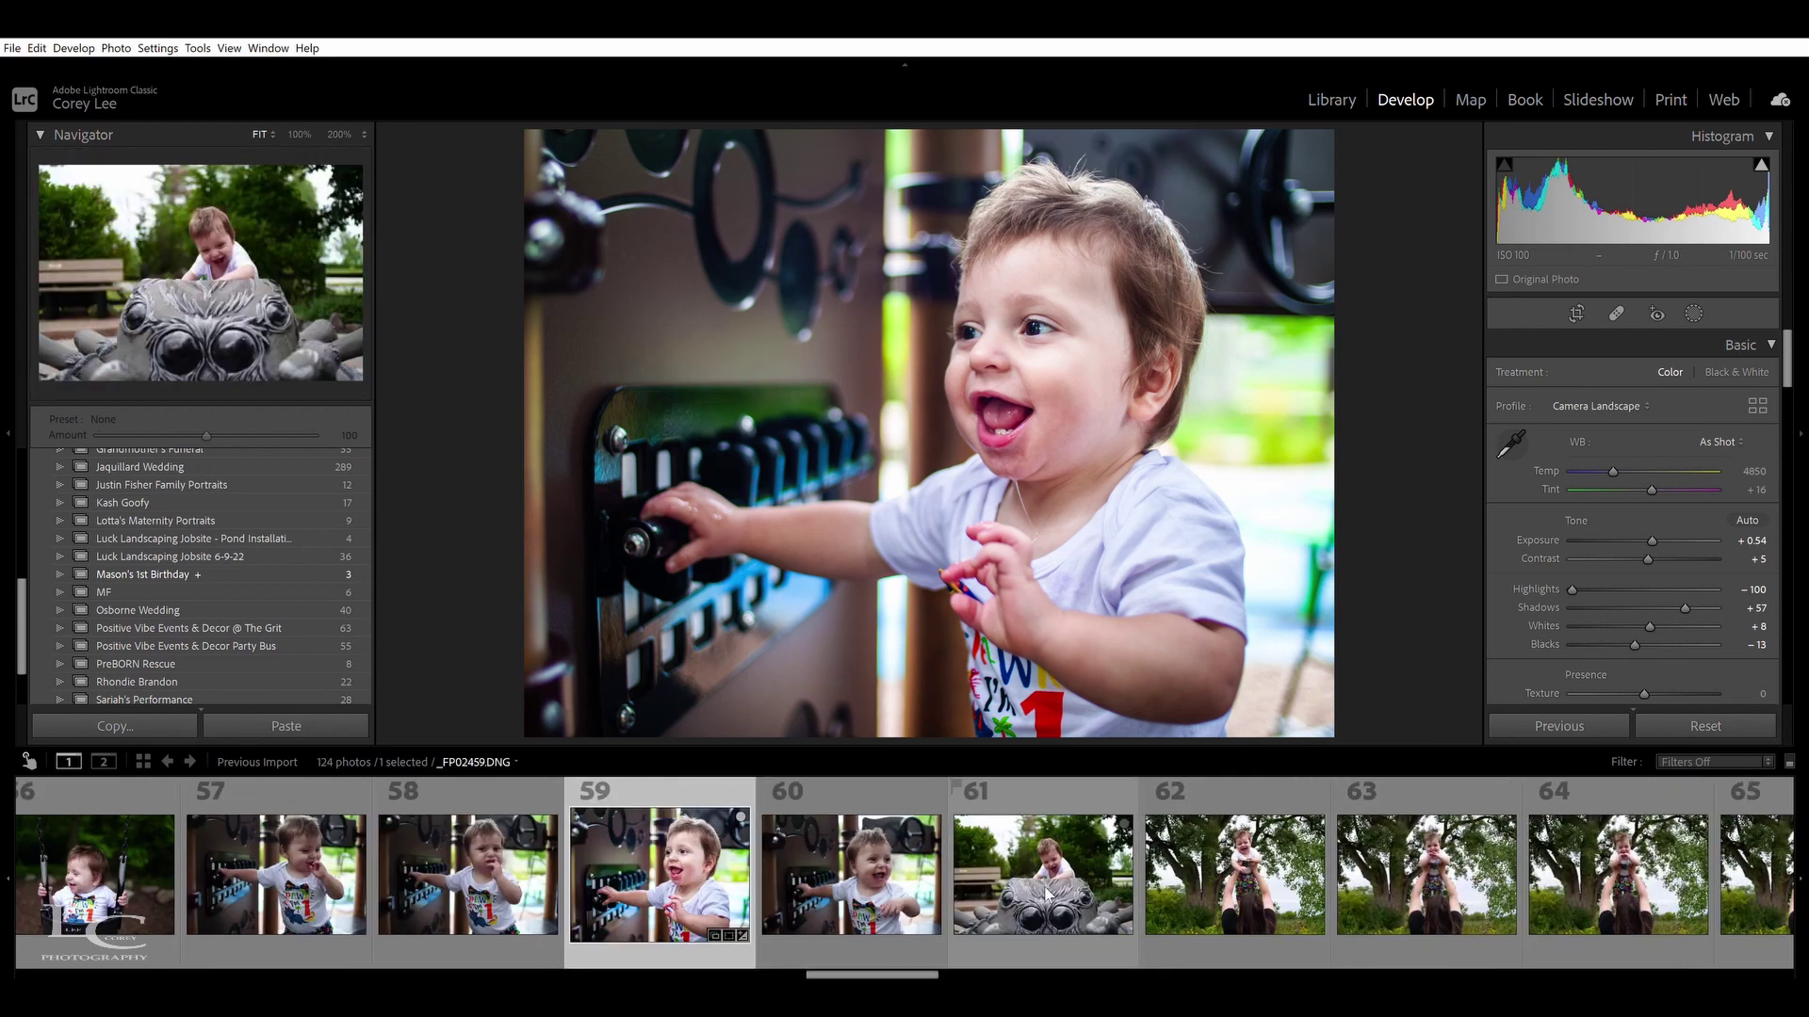
click(1048, 893)
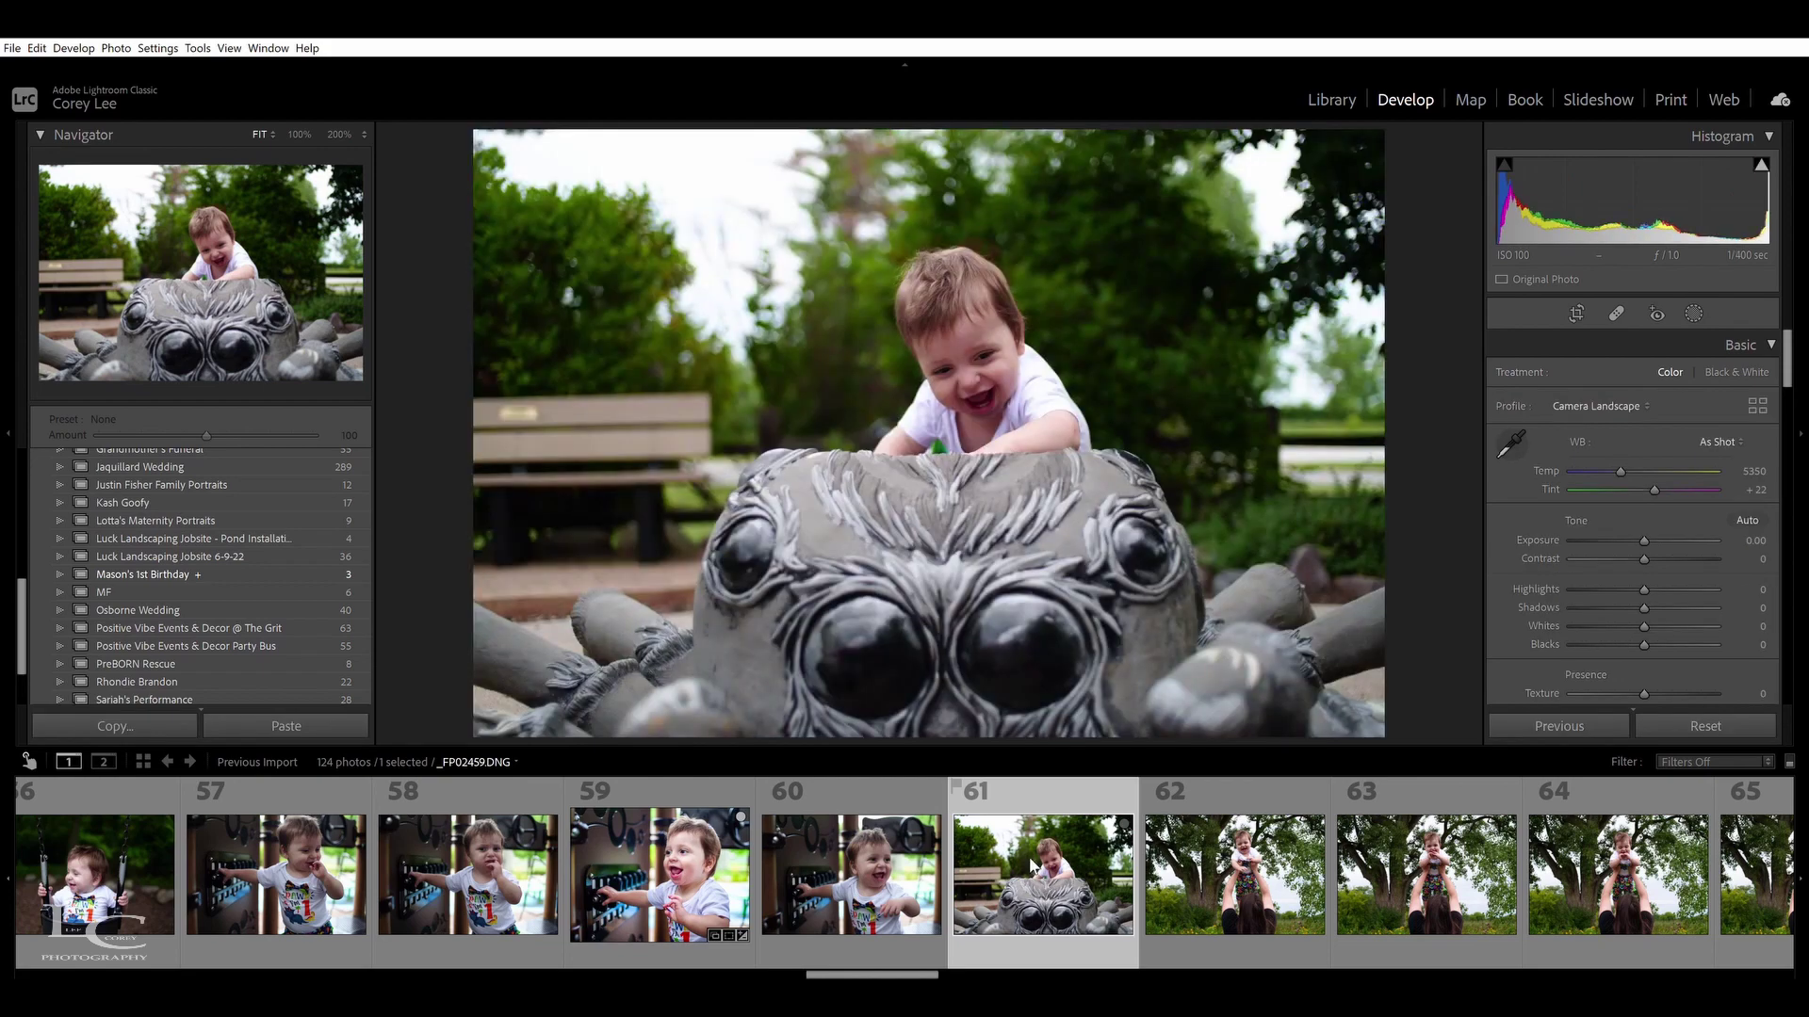
click(972, 339)
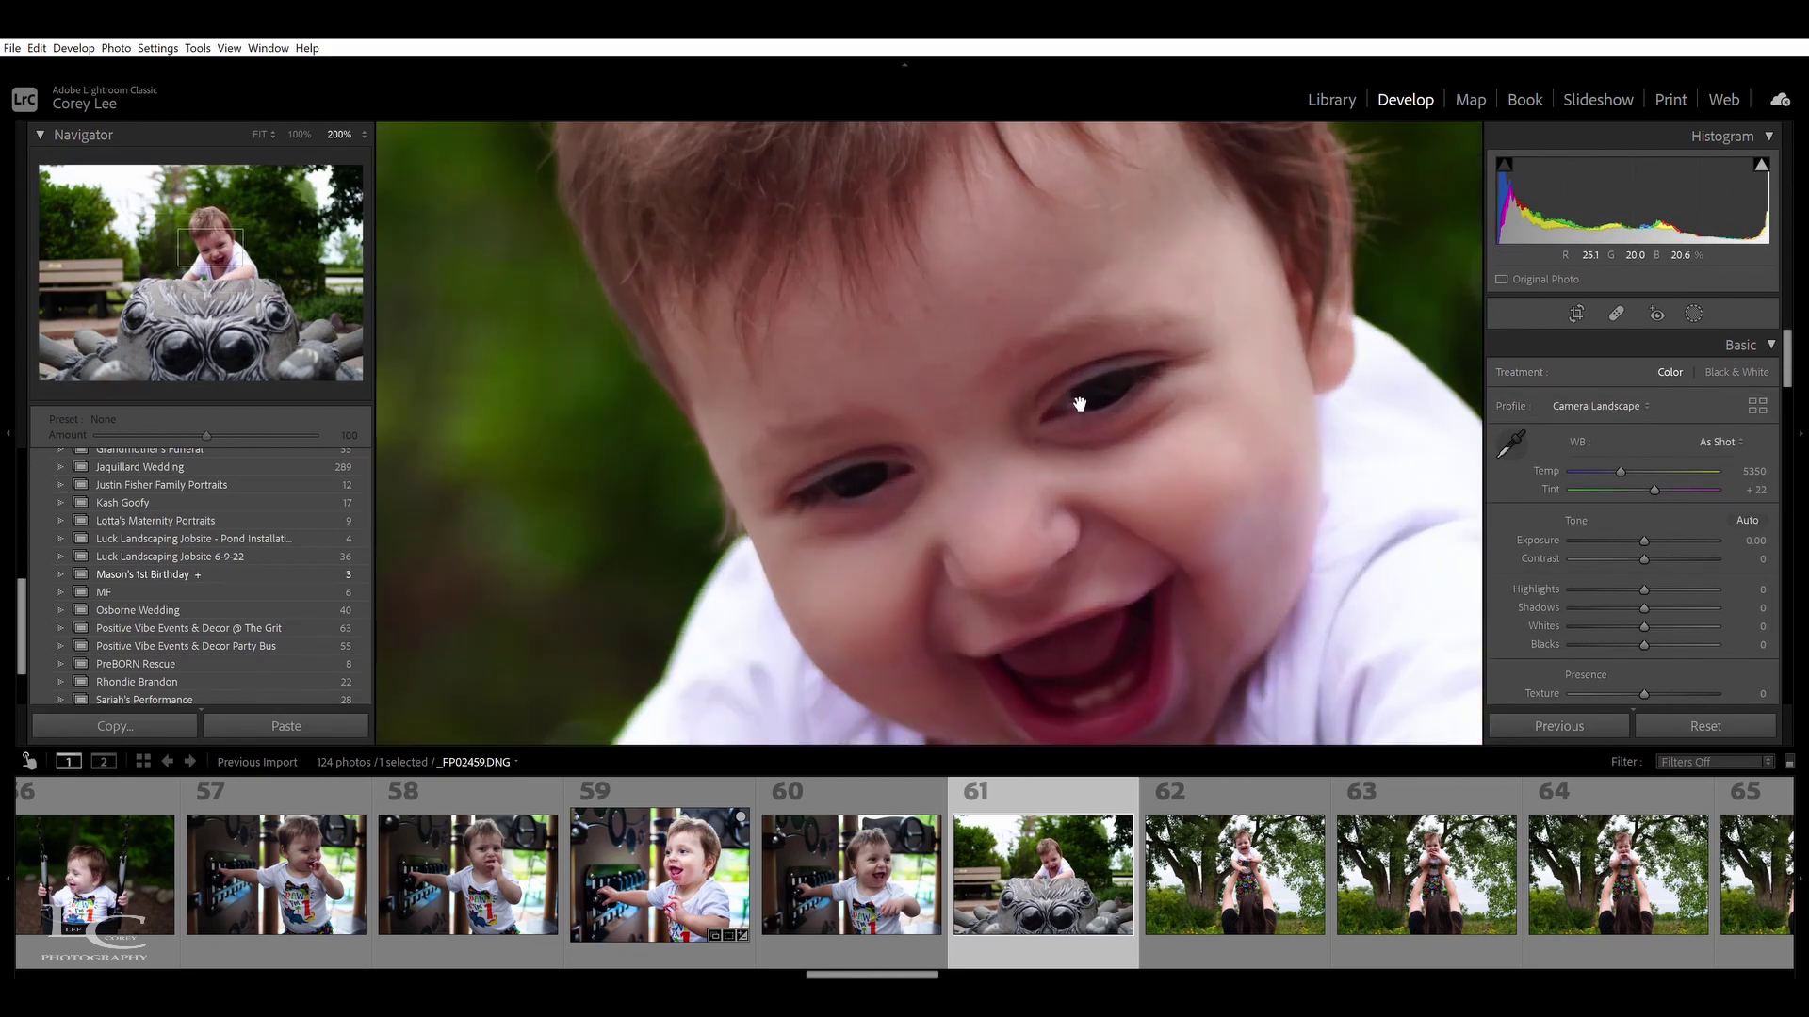
click(1131, 430)
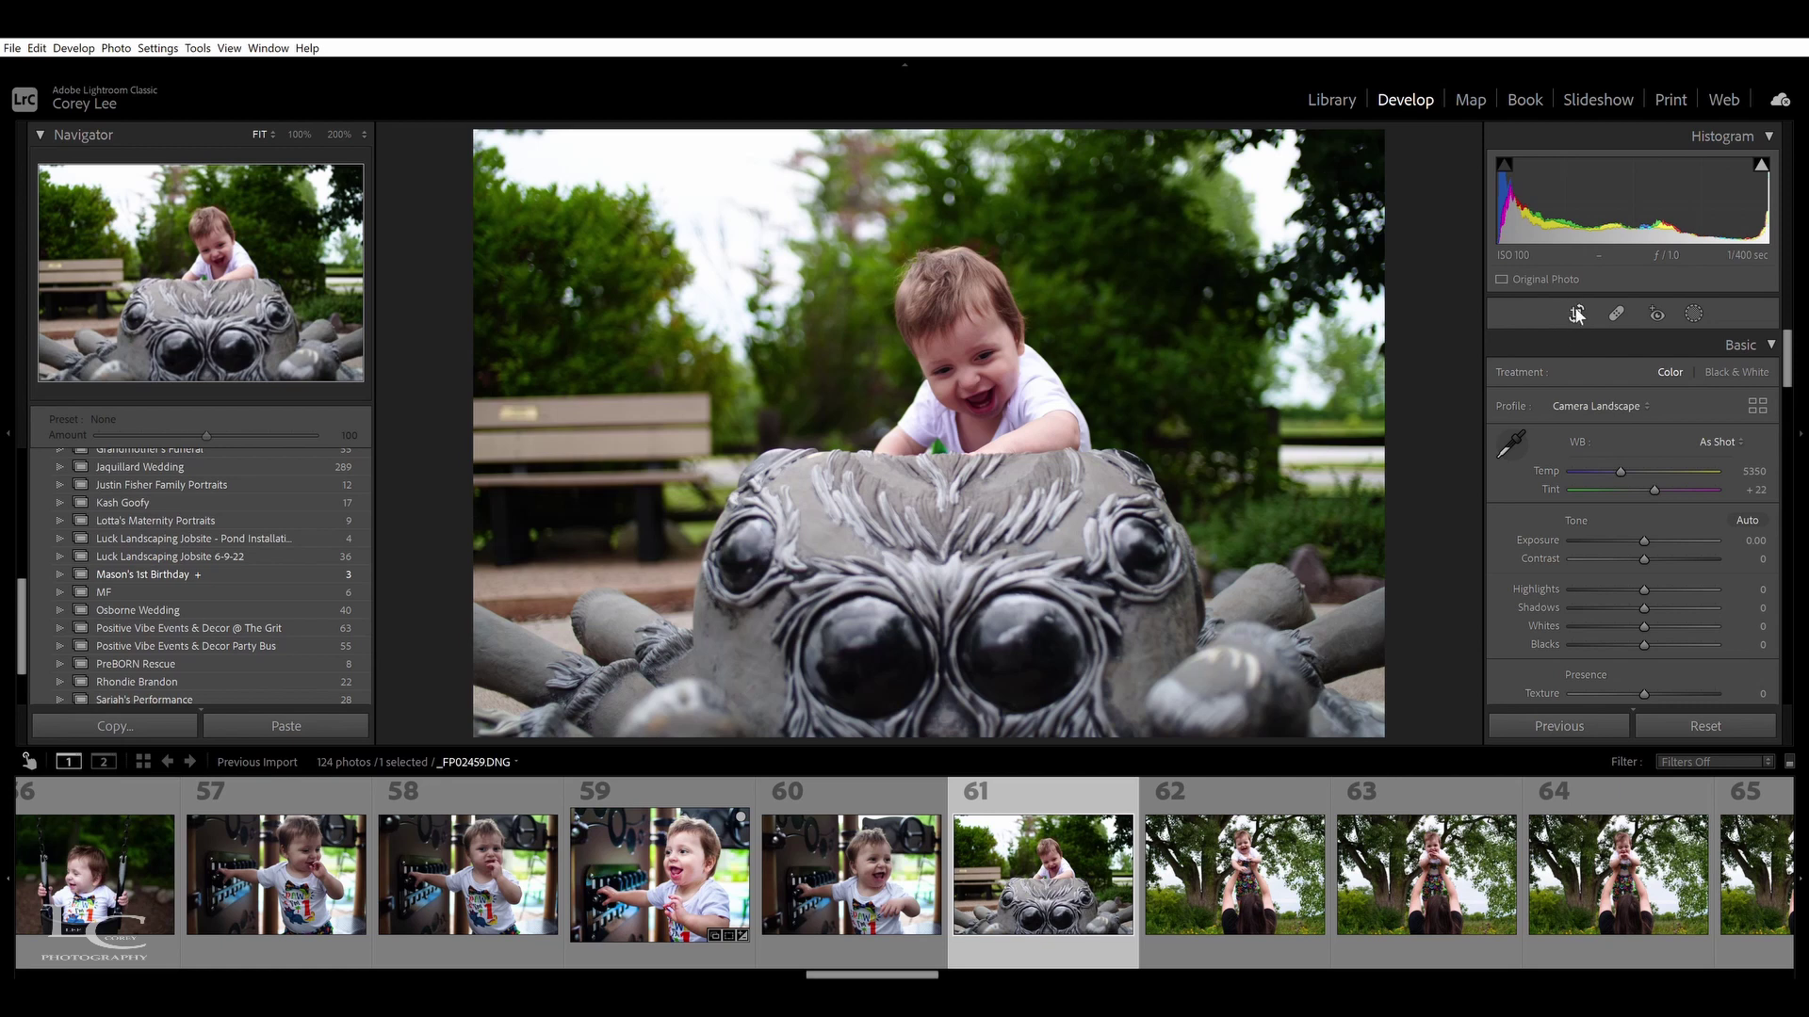
Crop photo 61 to a tighter 4 x 3 frame around the toddler and the spider's head, rotated to an angle of 0.30
click(1576, 315)
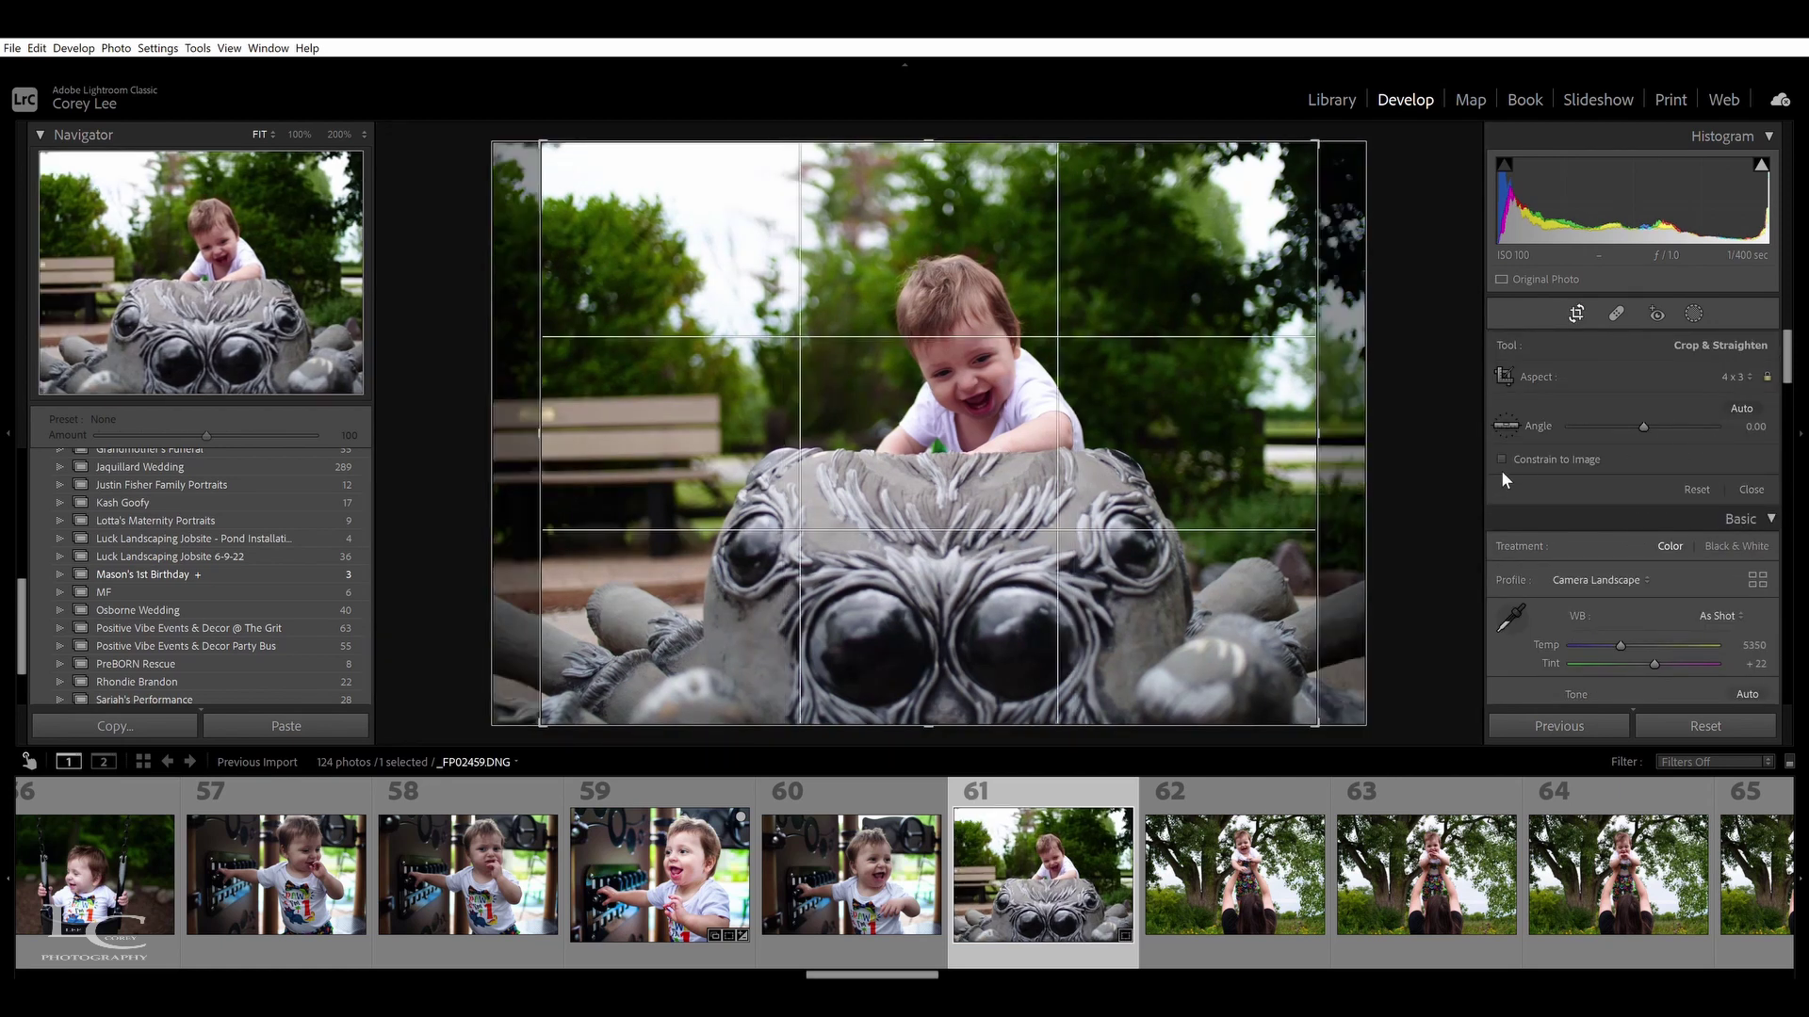
drag(924, 139, 940, 184)
drag(1035, 441, 1018, 486)
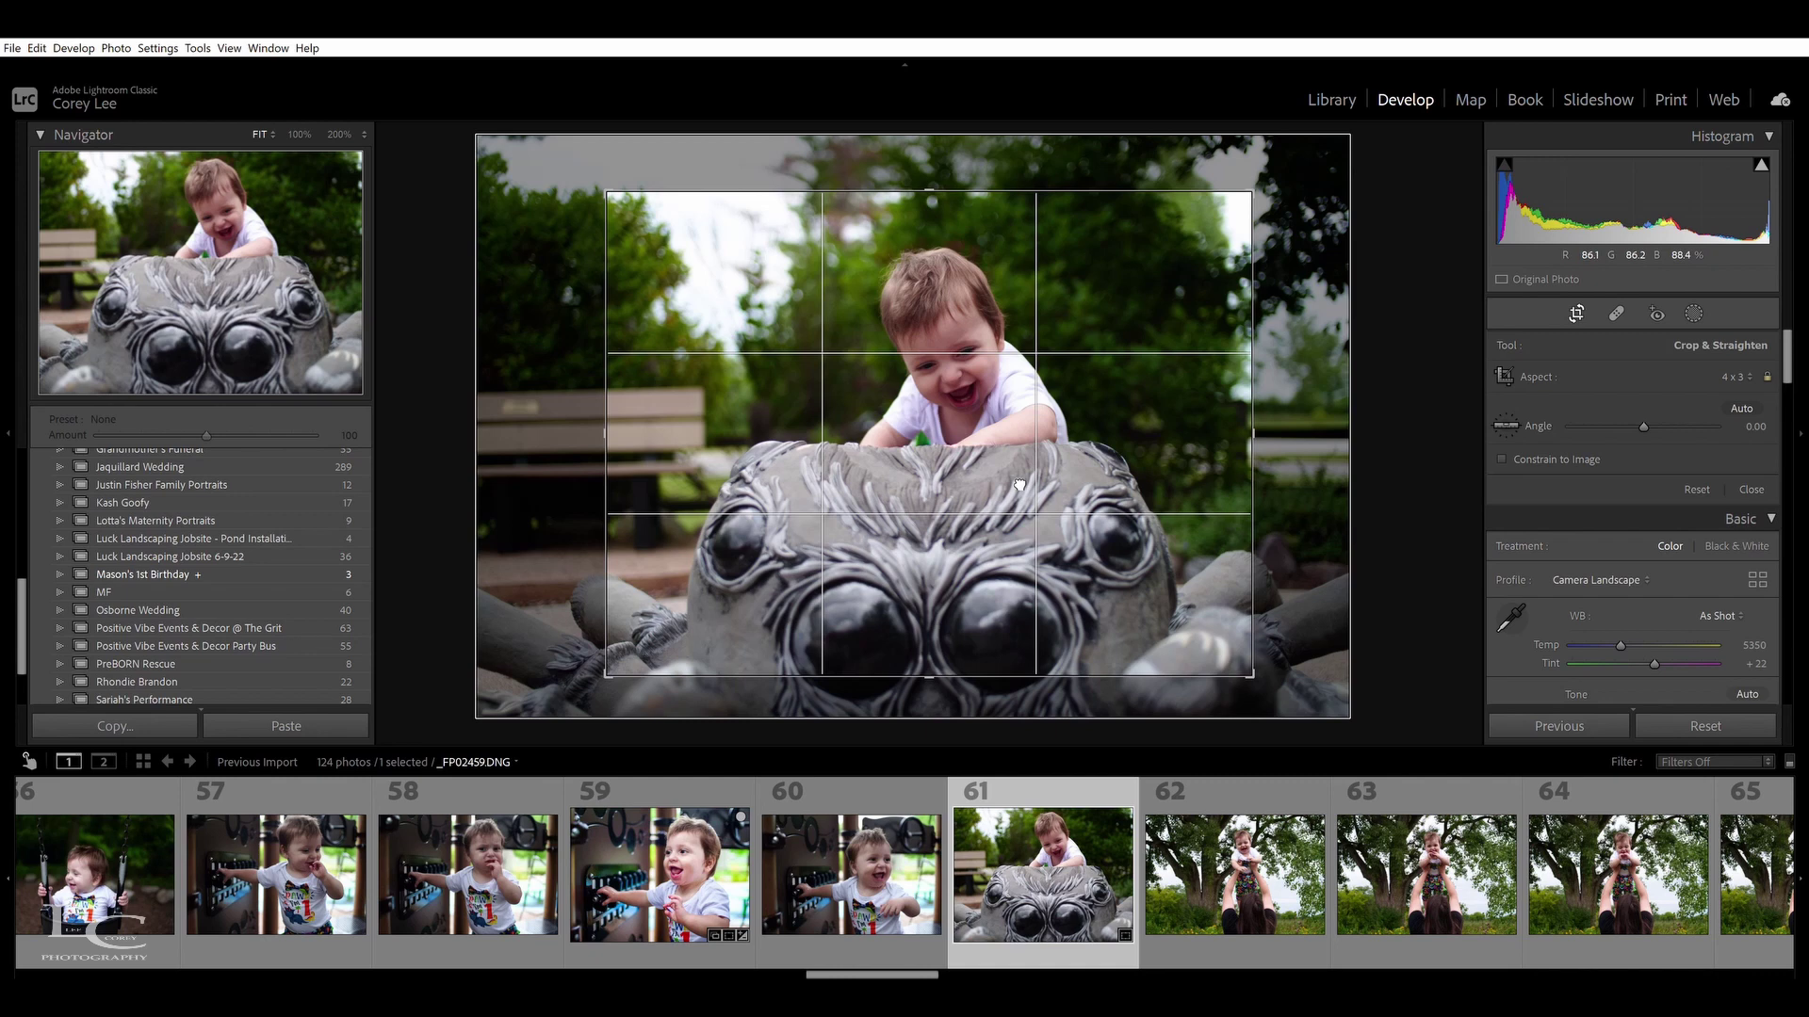
drag(1018, 485, 1020, 485)
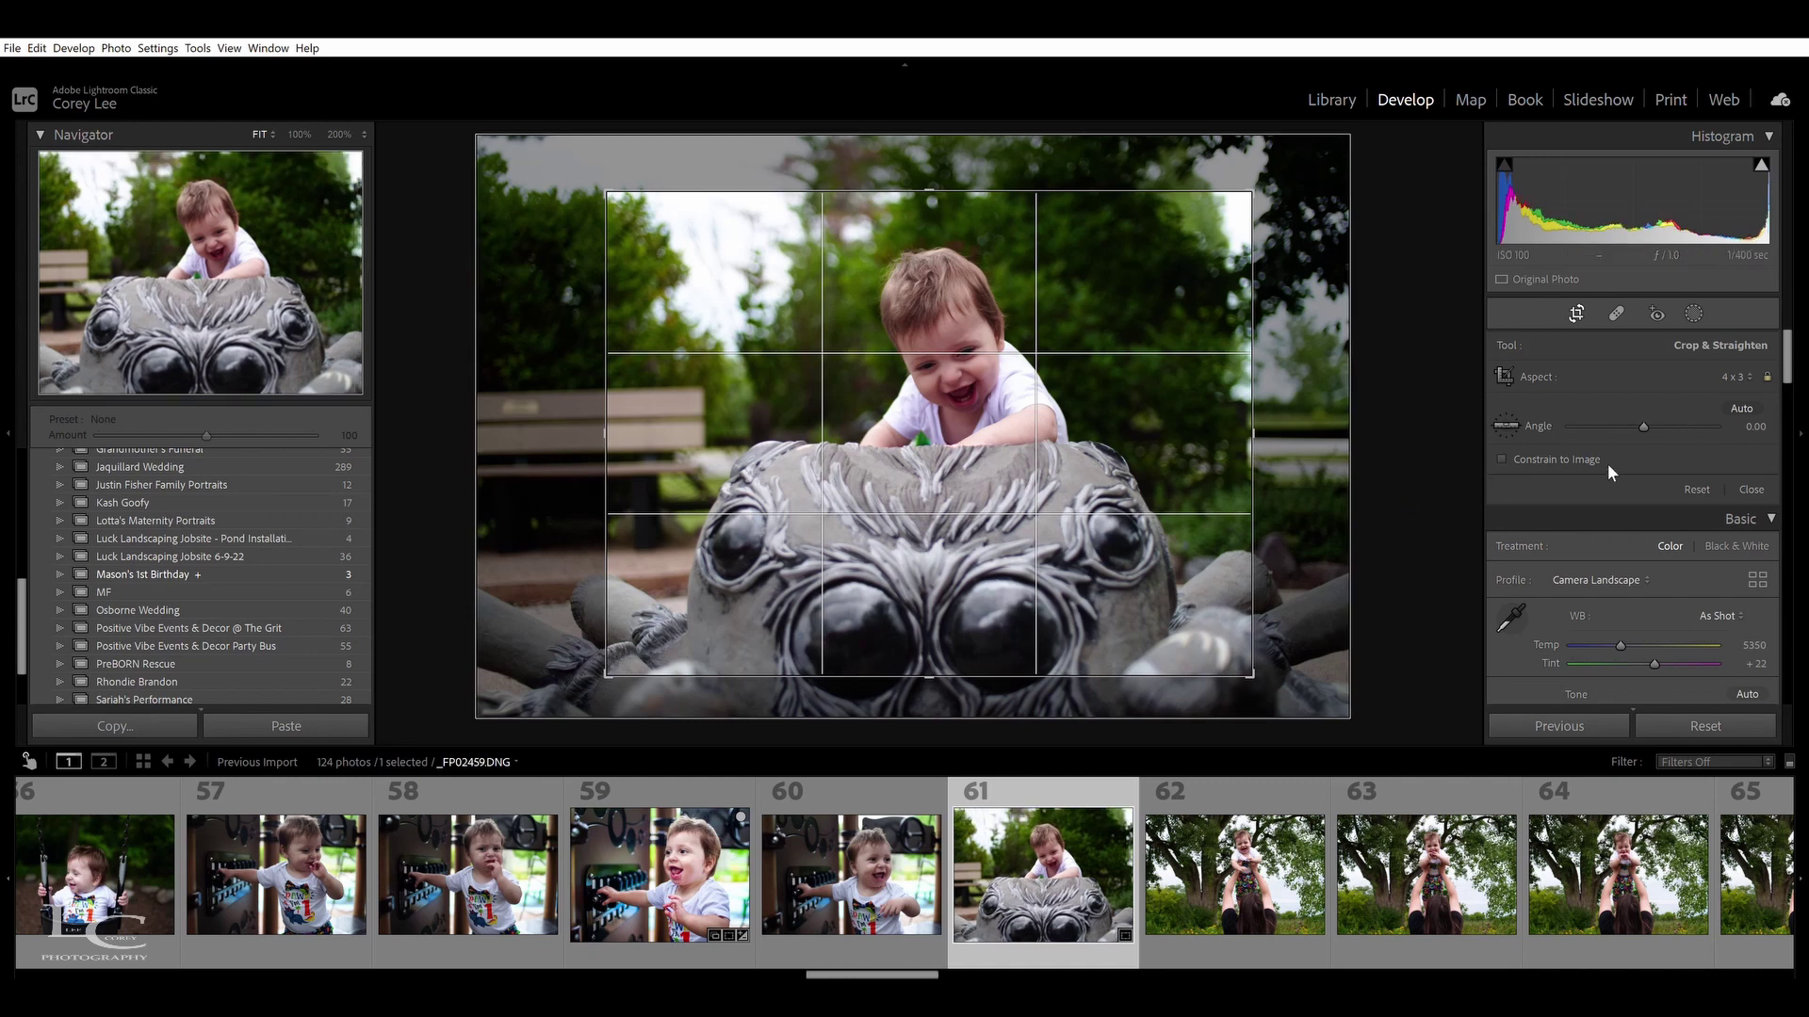
drag(1756, 421, 1759, 421)
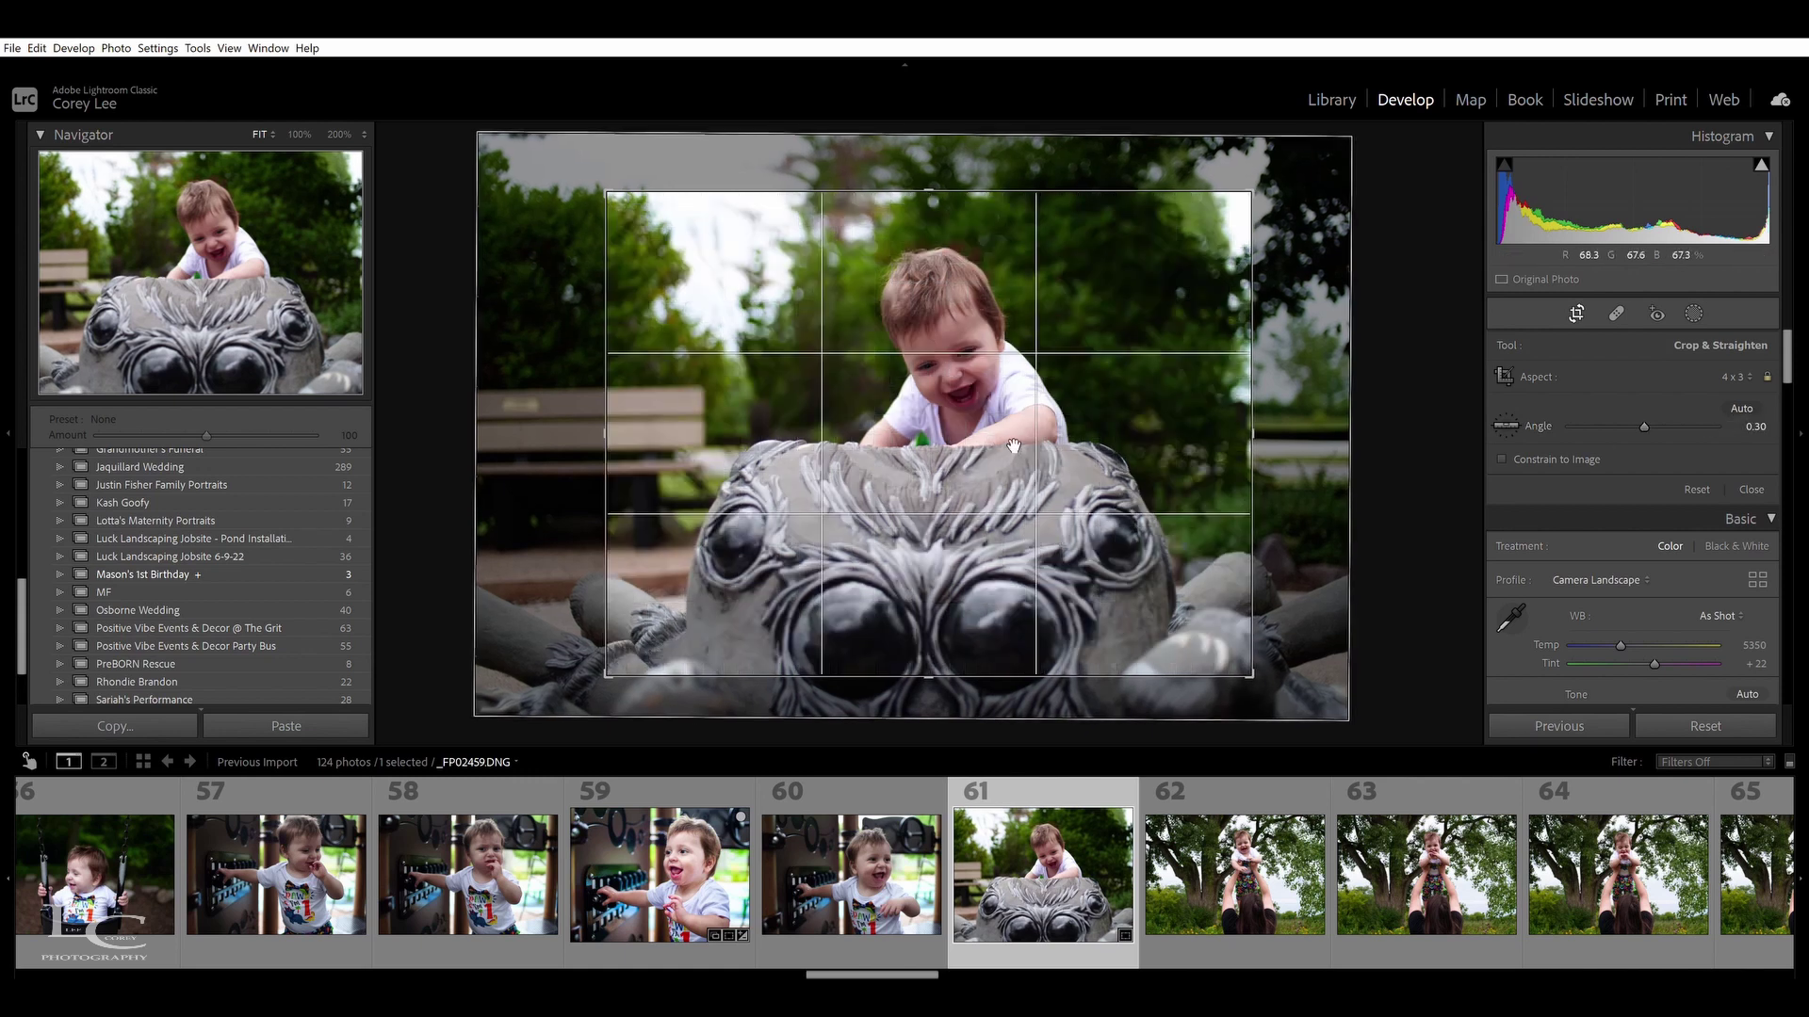
key(Return)
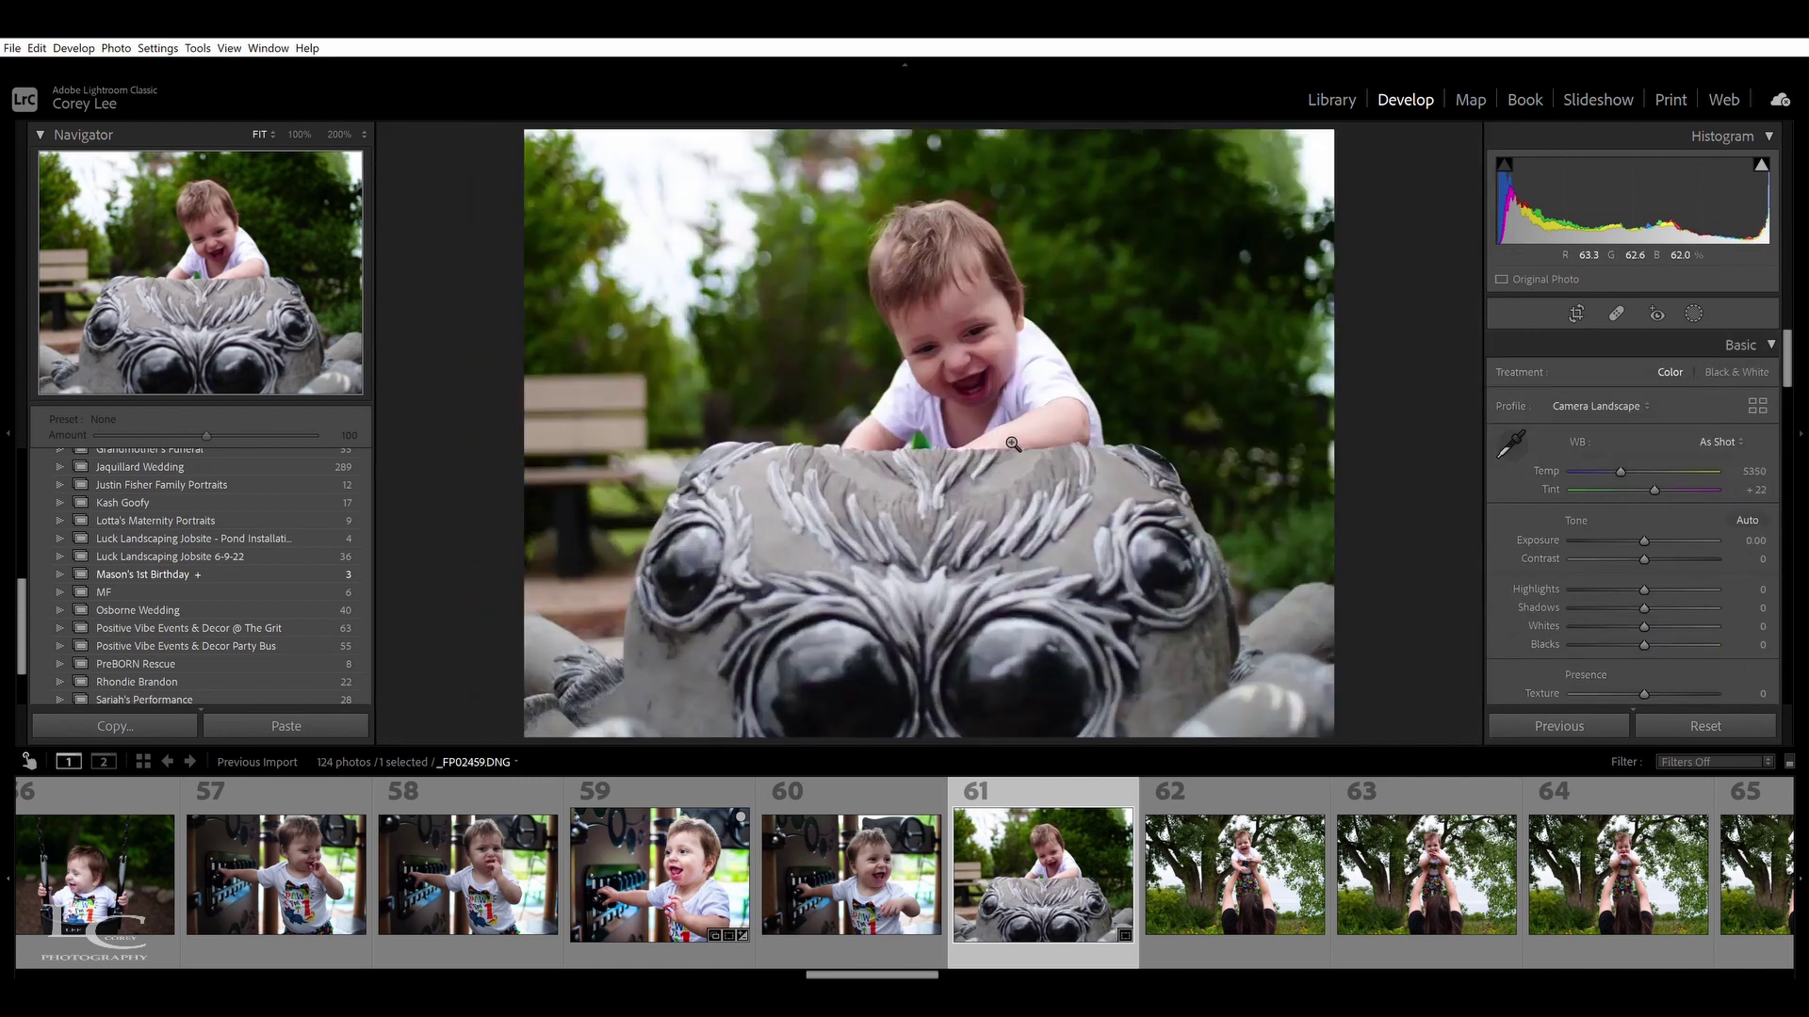
Apply automatic tone to photo 61 and reduce Shadows to +43
click(1745, 509)
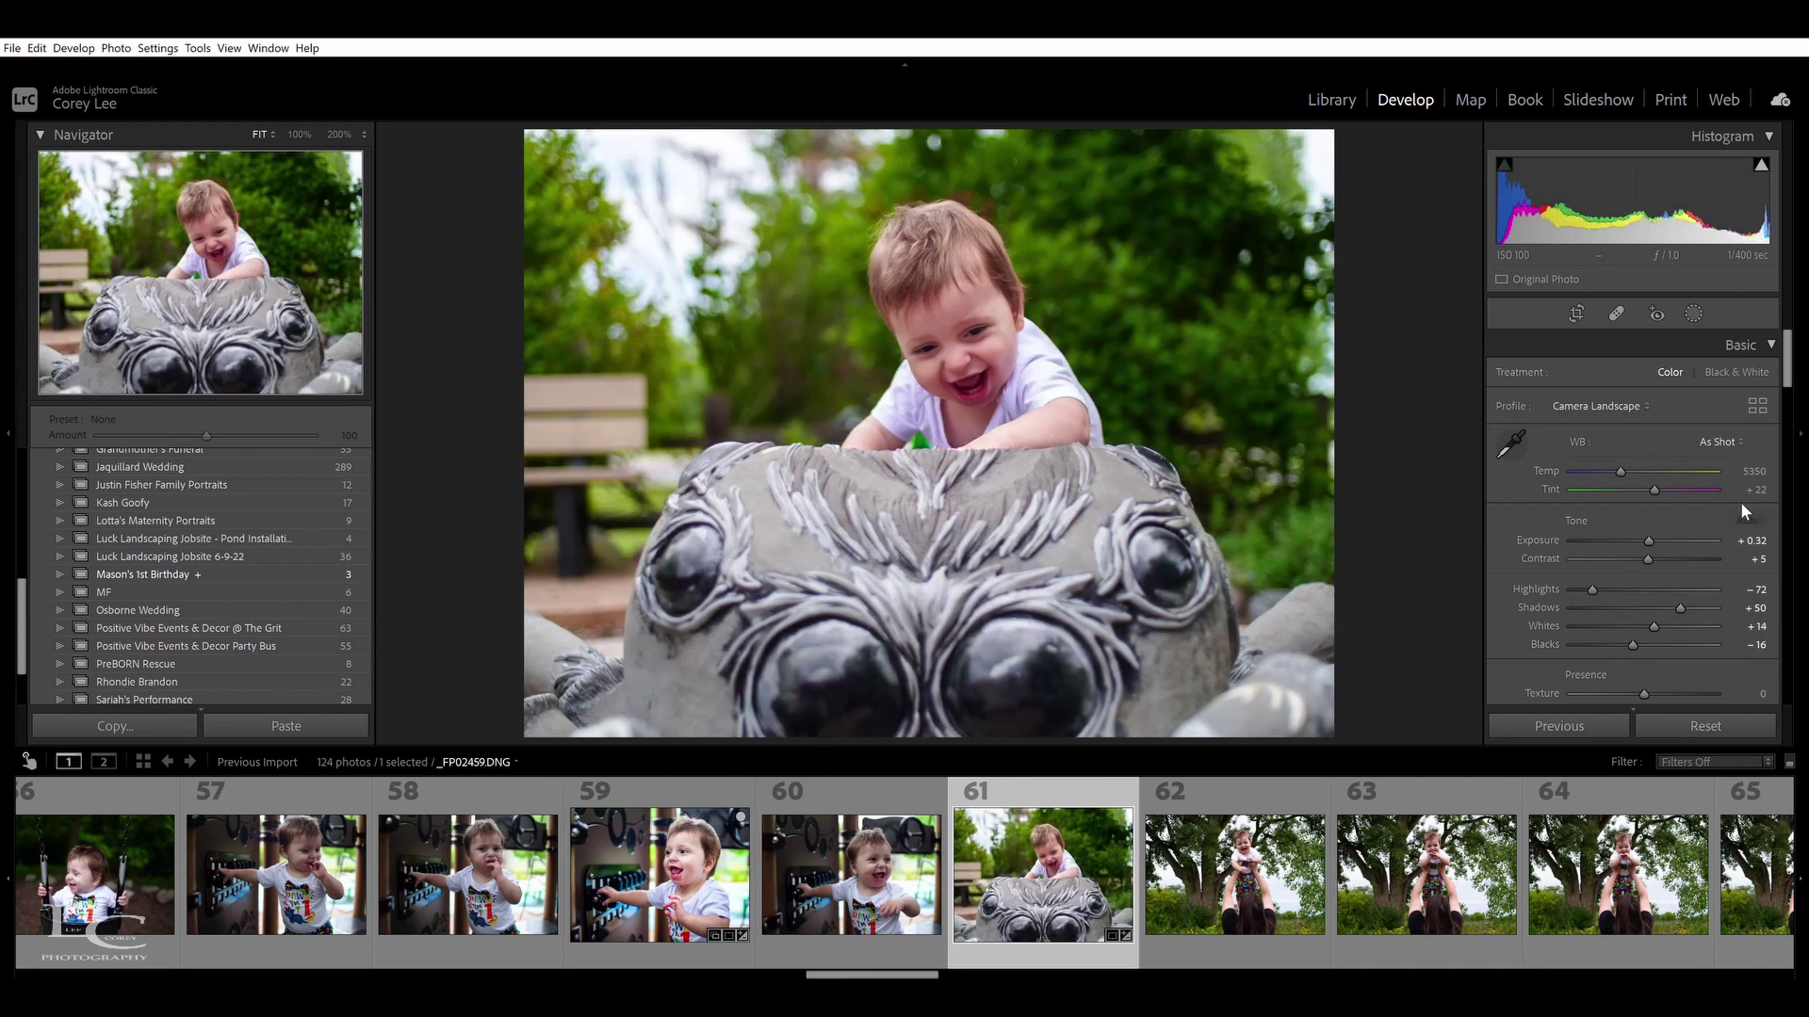
click(1693, 593)
click(1675, 591)
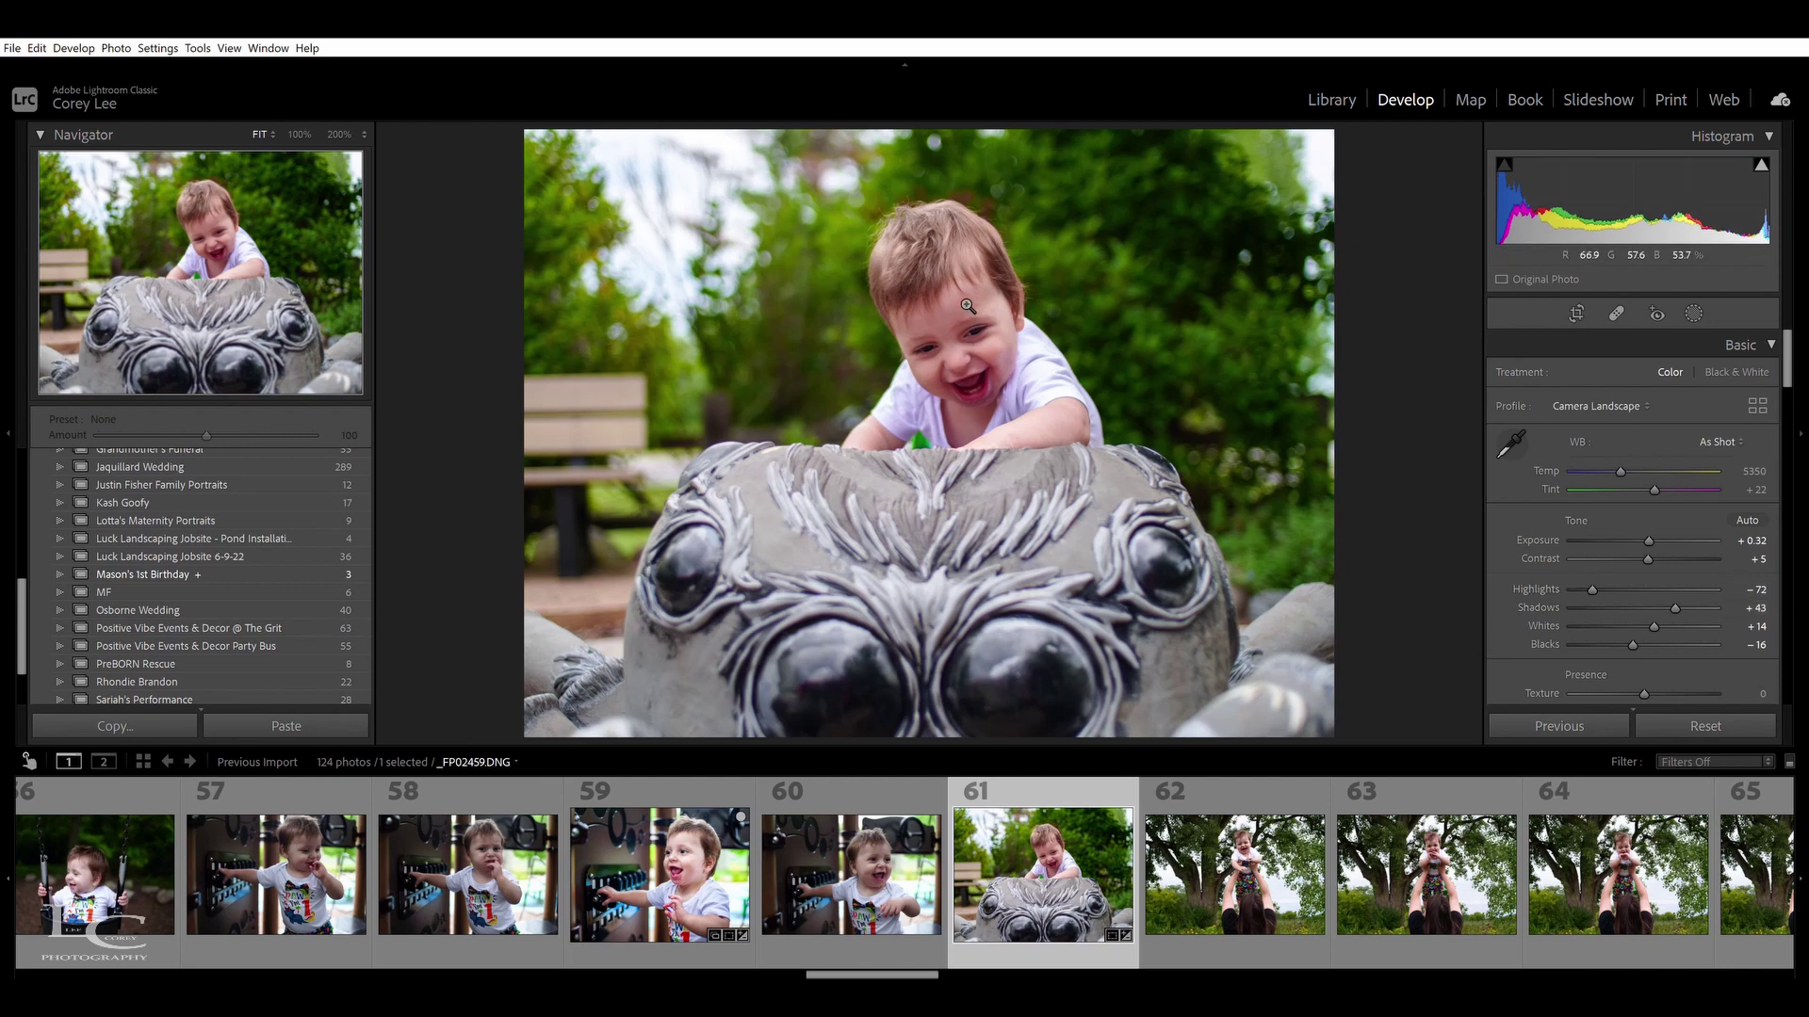
Brush a mask over the toddler in photo 61 with Exposure 0.50 and Tint −15, checking the face up close
click(1694, 311)
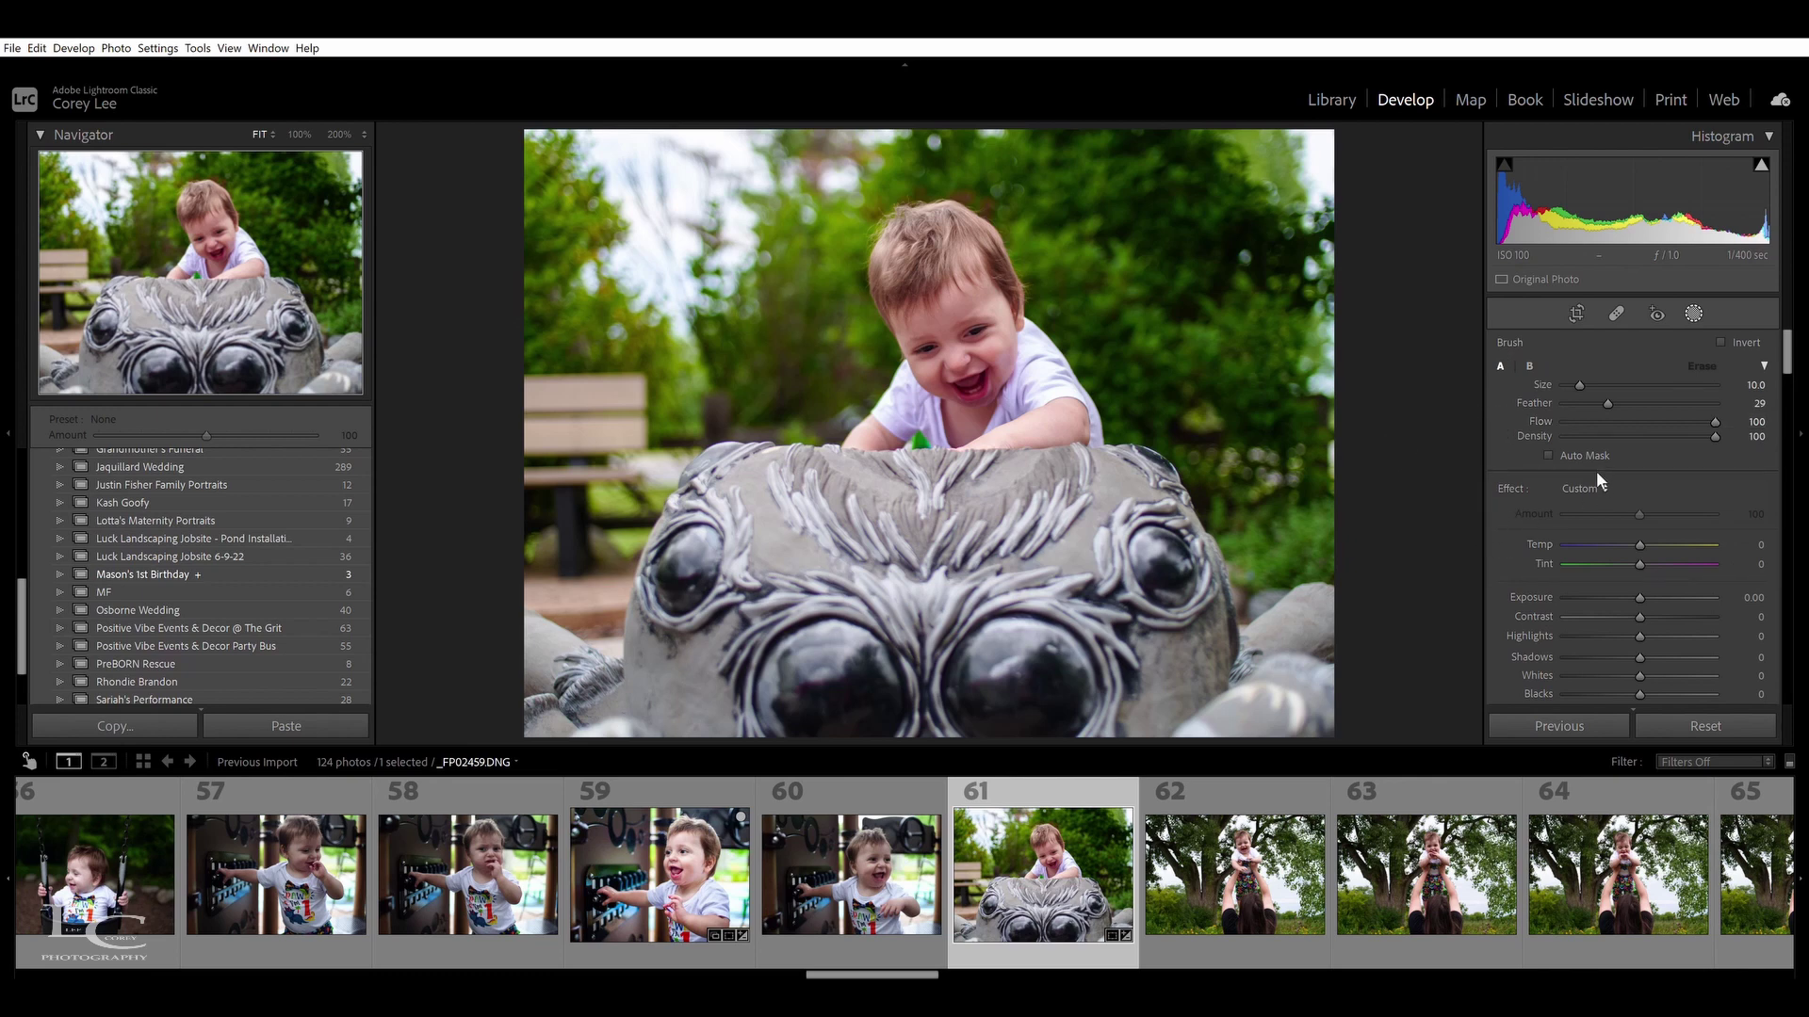
drag(1637, 583, 1644, 591)
mouse_move(963, 334)
mouse_down()
mouse_move(977, 369)
mouse_move(983, 303)
mouse_move(1015, 378)
mouse_move(984, 297)
mouse_move(996, 418)
mouse_move(945, 328)
mouse_move(975, 384)
mouse_move(1007, 381)
mouse_move(991, 302)
mouse_move(988, 393)
mouse_up()
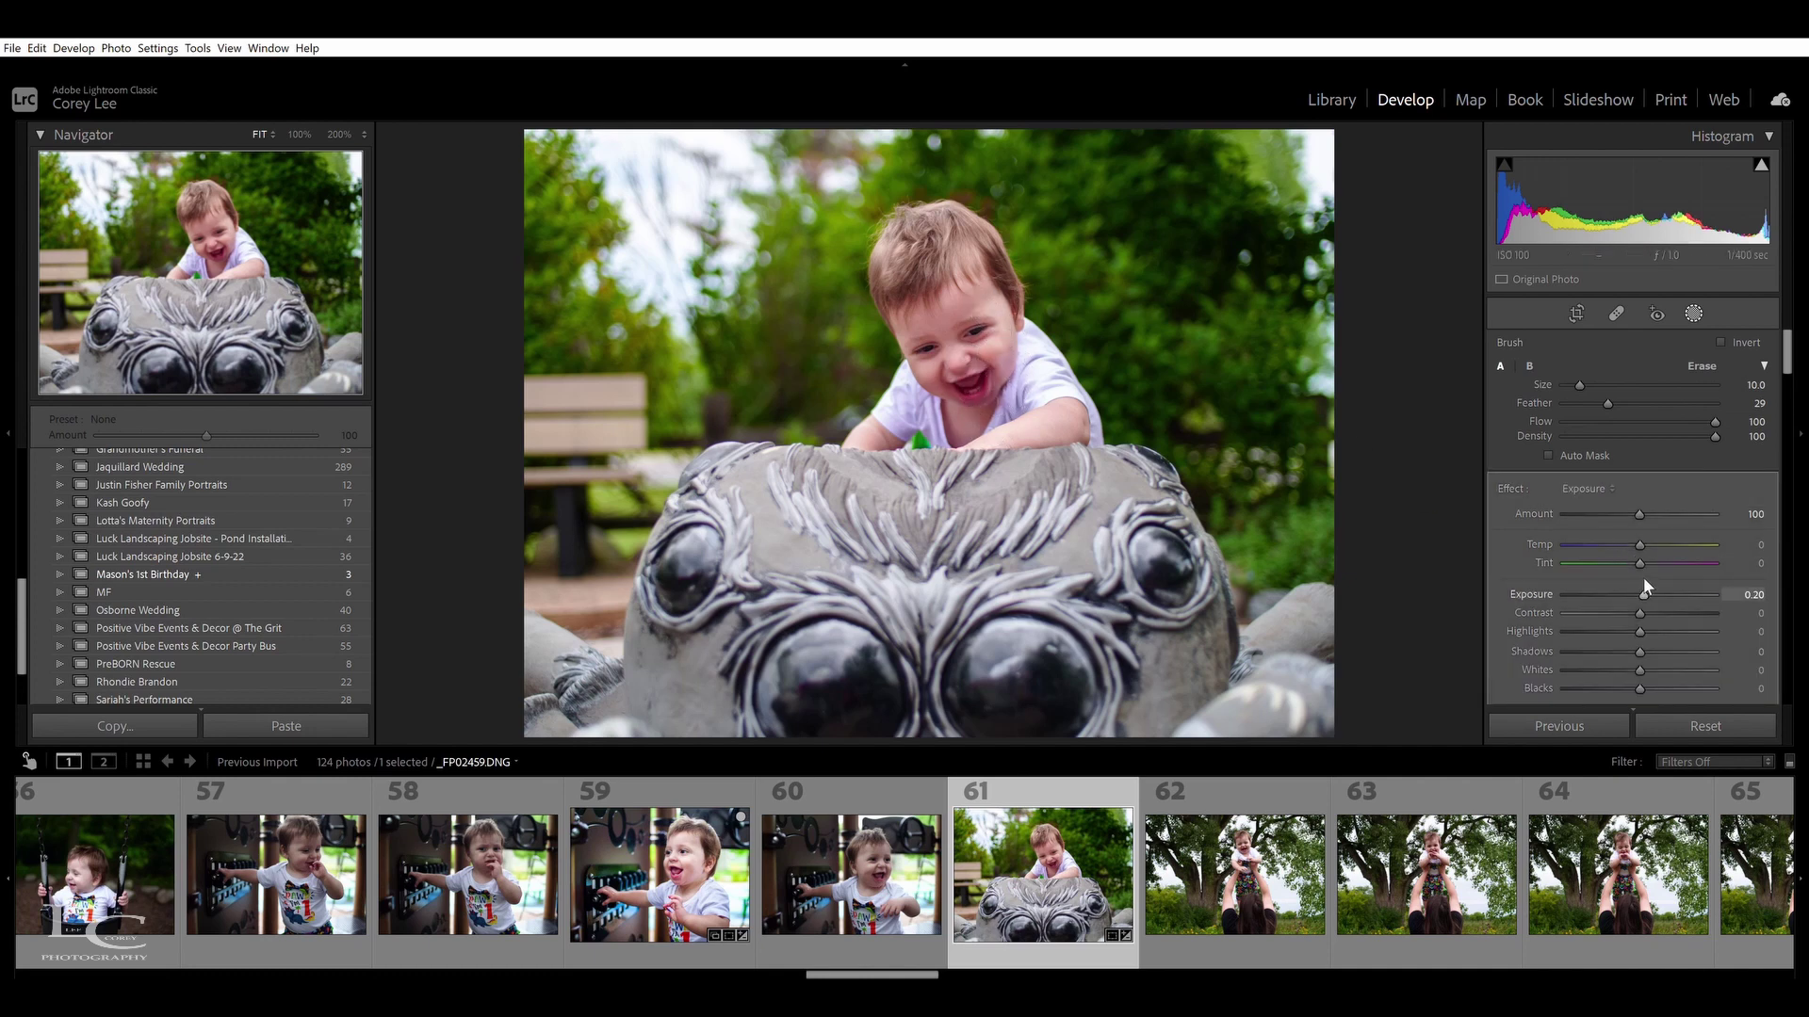
drag(1644, 581, 1646, 580)
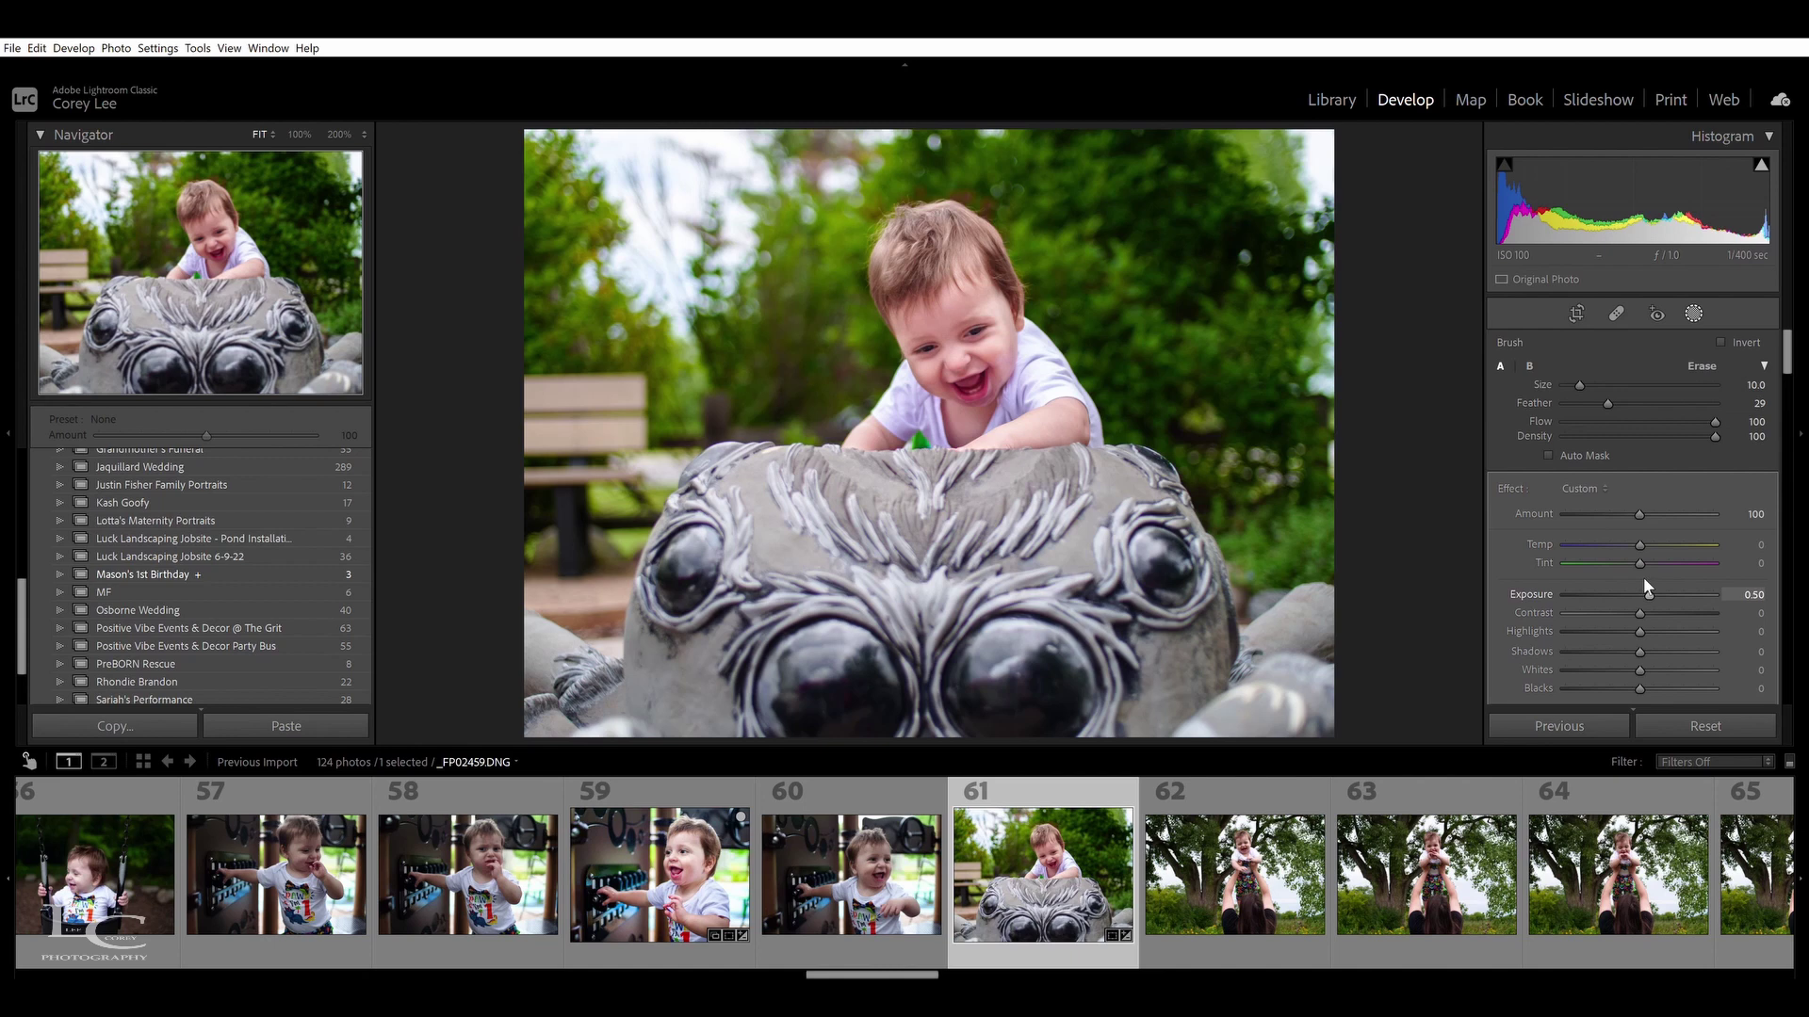
click(209, 255)
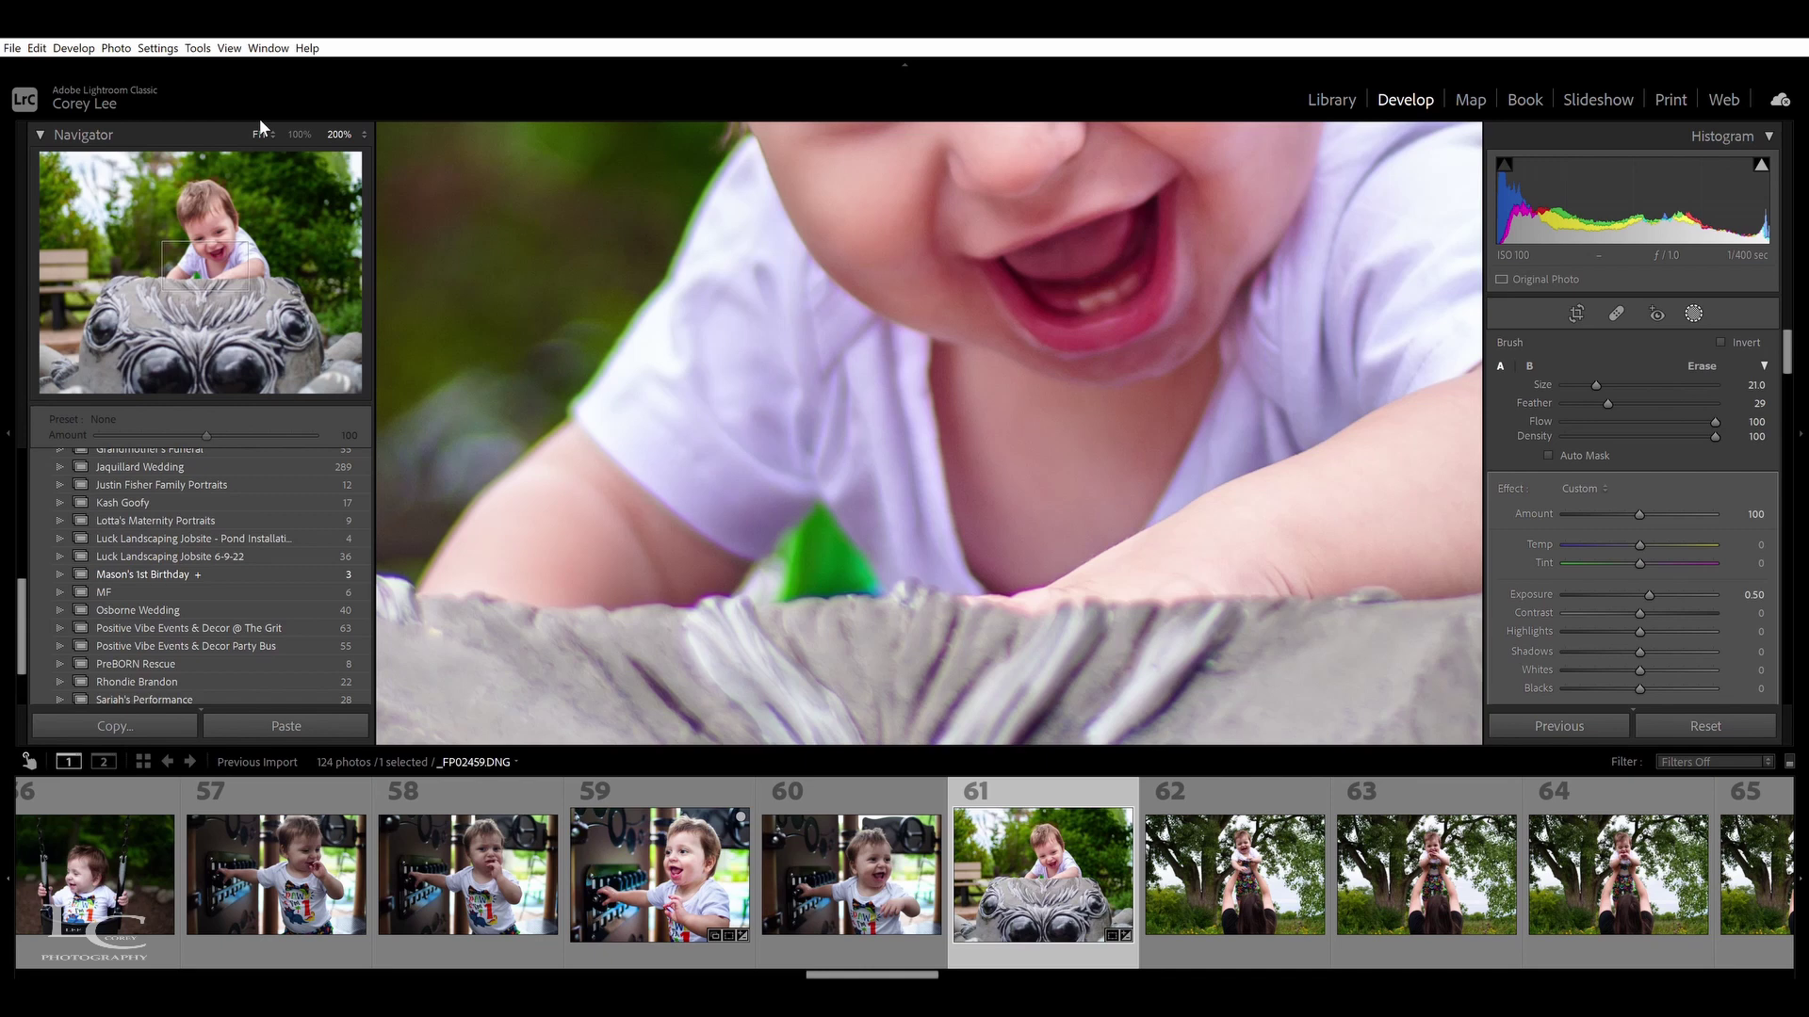
drag(220, 251, 211, 220)
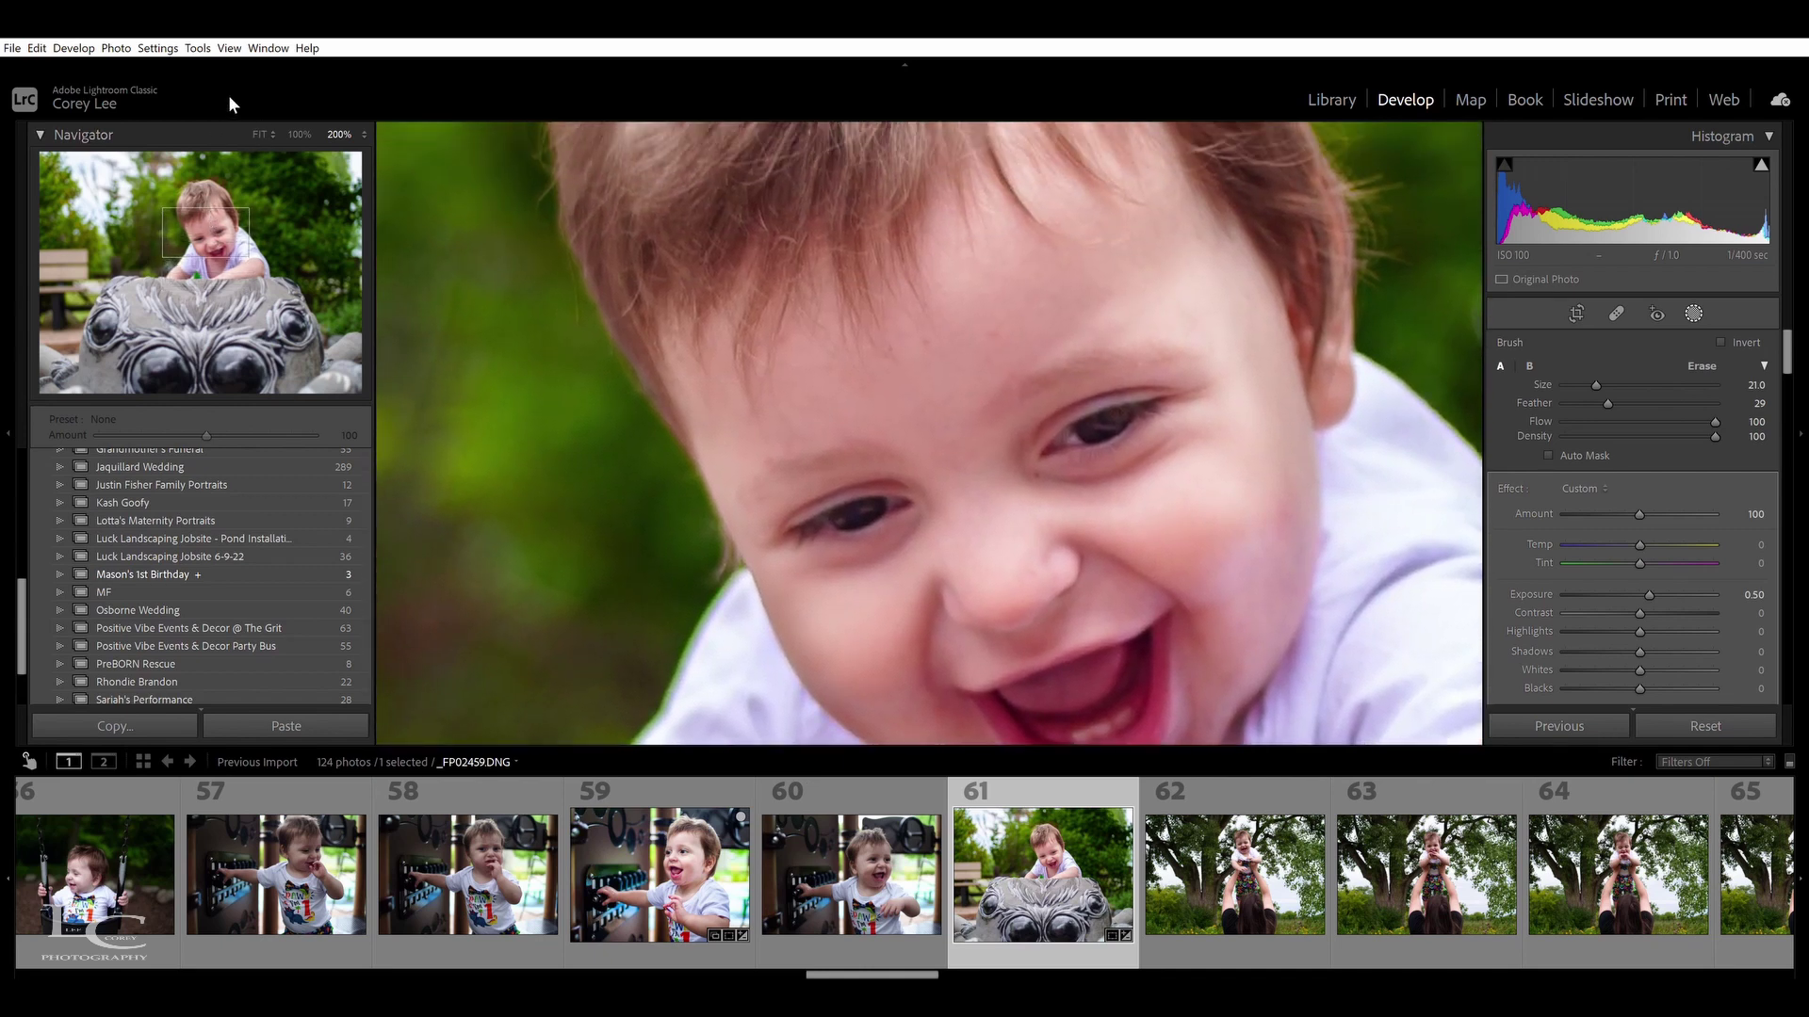
click(263, 130)
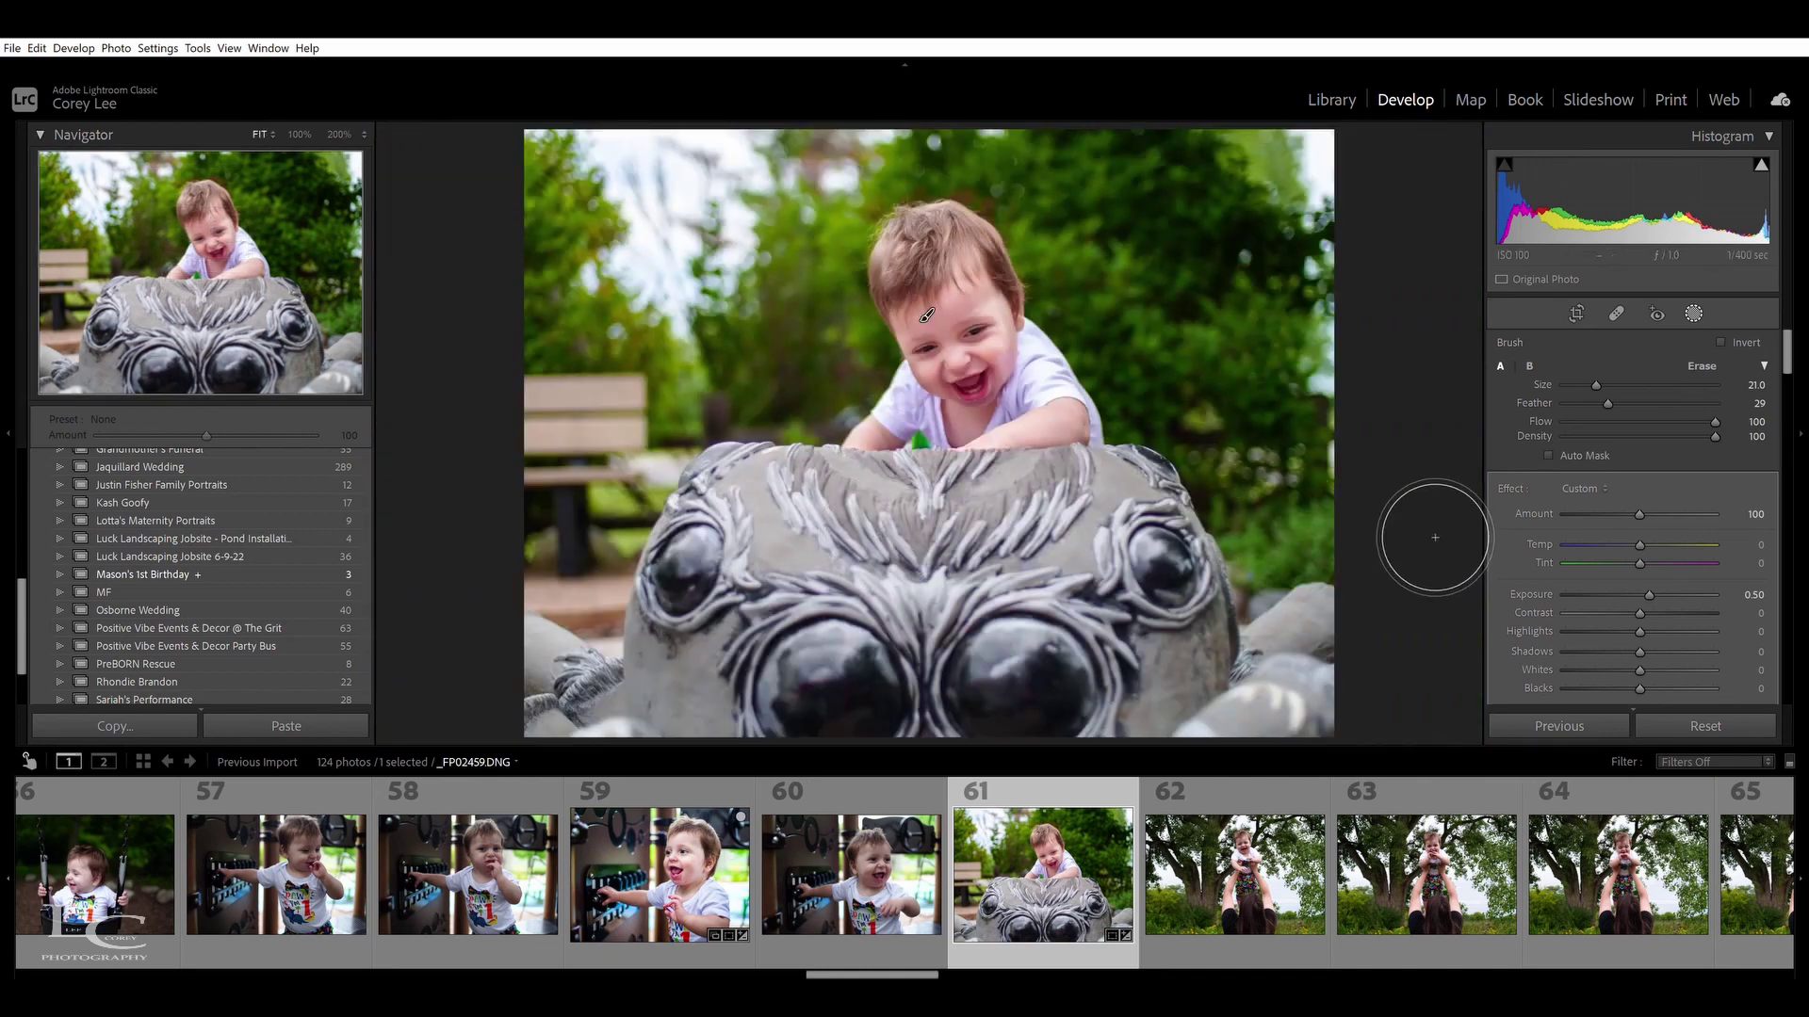
scroll(1788, 358, down, 3)
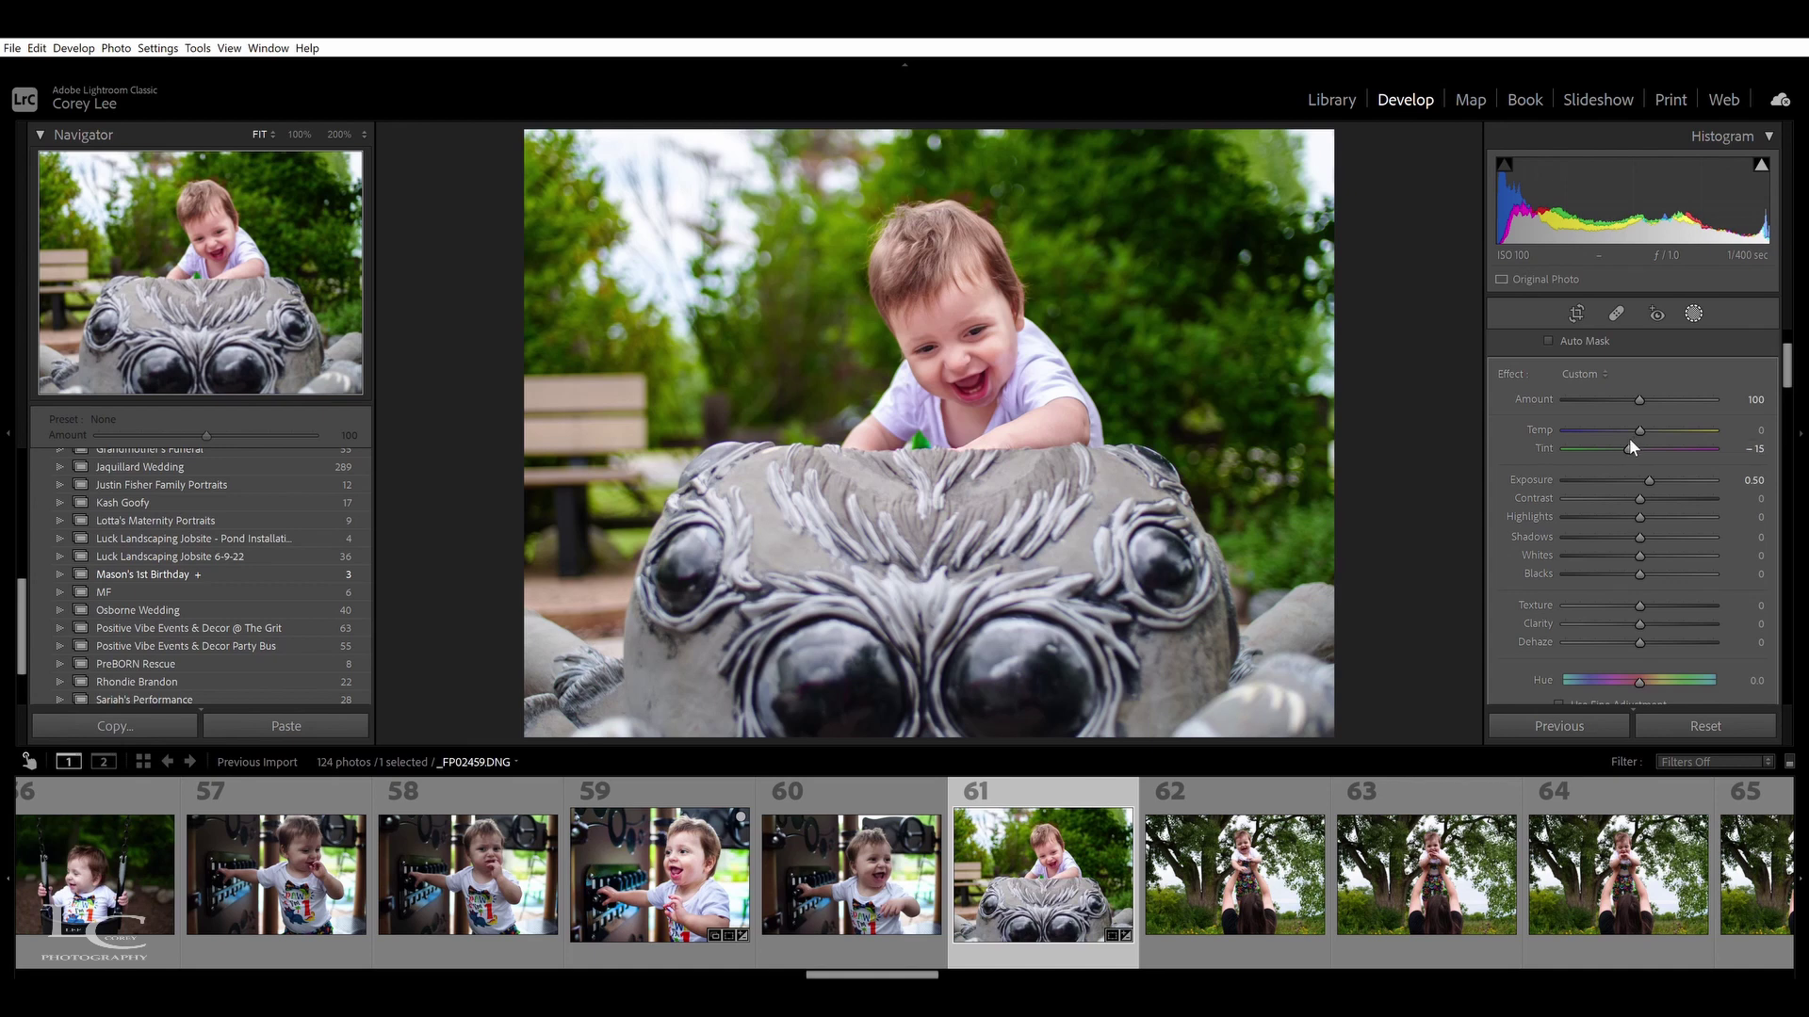
click(1693, 312)
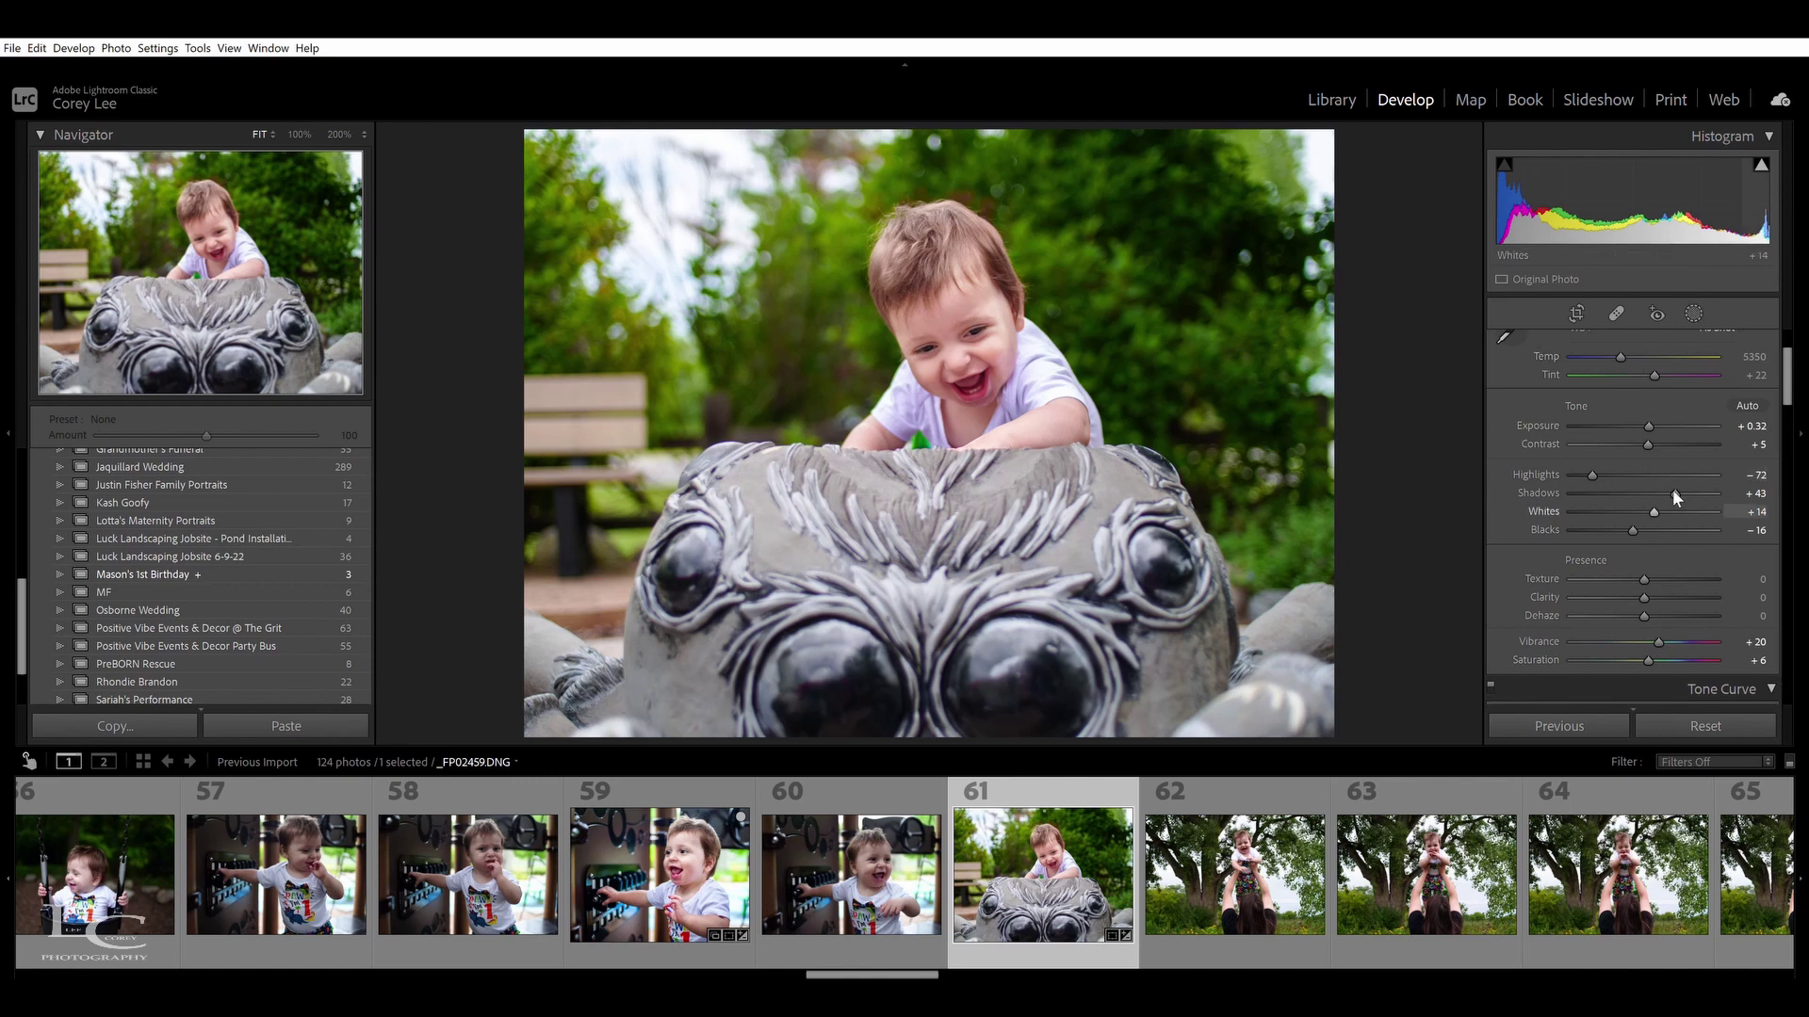
Set photo 61's parametric tone curve to Lights +21, Darks −9 and Shadows +10, and lower the basic Highlights to −88
drag(1790, 382, 1790, 445)
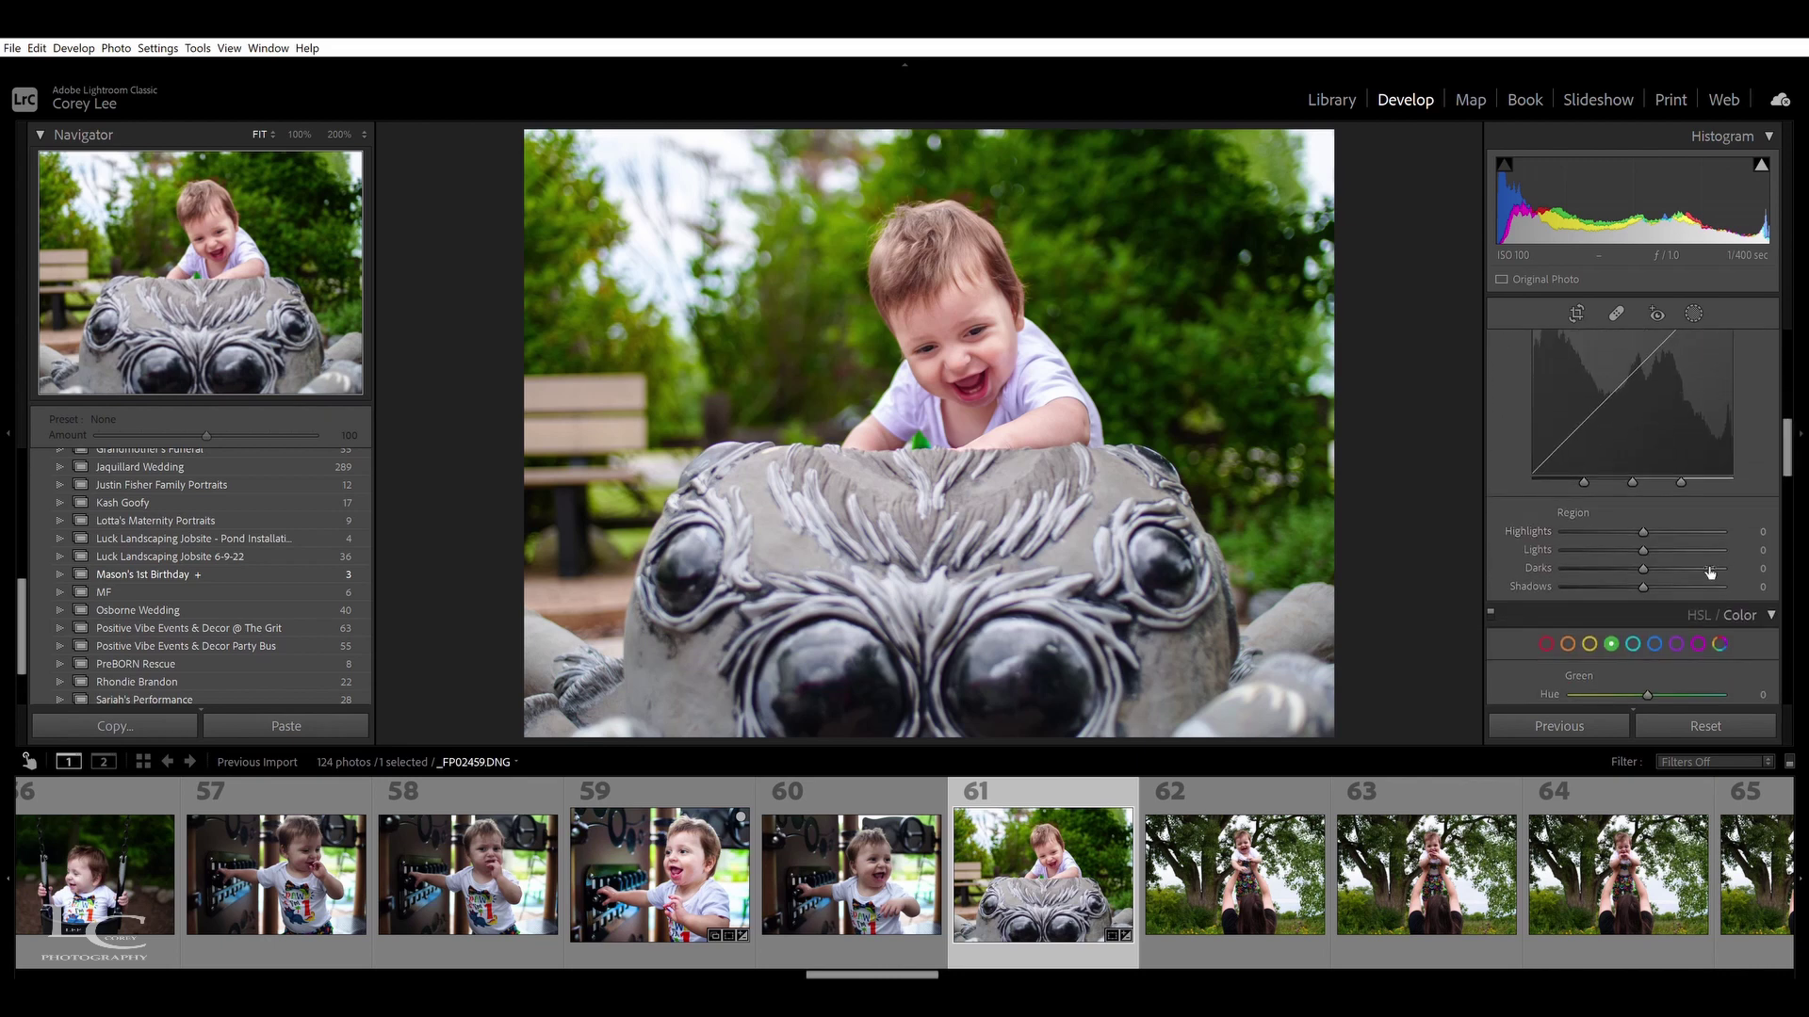
click(1658, 532)
drag(1658, 533, 1634, 550)
drag(1643, 567, 1648, 569)
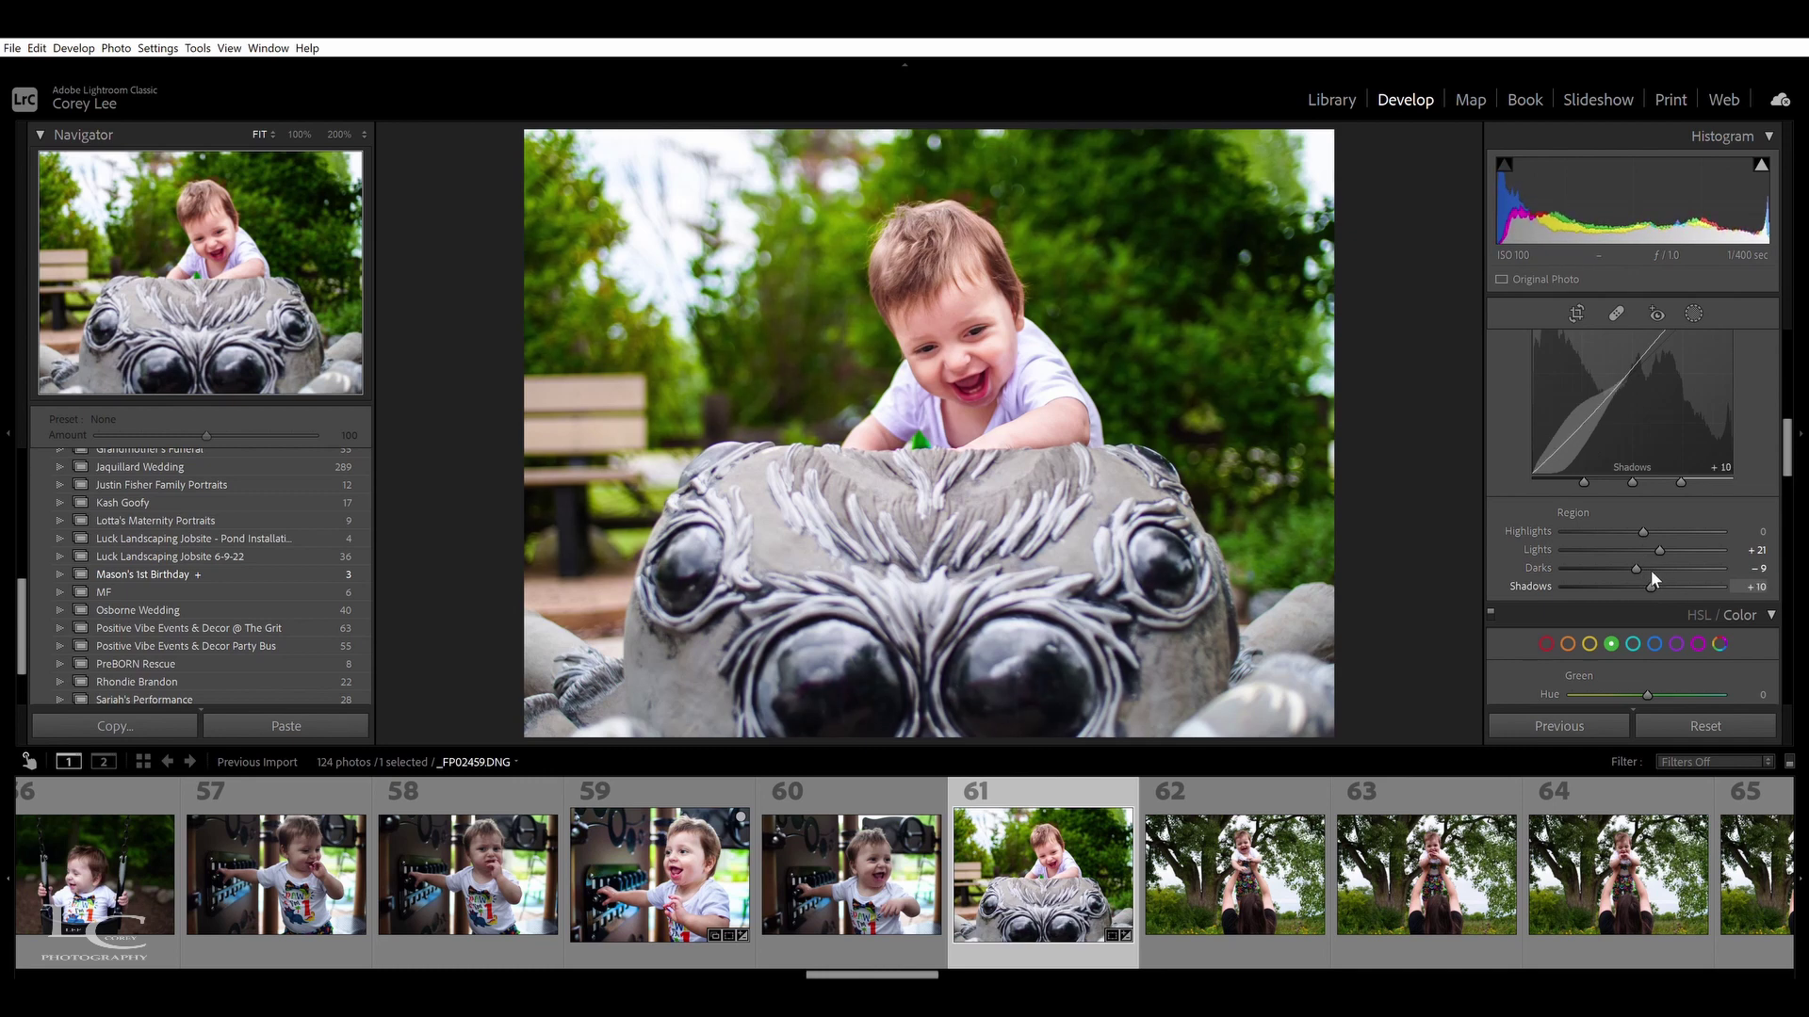
scroll(1650, 569, up, 5)
drag(1590, 490, 1586, 486)
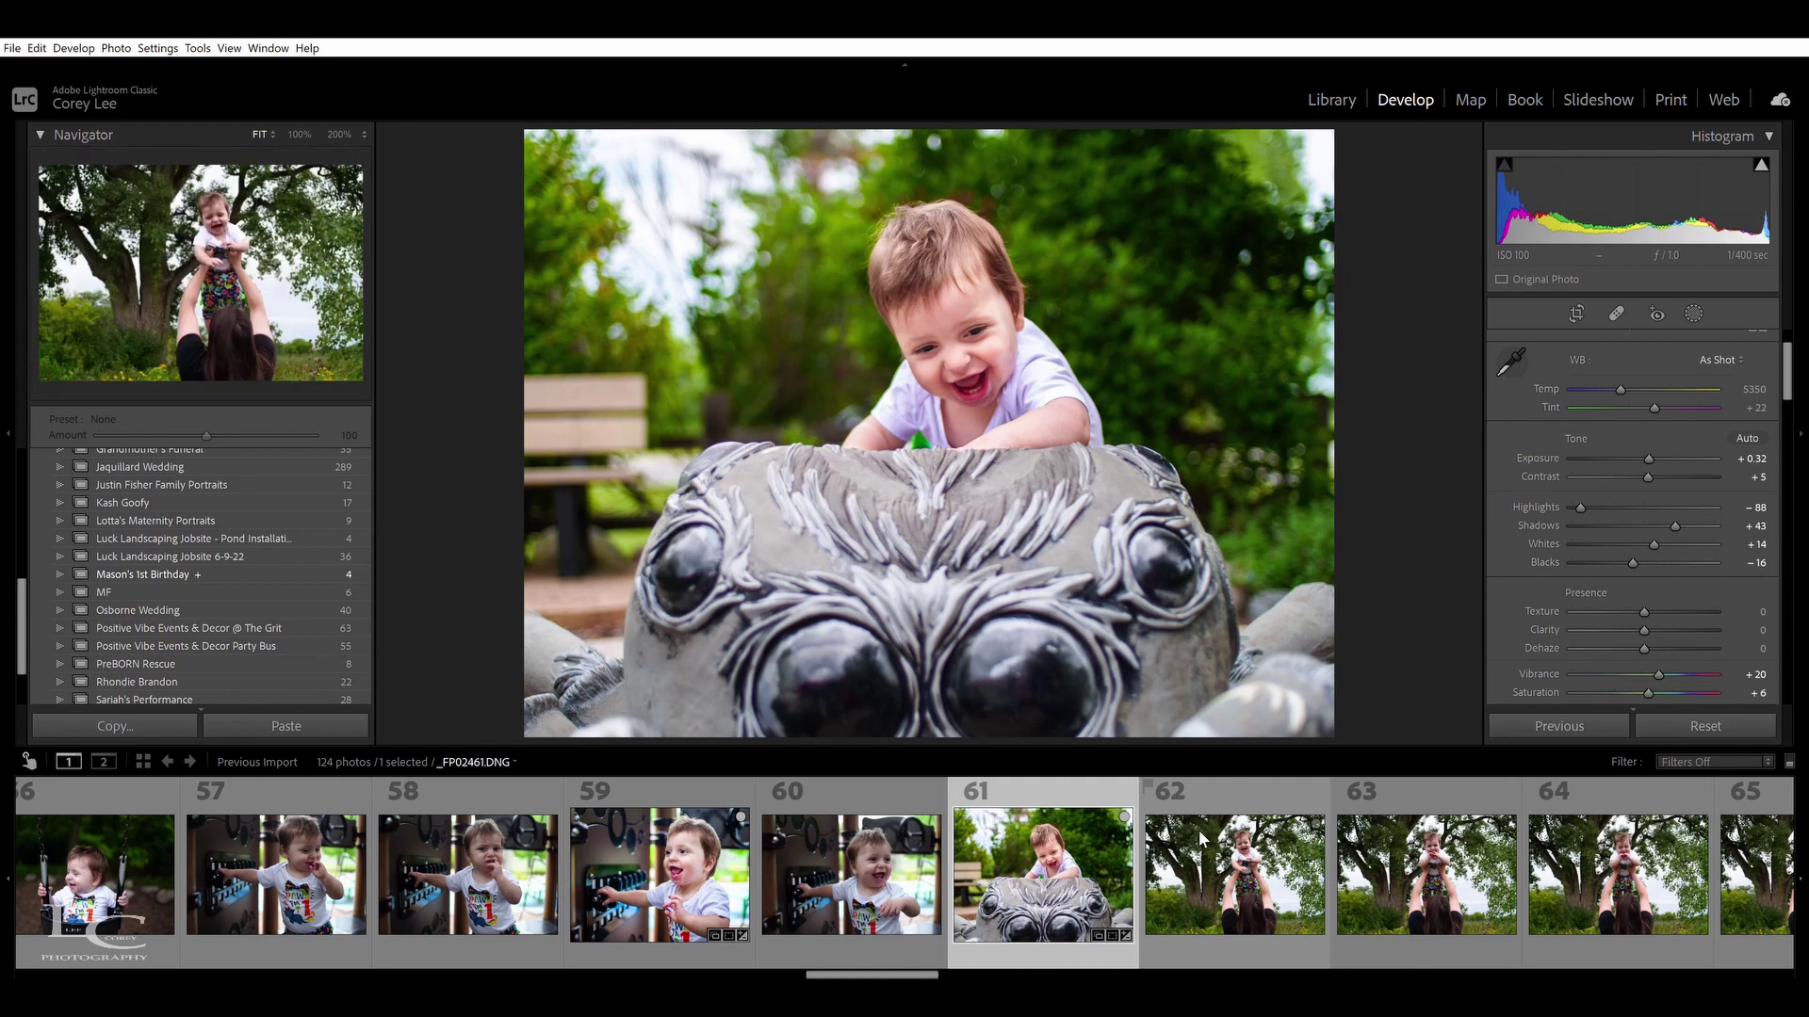
Compare photos 62, 63, 64 and 66 of the toddler being lifted overhead in front of the tree
click(1254, 886)
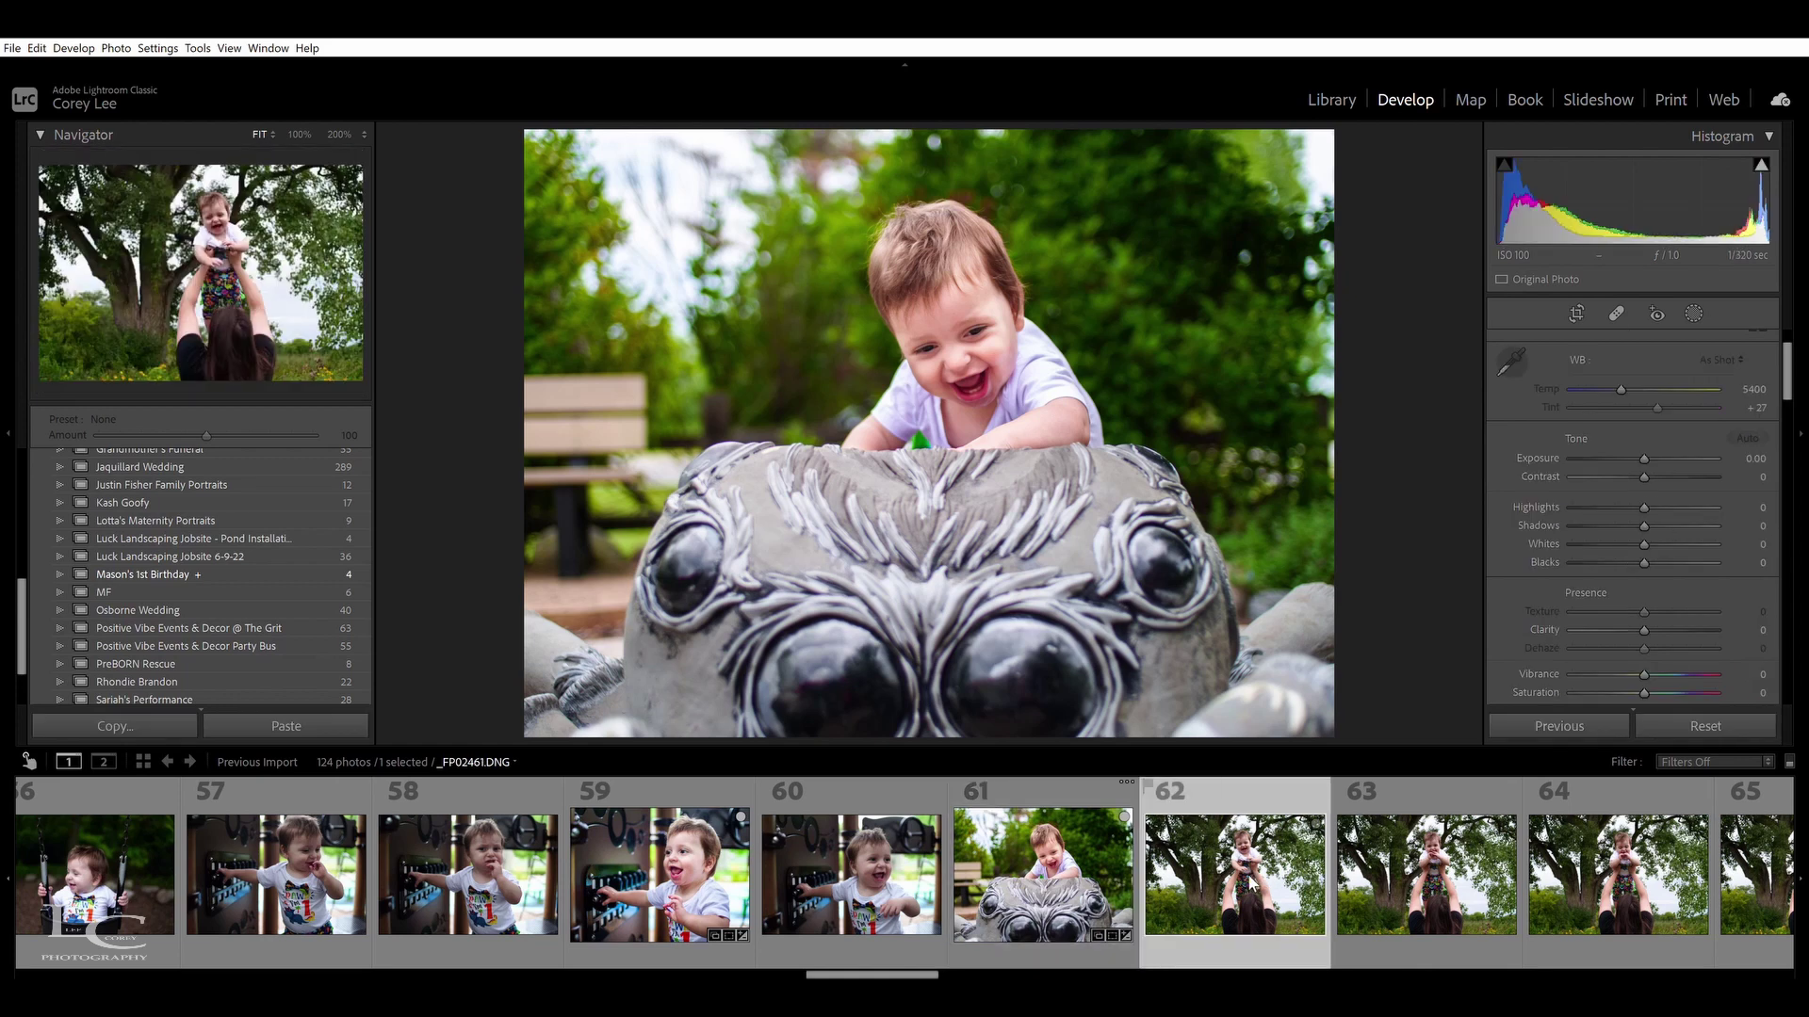
click(1434, 869)
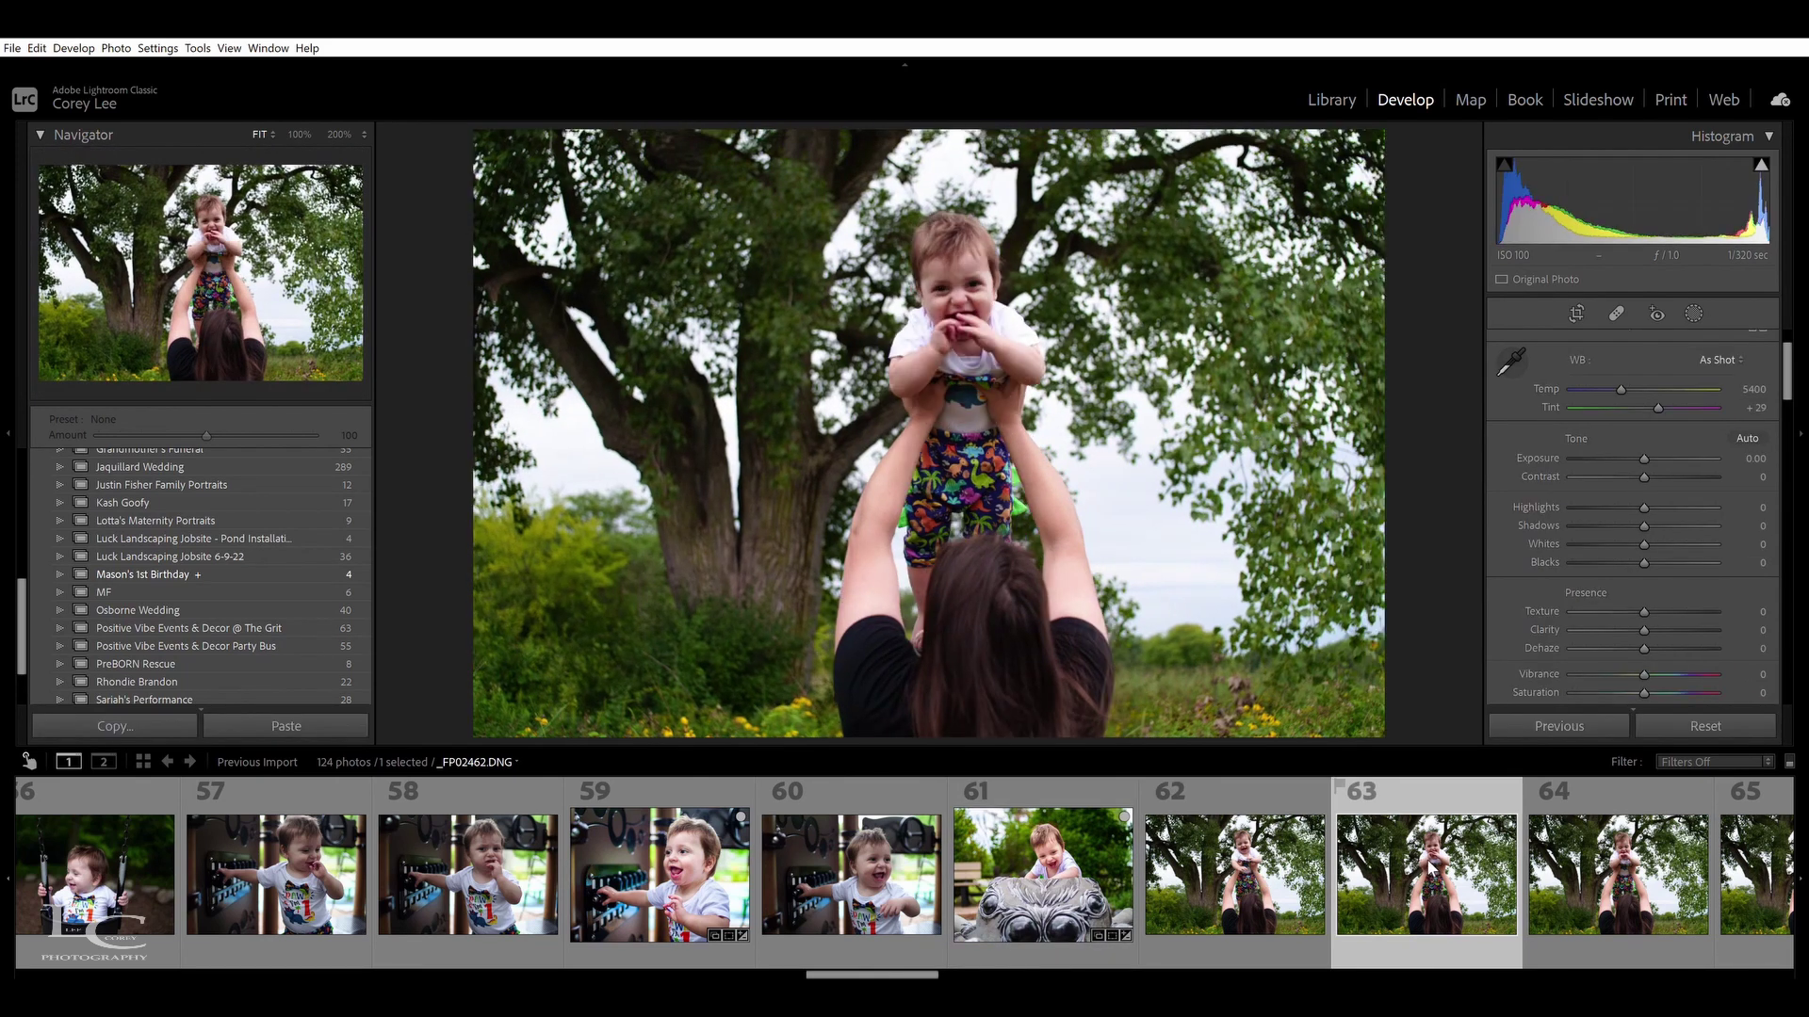
click(1624, 884)
scroll(1507, 881, down, 5)
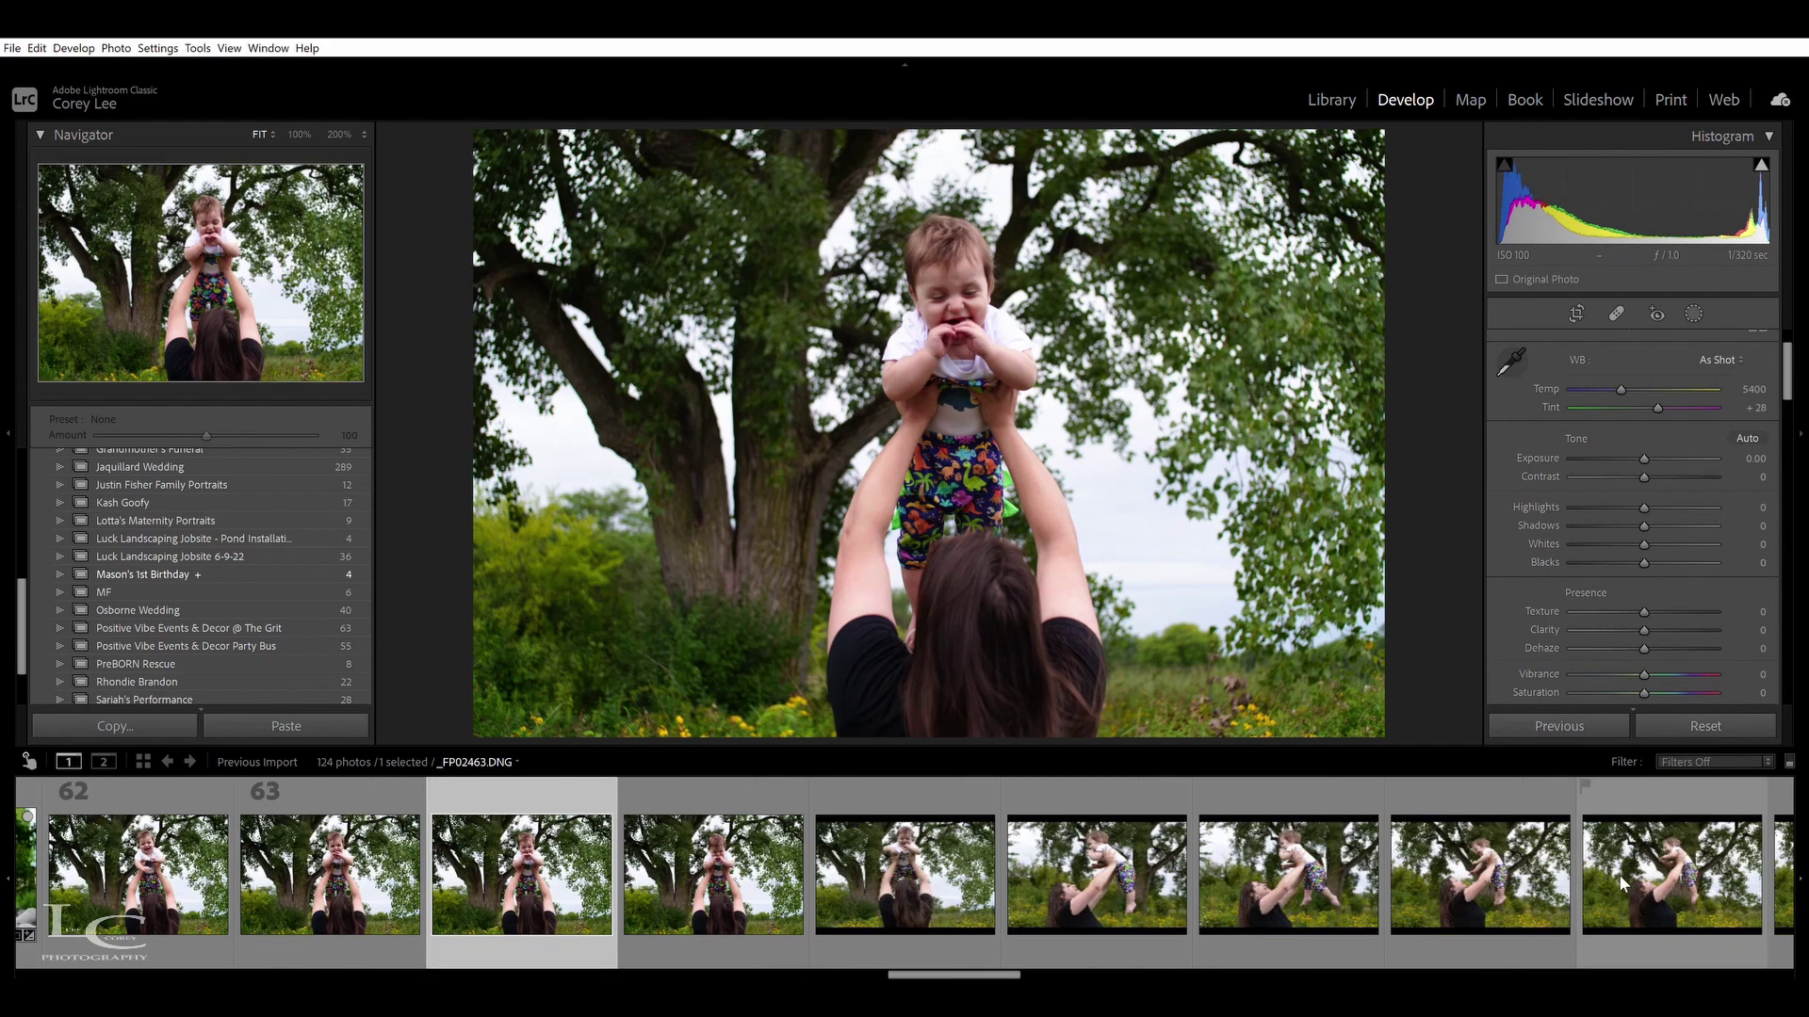
click(923, 874)
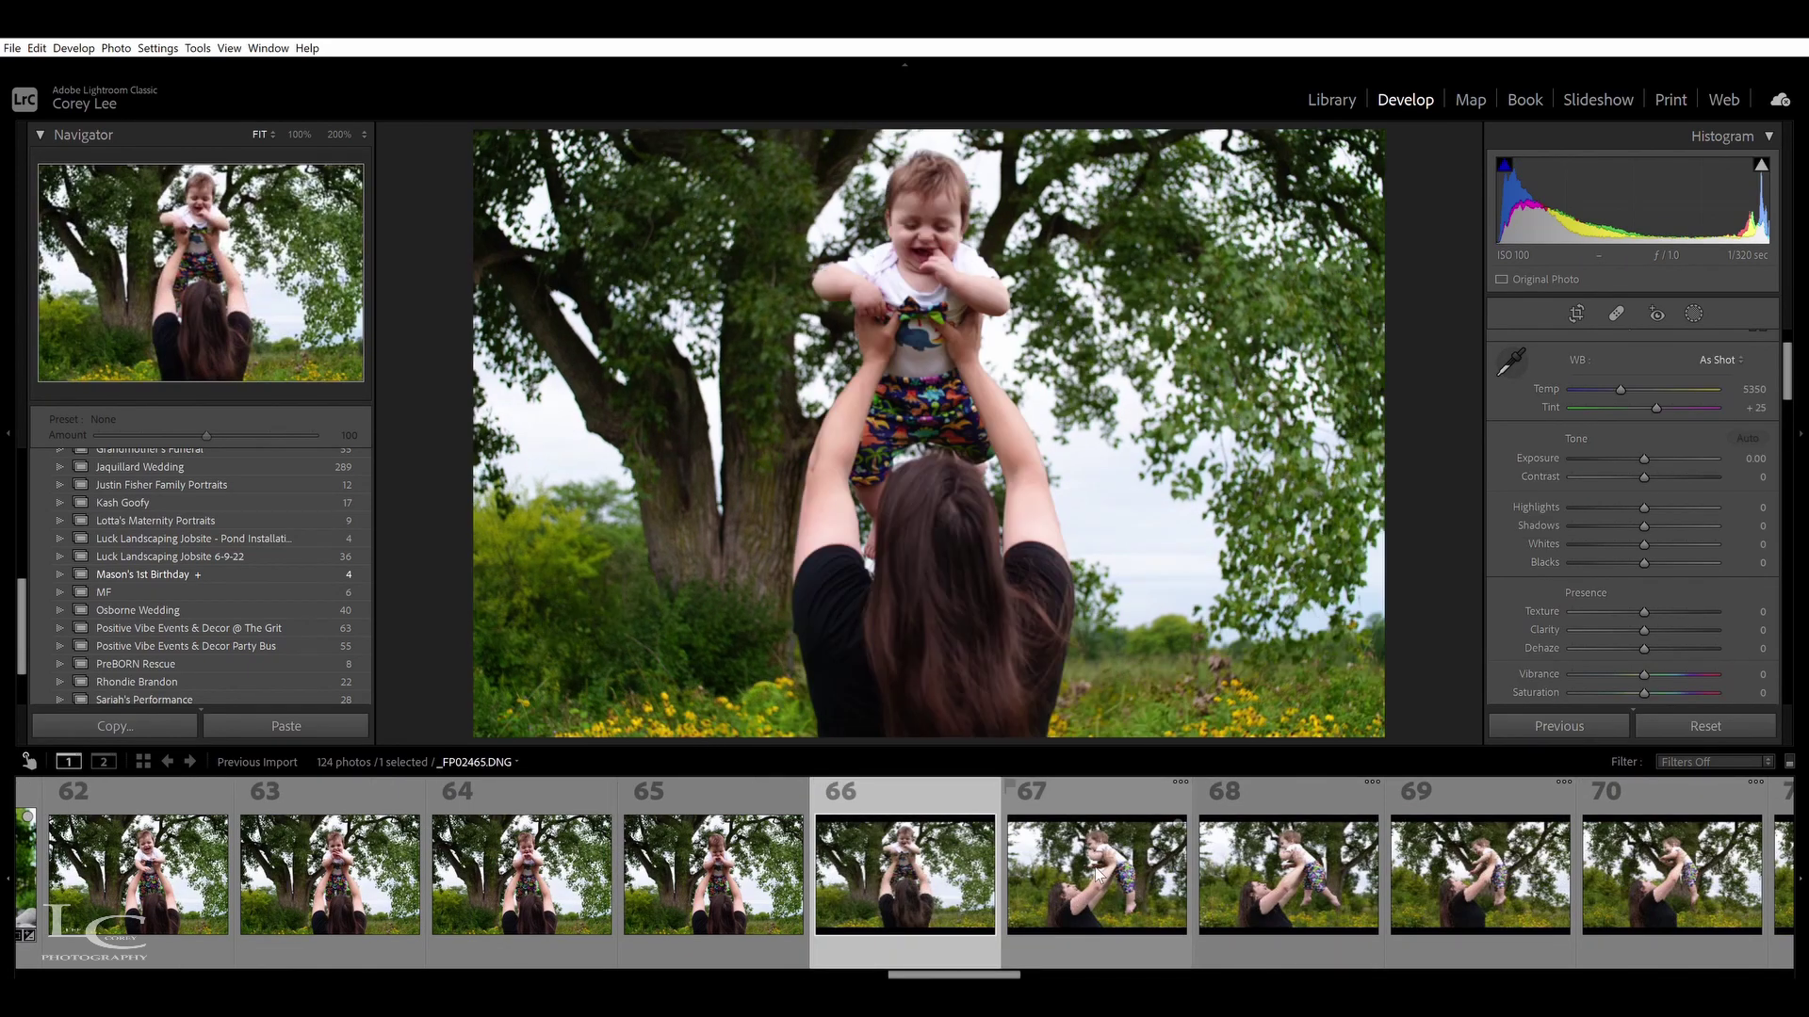
Review photos 67, 68 and 69 of the mother lifting the toddler and add photo 69 to the birthday collection
click(1098, 874)
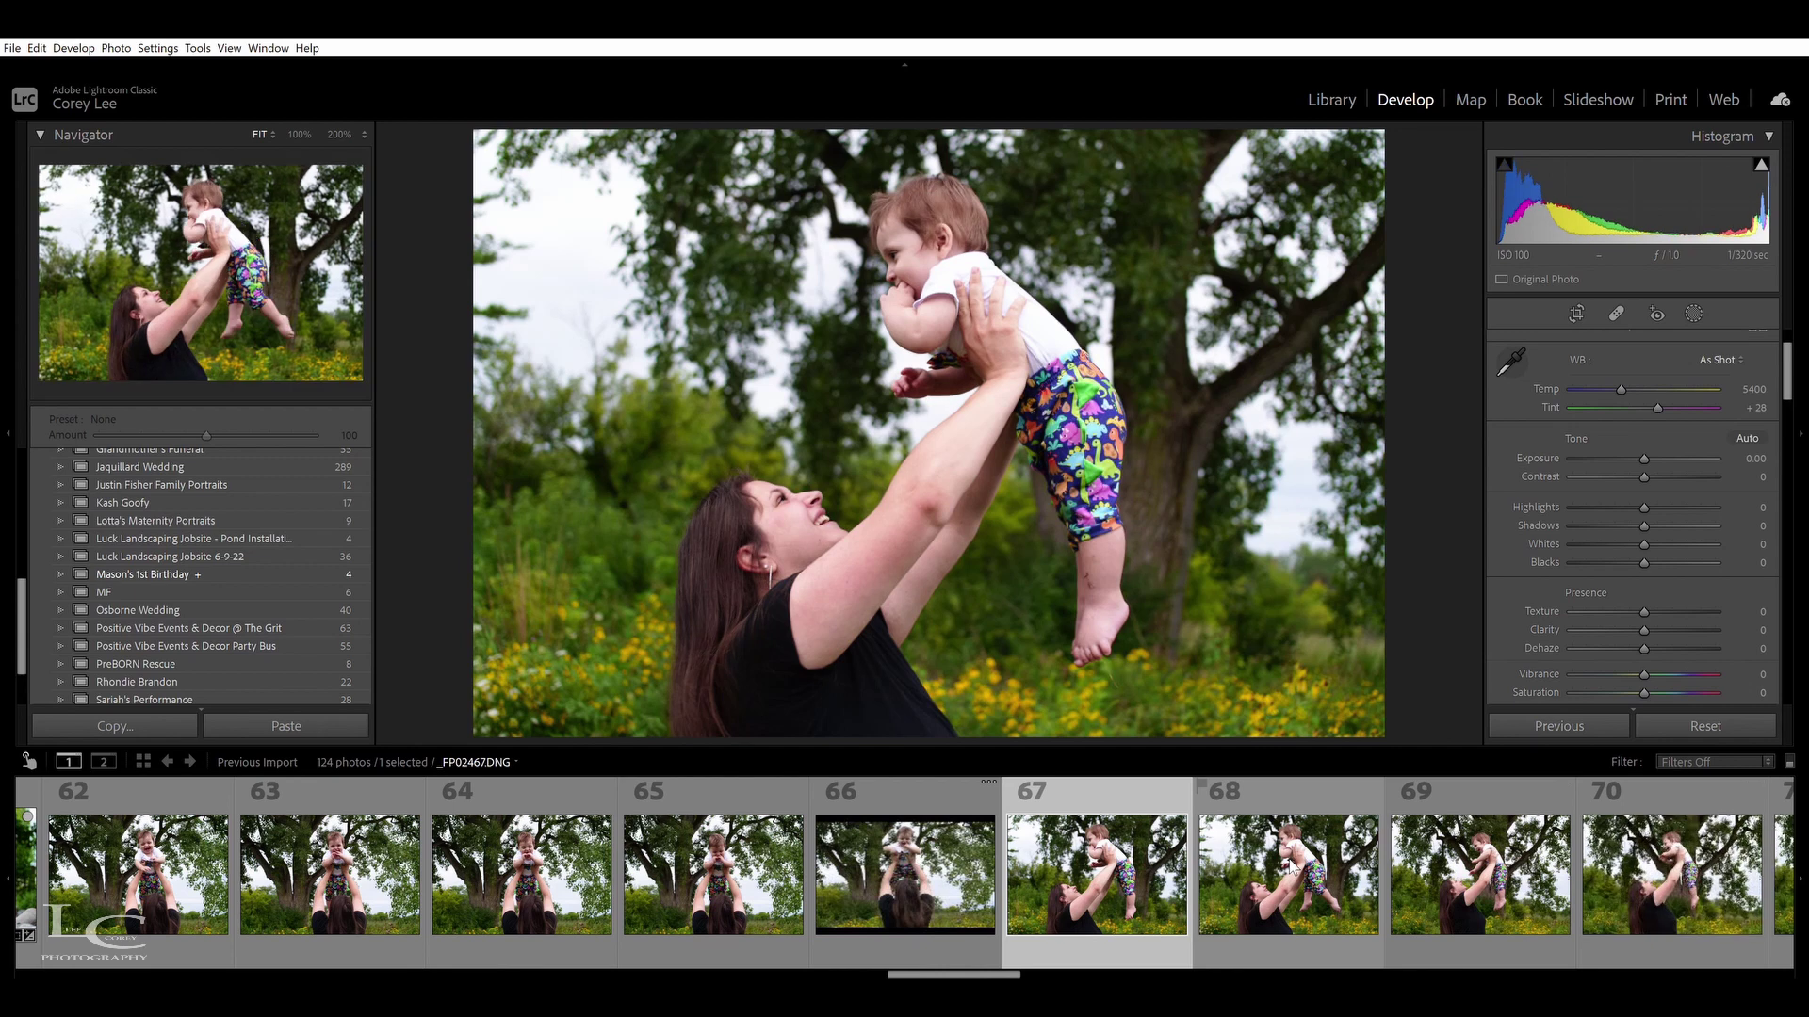
click(1292, 869)
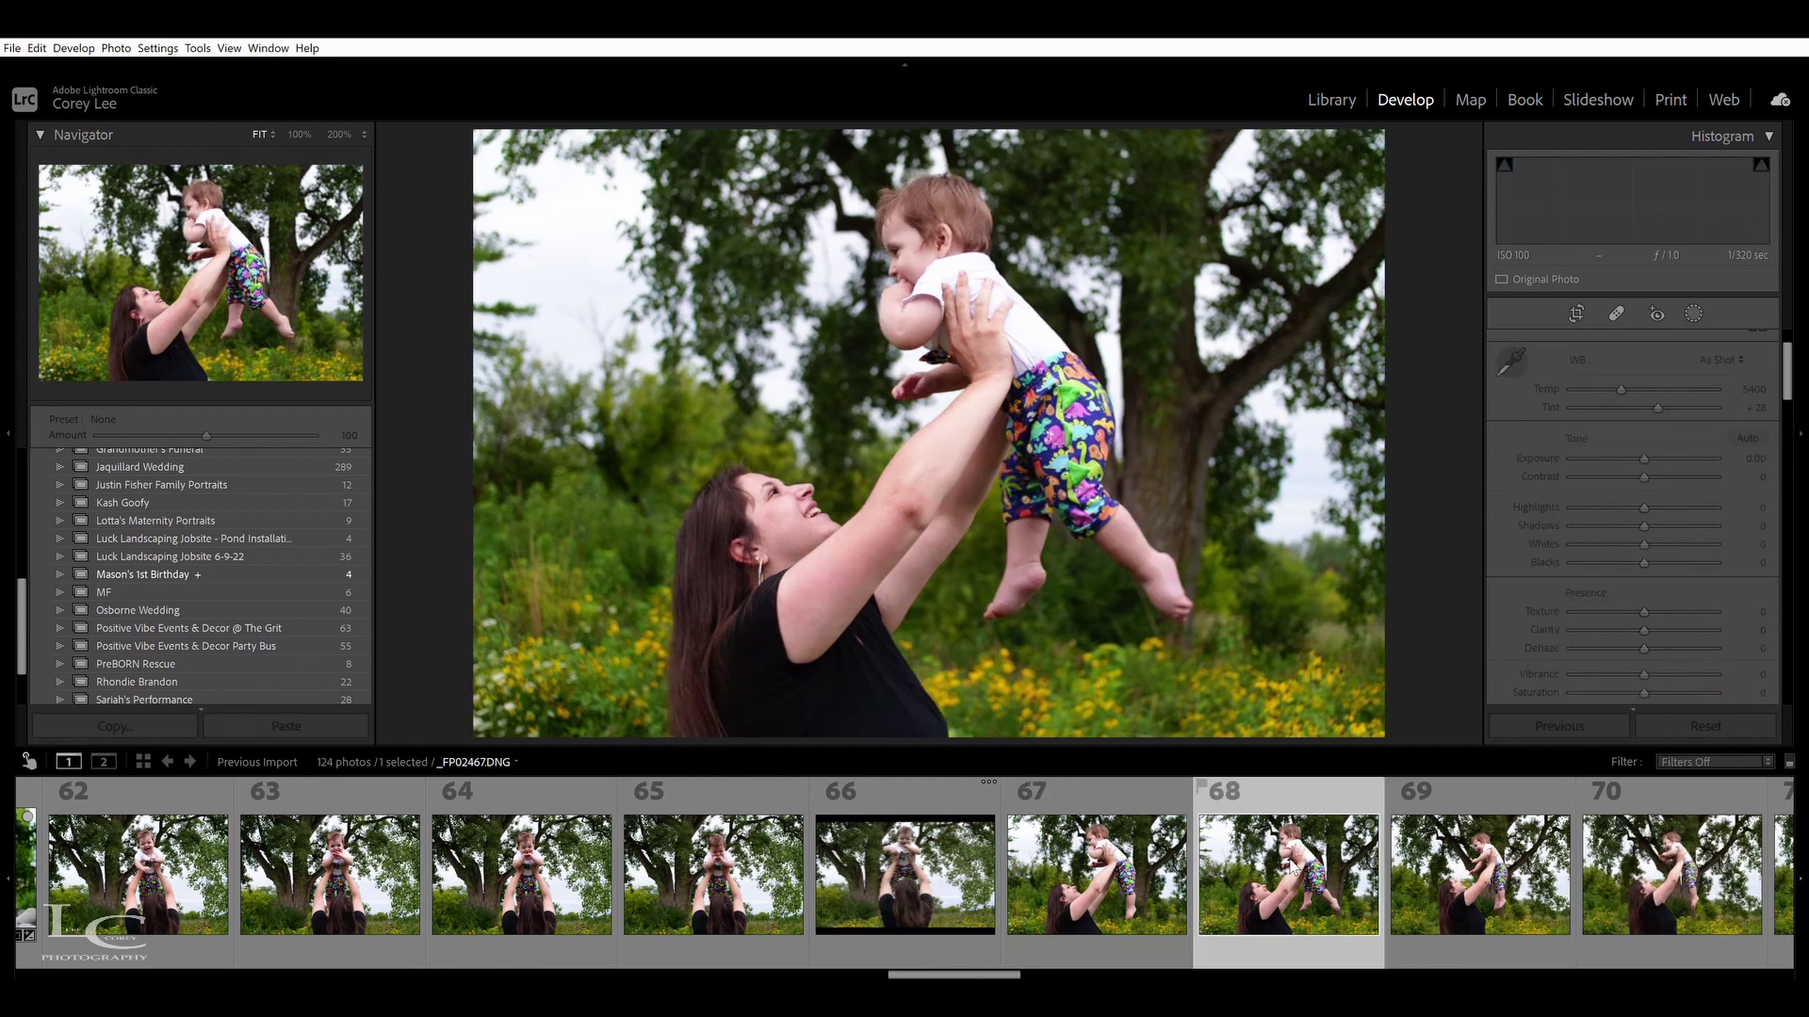
click(1493, 883)
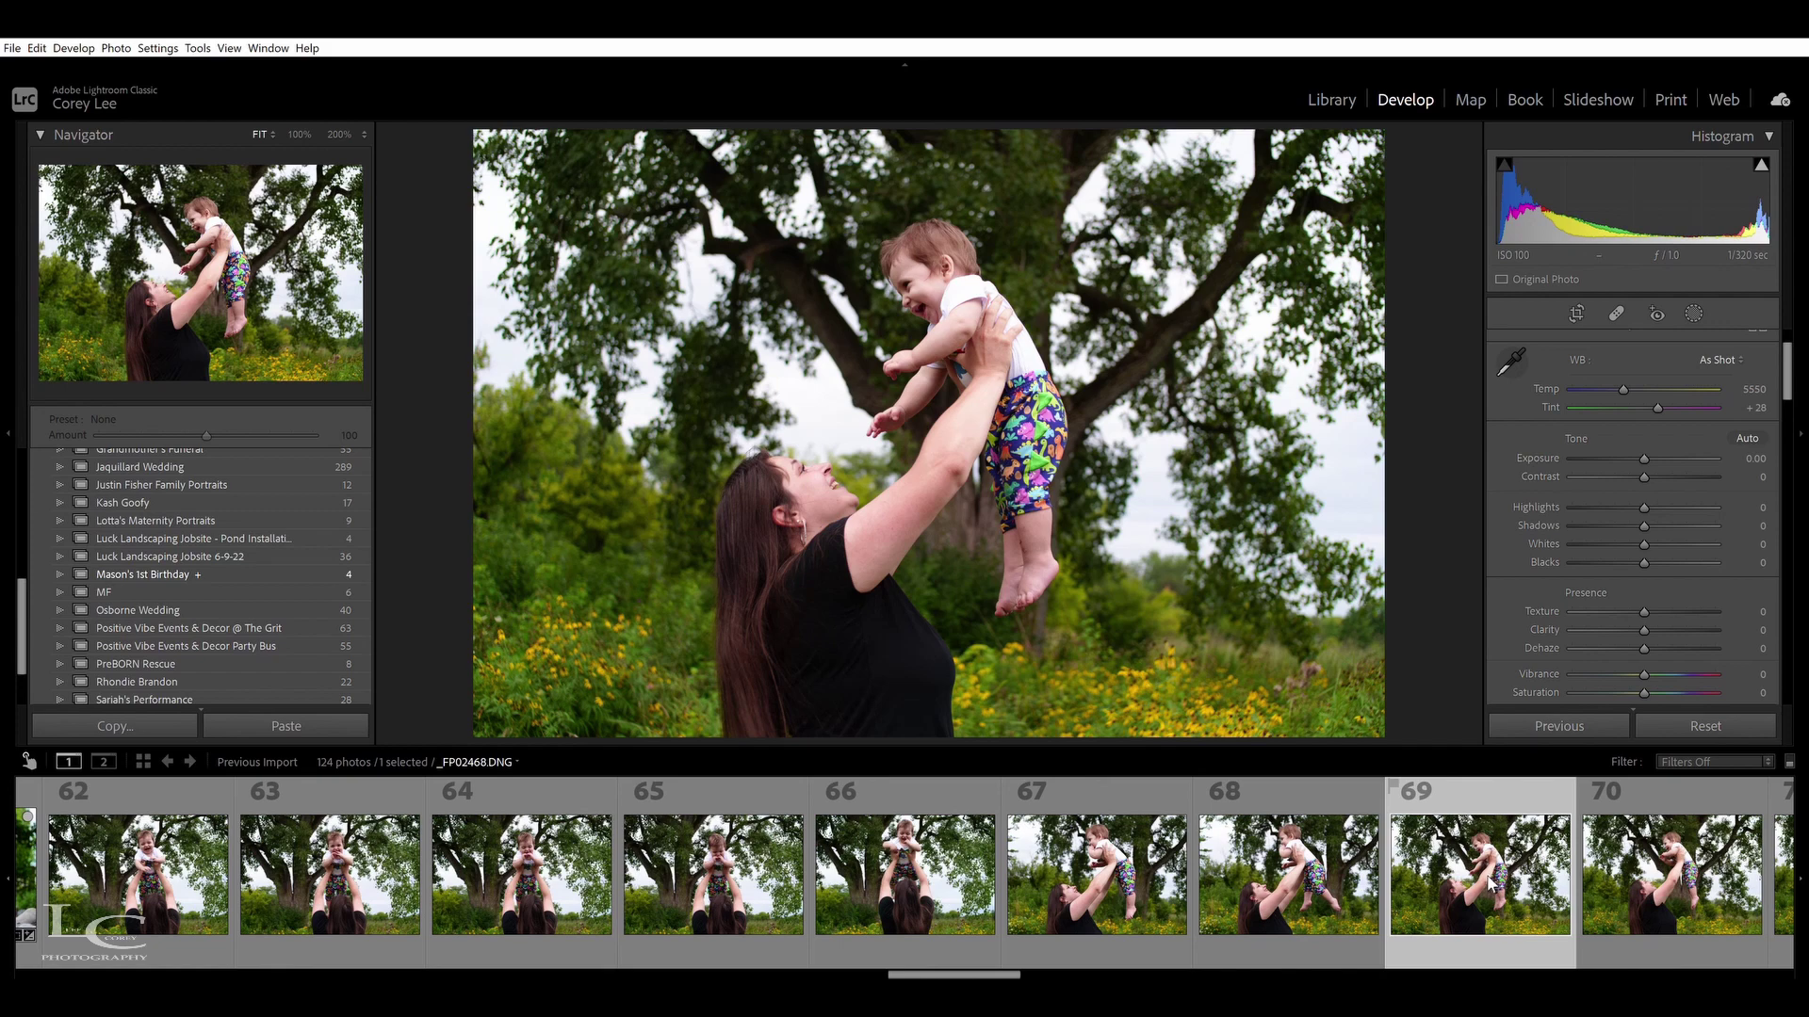
scroll(1690, 872, down, 3)
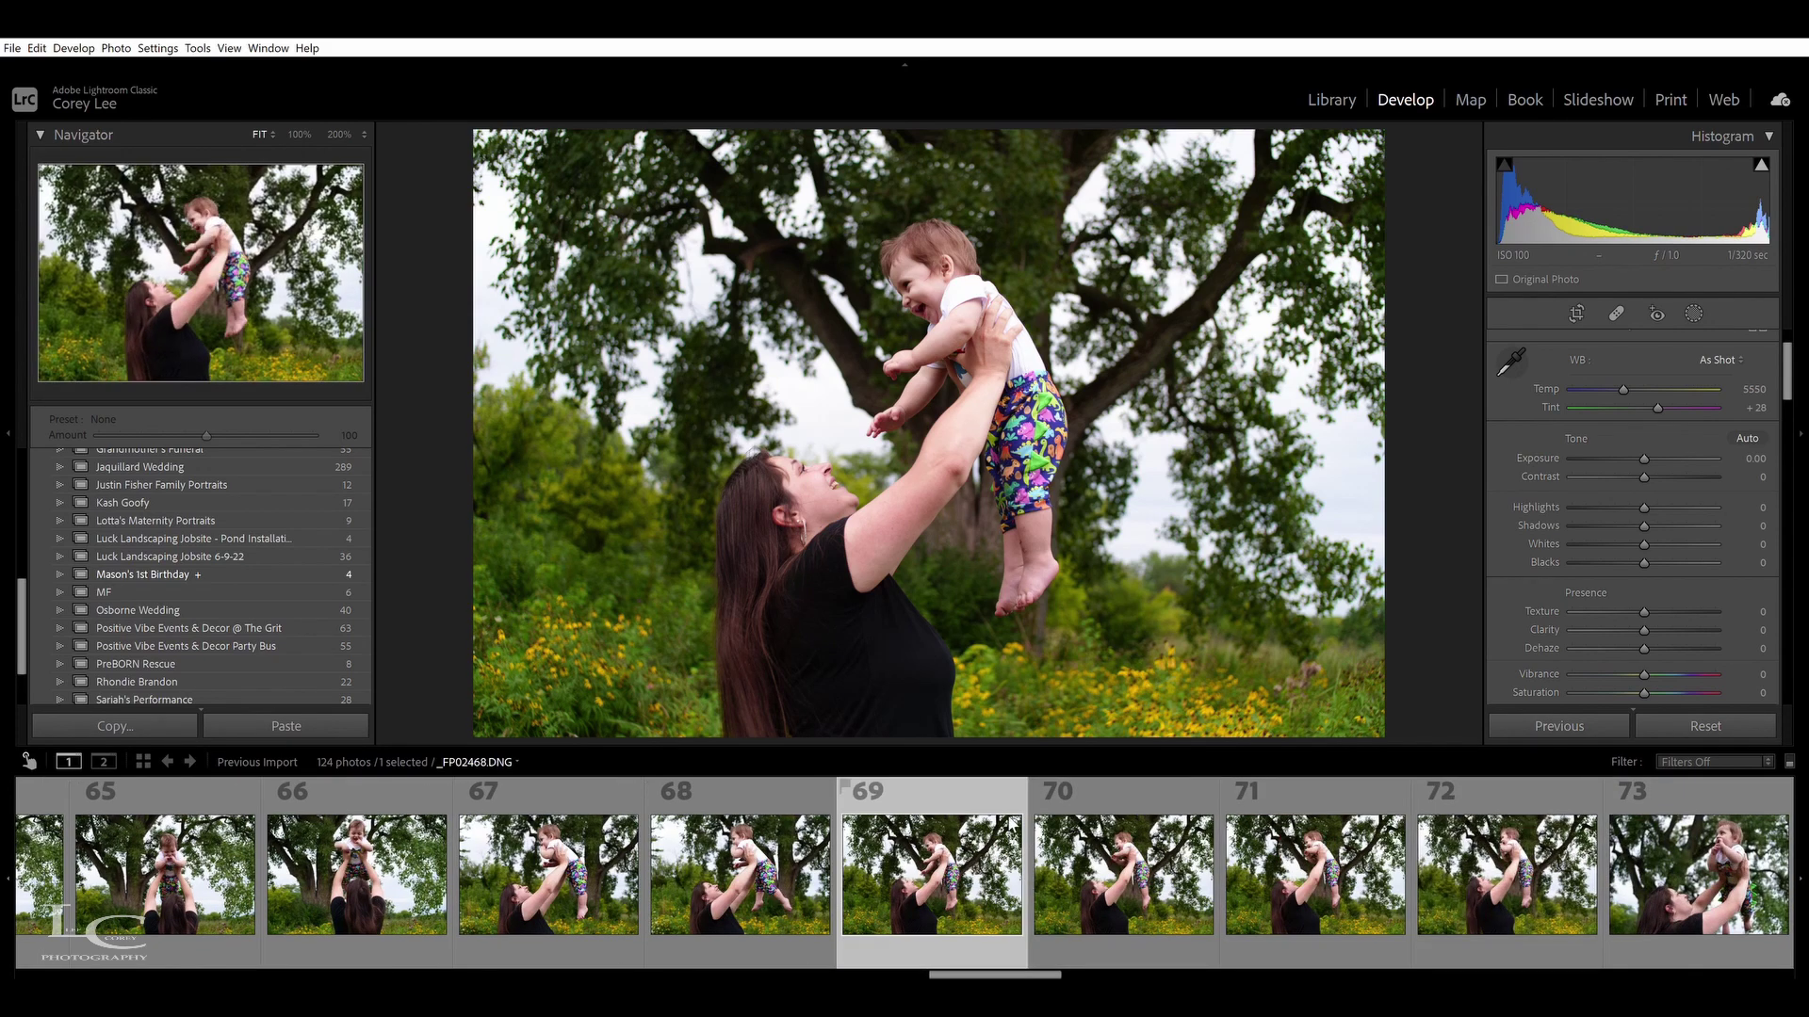
key(b)
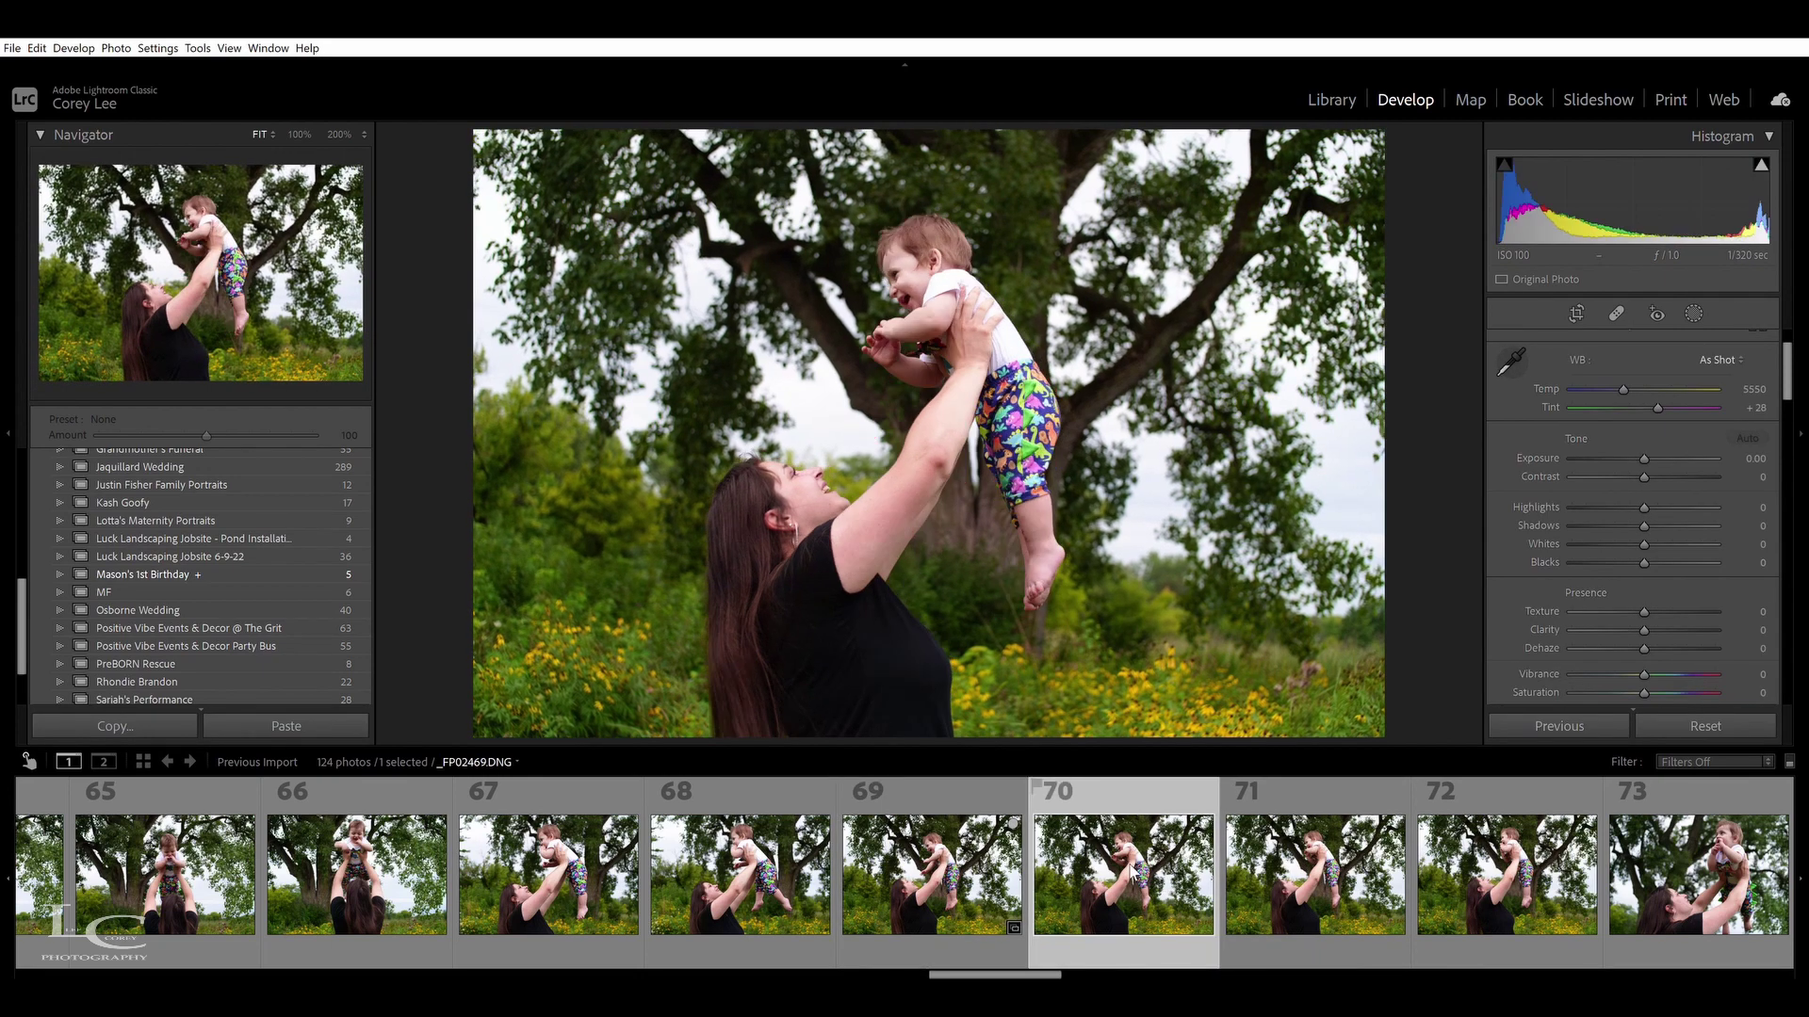
Compare photos 71 through 76 of the toddler being held up in front of the tree
click(1240, 882)
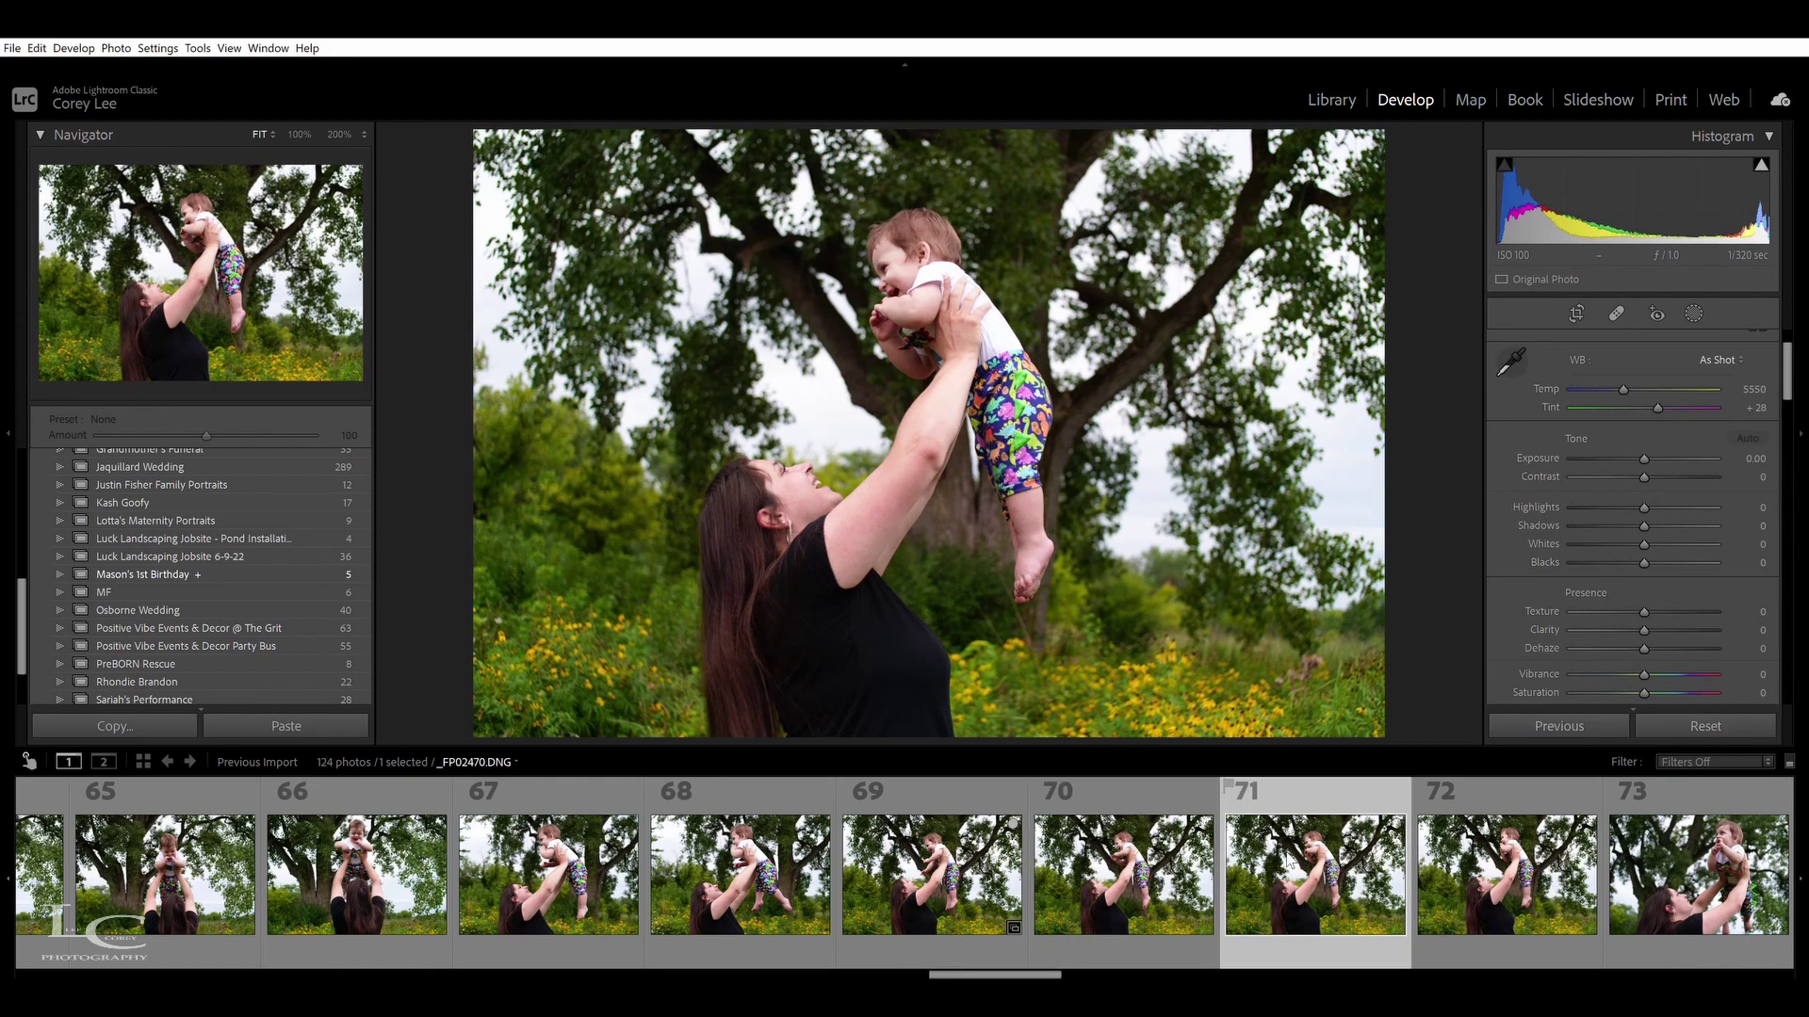
click(1526, 876)
click(1682, 880)
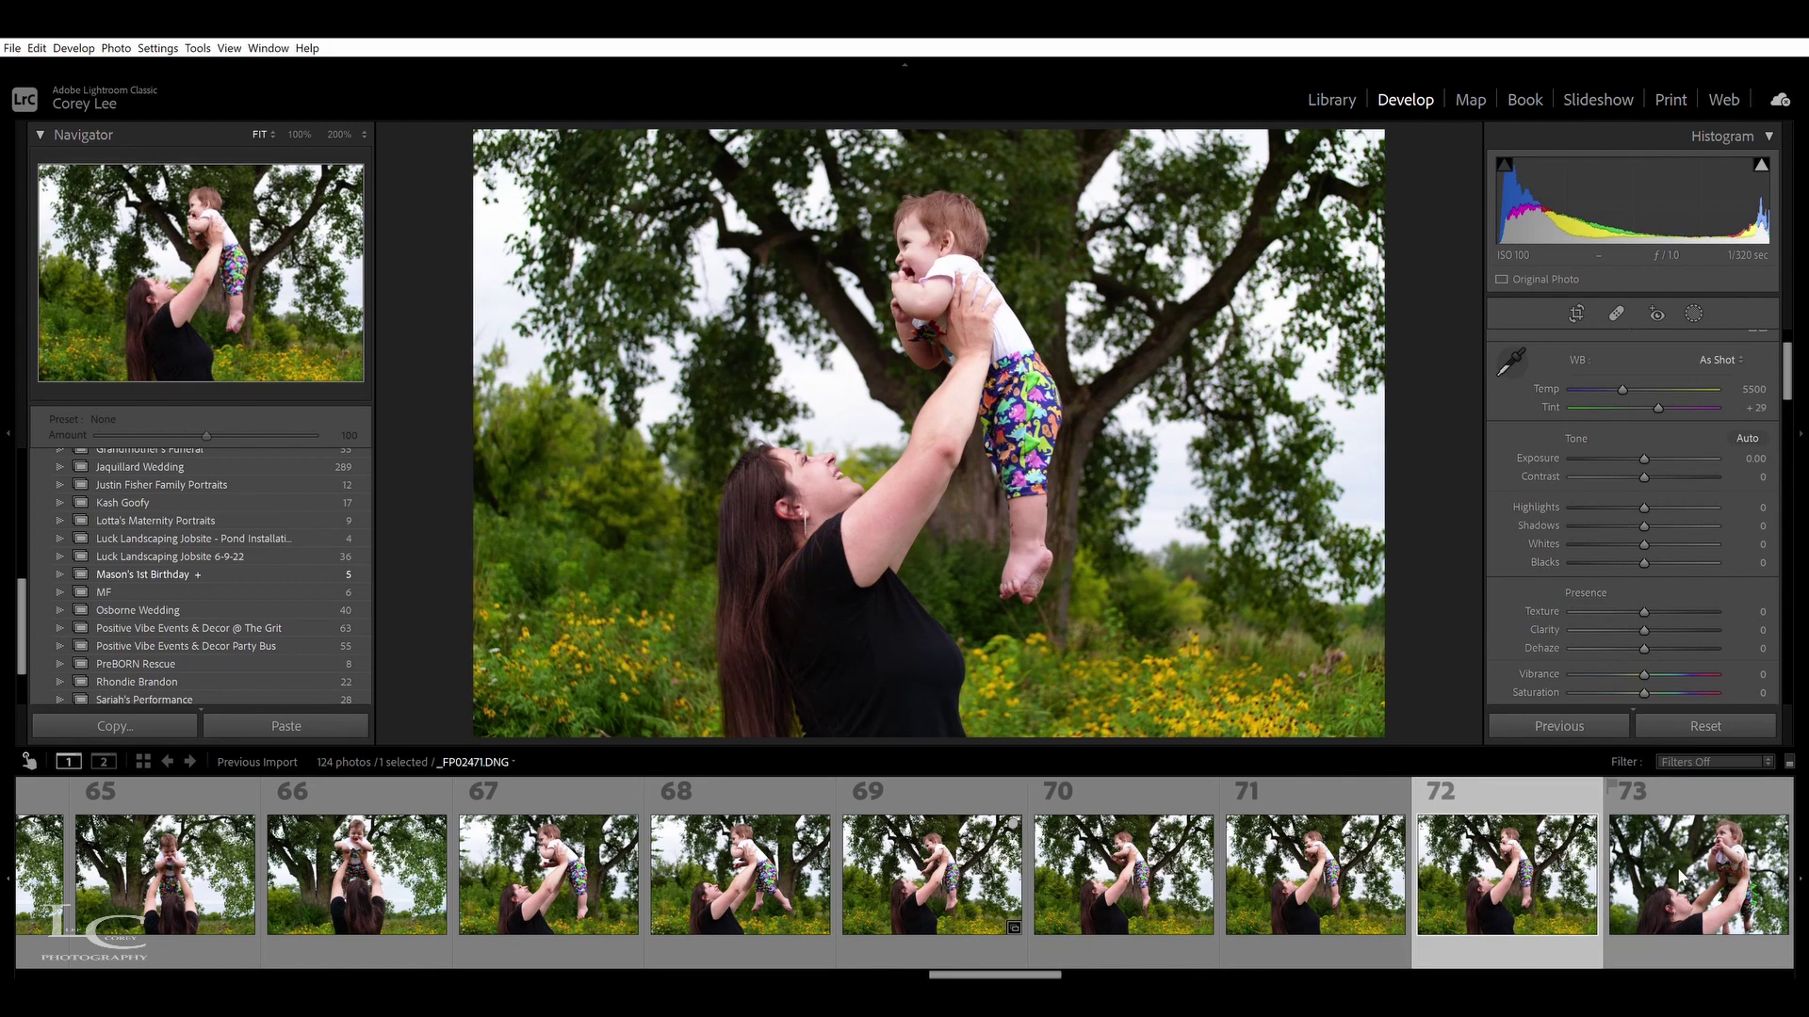
scroll(1148, 879, down, 4)
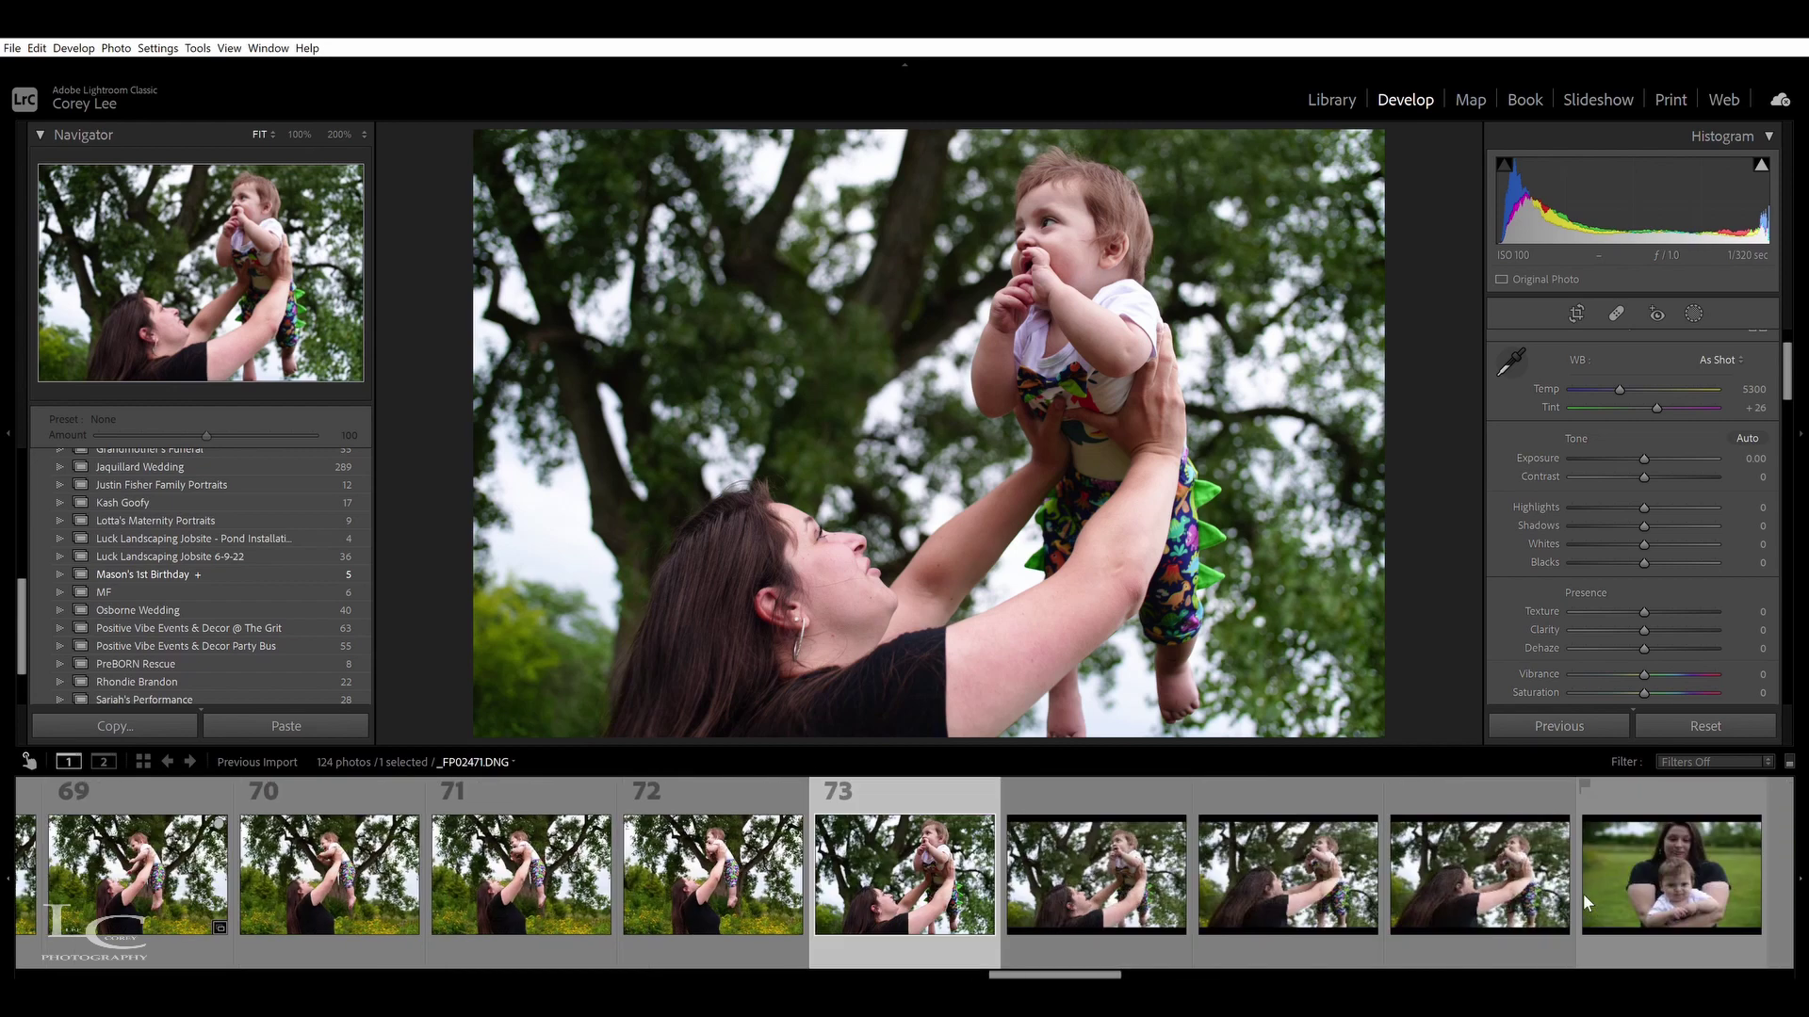
click(1147, 879)
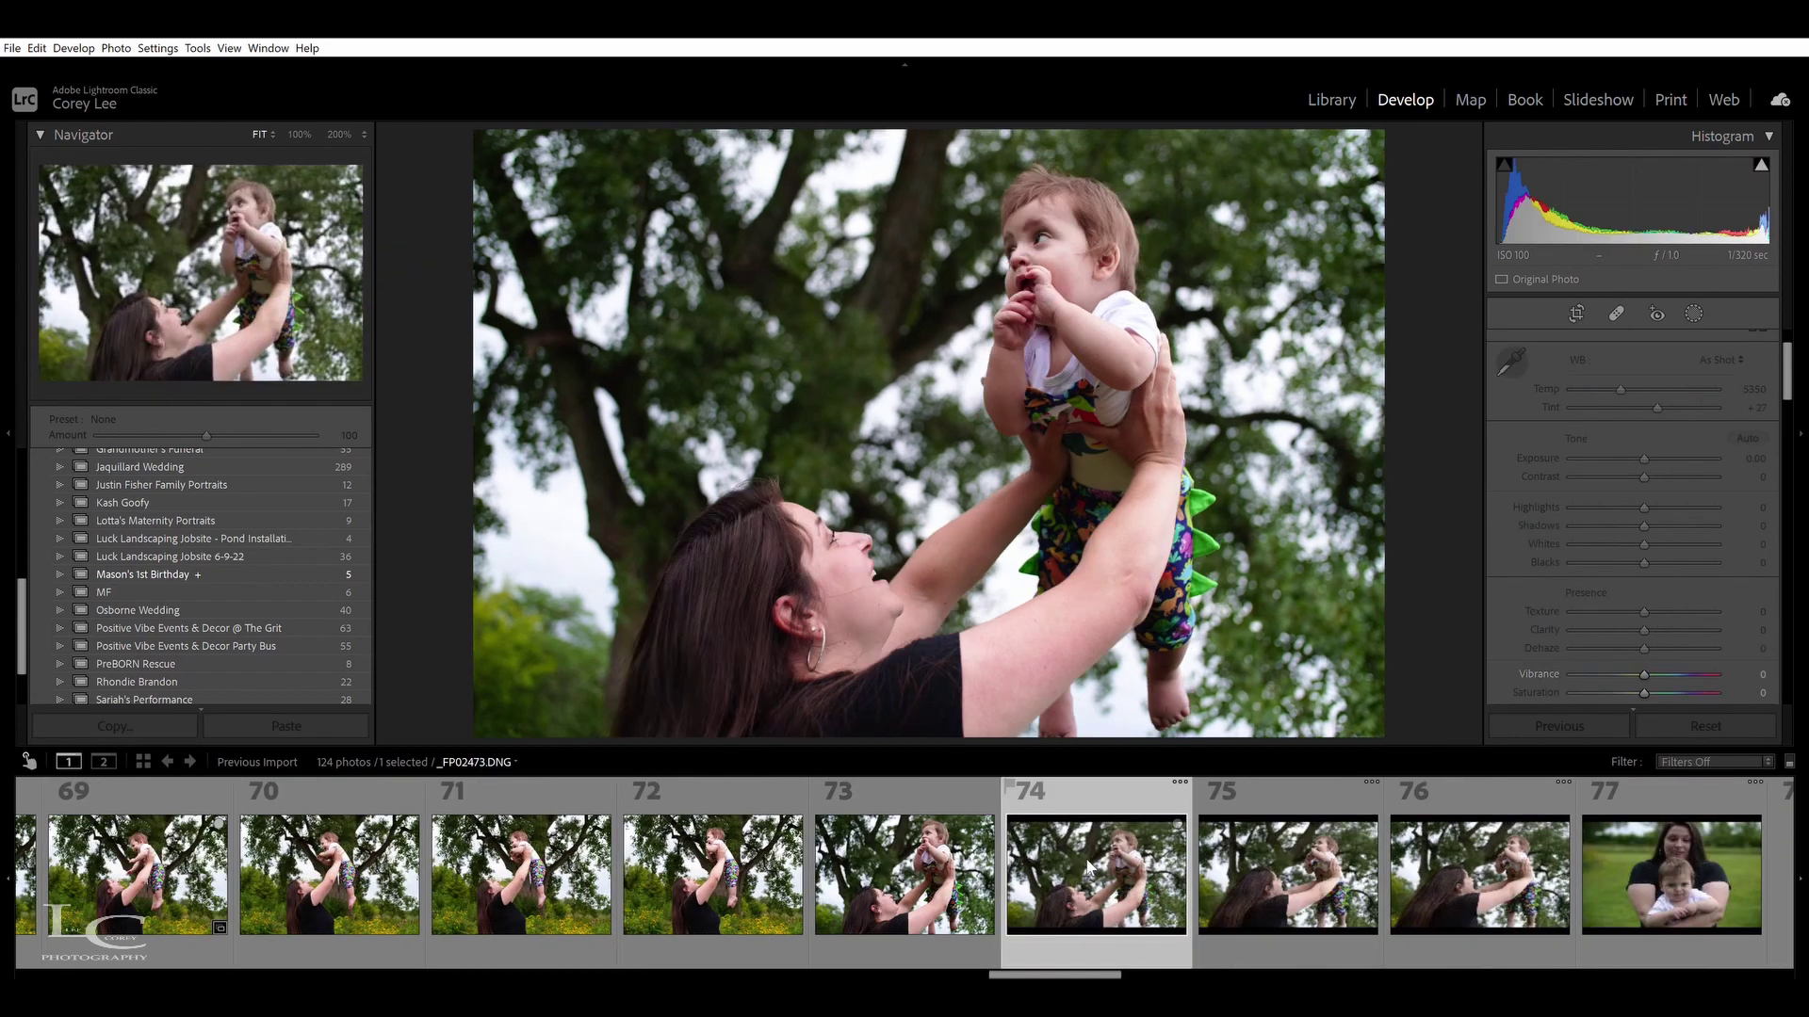
click(1211, 886)
click(1479, 878)
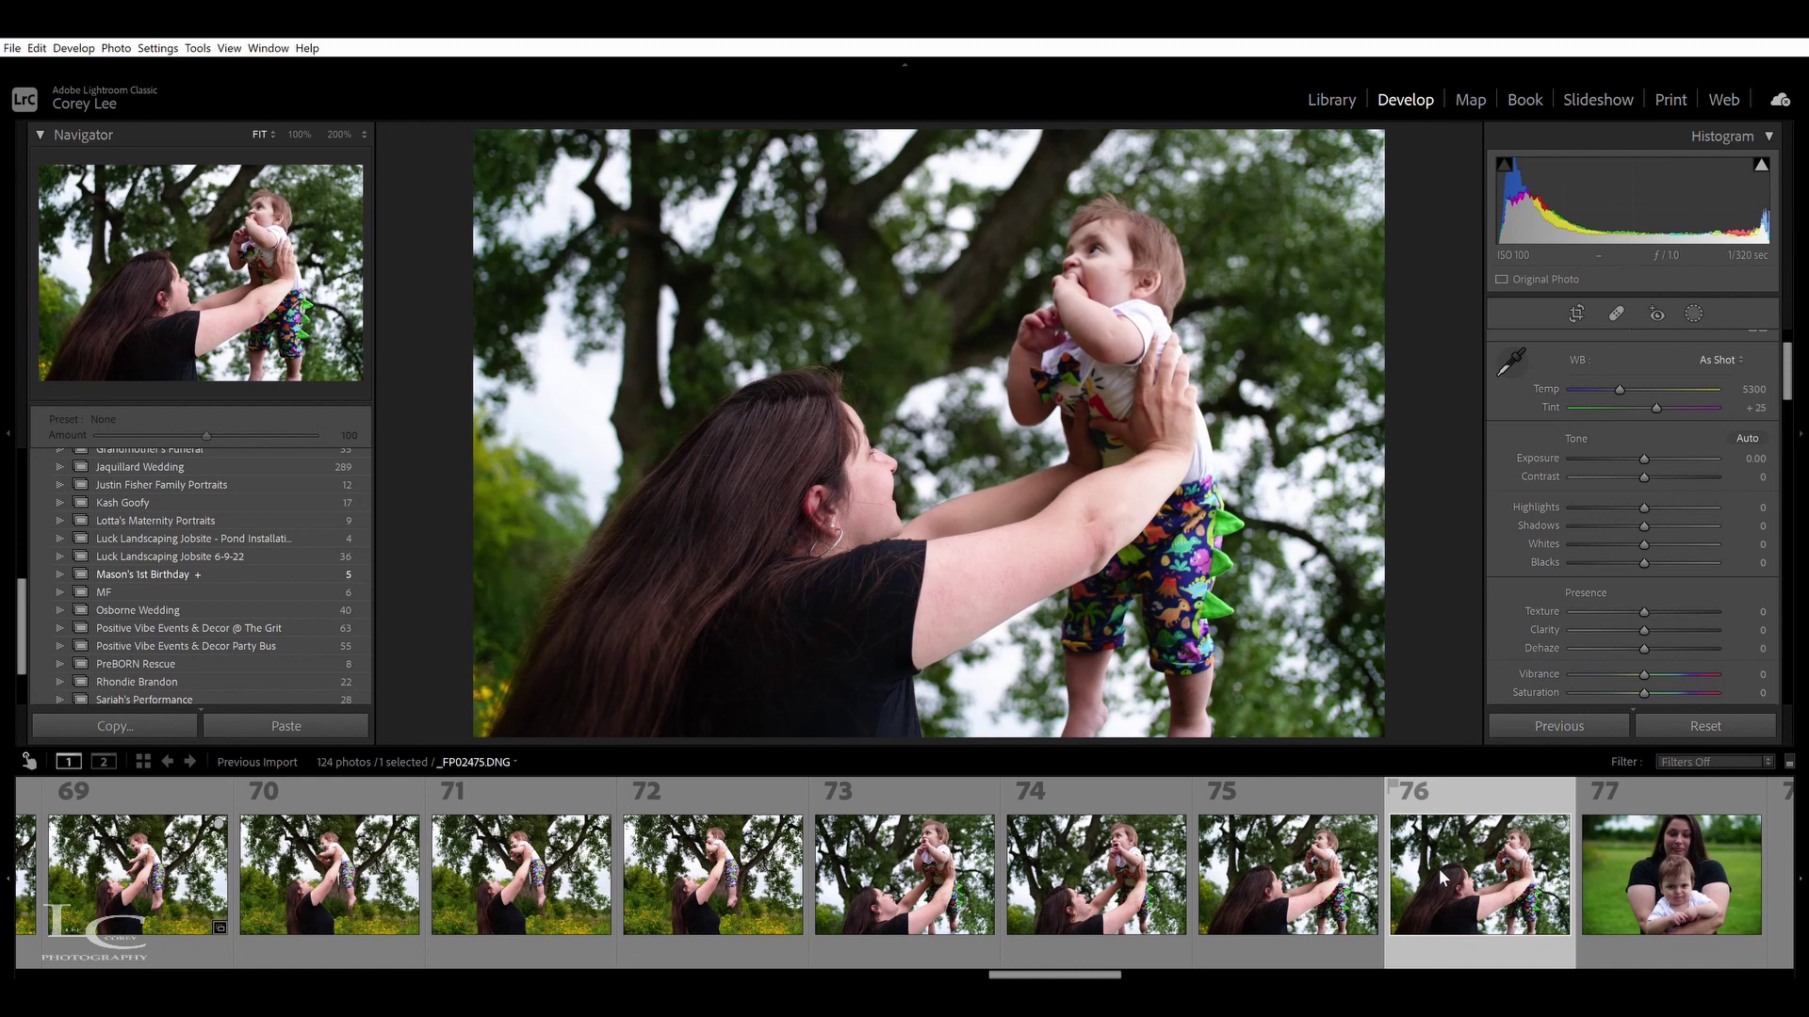
Return to photo 69 and apply automatic tone to it
drag(1100, 972, 1009, 961)
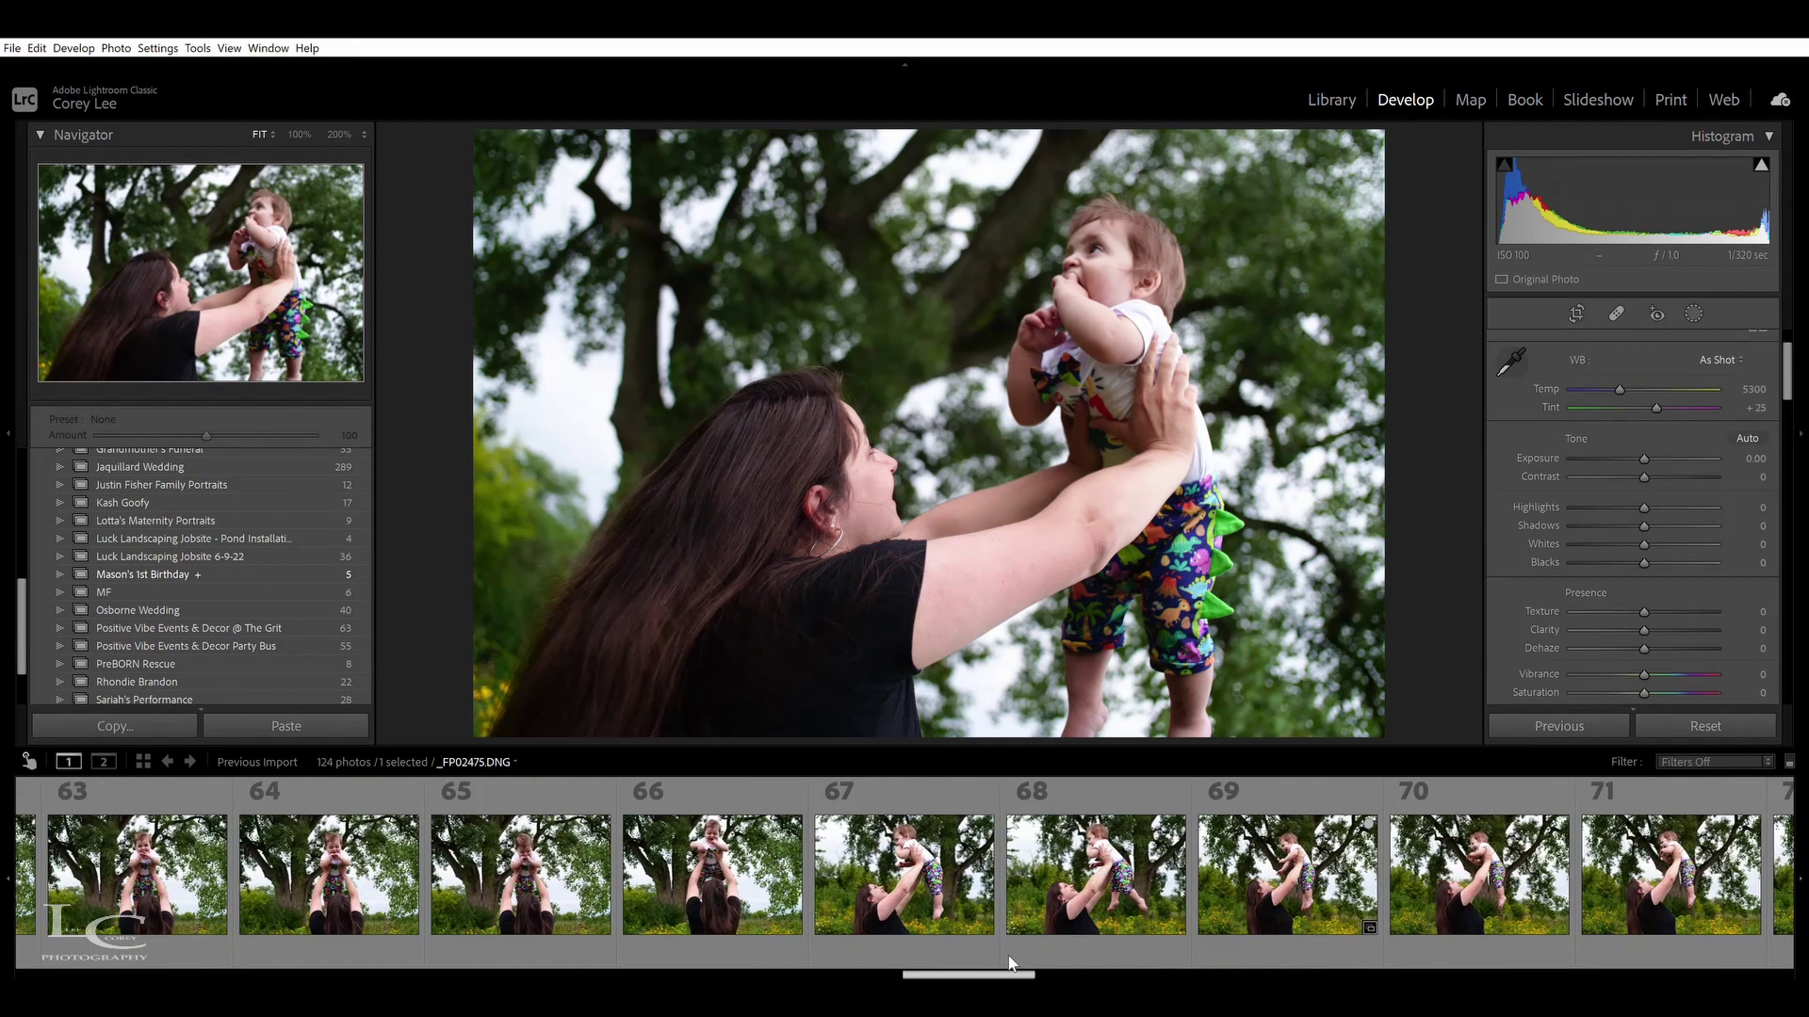
click(1323, 862)
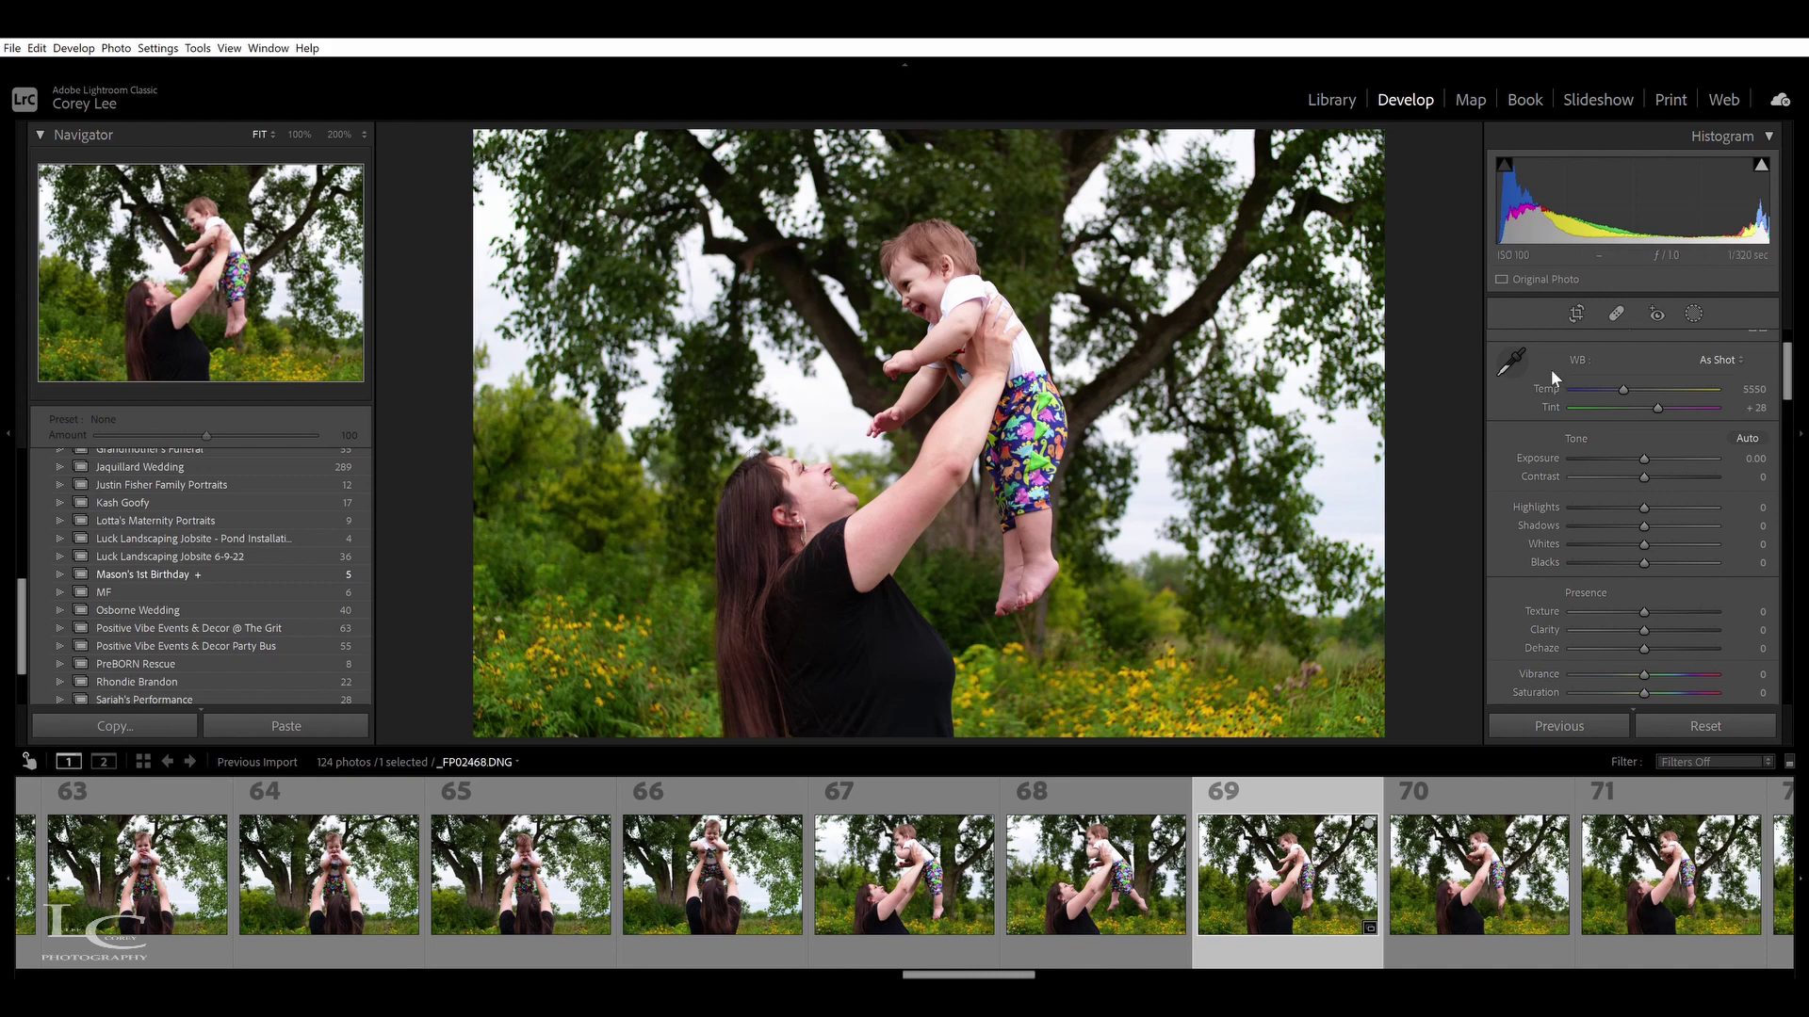
click(1739, 424)
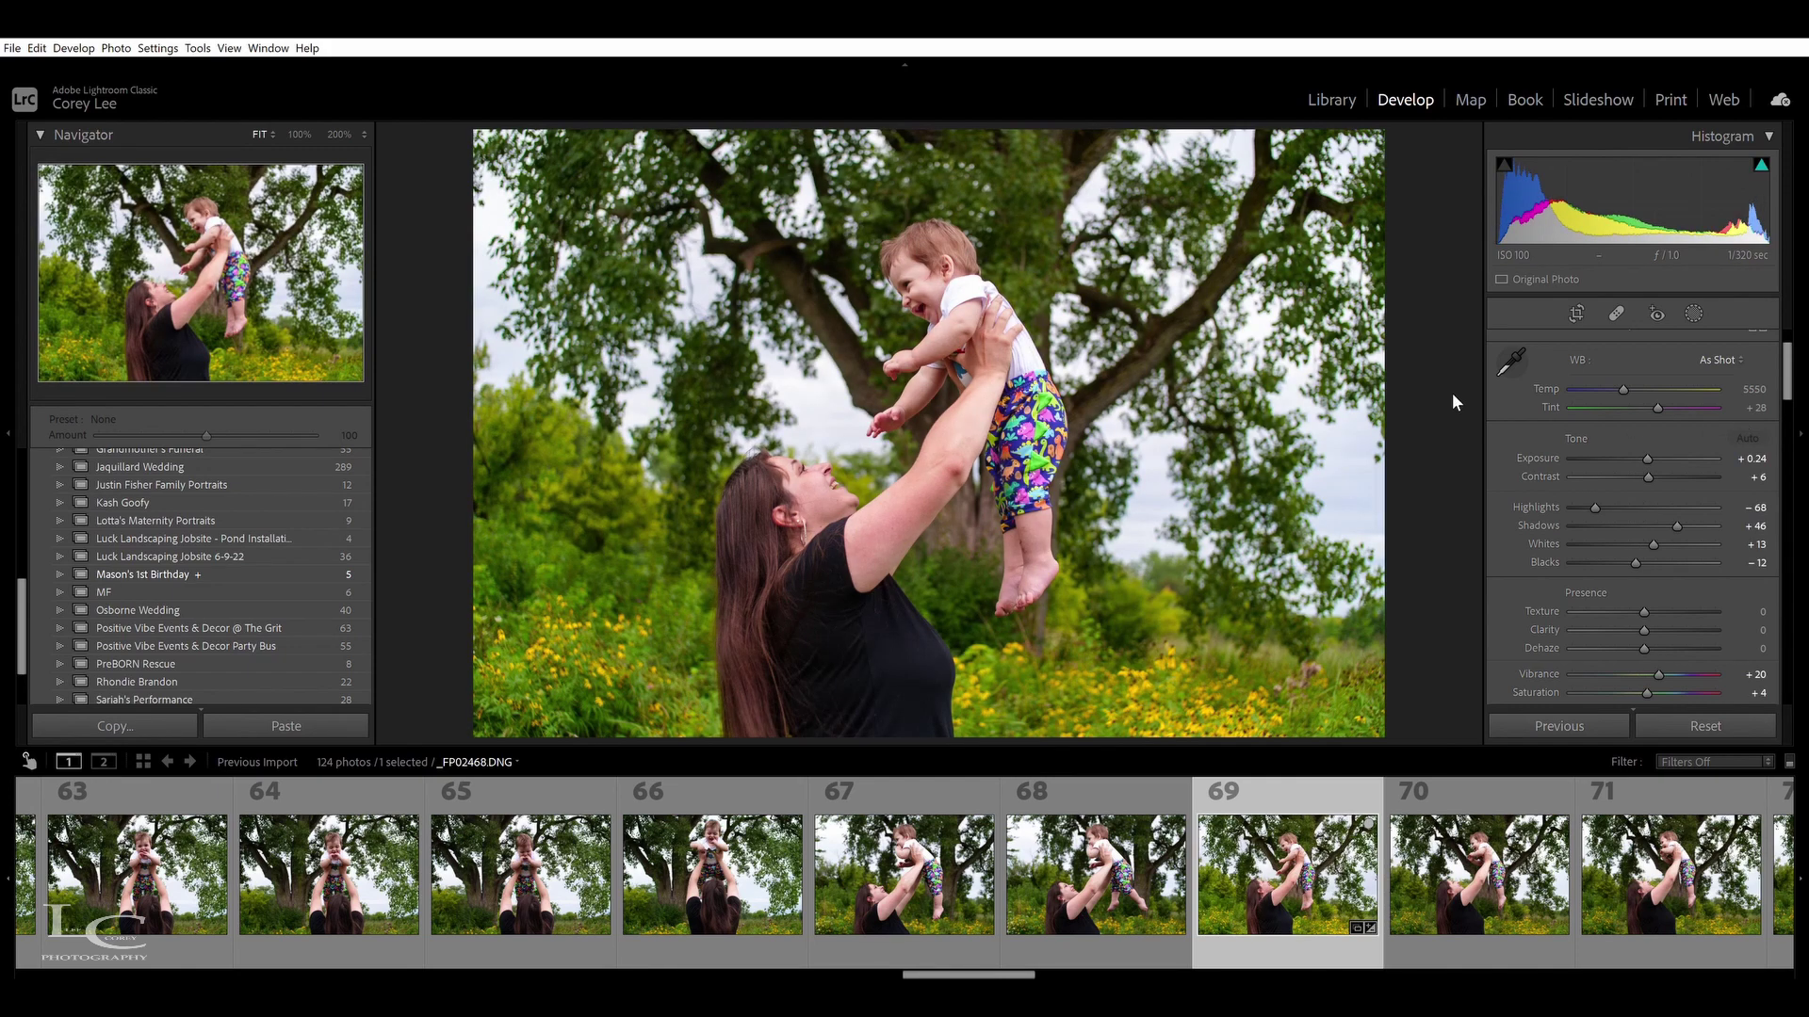
Examine the toddler's face up close in photo 69 and check the photo's lens correction settings
click(922, 278)
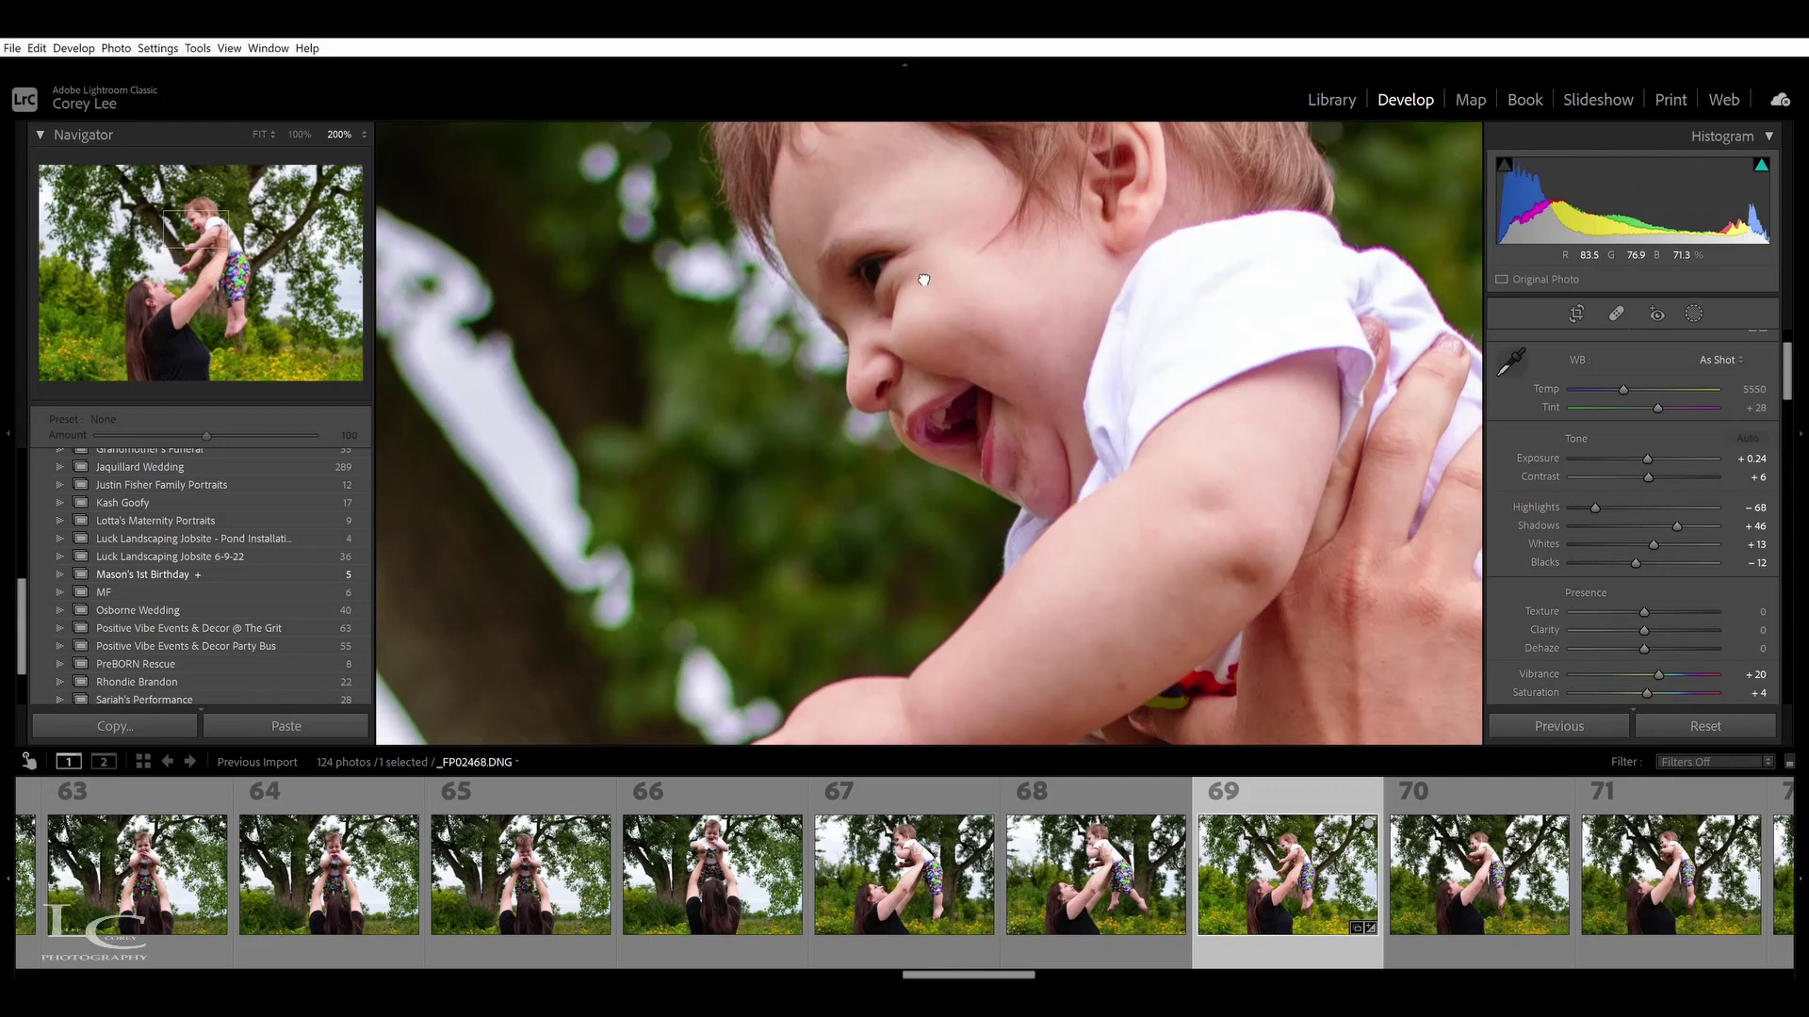
click(921, 278)
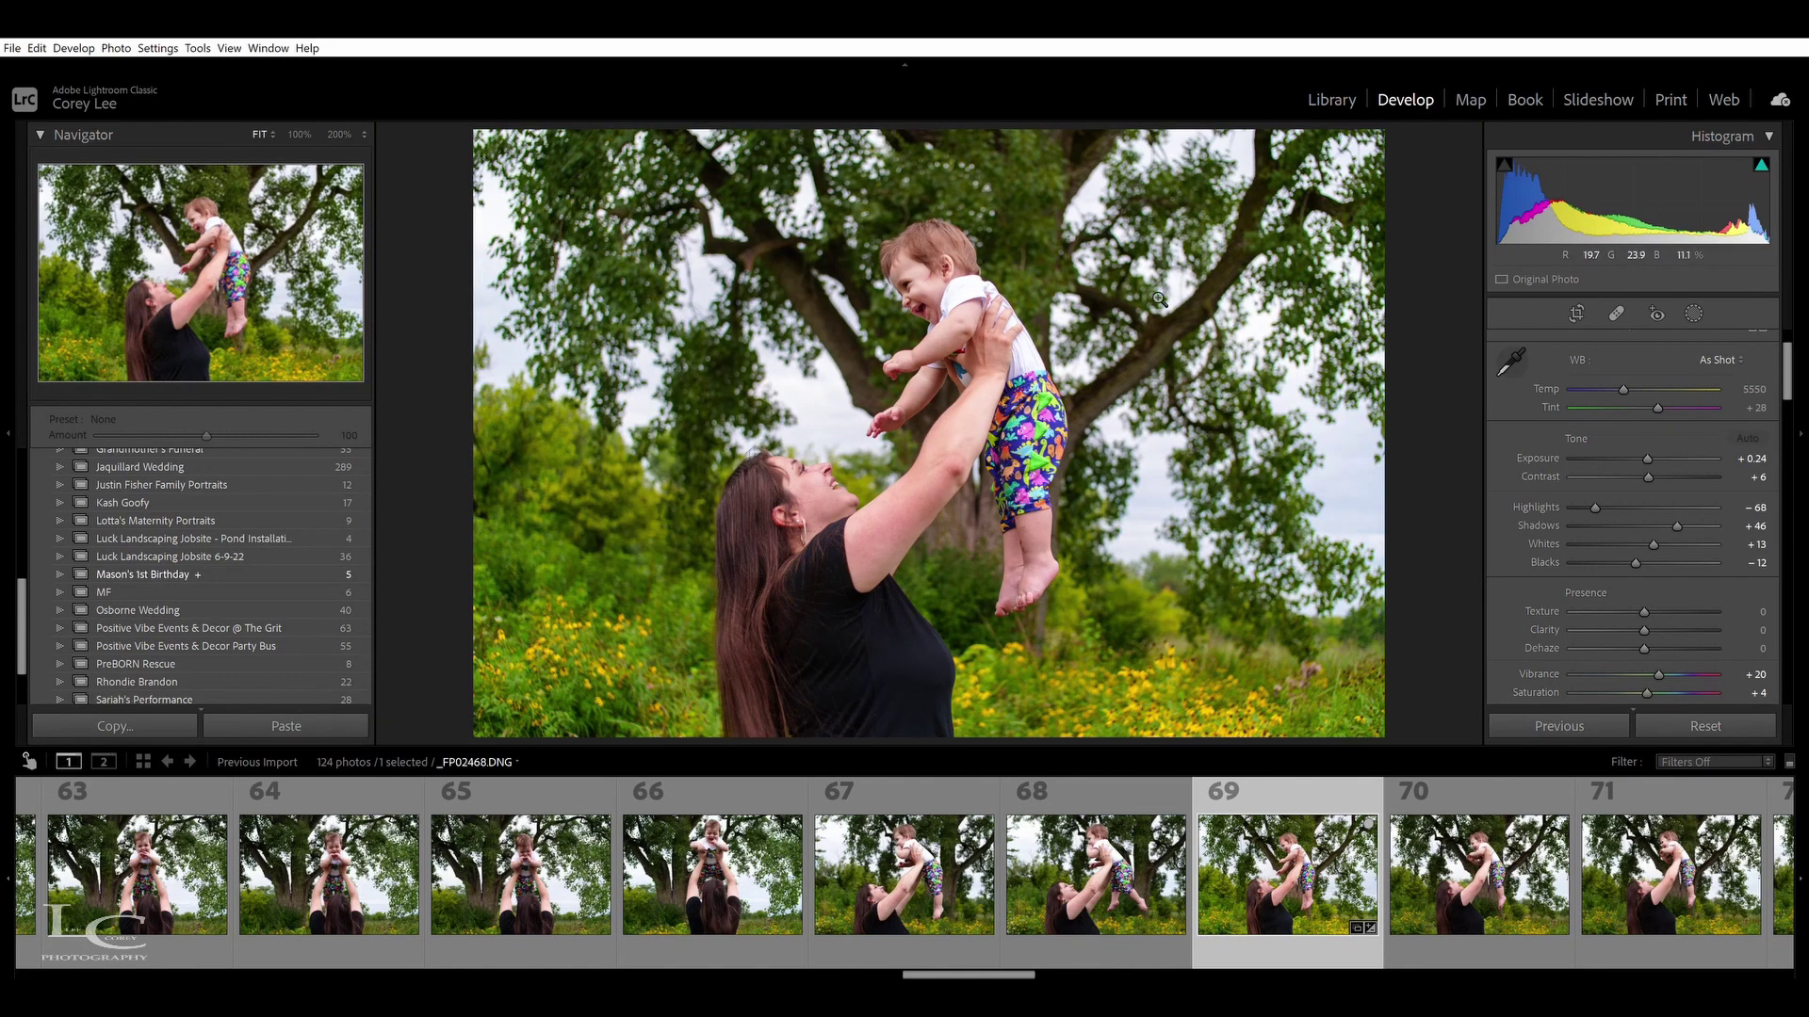
click(929, 268)
click(930, 268)
click(928, 267)
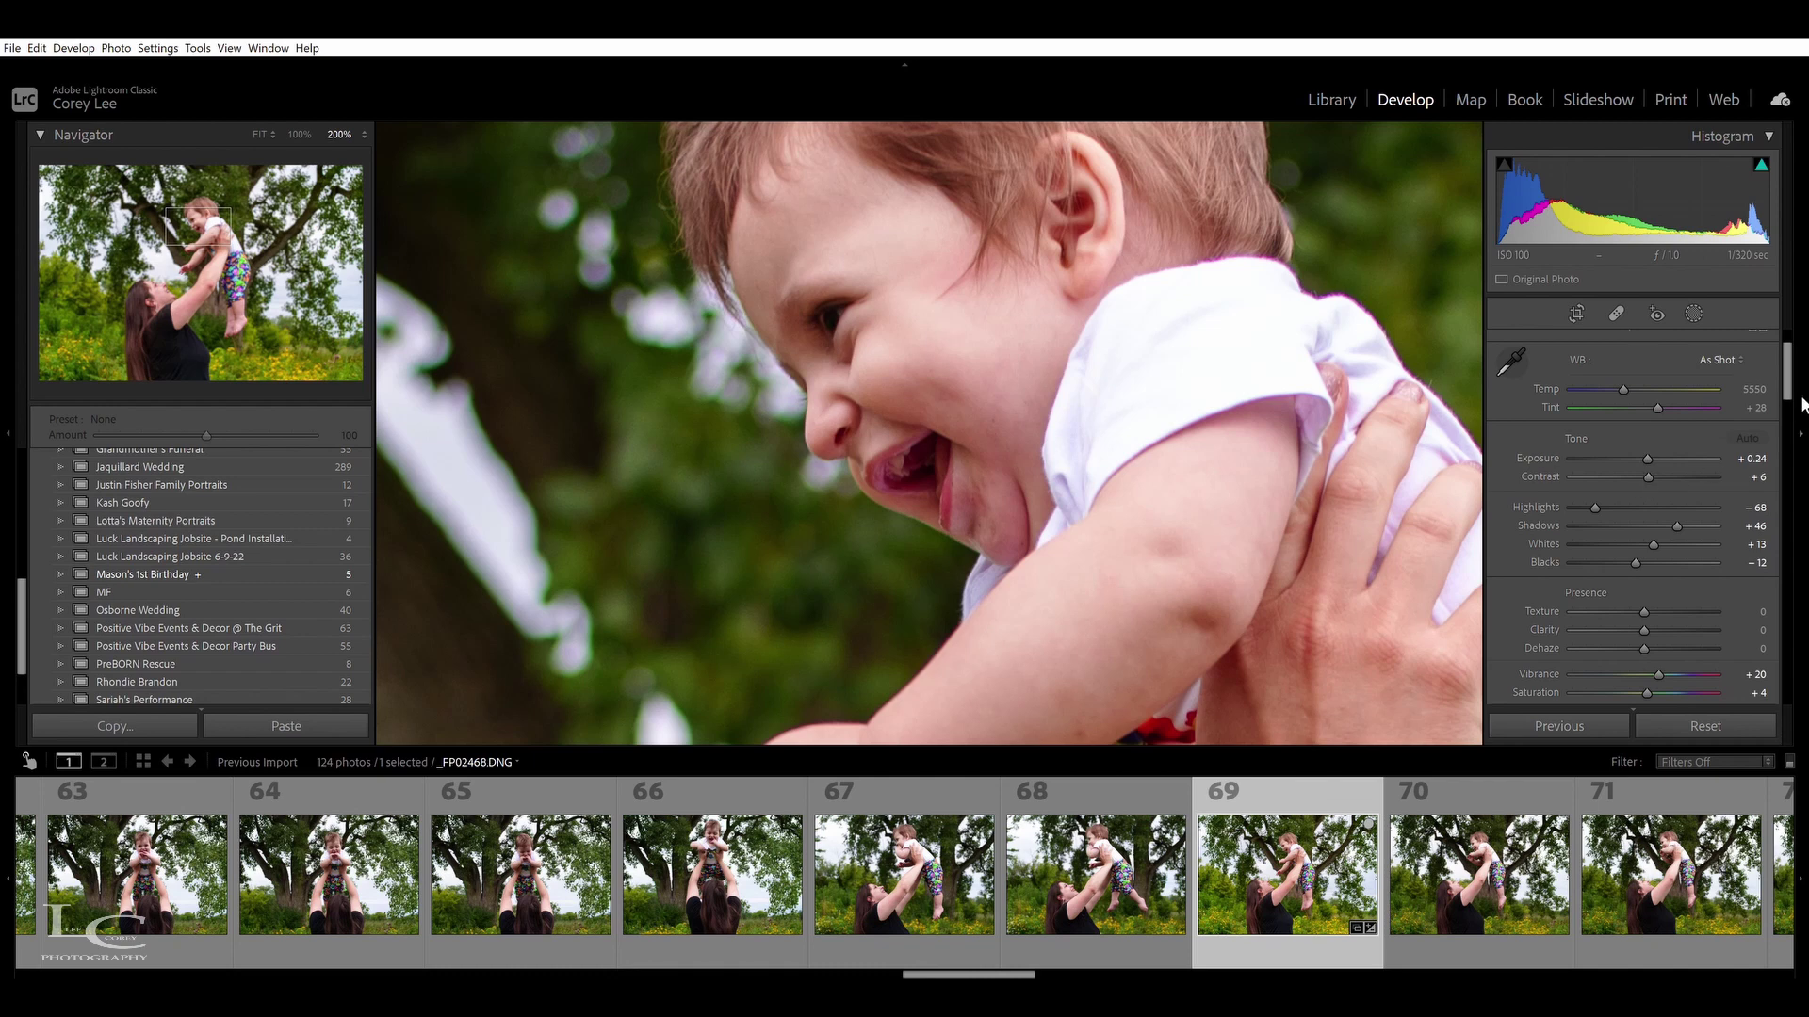
drag(1789, 372, 1763, 577)
scroll(1641, 496, up, 3)
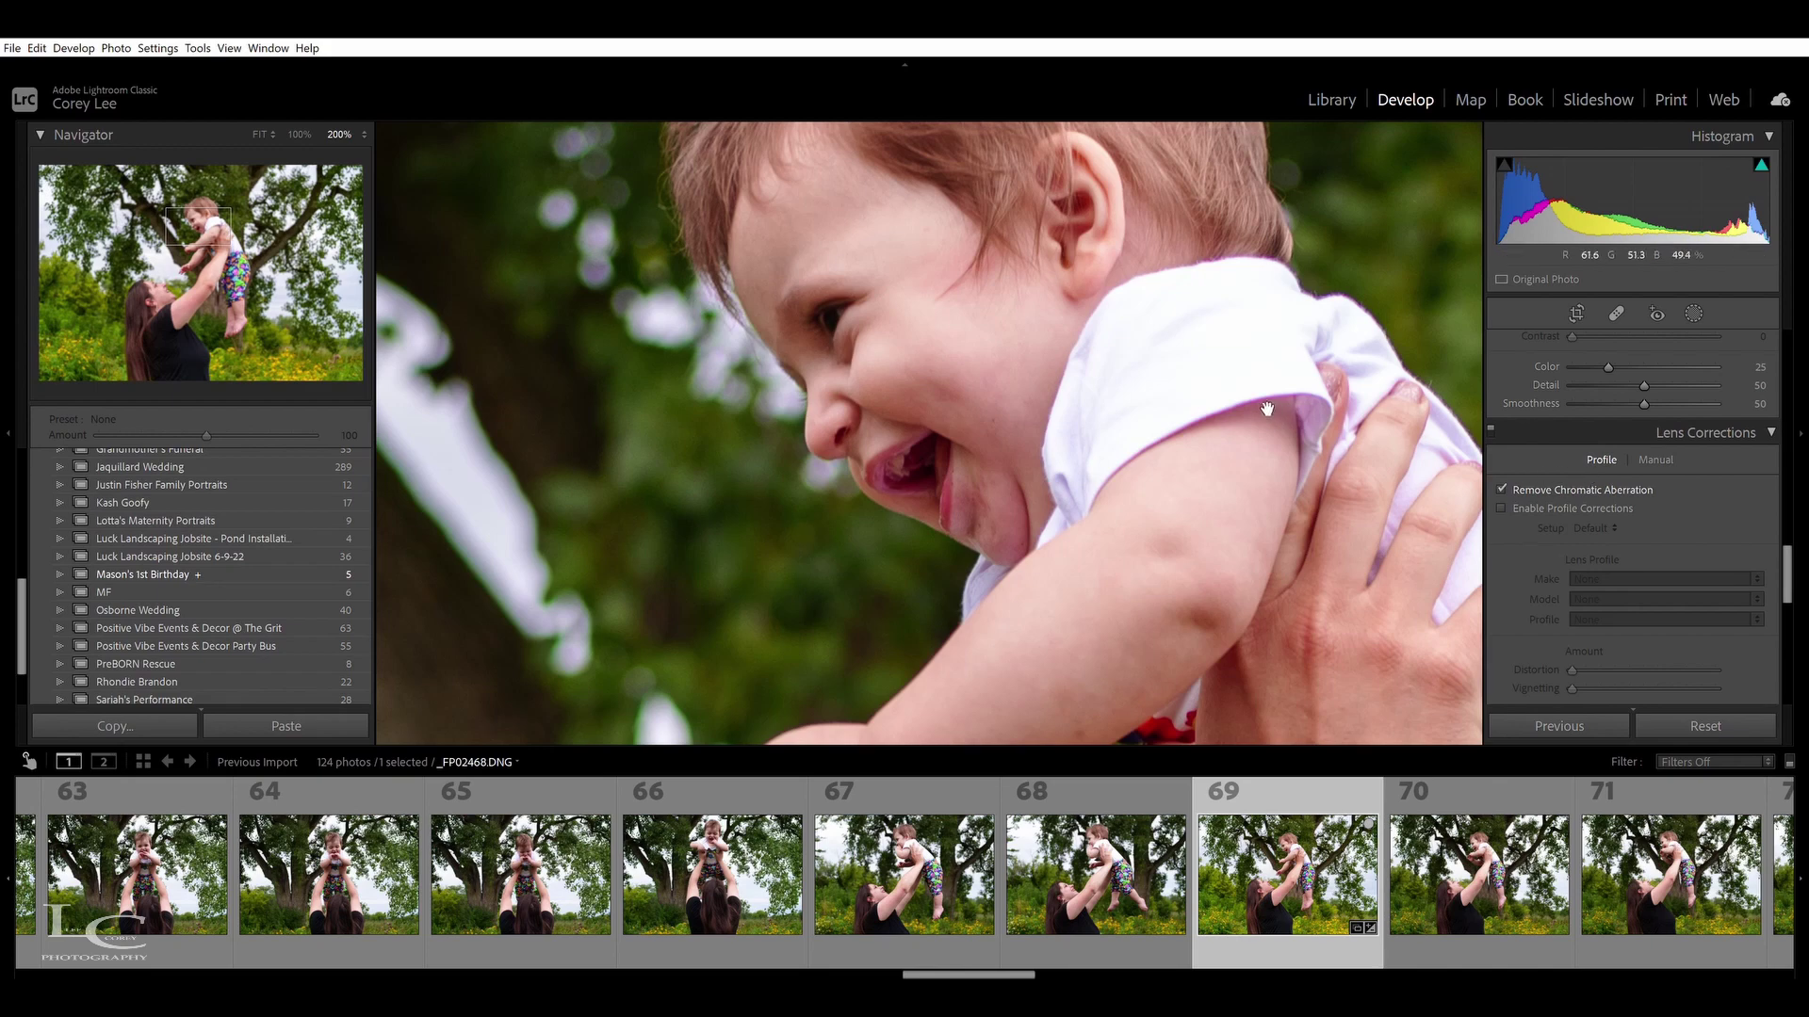
click(1223, 407)
drag(1787, 572, 1798, 356)
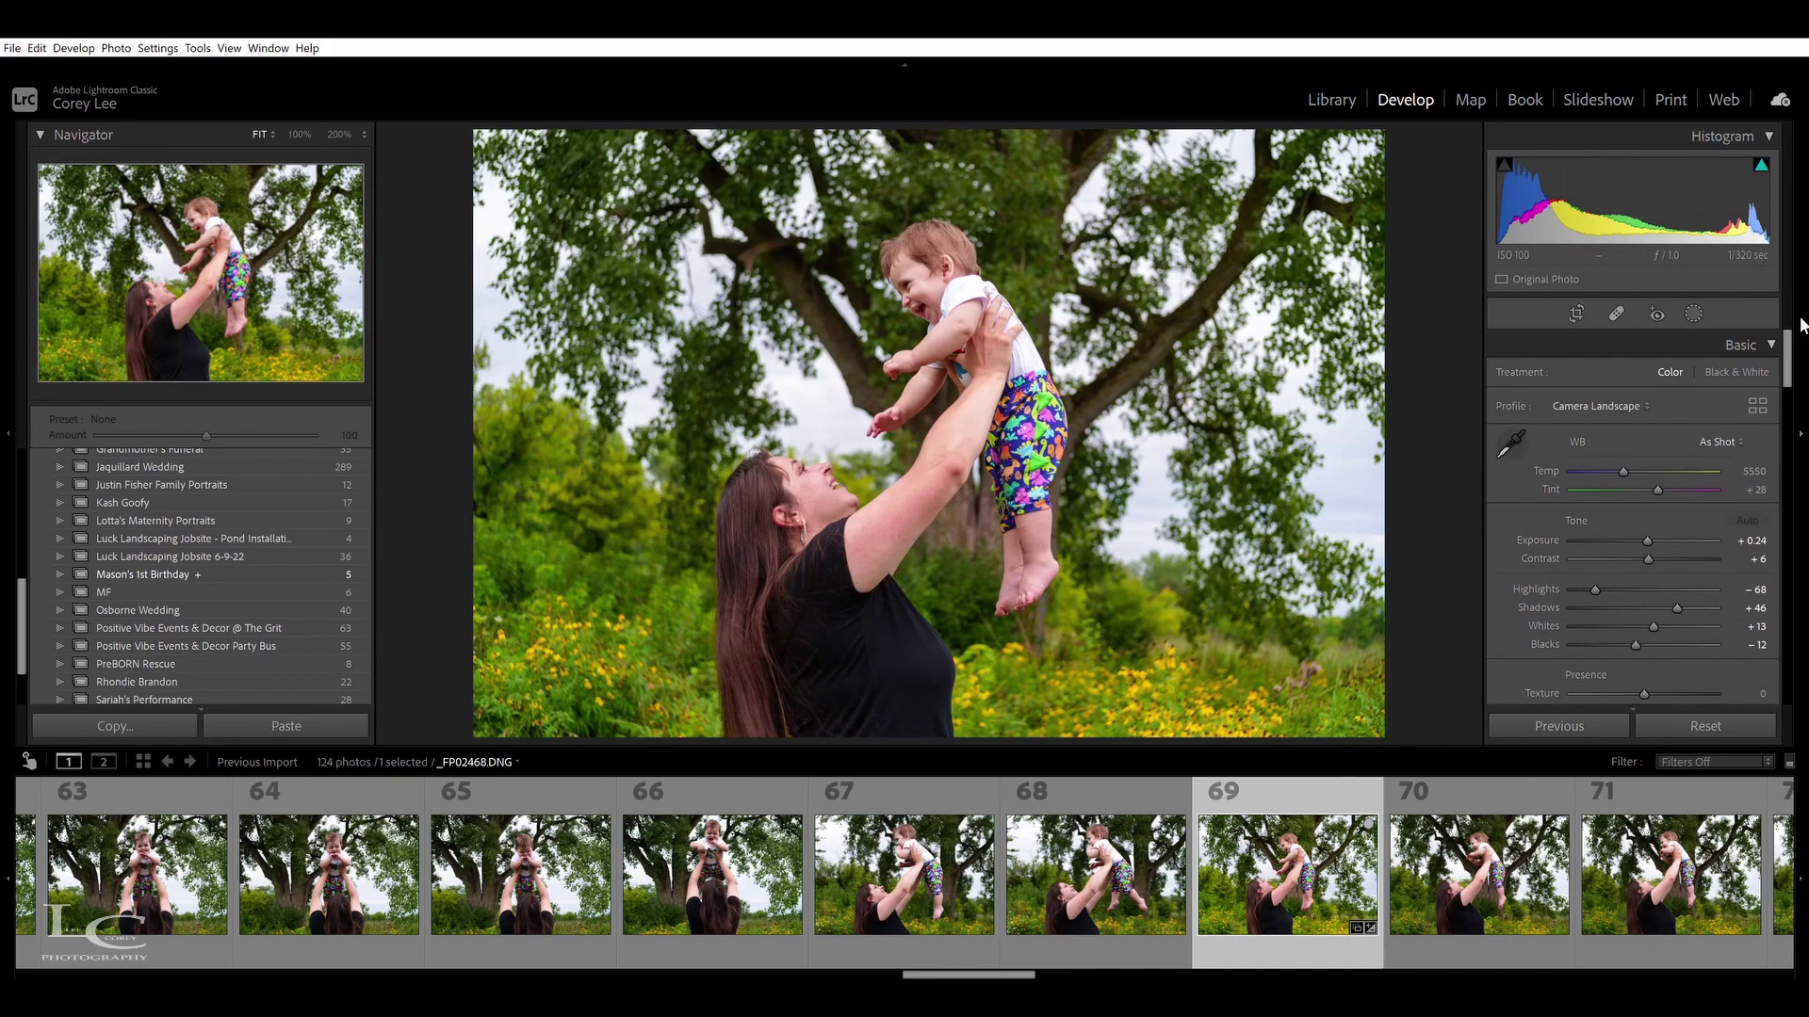
Set photo 69's point curve to Medium Contrast and its parametric curve to Lights +18, Darks +7 and Shadows +10, checking the face up close
scroll(1653, 480, down, 5)
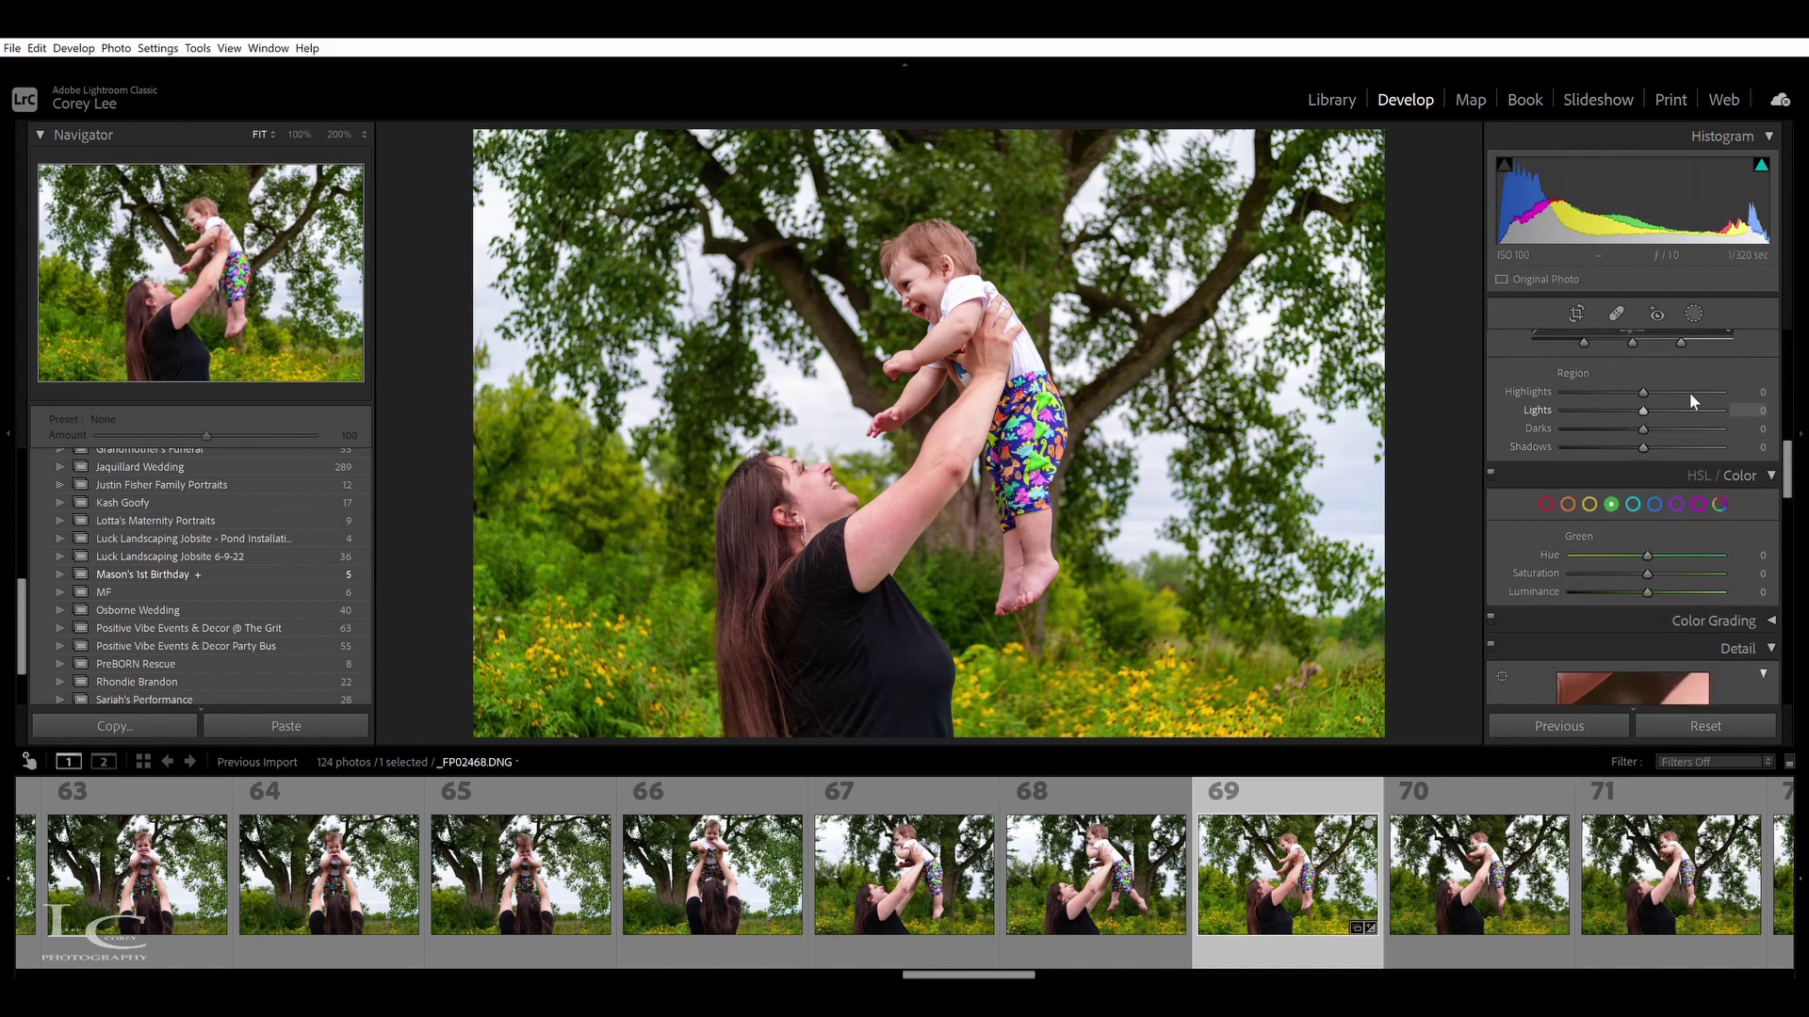
scroll(1620, 406, up, 4)
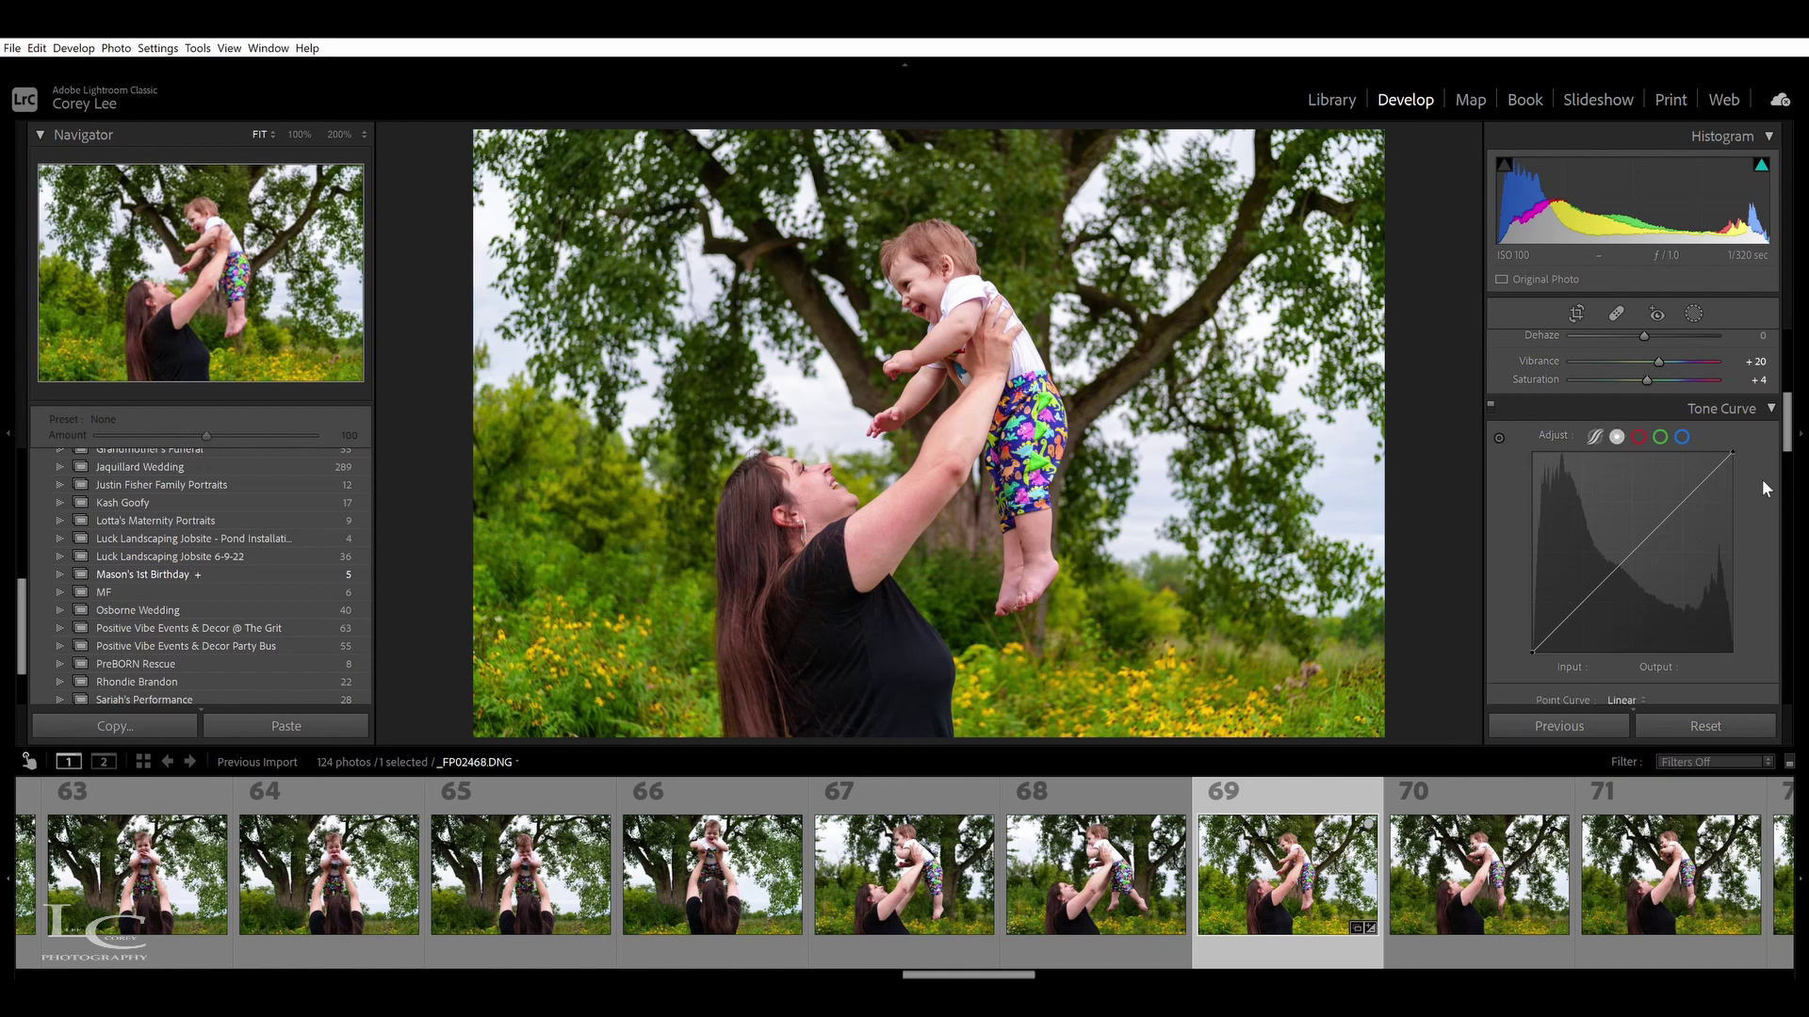
scroll(1617, 443, down, 3)
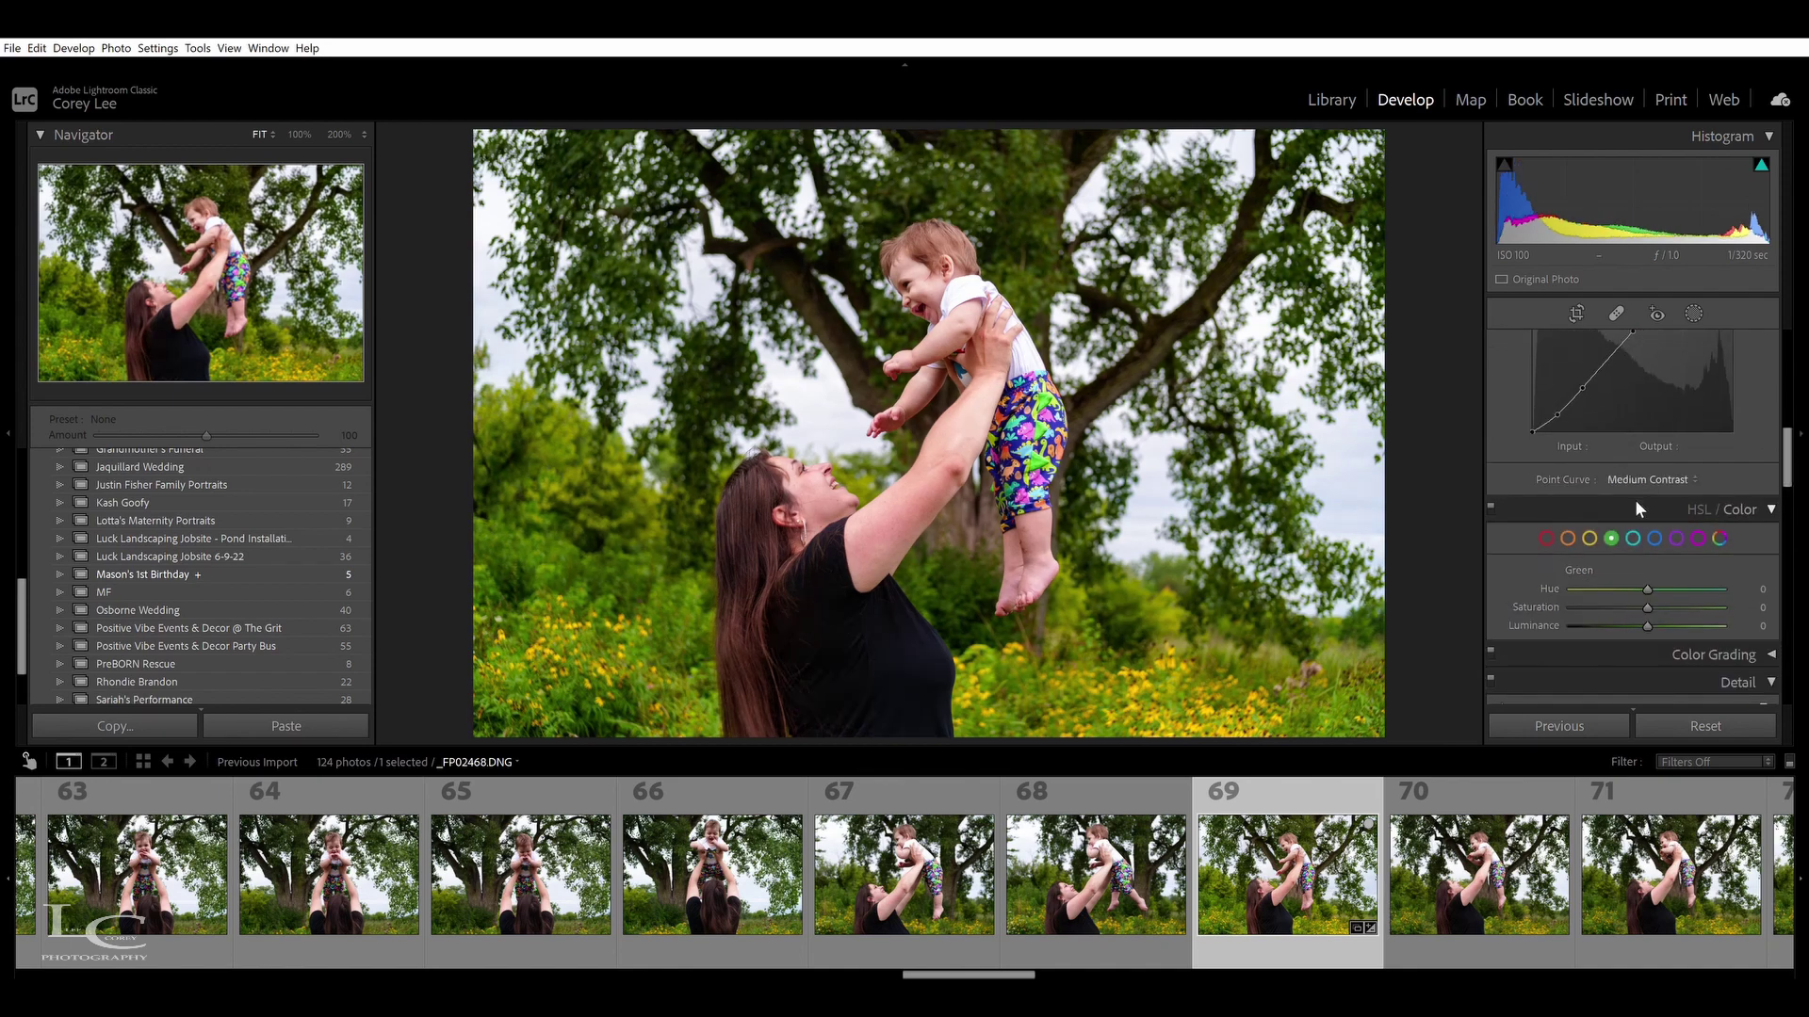
scroll(1620, 443, up, 4)
click(1595, 432)
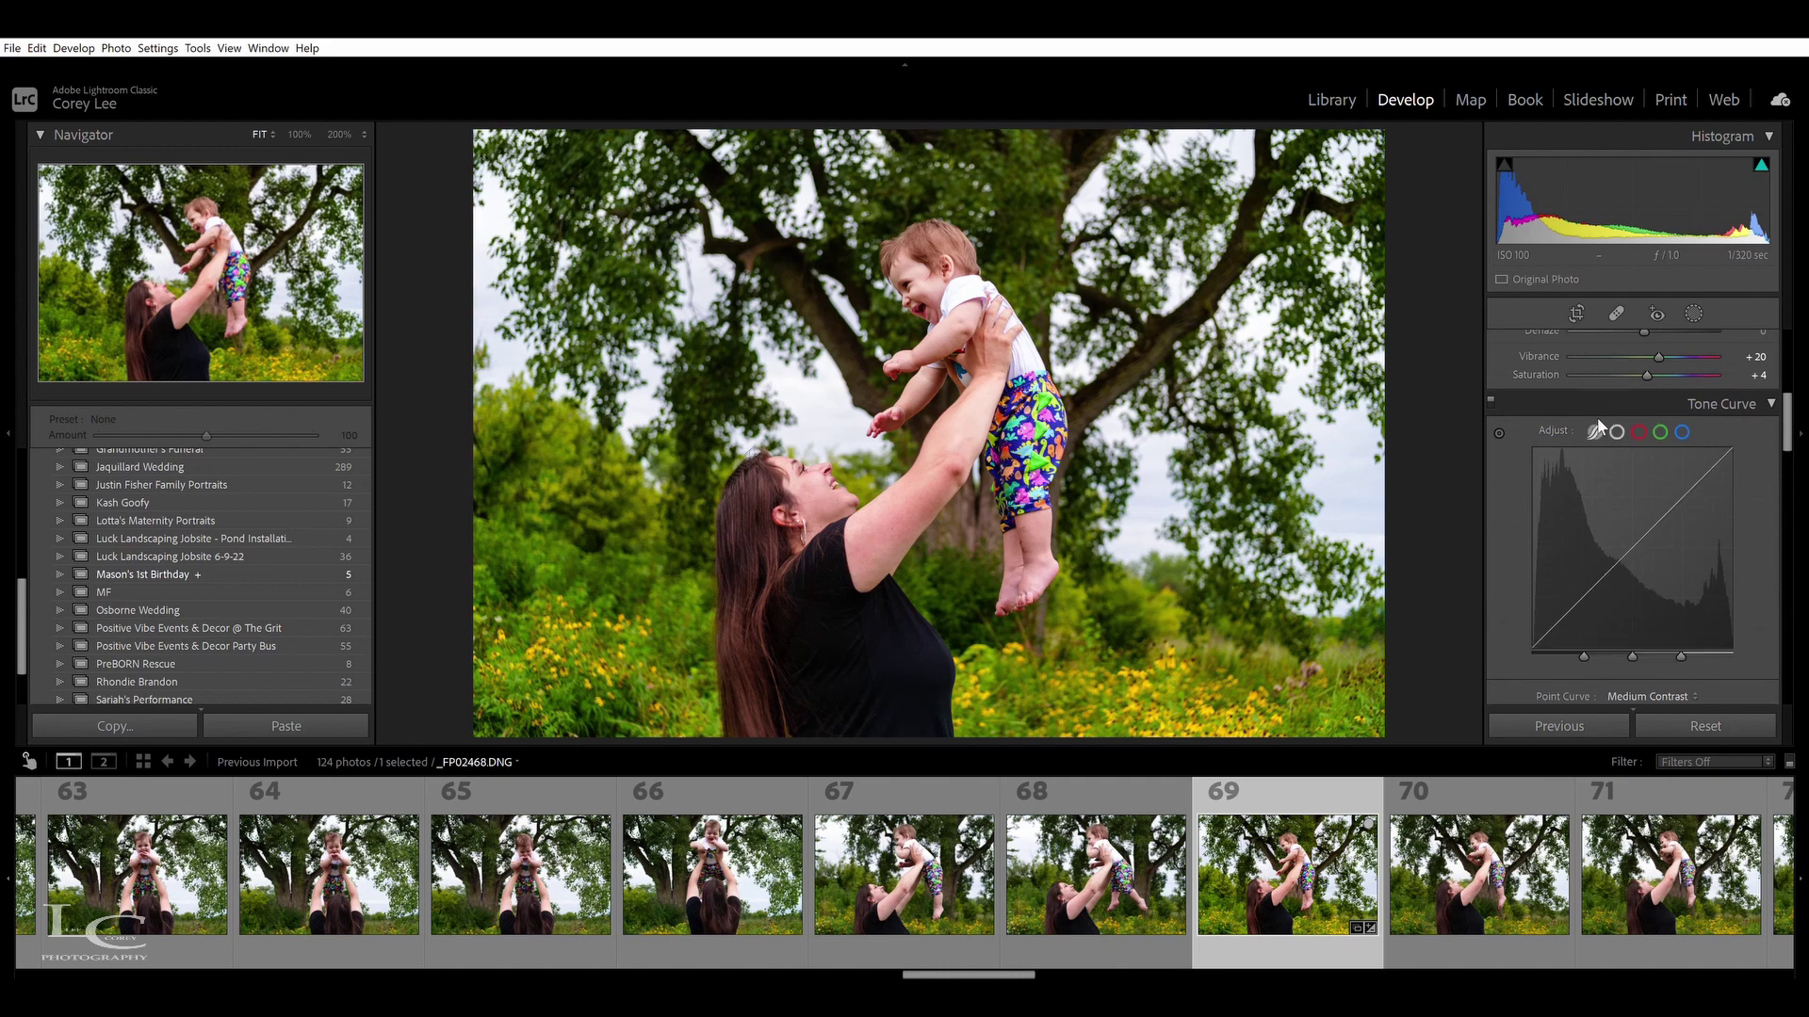
scroll(1644, 471, down, 3)
mouse_move(1649, 480)
mouse_down()
mouse_move(1668, 466)
mouse_move(1656, 476)
mouse_up()
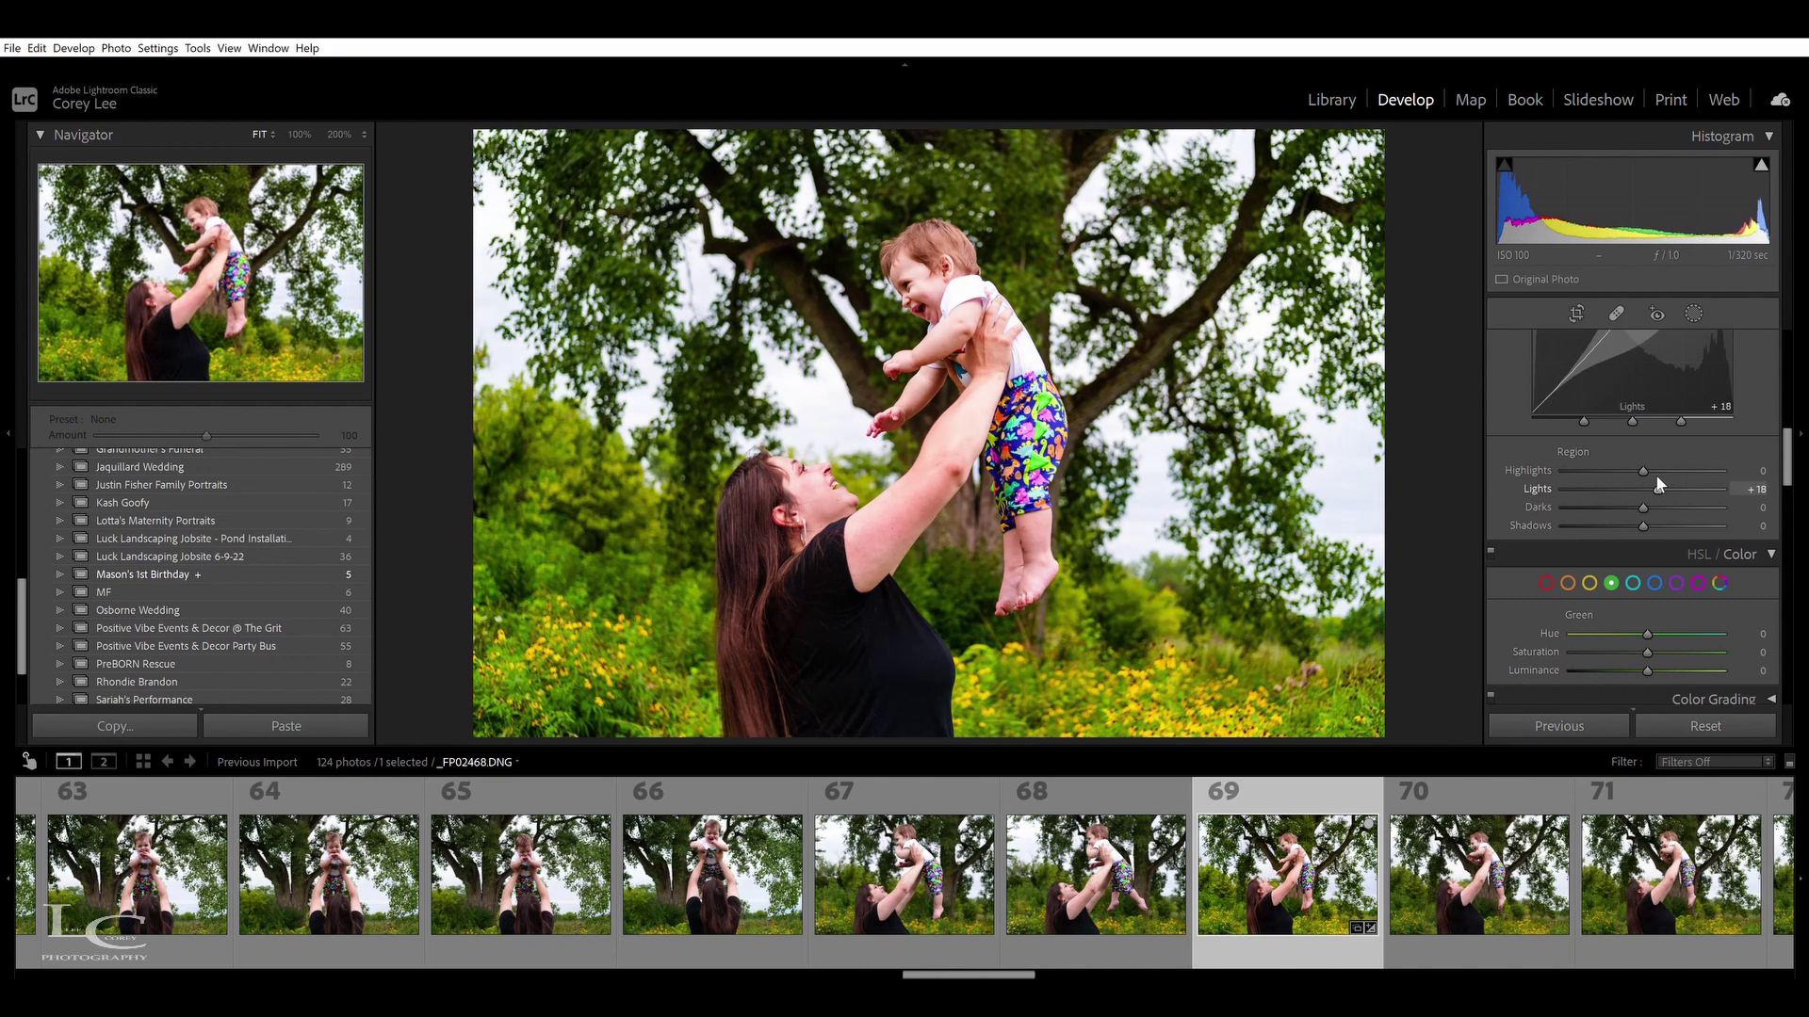
mouse_move(1644, 495)
mouse_down()
mouse_move(1660, 488)
mouse_move(1641, 524)
mouse_move(1649, 503)
mouse_up()
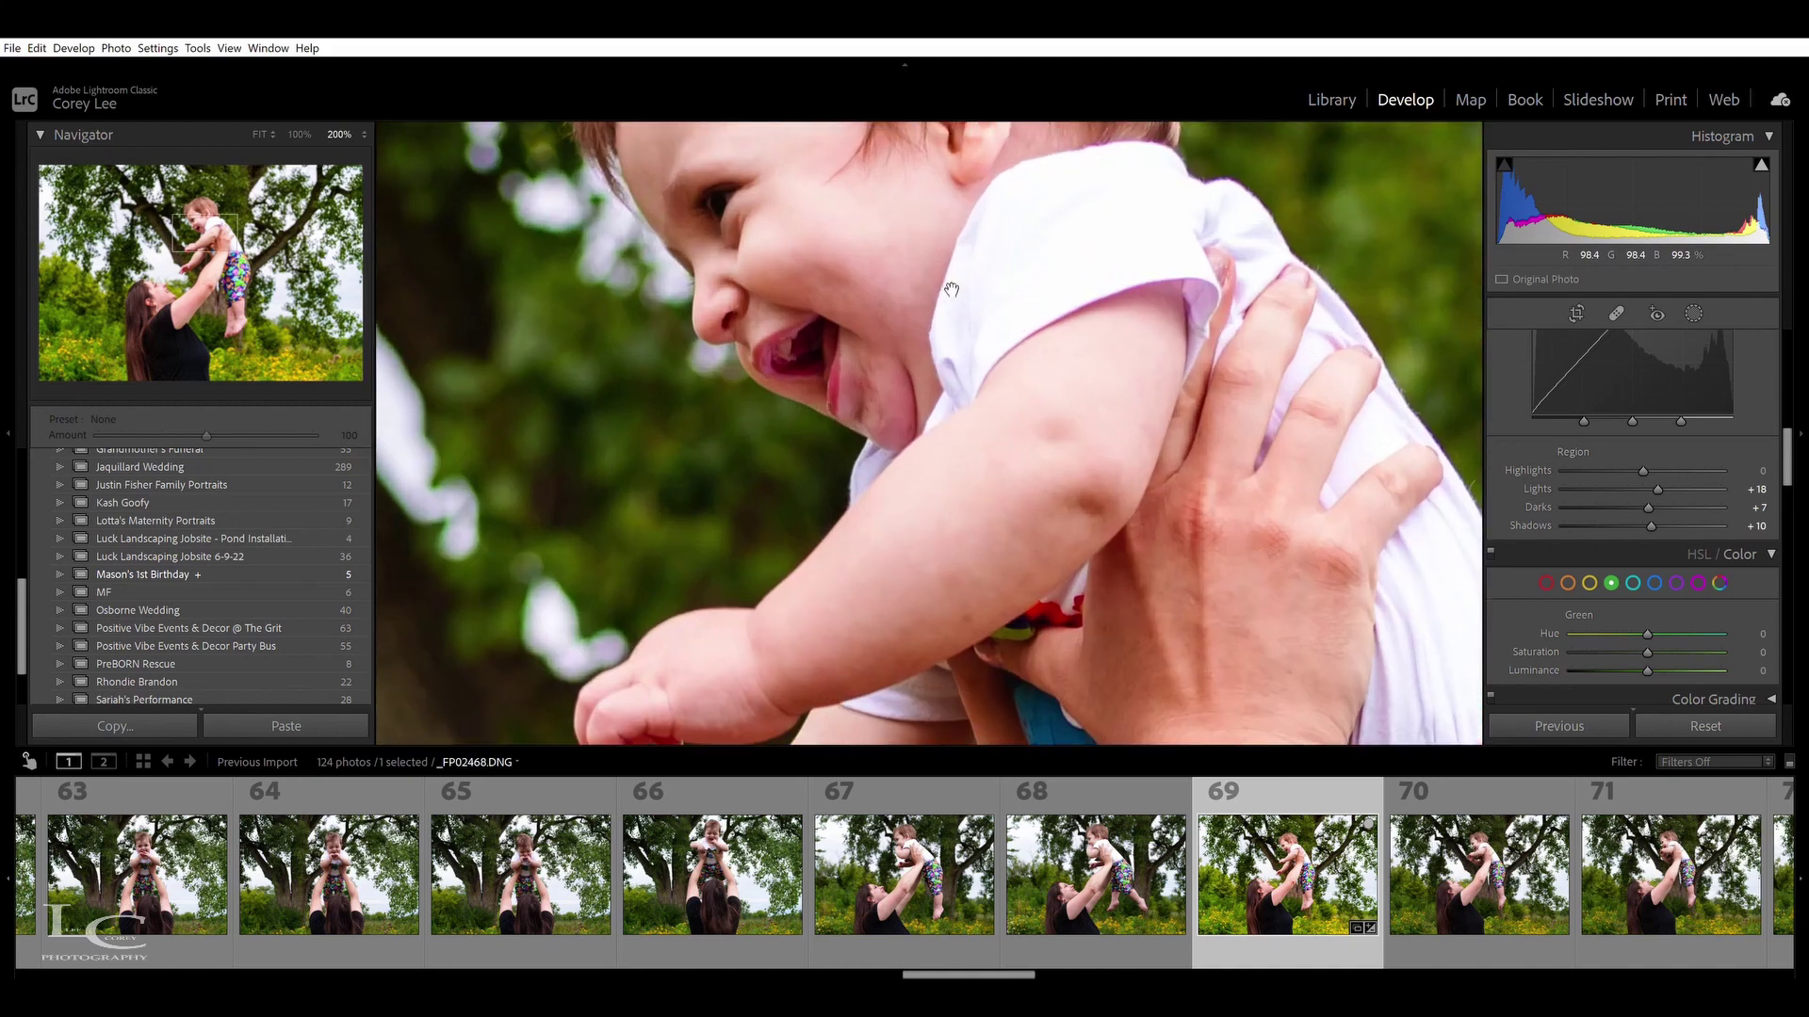
click(952, 296)
key(z)
Try shifting the red hue of photo 69 in the color adjustments
drag(1787, 462, 1787, 507)
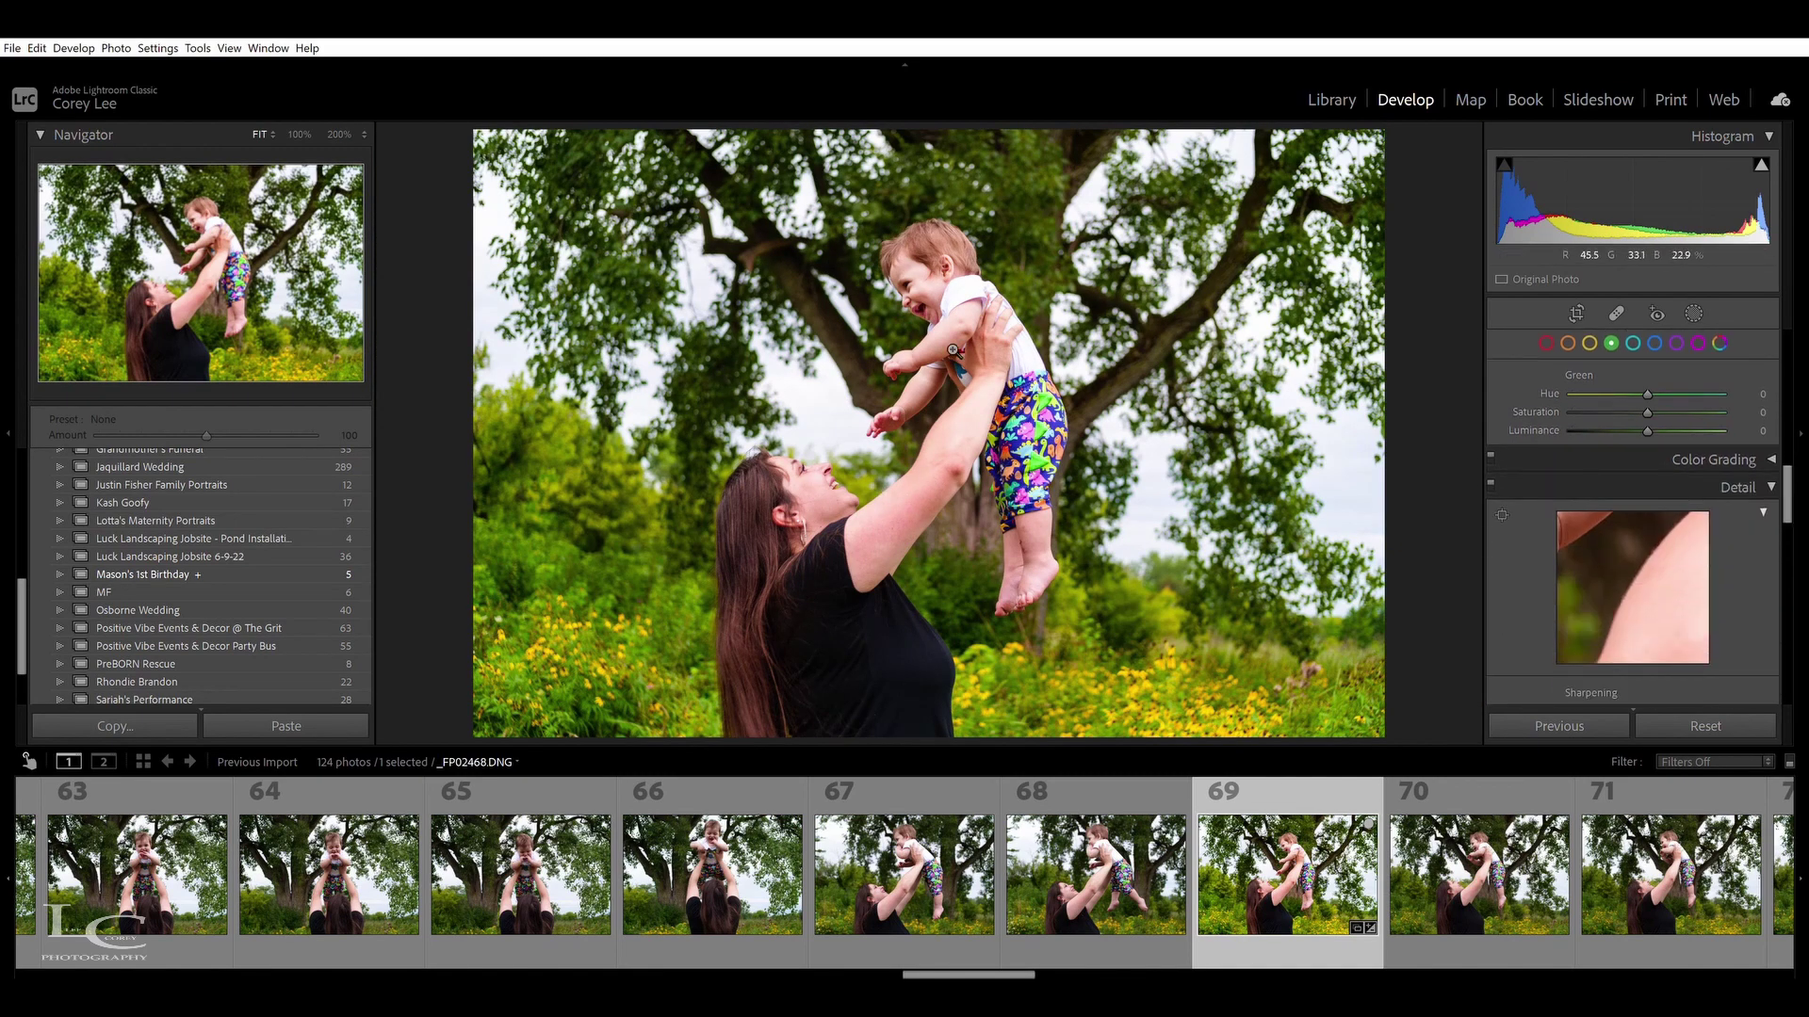
click(1545, 332)
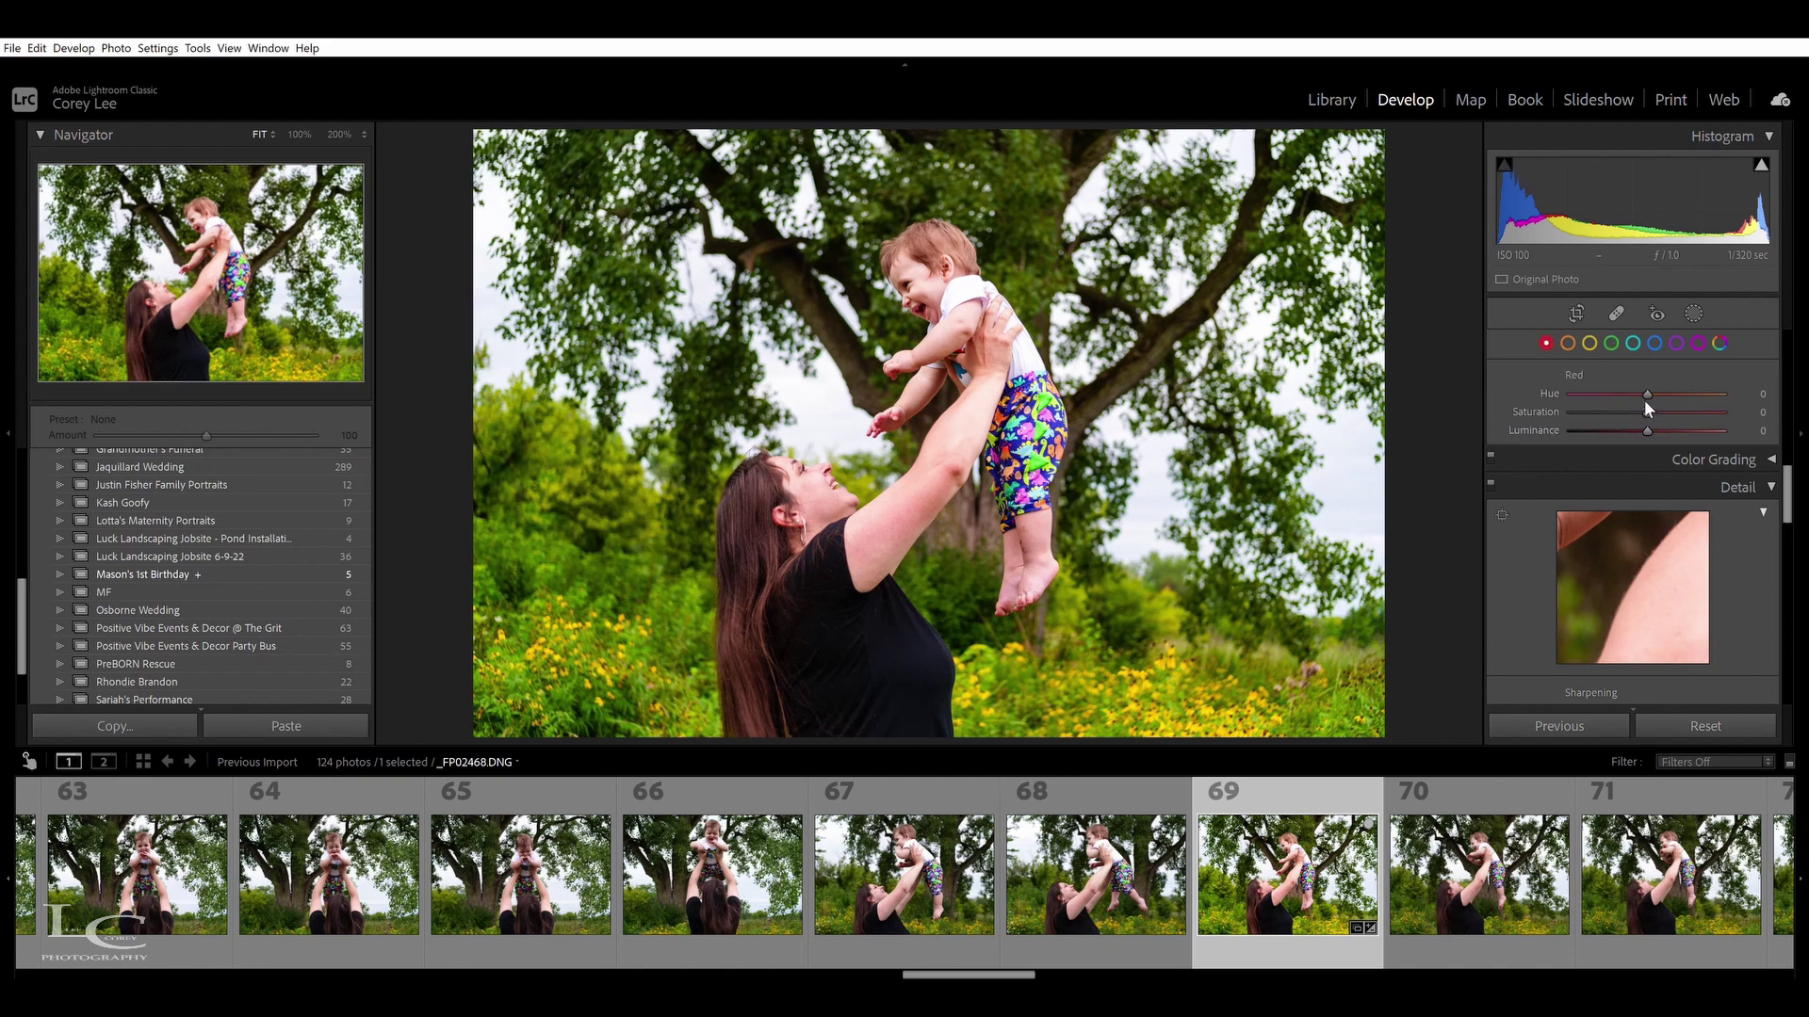
drag(1647, 395, 1630, 399)
scroll(1696, 424, up, 10)
scroll(1660, 481, down, 3)
scroll(1658, 472, up, 4)
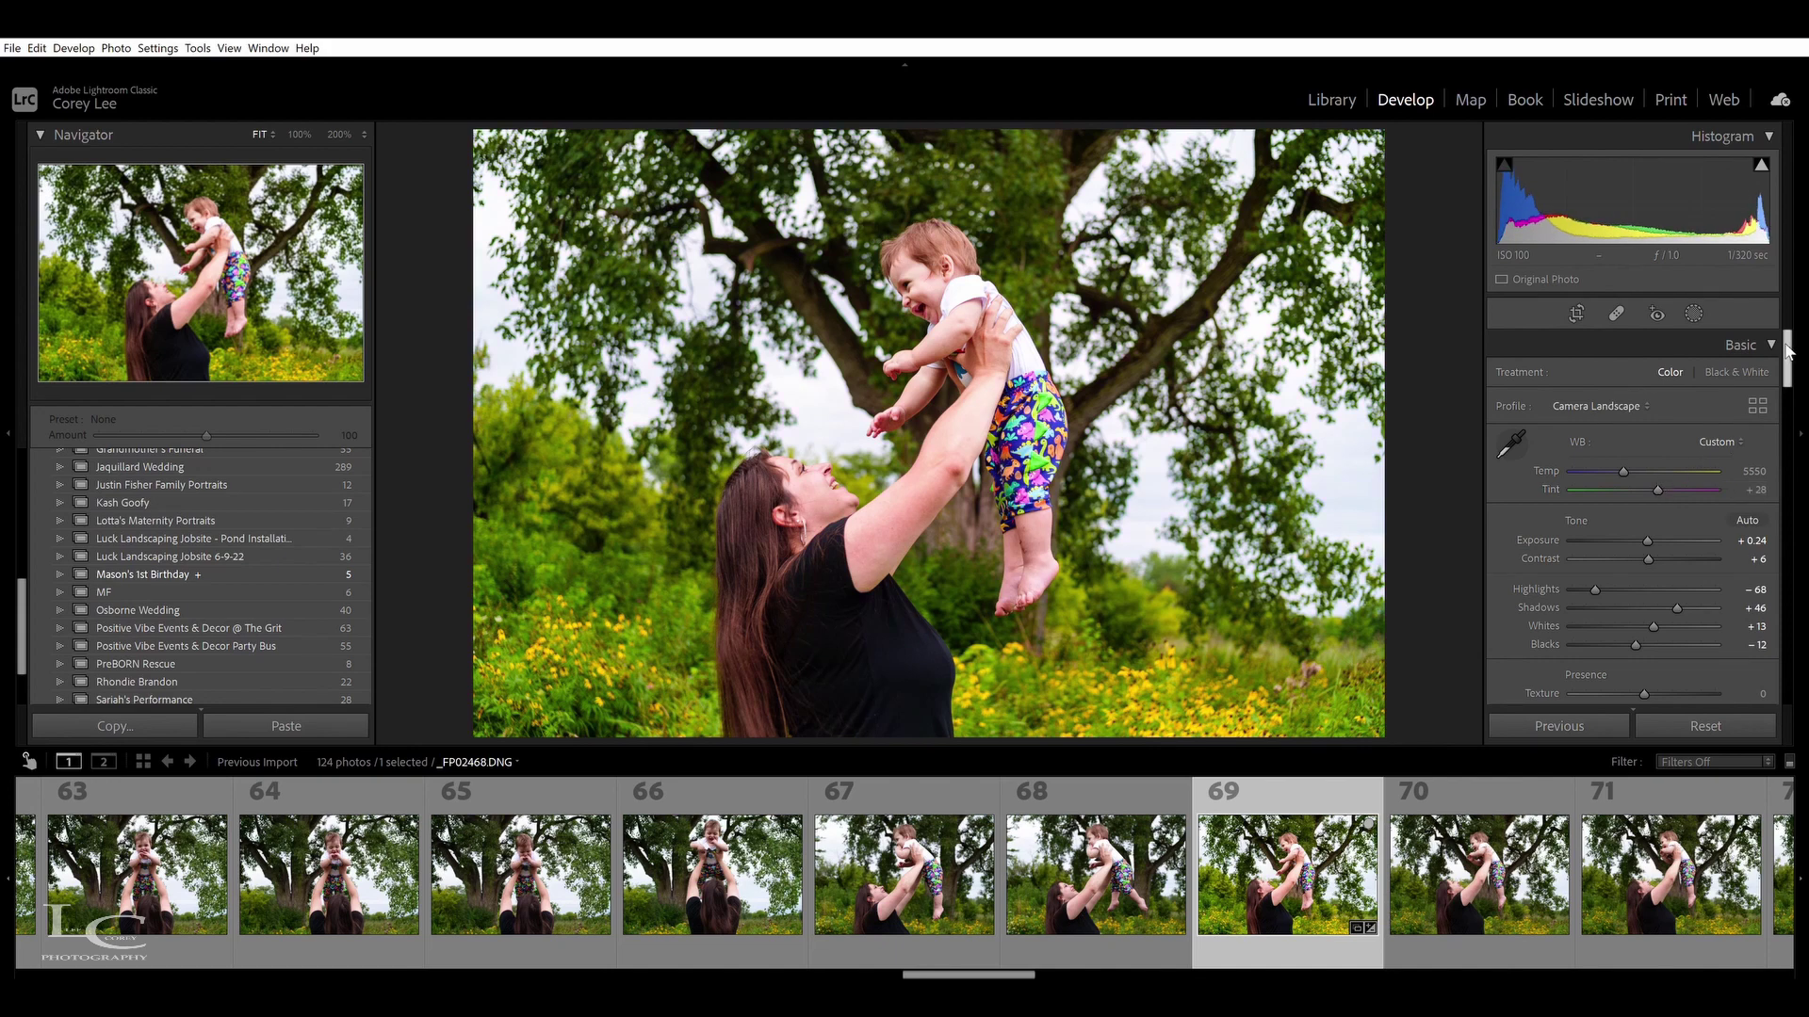
Lower the hue of the reds slightly in photo 69's HSL color adjustments
scroll(1800, 407, down, 5)
scroll(1799, 407, down, 4)
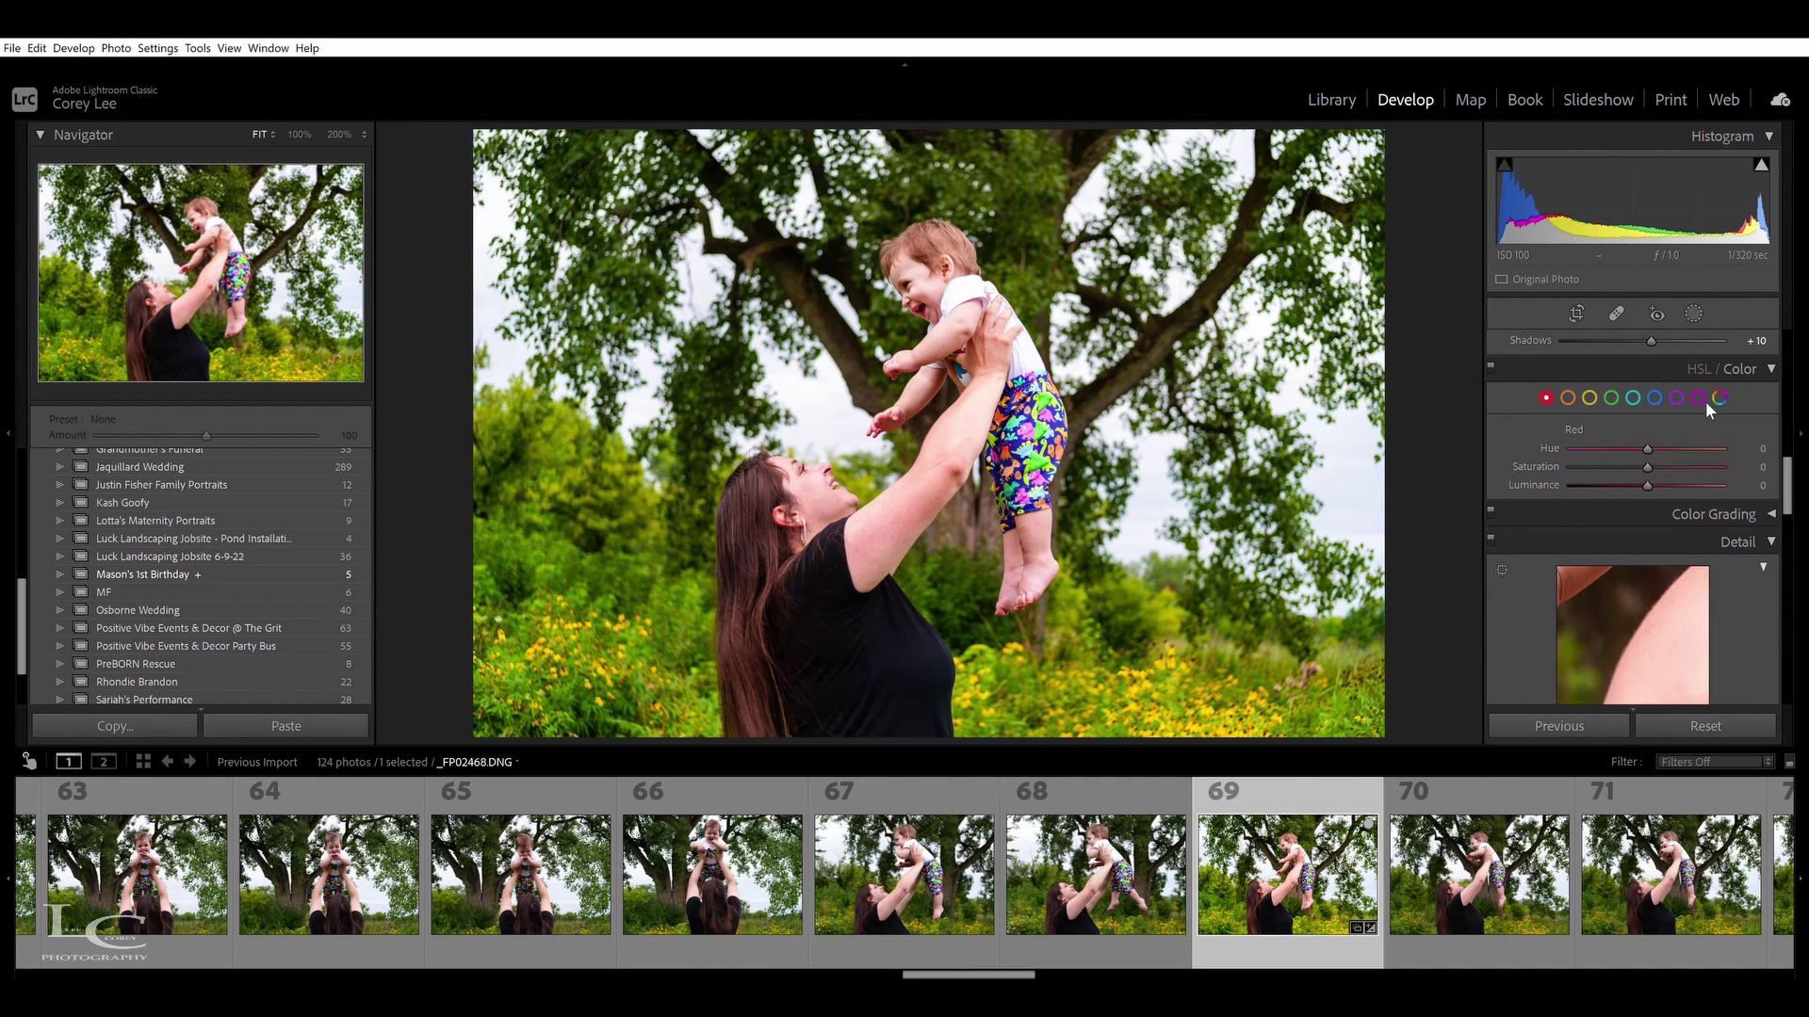
click(1696, 386)
click(1546, 396)
drag(1624, 451, 1627, 452)
Crop photo 69 to a 4 x 3 aspect, reposition the mother and toddler in the frame, and rotate it −1.20
drag(1791, 471, 1791, 348)
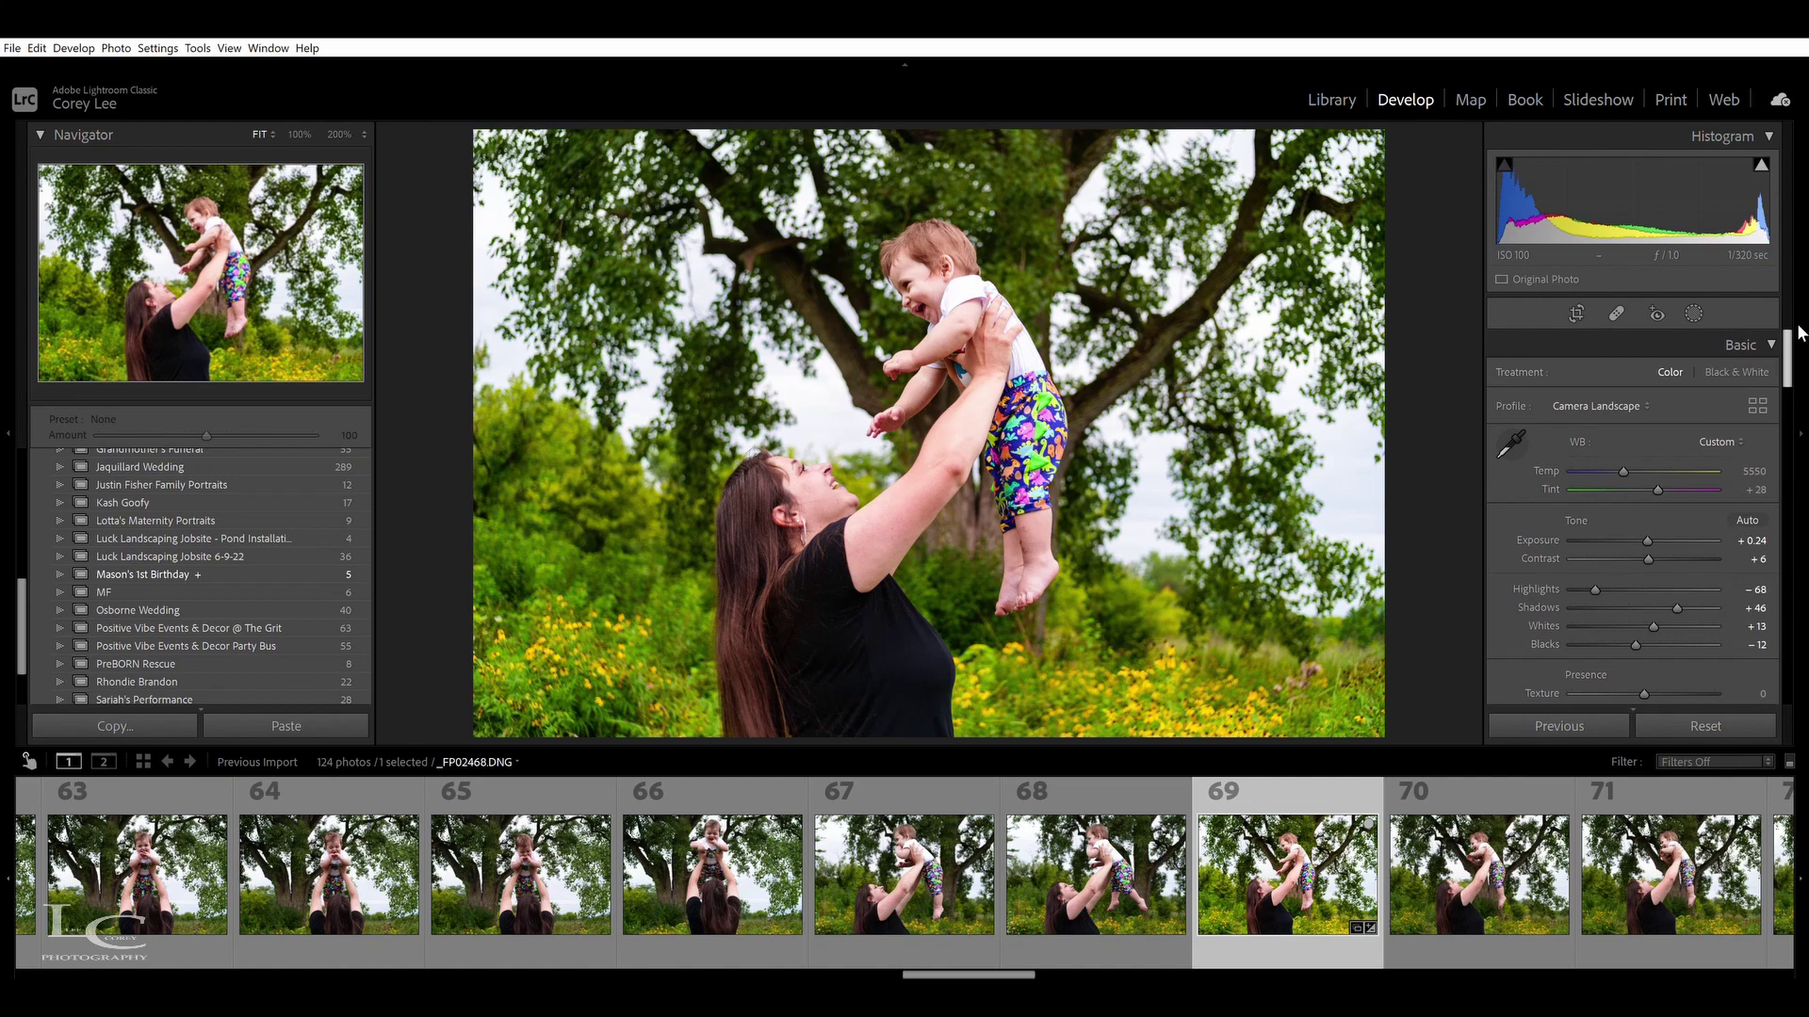
key(r)
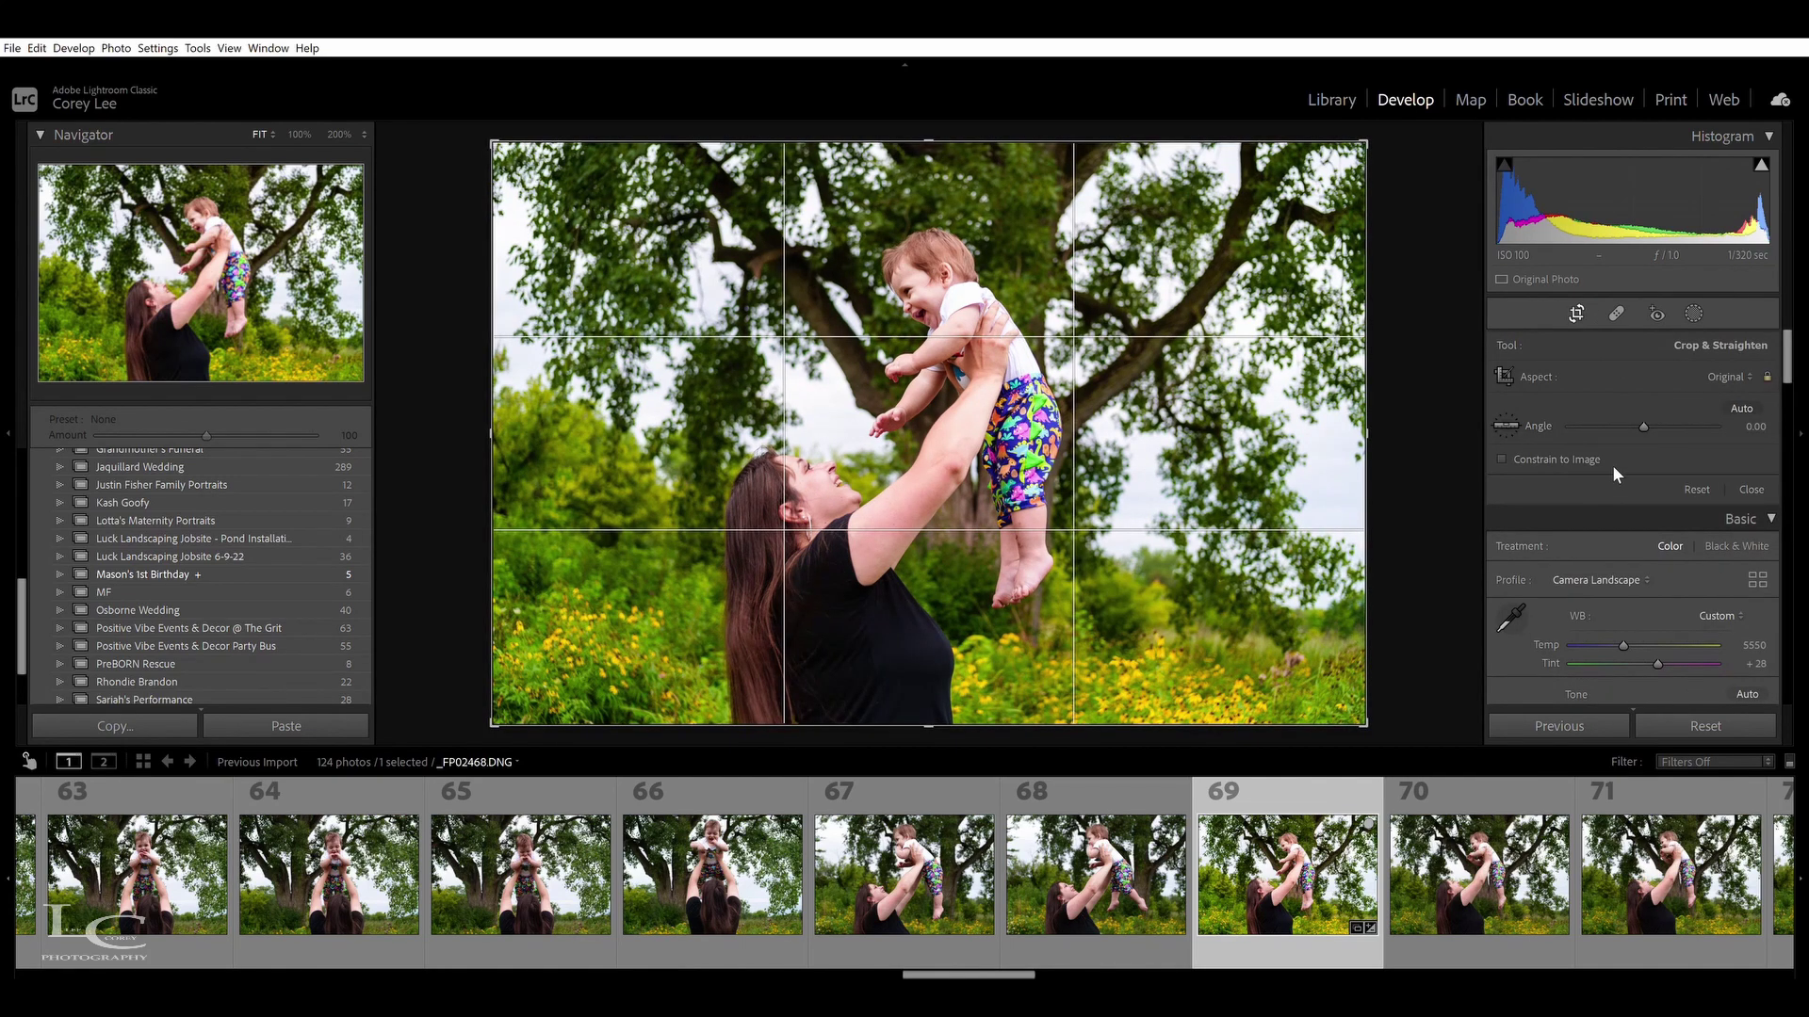
key(ctrl+alt+v)
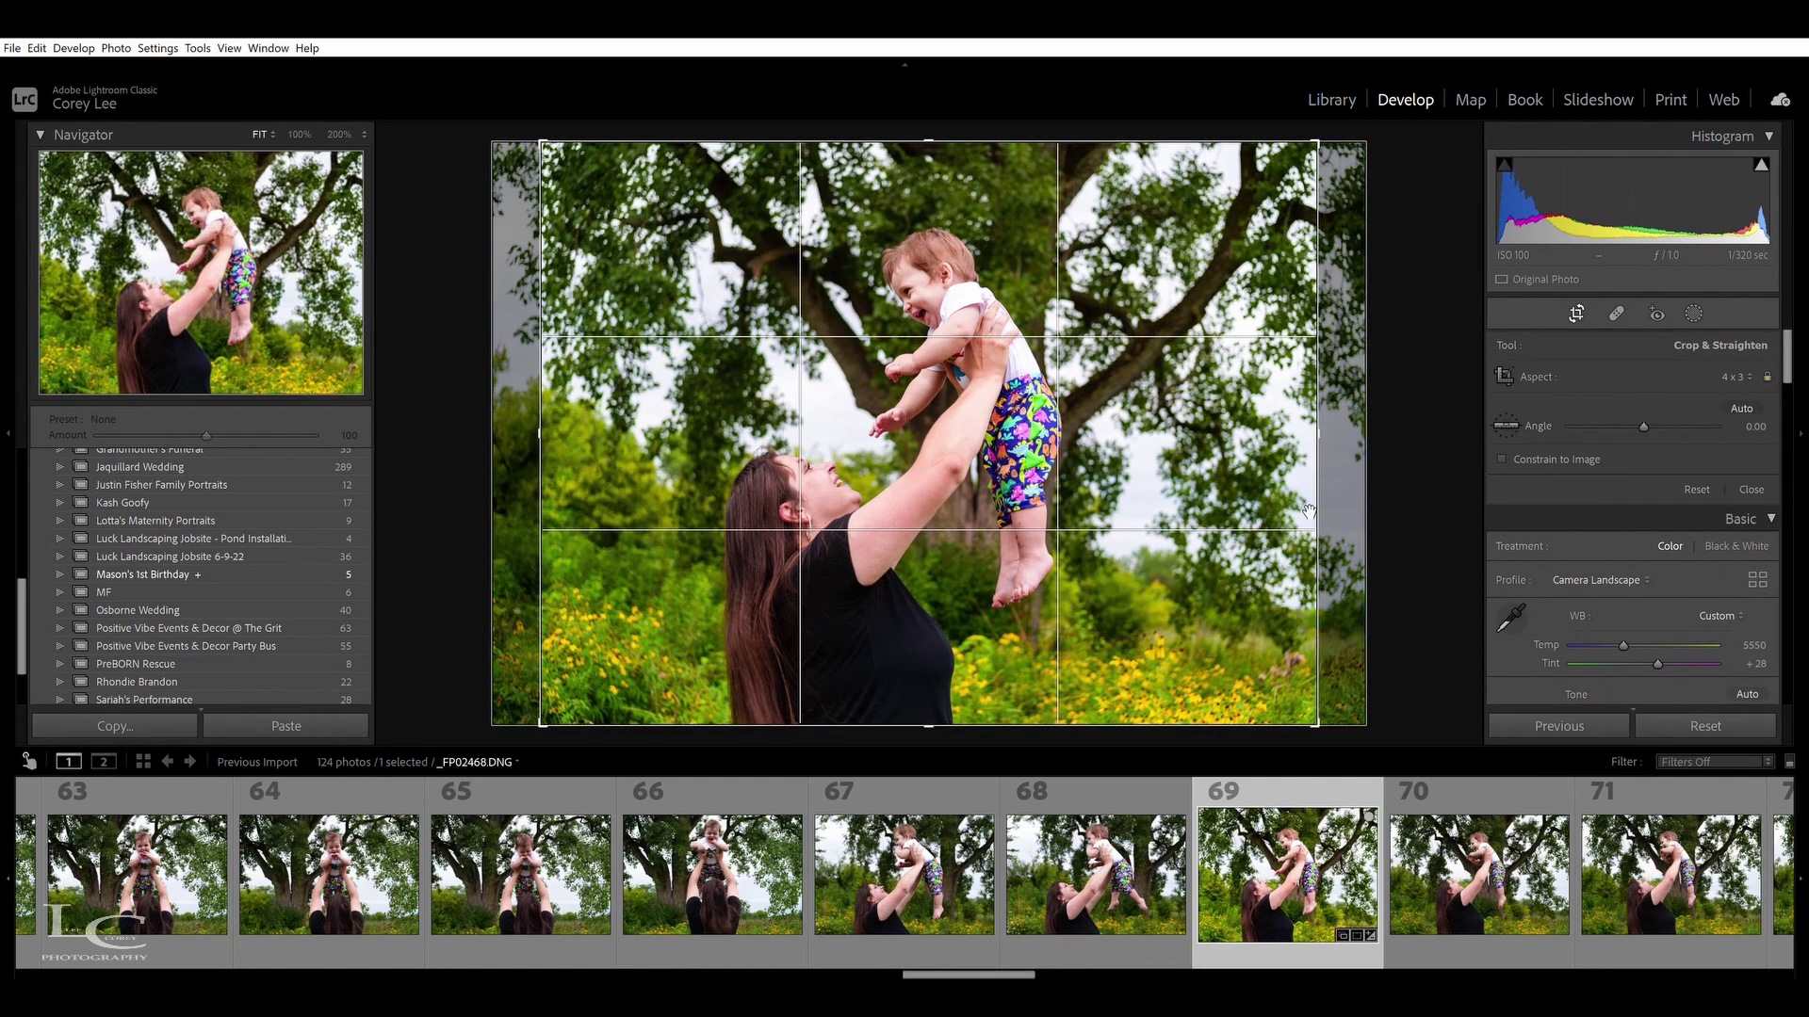
drag(1221, 507, 1178, 503)
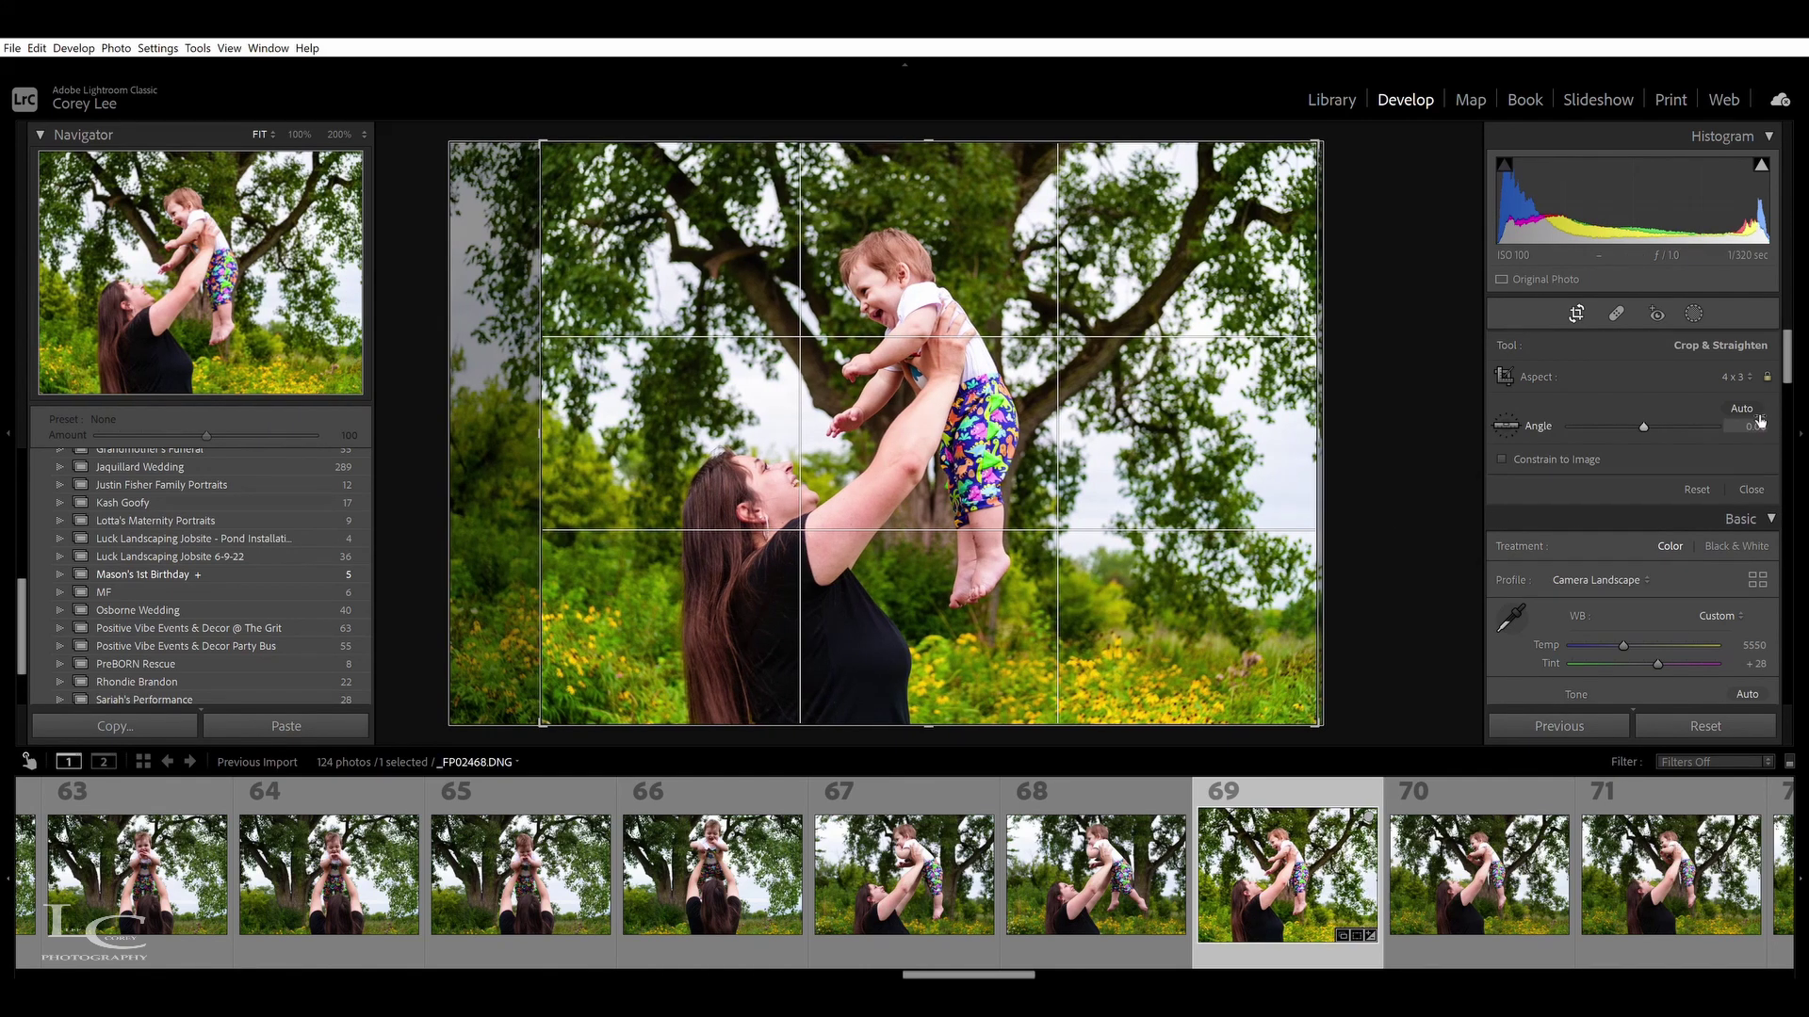
drag(1758, 421, 1745, 421)
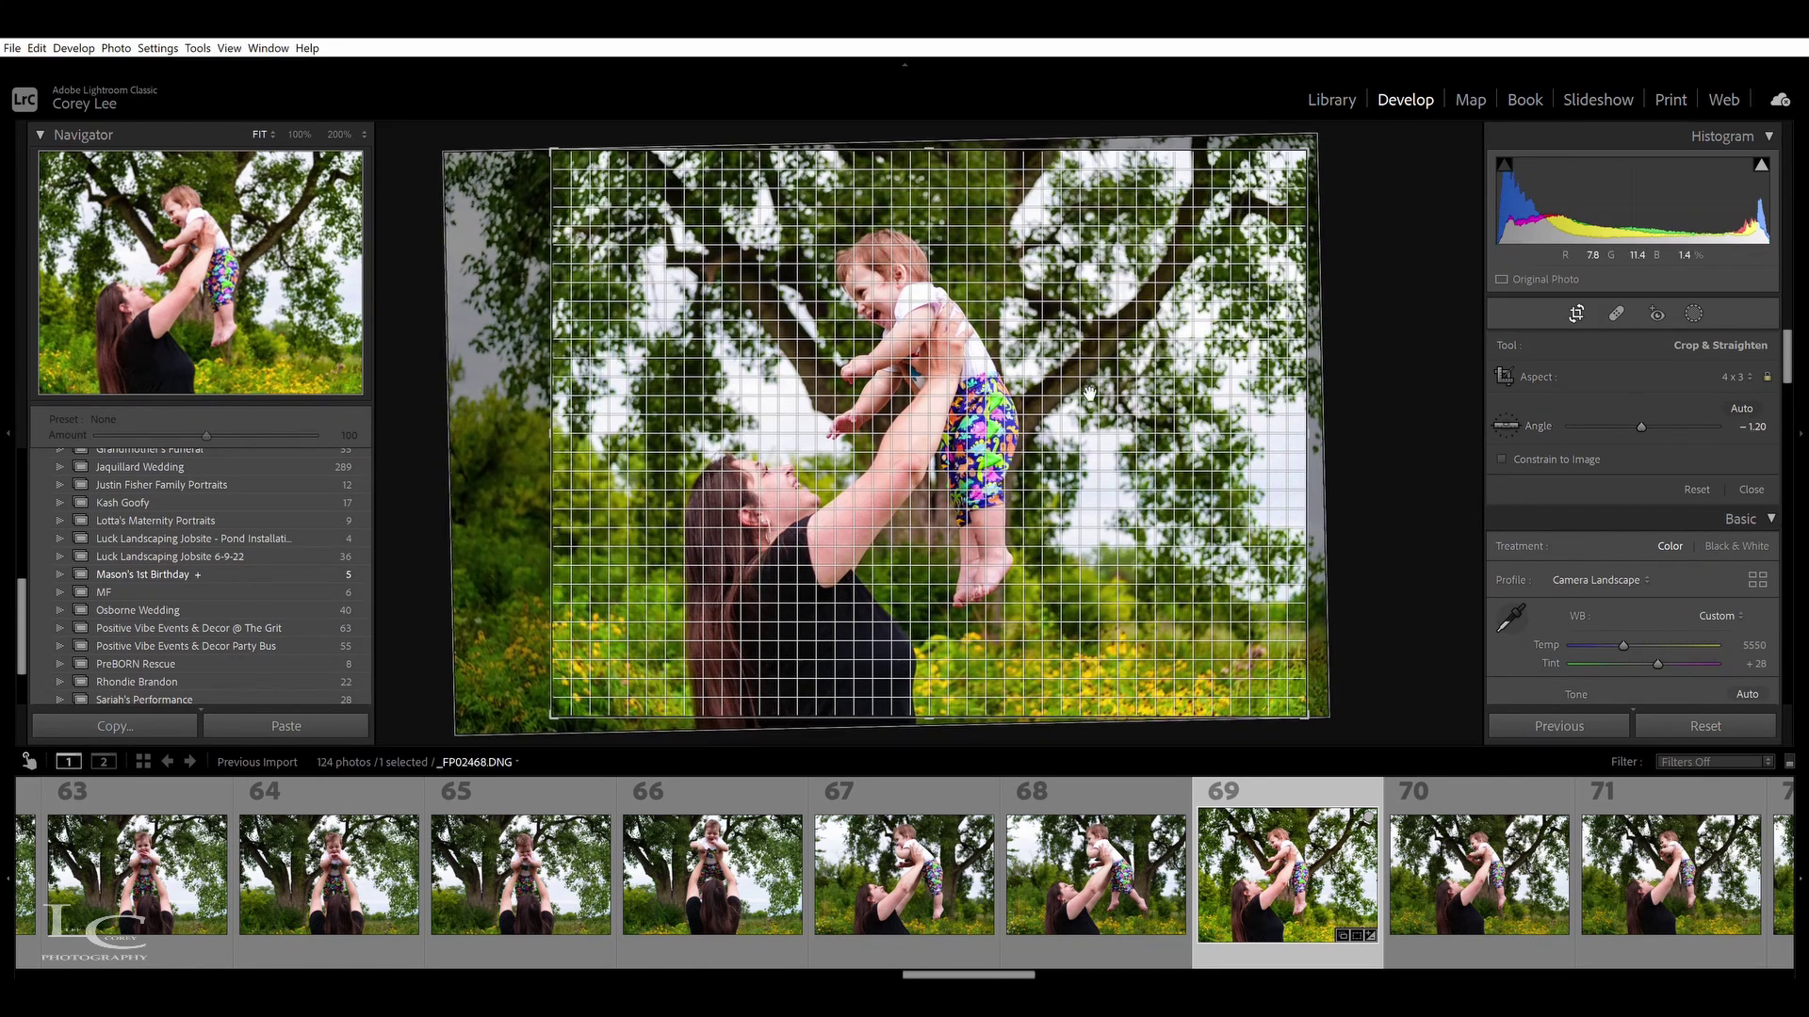
drag(1030, 400, 1030, 406)
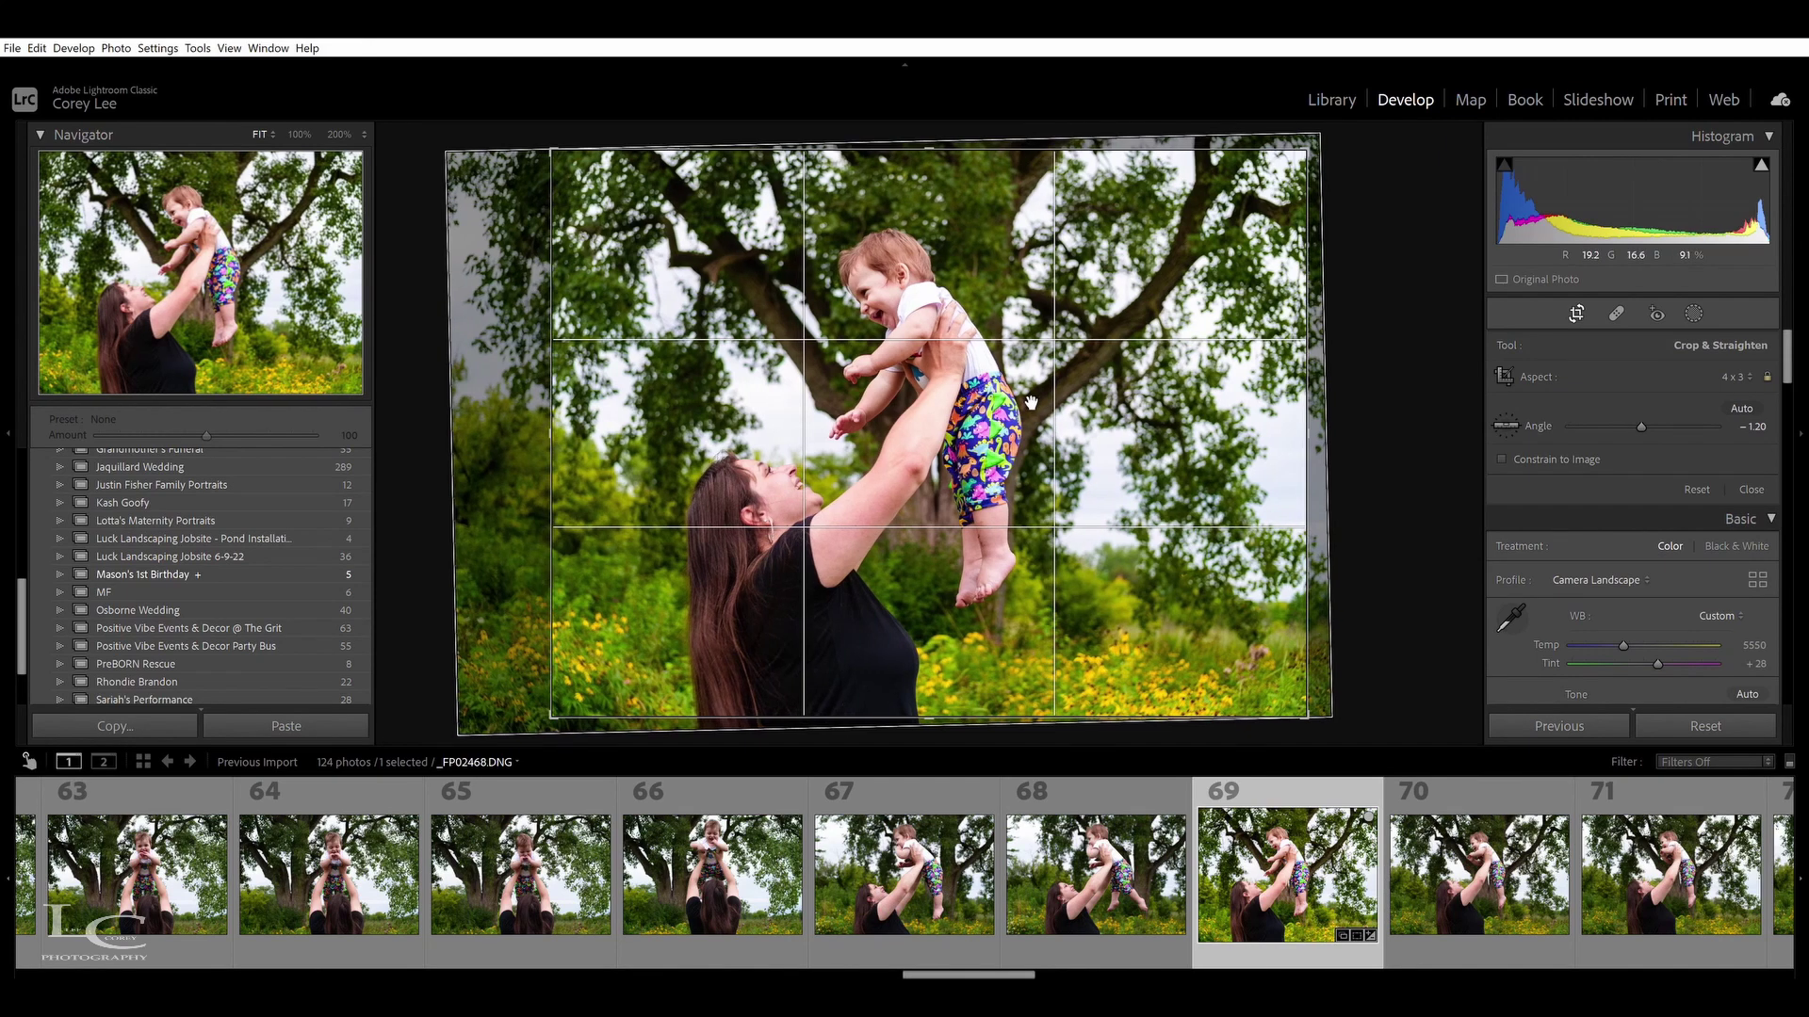
key(Return)
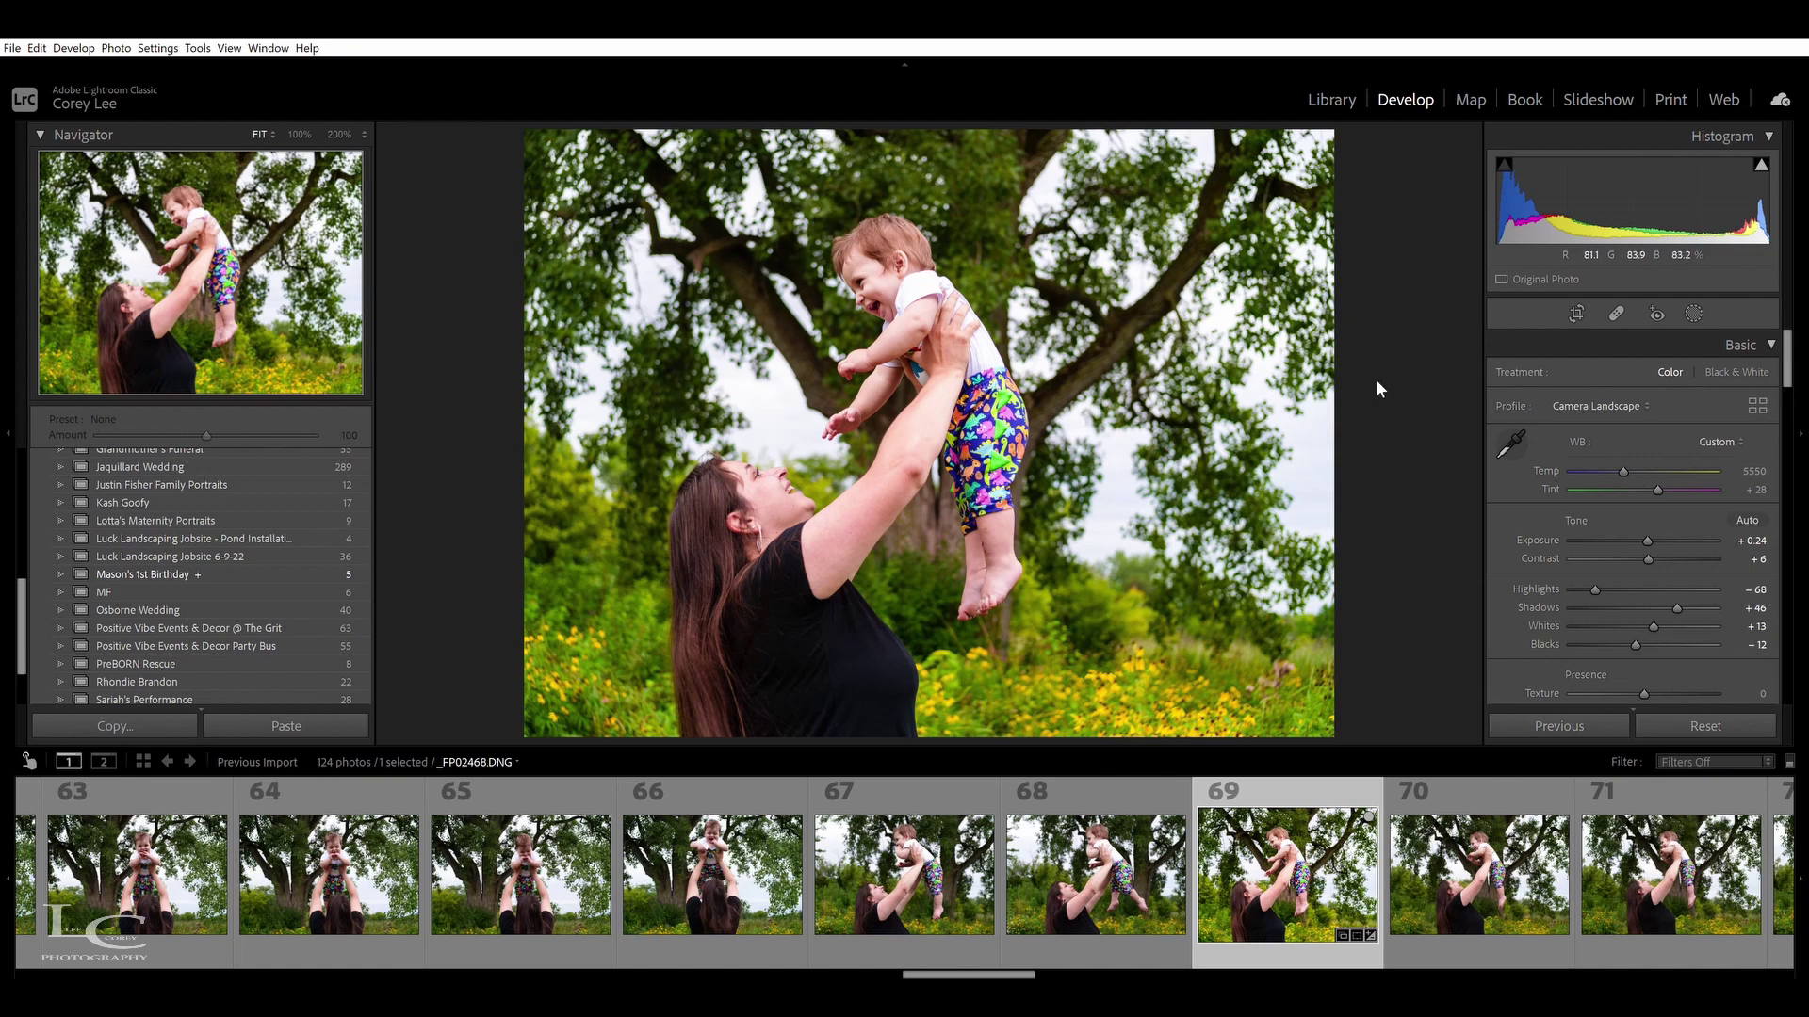
Refine photo 69's crop by repositioning the mother and toddler in the frame and rotating it to −1.80
click(1575, 314)
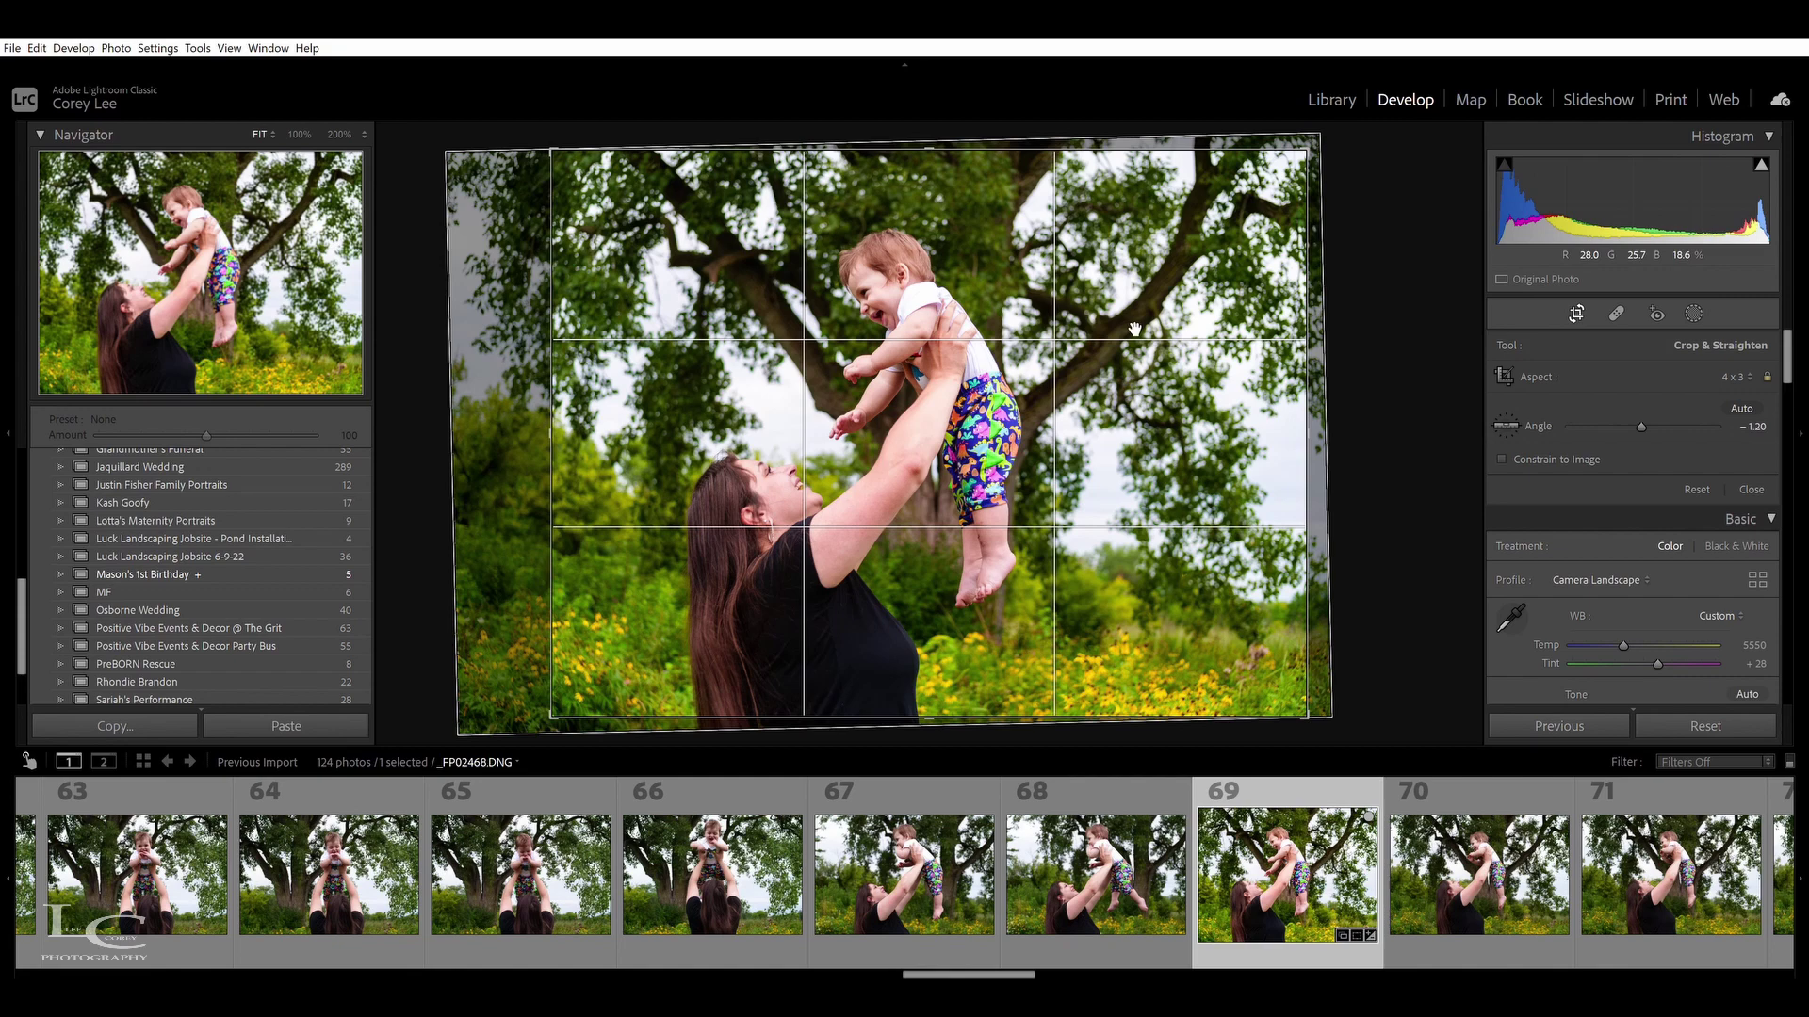
drag(938, 468, 934, 472)
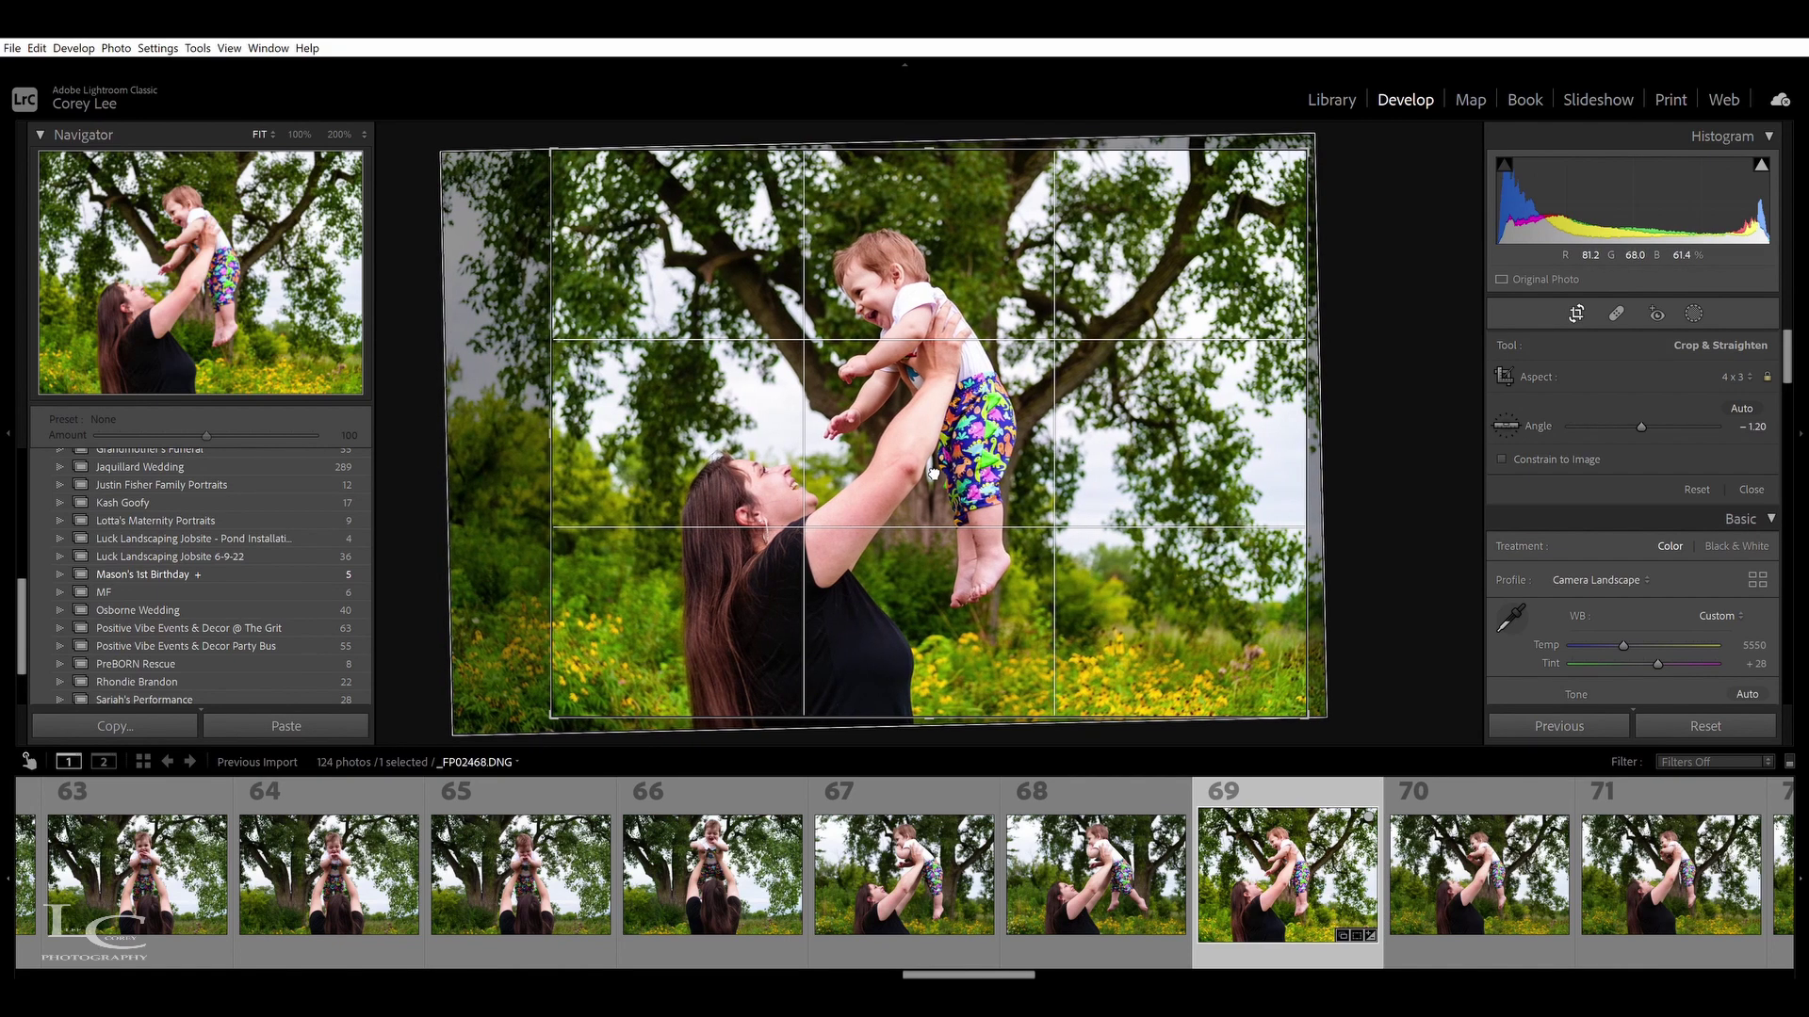
key(Return)
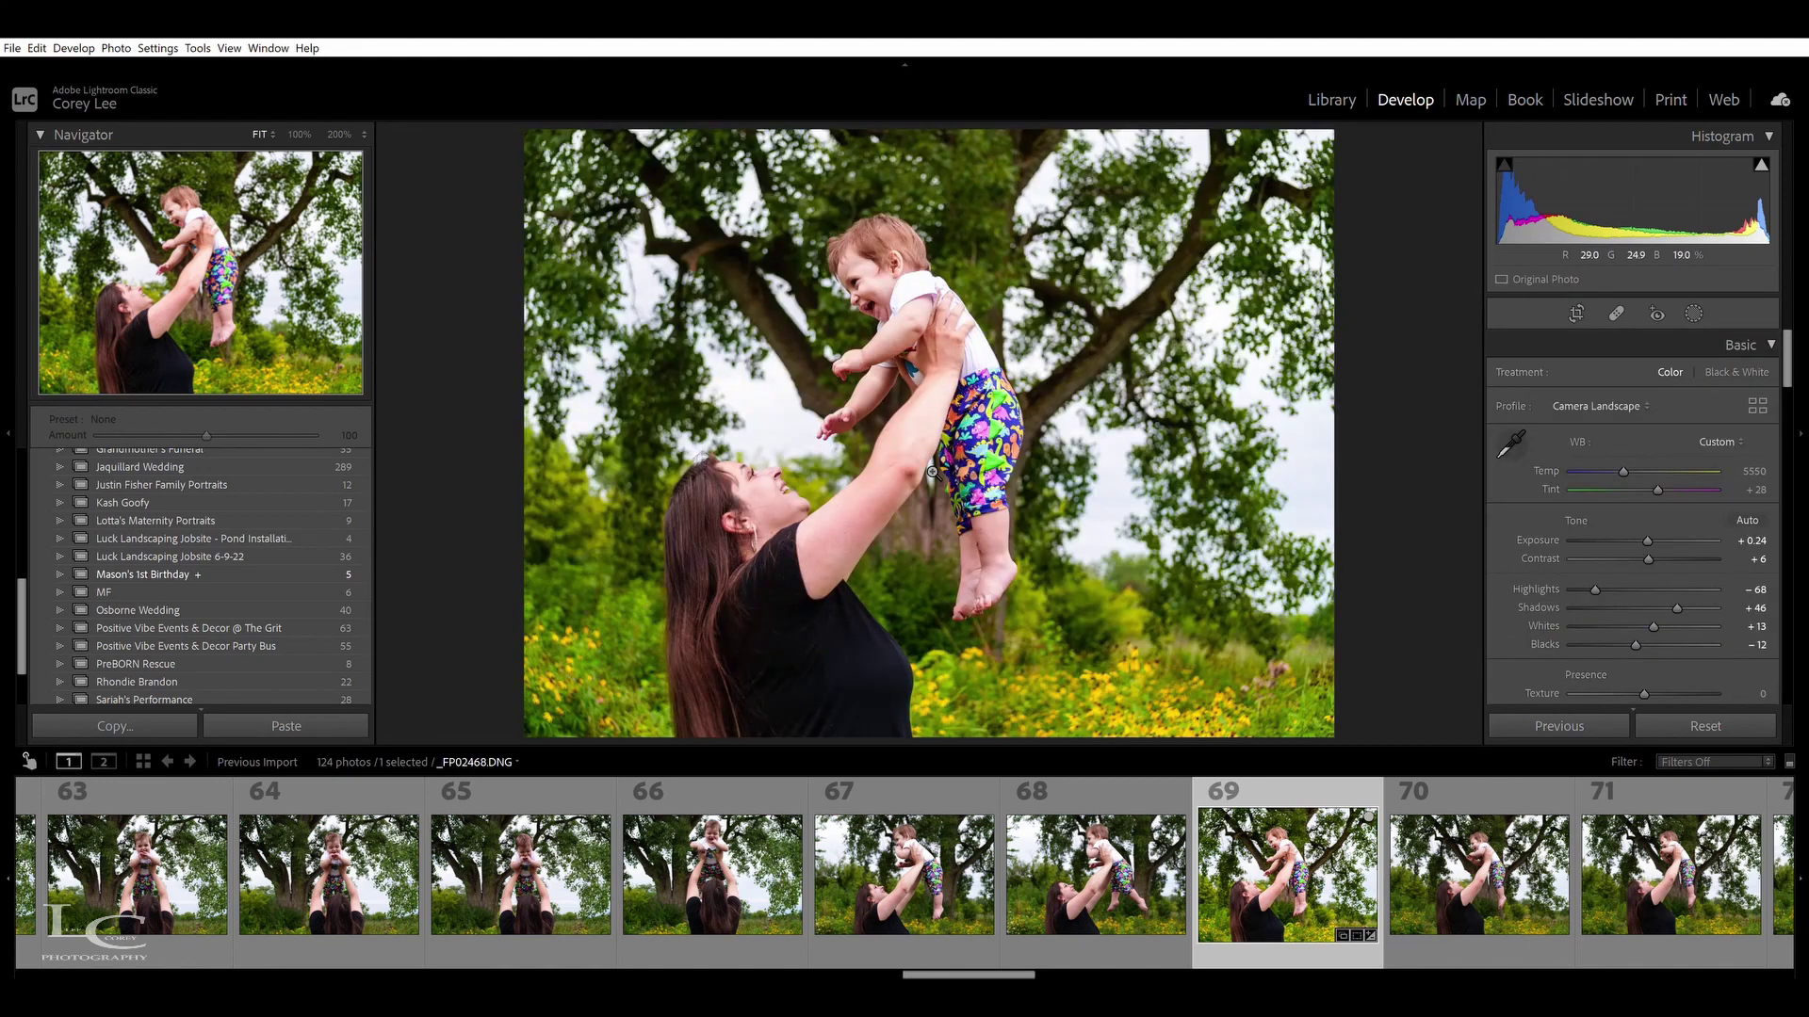
click(1575, 298)
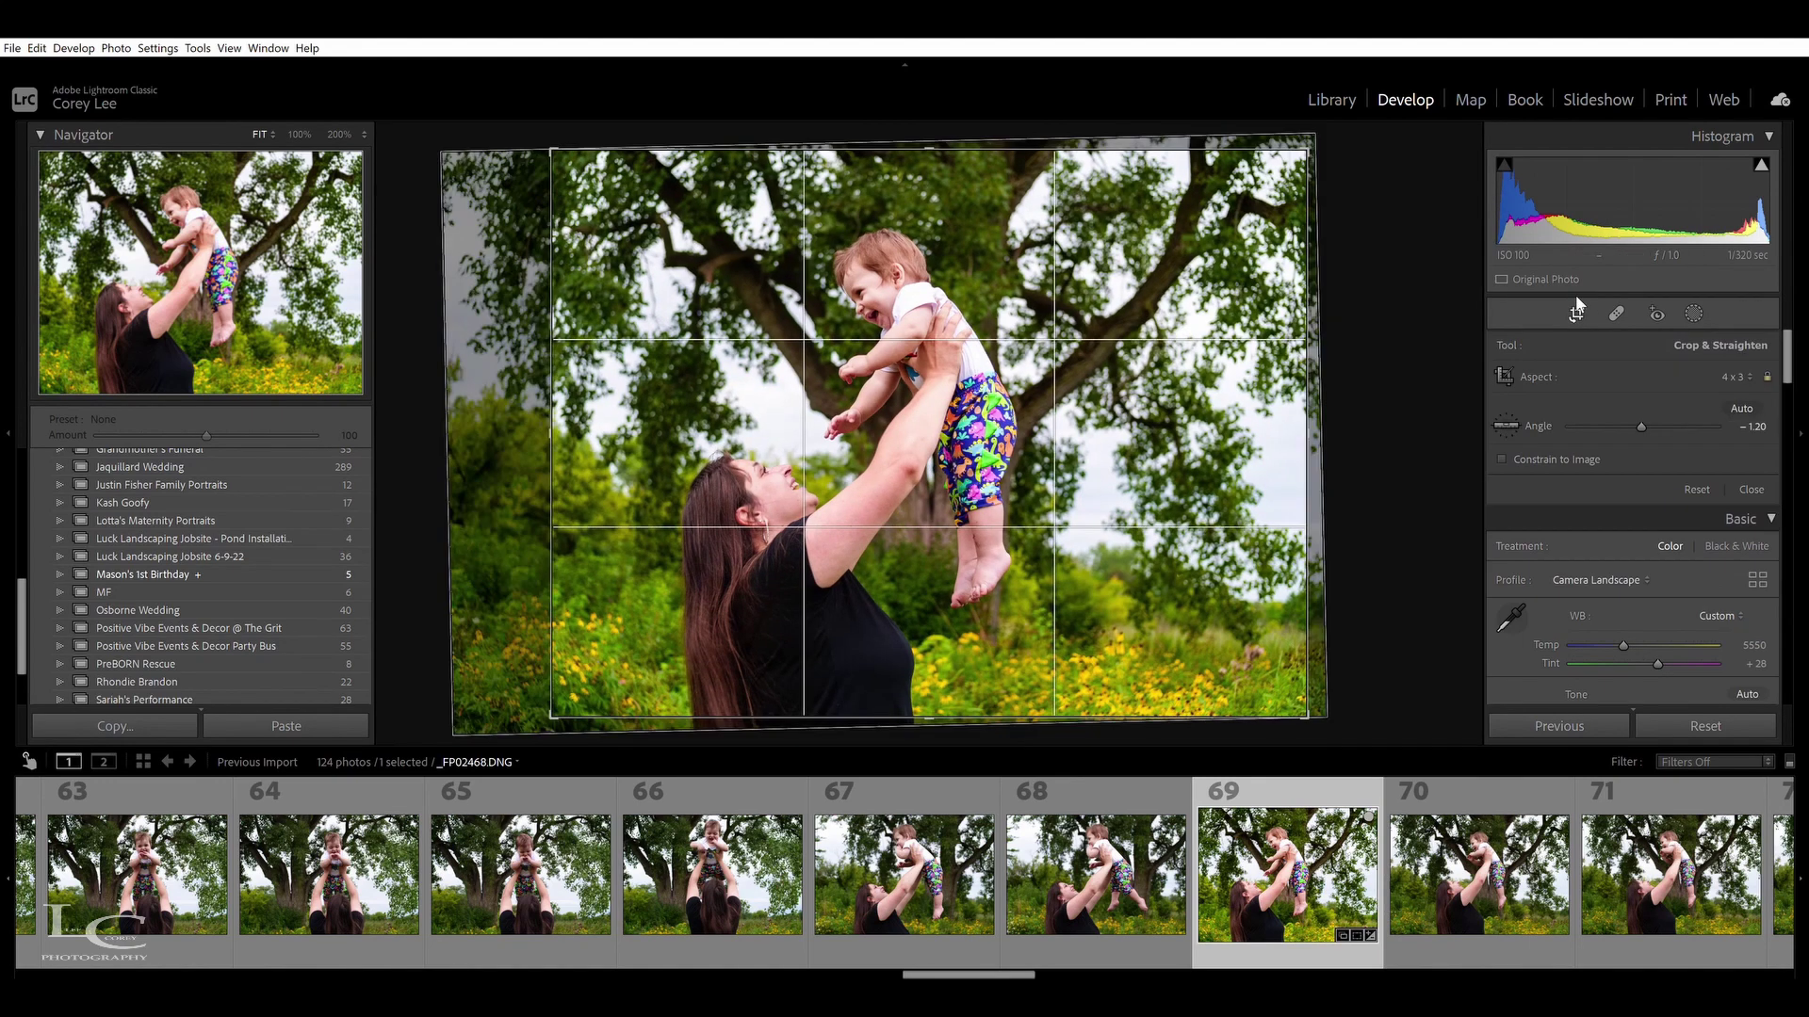
drag(499, 396, 499, 433)
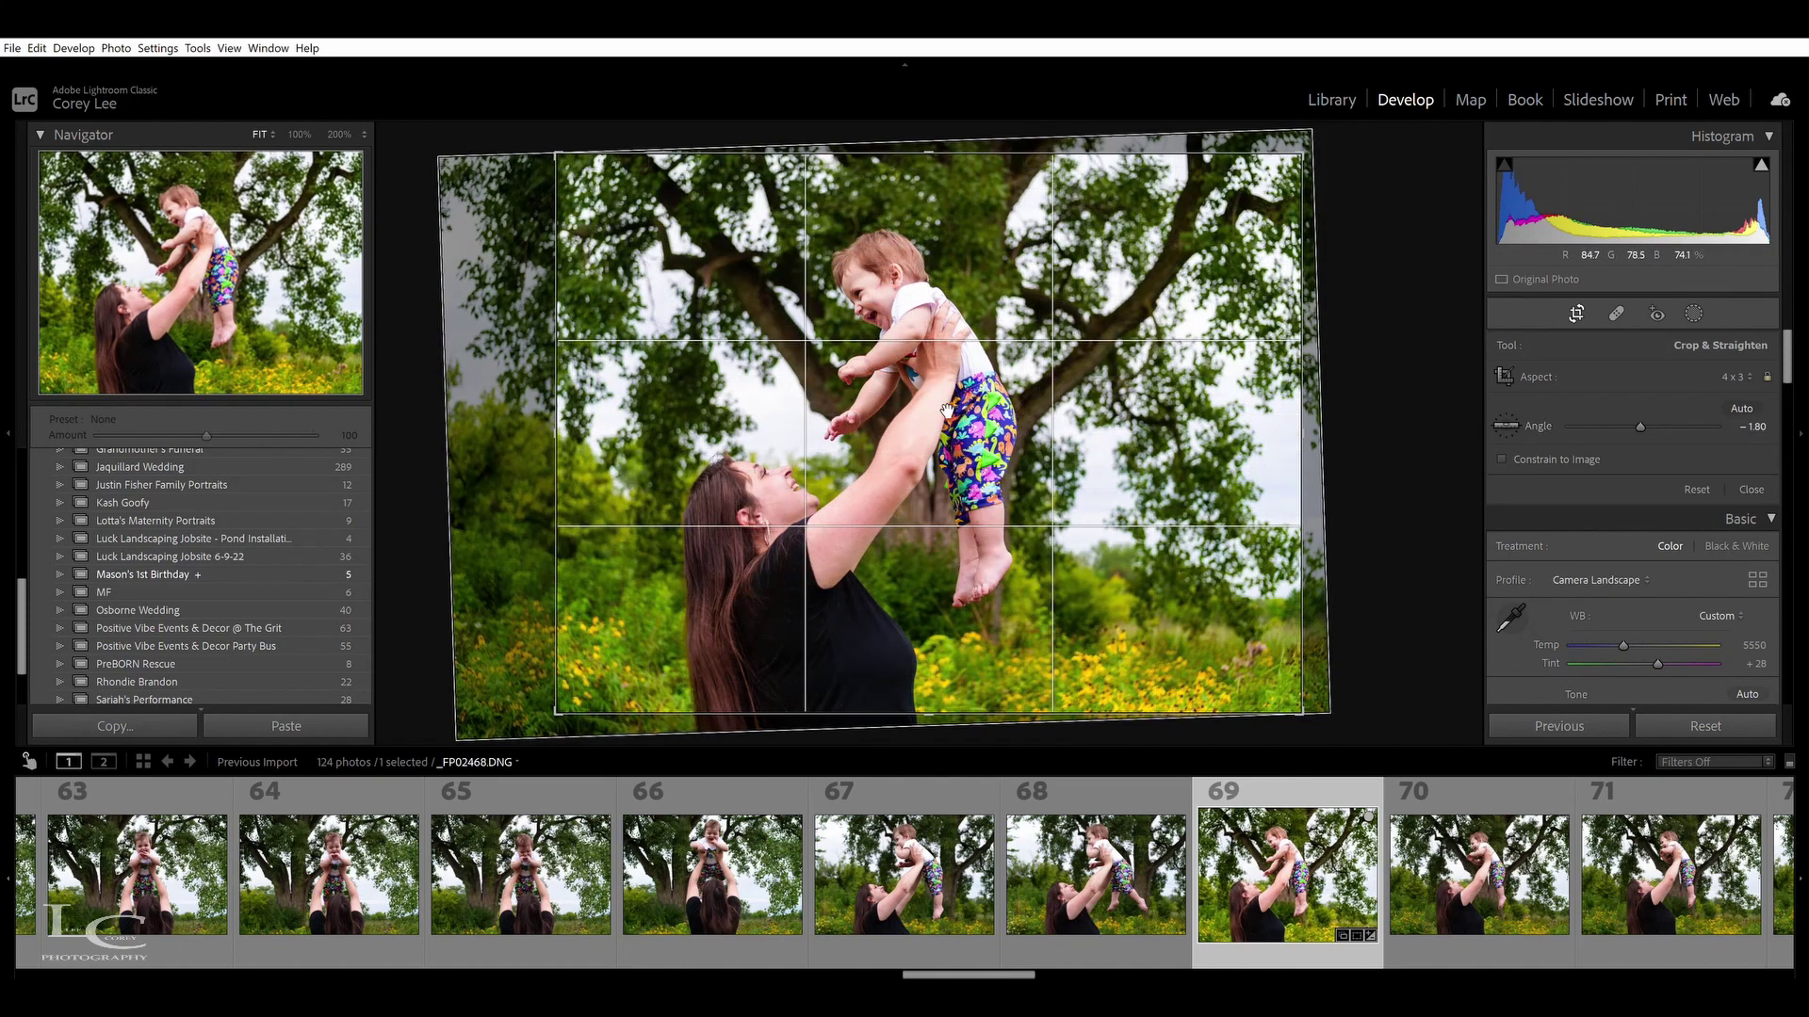
drag(946, 403, 954, 404)
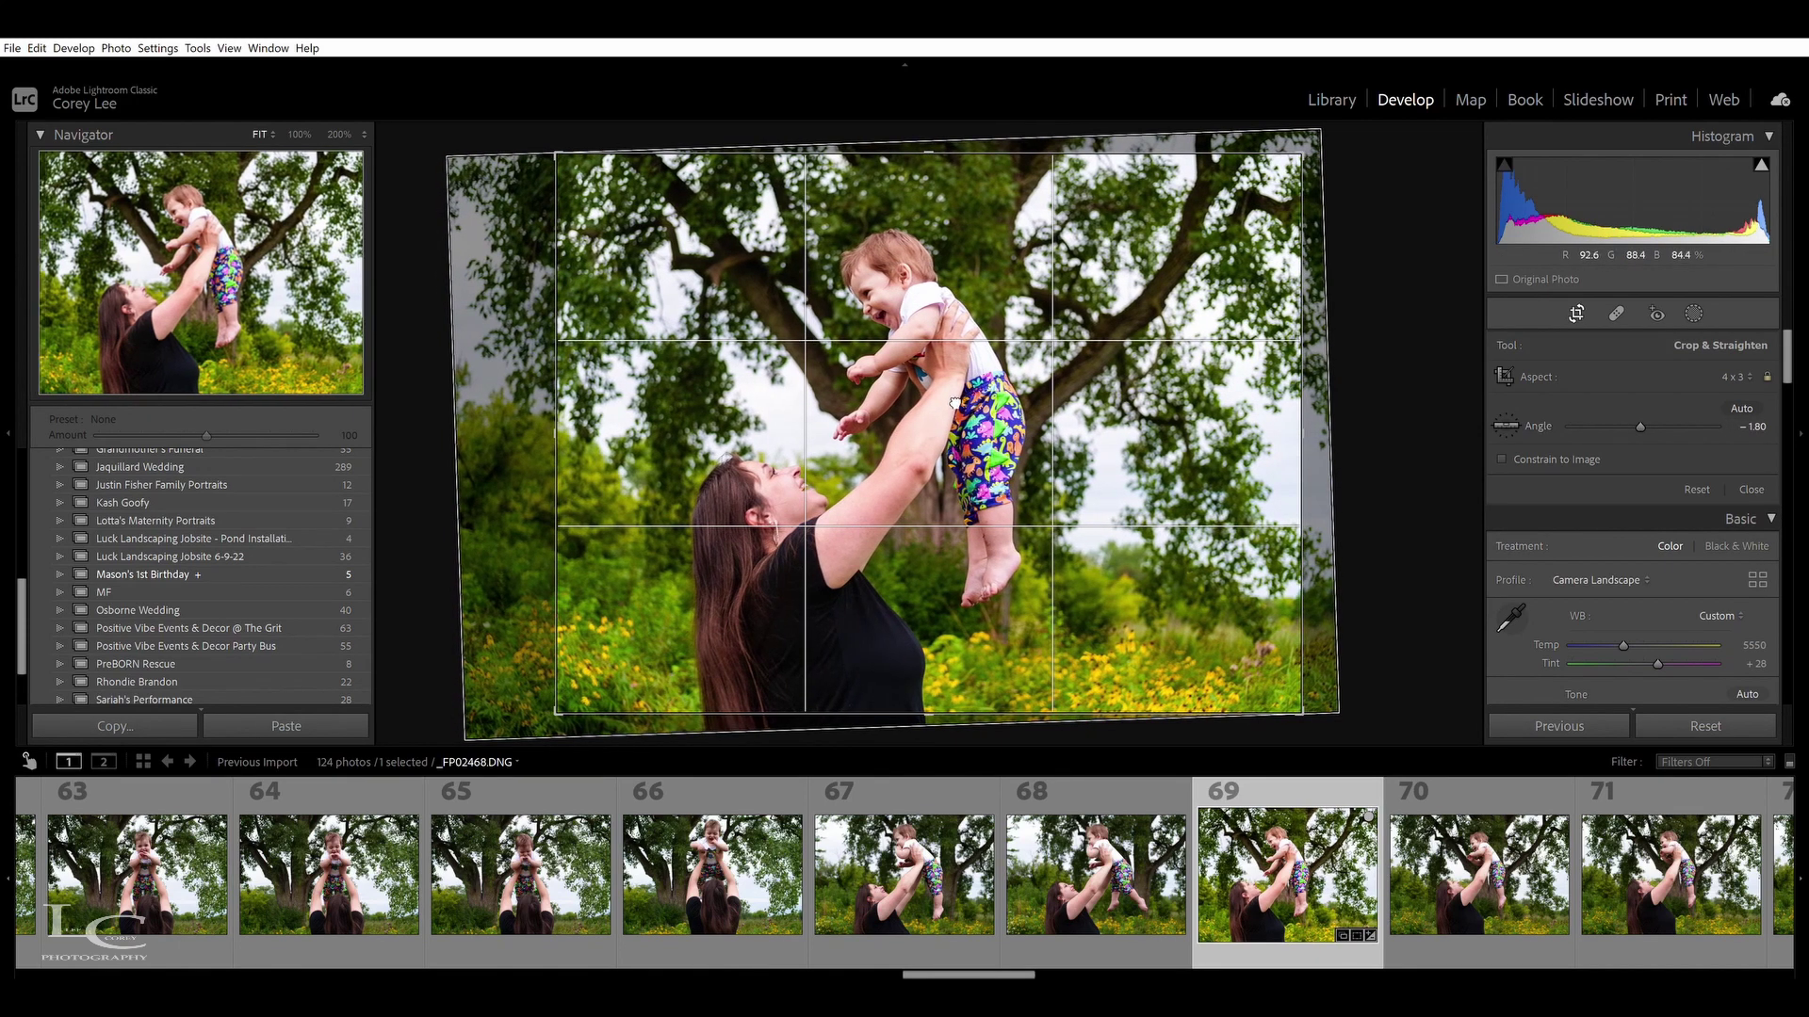
key(Return)
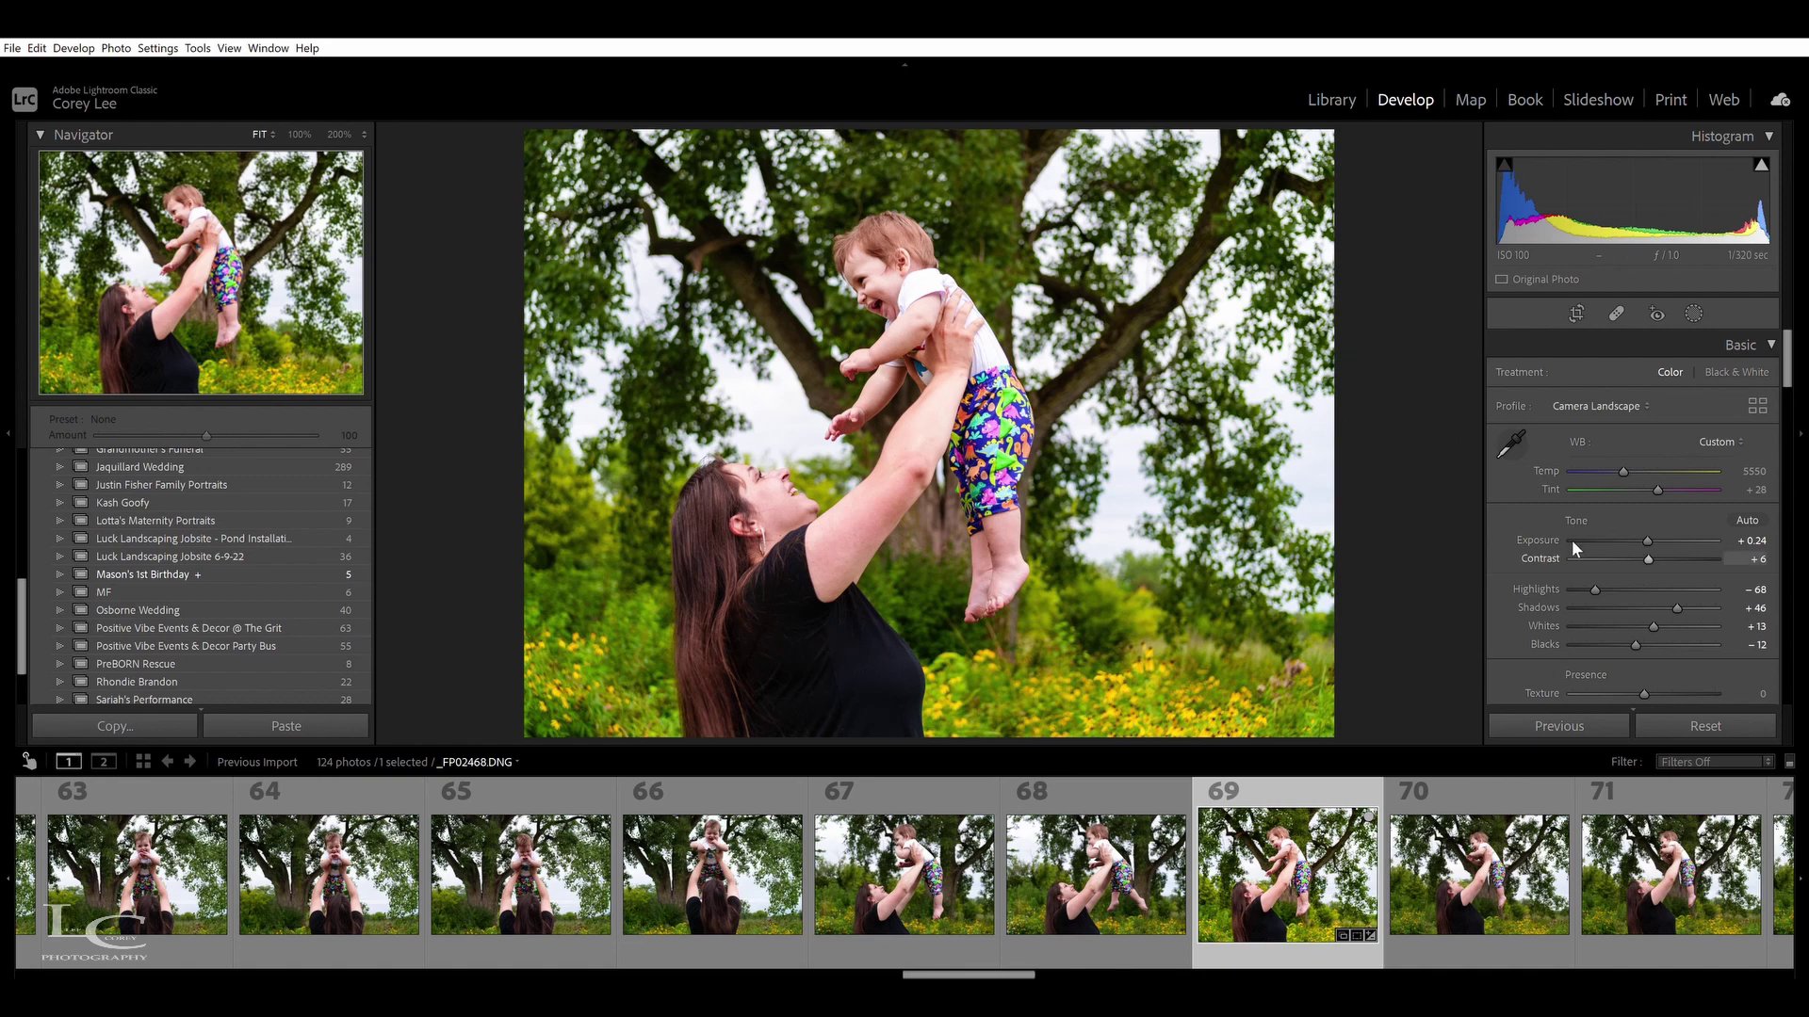
Set photo 69's Highlights to −73 and Shadows to +70
mouse_move(1595, 590)
mouse_down()
mouse_move(1535, 563)
mouse_move(1610, 569)
mouse_up()
drag(1631, 567, 1587, 579)
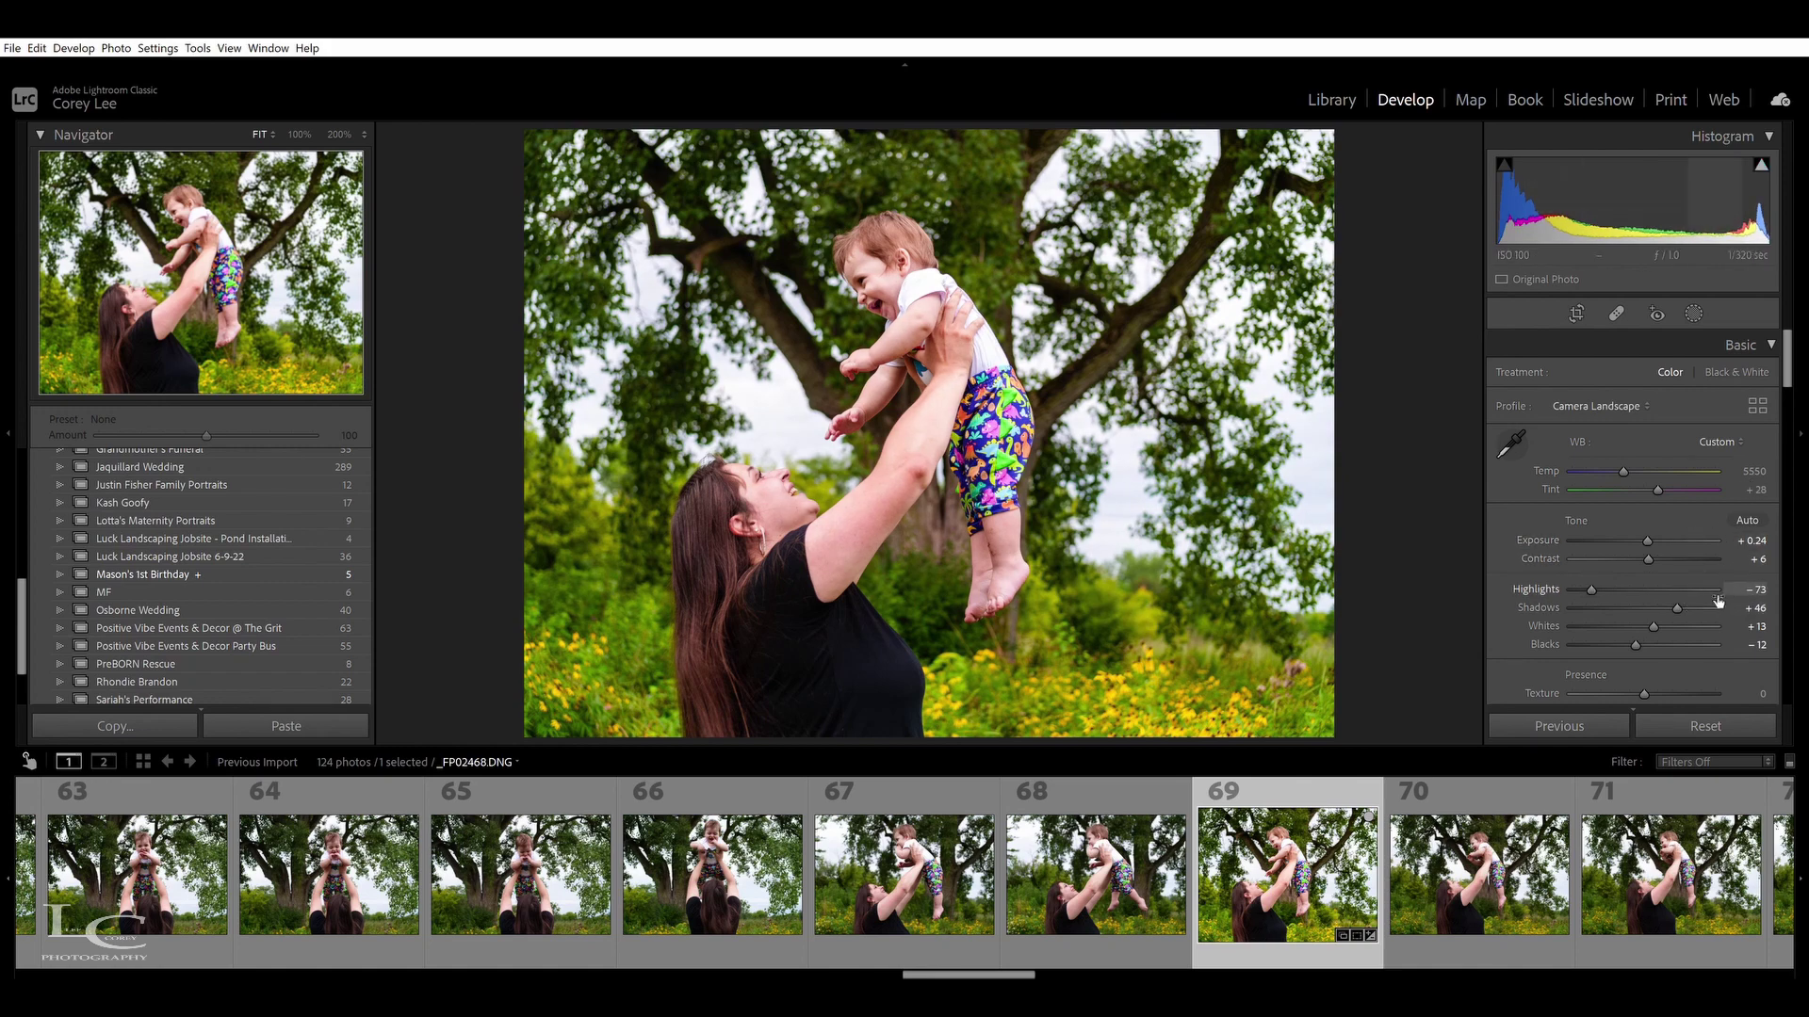
drag(1677, 608, 1693, 604)
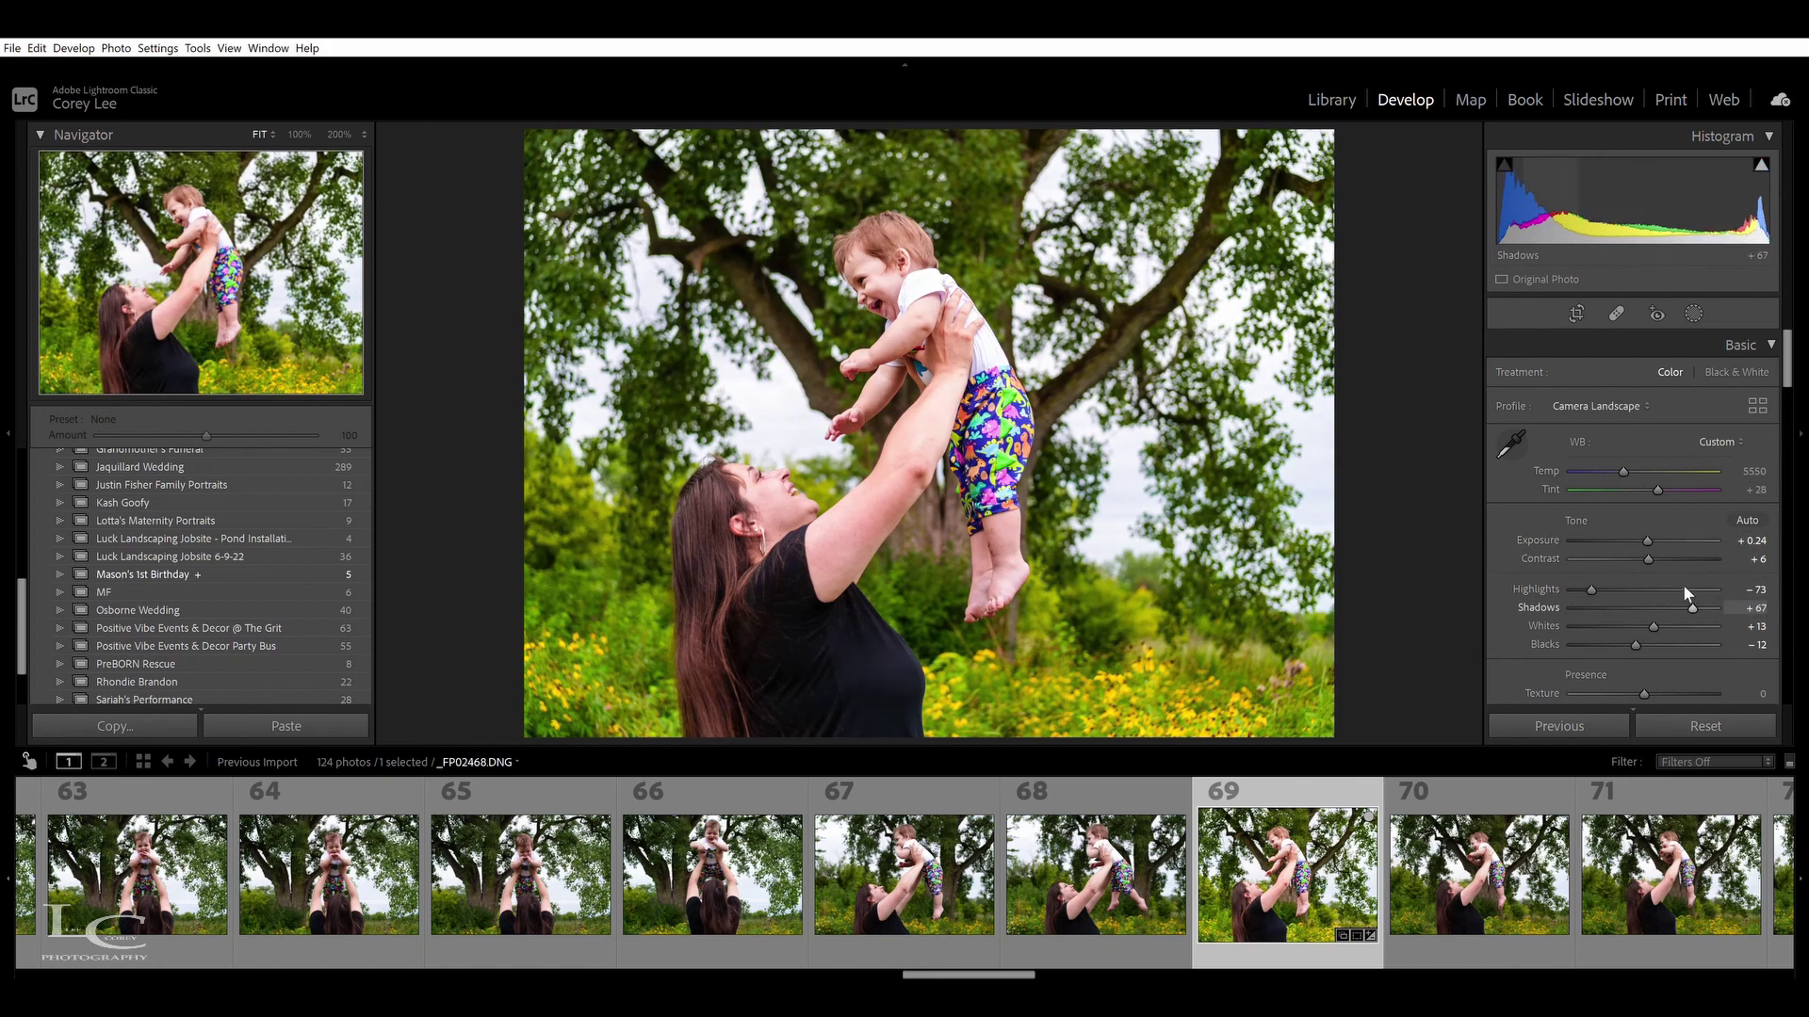
drag(1691, 589, 1692, 588)
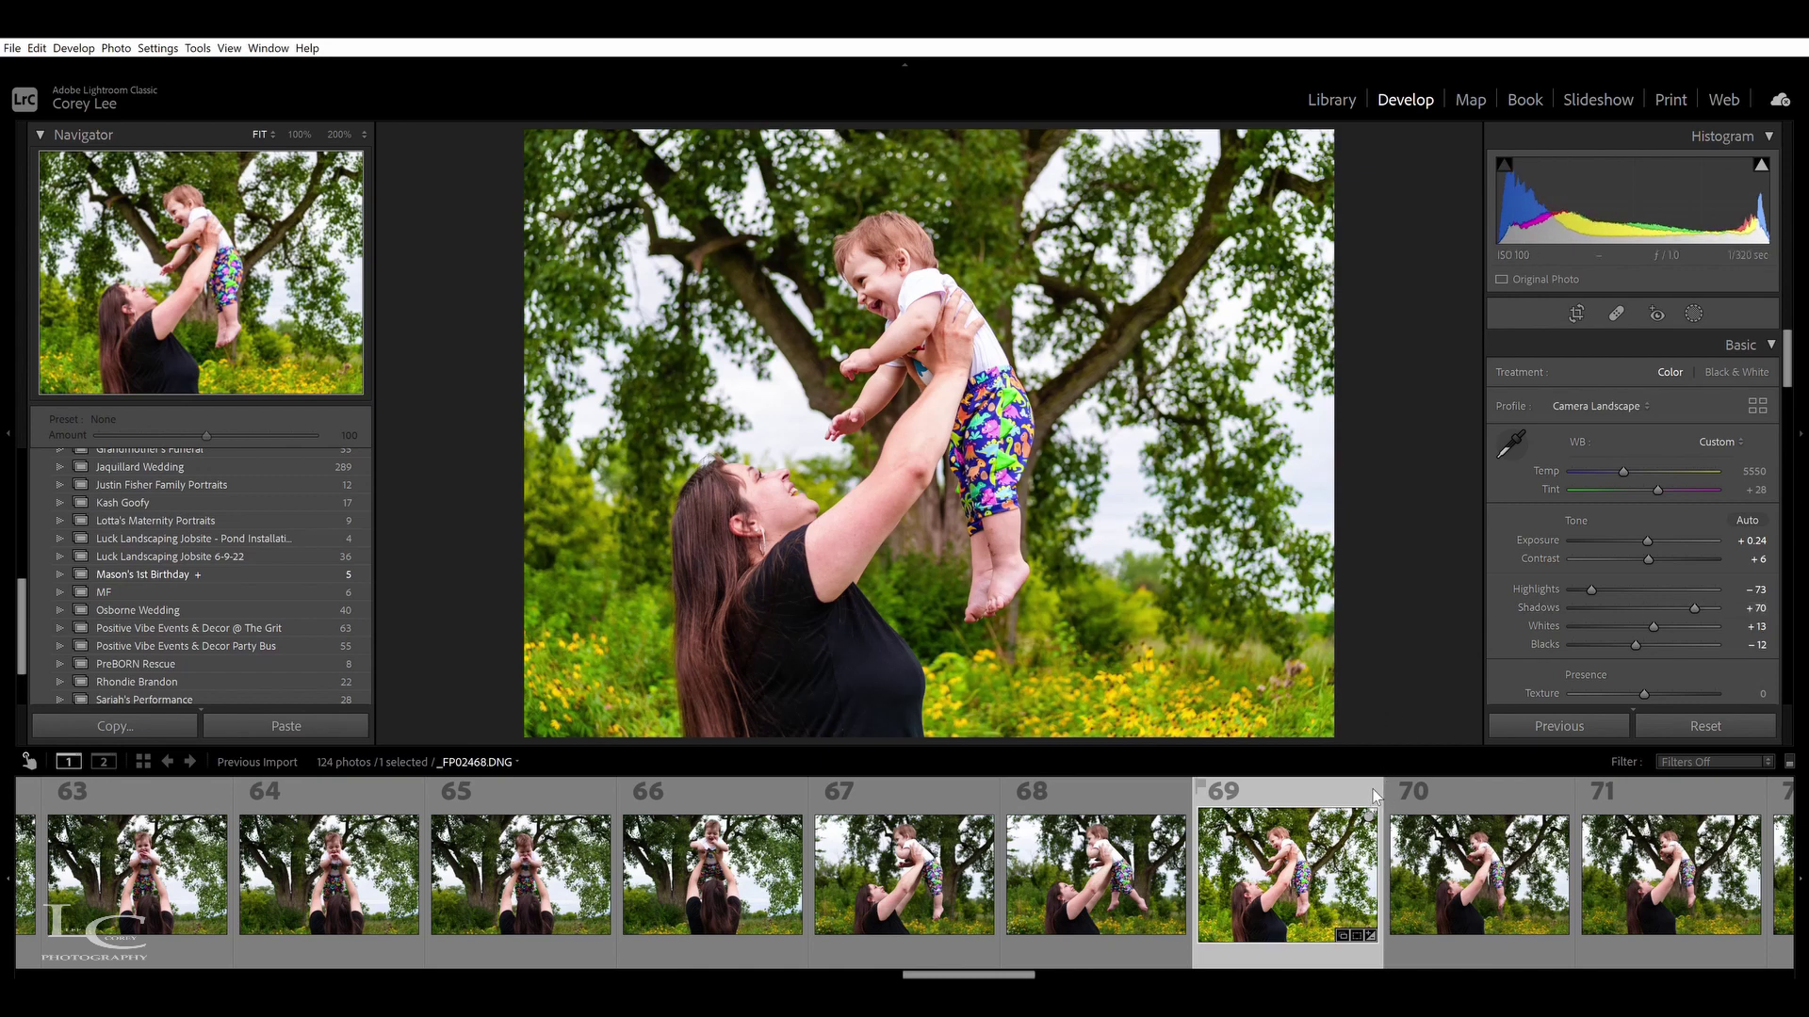
Review the mother-and-toddler portraits 78, 80, 81 and 82 for a usable shot, continuing on to the bridge photos
scroll(1465, 906, down, 3)
scroll(1468, 914, down, 3)
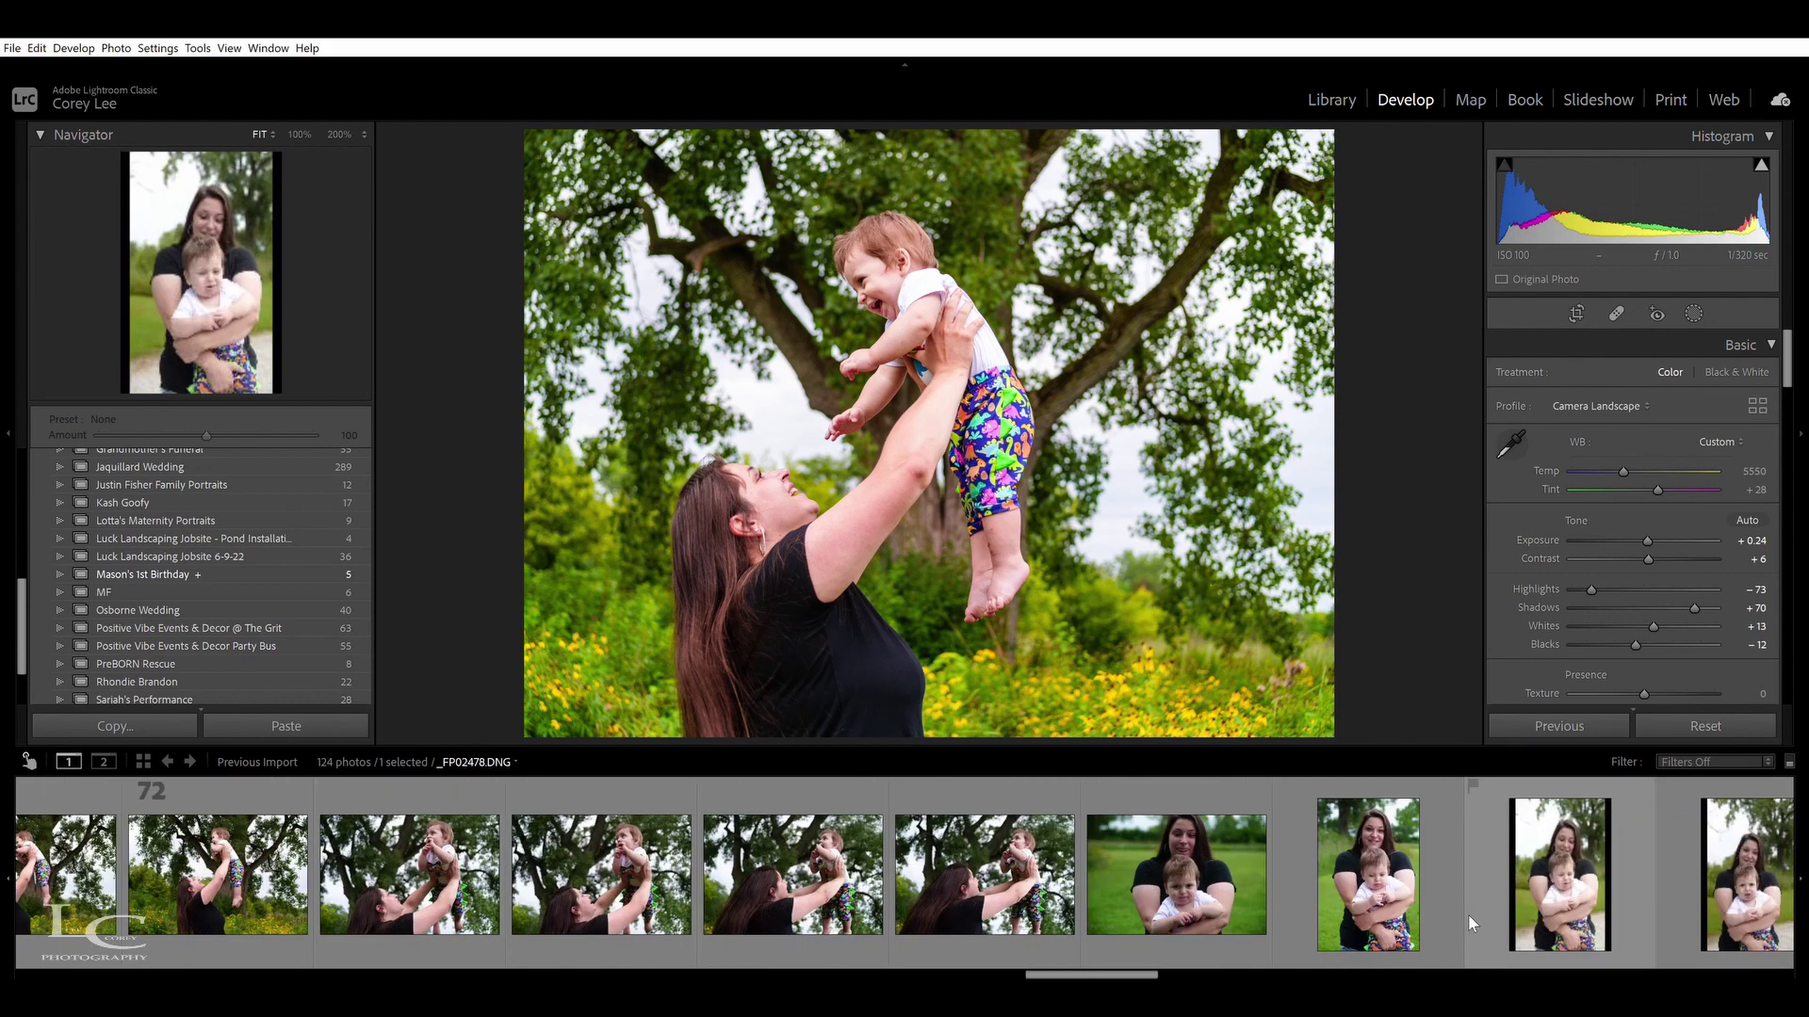
scroll(1467, 914, down, 2)
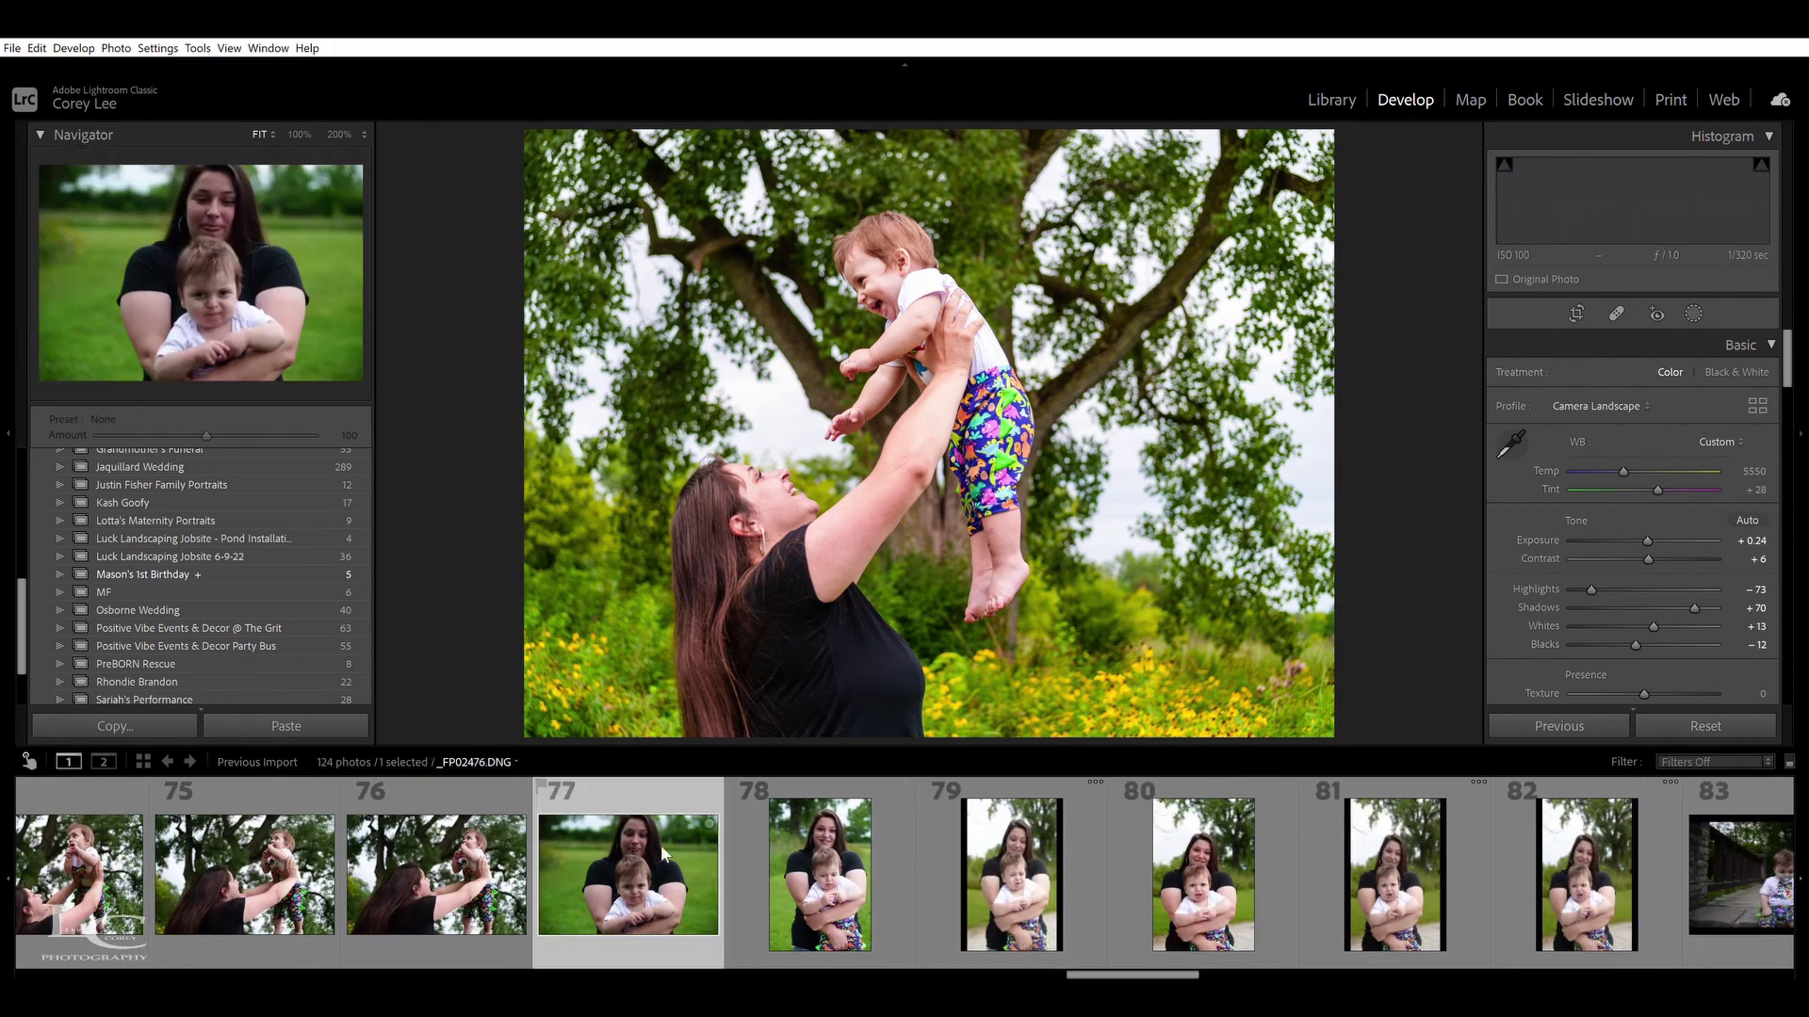
click(845, 876)
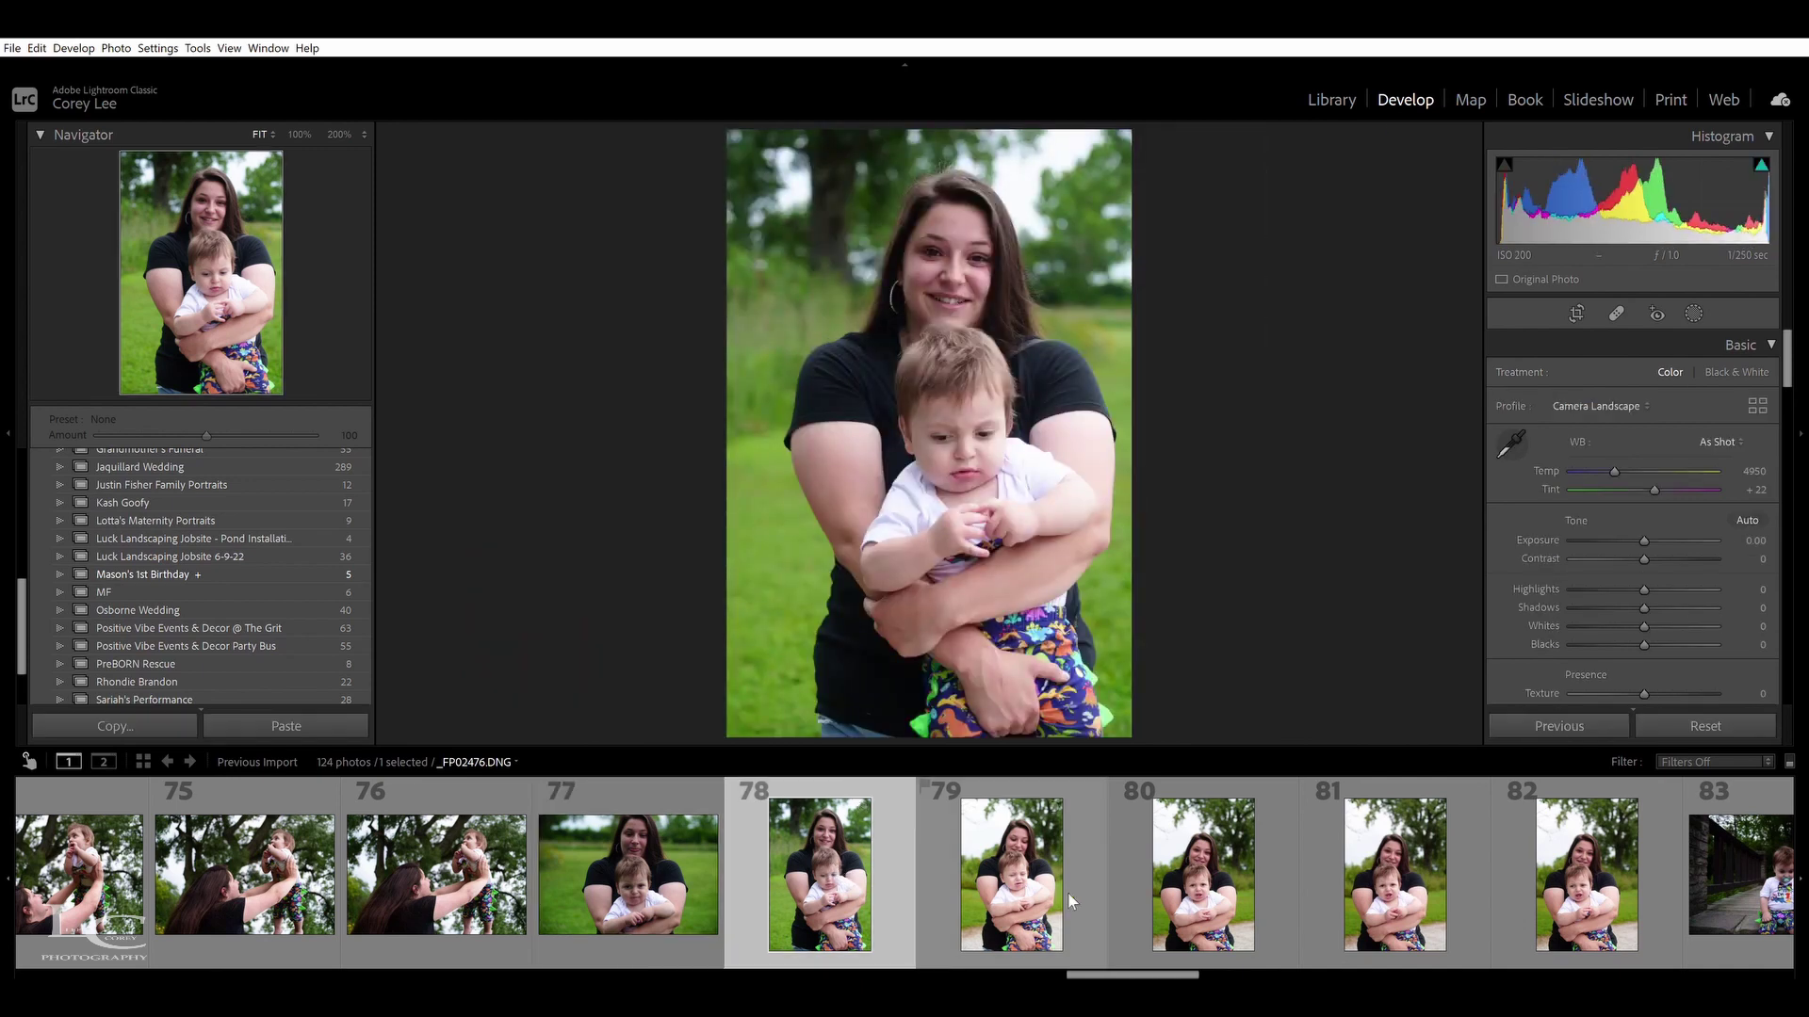
click(1215, 900)
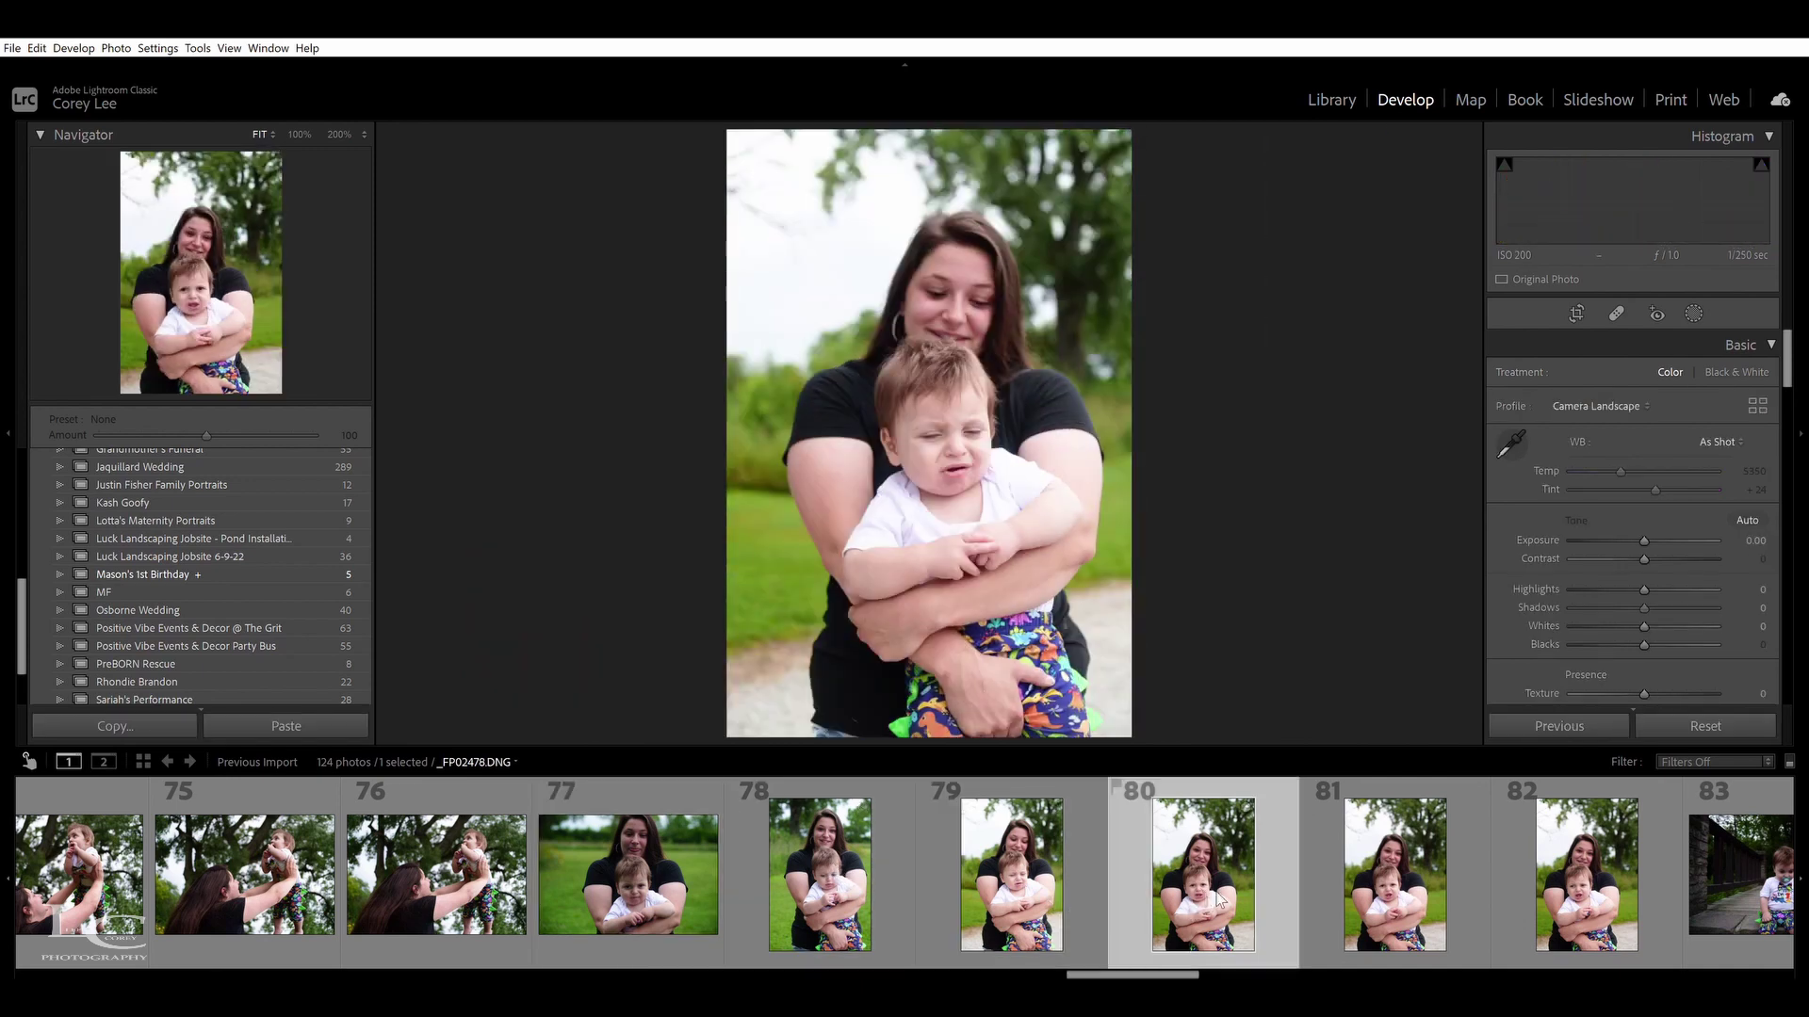
click(1375, 881)
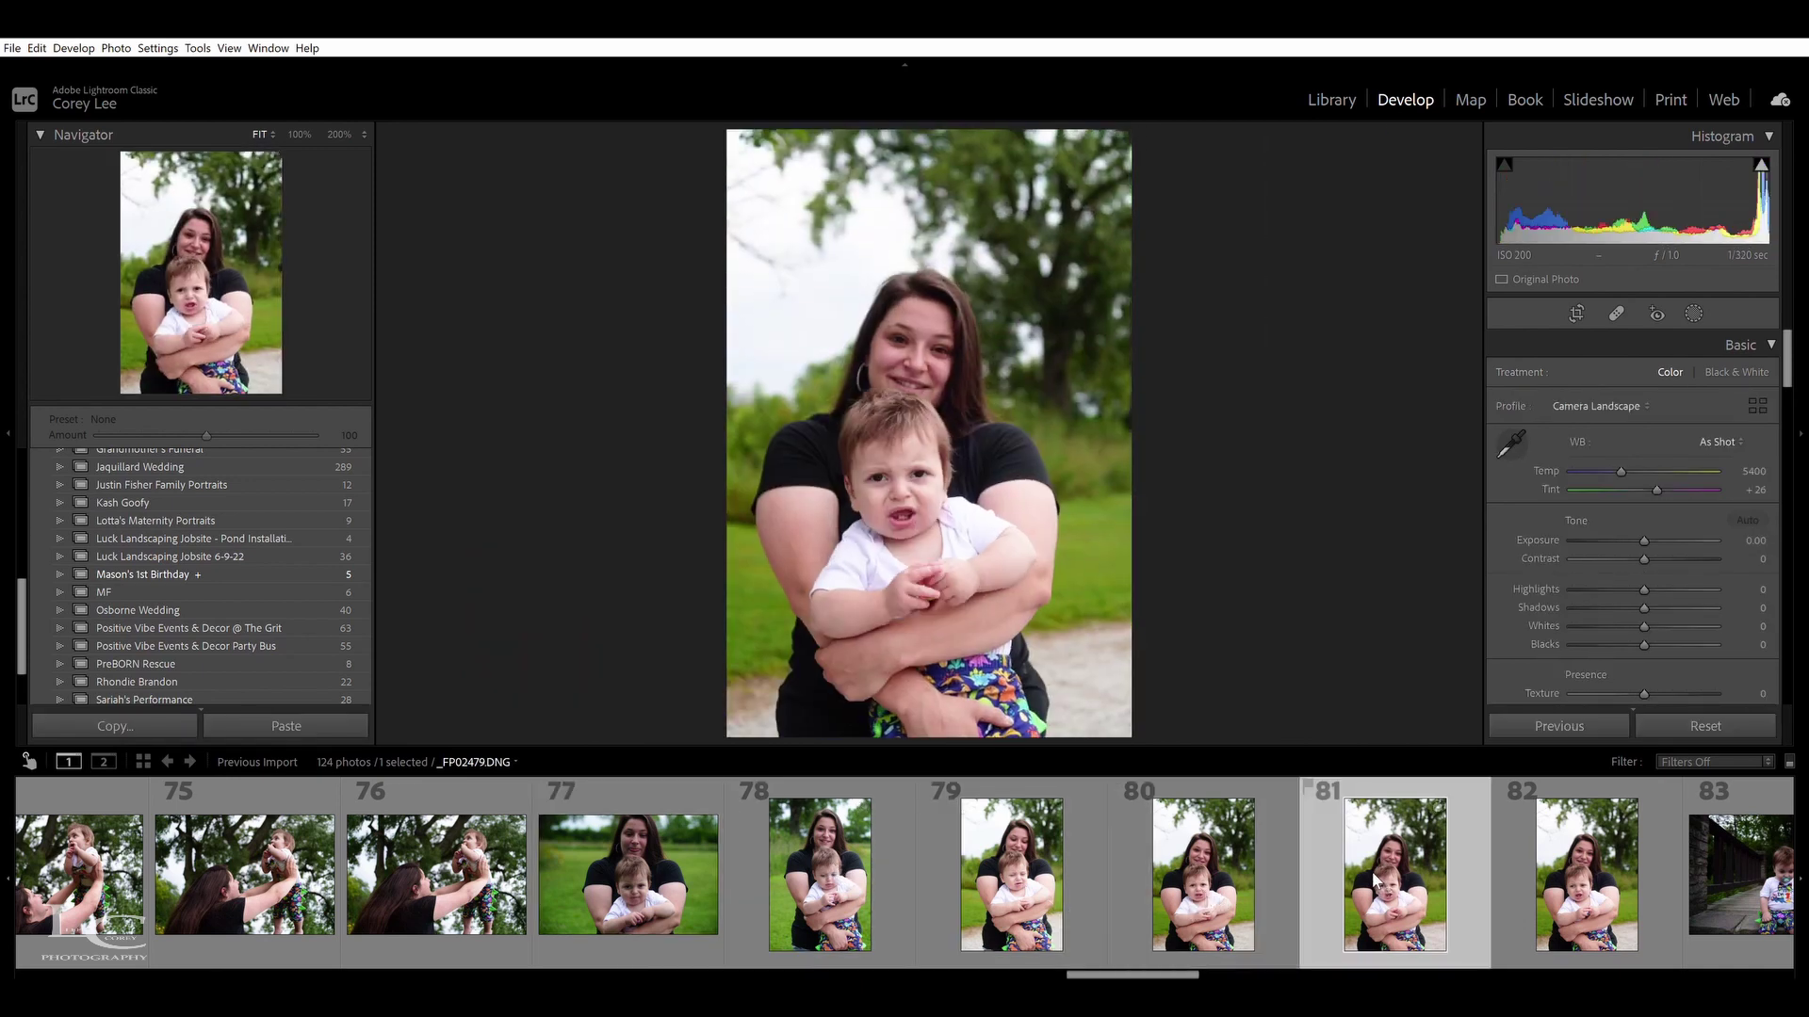
click(1581, 879)
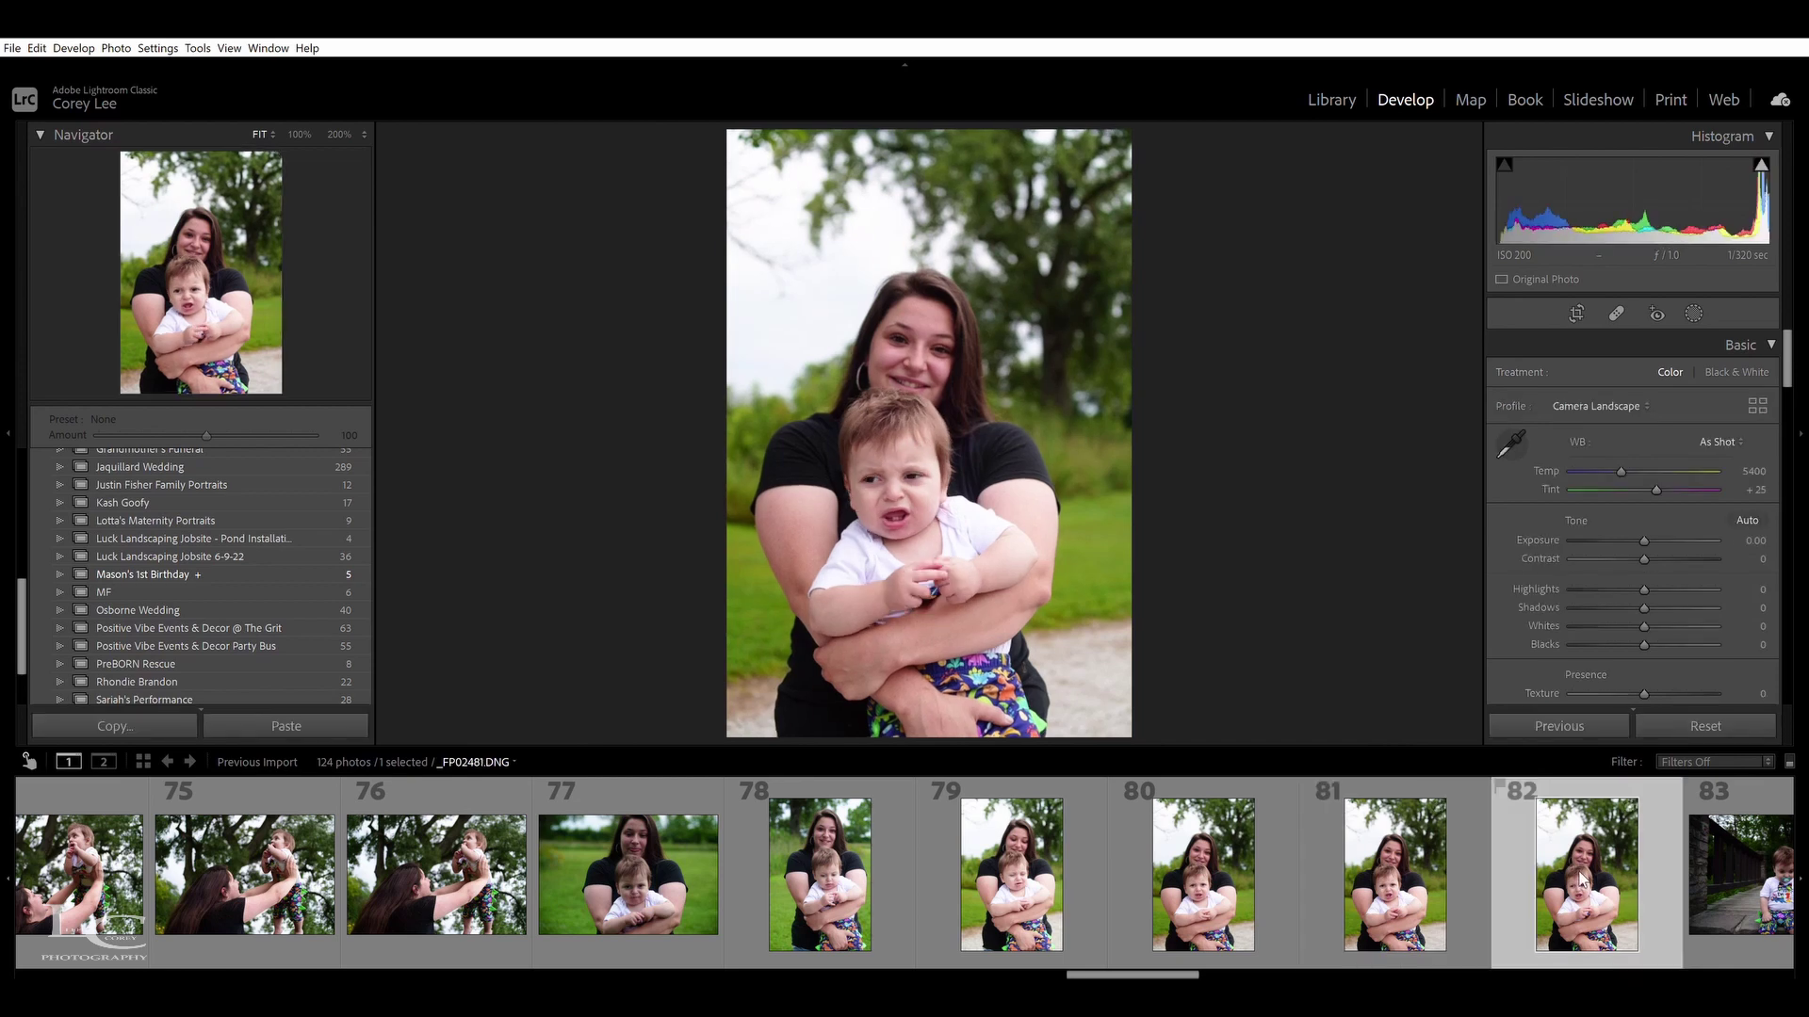
scroll(806, 891, down, 6)
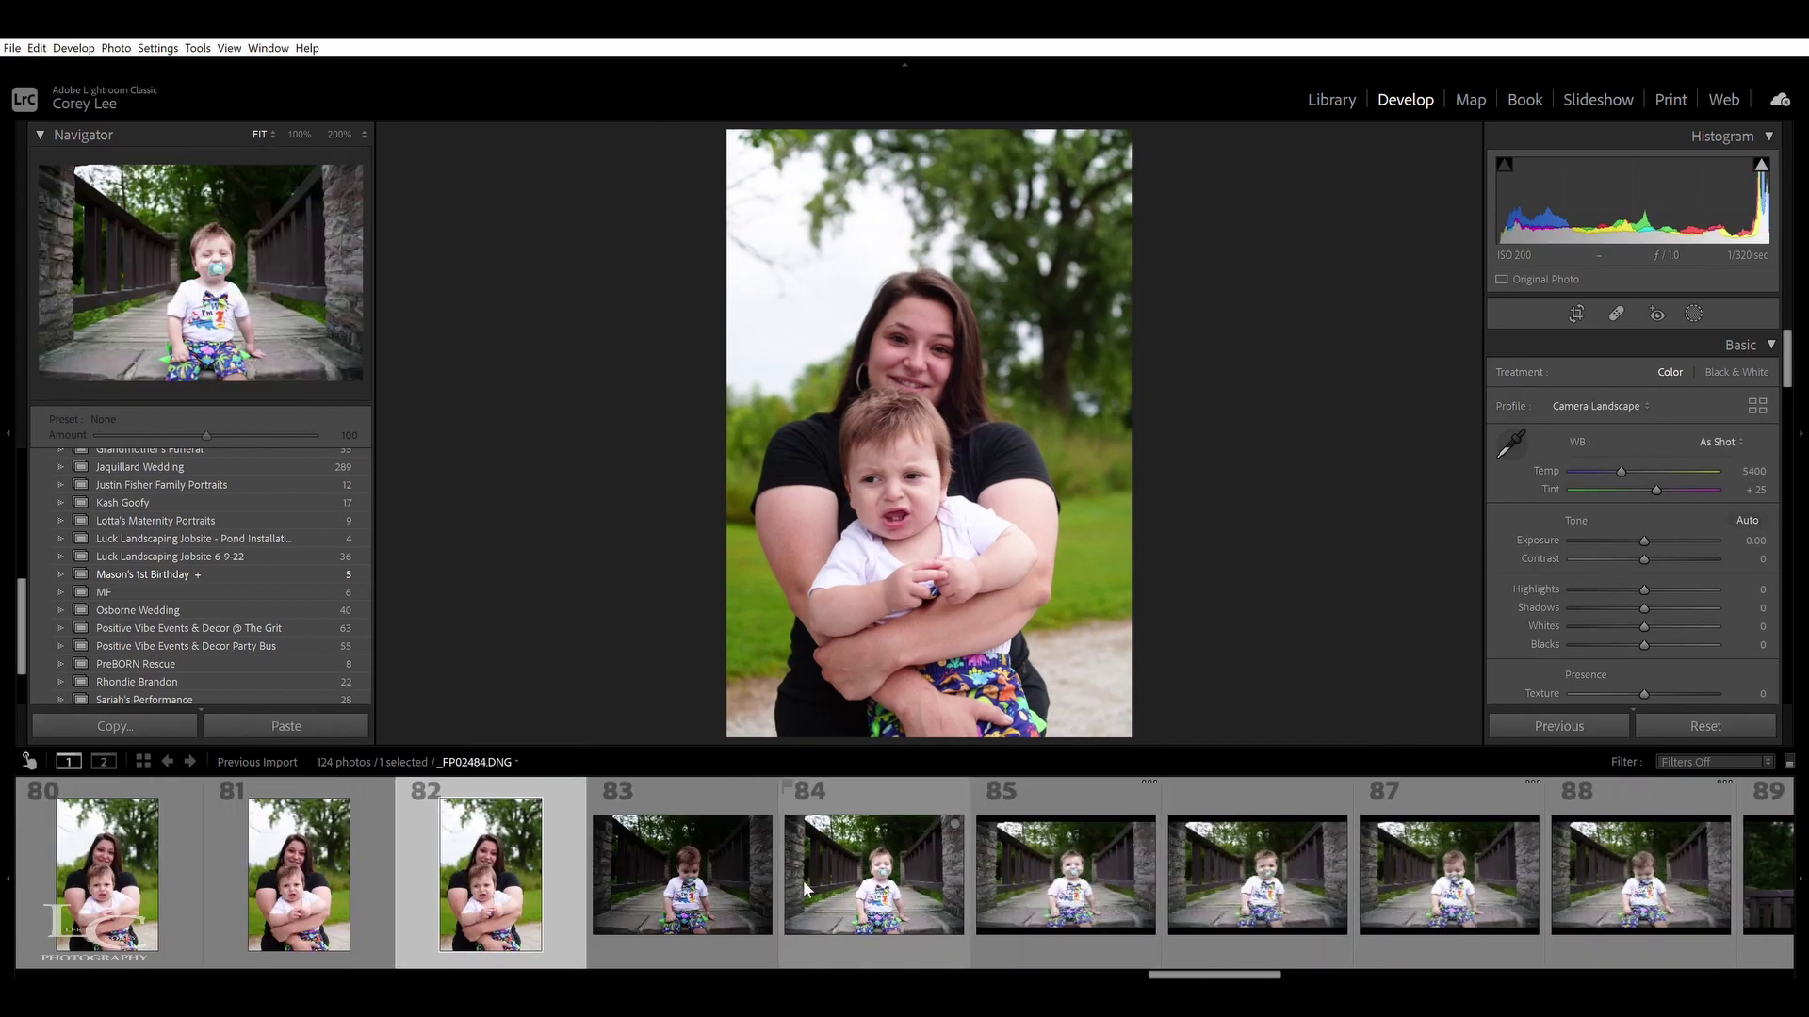
Compare photos 83 to 88 of the child sitting on the bridge
click(763, 893)
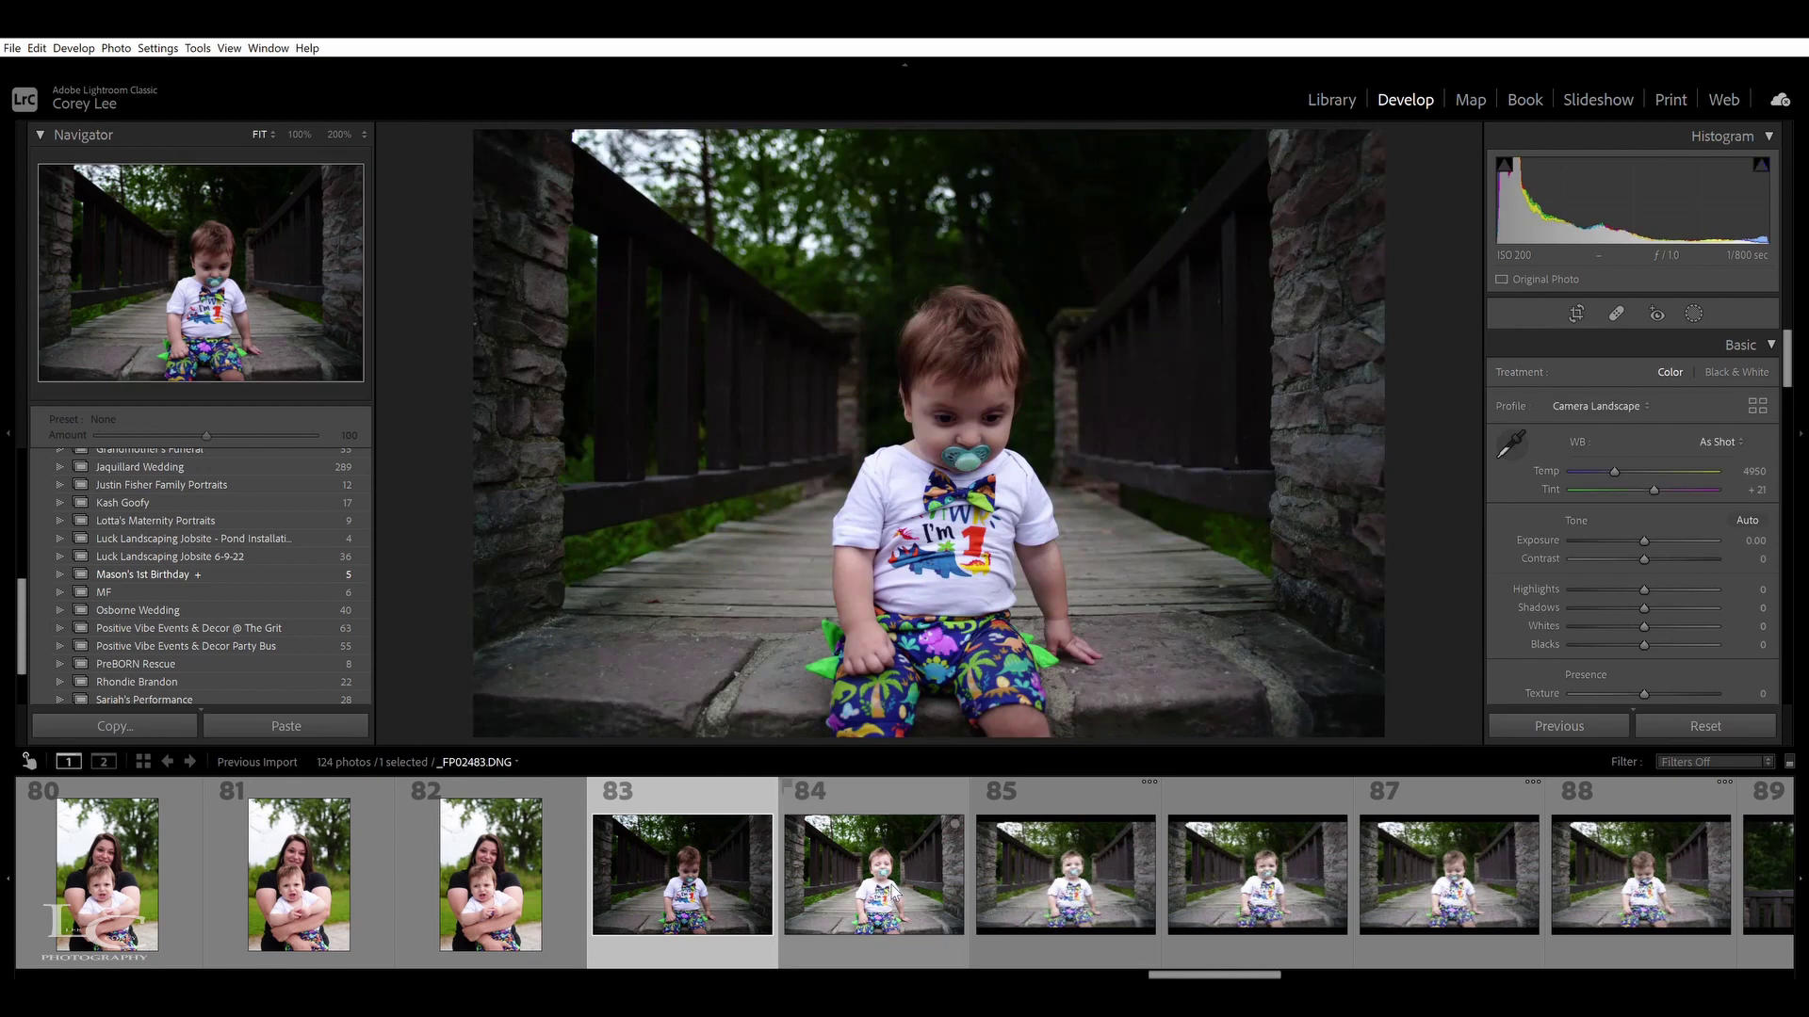
click(900, 889)
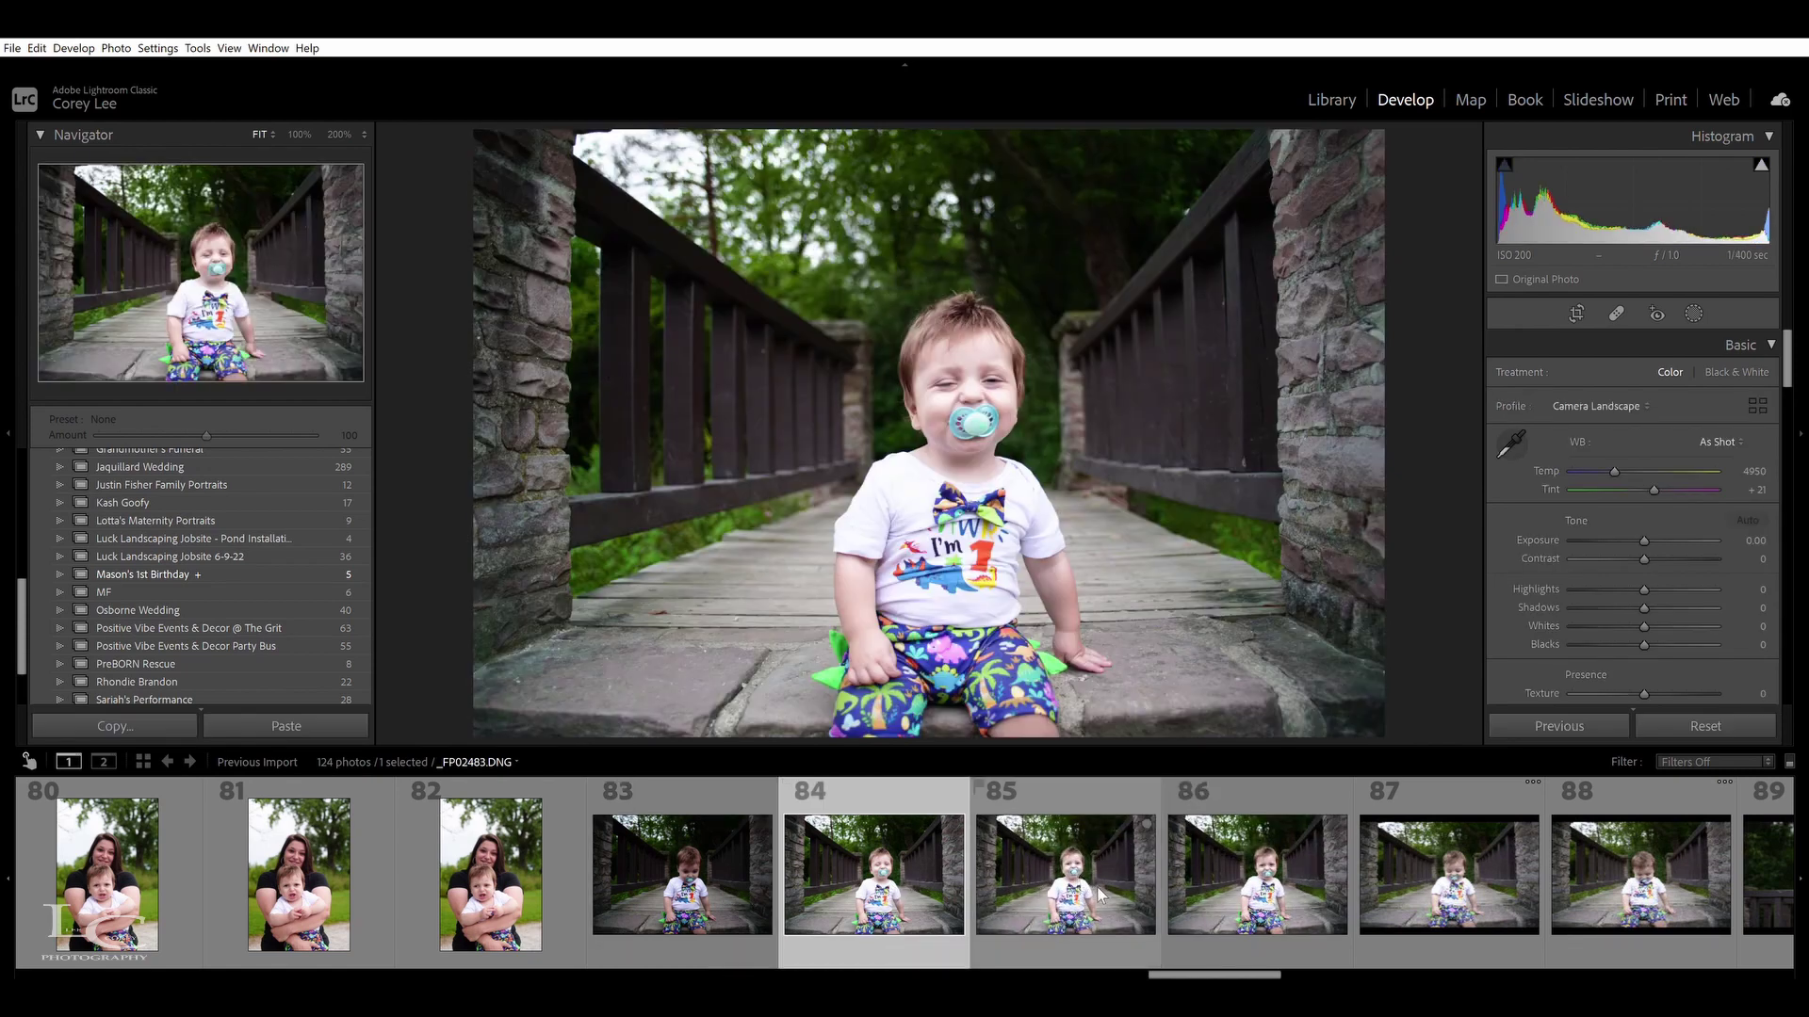
click(1100, 895)
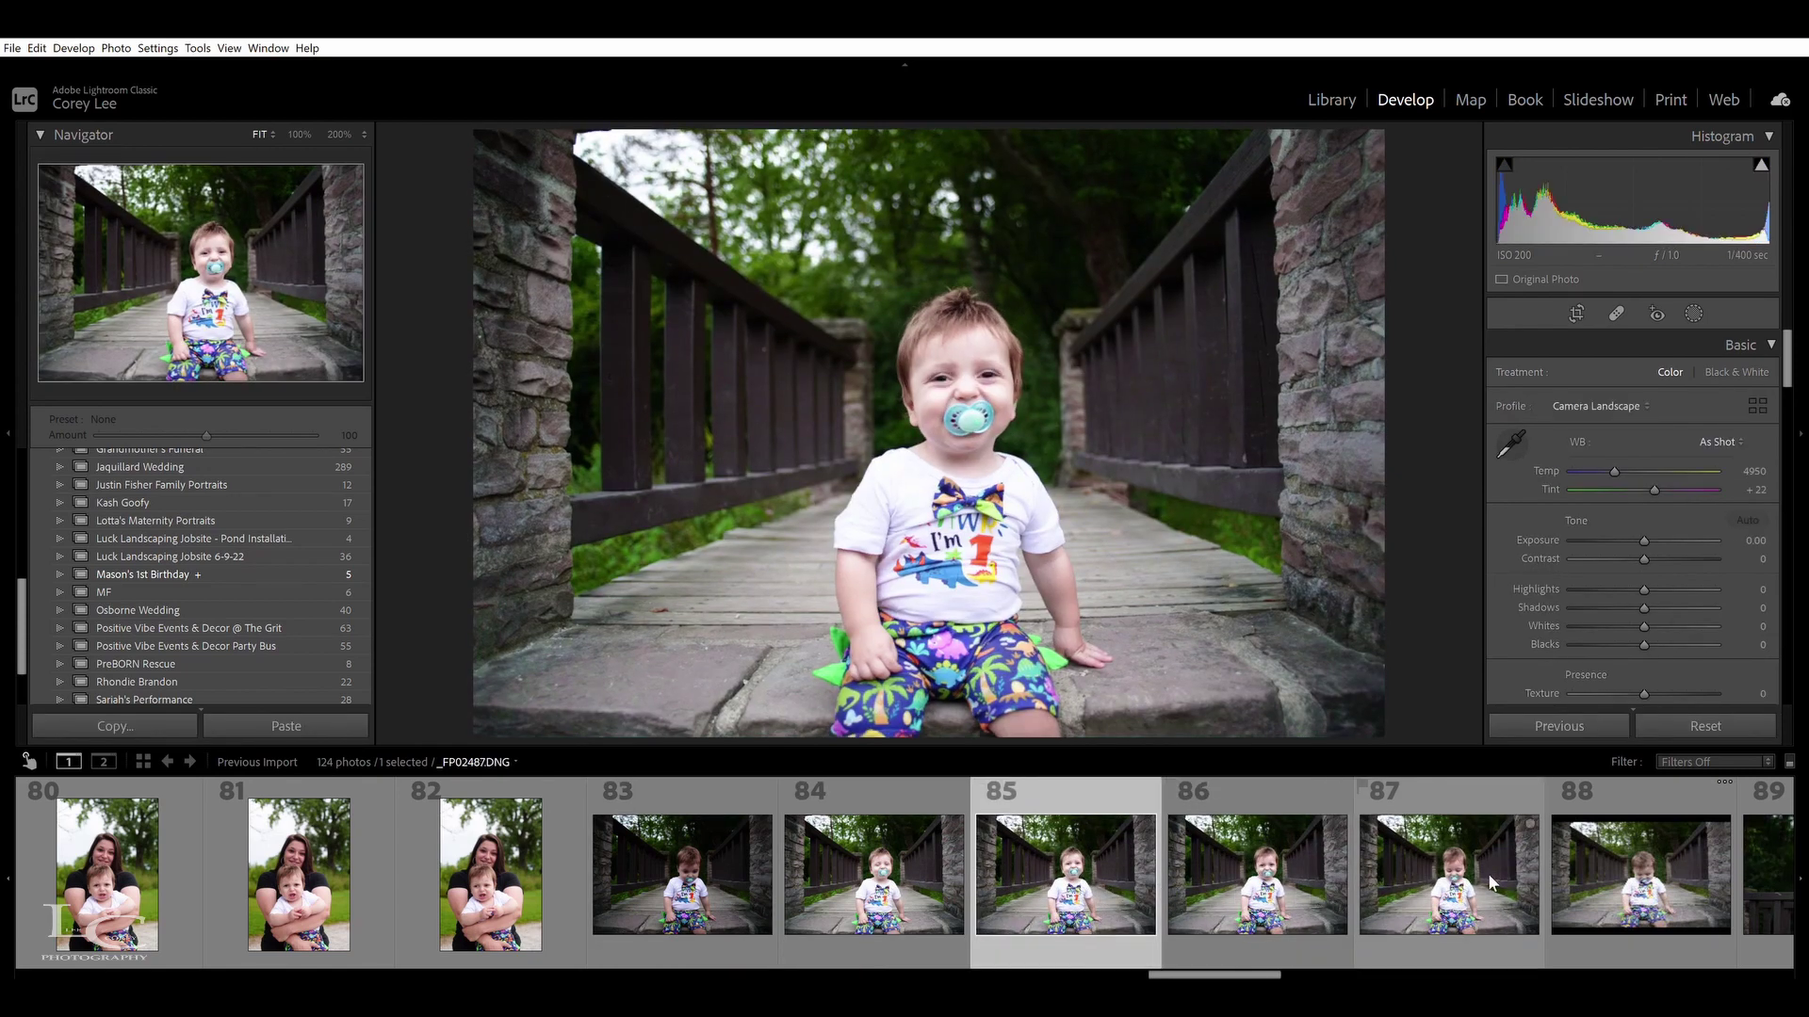
scroll(1486, 874, down, 3)
click(1066, 895)
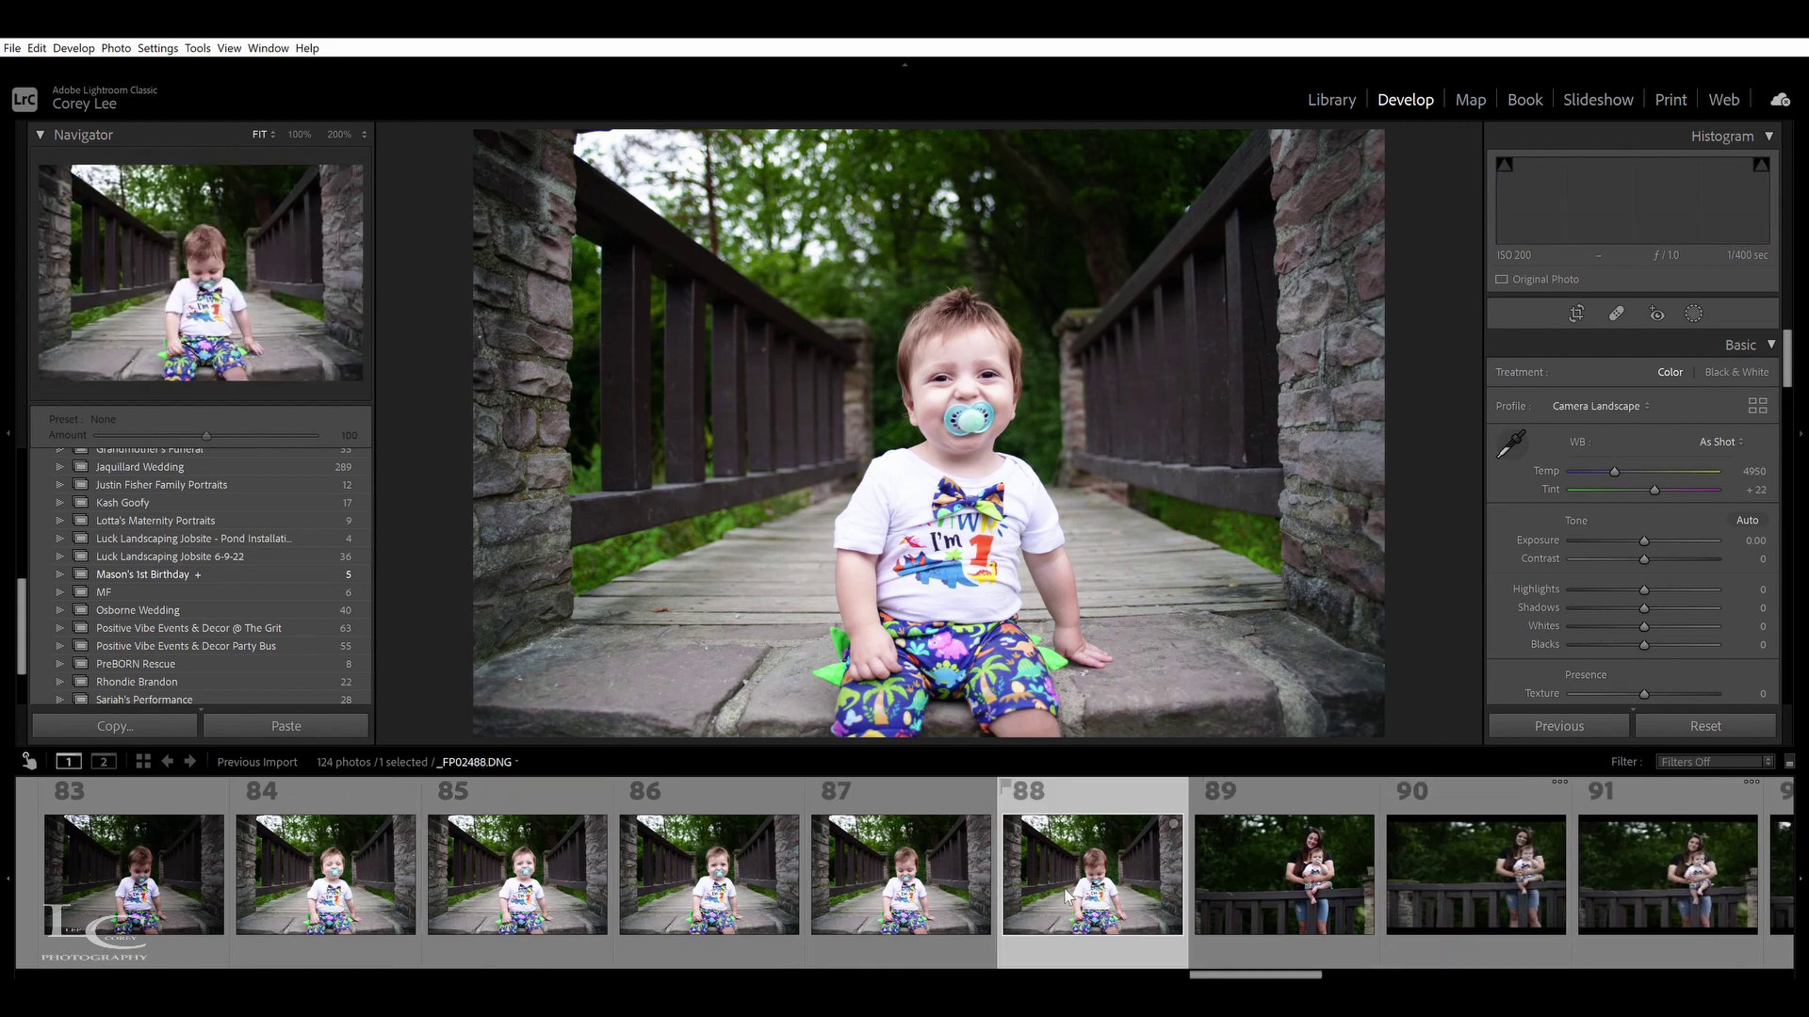
click(935, 895)
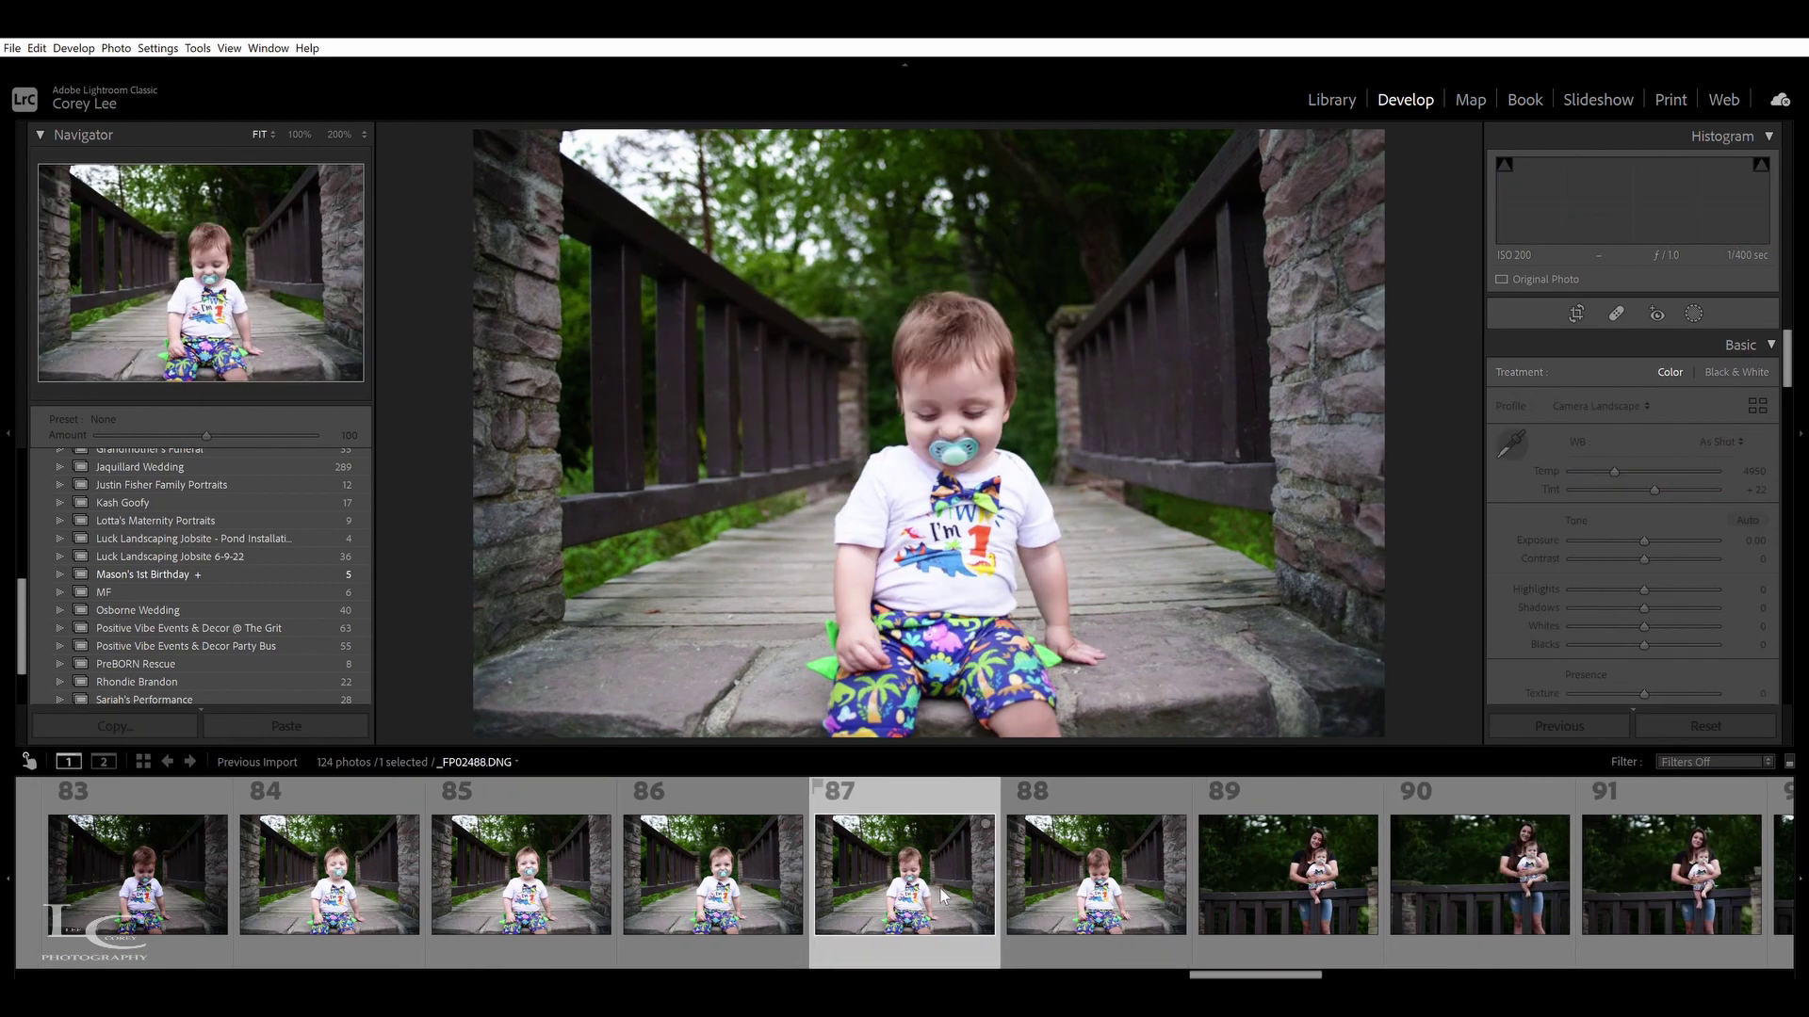
Review photos 99 to 106 of the child sitting among the leaves on the bridge
scroll(1251, 957, down, 8)
scroll(1368, 951, down, 2)
scroll(1376, 946, down, 1)
scroll(1408, 956, down, 4)
click(690, 874)
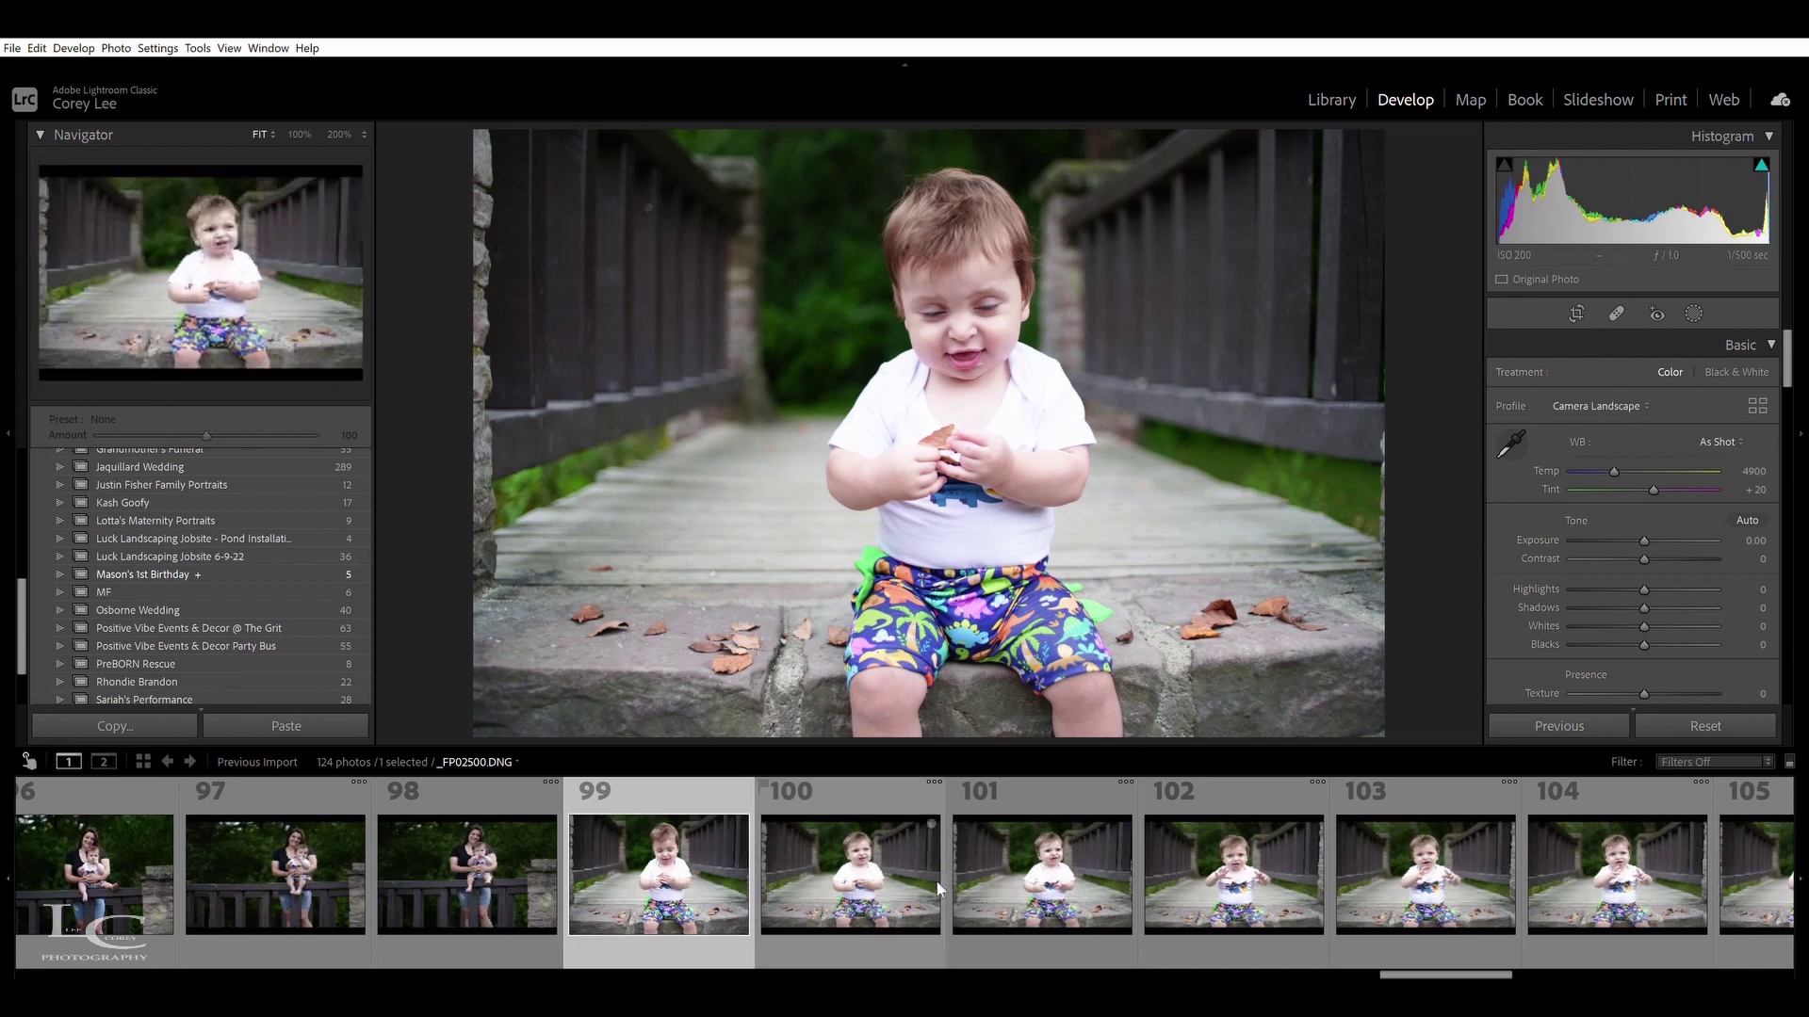
click(859, 881)
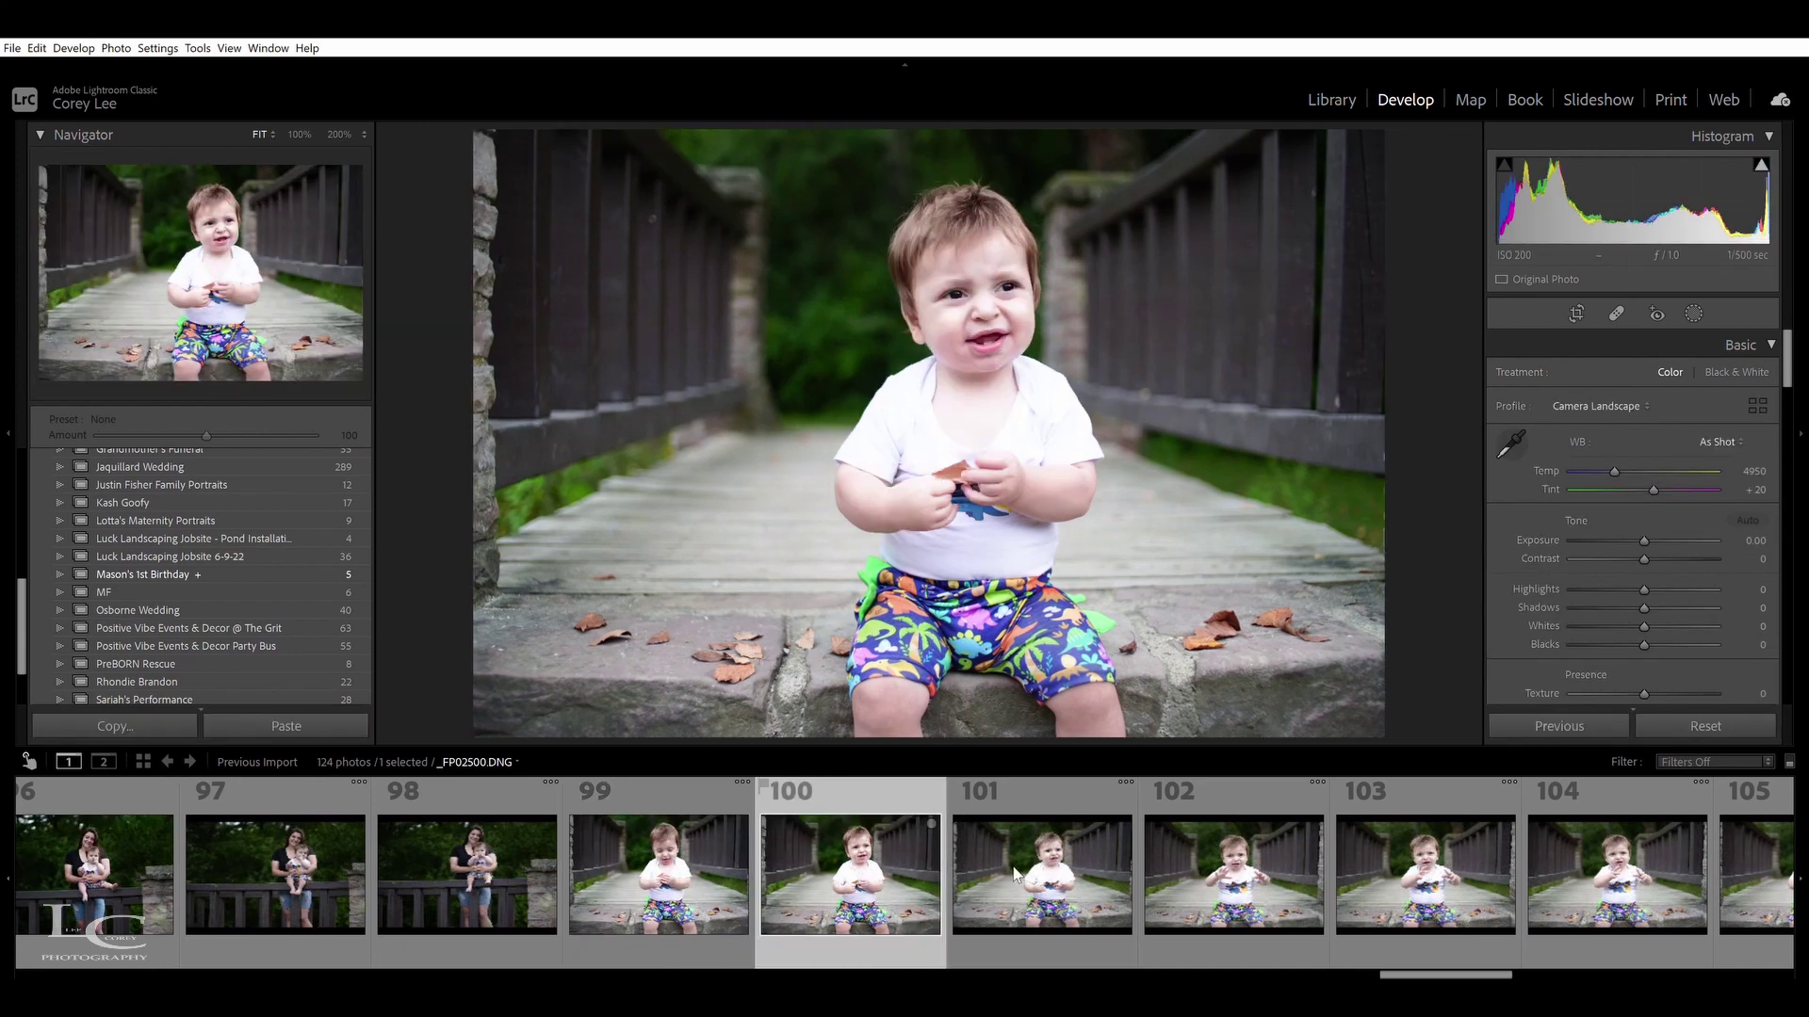
click(1269, 848)
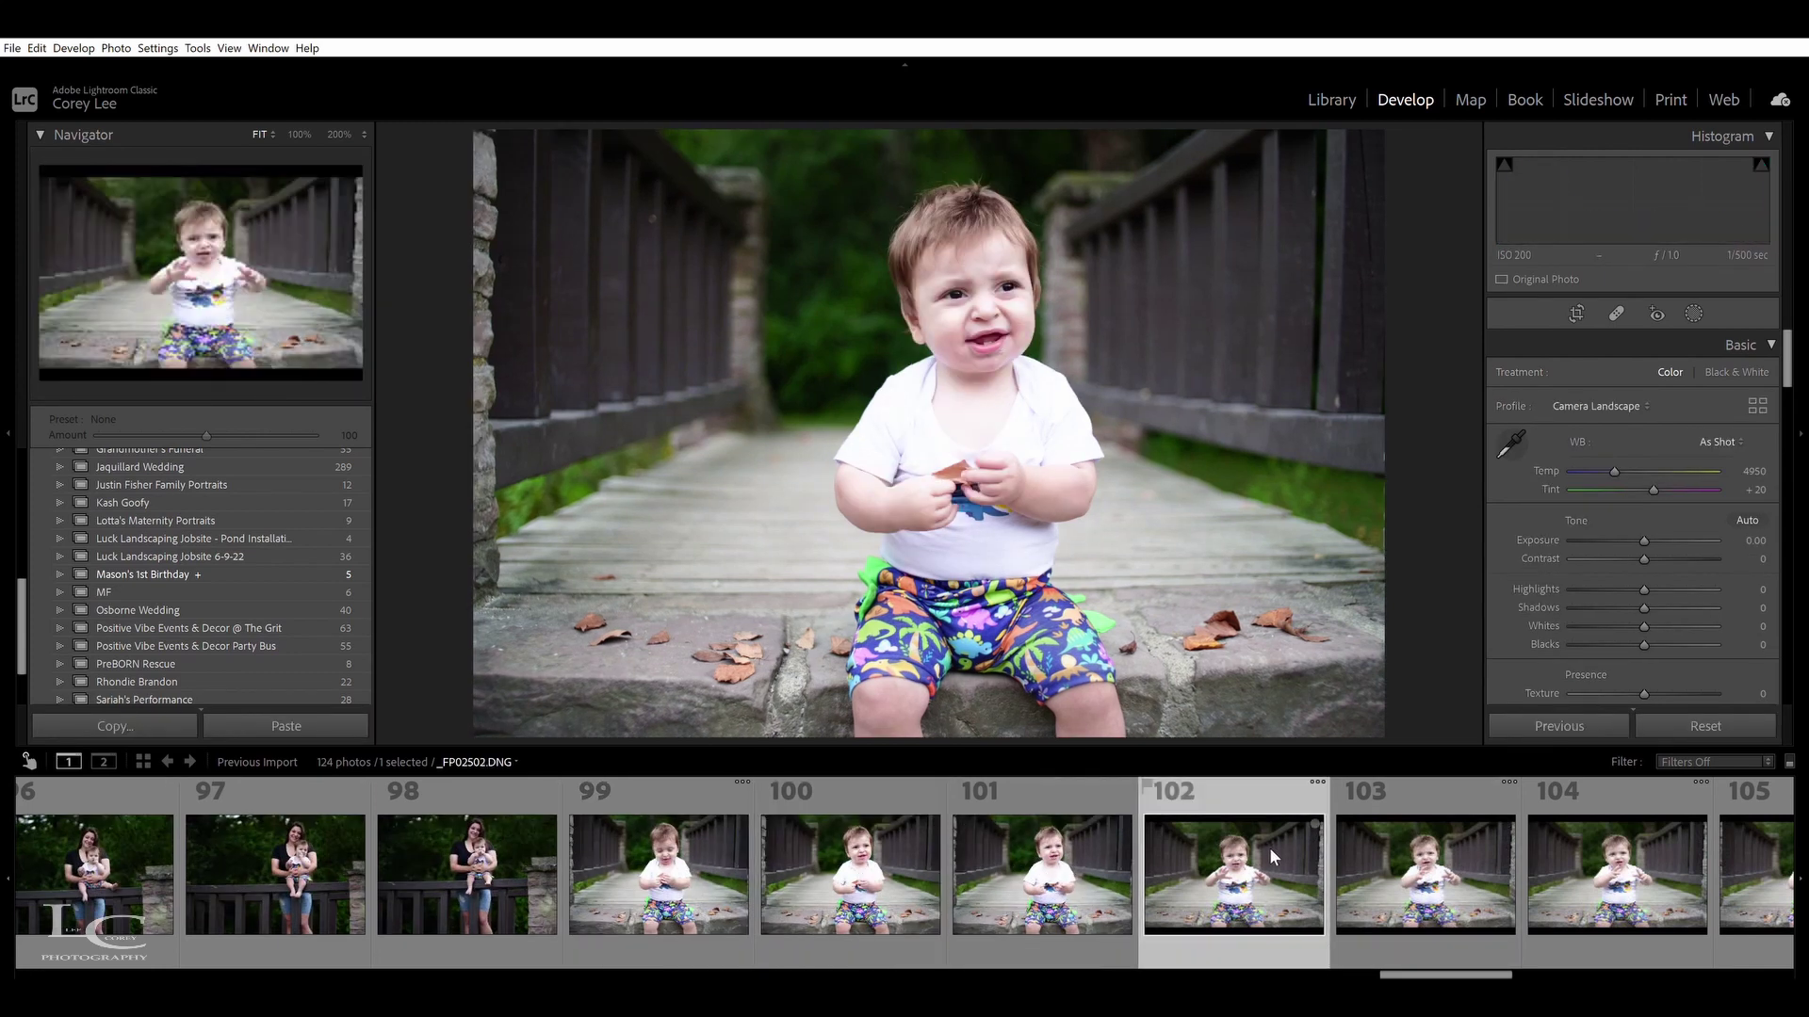
click(1427, 856)
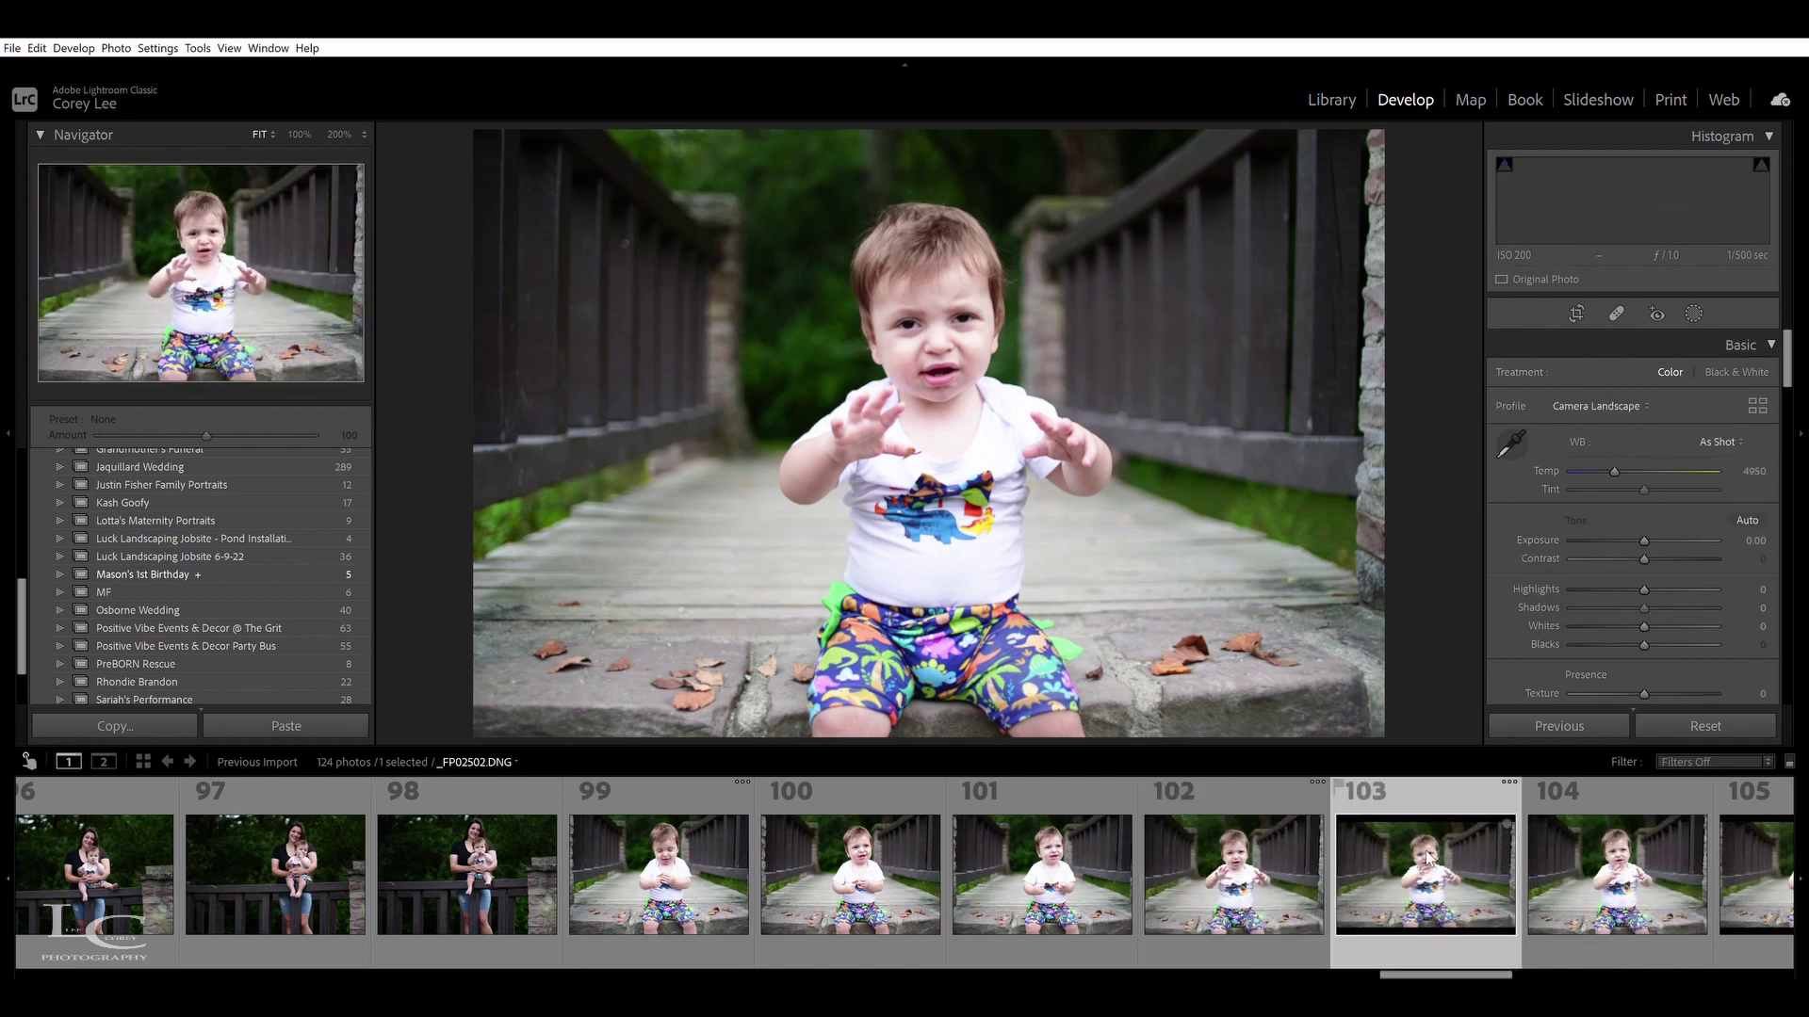
click(1565, 850)
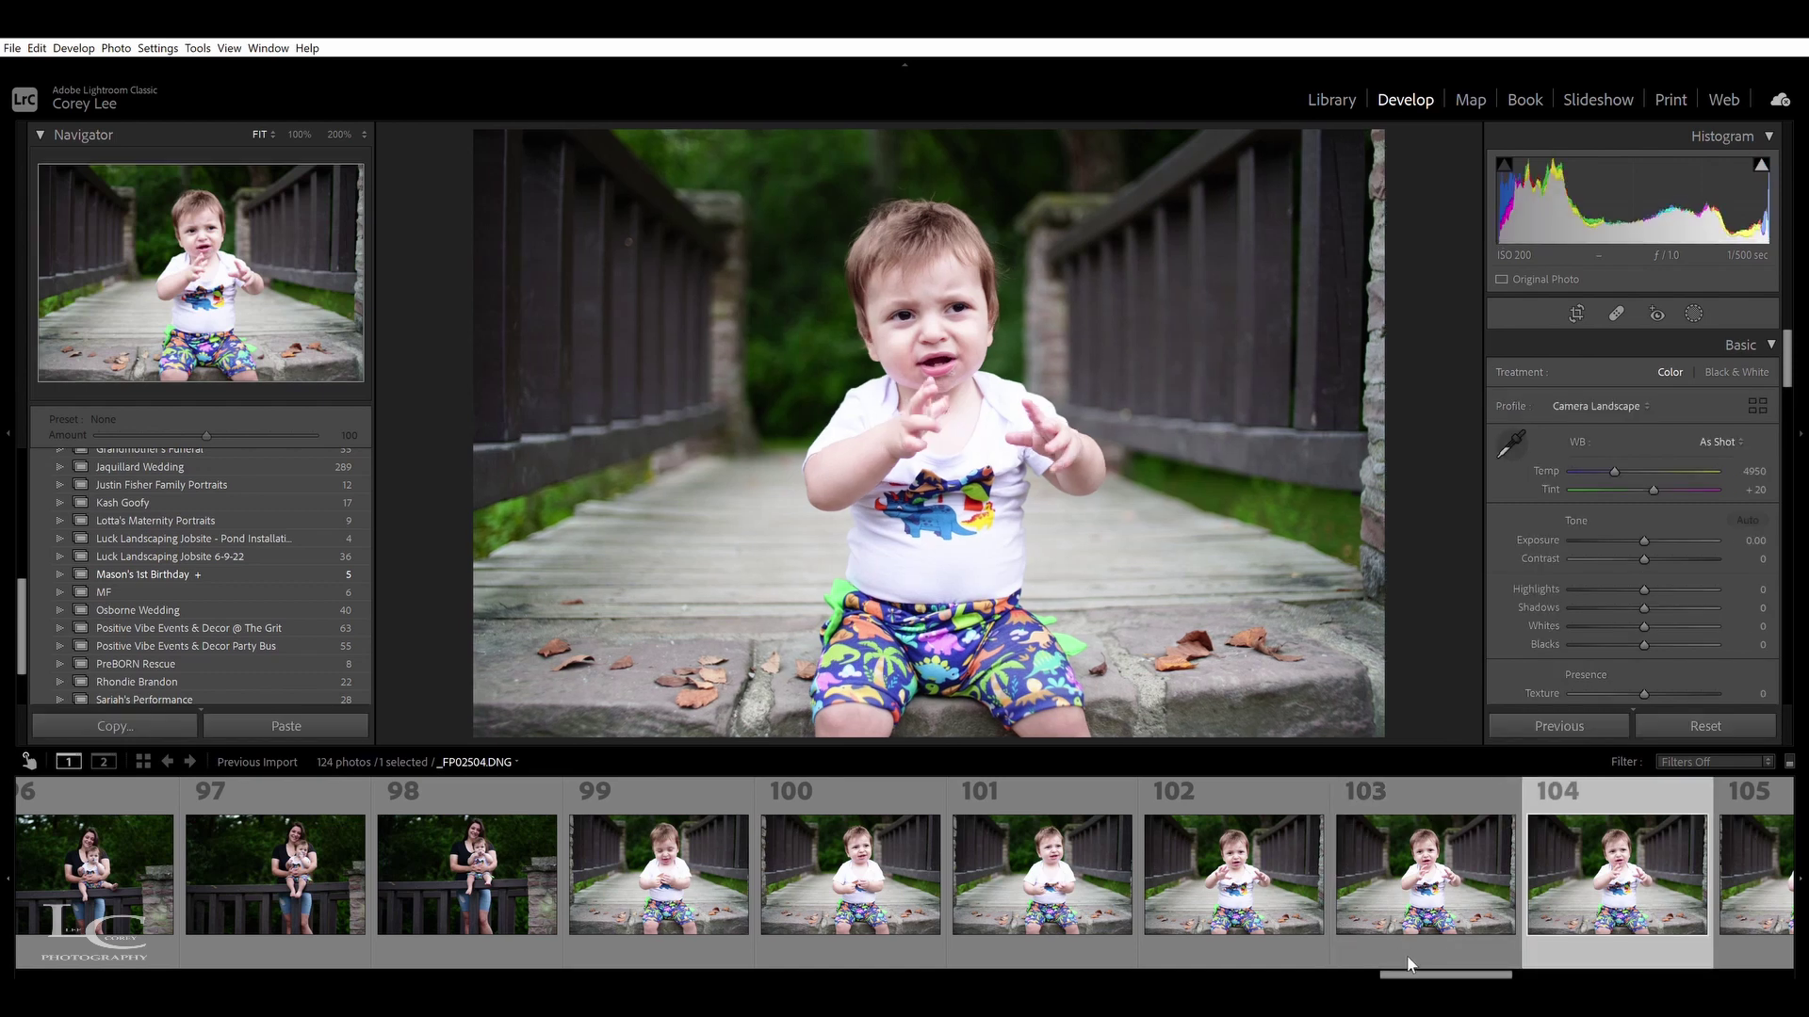
scroll(1405, 955, down, 4)
key(Right)
click(1142, 865)
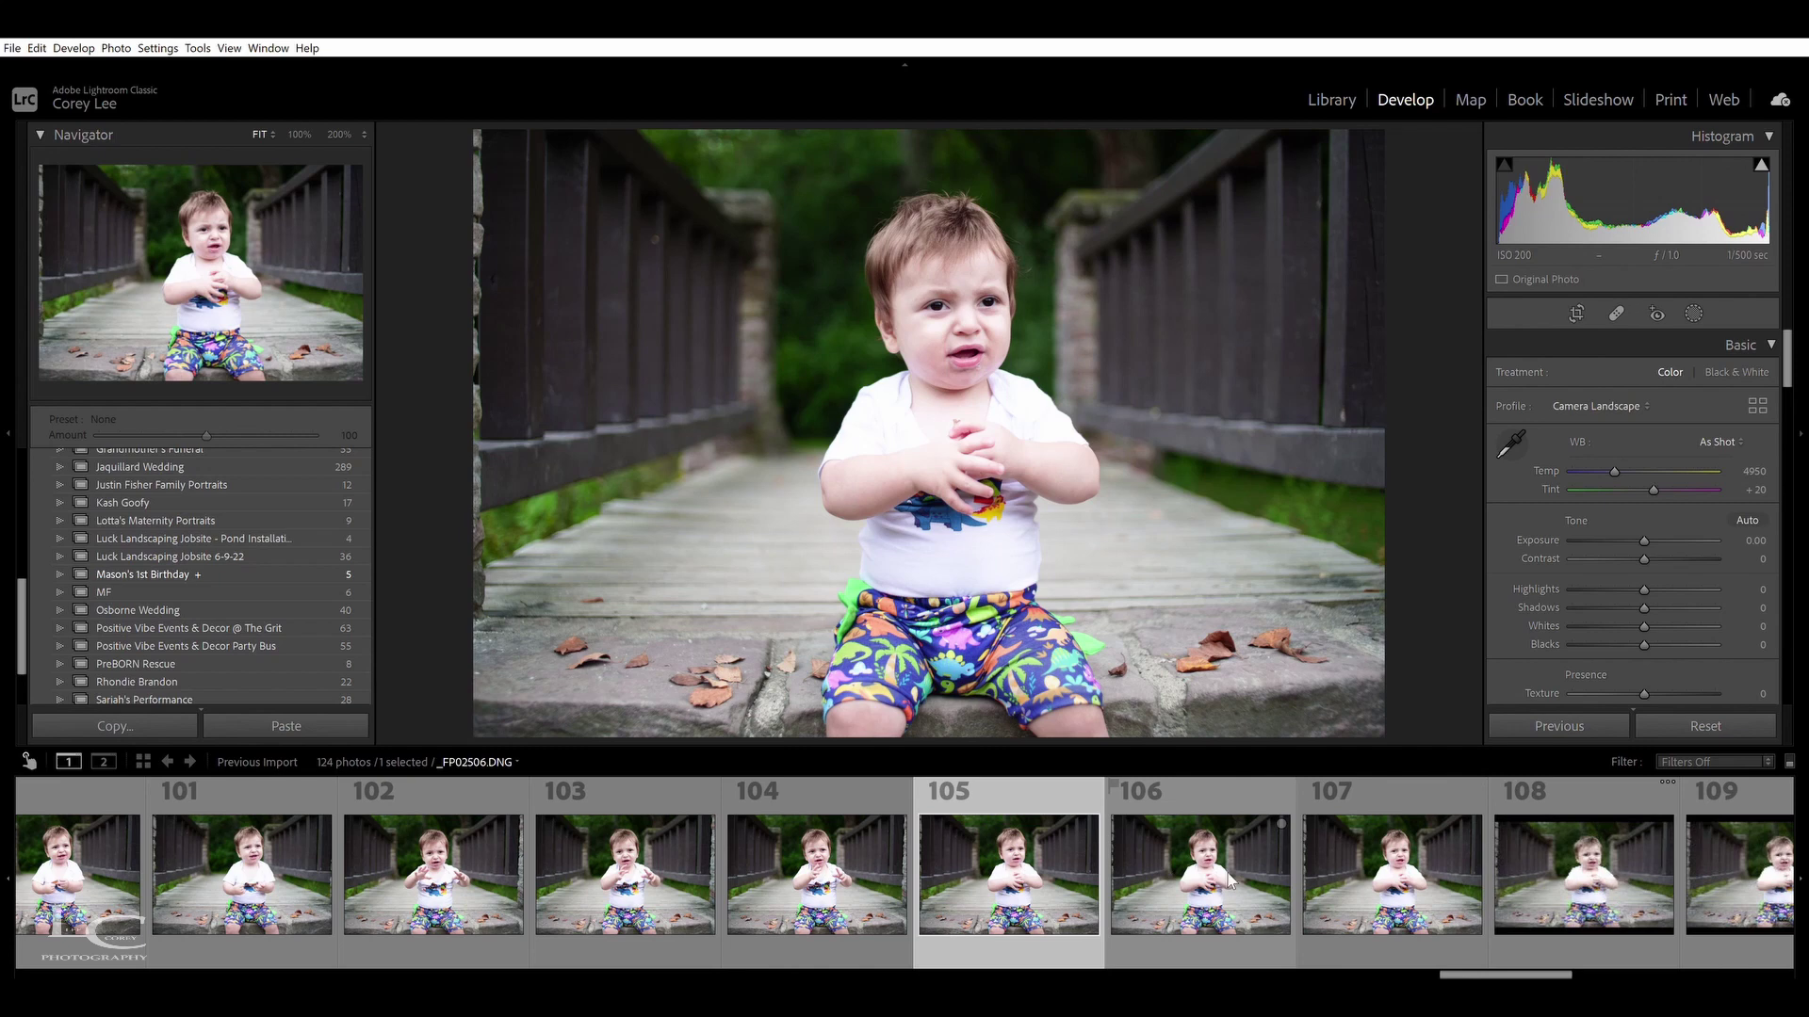
Compare photos 121 and 120 near the end of the filmstrip and add photo 120 to the birthday collection
drag(1510, 961, 1726, 942)
click(1166, 876)
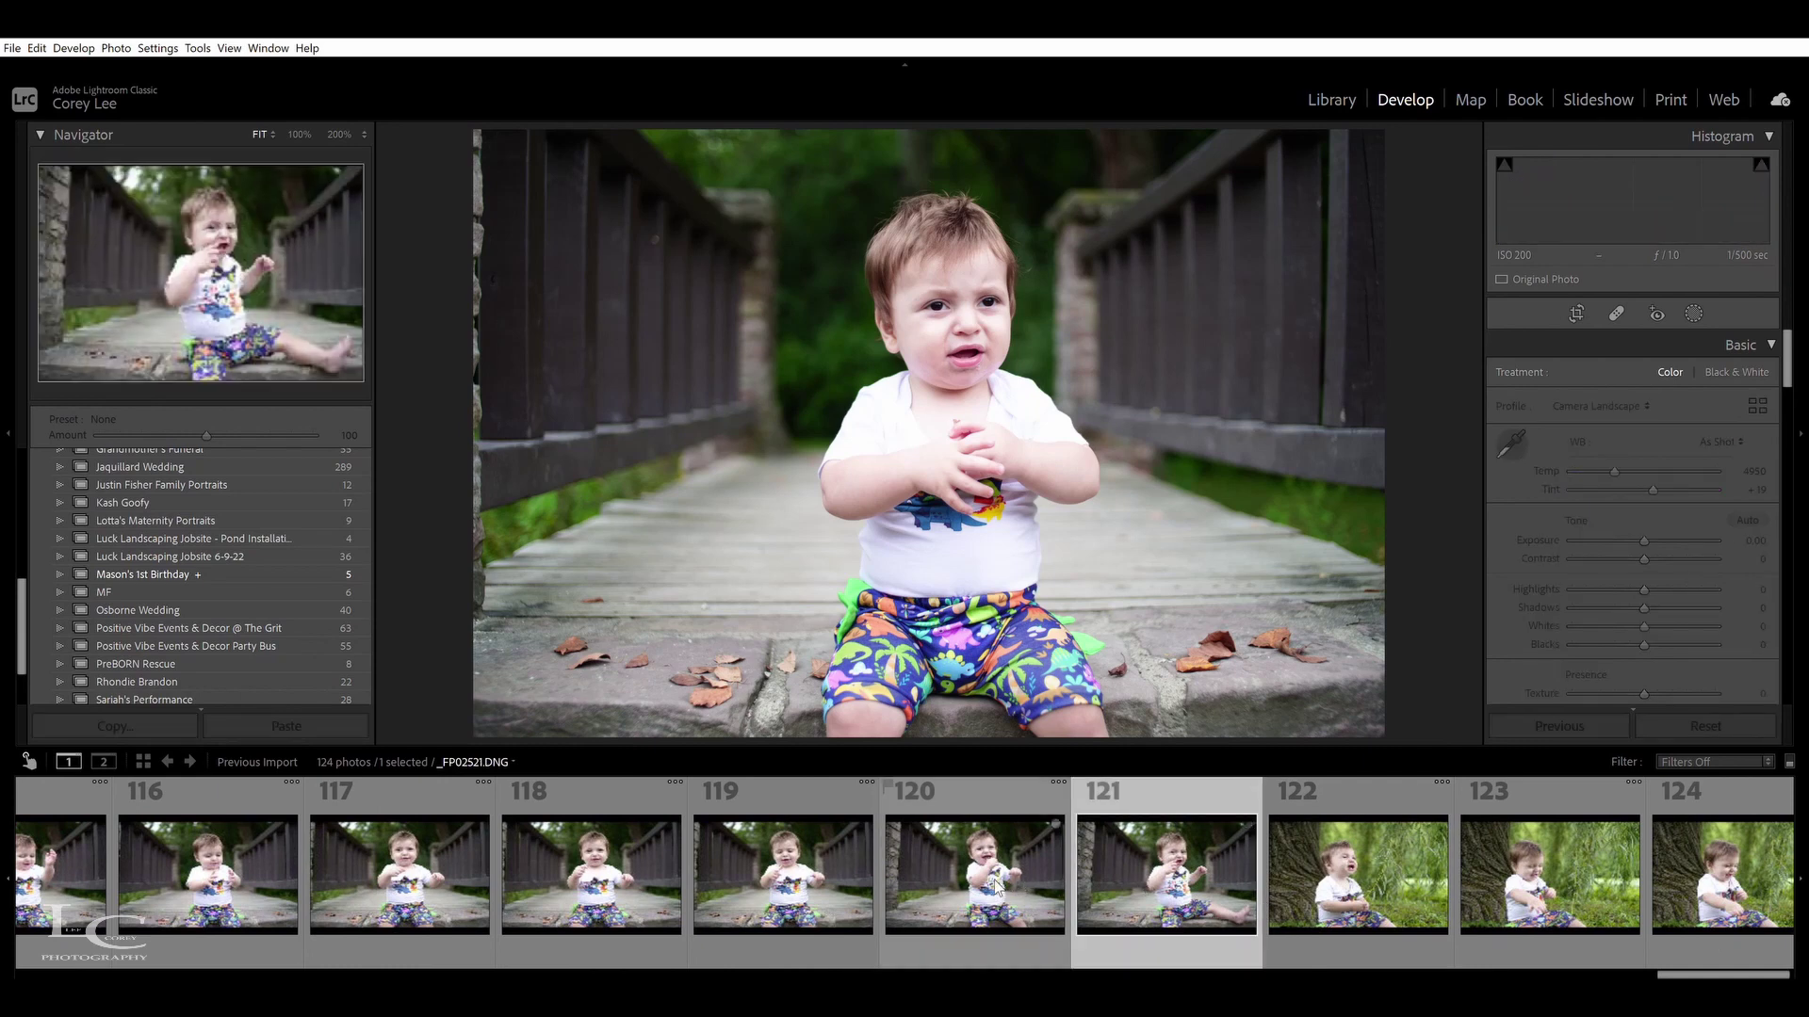
click(996, 883)
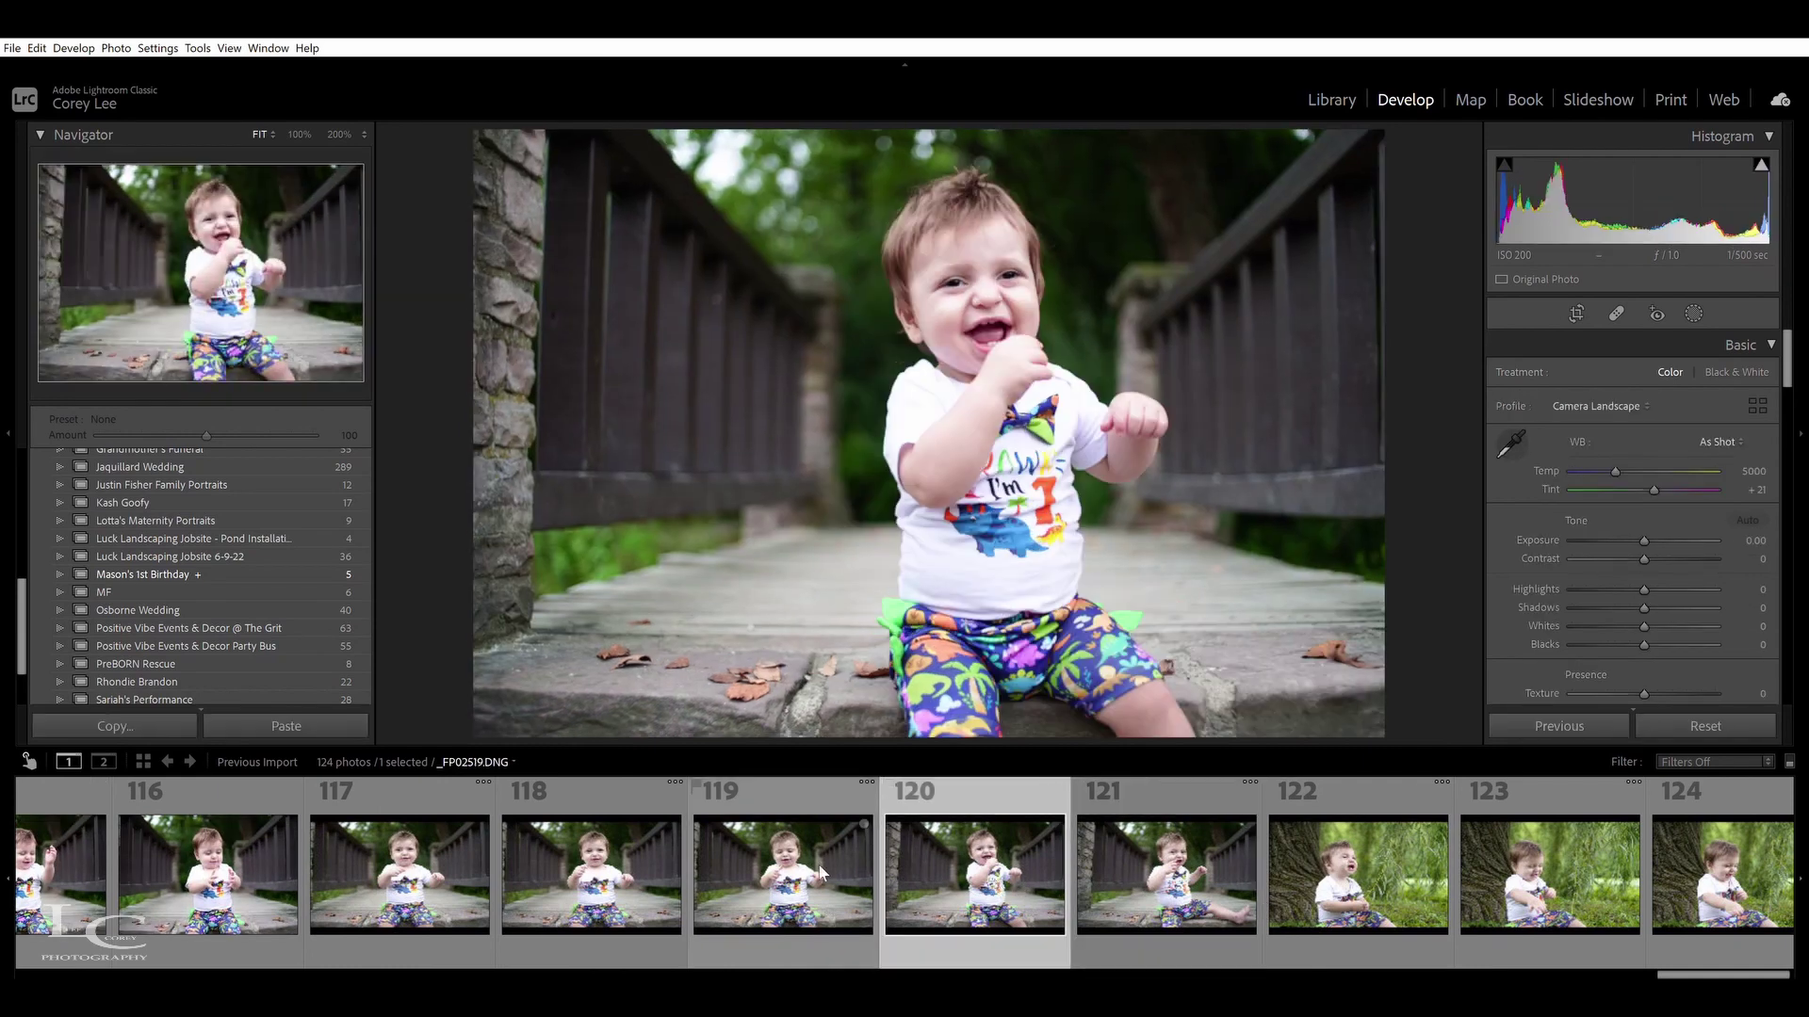
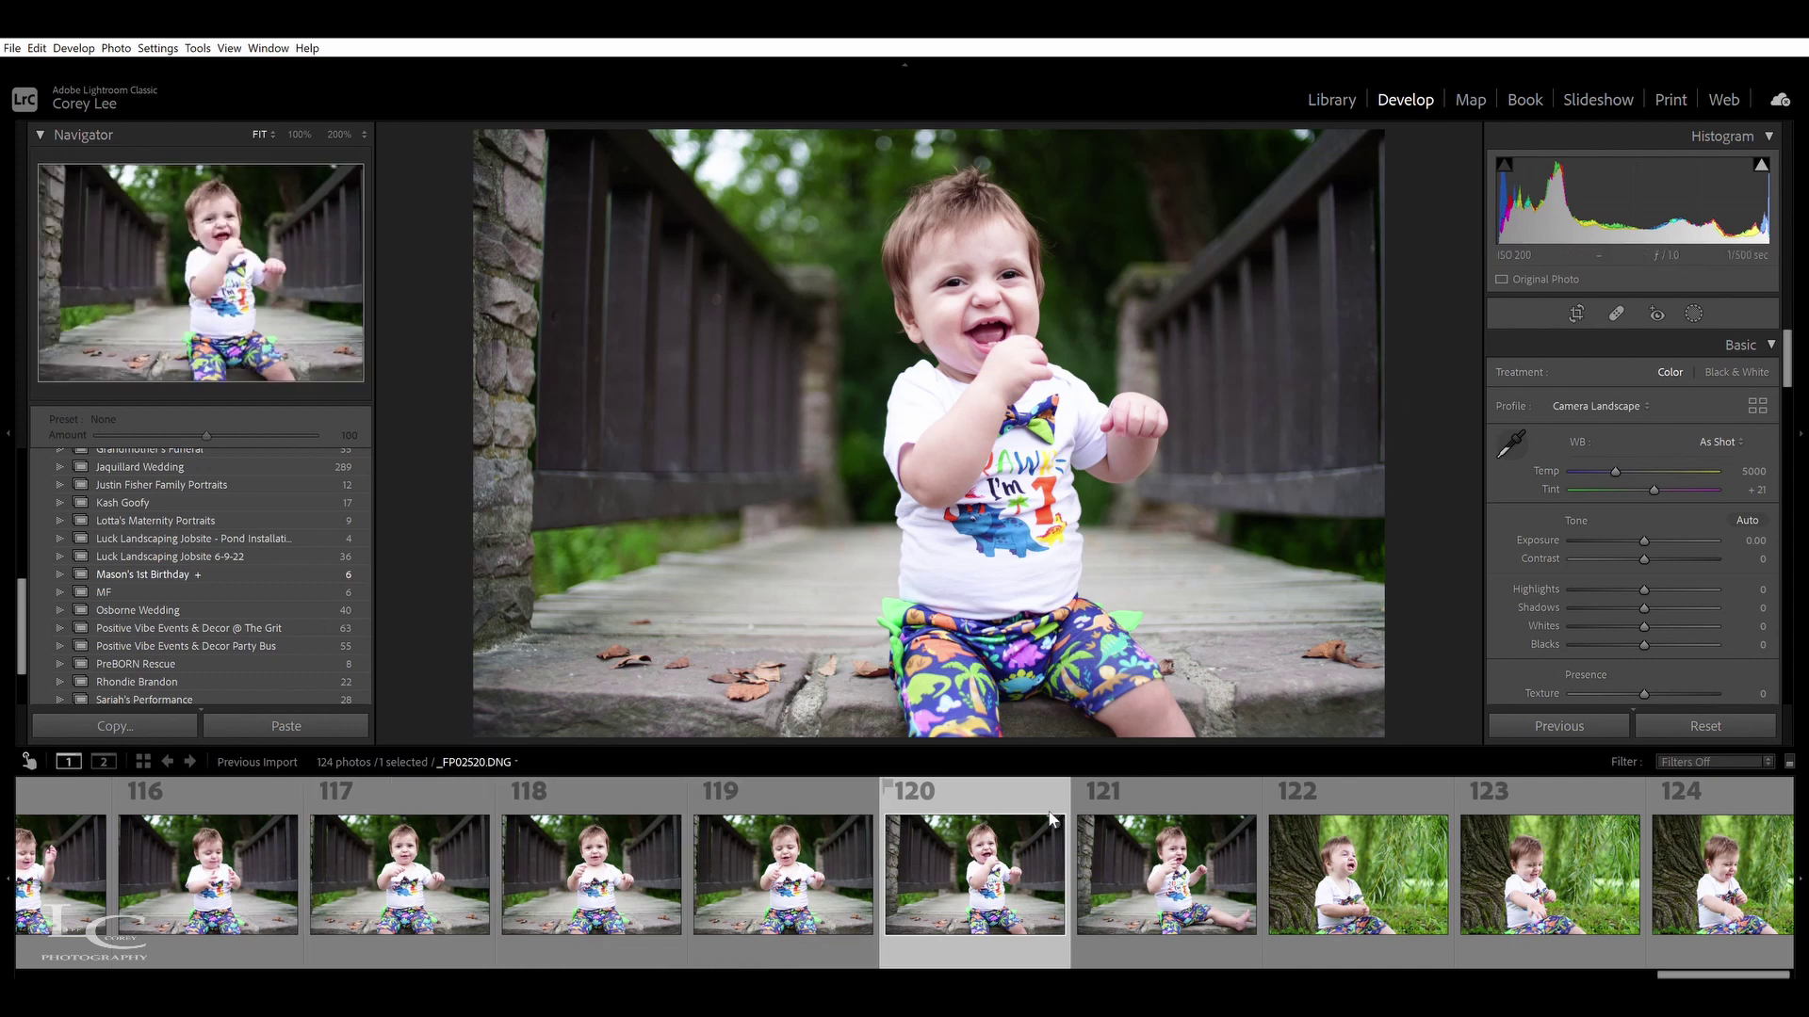
Review photos 115 to 118 of the child on the bridge
drag(1724, 972, 1666, 968)
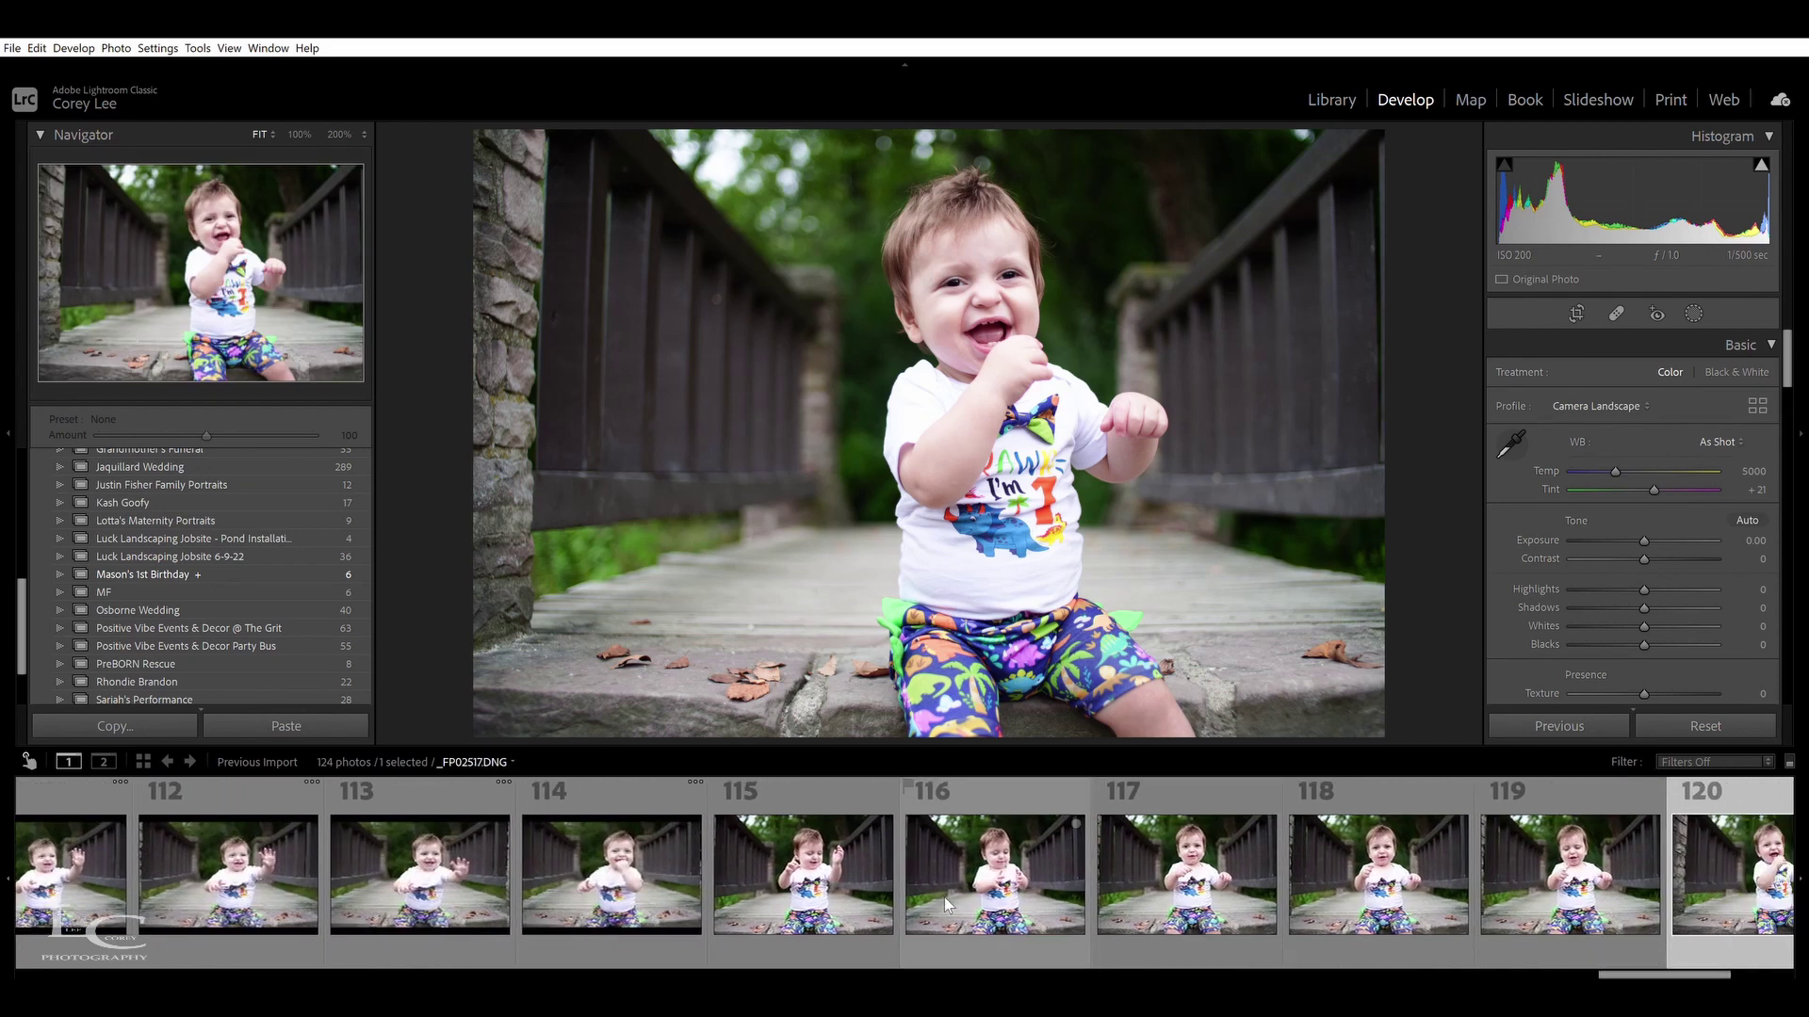
click(803, 876)
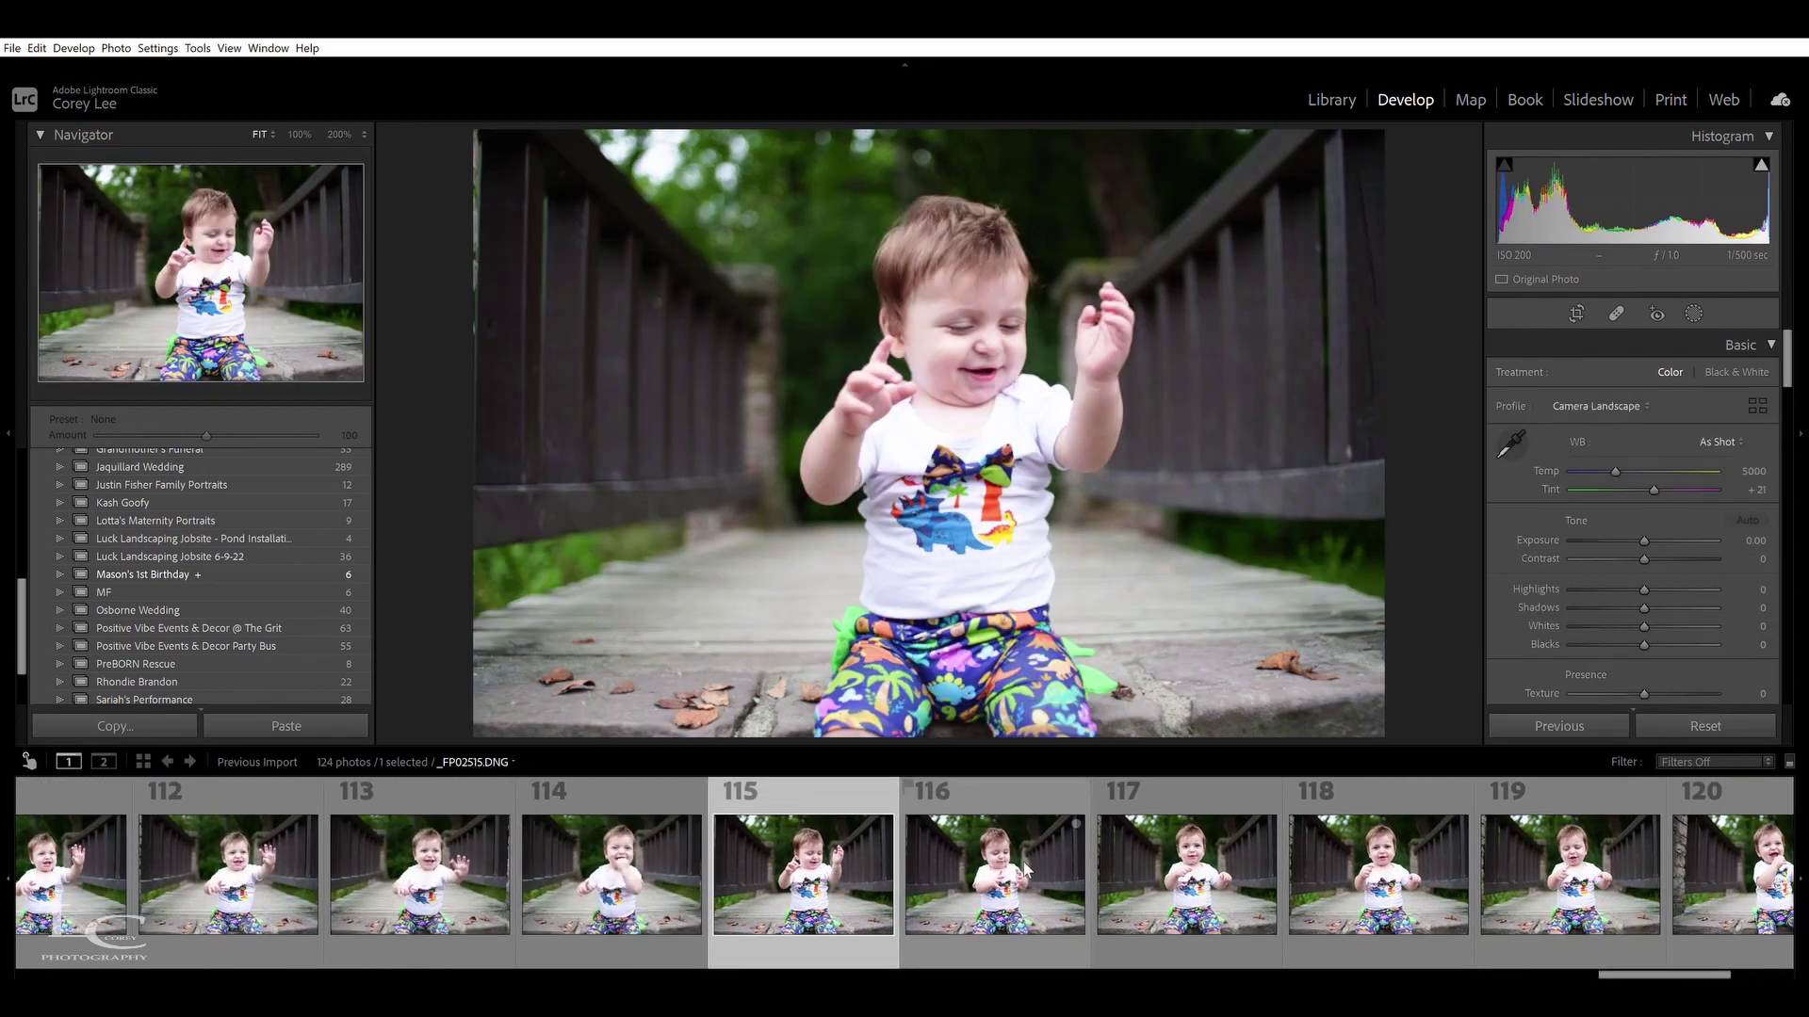
click(1027, 868)
click(1225, 890)
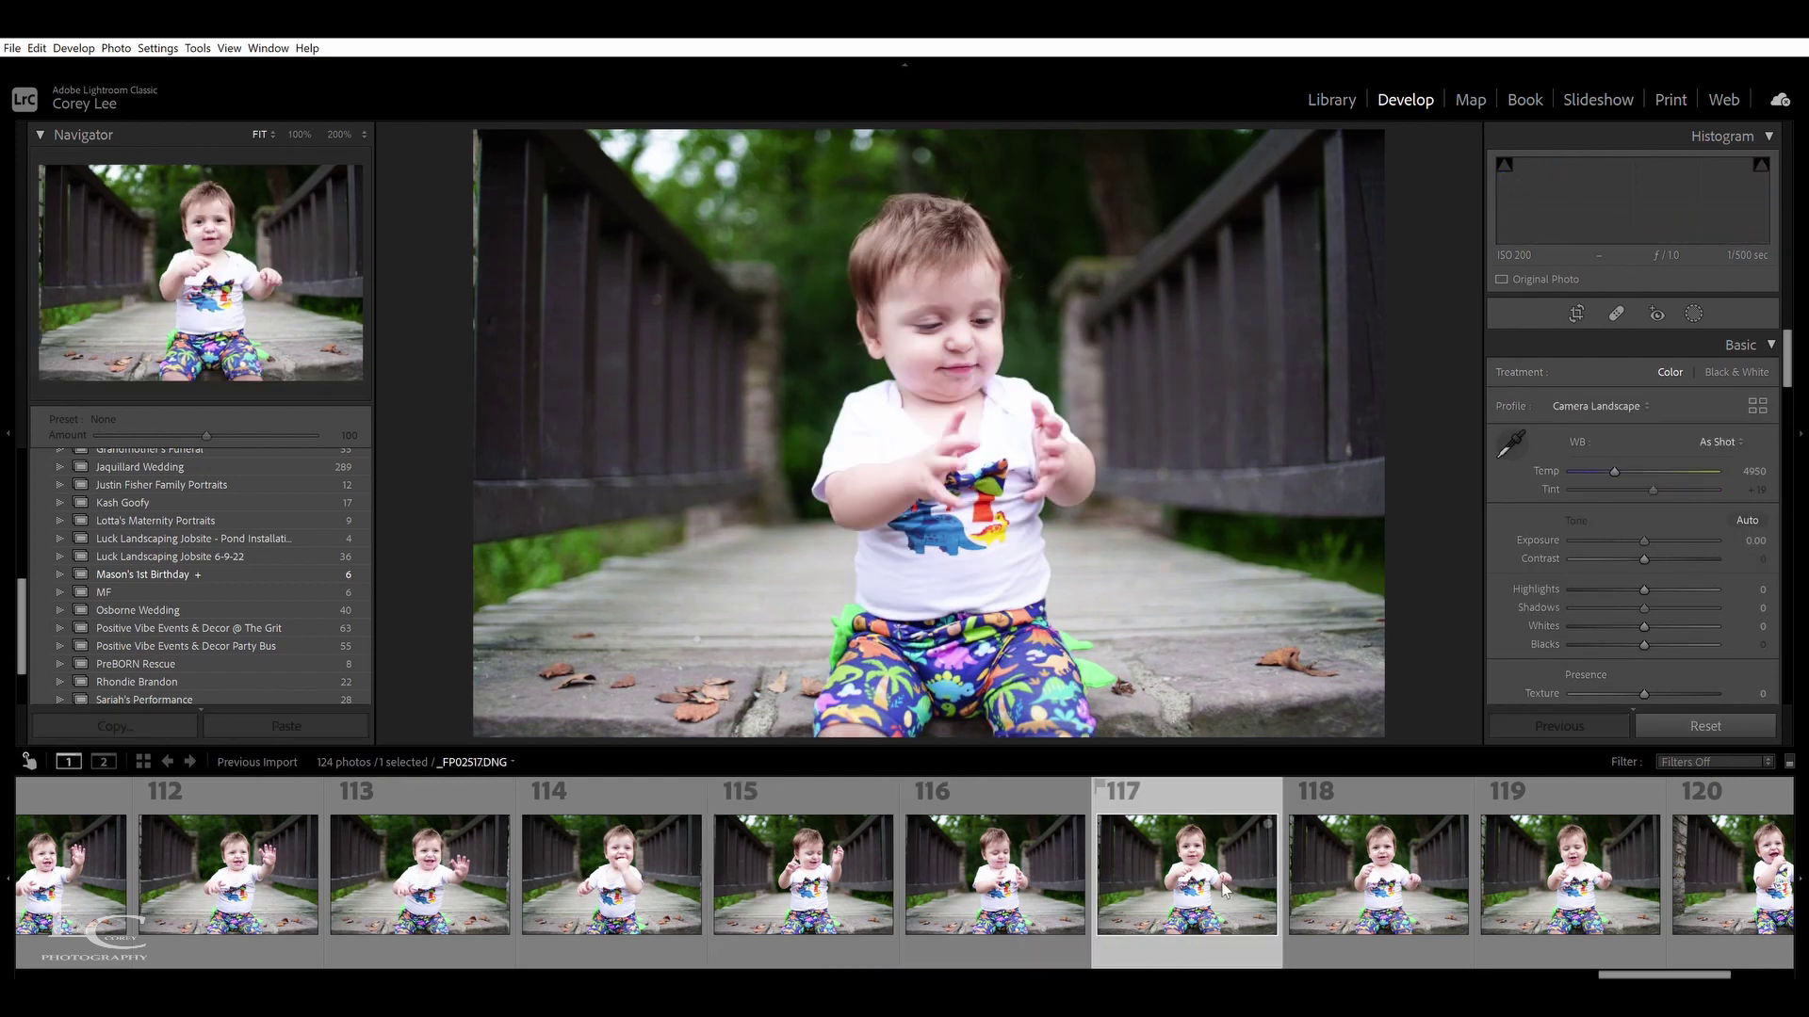
click(1395, 897)
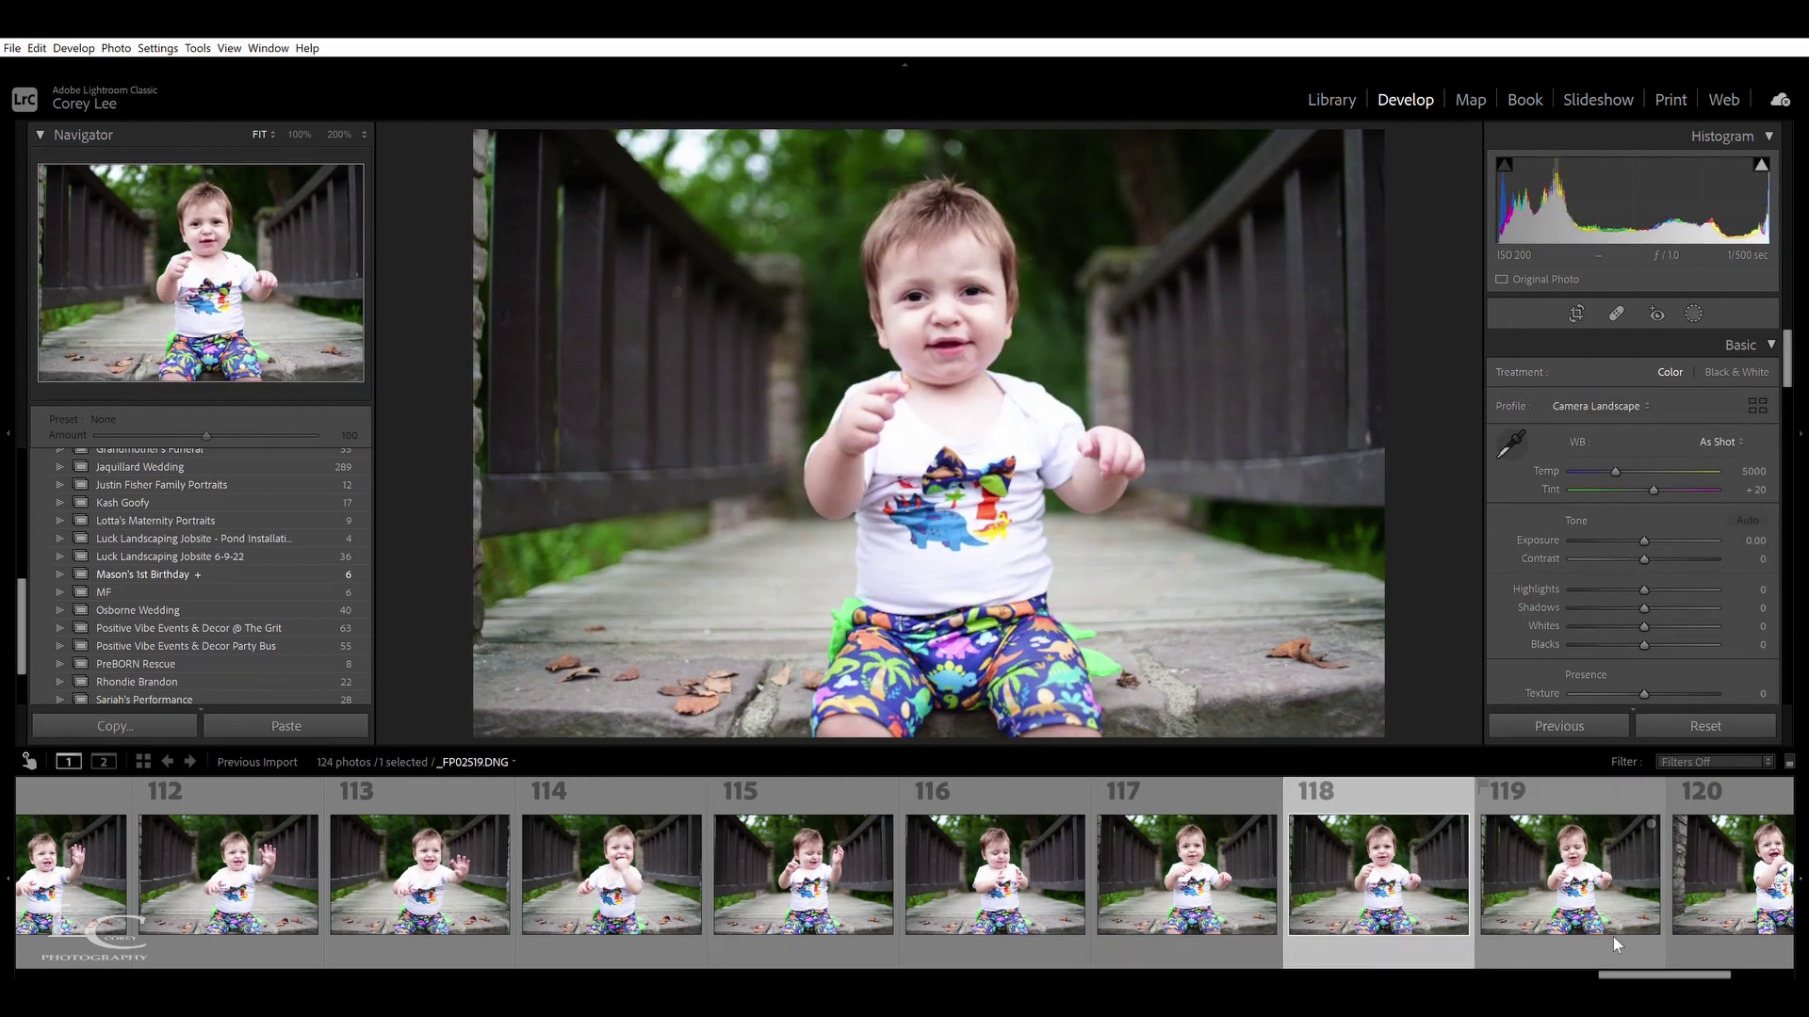
scroll(1601, 942, up, 4)
Check photo 121, return to photo 120 and apply automatic tone adjustments to it
drag(1584, 963, 1675, 923)
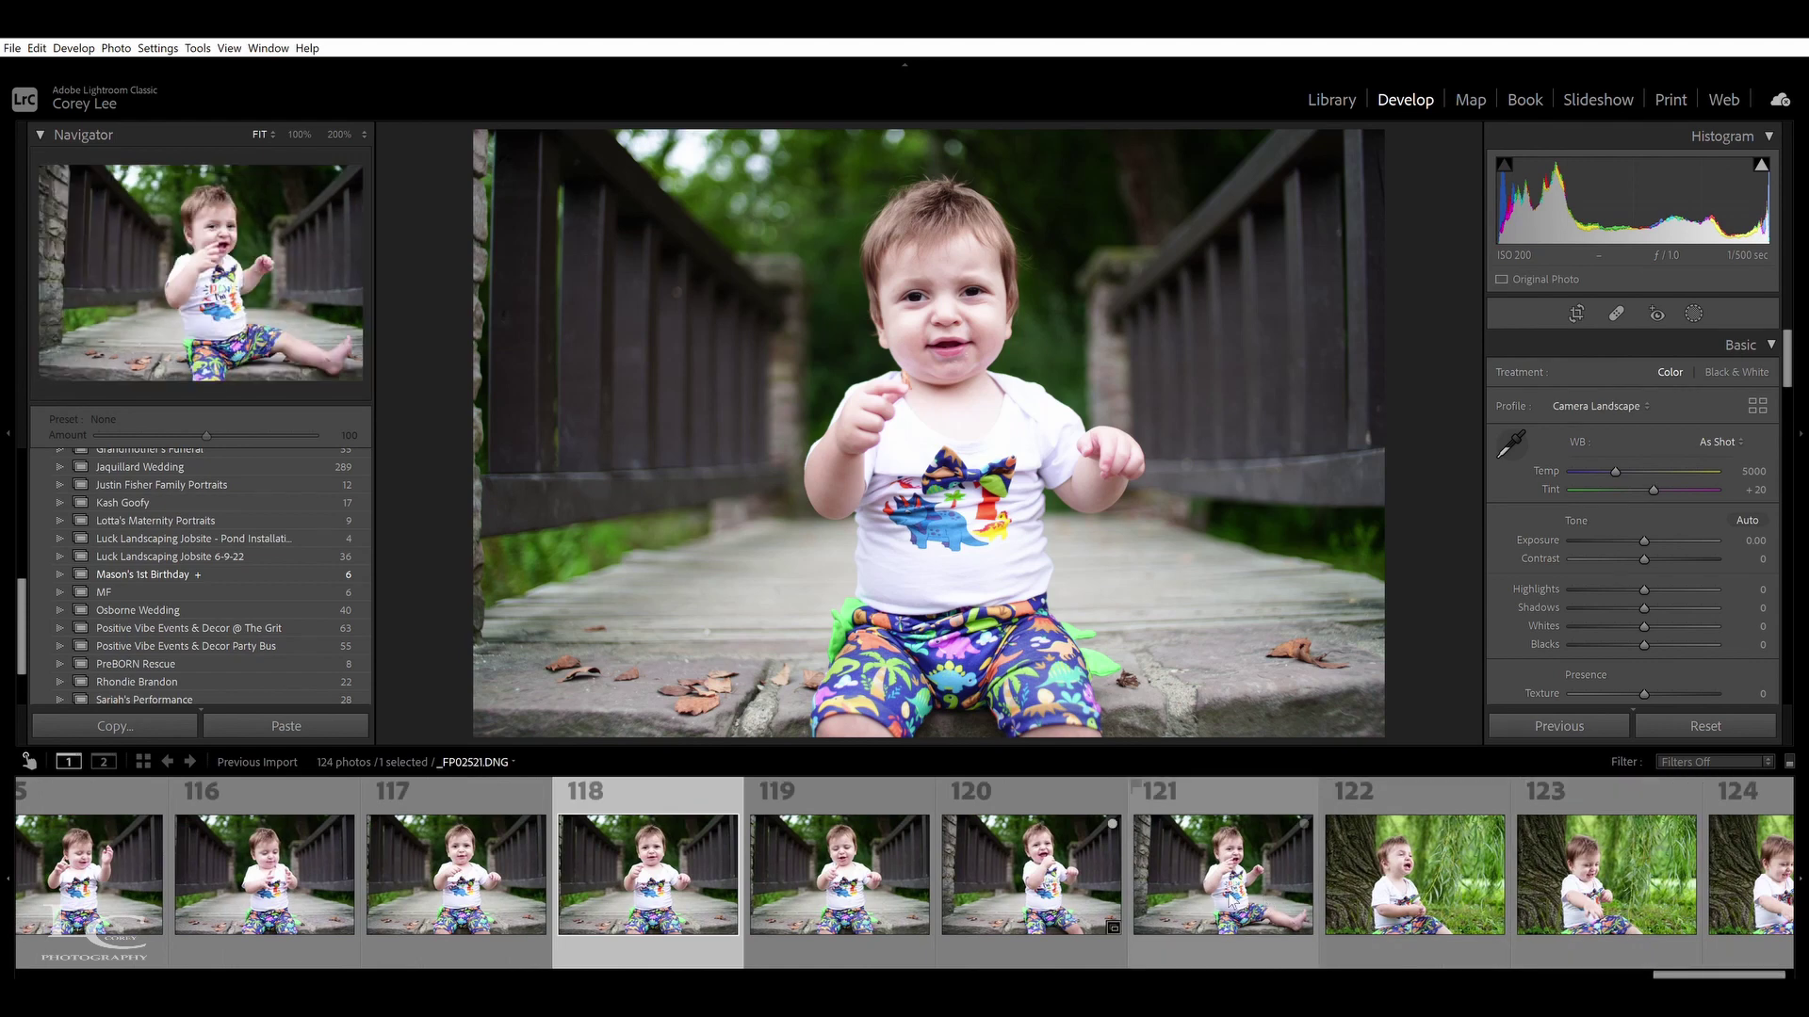
click(1225, 874)
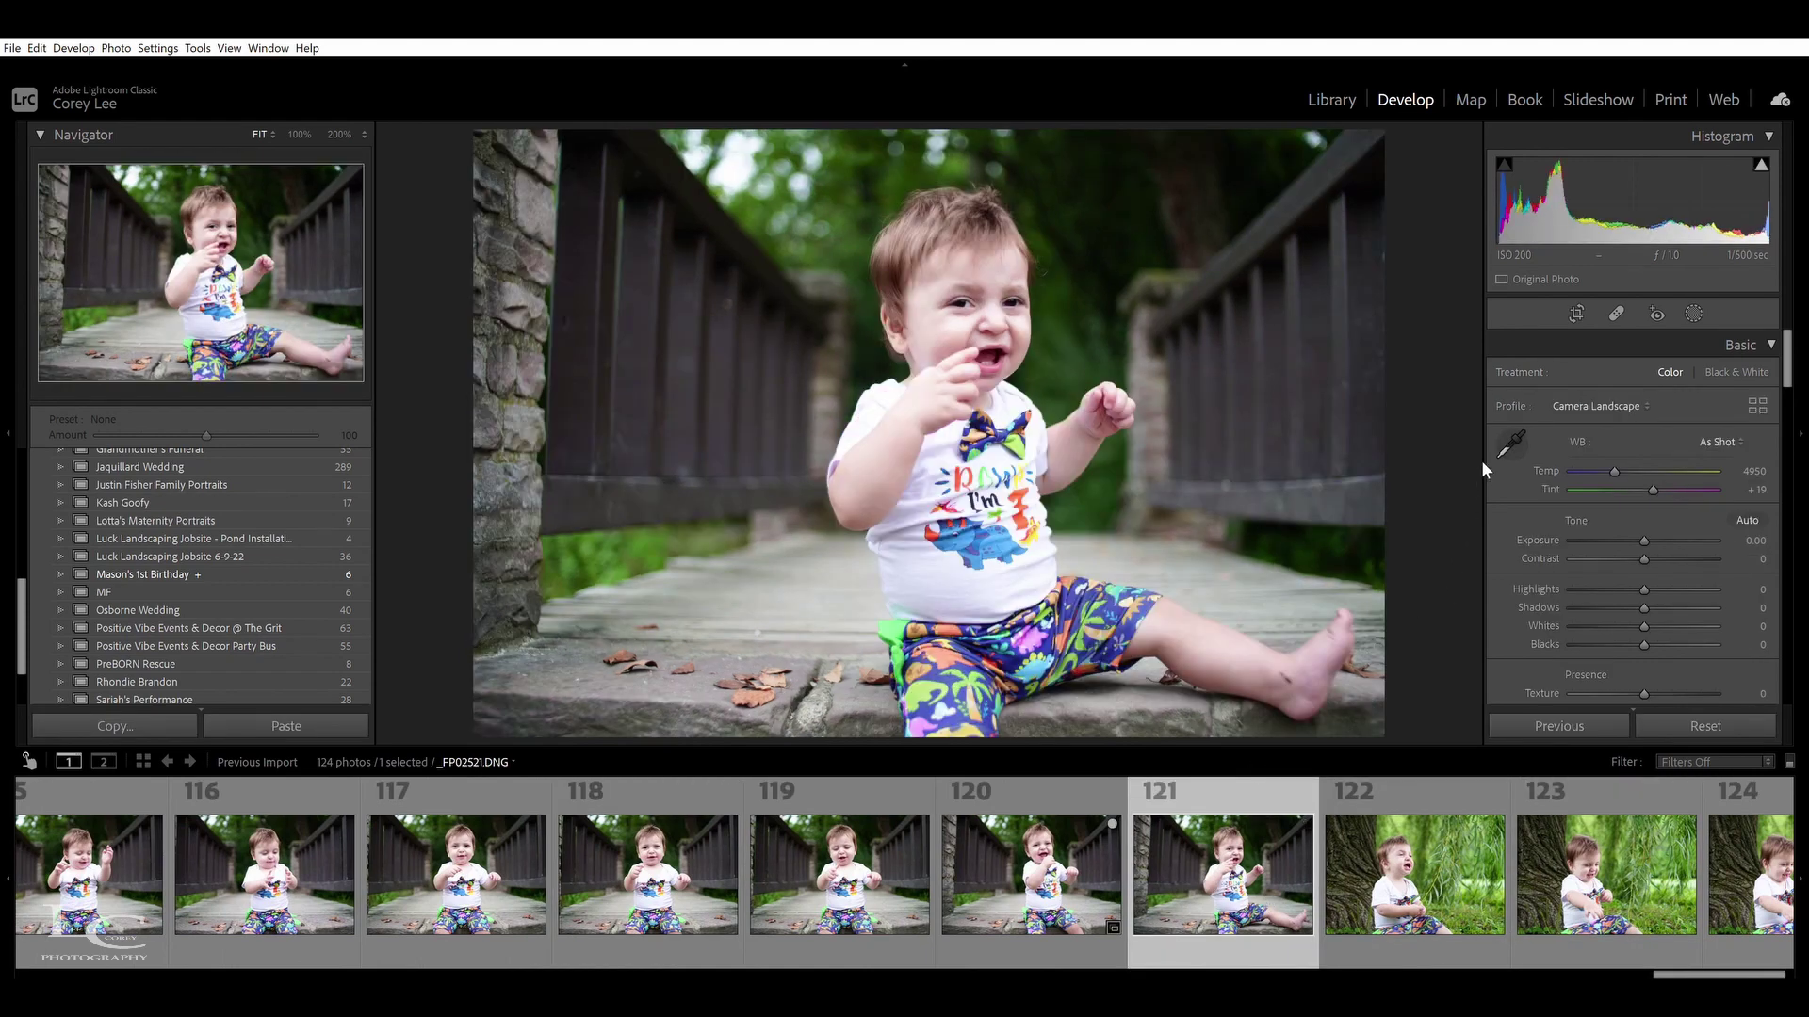
click(1116, 853)
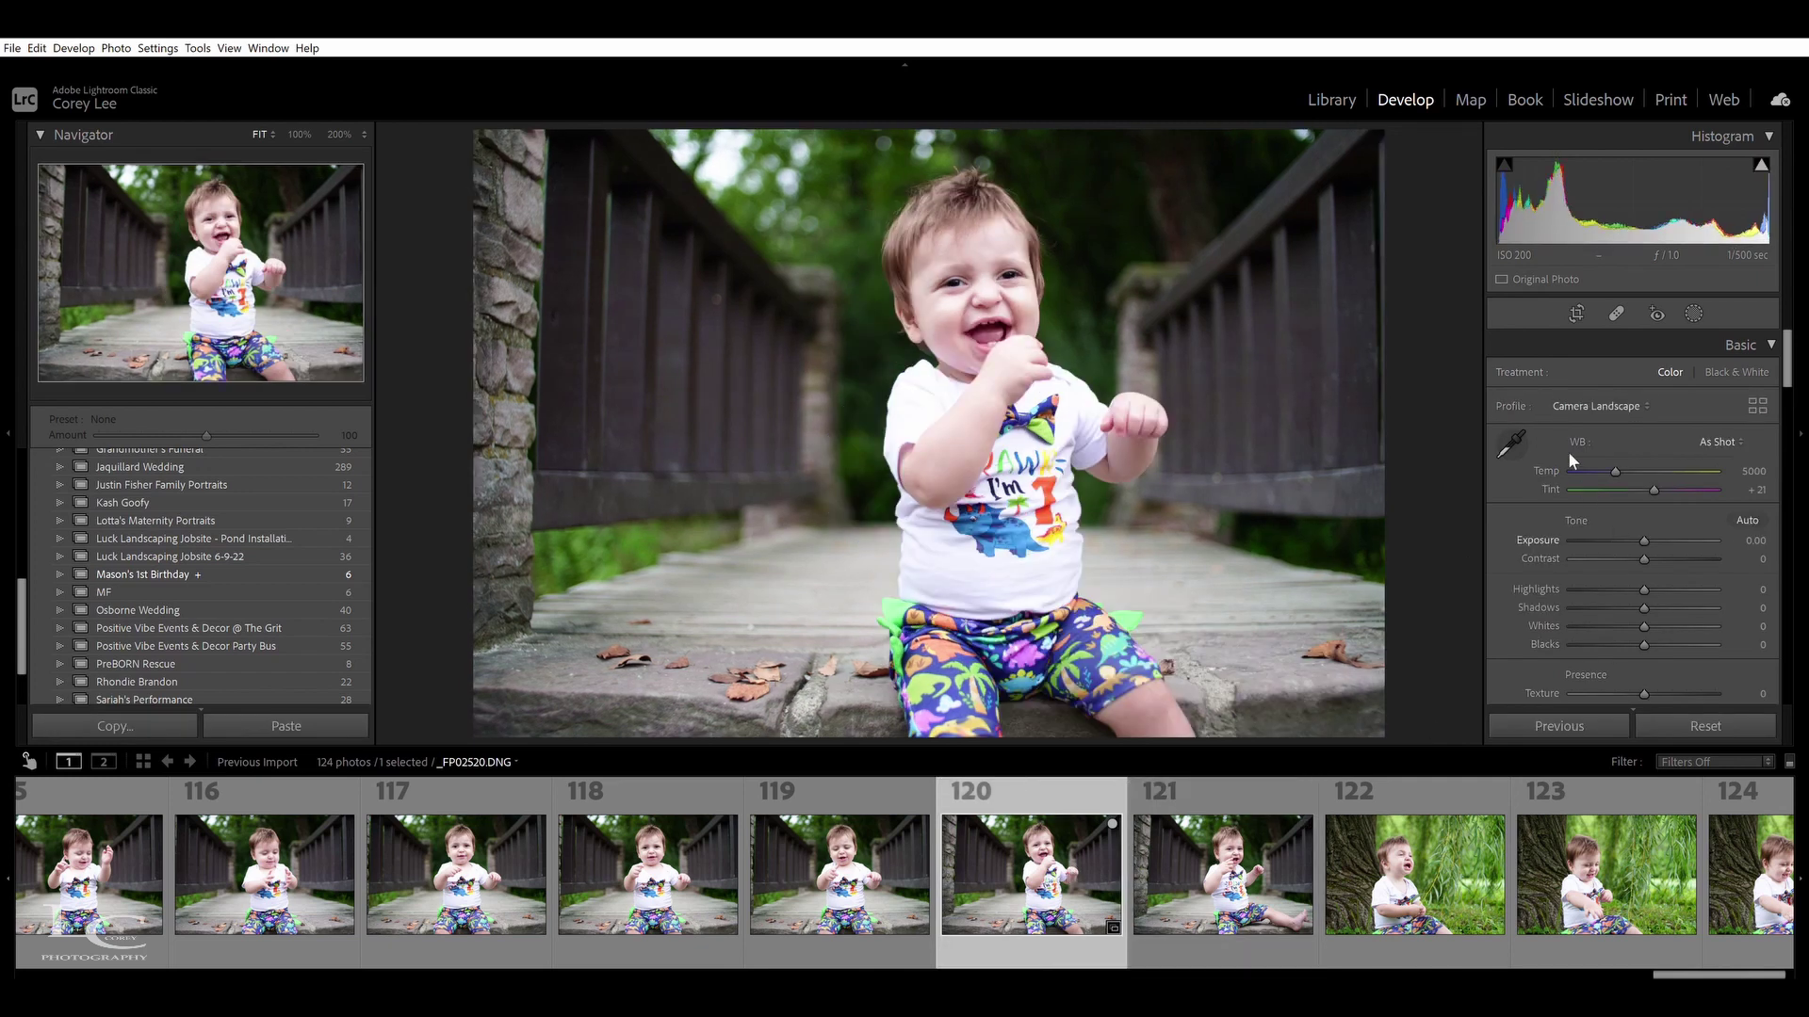
click(1750, 502)
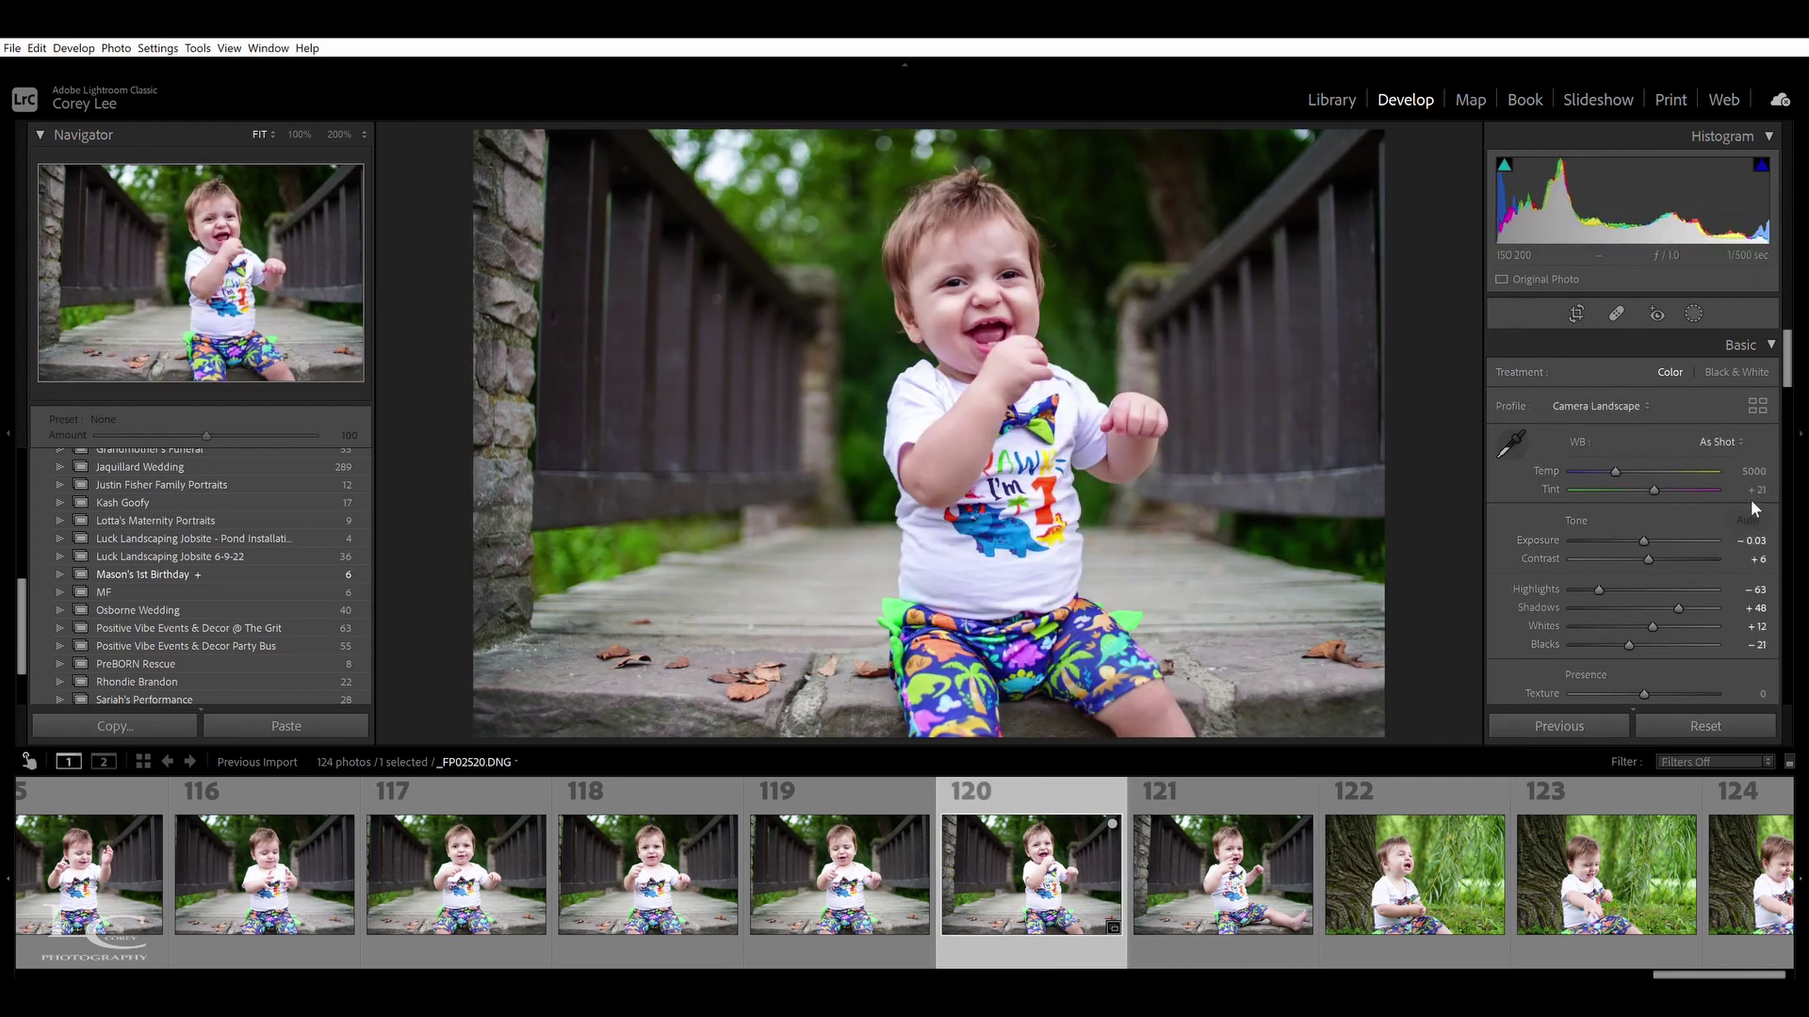
Straighten photo 120 with Crop & Straighten, setting the angle to -0.30
click(1576, 298)
click(1743, 410)
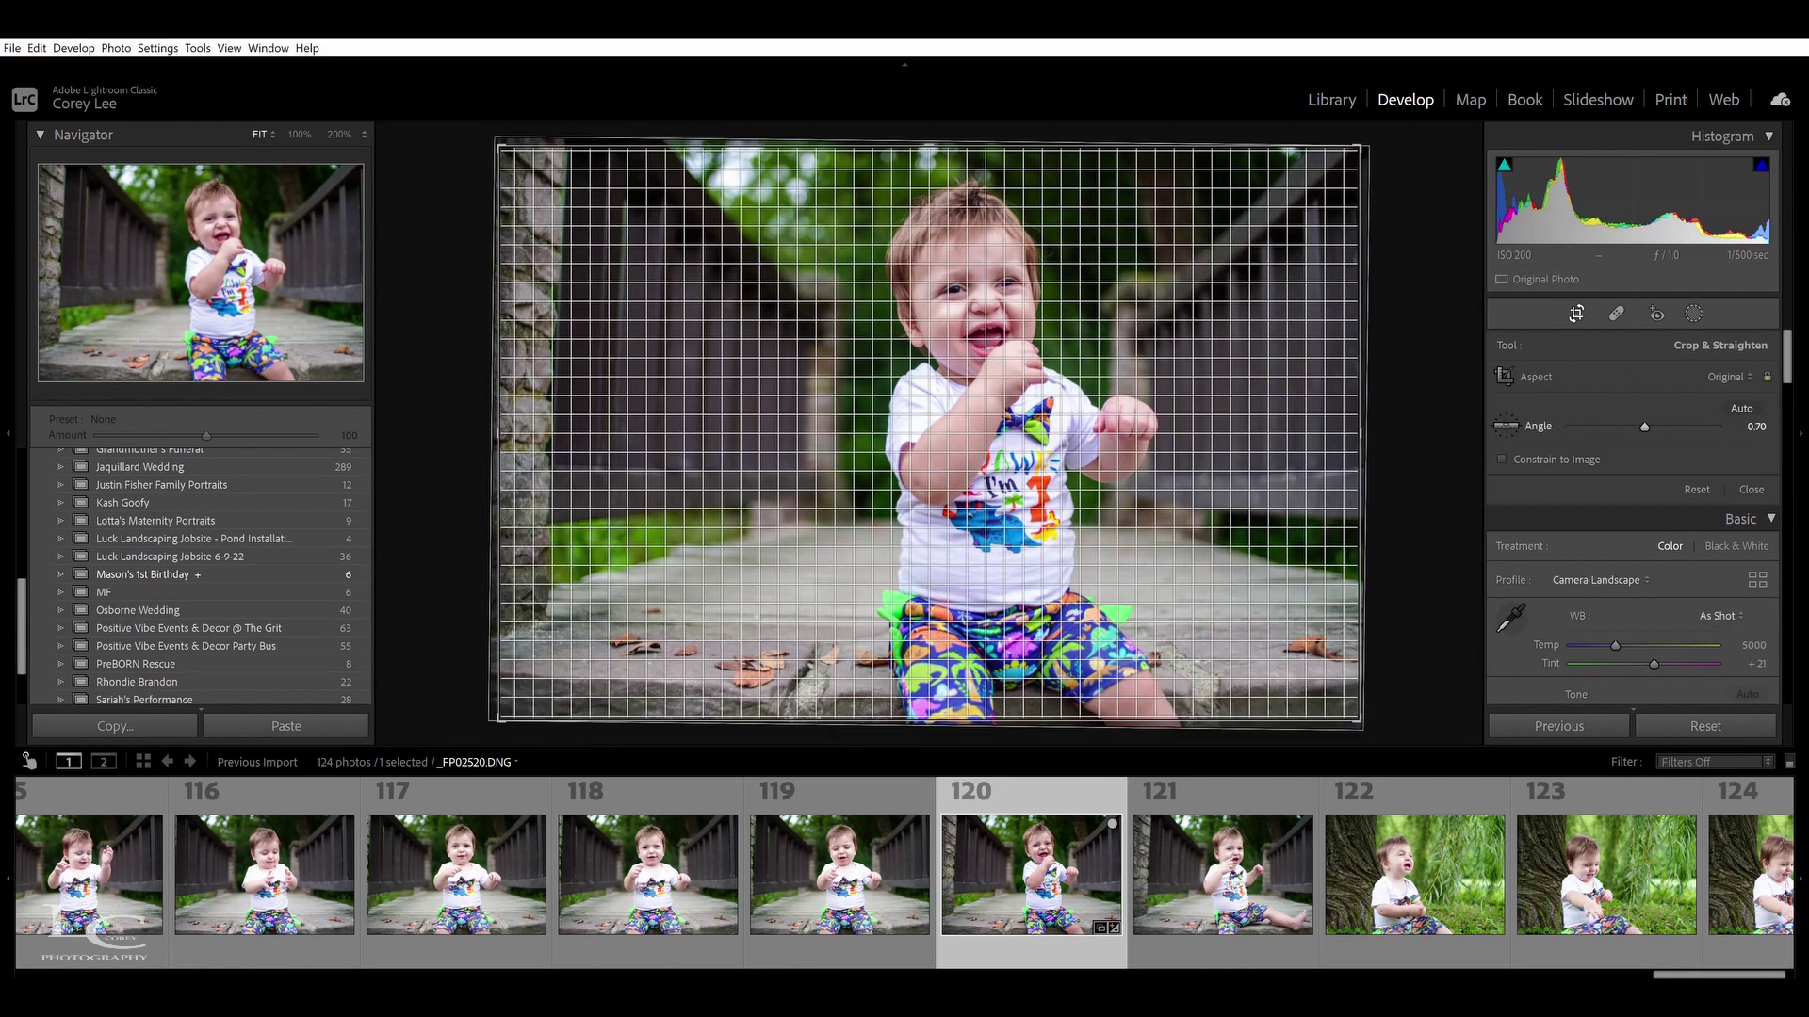
drag(1638, 427, 1642, 426)
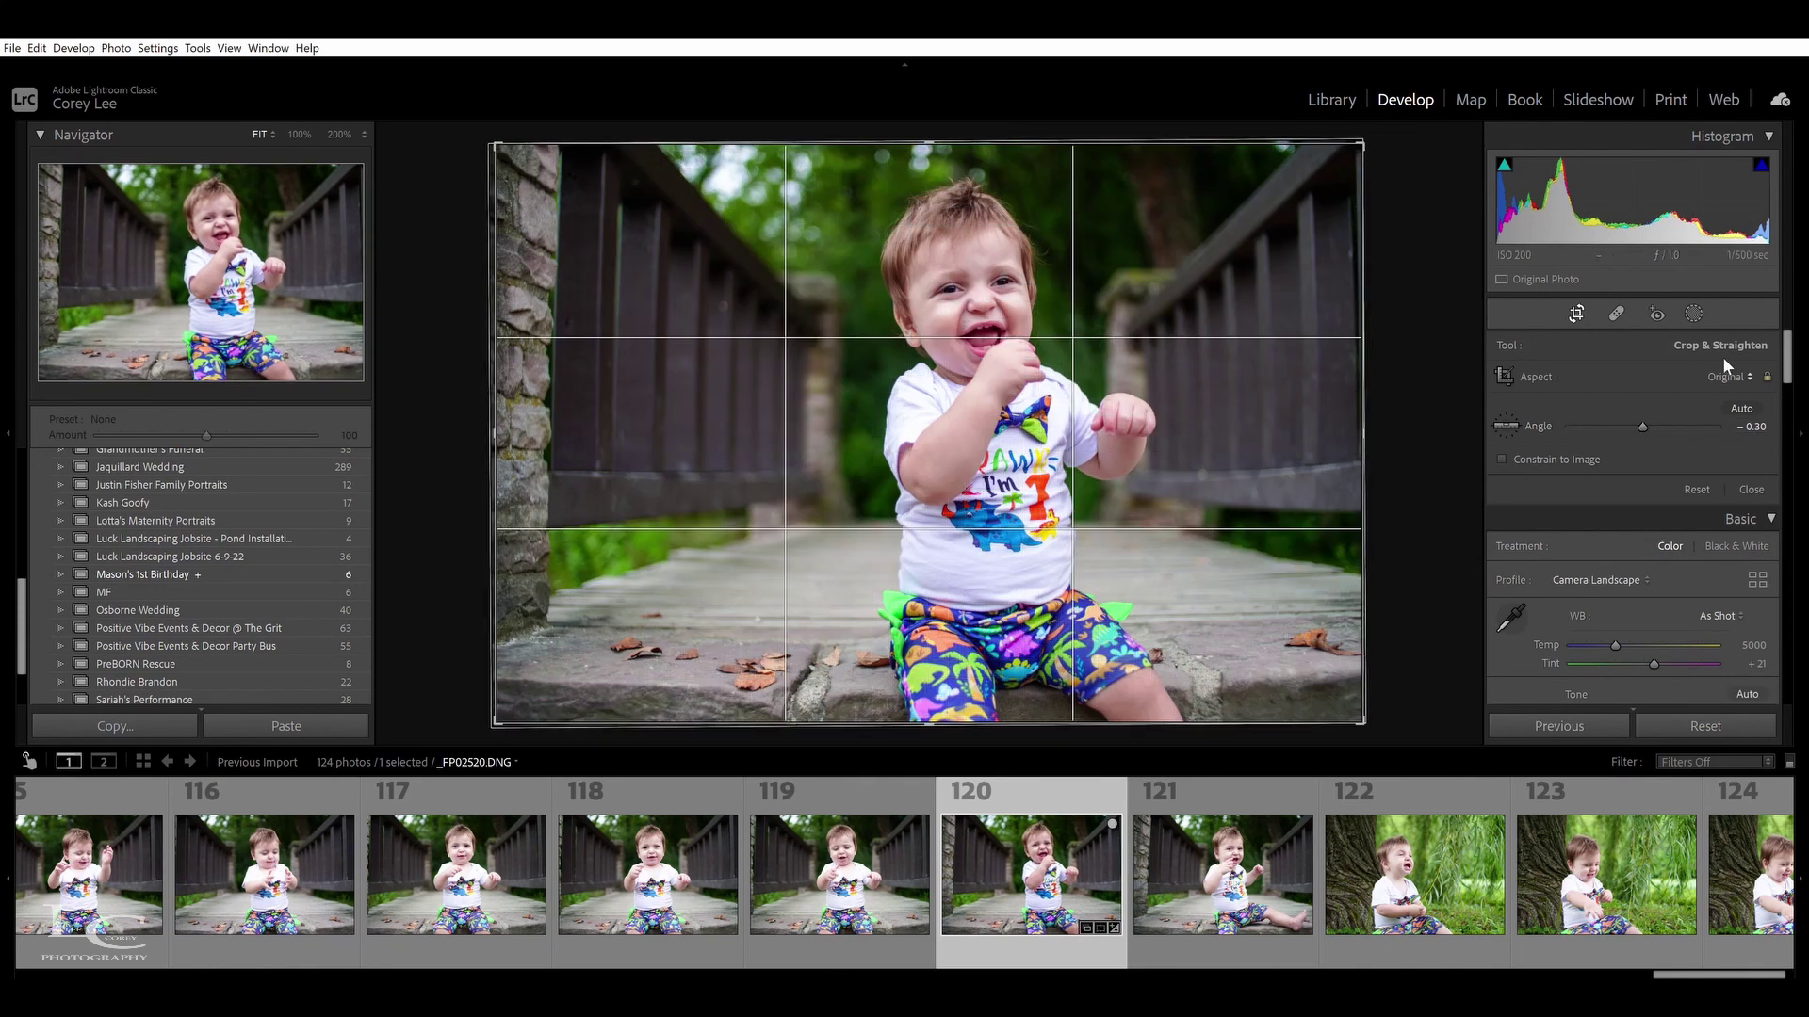
Crop the photo to a 4 x 3 aspect ratio, reframed around the child with the lower edge trimmed slightly
key(shift+a)
drag(1227, 489, 1186, 490)
drag(970, 723, 968, 698)
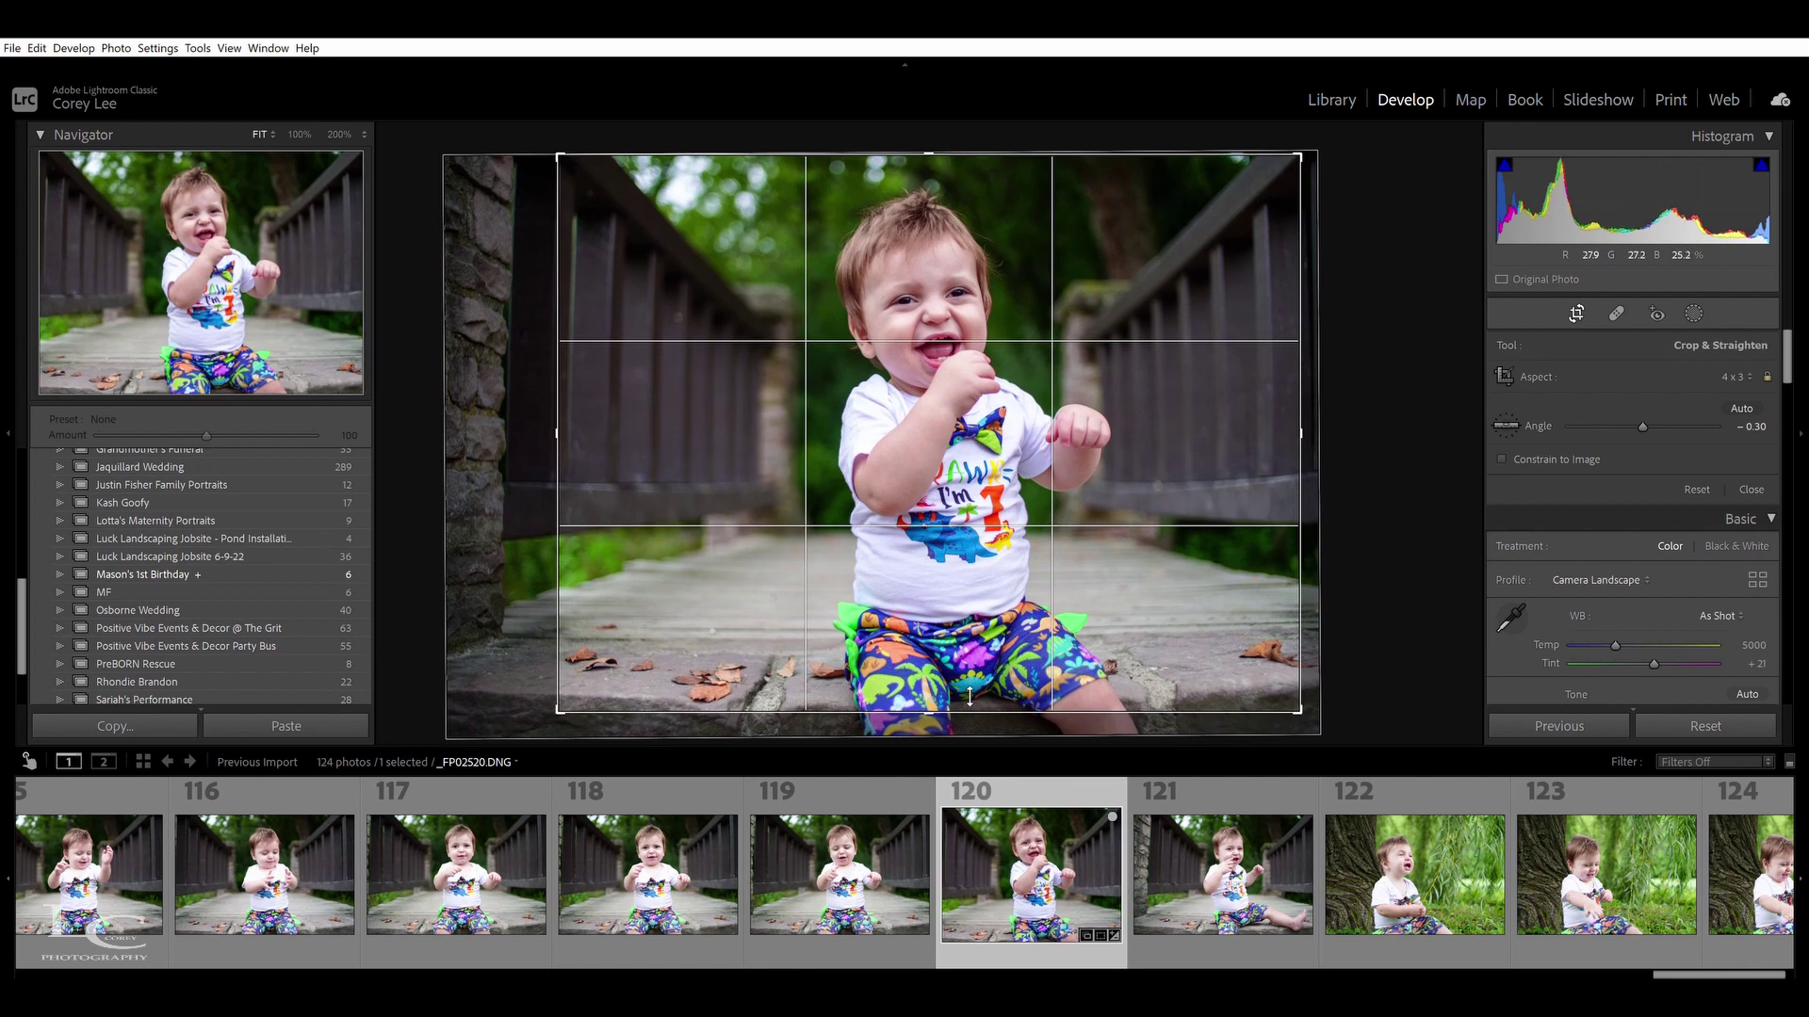
key(Return)
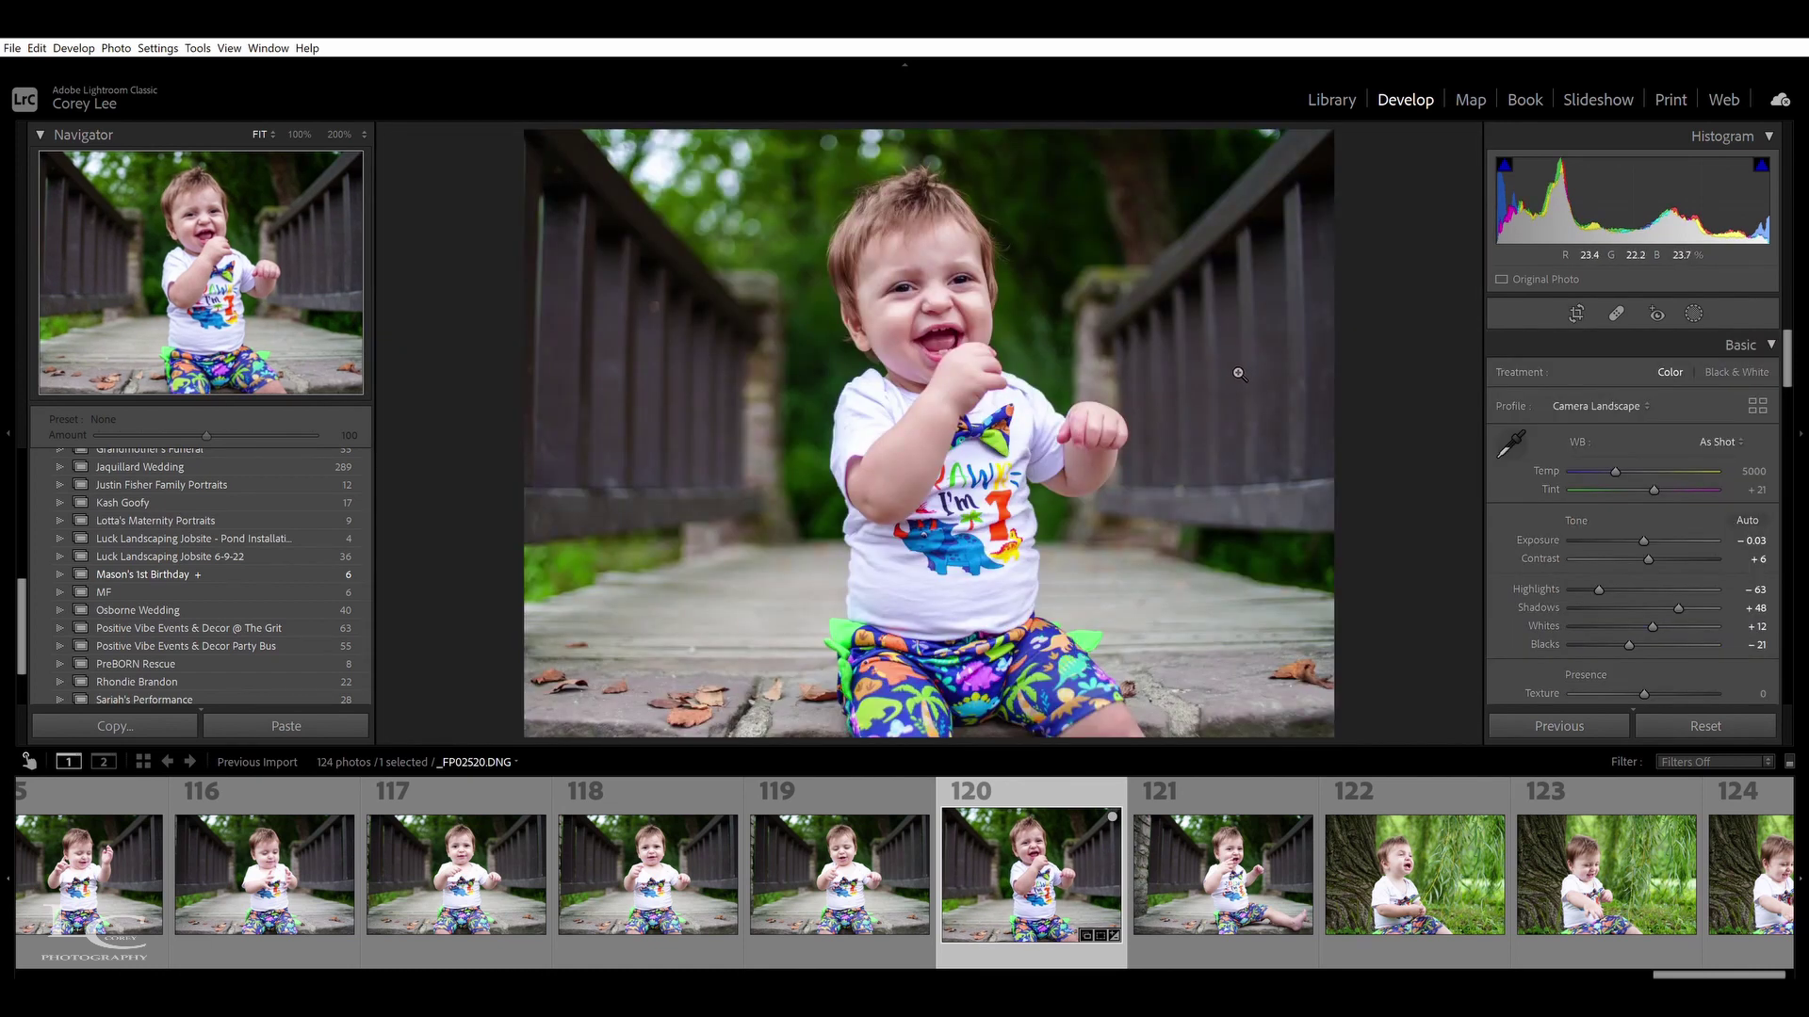
Set the photo's Highlights to -51, Shadows to +76 and Clarity to +15
drag(1688, 592, 1608, 577)
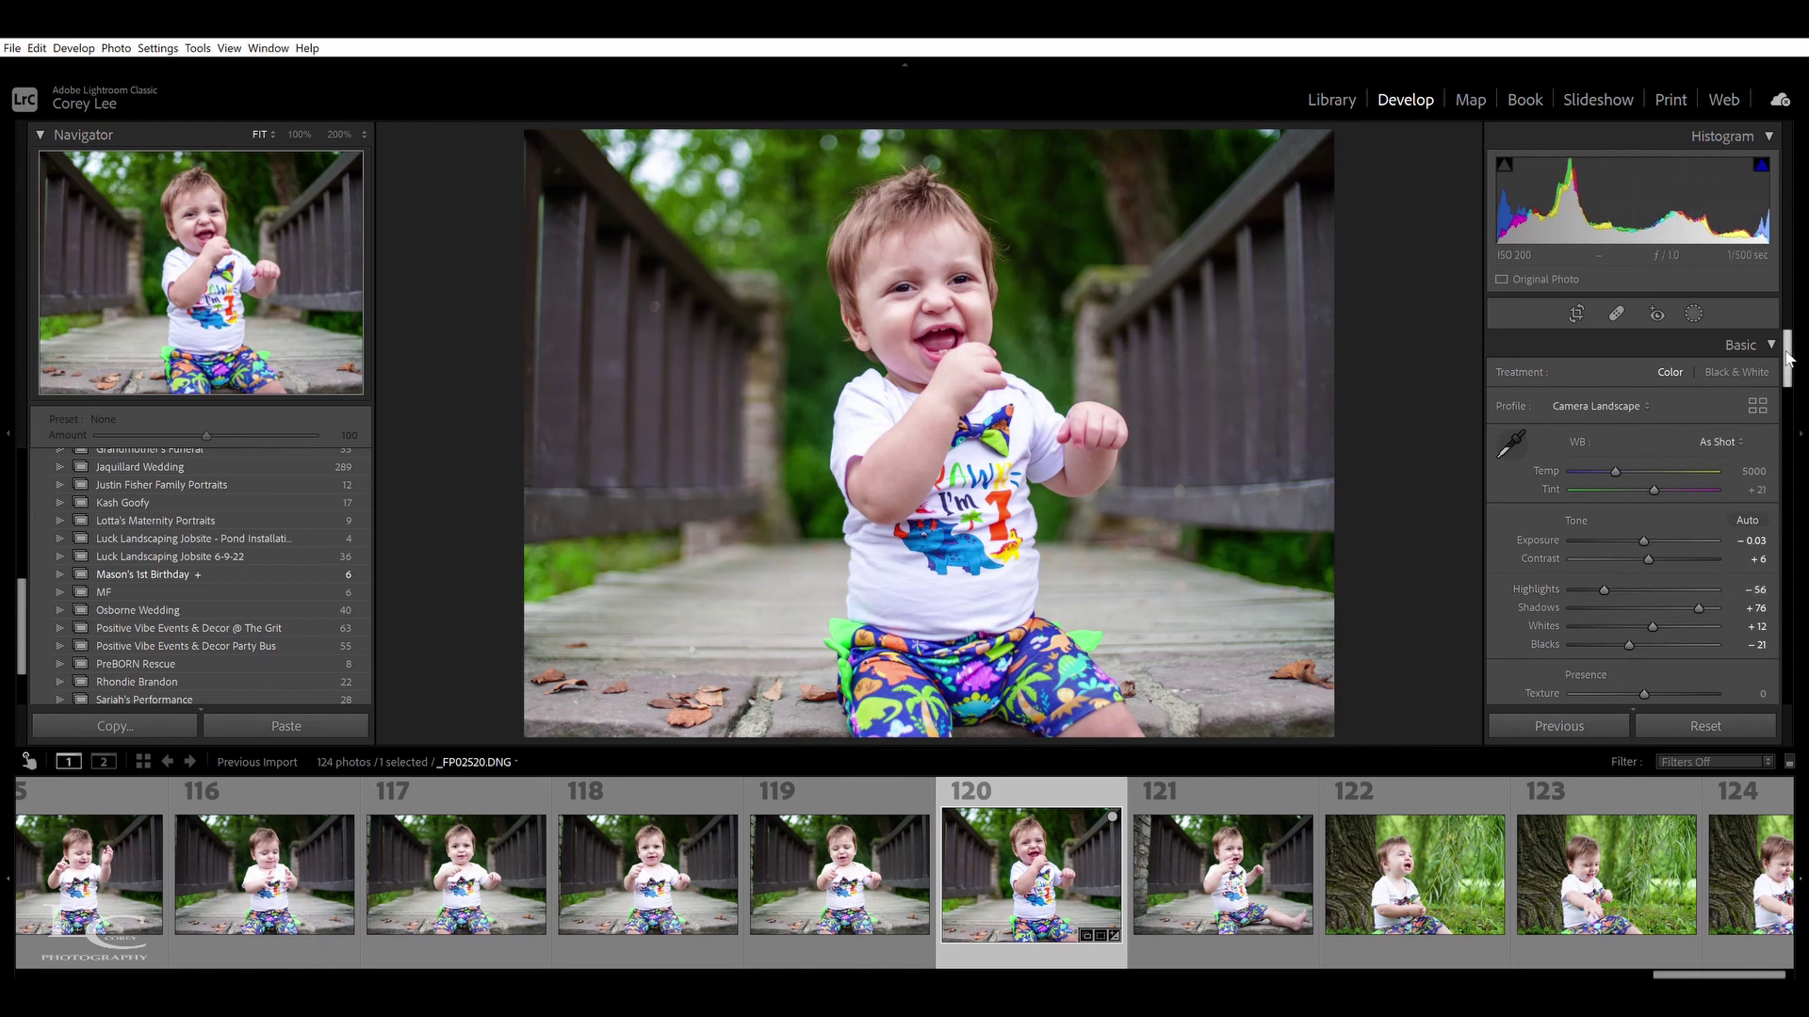
scroll(1788, 356, down, 3)
drag(1641, 535, 1653, 533)
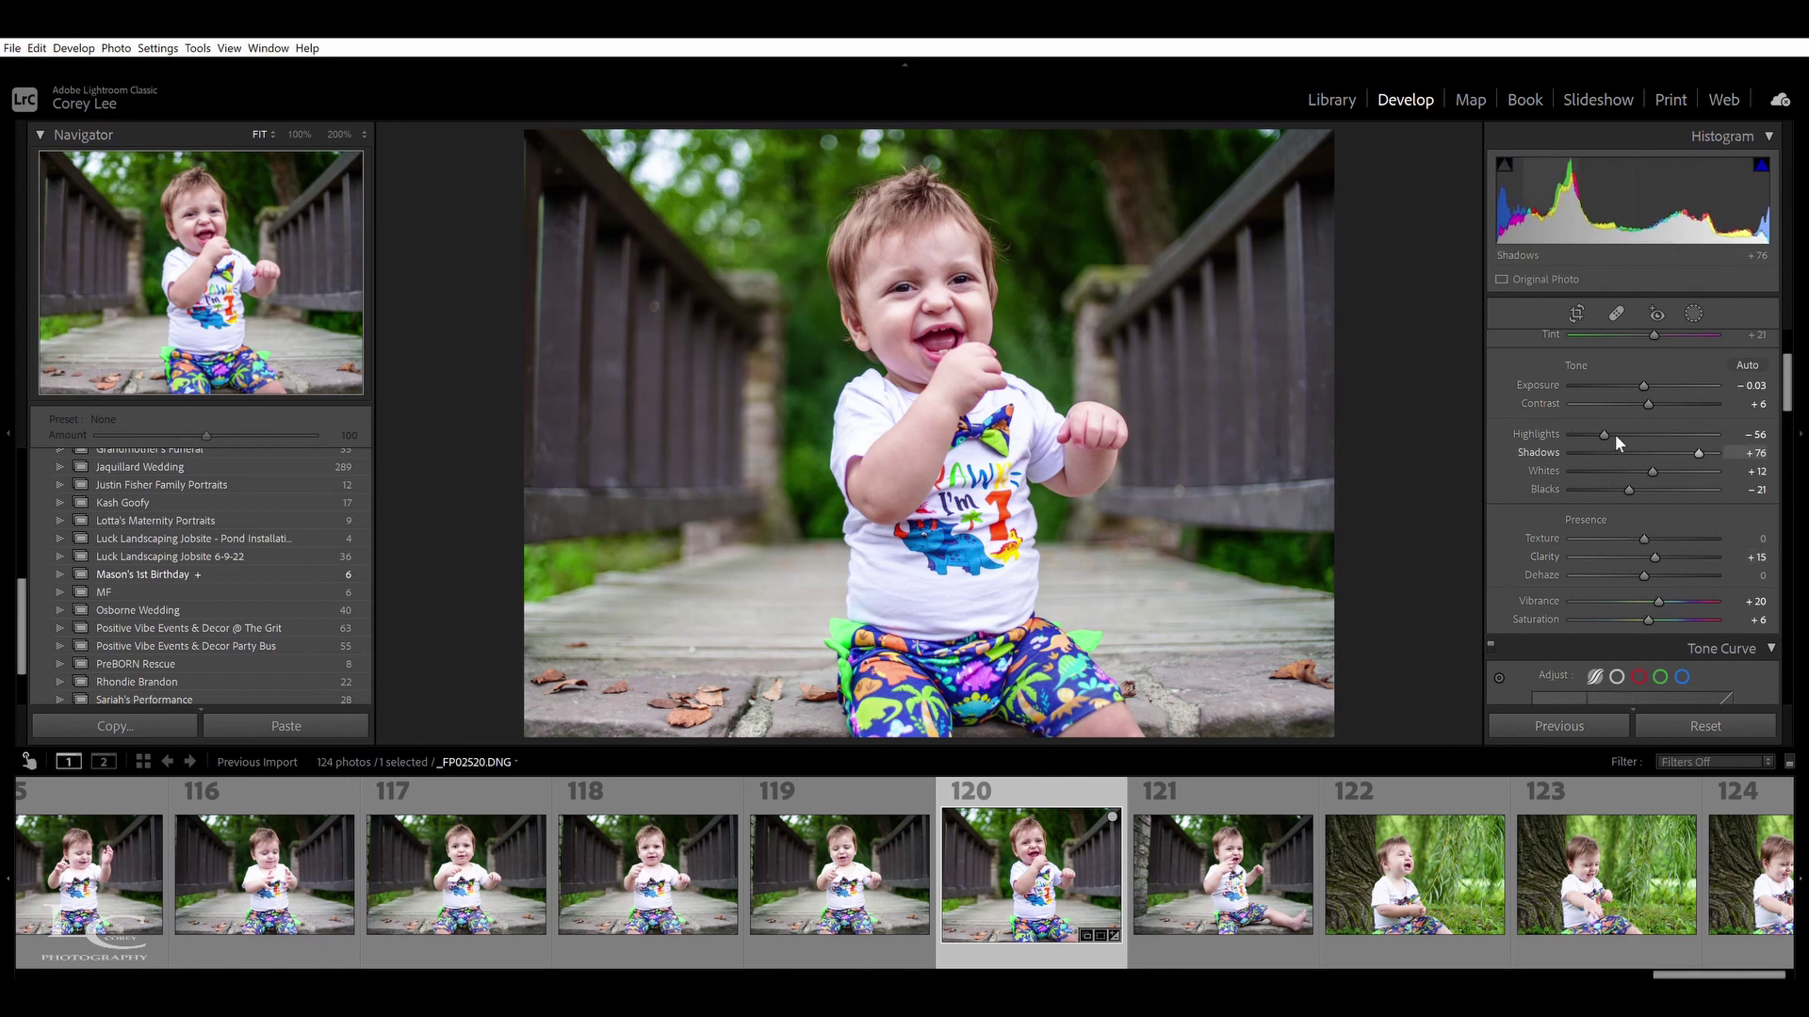
drag(1602, 435, 1607, 435)
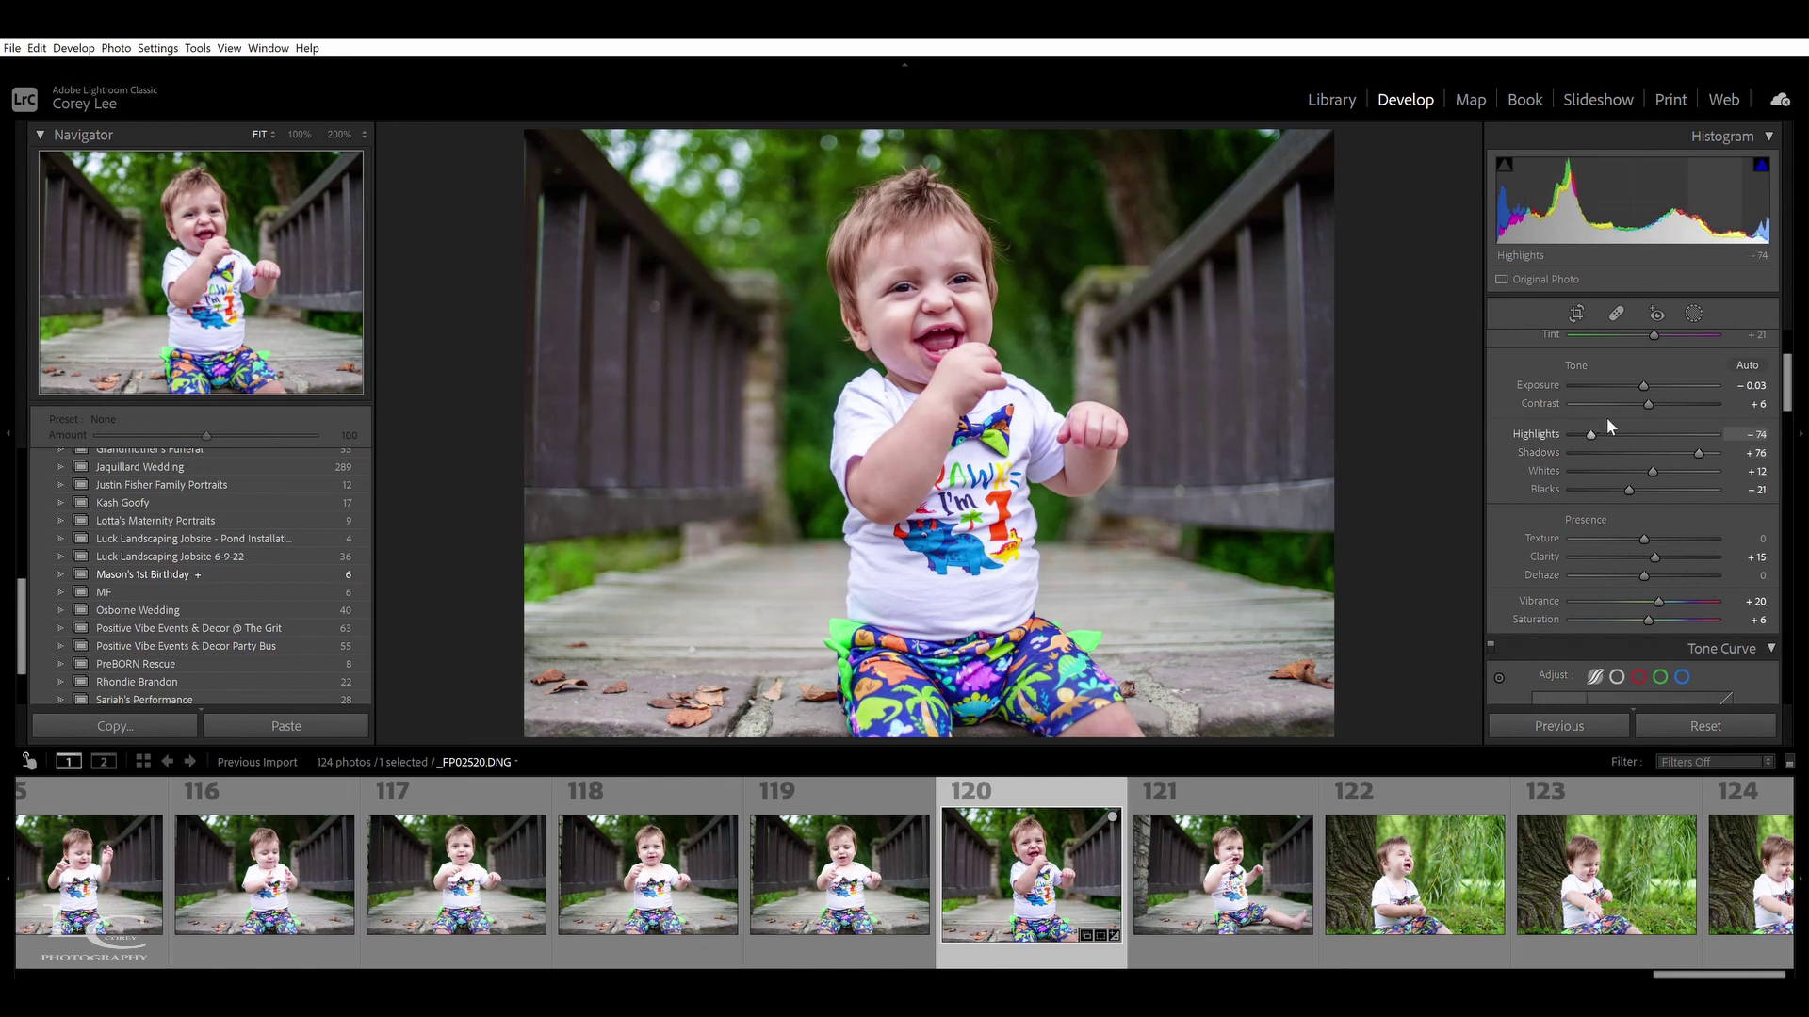
Inspect the child's face at 200% and set Highlights to -59
click(1036, 259)
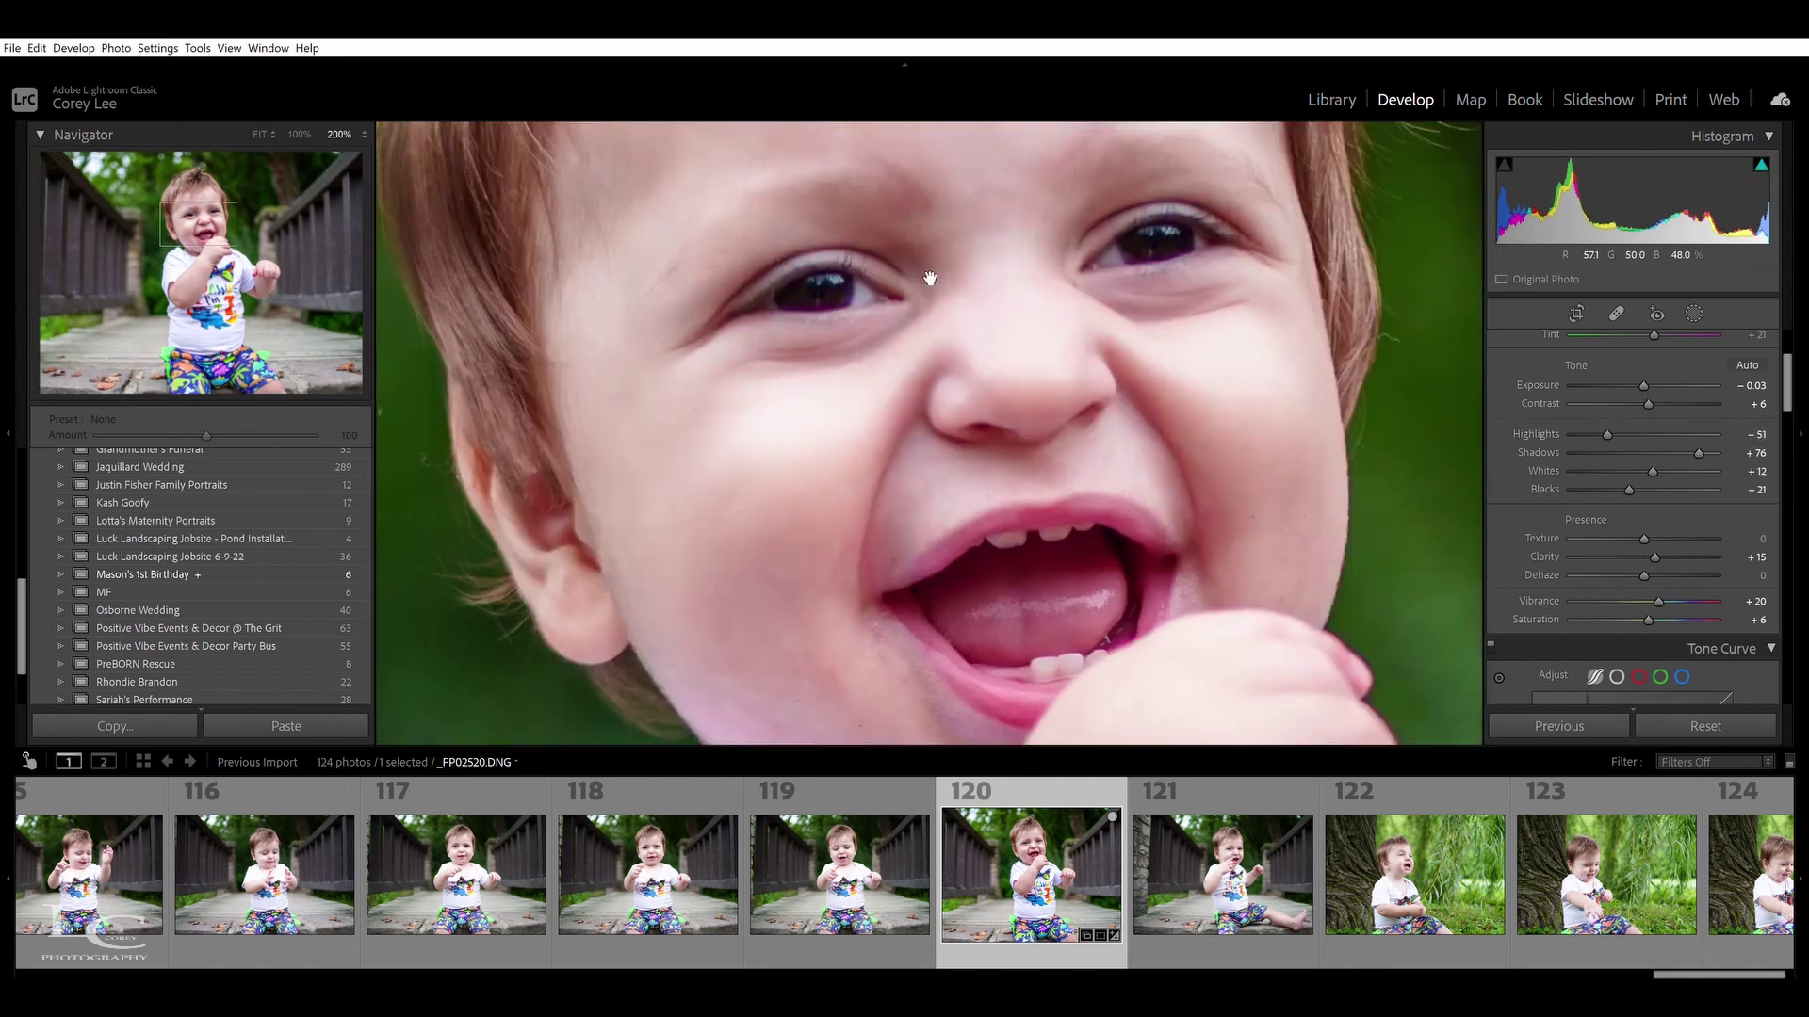
drag(941, 273, 1042, 424)
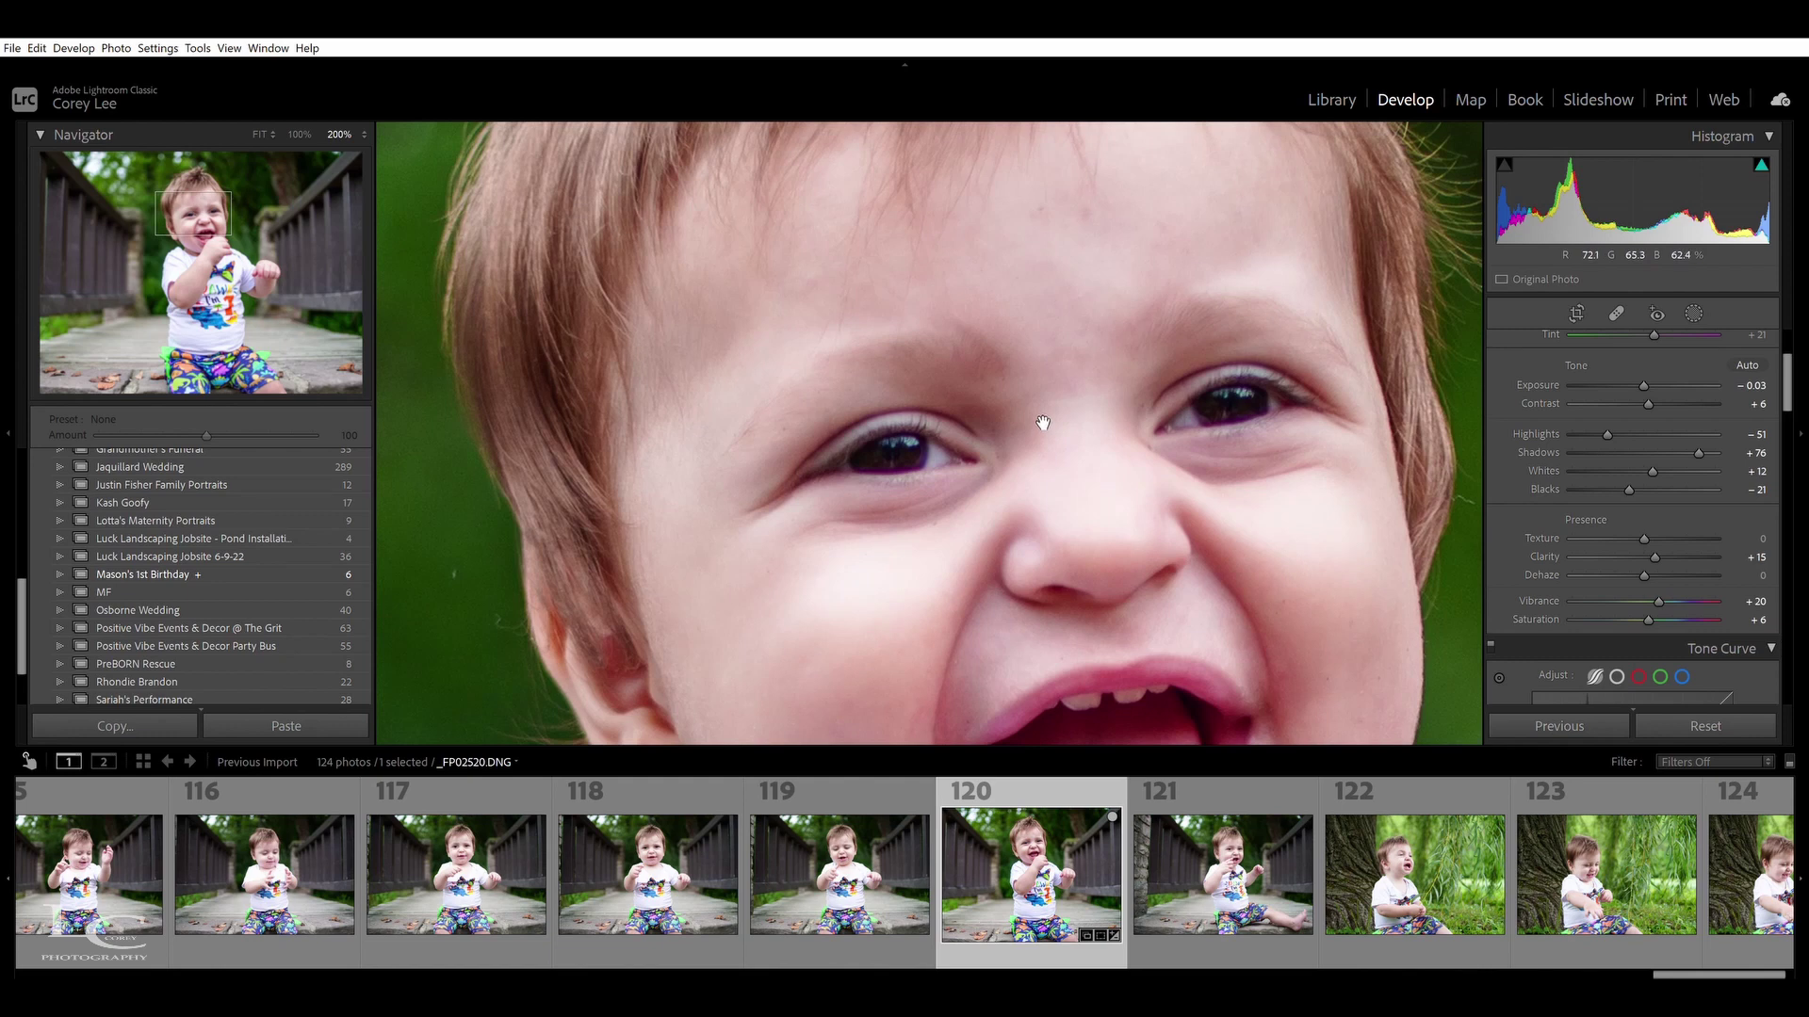
click(1043, 422)
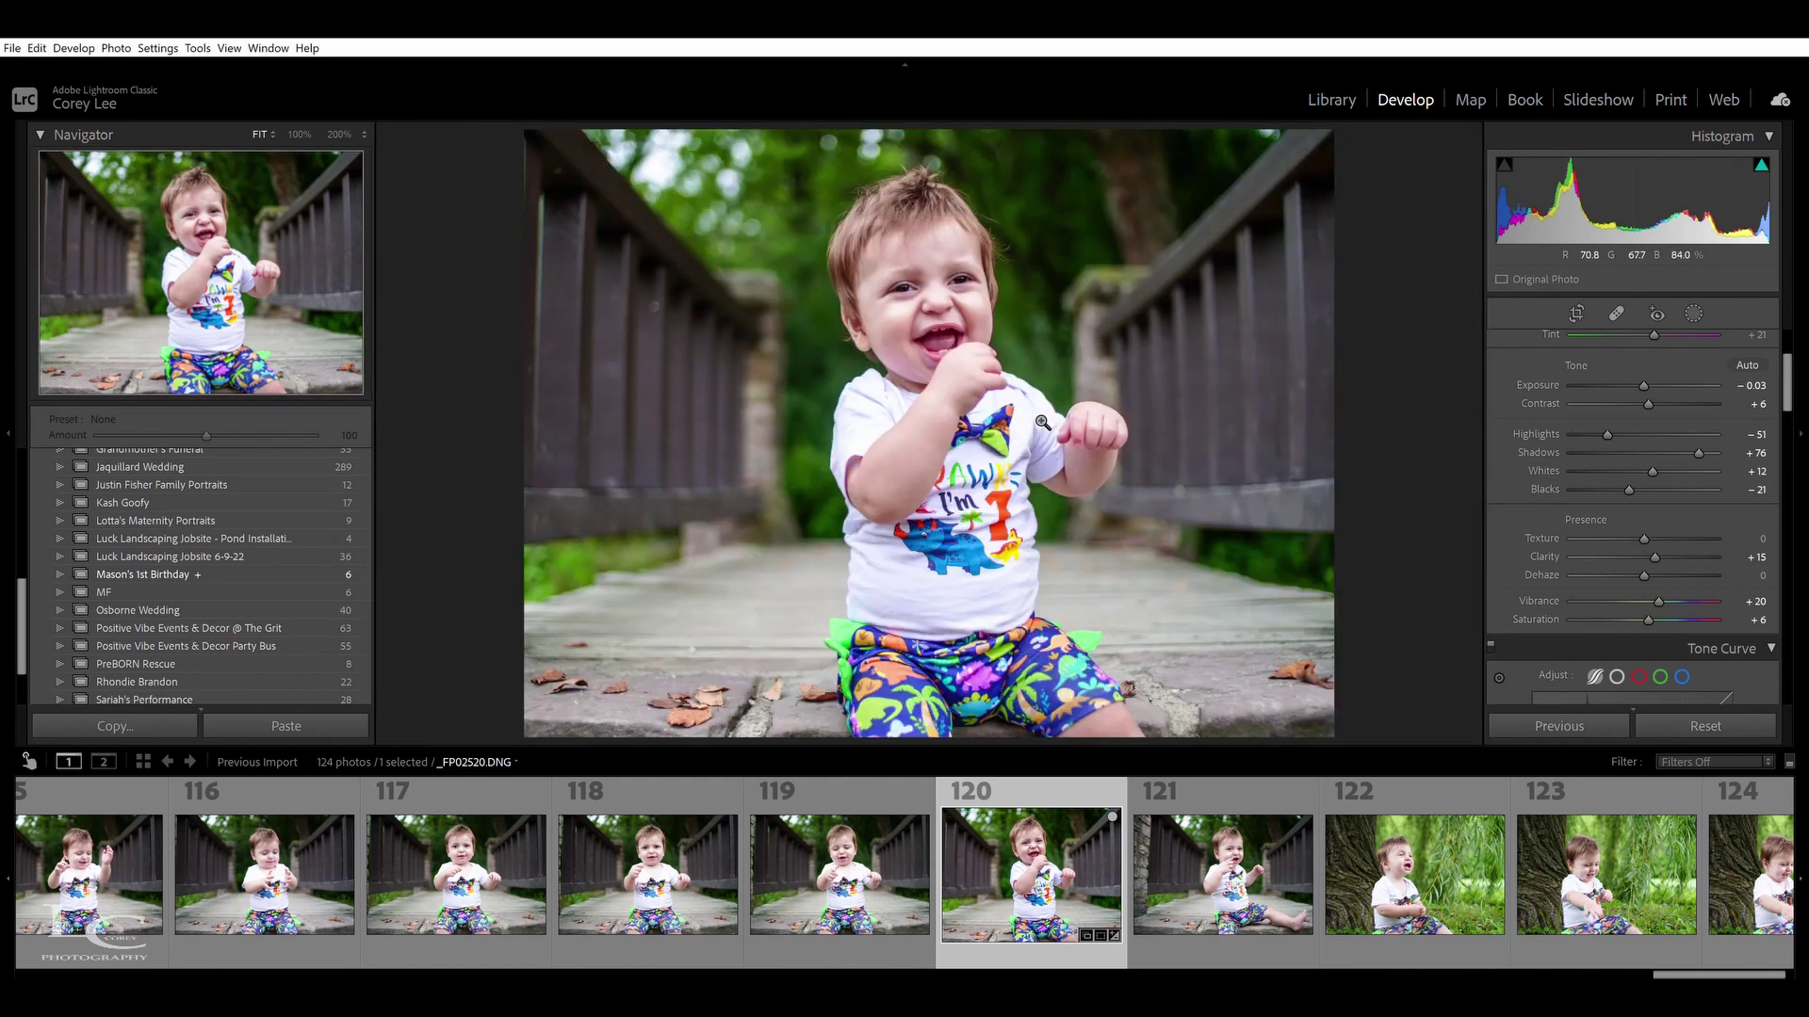
scroll(1590, 420, down, 4)
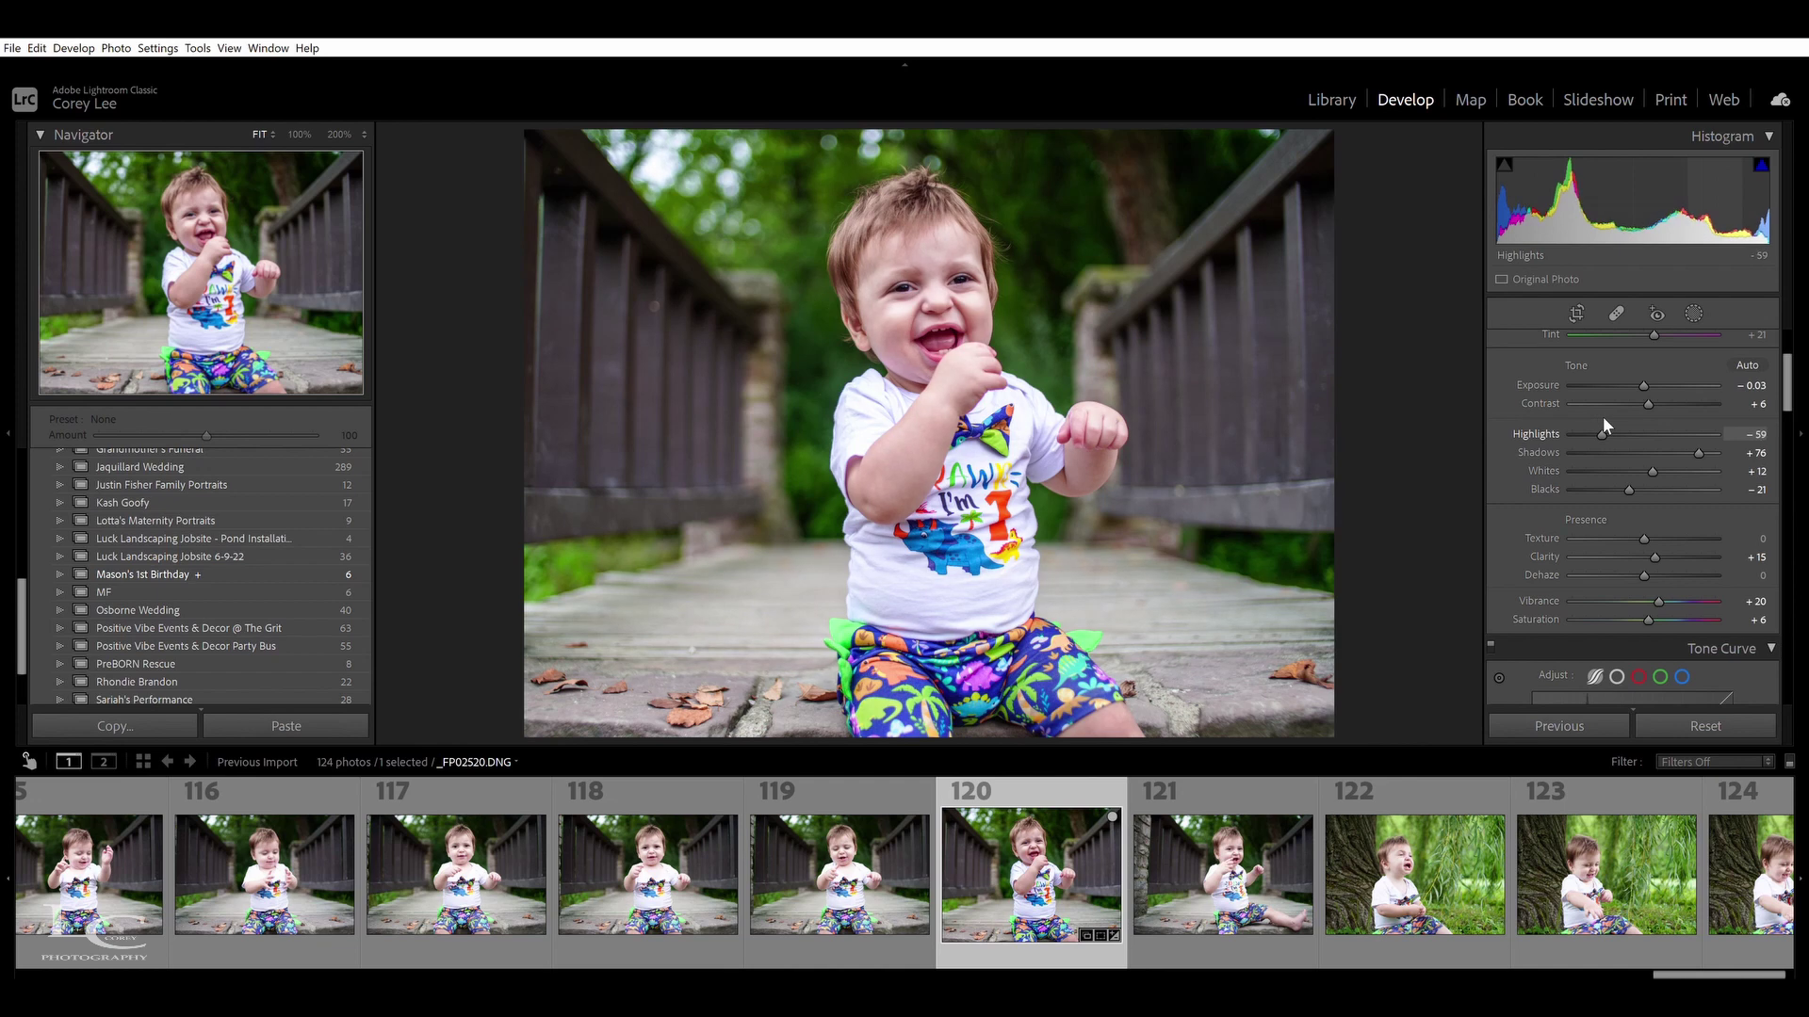
Set the red Saturation to -8 and open the edited photo in the Library loupe view
drag(1788, 366, 1793, 457)
scroll(1639, 486, down, 3)
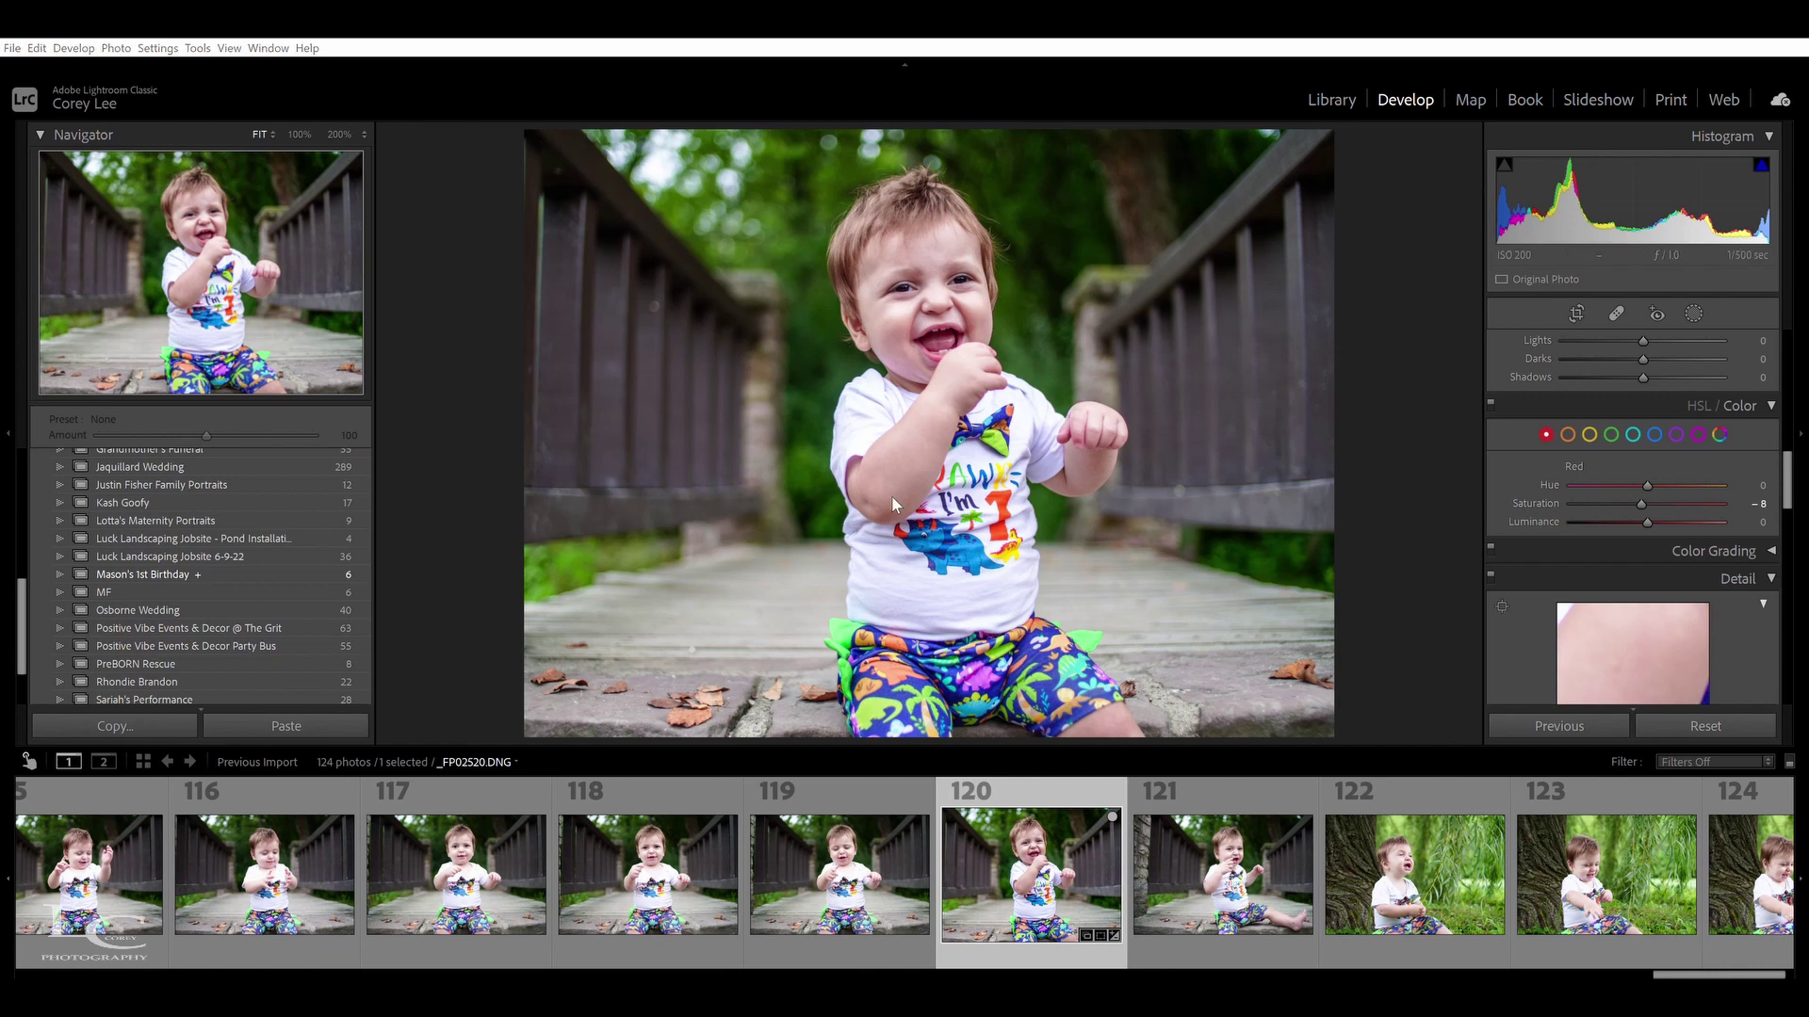
key(e)
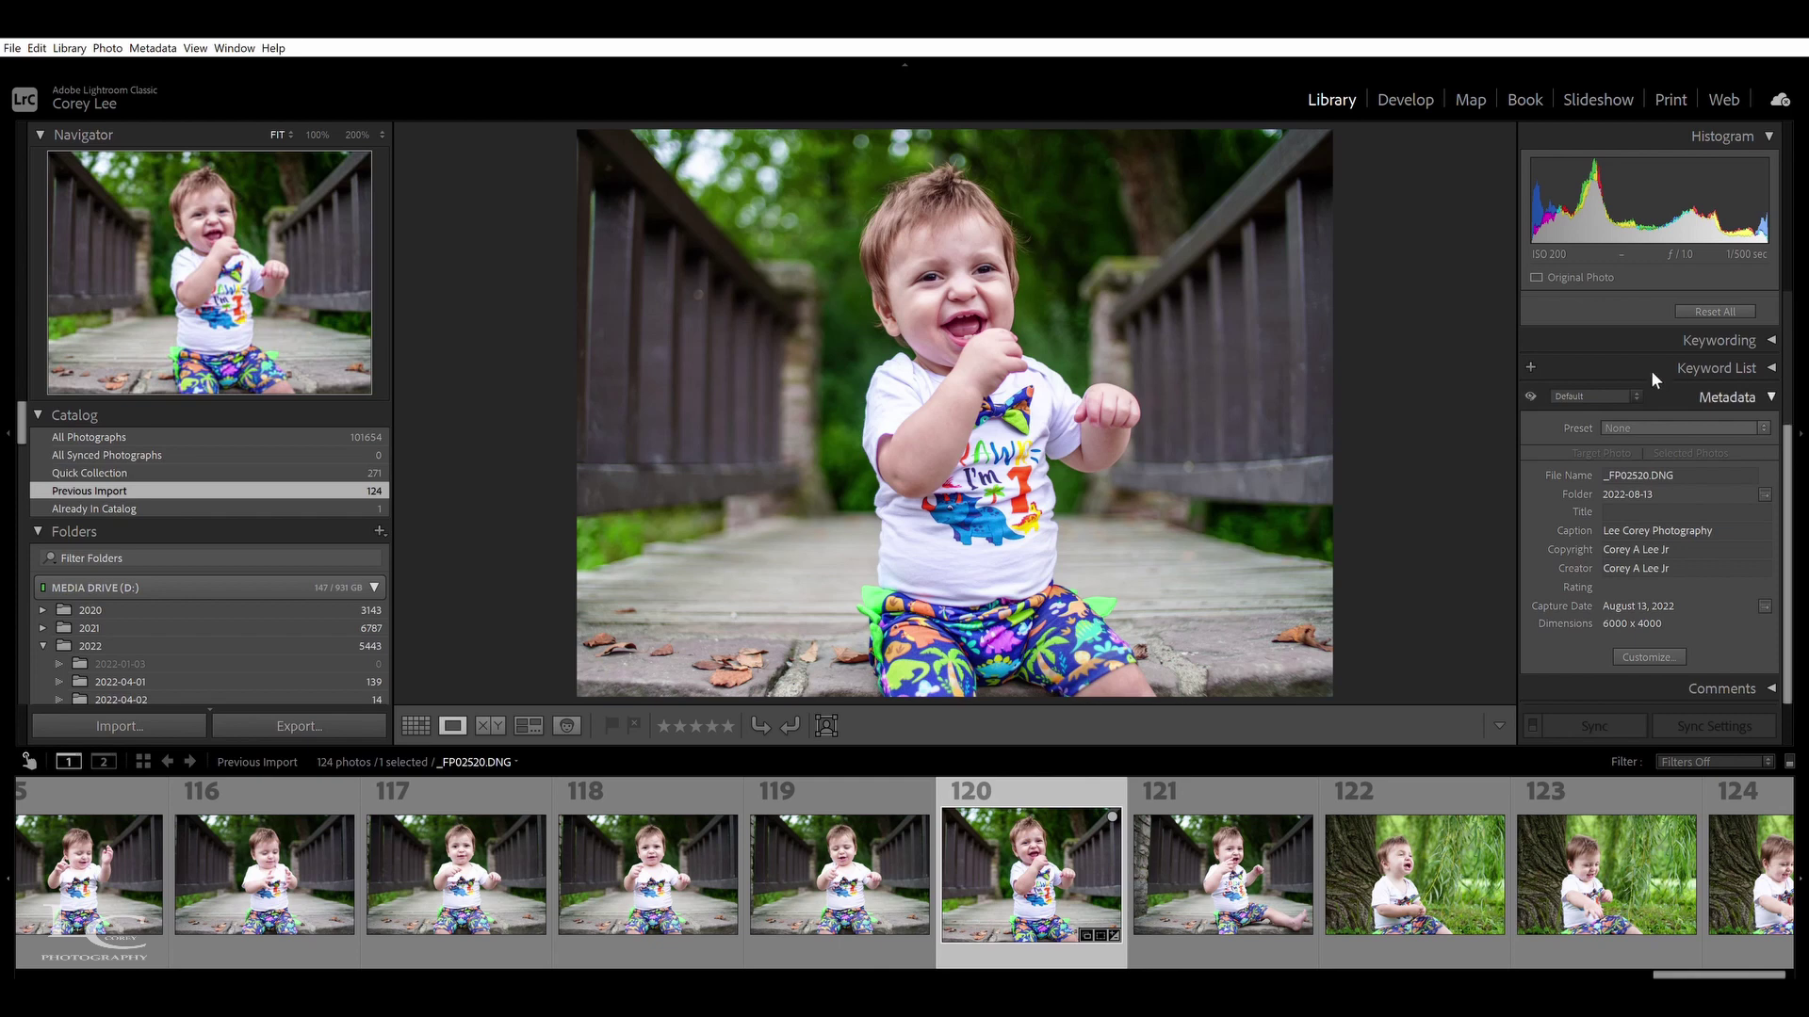
Reopen the bridge photo in Develop, tighten its 4 x 3 crop slightly, reposition the child within the frame and apply the crop
click(1401, 97)
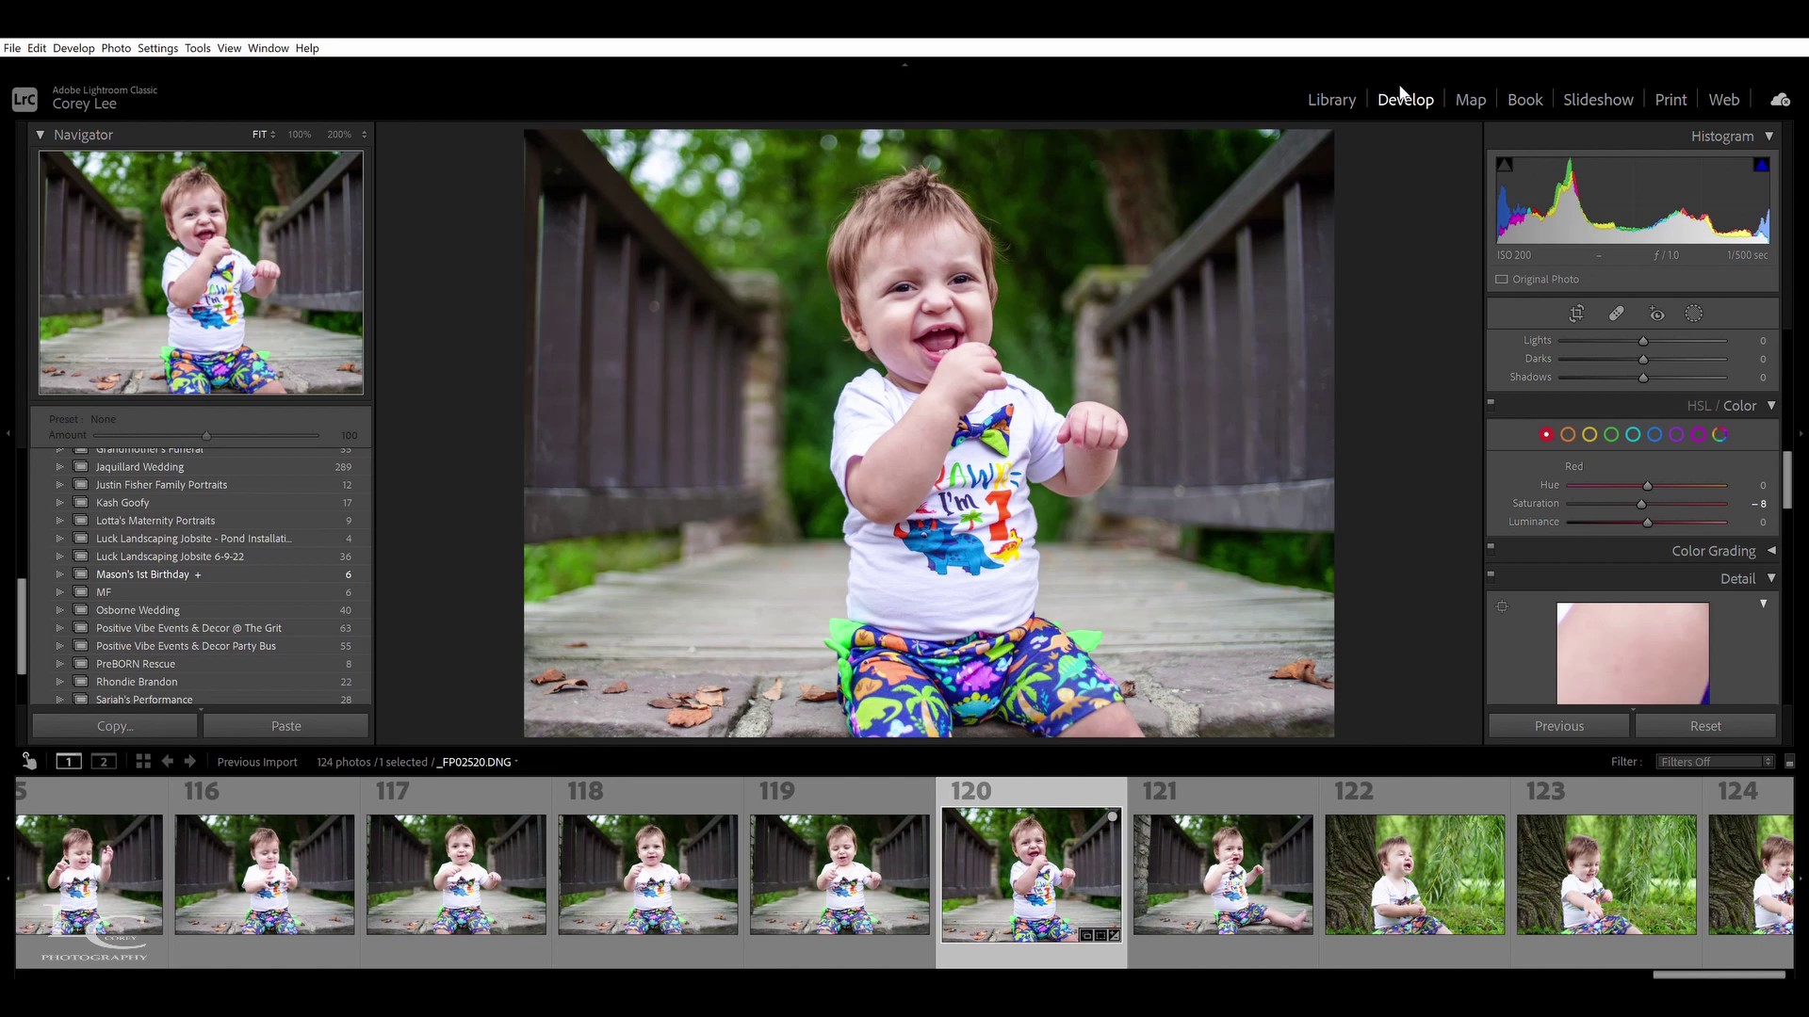
click(1578, 312)
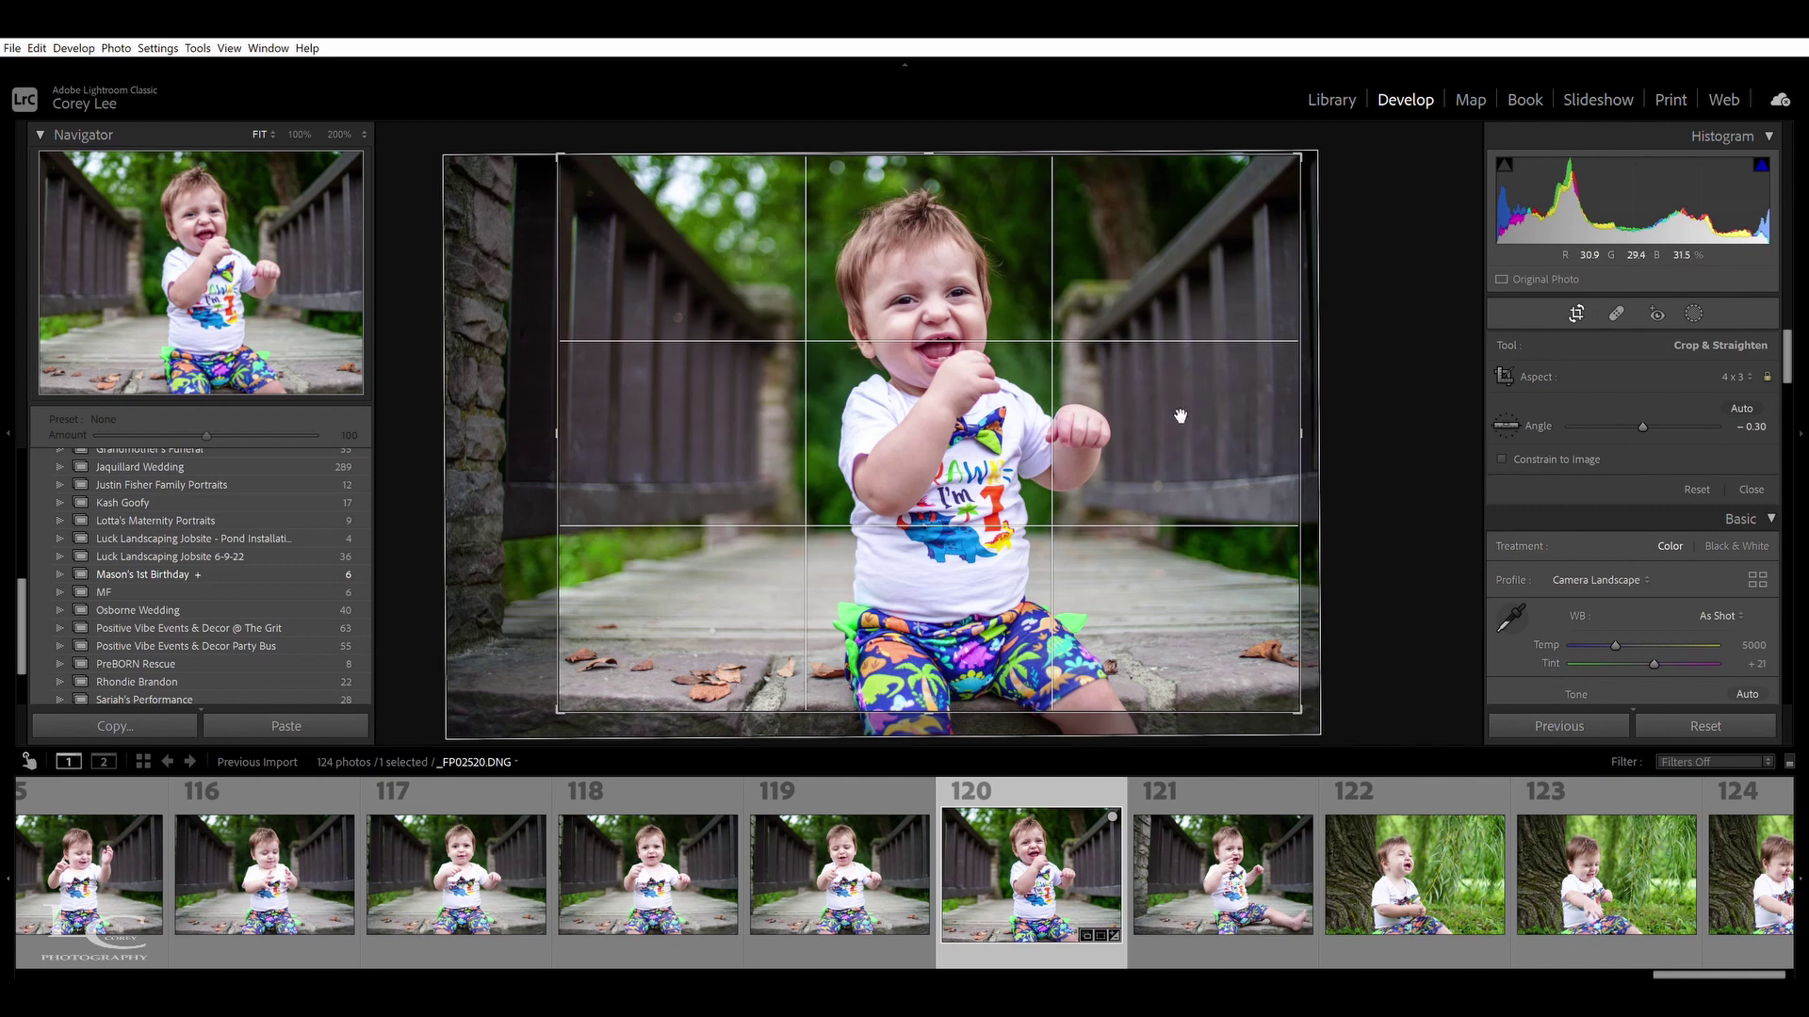
drag(1180, 415, 1160, 425)
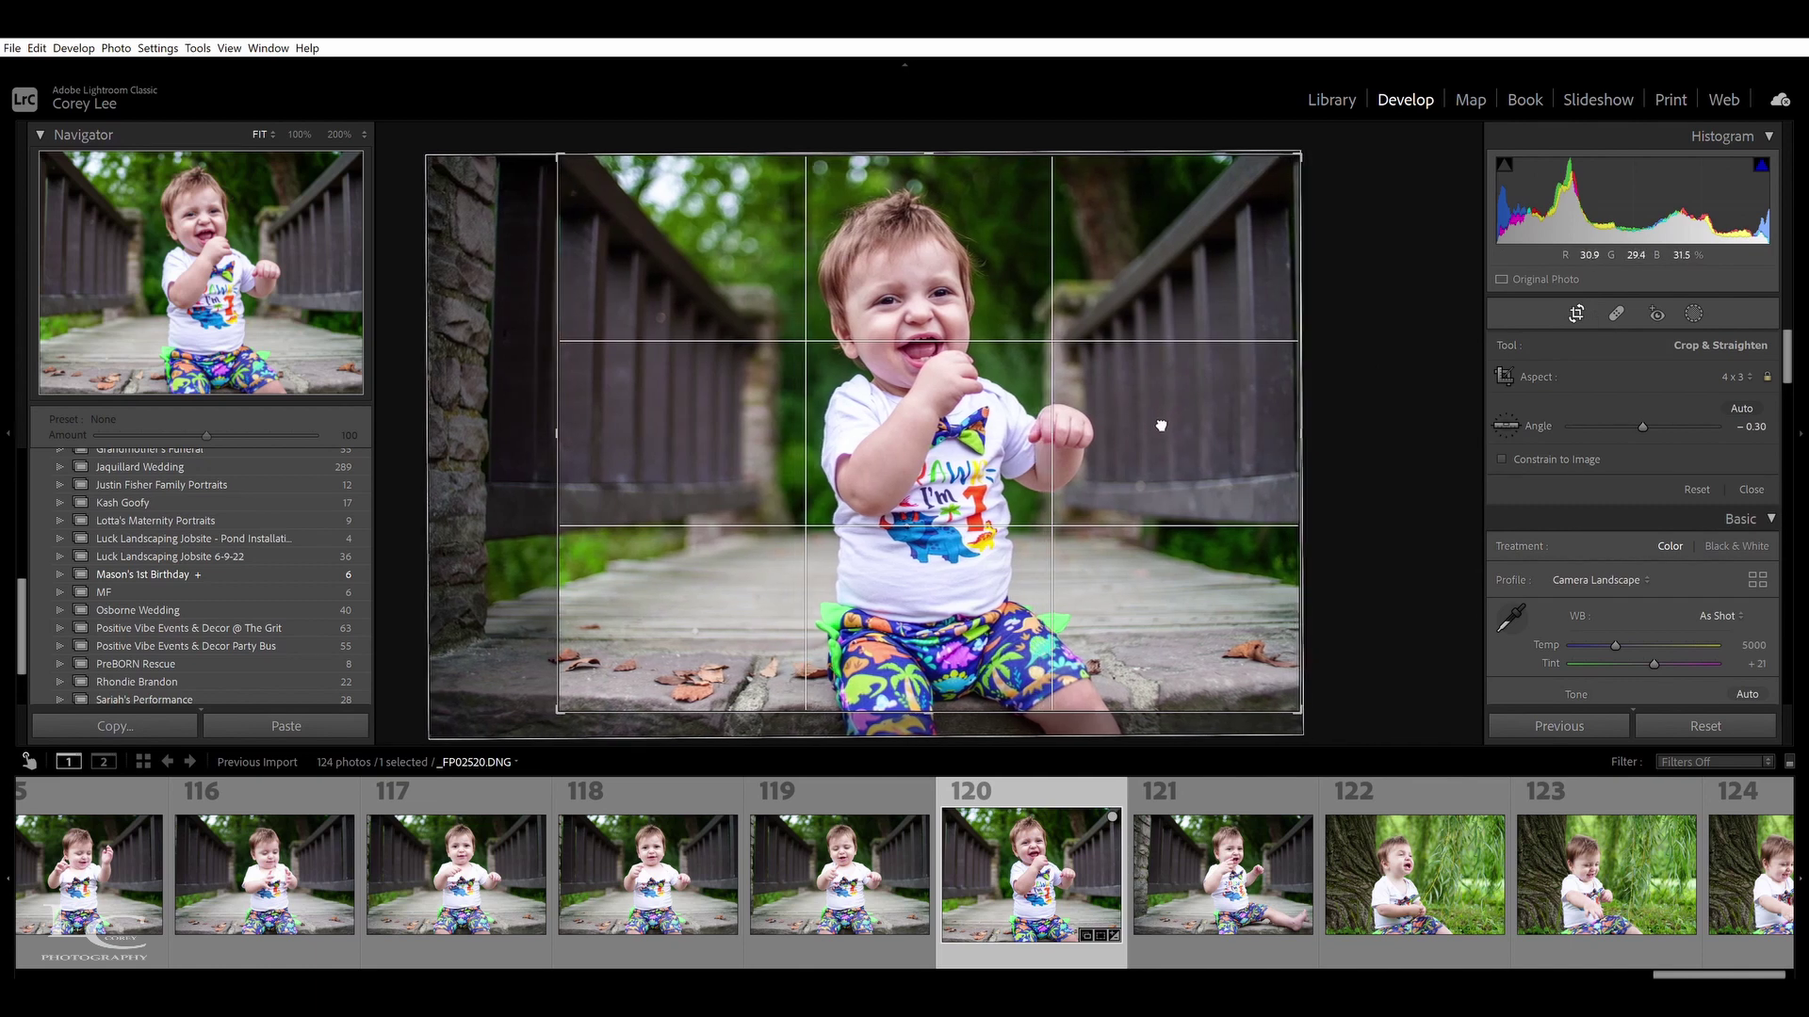
drag(1161, 425, 1177, 431)
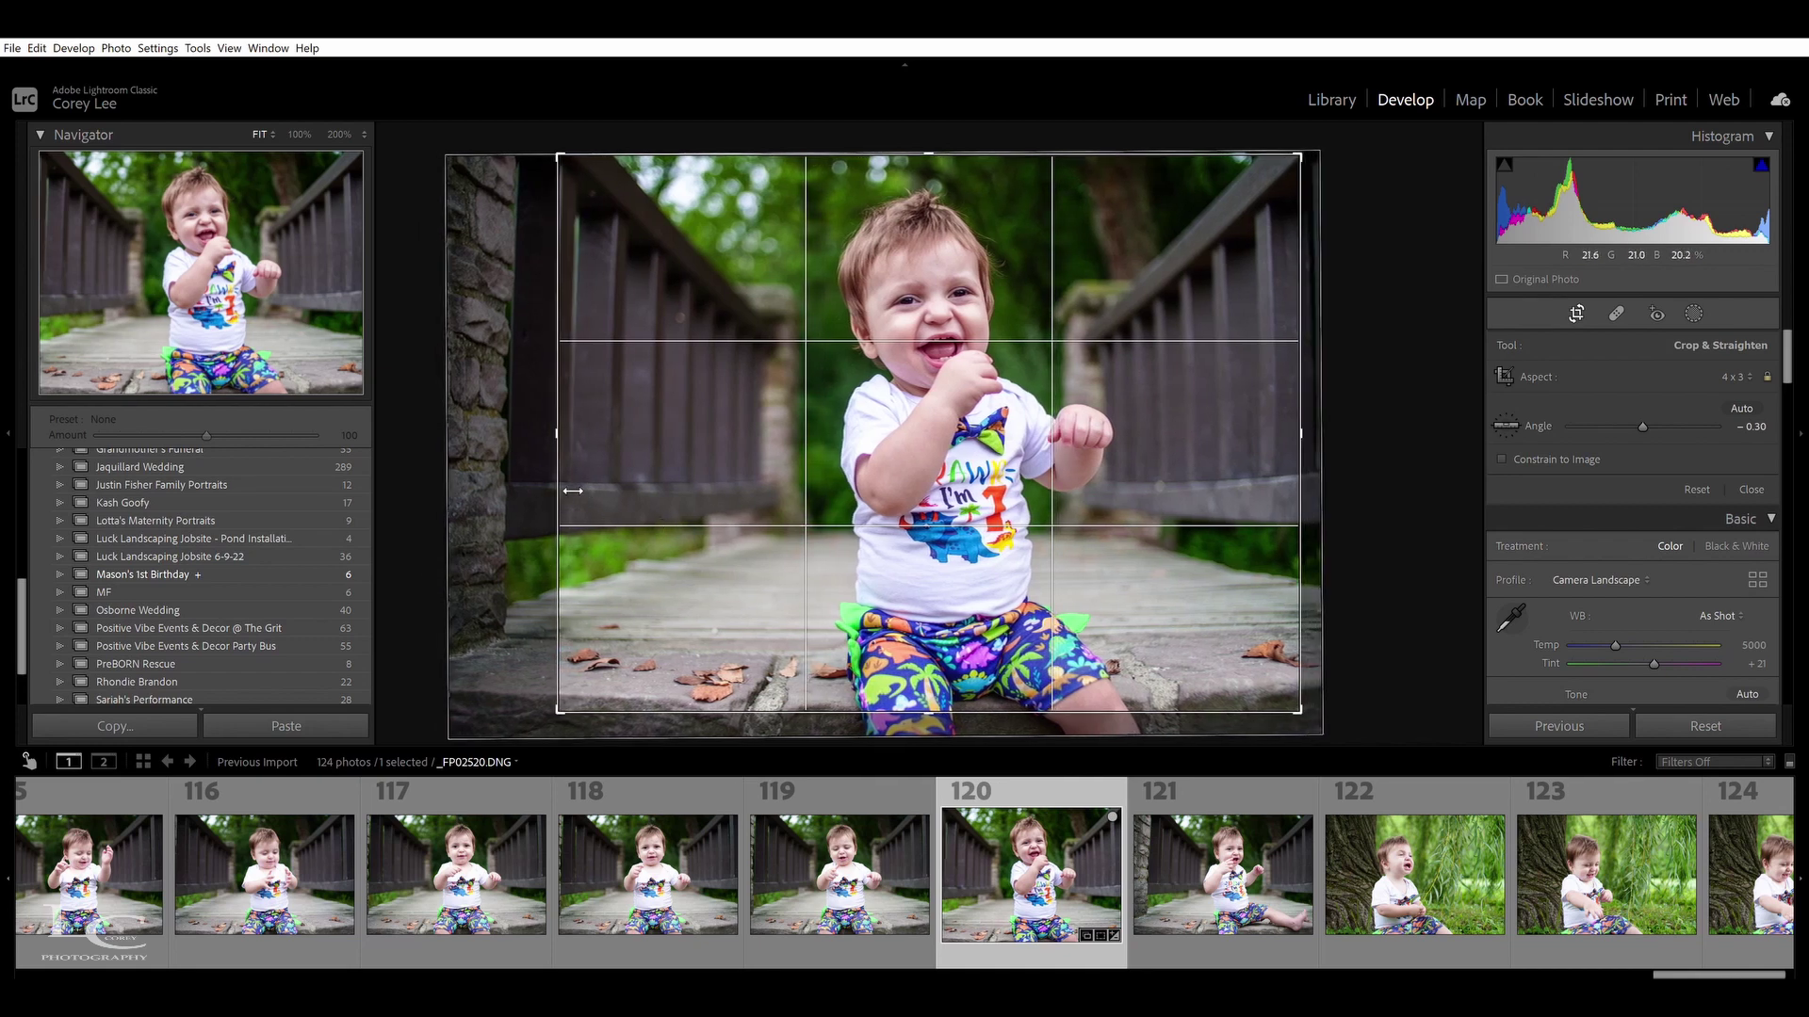
drag(576, 347, 581, 350)
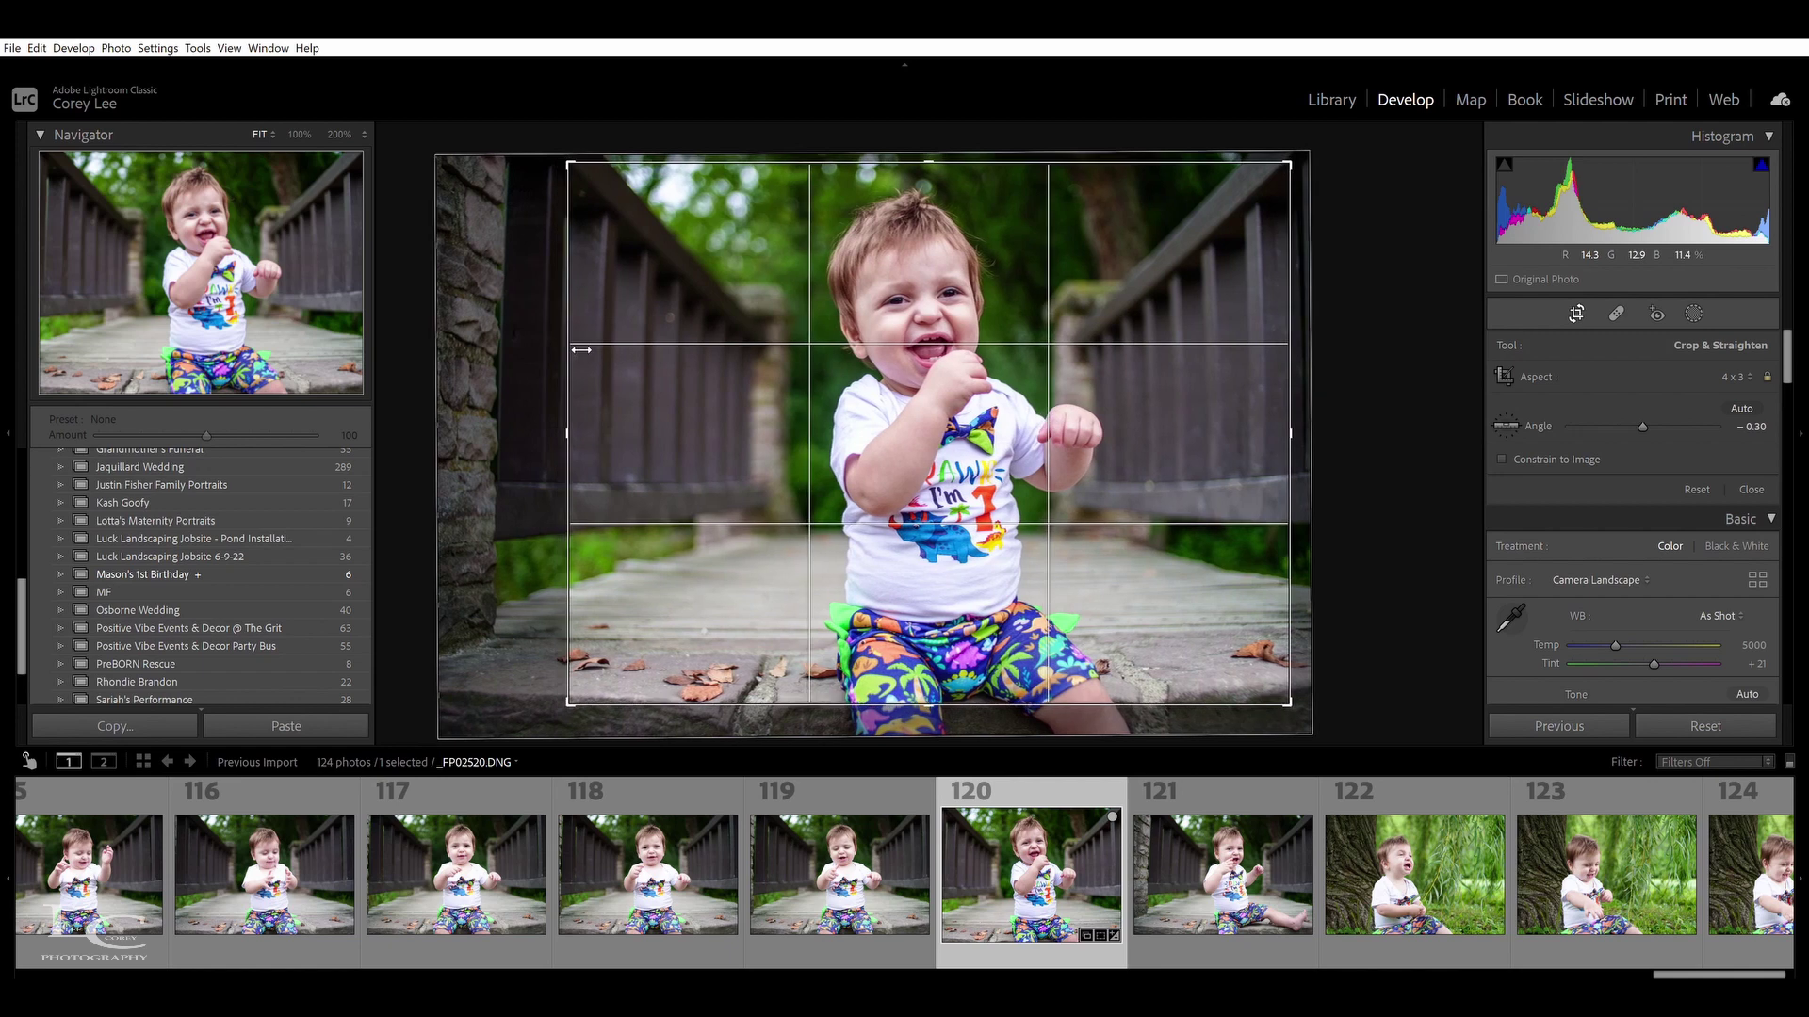
drag(891, 450, 900, 457)
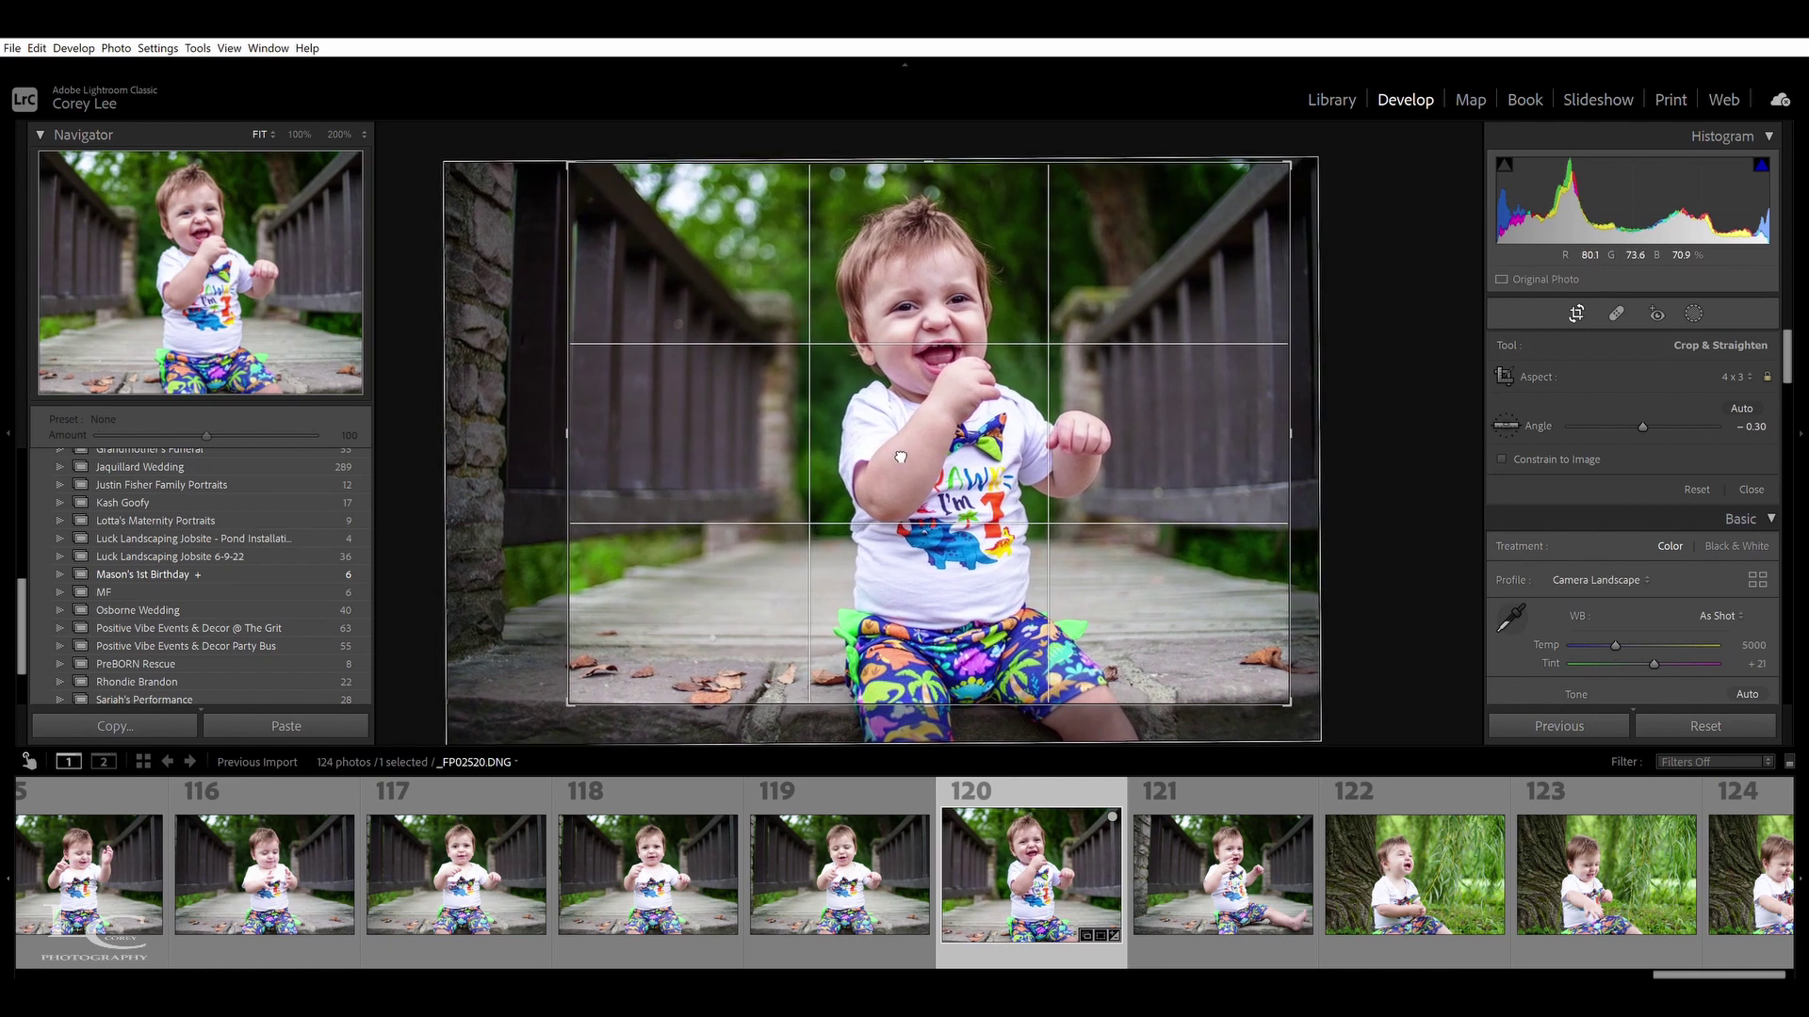
key(Return)
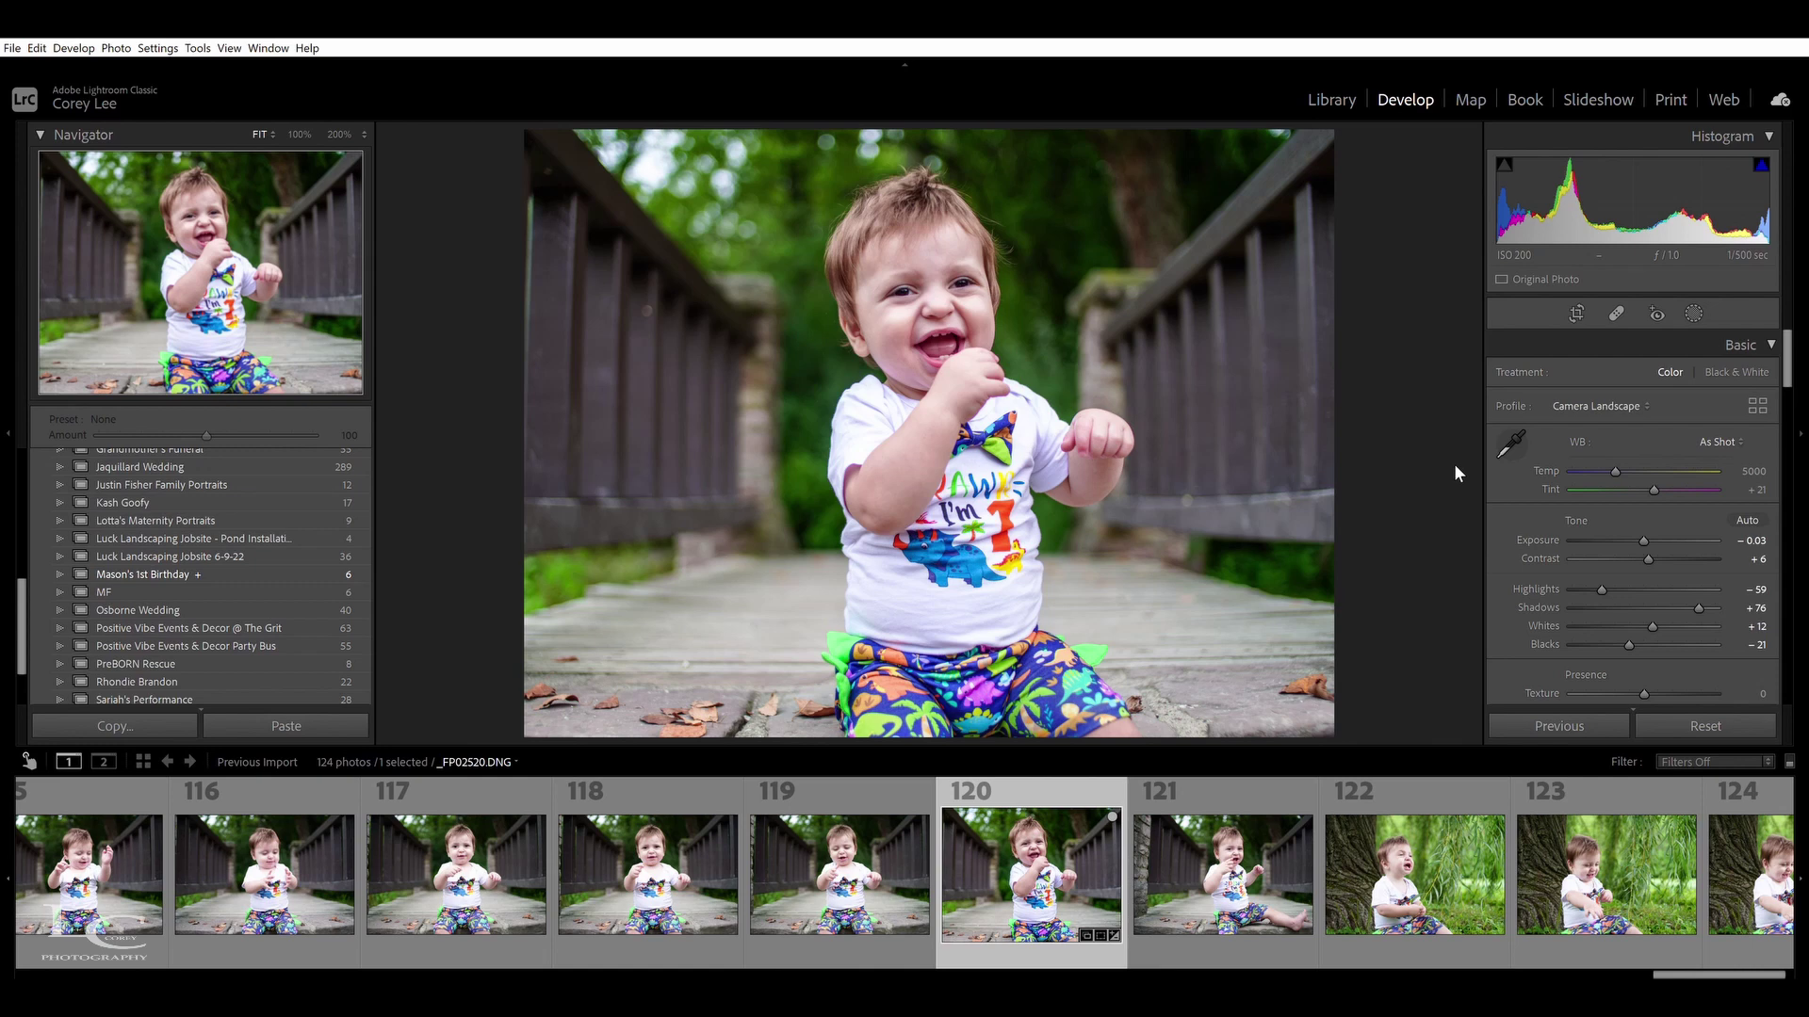
Set the bridge photo's post-crop vignetting Amount to -20
drag(1784, 377, 1790, 637)
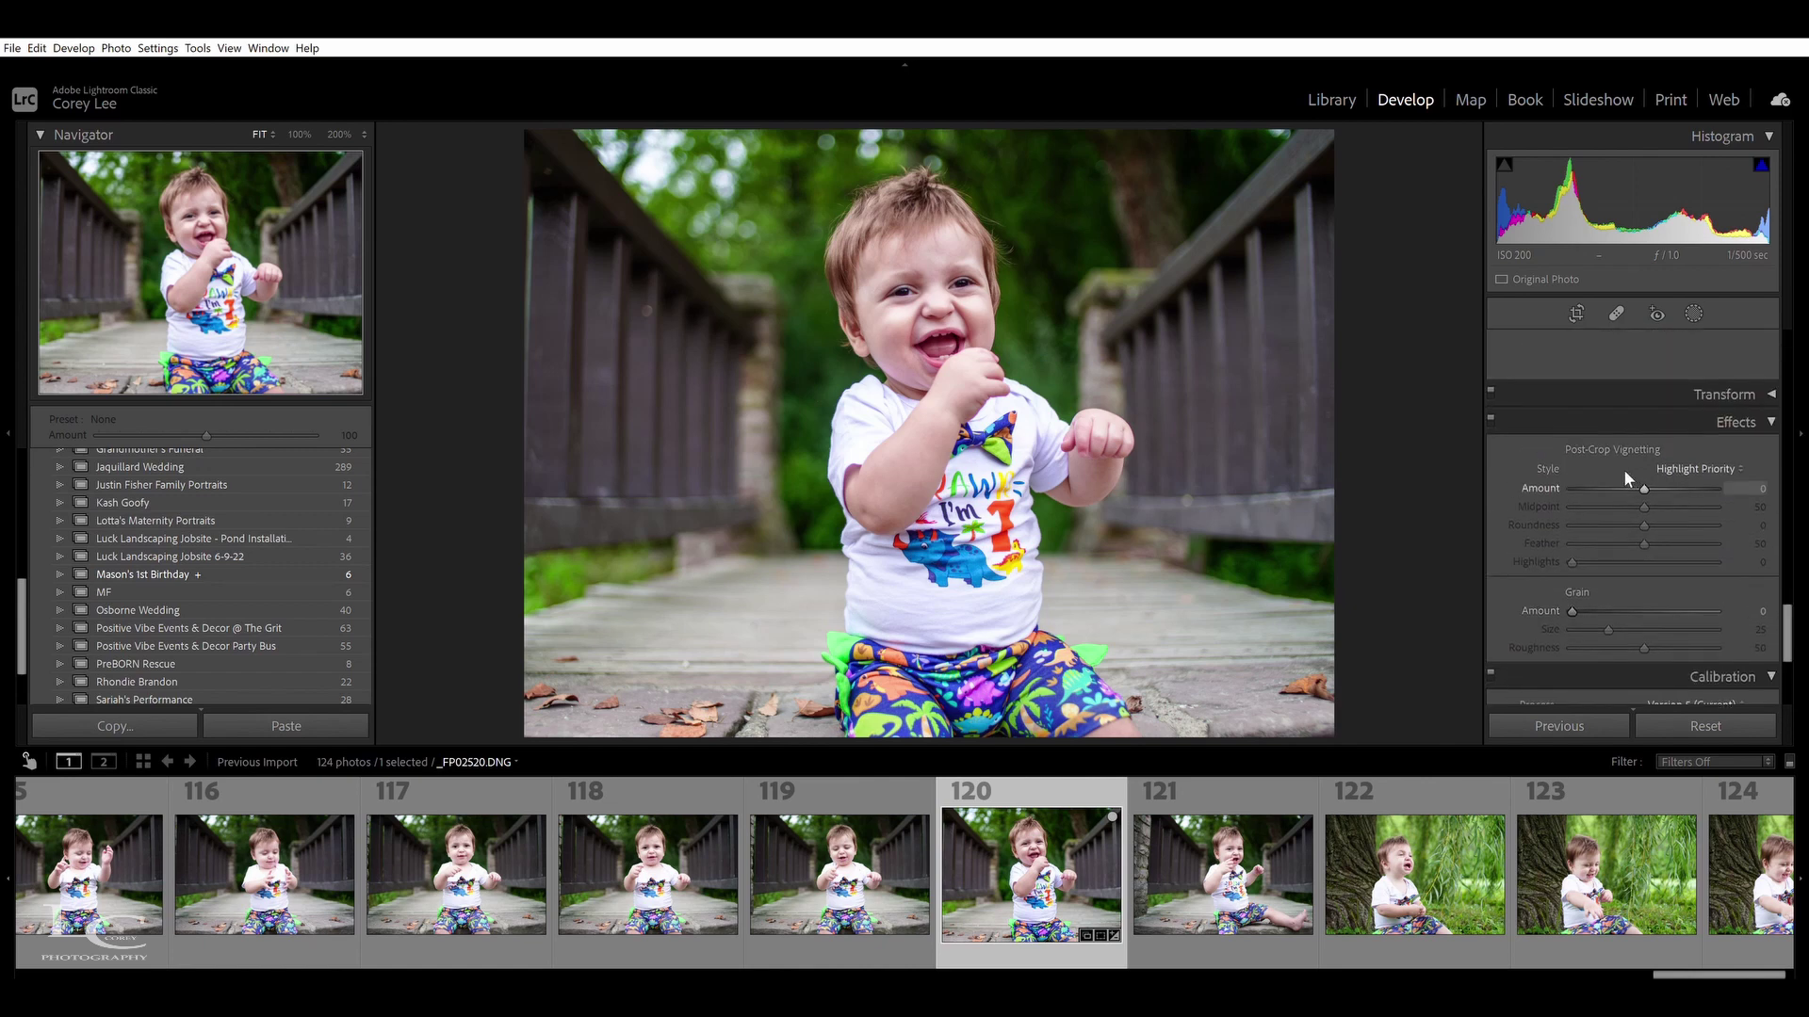
scroll(1624, 469, down, 4)
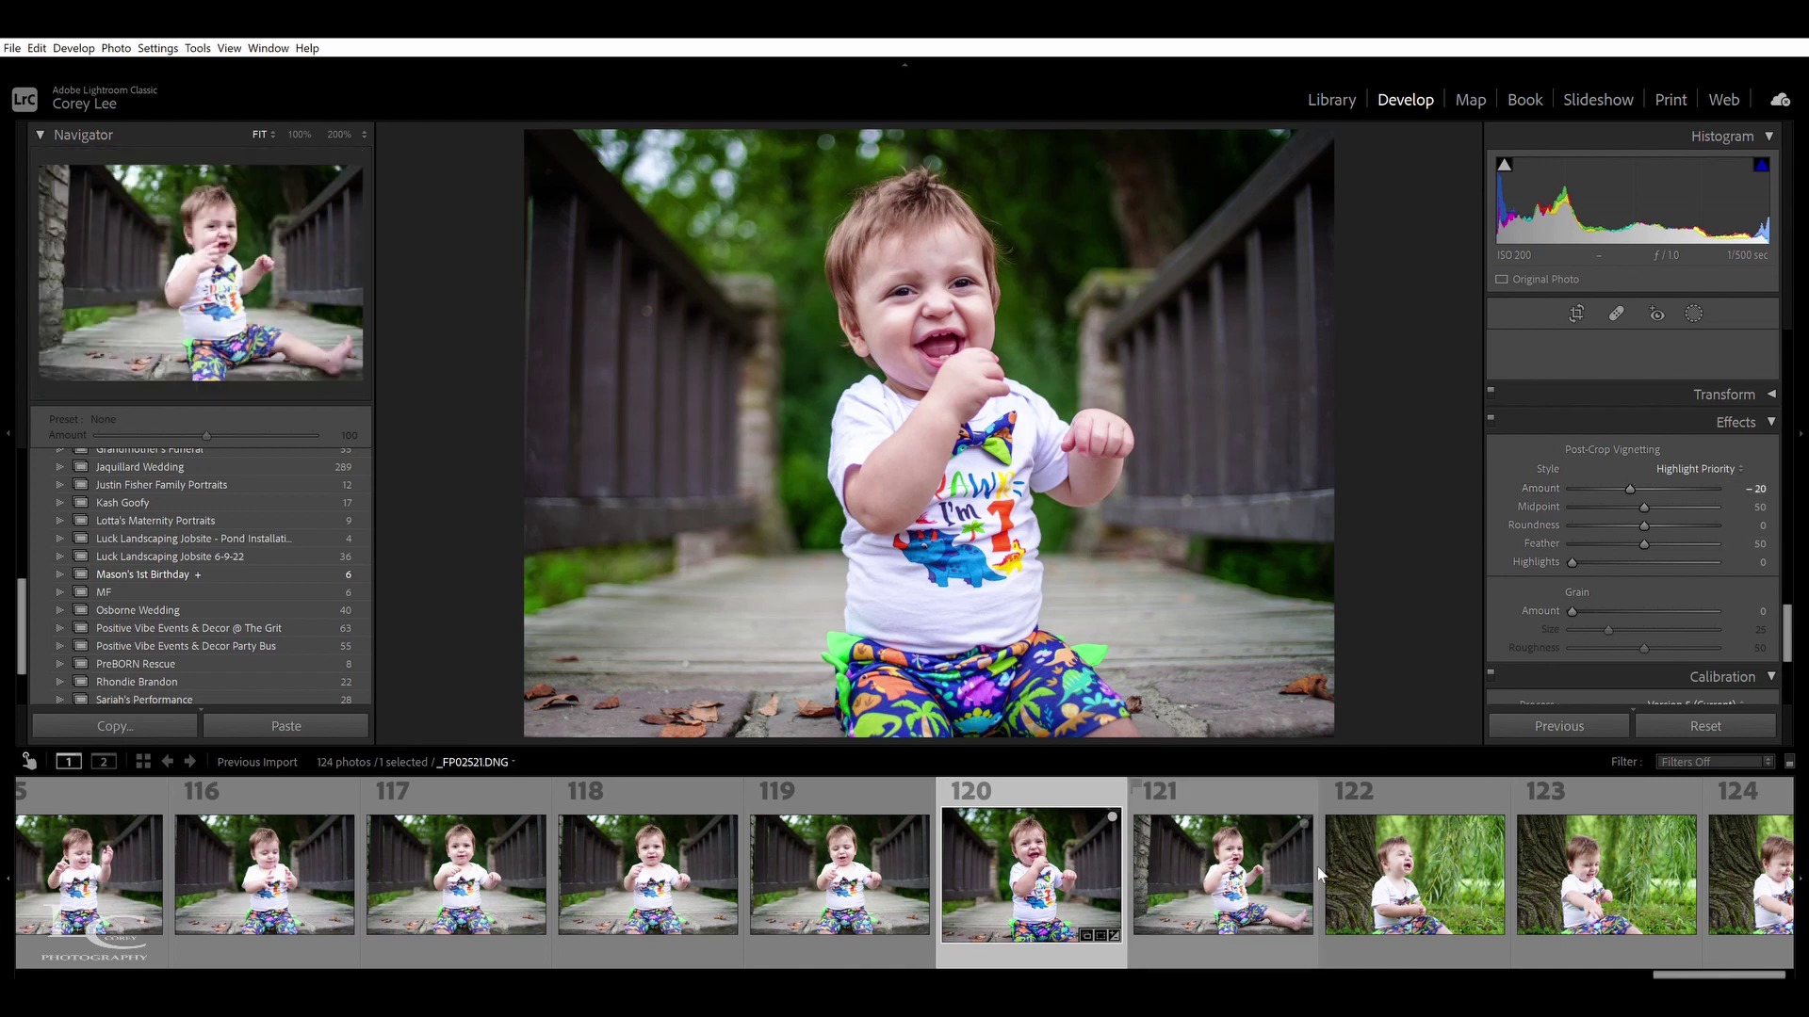
Browse the three willow-tree photos, 122 to 124, to compare the child's expressions
scroll(1446, 881, down, 1)
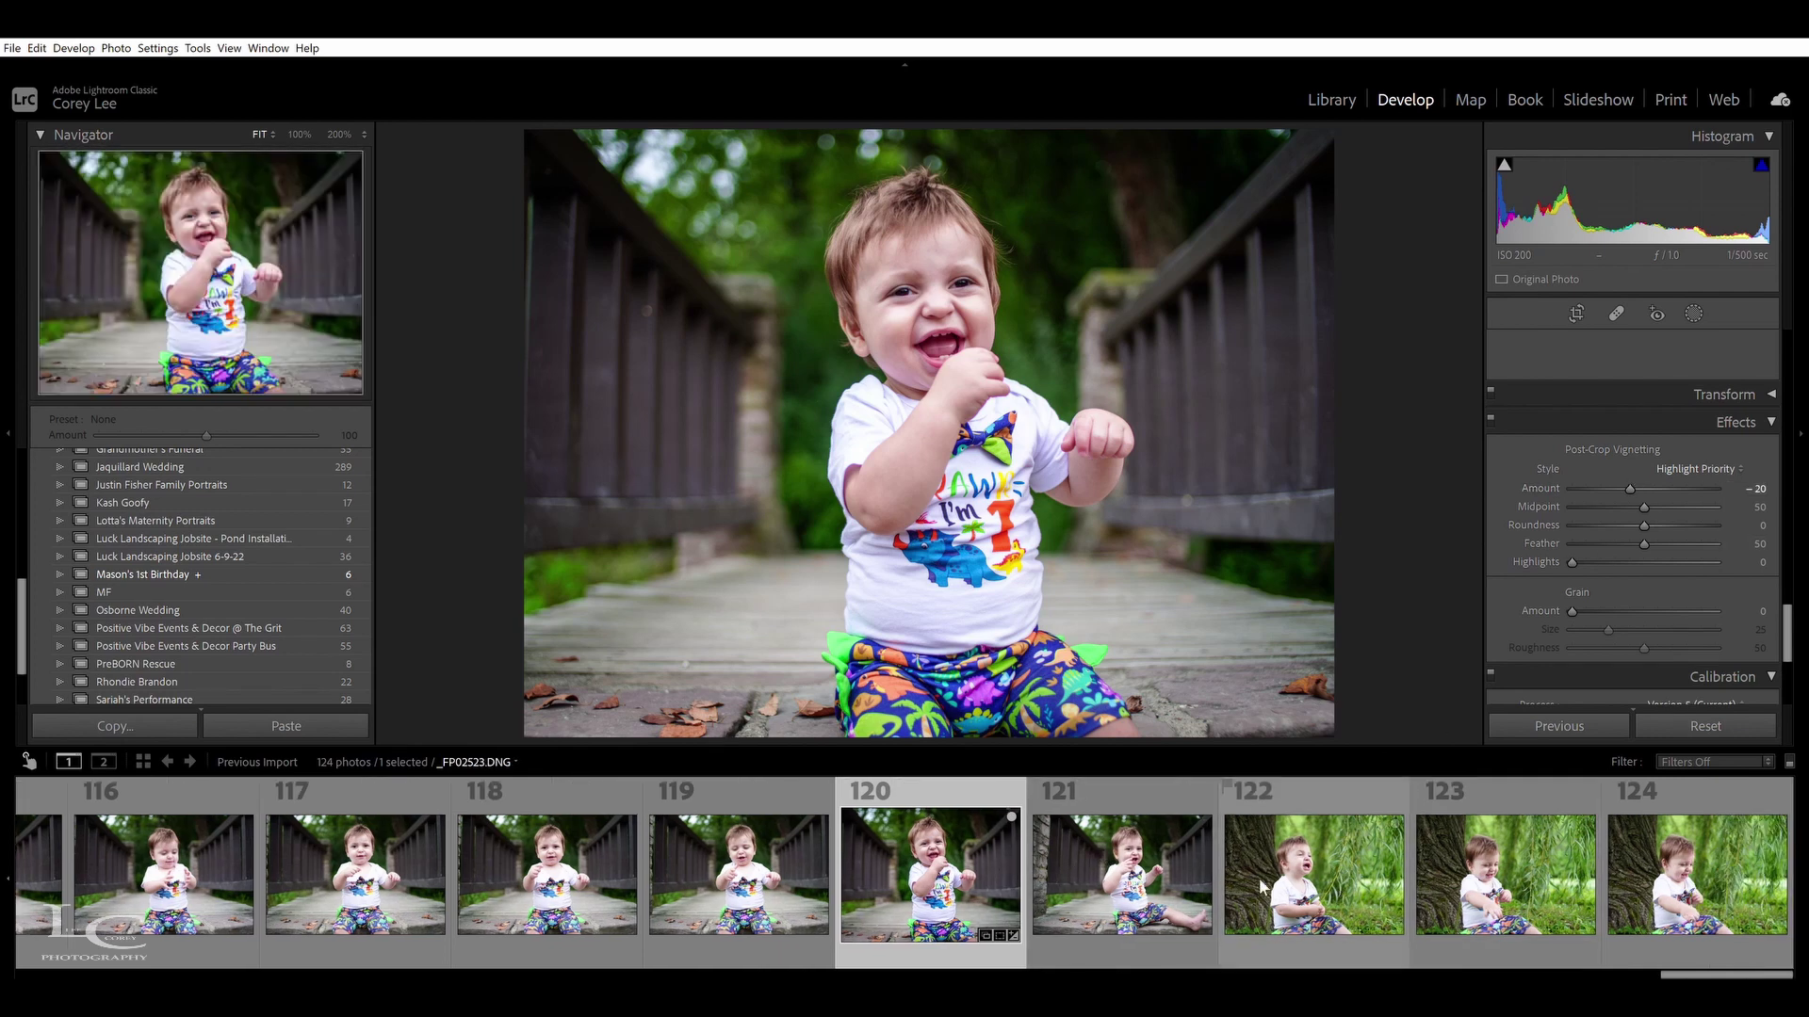
scroll(1507, 904, up, 3)
scroll(1413, 900, down, 3)
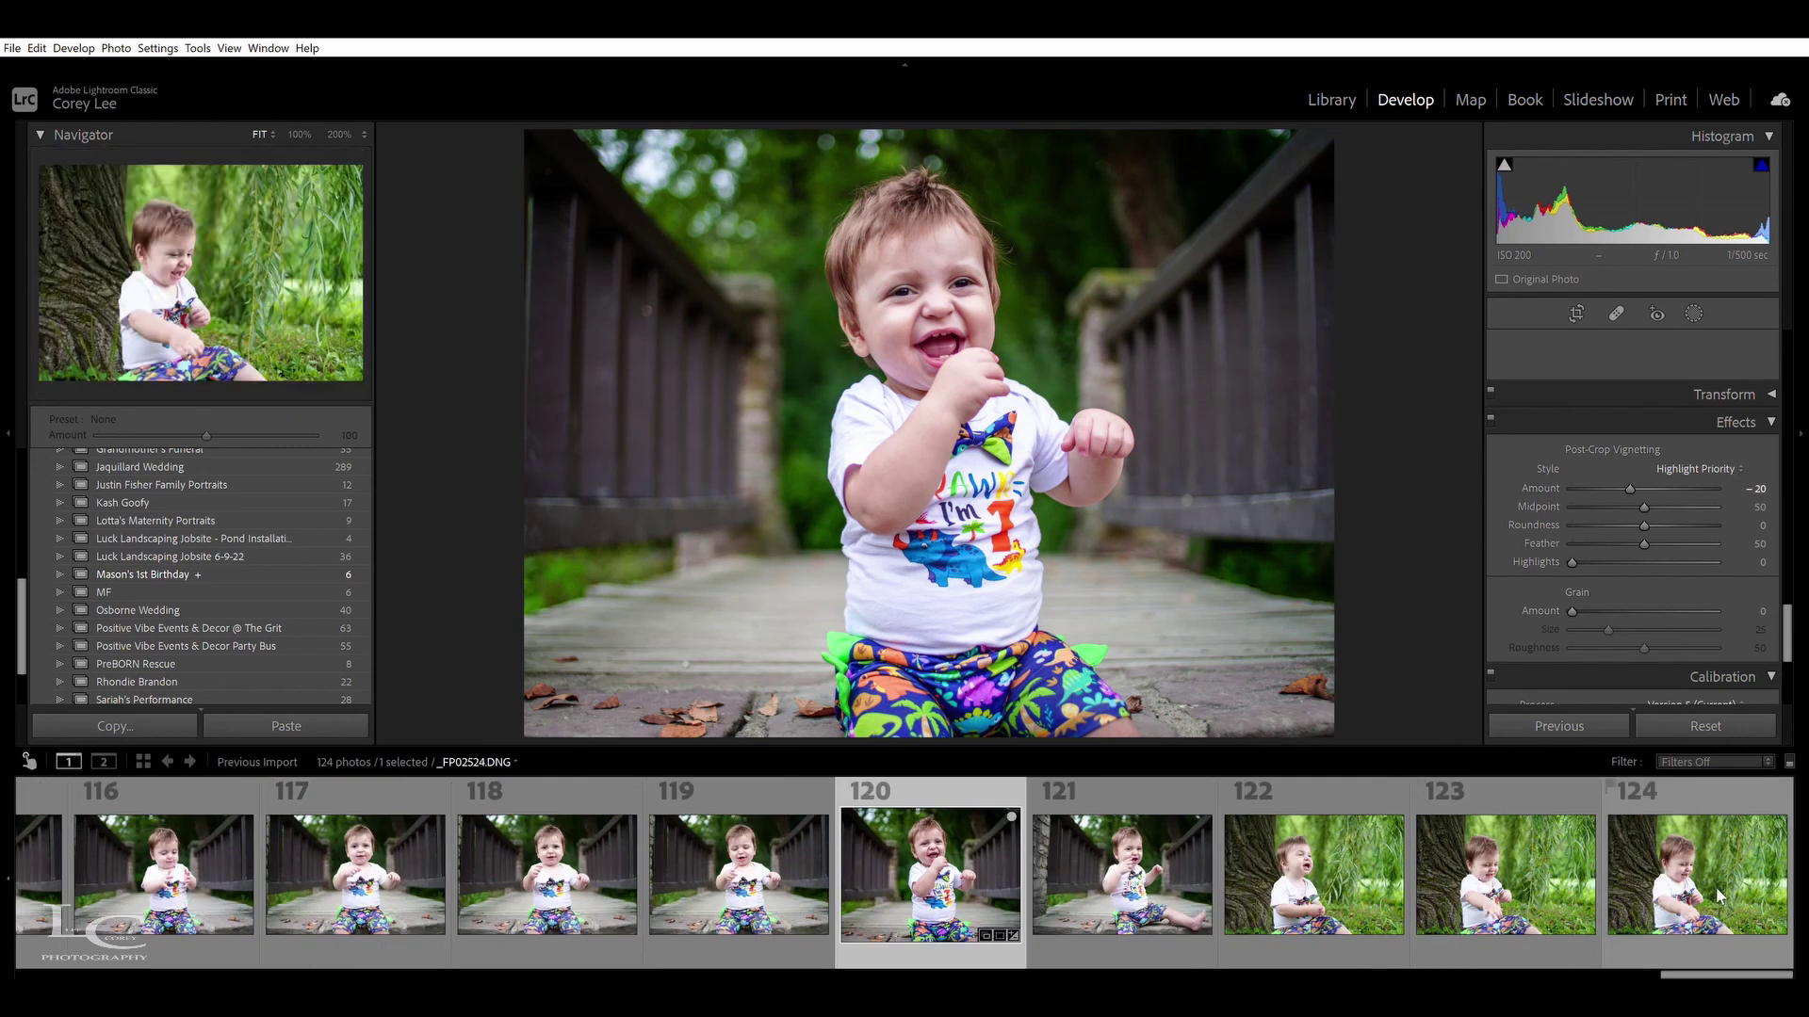
click(1304, 890)
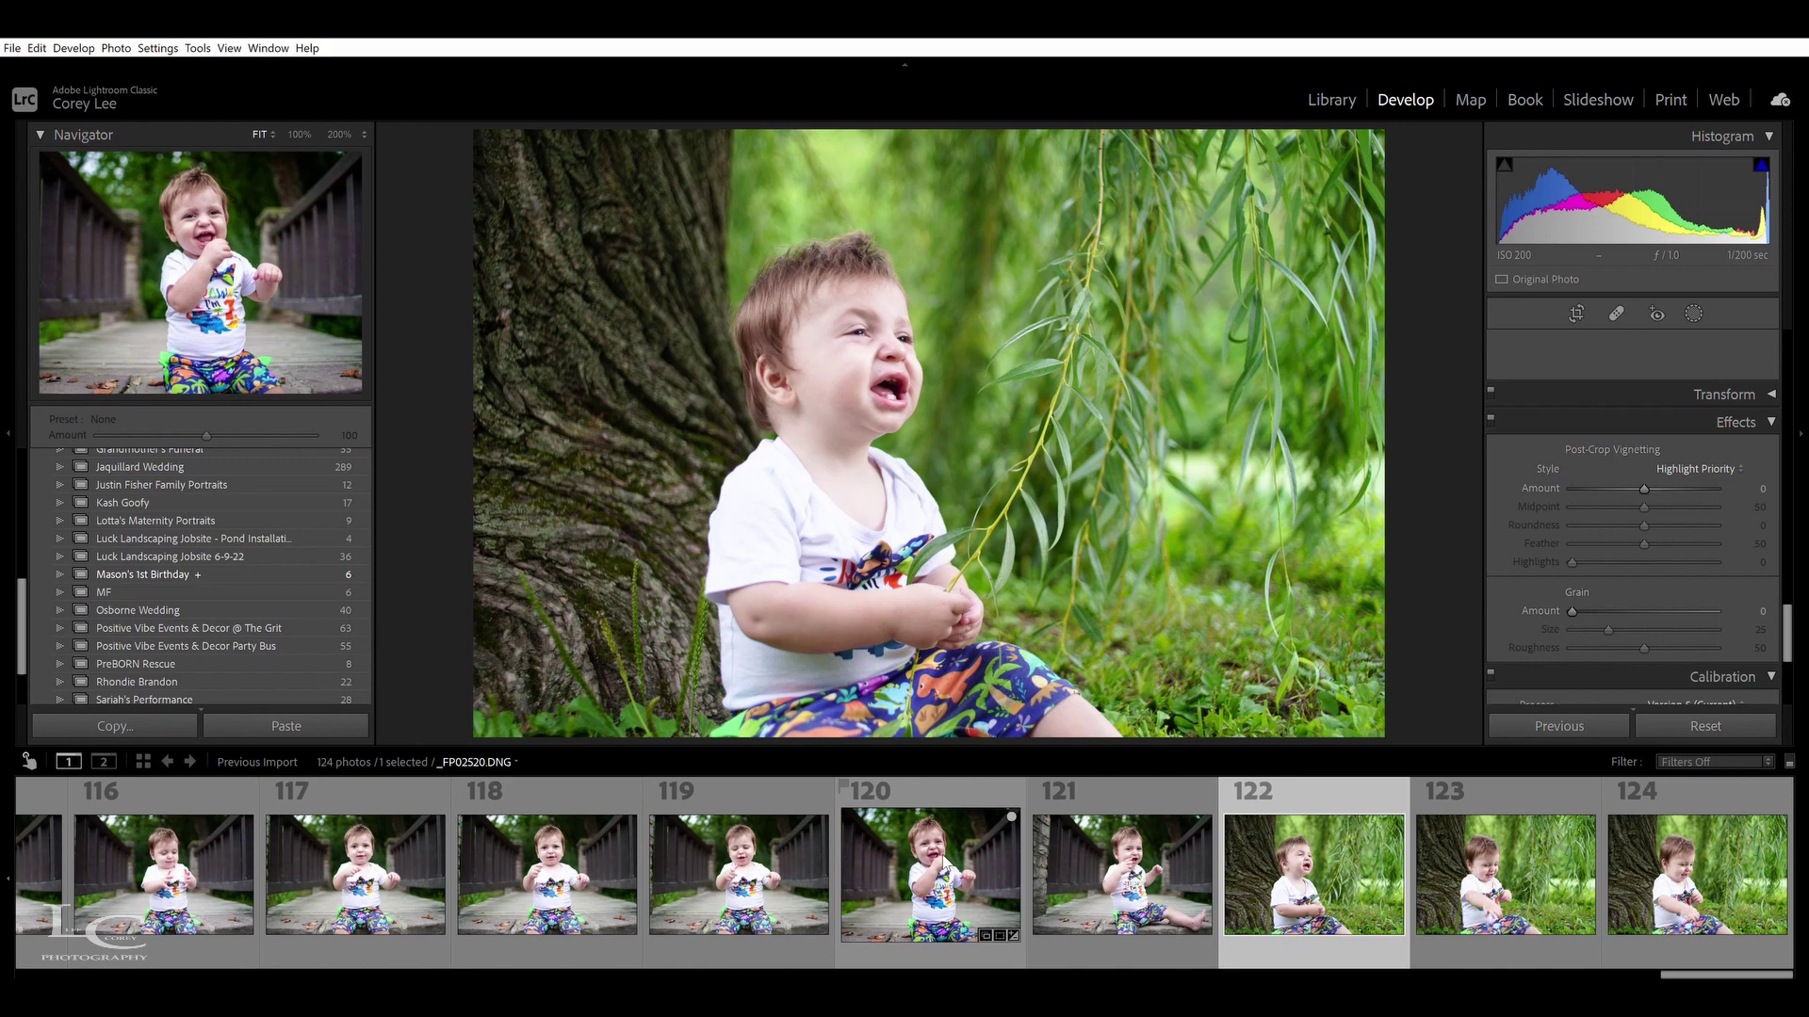
click(1525, 863)
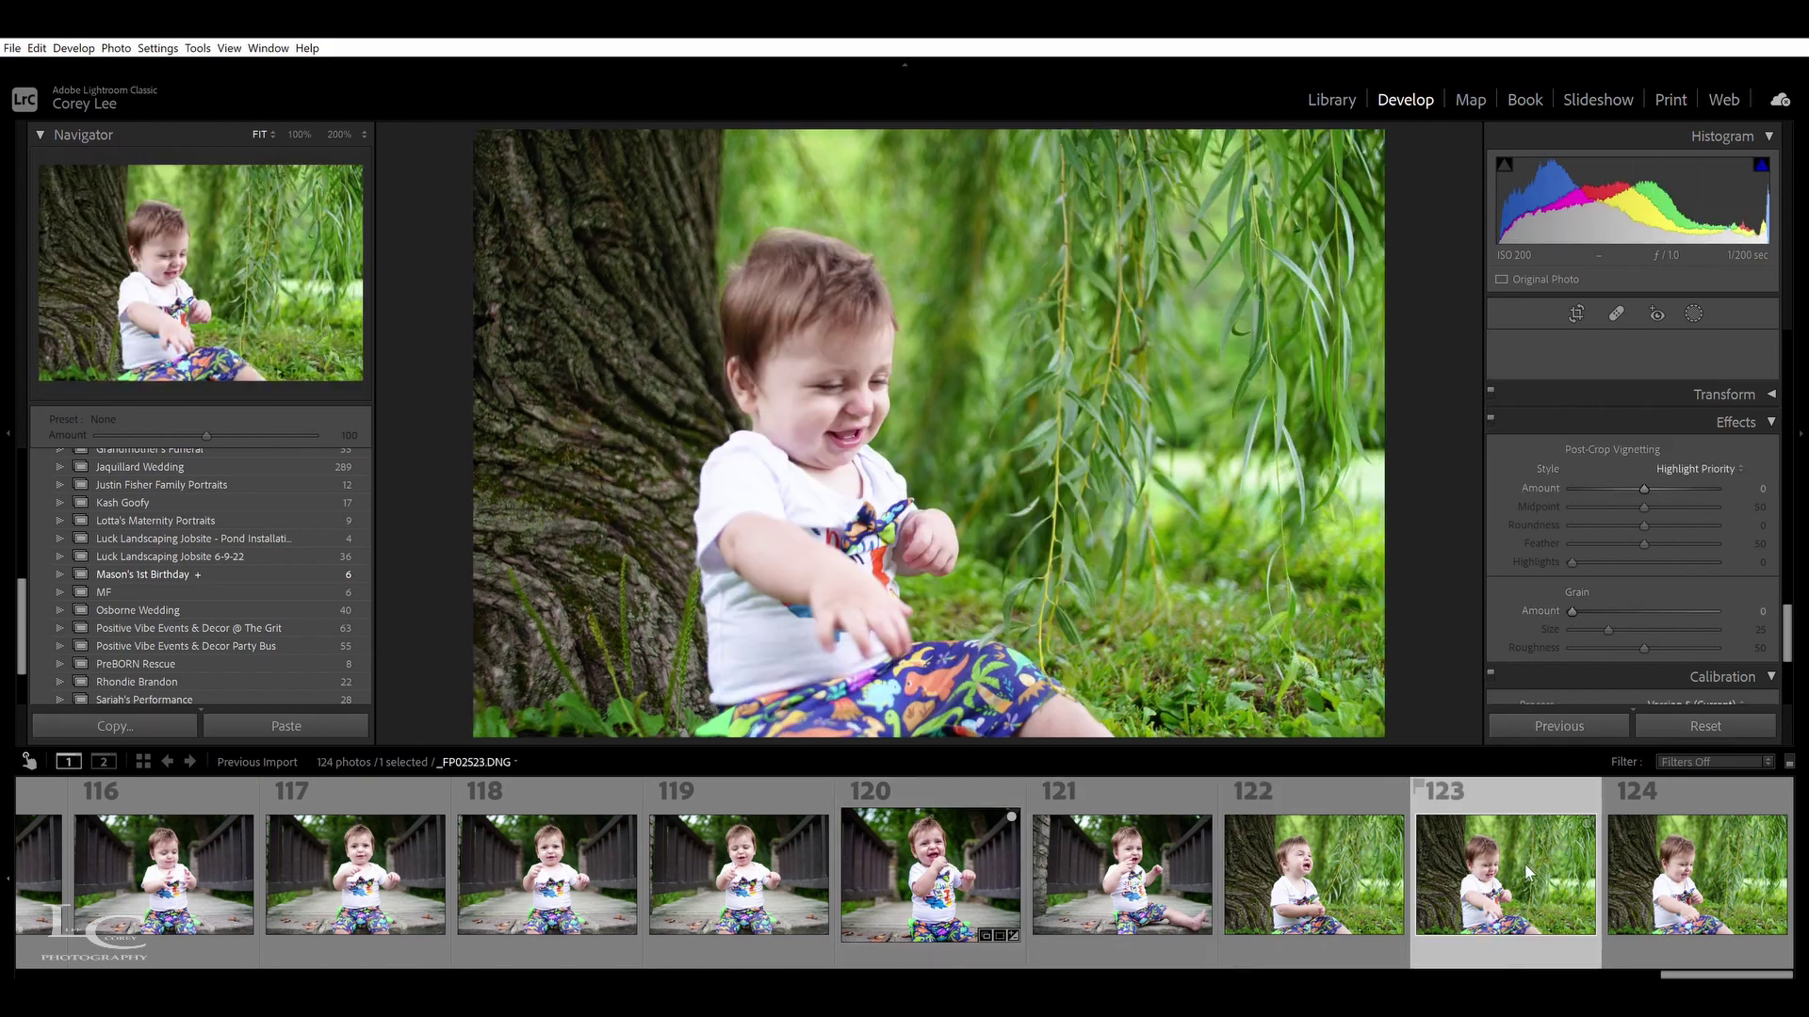
click(1613, 876)
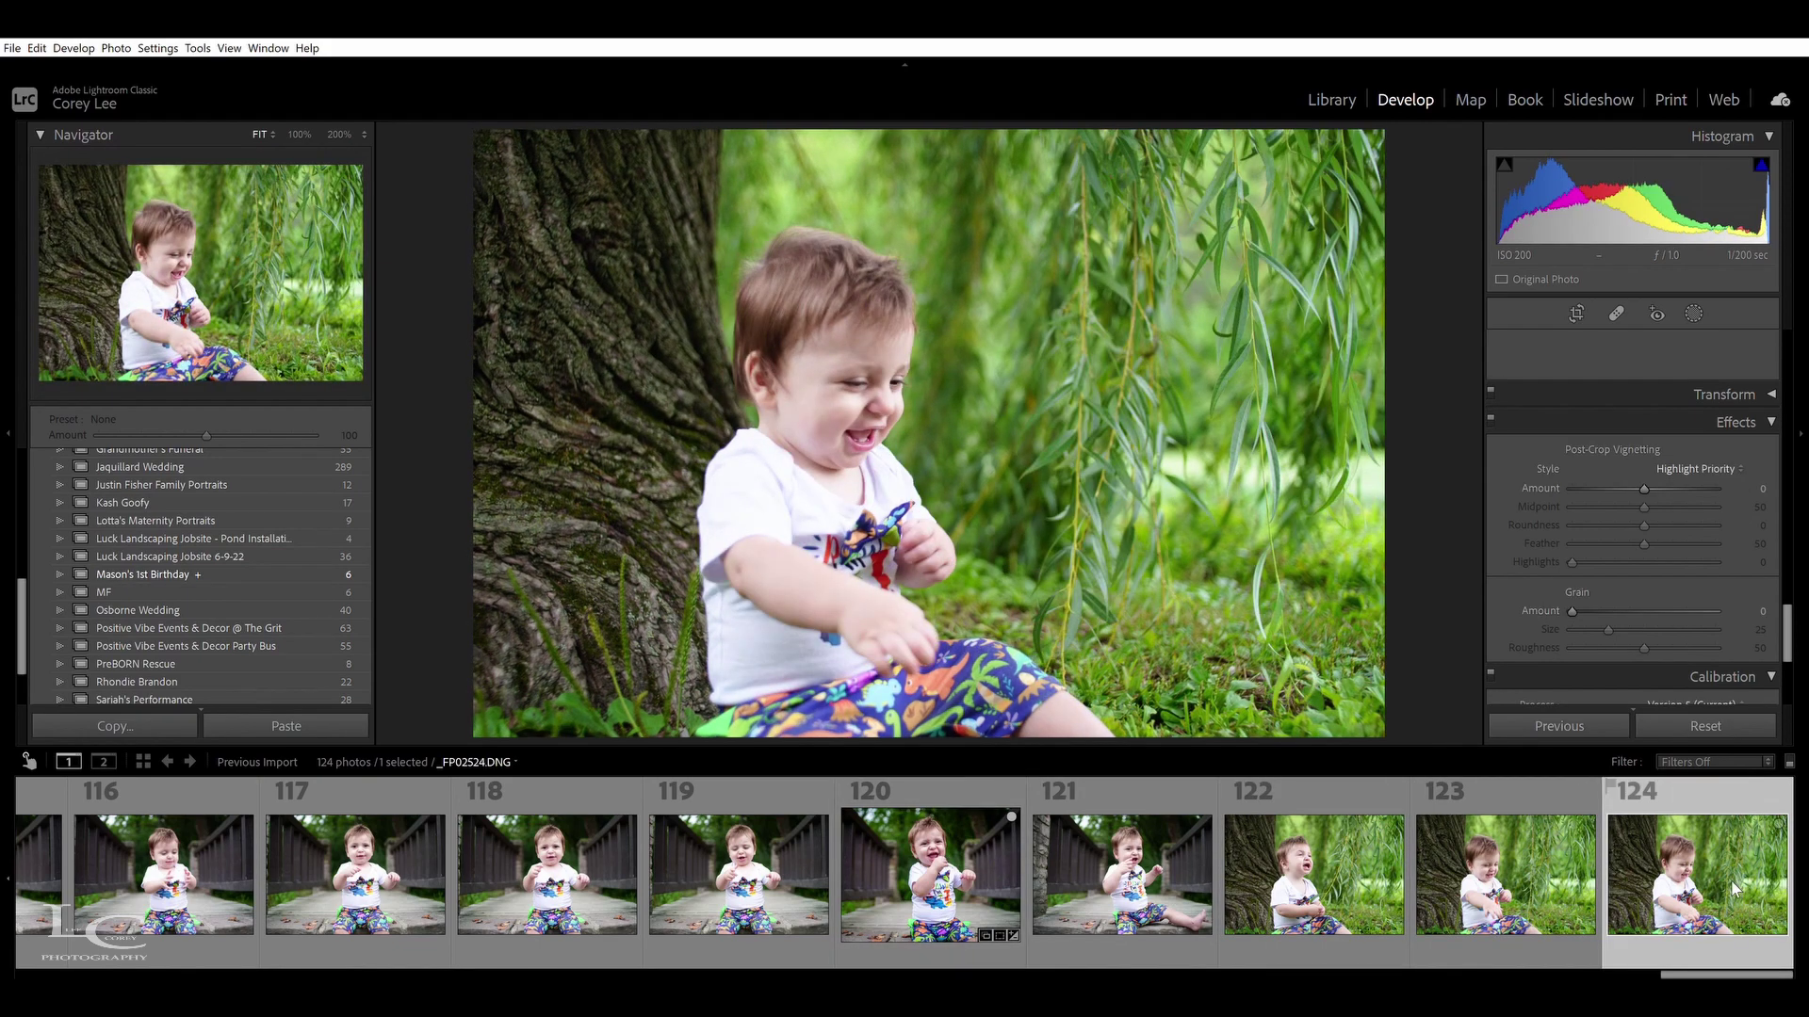
Examine the child's eyes and mouth at 200% in photo 124
click(863, 370)
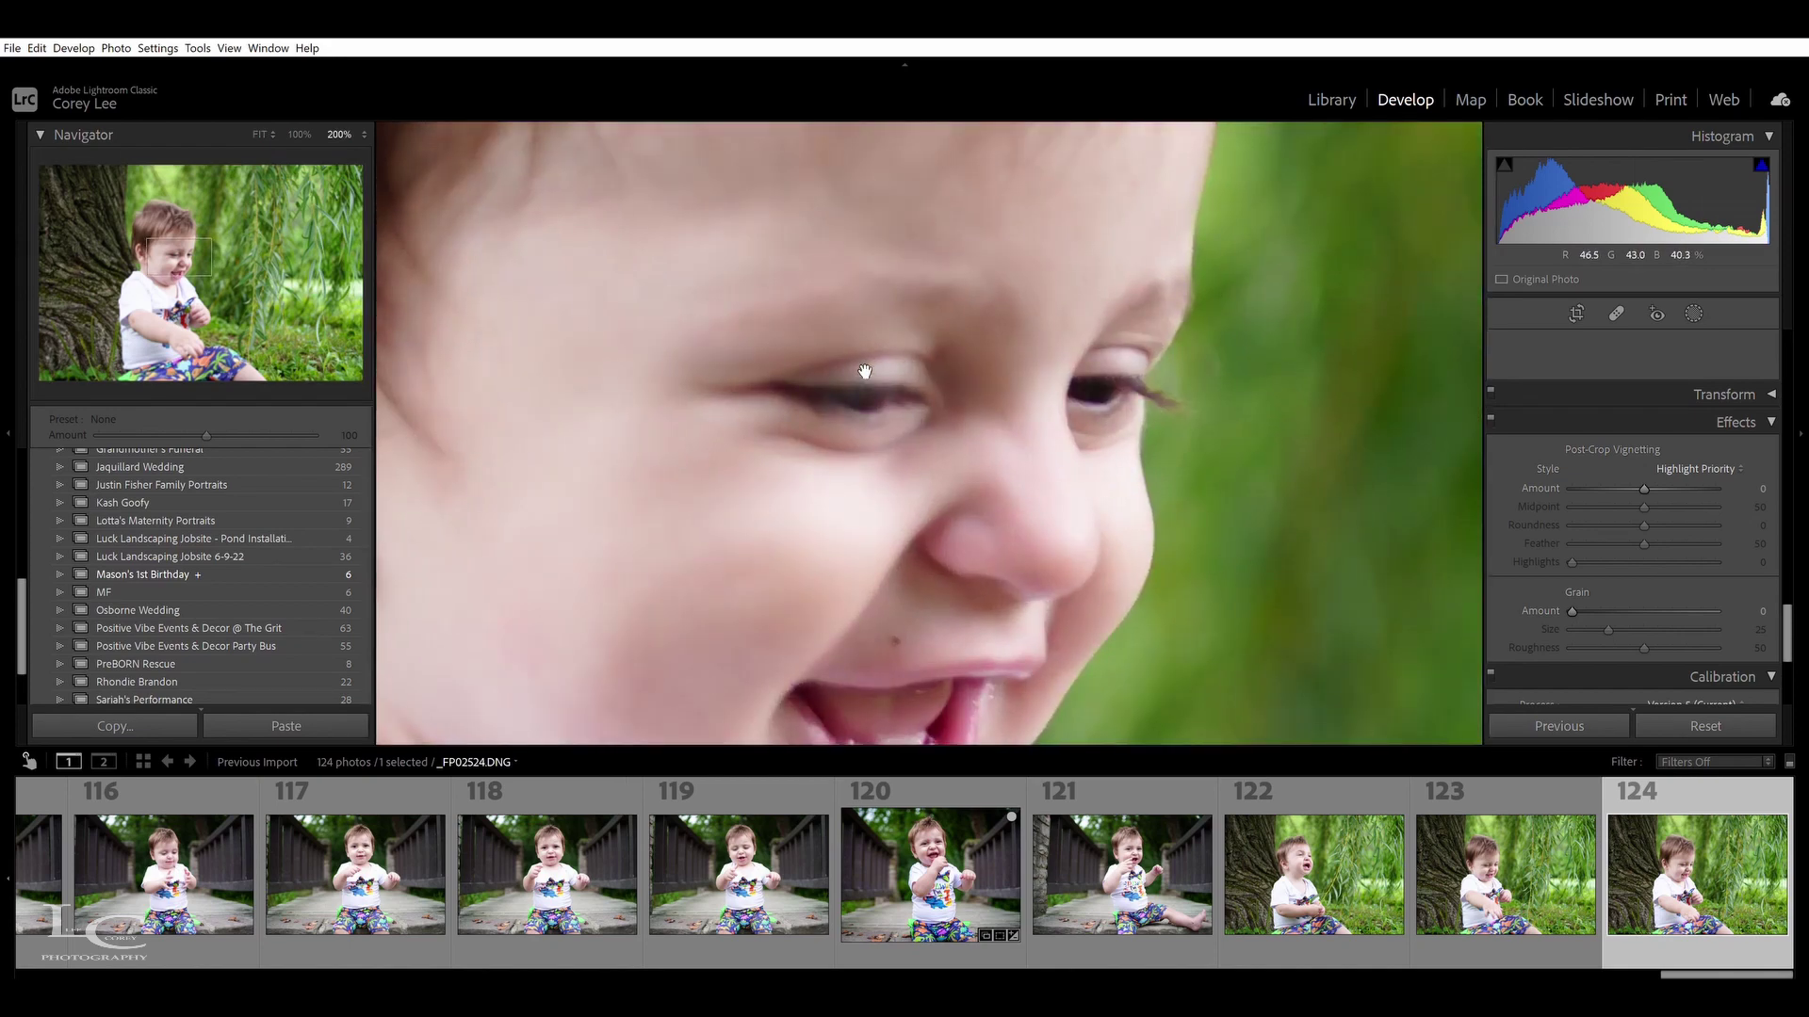
drag(864, 370, 1042, 323)
drag(1070, 477, 965, 467)
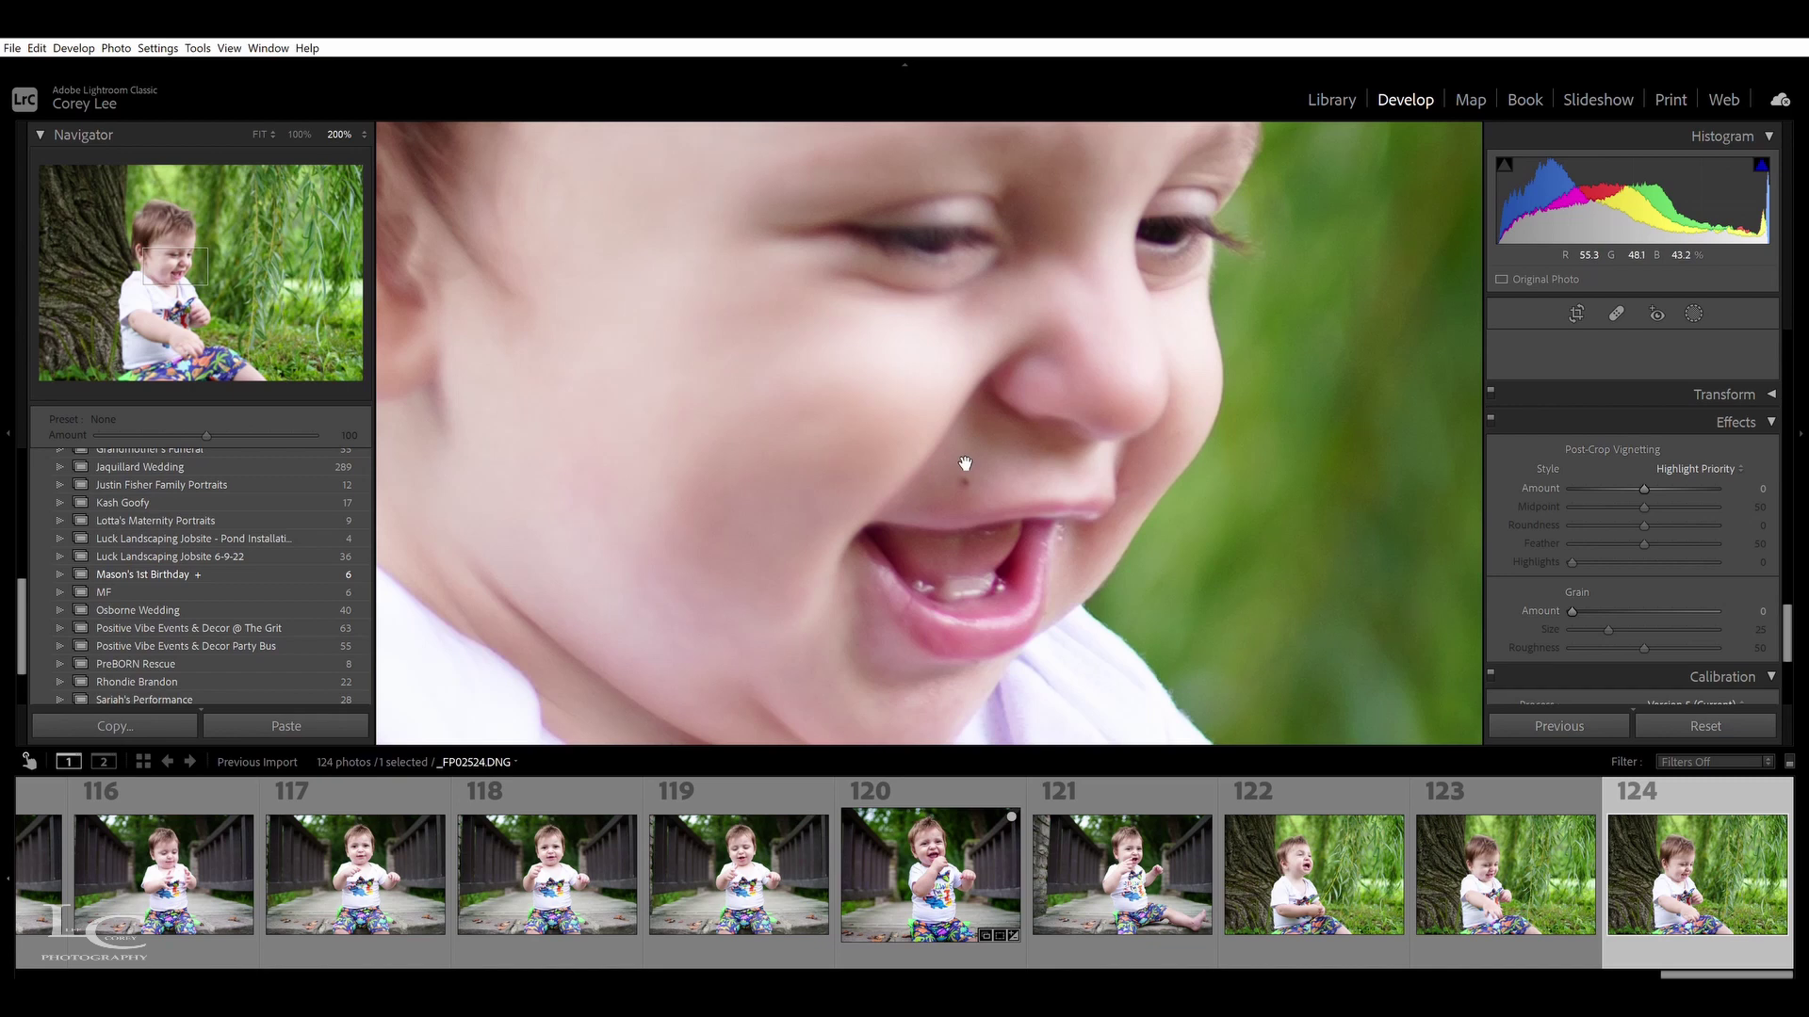
click(955, 455)
click(1537, 878)
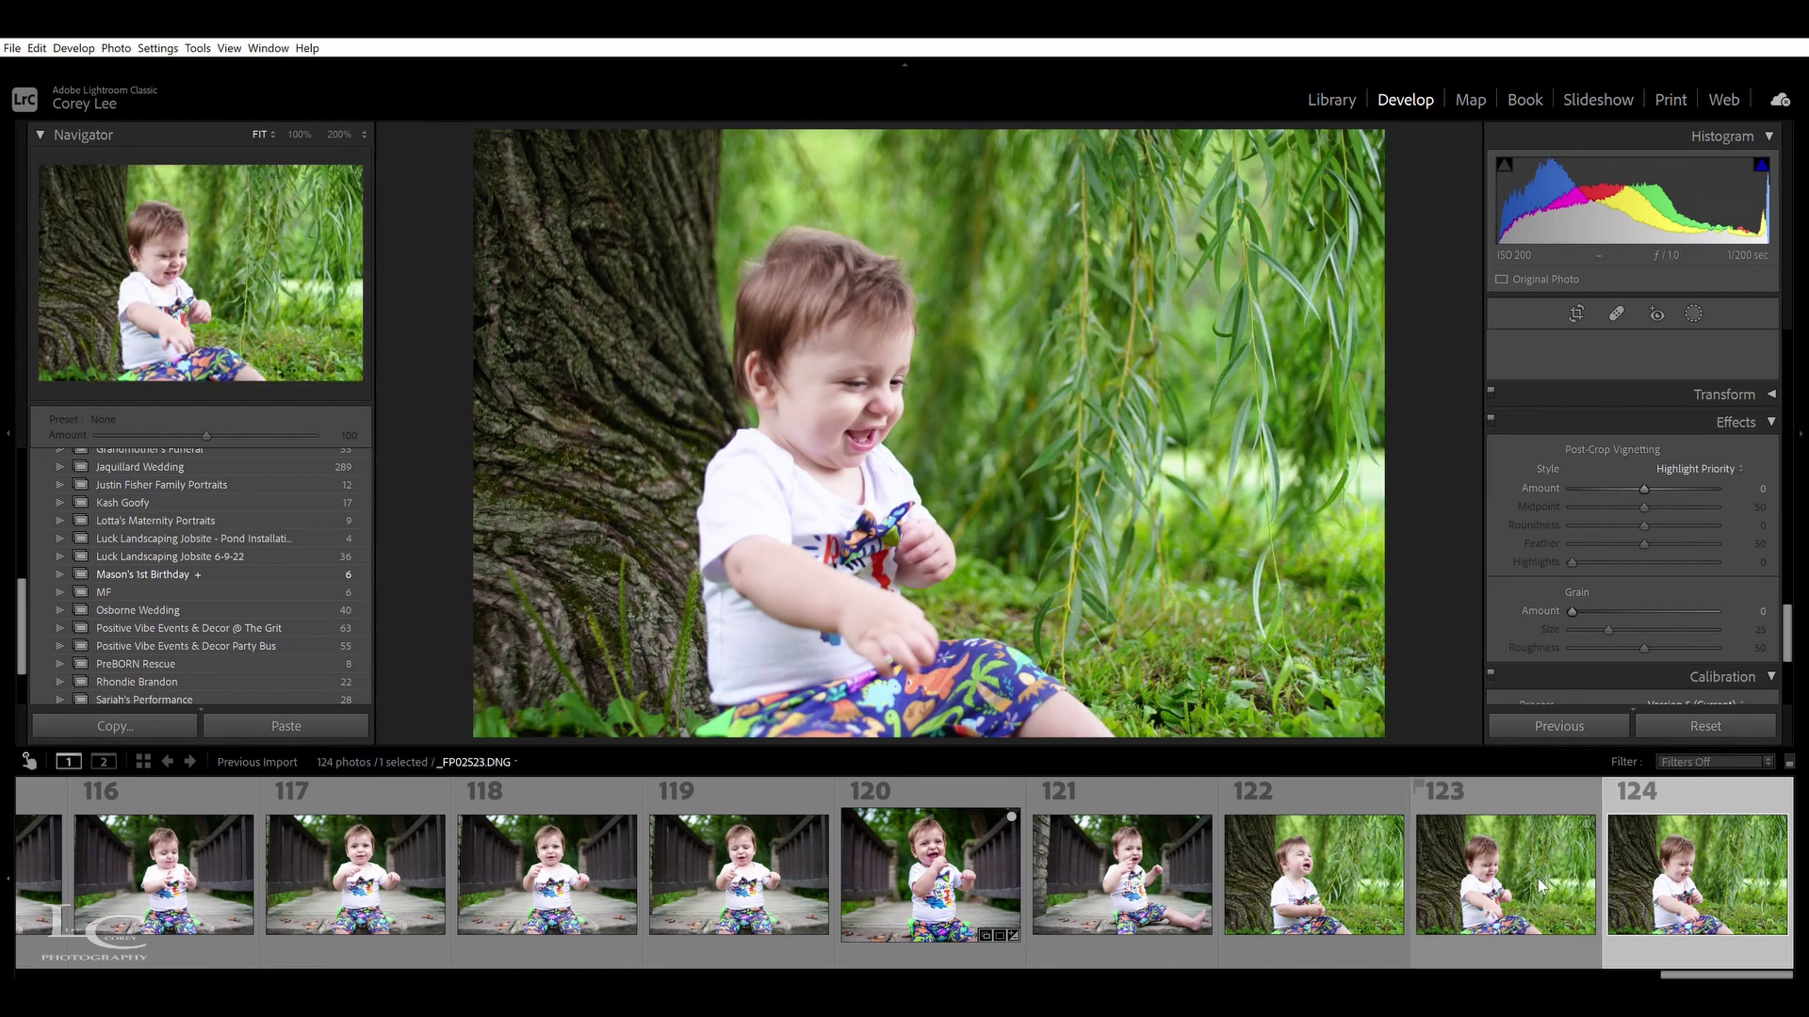
Open willow-tree photo 122 and check the child's face for sharpness at 200%
click(1319, 876)
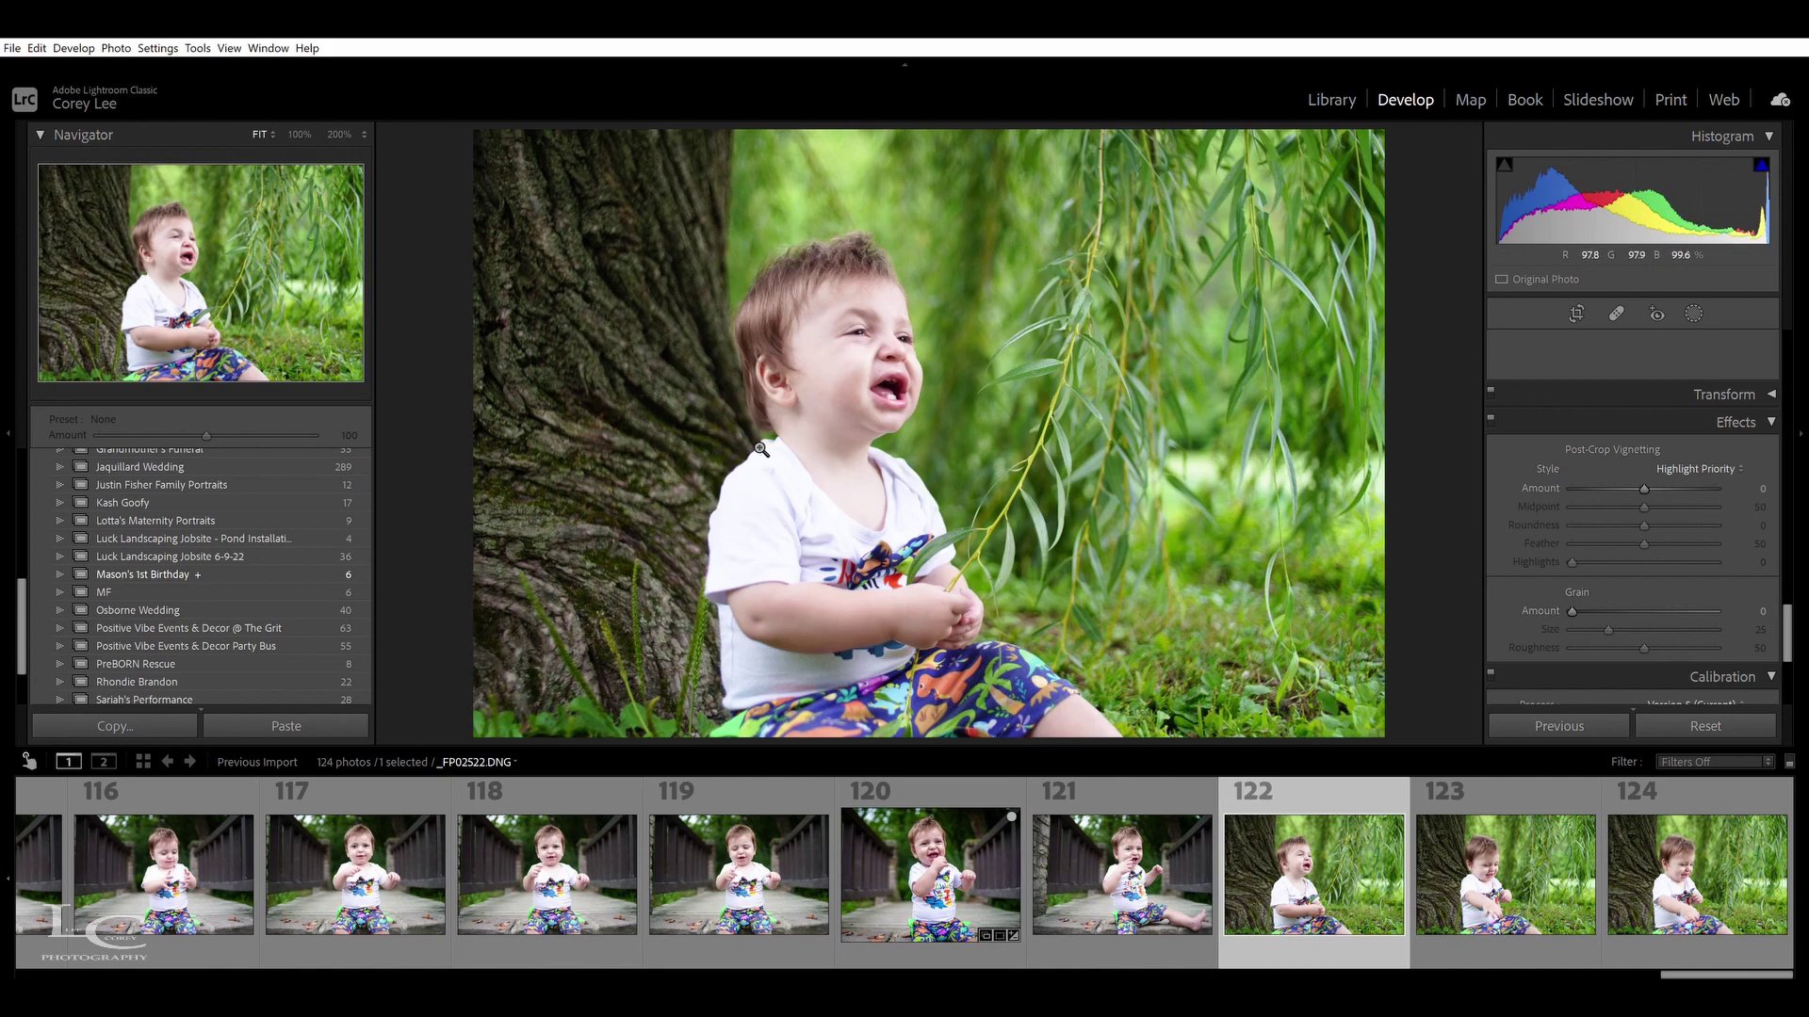
click(862, 328)
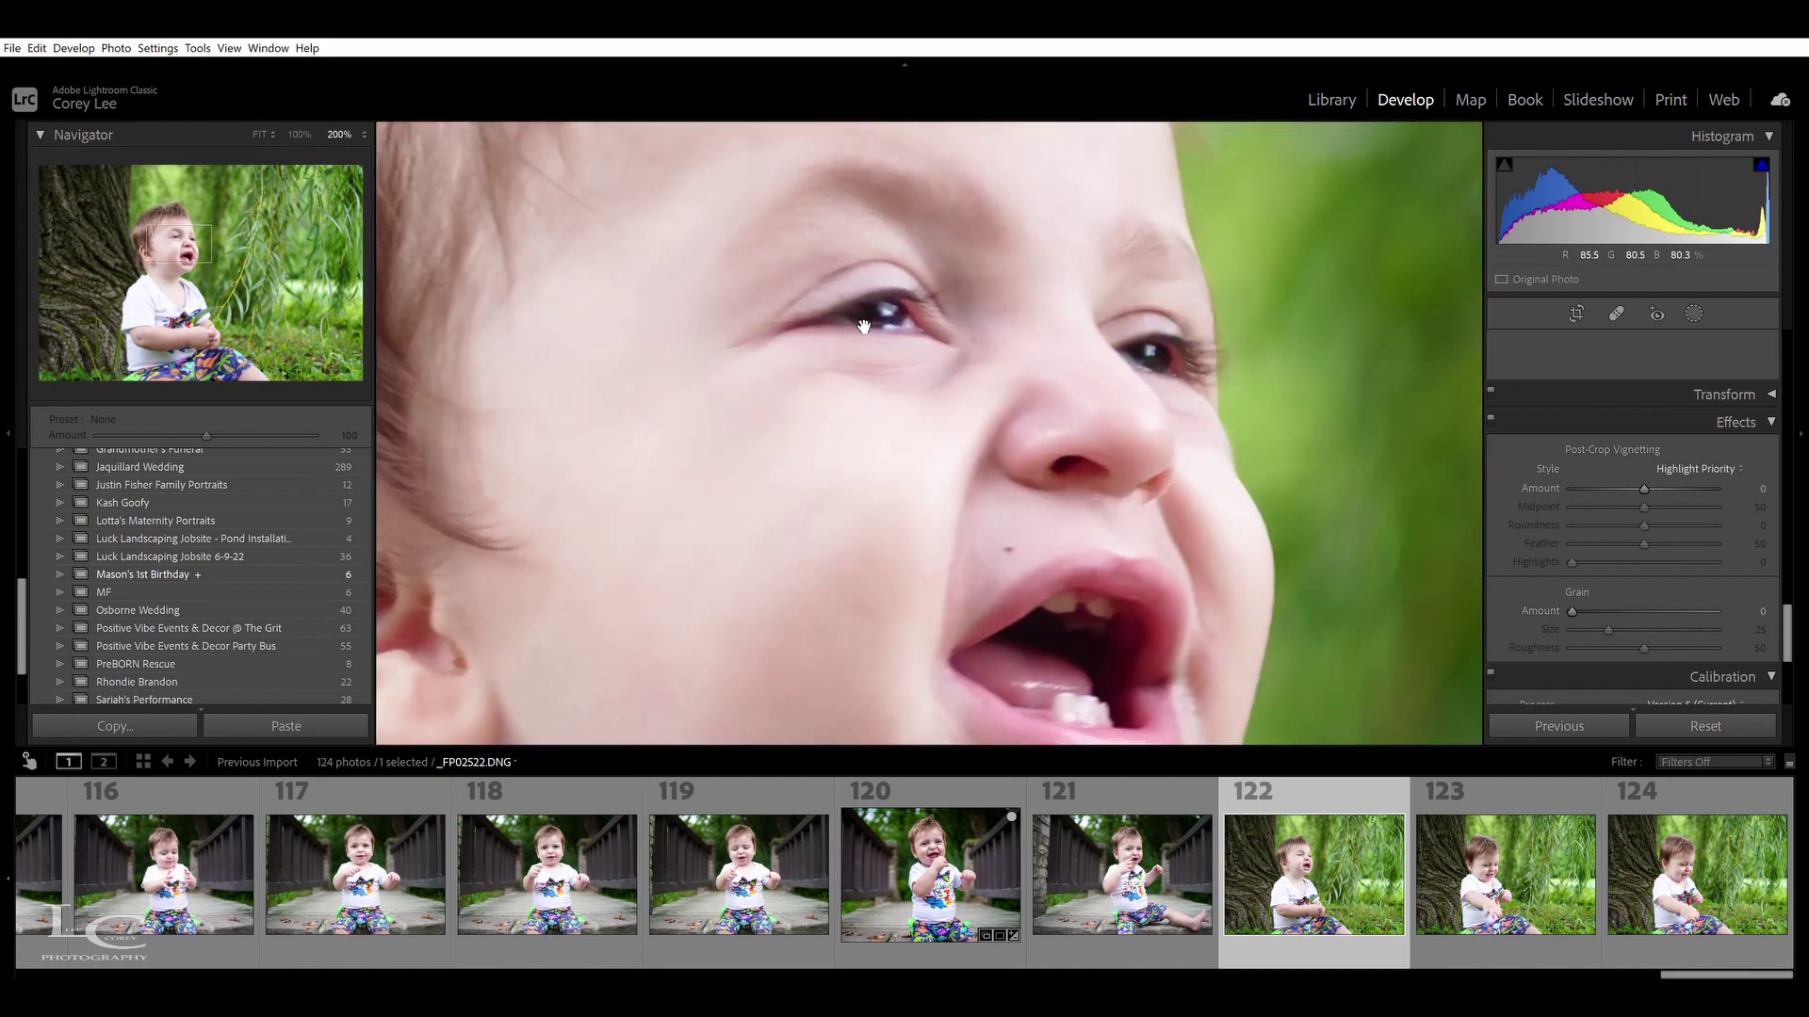
drag(895, 468, 876, 279)
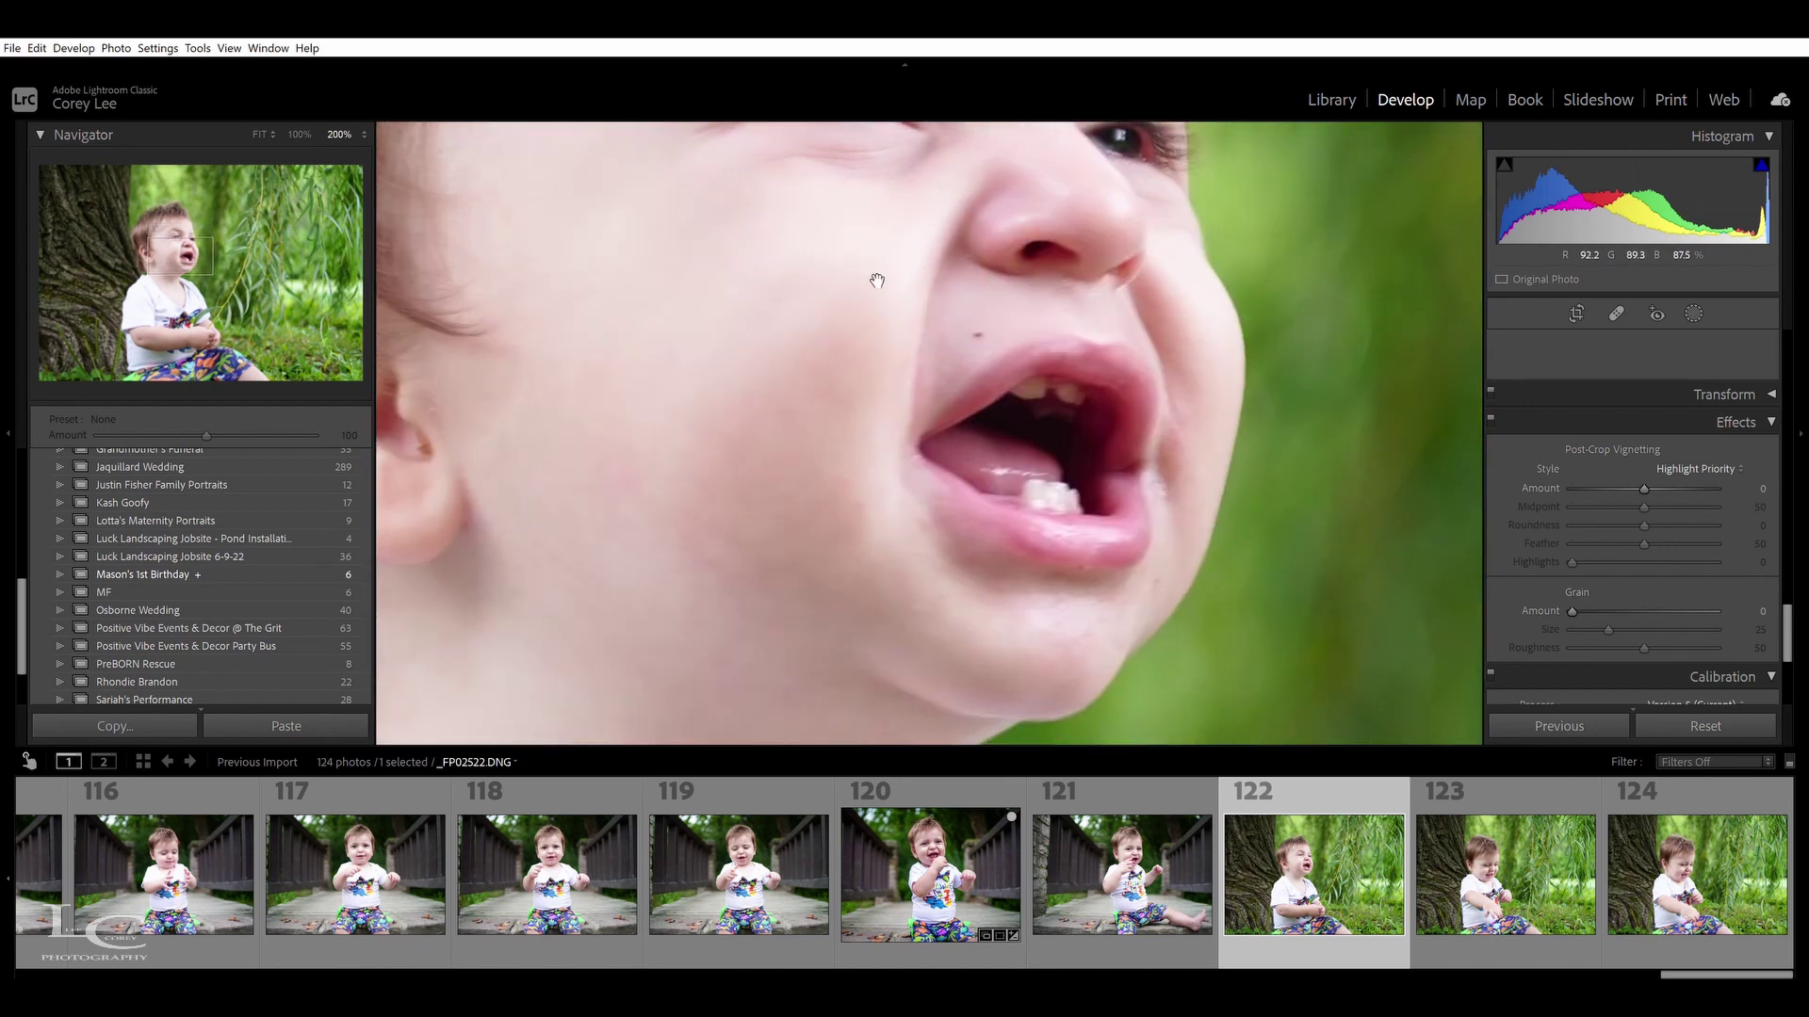
click(916, 341)
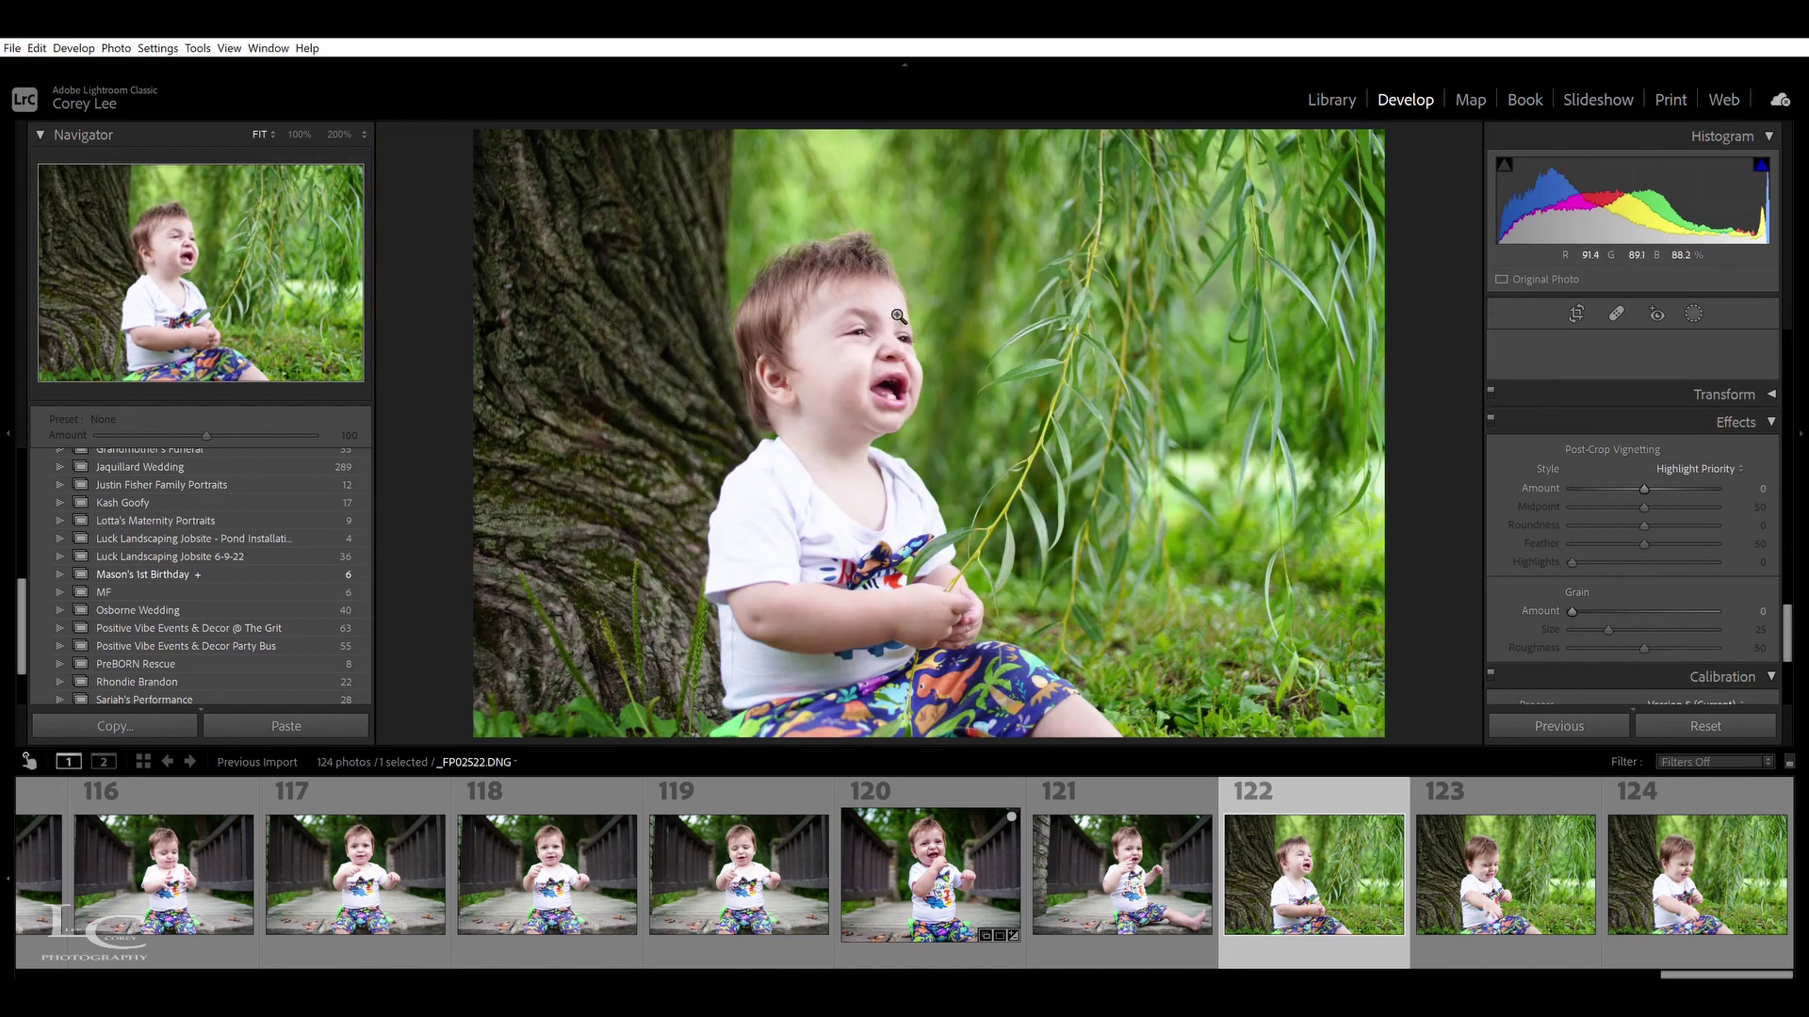
Apply Auto tone to photo 122 and set its Texture to +24
click(856, 320)
drag(1793, 612, 1794, 374)
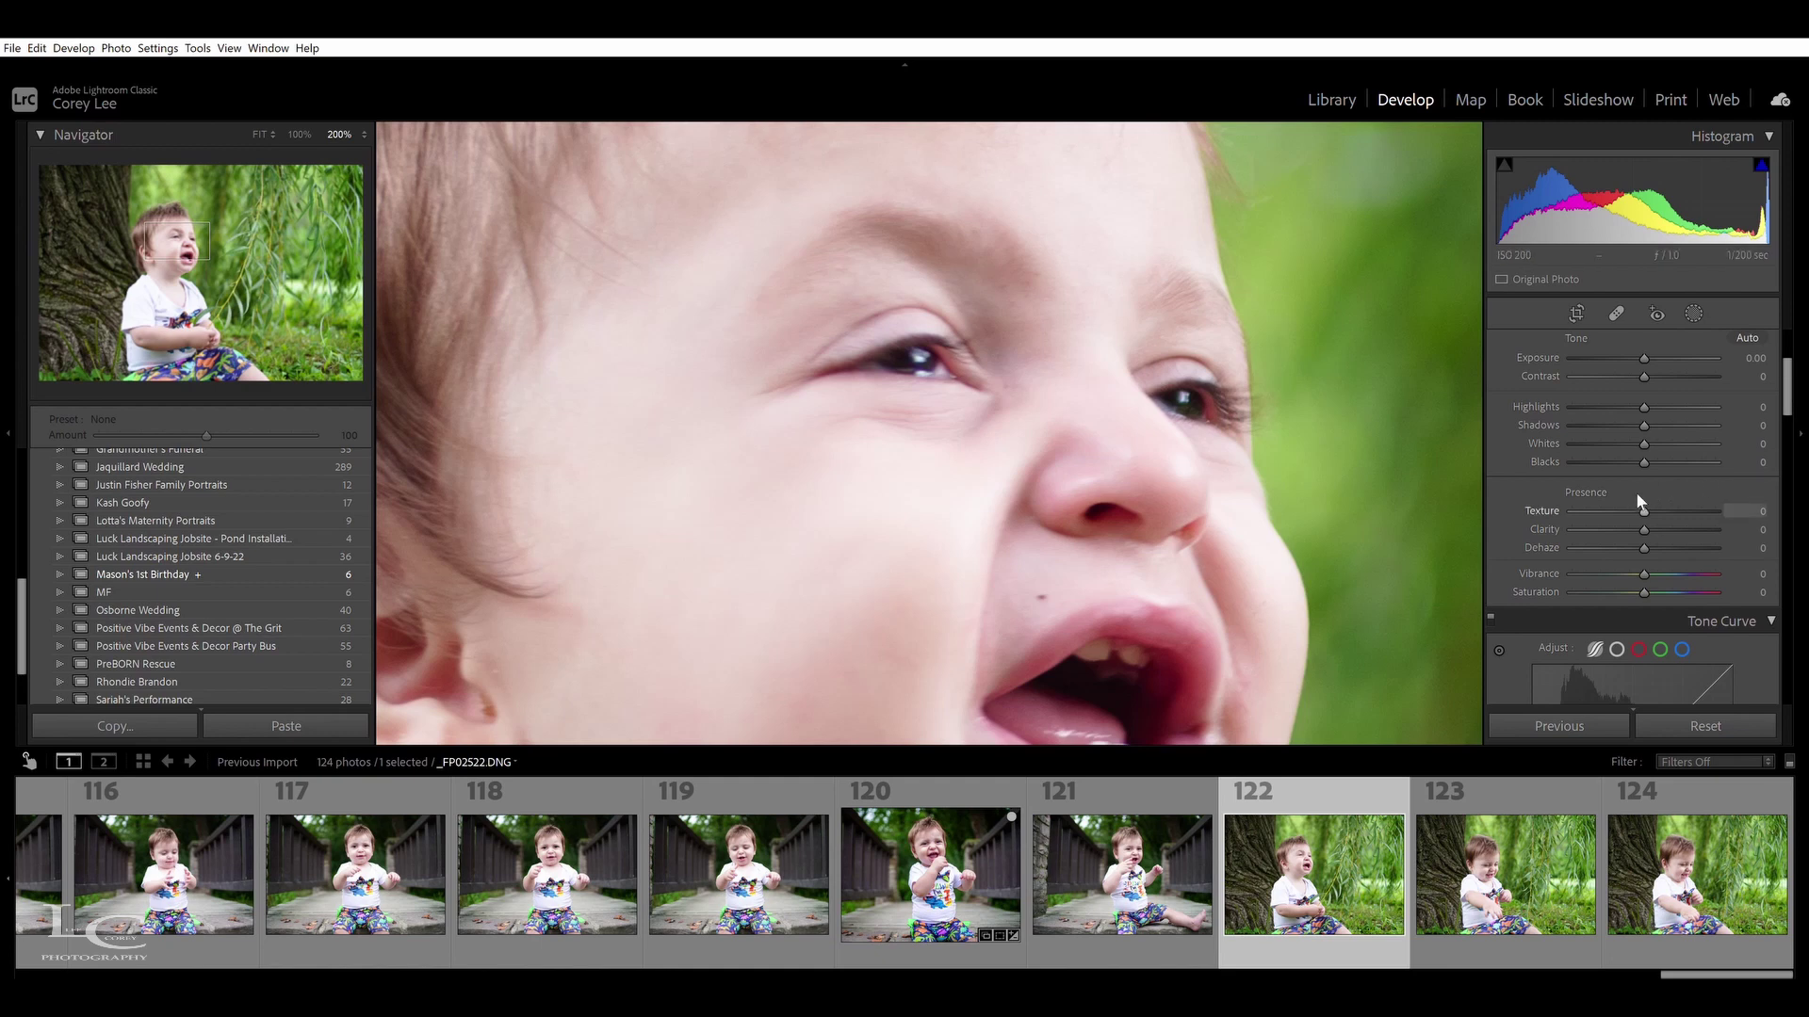
drag(1787, 389, 1764, 375)
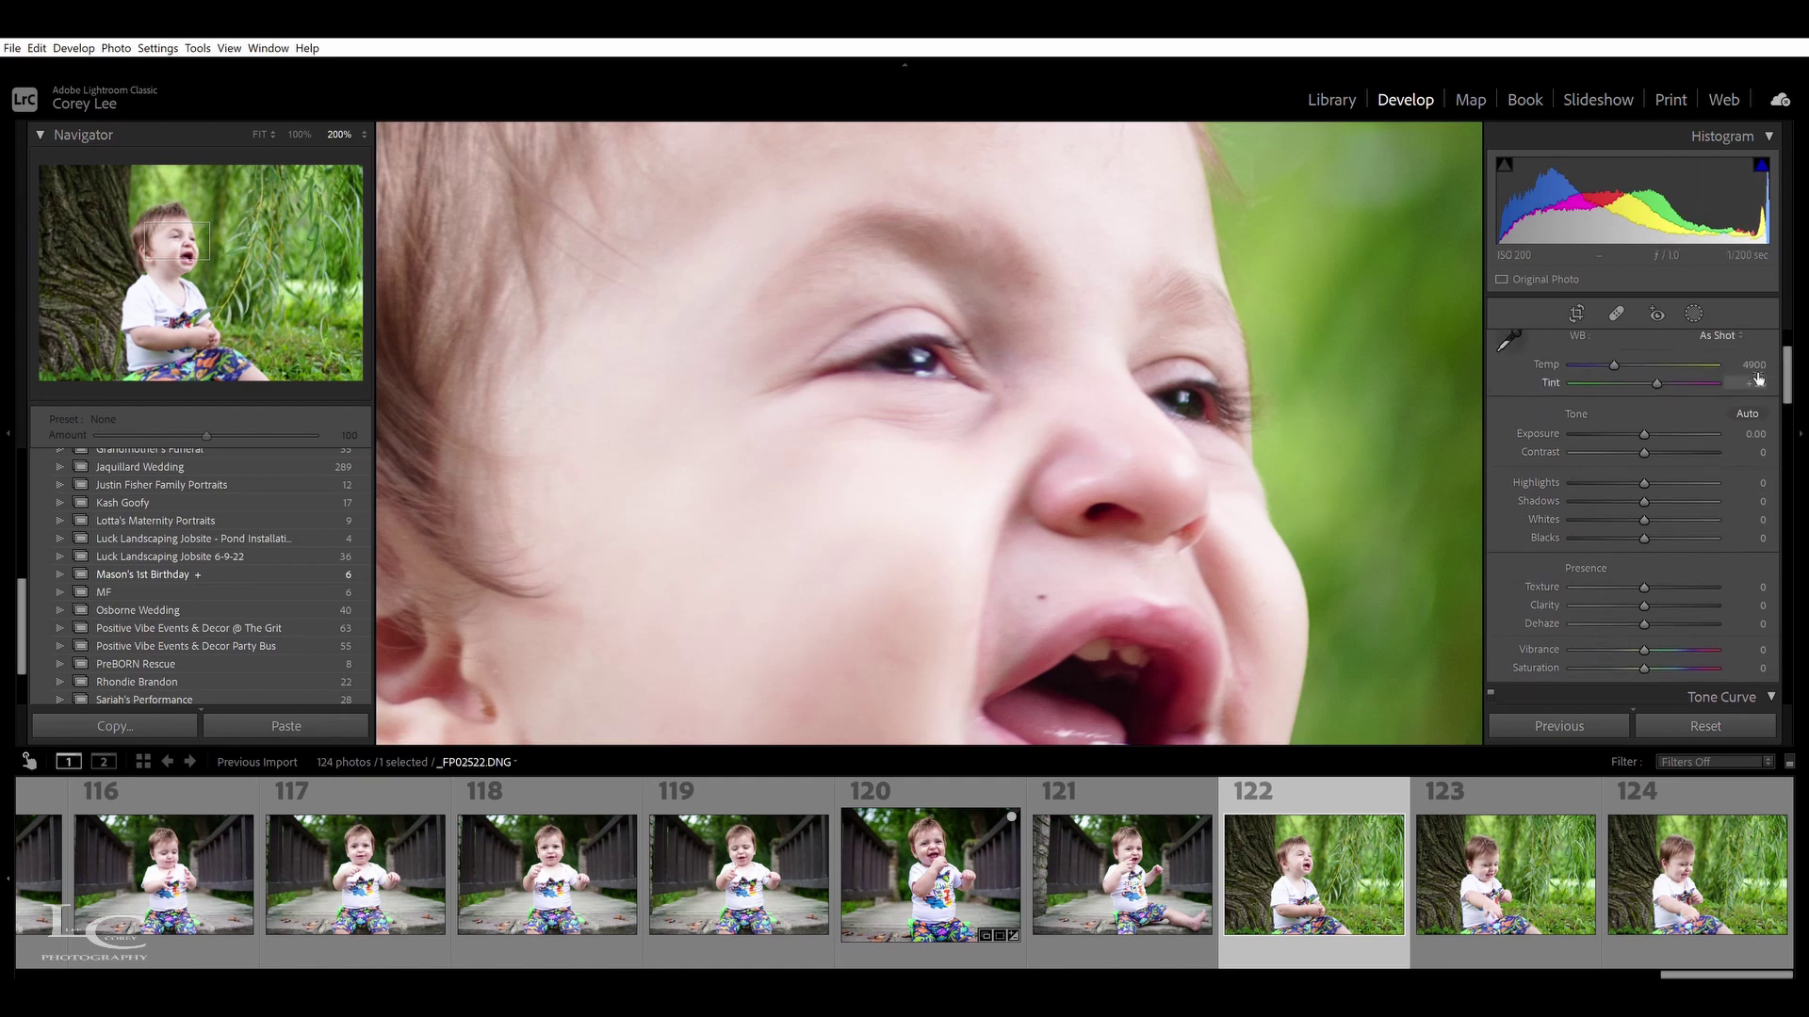
click(1743, 395)
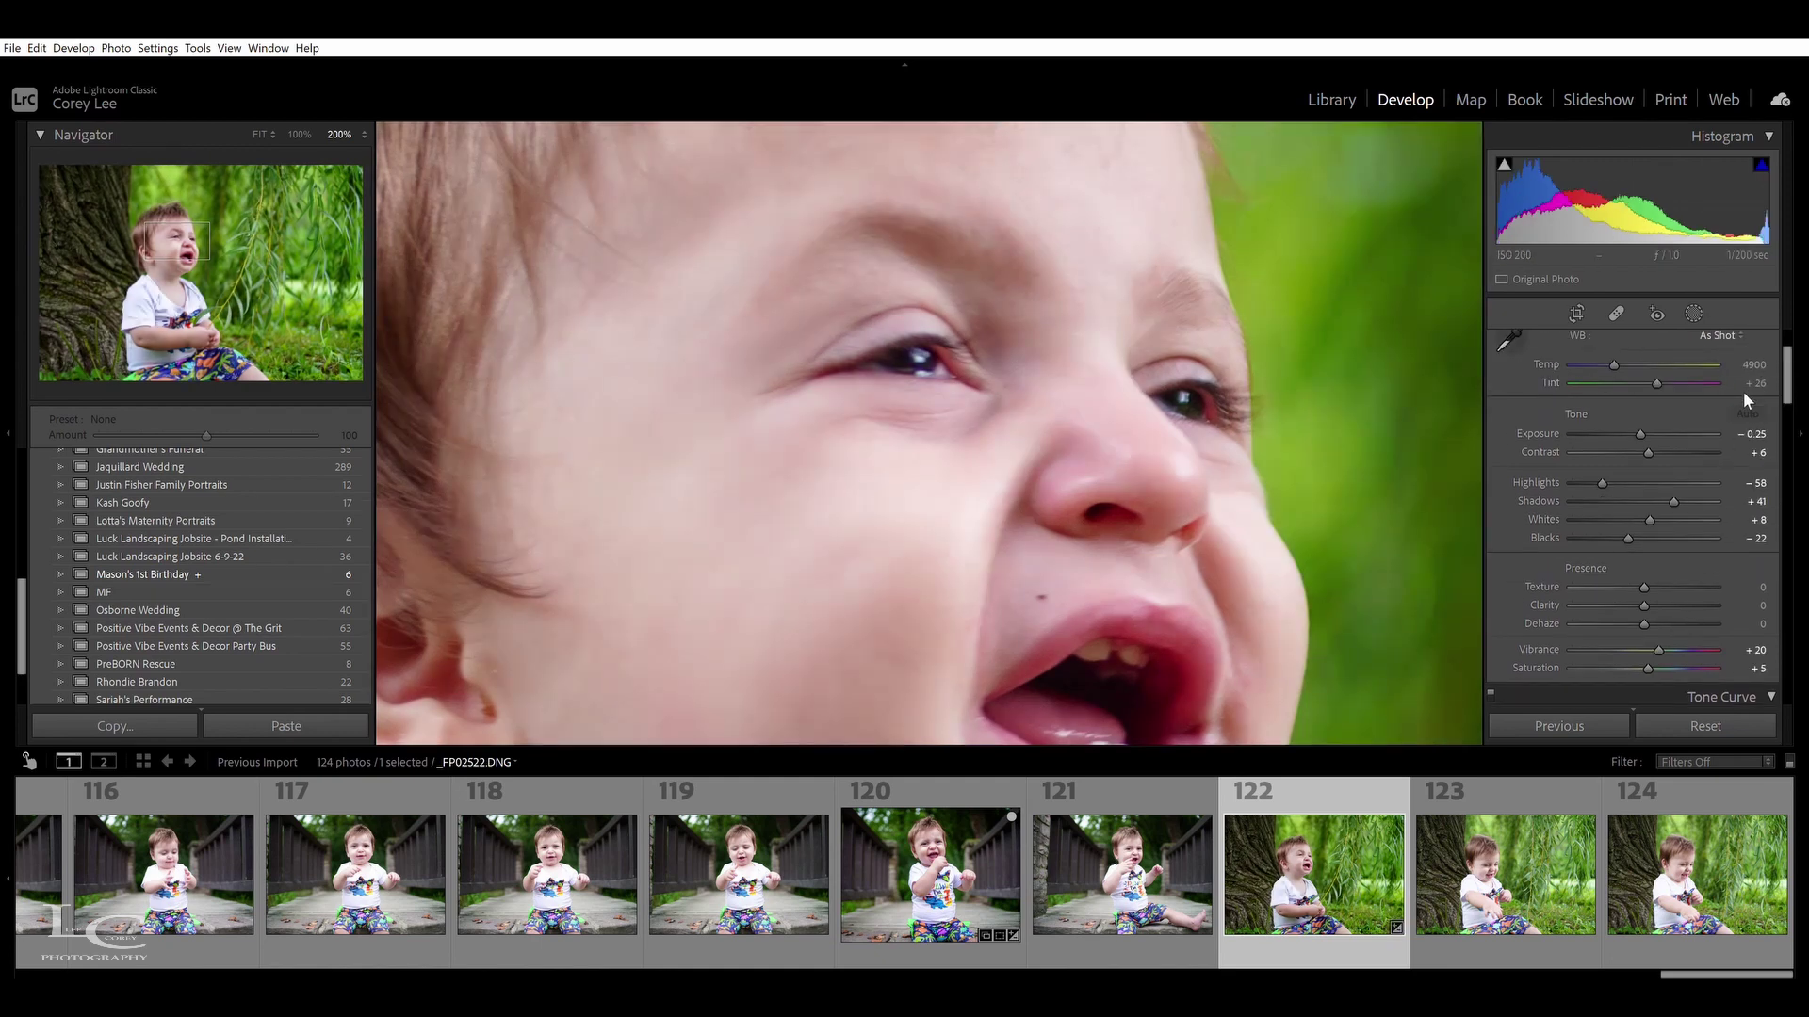
click(1661, 582)
click(1232, 480)
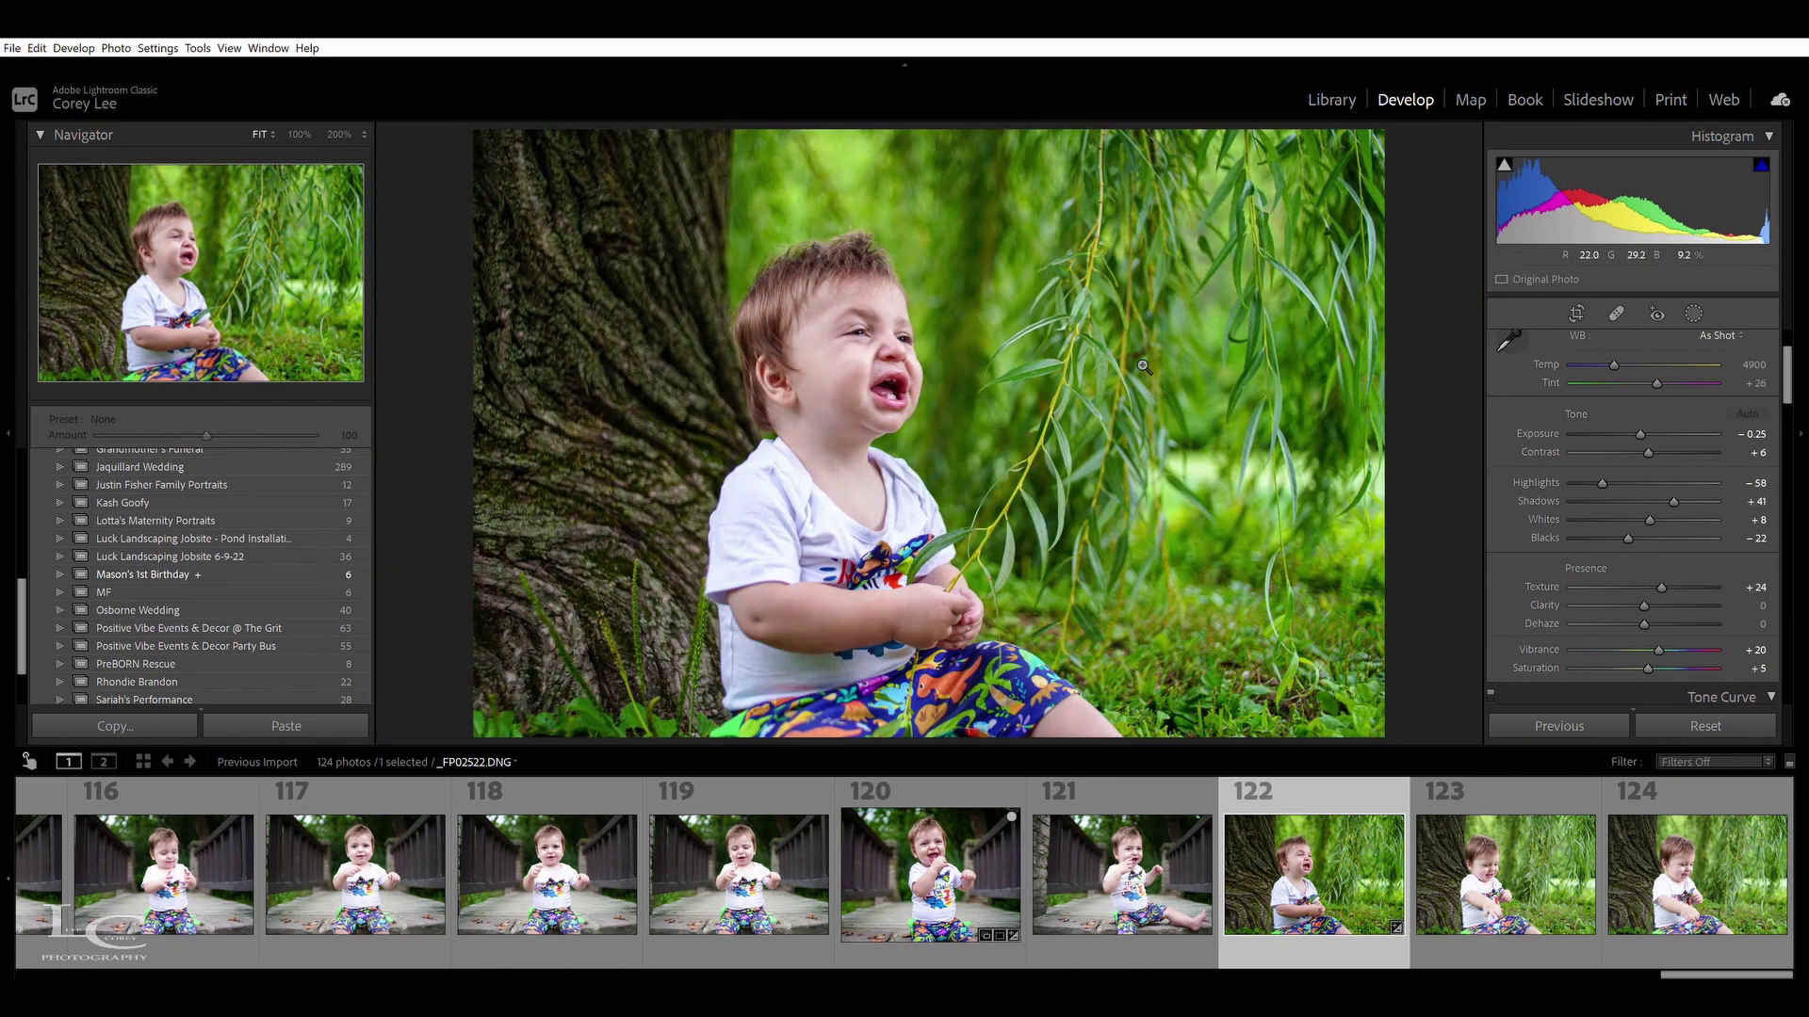
Add a brush mask with Texture 22 and paint it over the child's nearer eye at 200% zoom
click(864, 355)
drag(864, 355, 983, 452)
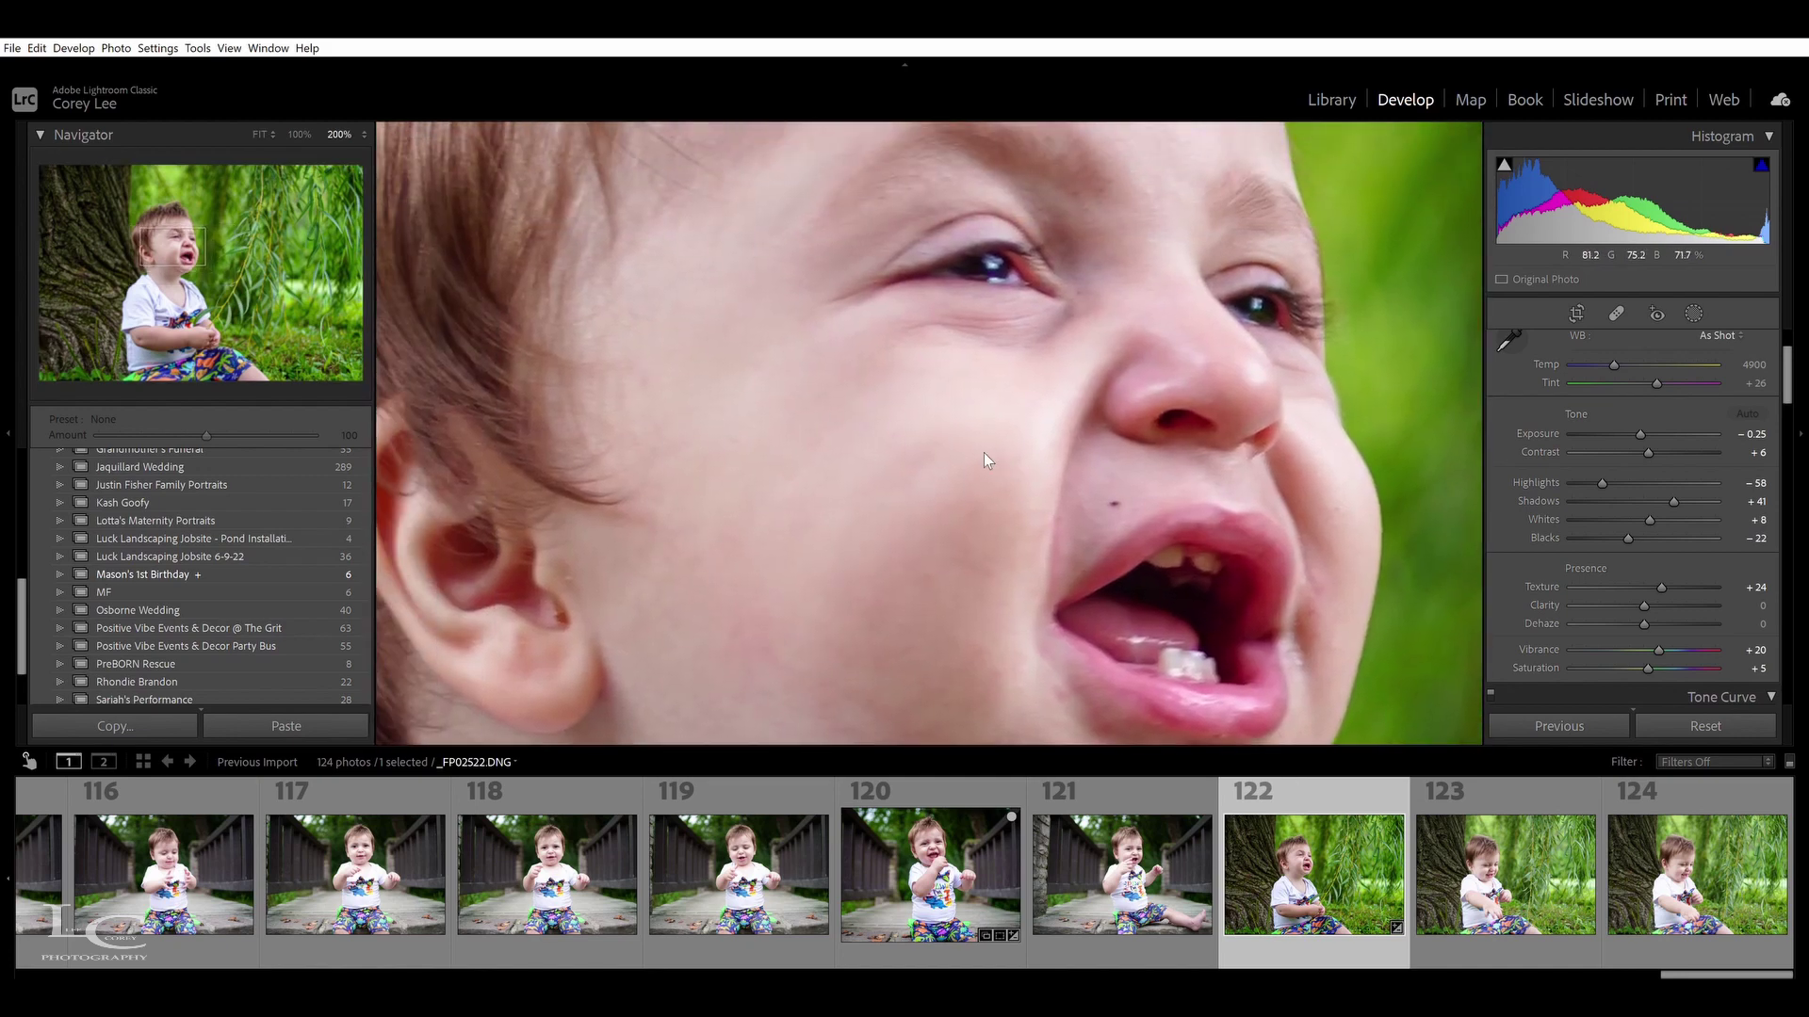
click(1692, 310)
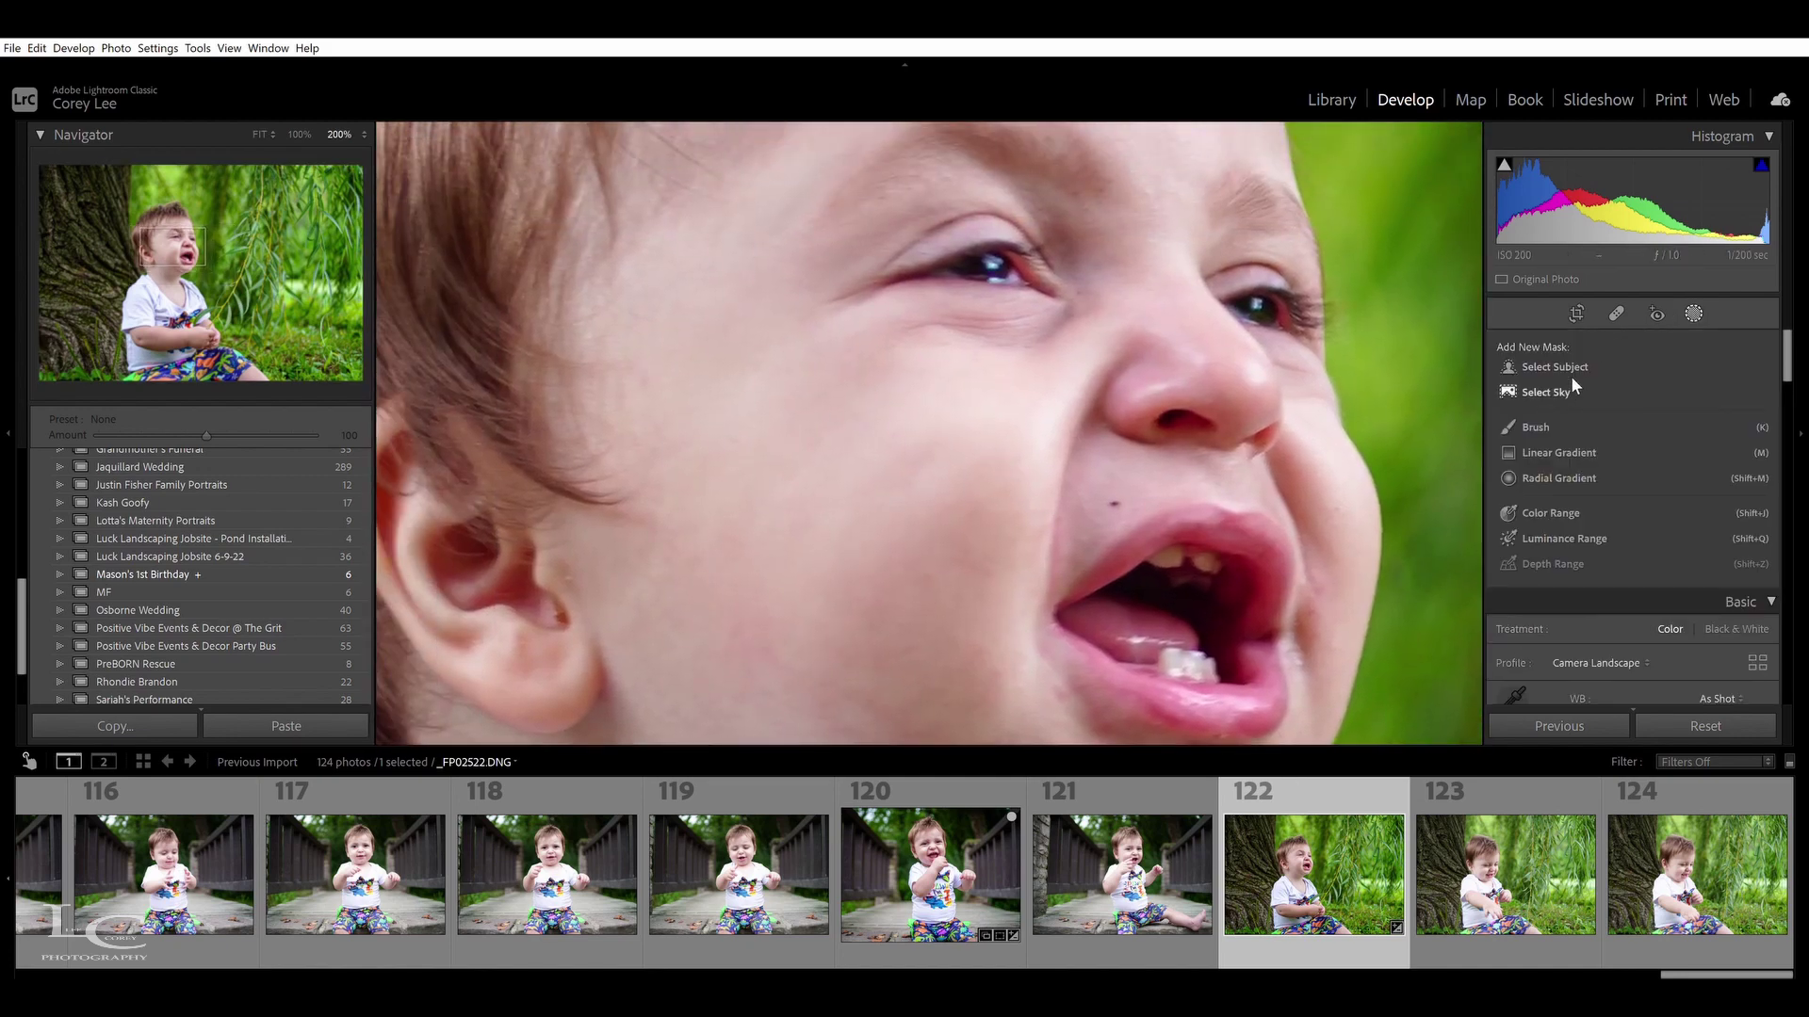
click(1554, 424)
scroll(1644, 632, down, 3)
click(1656, 604)
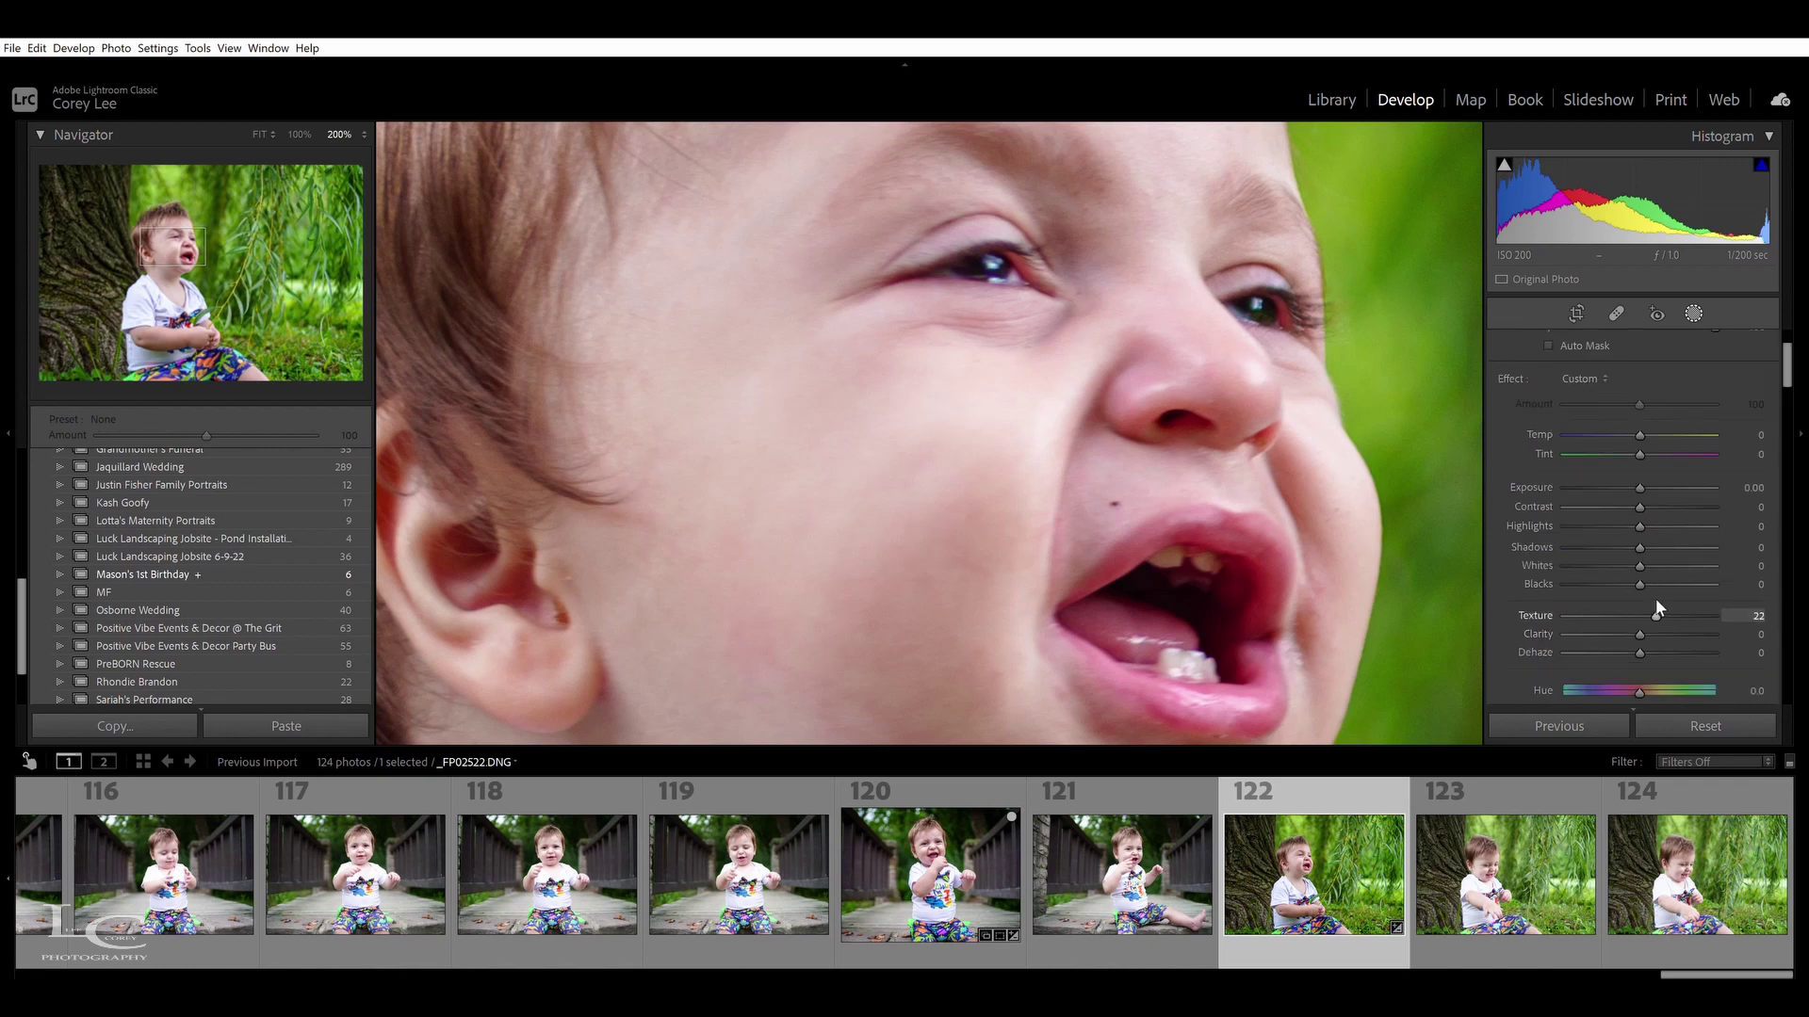
drag(983, 272, 1018, 391)
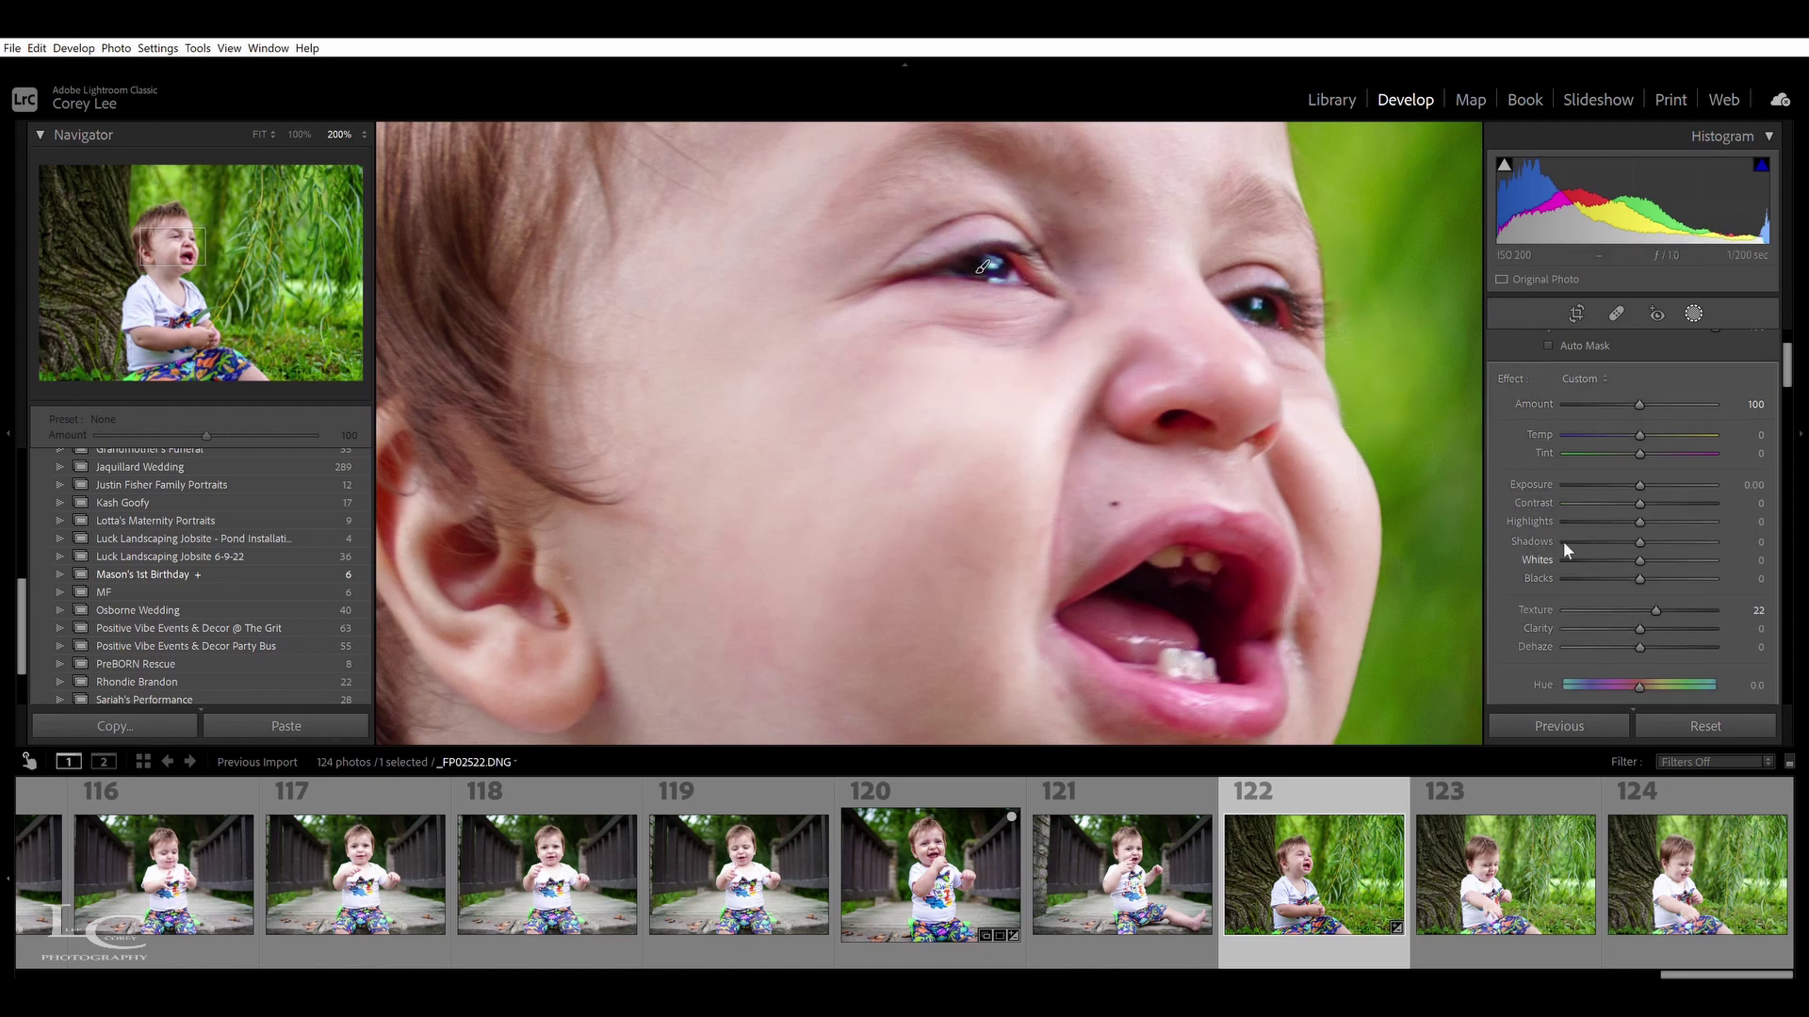
Set the eye brush mask's Sharpness to 15 and finish the mask
key(Up)
key(Up)
key(Up)
drag(1787, 360, 1787, 403)
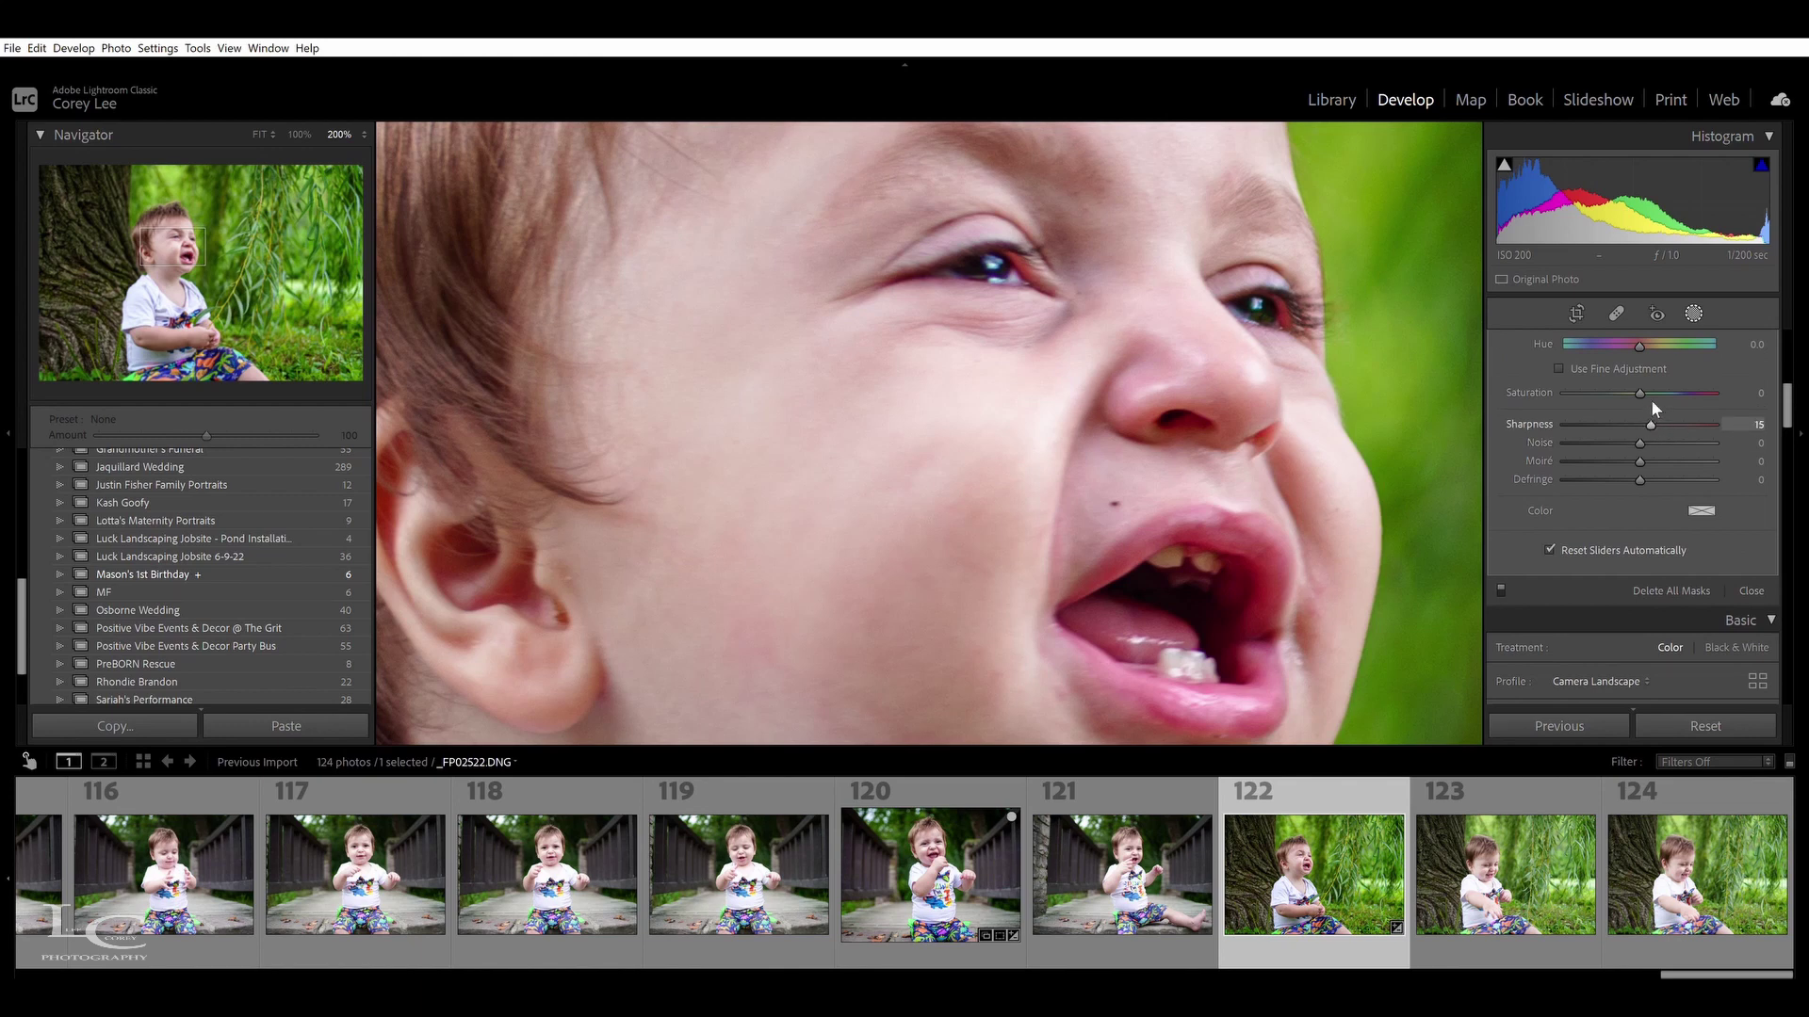
click(1693, 311)
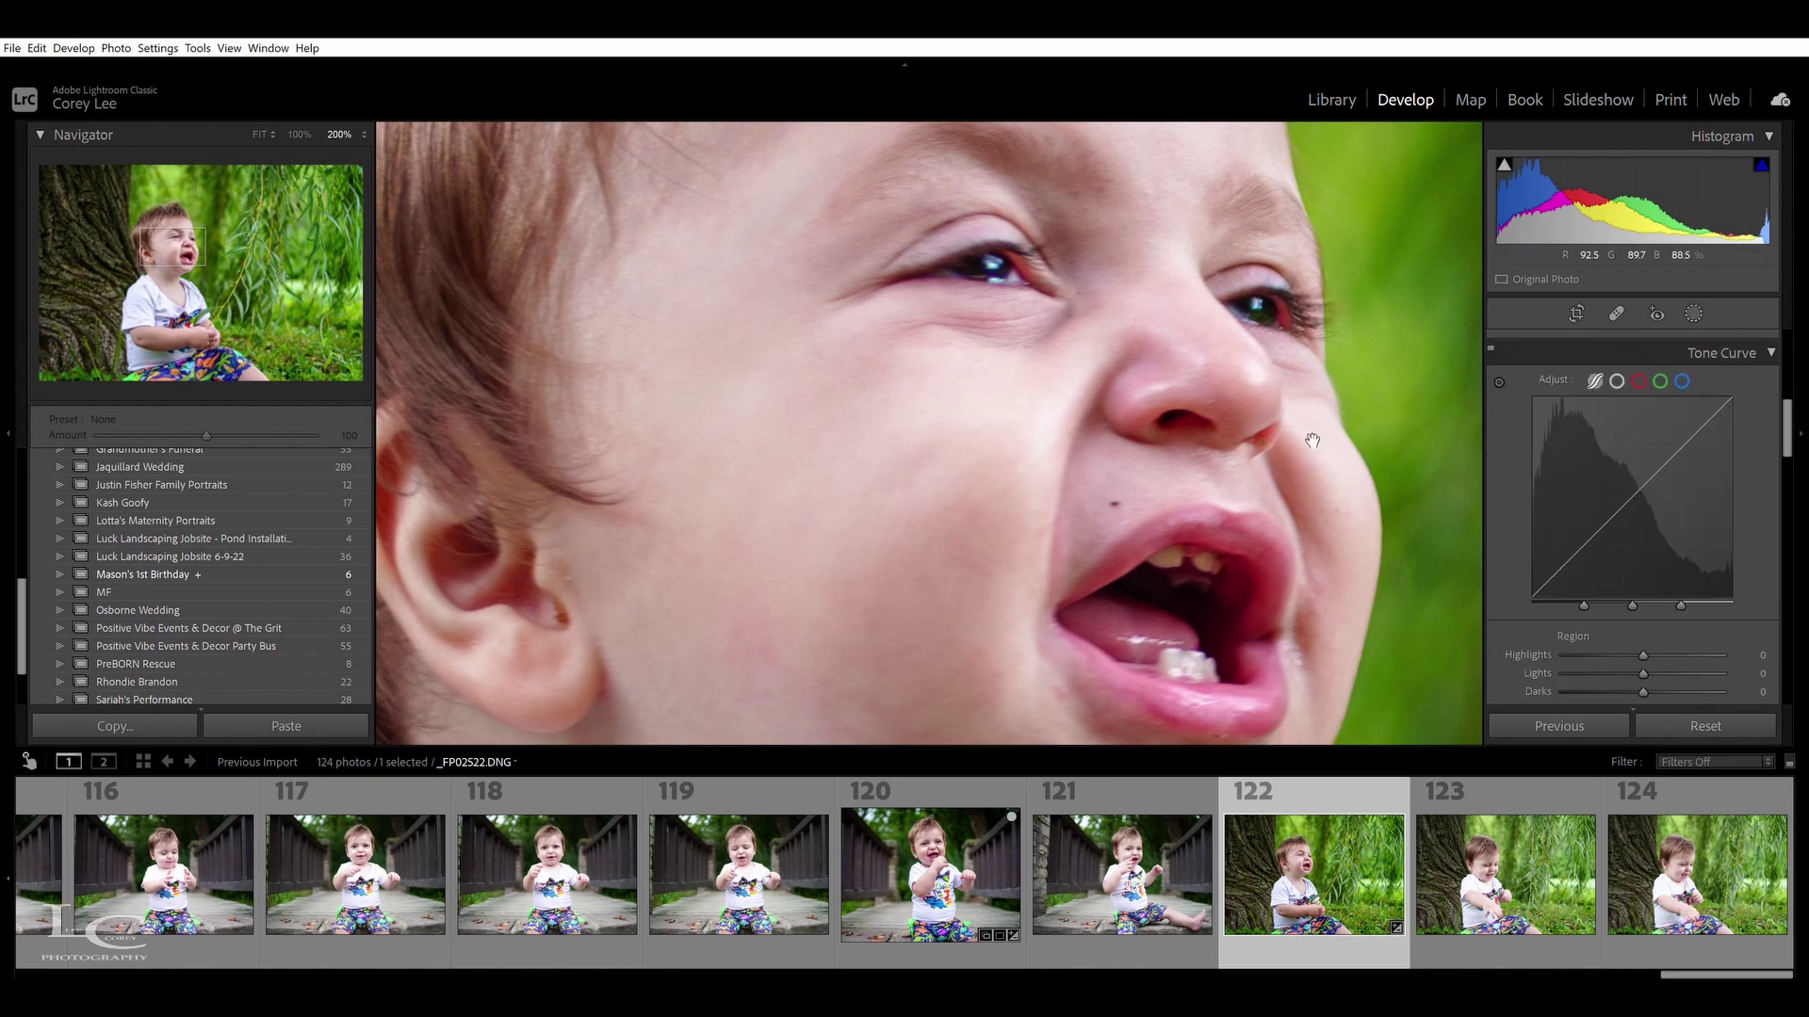
click(1683, 300)
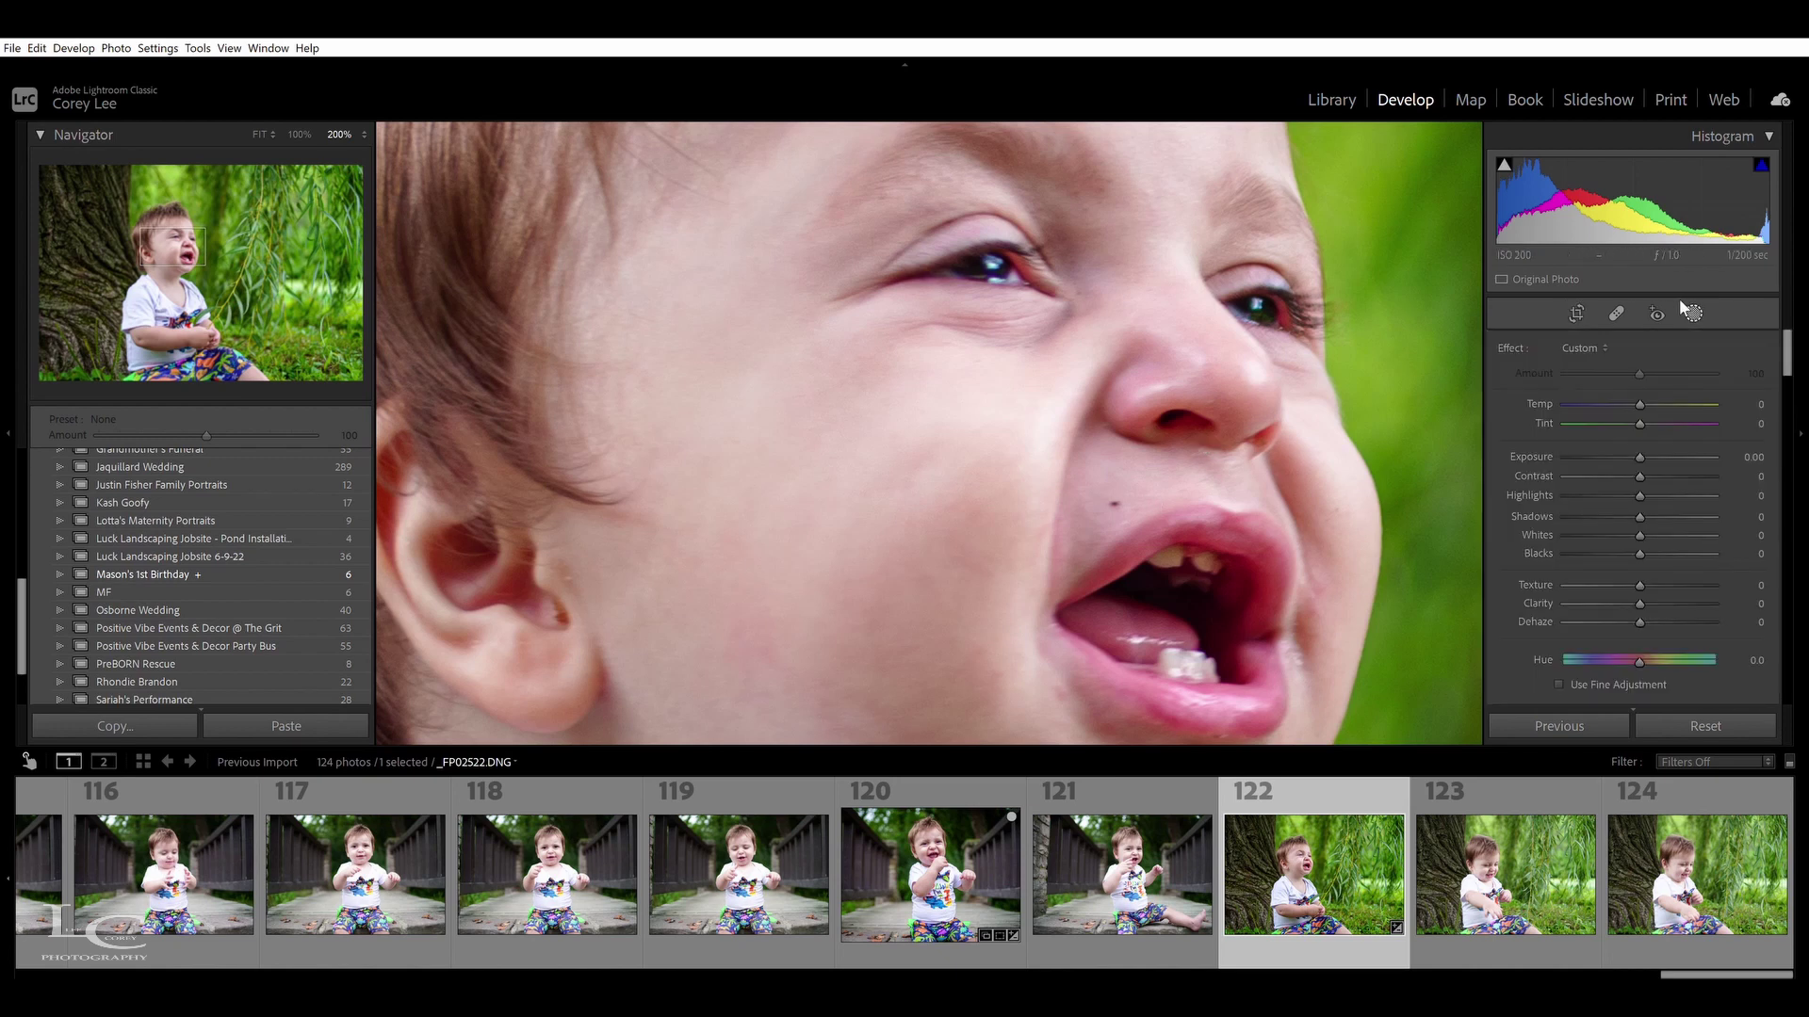
Heal the small dark spot above the child's upper lip with a size 17 brush and return to the whole photo
click(1616, 311)
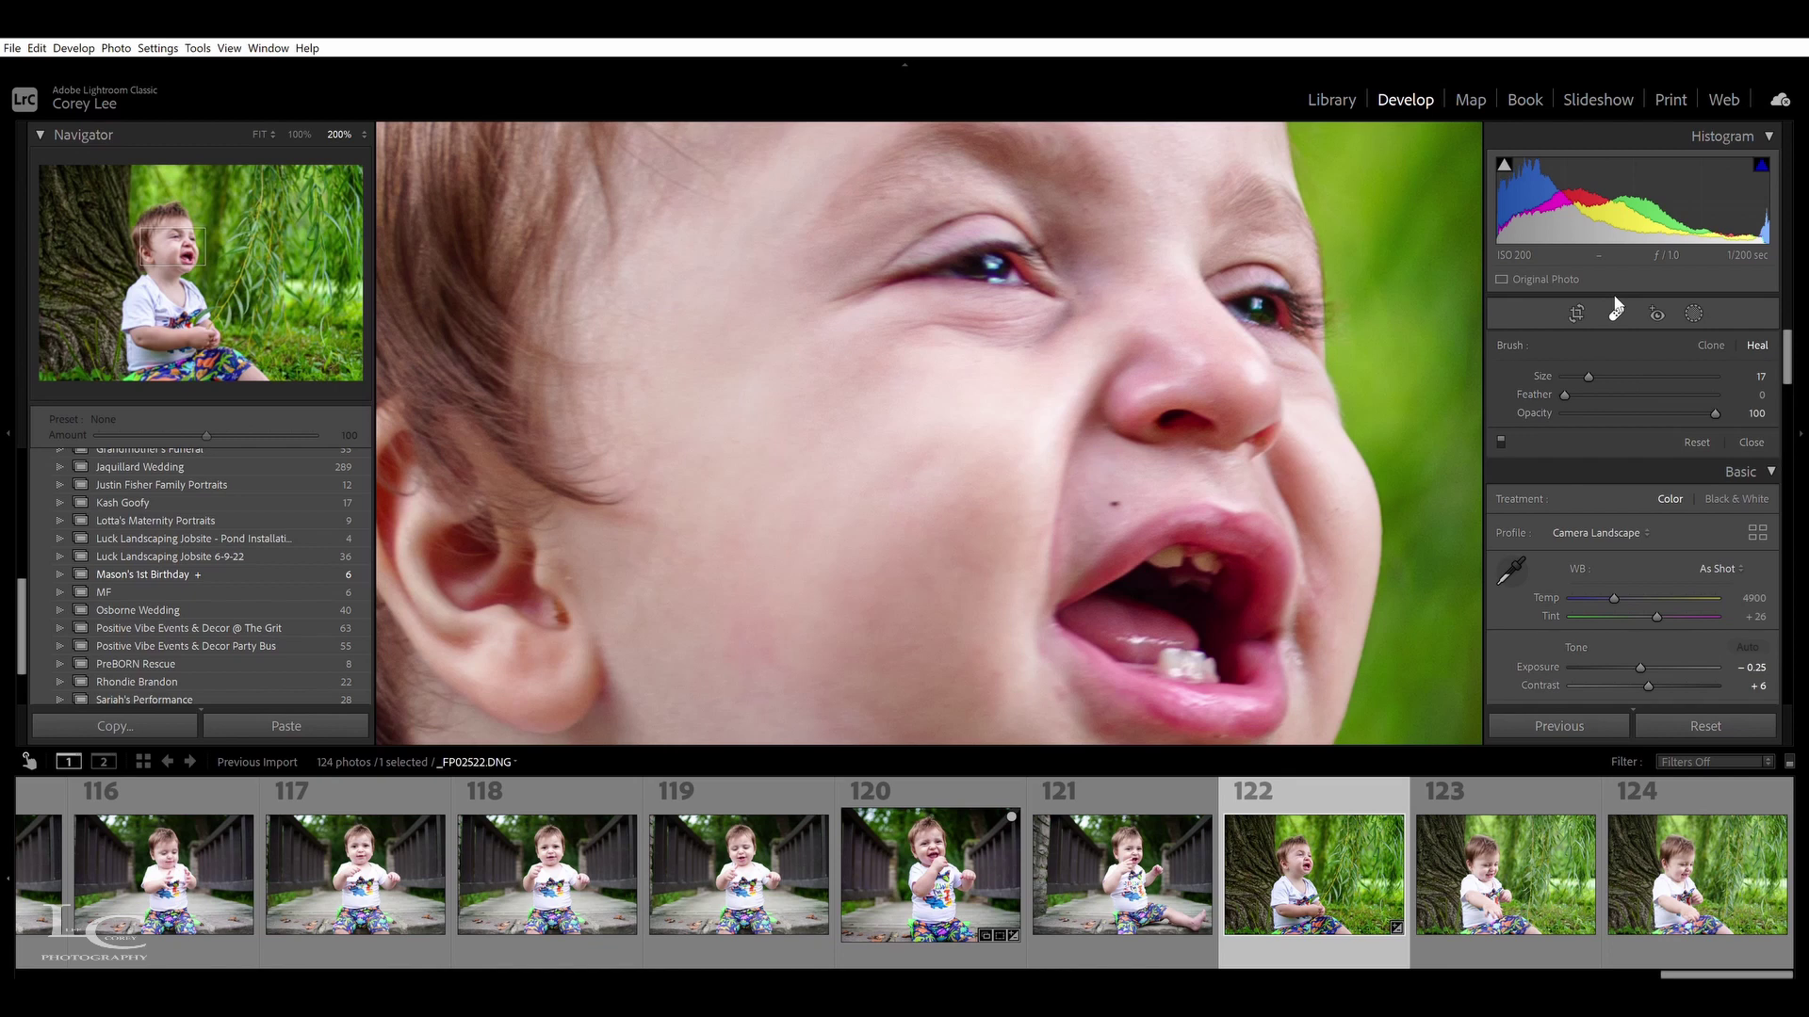
click(1113, 502)
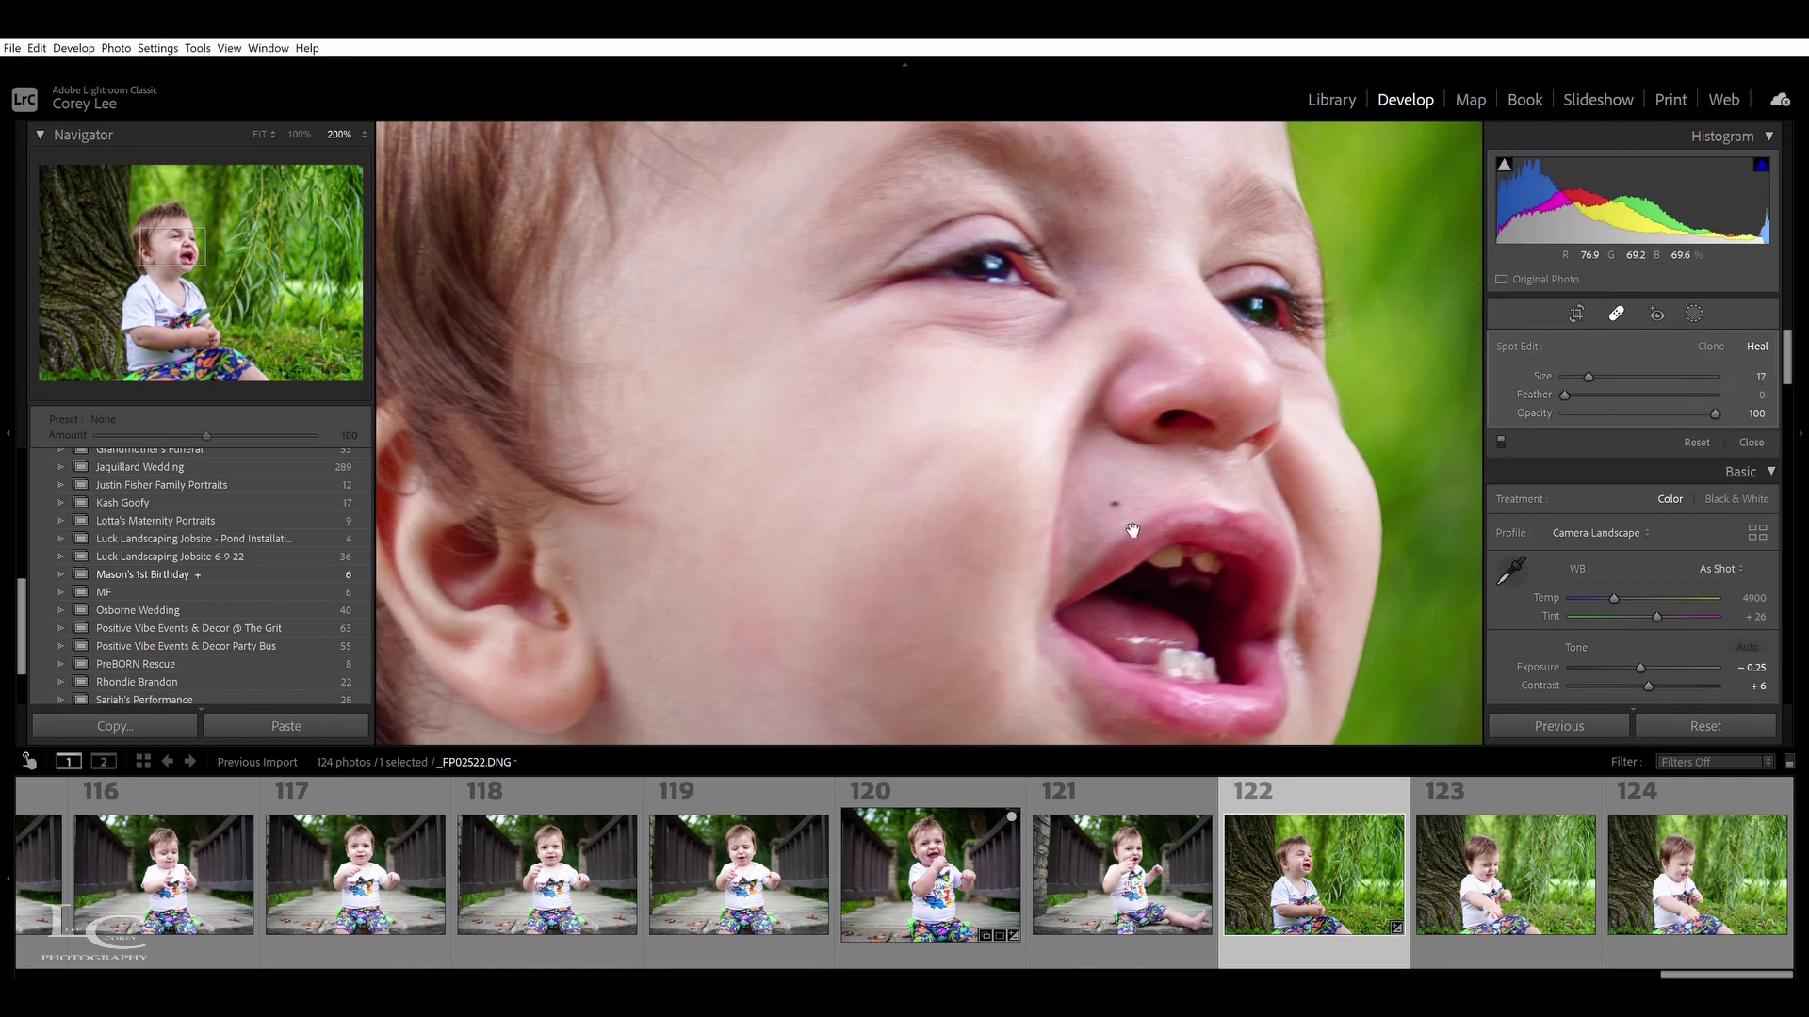
click(1616, 311)
click(1254, 422)
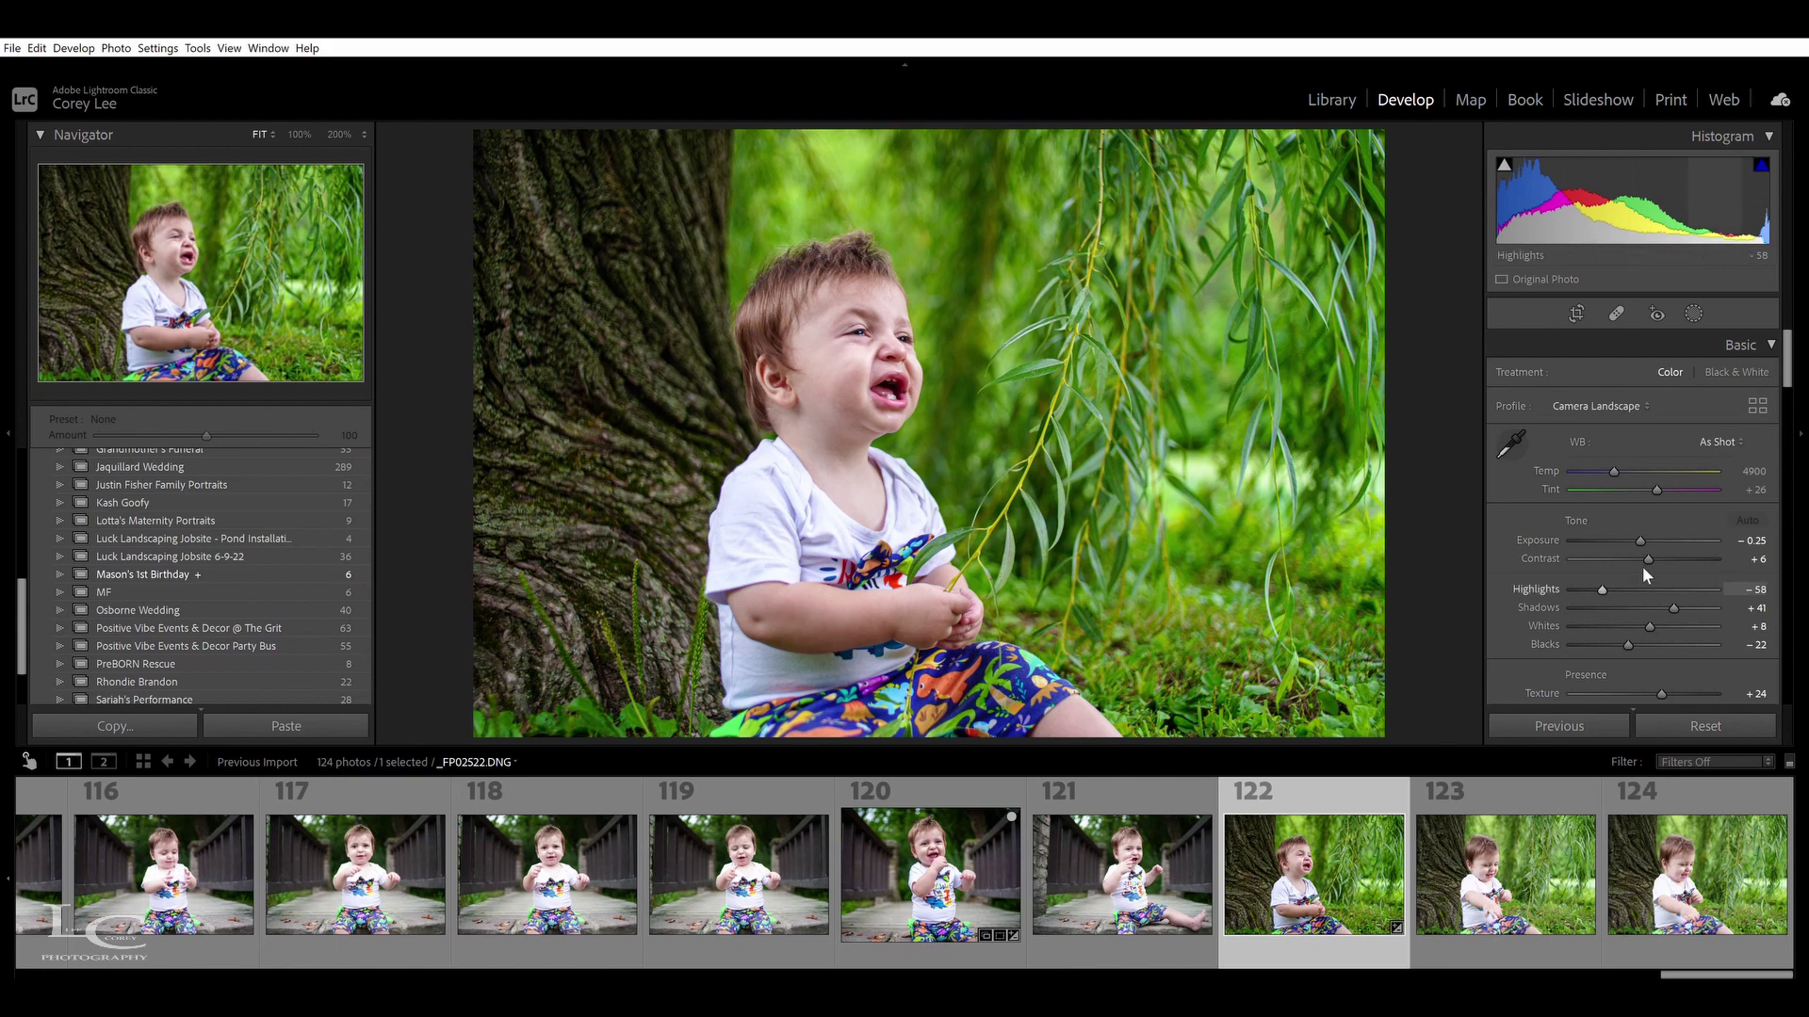
Raise photo 122's Exposure to +0.05 and lower its Highlights to -68
drag(1640, 523, 1643, 524)
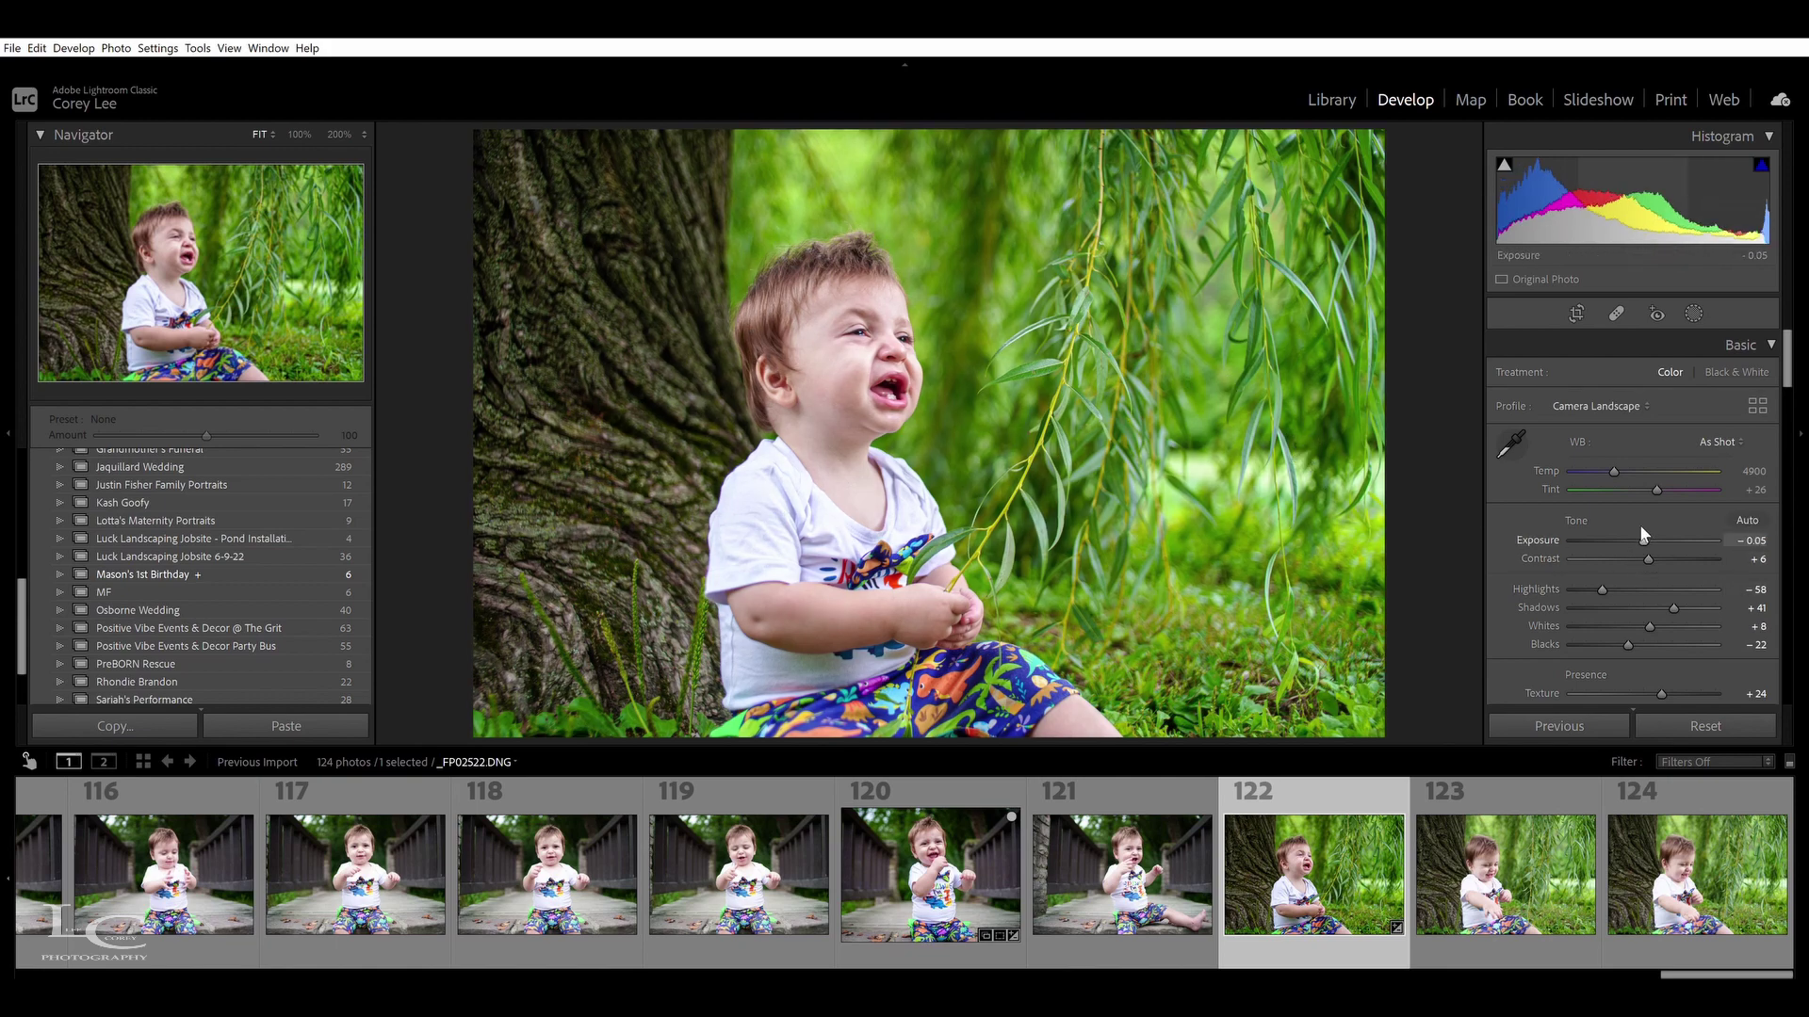
drag(1643, 525, 1644, 525)
drag(1580, 584, 1586, 569)
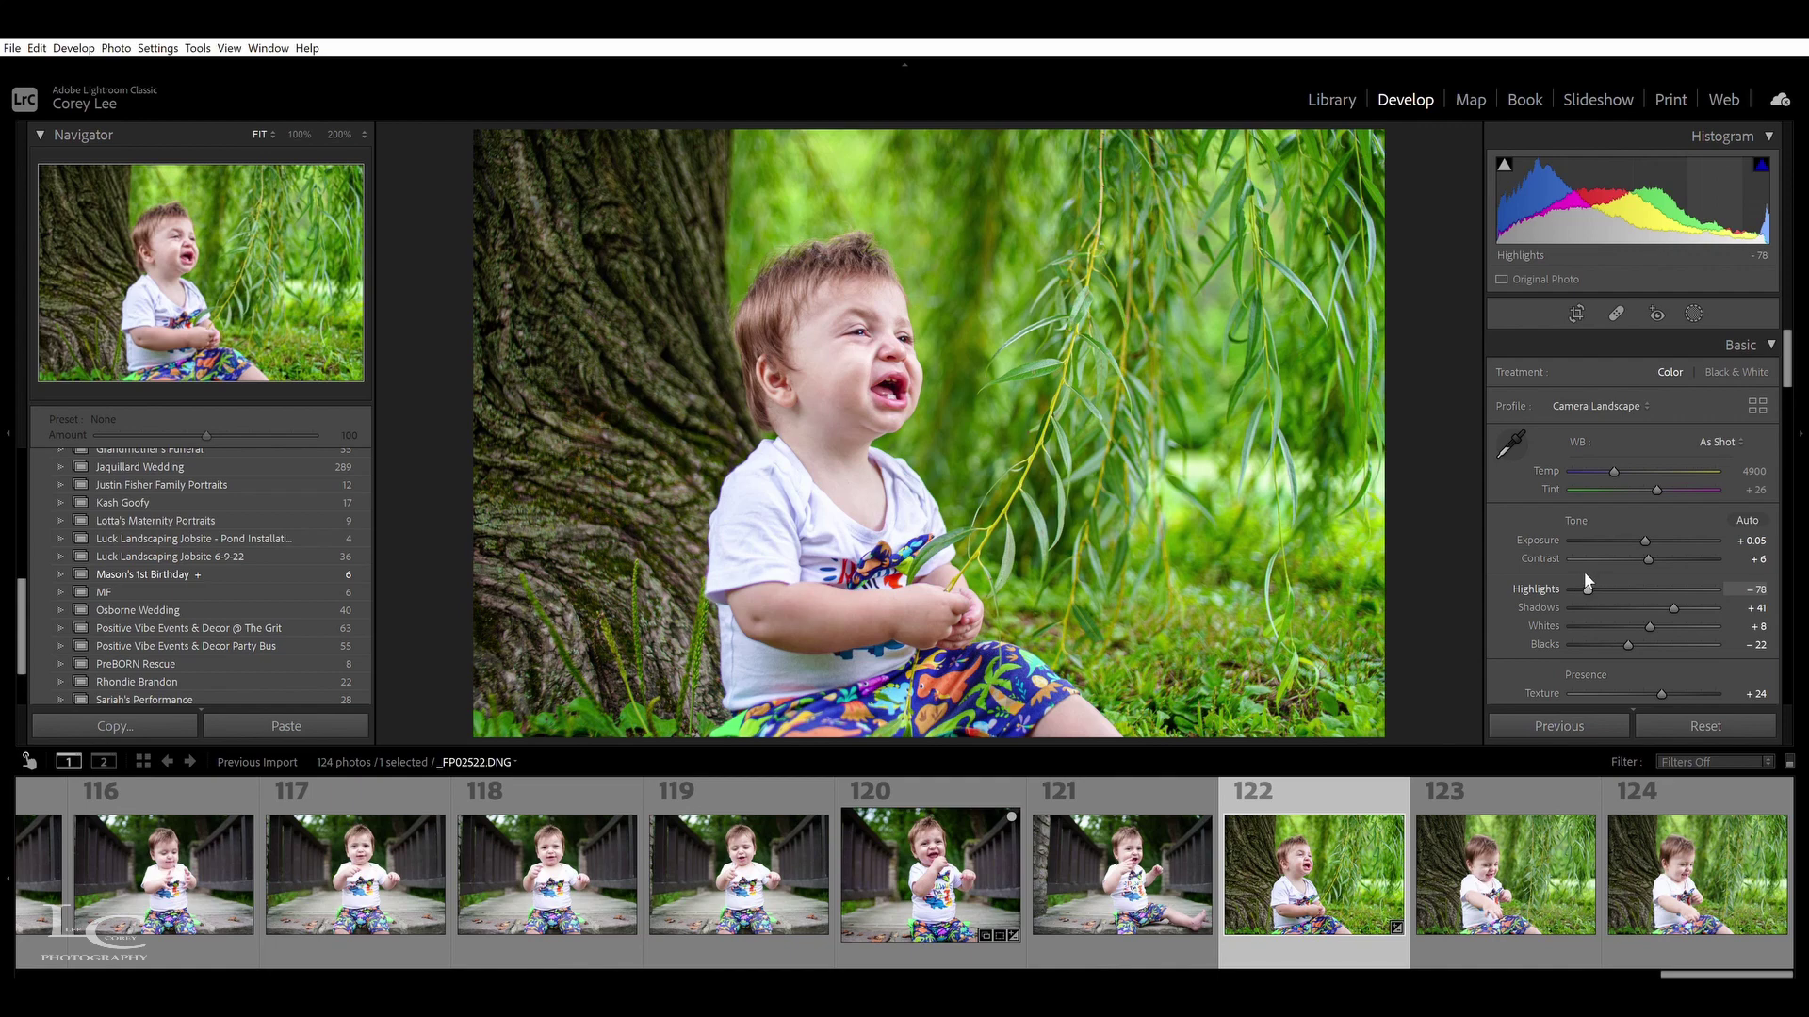
drag(1595, 574, 1596, 573)
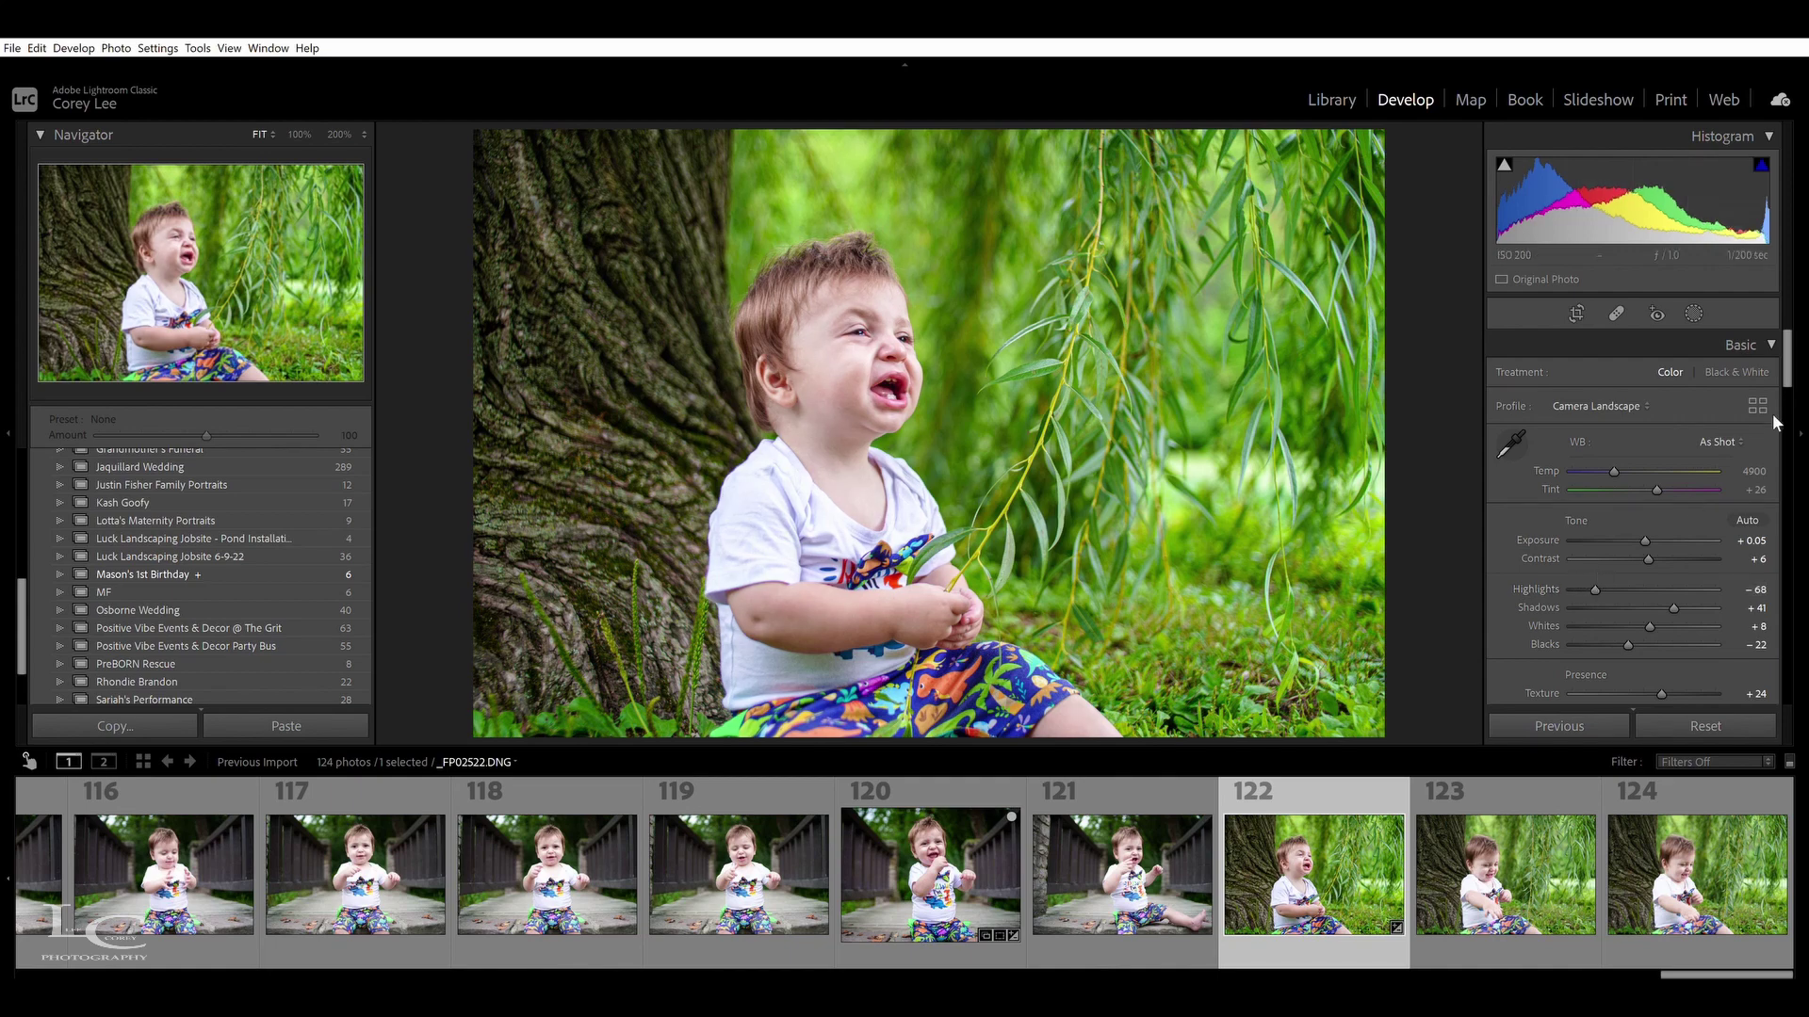
Examine the child's face, eyes and skin in photo 122 at 100% and compare with the whole photo
drag(1790, 369, 1801, 414)
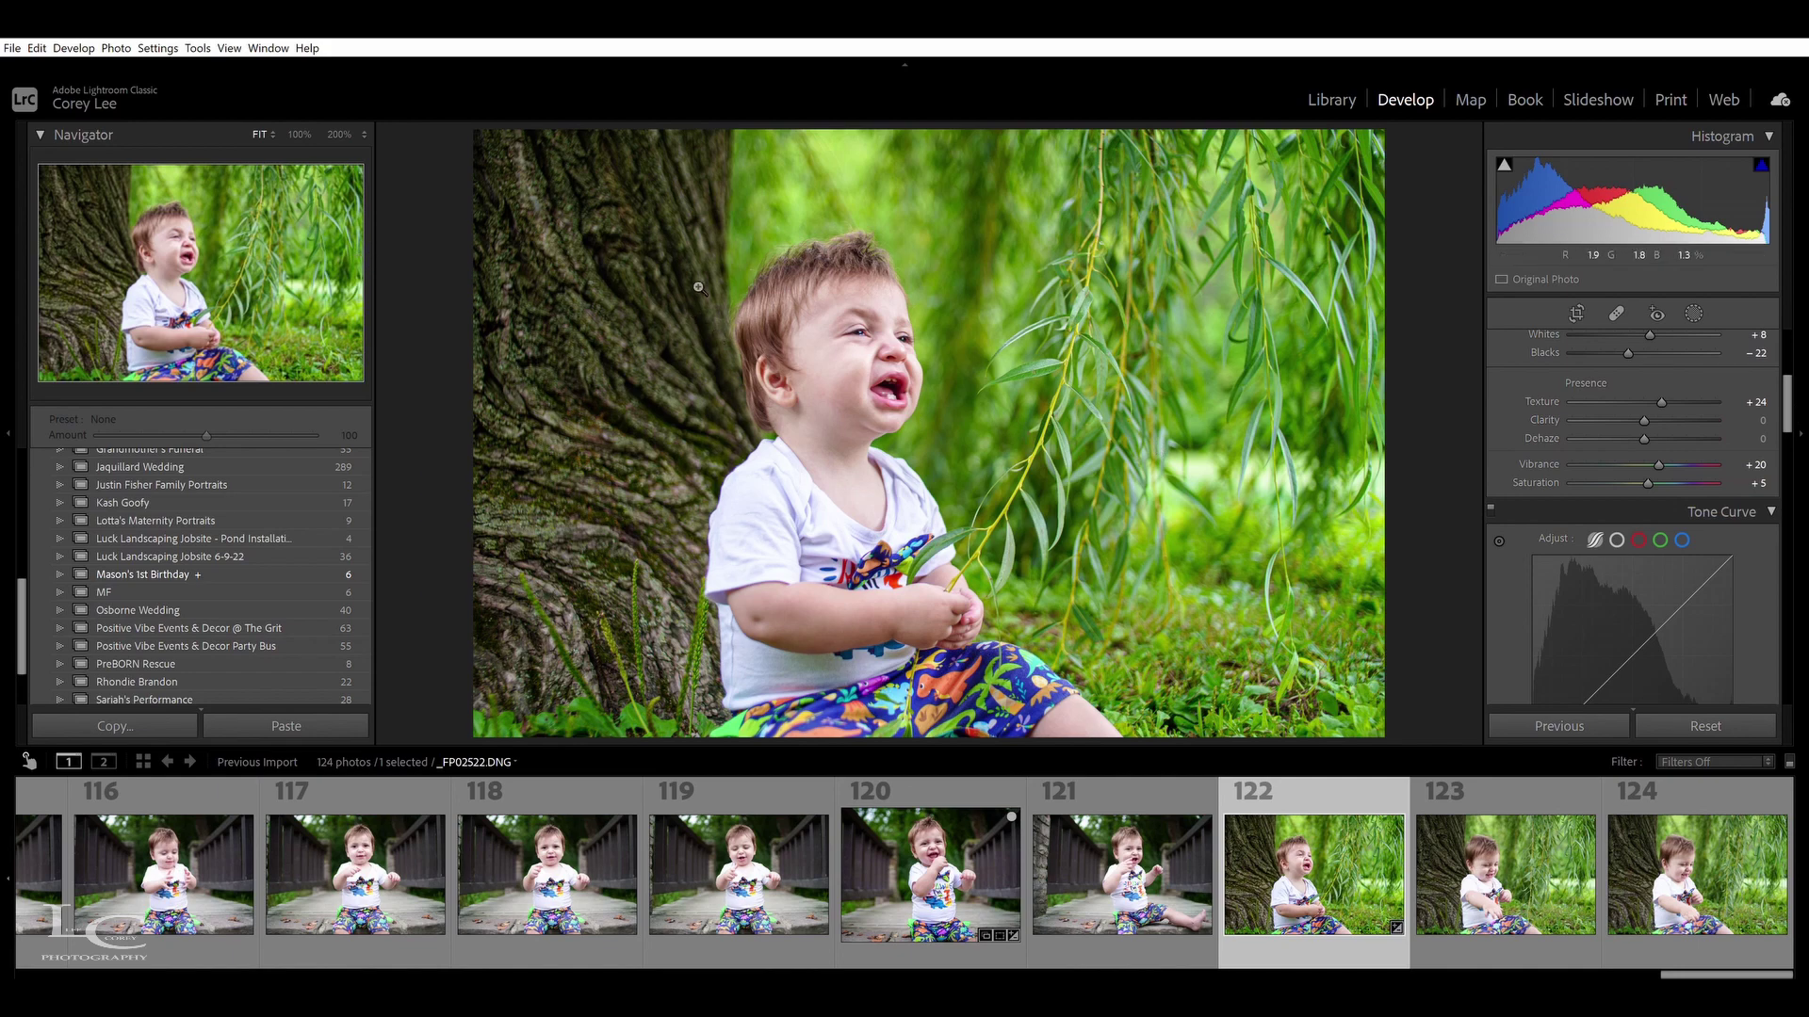
click(861, 334)
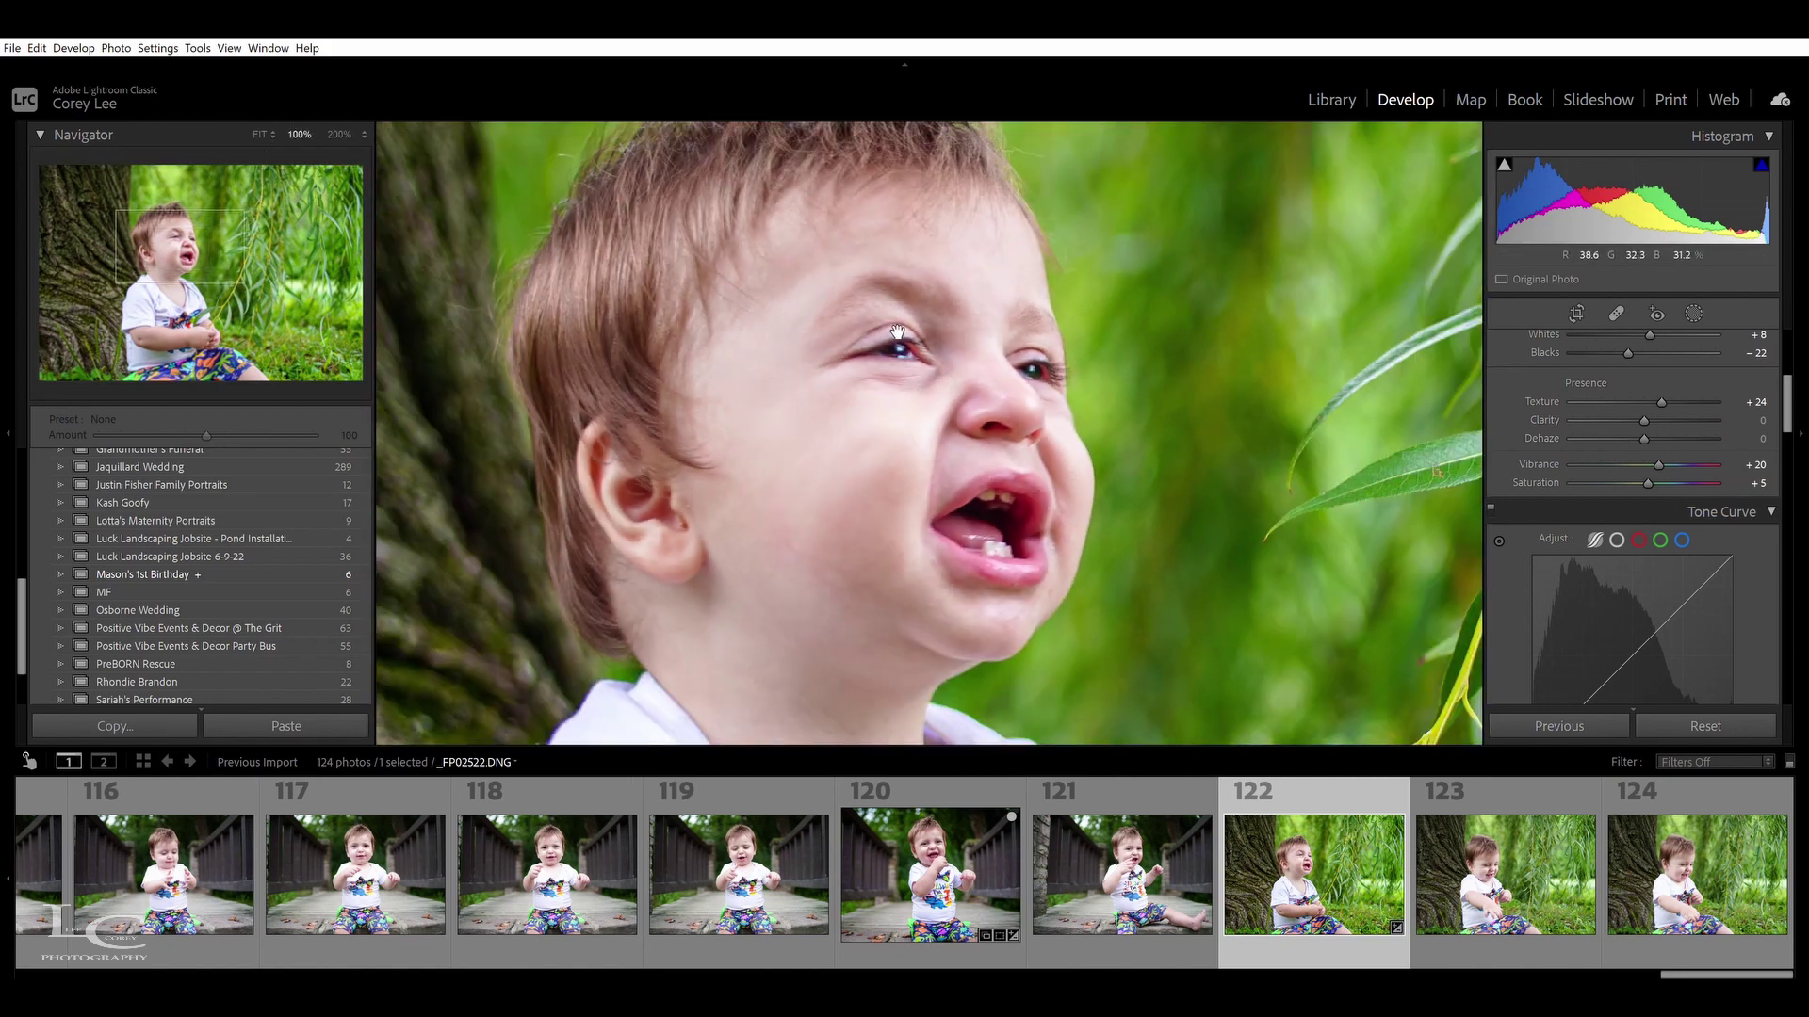
drag(892, 325, 897, 356)
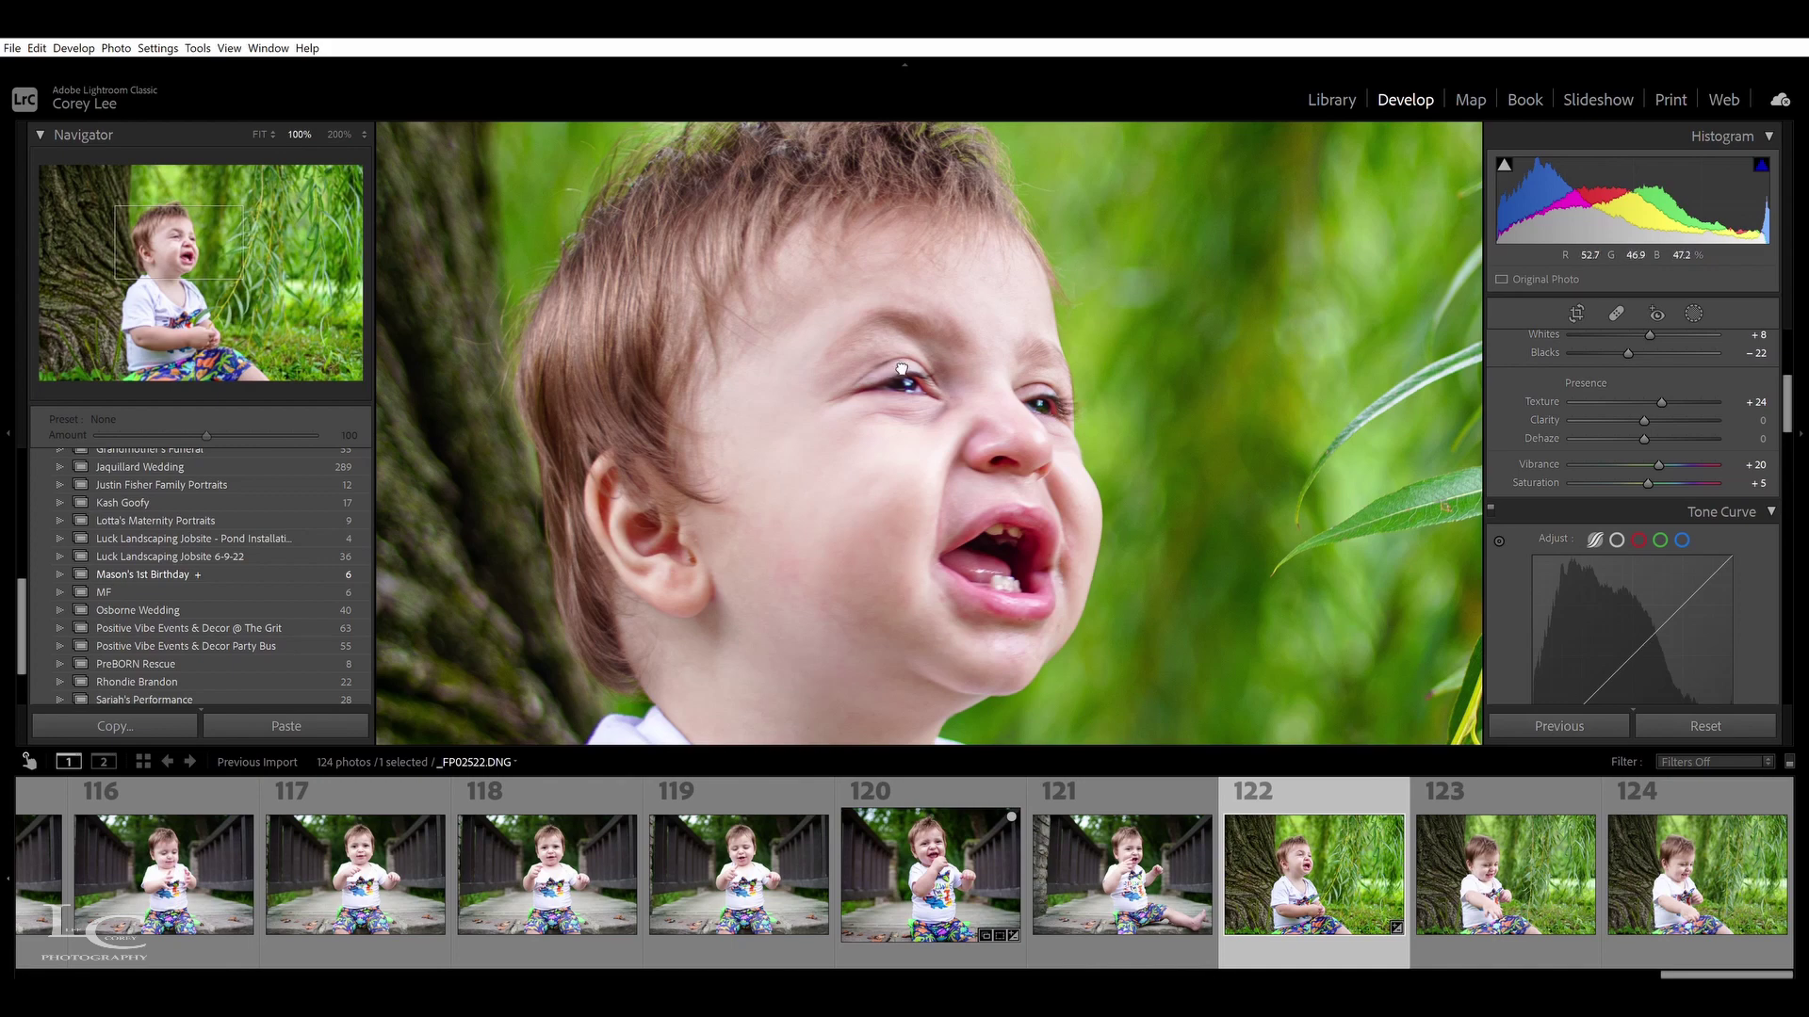
click(901, 370)
click(869, 328)
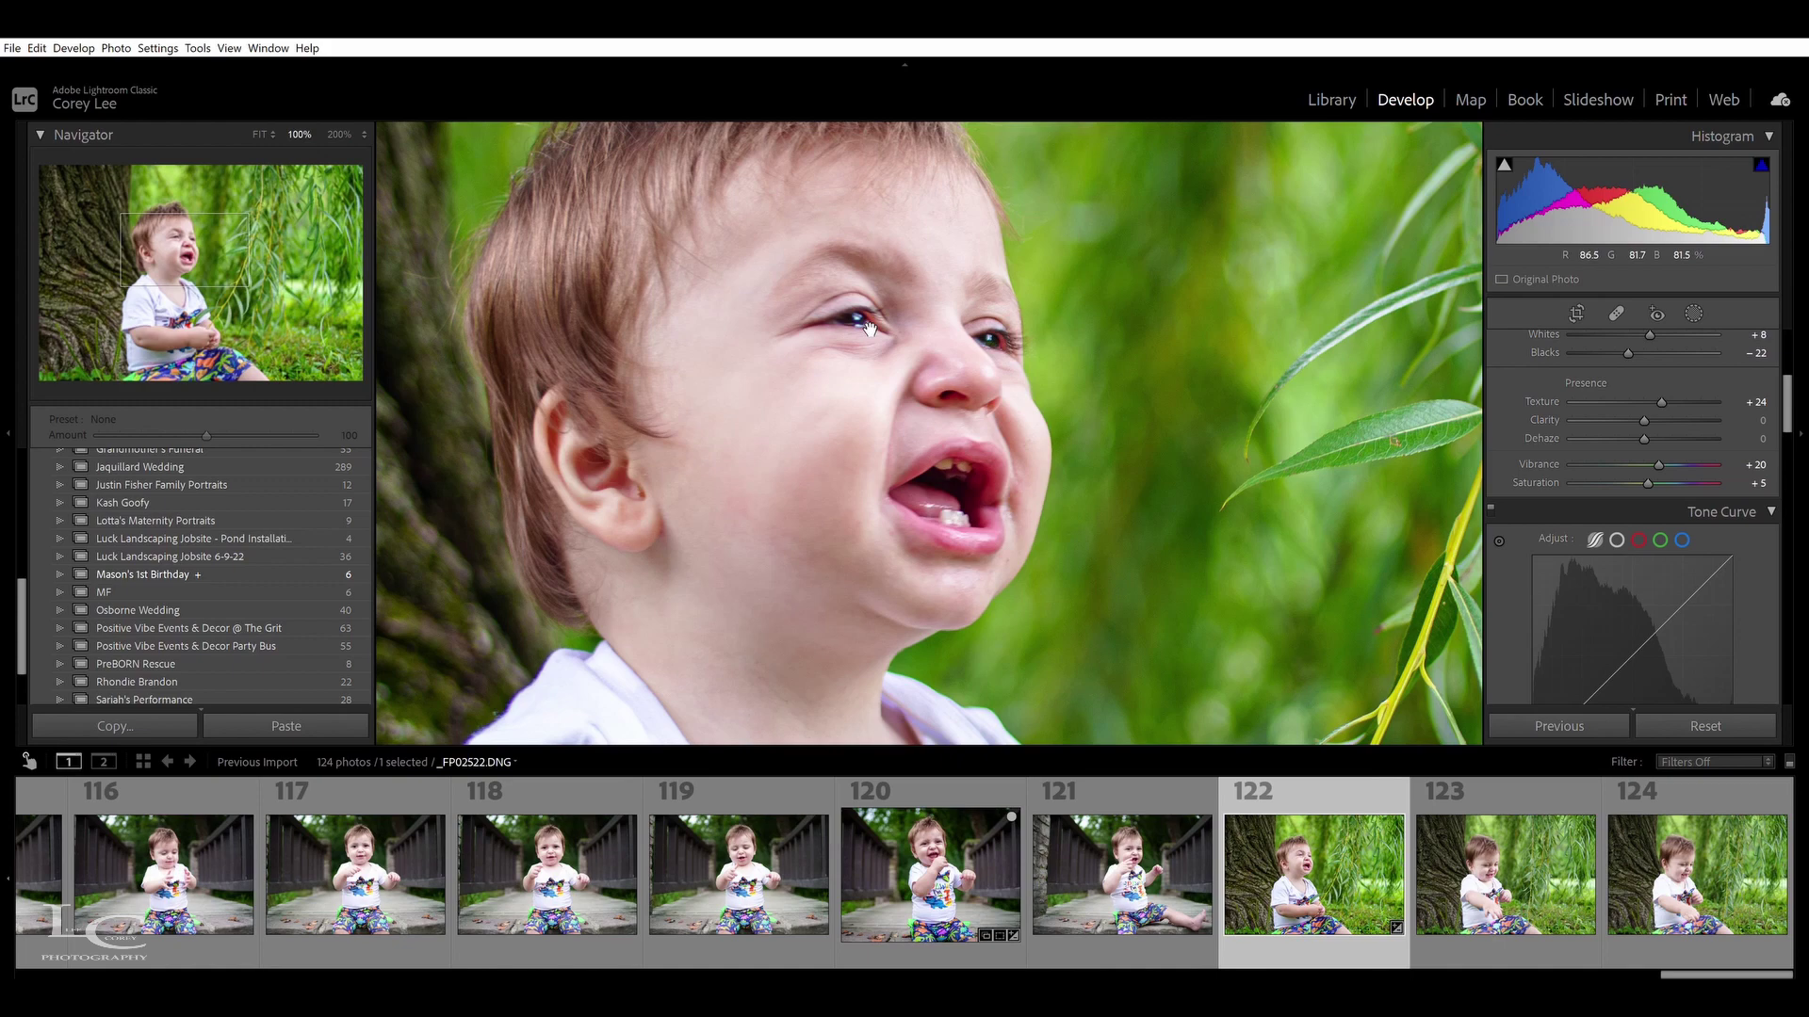
click(882, 323)
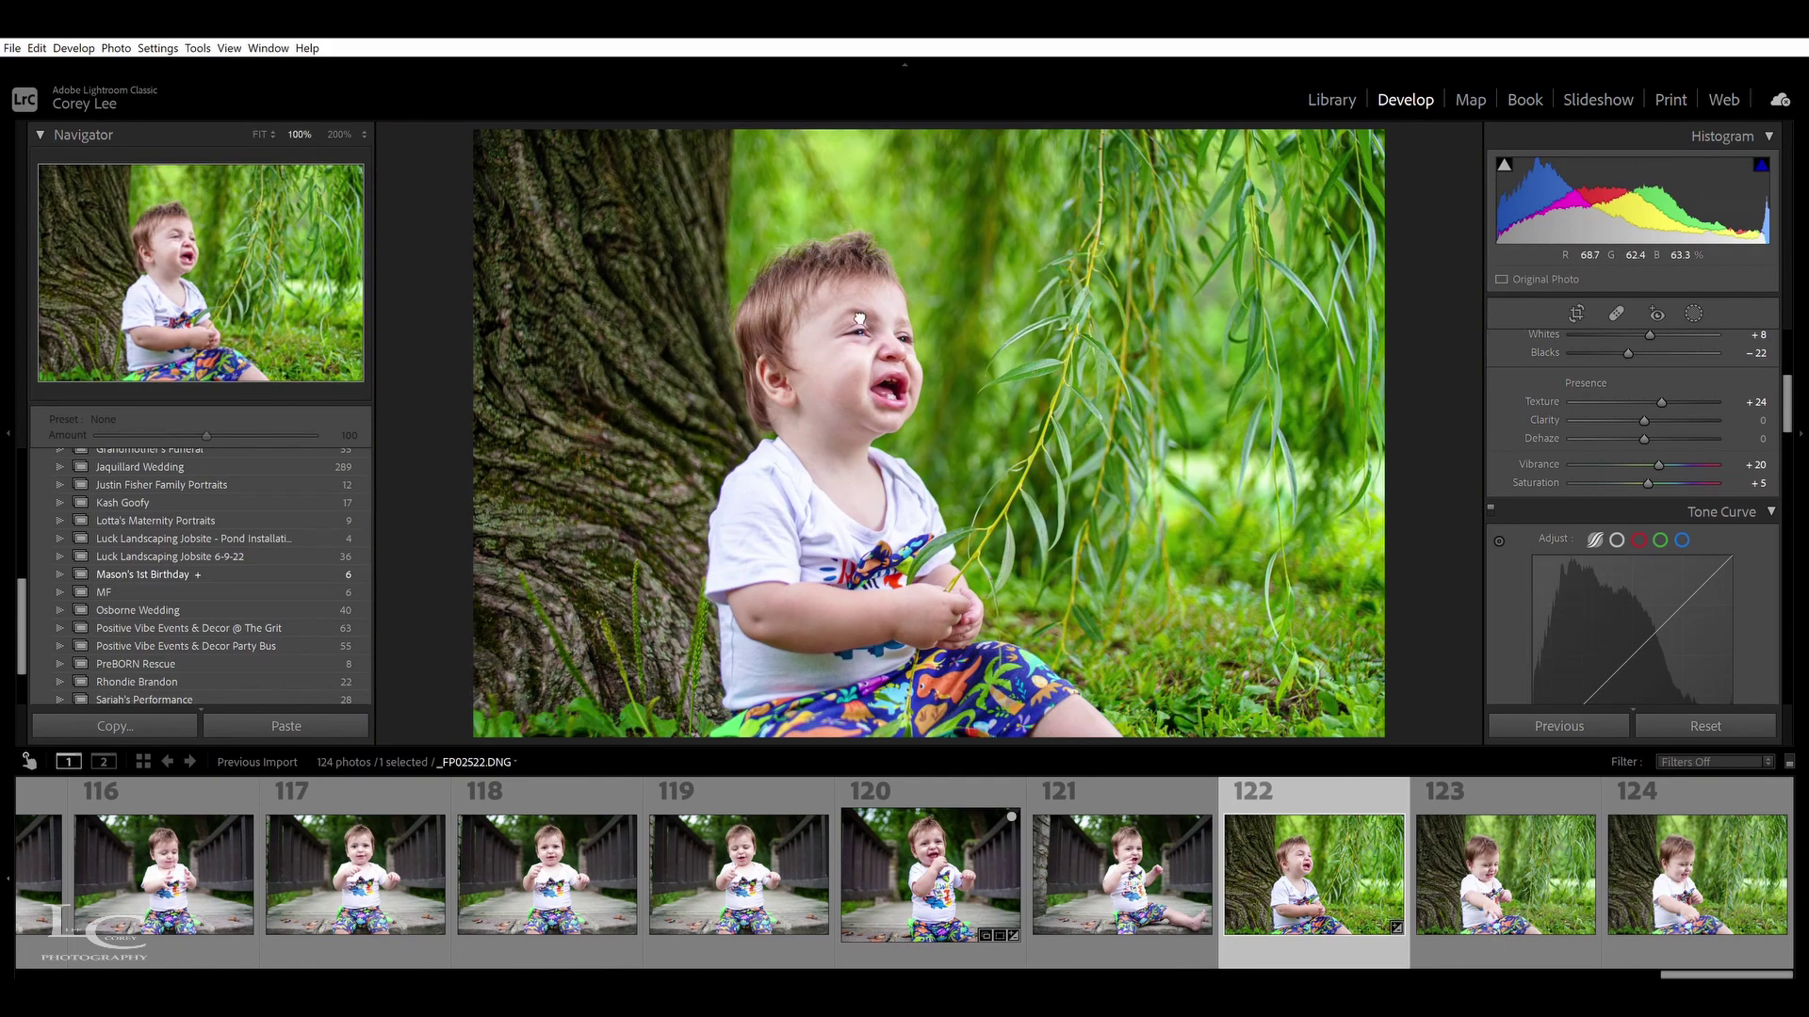
click(860, 318)
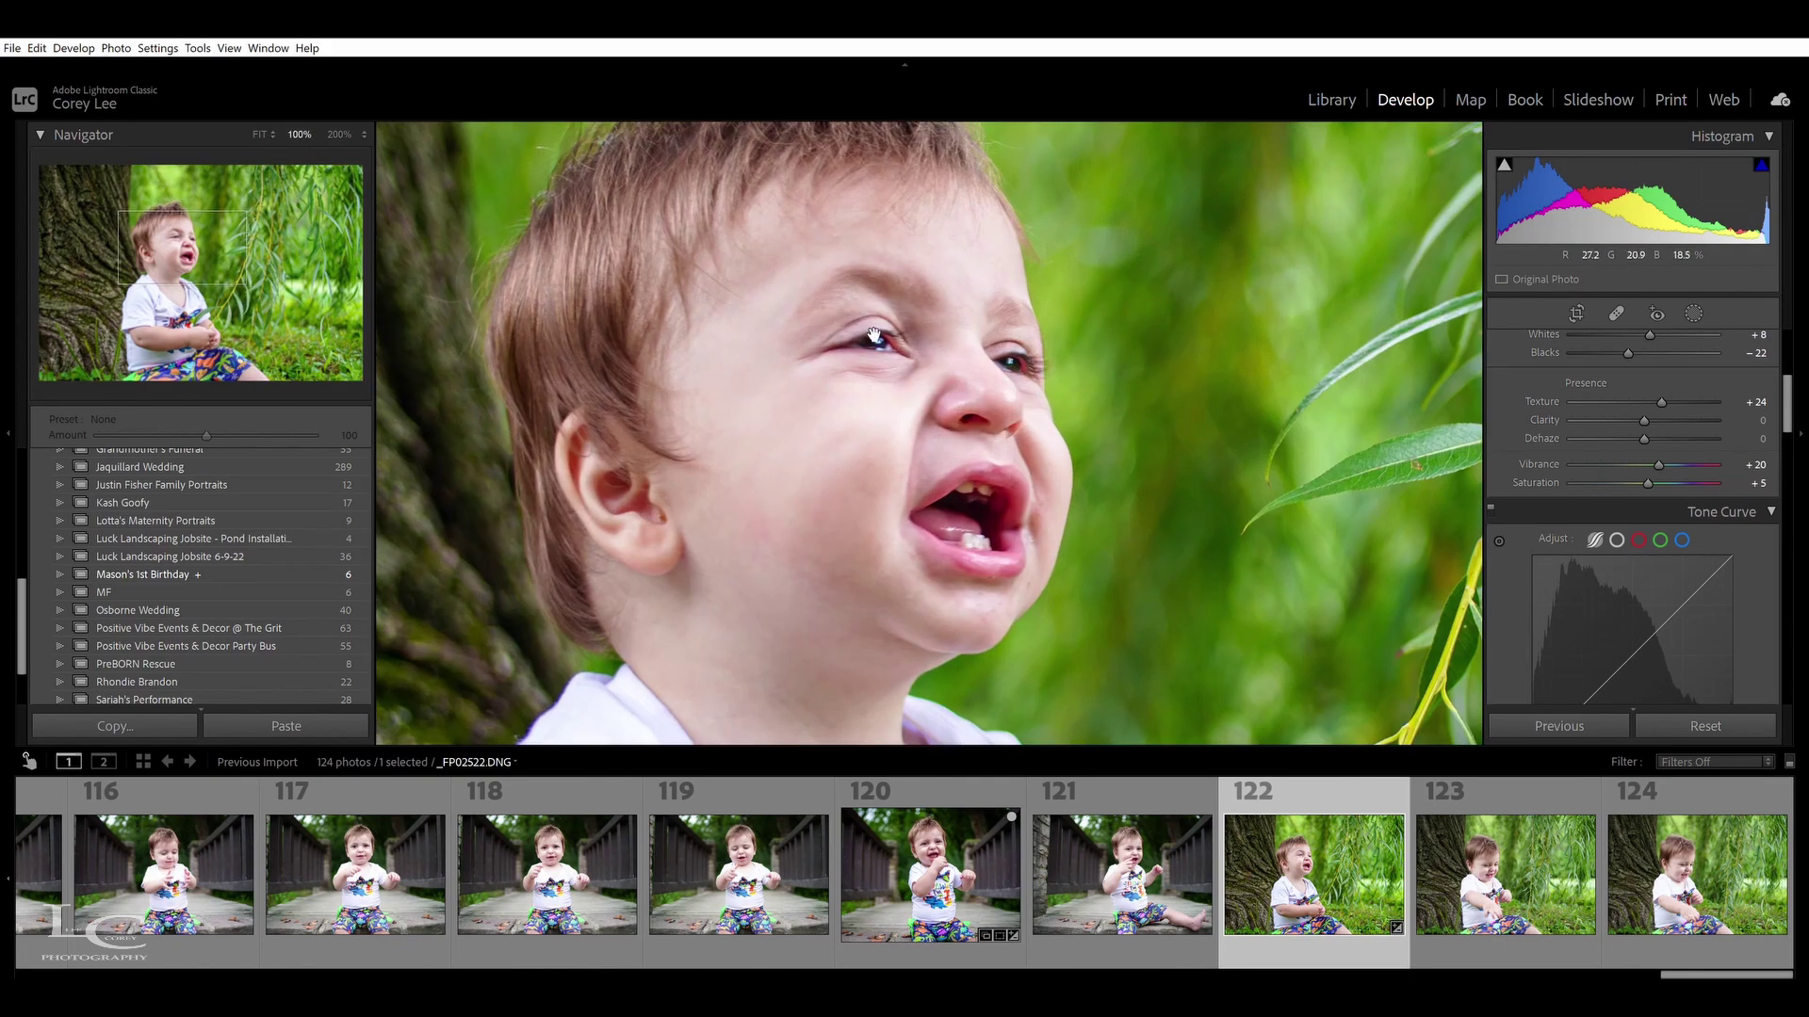
click(873, 335)
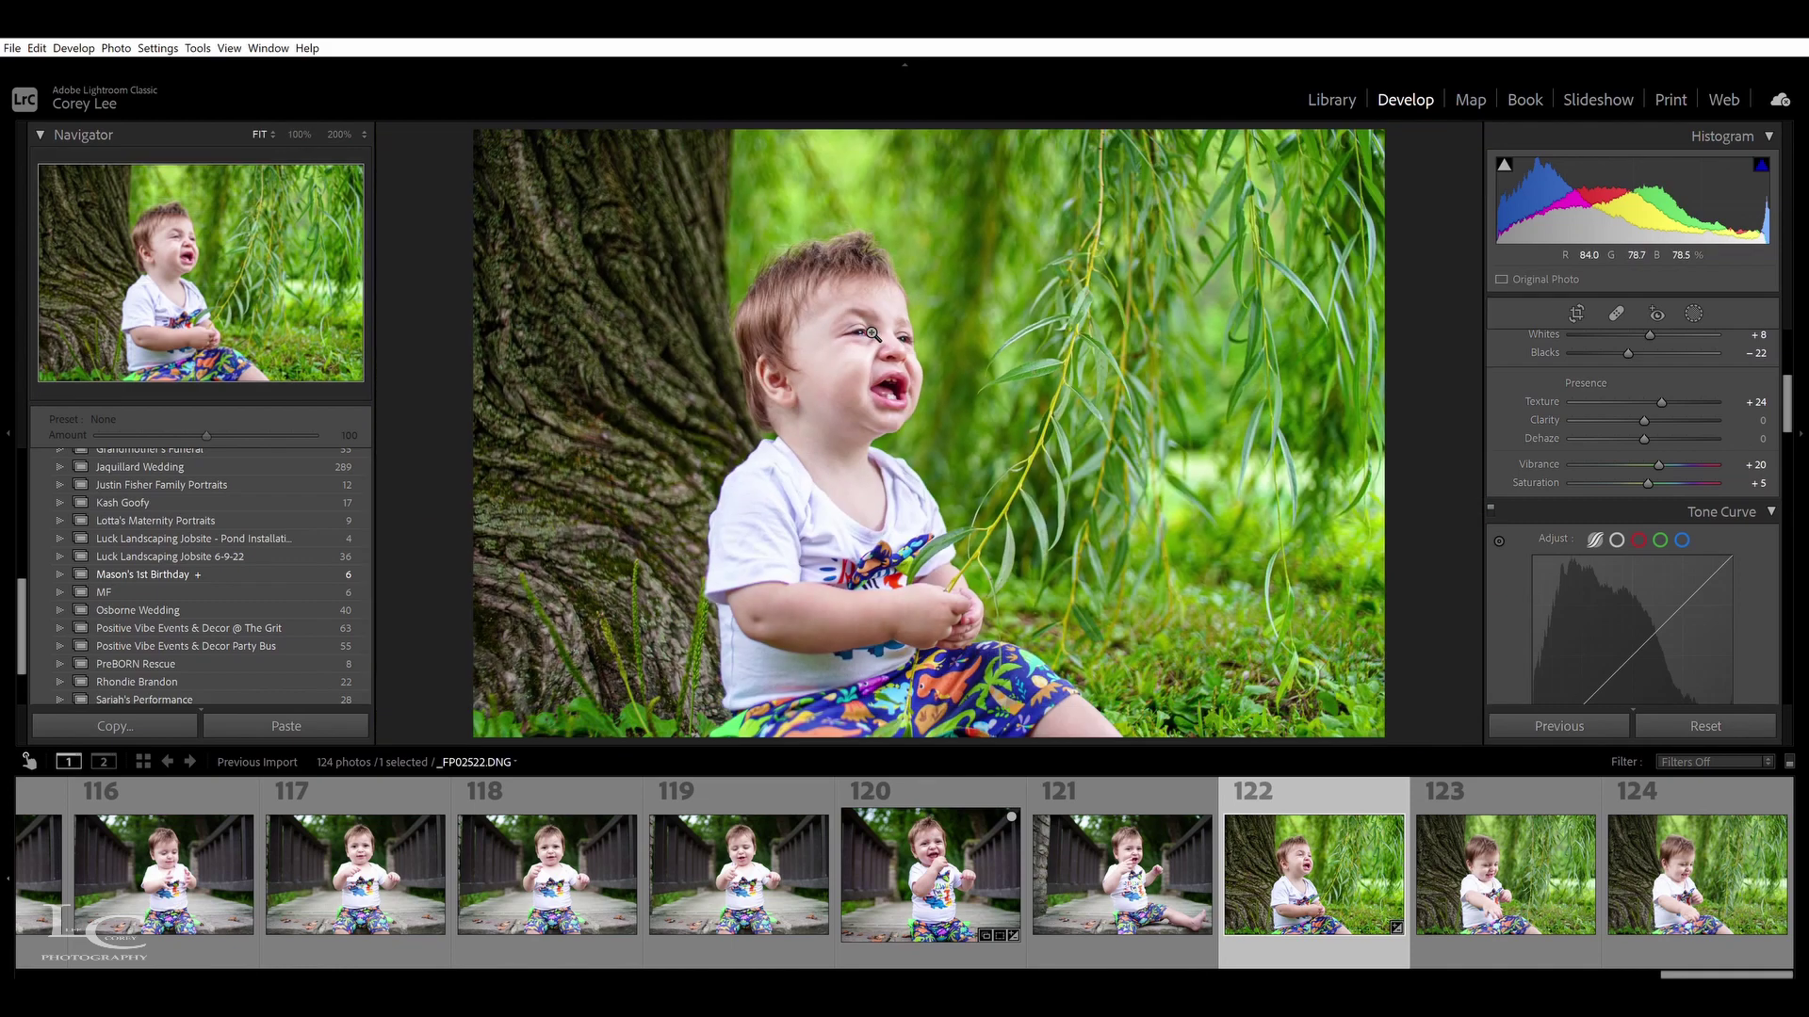
click(873, 421)
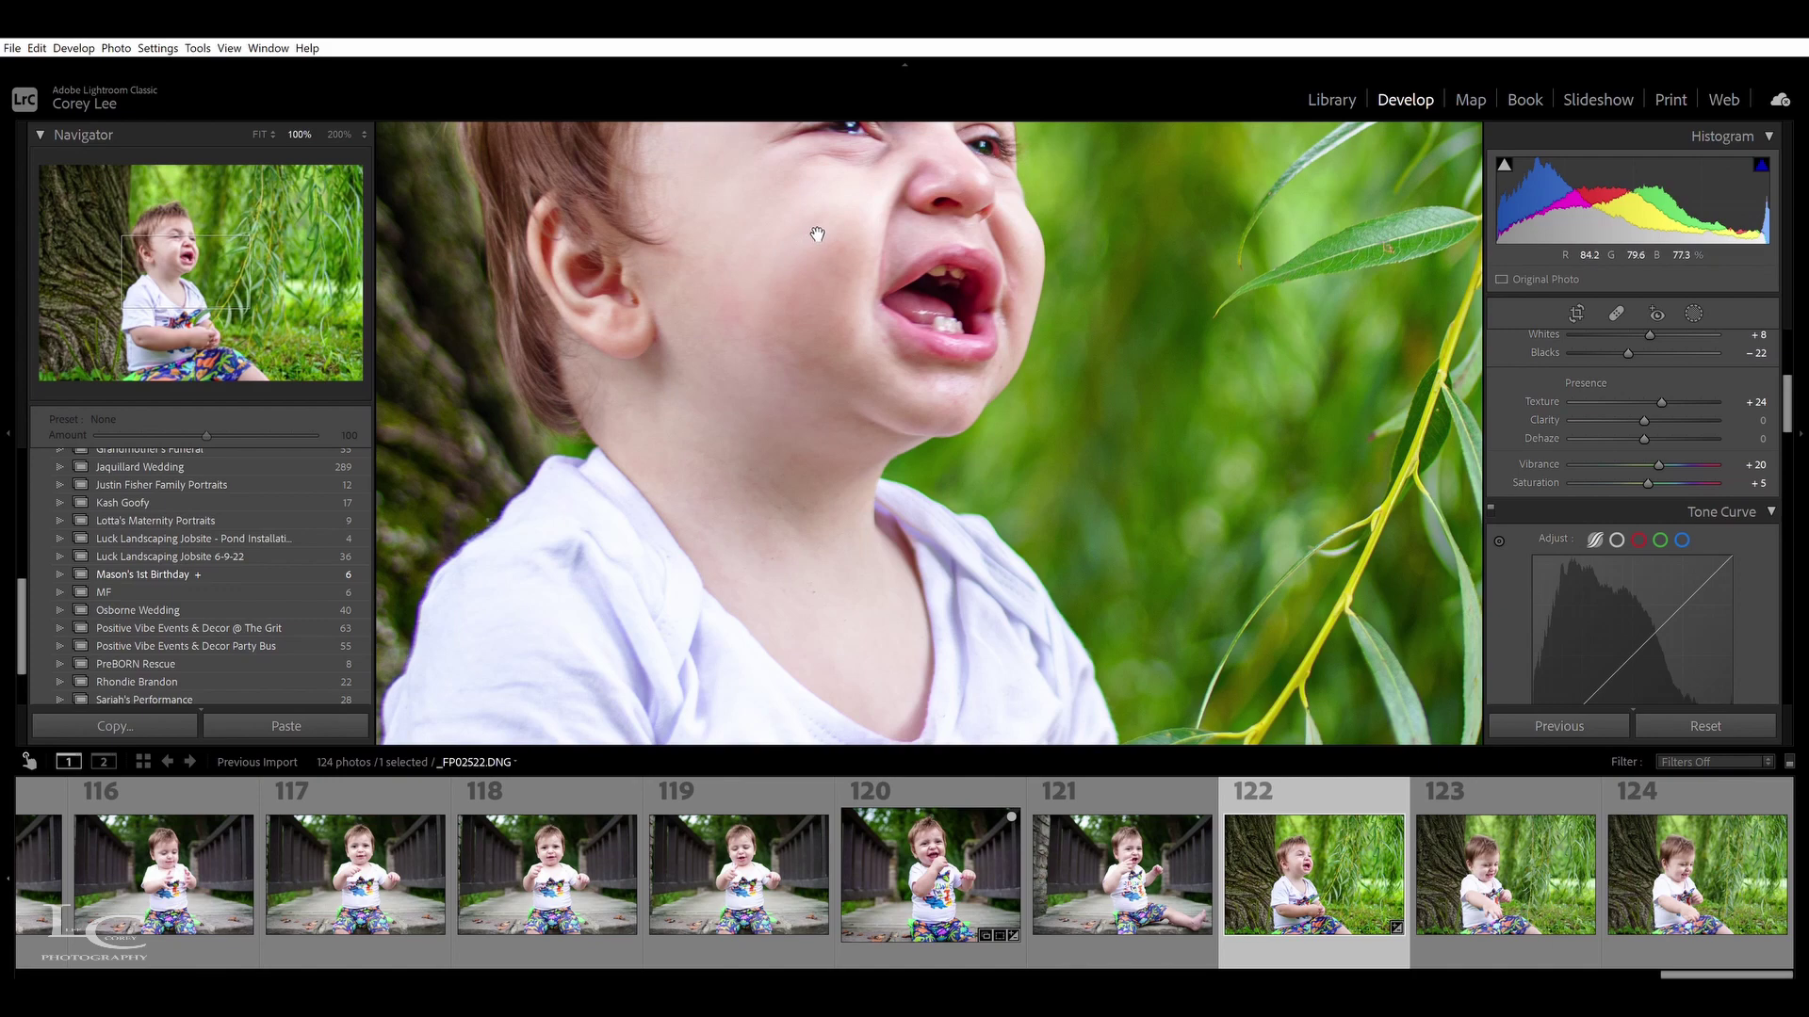
drag(817, 245, 841, 429)
click(837, 420)
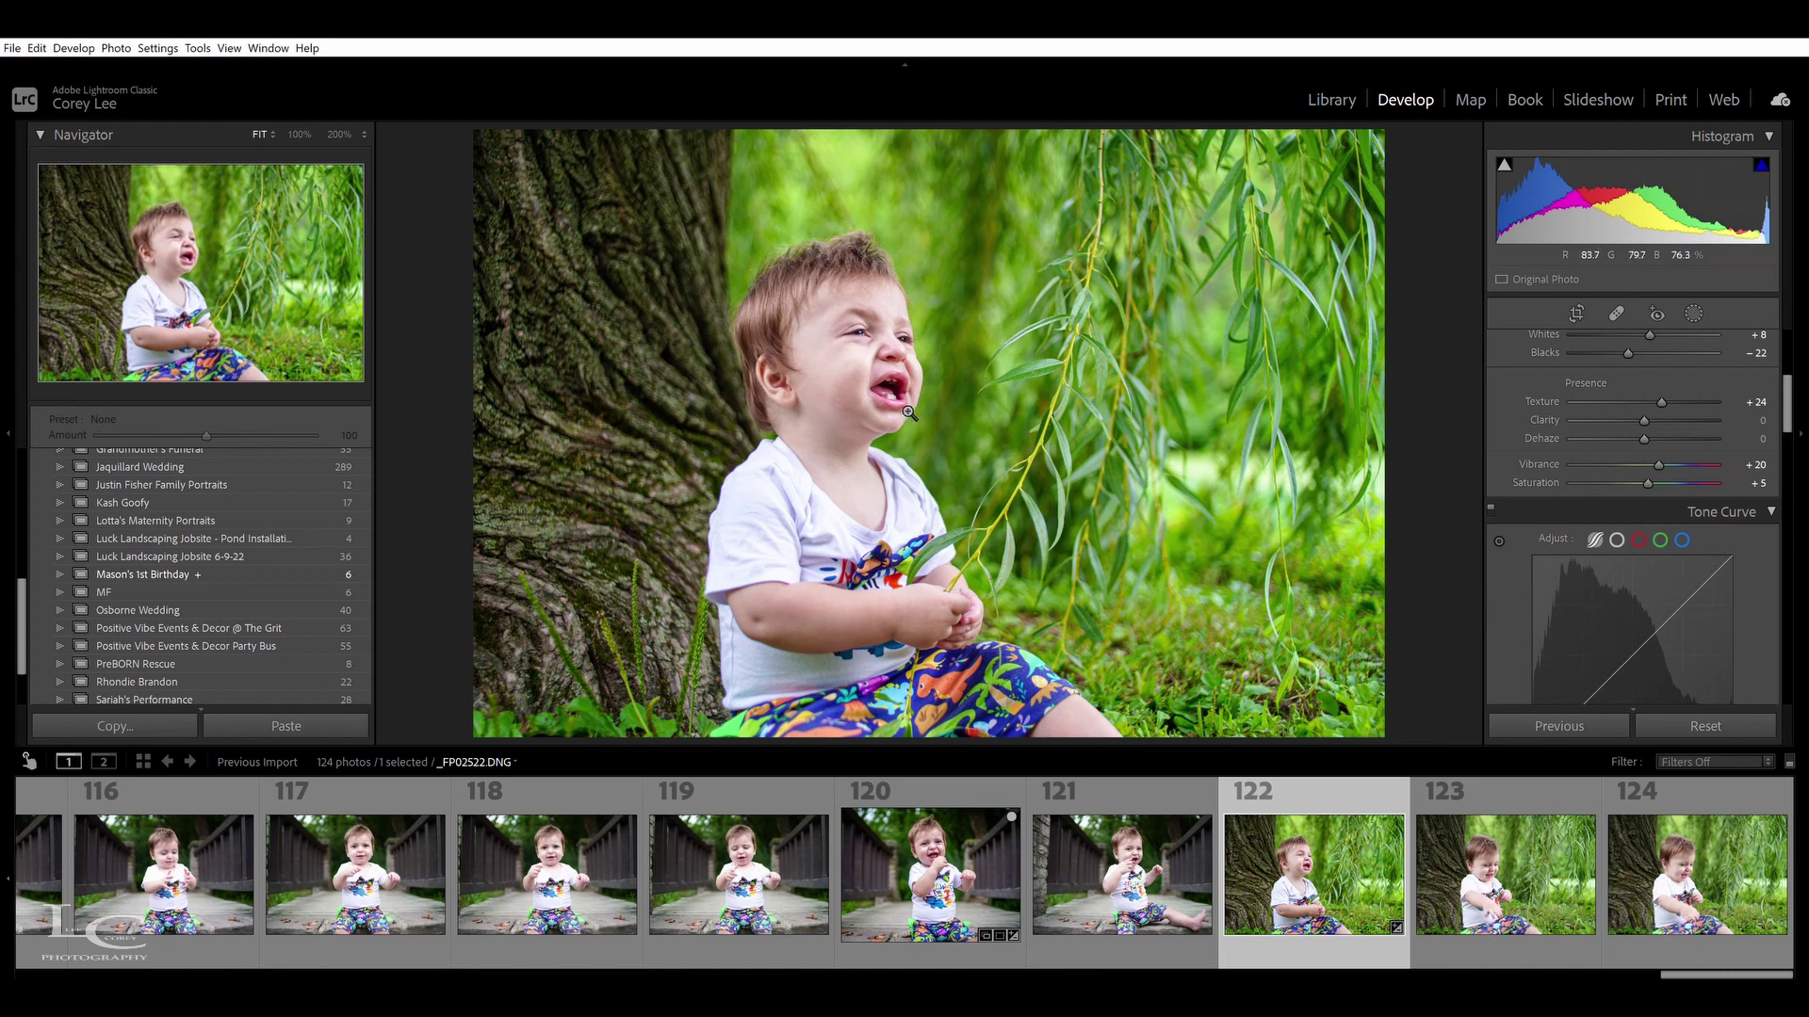
click(876, 372)
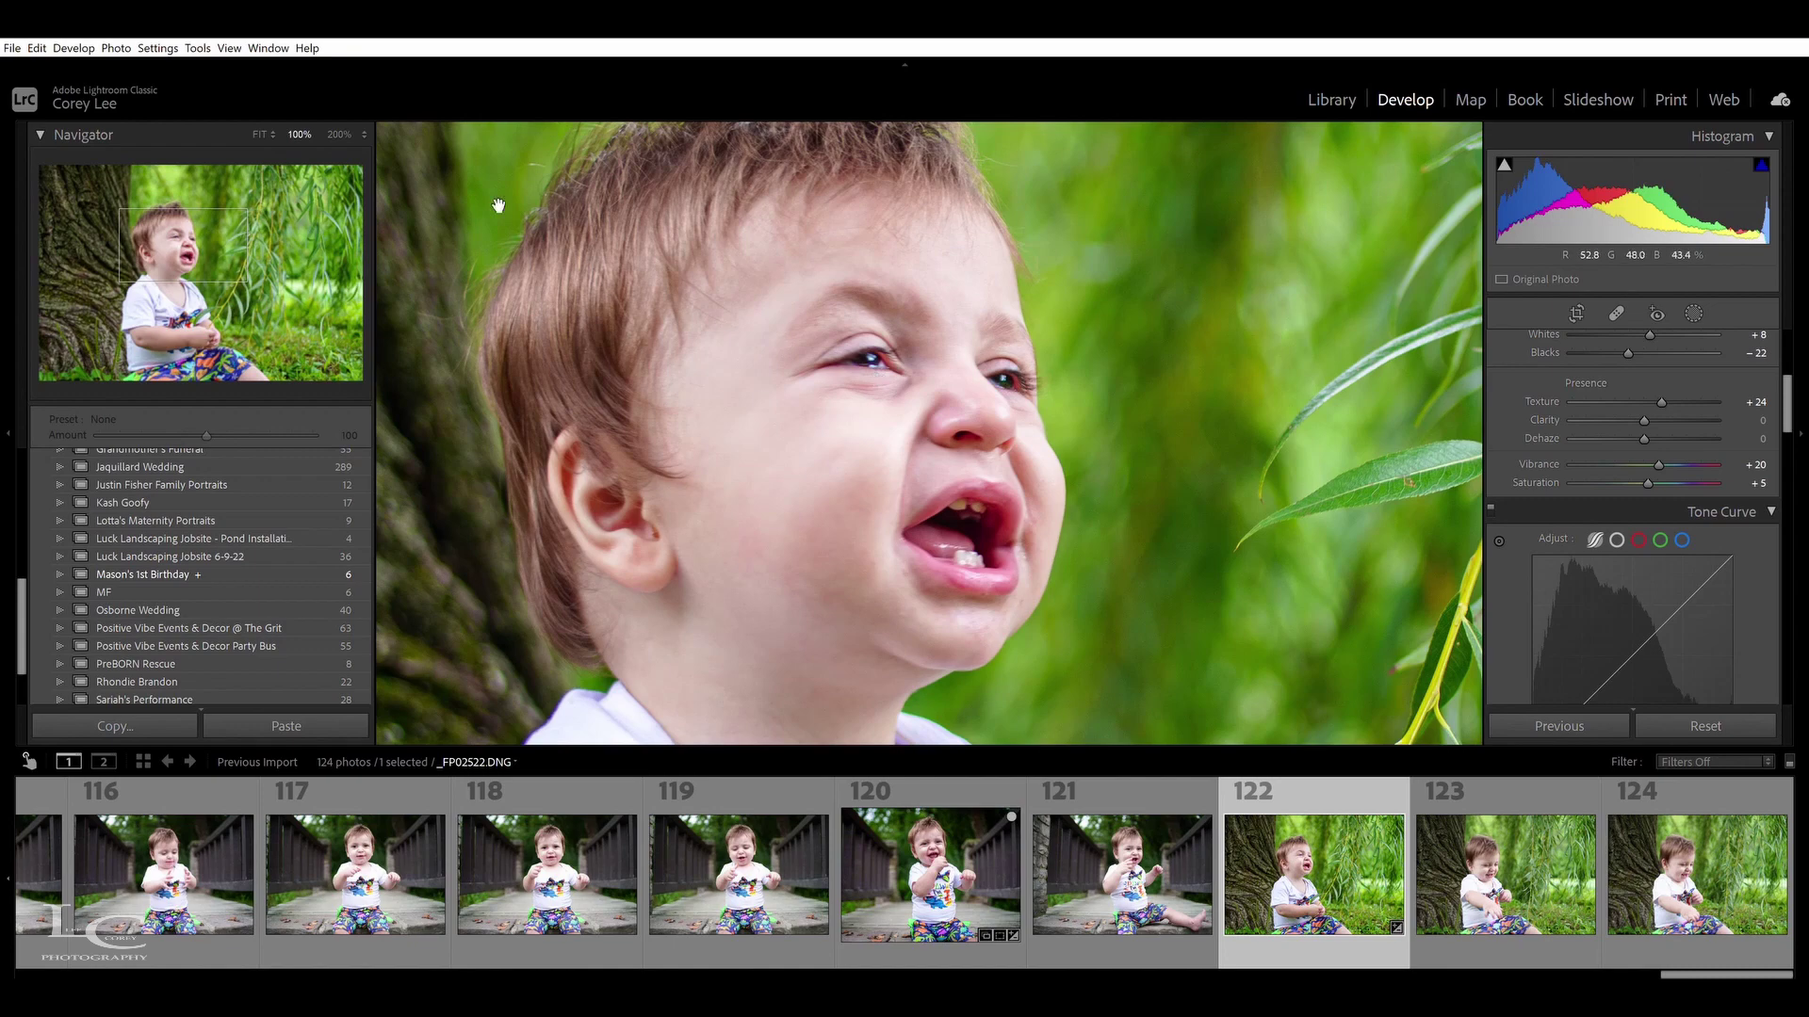
click(839, 342)
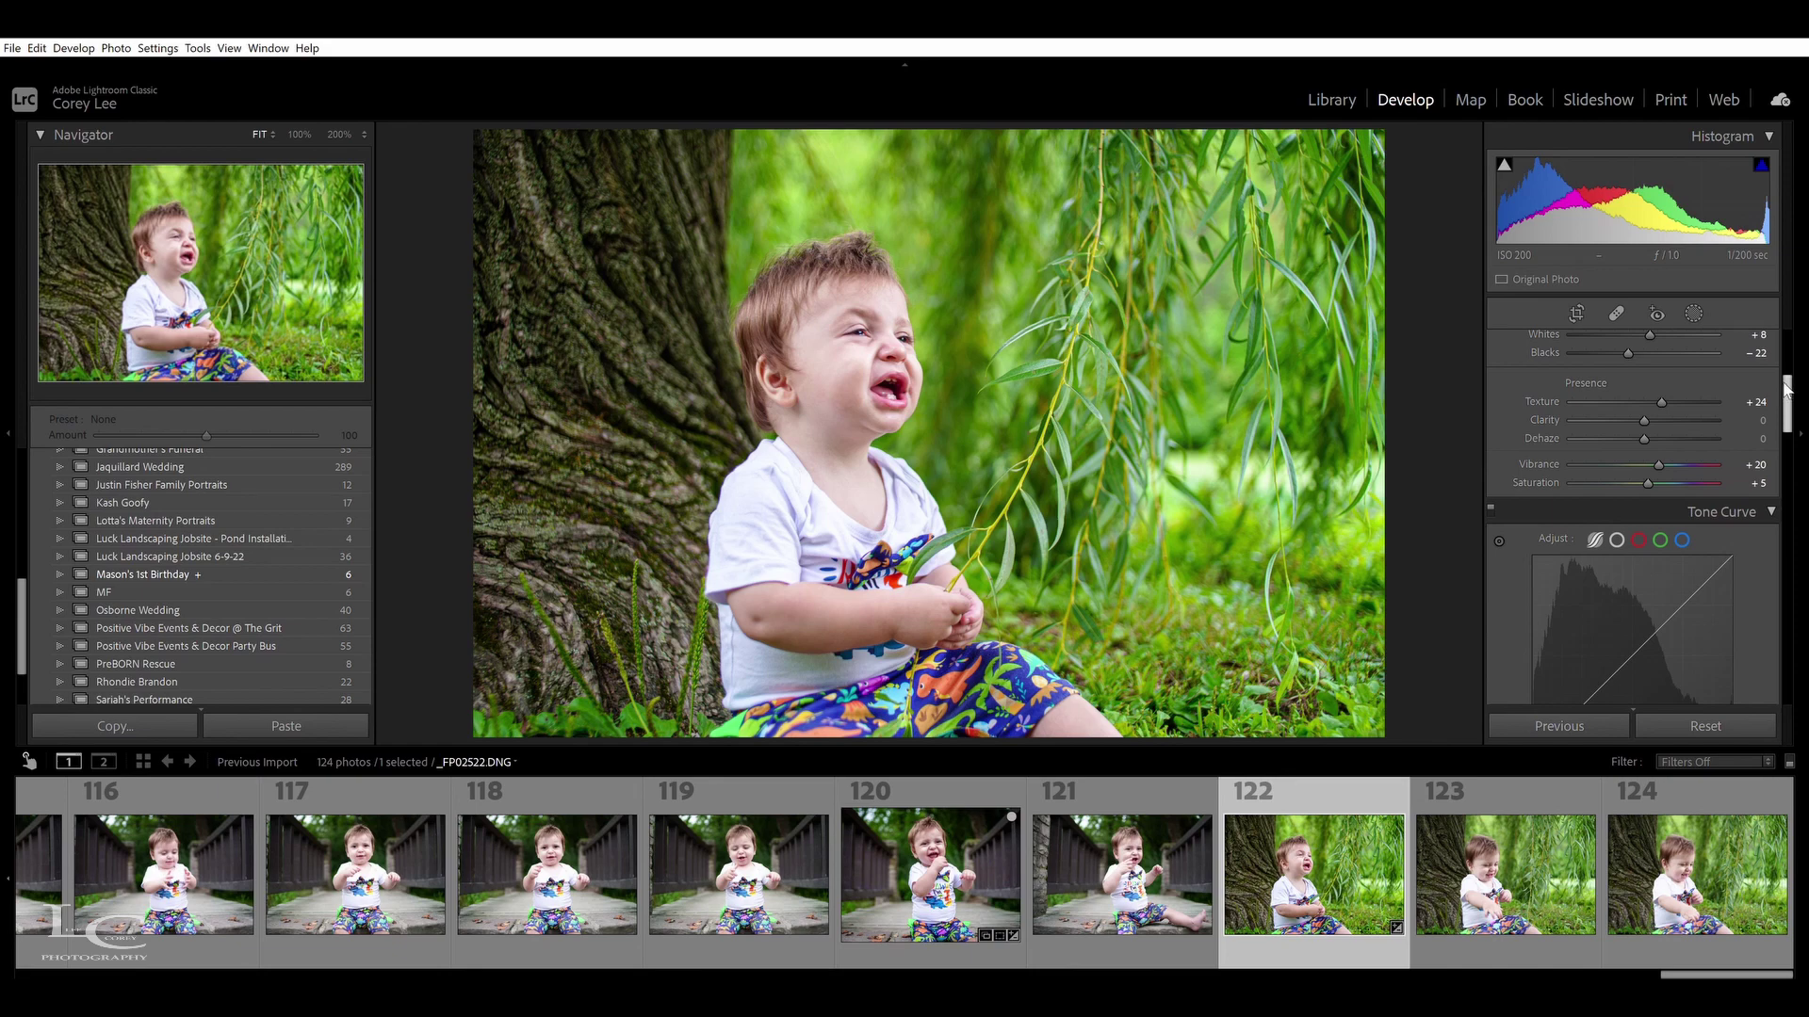
Crop photo 122 to a 4 x 3 aspect, shift the frame so the child sits further left, and apply it
drag(1788, 386, 1788, 341)
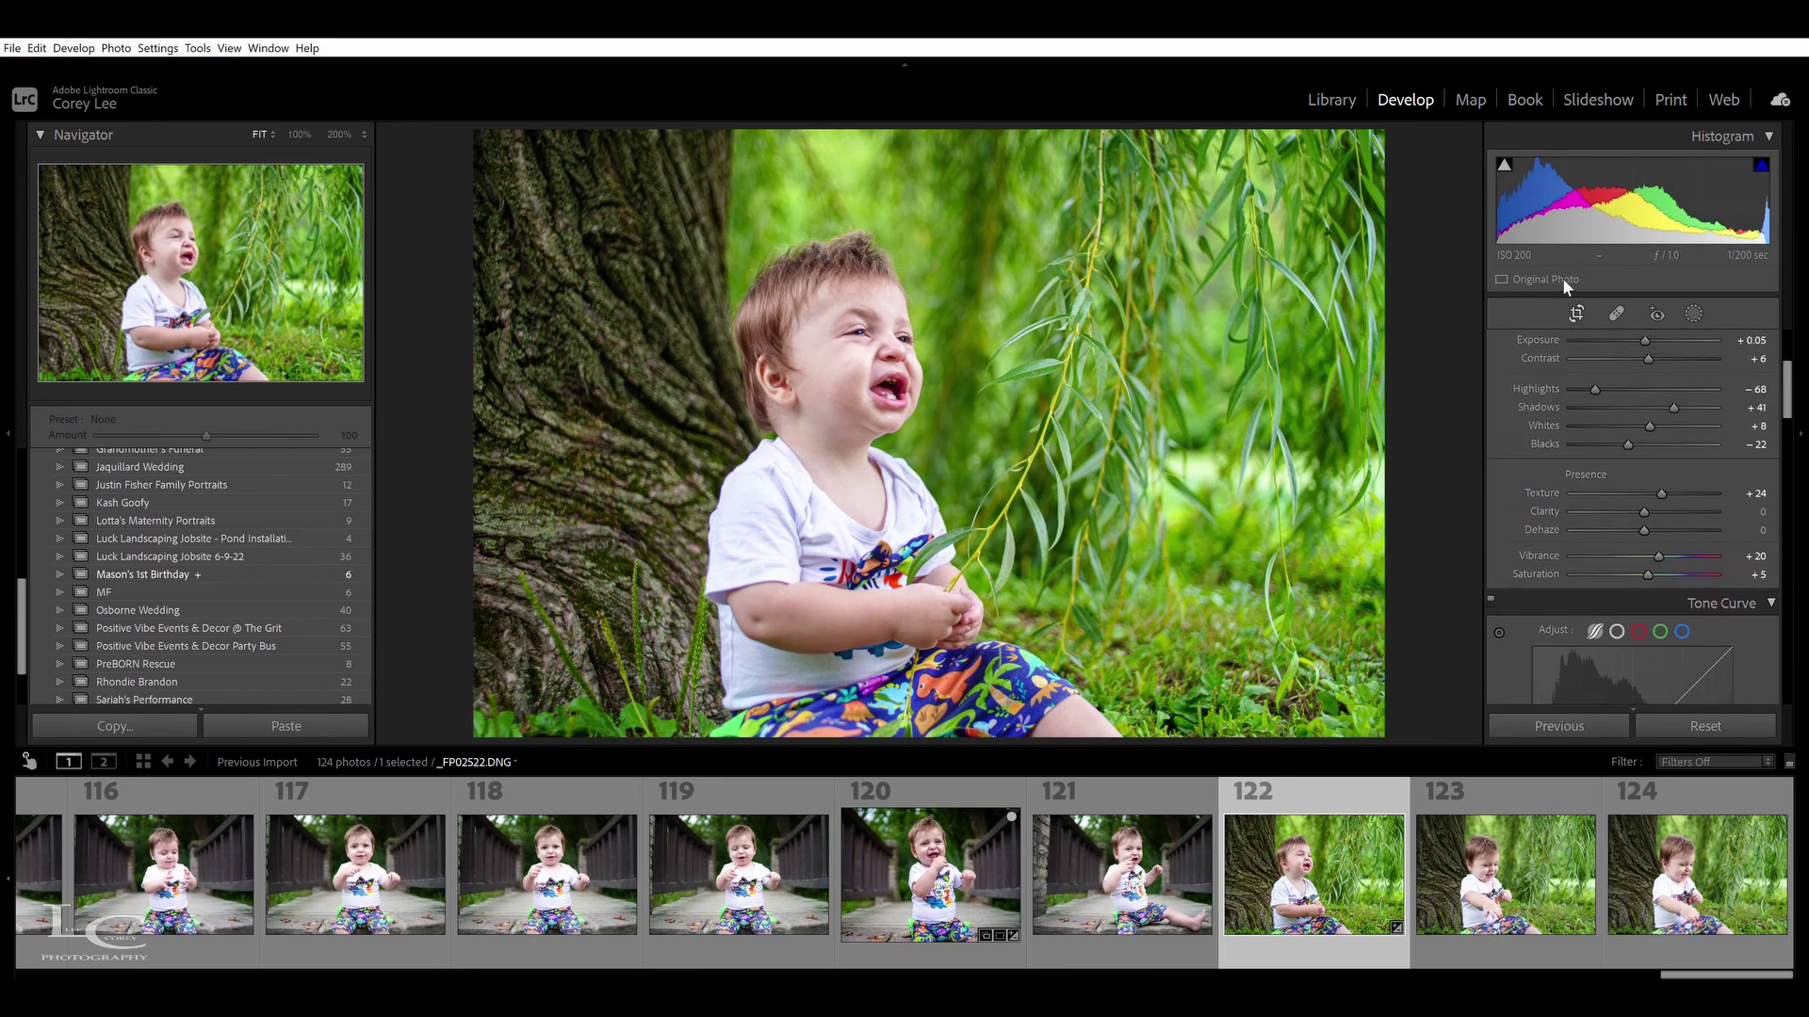
click(1577, 312)
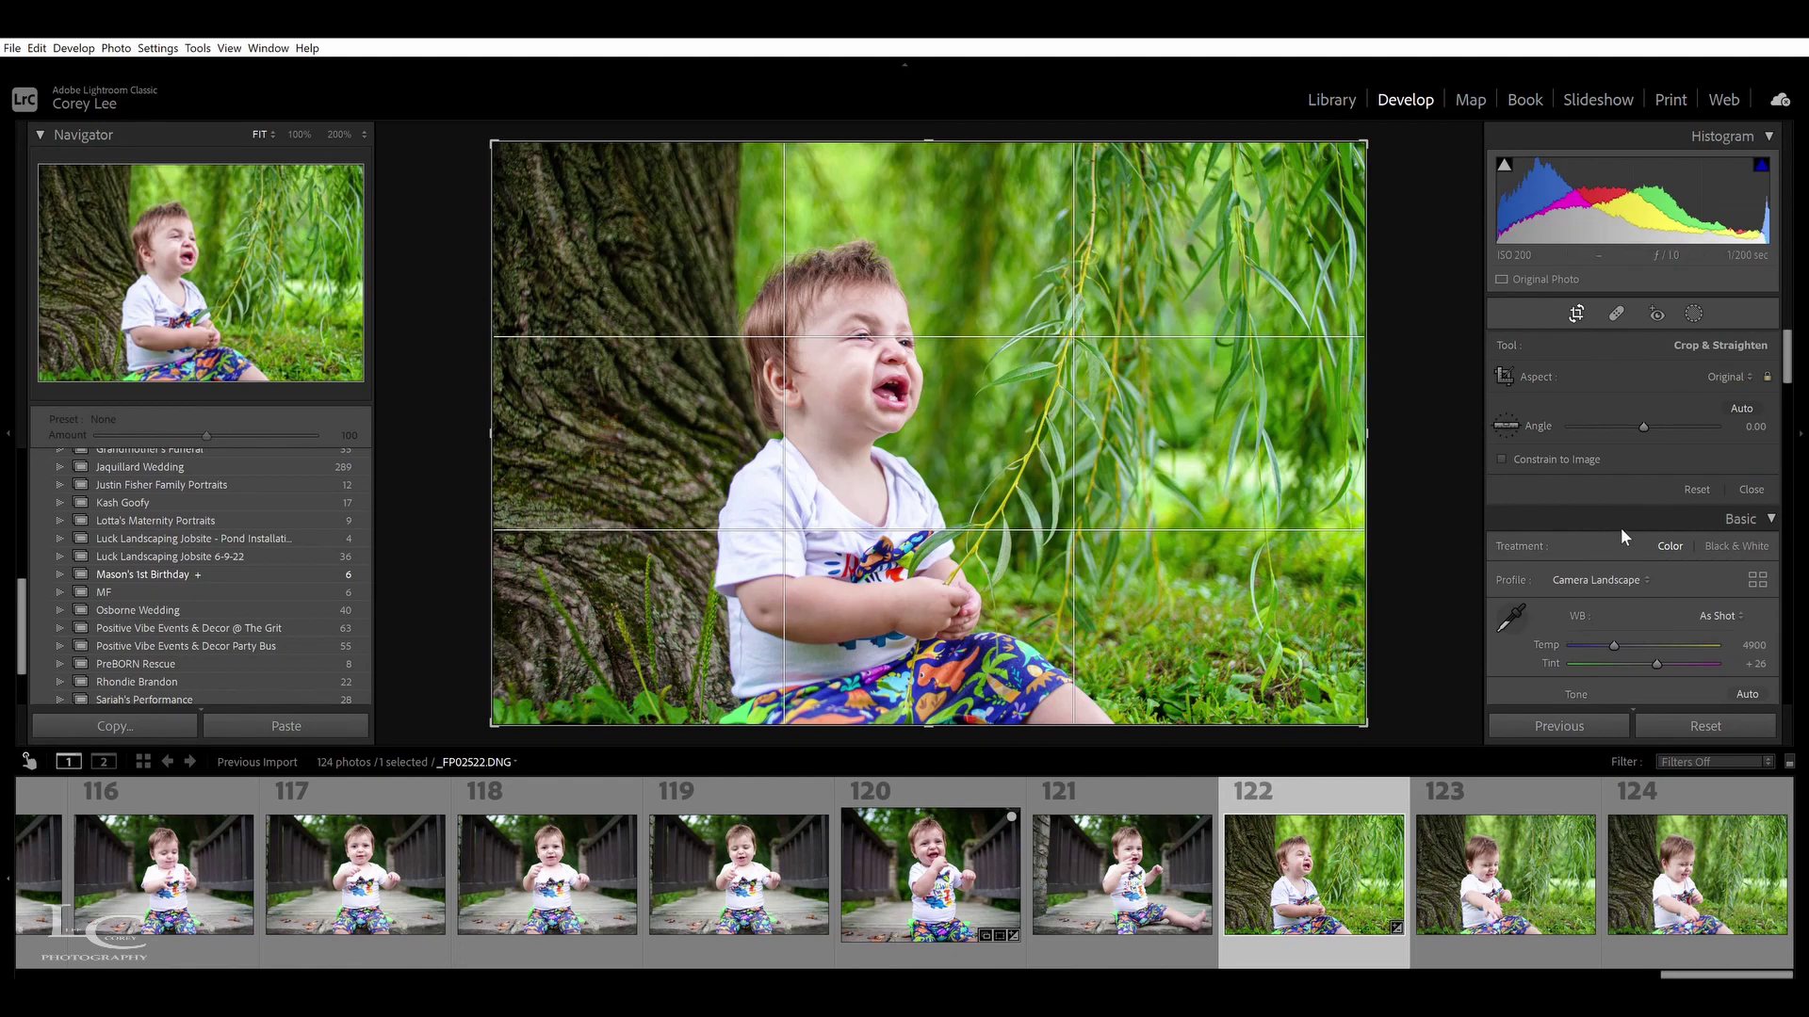
key(a)
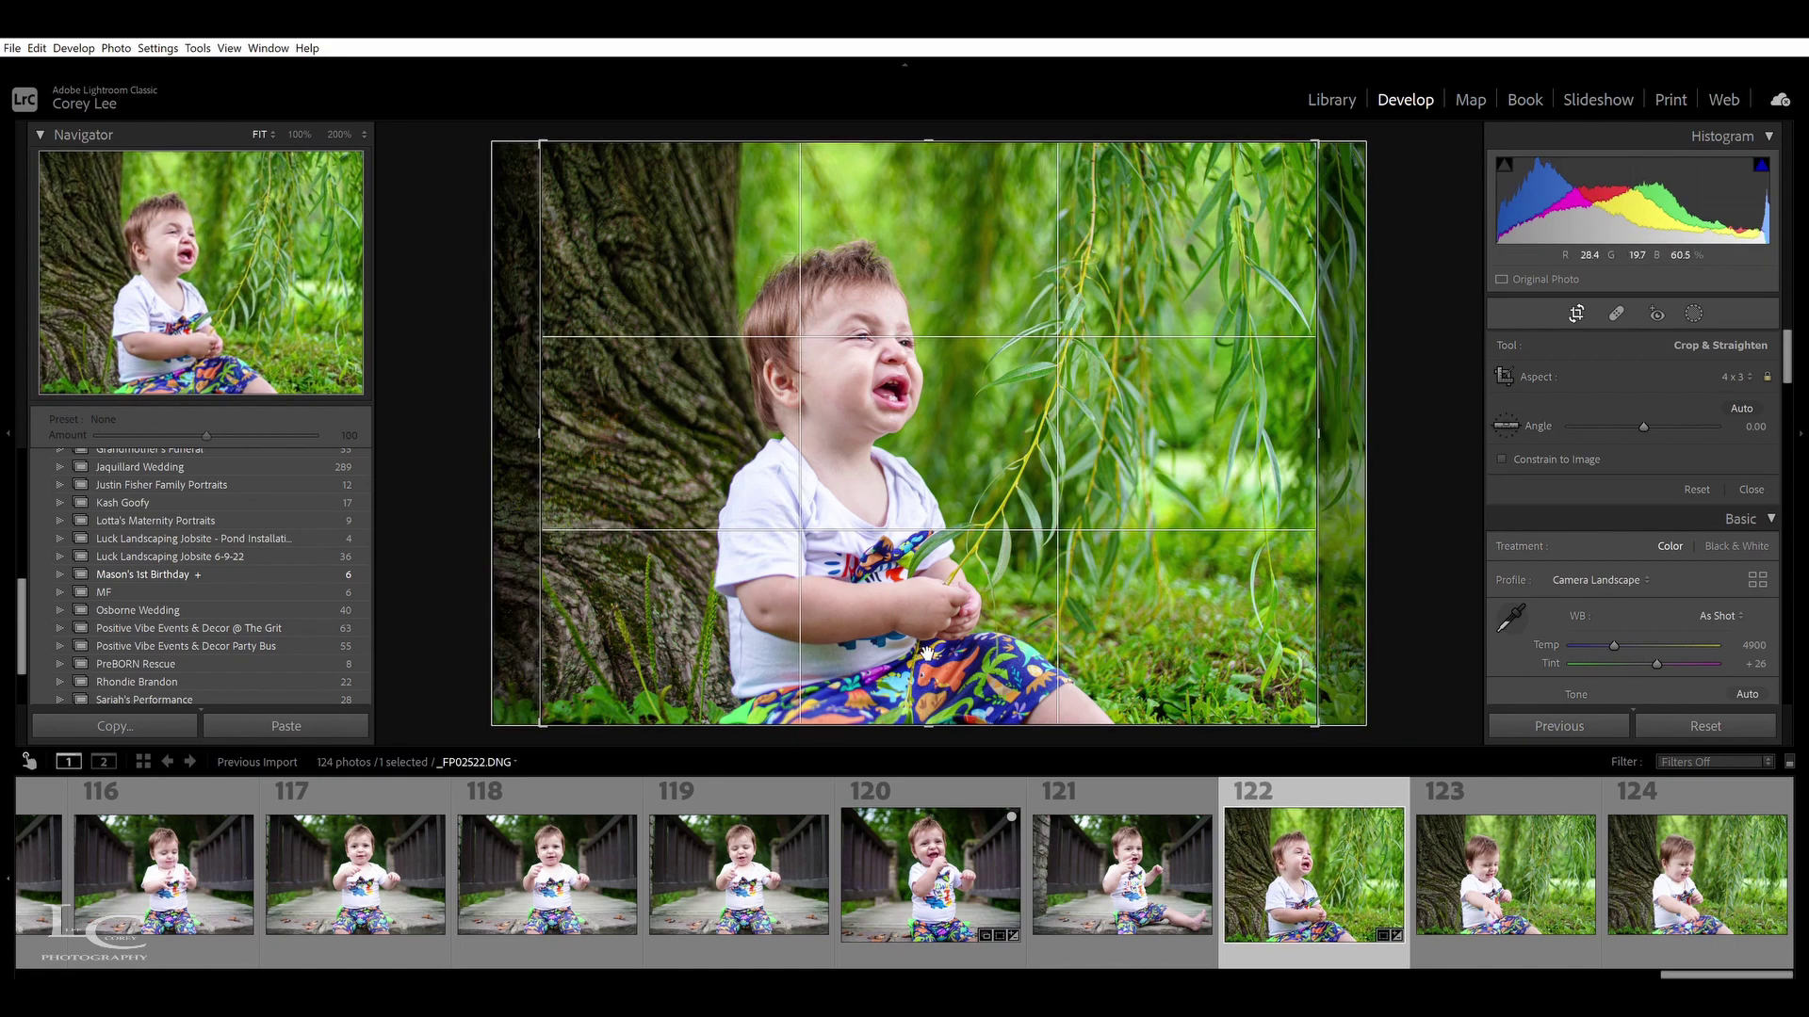
drag(949, 639, 936, 636)
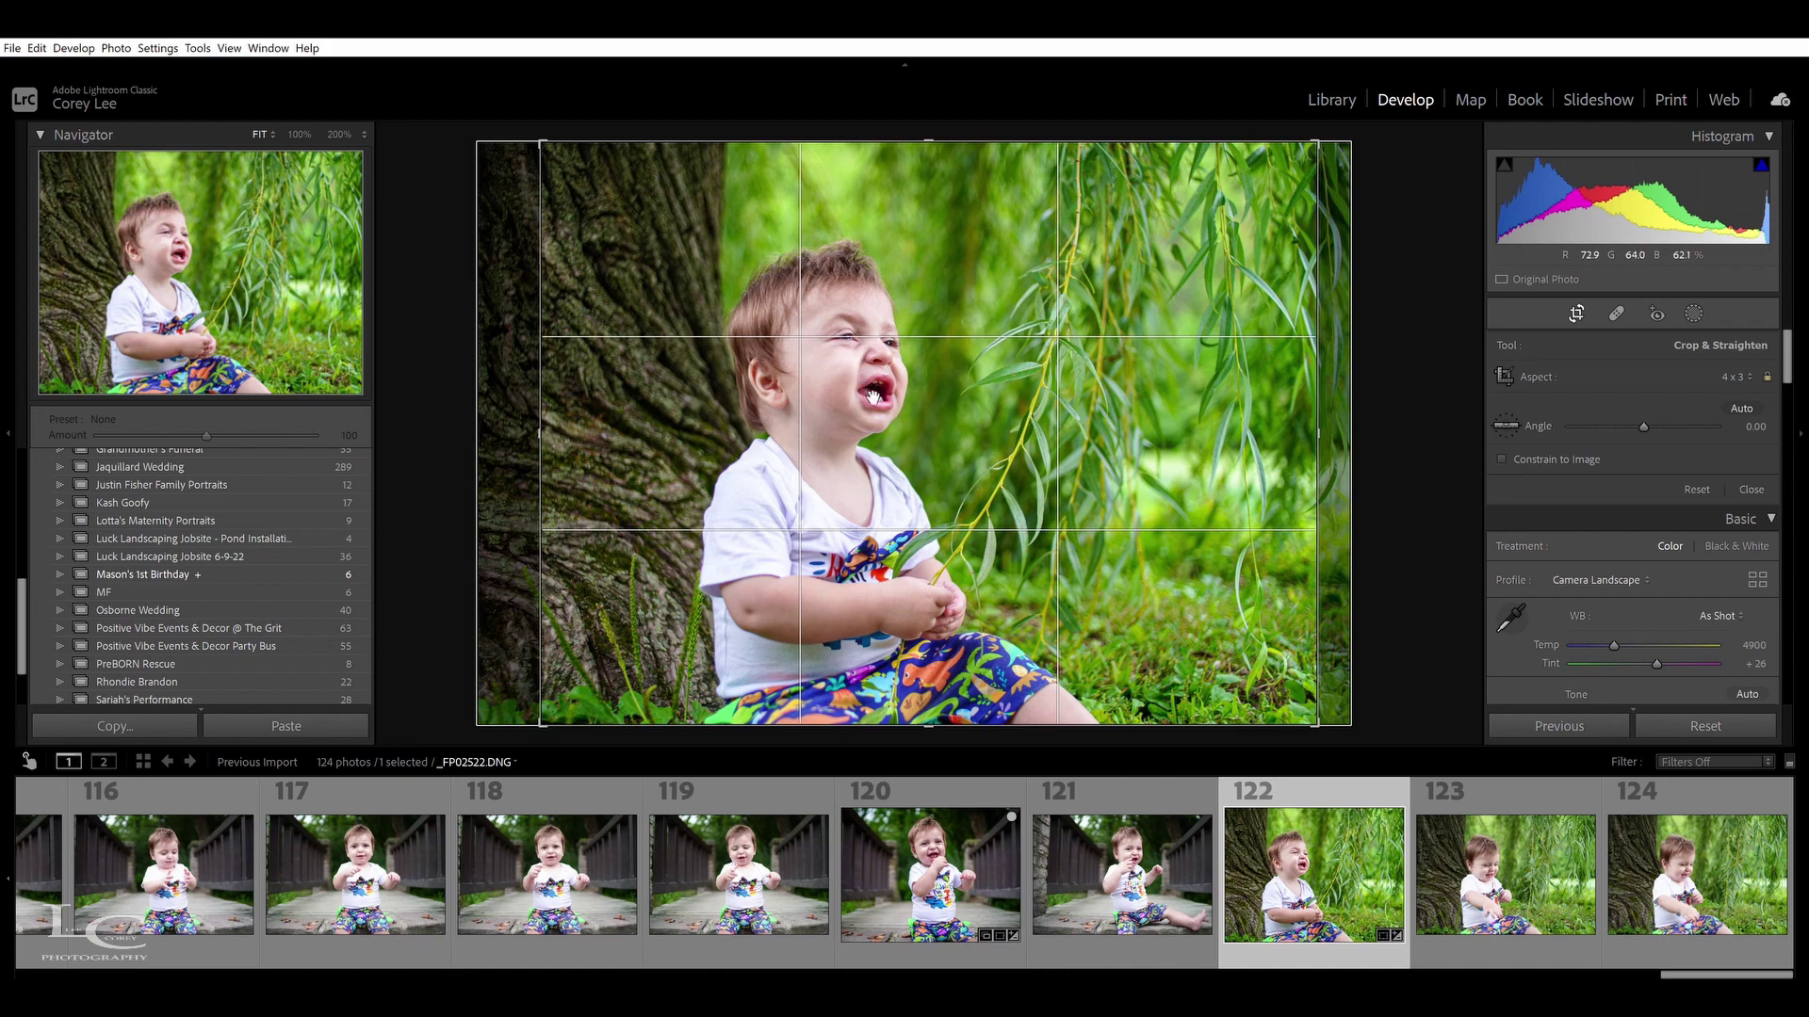
drag(881, 394, 843, 431)
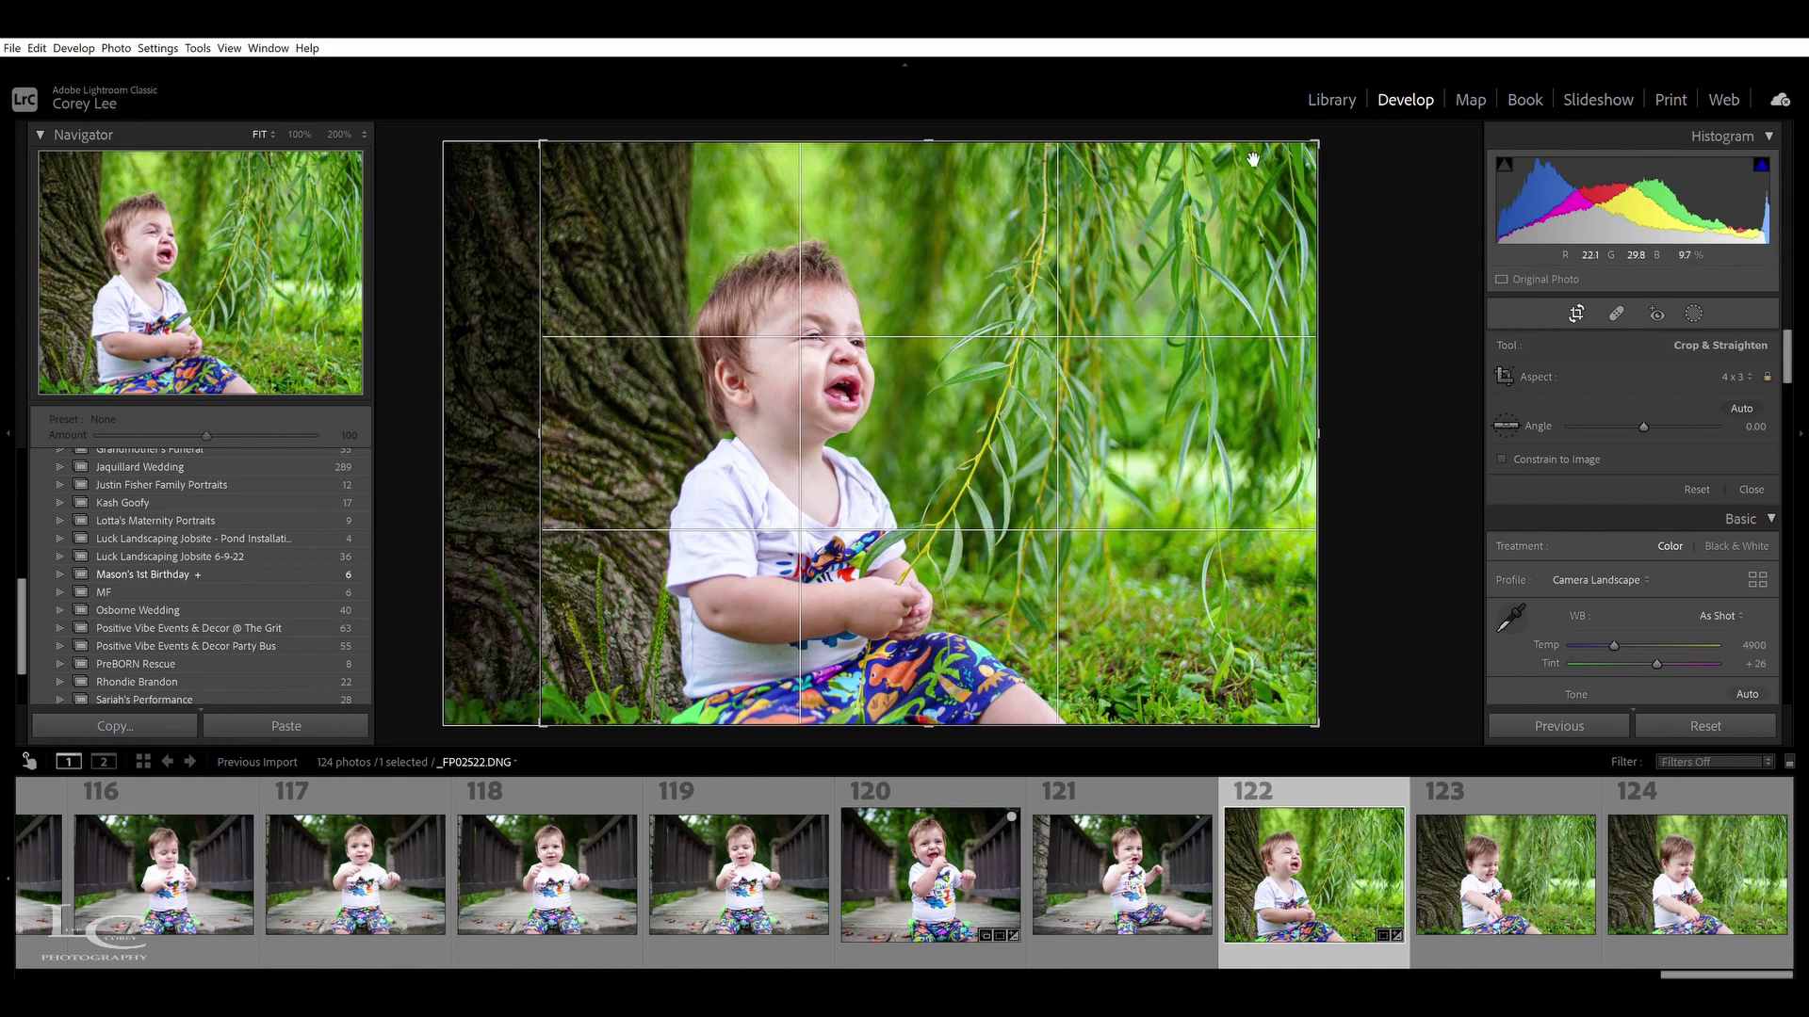
key(Return)
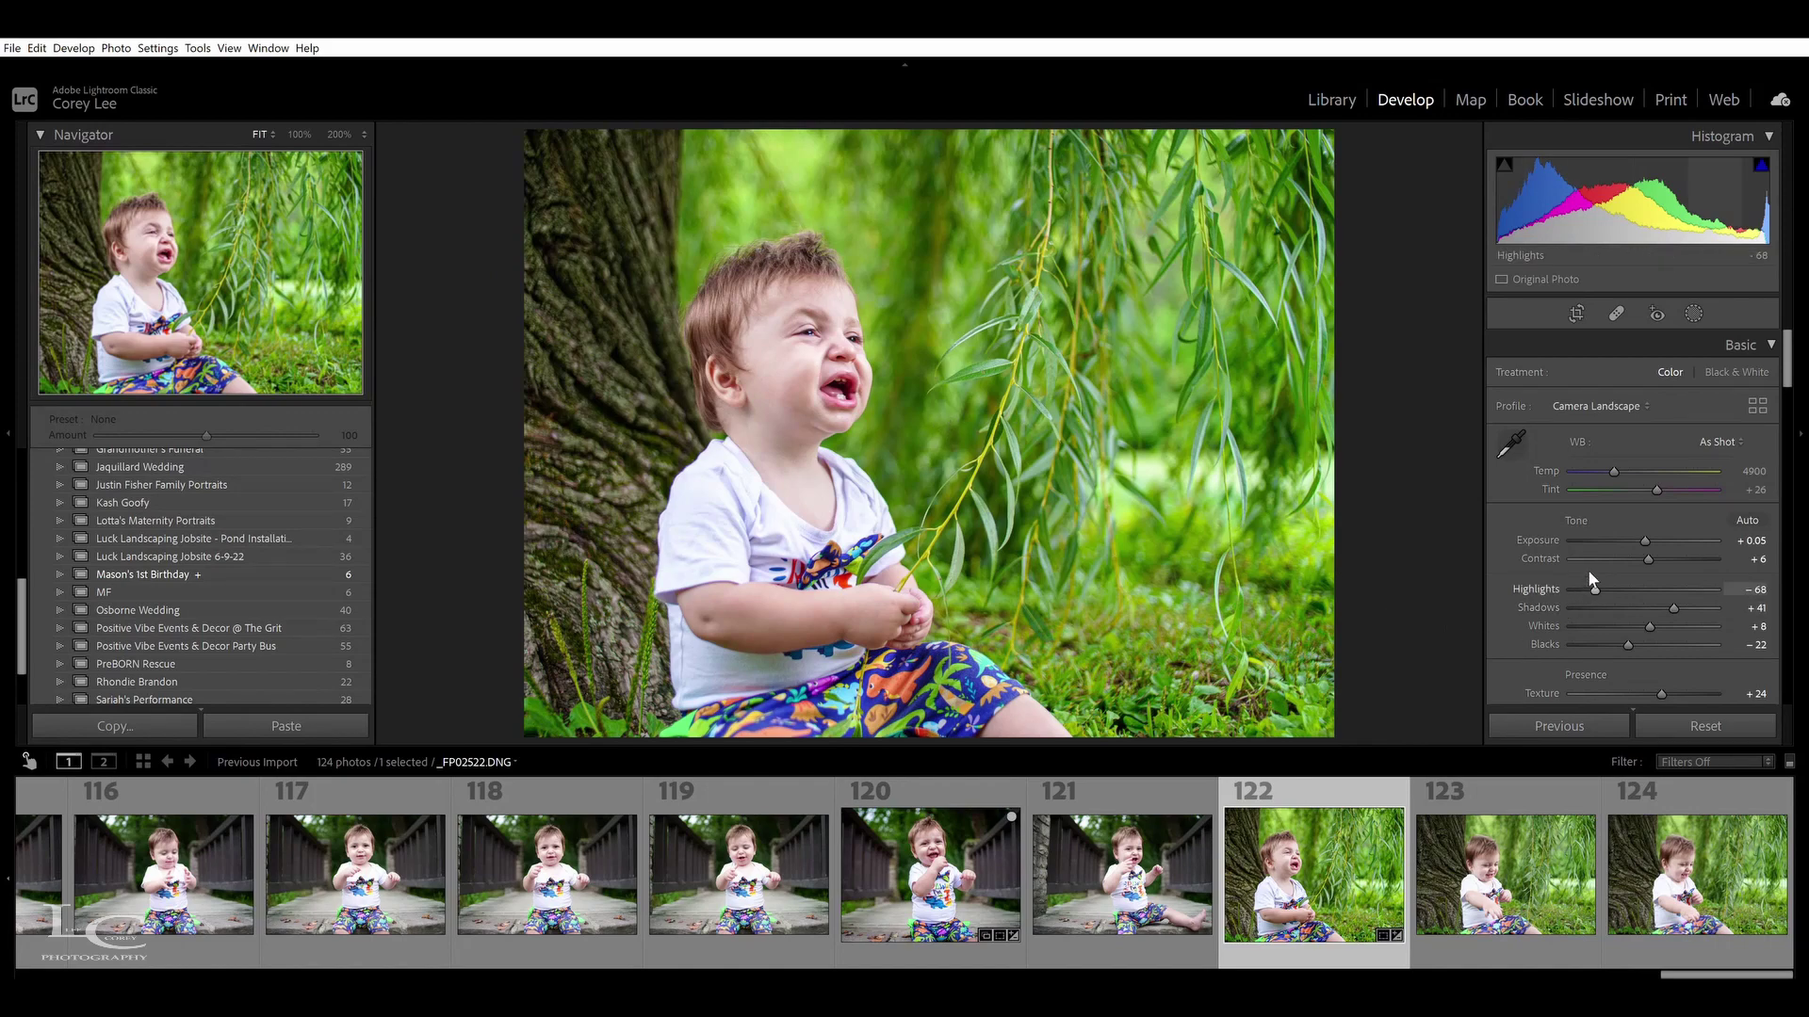
Lower photo 122's Highlights to -78 and add the photo to the birthday target collection
drag(1593, 573, 1589, 575)
click(1397, 804)
scroll(1676, 961, up, 1)
Compare mother-and-child bridge photos 98, 96 and 95, settle on photo 95 and check both faces up close
drag(1661, 959, 1326, 971)
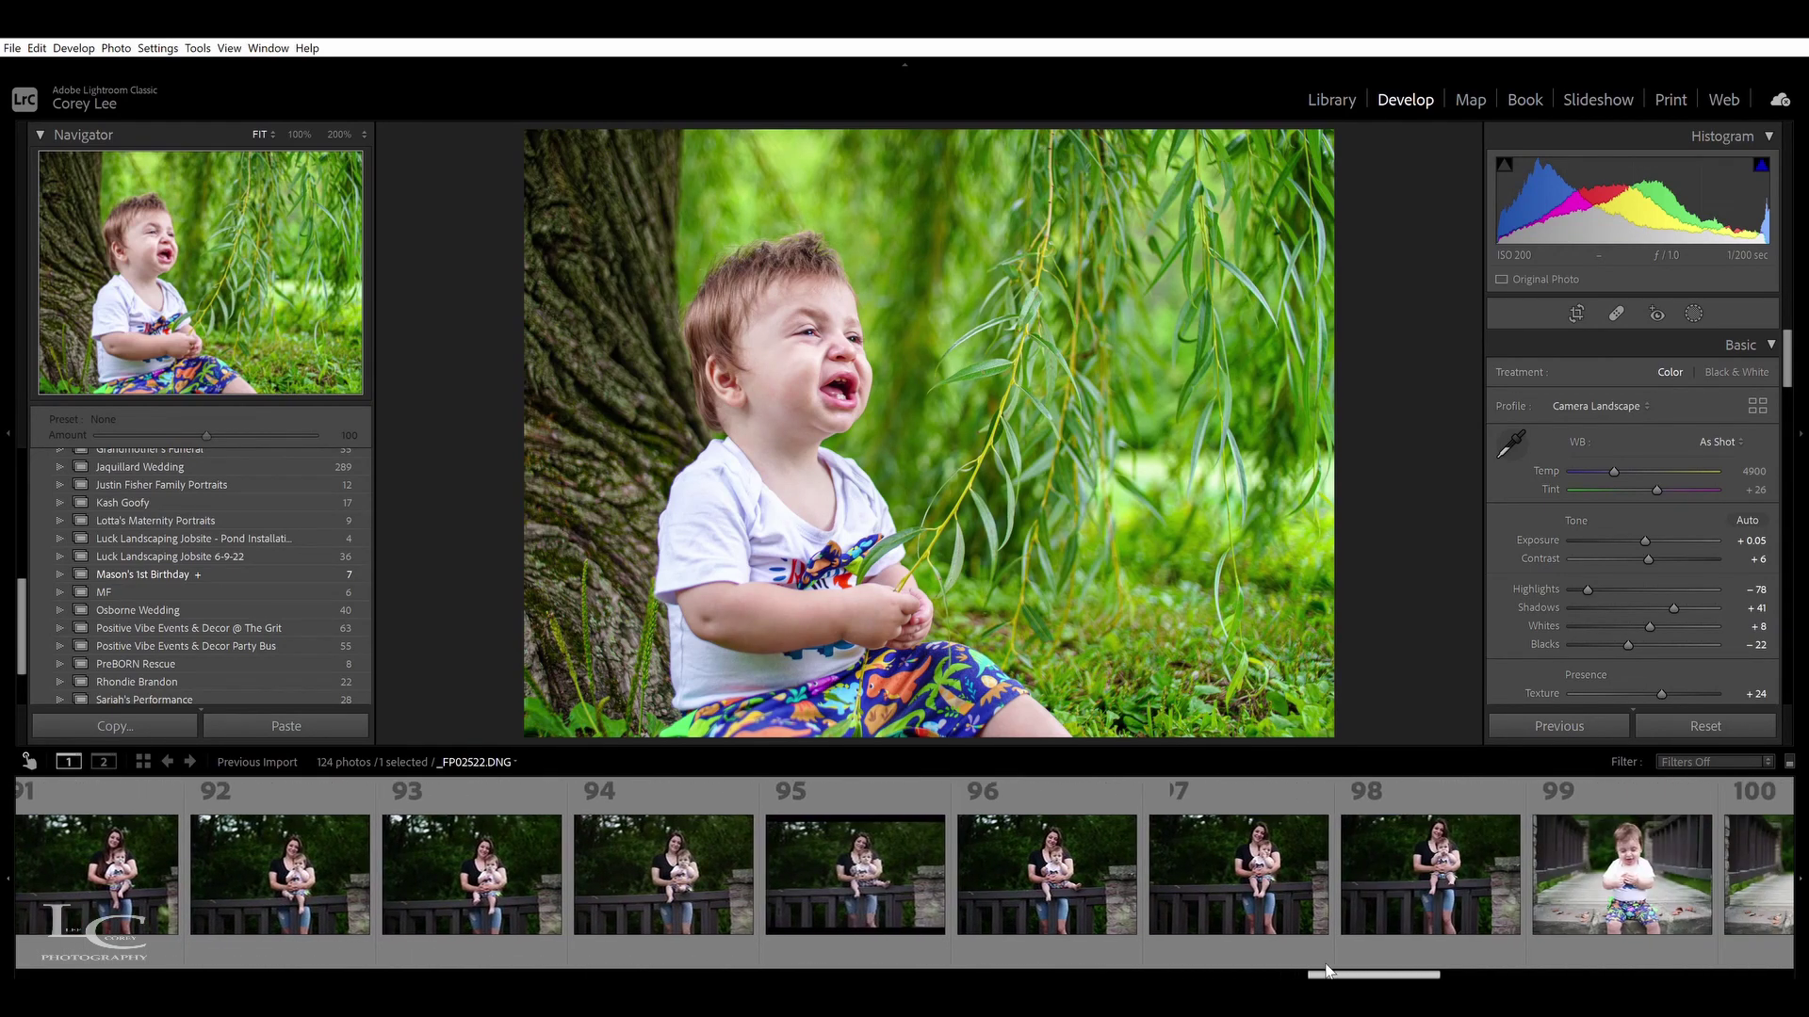
click(1428, 876)
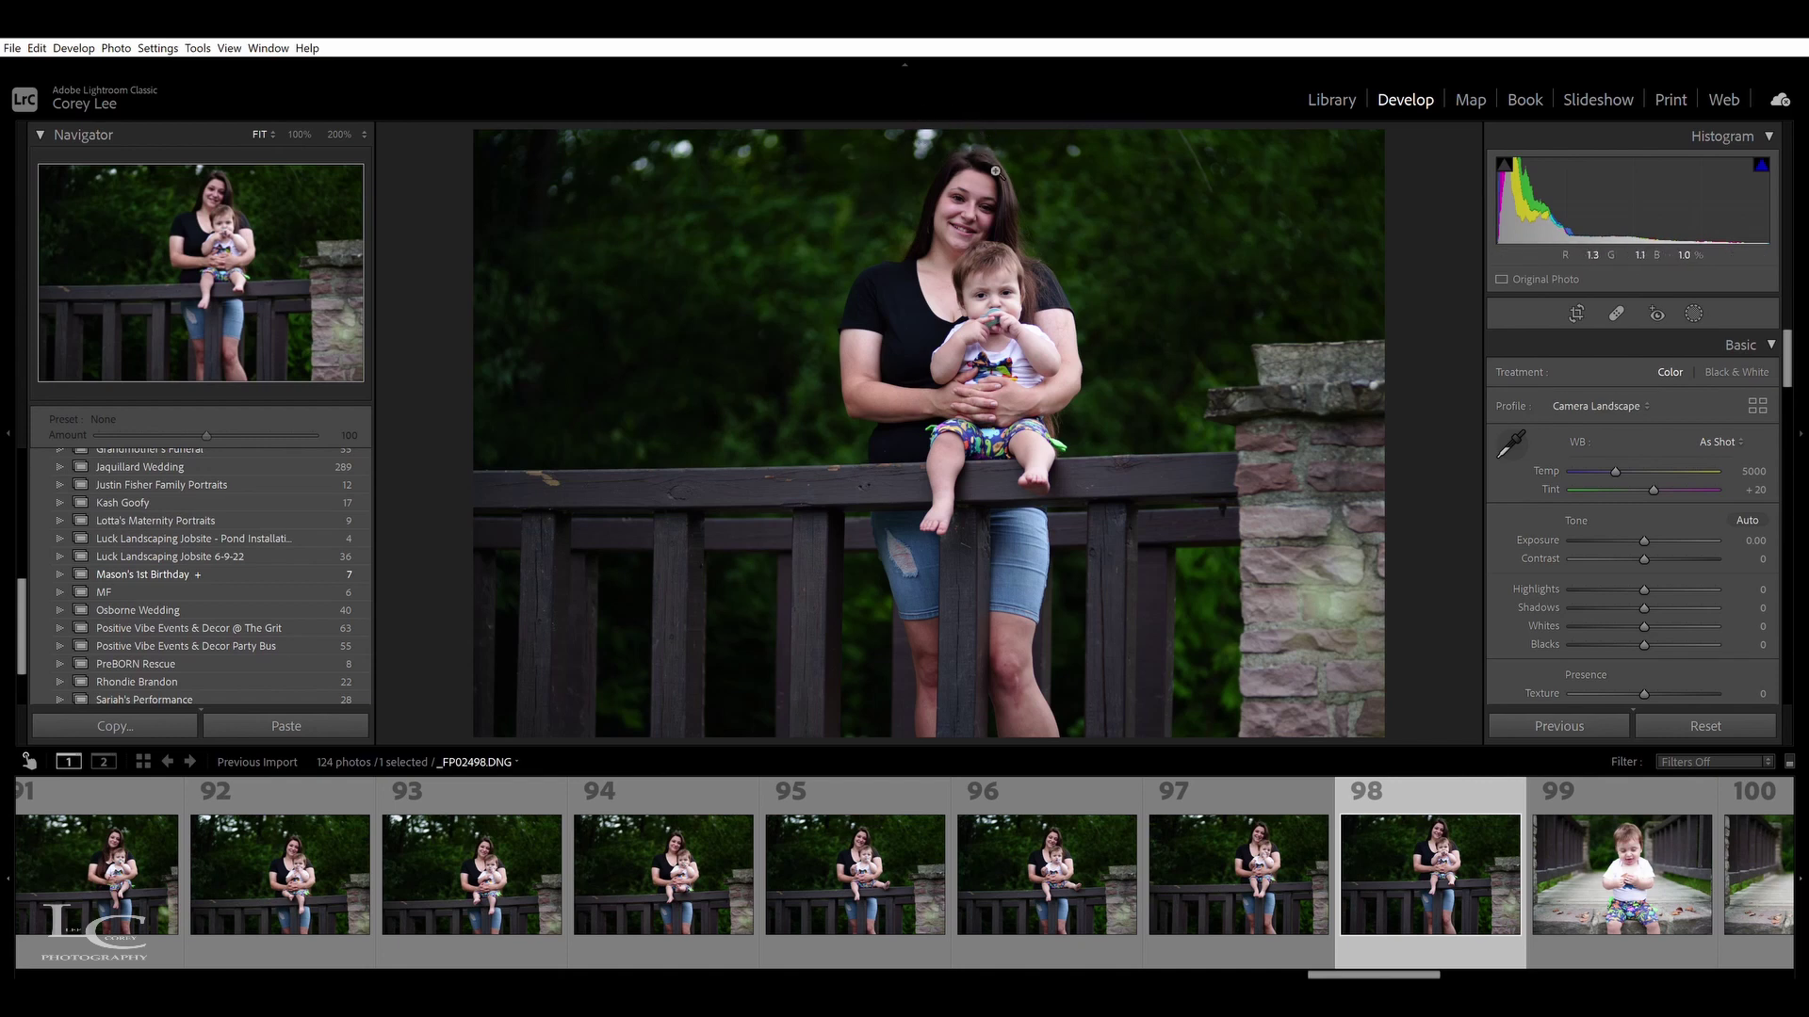
click(1055, 864)
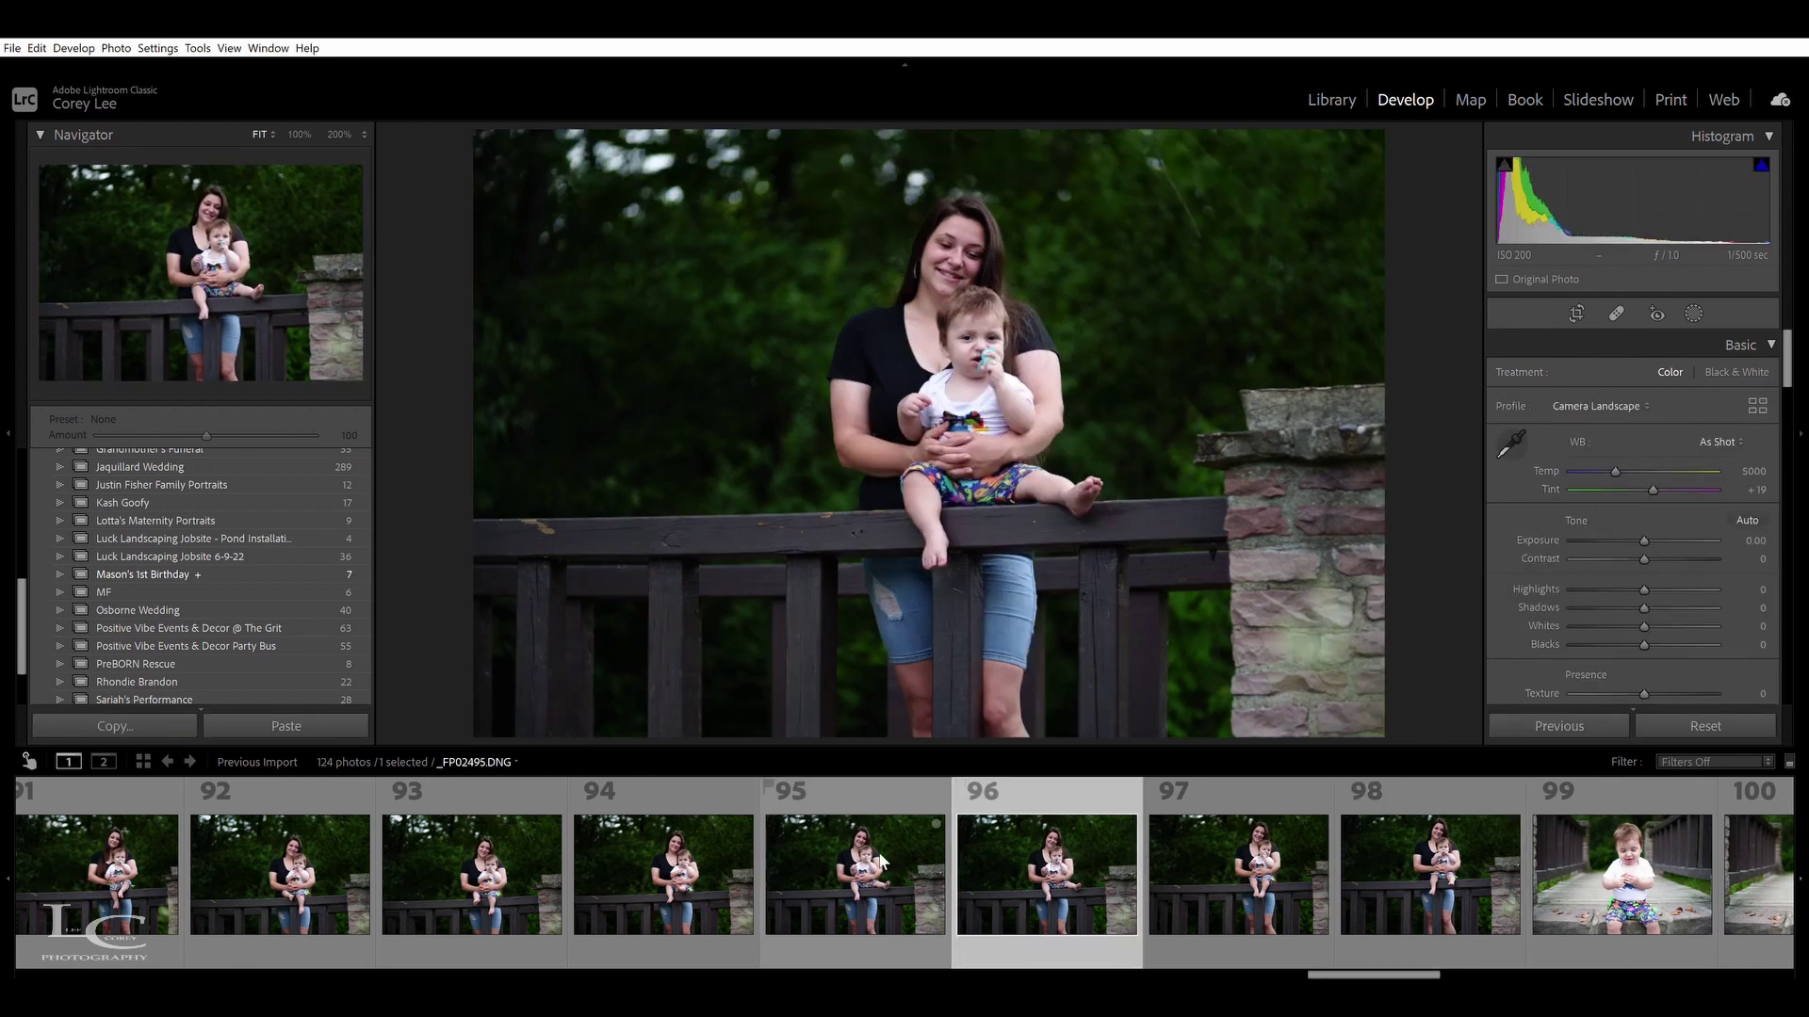
click(875, 855)
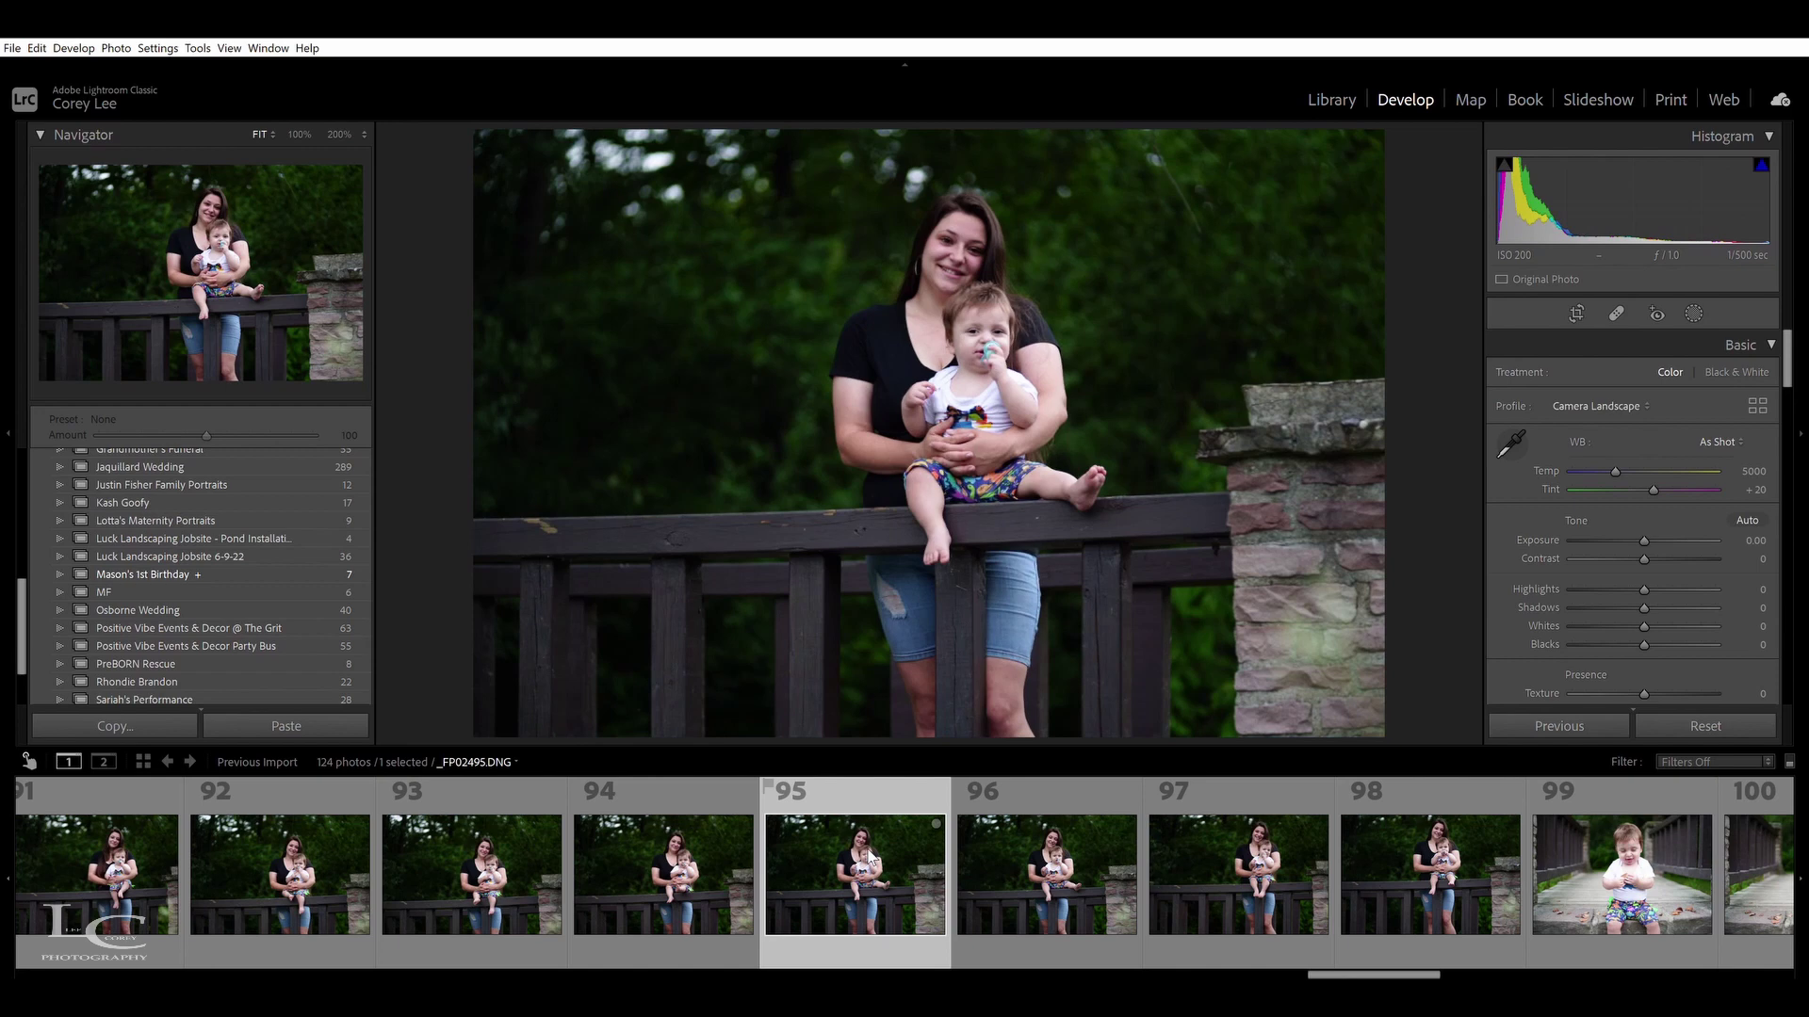
click(970, 240)
click(972, 241)
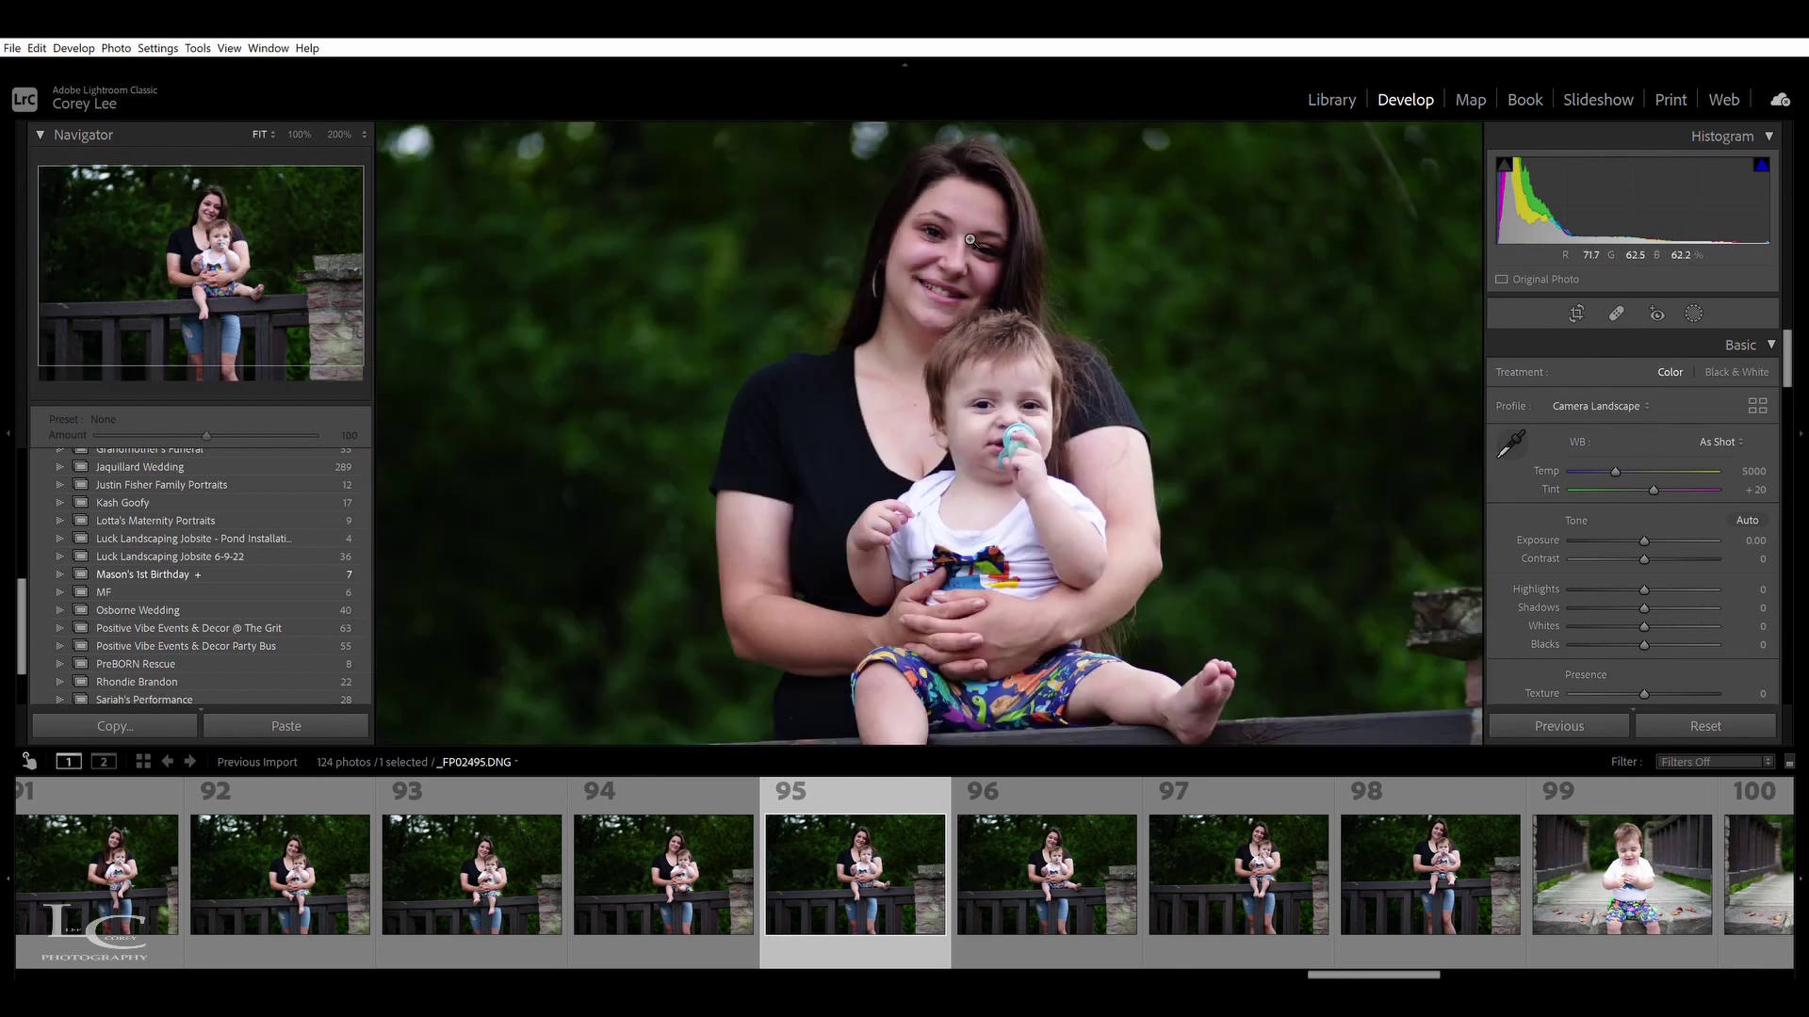
click(999, 351)
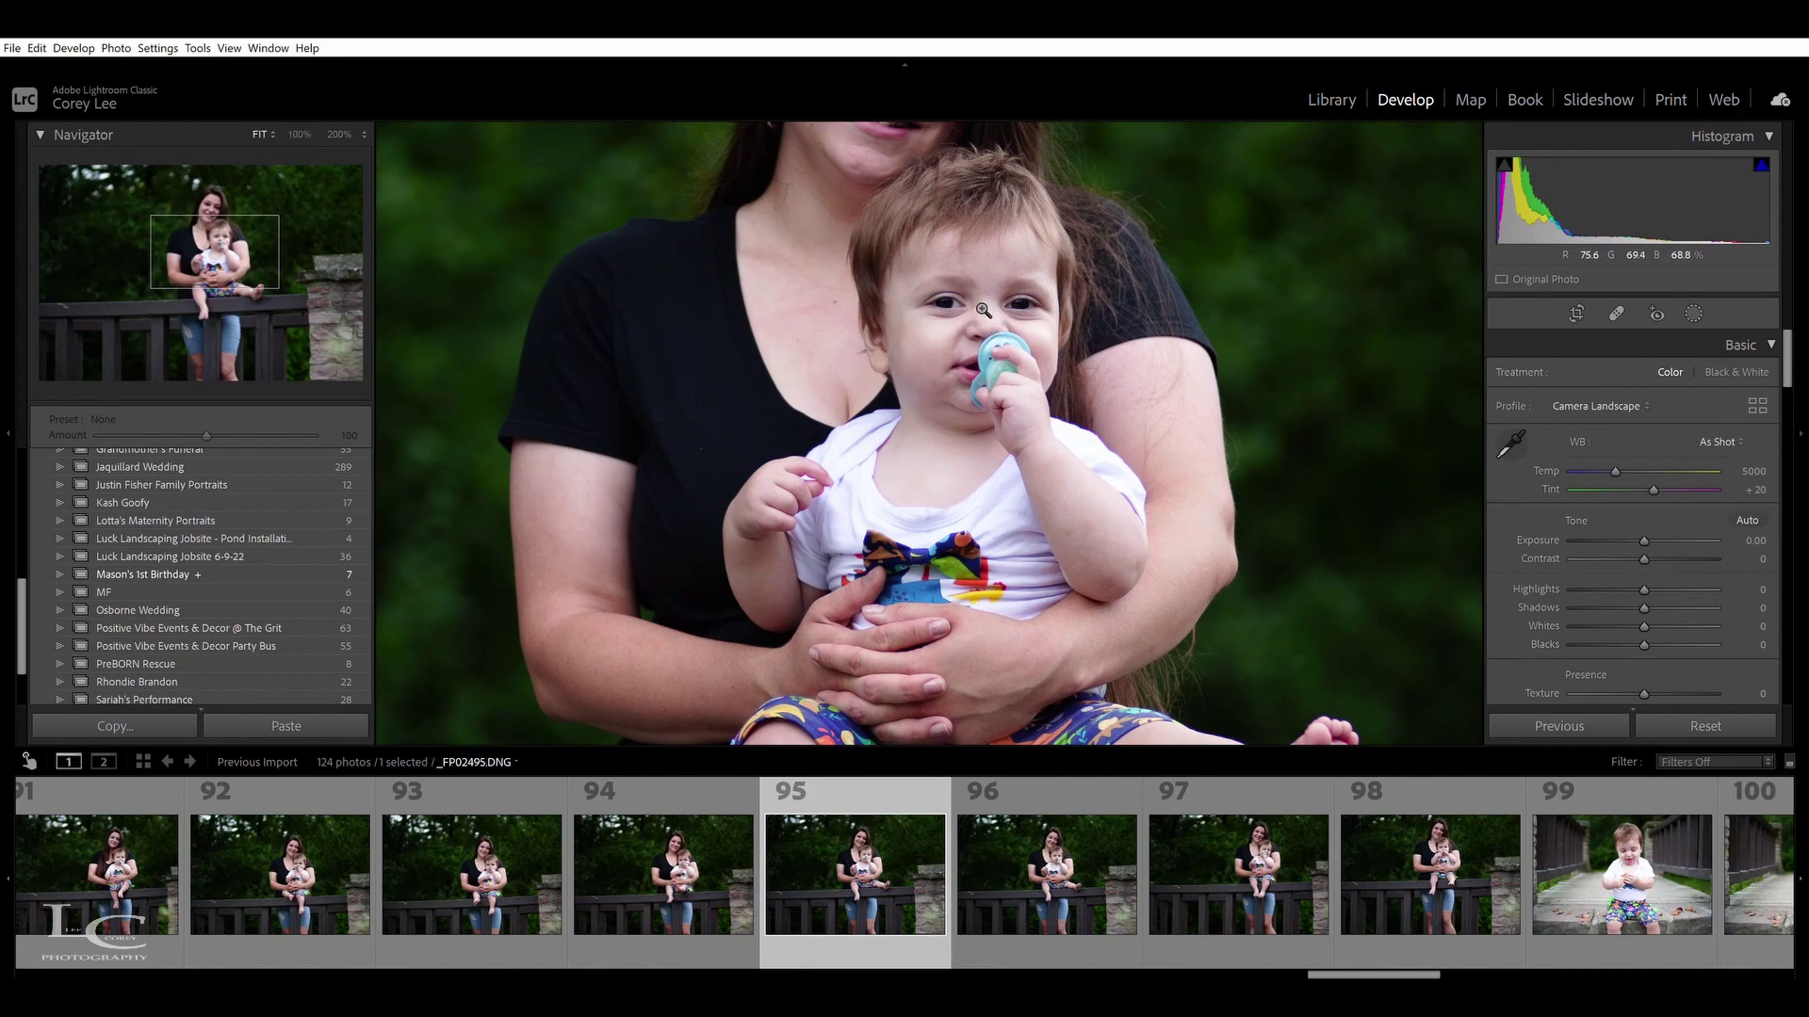
click(986, 314)
click(990, 309)
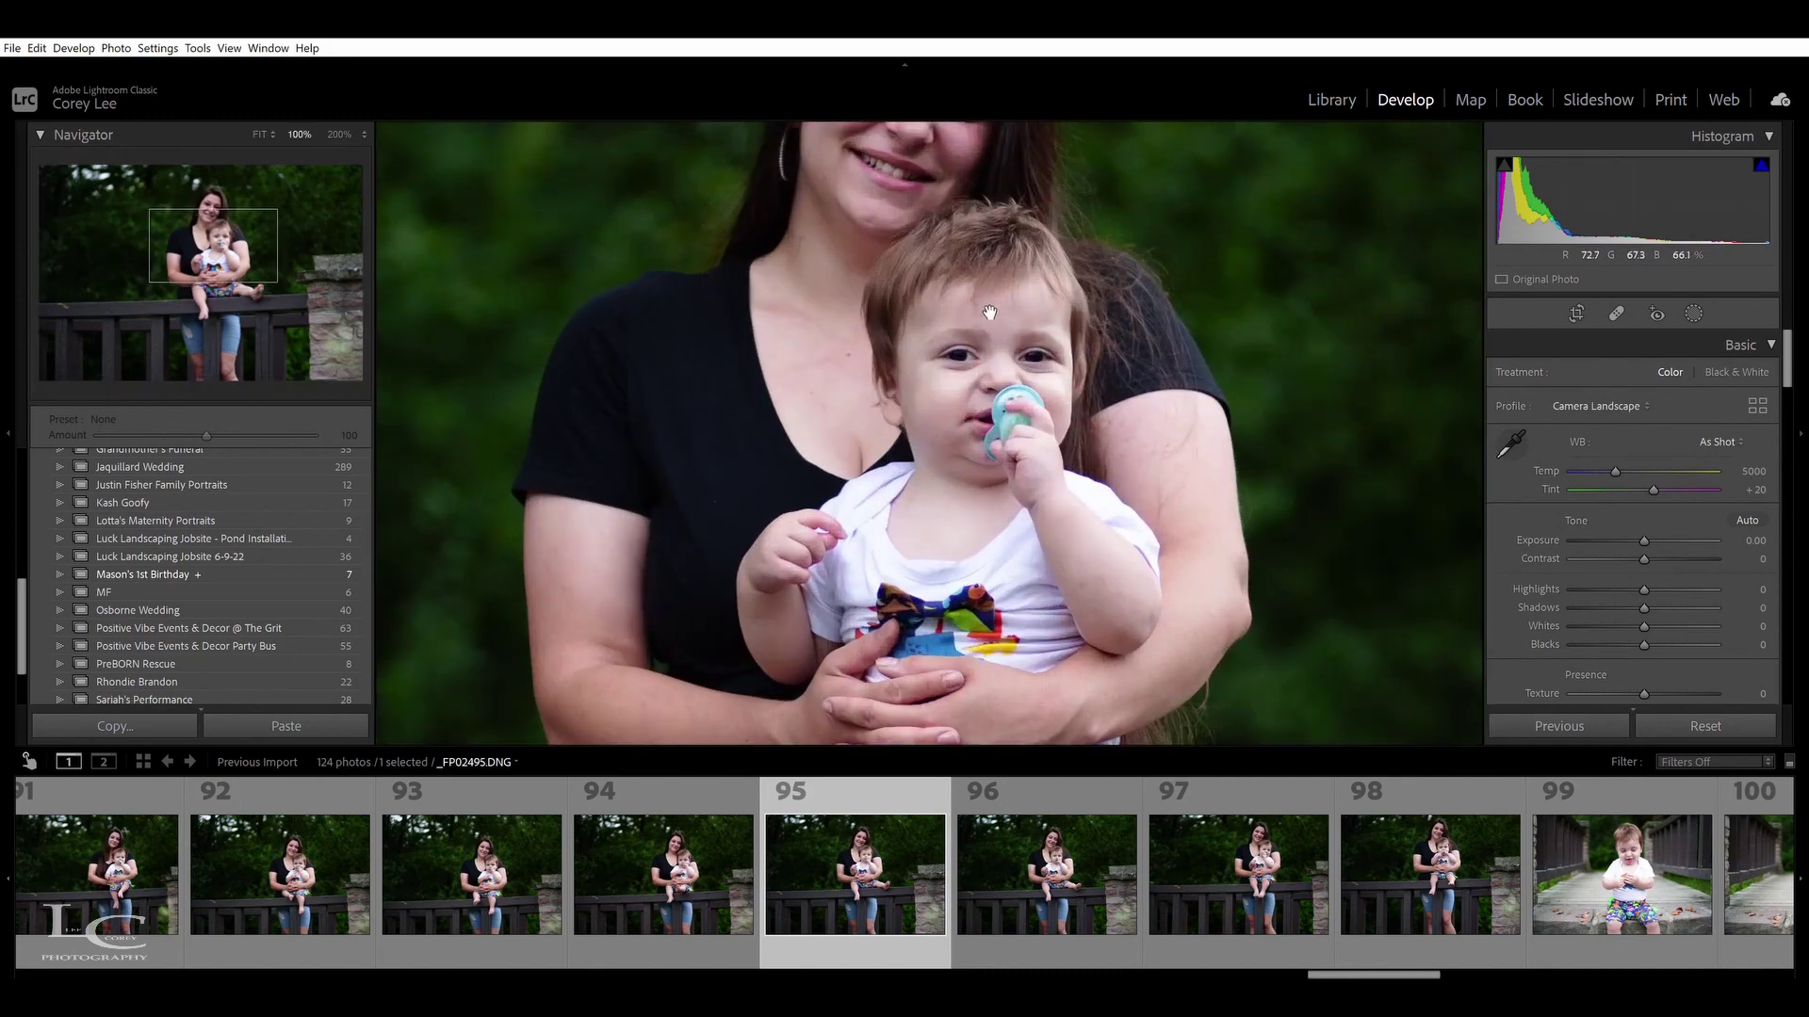
click(1004, 374)
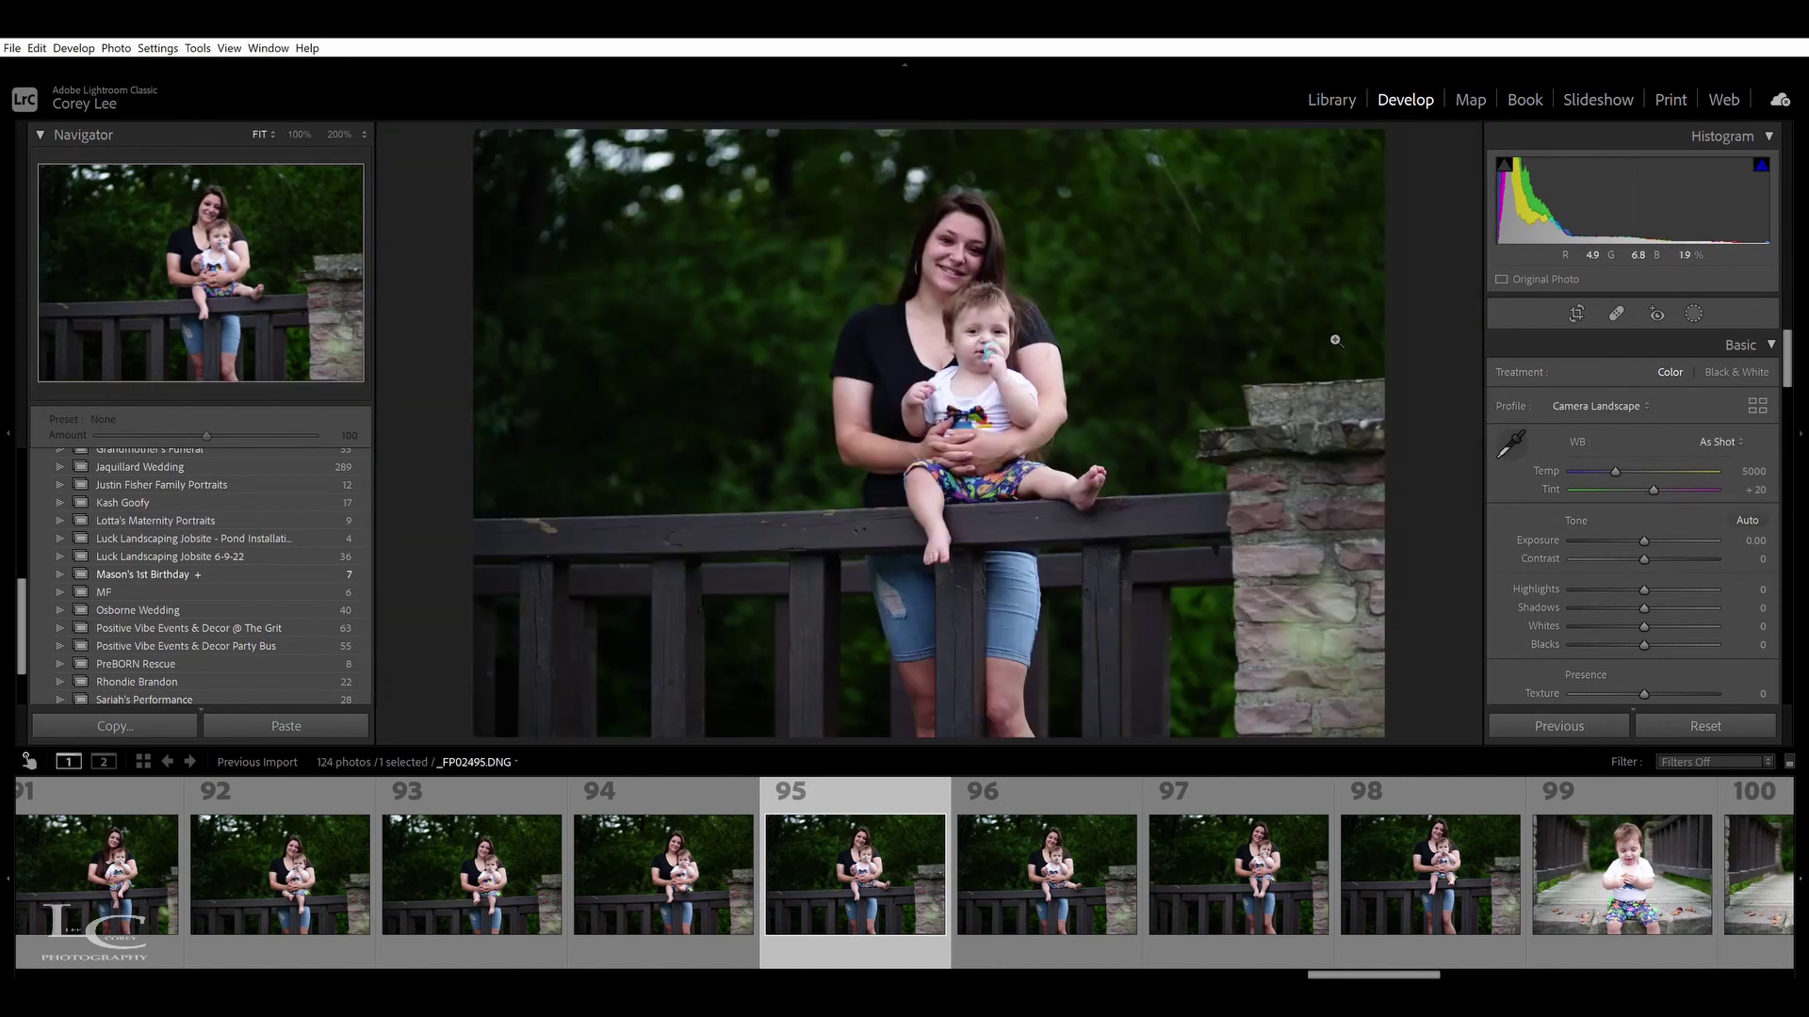
Start cropping photo 95 and straighten it with an angle of 3.30
click(1563, 311)
click(1756, 427)
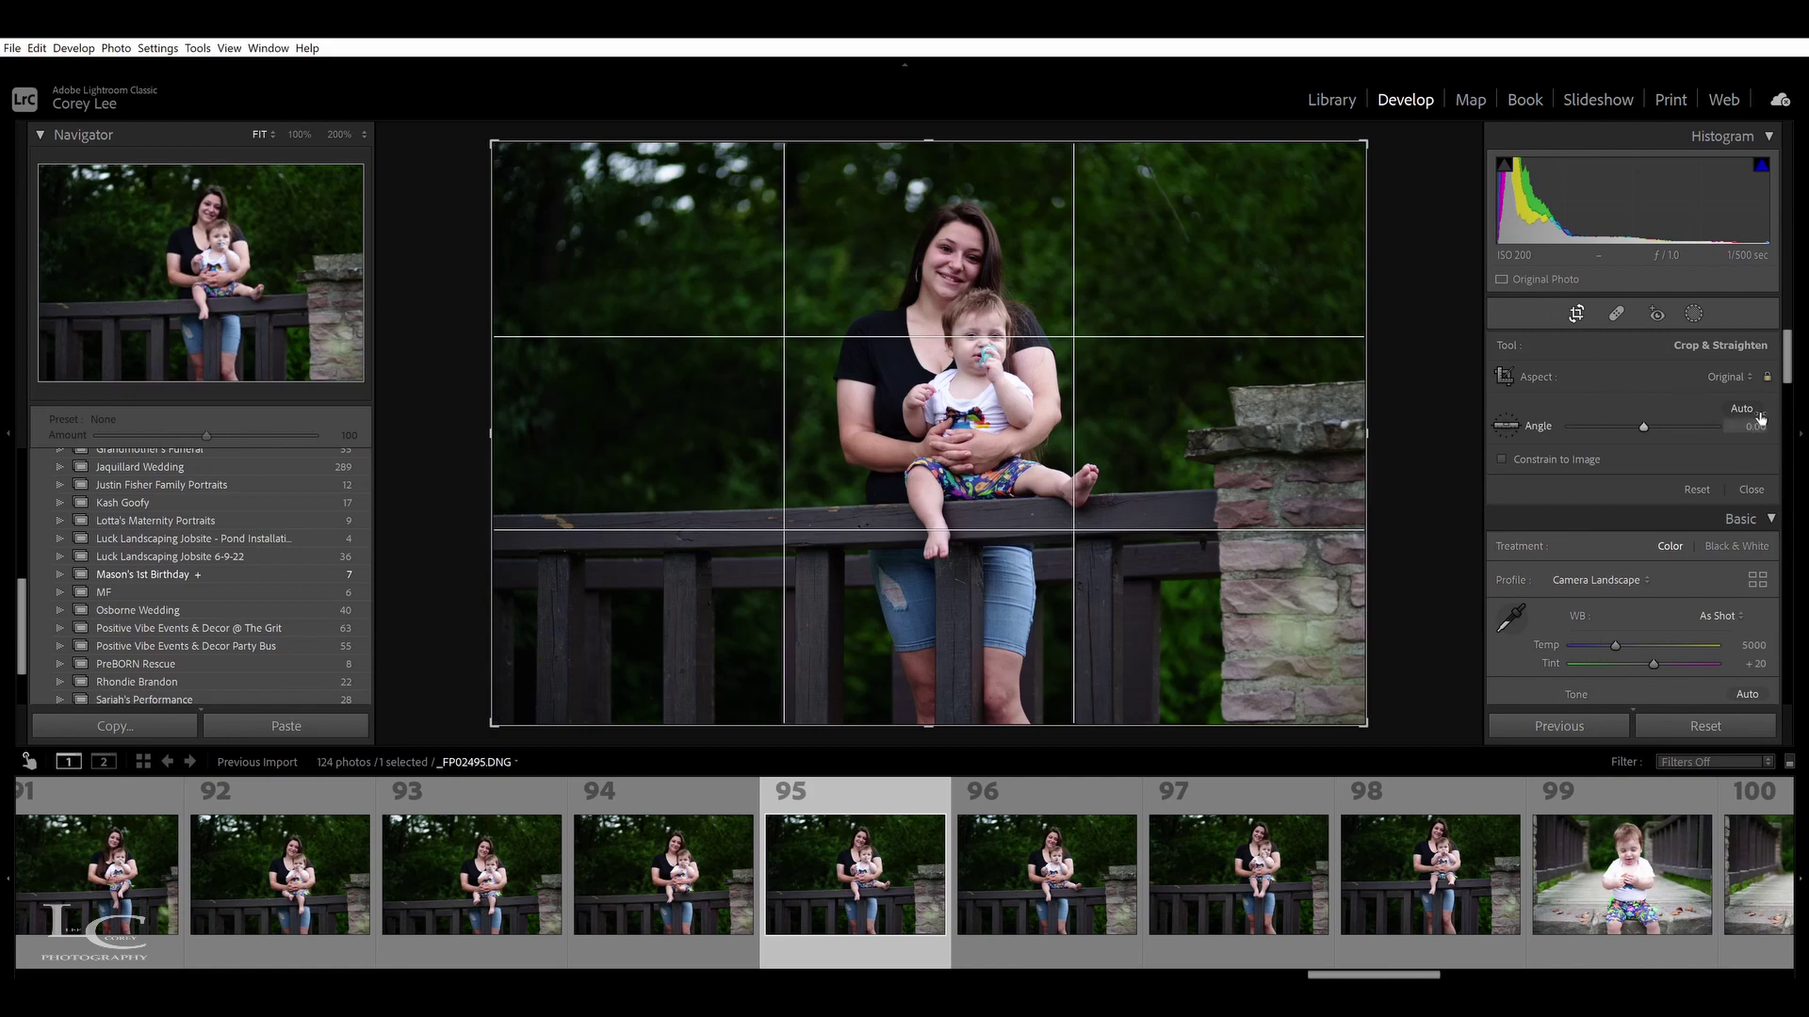
text(2.1)
key(Return)
text(3.3)
key(Return)
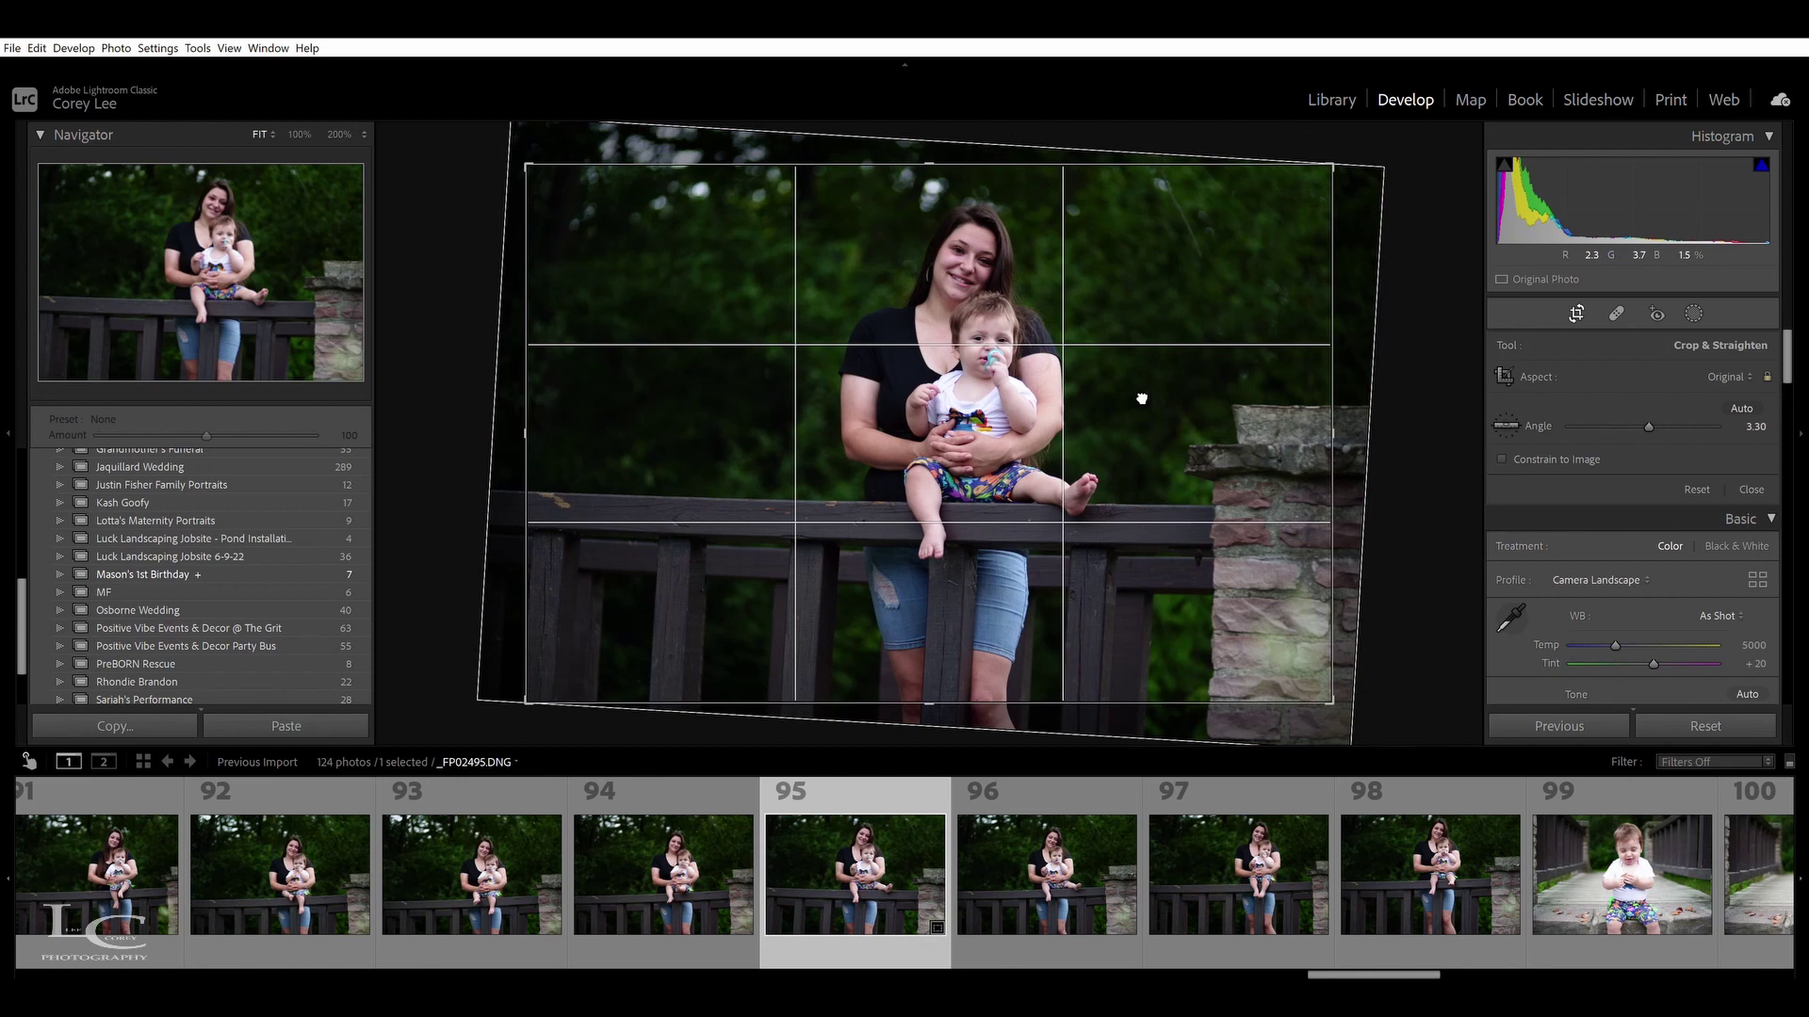
Try a straightening angle of 1.50 on photo 95
click(1756, 427)
text(2.9)
key(Return)
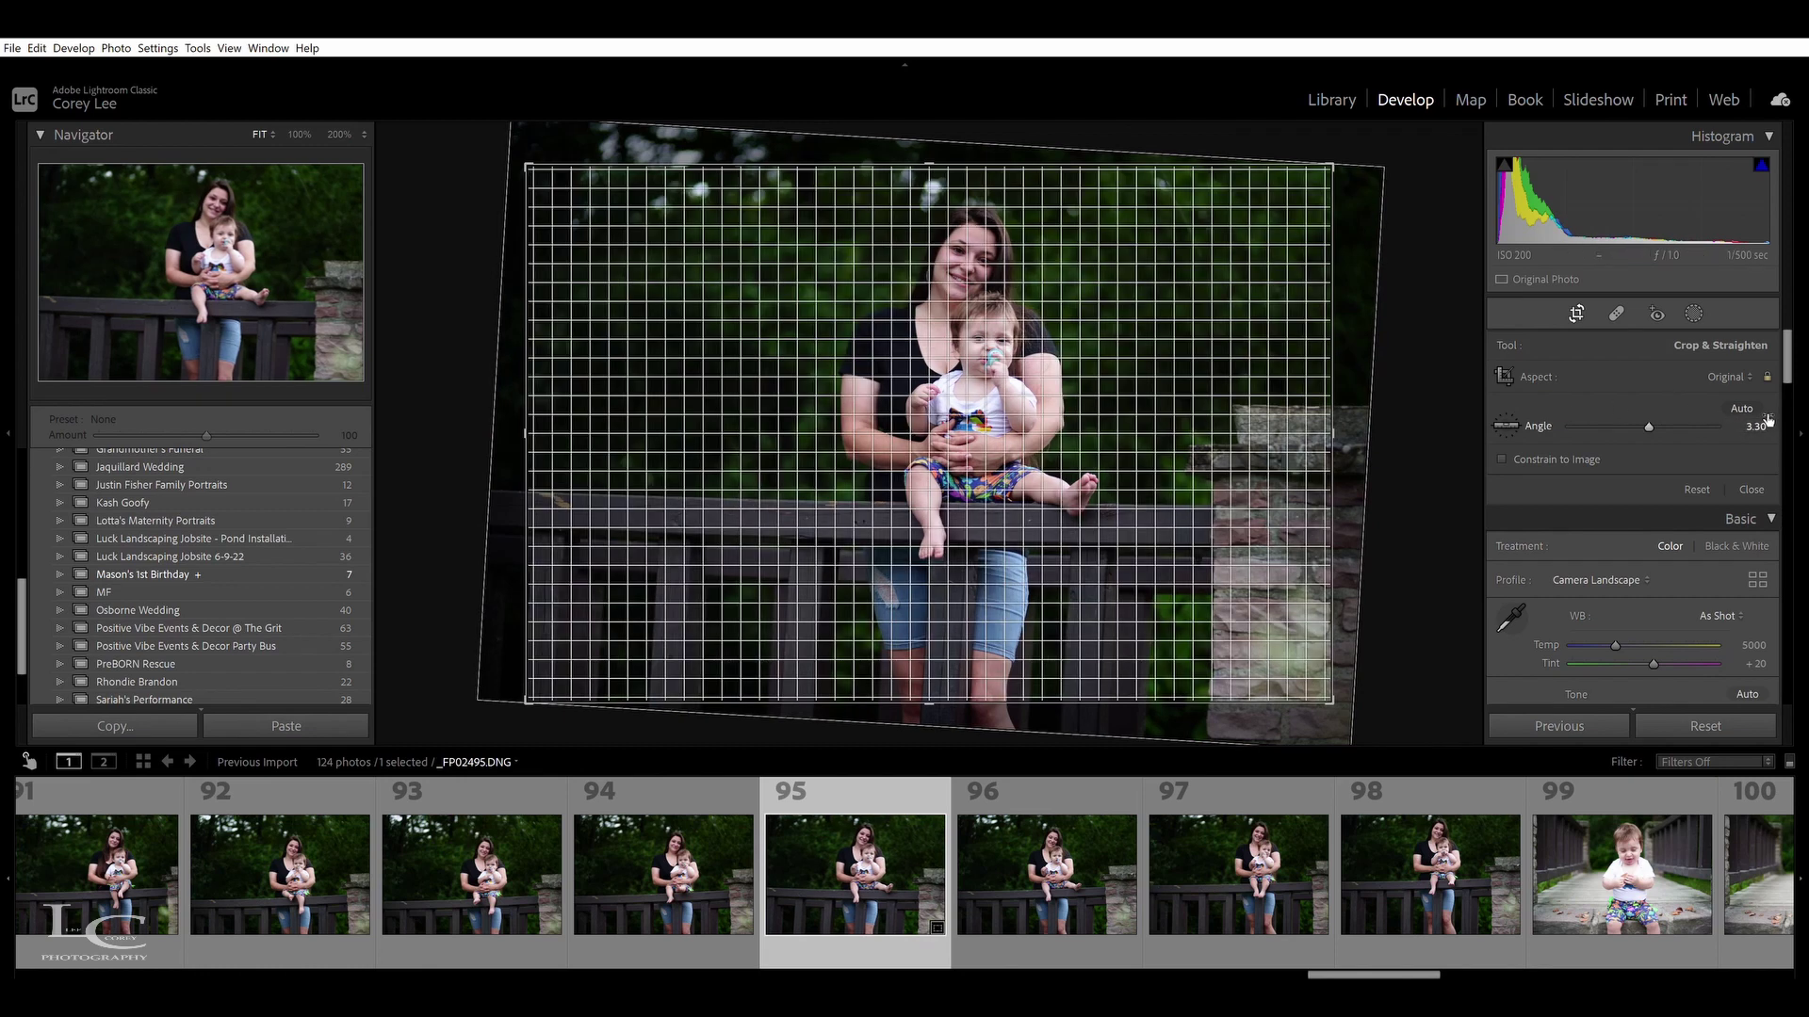
text(1.5)
key(Return)
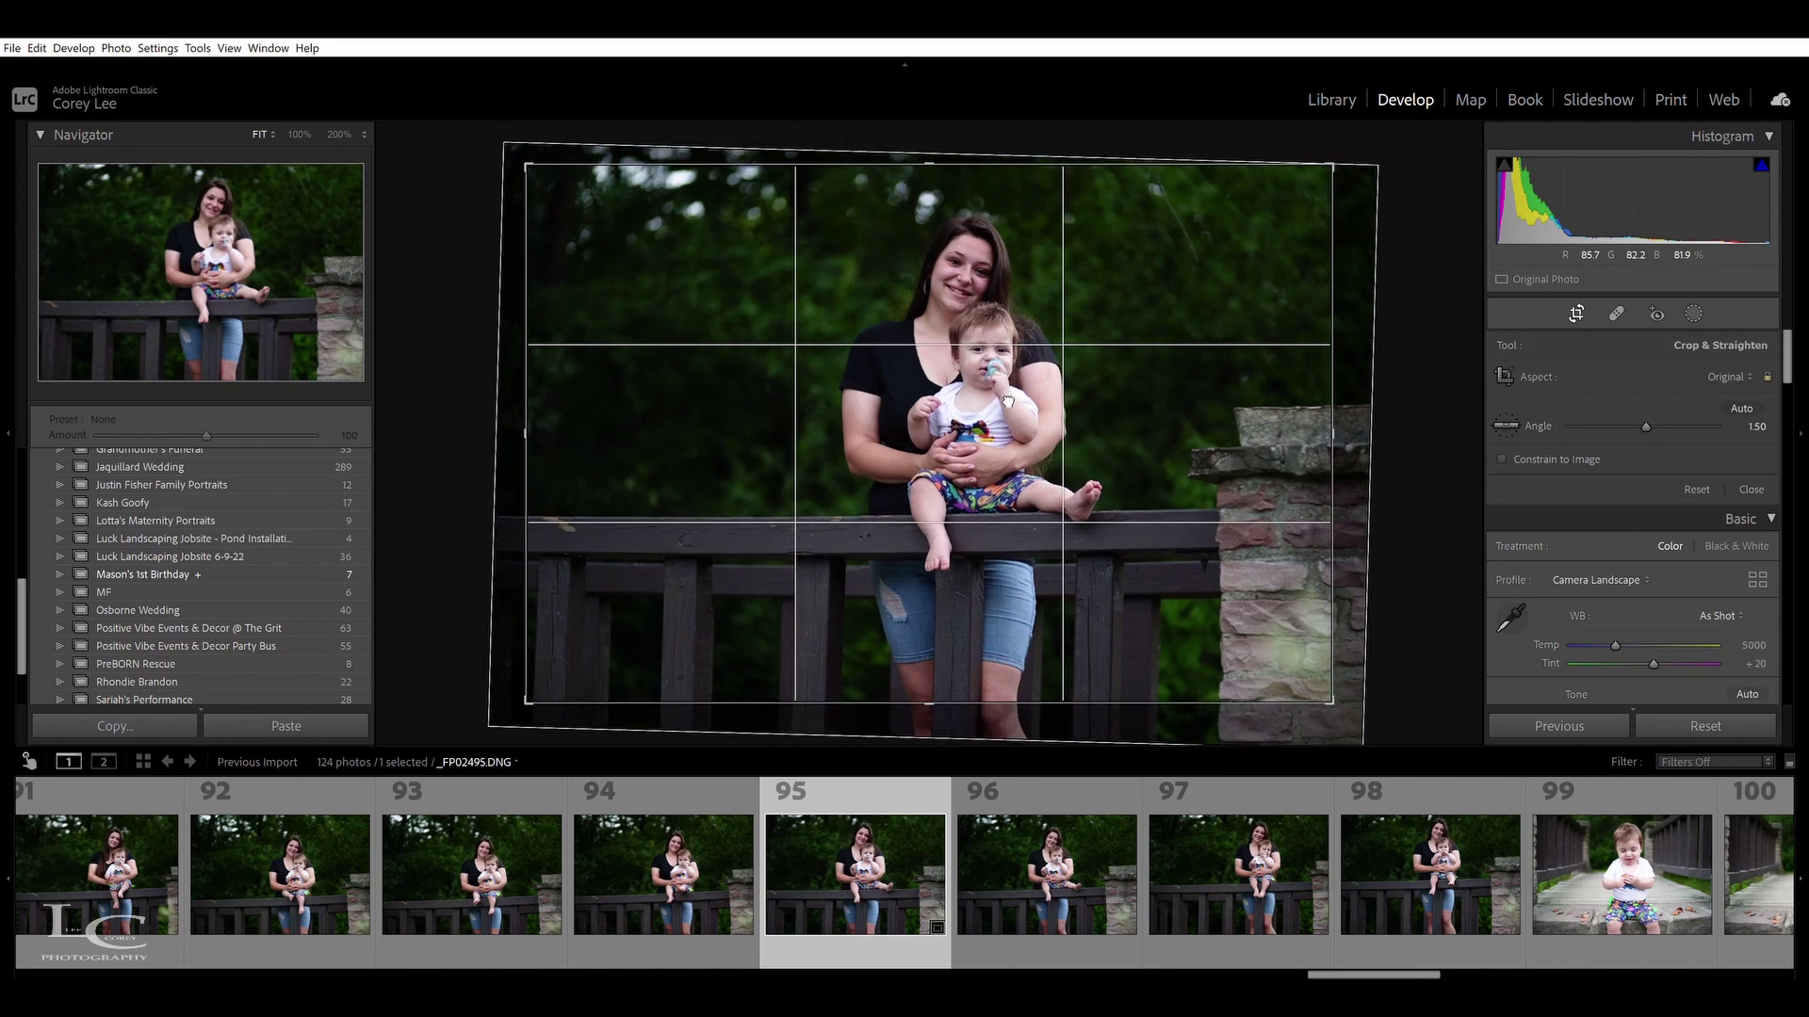
Level the bridge railing in photo 95 by setting the crop angle to 2.00
click(1758, 422)
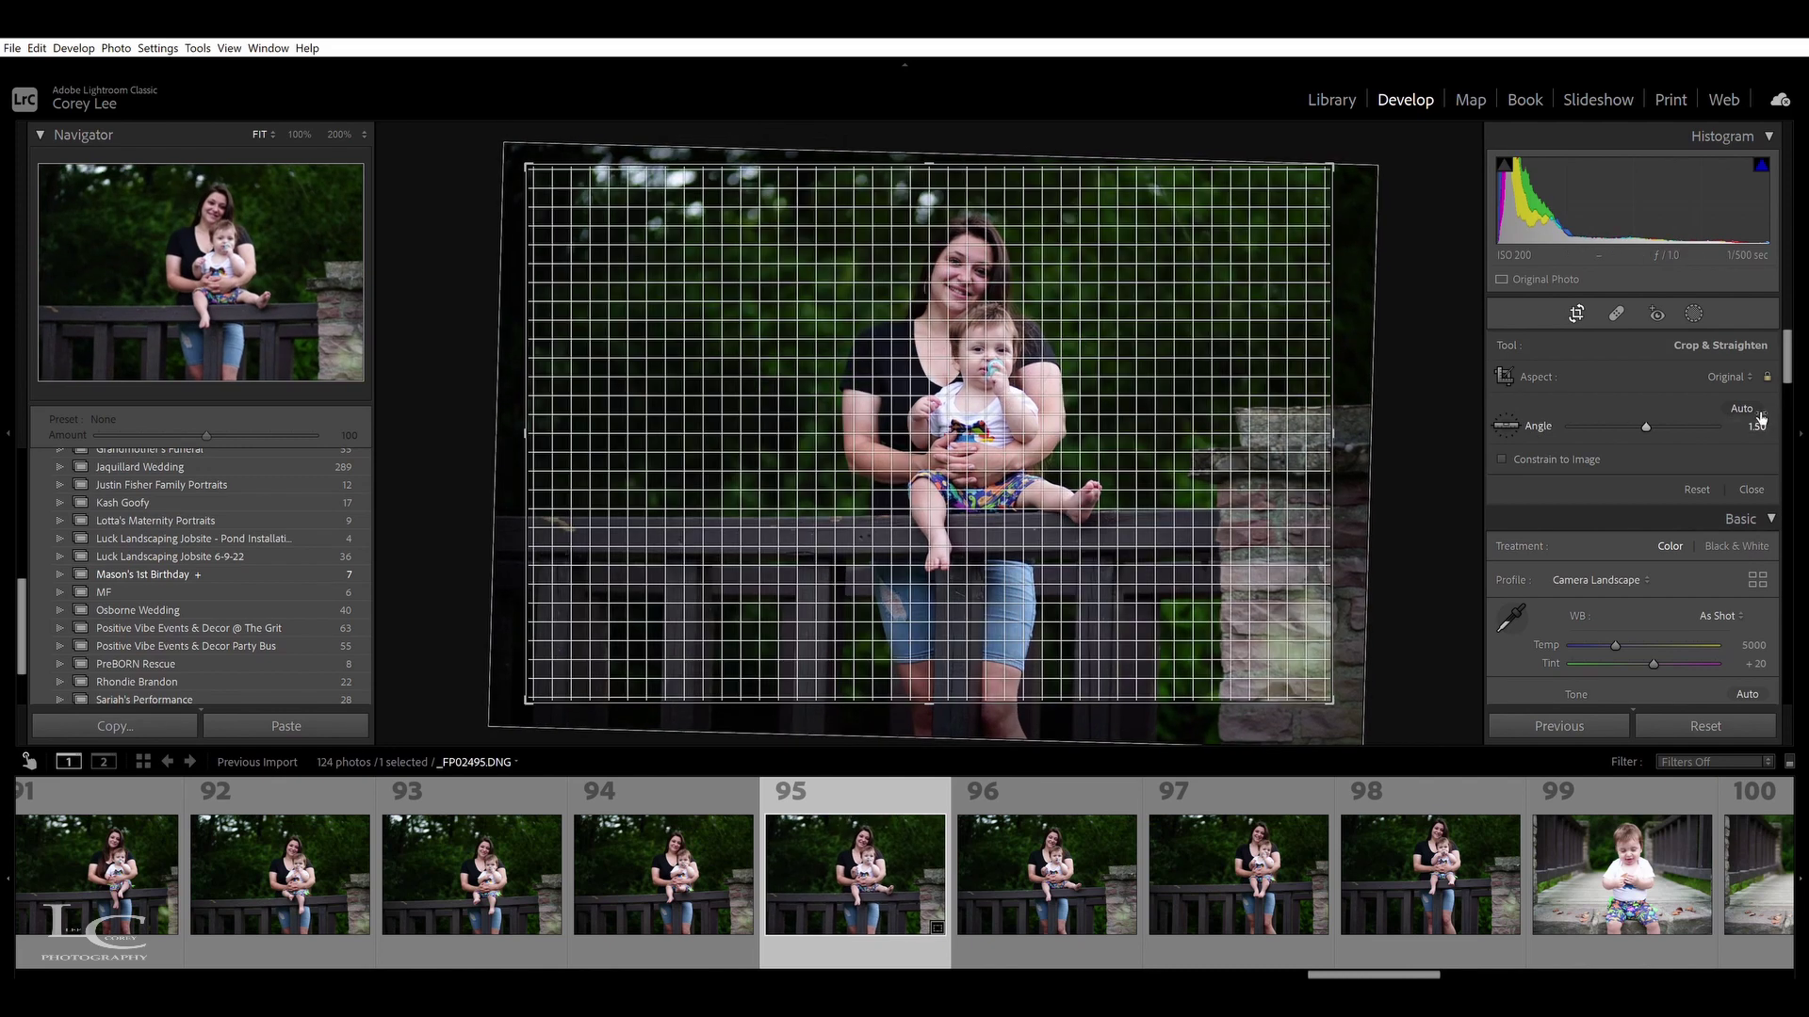
text(1.9)
key(Return)
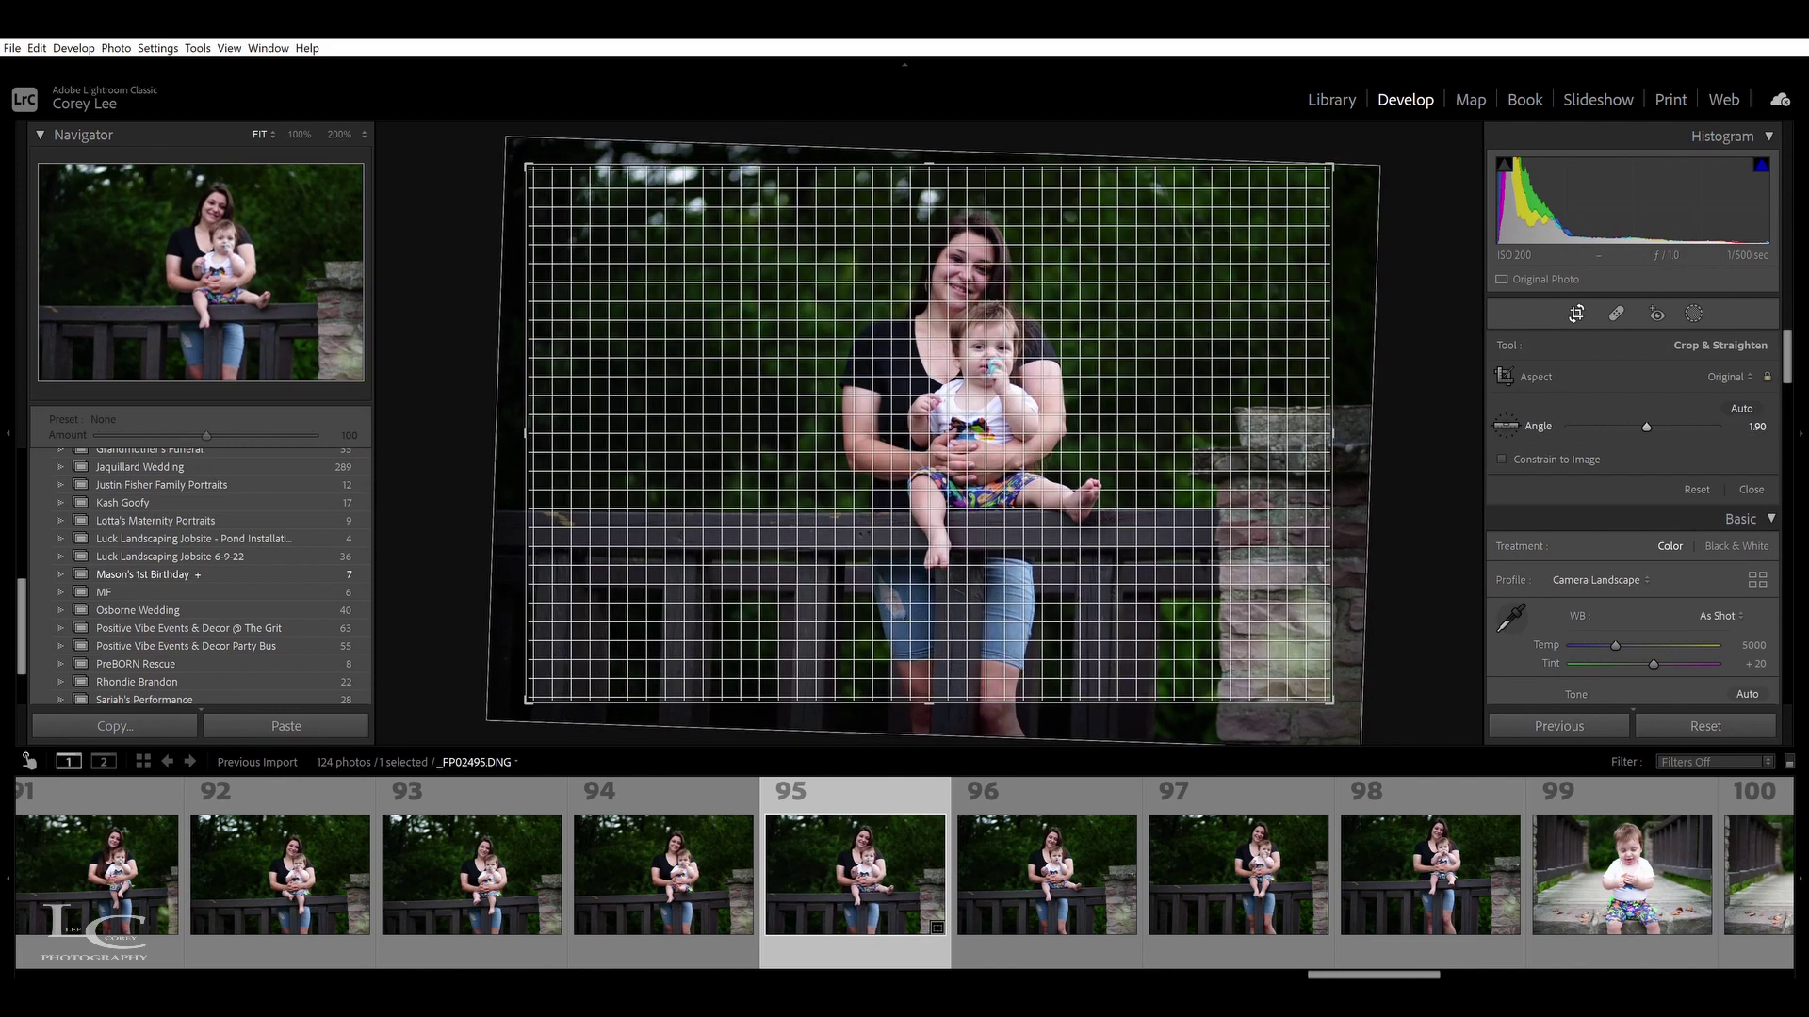
key(Up)
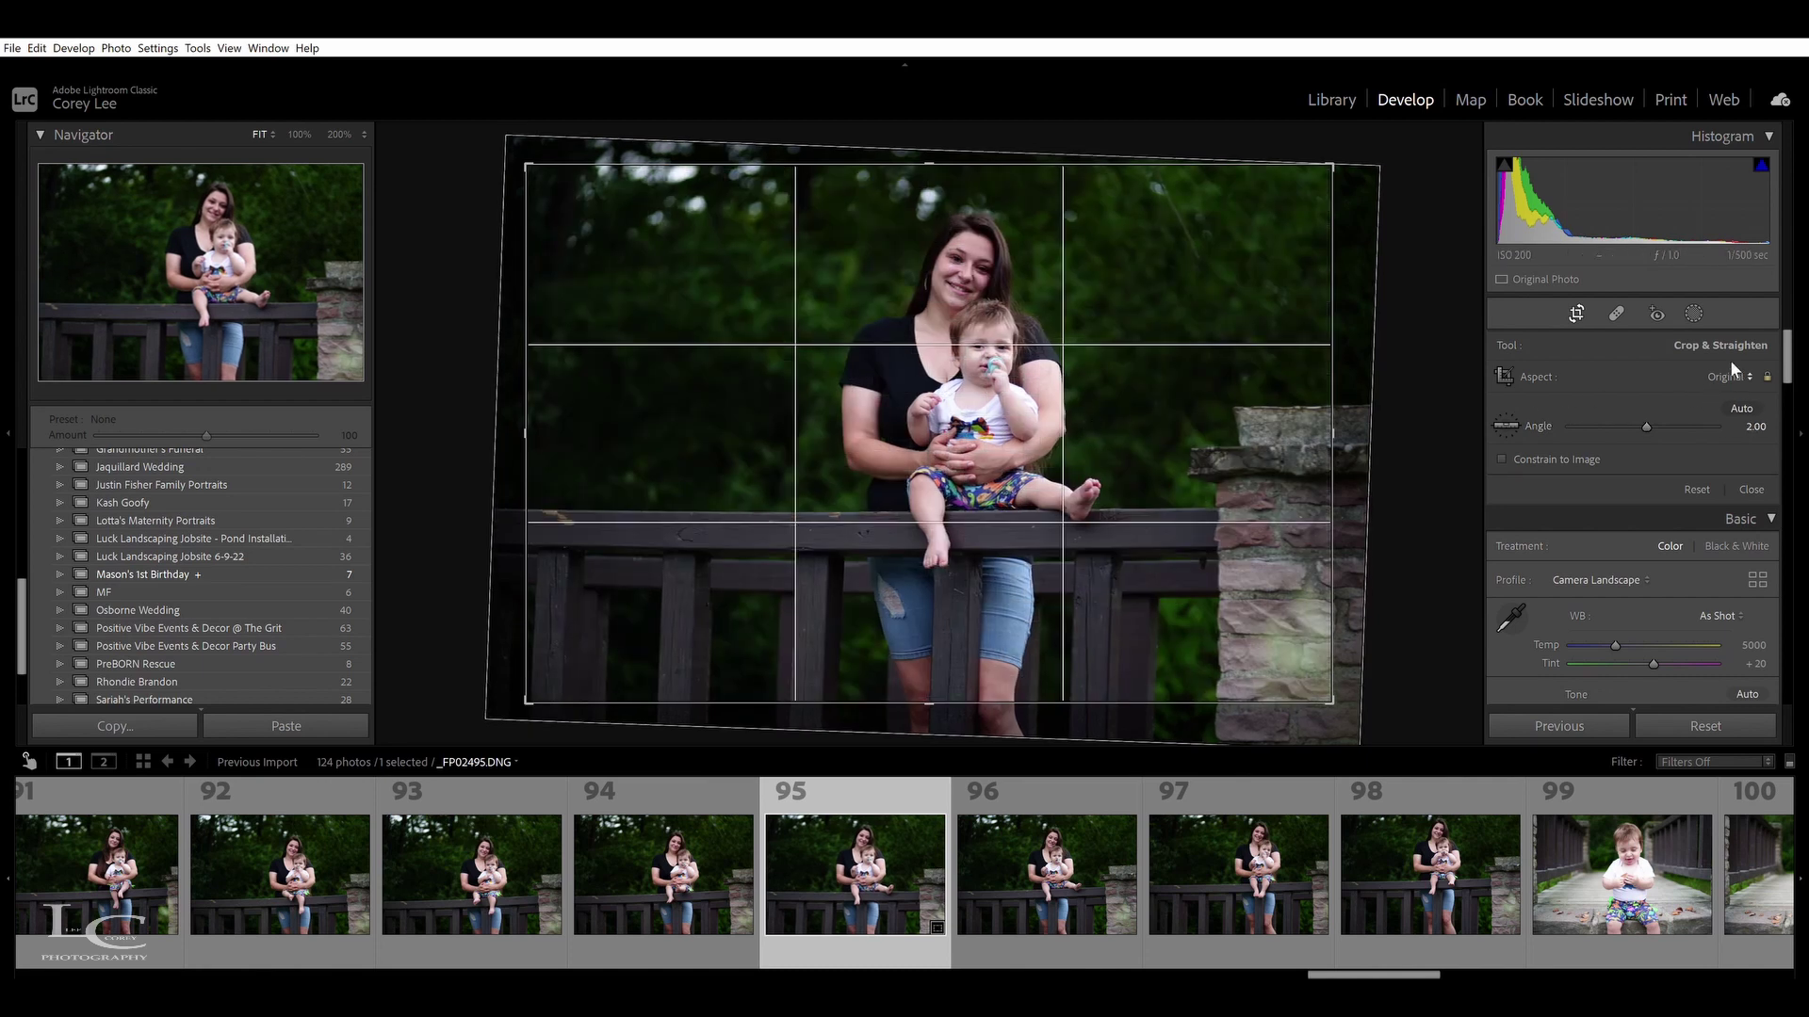
Crop photo 95 to a 4 x 3 aspect ratio, reposition the mother and child in the frame, and apply the crop
click(1592, 520)
drag(1163, 534, 1127, 545)
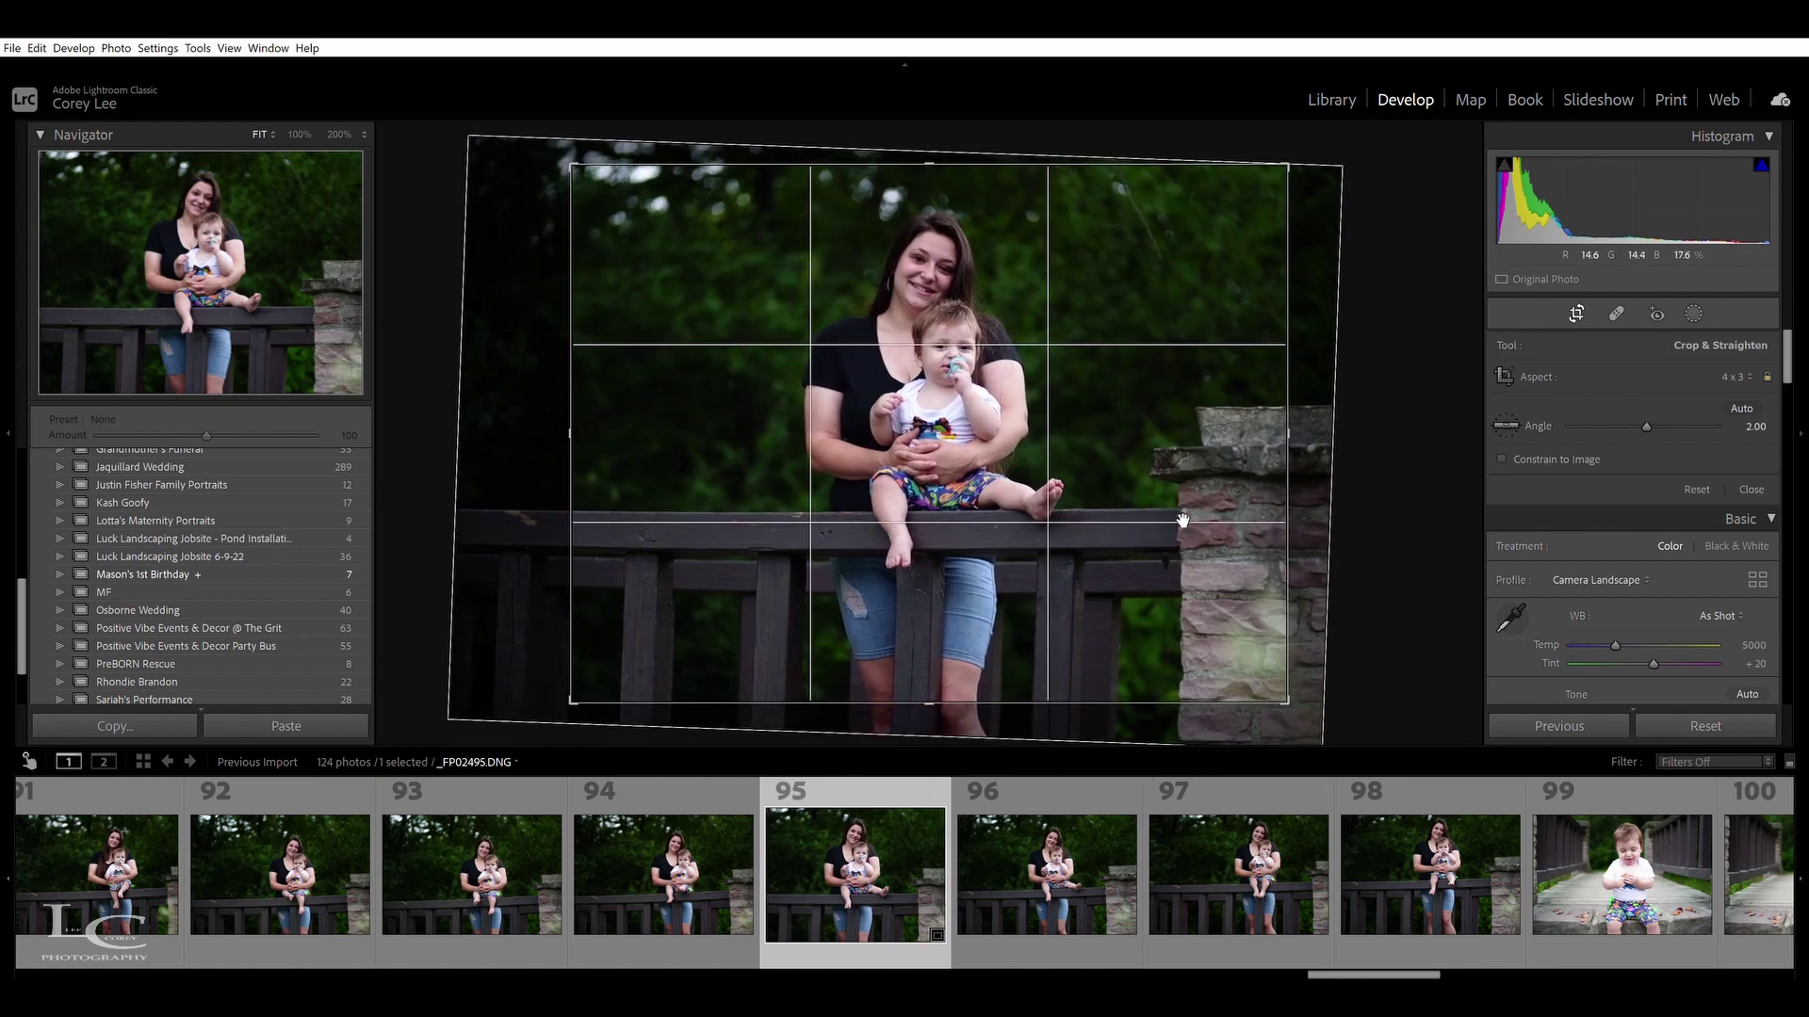
drag(1072, 526, 1088, 542)
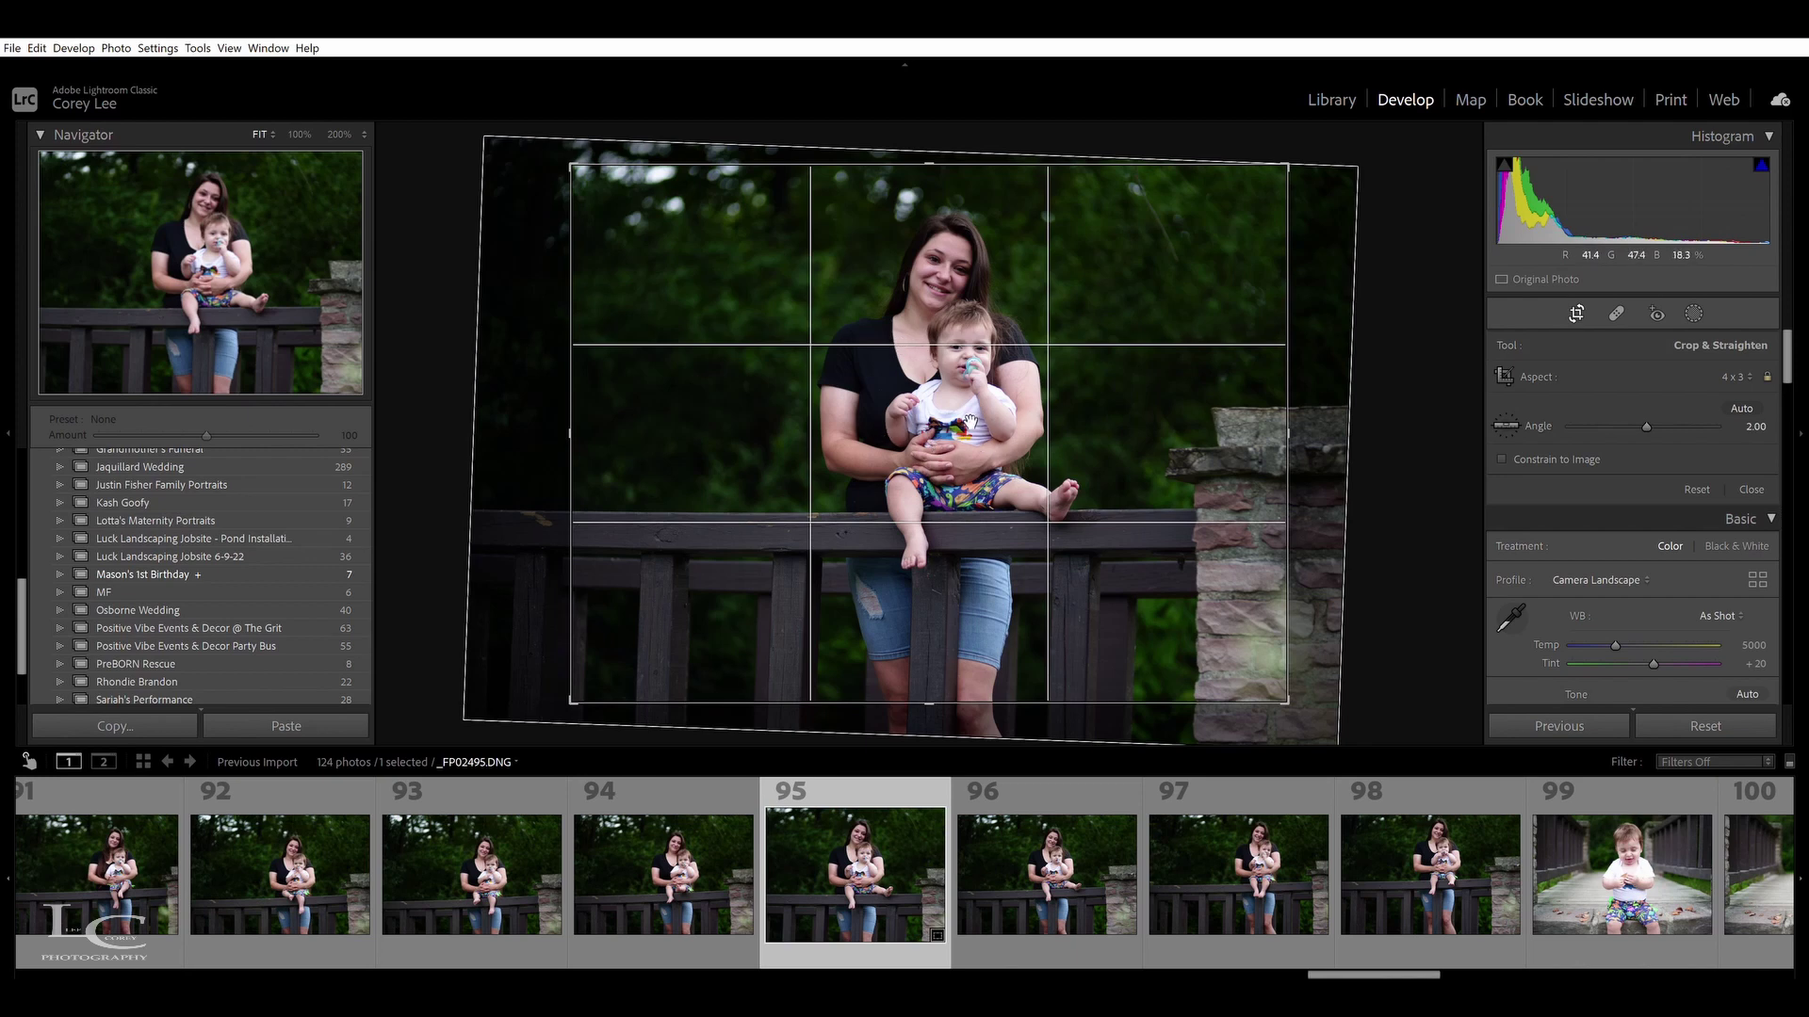
key(Return)
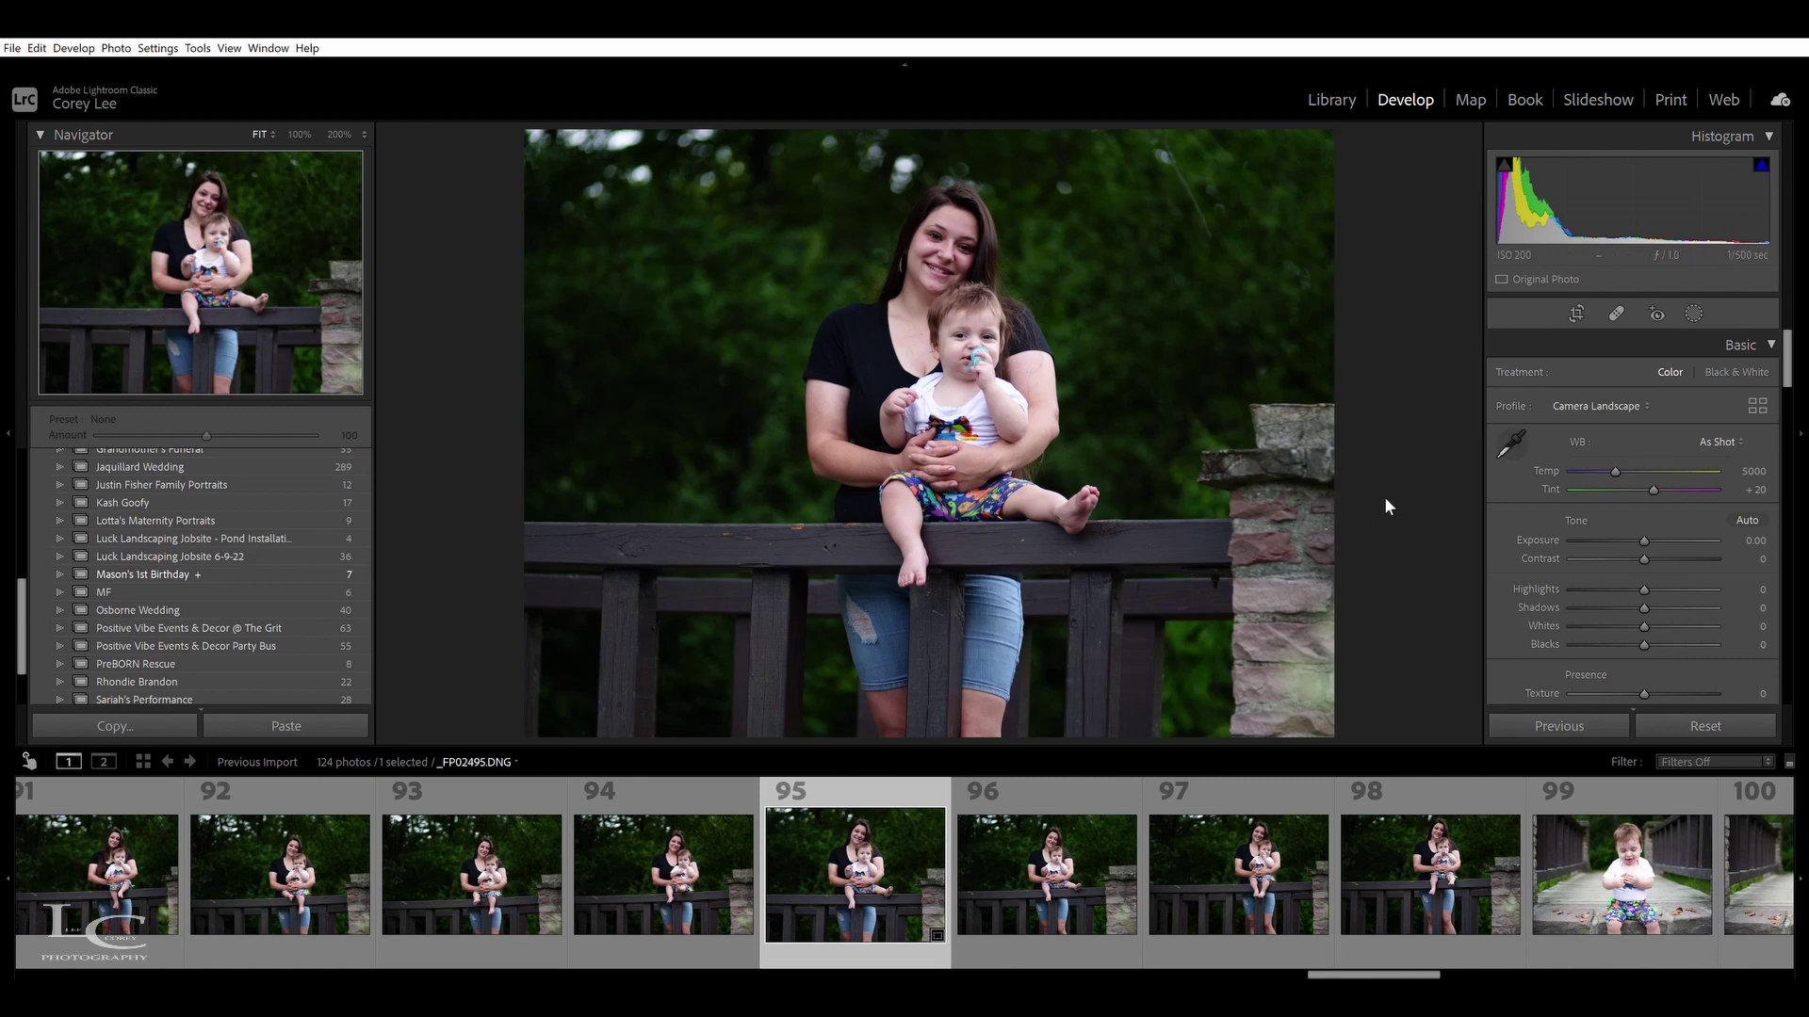
Apply automatic tone to photo 95, adjust Shadows to +23 and Exposure to +1.02, and check the faces up close
click(1746, 516)
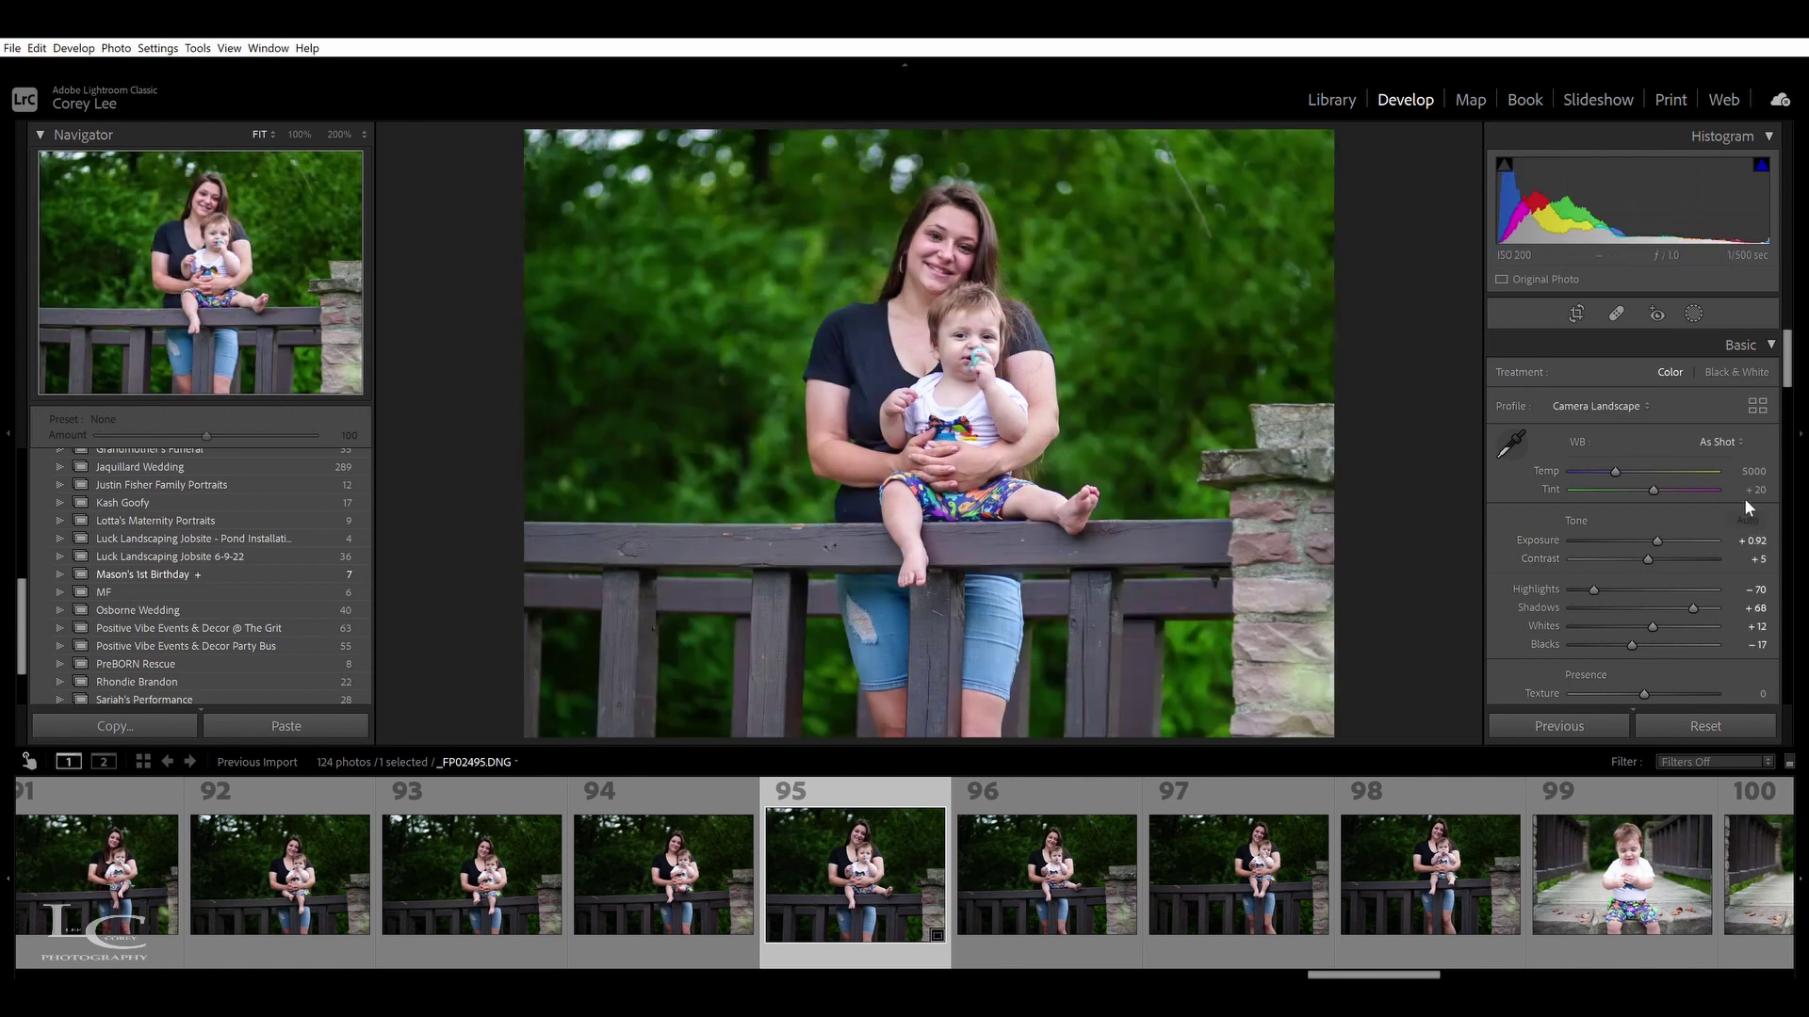
drag(1693, 608, 1639, 561)
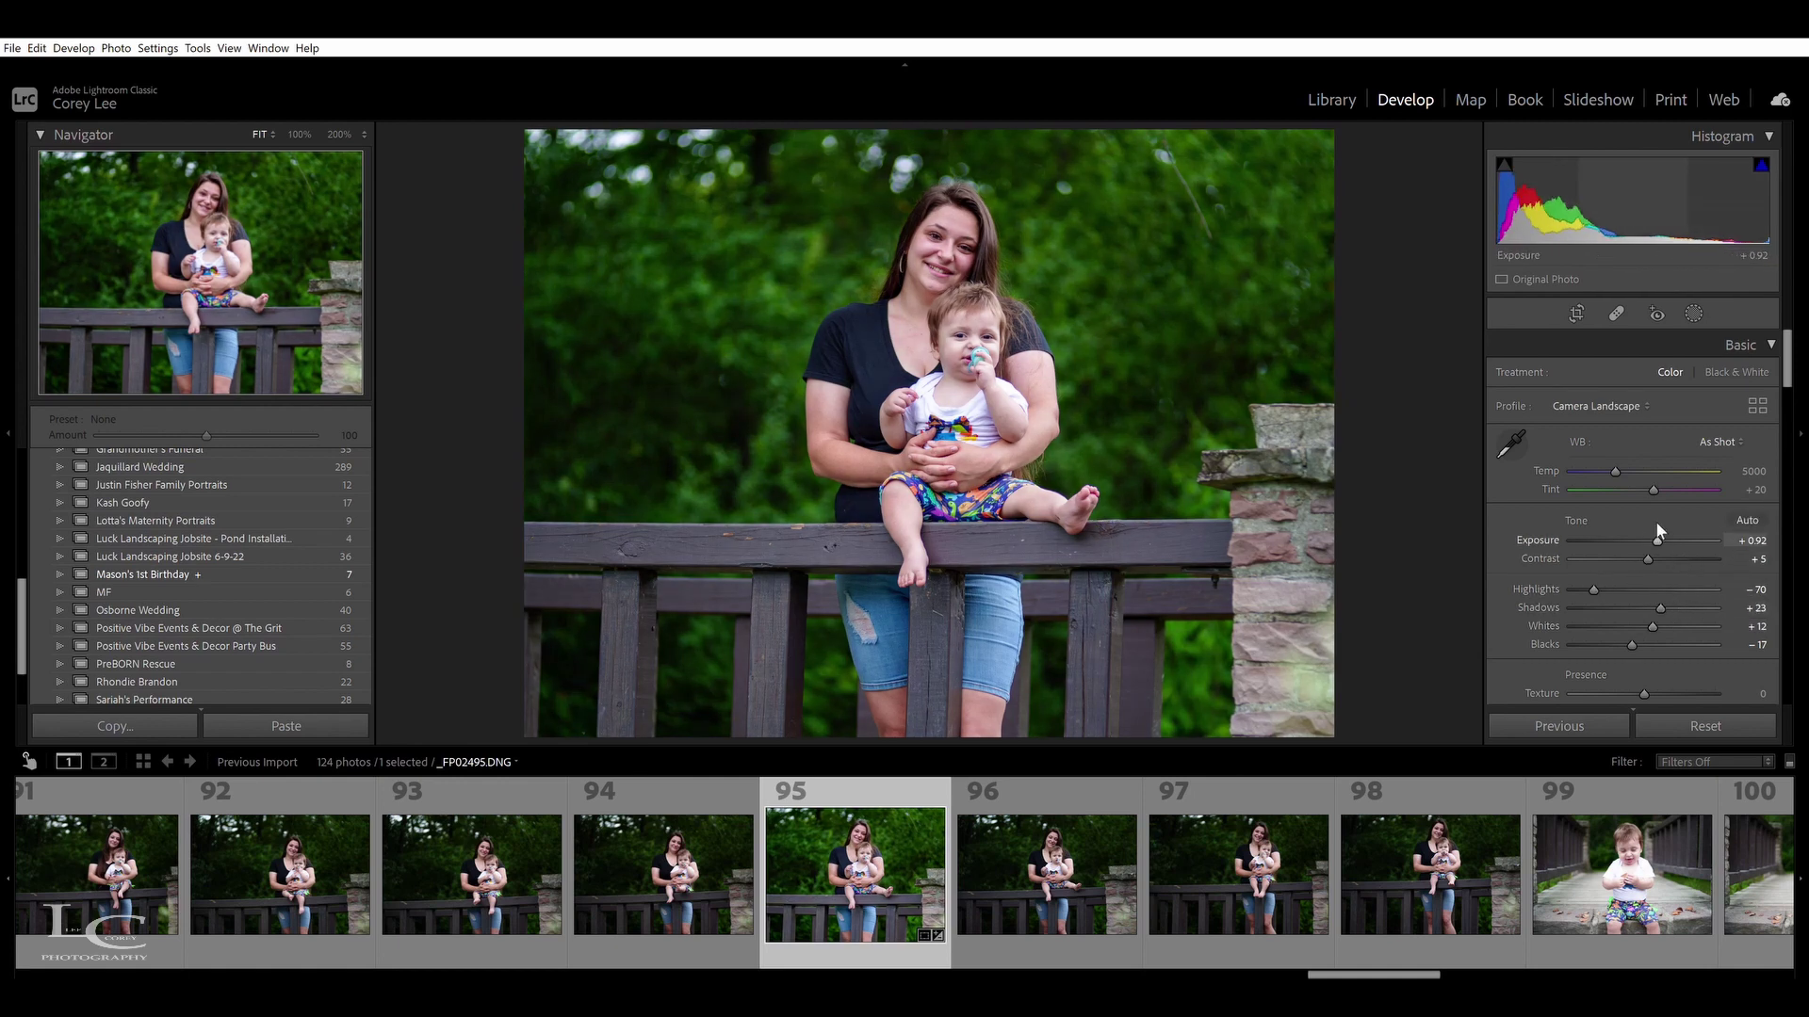
drag(1657, 525, 1659, 527)
click(974, 283)
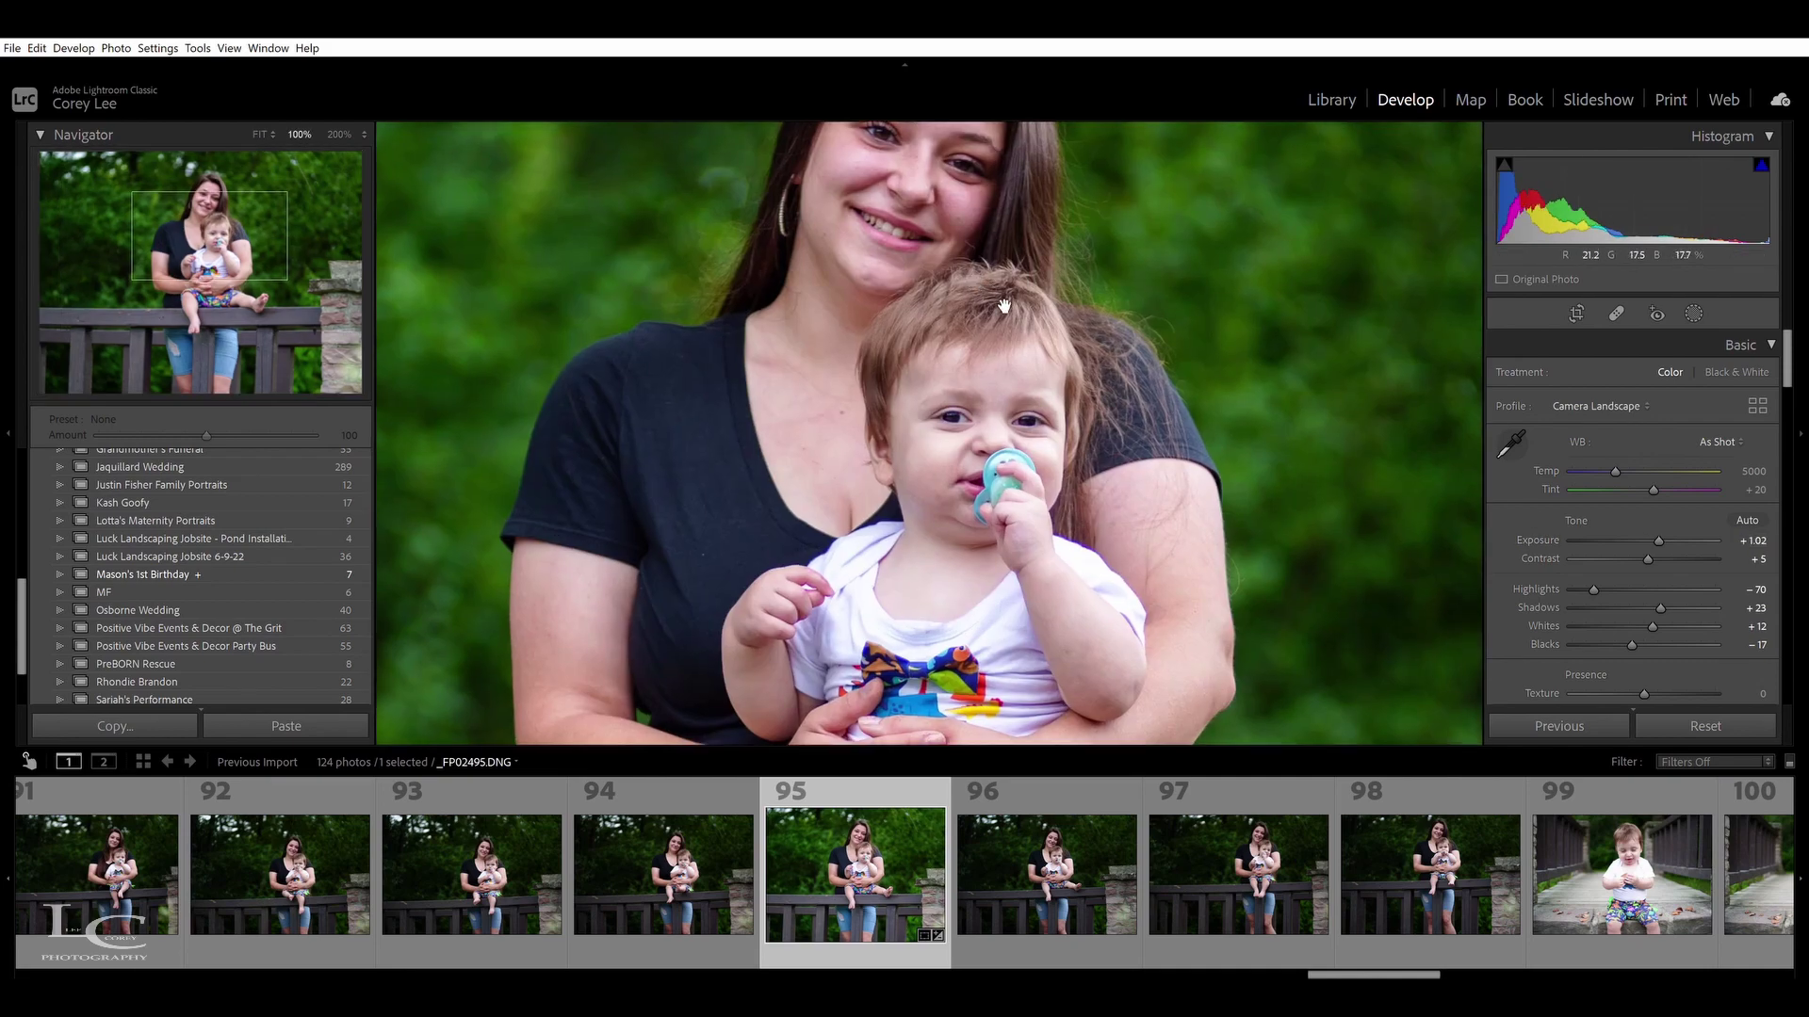
click(1004, 306)
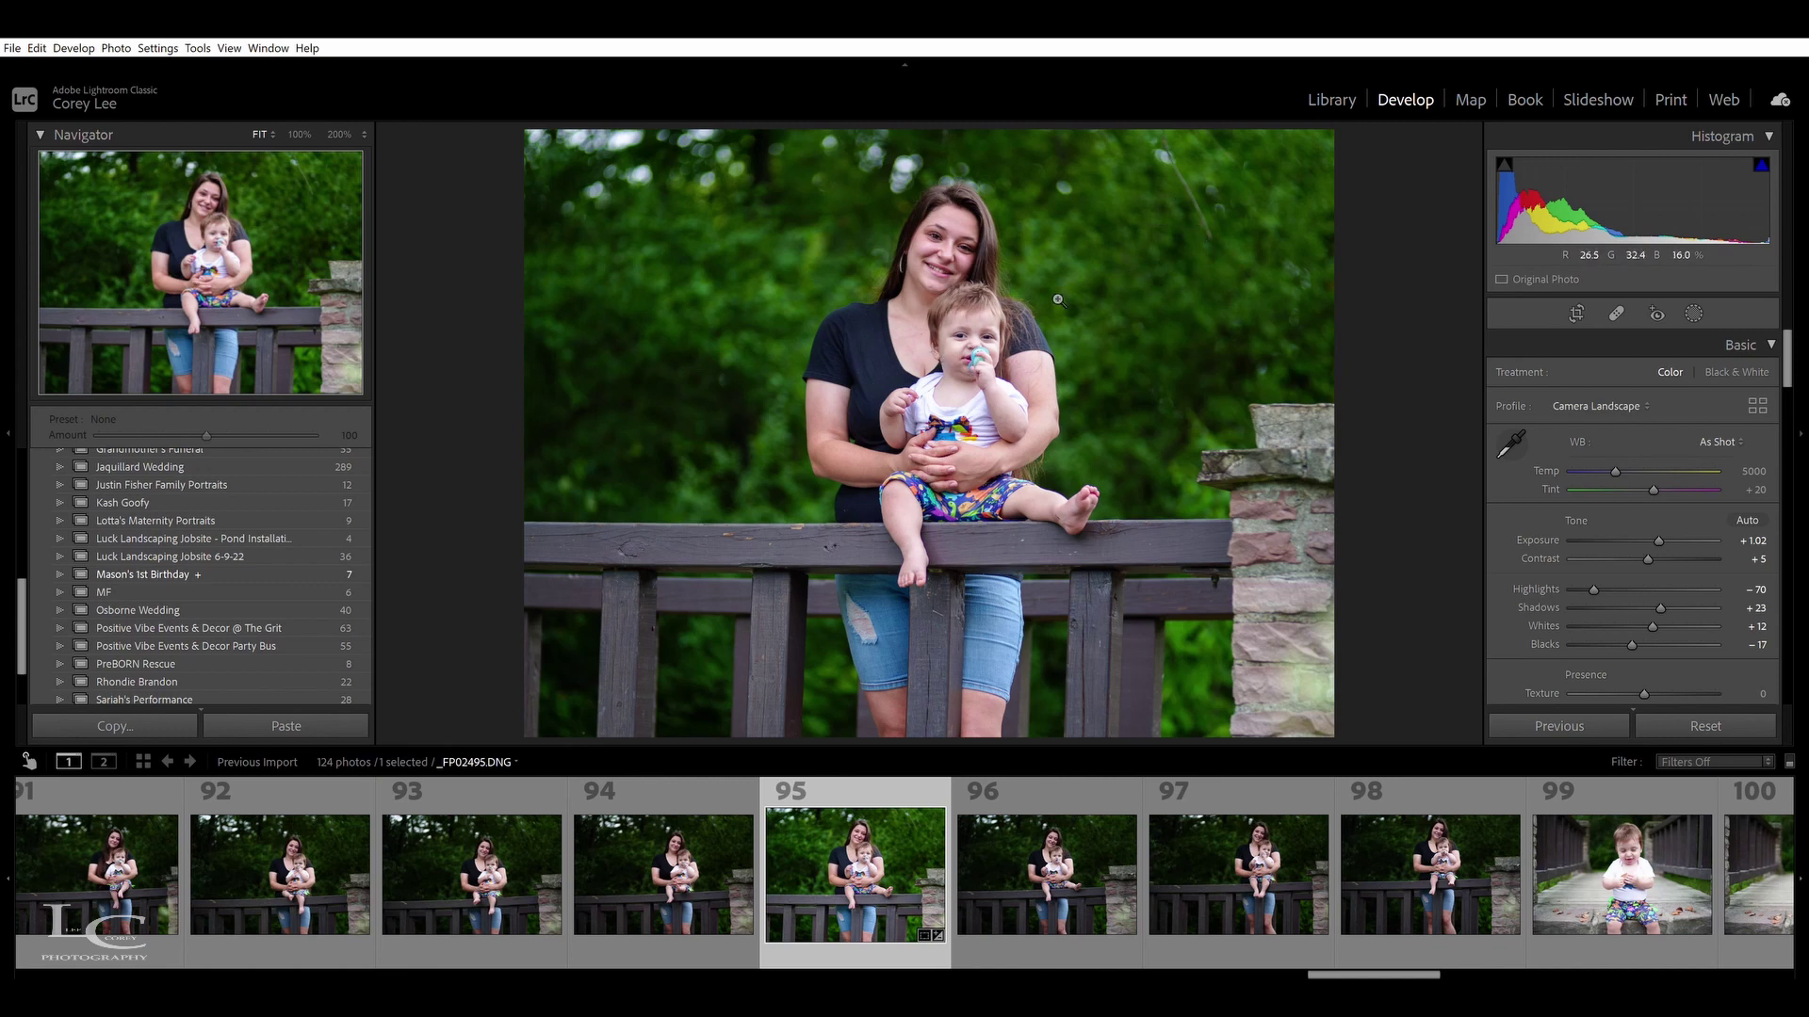
Try darker shadows on photo 95, reset them, and settle on a Shadows value of +59
click(1647, 593)
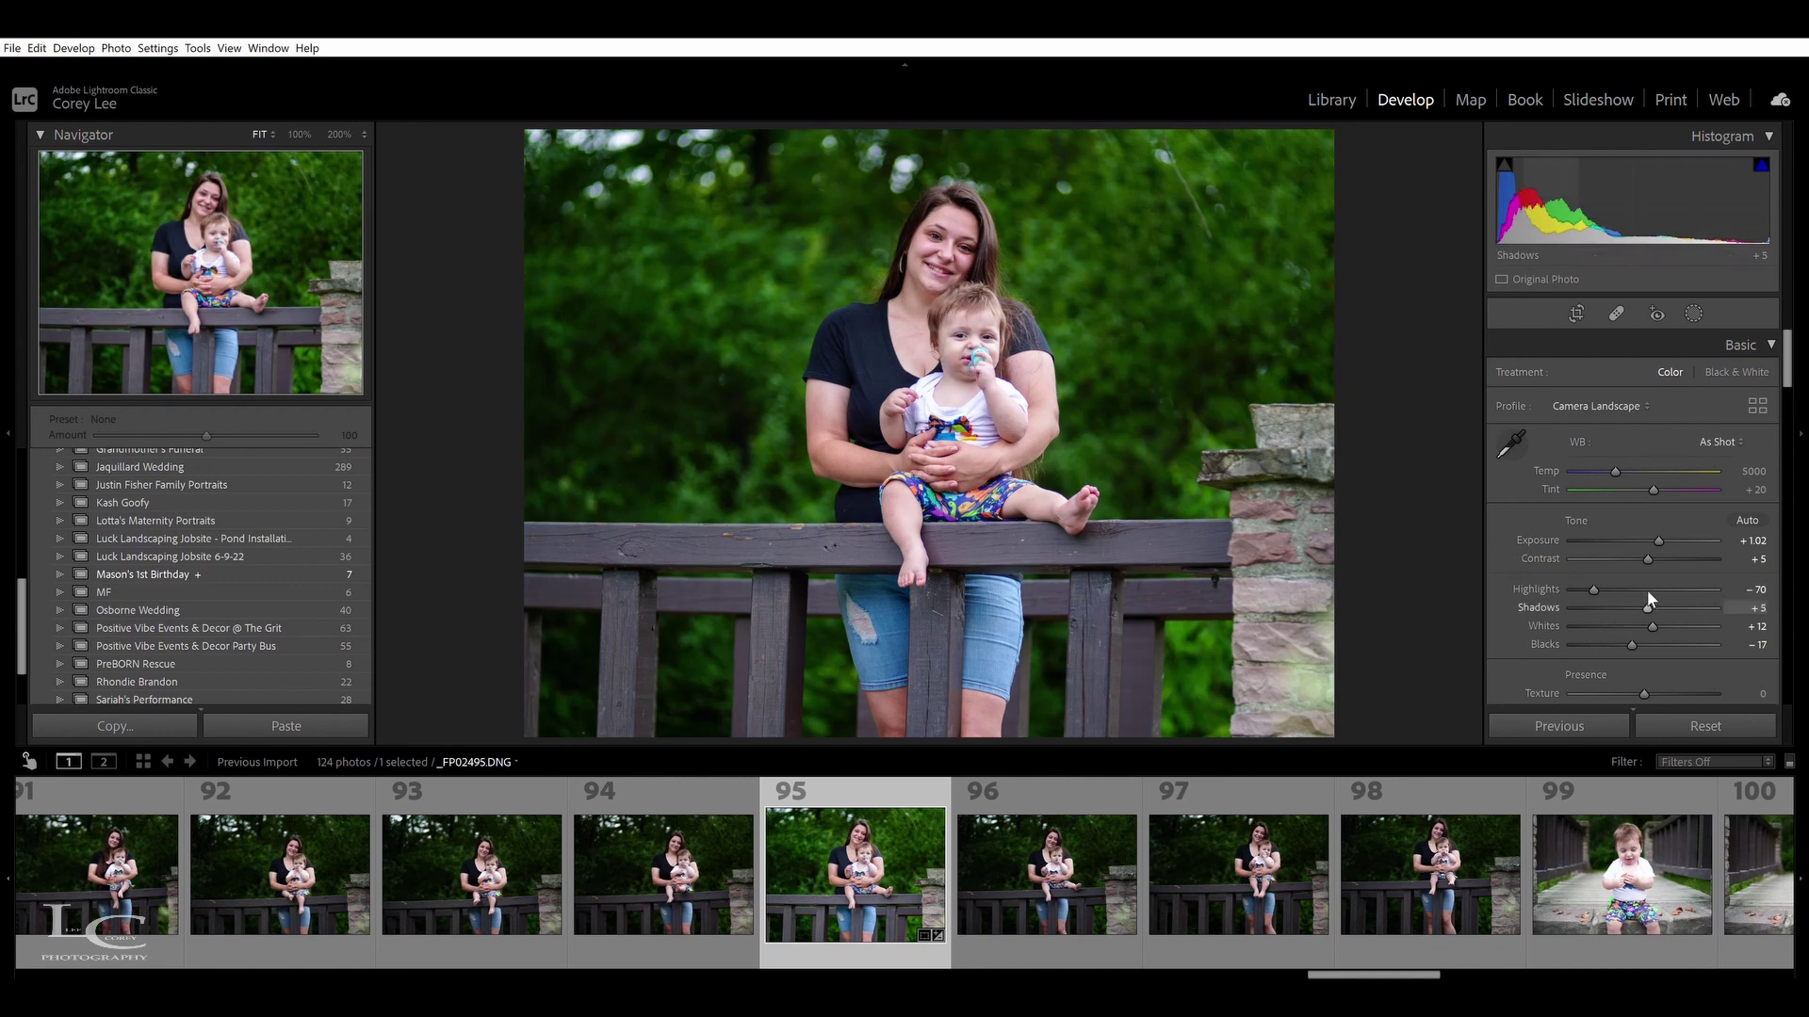
double_click(1628, 589)
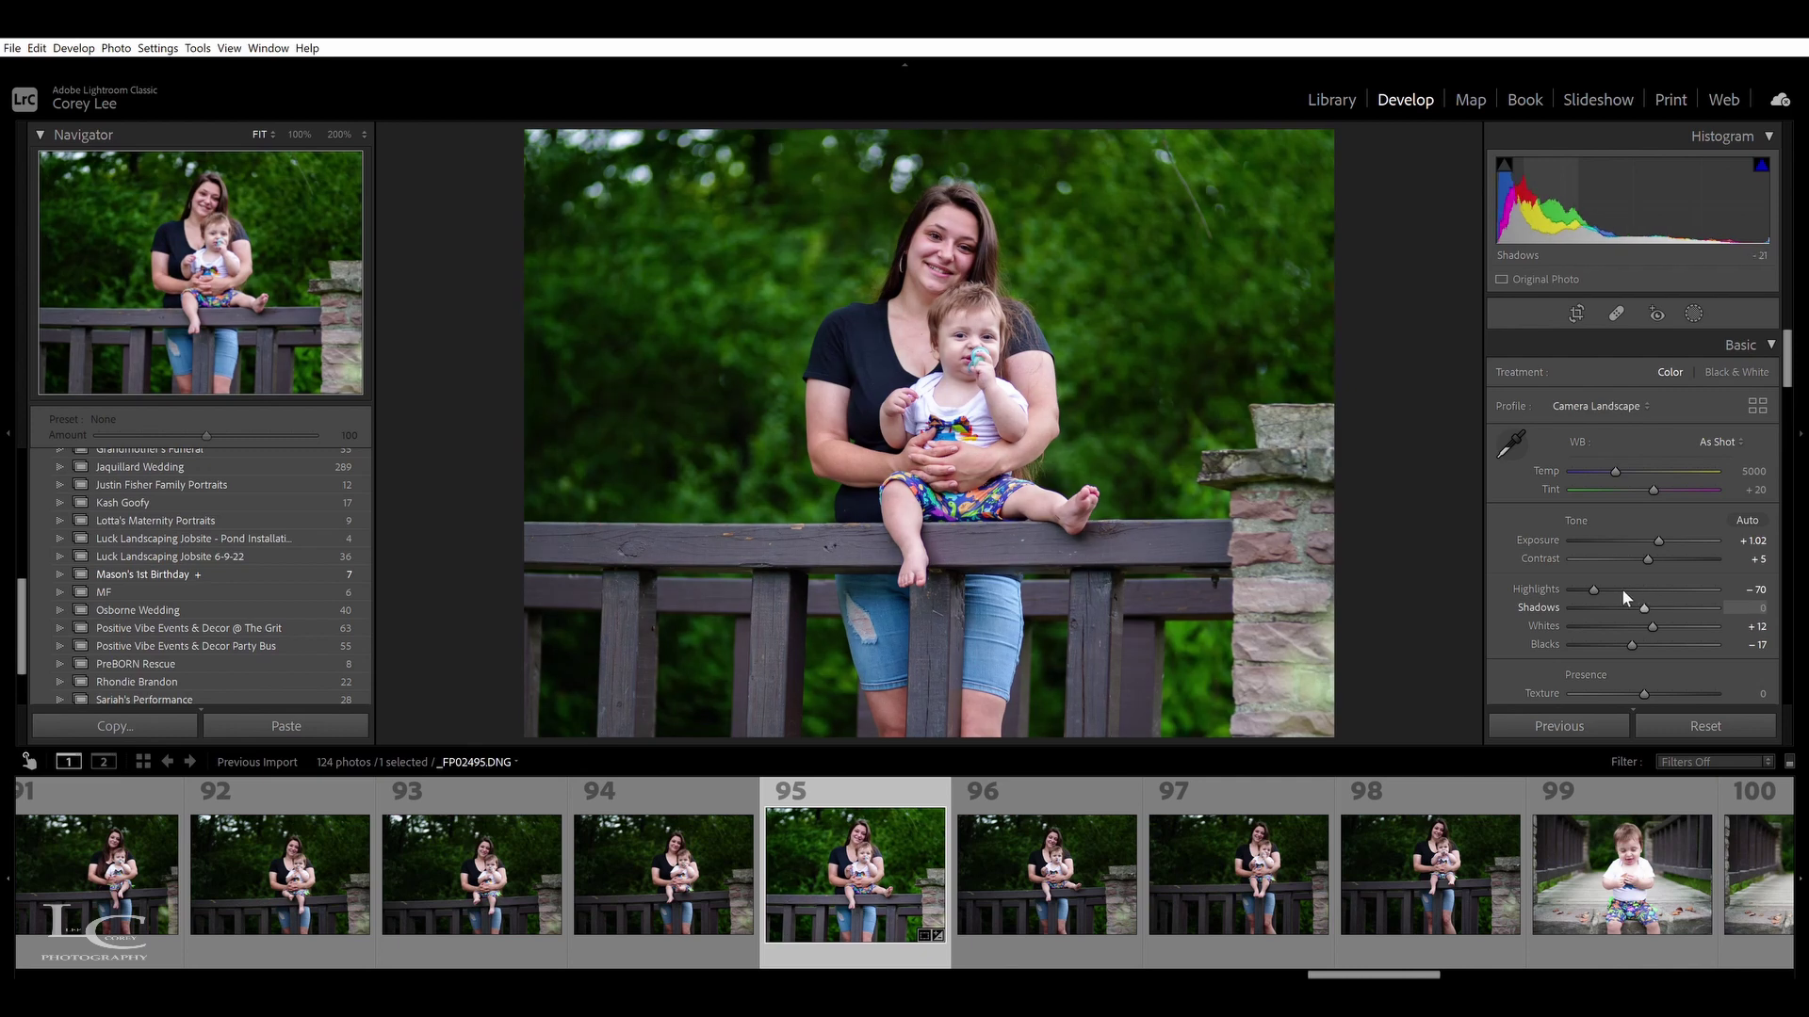
drag(1641, 588, 1682, 596)
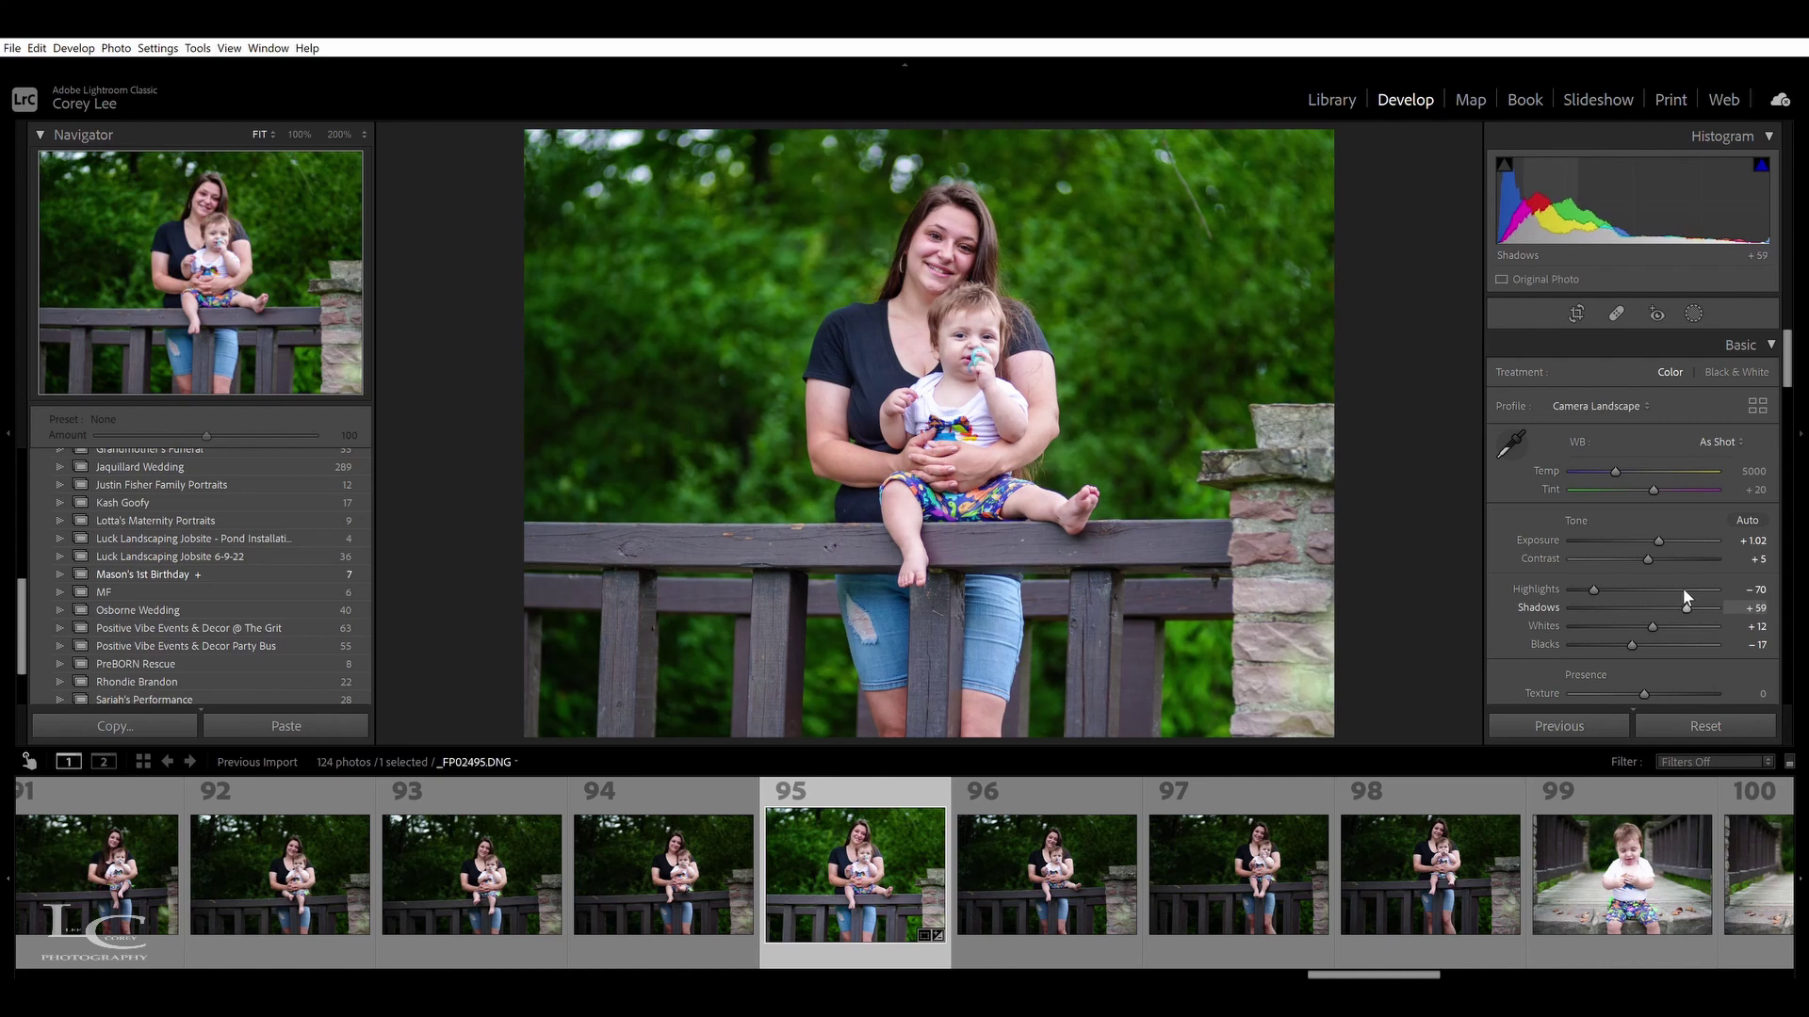
Darken and warm the green foliage by setting the green Hue to -32 and the green Luminance to -34
scroll(1794, 368, down, 3)
scroll(1794, 368, down, 5)
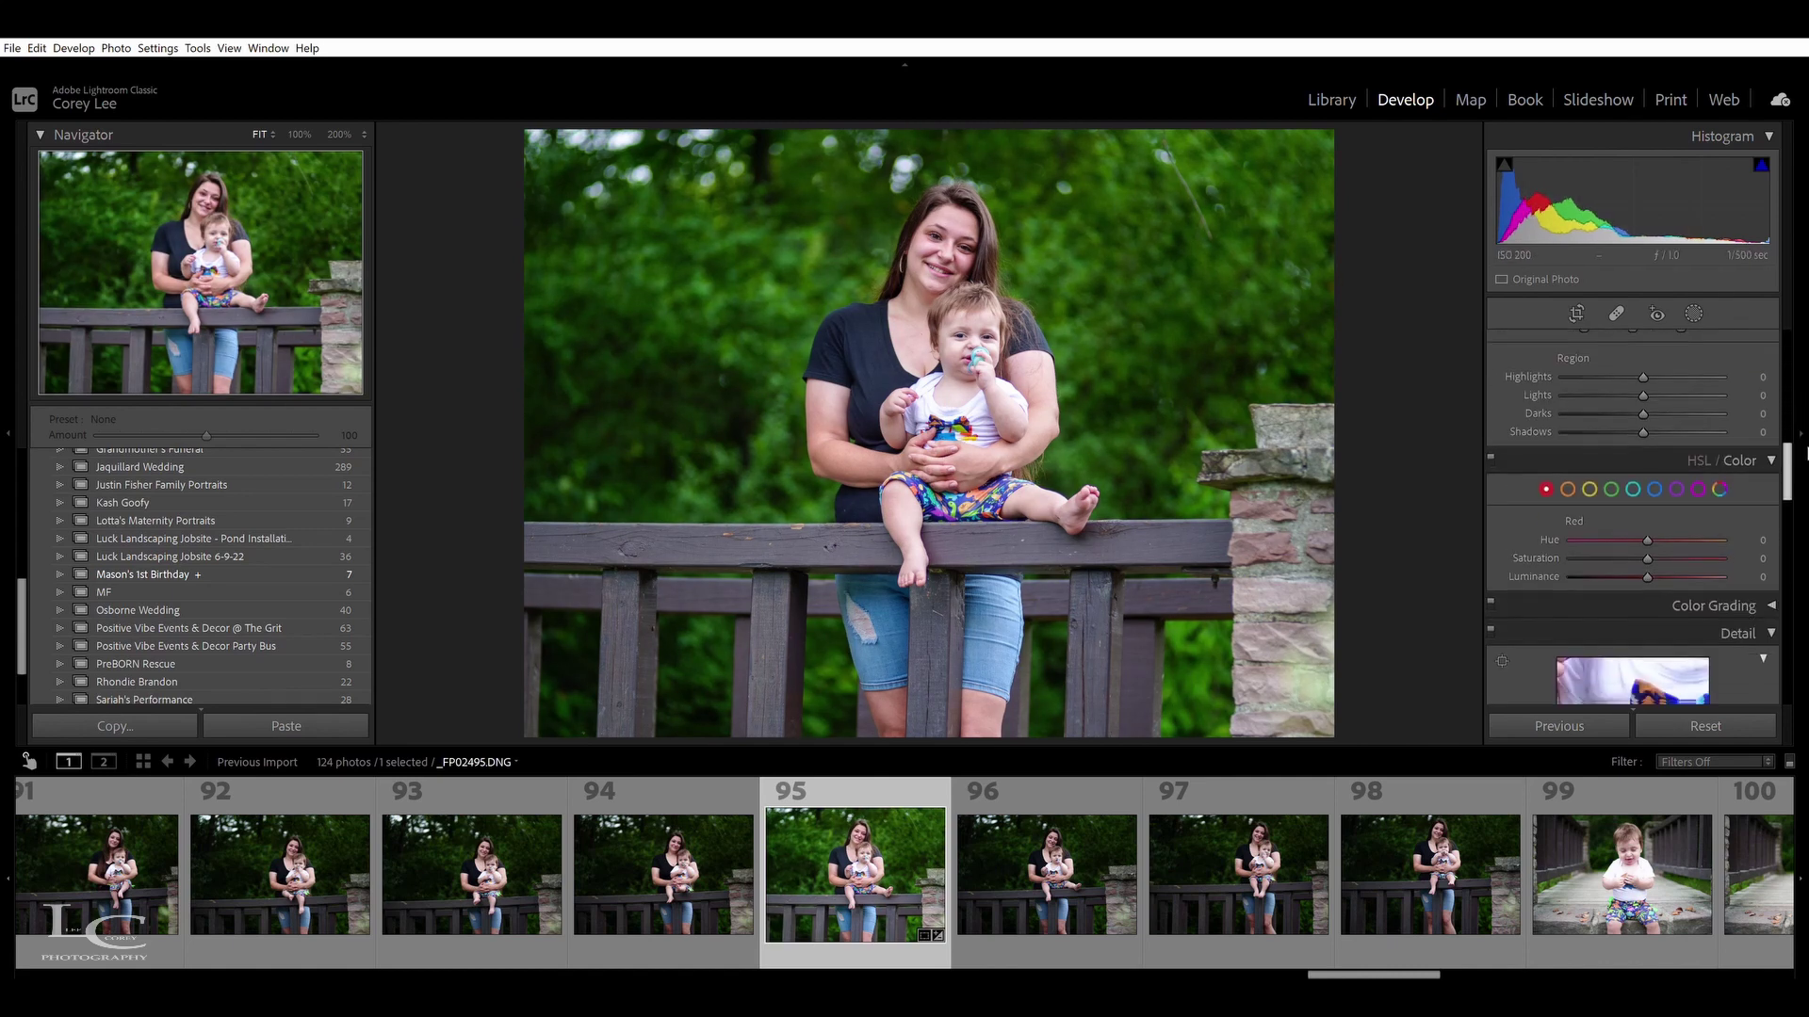
click(1611, 460)
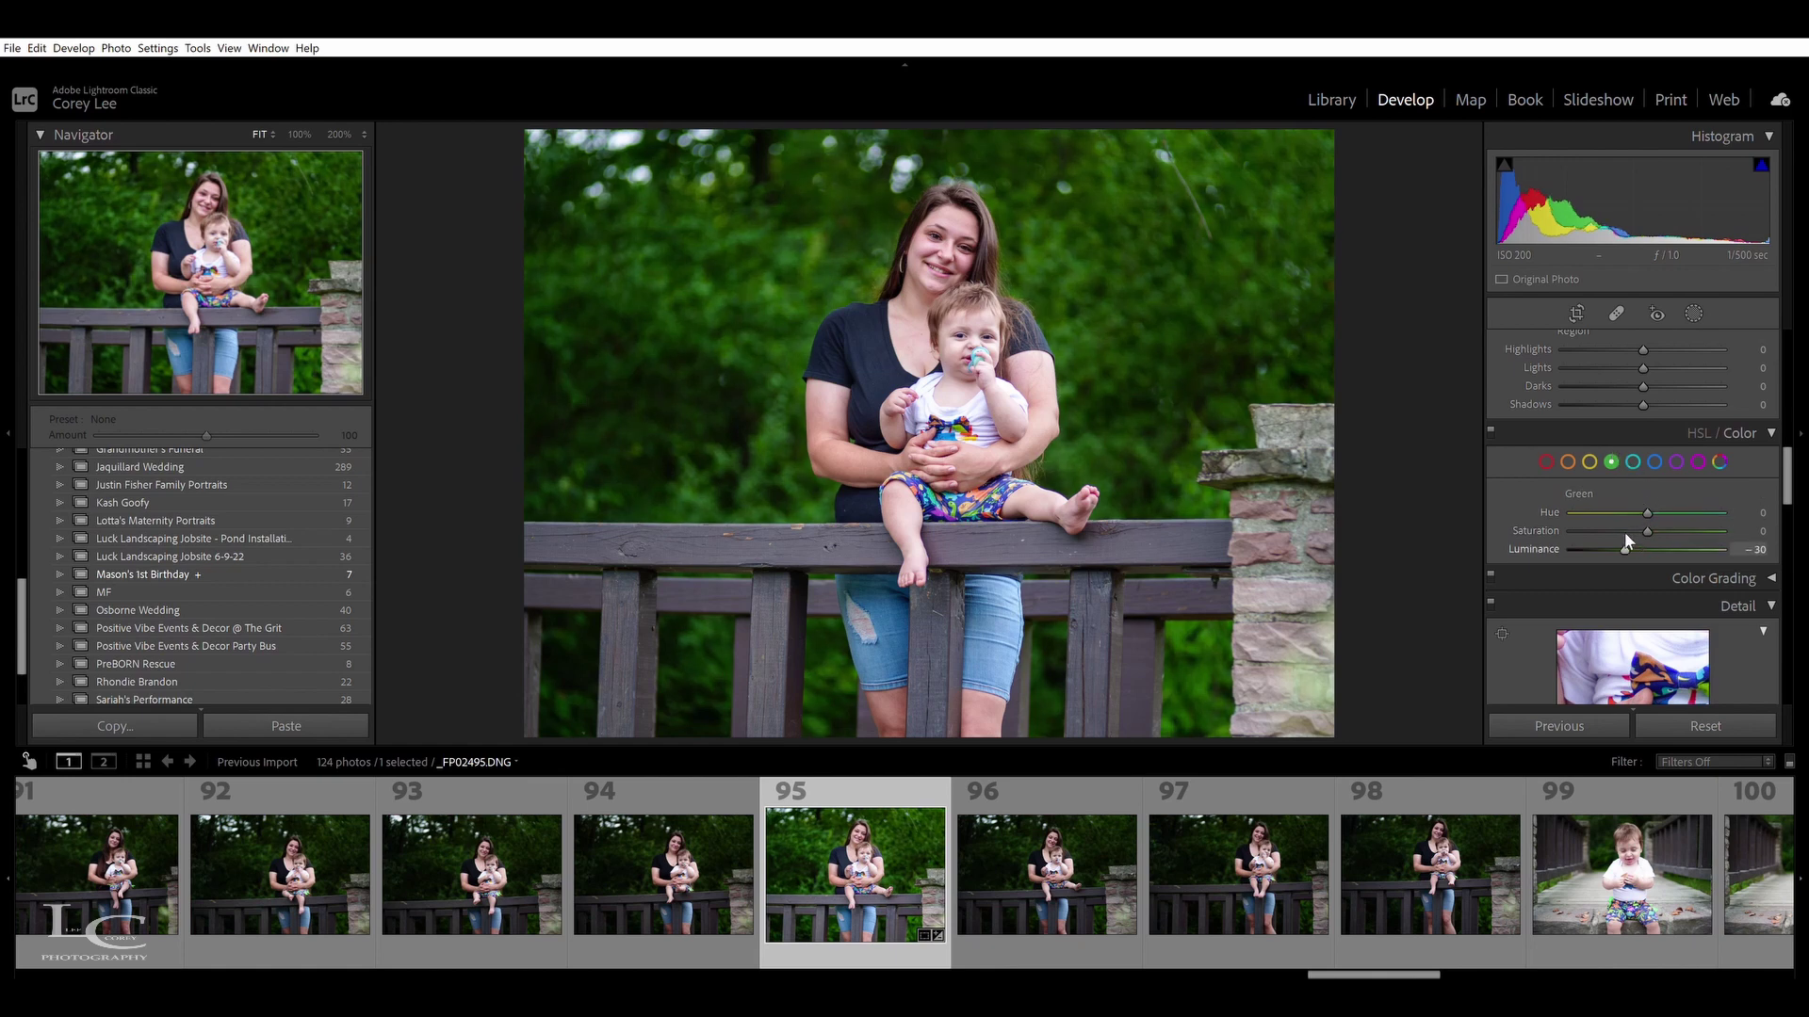
drag(1615, 533, 1609, 533)
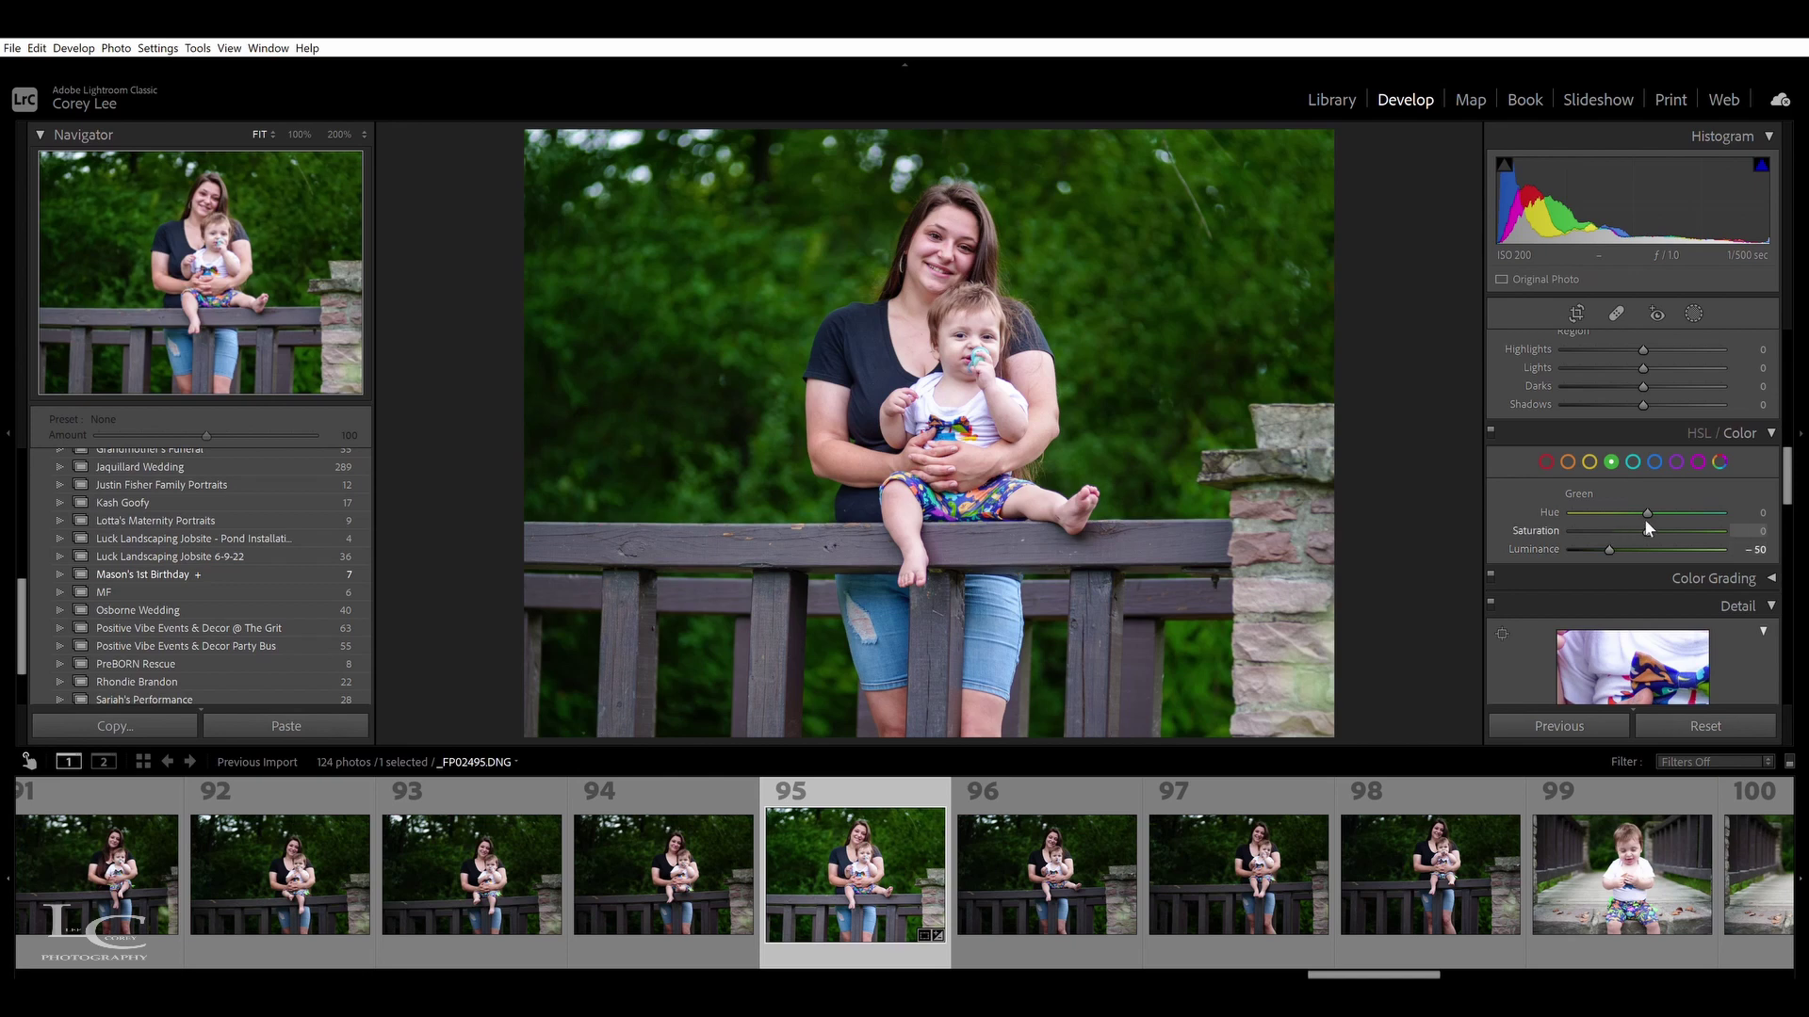
drag(1646, 502, 1608, 502)
double_click(1607, 501)
drag(1647, 497, 1624, 506)
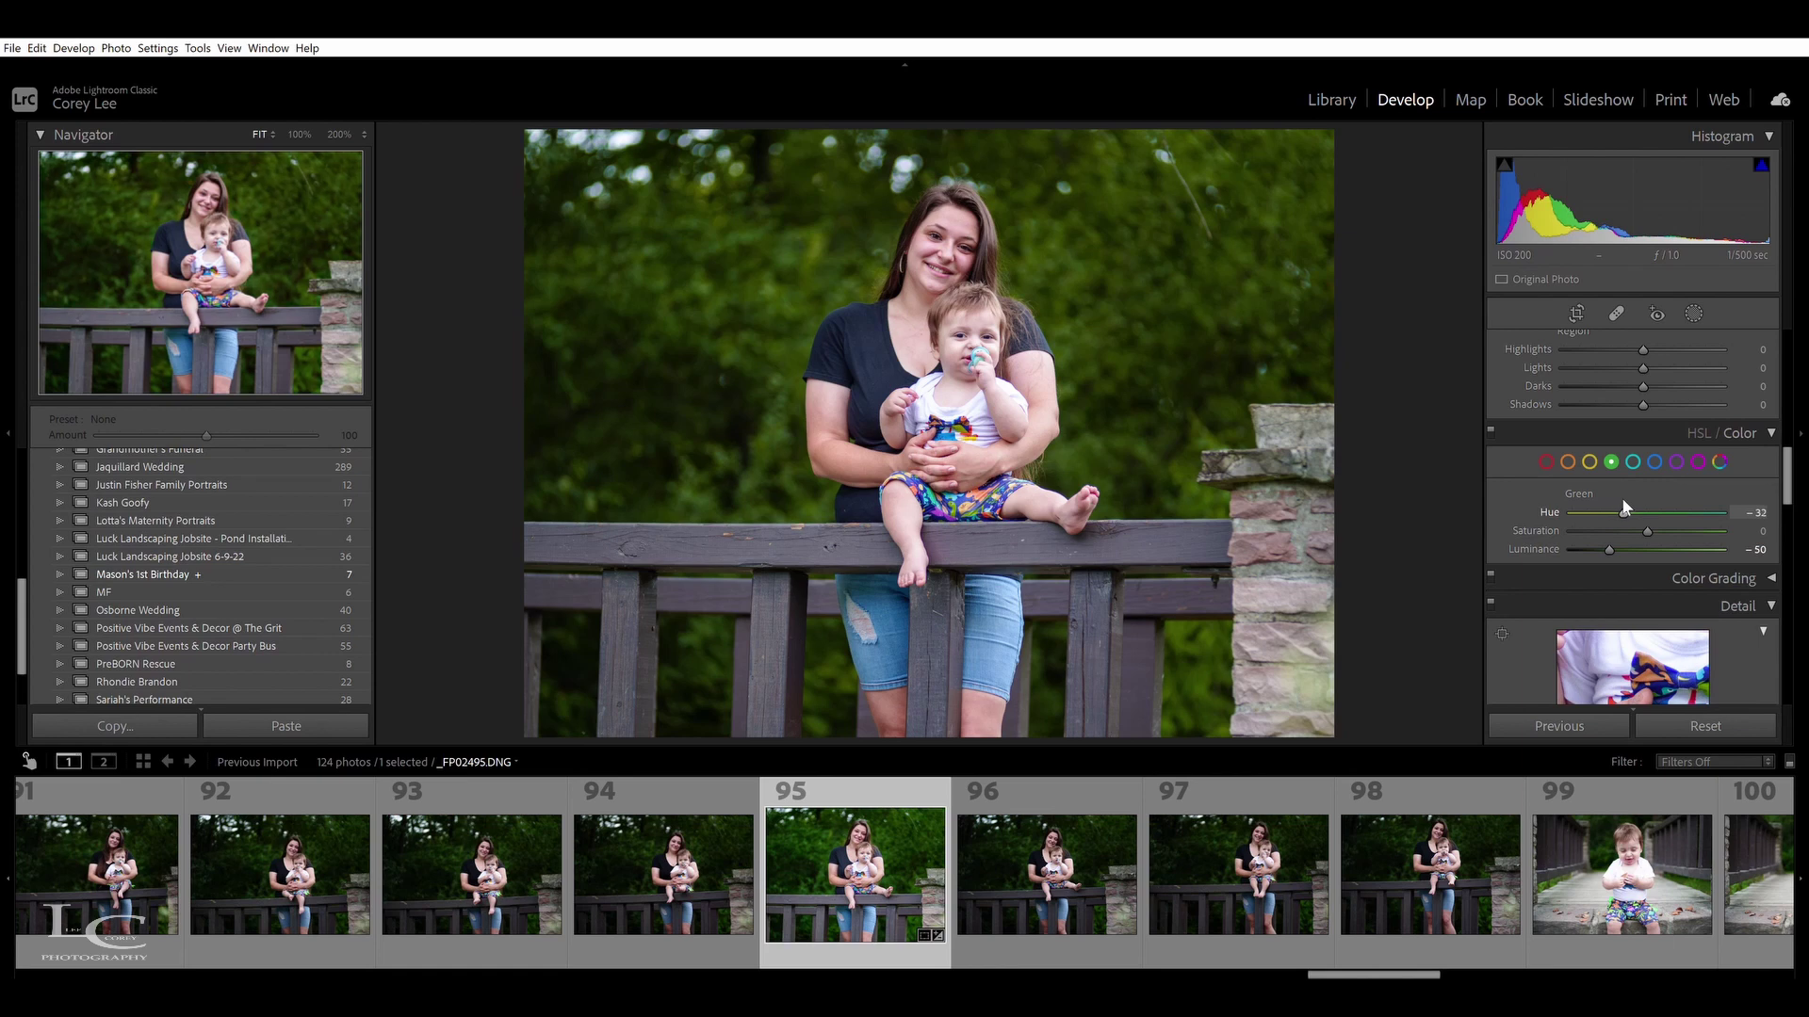
drag(1609, 545, 1616, 539)
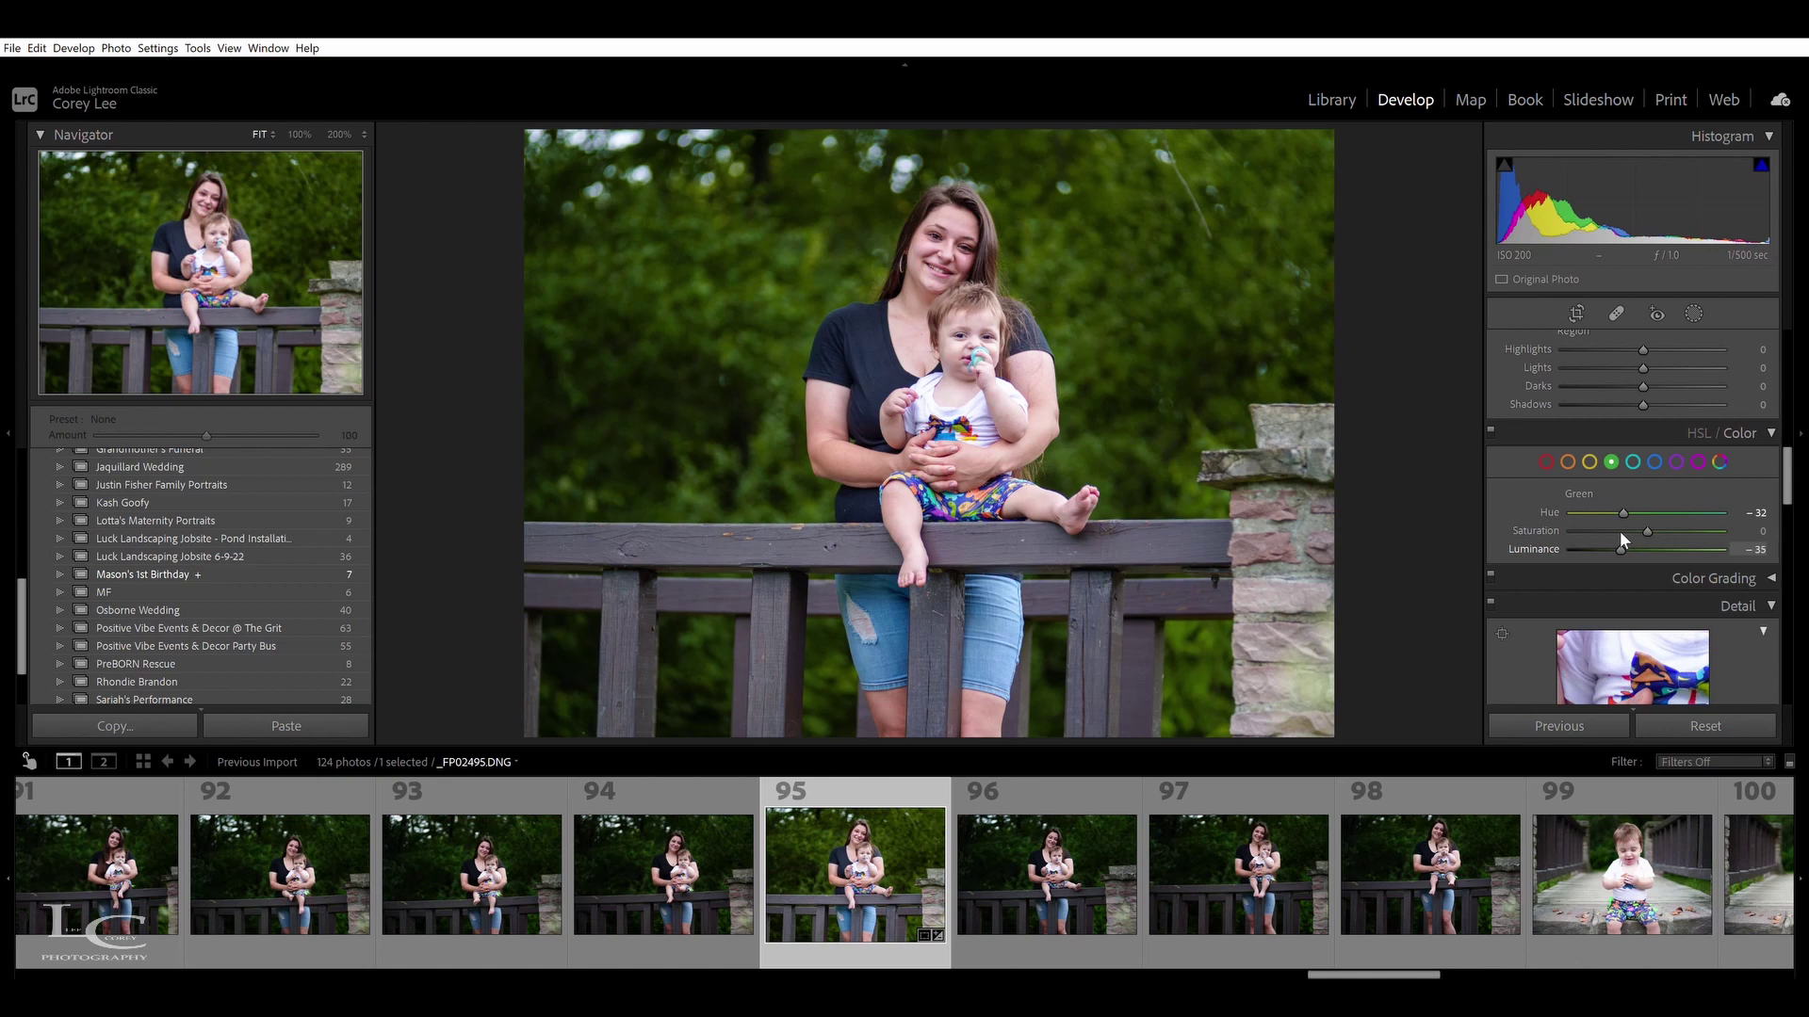
Add a hard-edged post-crop vignette with Amount -14, Midpoint 47, Roundness +99 and Feather 0
scroll(1776, 499, down, 5)
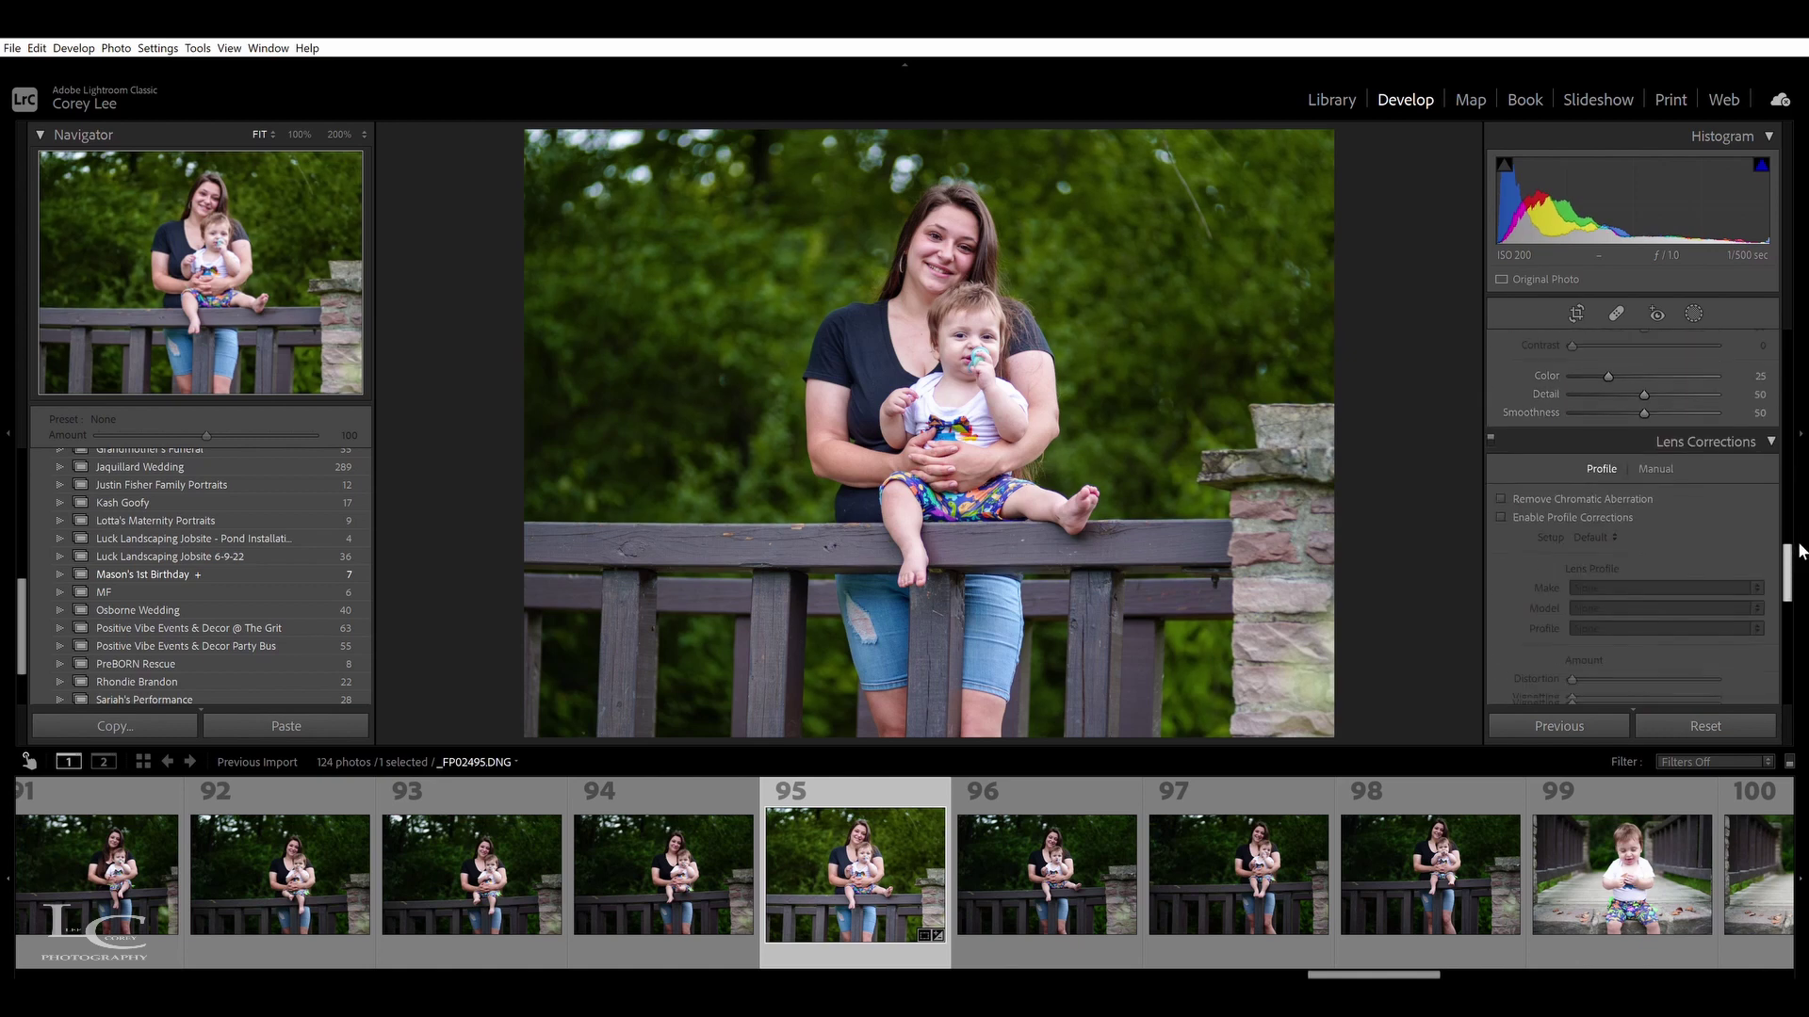
scroll(1781, 551, down, 3)
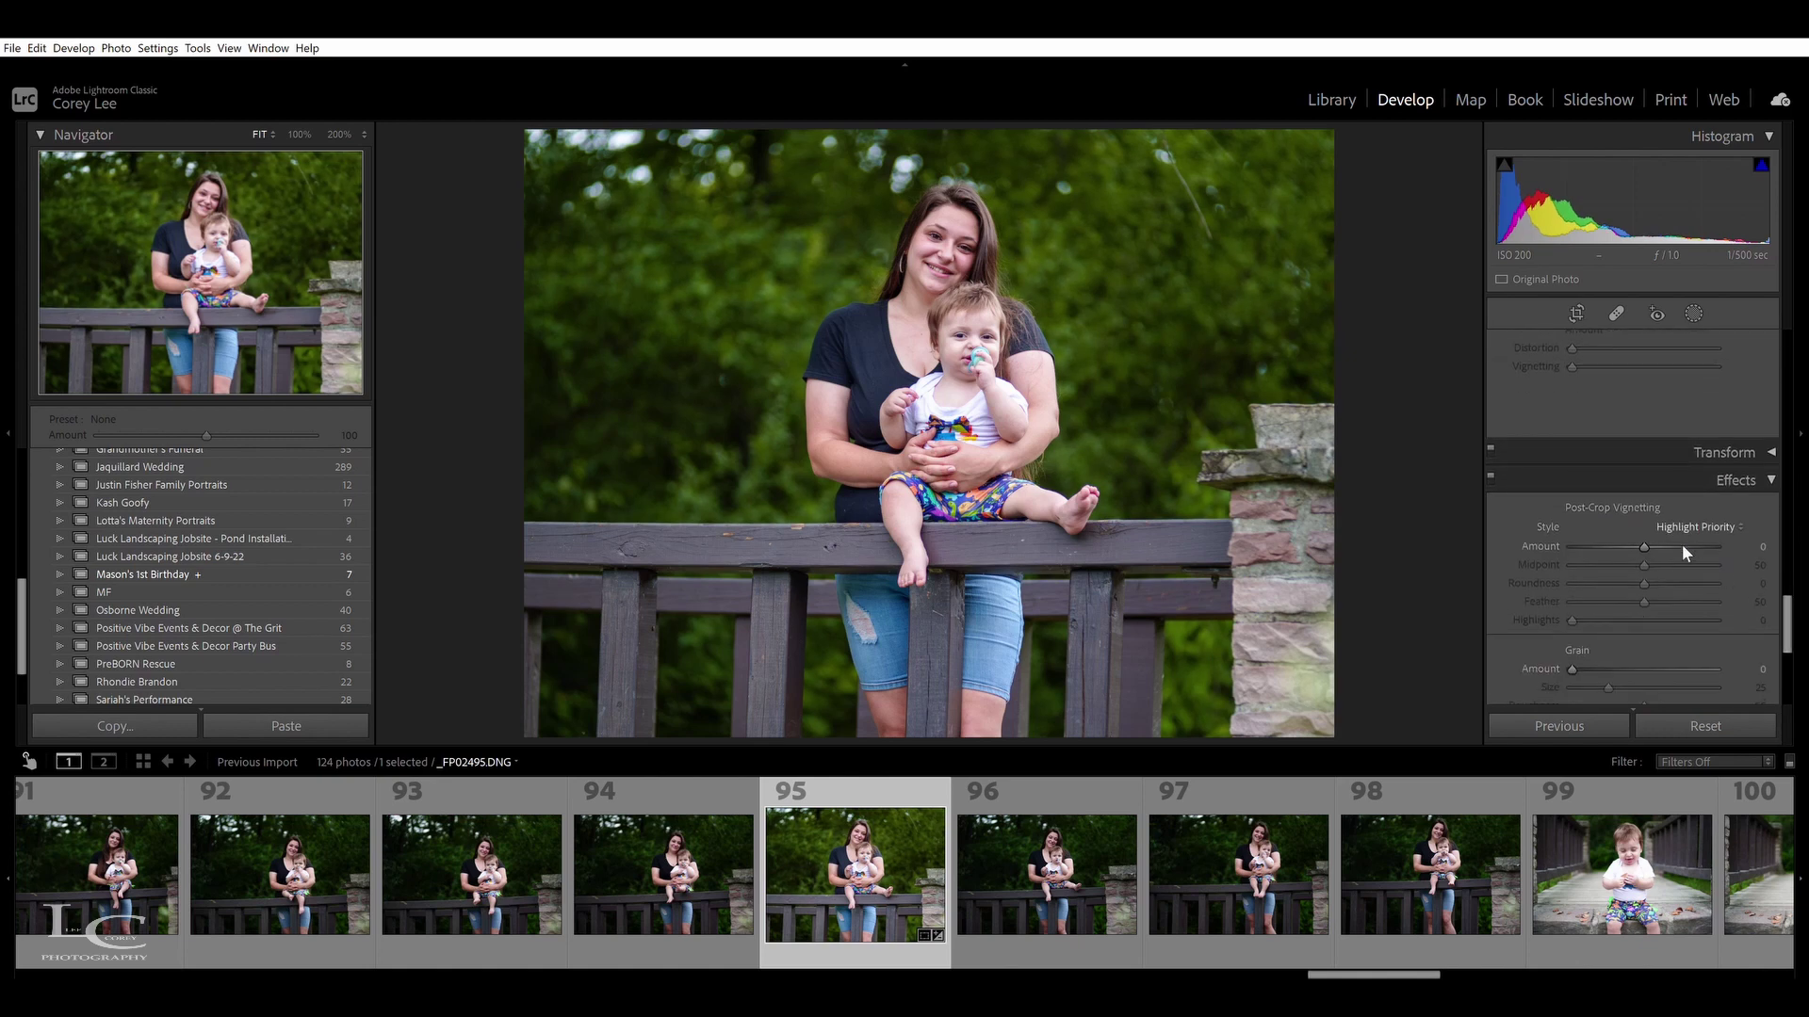
drag(1637, 529, 1632, 535)
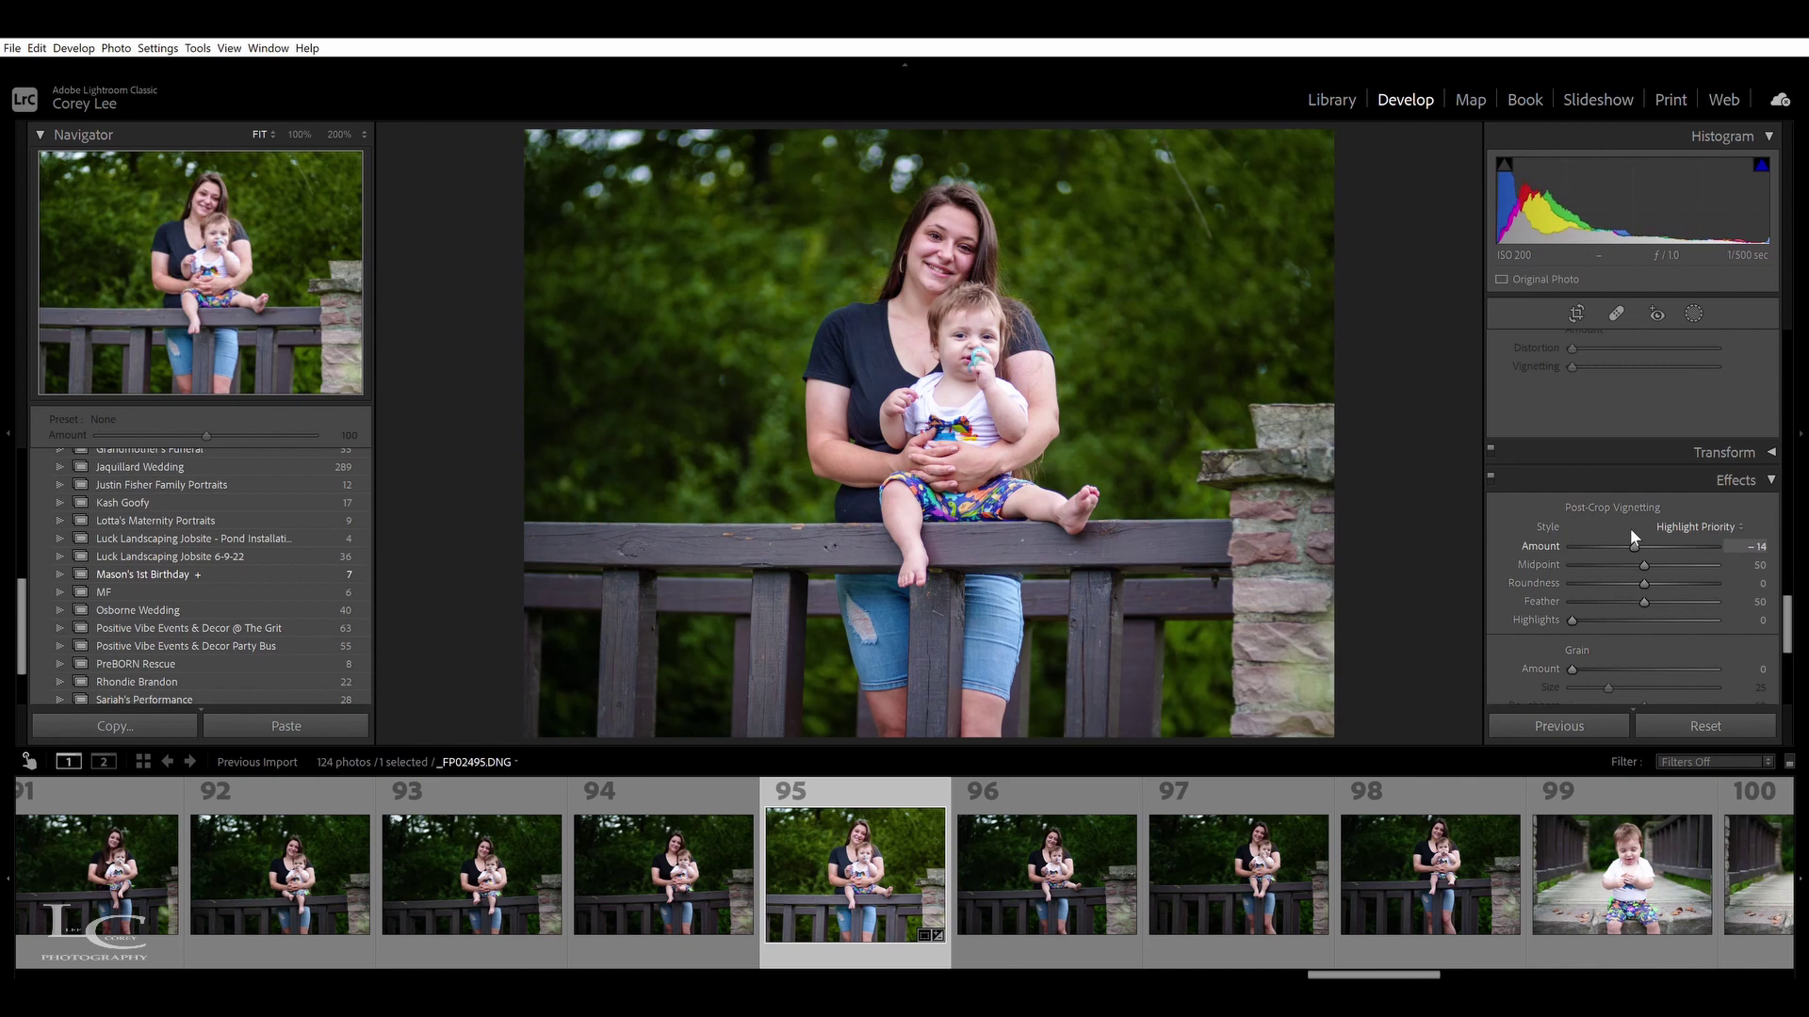
drag(1642, 584, 1511, 582)
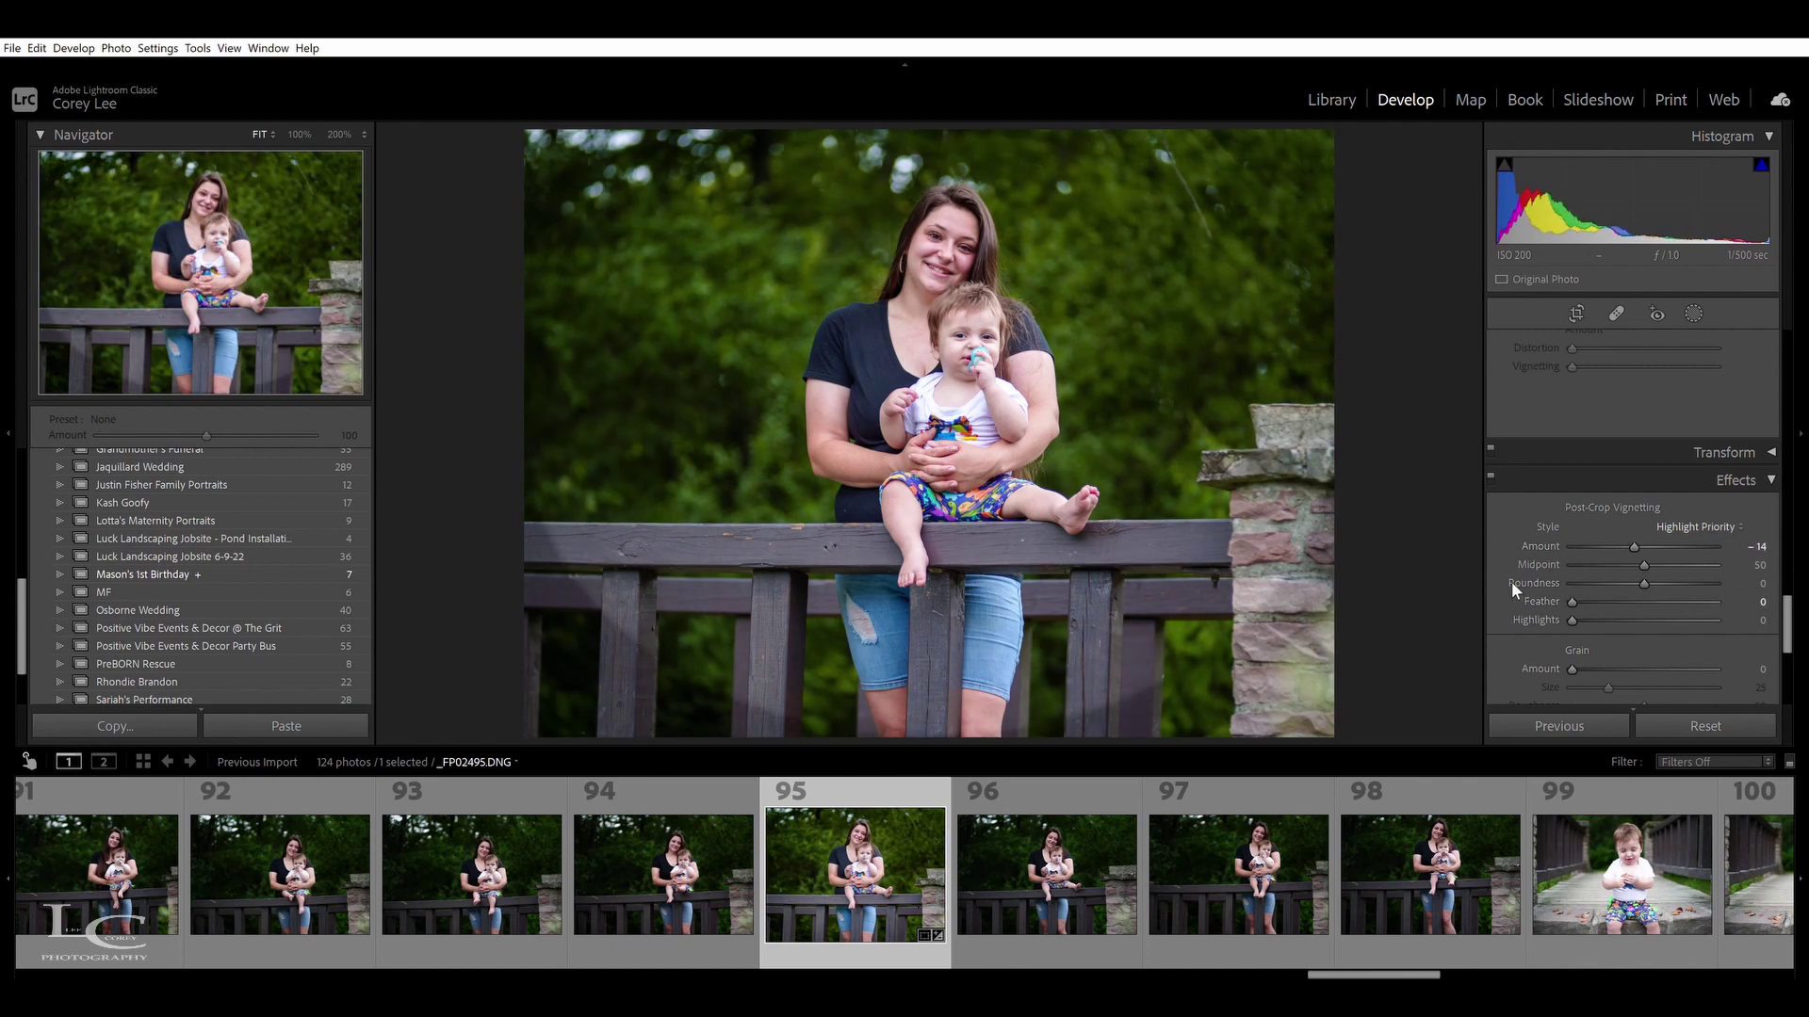
drag(1645, 565, 1718, 582)
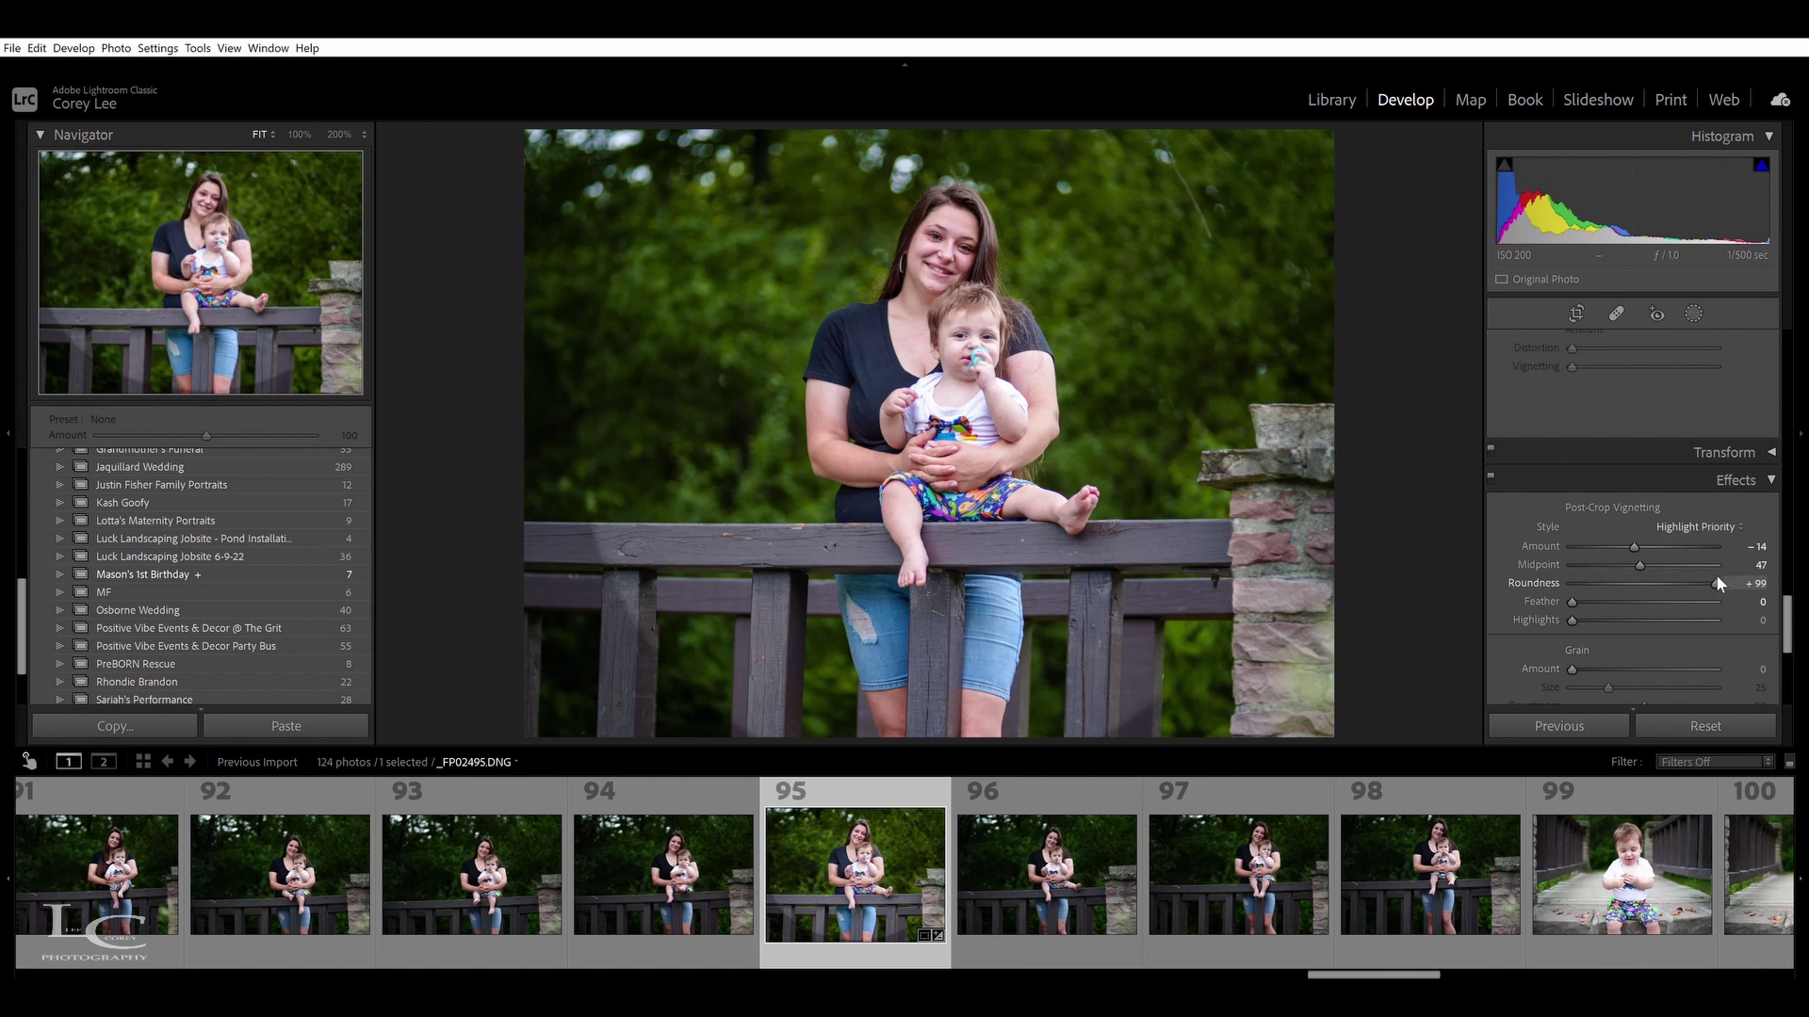
Refine the vignette around the mother and child with Amount -18, Midpoint 19 and Feather 50
double_click(1634, 546)
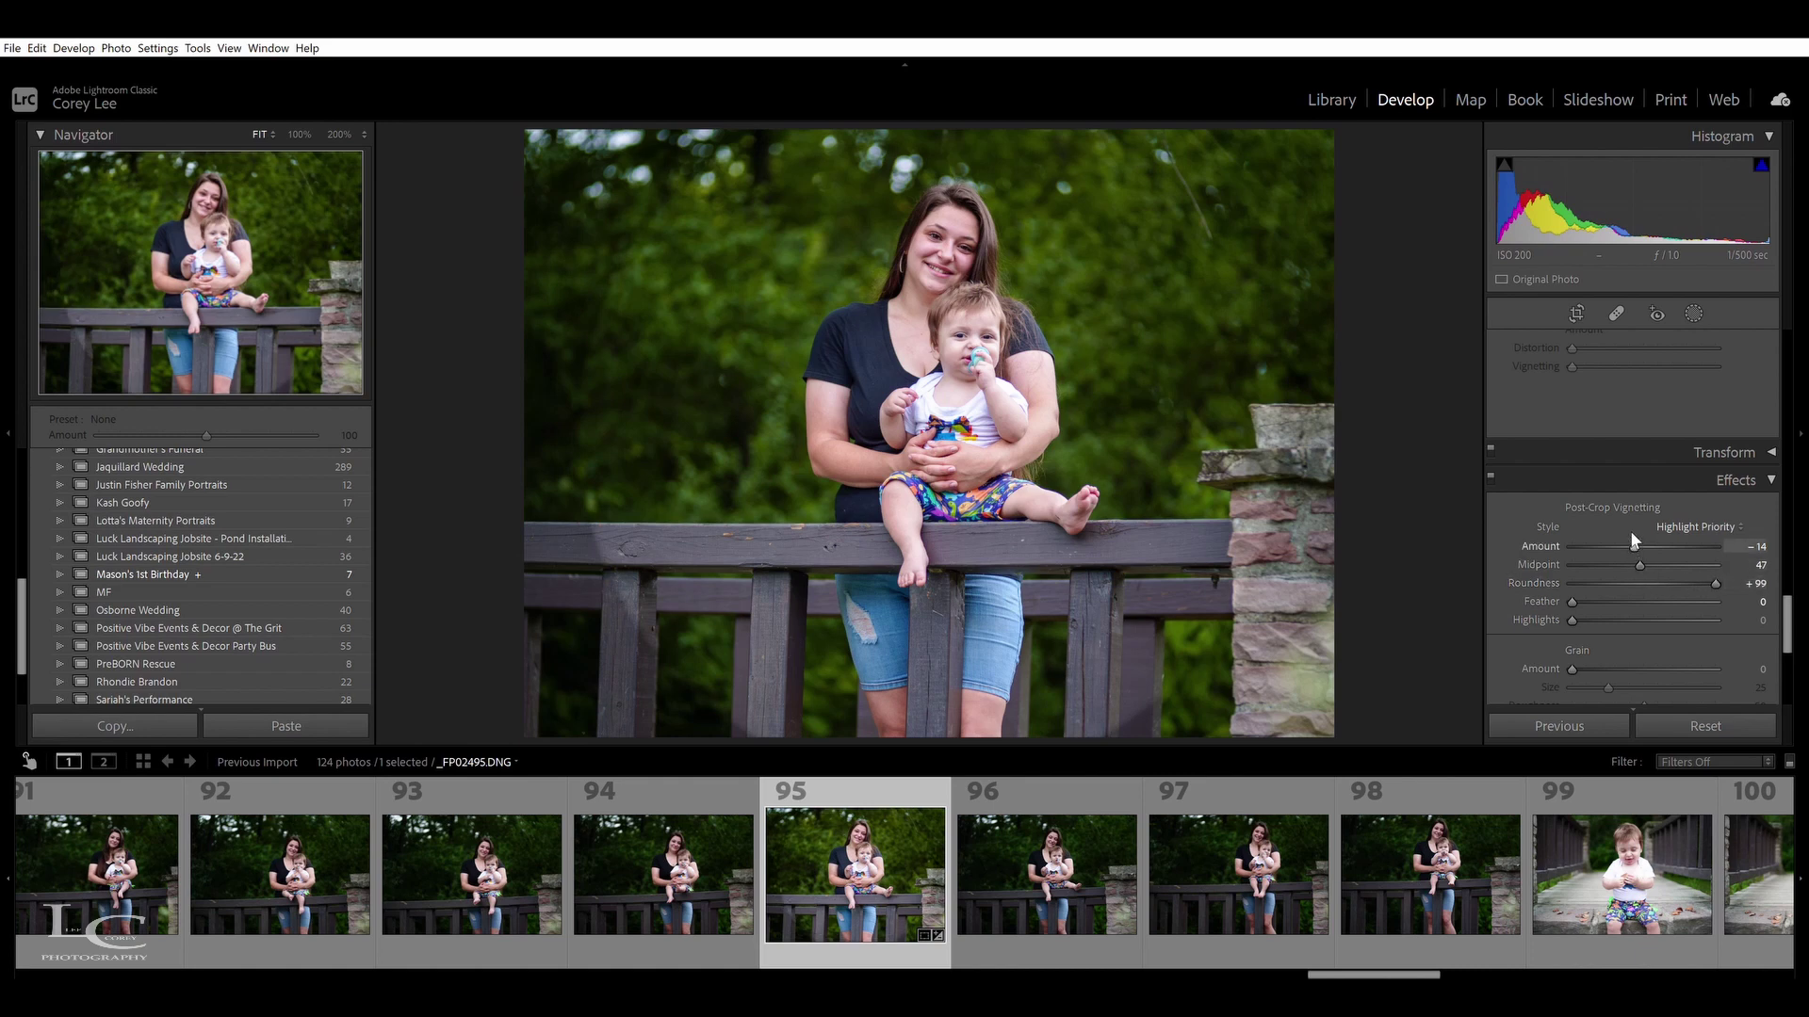
drag(1650, 534, 1596, 550)
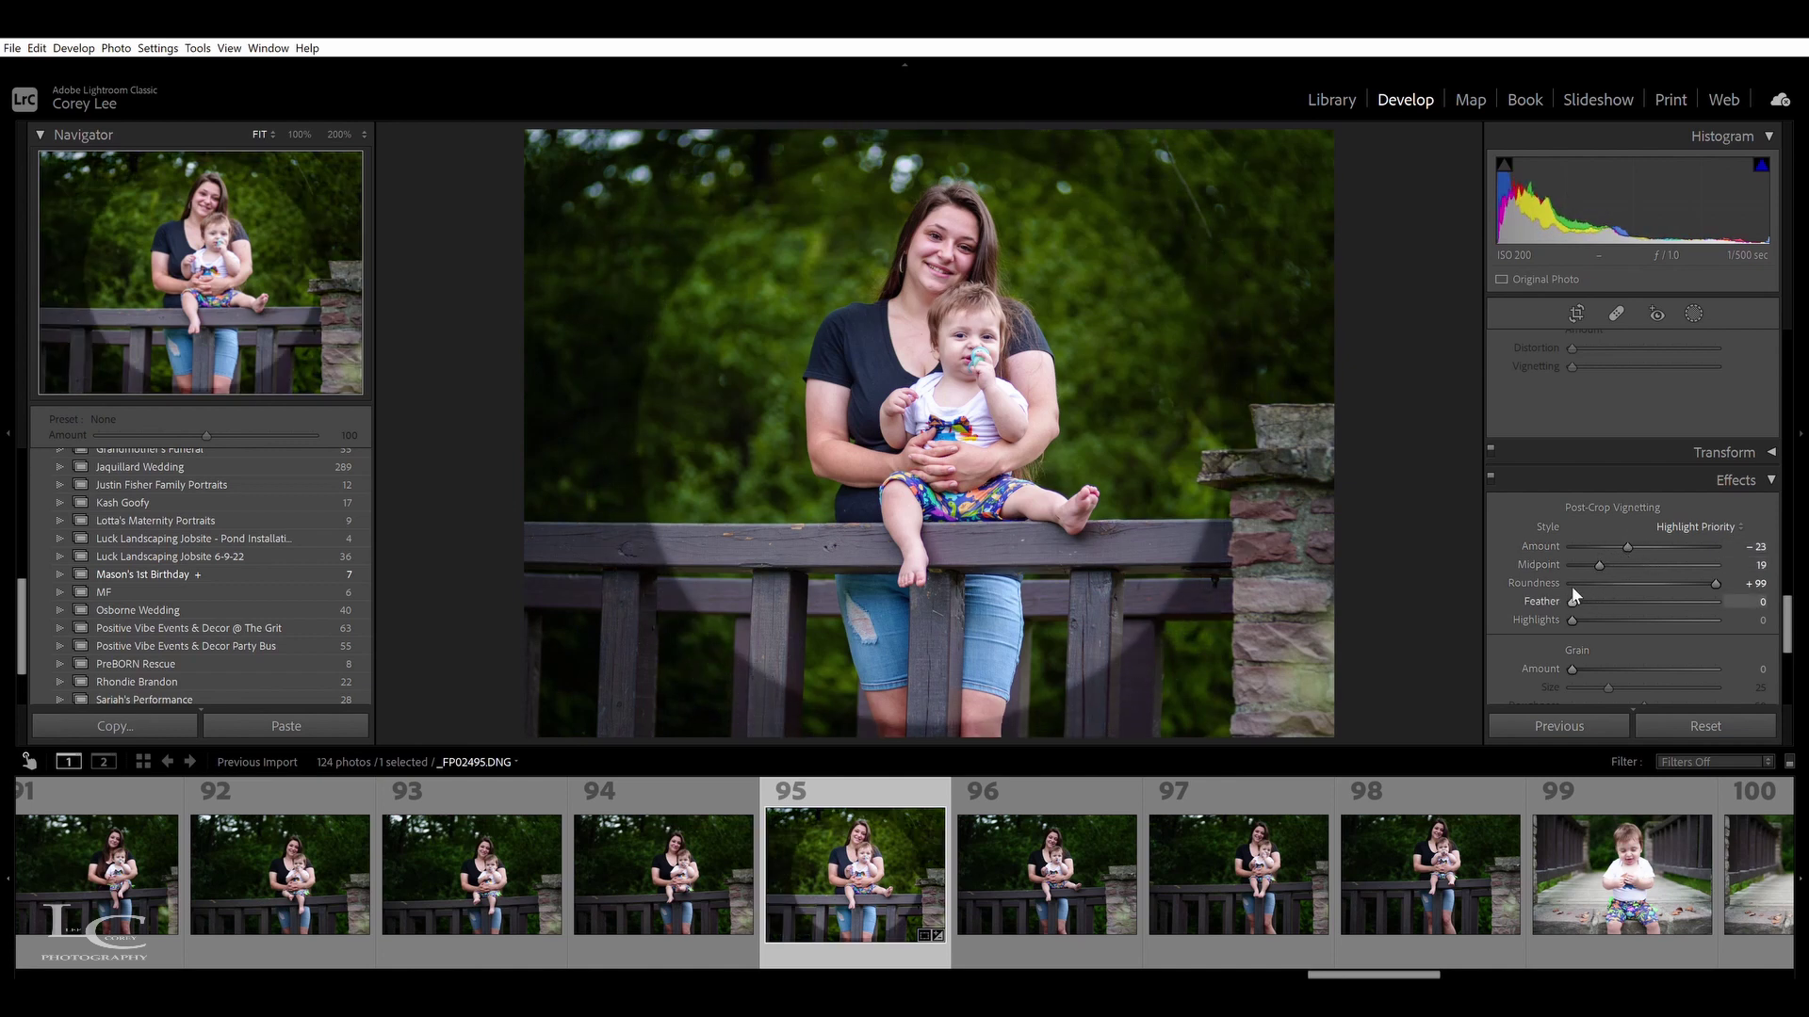
double_click(1573, 587)
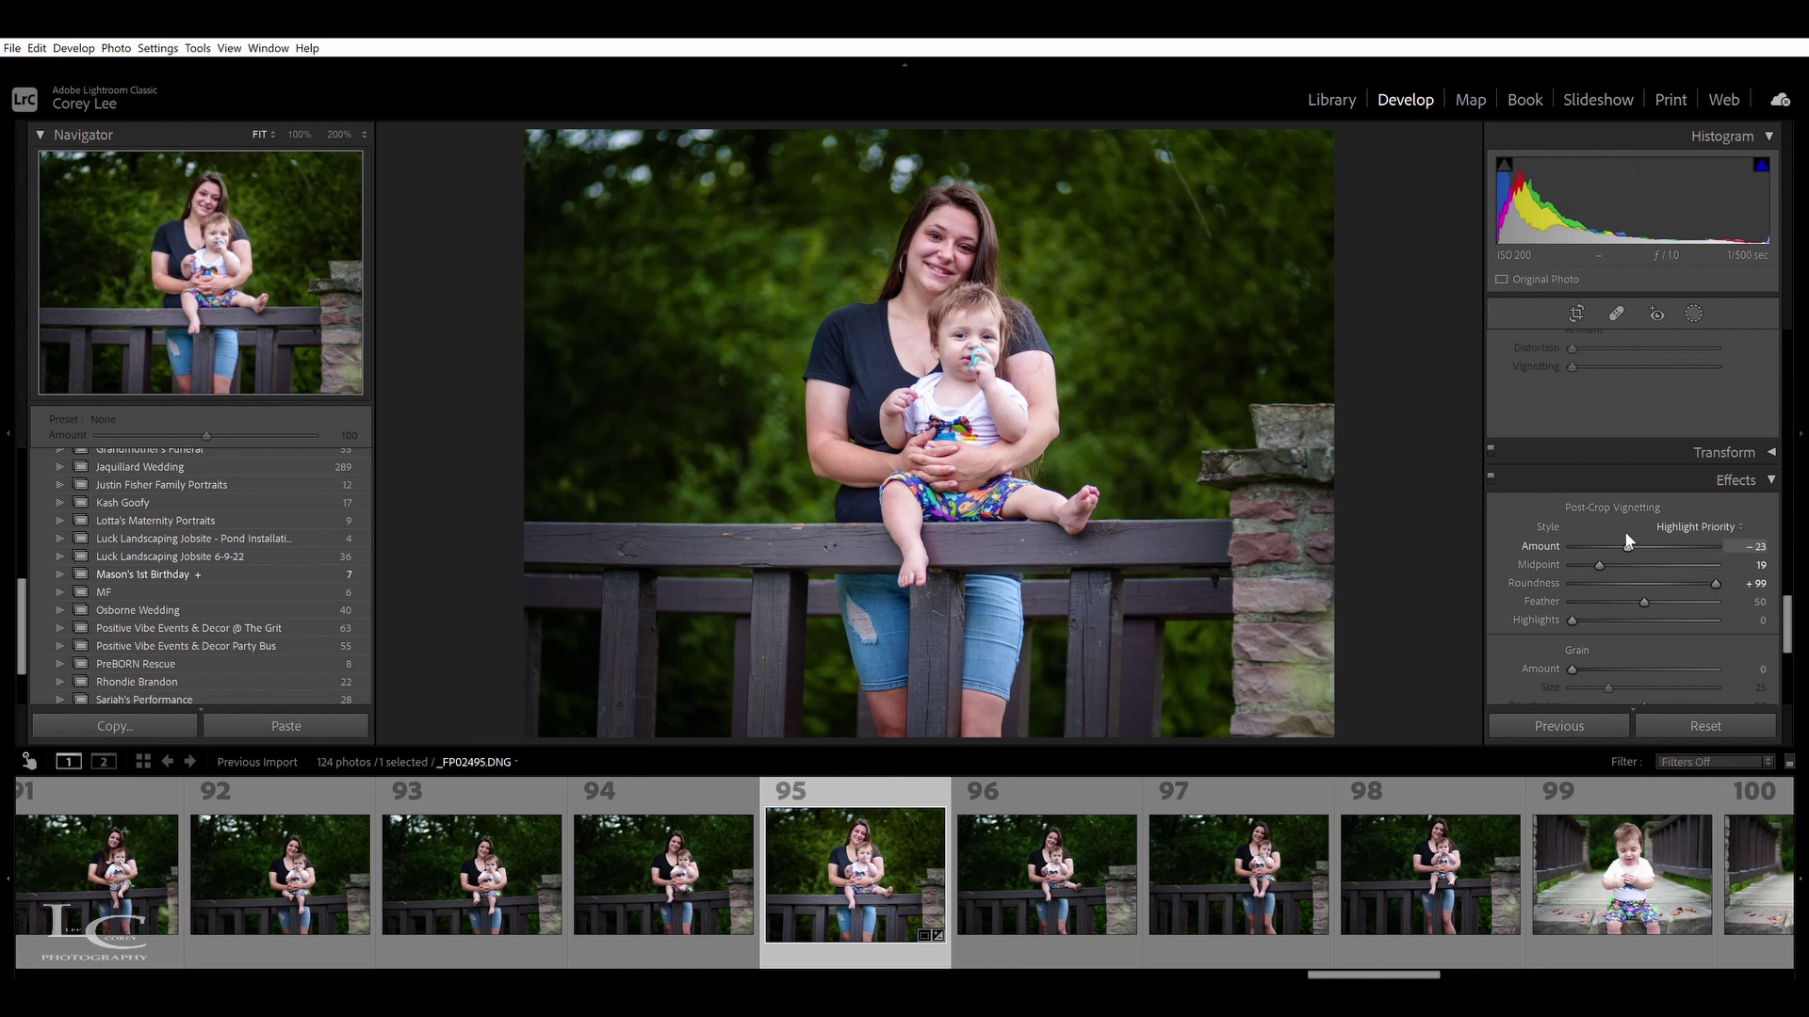
drag(1628, 541, 1632, 541)
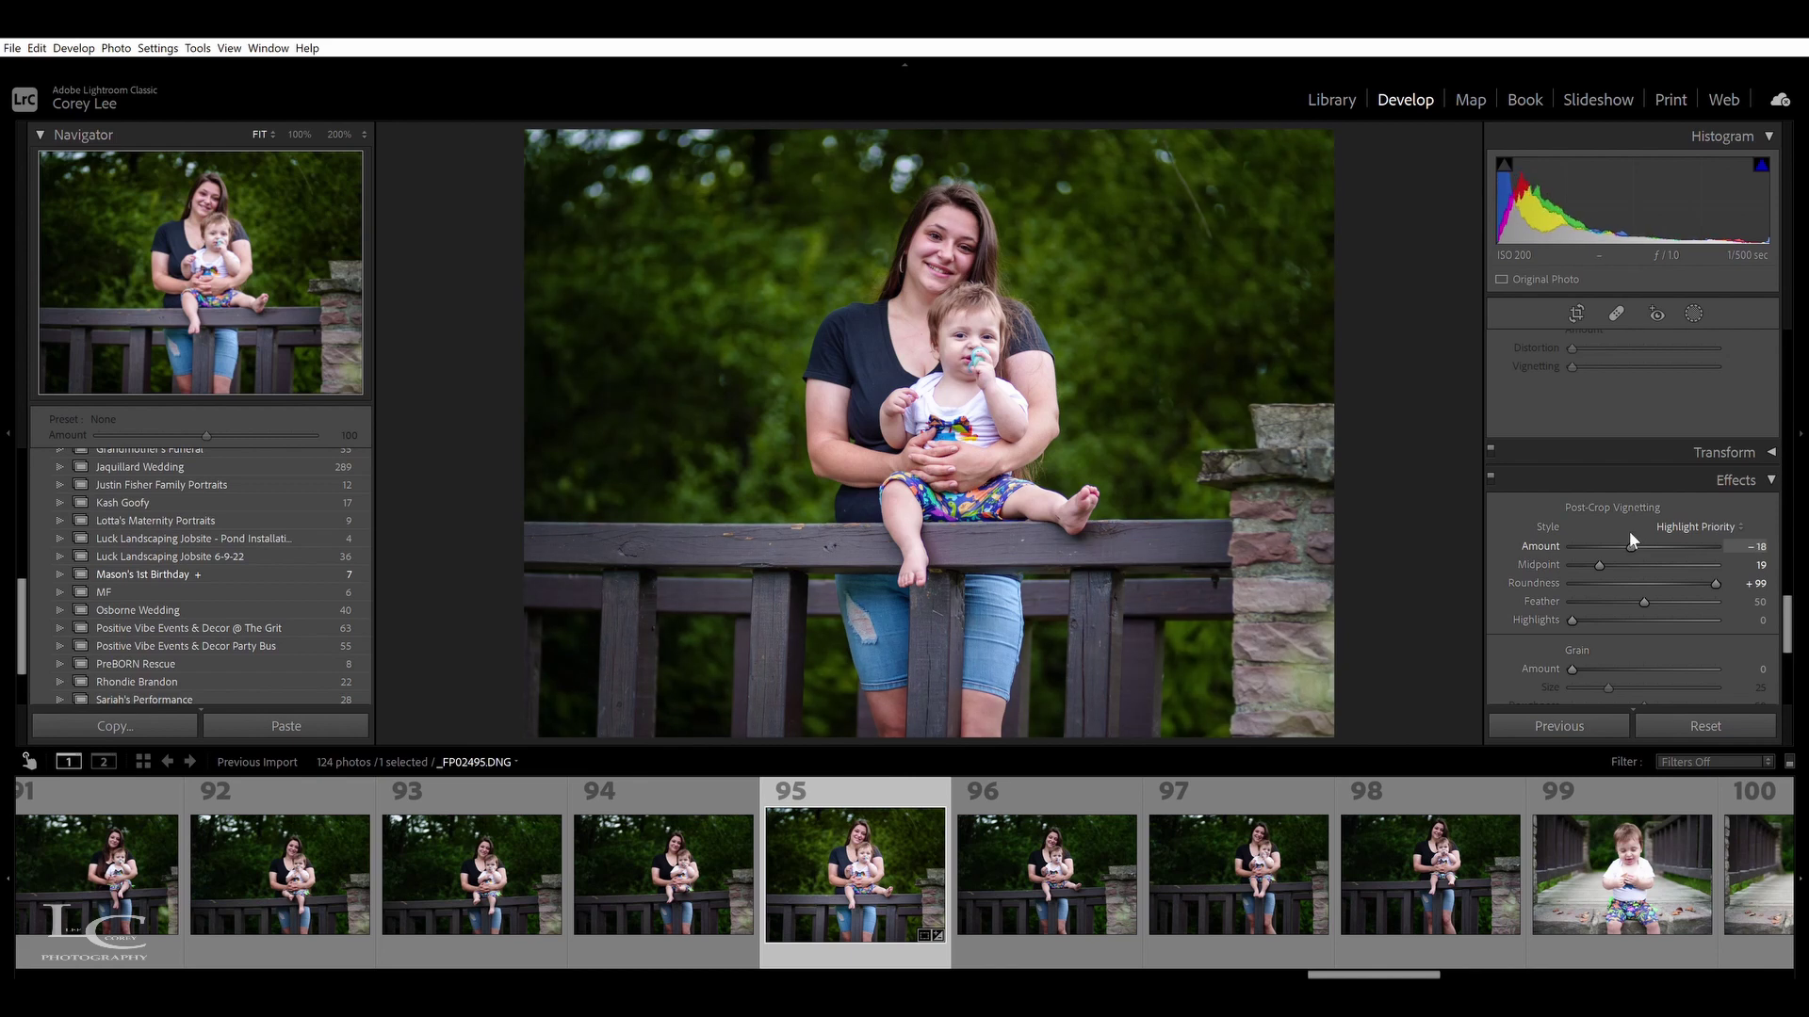
Increase the contrast of photo 95 with the tone curve's point curve
drag(1787, 621, 1788, 415)
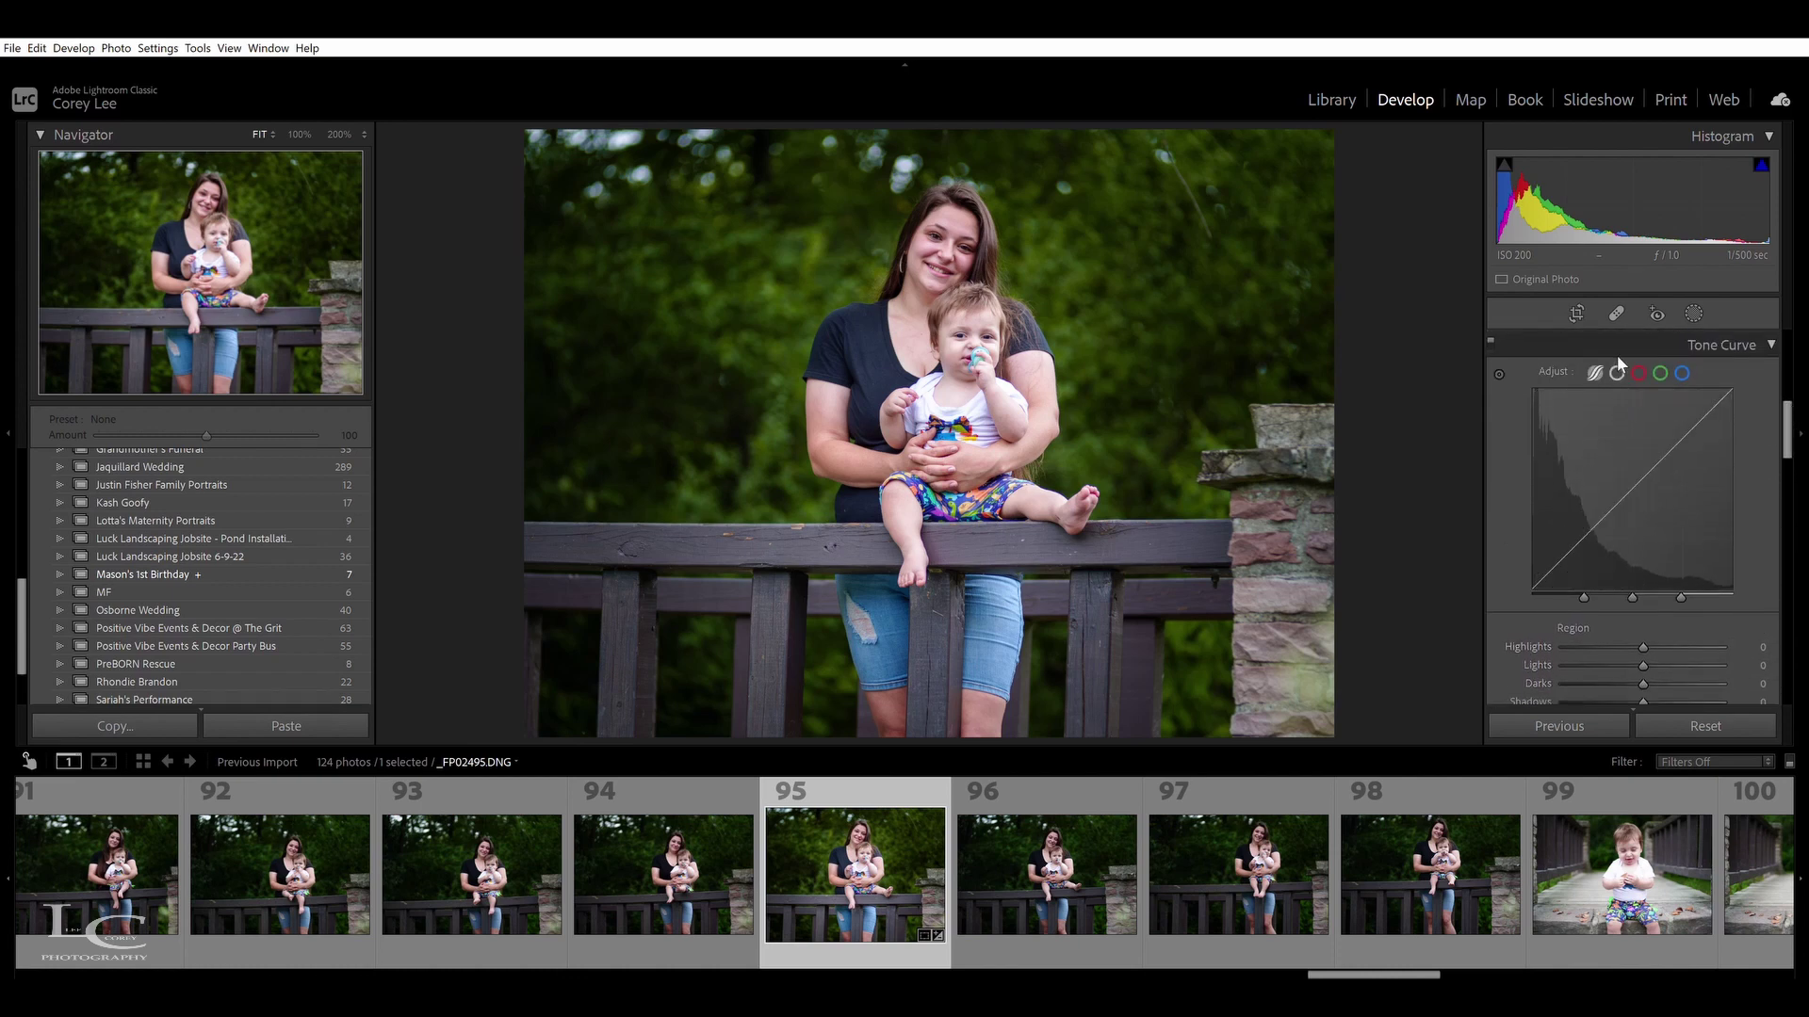
scroll(1619, 372, up, 2)
click(1619, 402)
scroll(1617, 452, down, 4)
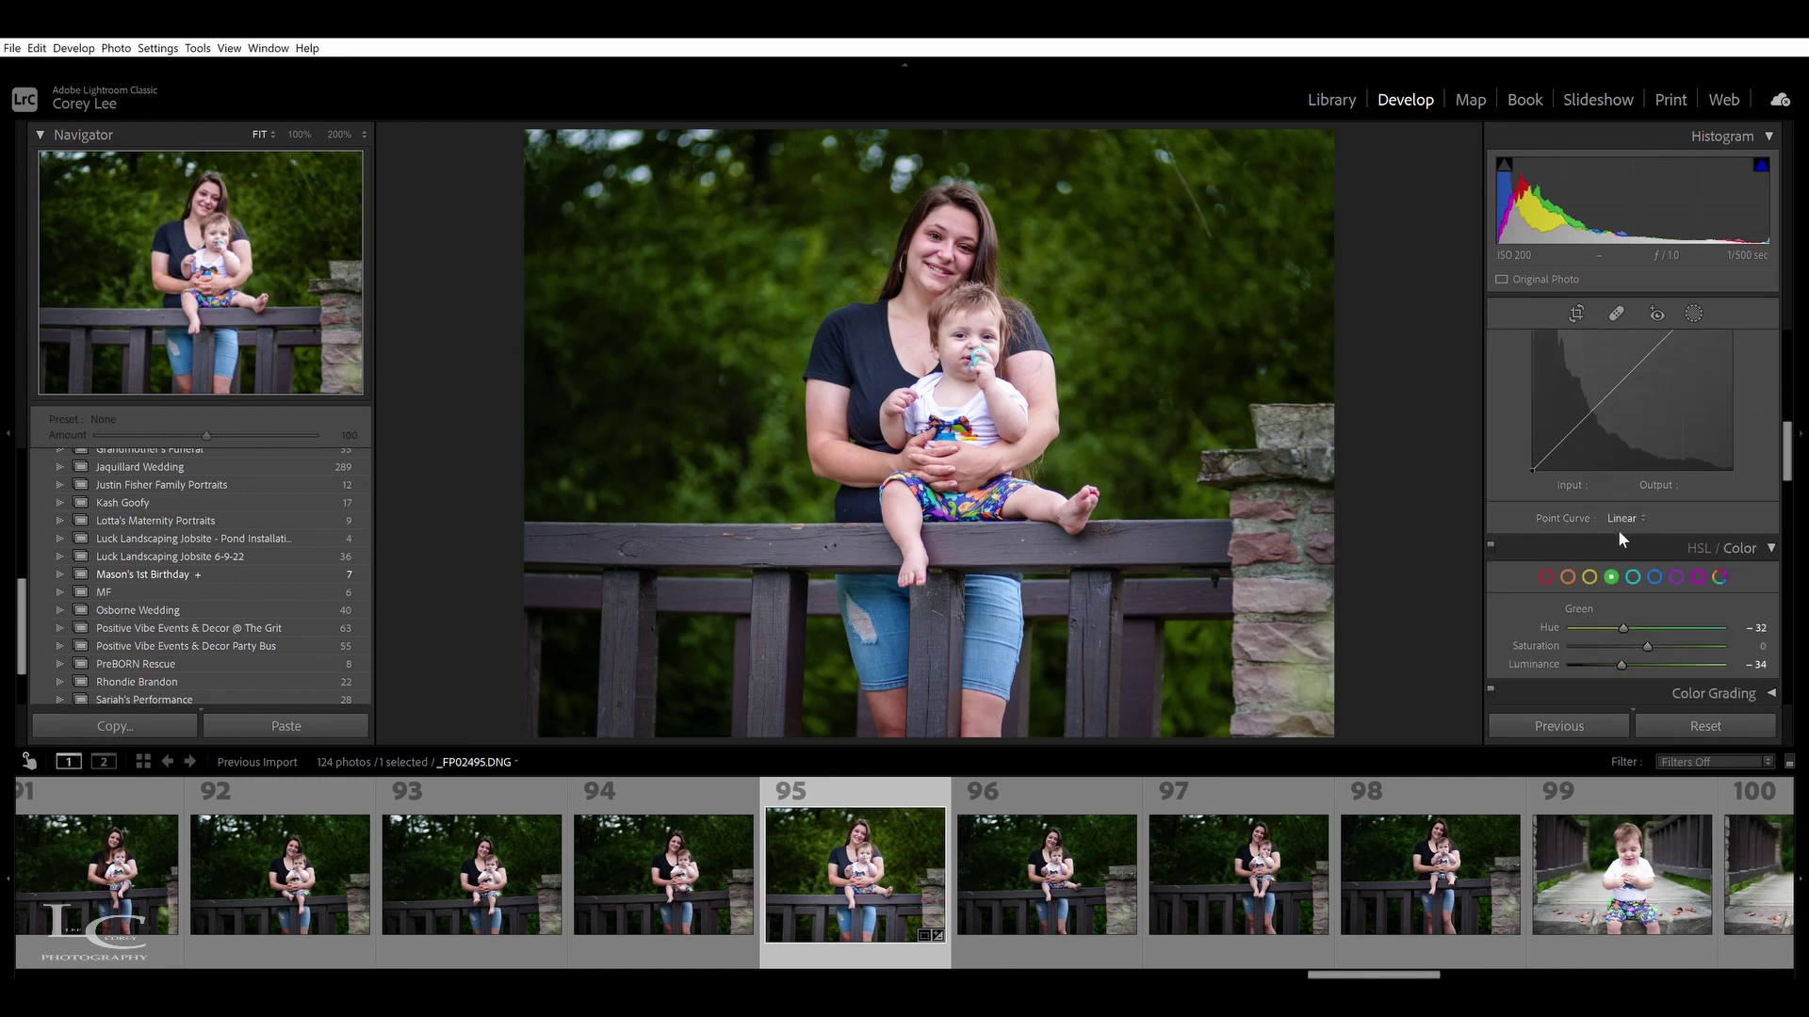
drag(1787, 452, 1790, 429)
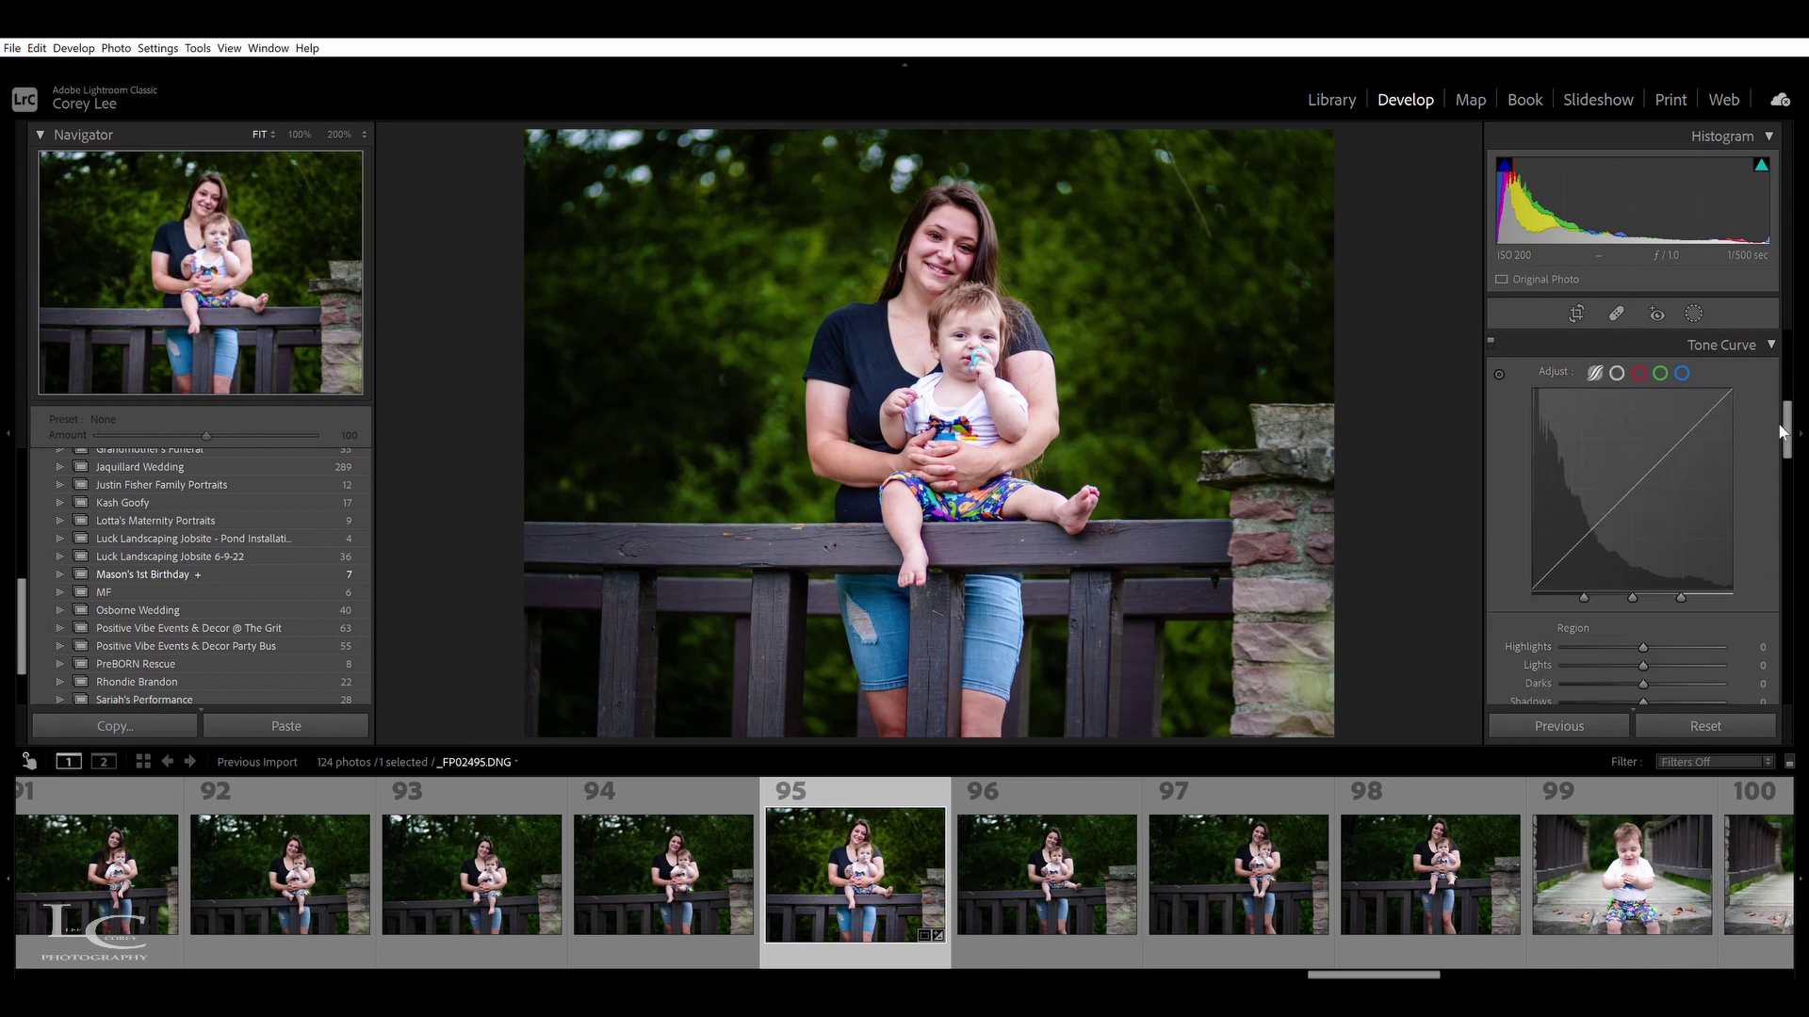
Lift the parametric tone curve by setting Lights to +7 and Shadows to +43
click(1594, 372)
scroll(1656, 517, down, 2)
drag(1658, 501, 1679, 533)
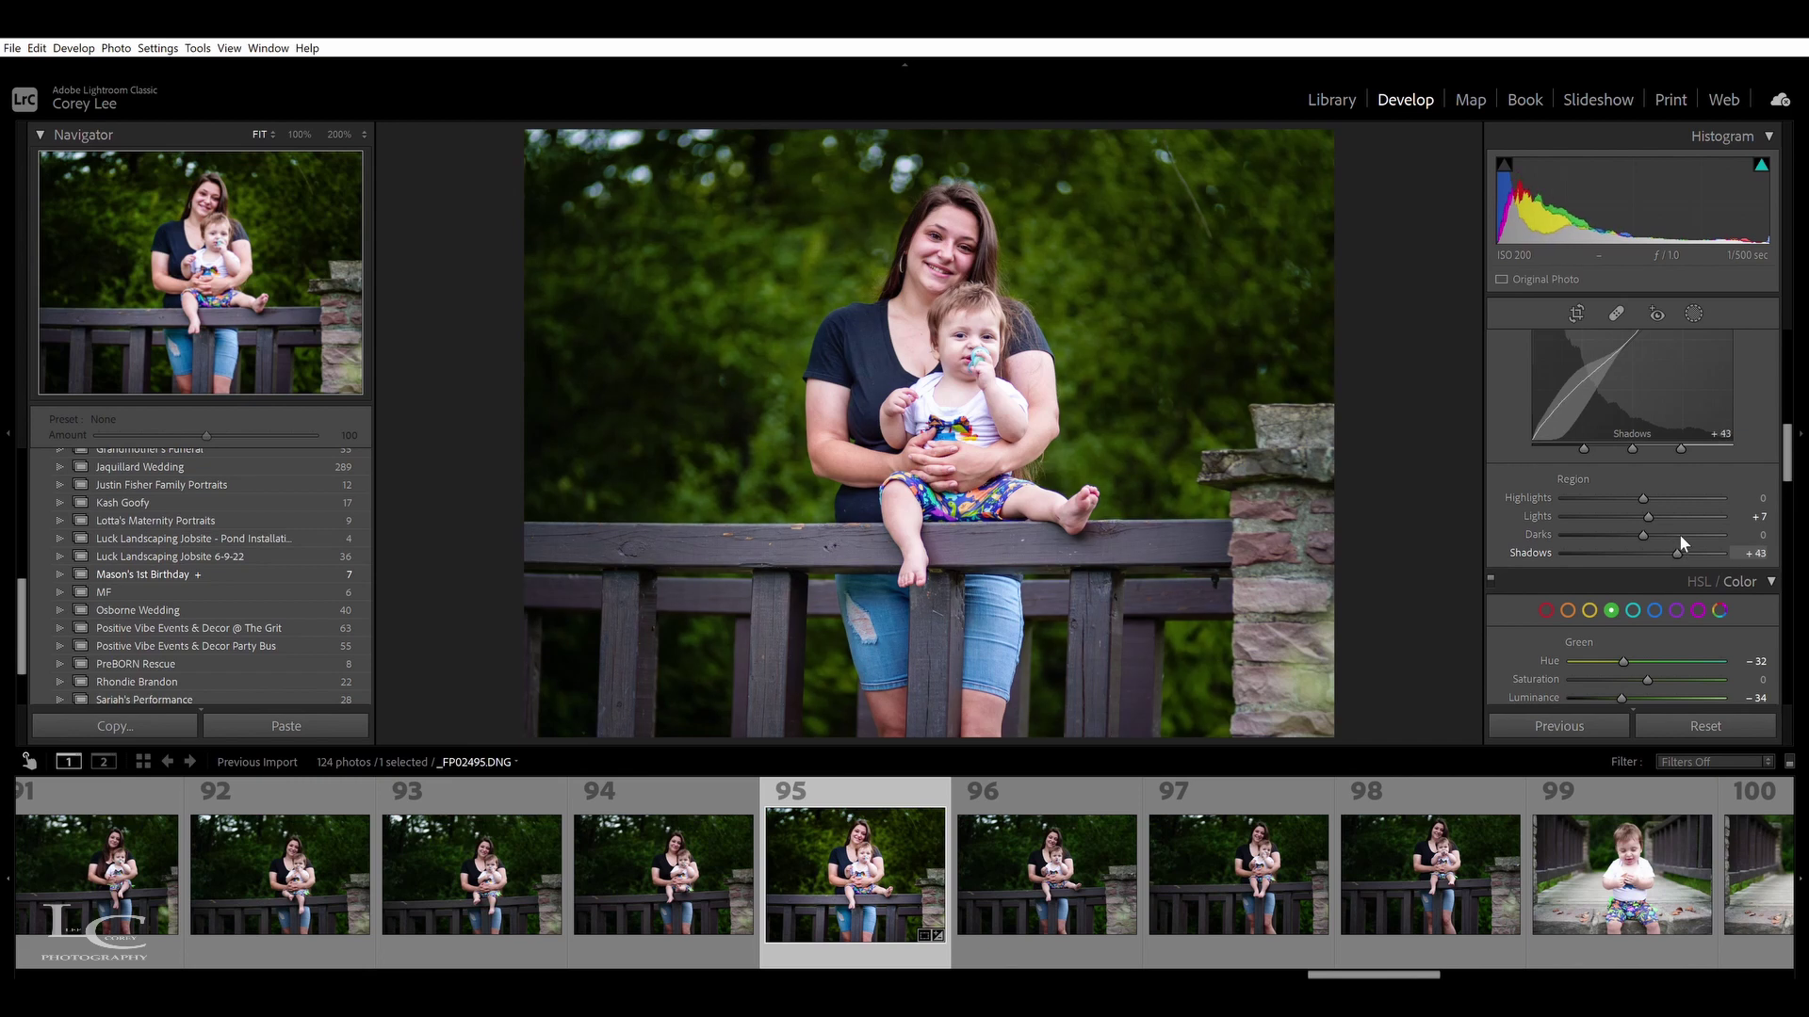
Set the basic Highlights to -82 and Exposure to +1.15 for photo 95
scroll(1752, 471, up, 5)
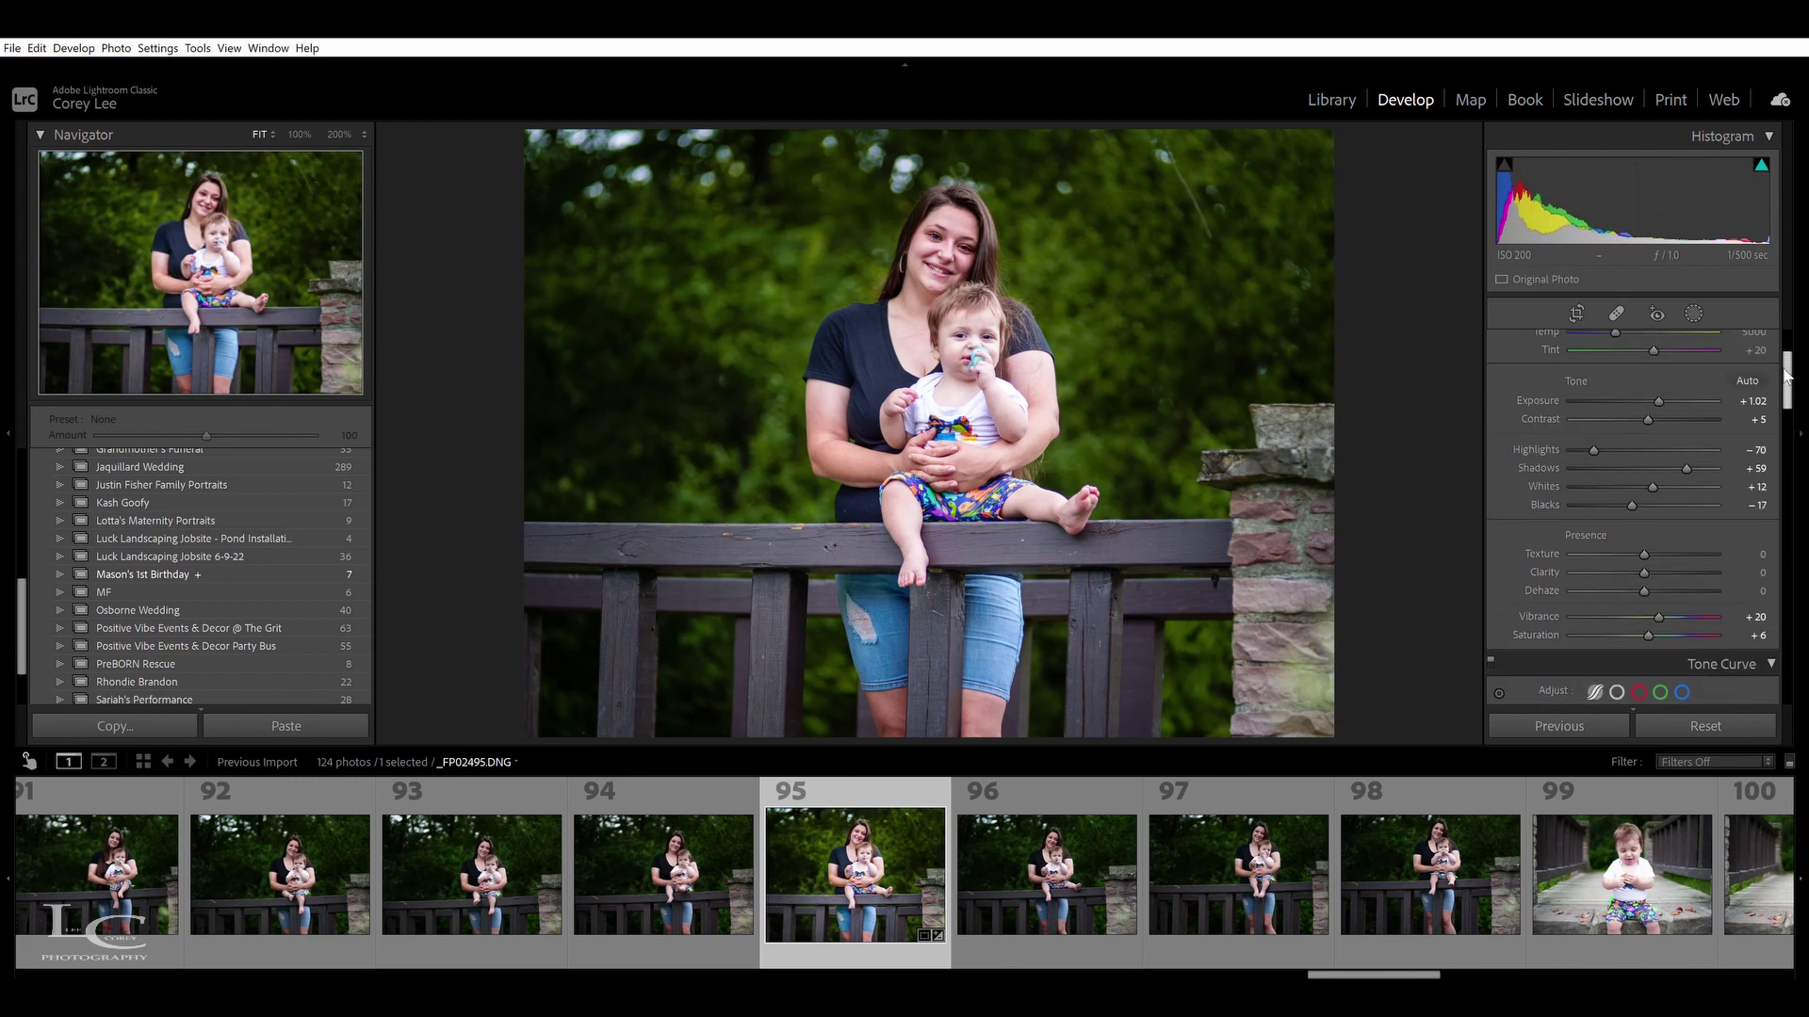
drag(1590, 433, 1662, 395)
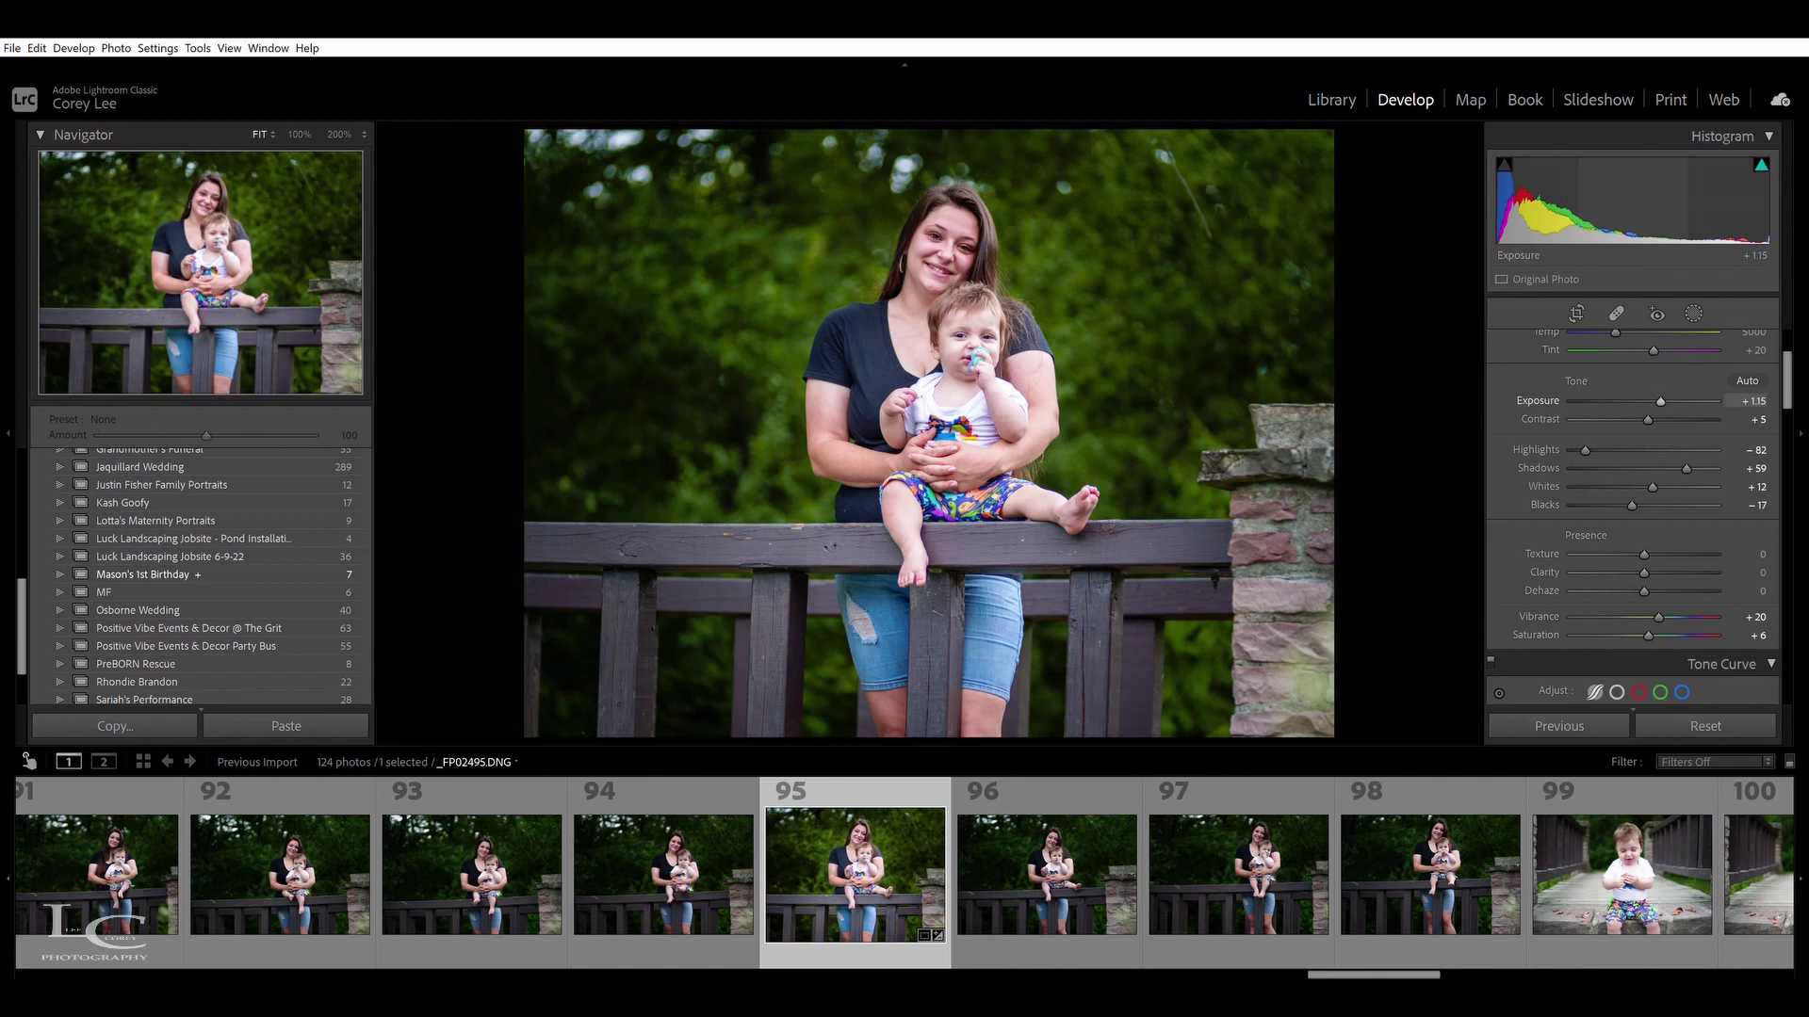
Paint a brush mask with Contrast 9 and Highlights -26 over the bright areas of the mother and child, and reset its Clarity to 0
click(1692, 311)
click(1554, 424)
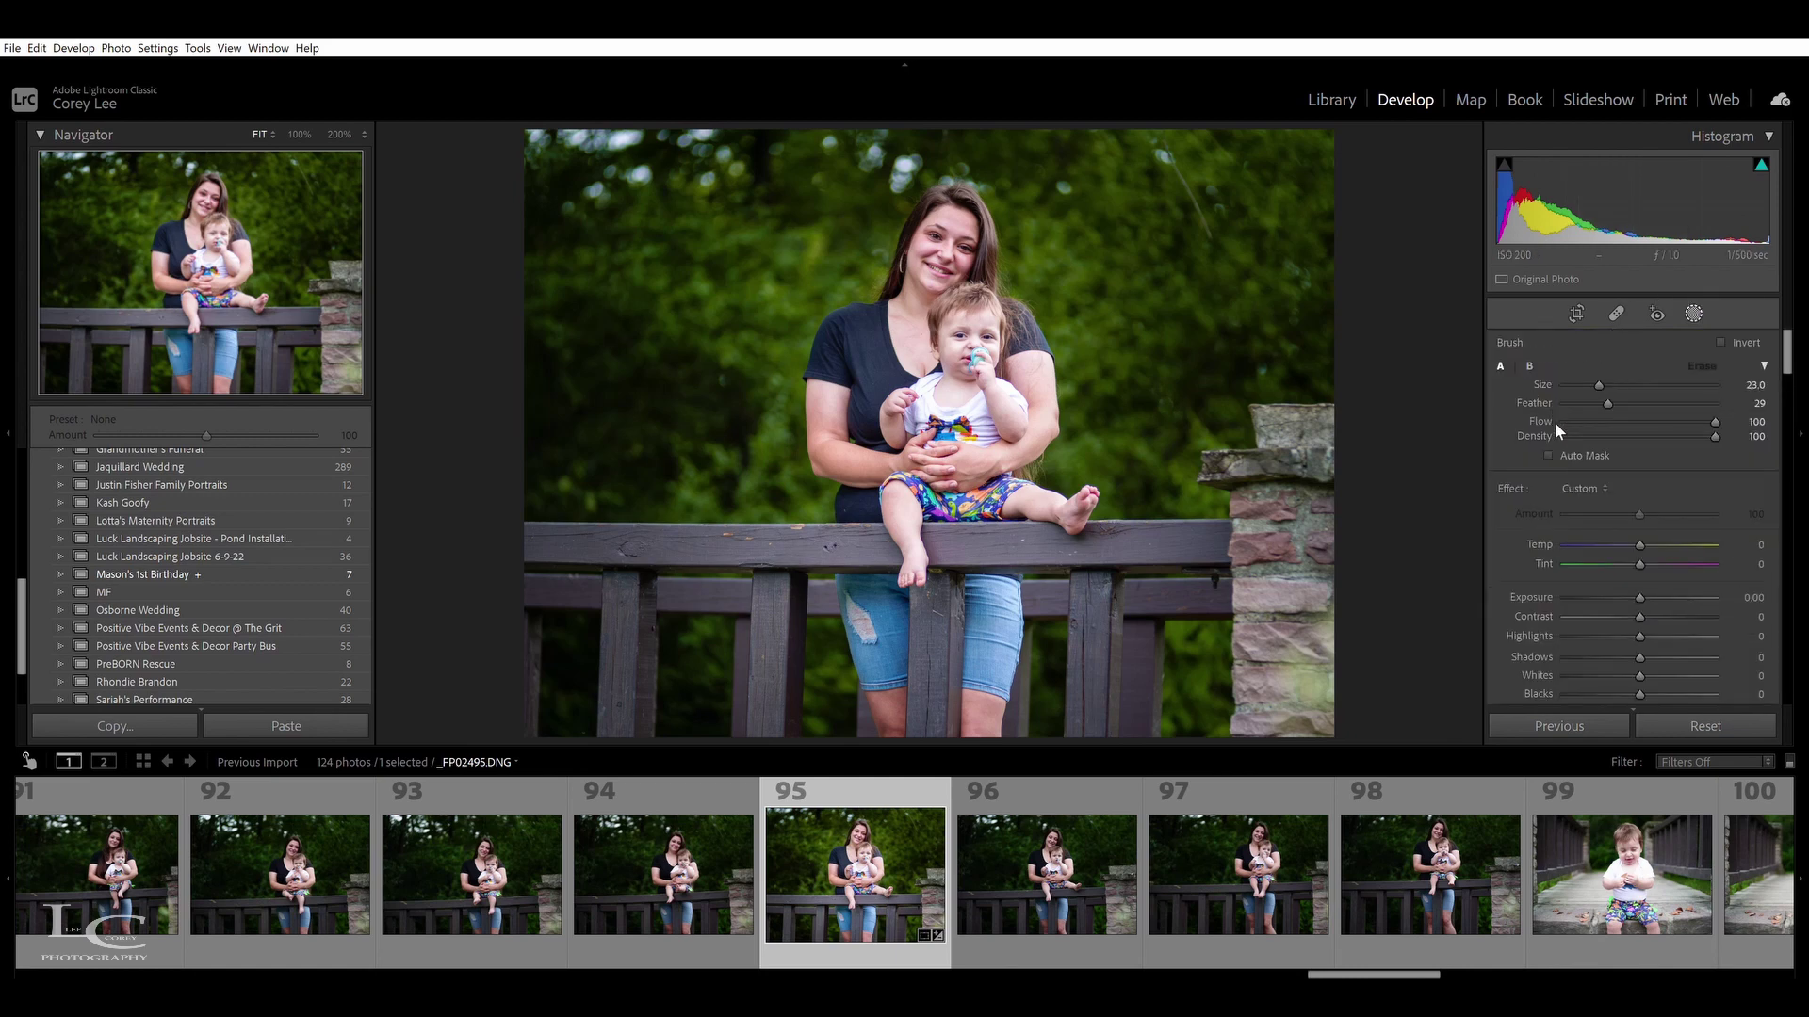
scroll(1647, 501, down, 3)
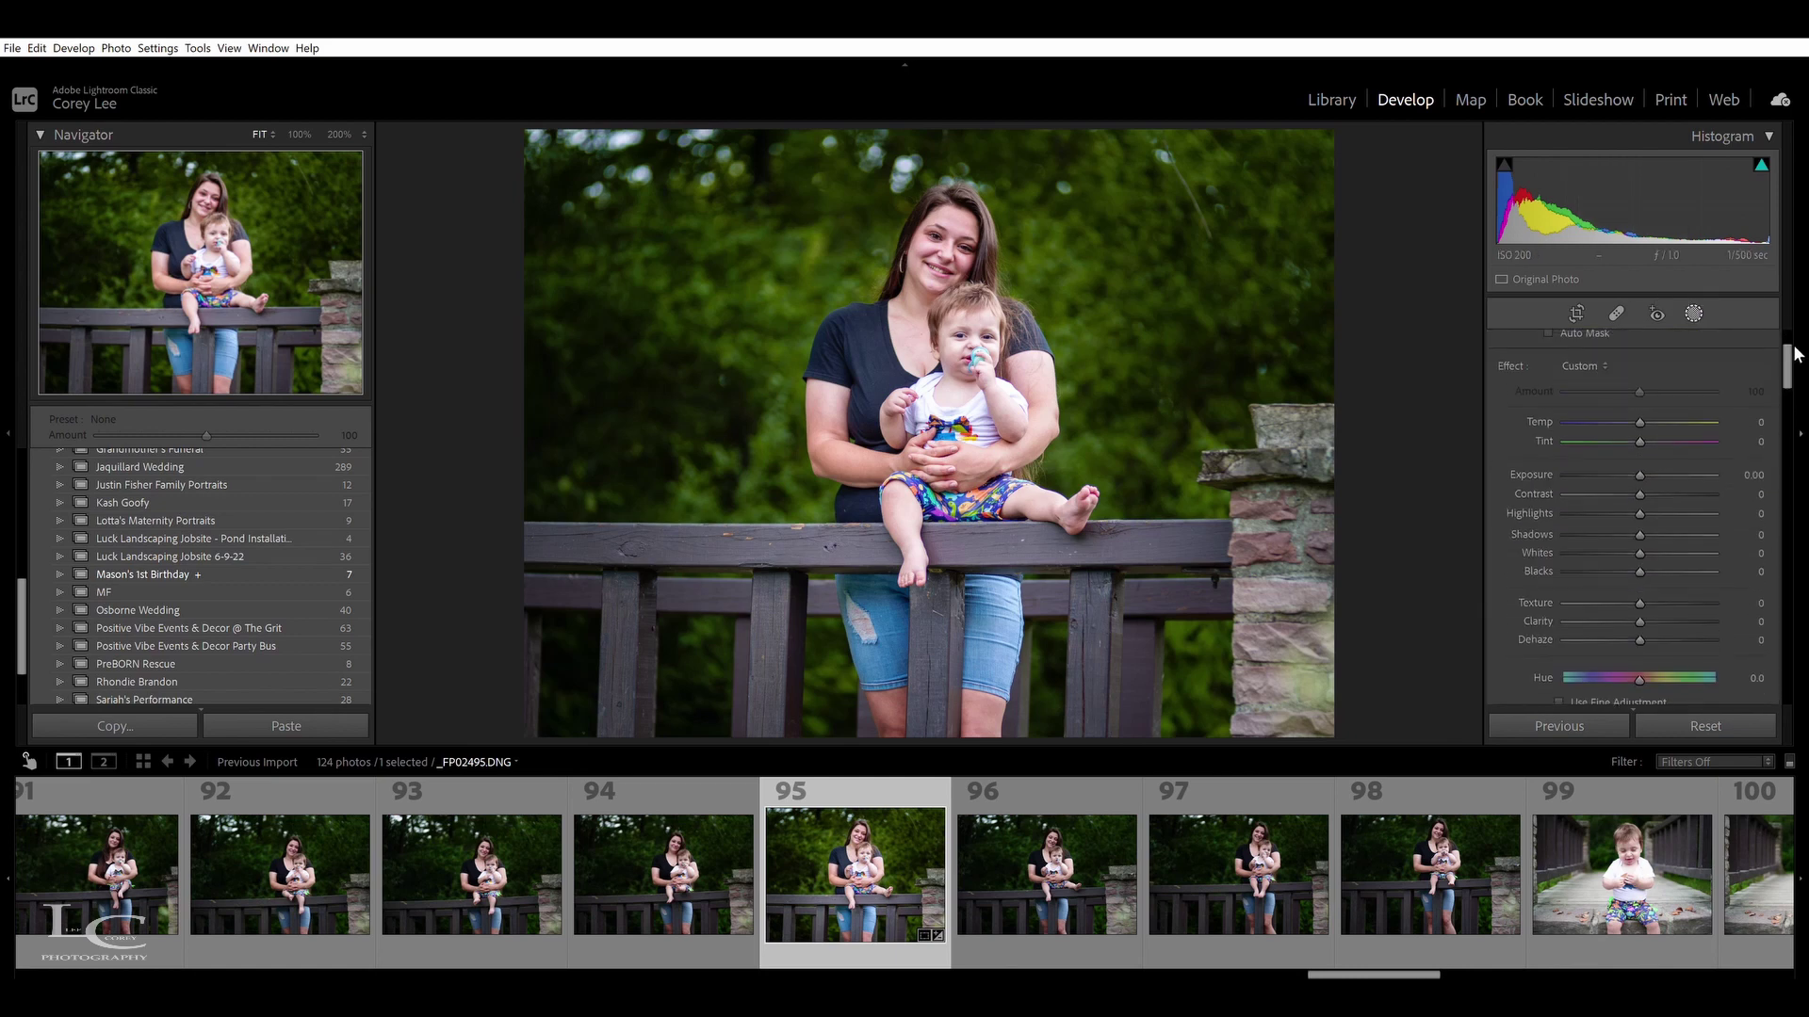
drag(1648, 504, 1621, 504)
drag(1645, 477, 1647, 476)
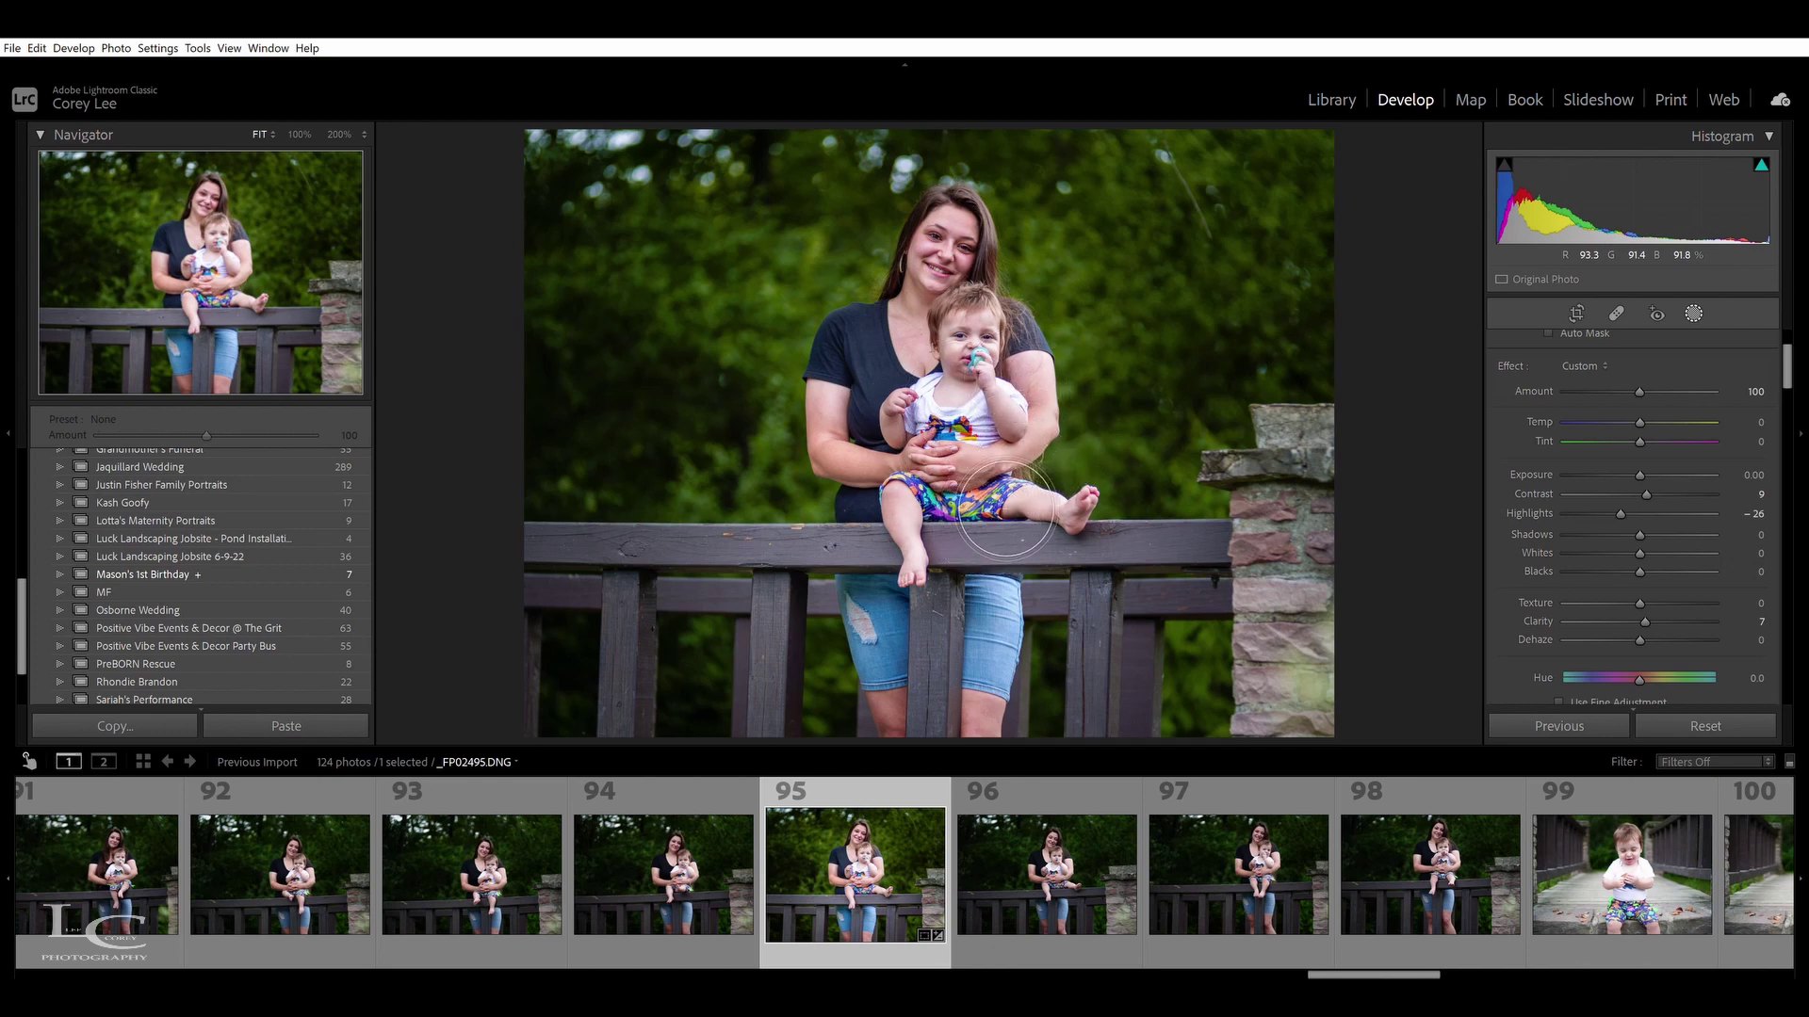
drag(1036, 405, 1071, 476)
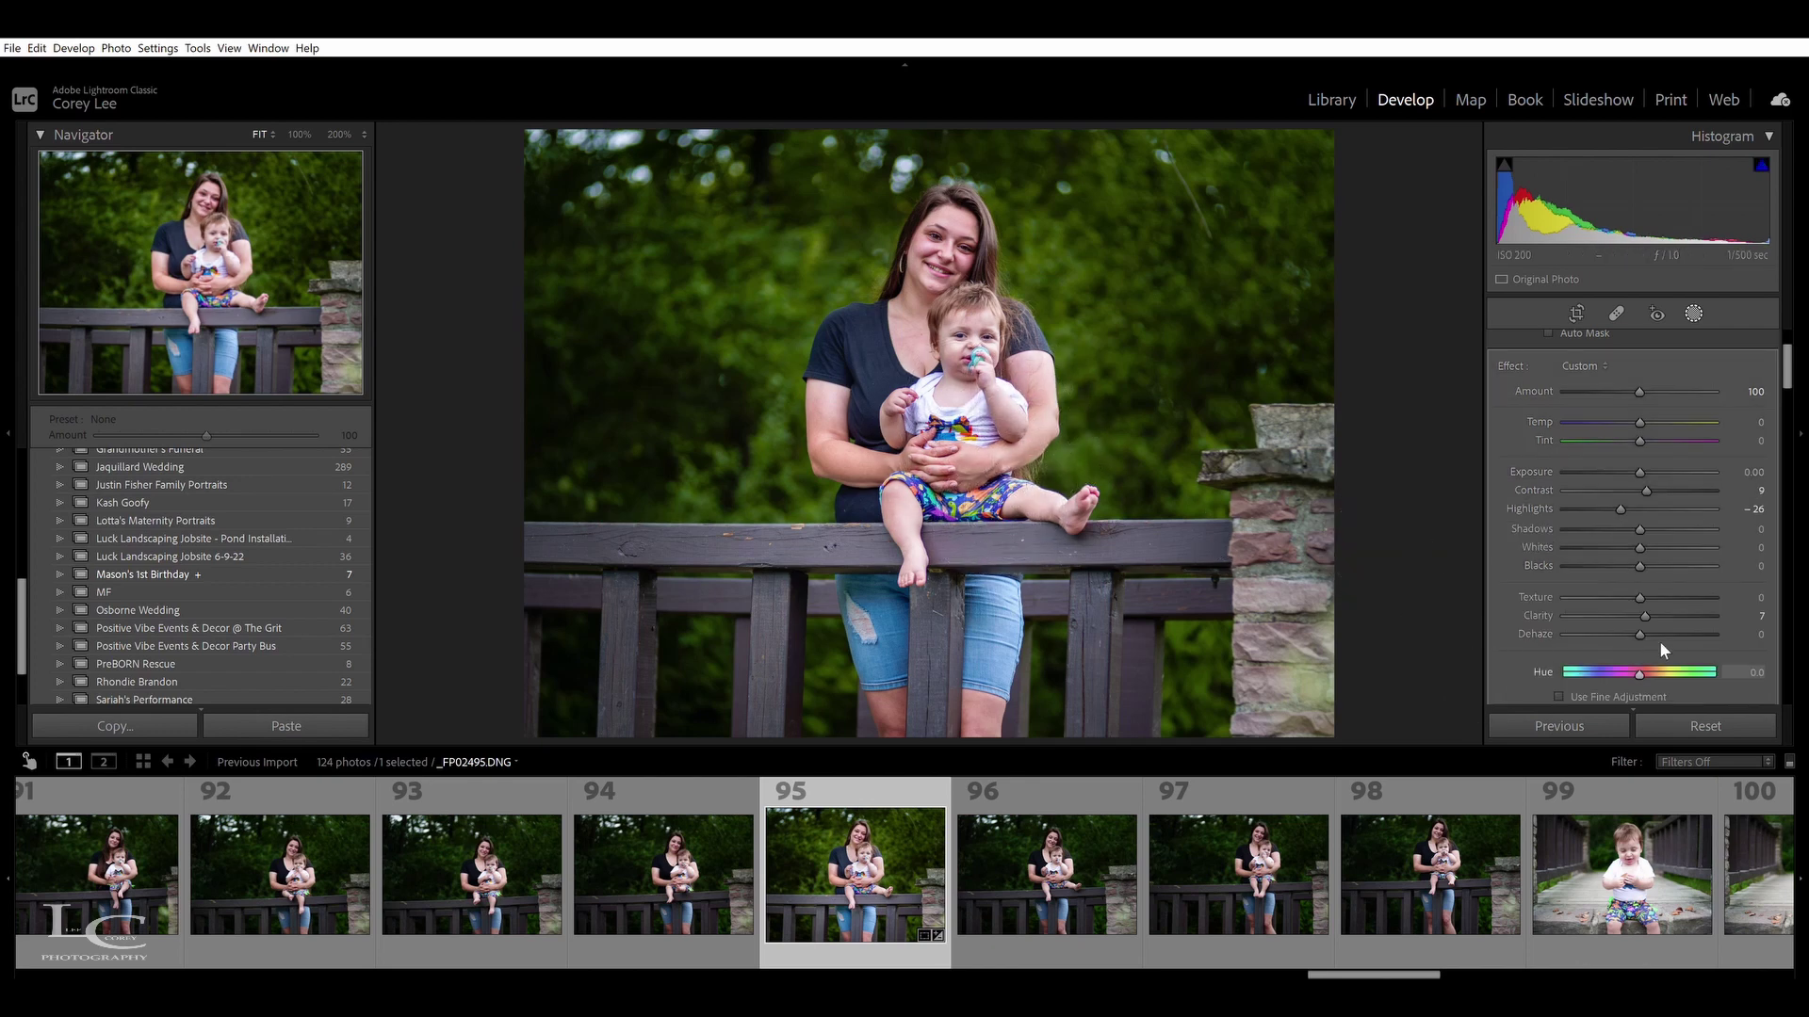
double_click(1645, 602)
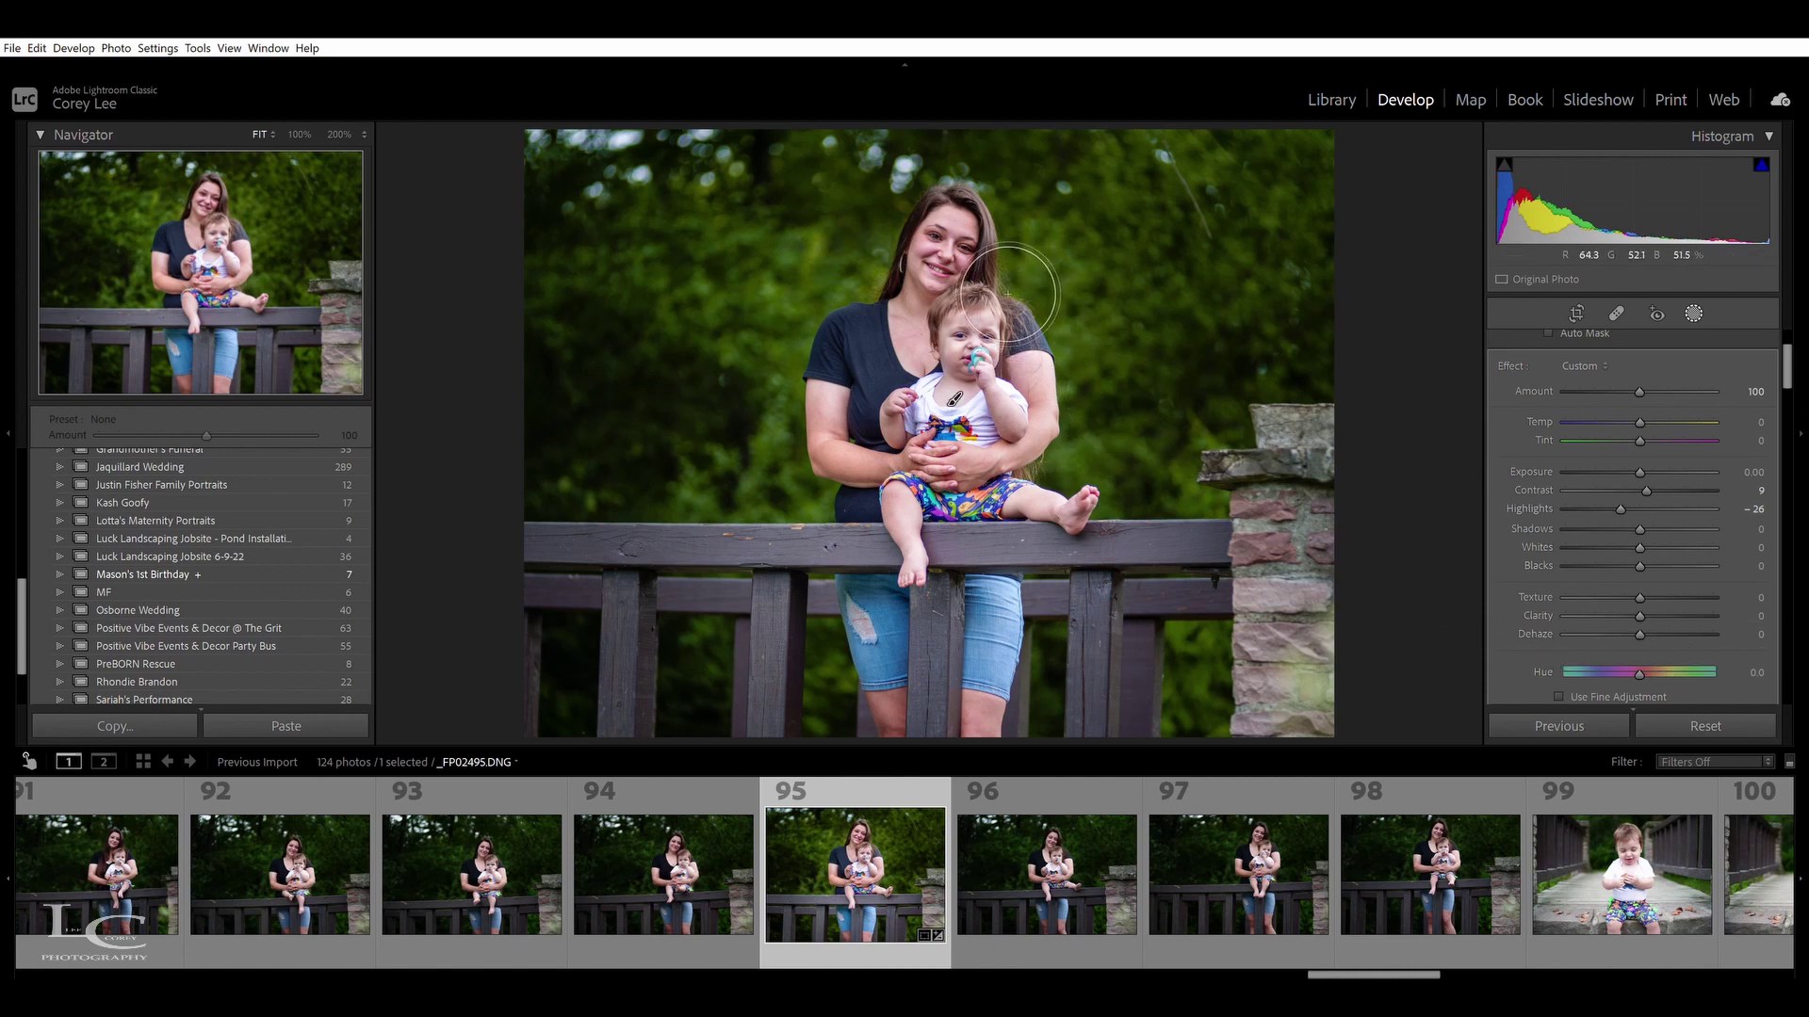
Set the Highlights of the brush mask on the mother and child to -20
drag(1639, 528, 1664, 513)
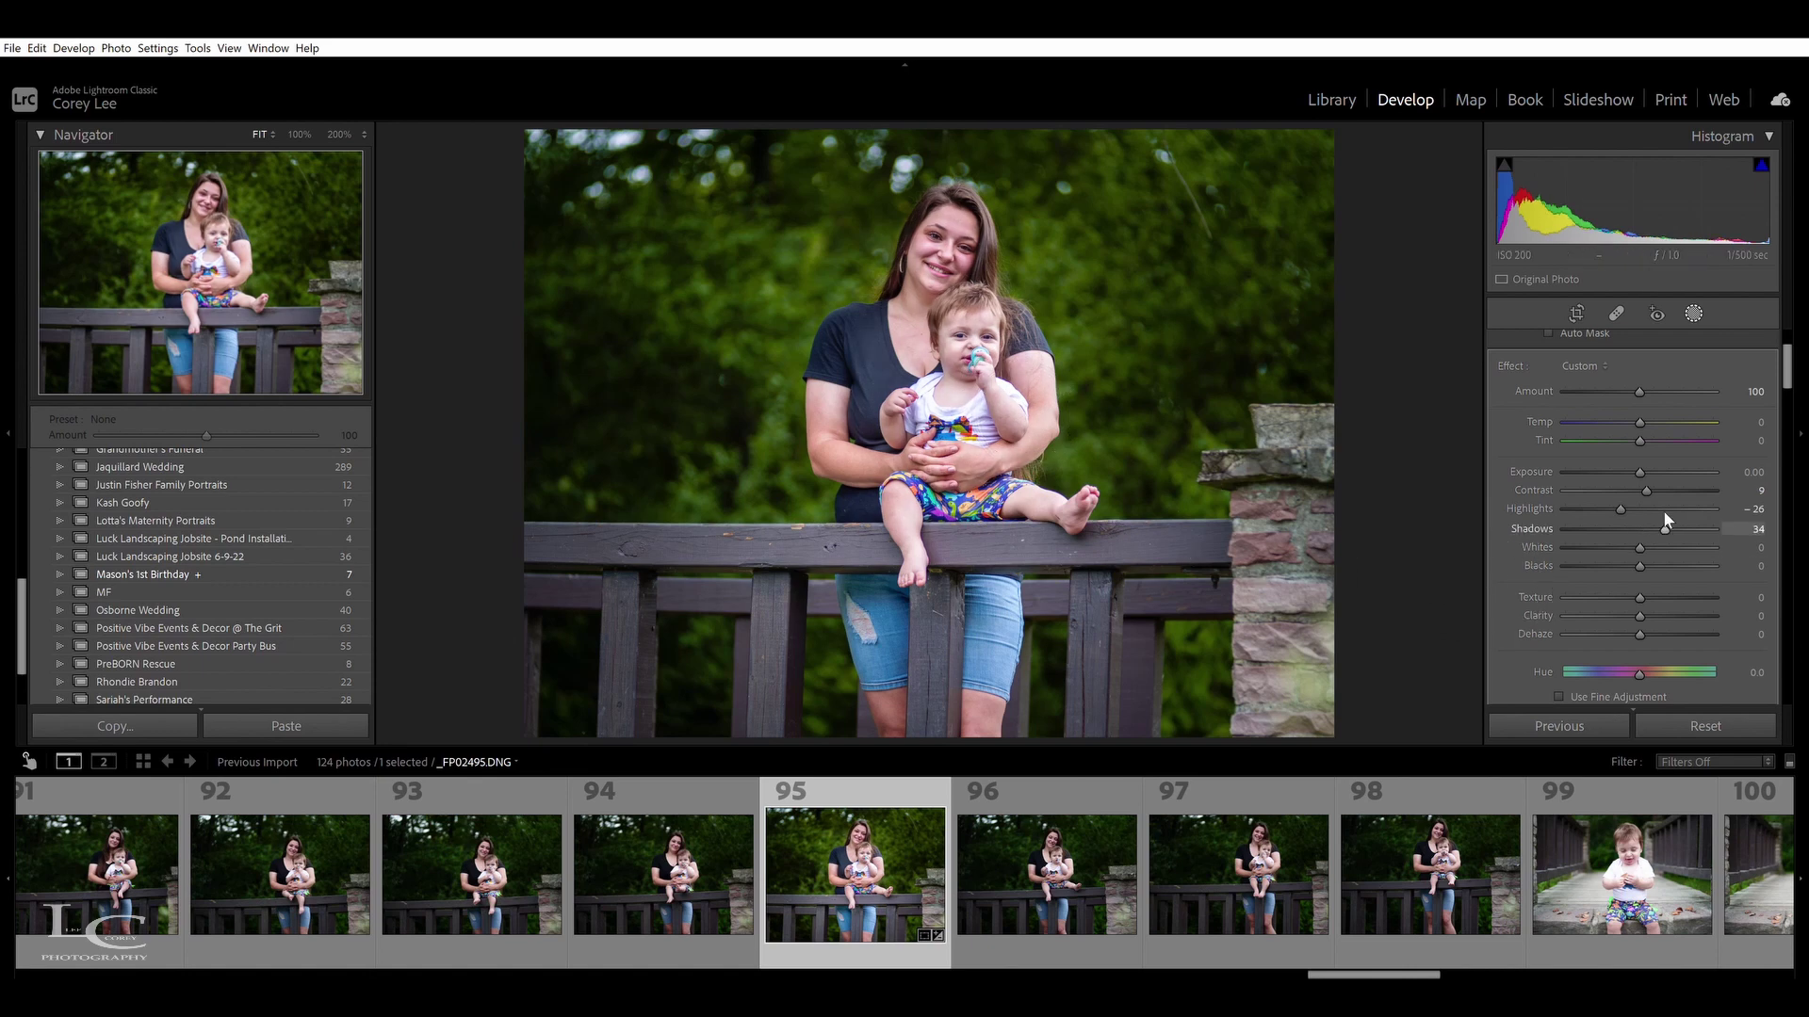
key(ctrl+z)
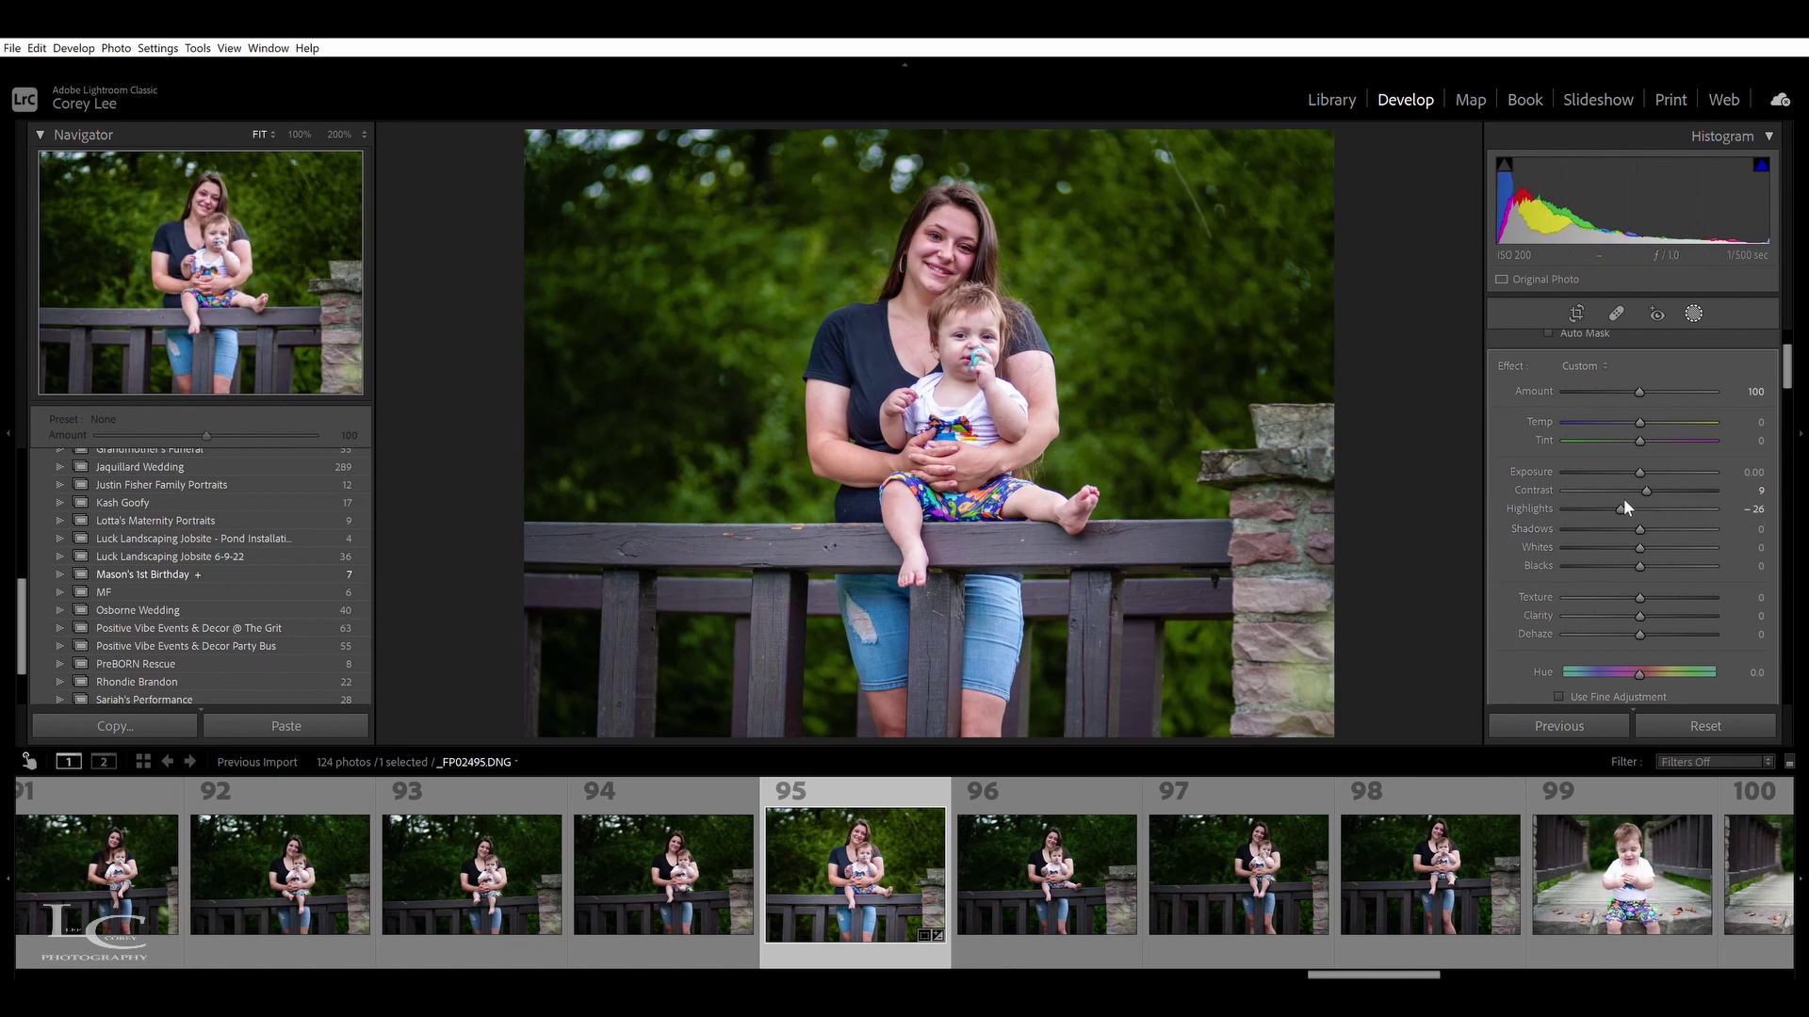
click(1625, 494)
scroll(1790, 367, up, 2)
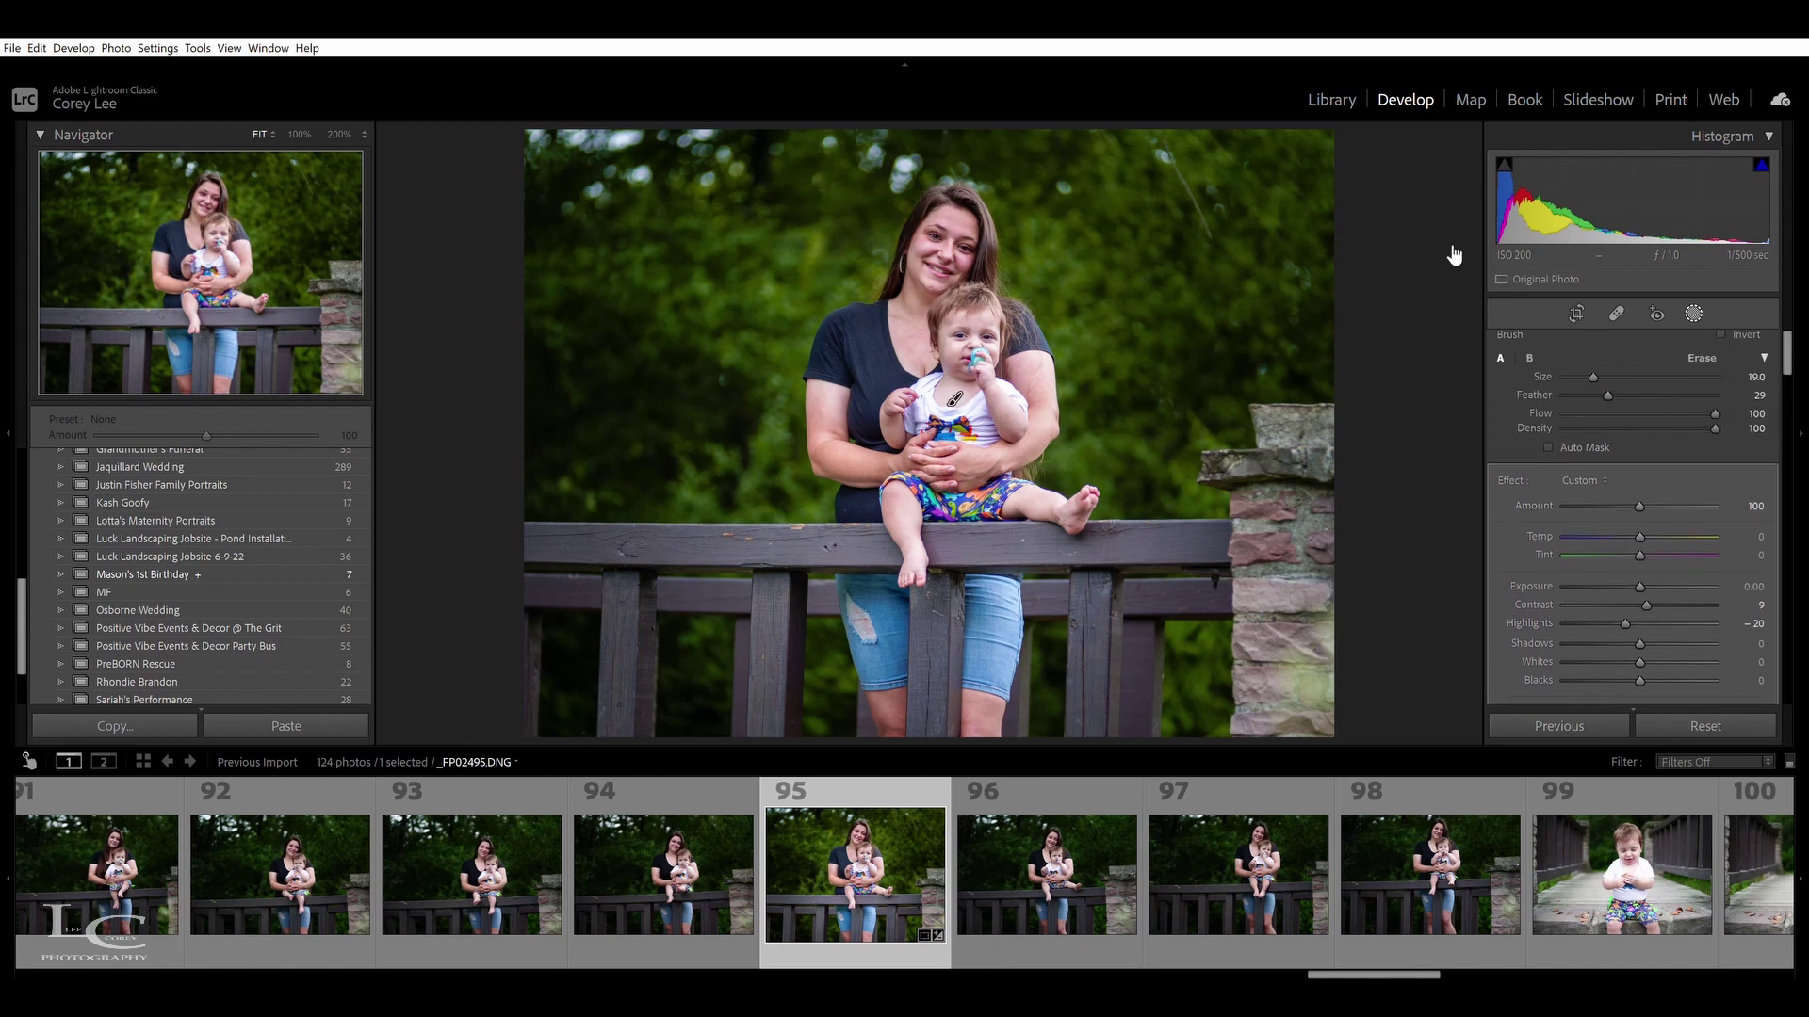
double_click(1627, 622)
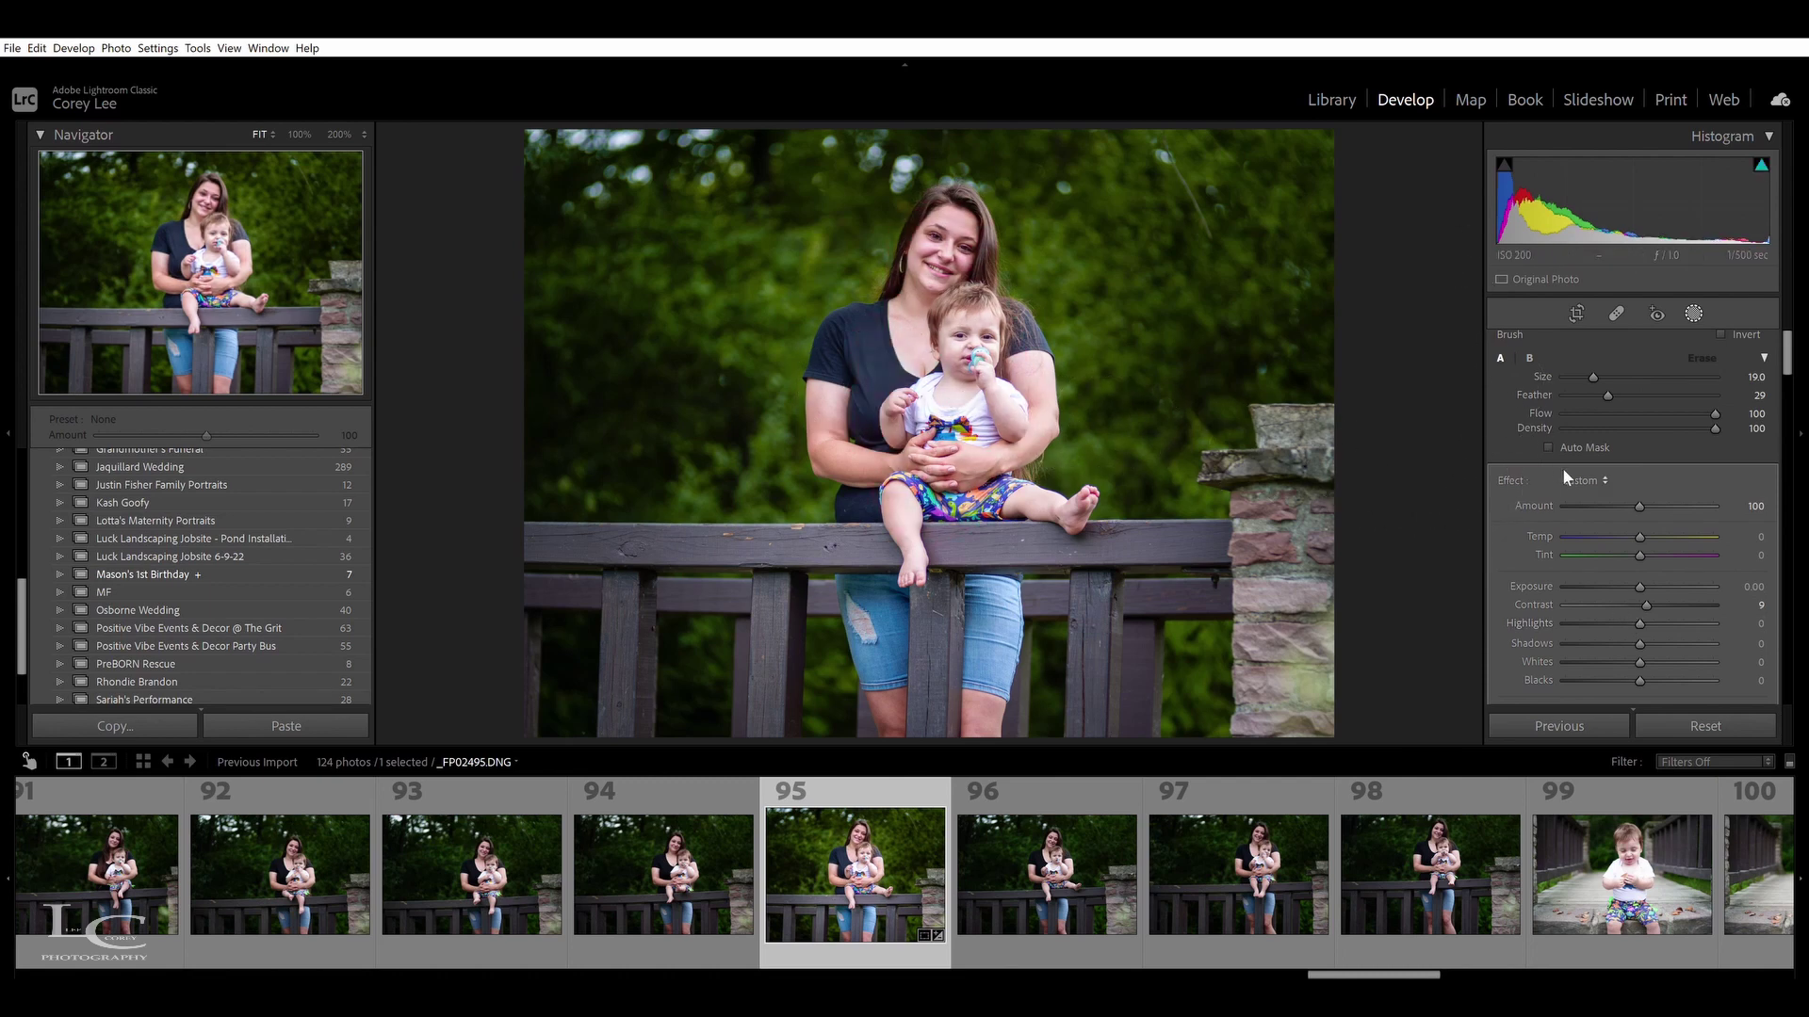
key(ctrl+z)
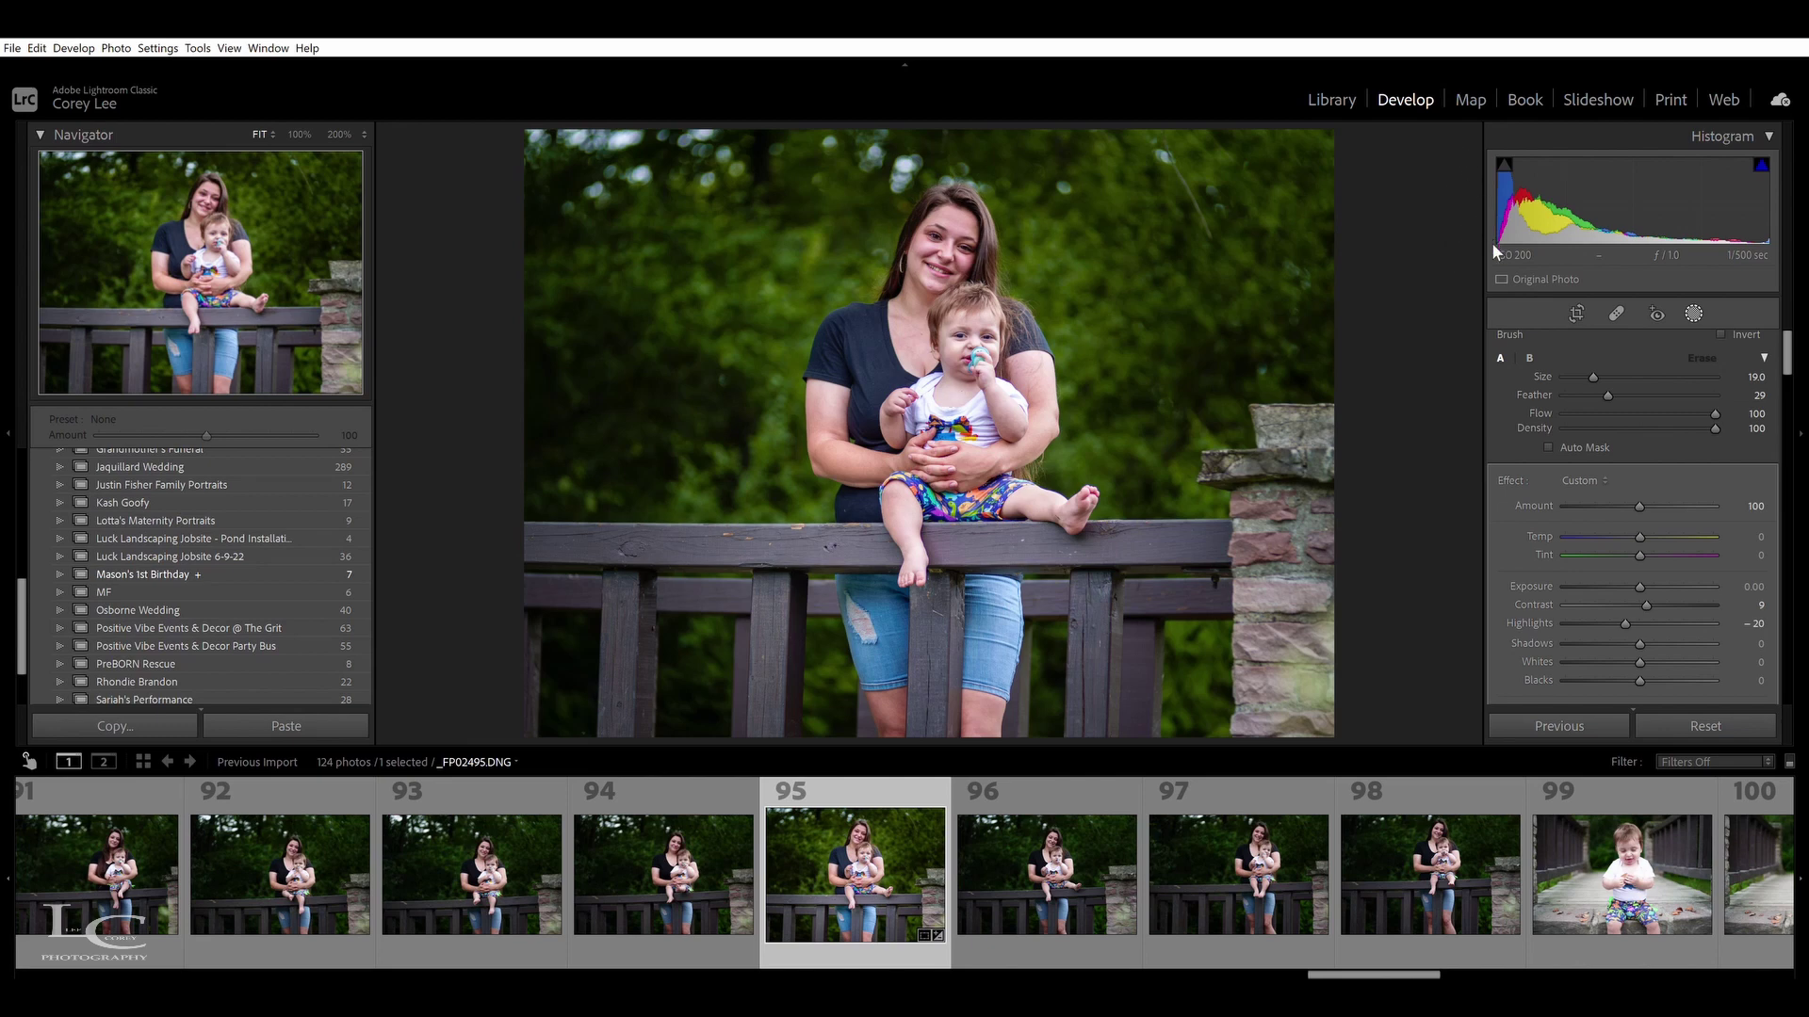
Start a new brush mask on photo 95 and paint it over the mother's face, neck and upper chest
key(ctrl+z)
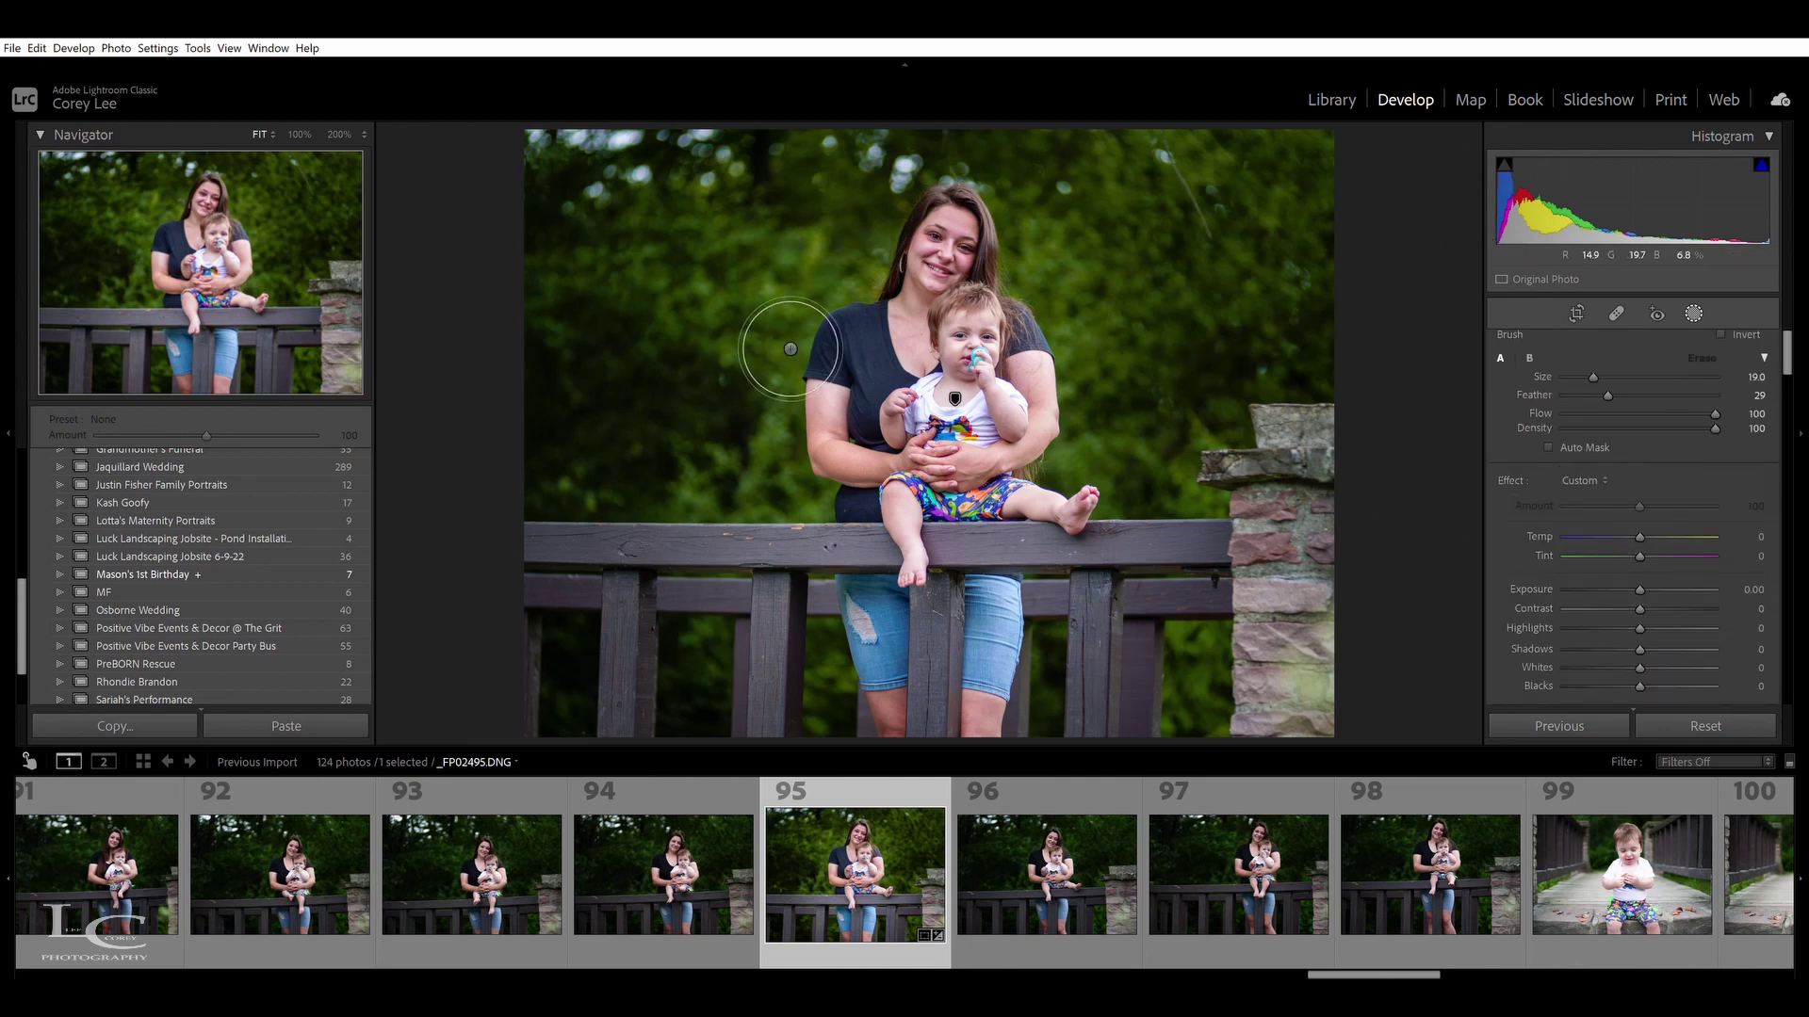
key(z)
click(224, 226)
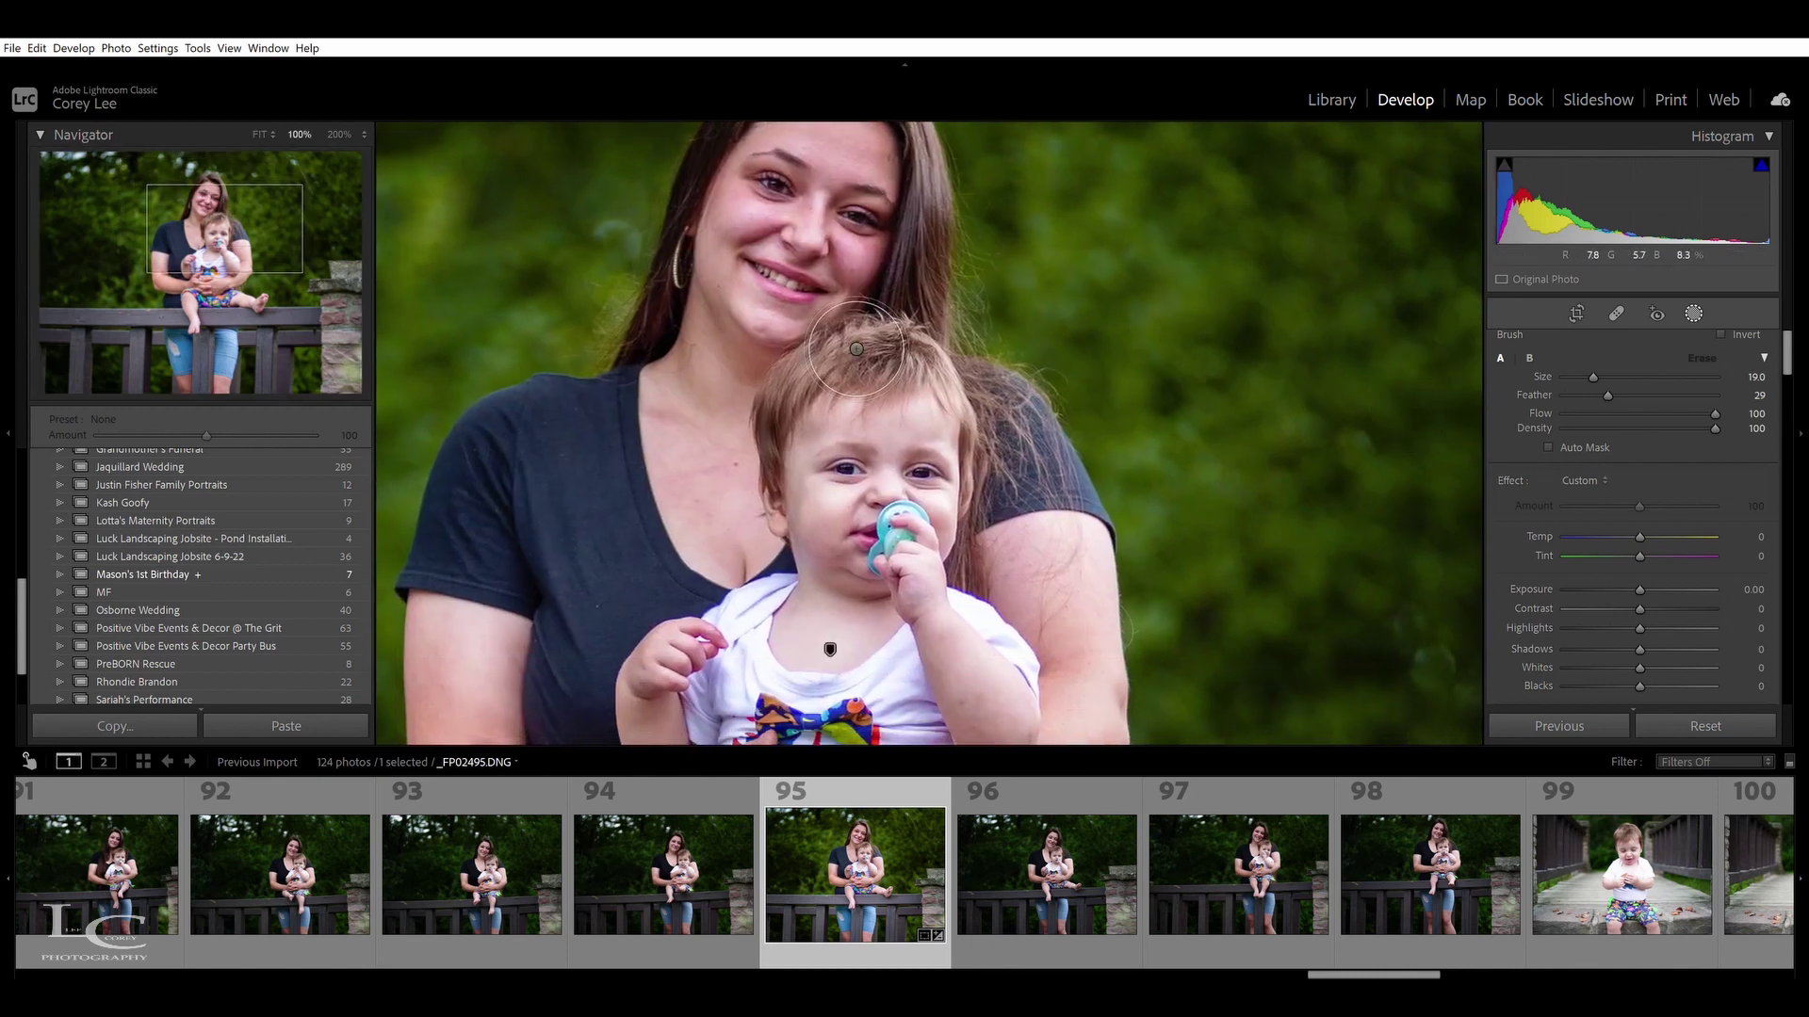
click(208, 217)
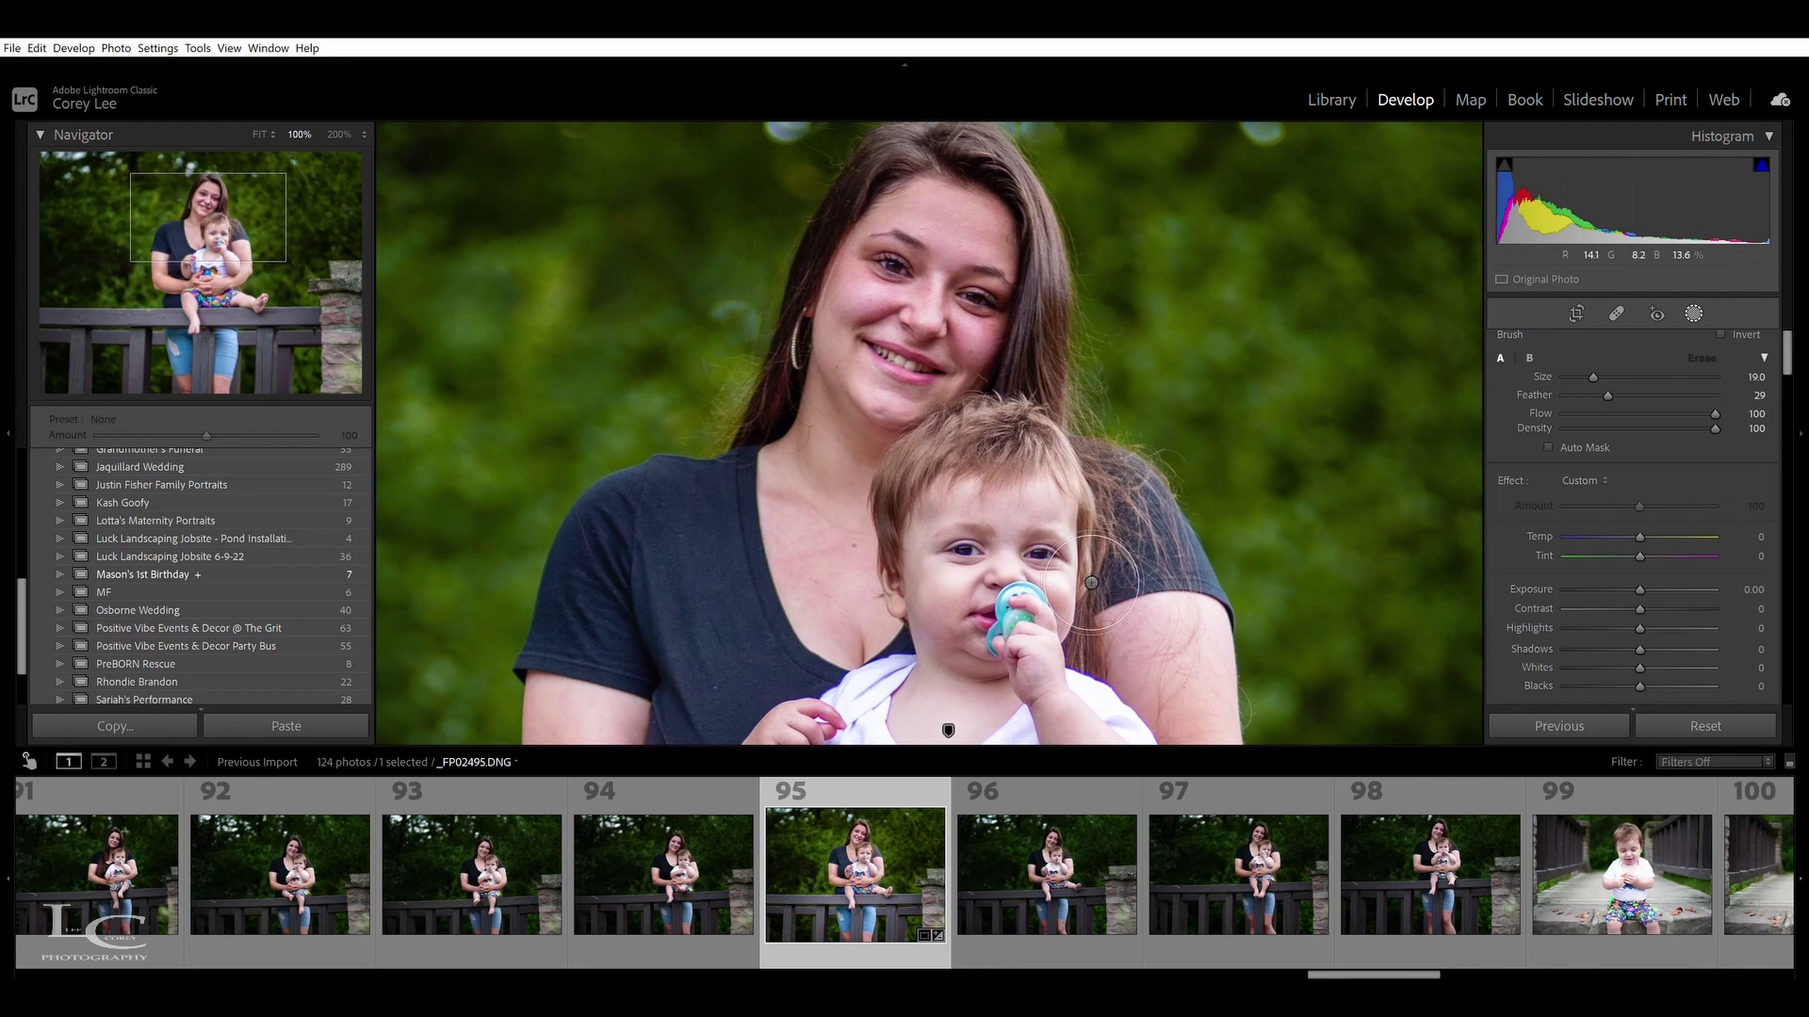
mouse_move(971, 277)
mouse_down()
mouse_move(919, 384)
mouse_move(916, 340)
mouse_move(981, 276)
mouse_move(1044, 333)
mouse_move(936, 423)
mouse_move(995, 233)
mouse_move(923, 416)
mouse_up()
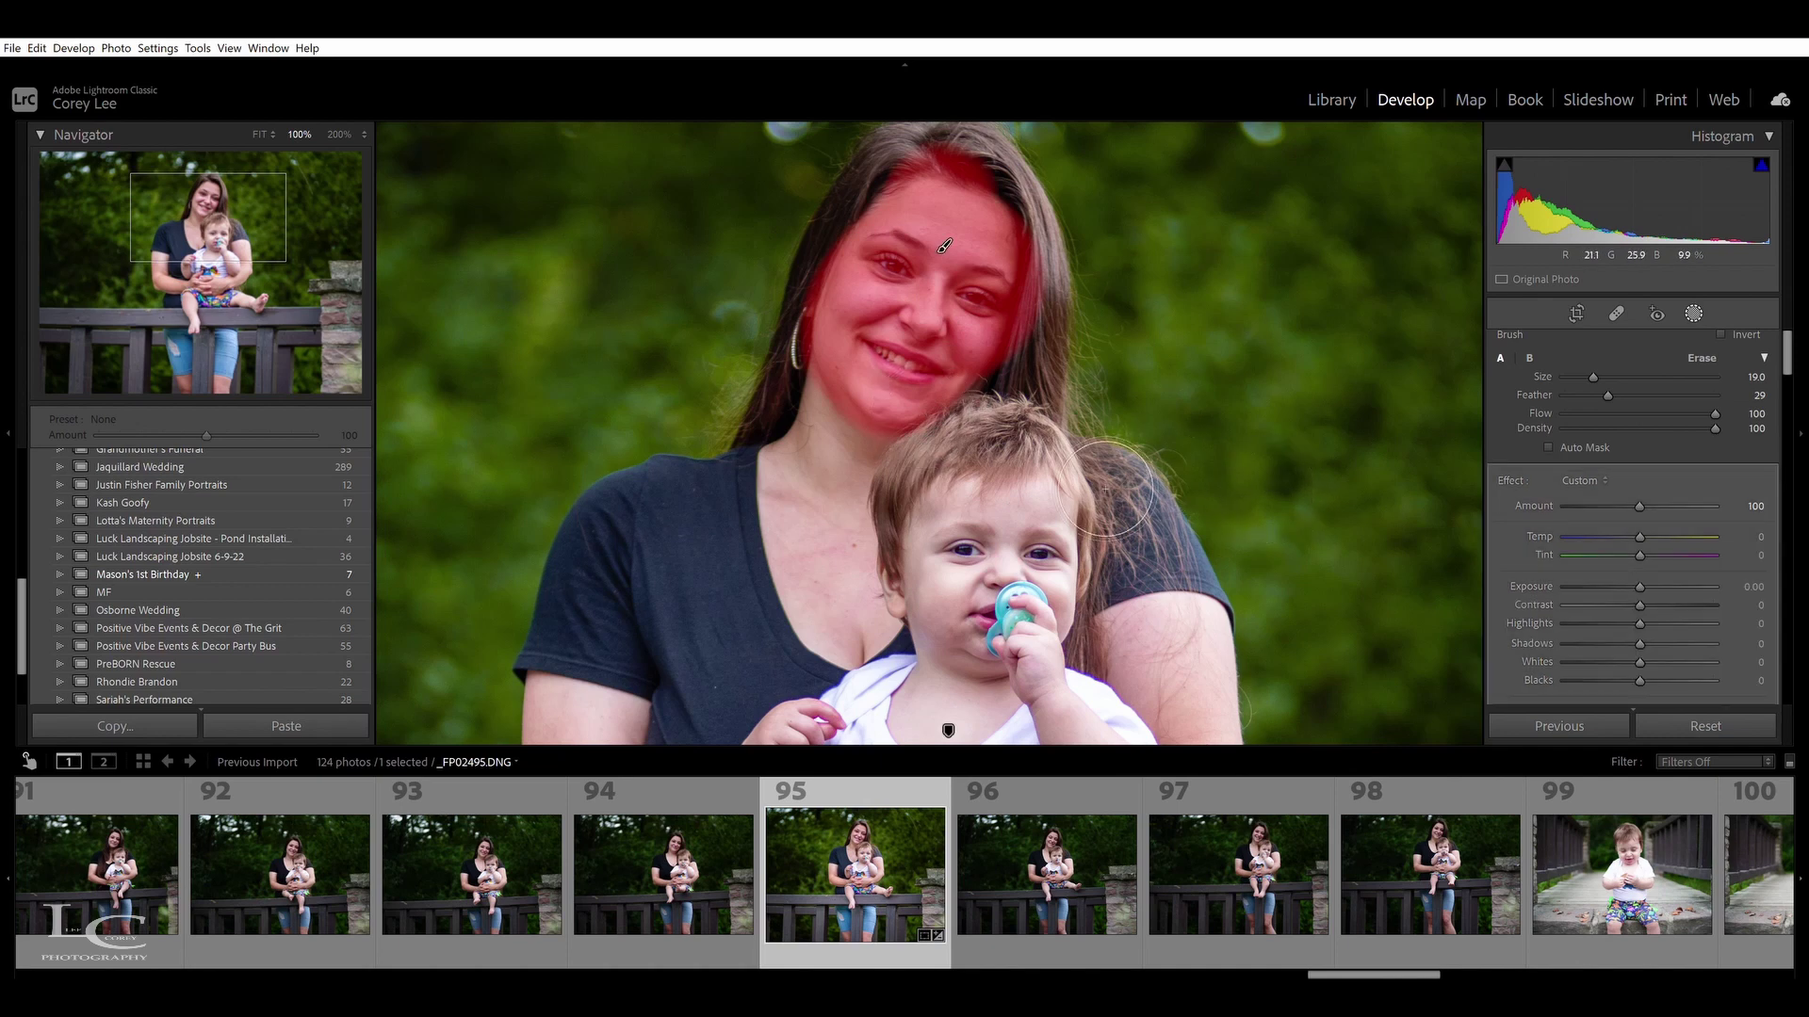
mouse_move(895, 466)
mouse_down()
mouse_move(880, 587)
mouse_move(900, 663)
mouse_move(913, 656)
mouse_move(851, 530)
mouse_move(862, 482)
mouse_move(882, 547)
mouse_up()
scroll(882, 547, up, 2)
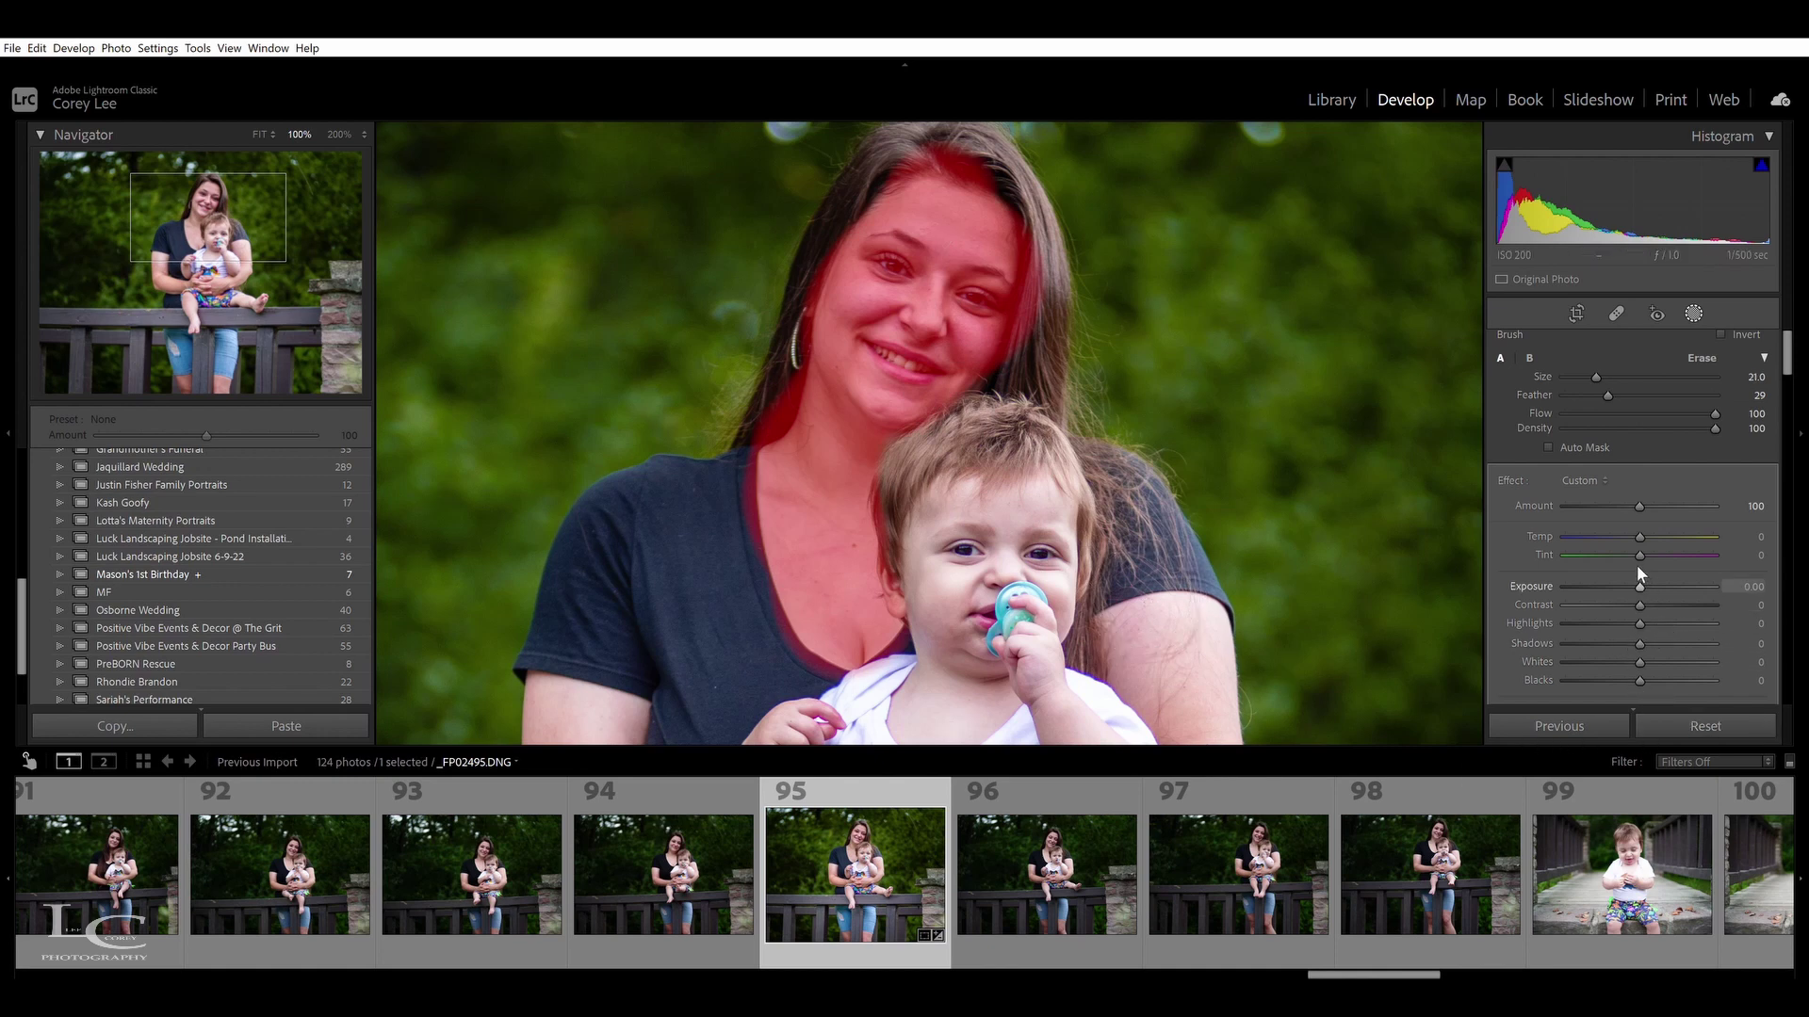
Set the mother's face mask to Shadows 68 and Tint -5, and close masking
click(1660, 626)
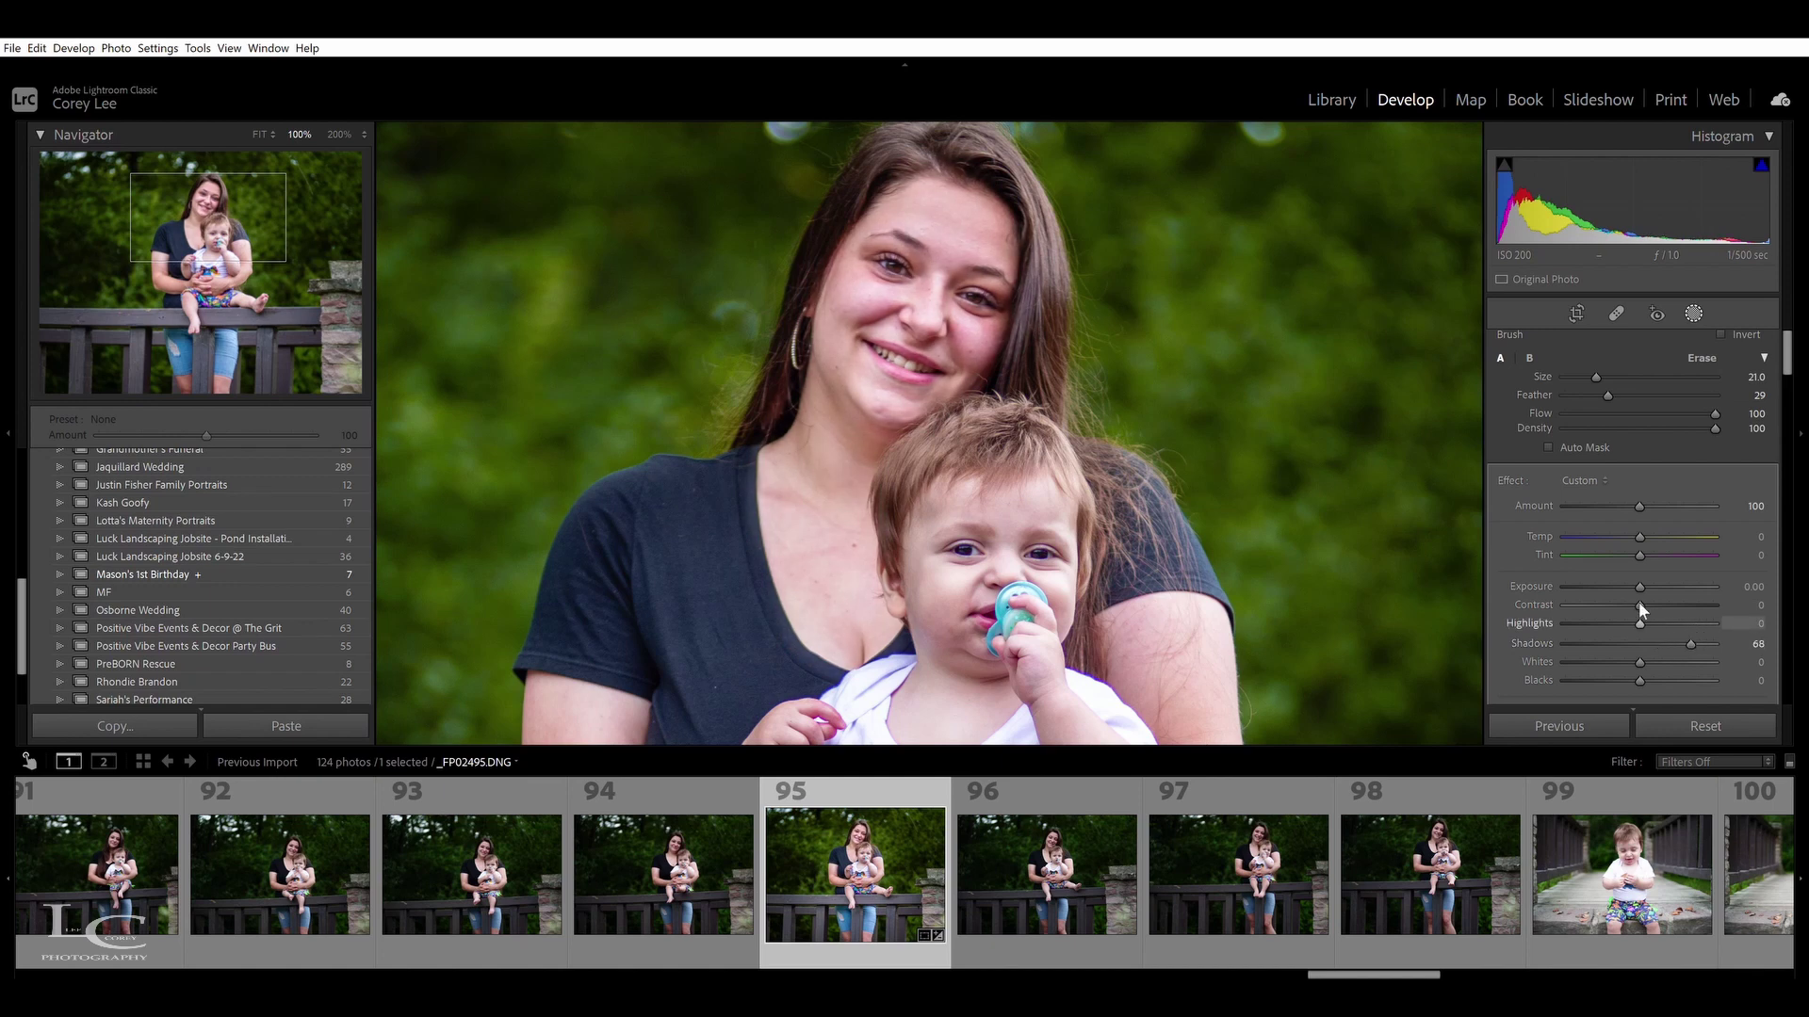
mouse_move(1787, 339)
mouse_down()
mouse_move(1790, 387)
mouse_move(1788, 339)
mouse_up()
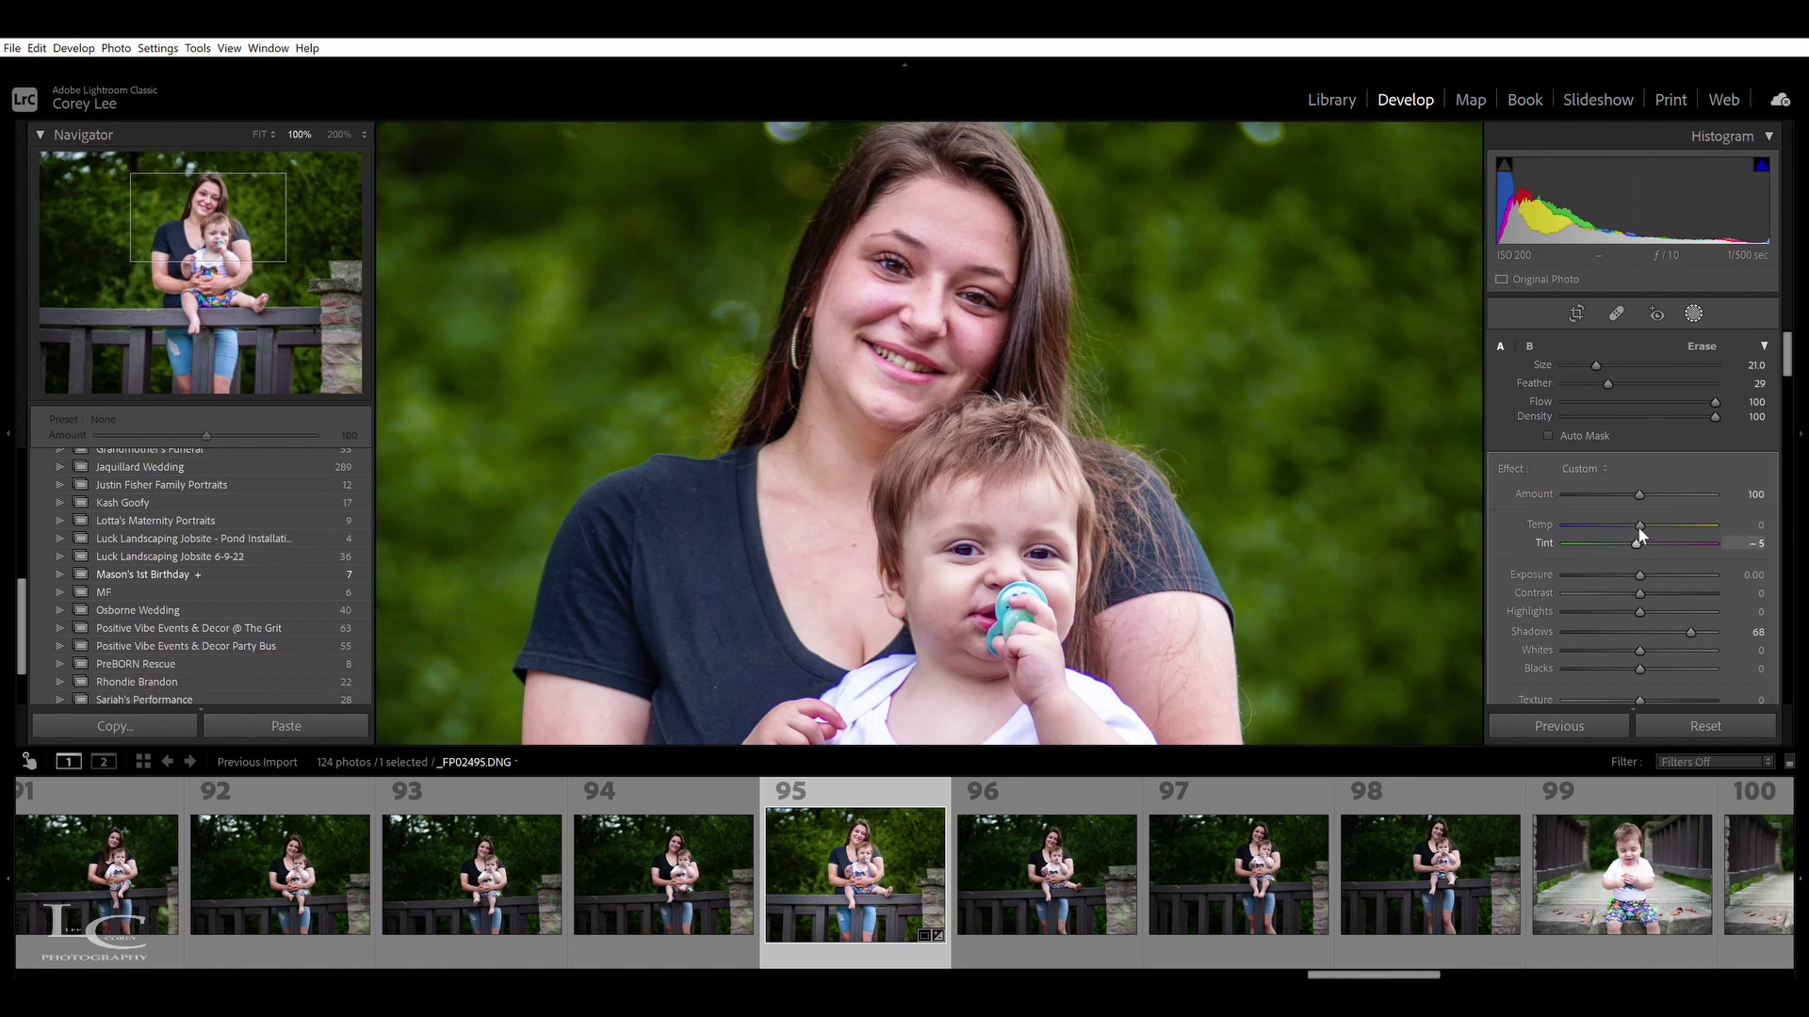
click(1694, 311)
click(1263, 404)
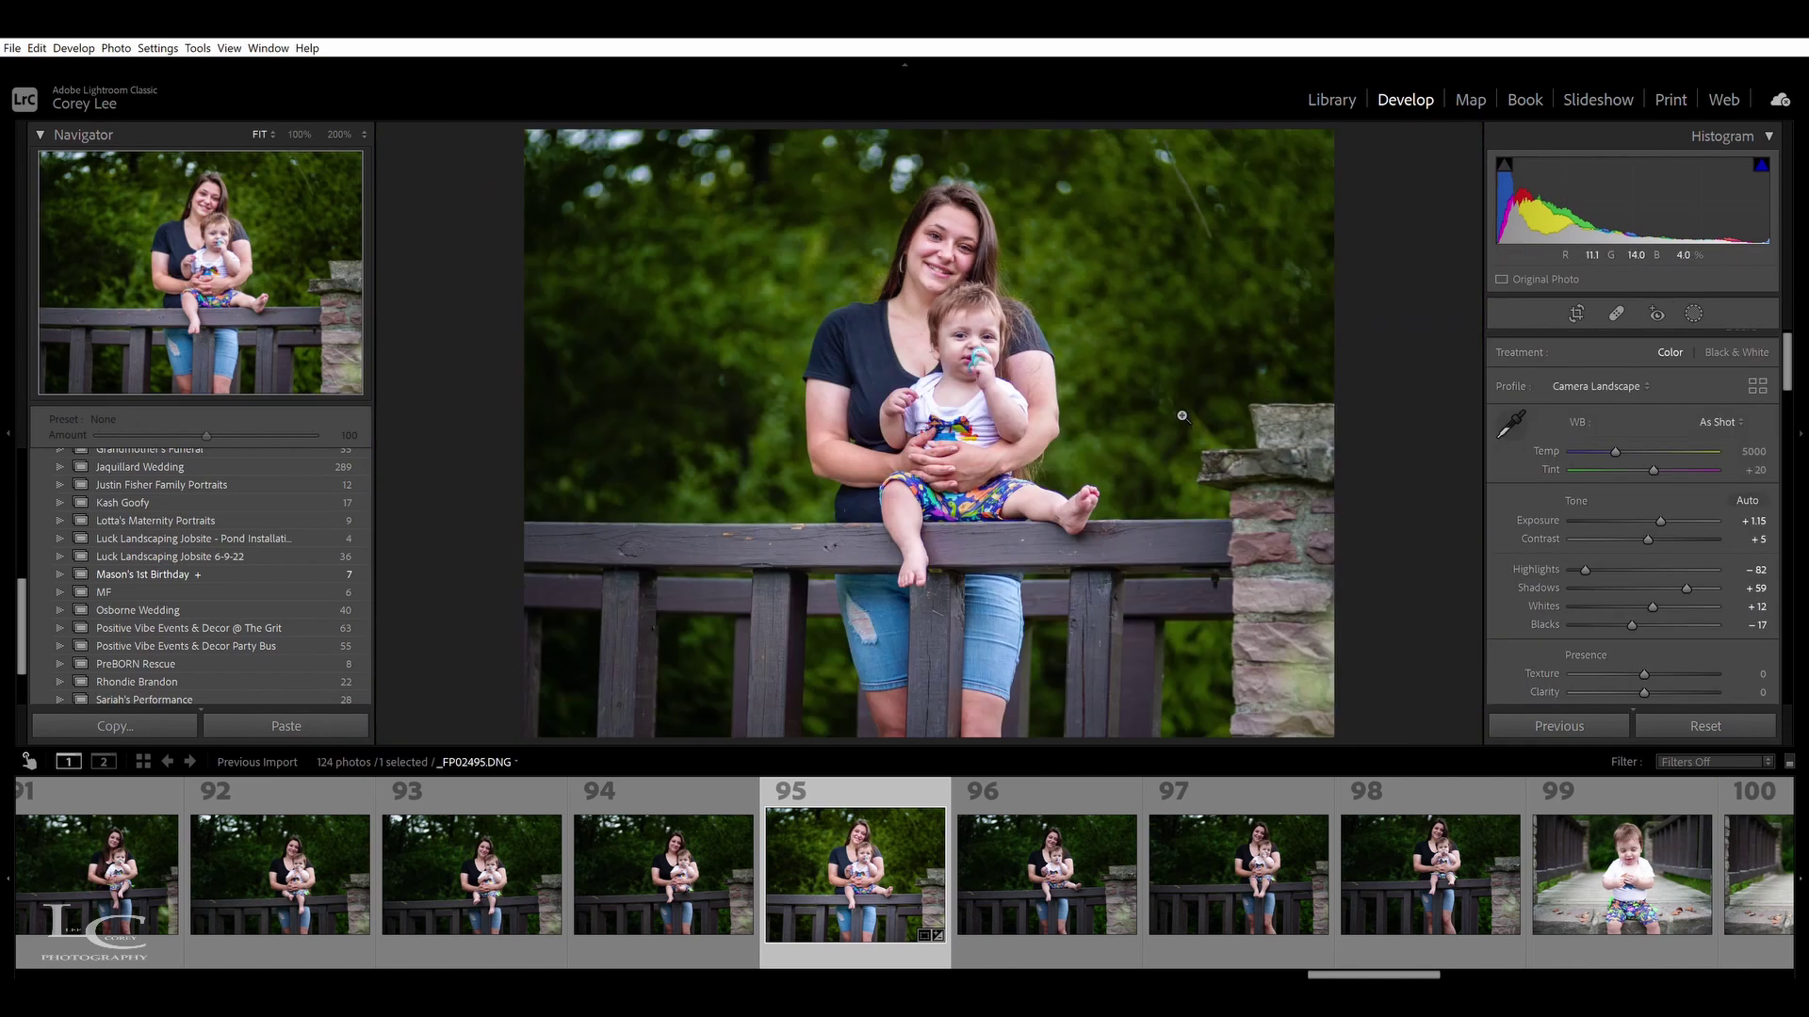
Compare the edited photo 95 side by side with the unedited photo 96 in the Library, and view the neighbouring shots
click(1038, 427)
click(821, 350)
click(1331, 97)
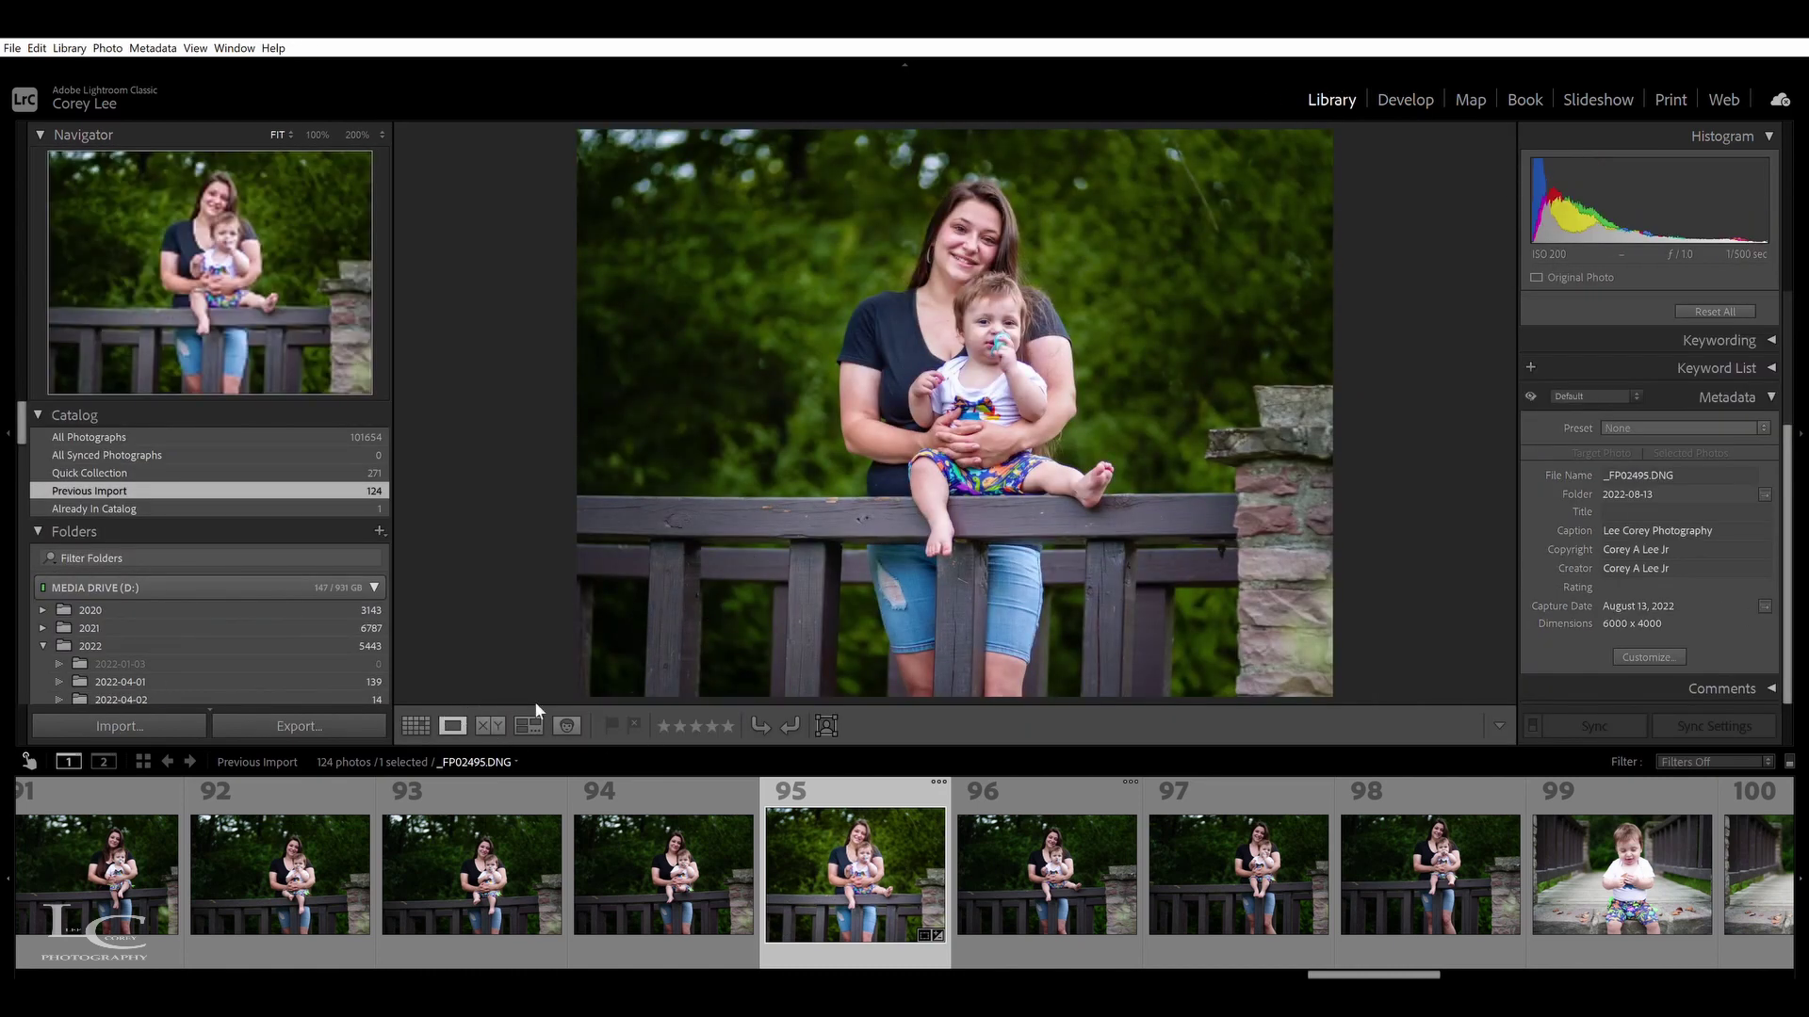
click(489, 722)
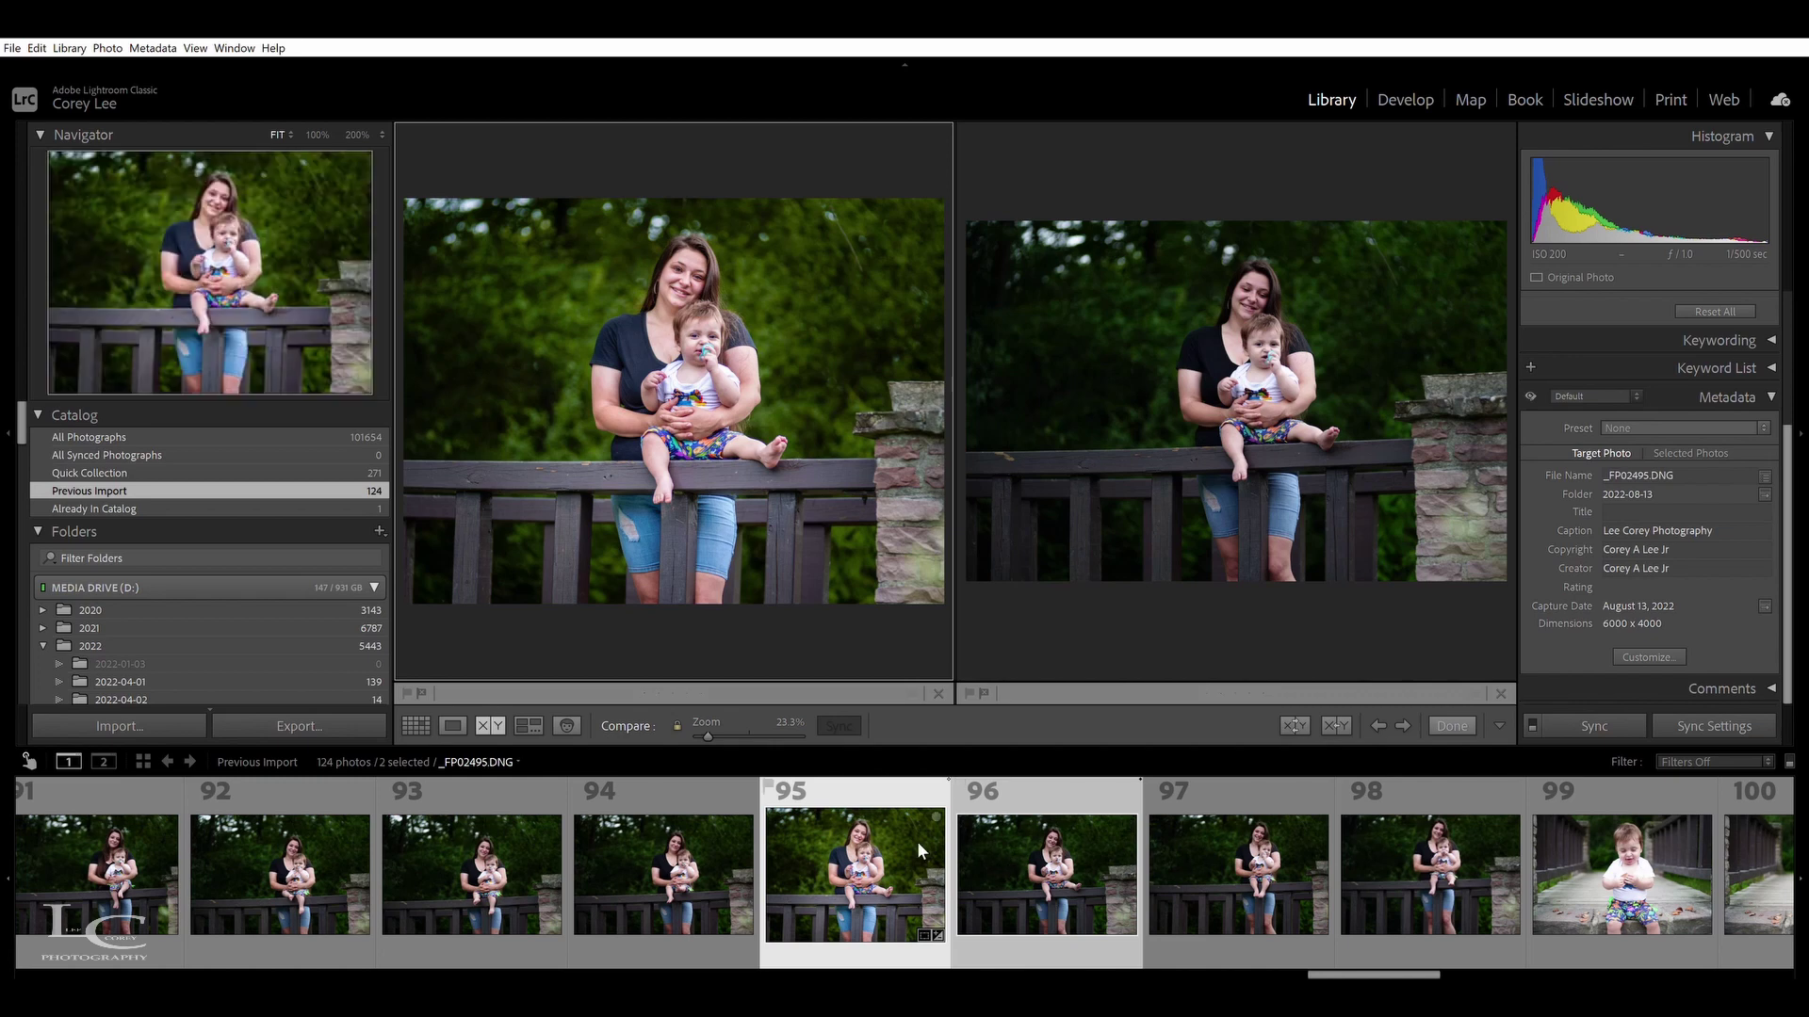
click(1080, 513)
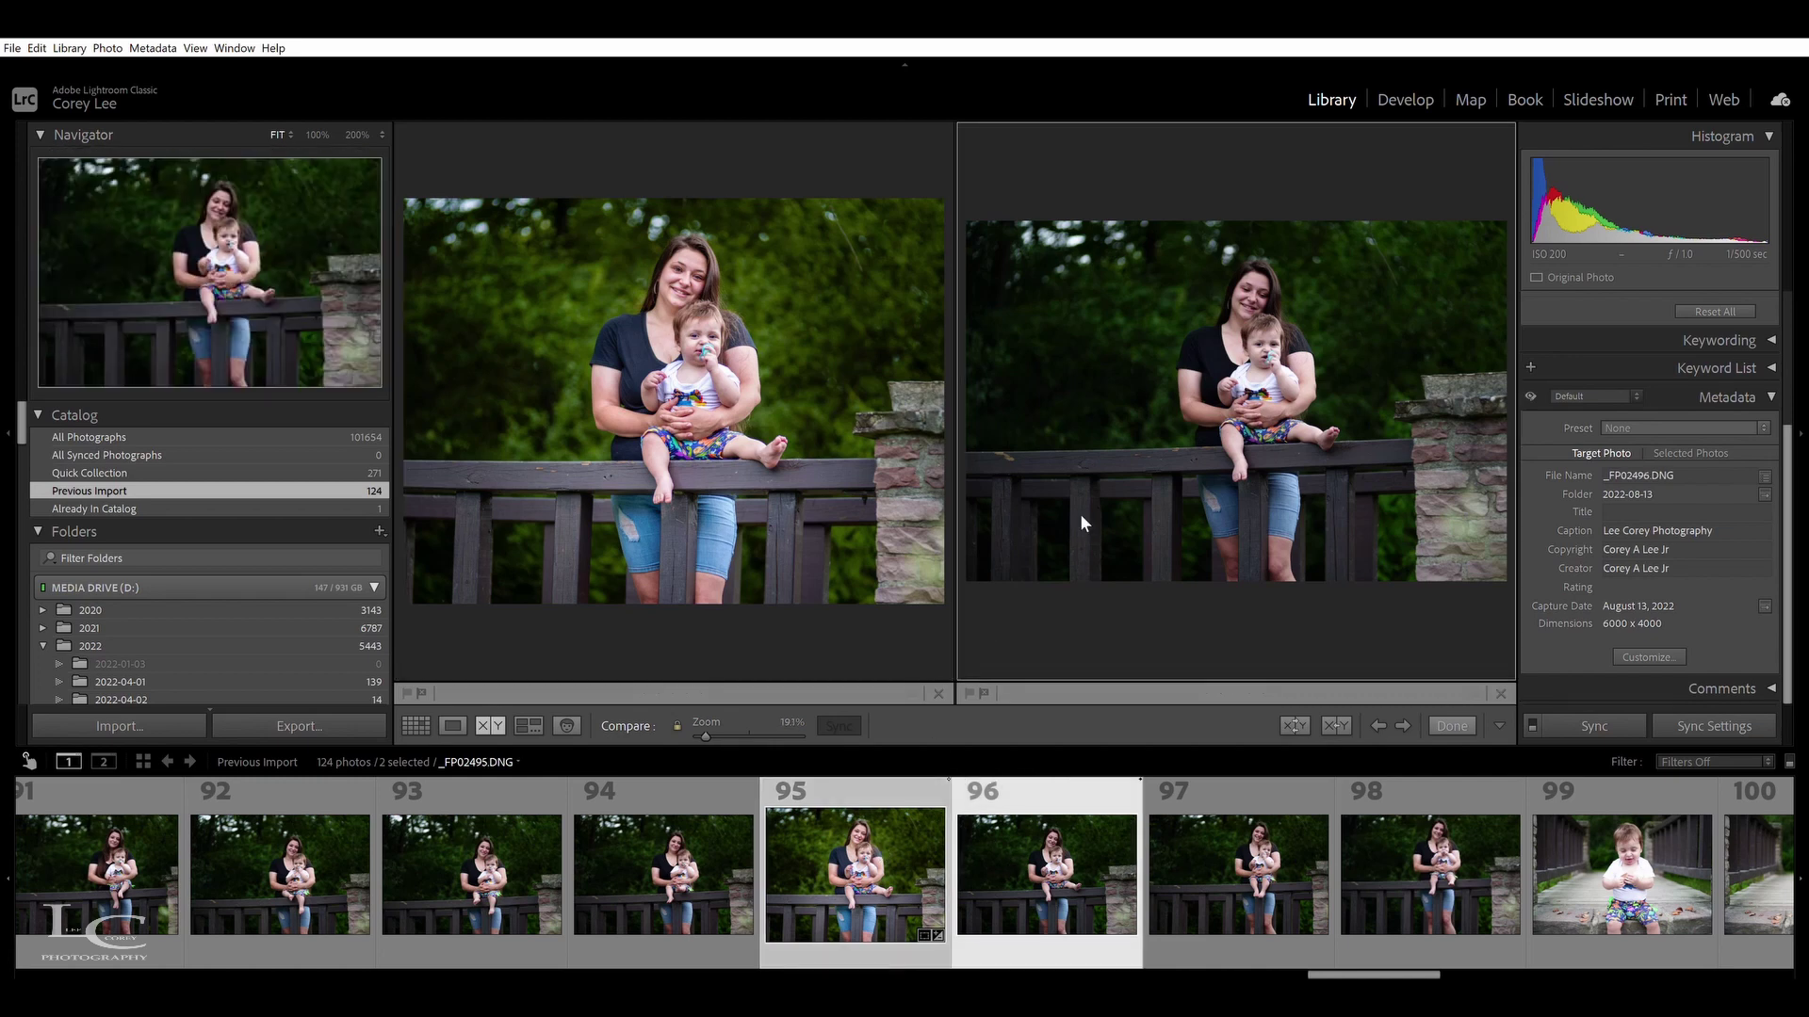
click(863, 834)
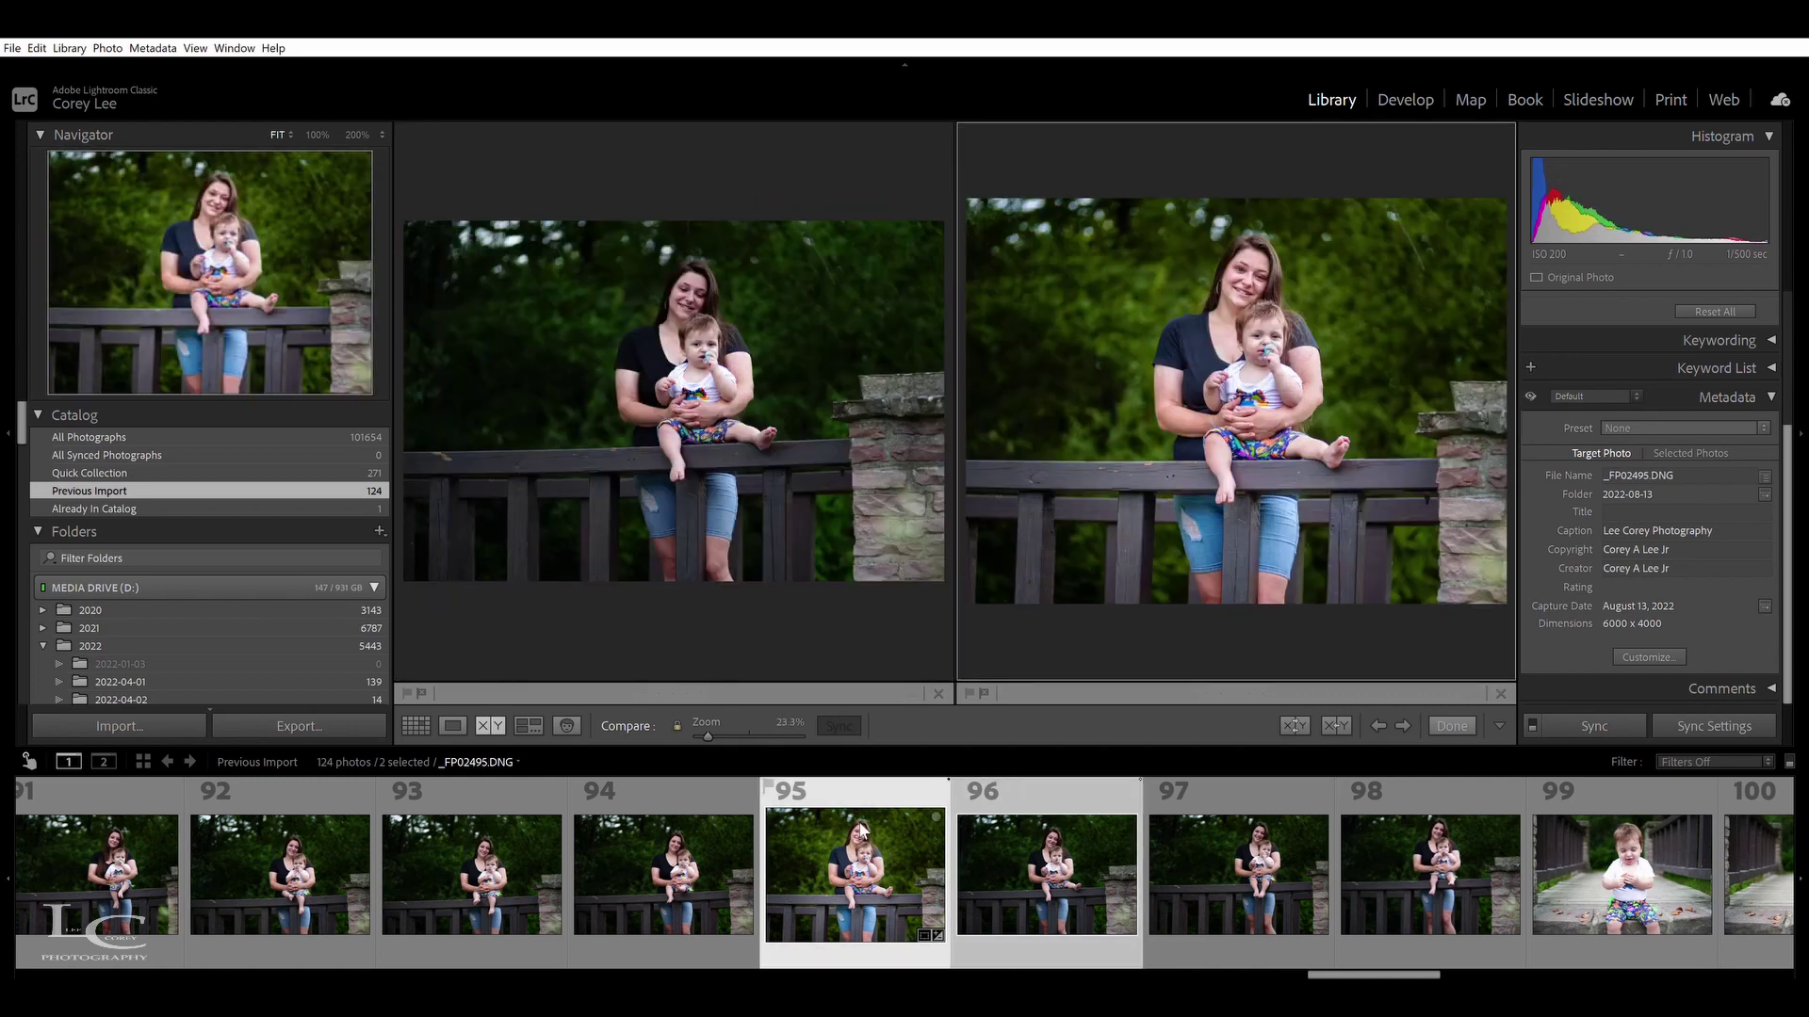
click(825, 499)
click(414, 721)
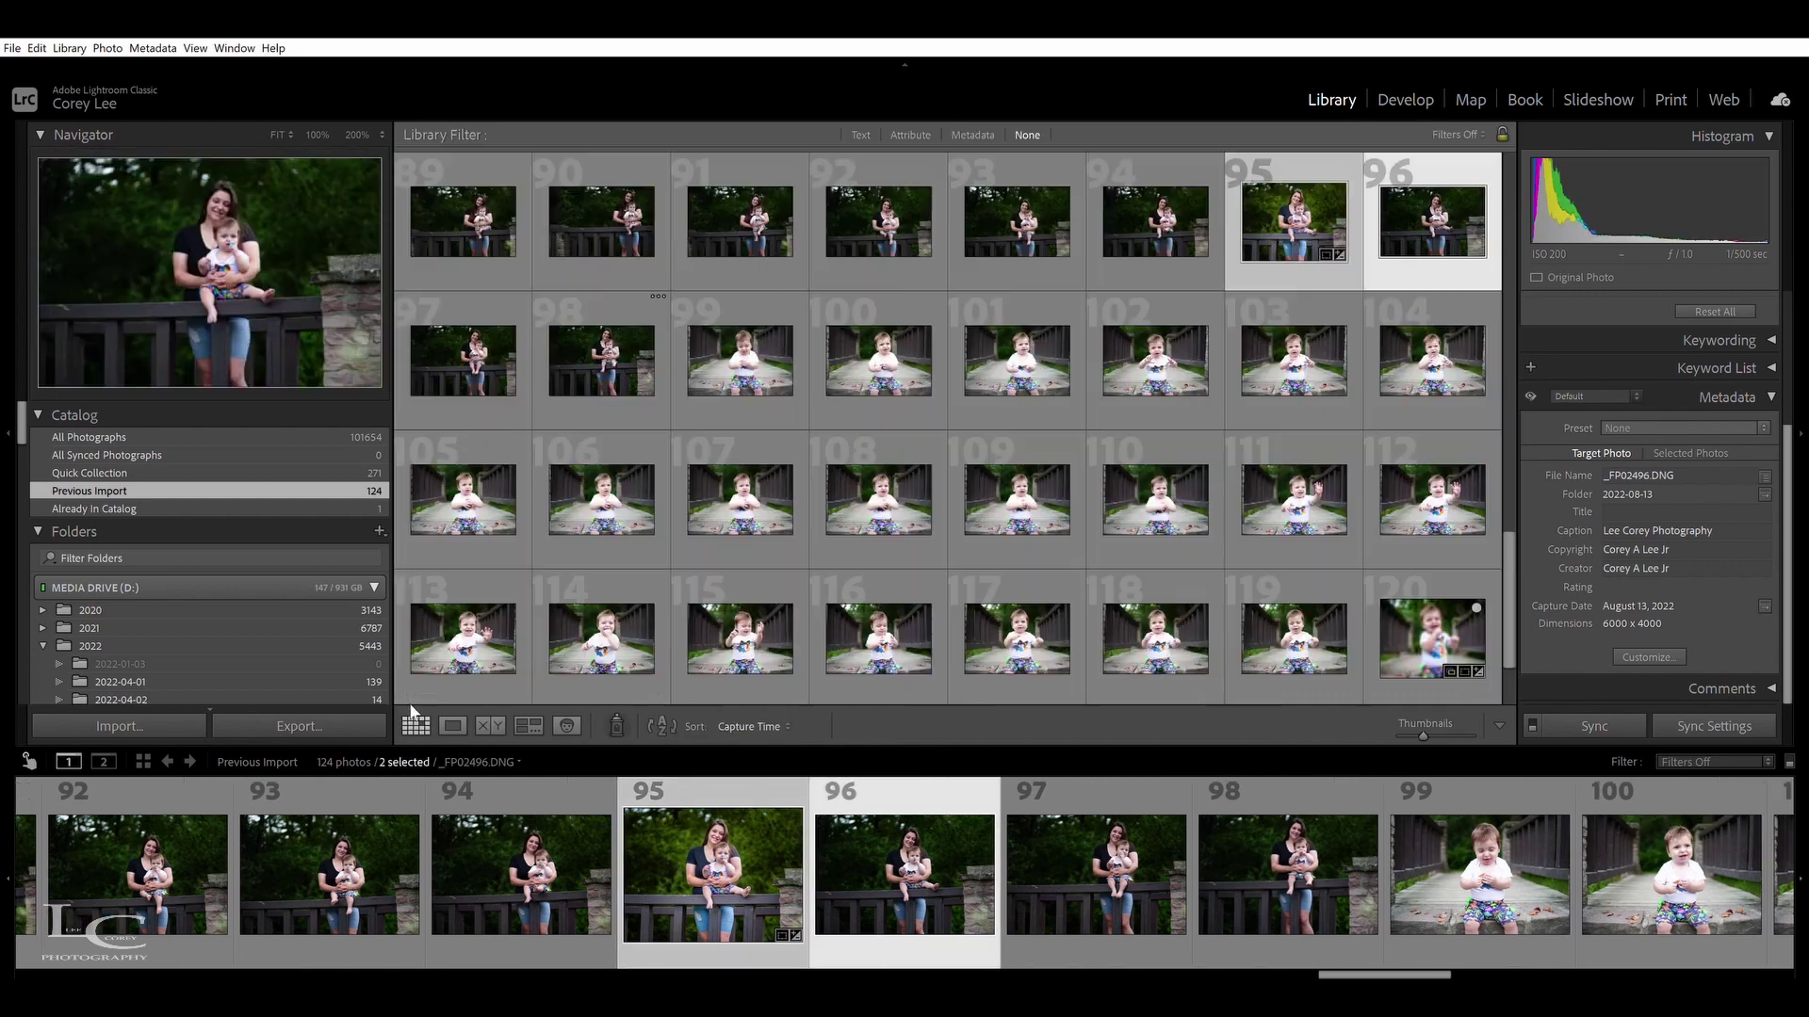
click(490, 725)
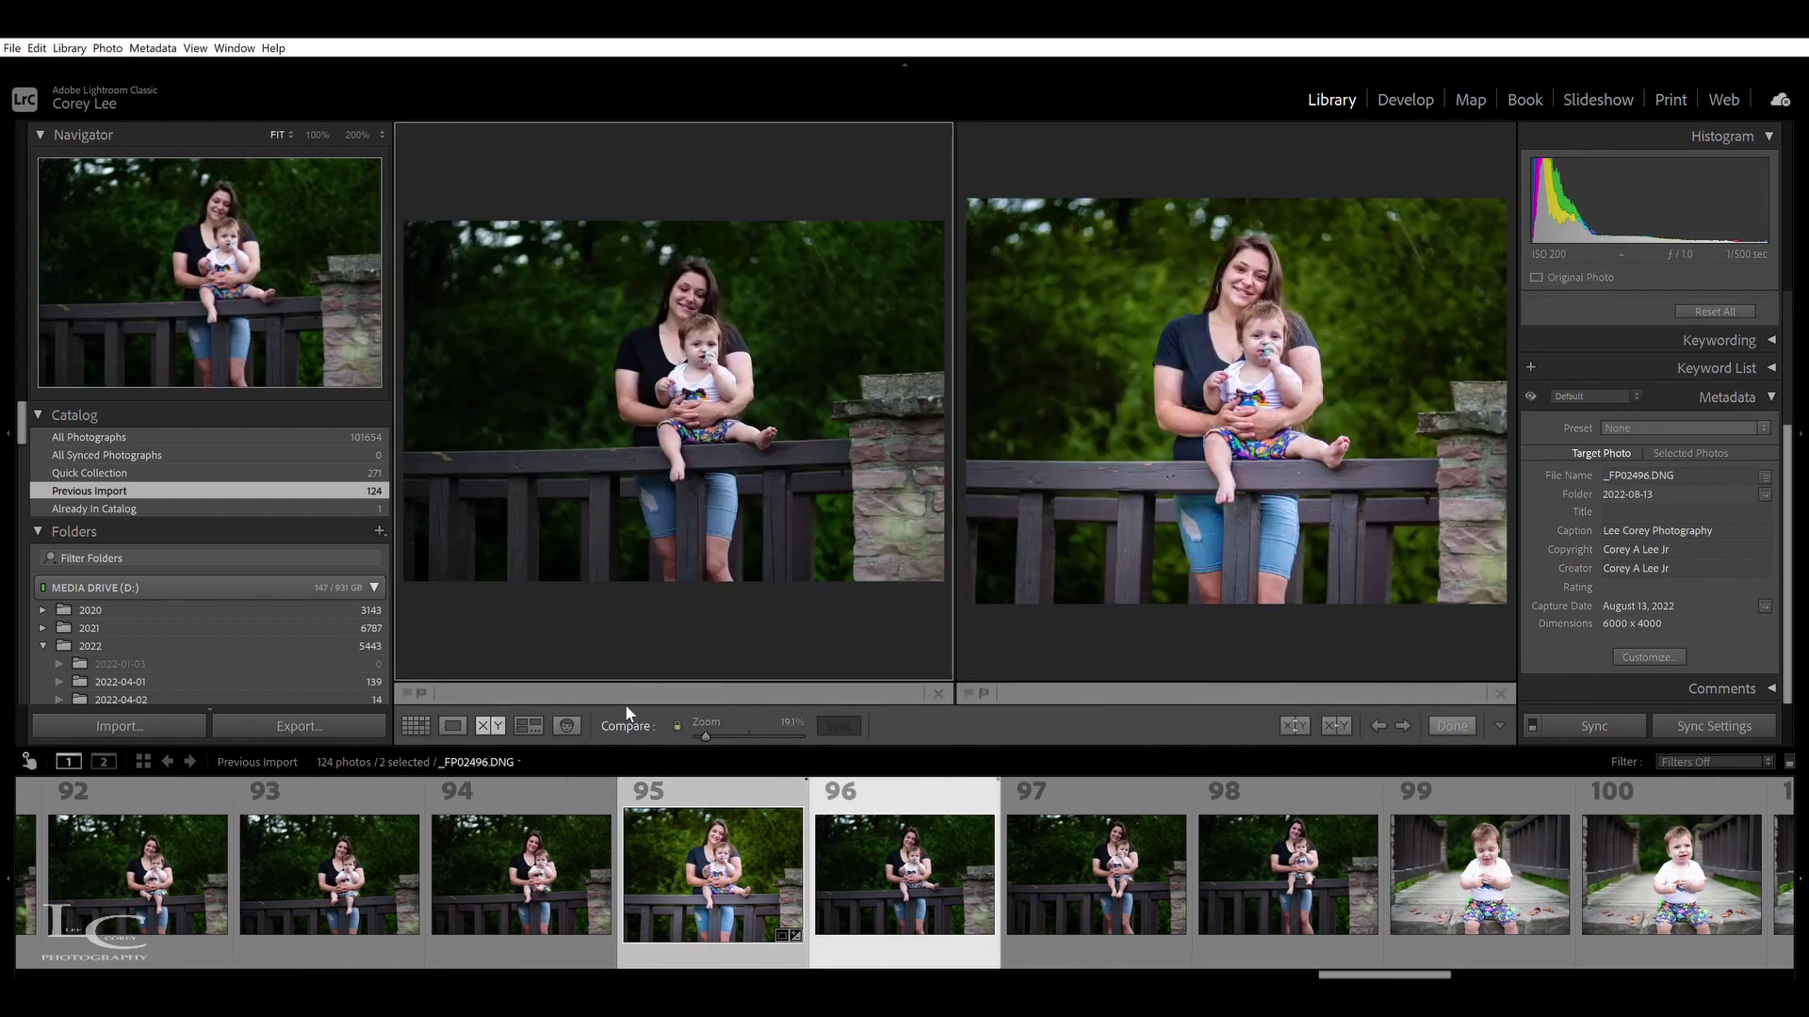
click(453, 725)
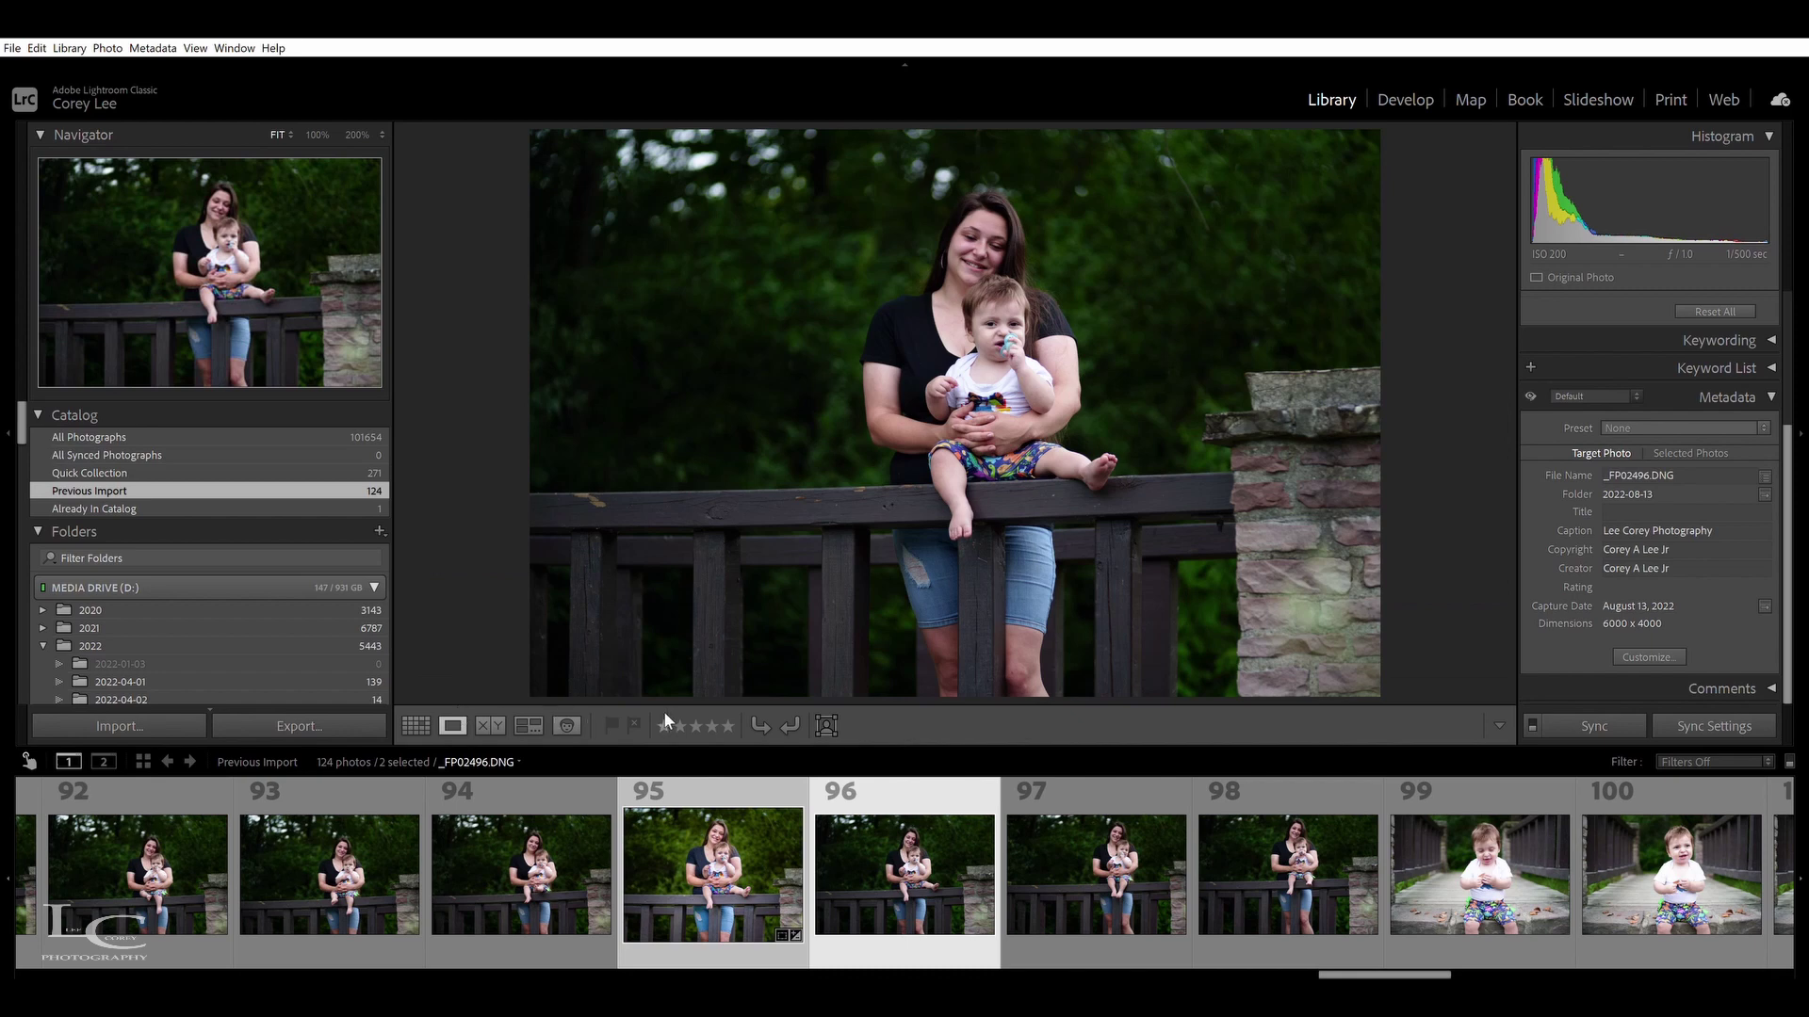
click(739, 855)
key(Right)
key(Right)
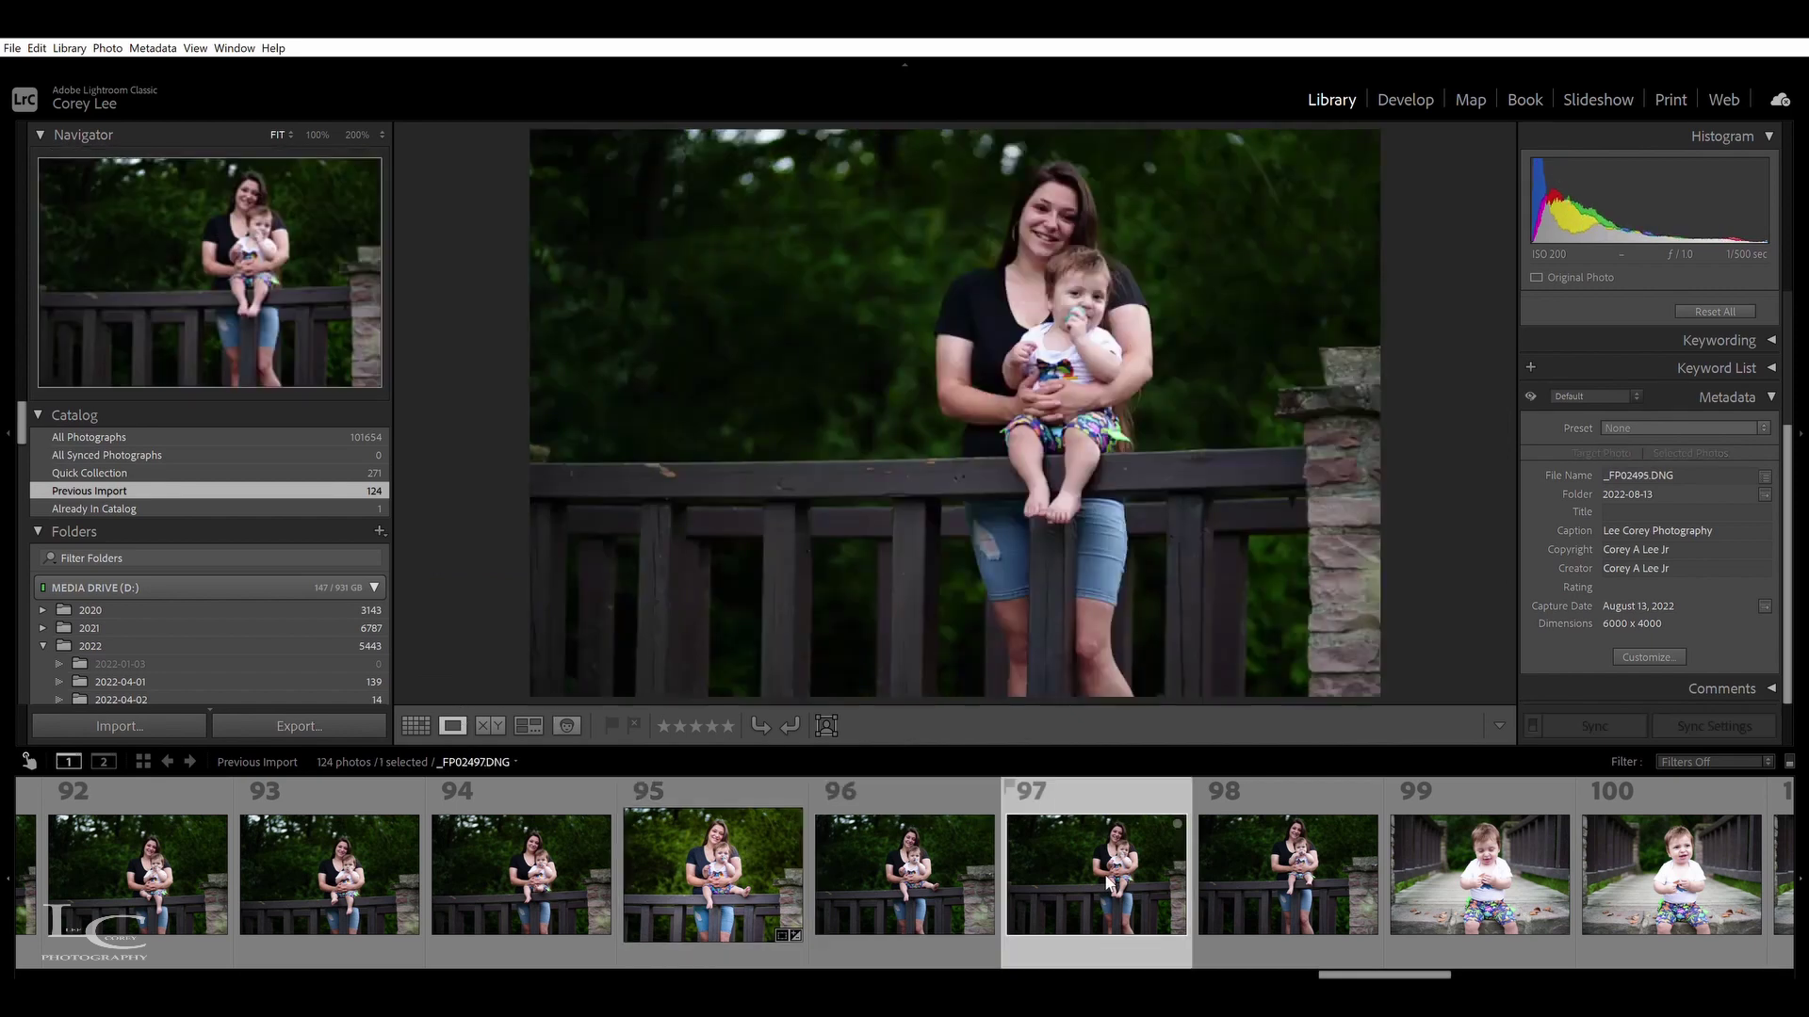
Reset all edits of photo 95 in Develop and undo the reset
click(718, 853)
key(d)
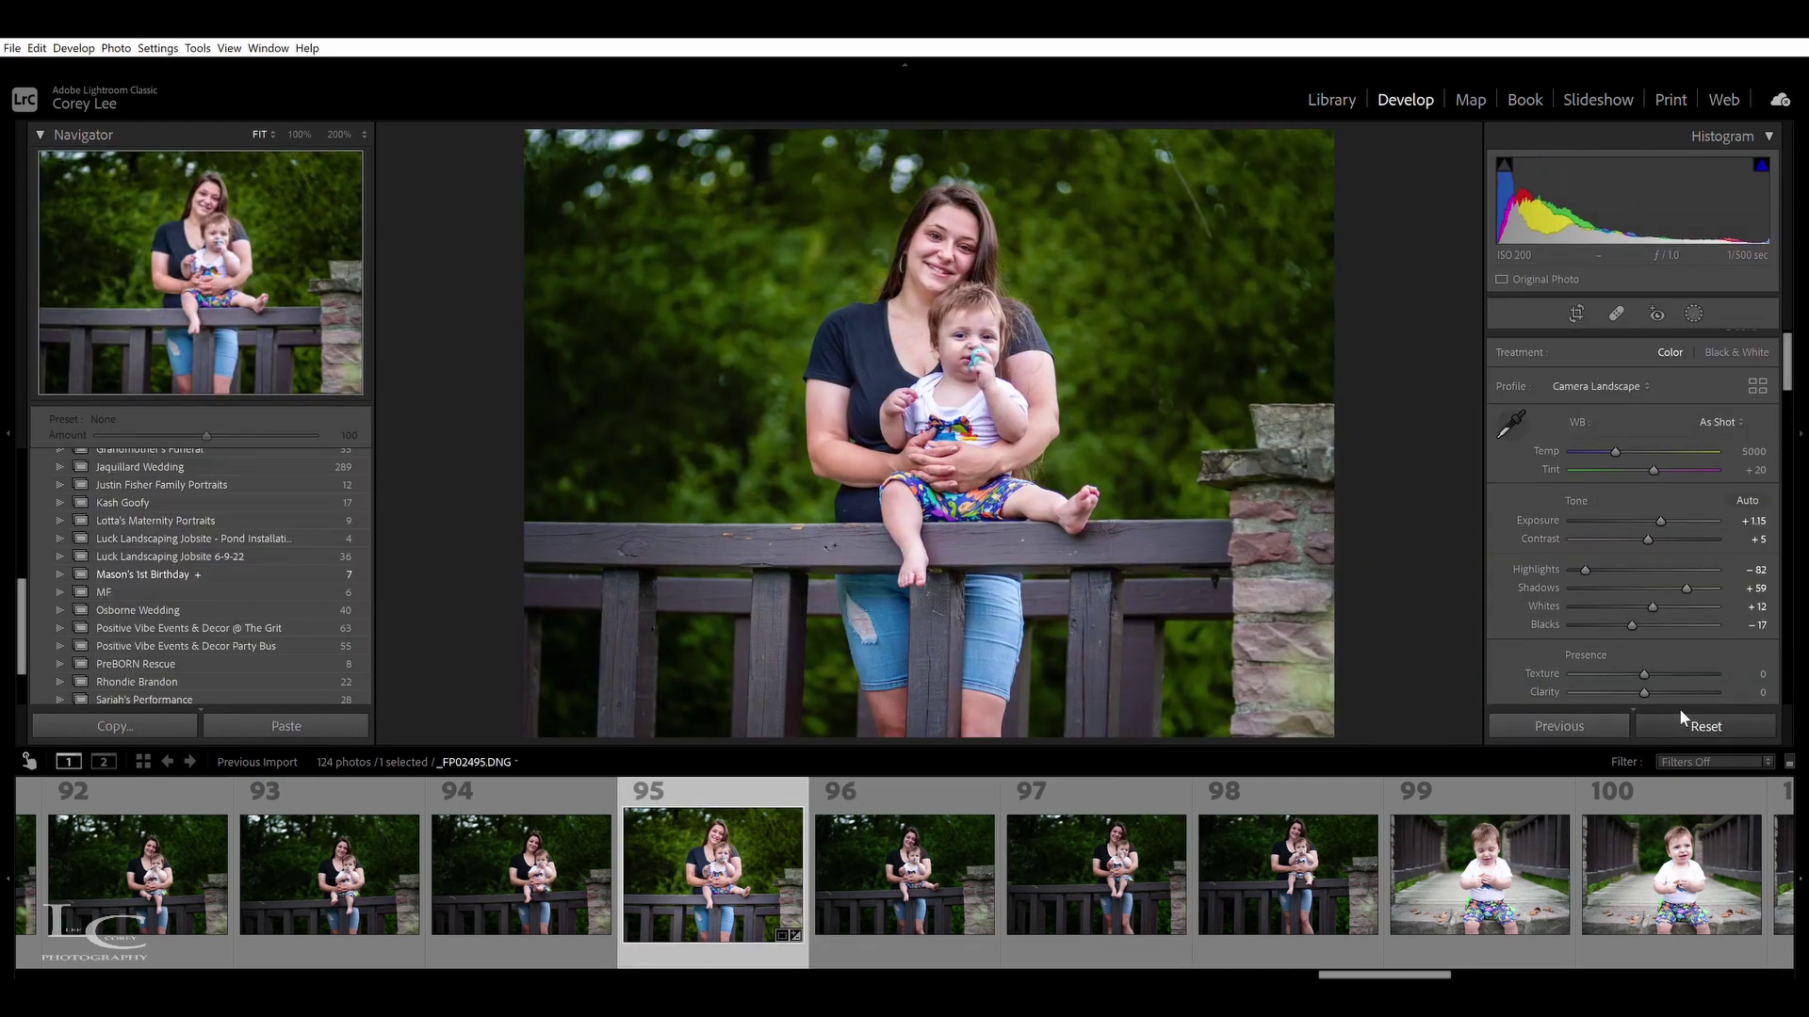
click(1680, 714)
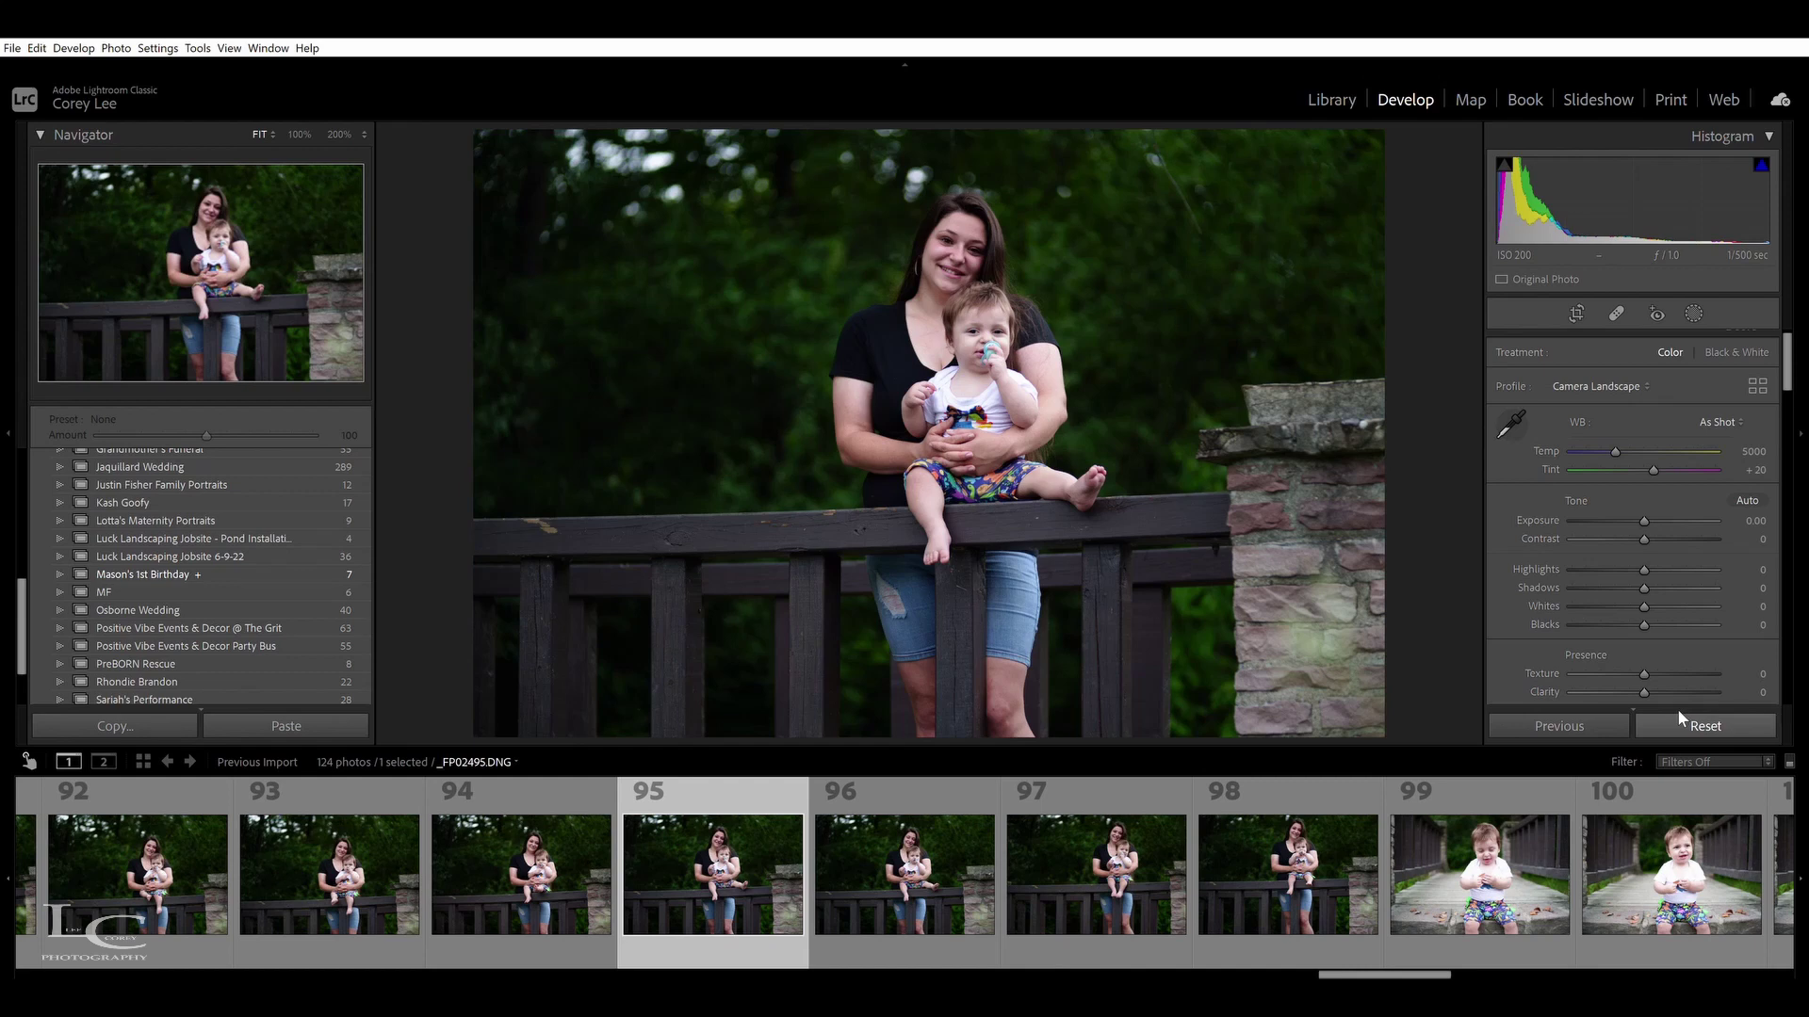
key(ctrl+z)
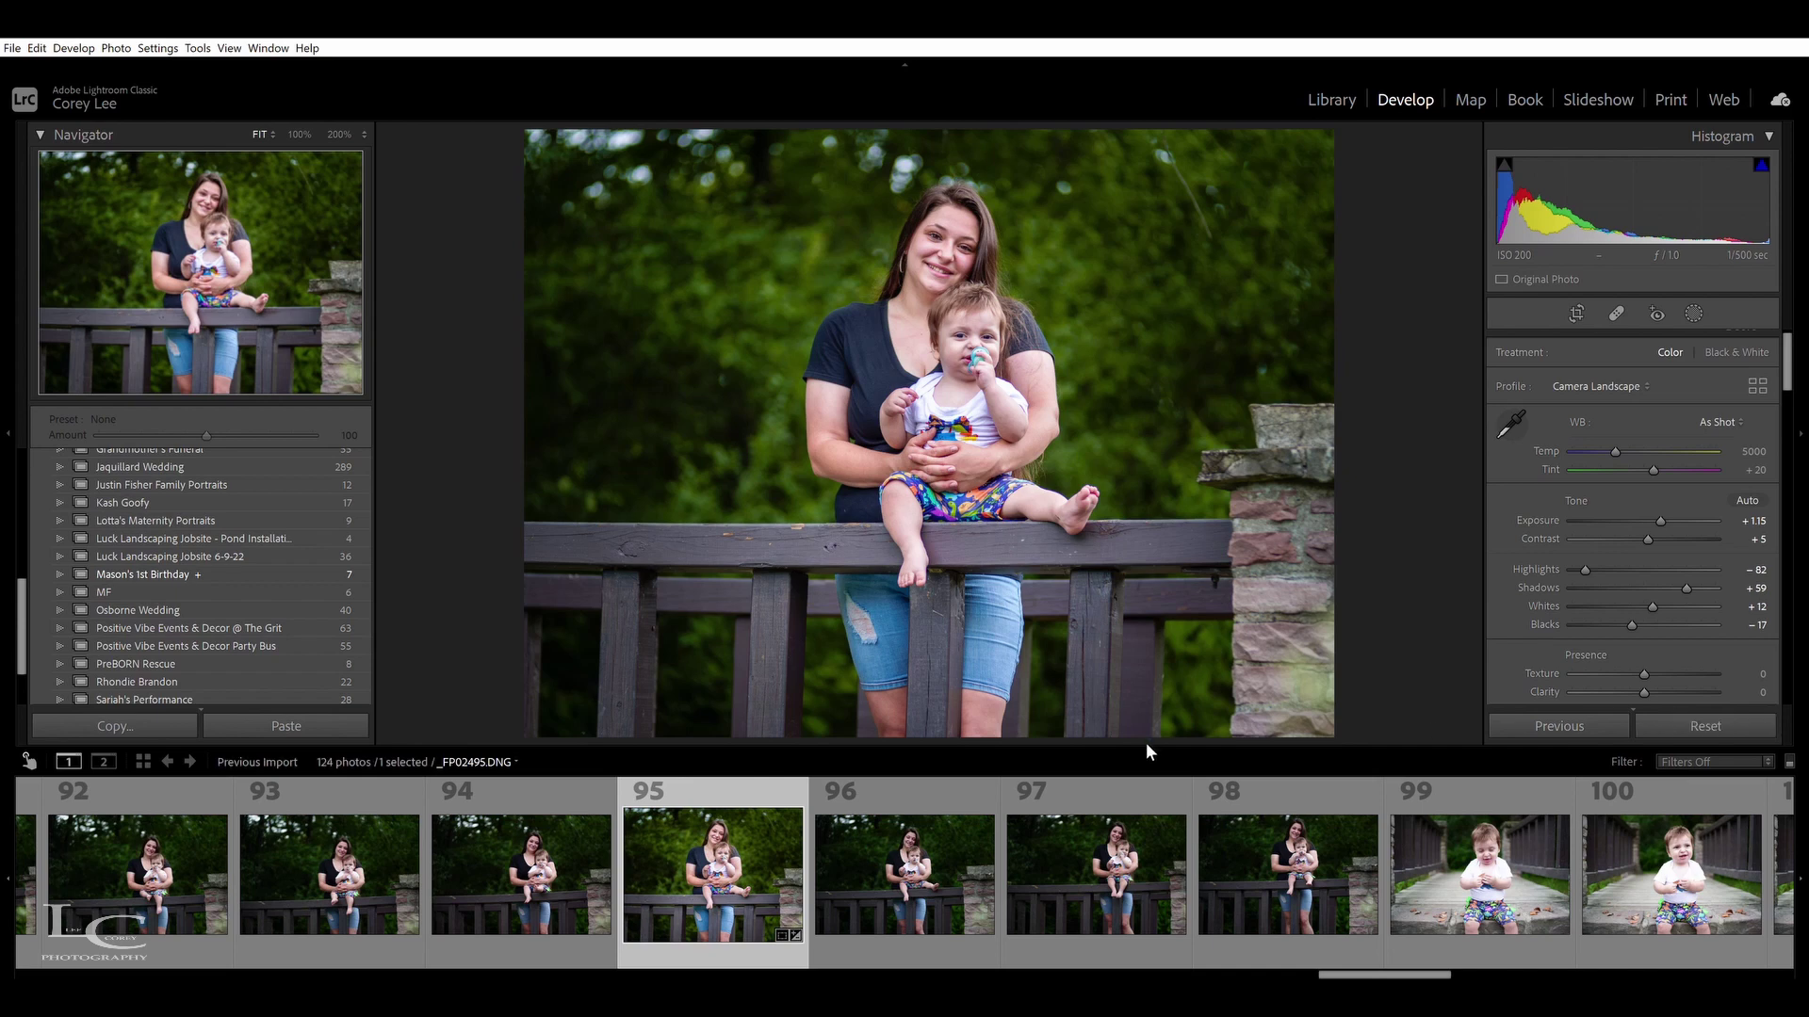
Go through photos 26 to 23 of the child sitting on the pavement and select photo 23
drag(1423, 953, 480, 904)
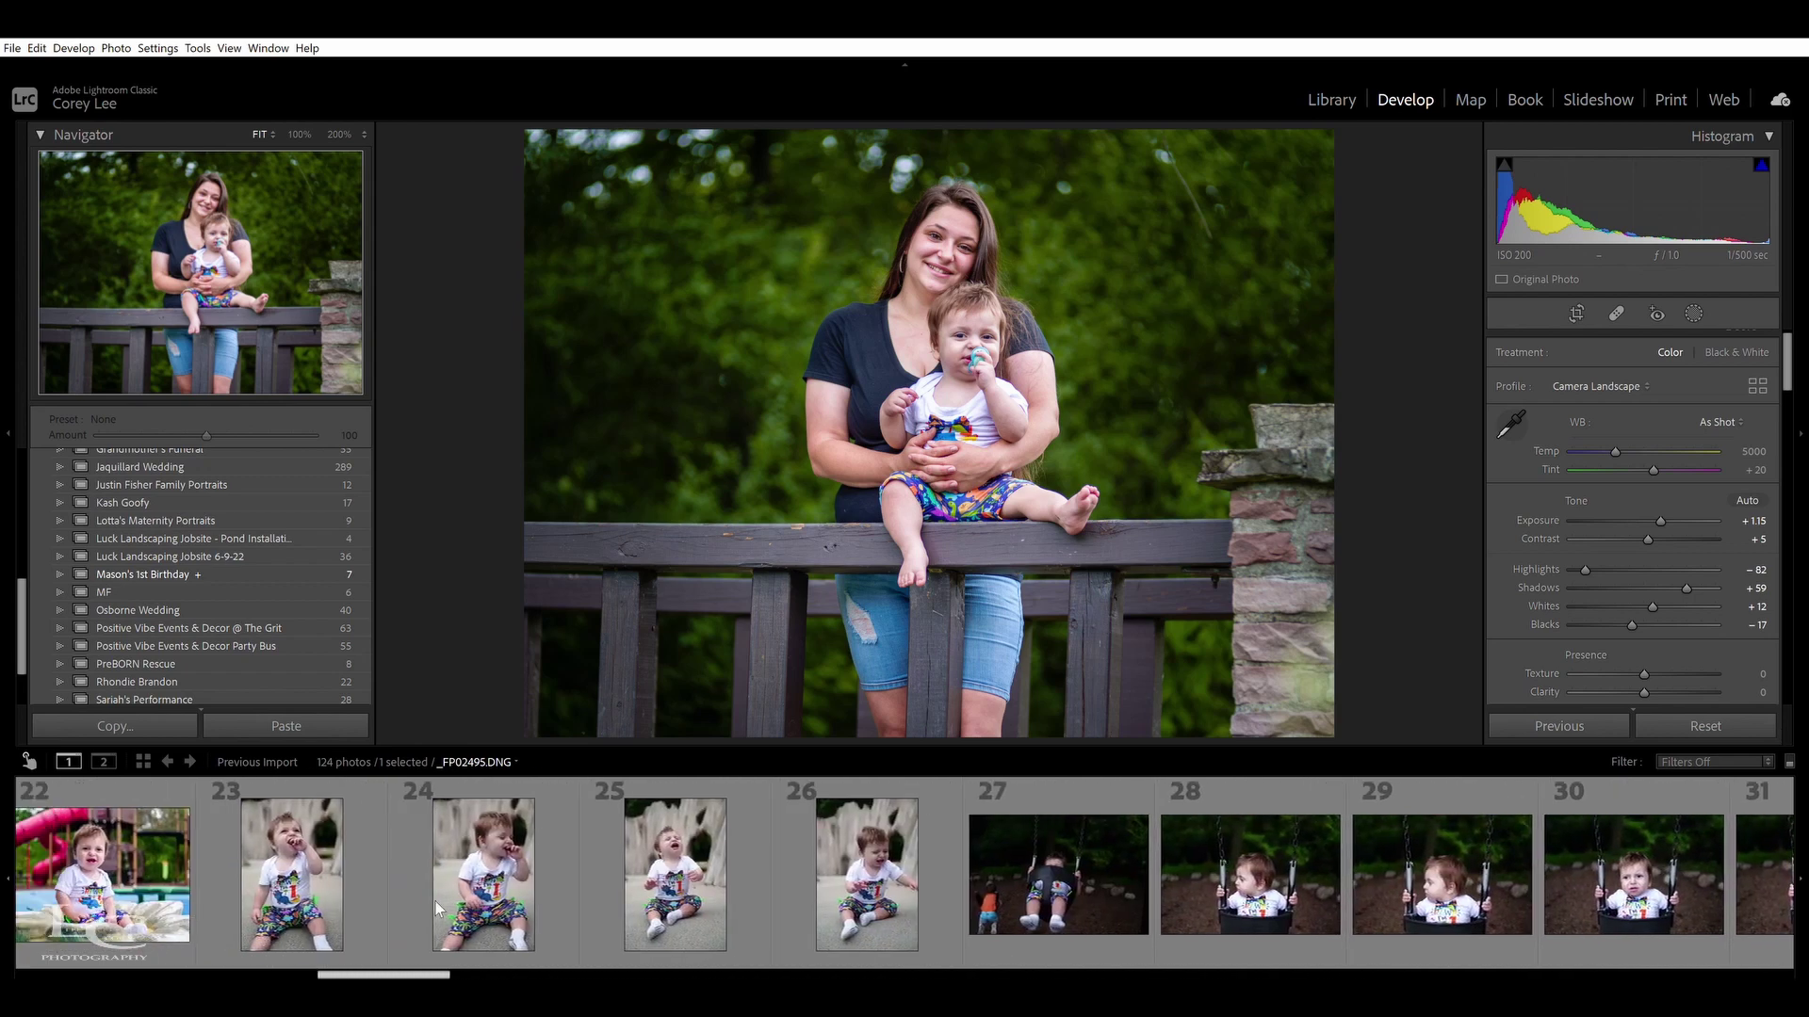
click(870, 872)
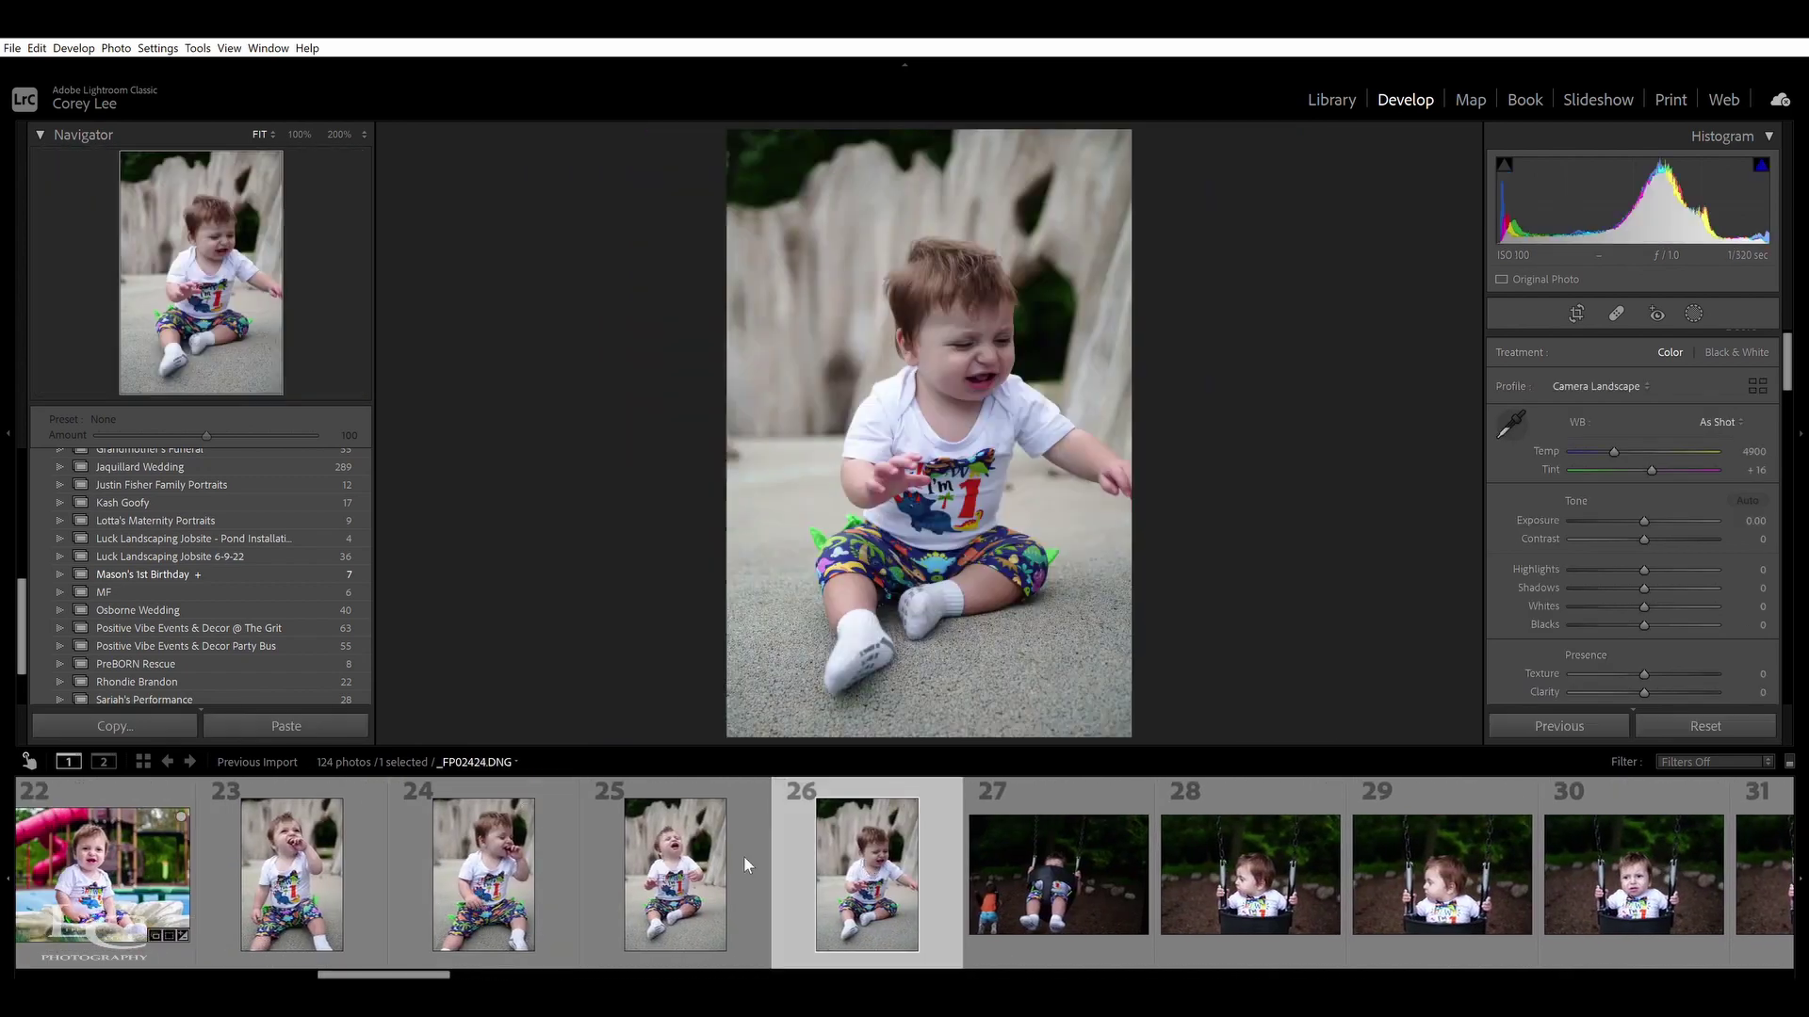
click(730, 859)
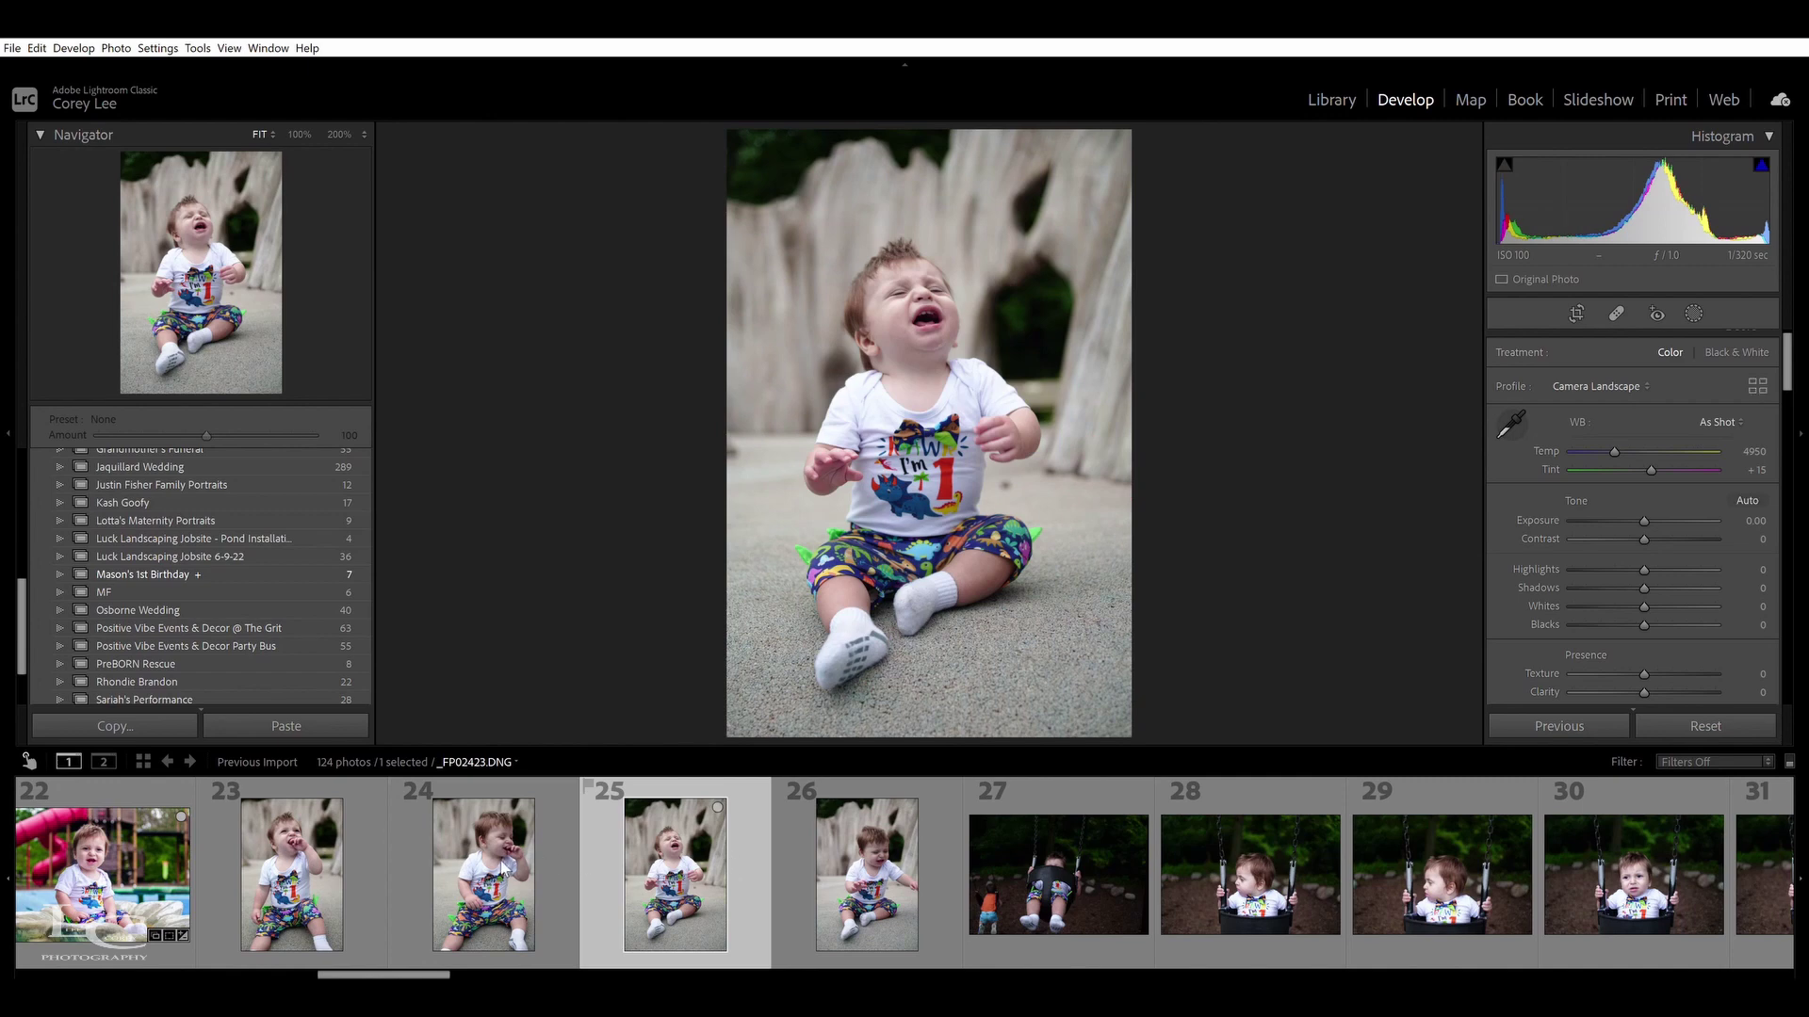
click(457, 872)
click(261, 869)
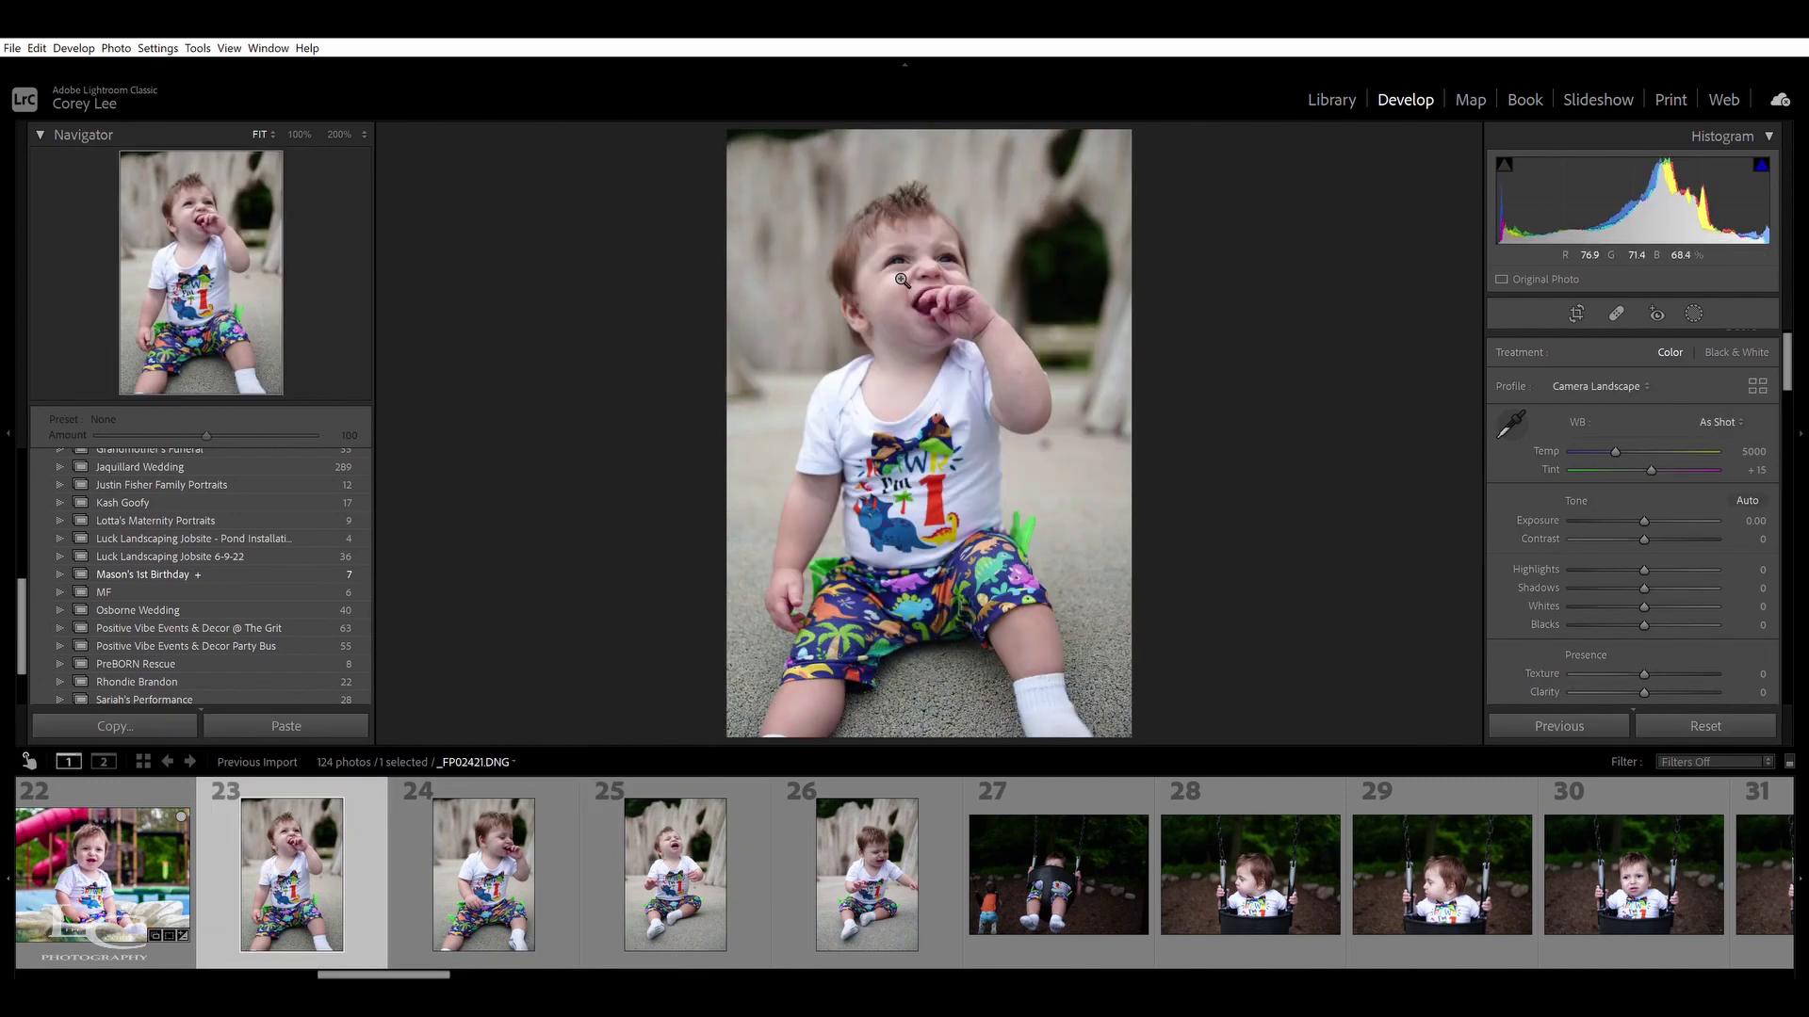
Apply automatic tone to photo 23, set Exposure to +0.37 and inspect the child's face up close
click(1747, 499)
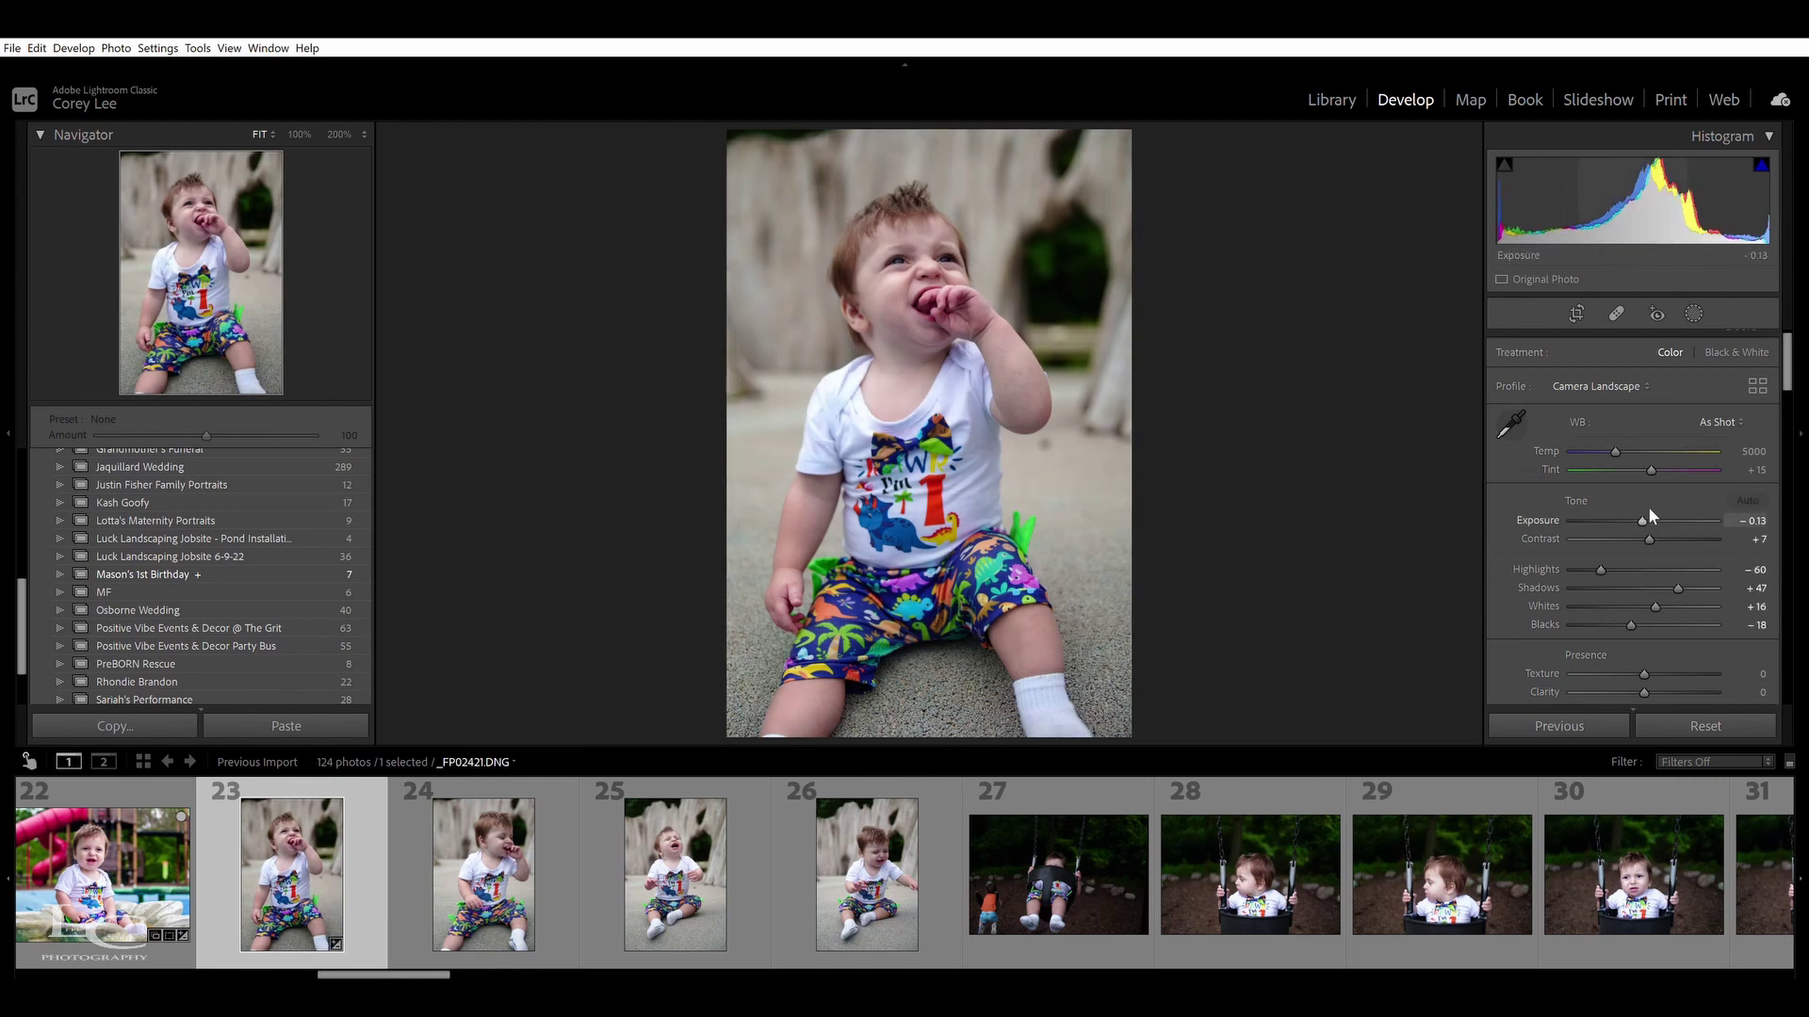
drag(1644, 516, 1647, 516)
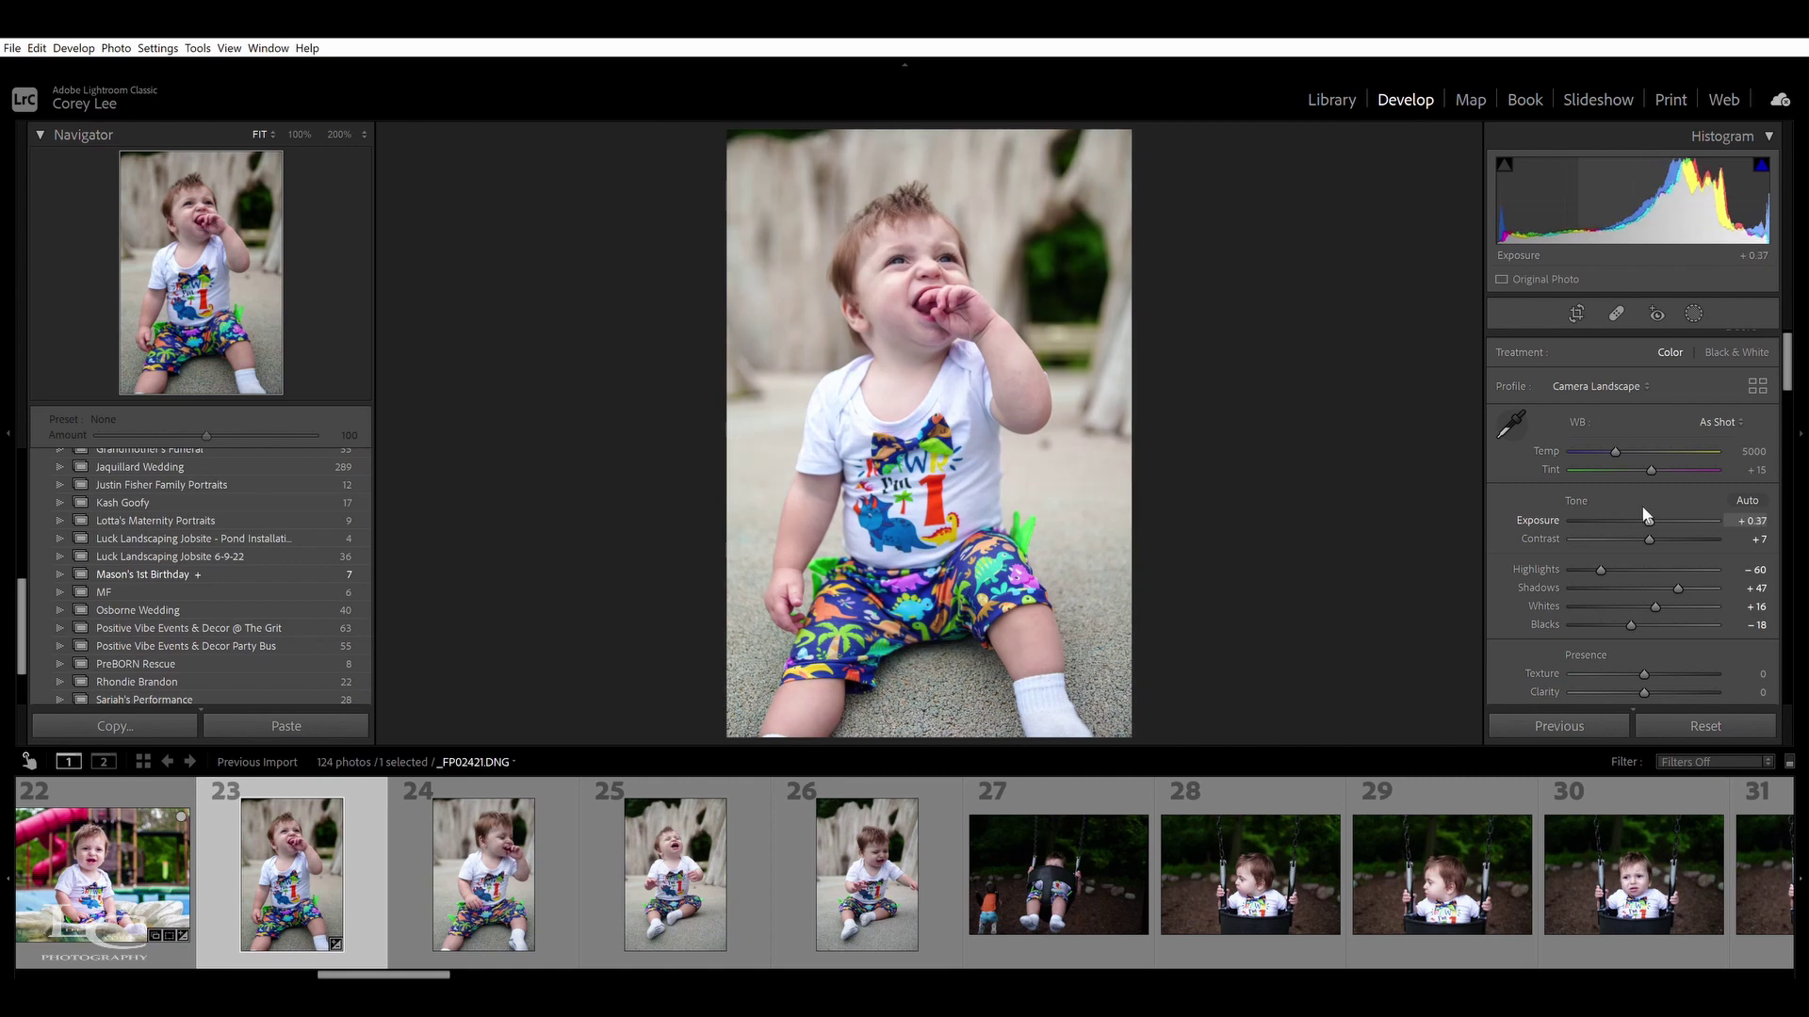
click(912, 262)
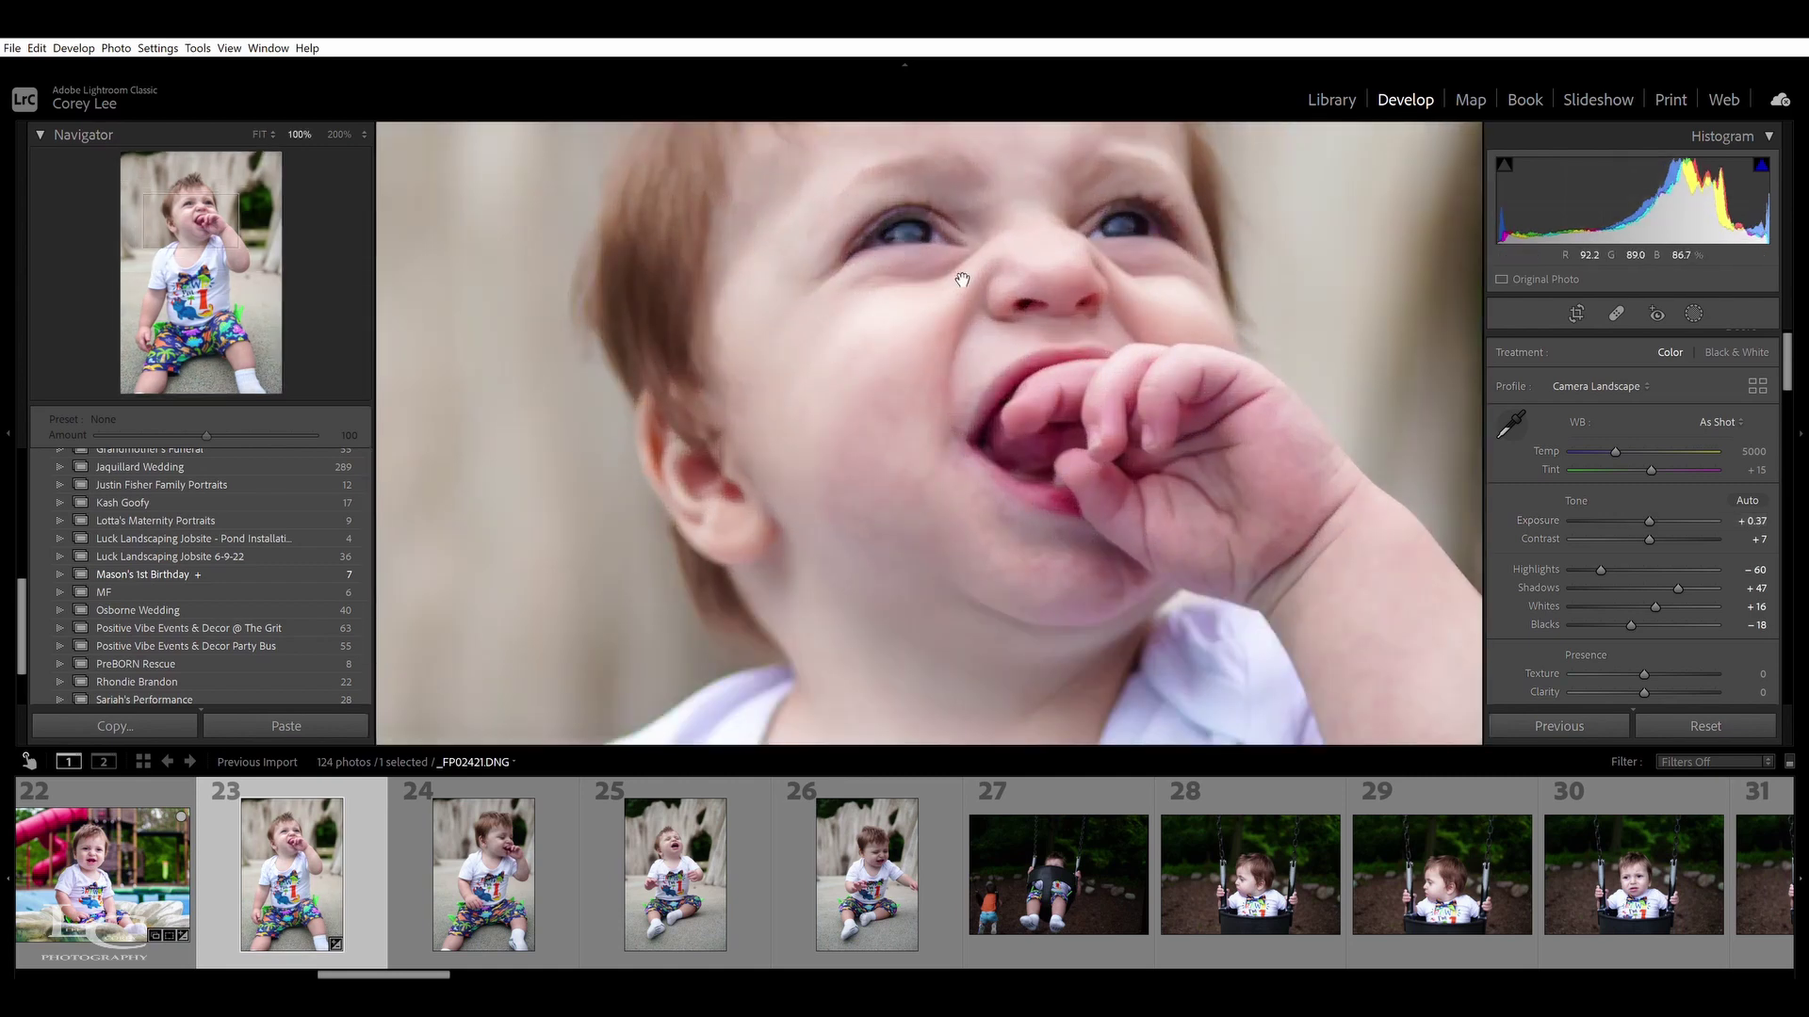
drag(961, 280, 998, 381)
click(998, 381)
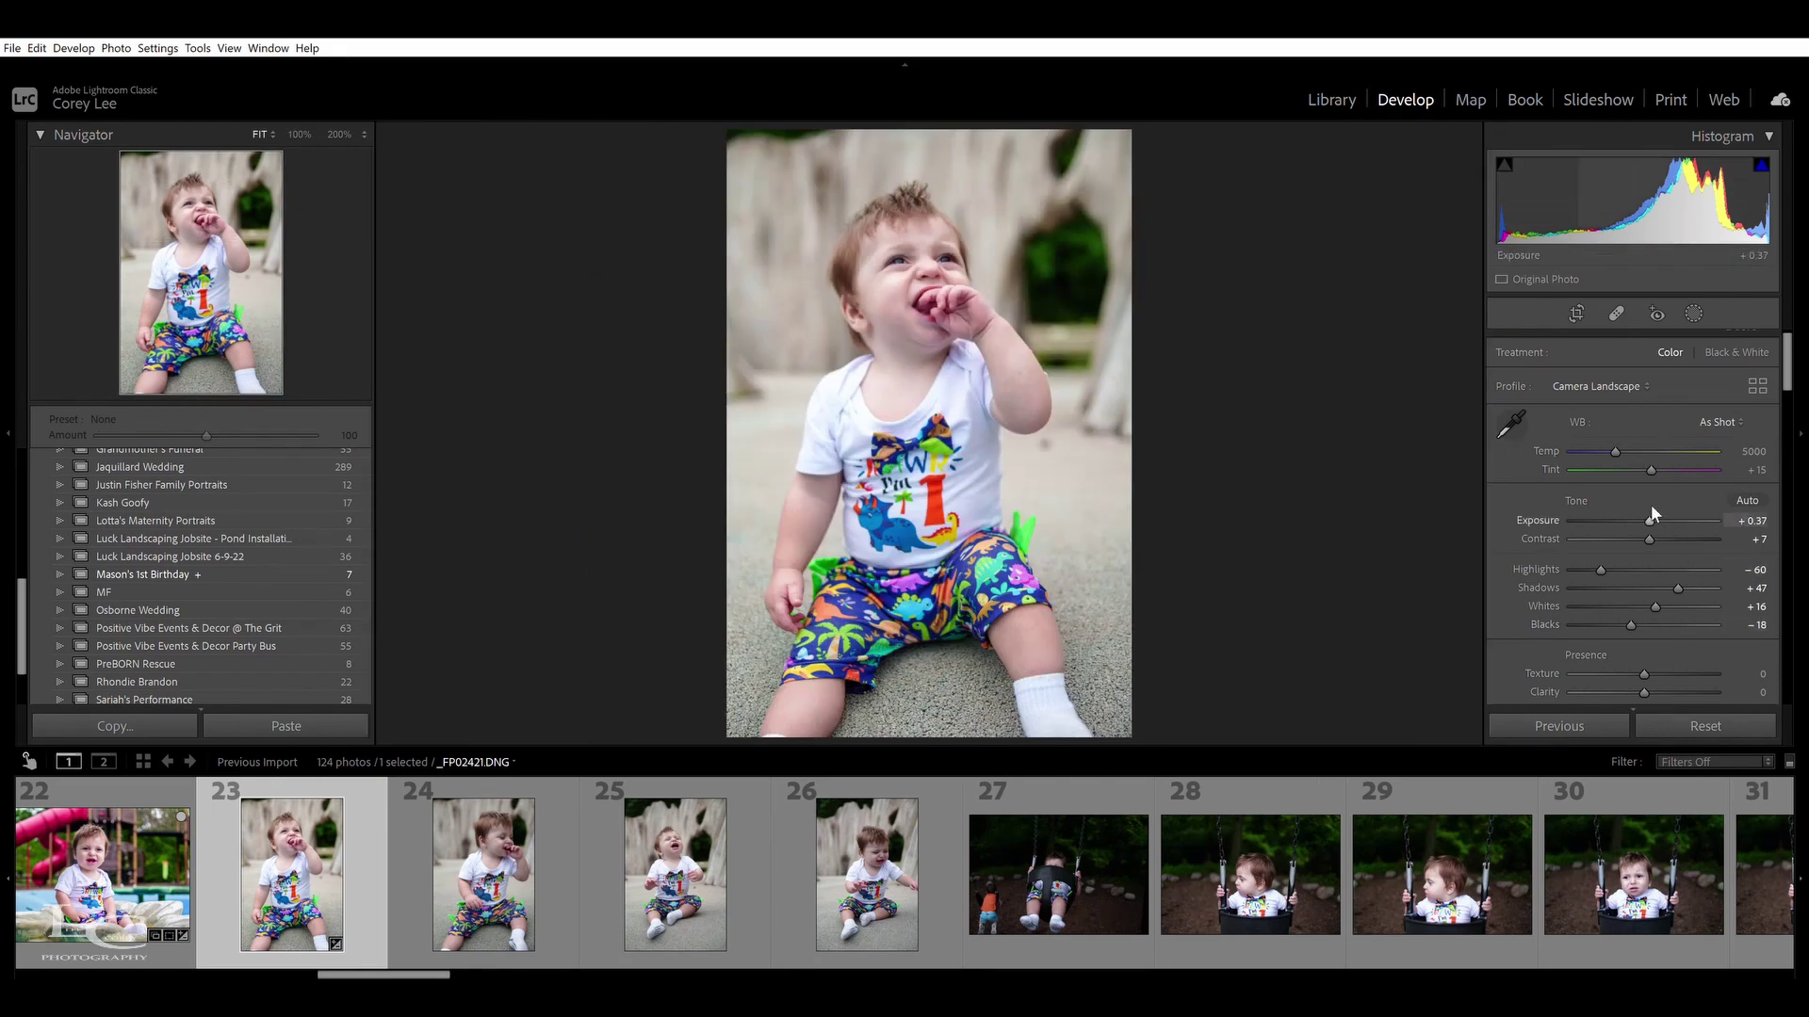
Set photo 23's Exposure to +0.49 and Highlights to -79, and add it to the birthday target collection
scroll(1653, 513, up, 2)
scroll(1651, 516, up, 10)
drag(1600, 569, 1587, 570)
key(b)
Look back through the playground shots in the filmstrip and open the child's 1st birthday collection
scroll(291, 952, up, 8)
scroll(234, 953, up, 4)
scroll(235, 953, up, 2)
scroll(290, 961, down, 5)
scroll(292, 963, down, 1)
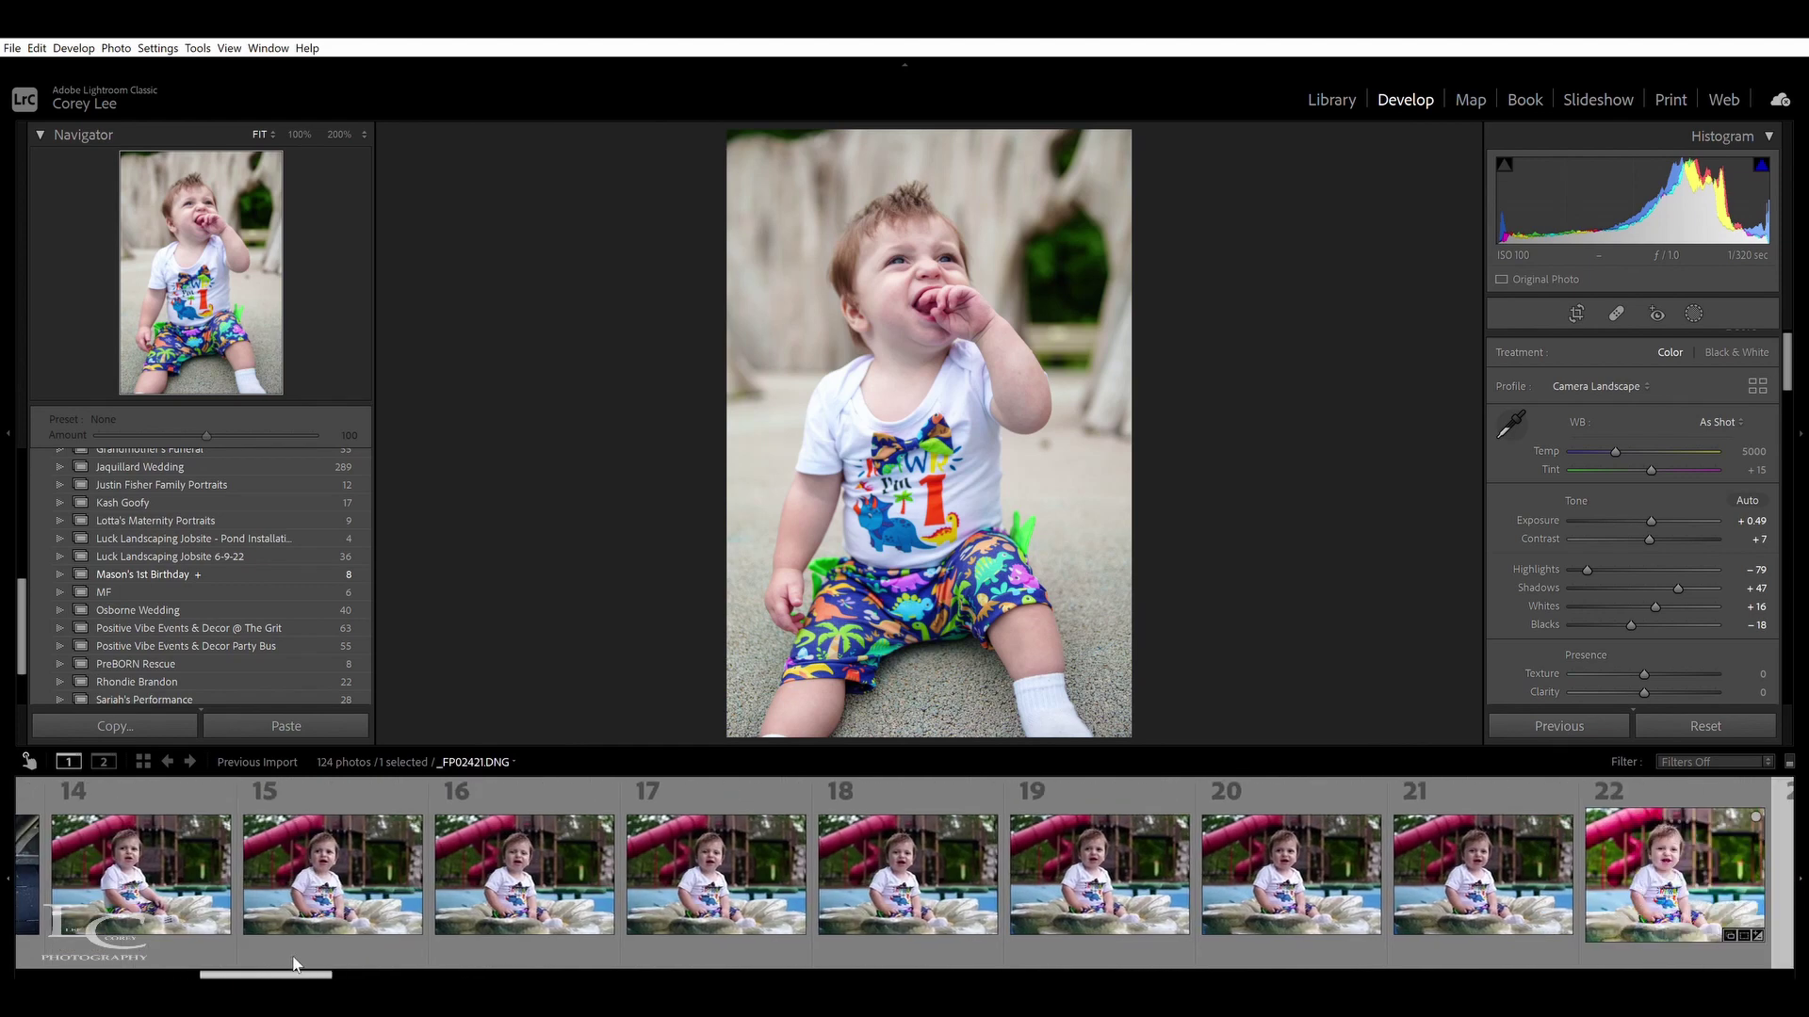
scroll(295, 962, down, 2)
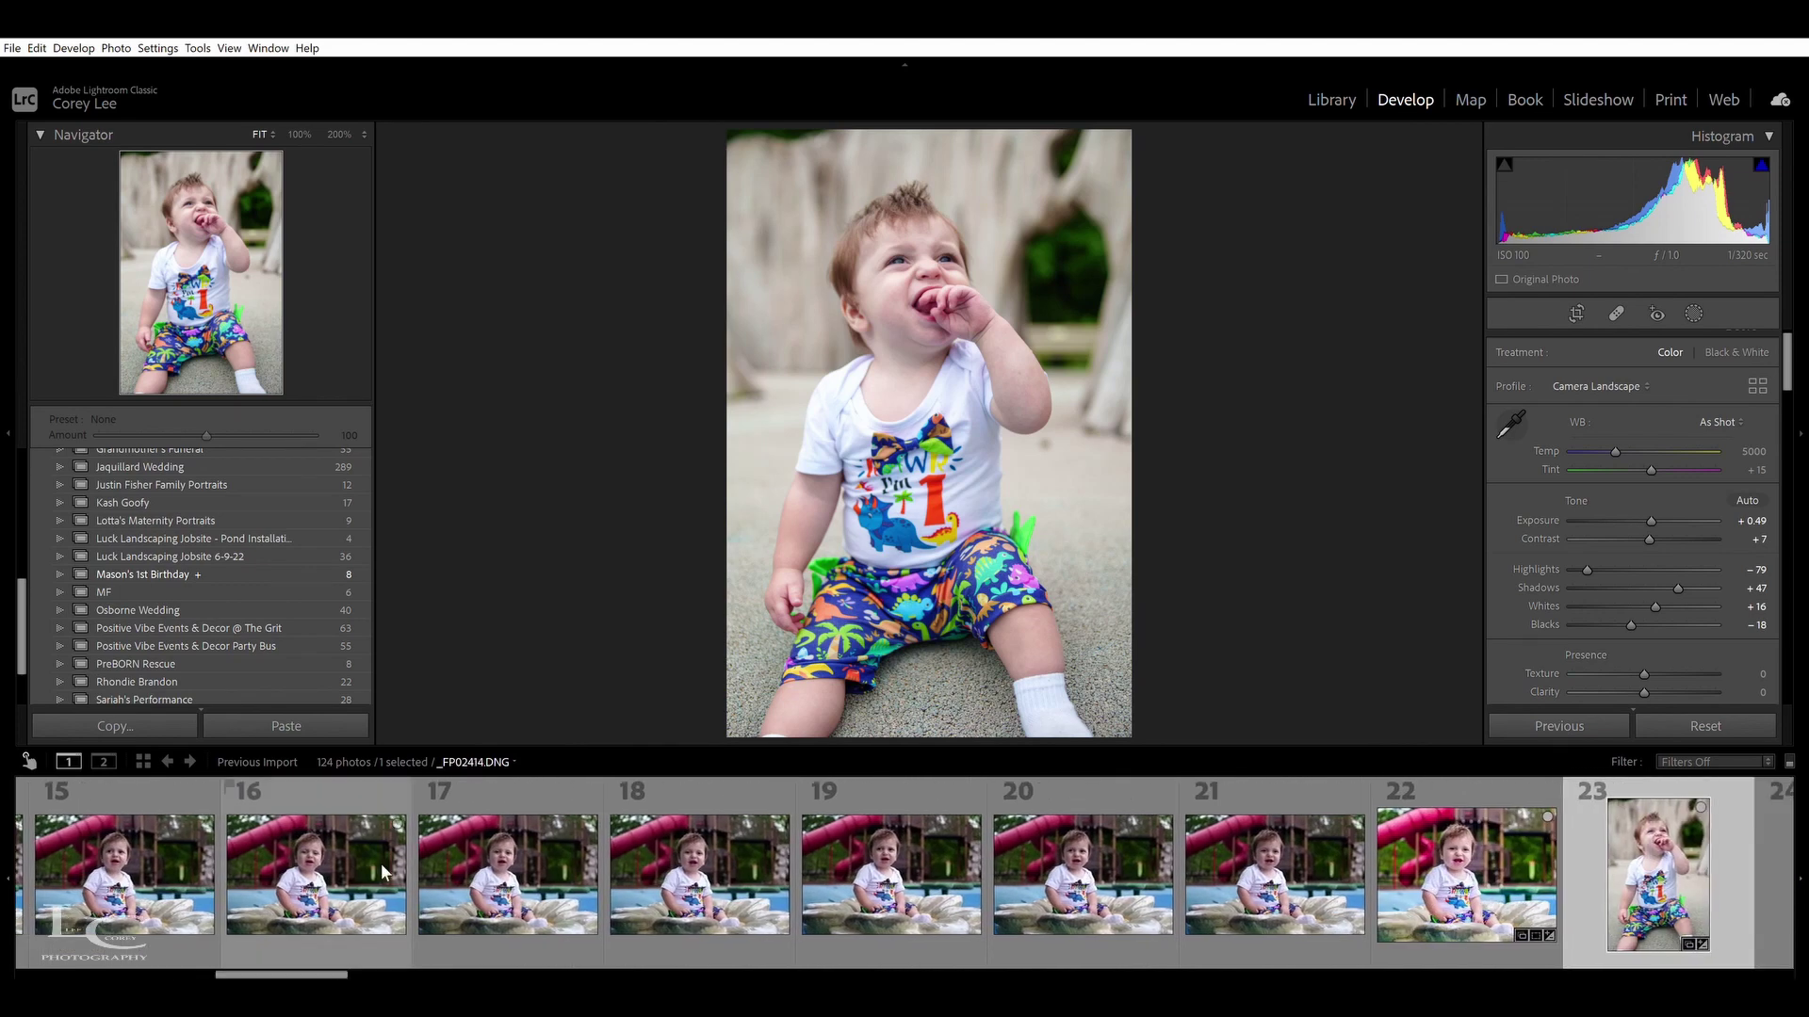
click(188, 575)
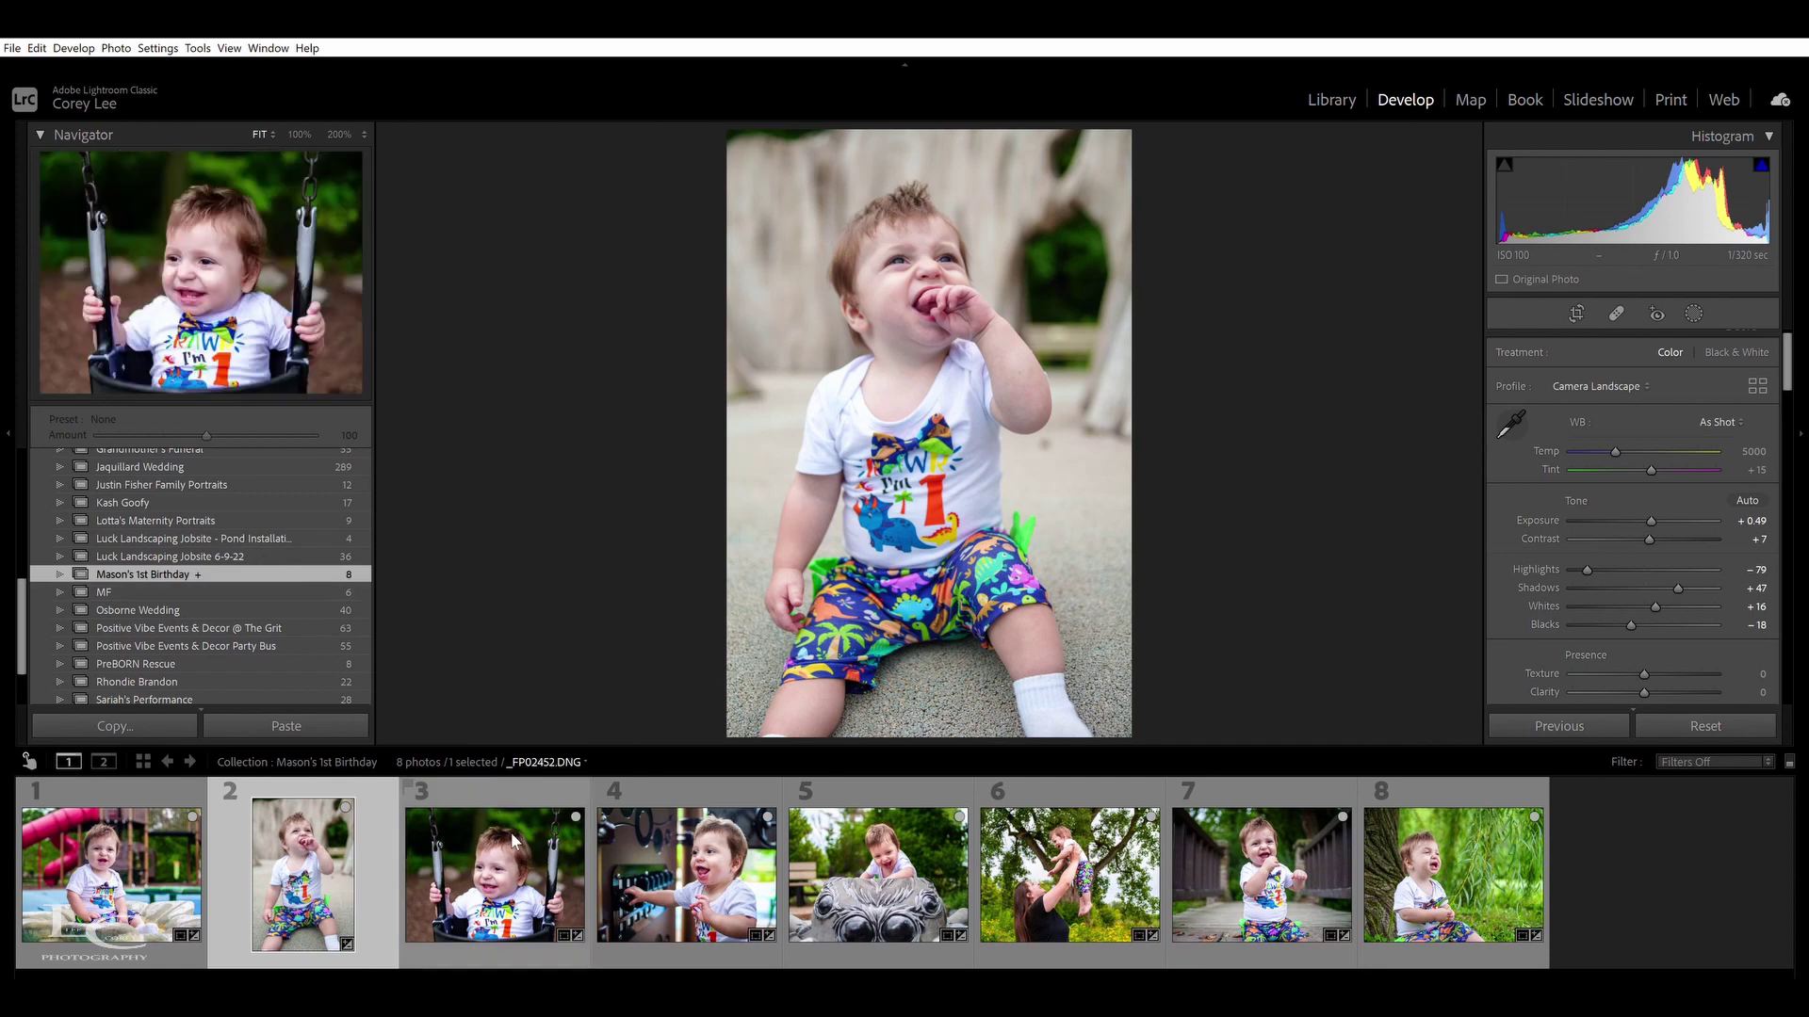
Open photo 1 of the child by the red slide and enlarge it by hiding the filmstrip and side panels
click(125, 867)
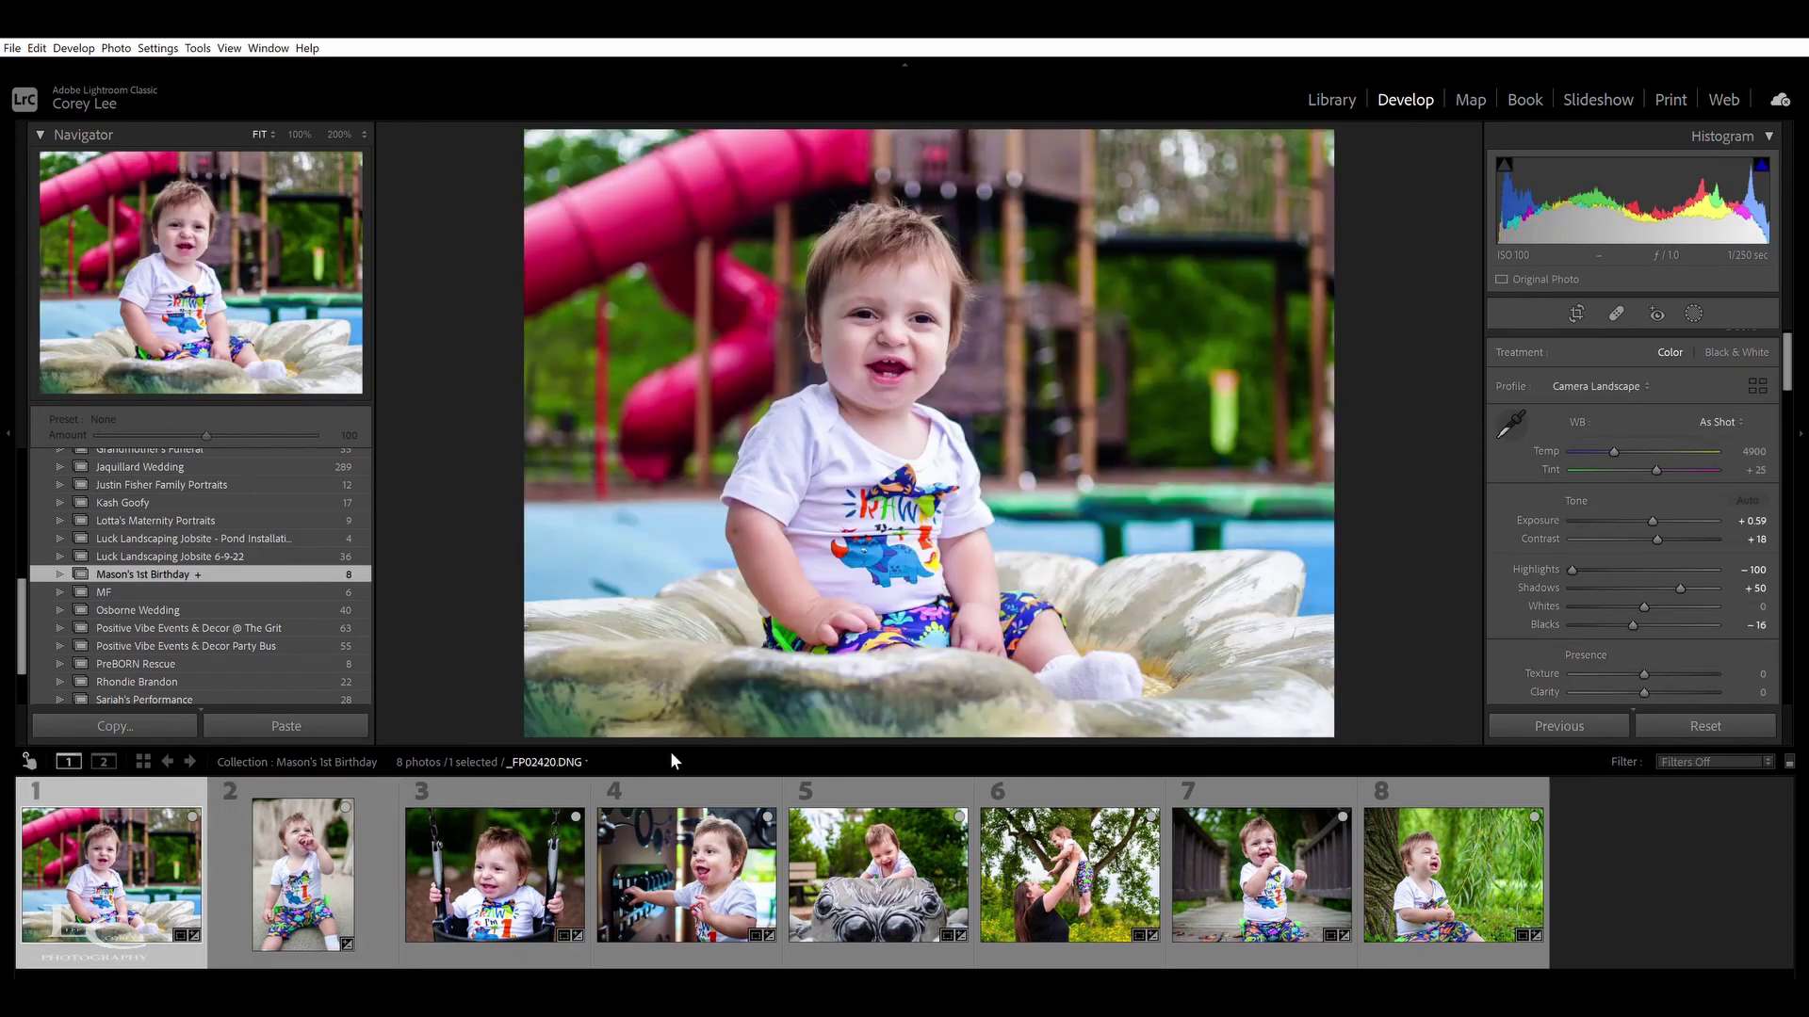
click(905, 974)
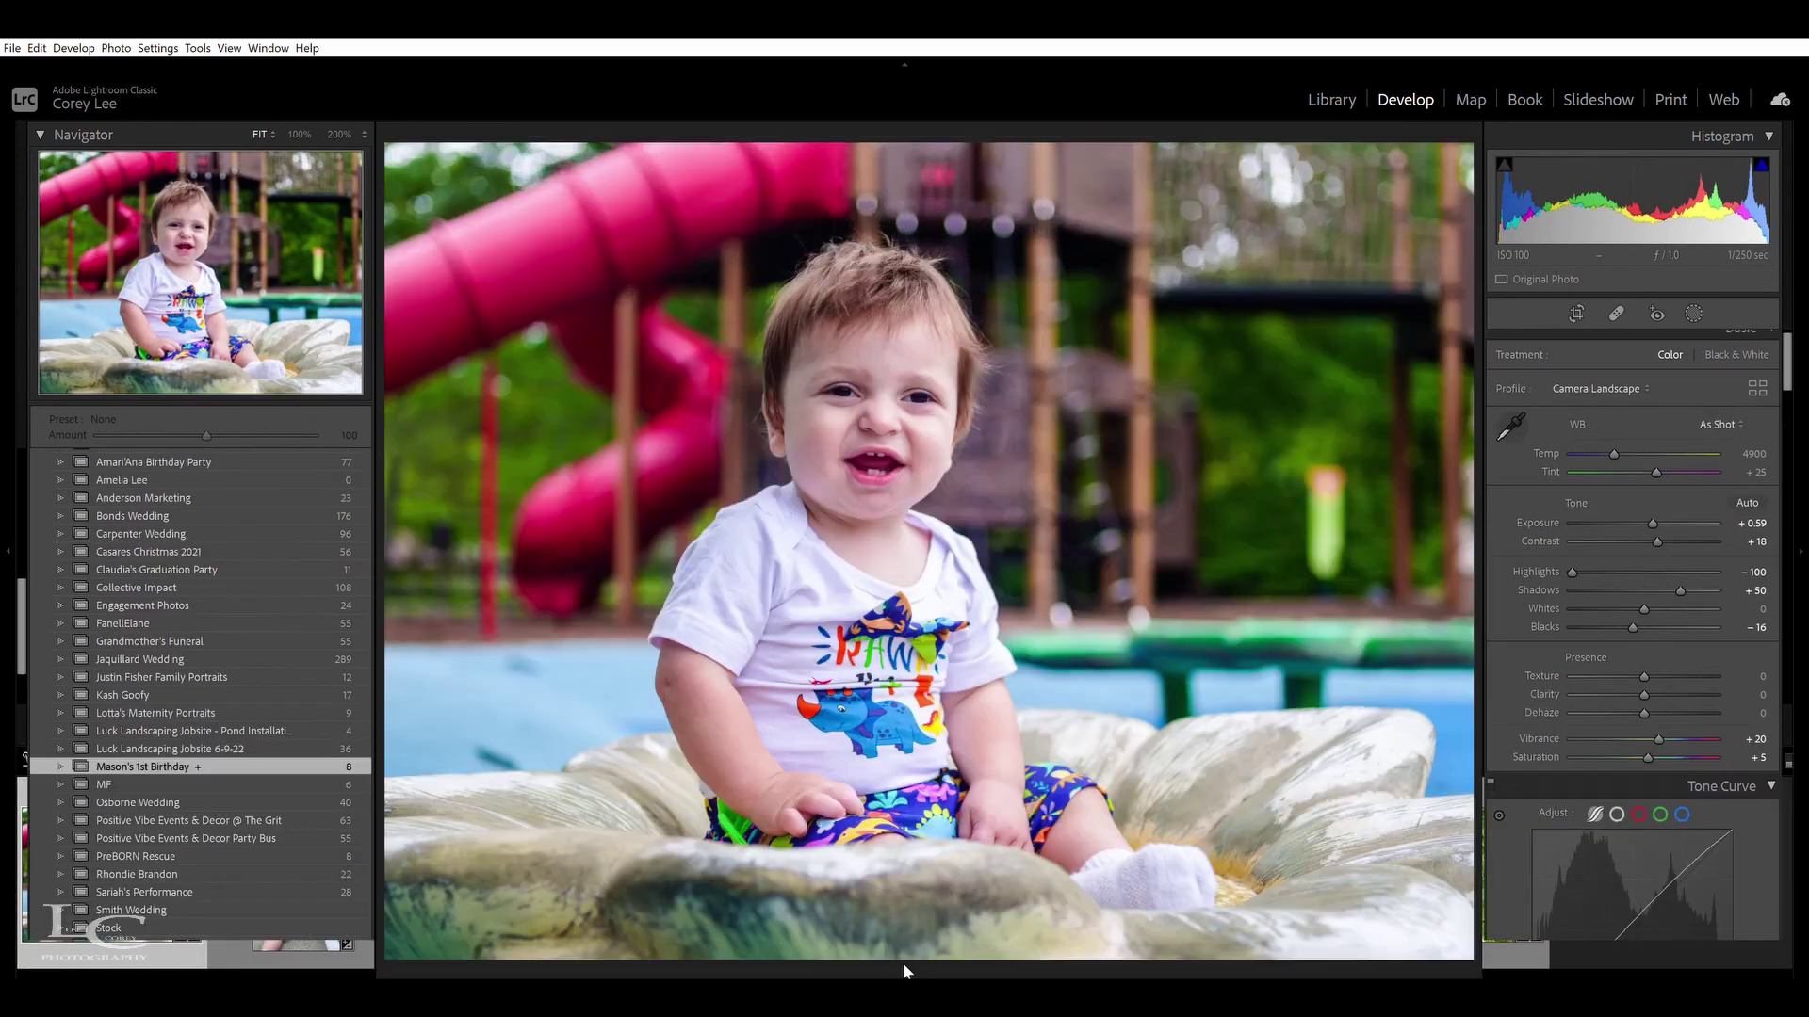
click(6, 541)
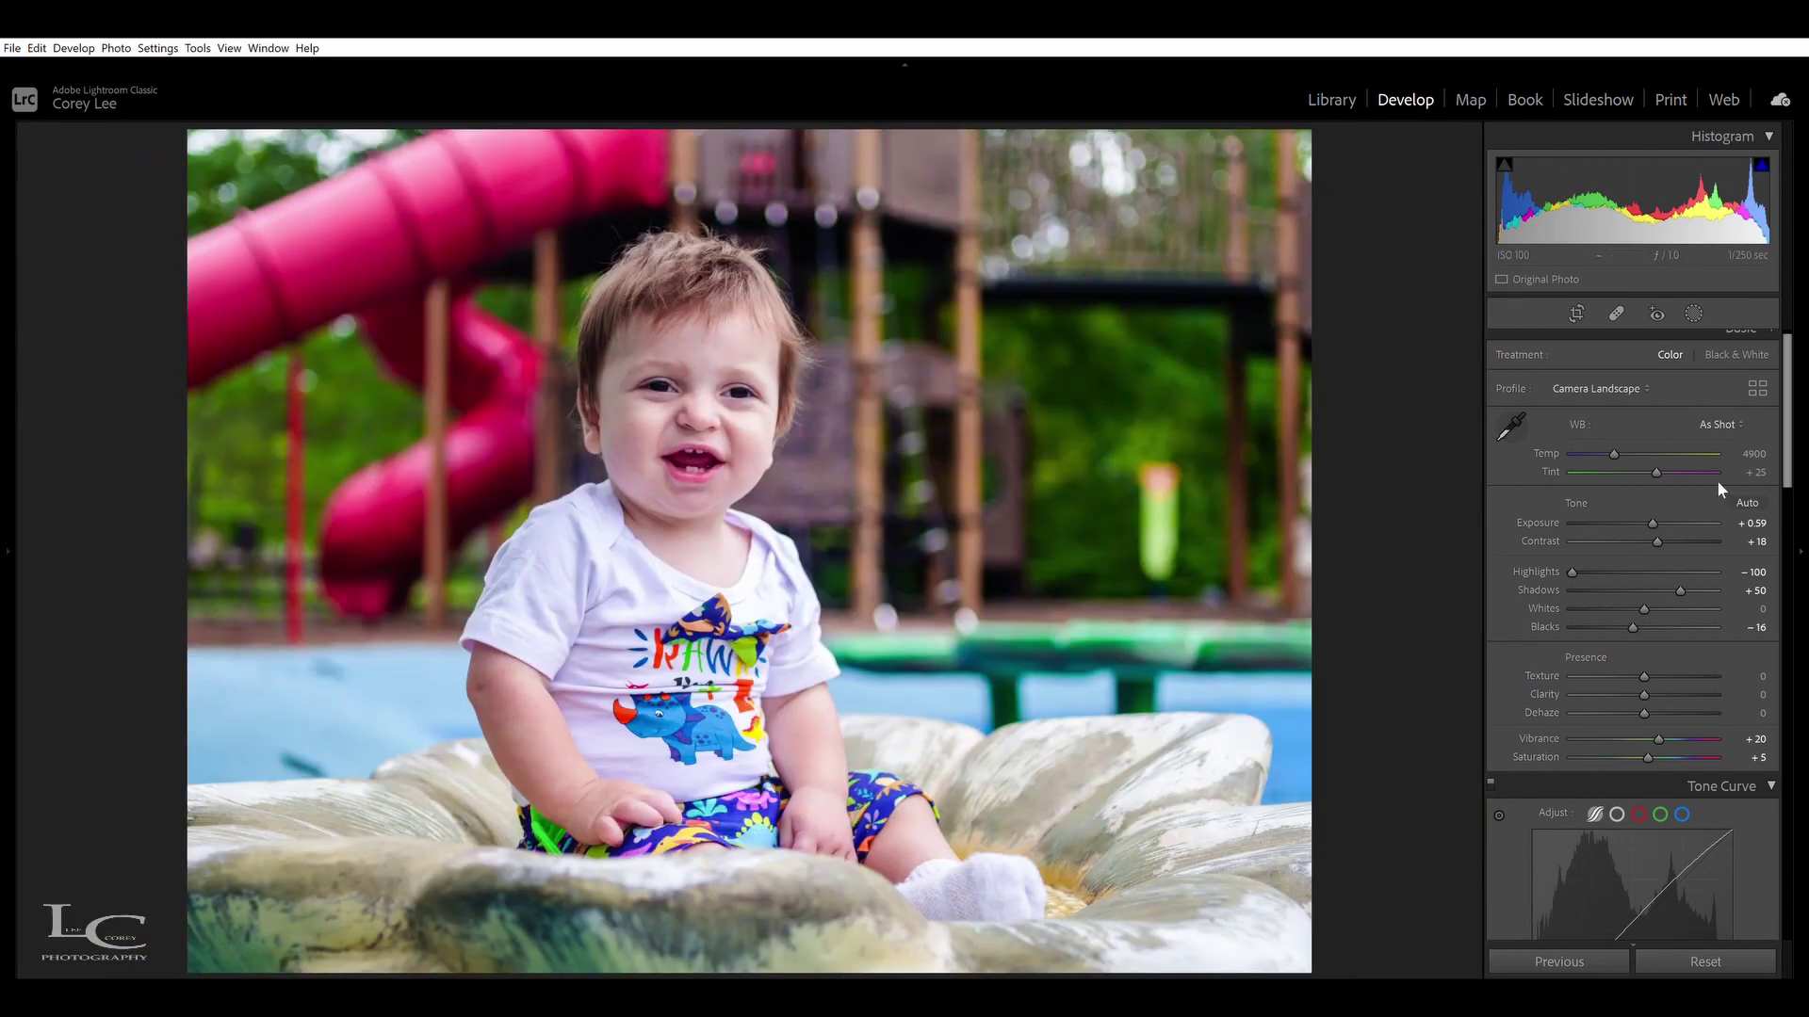
click(1799, 544)
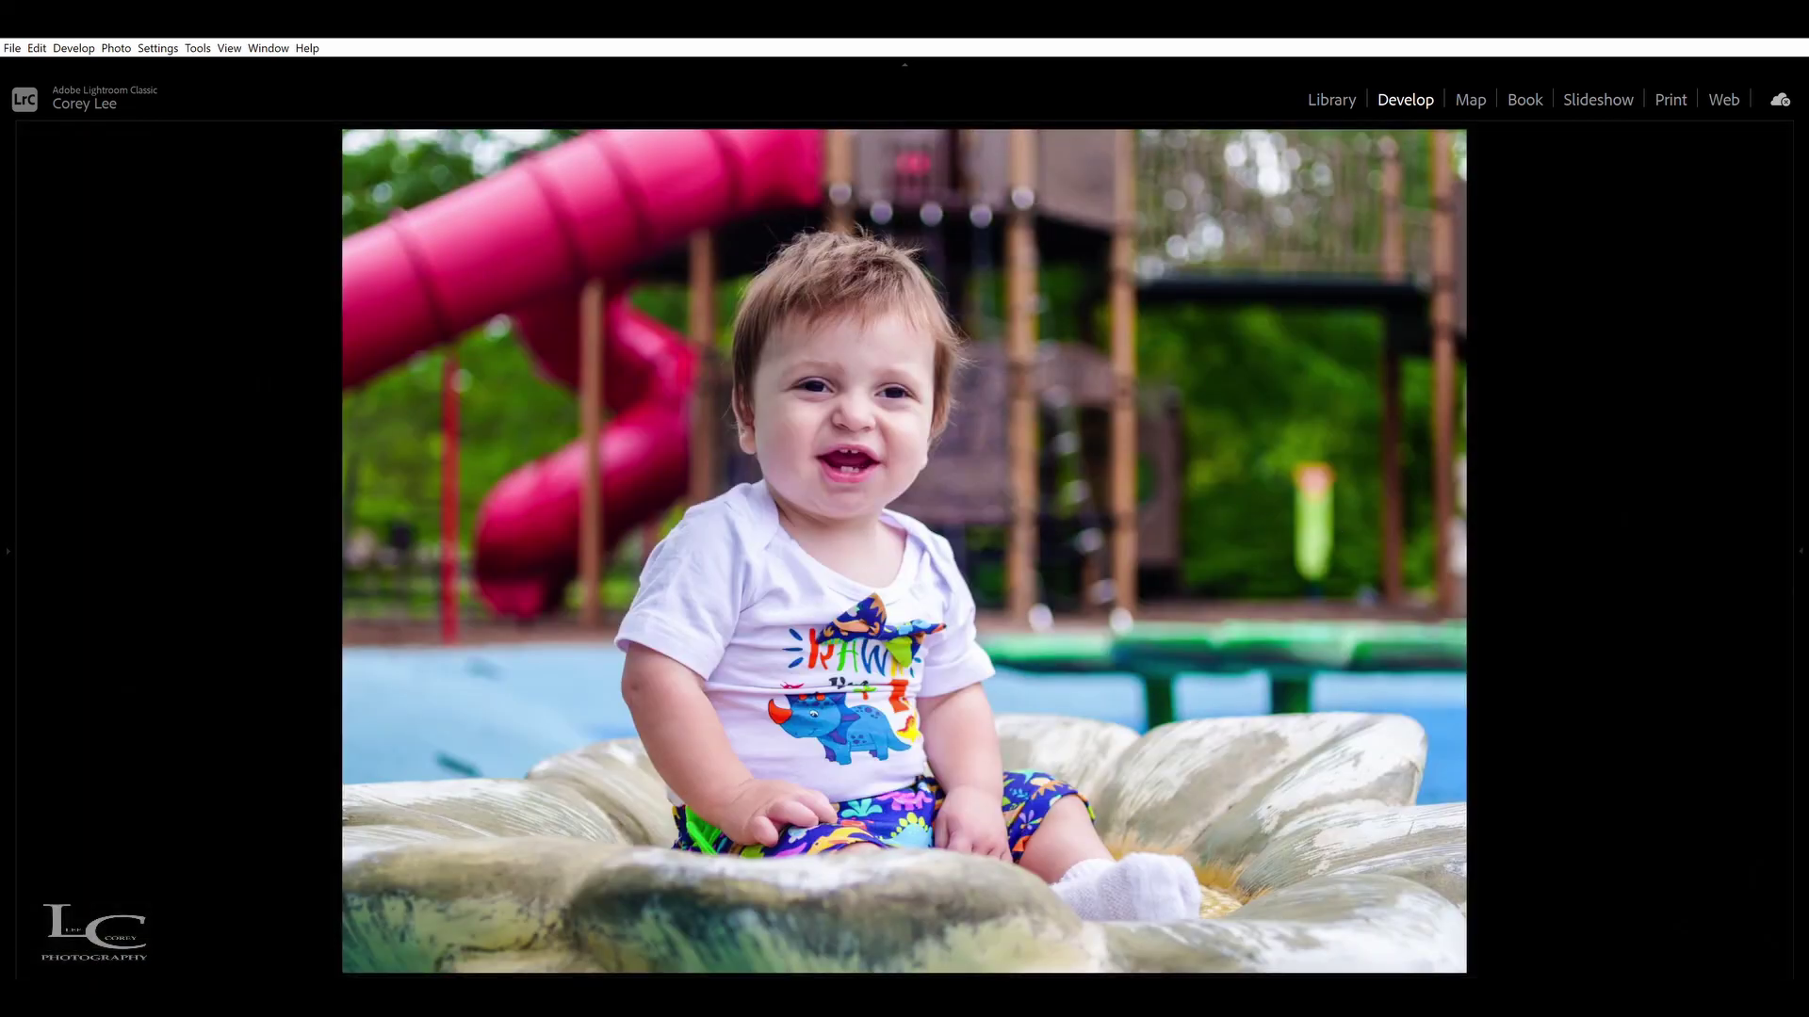
Review the edited birthday photos from photo 2 to photo 8, rechecking photo 2 against the swing portrait
key(Right)
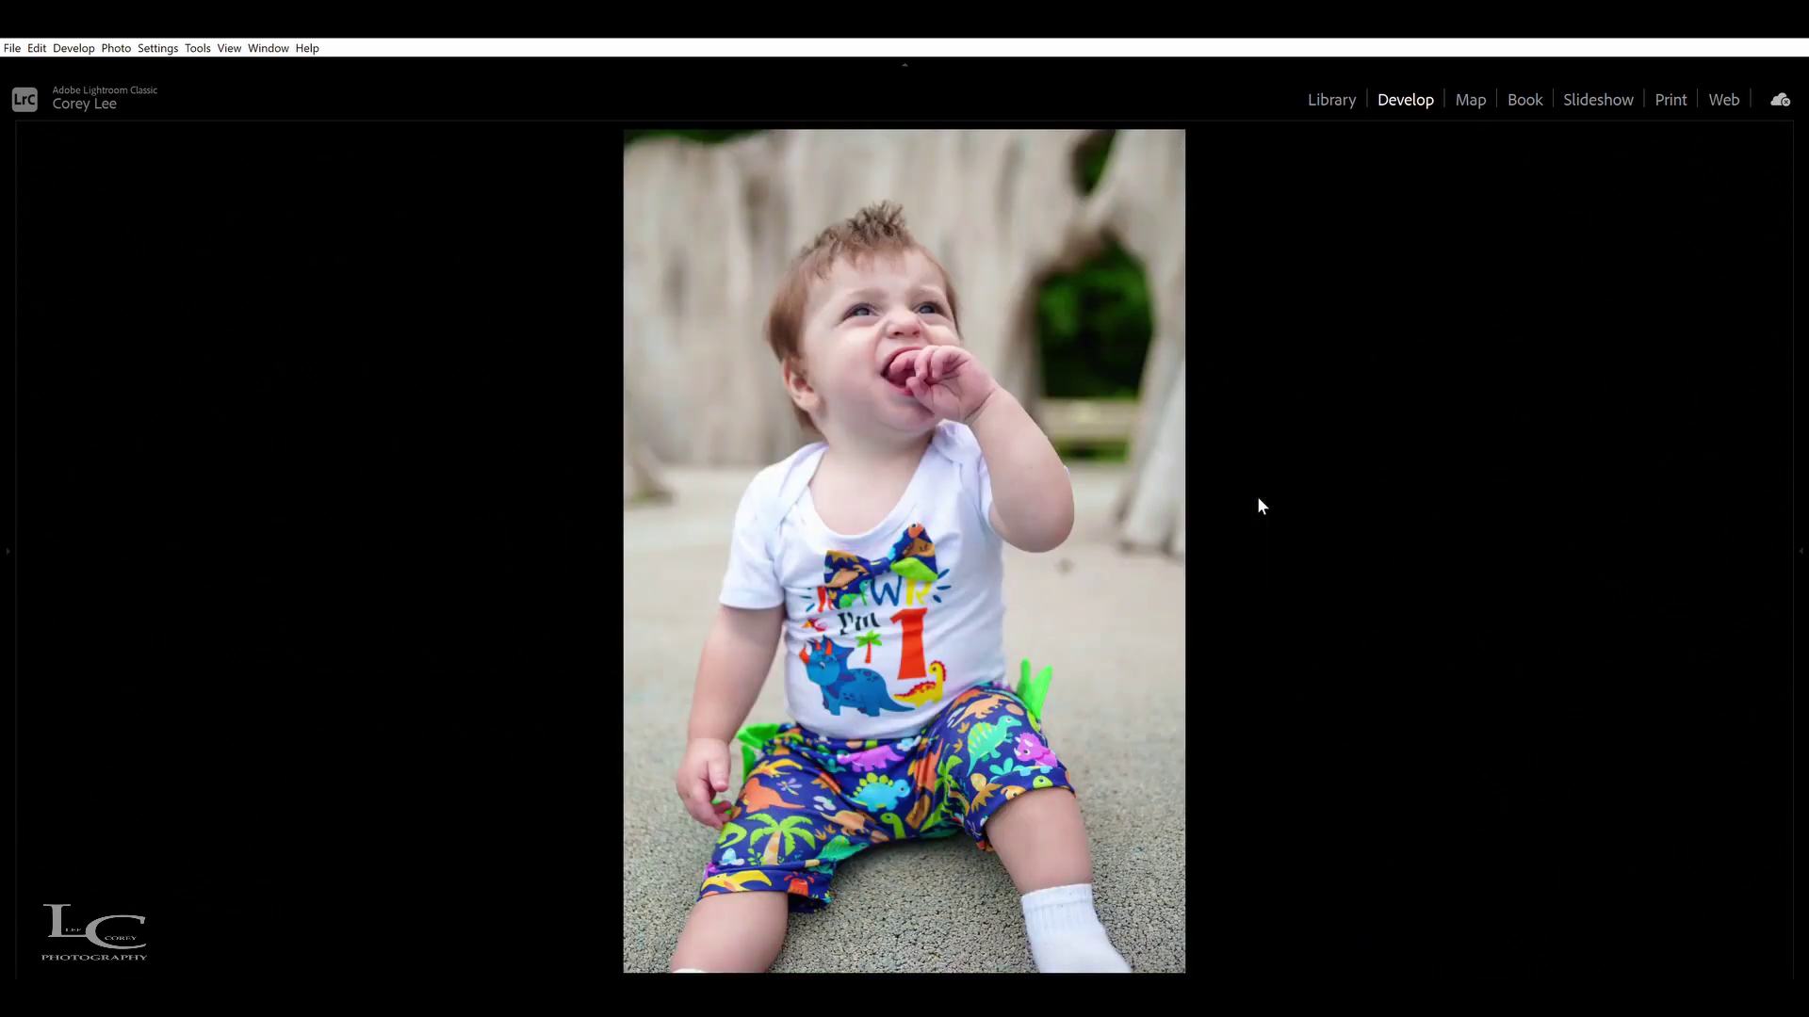
key(Right)
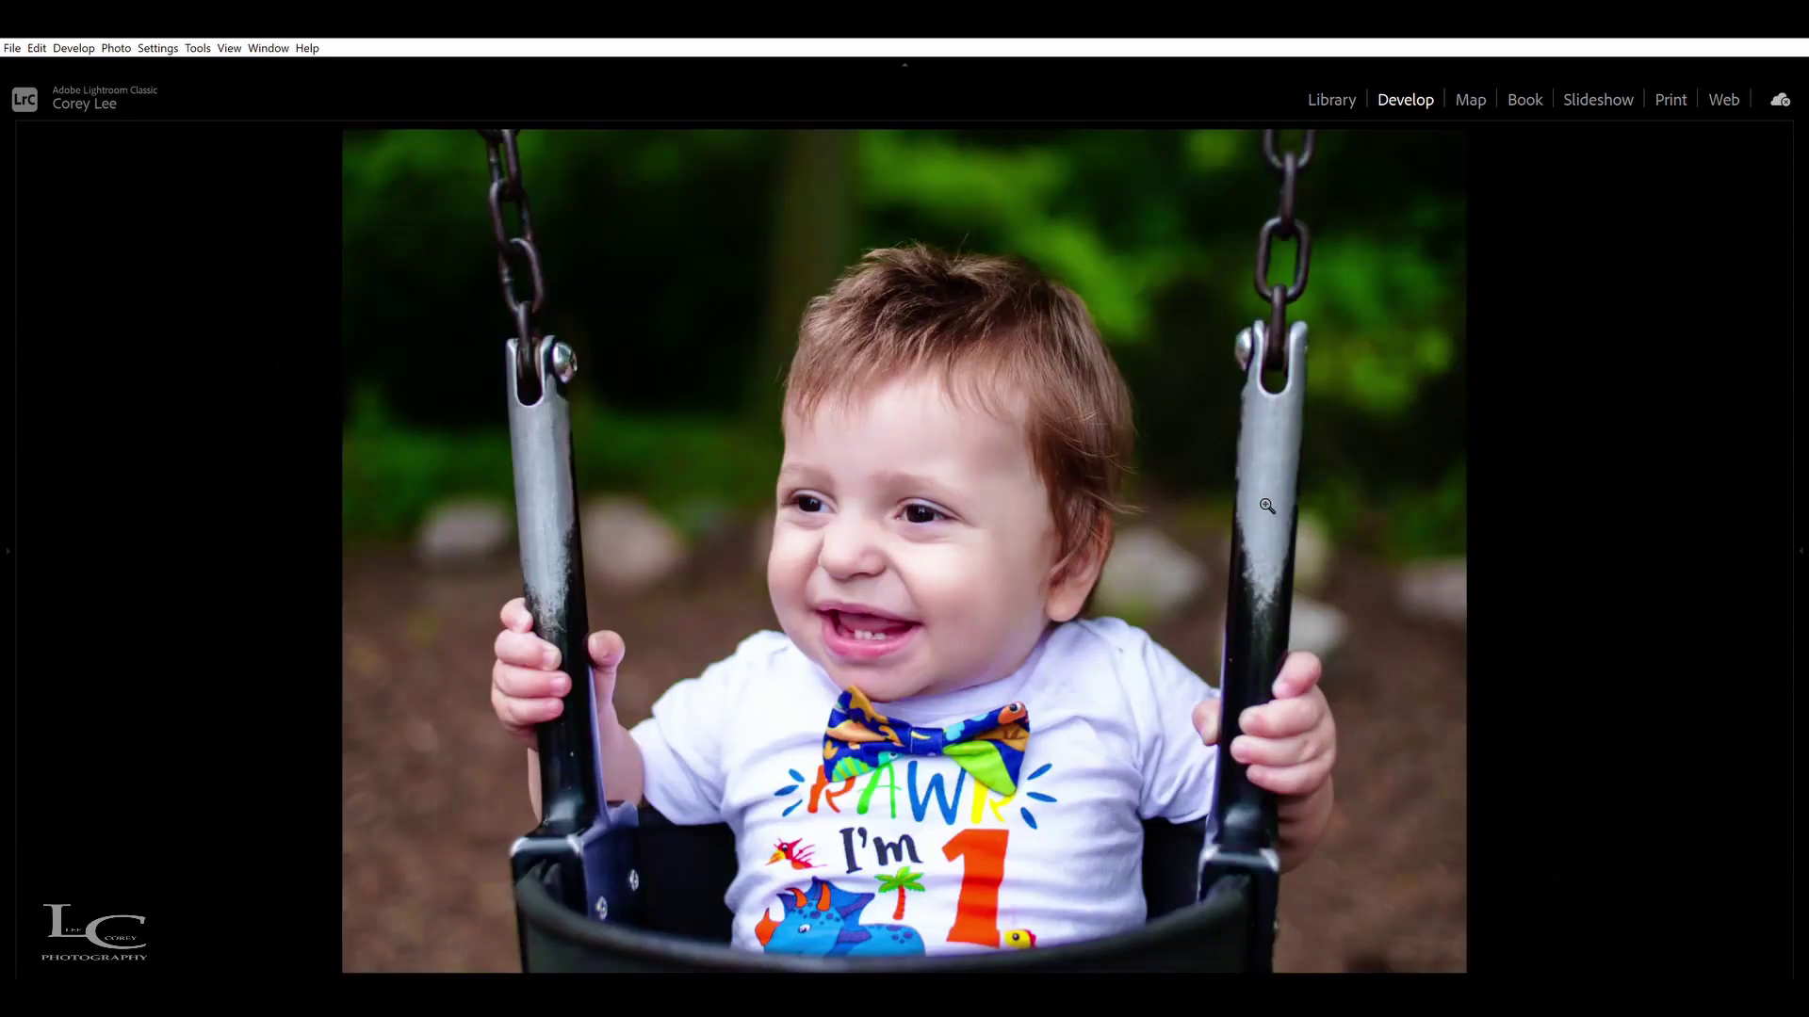
key(Left)
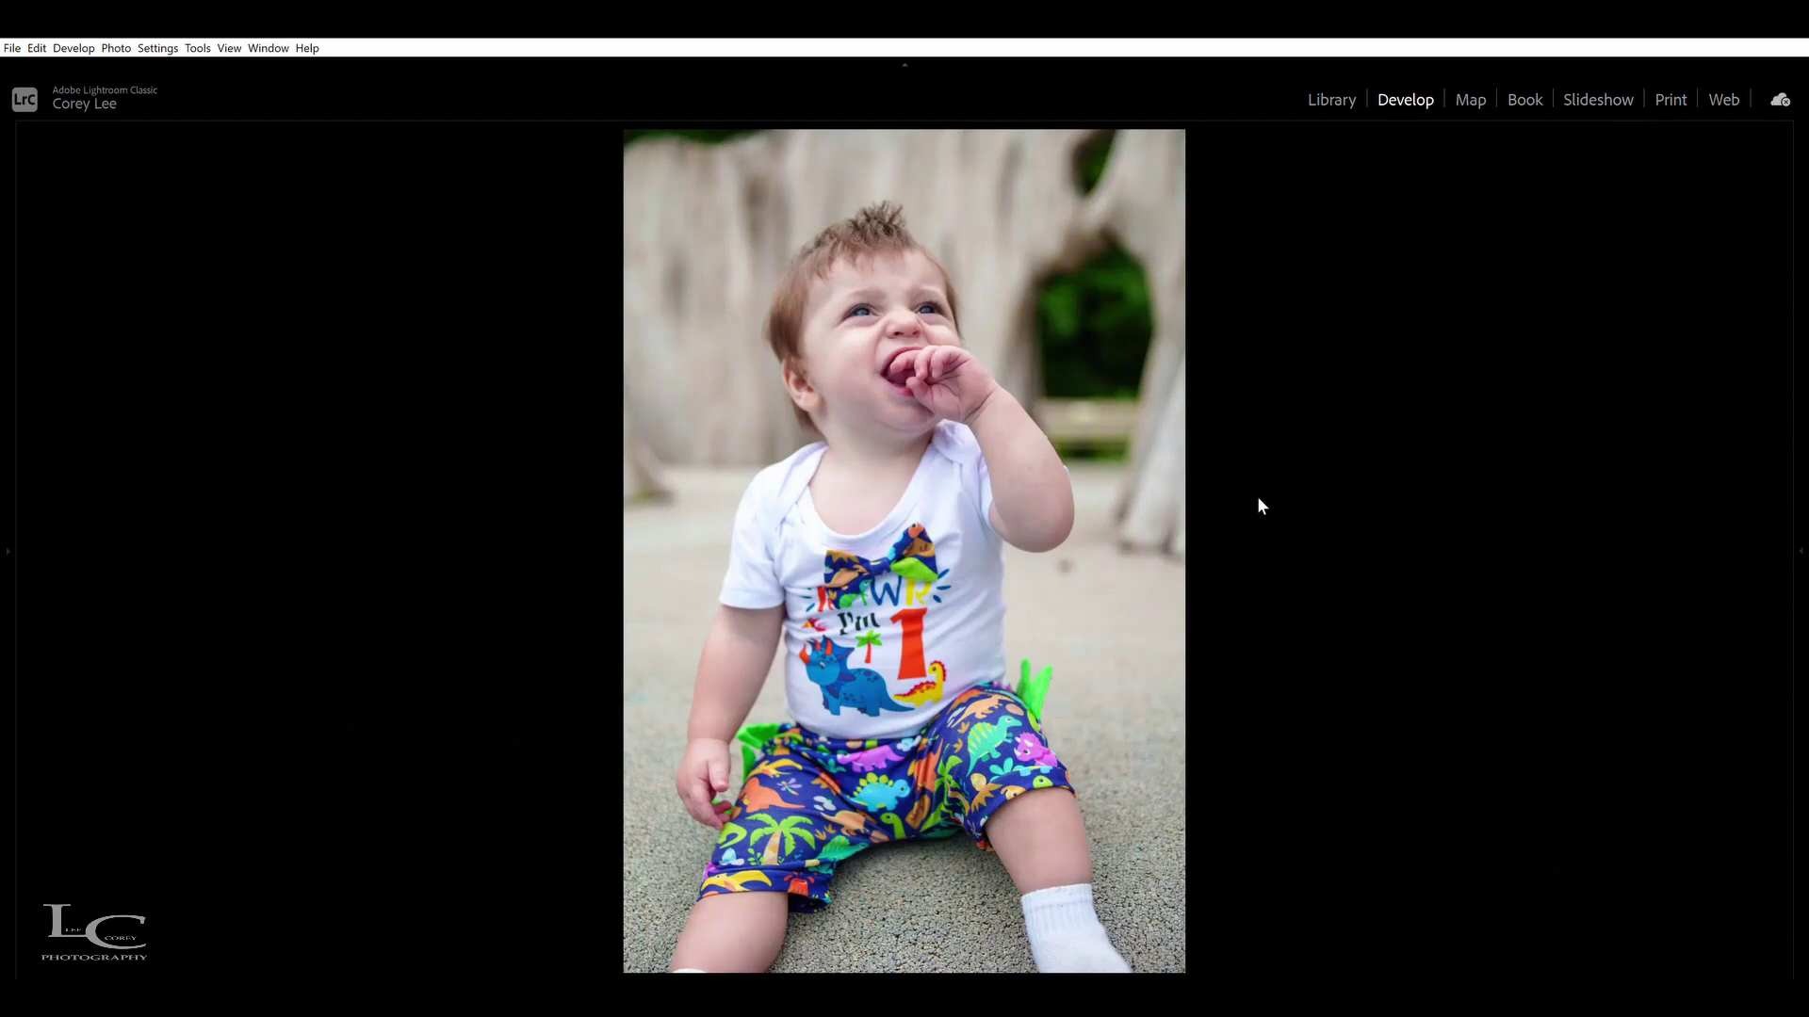
key(Right)
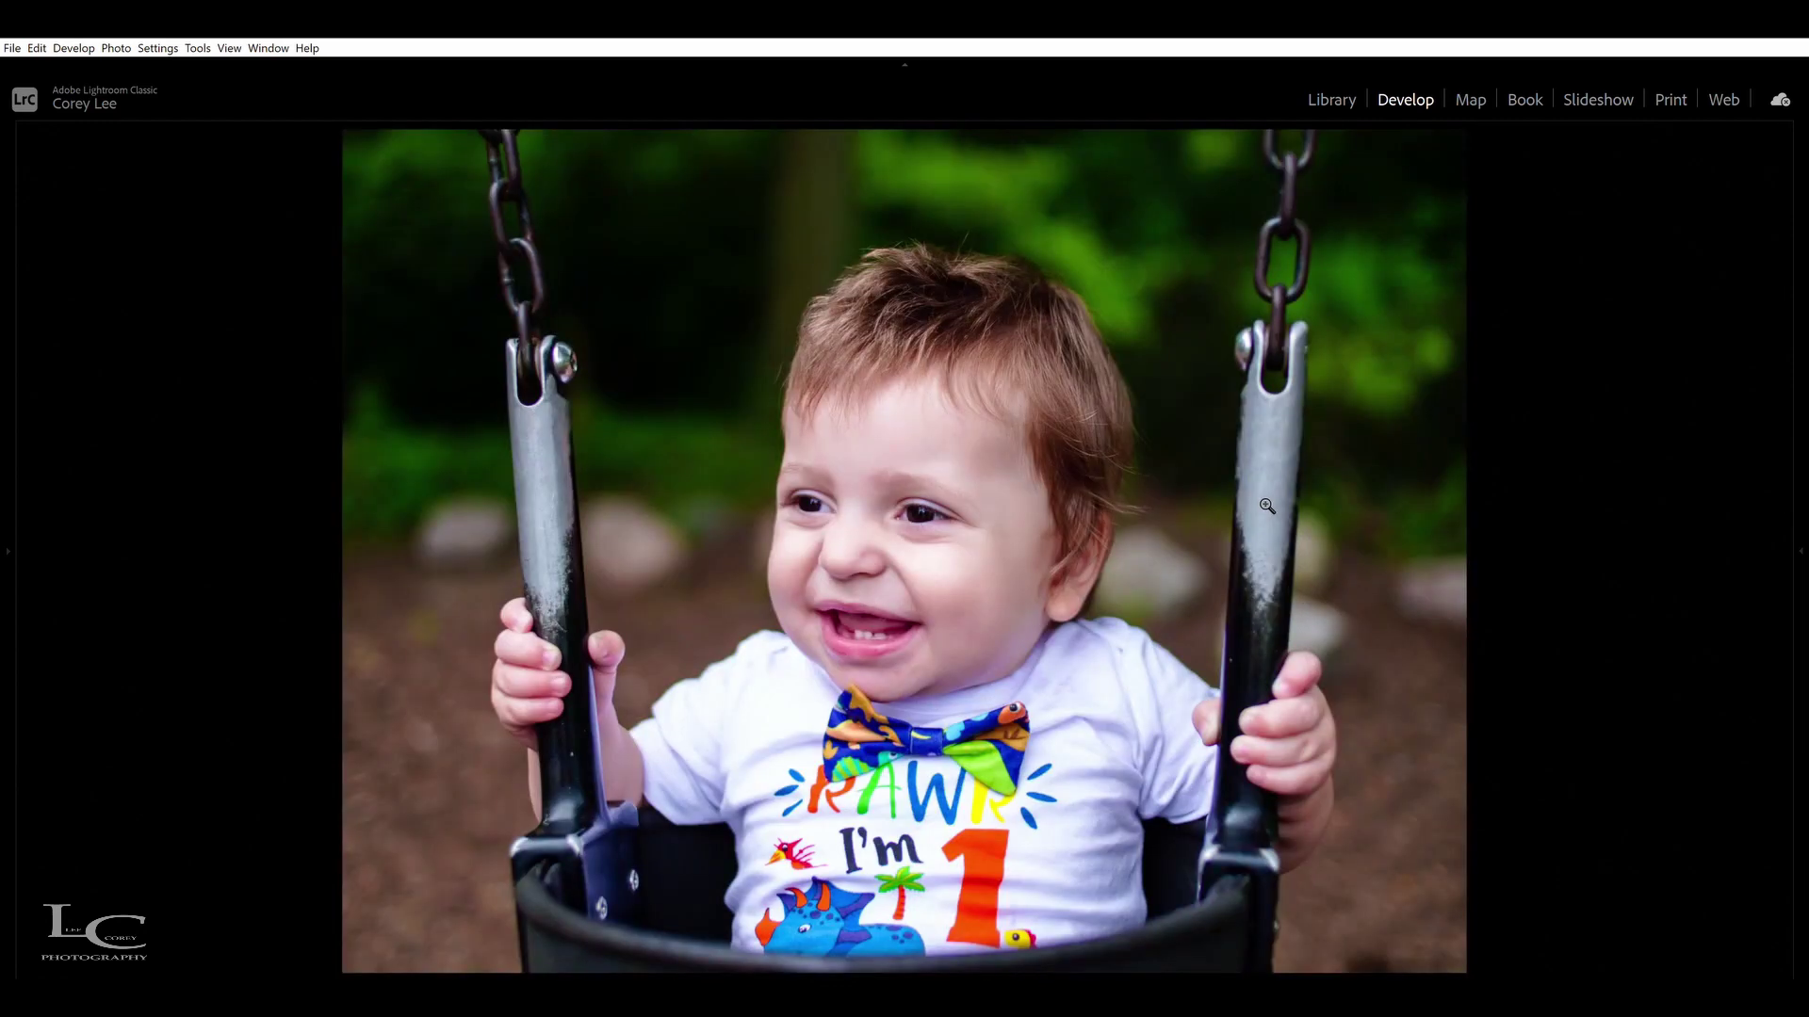
key(Right)
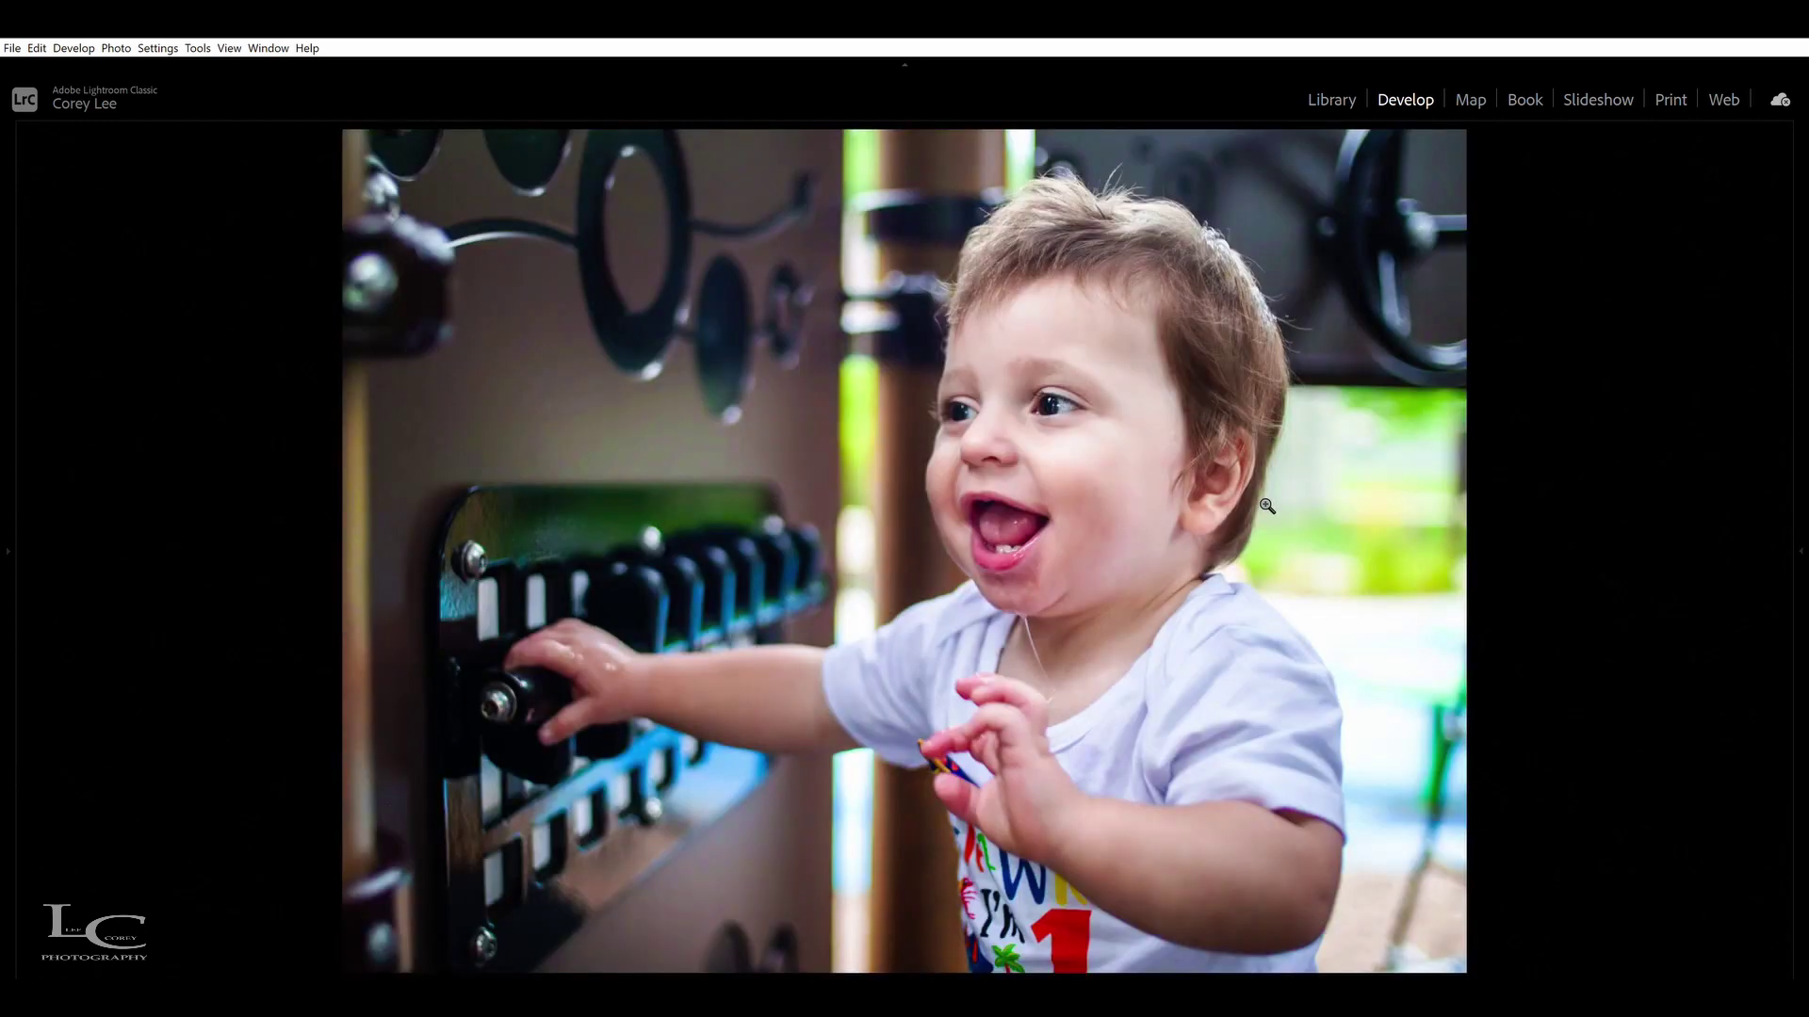
key(Right)
key(Right)
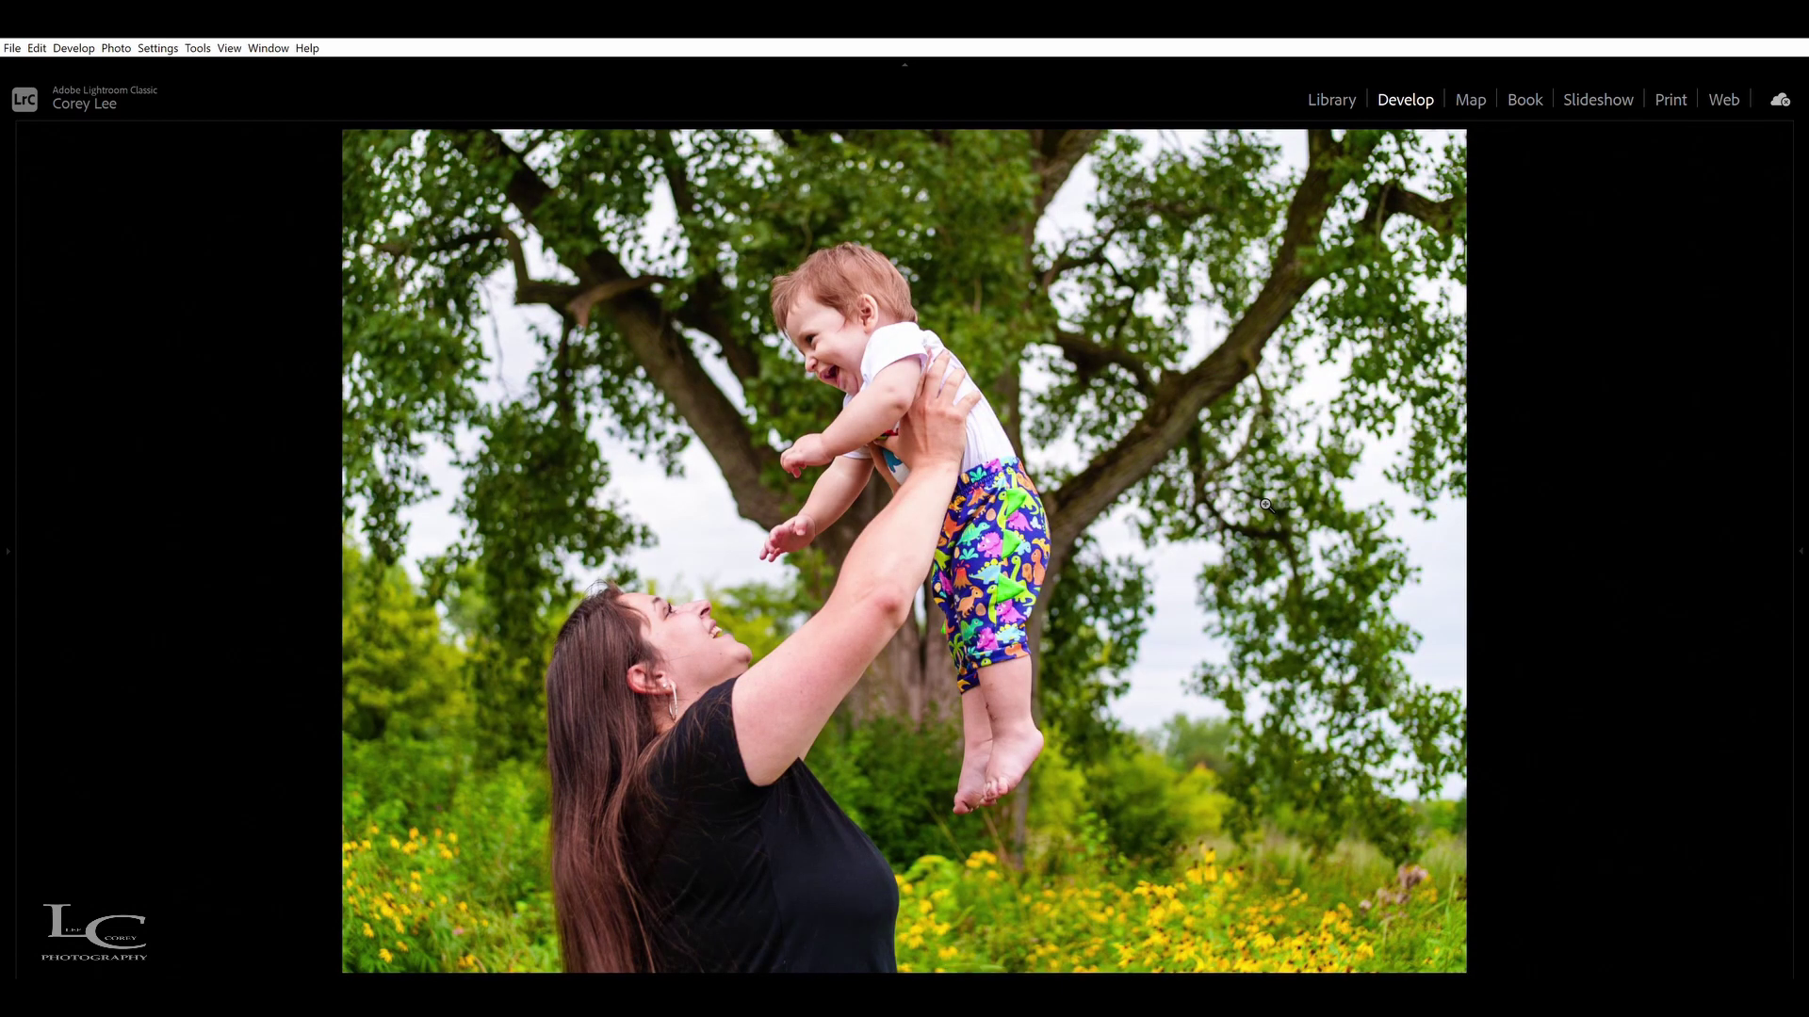
key(Right)
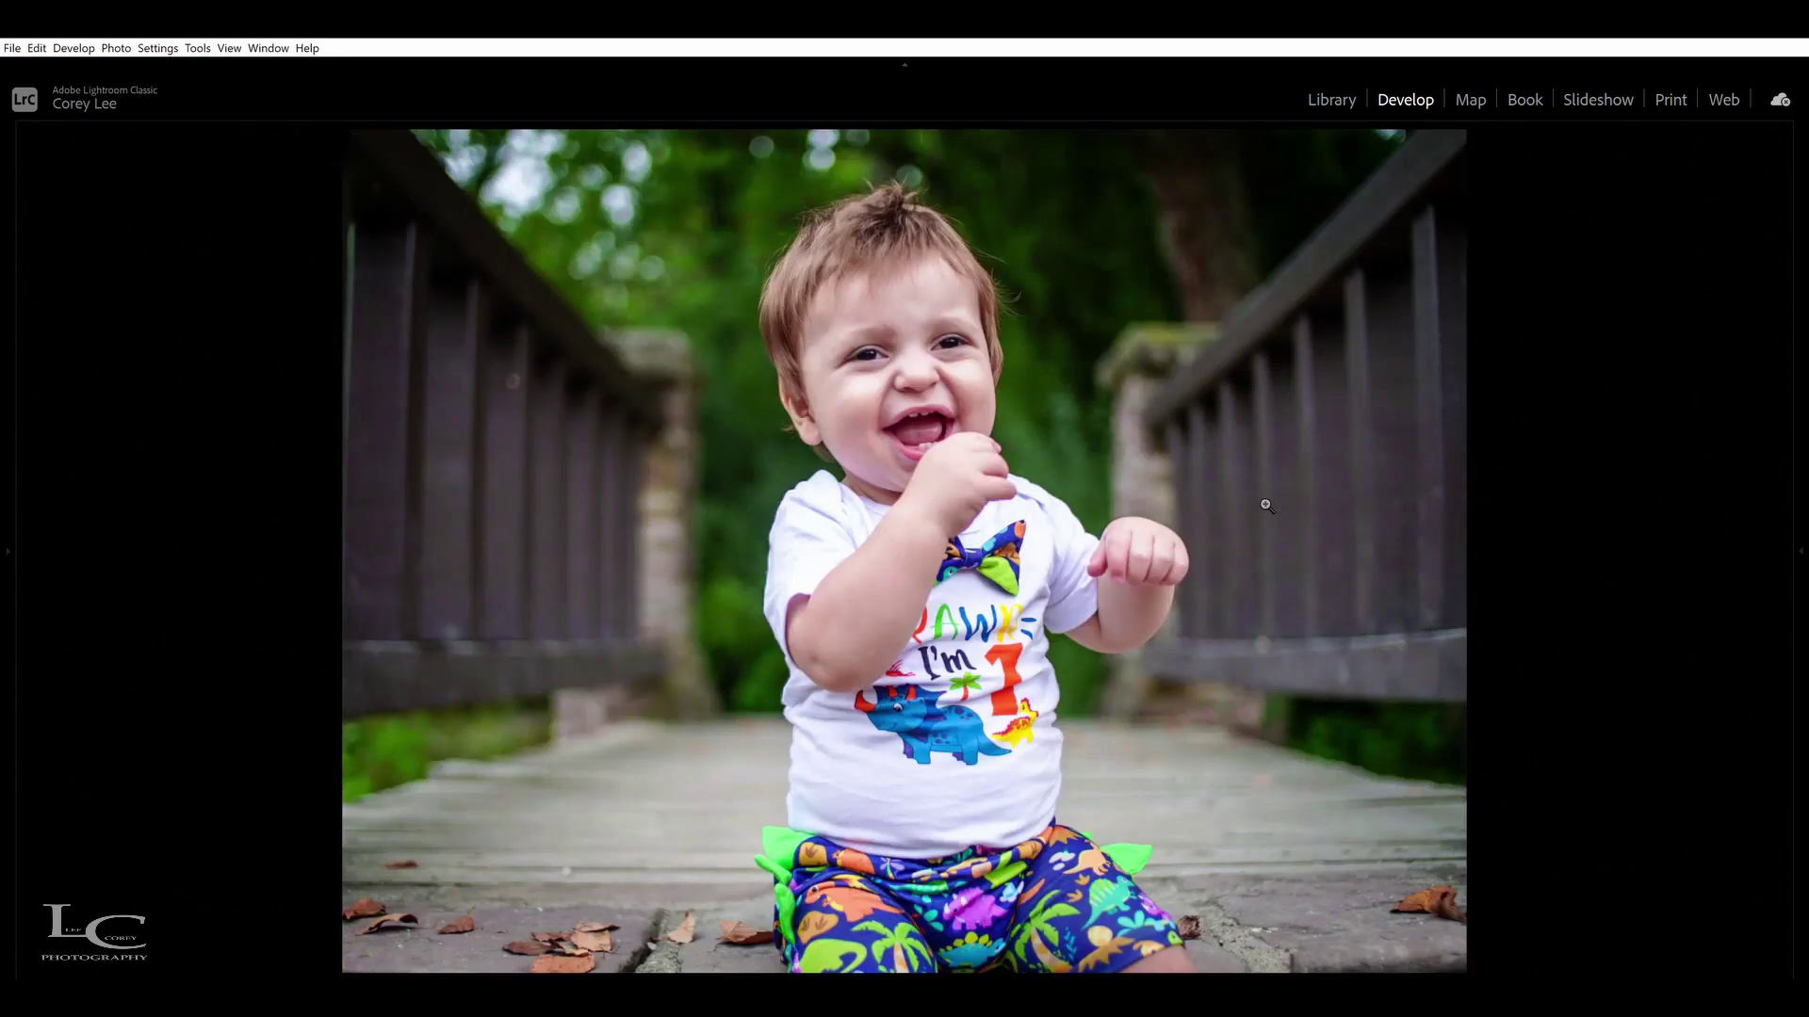
key(Right)
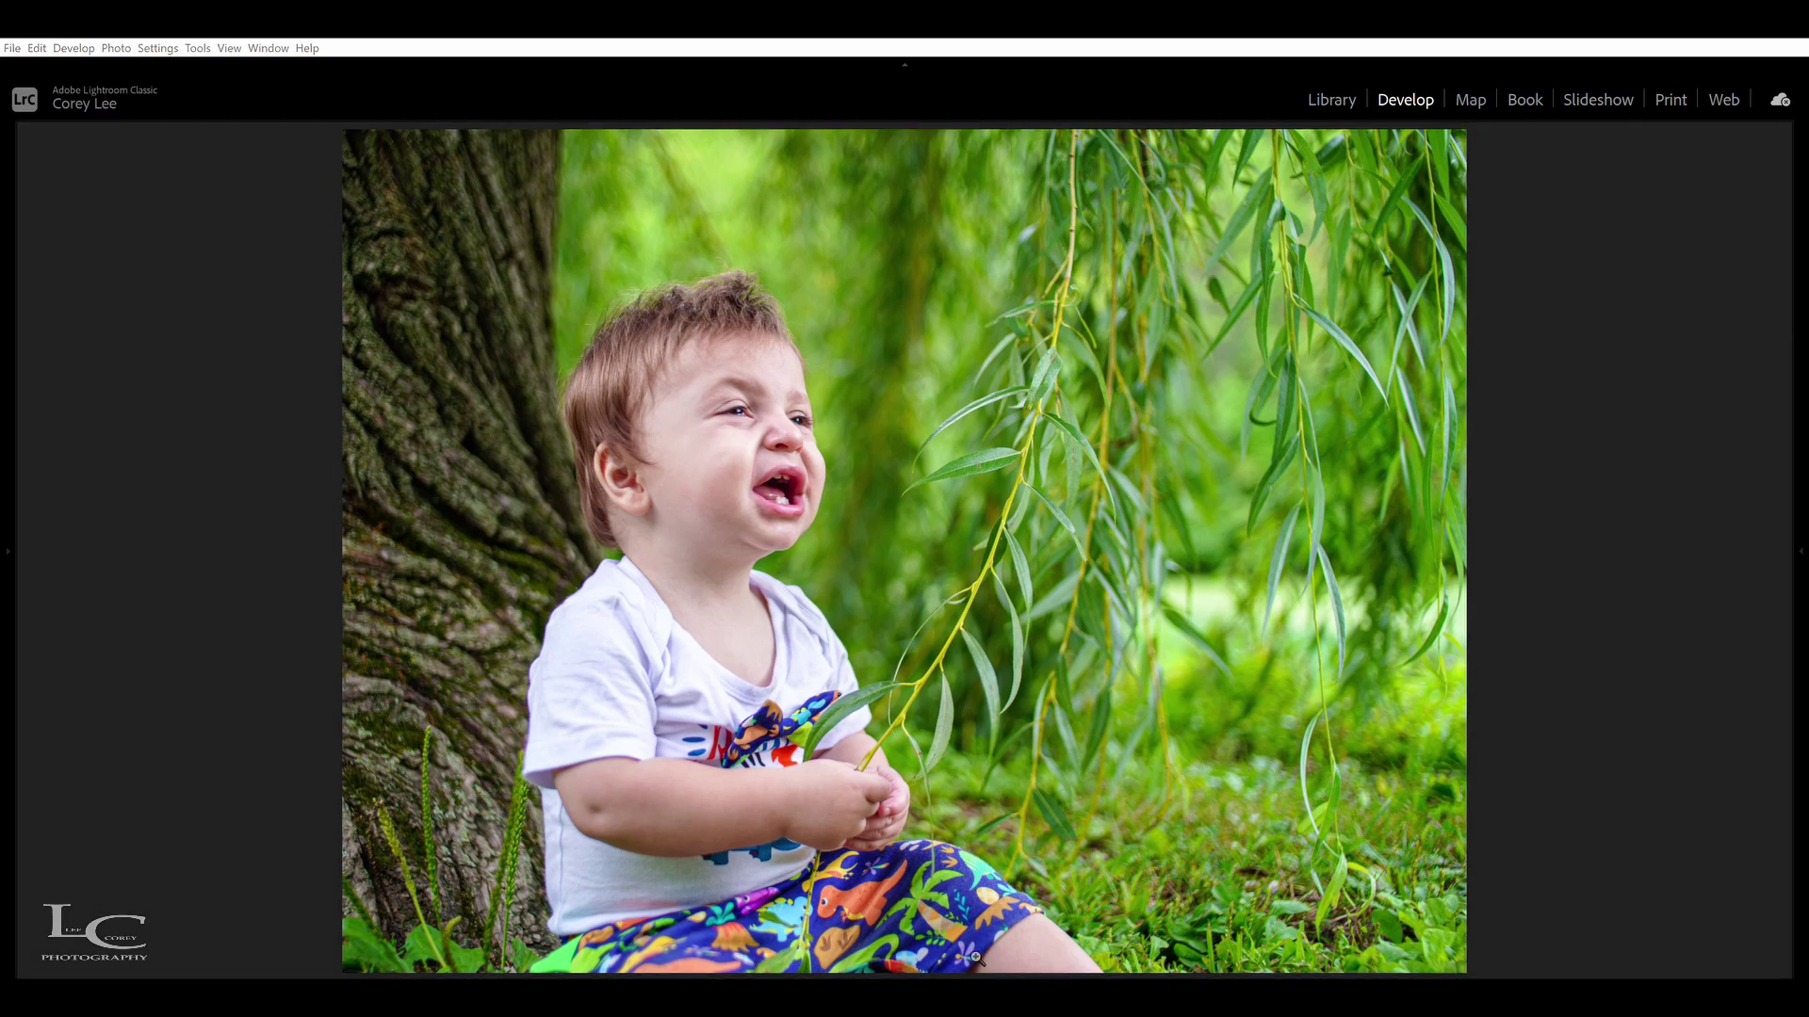
Restore the side panels, return to photo 6 of the child being lifted, and examine its Tone Curve and Orange color settings
click(1802, 531)
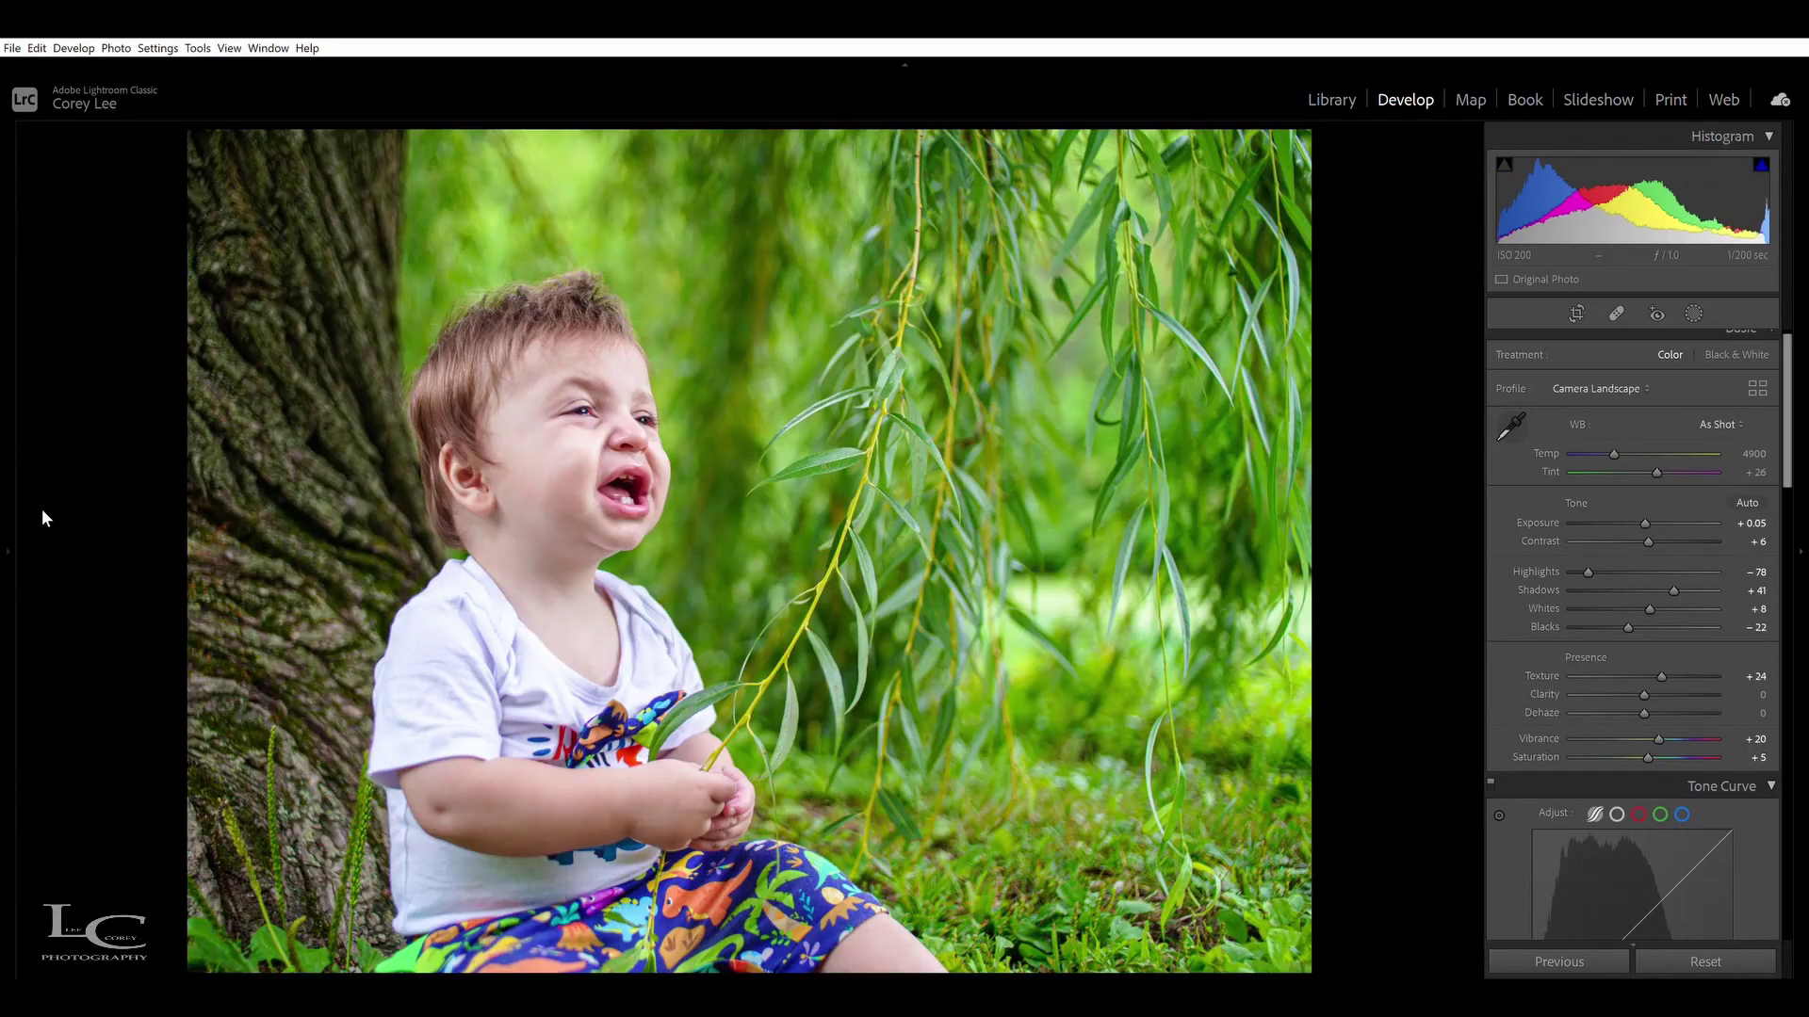
click(11, 531)
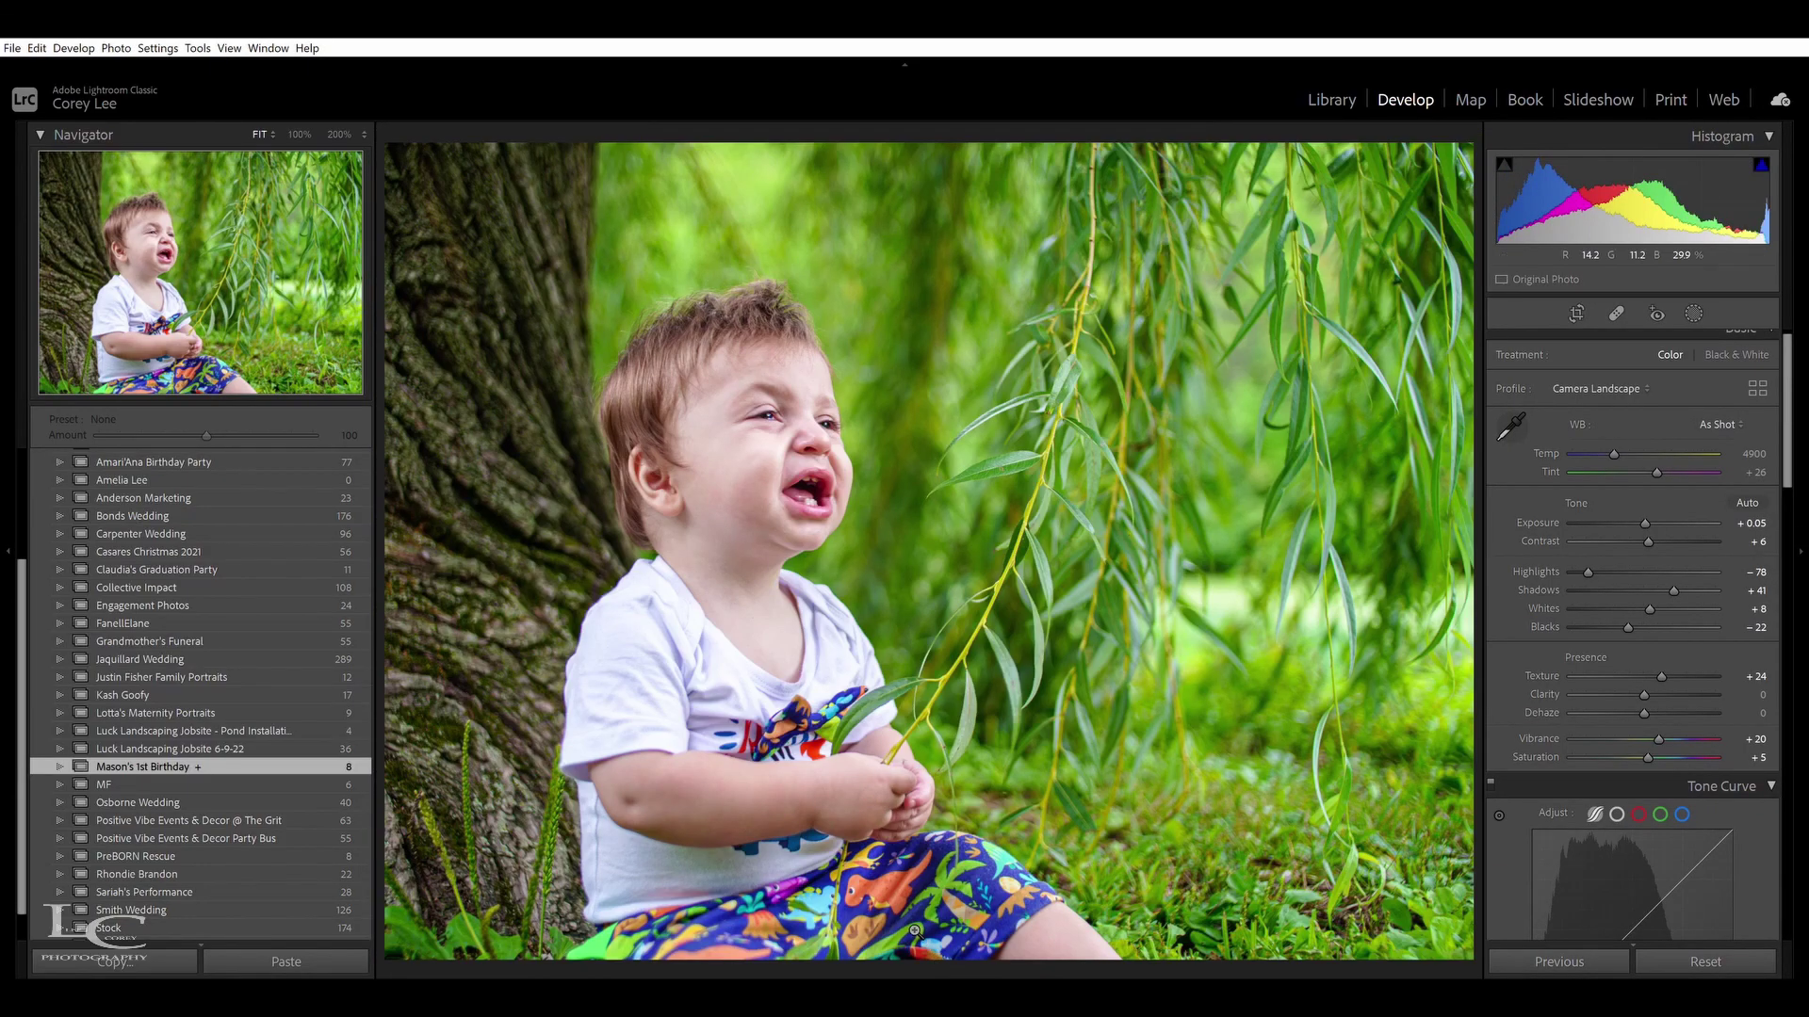
key(Right)
key(Right)
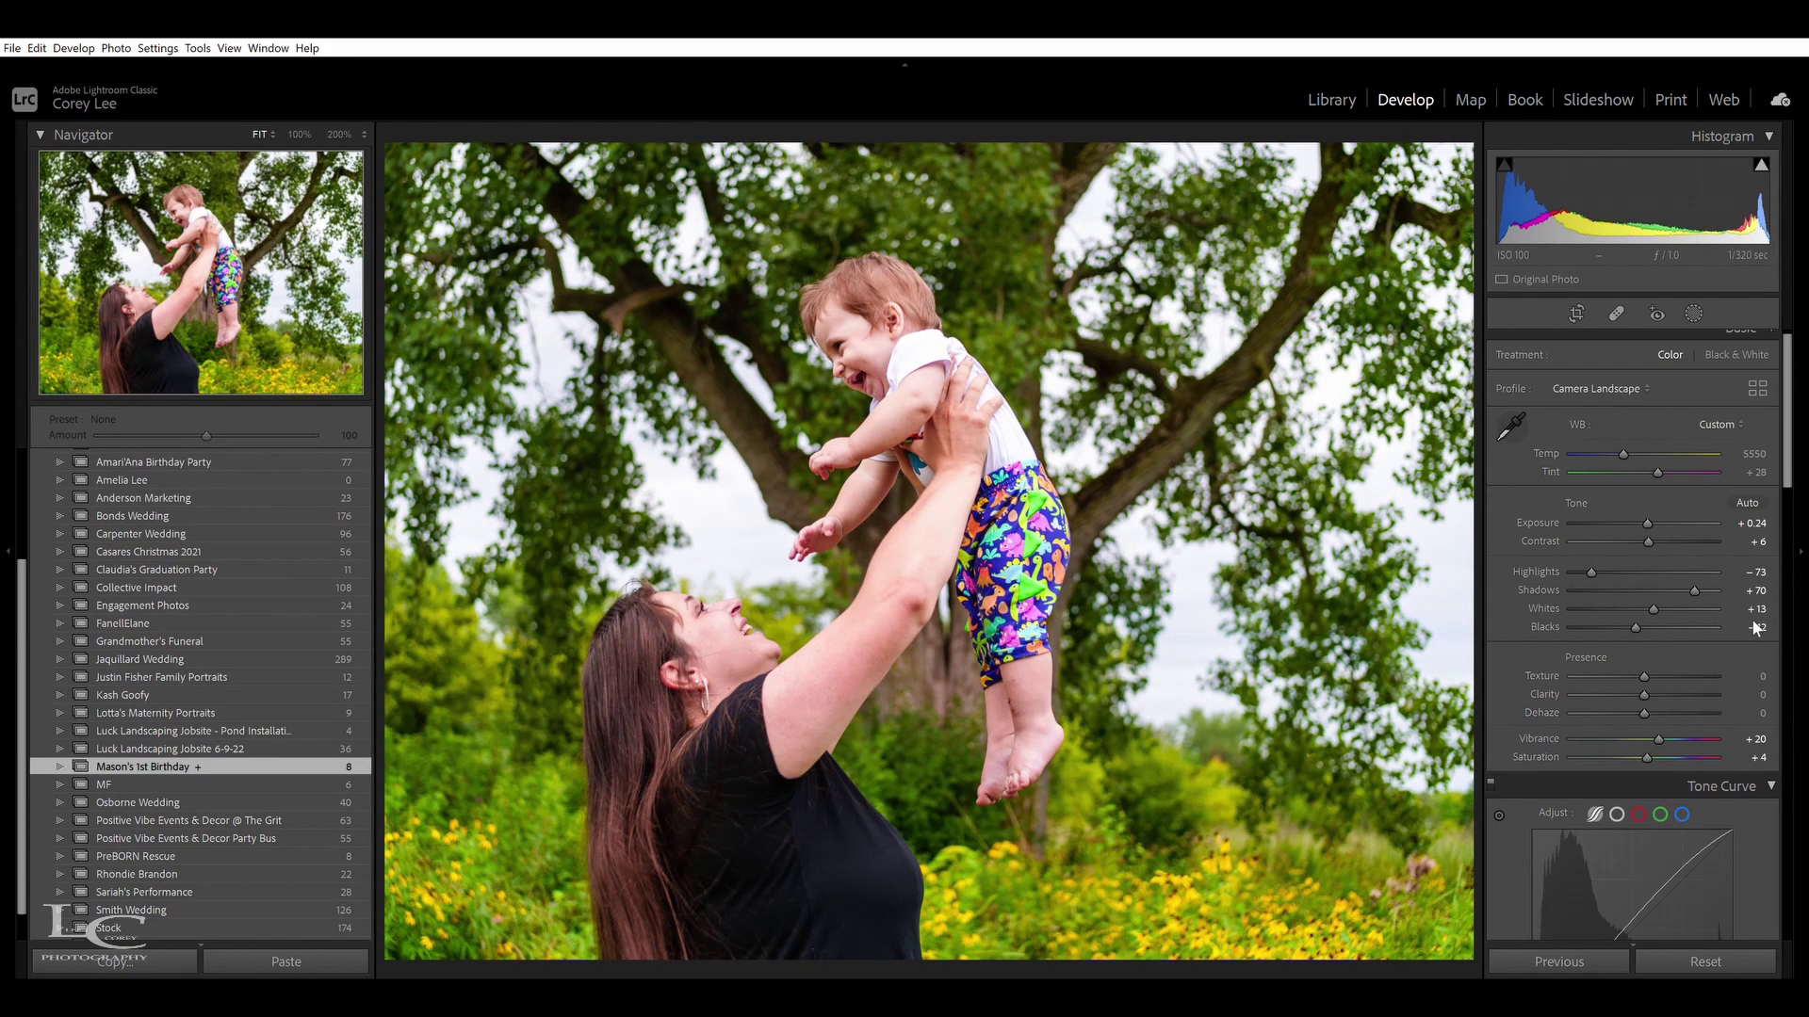
drag(1782, 452, 1795, 597)
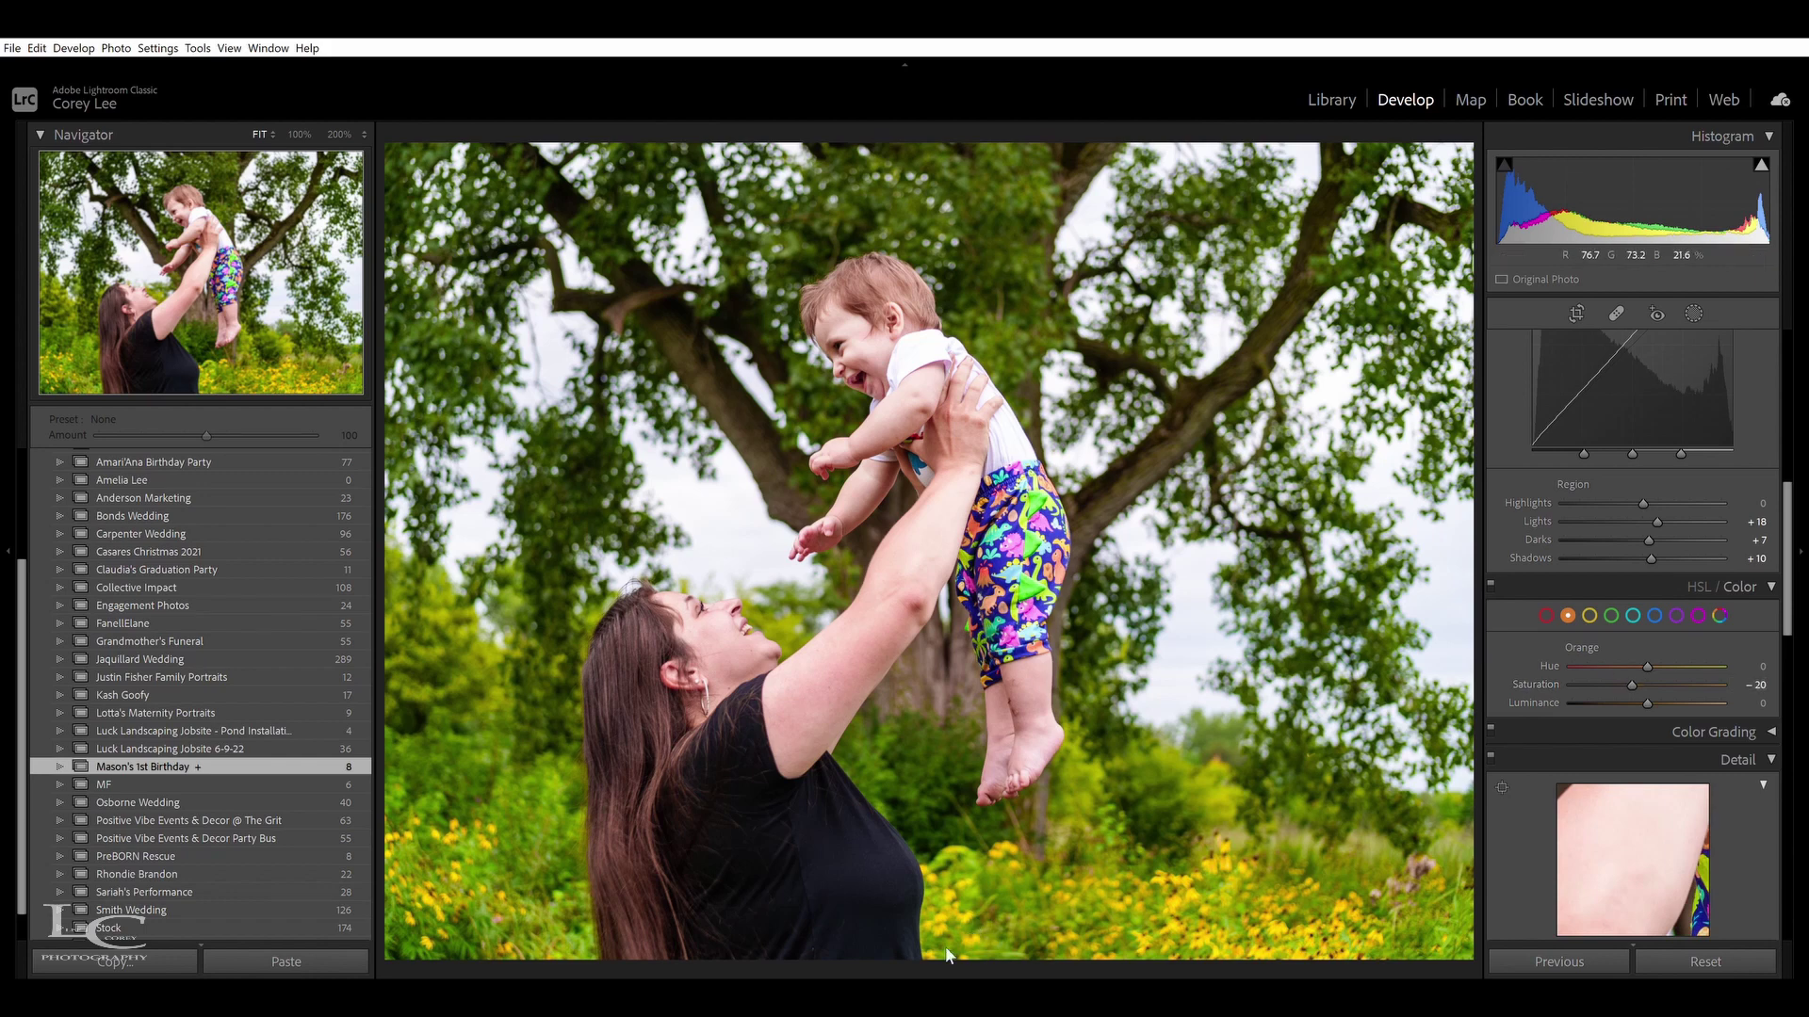
Select photo 5 of the child on the spider sculpture and set its Orange Saturation to -17
mouse_move(961, 975)
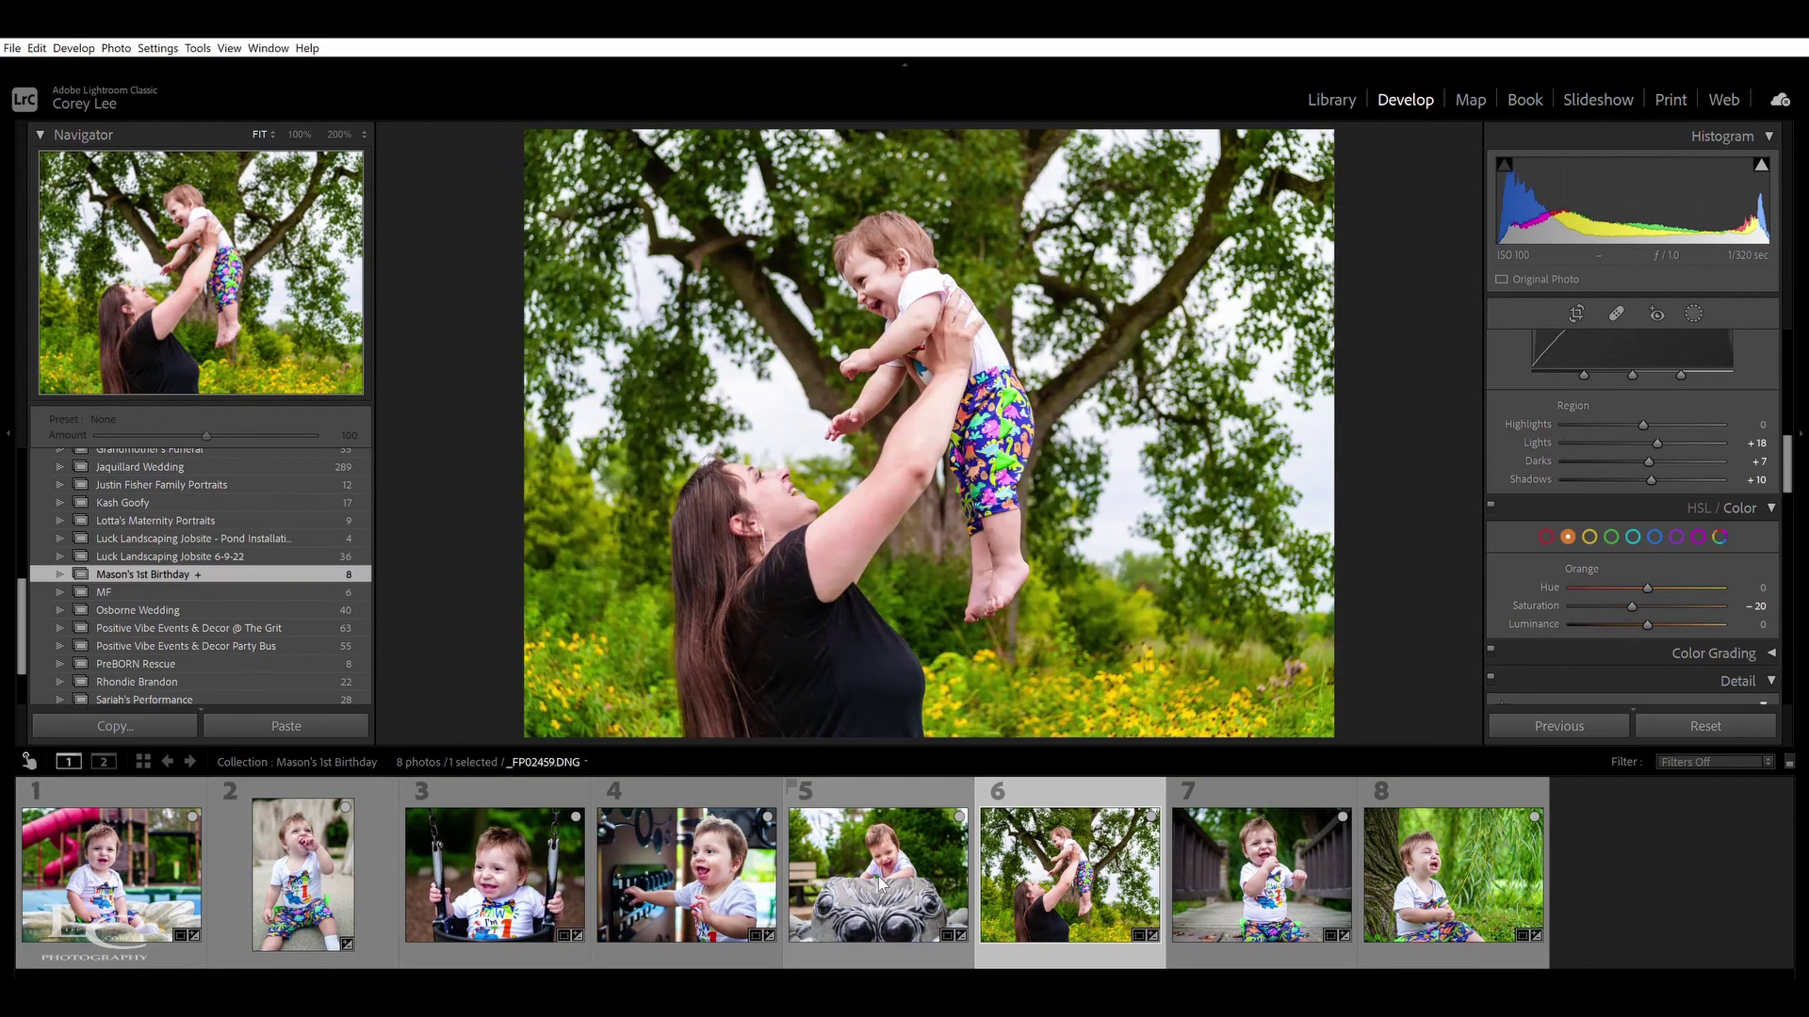
click(881, 881)
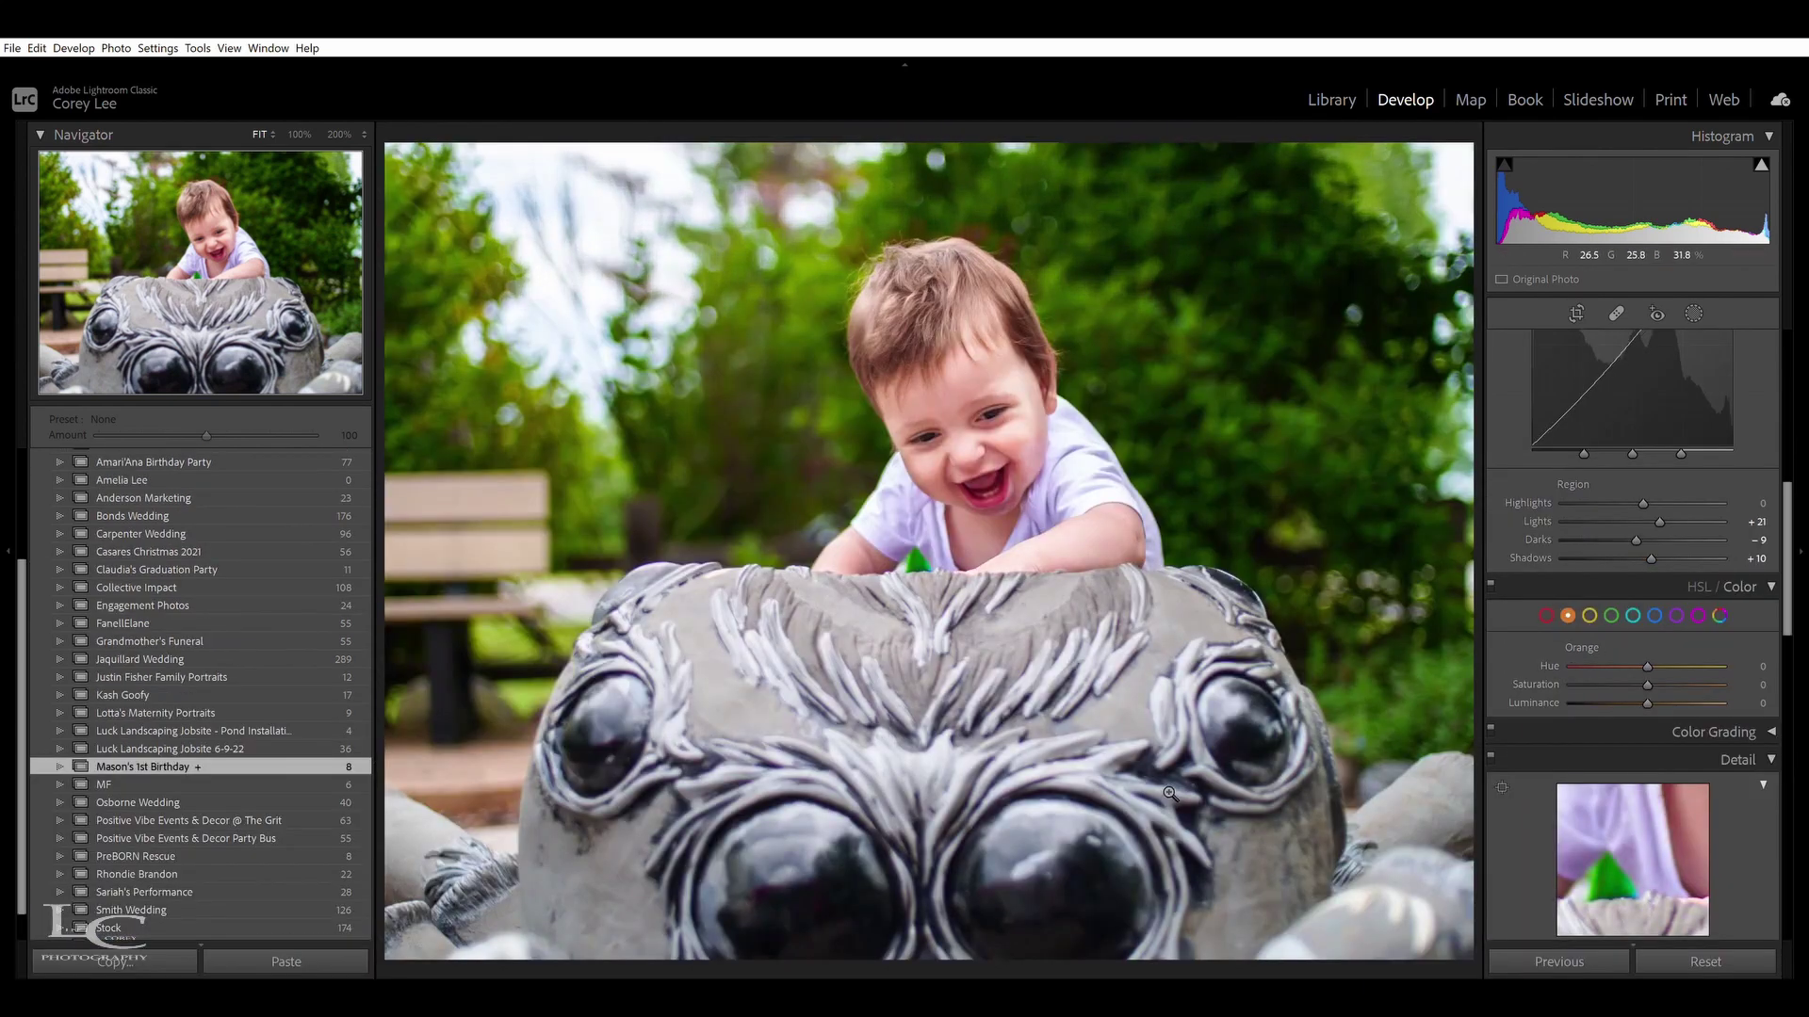
click(8, 551)
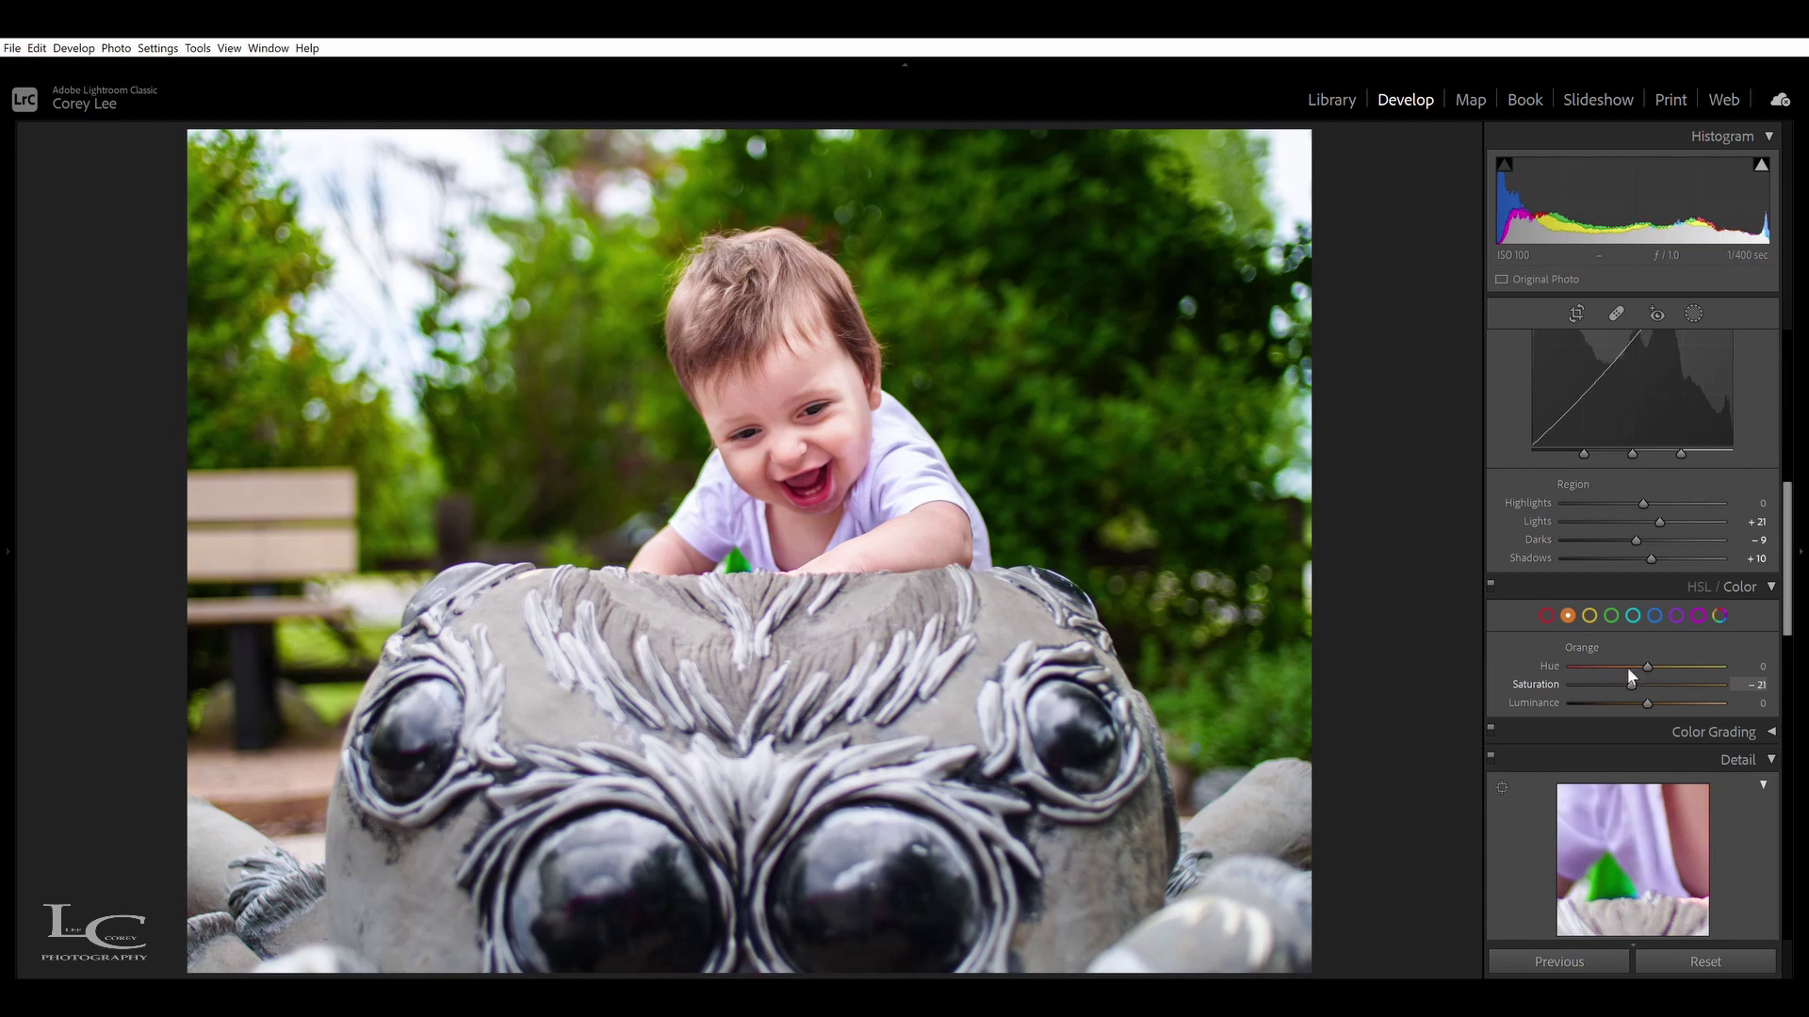
click(1037, 665)
click(1038, 665)
Return to photo 1 by the red slide, review it without side panels, and inspect the child's face up close
mouse_move(923, 978)
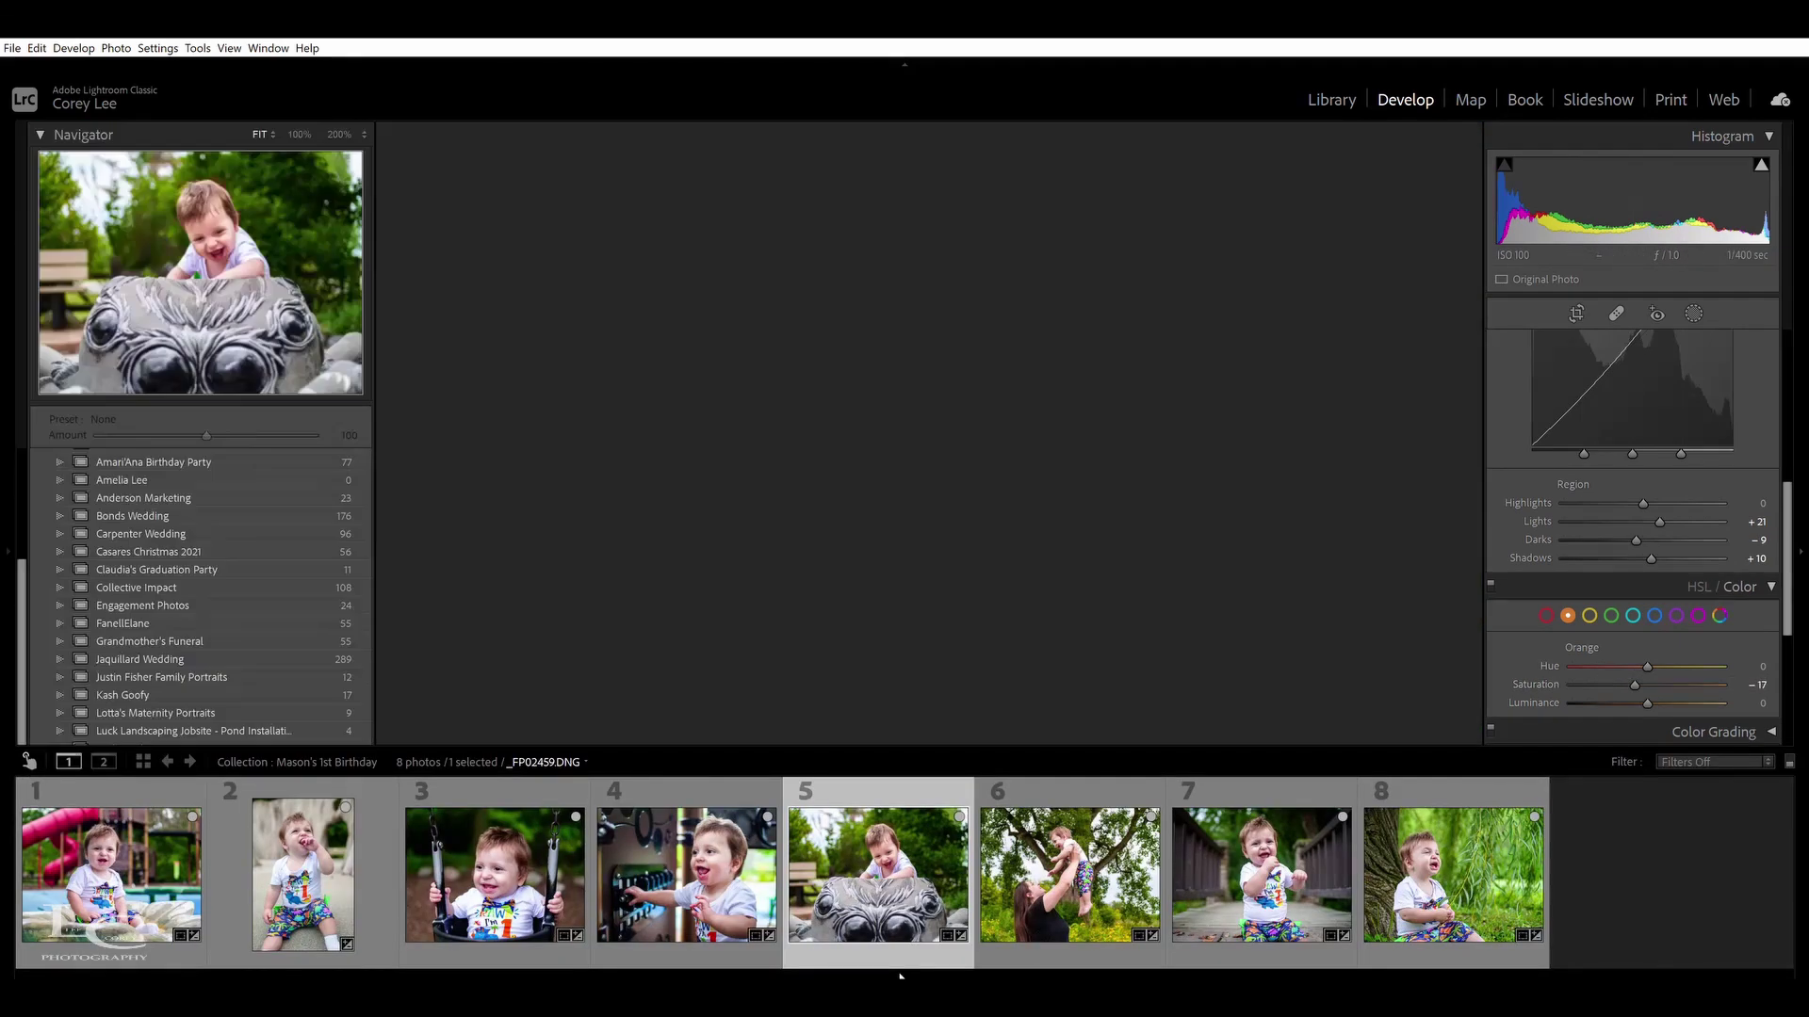
click(111, 874)
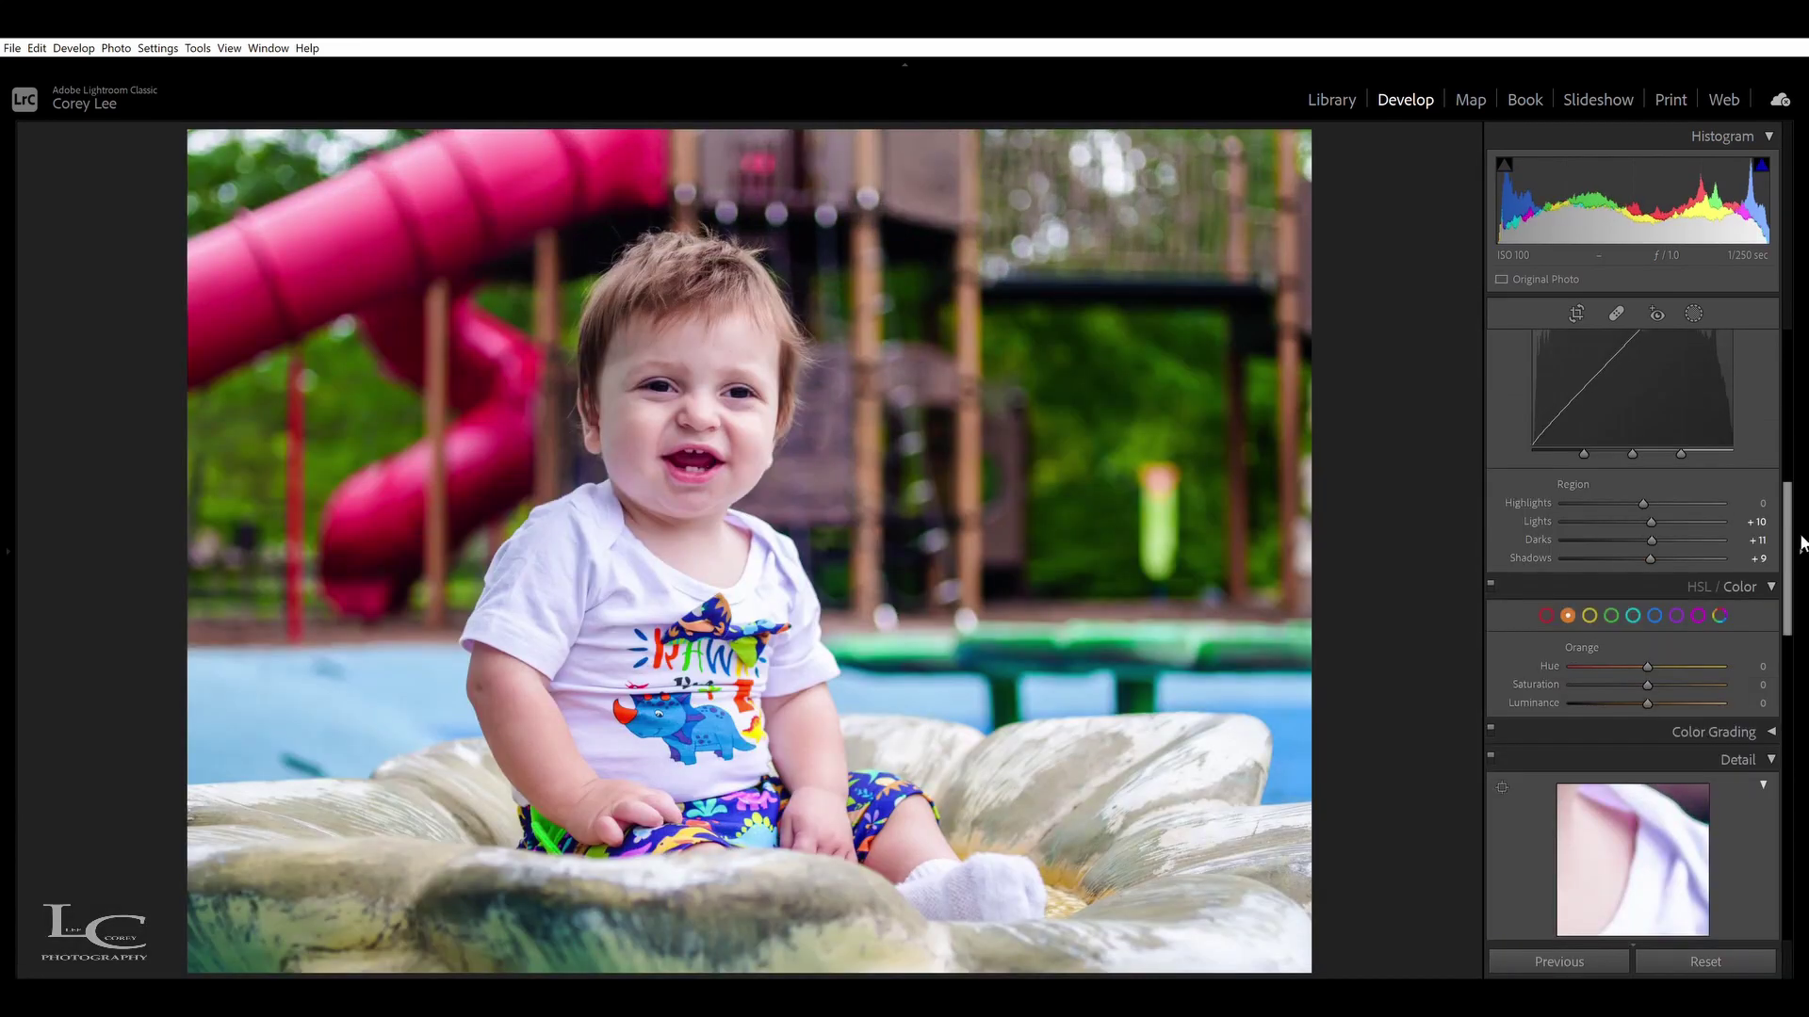
click(1801, 544)
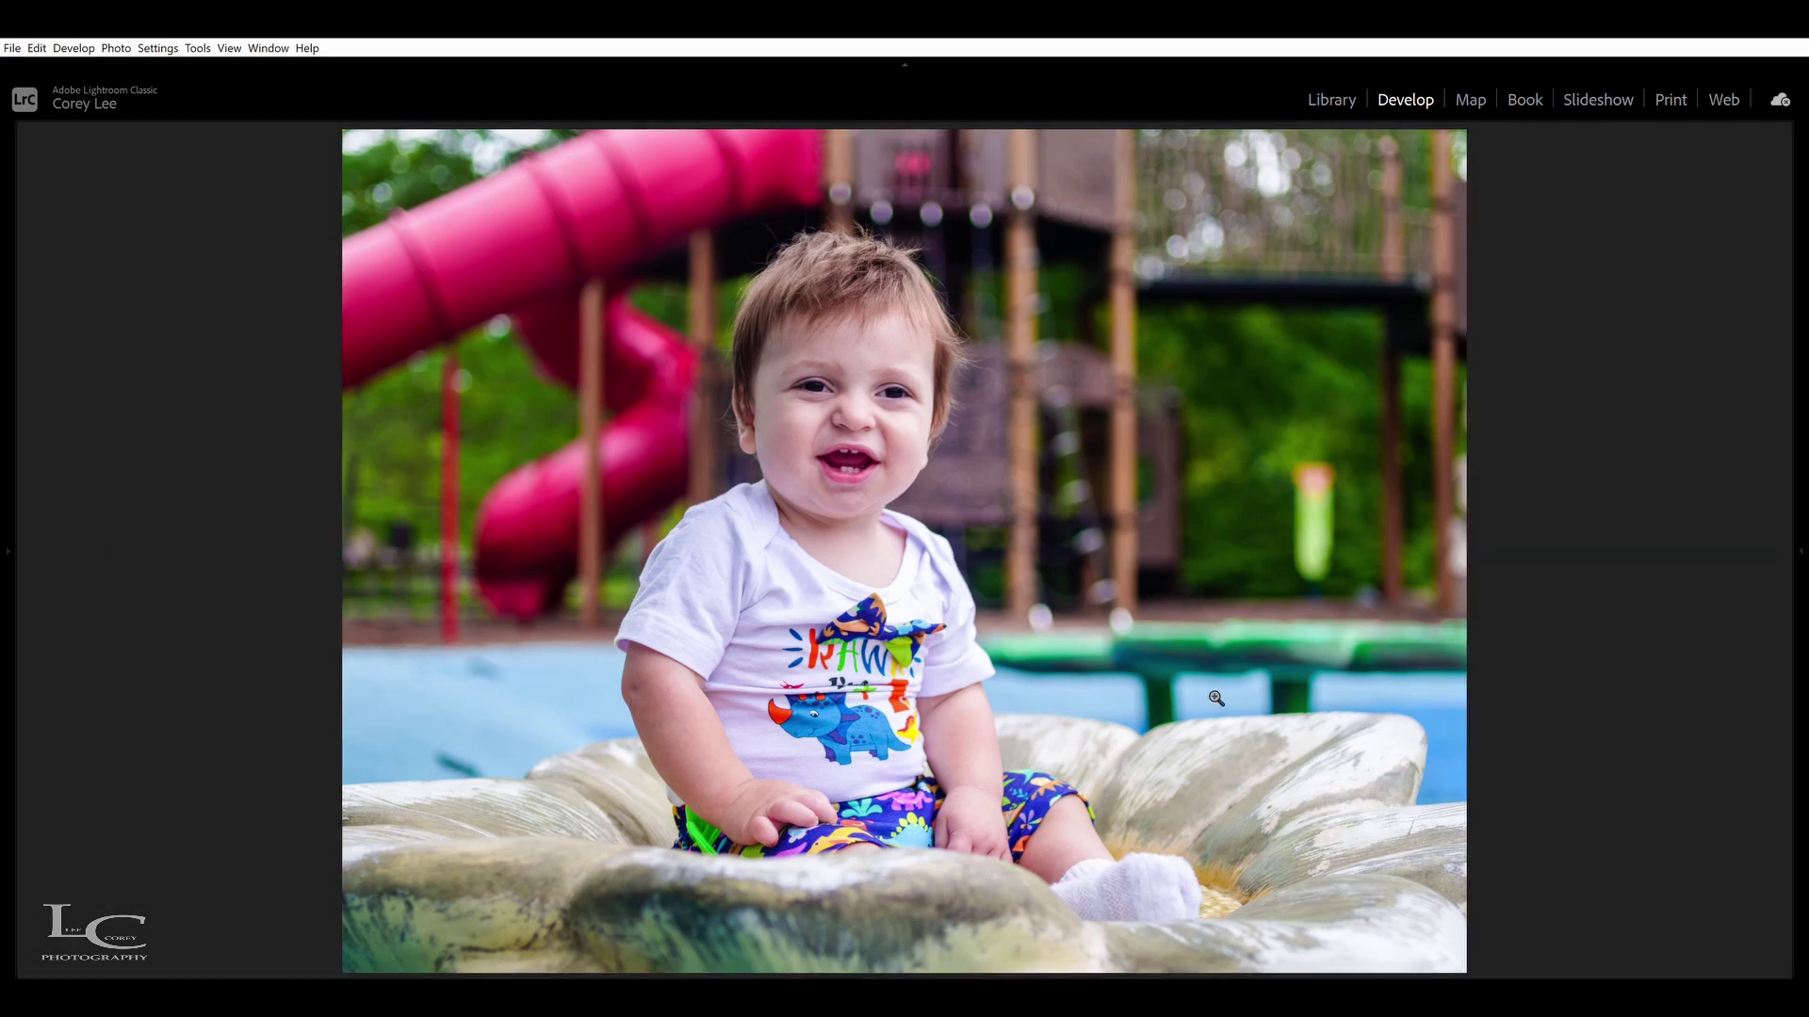
mouse_move(942, 967)
click(1797, 457)
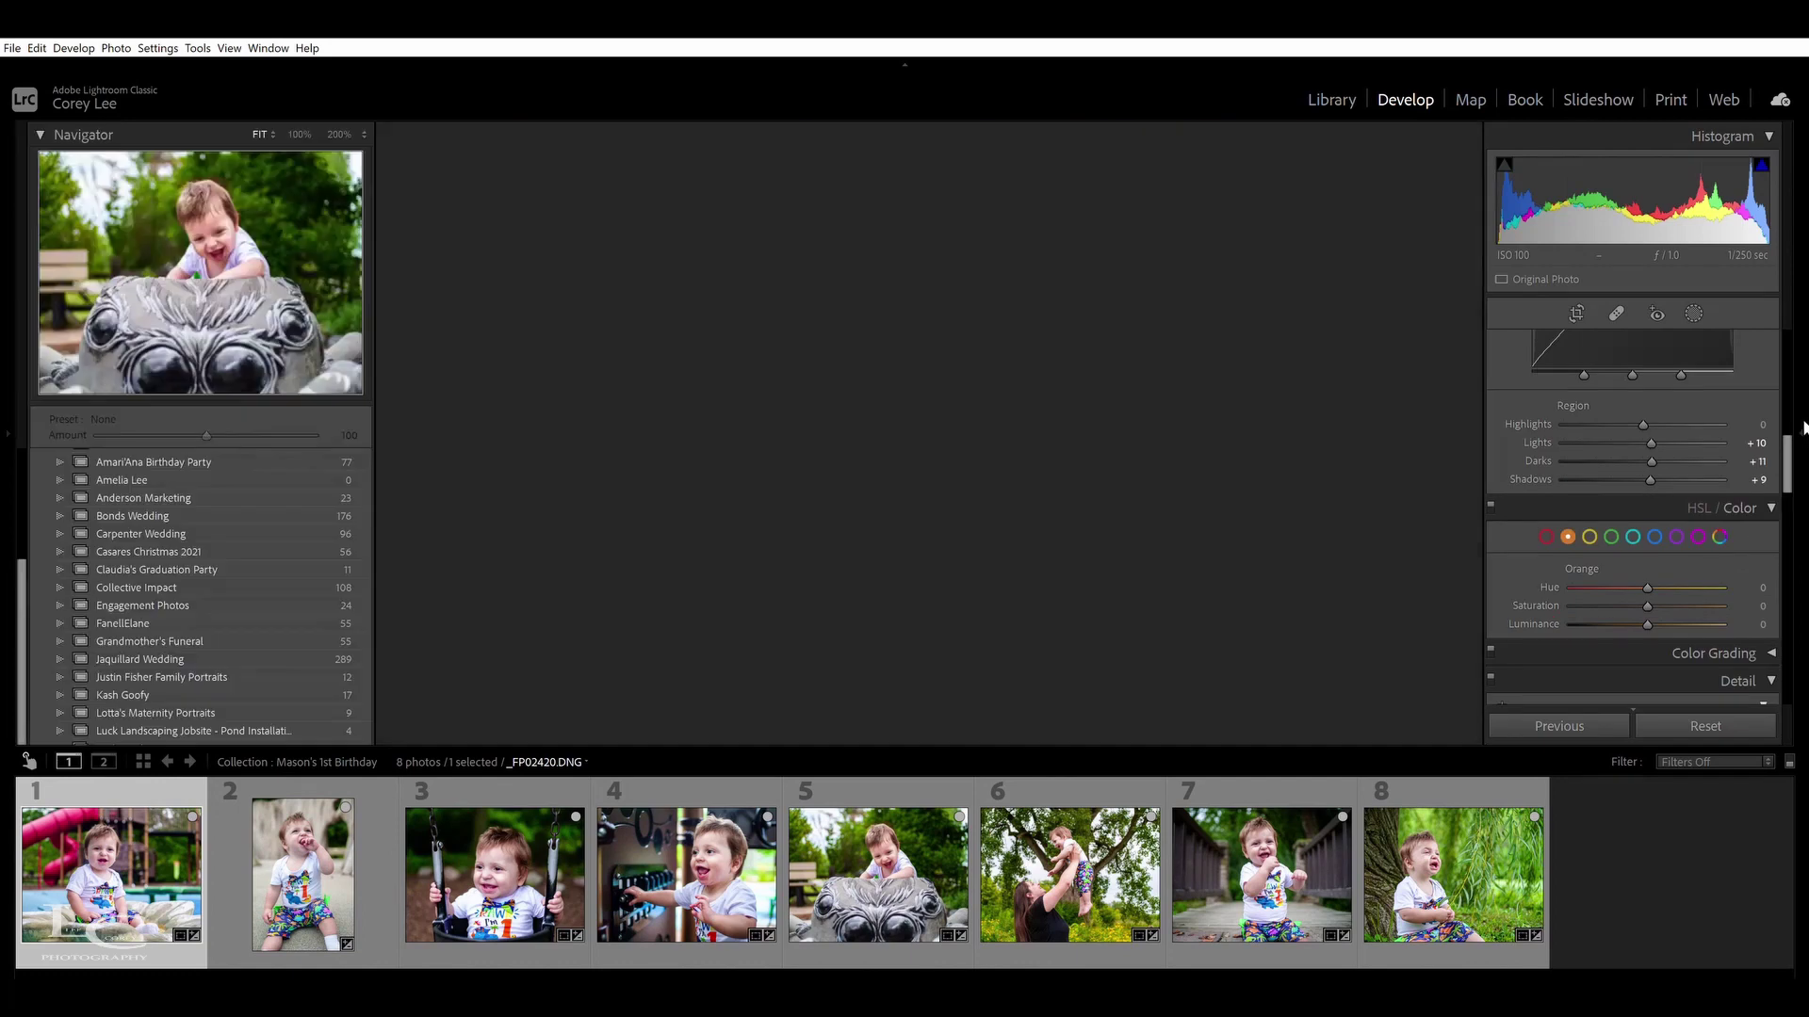
click(713, 317)
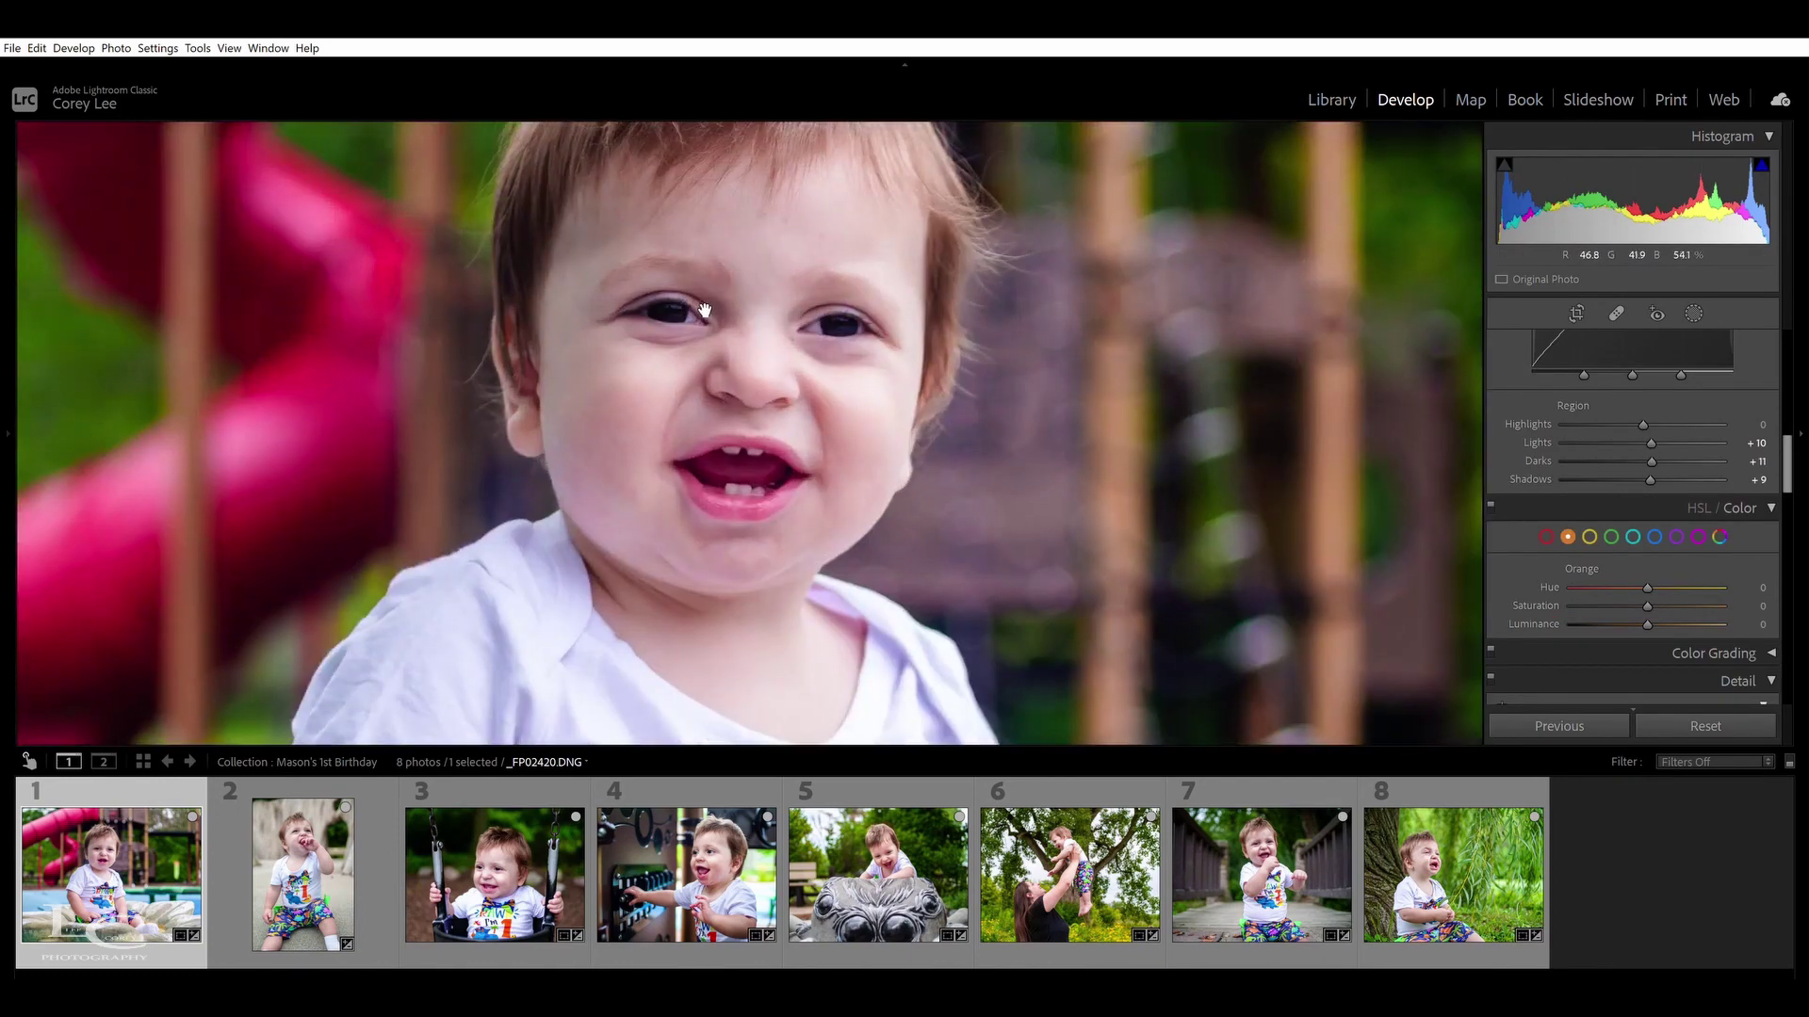
key(k)
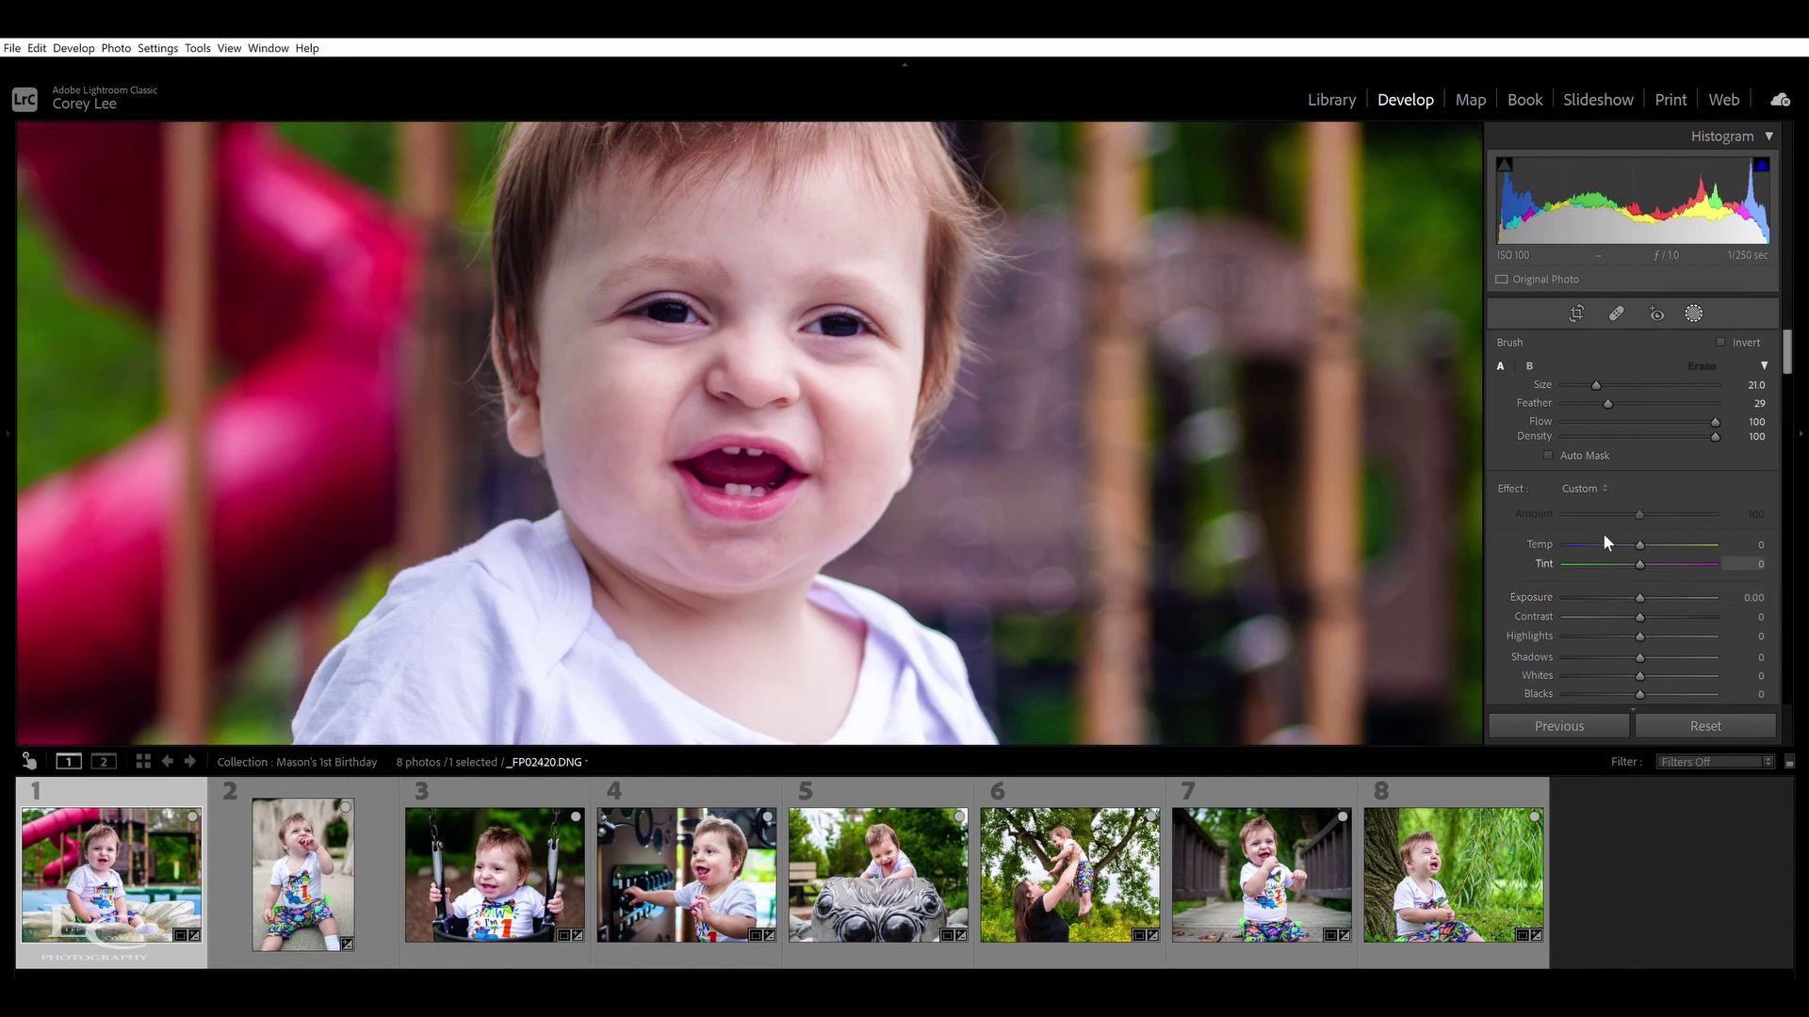
click(1637, 586)
drag(1640, 590, 1642, 590)
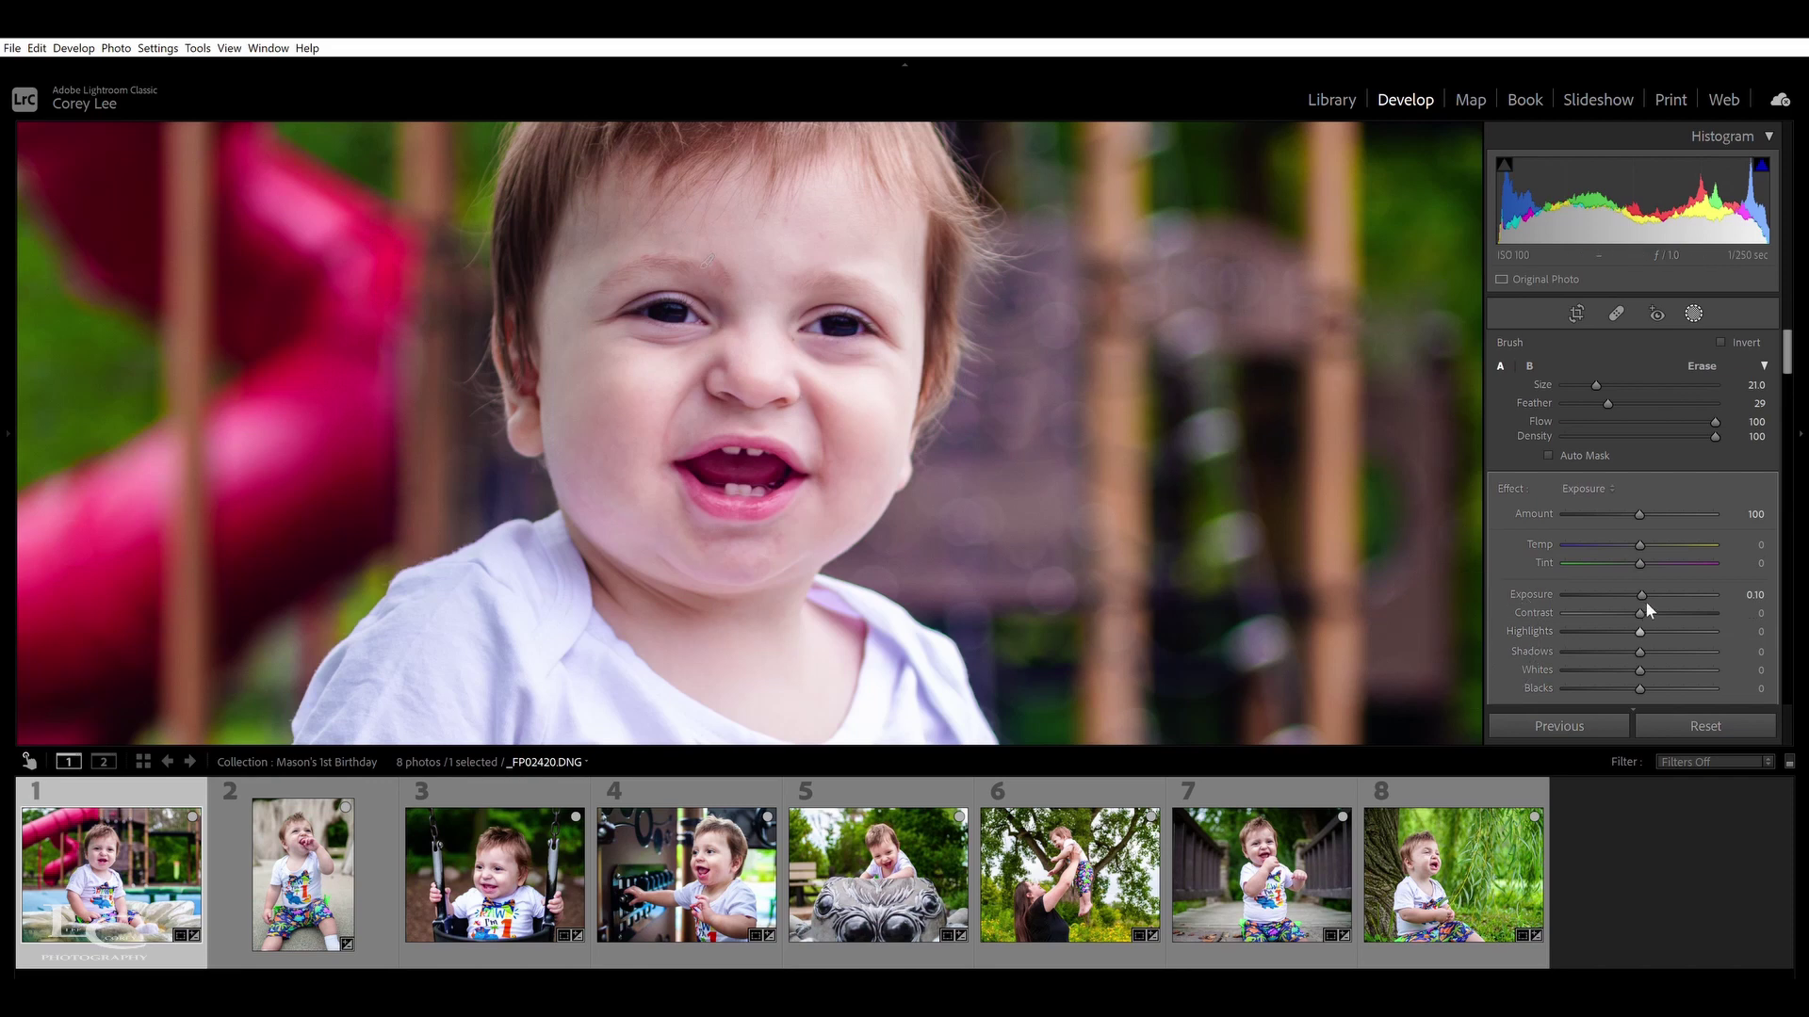
drag(1643, 584, 1654, 603)
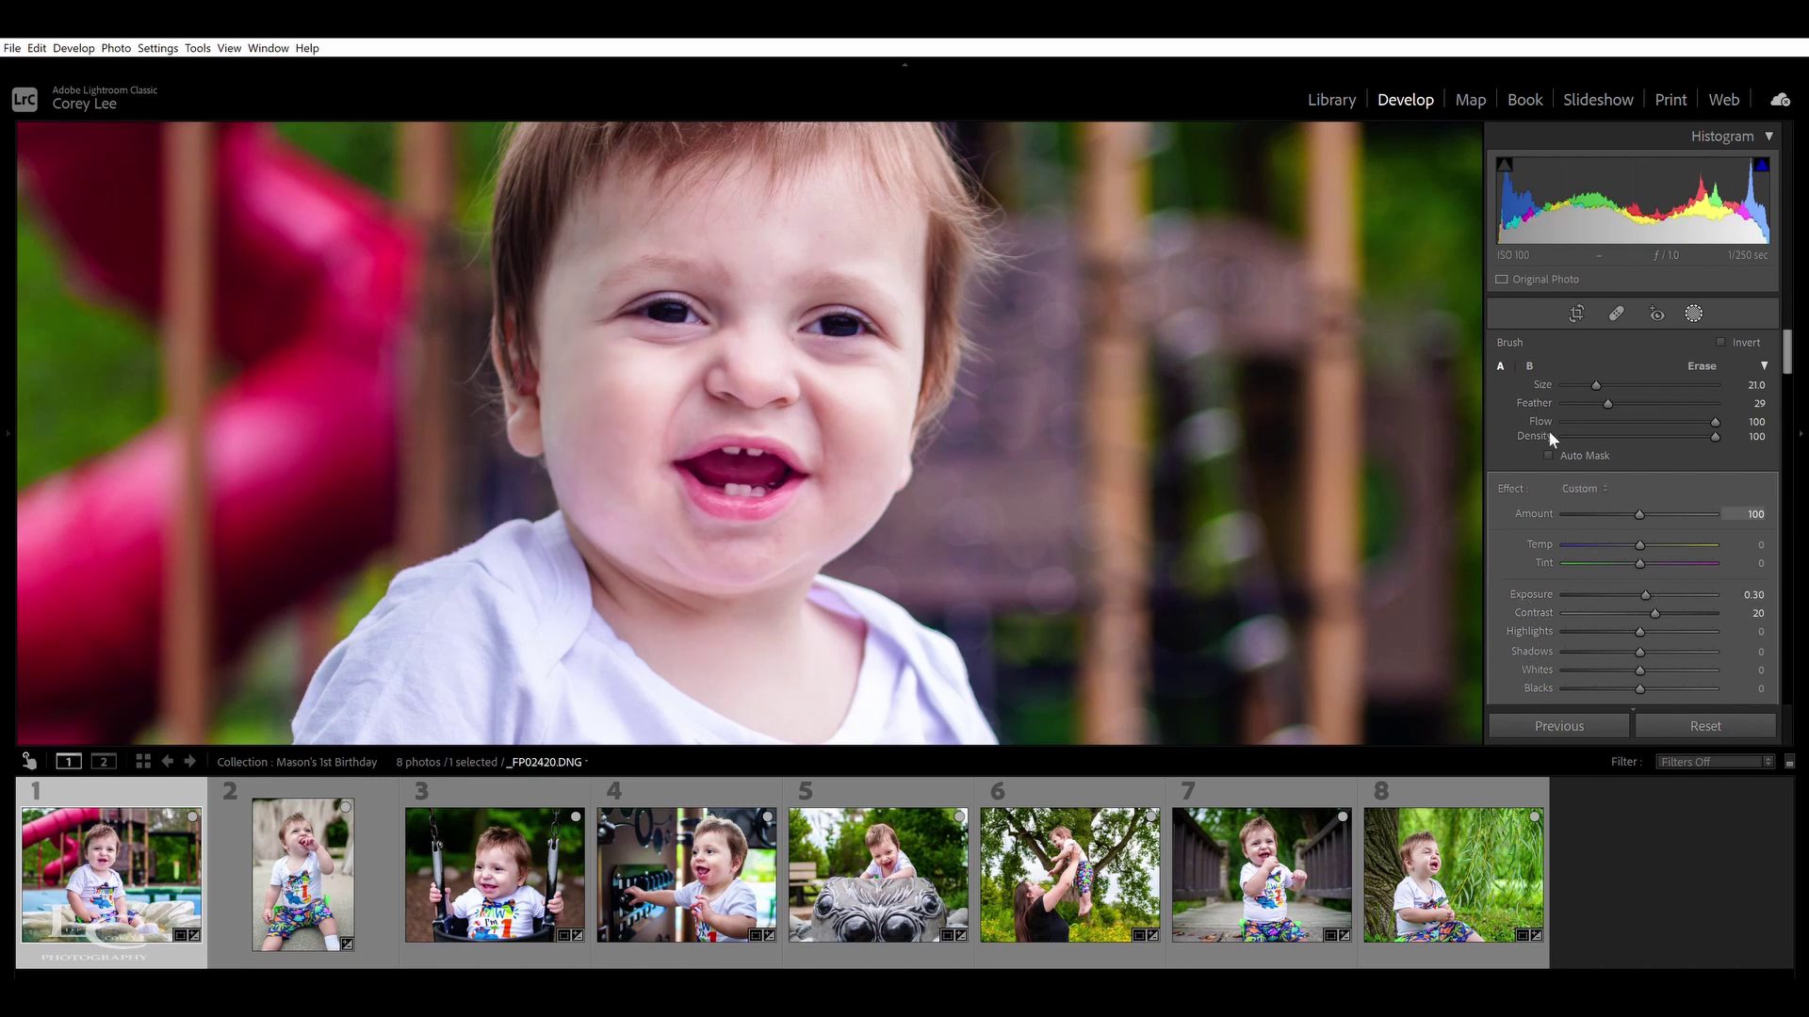
click(1659, 314)
click(1002, 514)
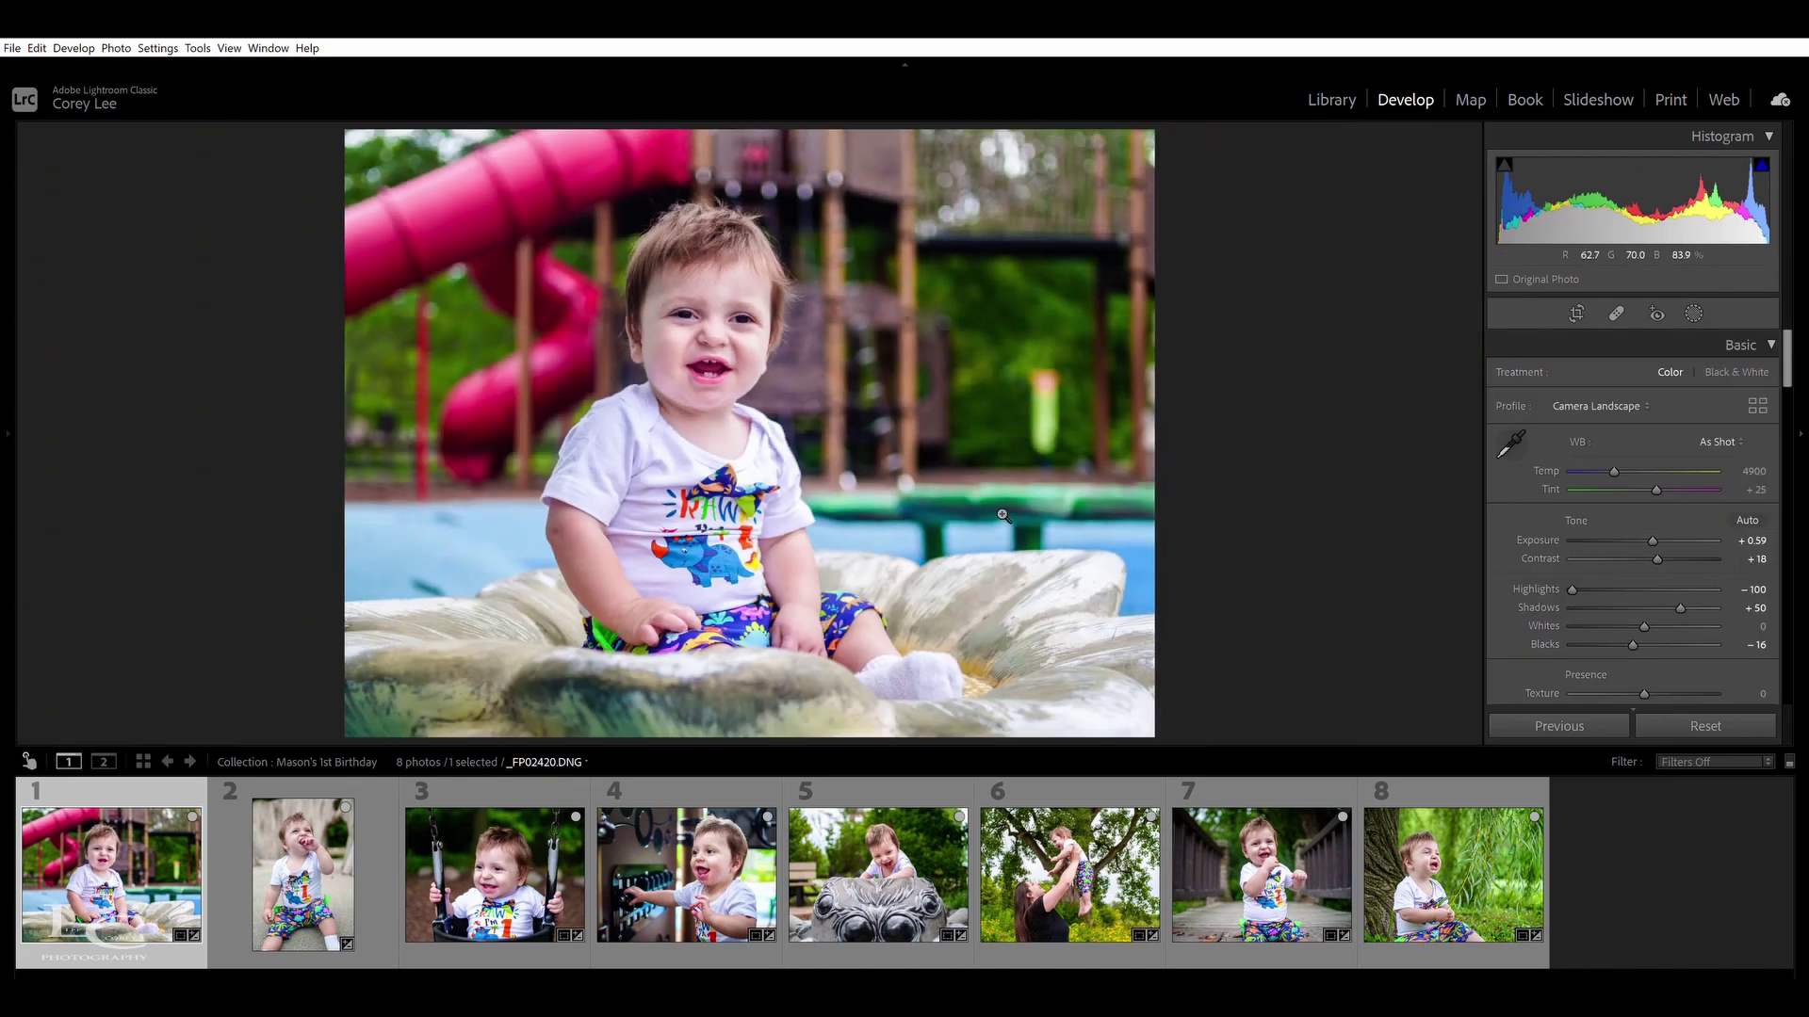
Move on through the enlarged photos to photo 3 of the child in the swing and set its Exposure to +0.91
click(1795, 423)
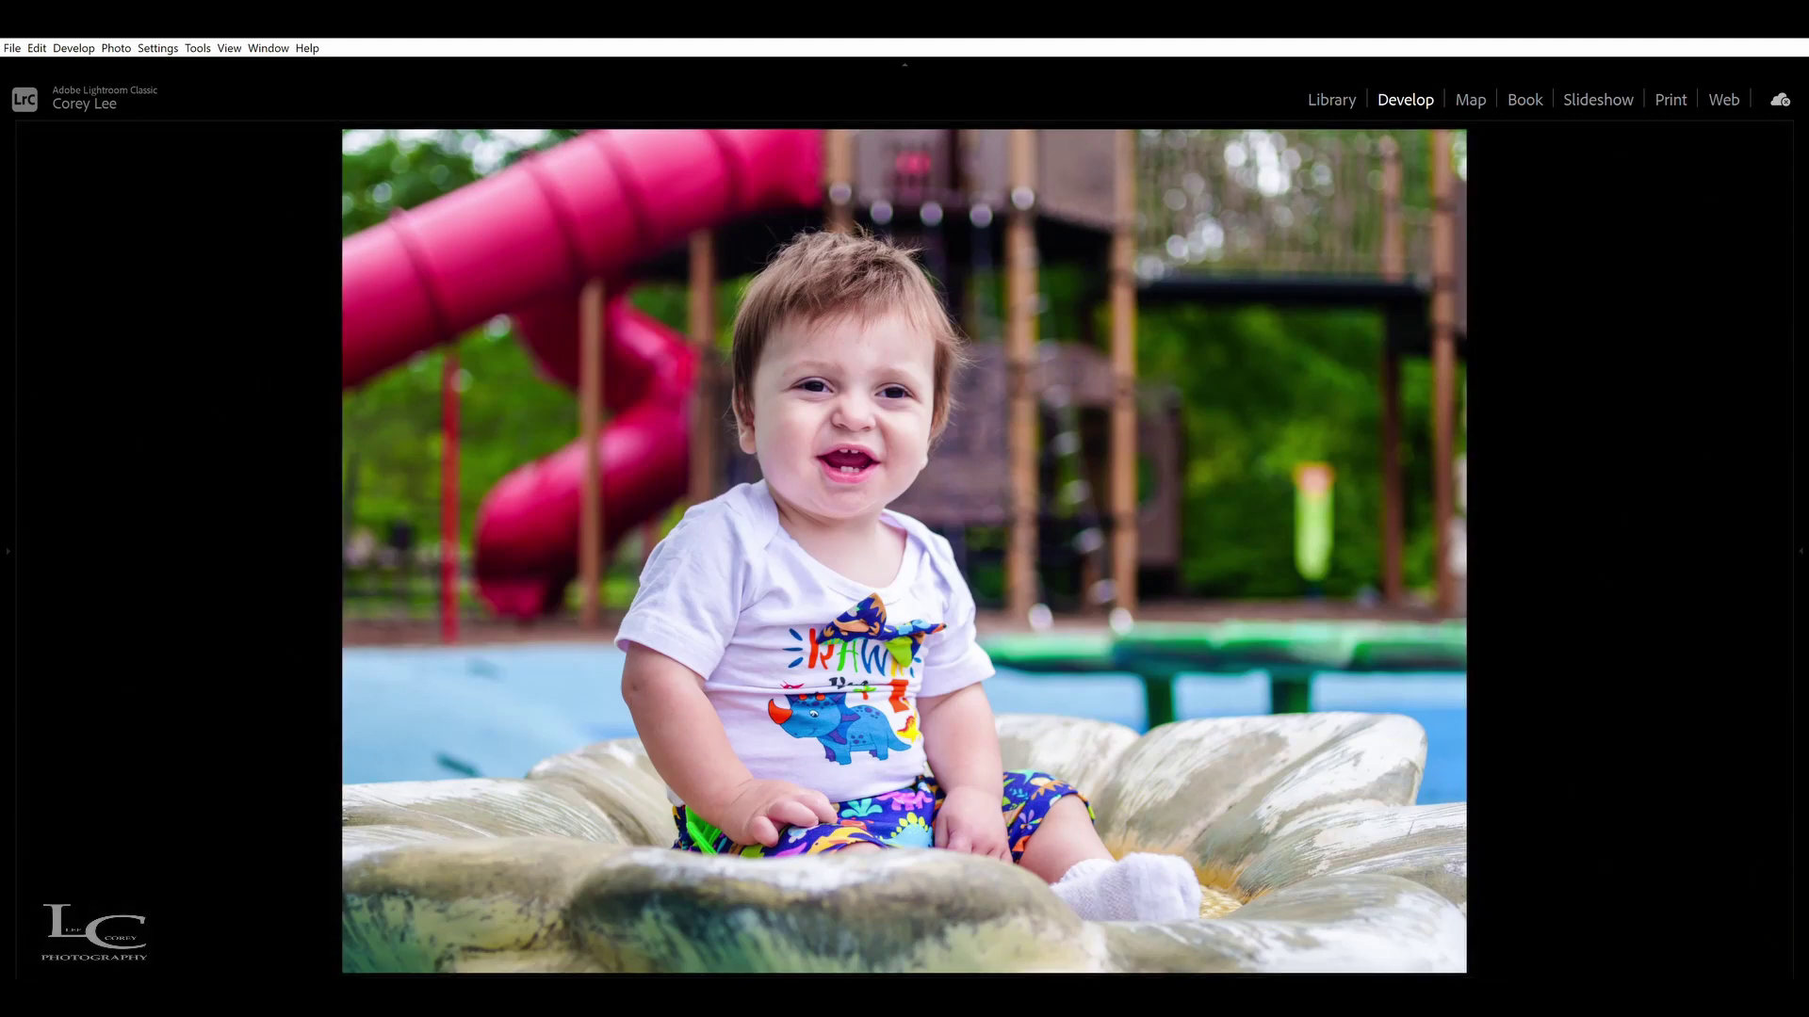
key(Right)
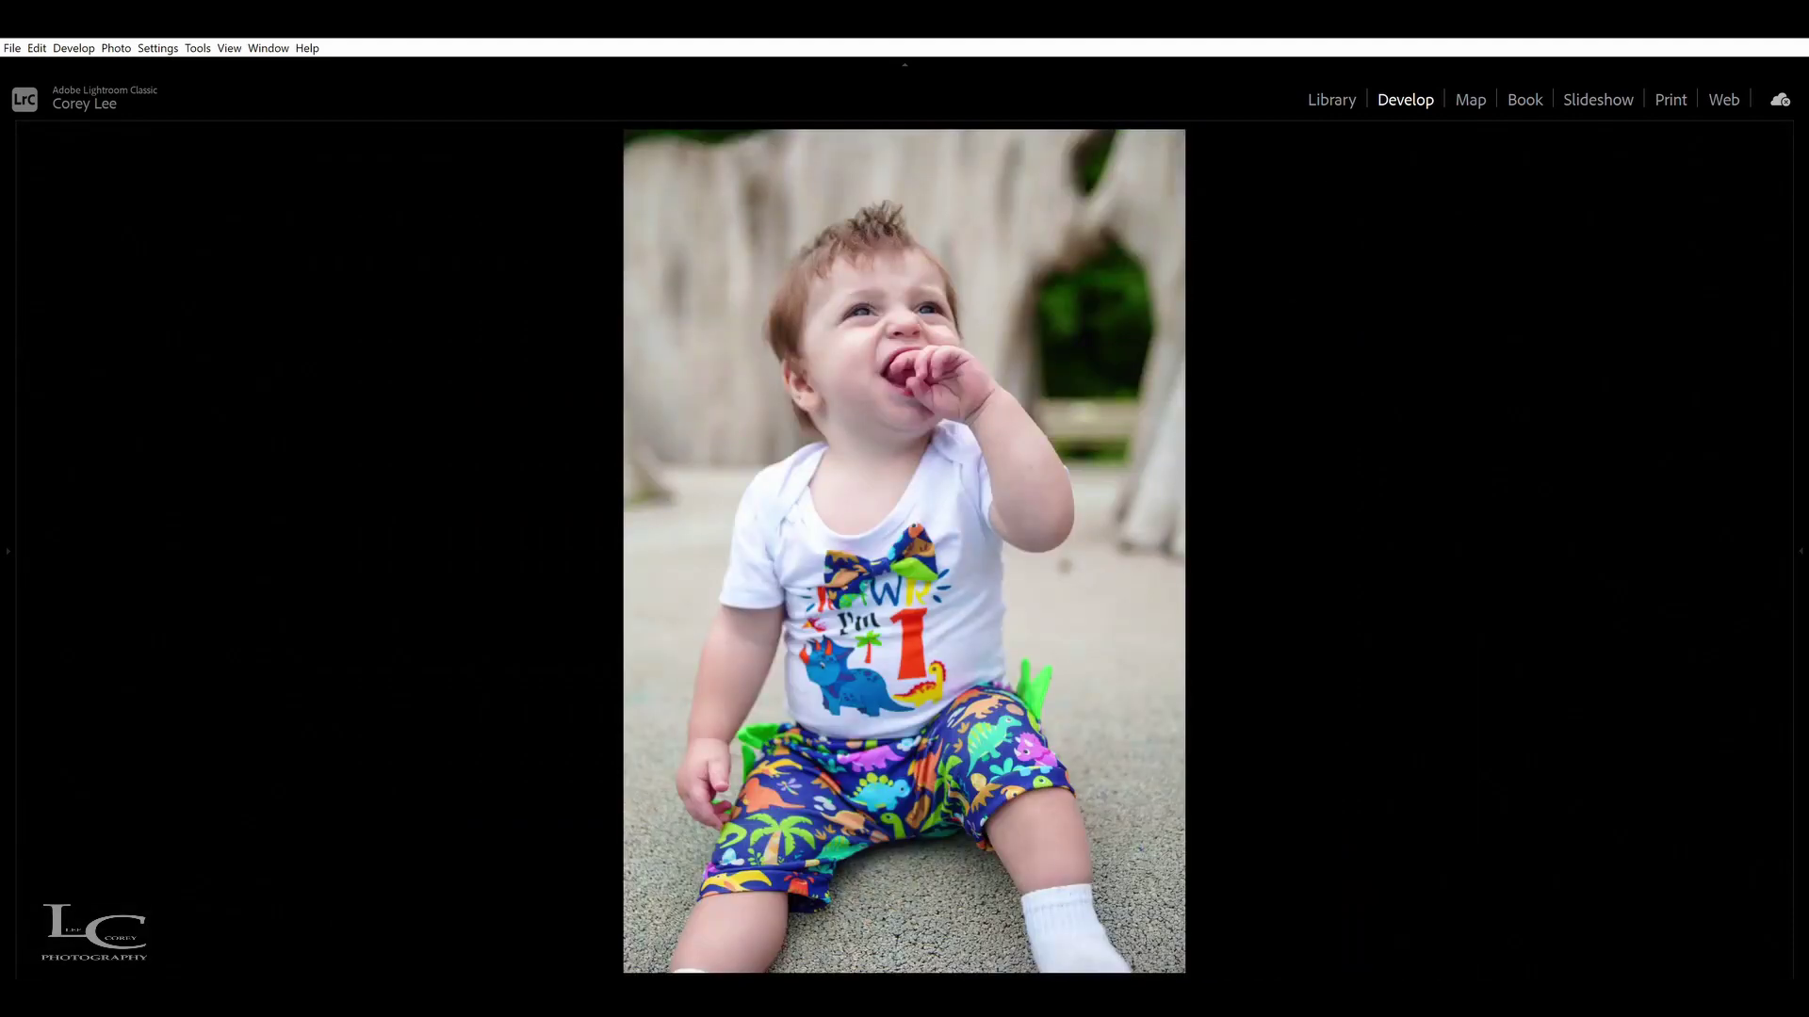
key(Right)
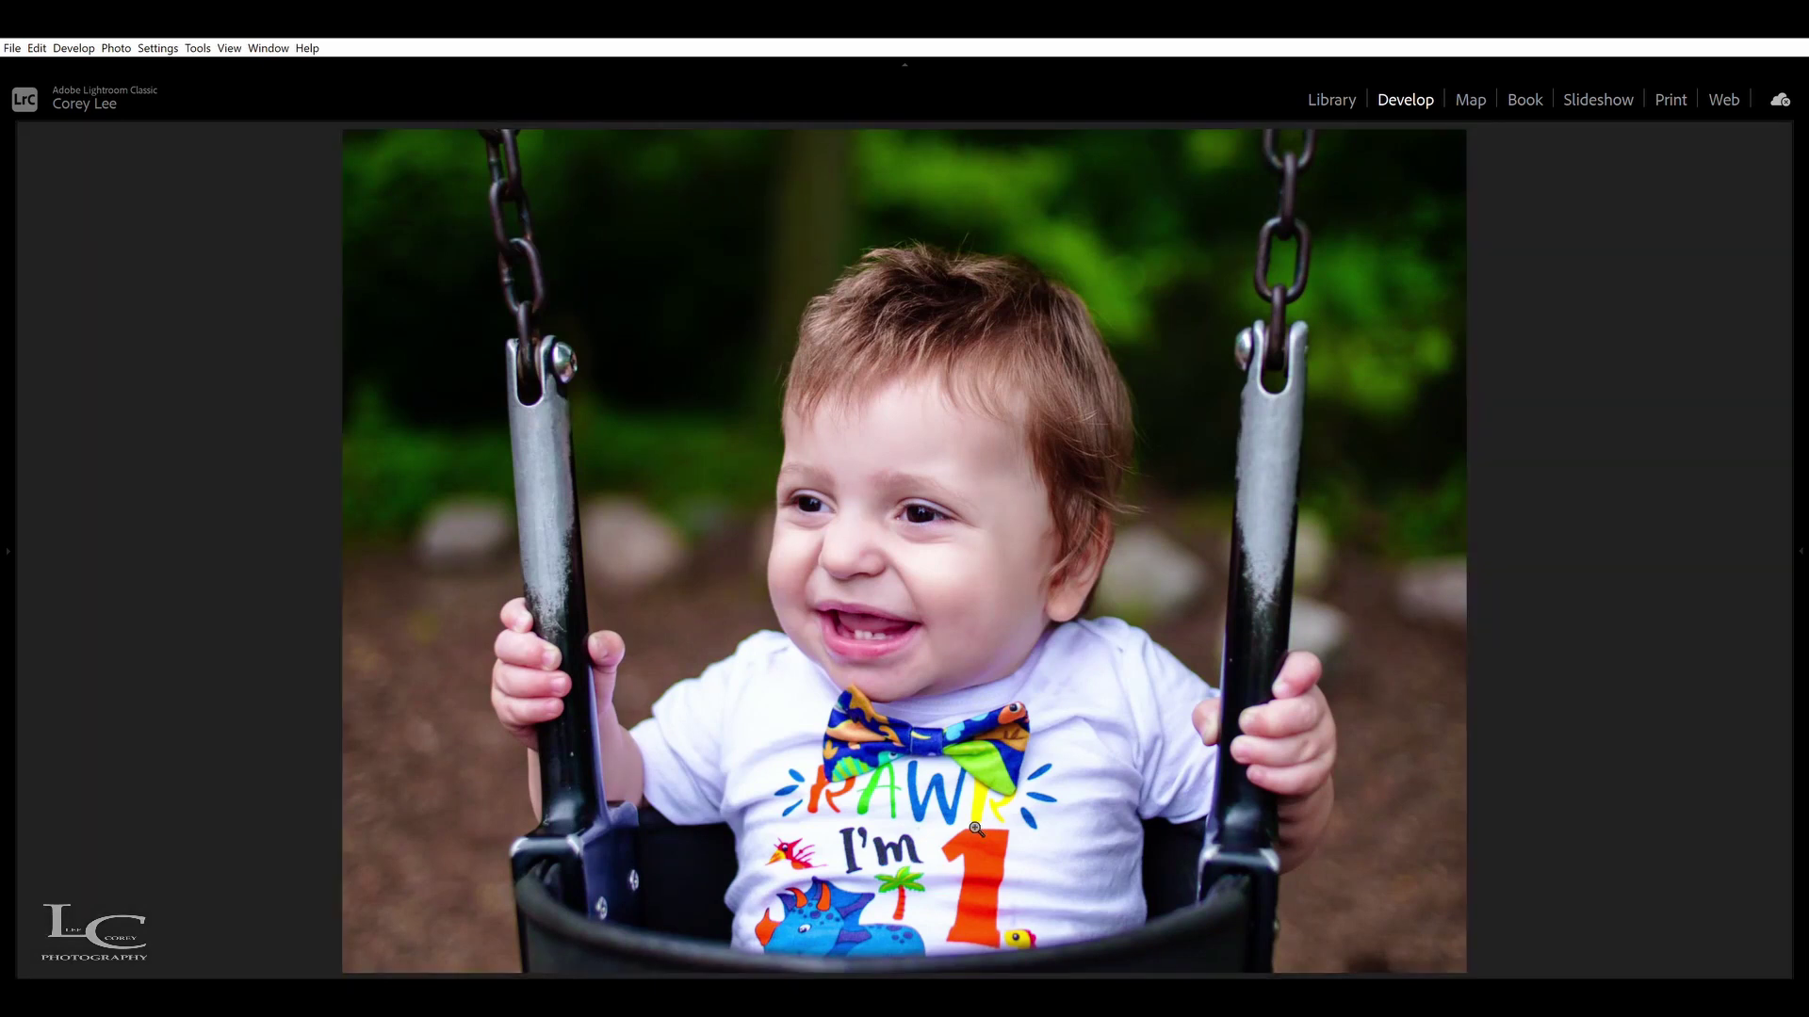
click(1799, 551)
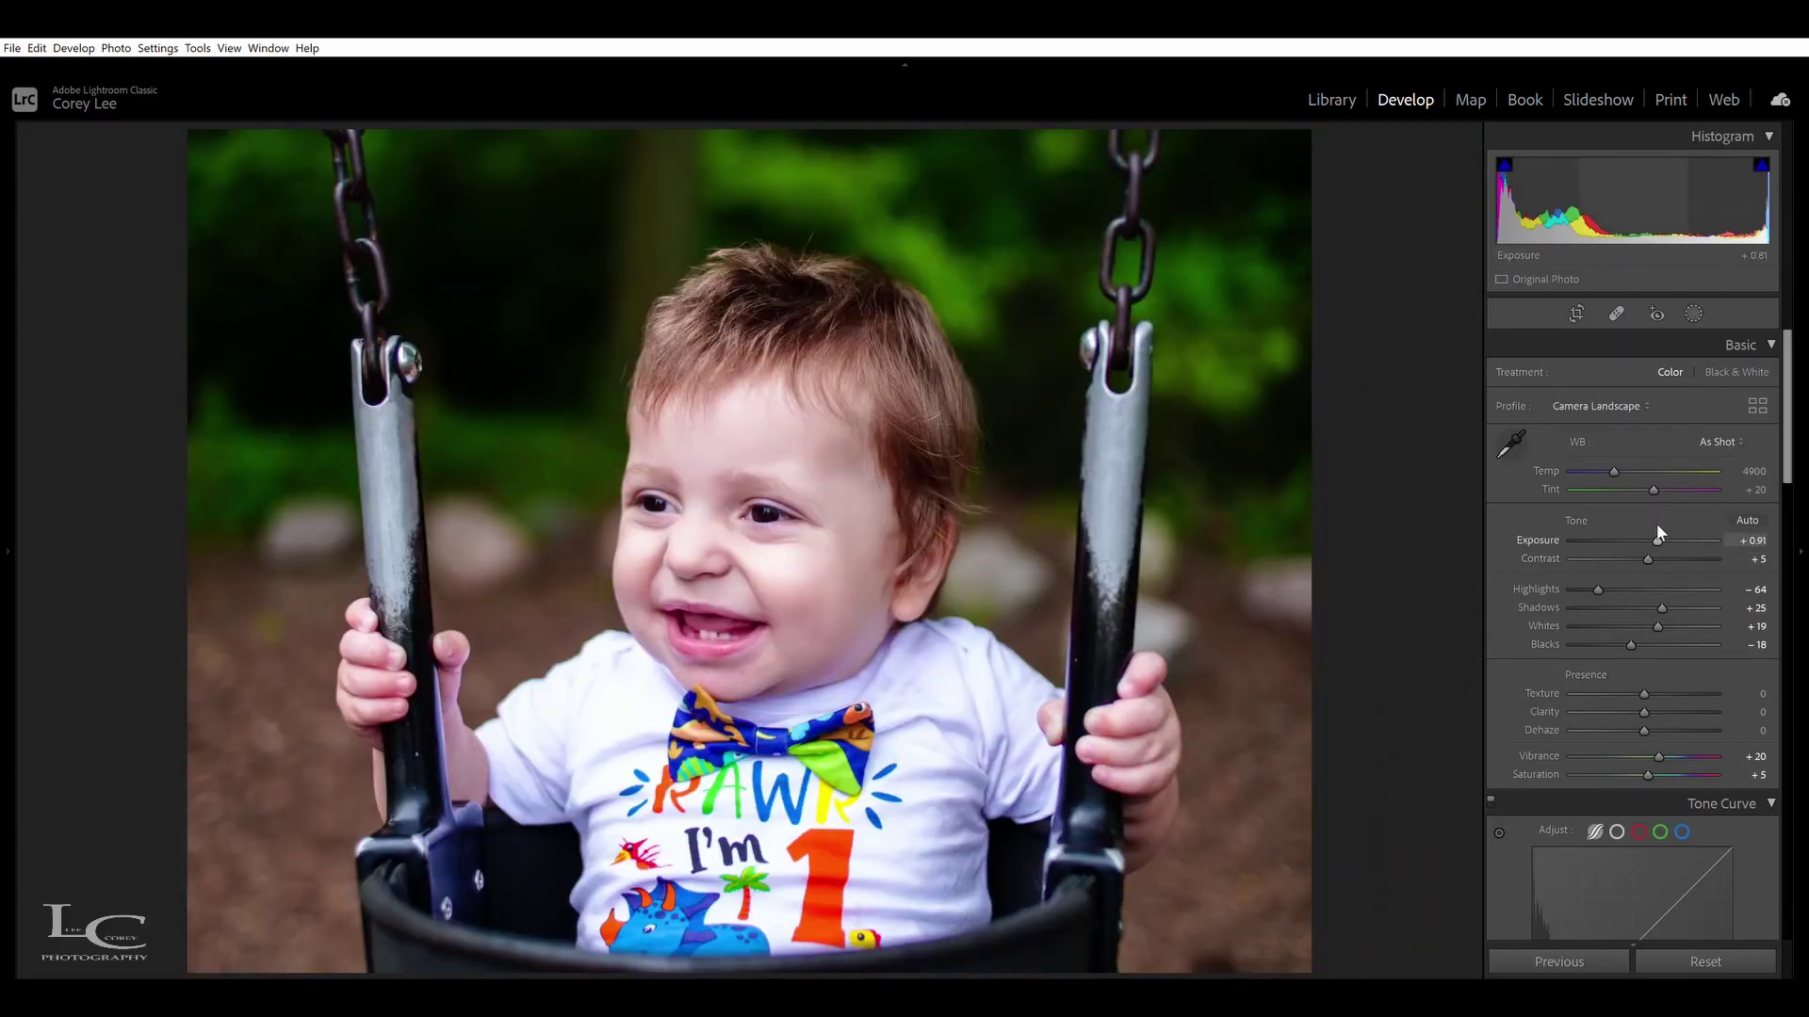
Select photo 4 of the child at the play panel and set its Blacks to +13
click(907, 975)
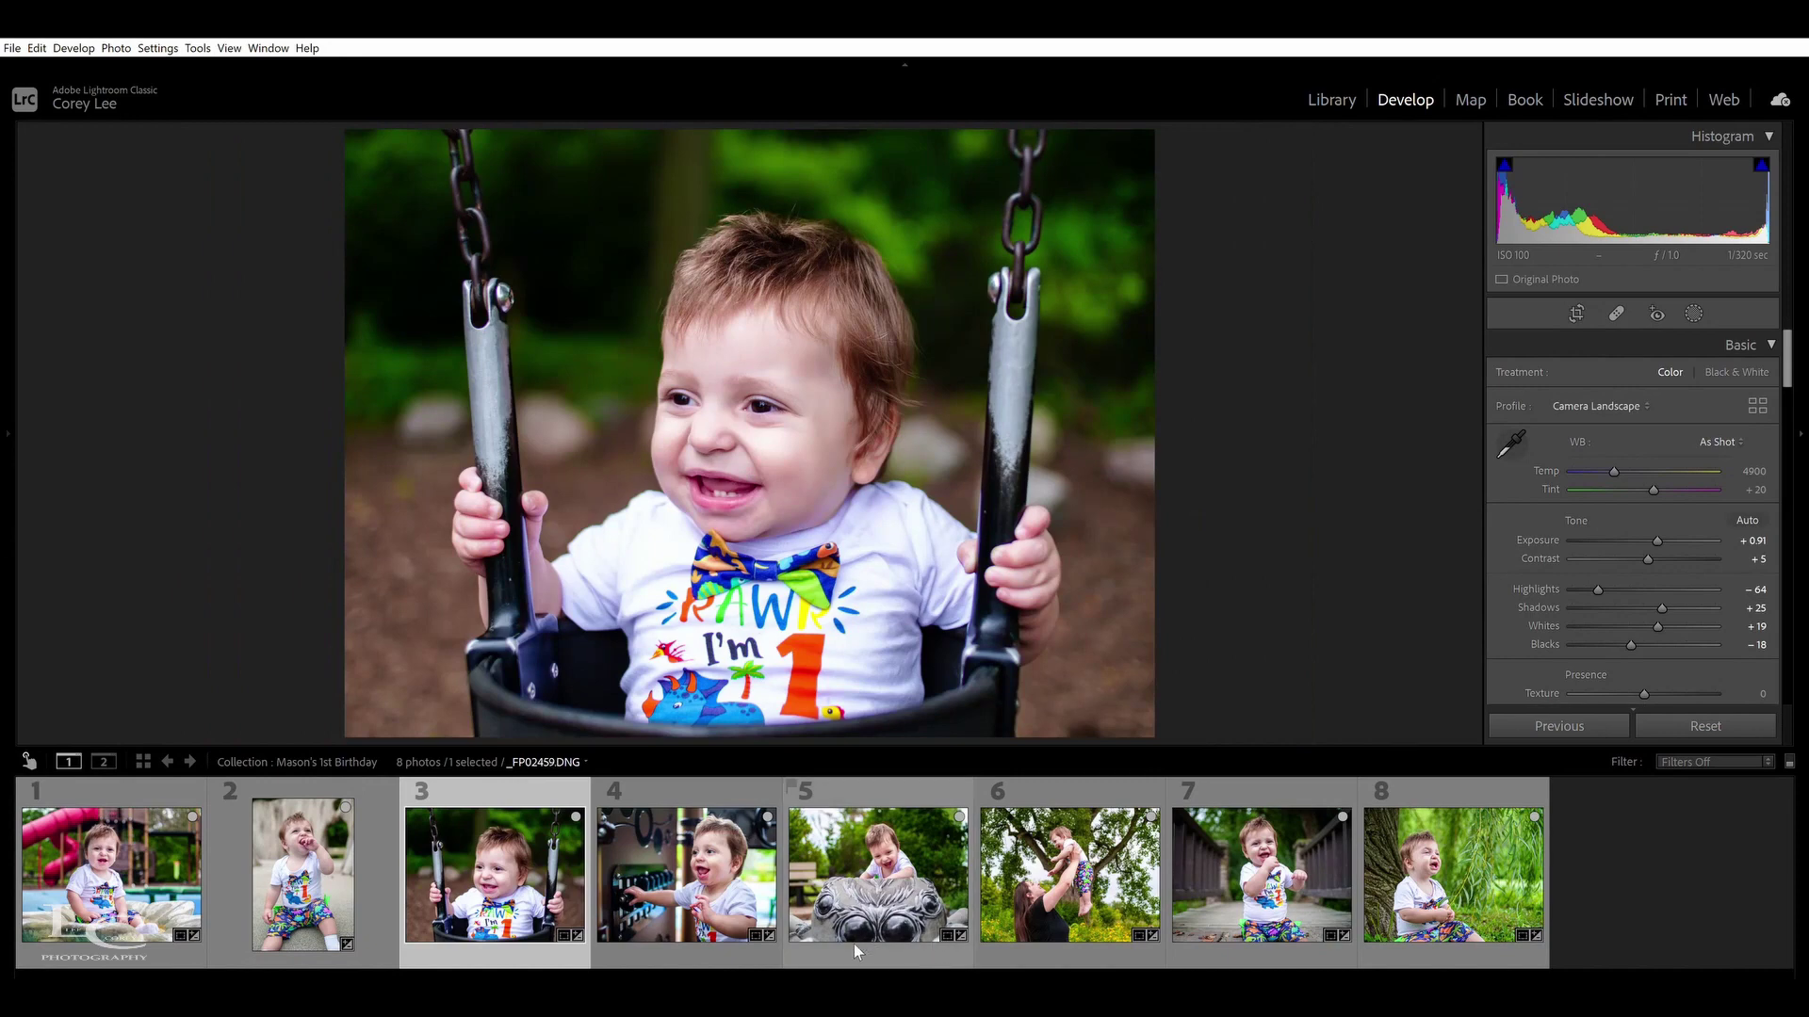
click(665, 885)
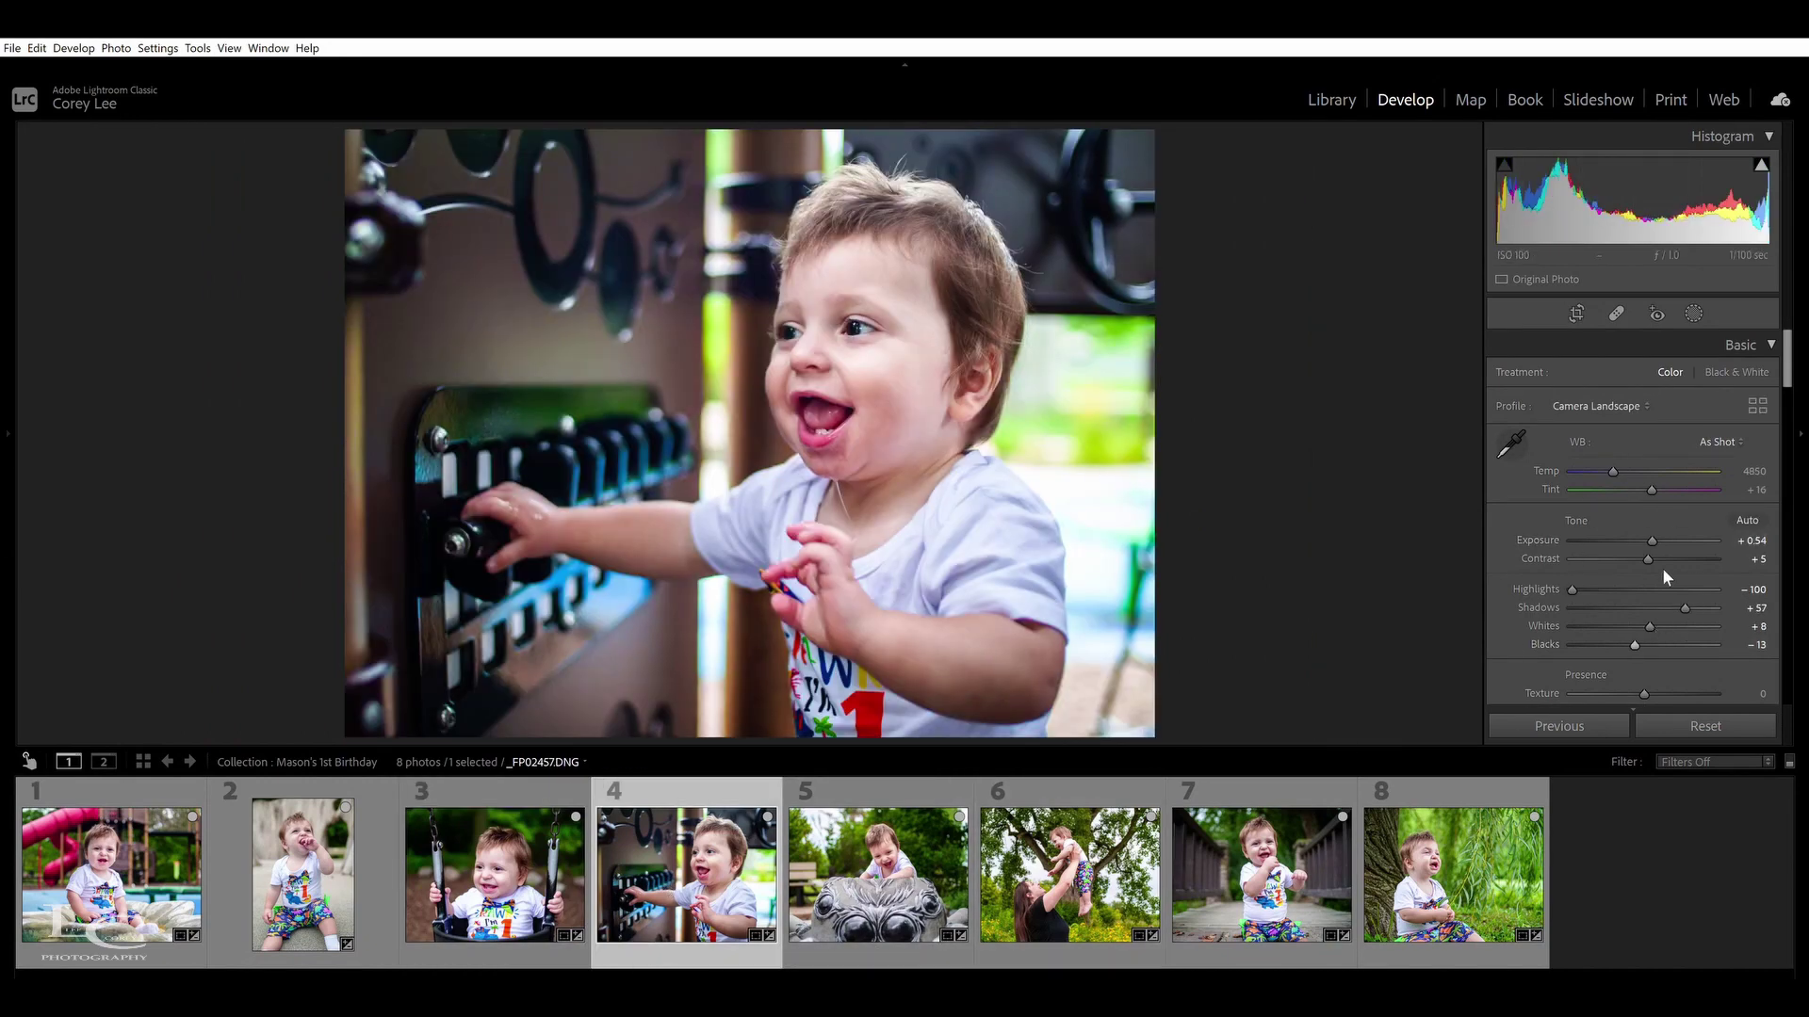
click(1655, 644)
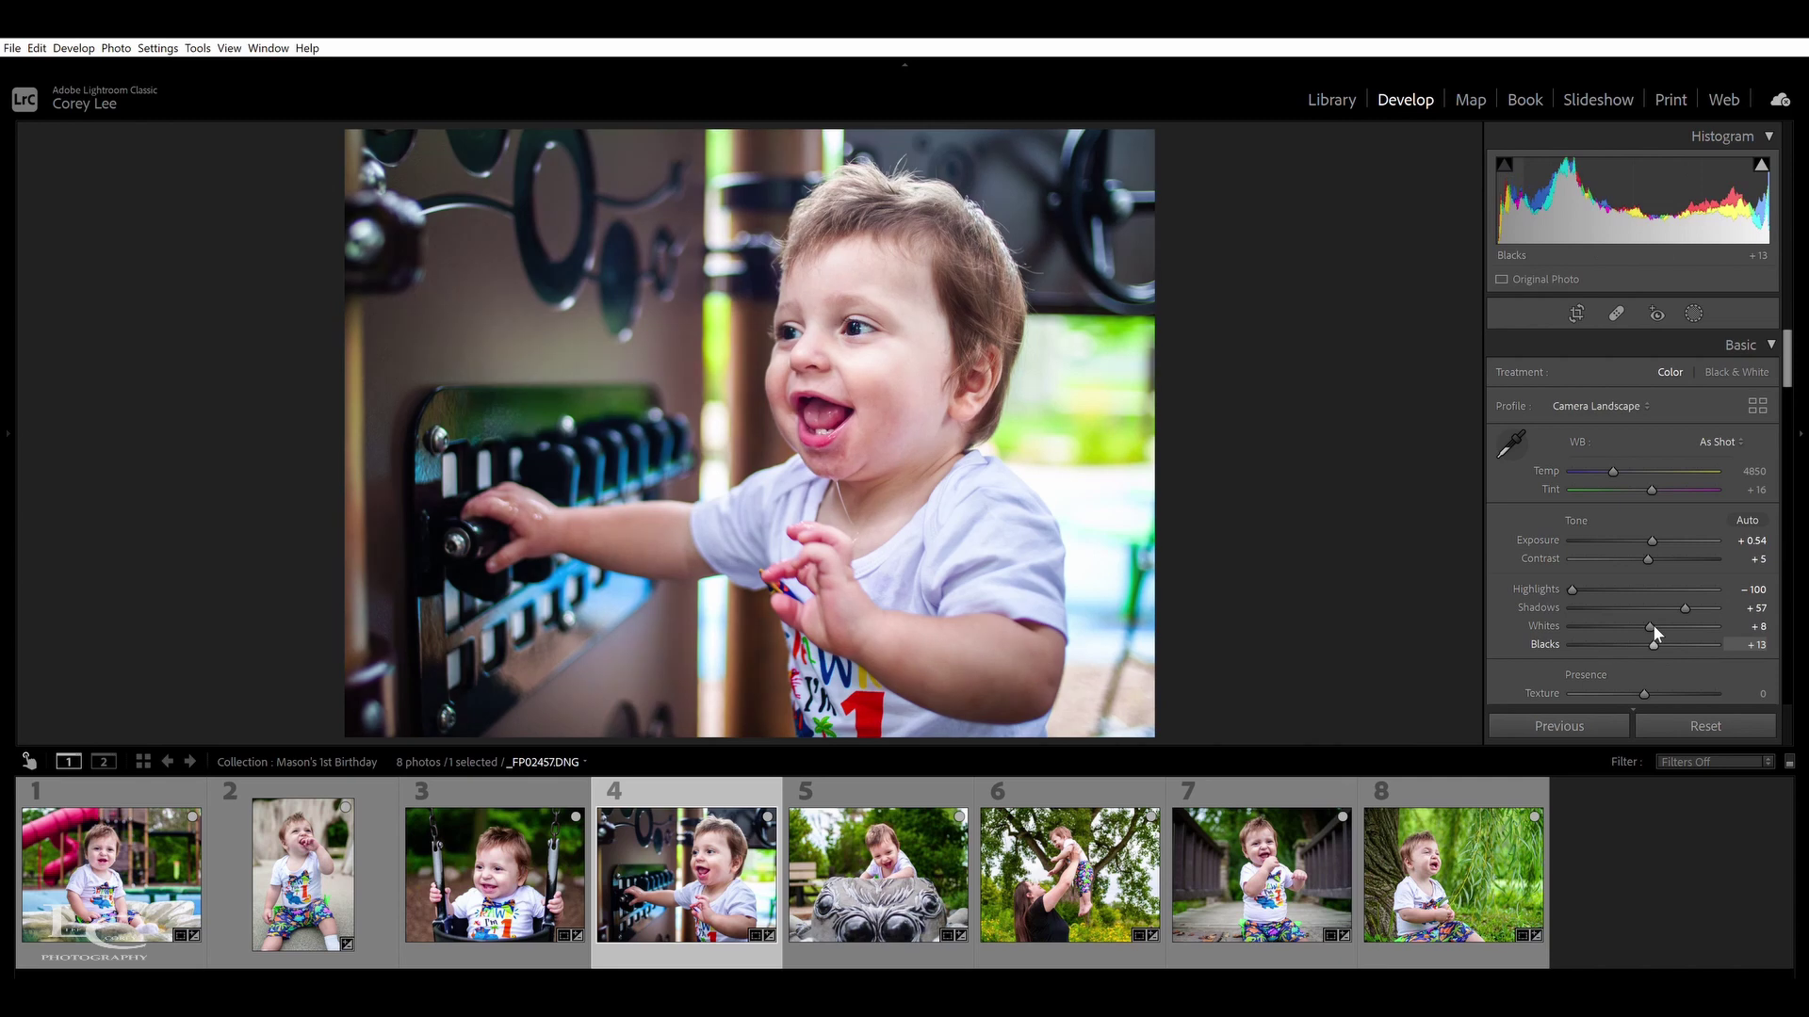
Set photo 4's Contrast to +20, and set photo 5's Shadows to +57, Blacks to -10 and Exposure to +0.42
click(1657, 559)
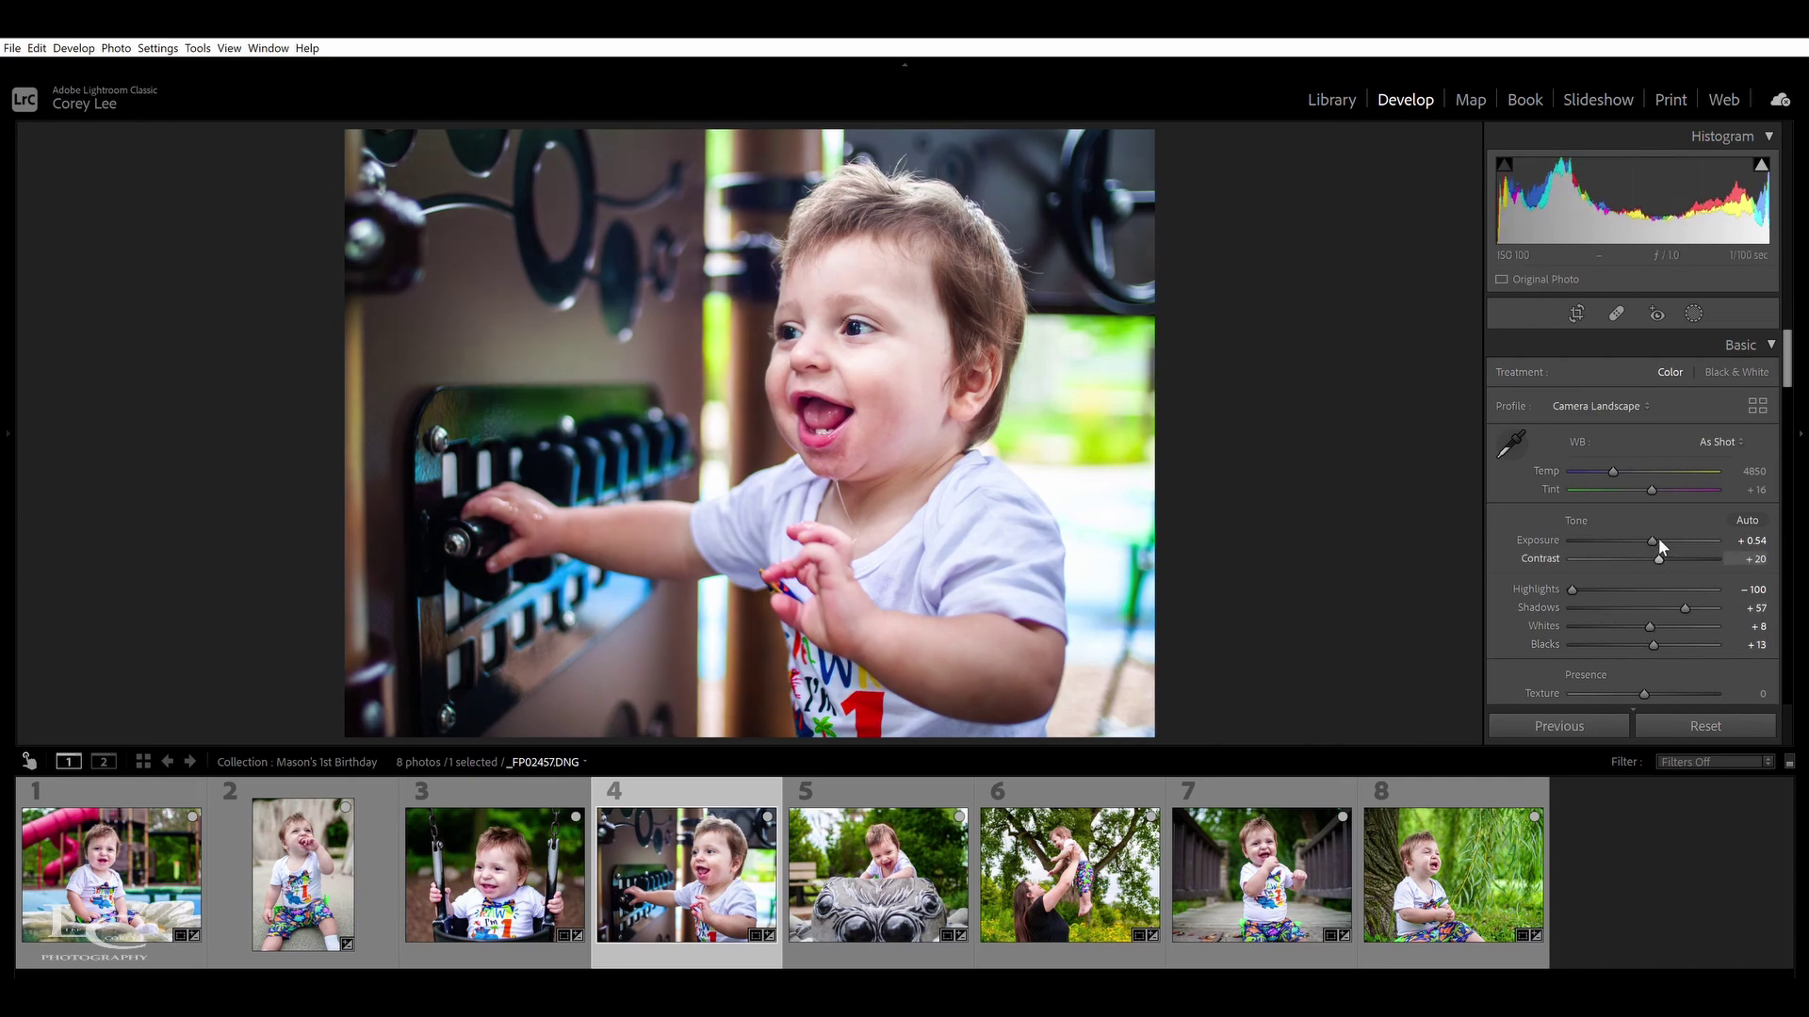
key(Right)
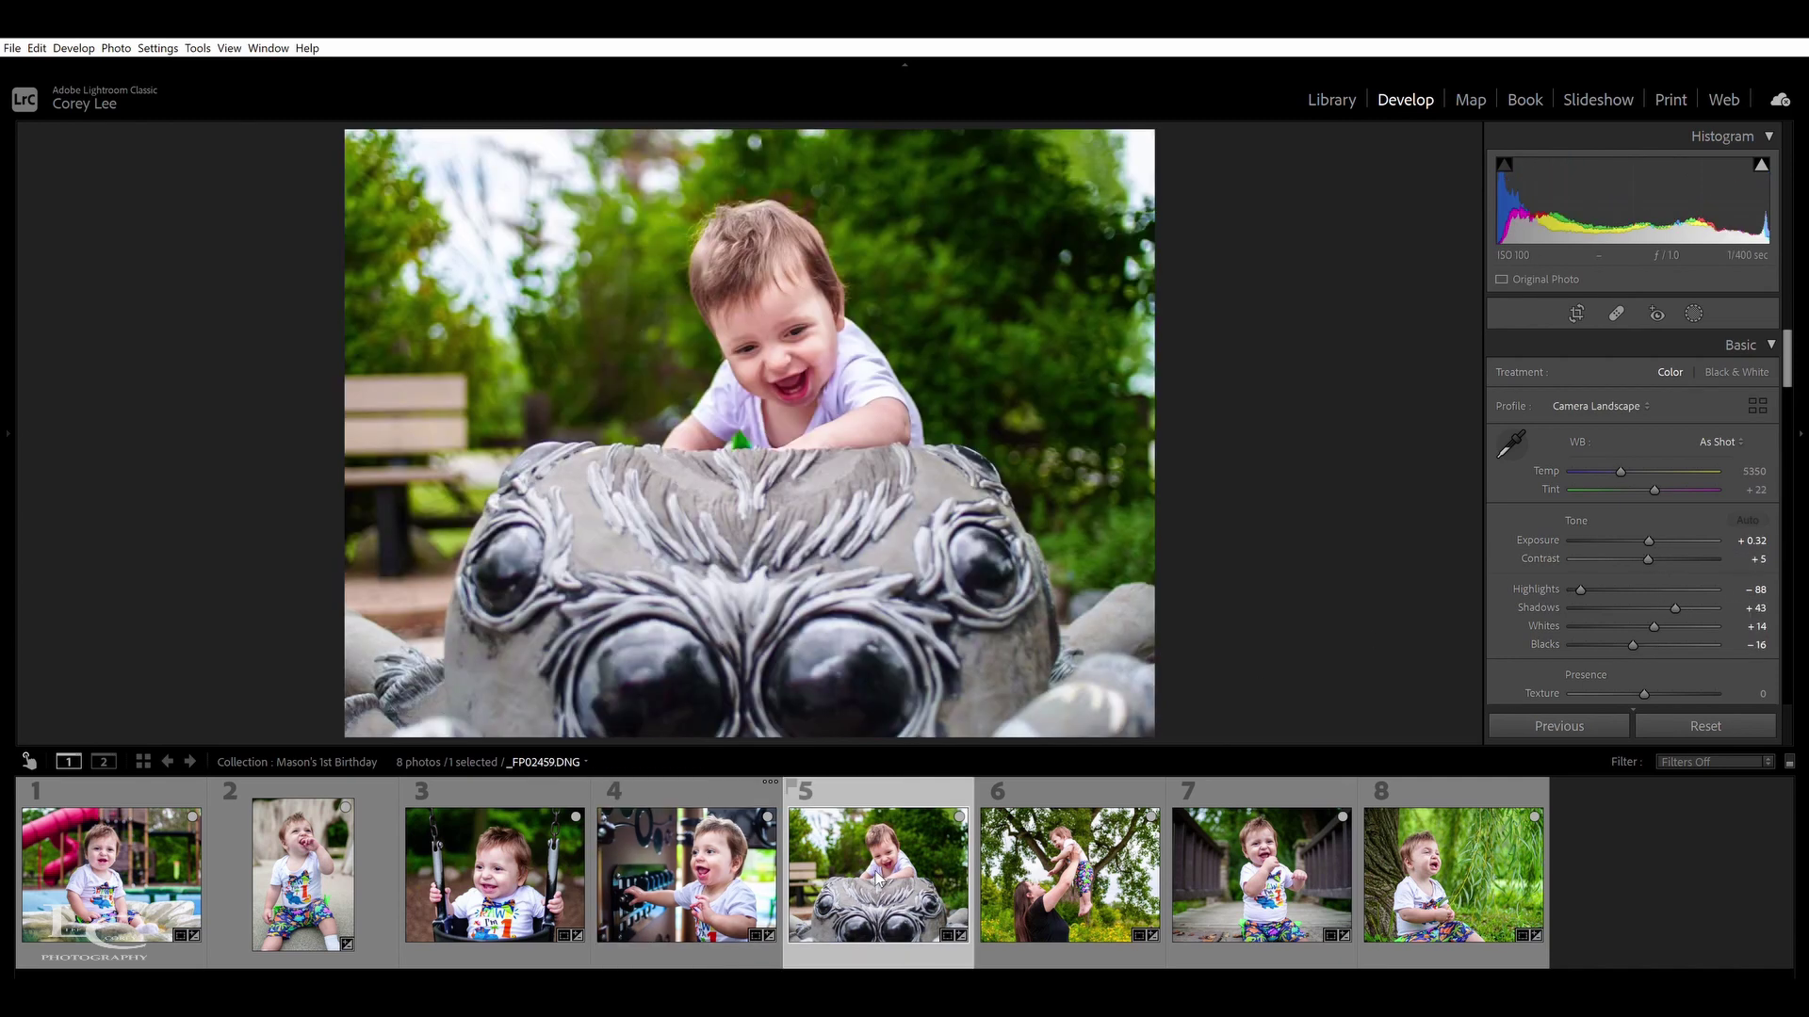
key(ctrl+z)
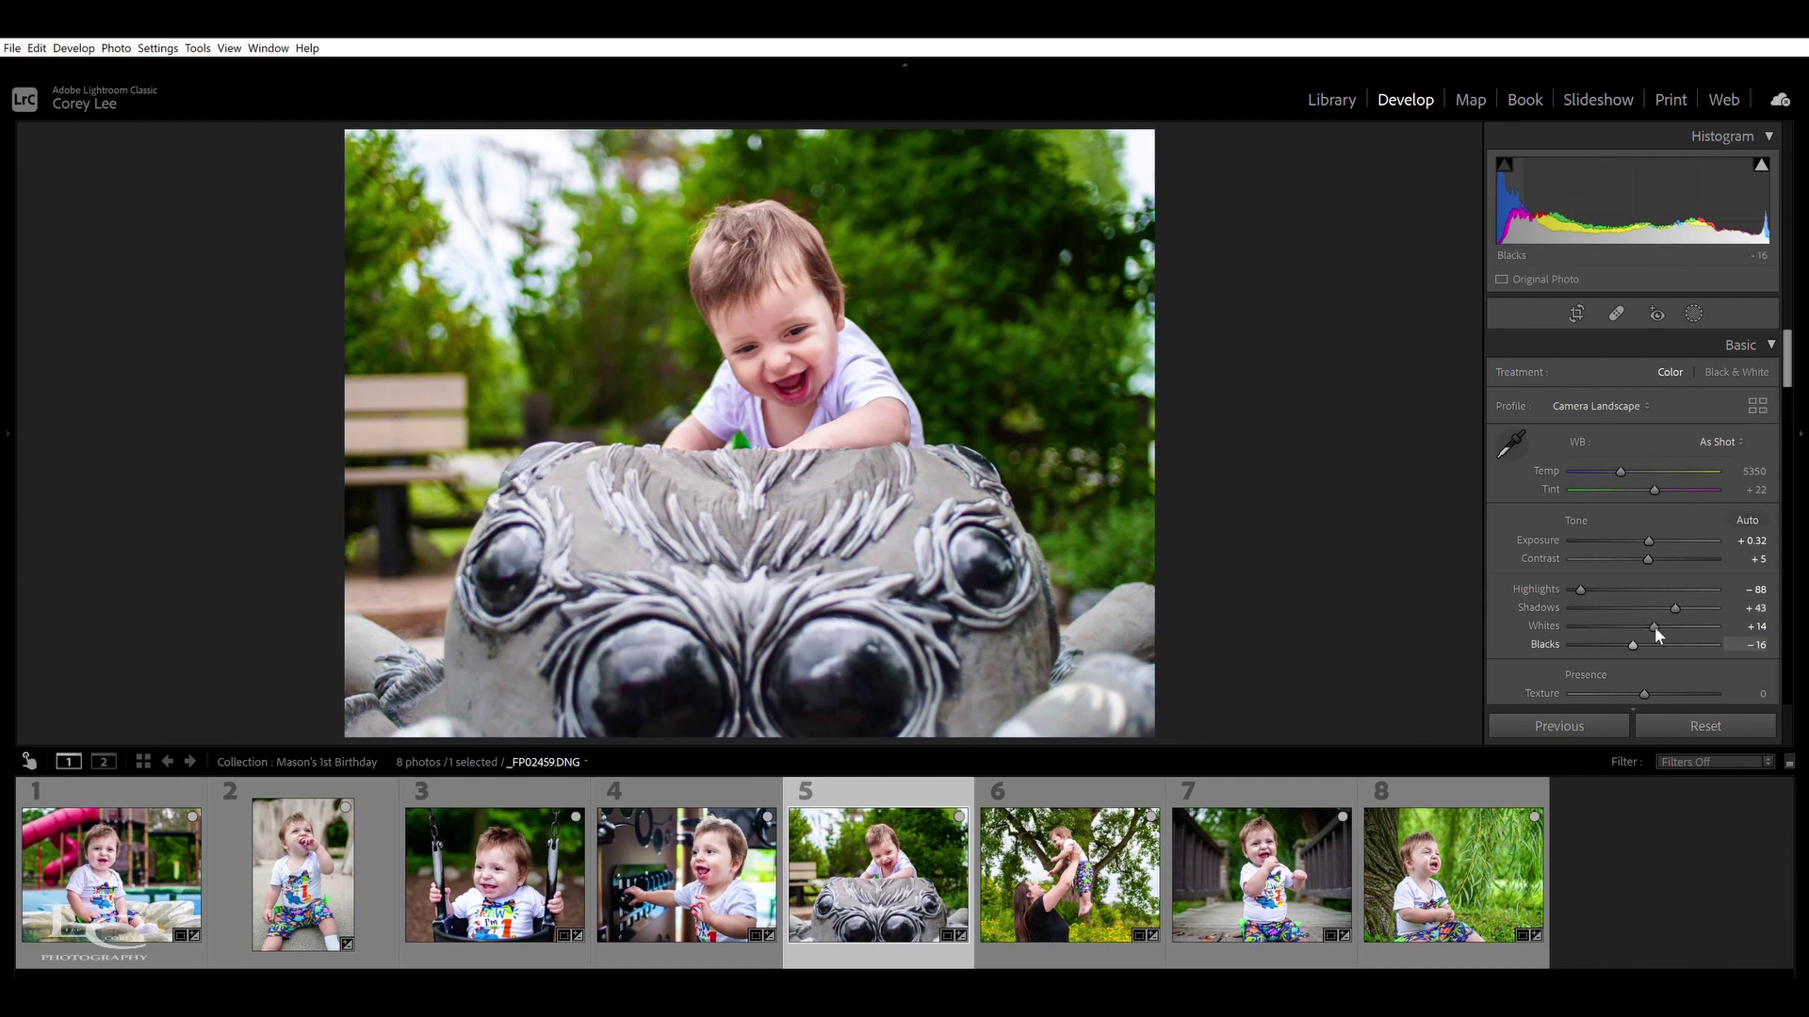
drag(1676, 604, 1686, 604)
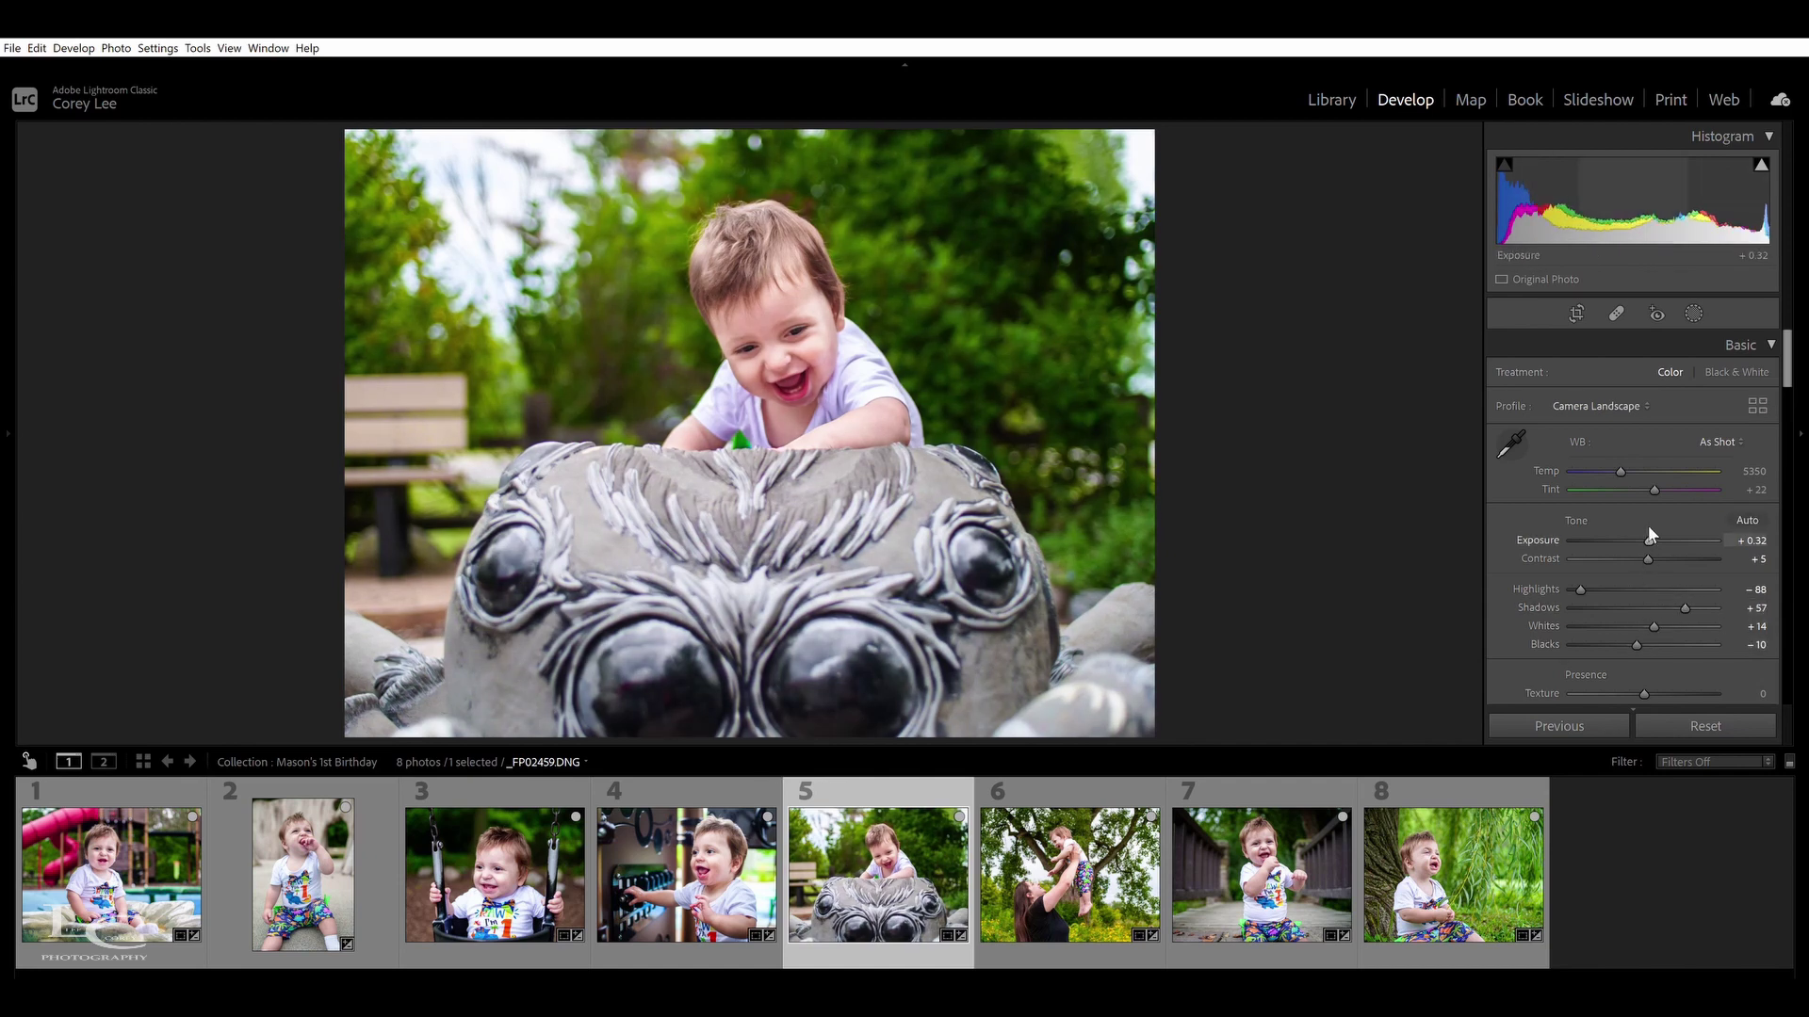
key(Up)
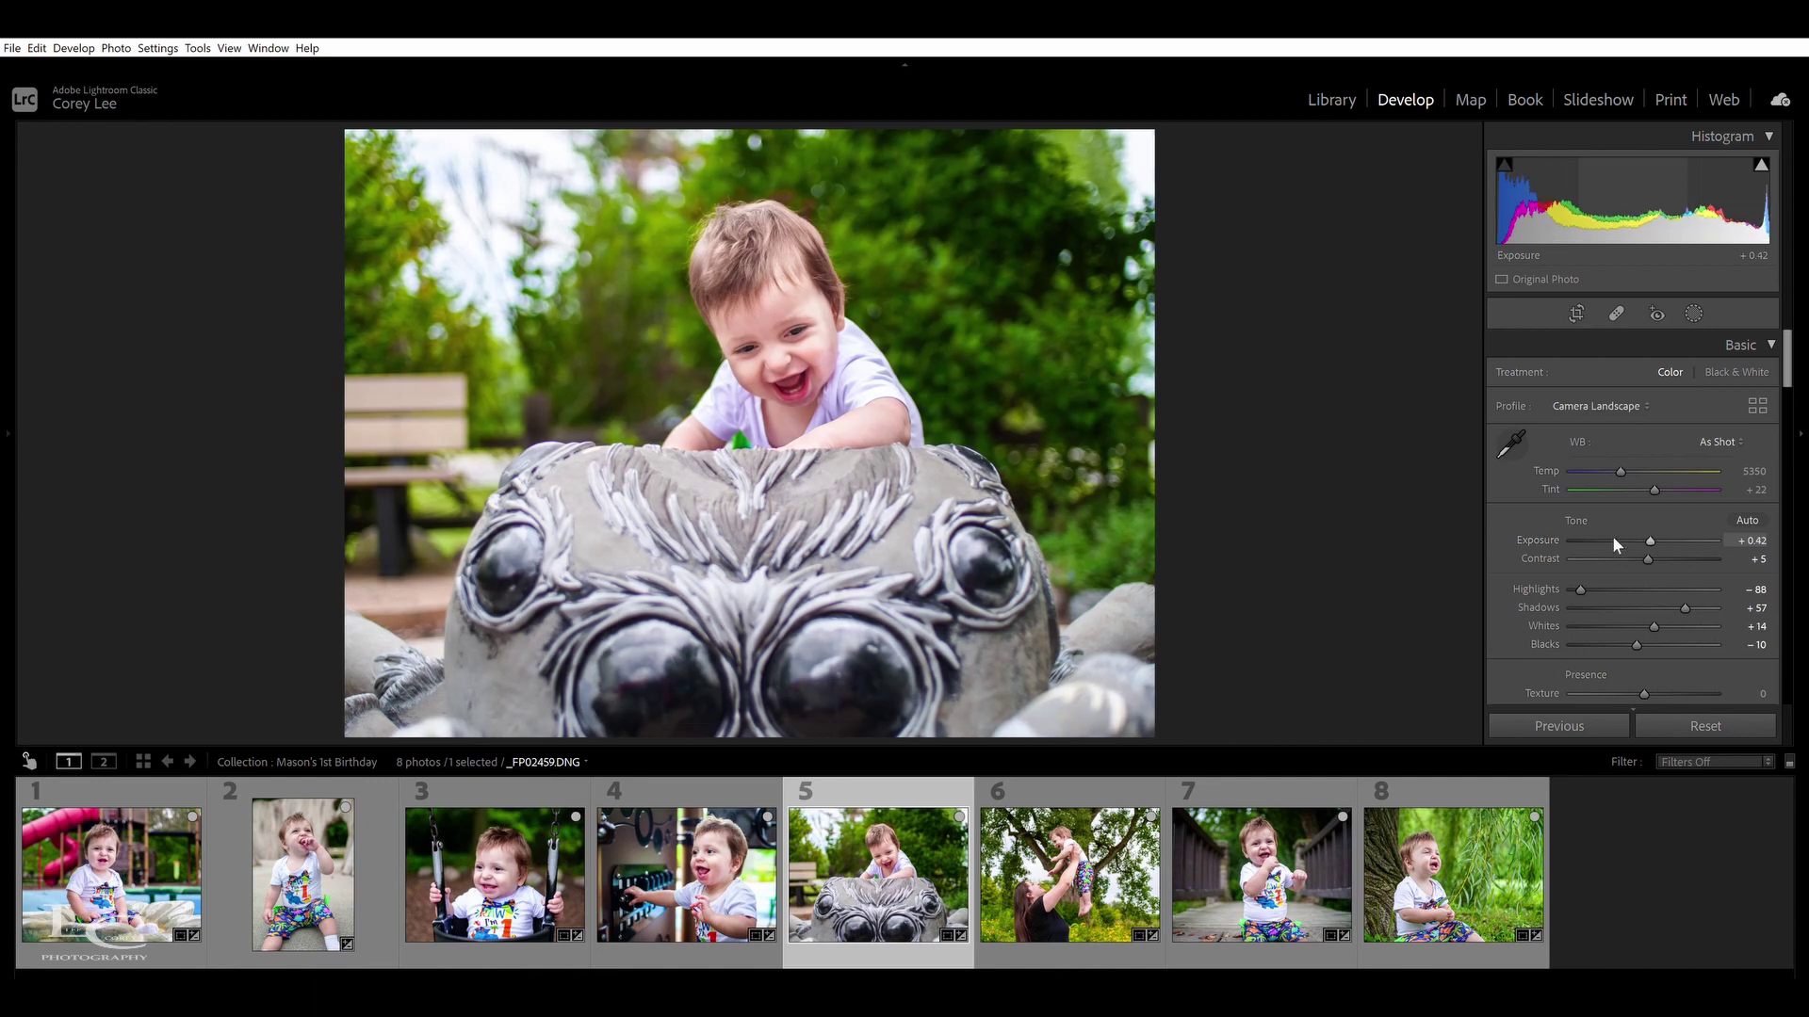
Move past photo 6 to photo 7 of the child on the bridge and set its Exposure to +0.17 and Highlights to -73
click(1027, 862)
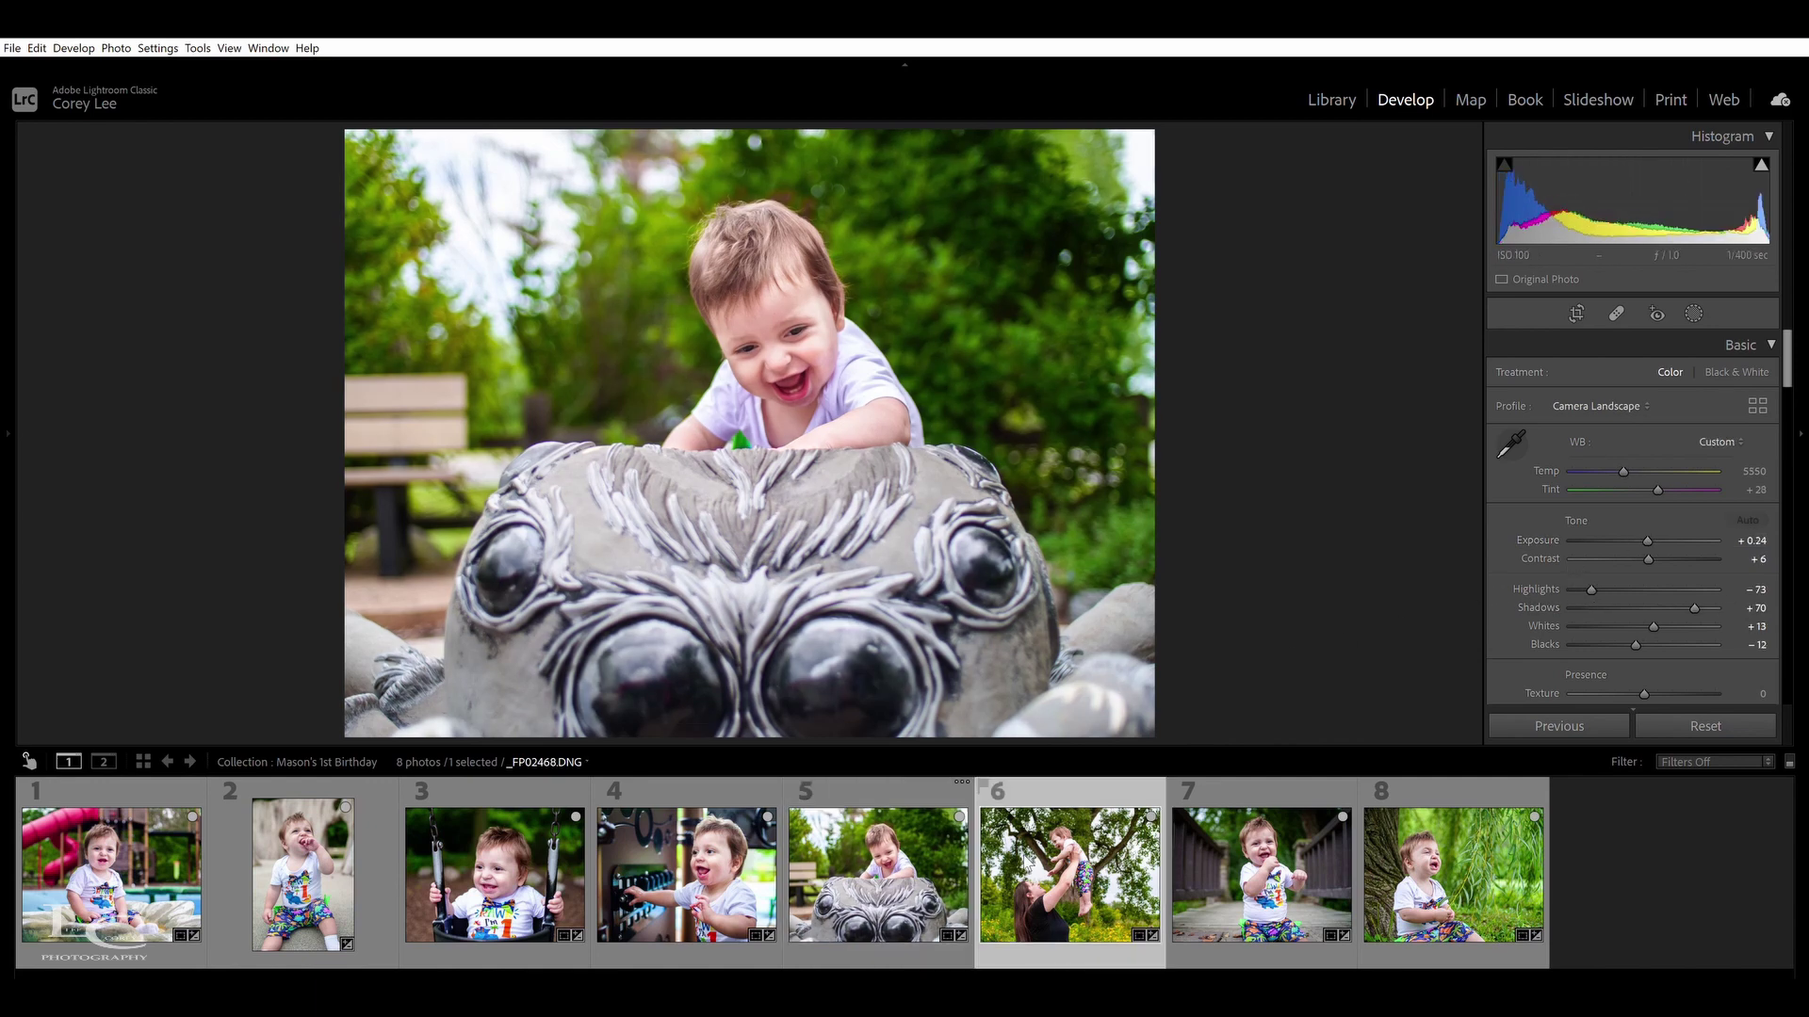
click(1225, 855)
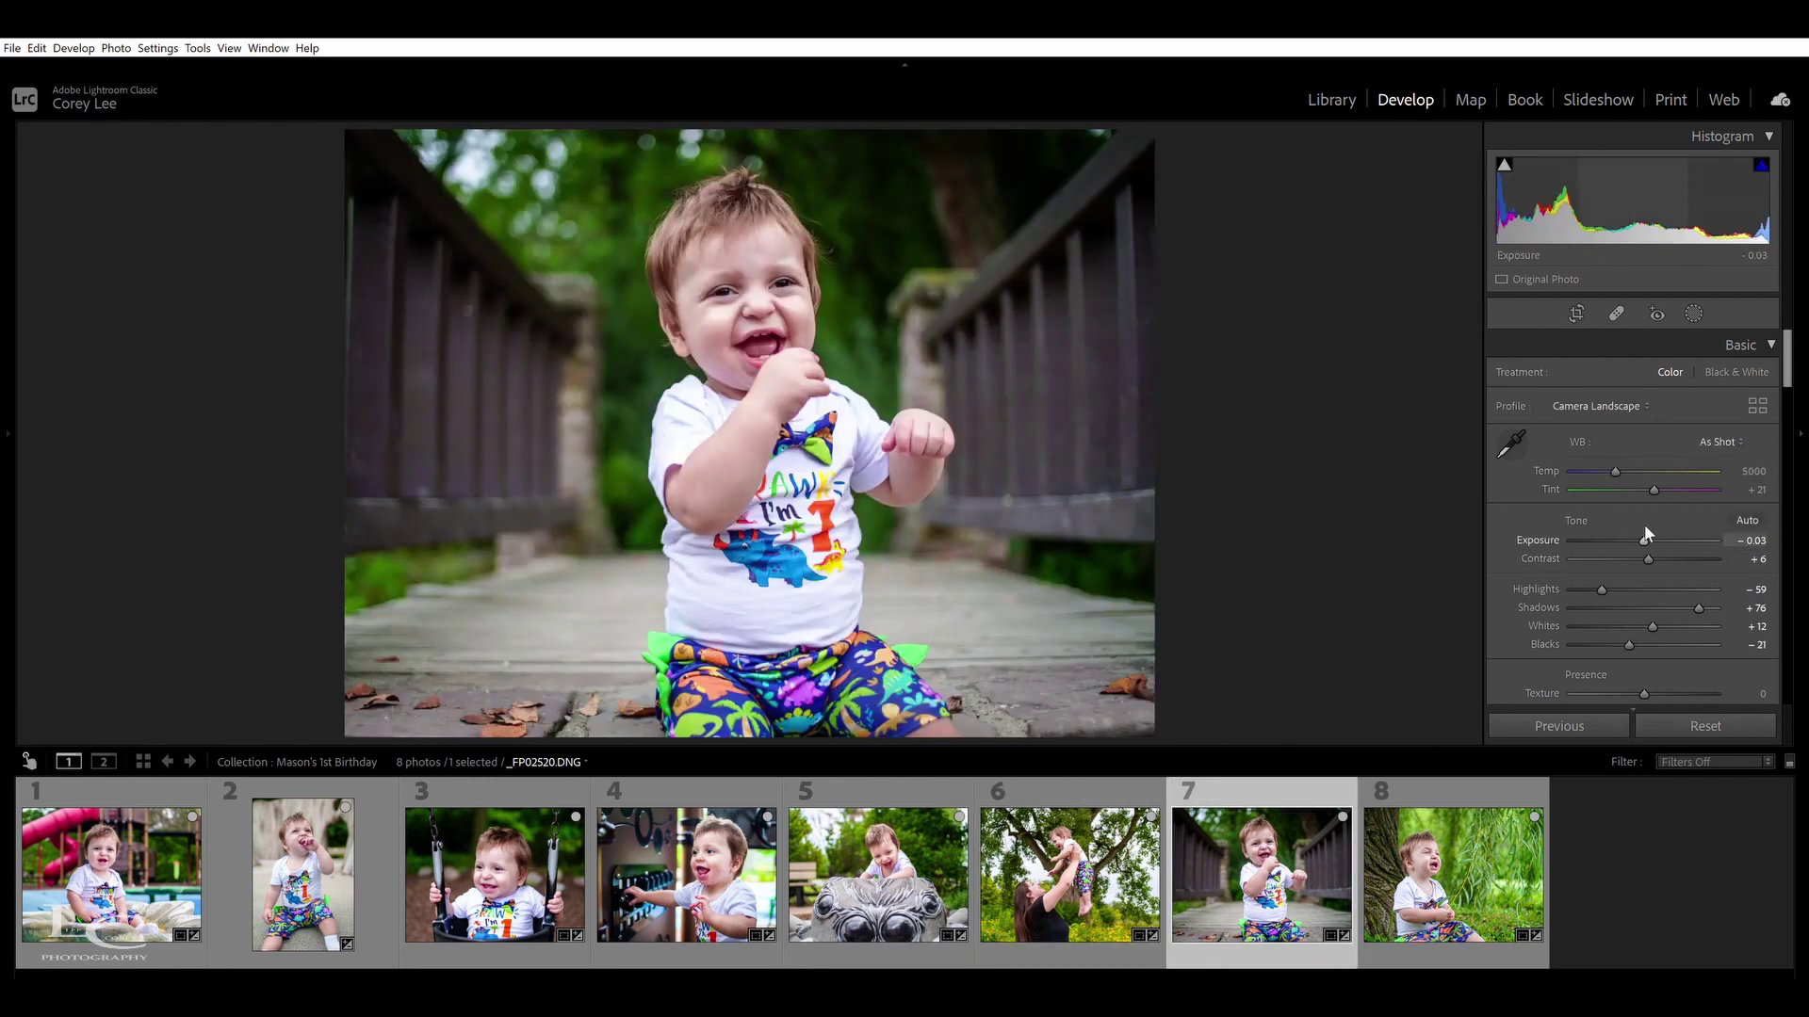
key(Up)
key(Up)
key(Up)
key(Up)
drag(1600, 588, 1591, 588)
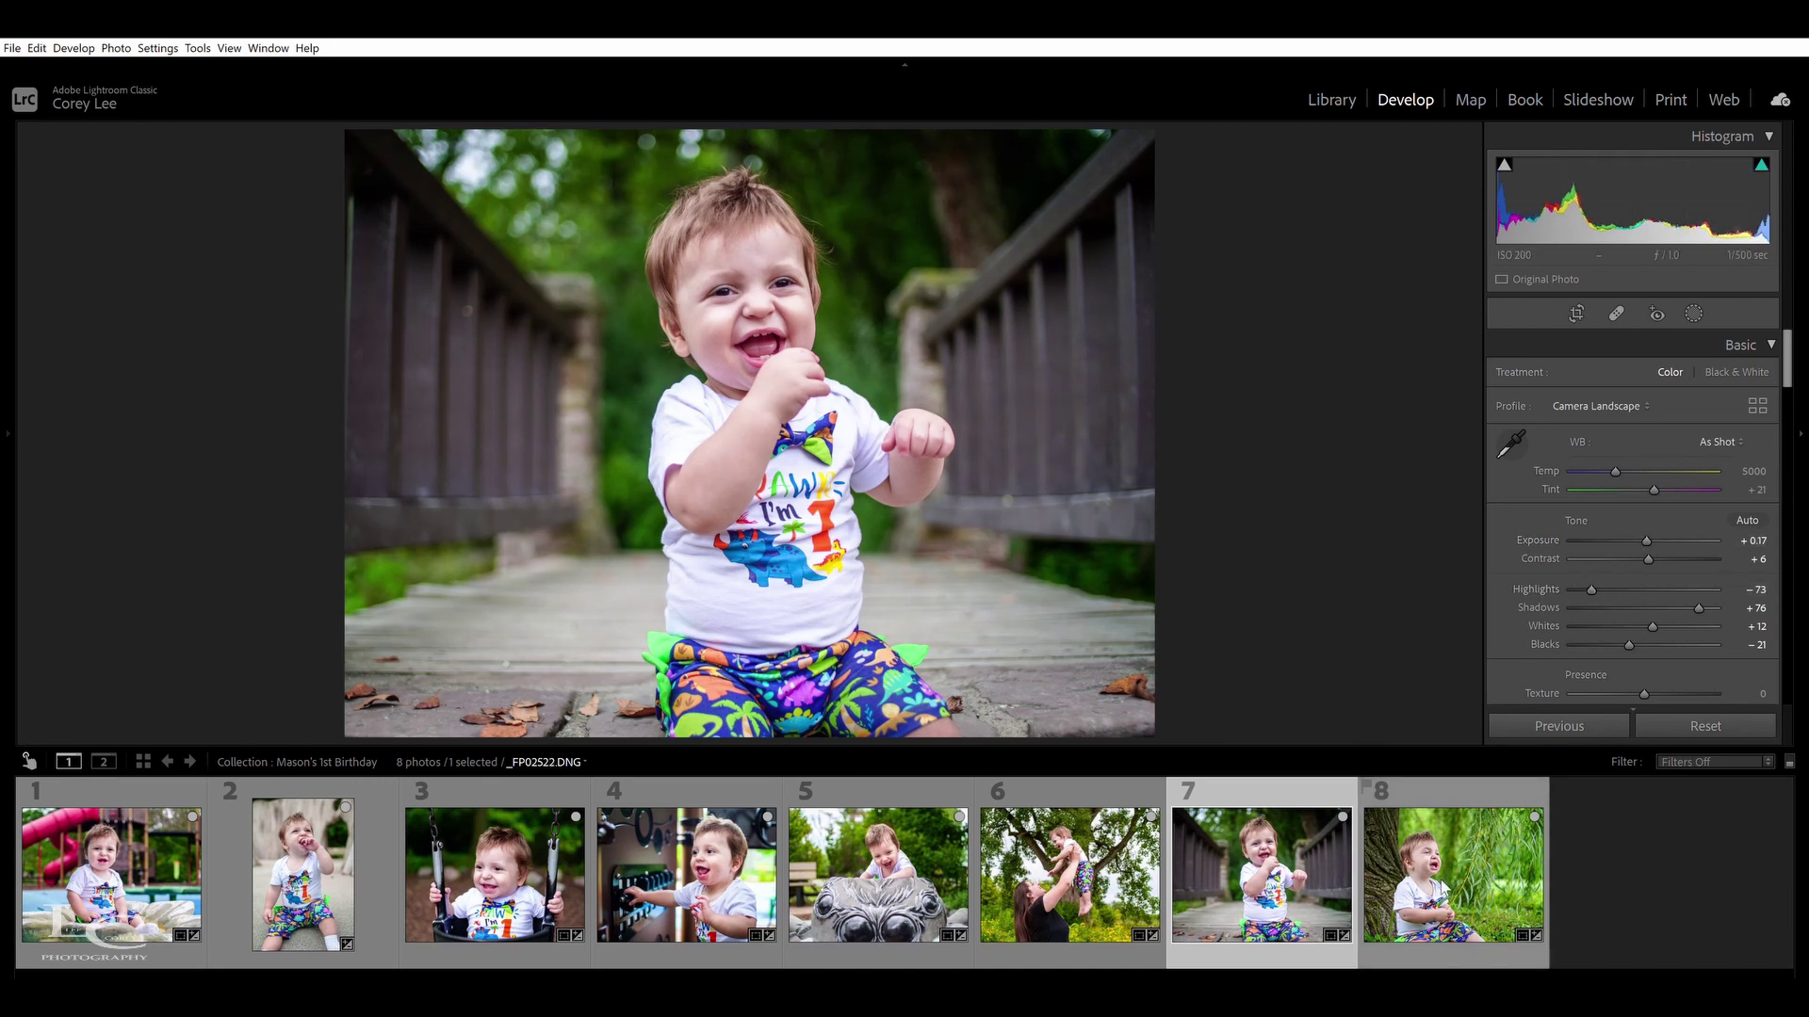
After a look at photo 8, crop photo 2 of the seated child to a 4 x 3 aspect ratio, trimming the lower legs
click(1492, 812)
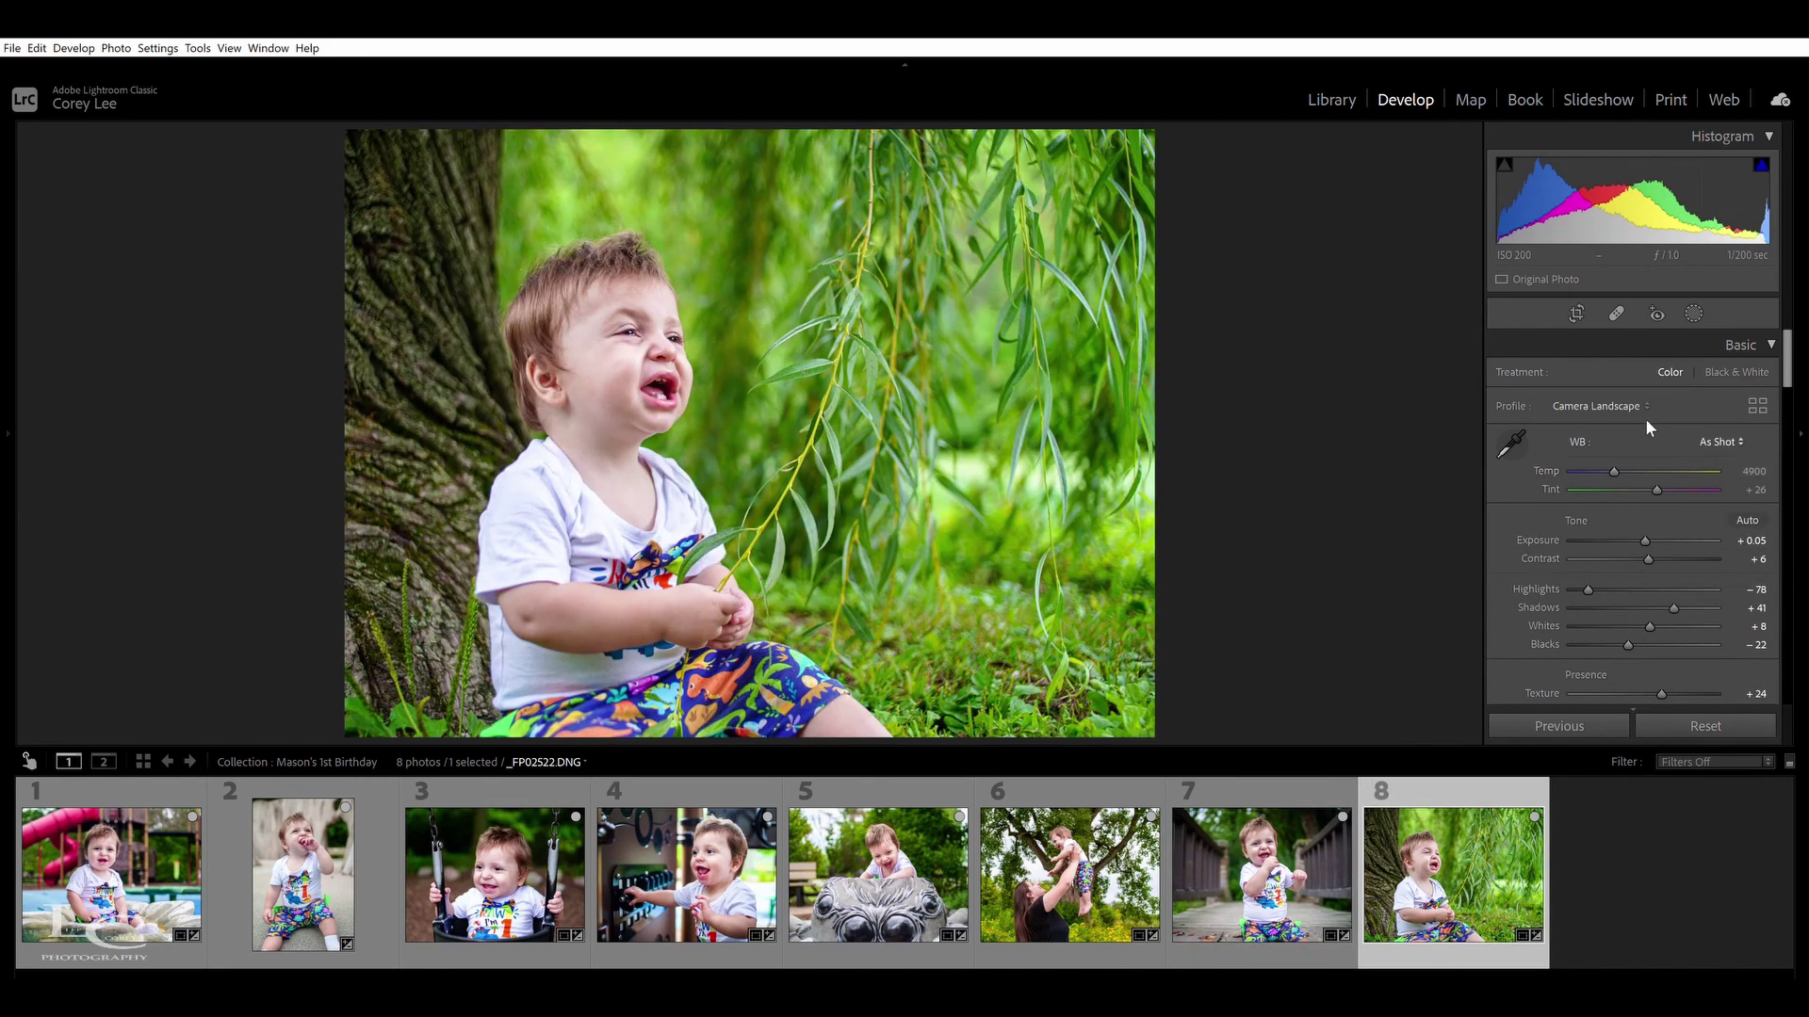
click(302, 874)
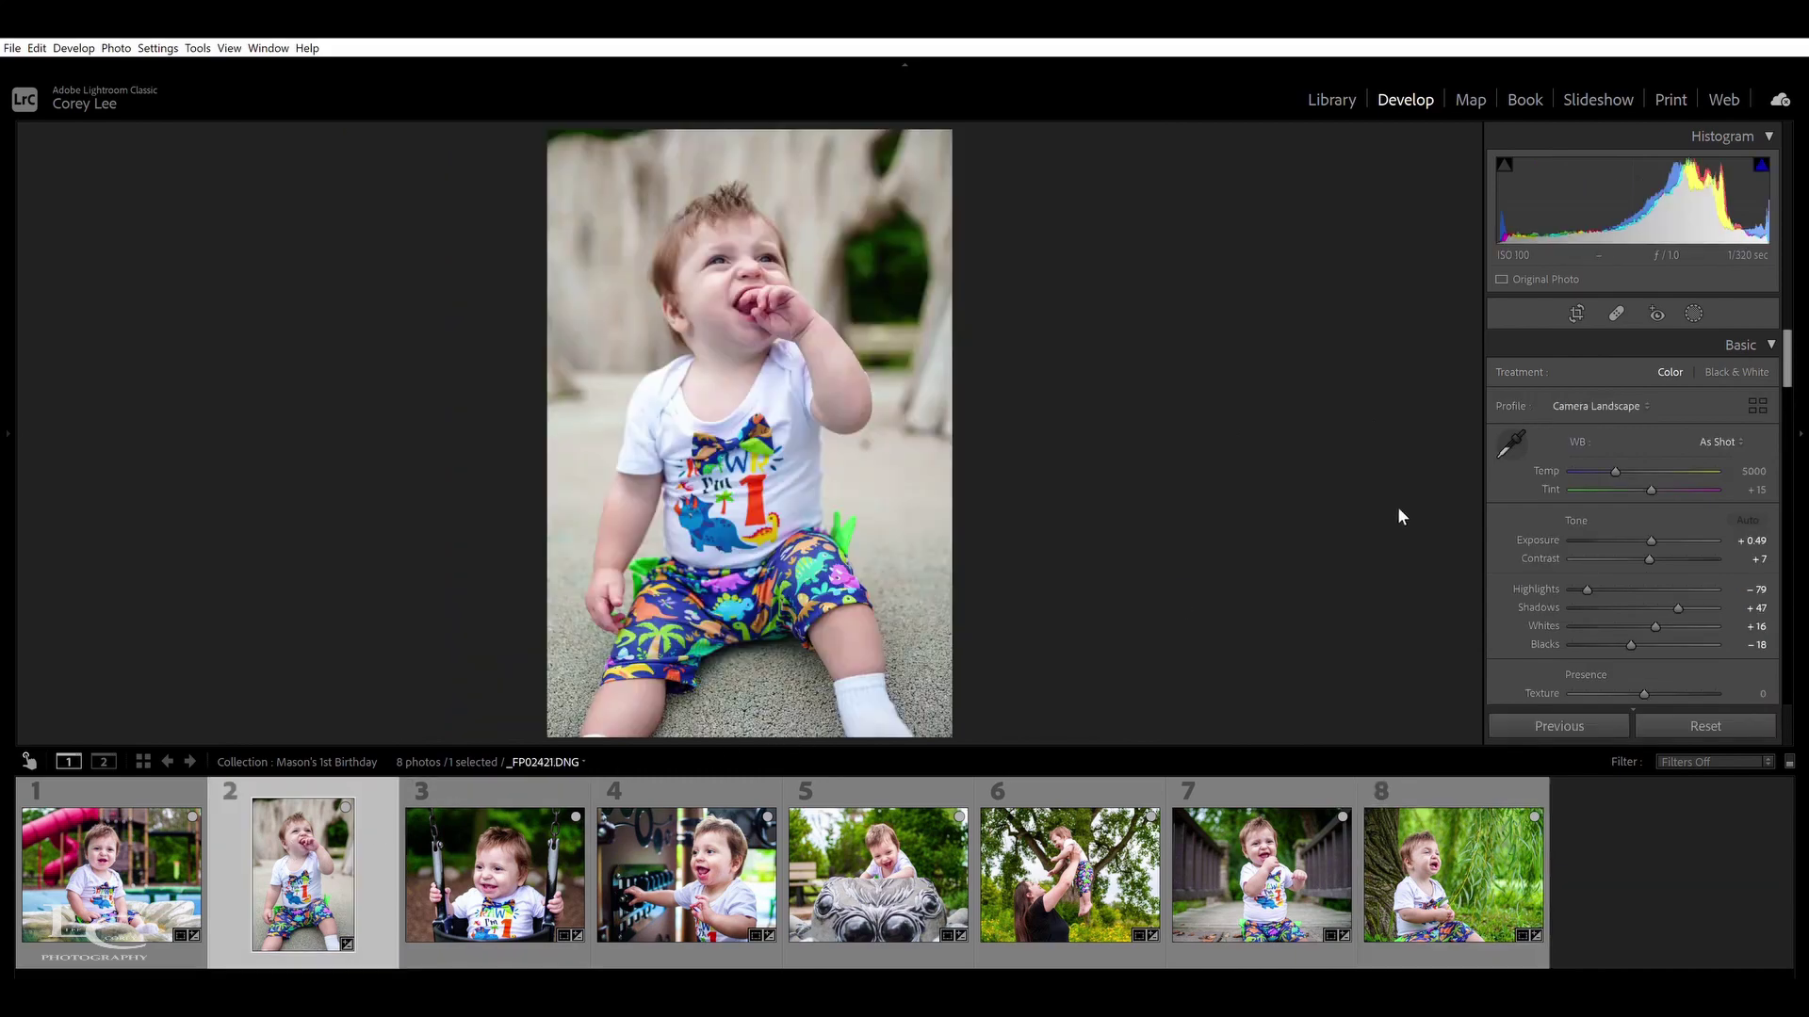
click(1576, 314)
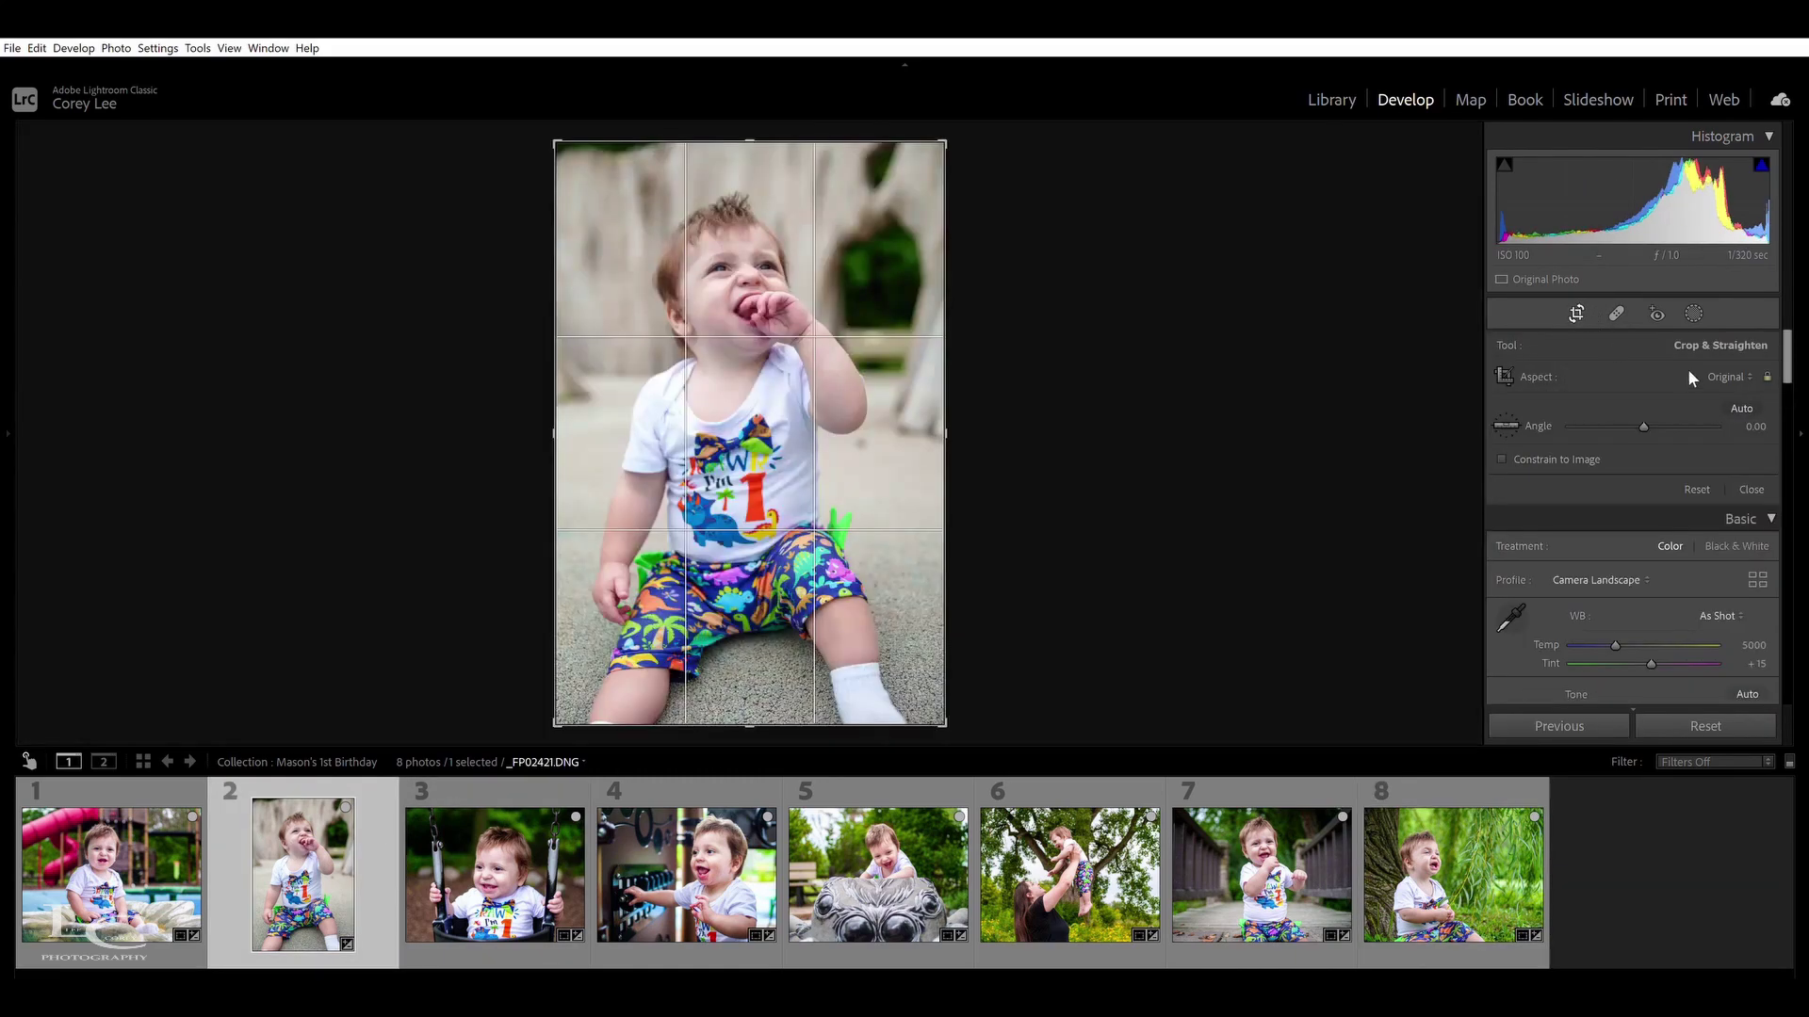
key(a)
drag(863, 523, 855, 556)
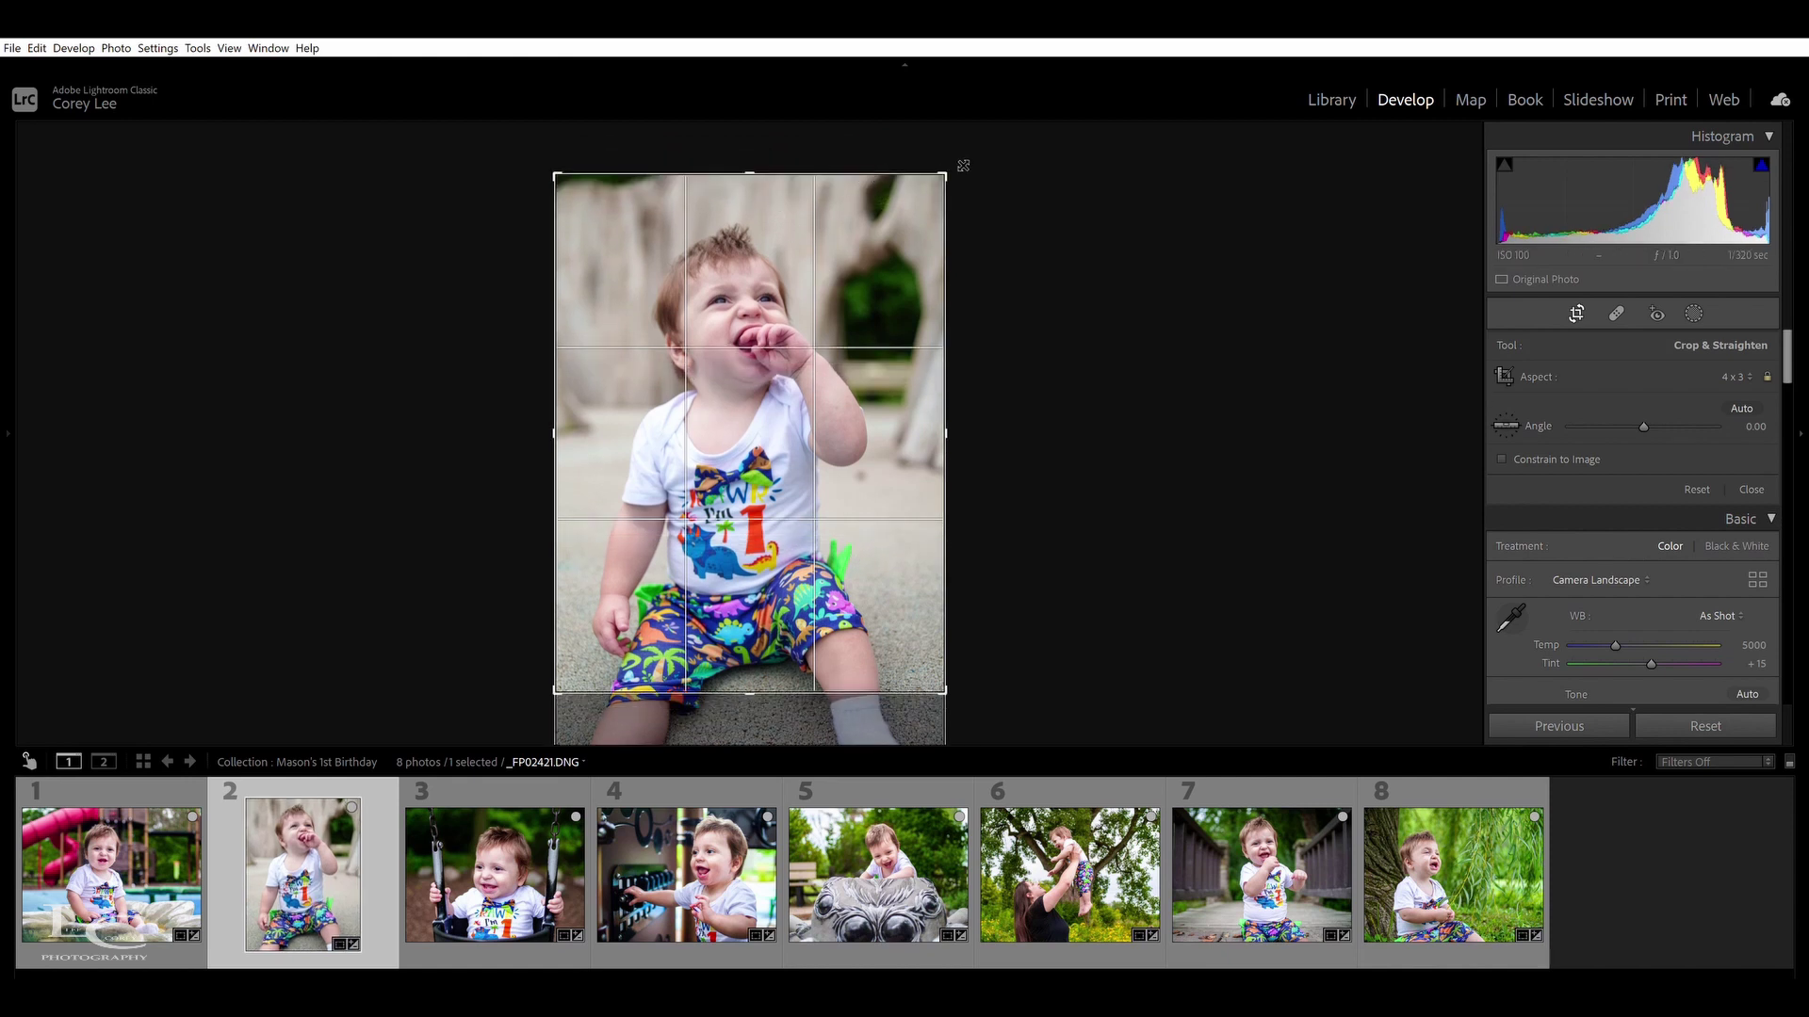
drag(950, 166, 923, 207)
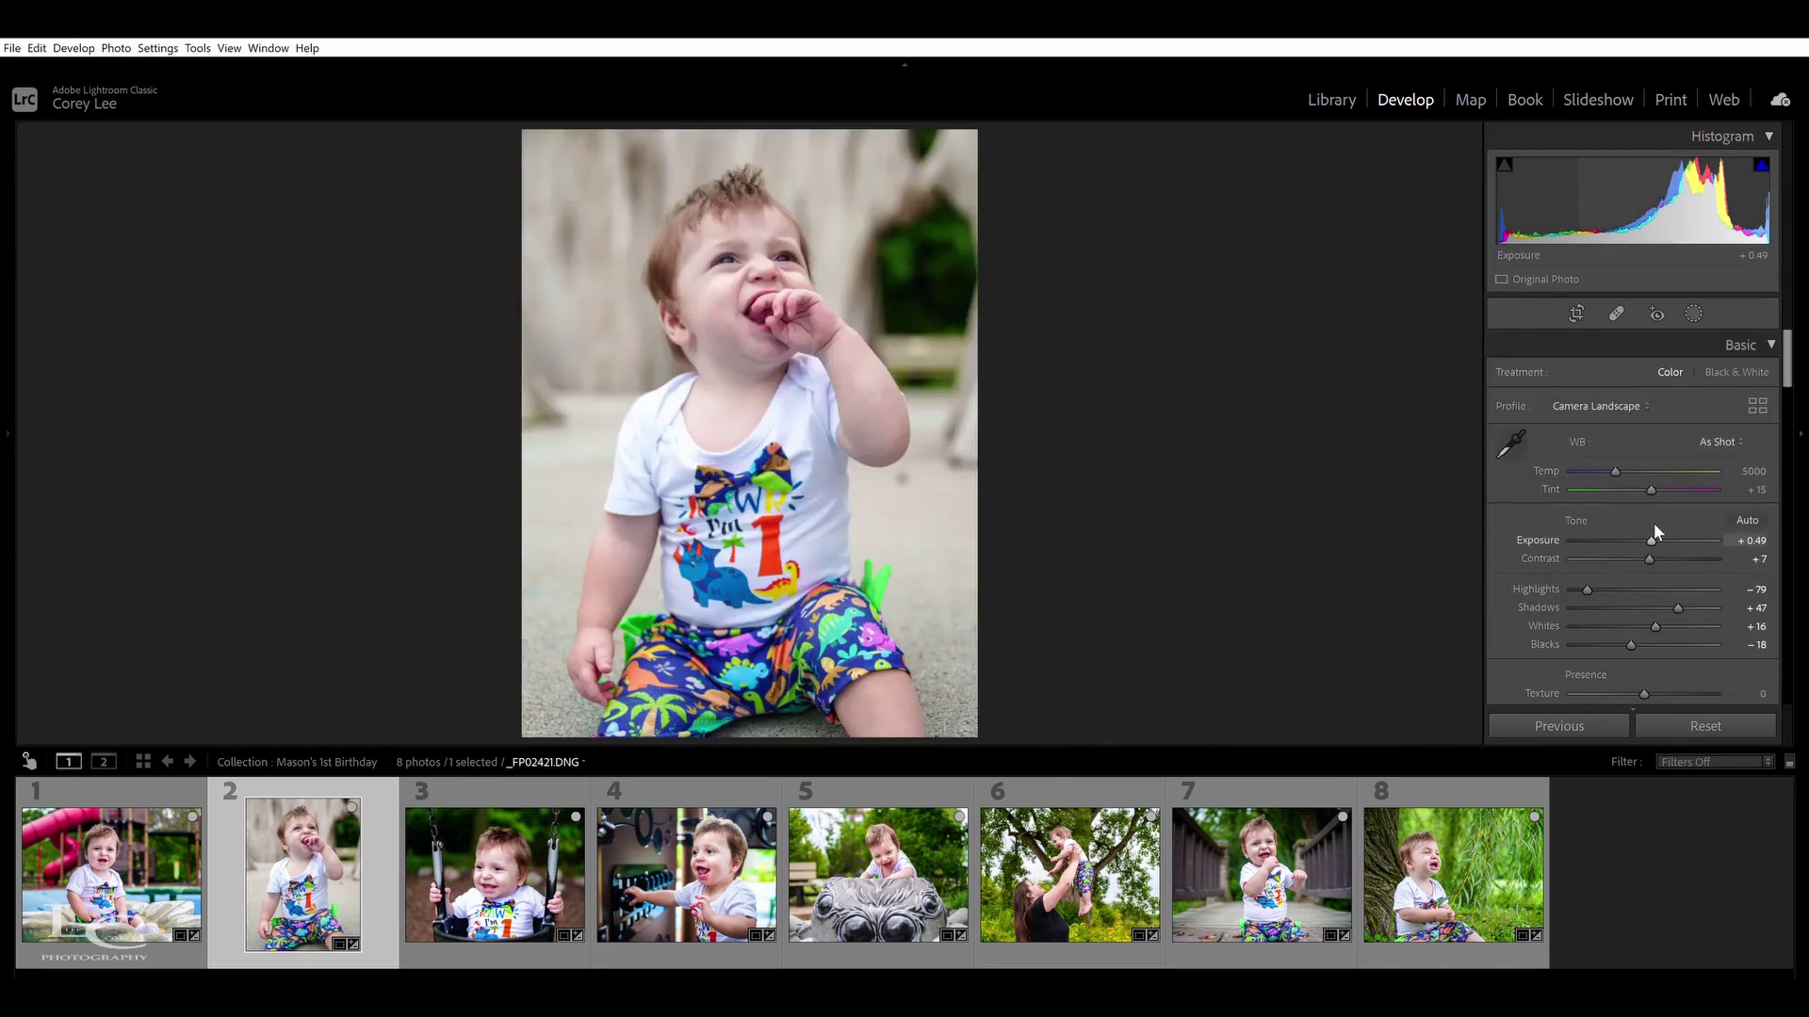
Set photo 2's point curve to Medium Contrast in the Tone Curve
scroll(1658, 518, down, 10)
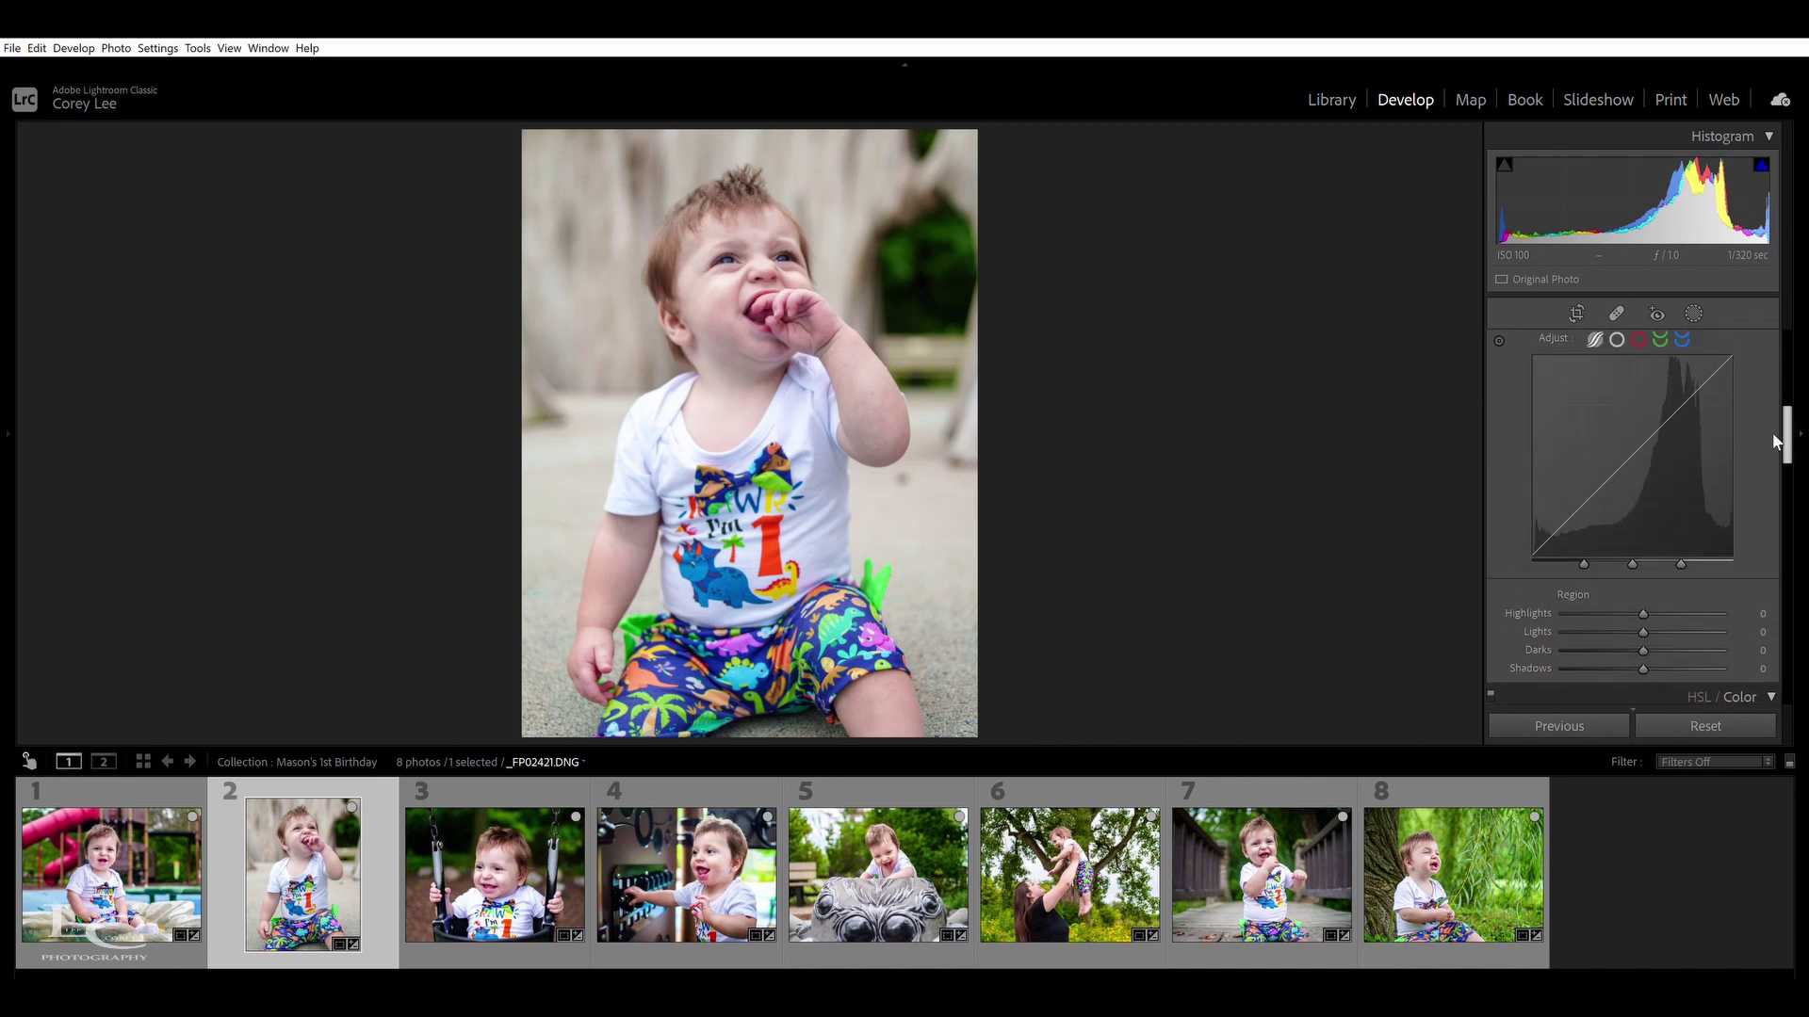
click(1616, 445)
scroll(1646, 478, down, 3)
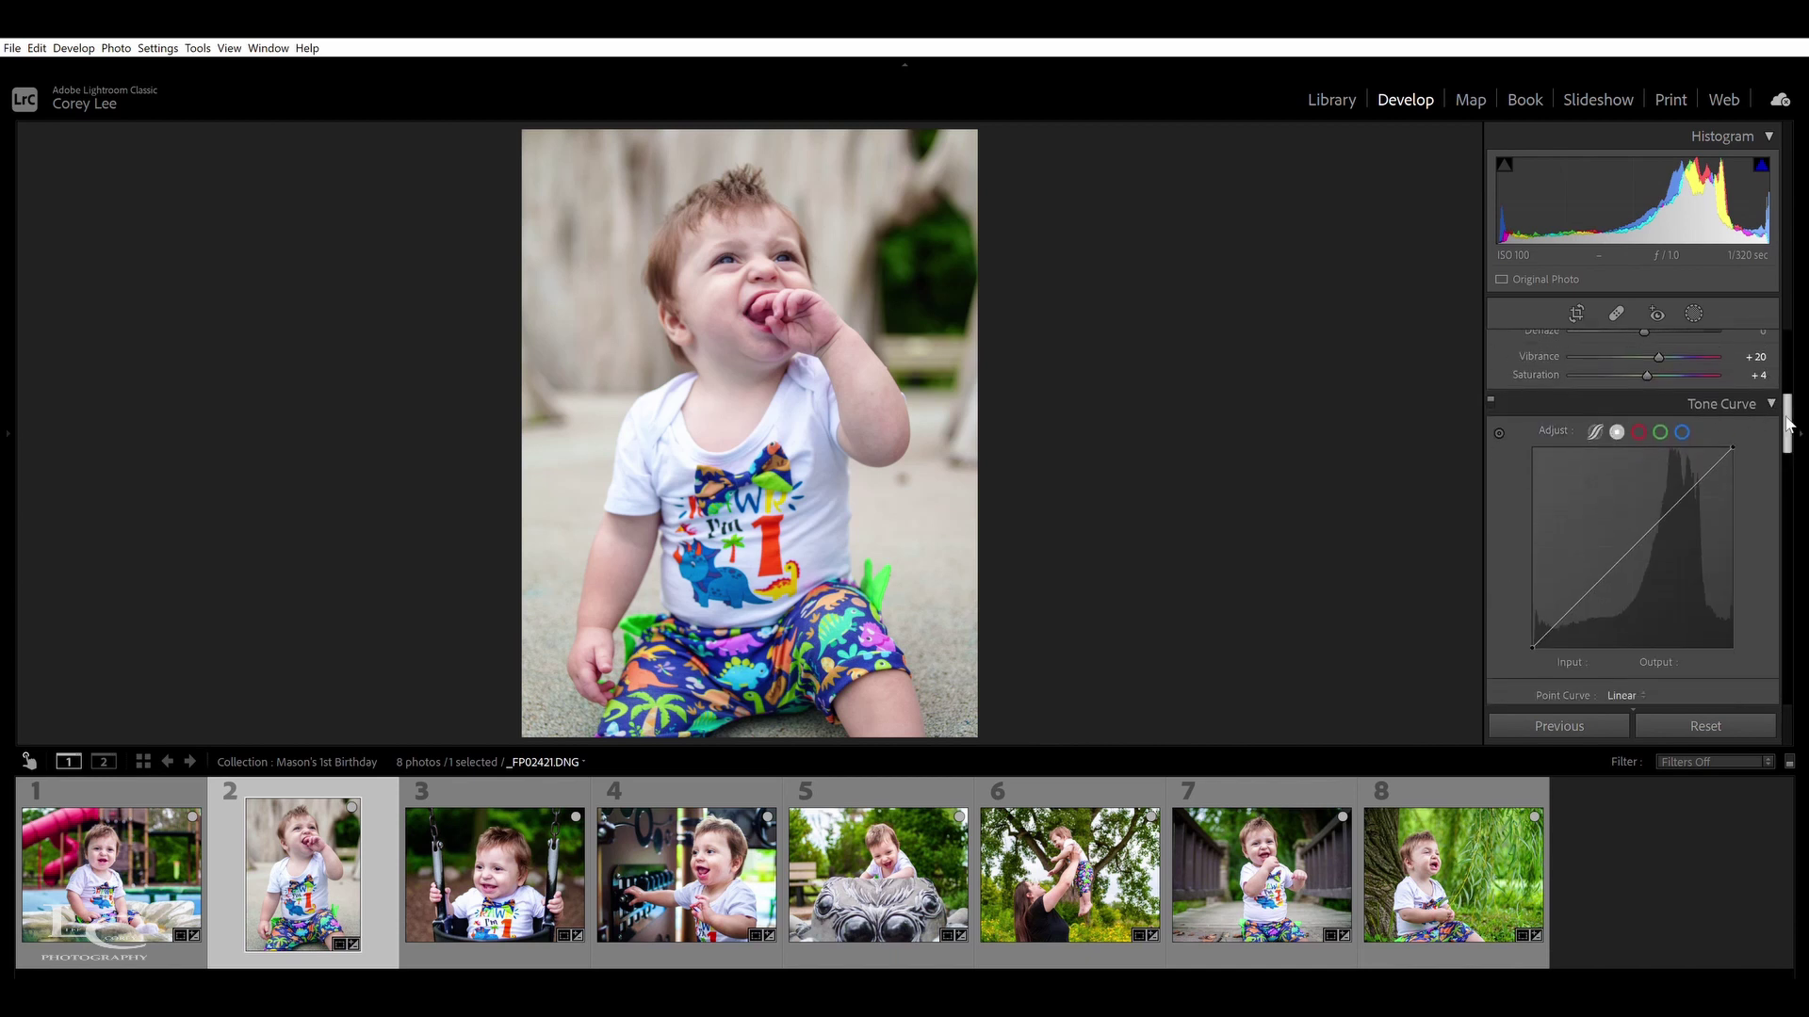
click(1622, 524)
click(1624, 541)
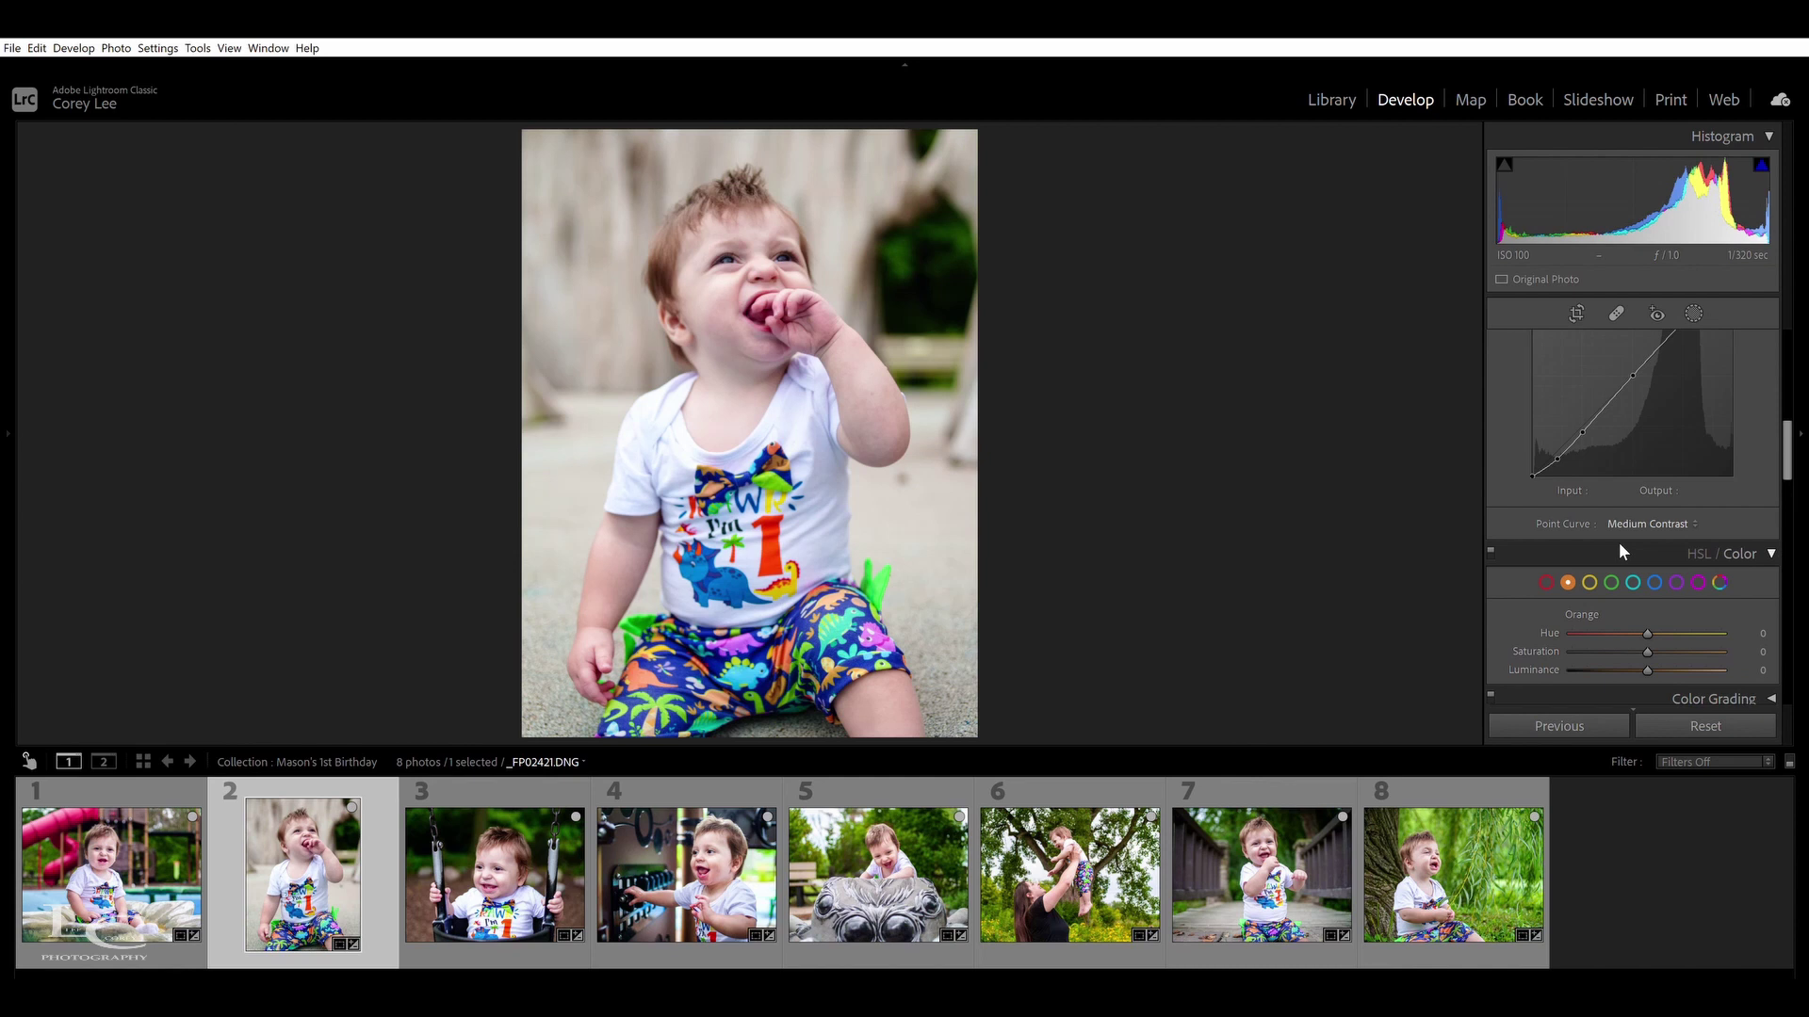
Adjust photo 2's Tone Curve regions to Lights +10, Darks -5 and Shadows +14
mouse_move(1787, 447)
mouse_down()
mouse_move(1787, 419)
mouse_move(1787, 481)
mouse_up()
click(1595, 429)
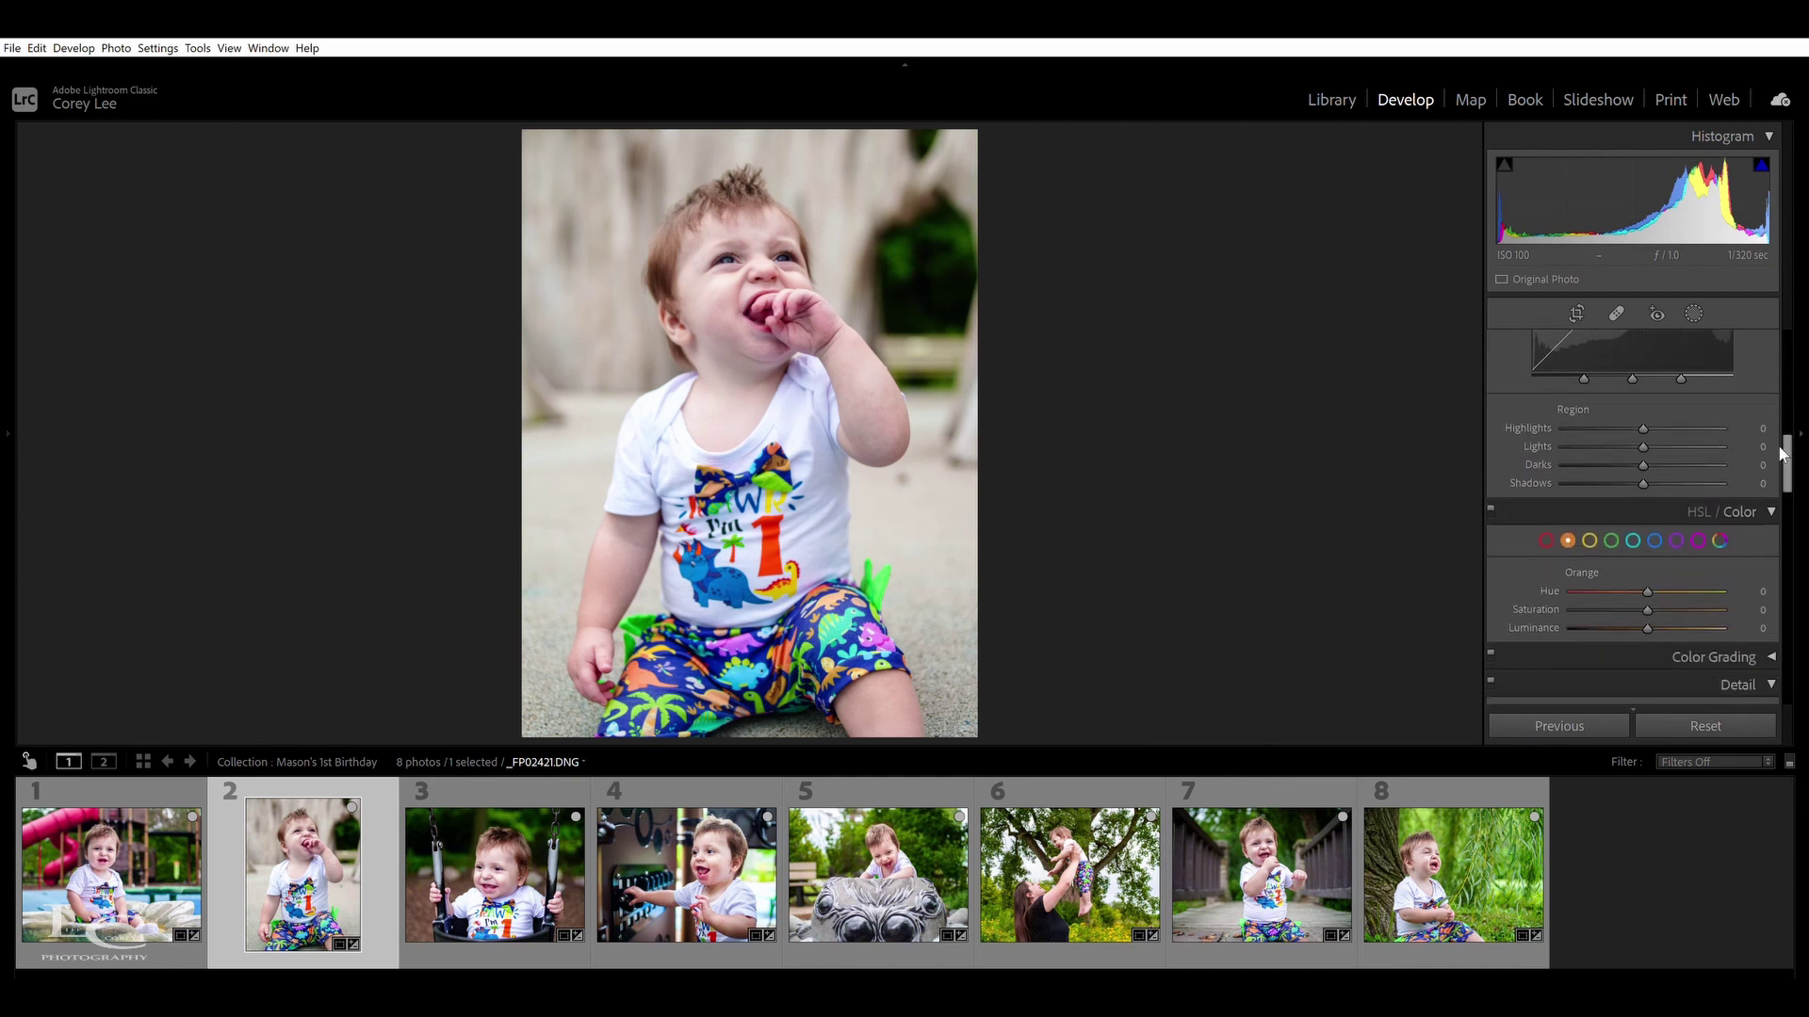
click(1654, 433)
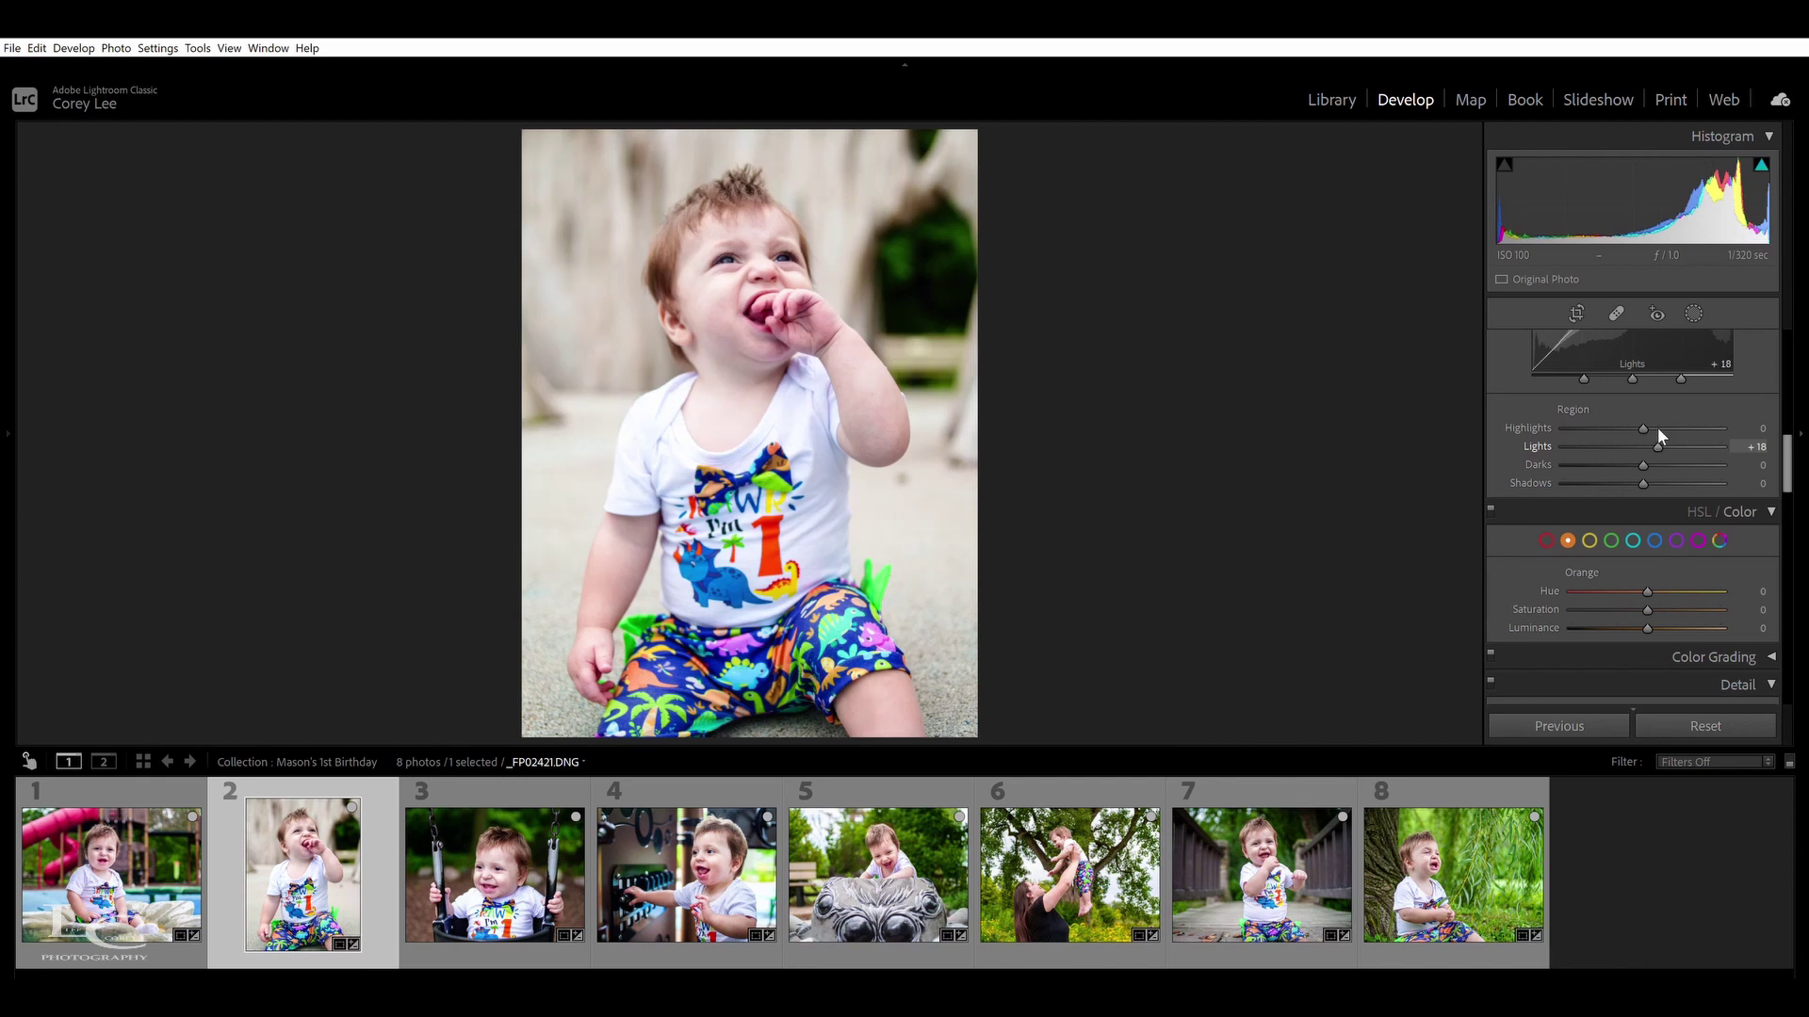
key(Down)
key(Down)
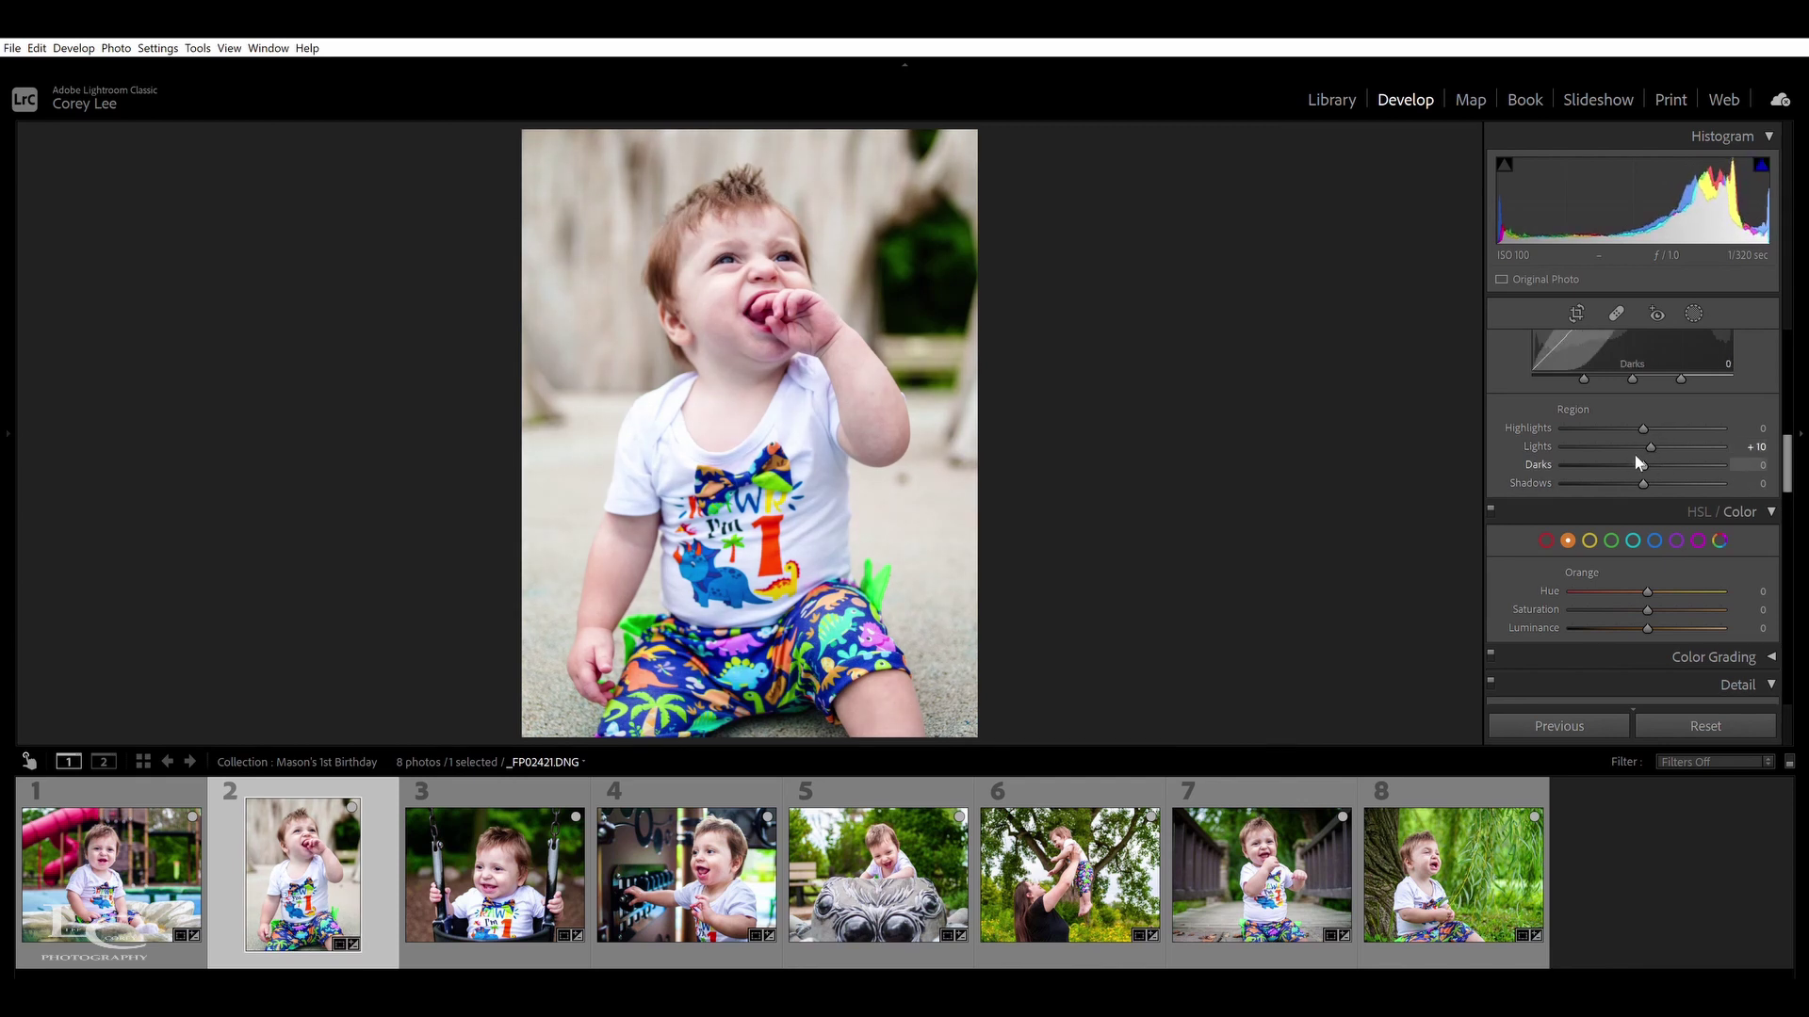
key(shift+Down)
drag(1641, 466, 1653, 464)
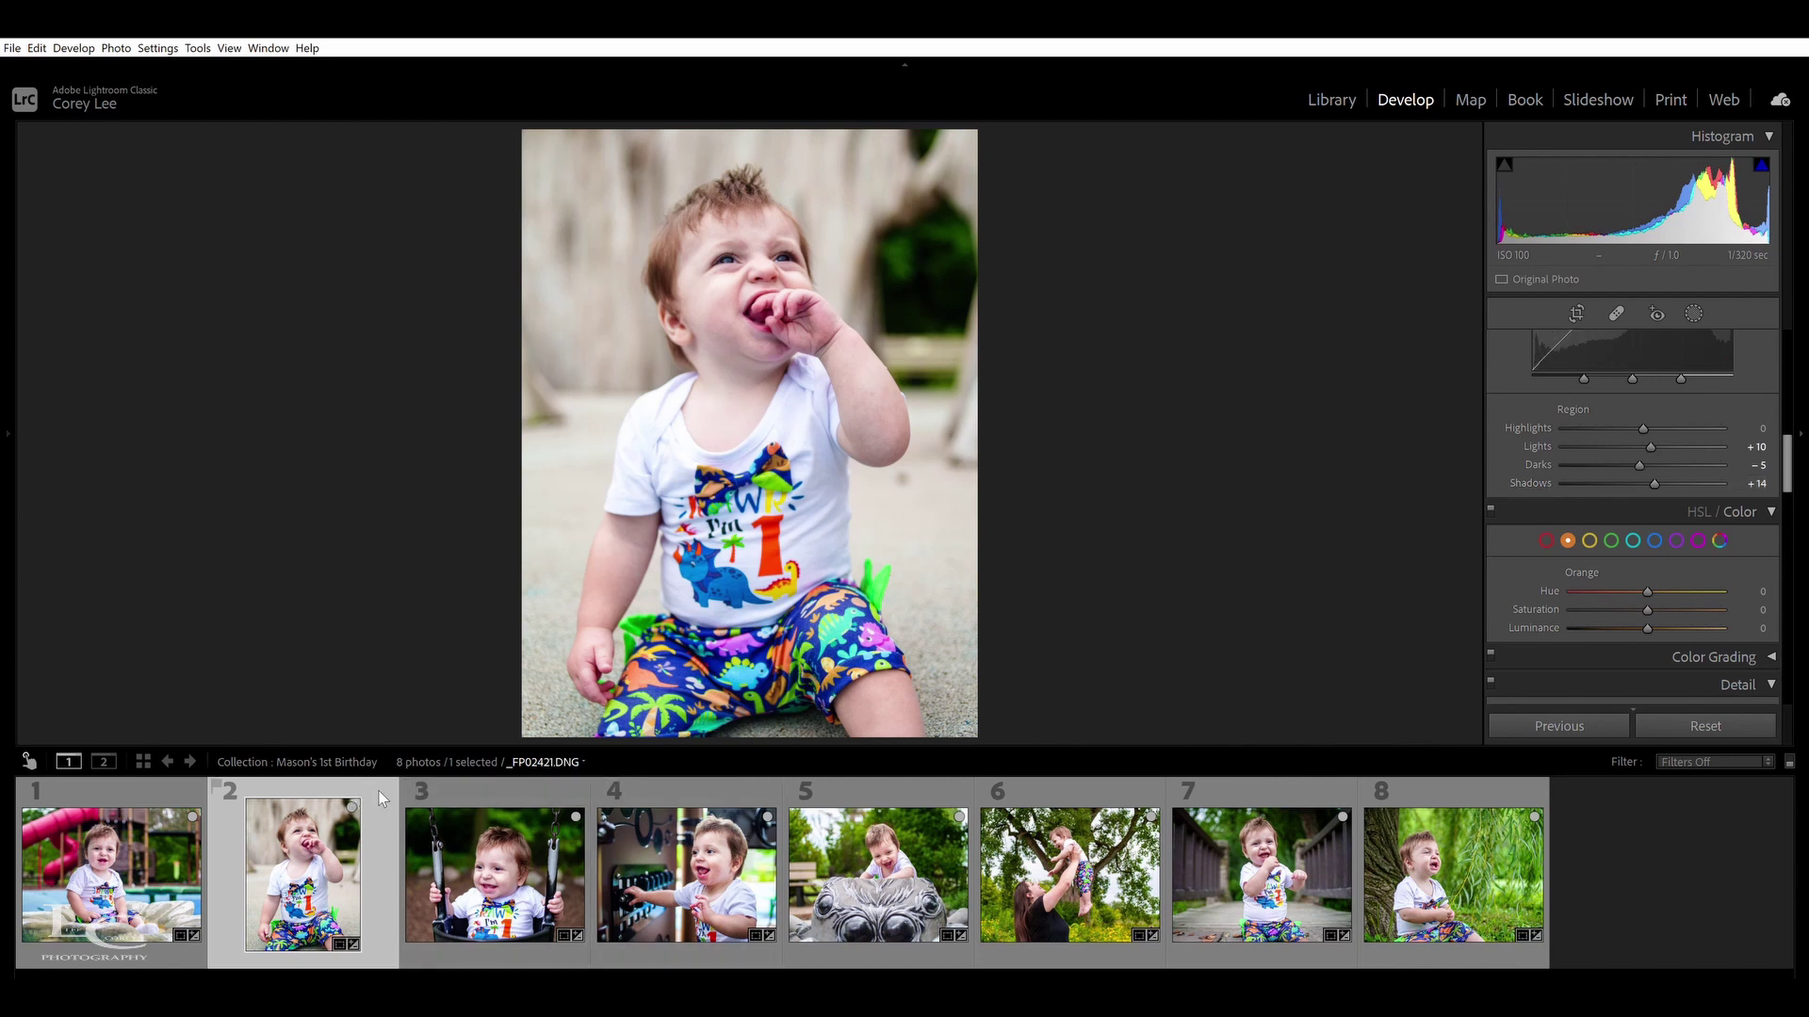
Review photo 1 and photos 3 to 7 in turn to compare their edits, ending back on photo 6 of the lifted child
click(132, 866)
click(114, 847)
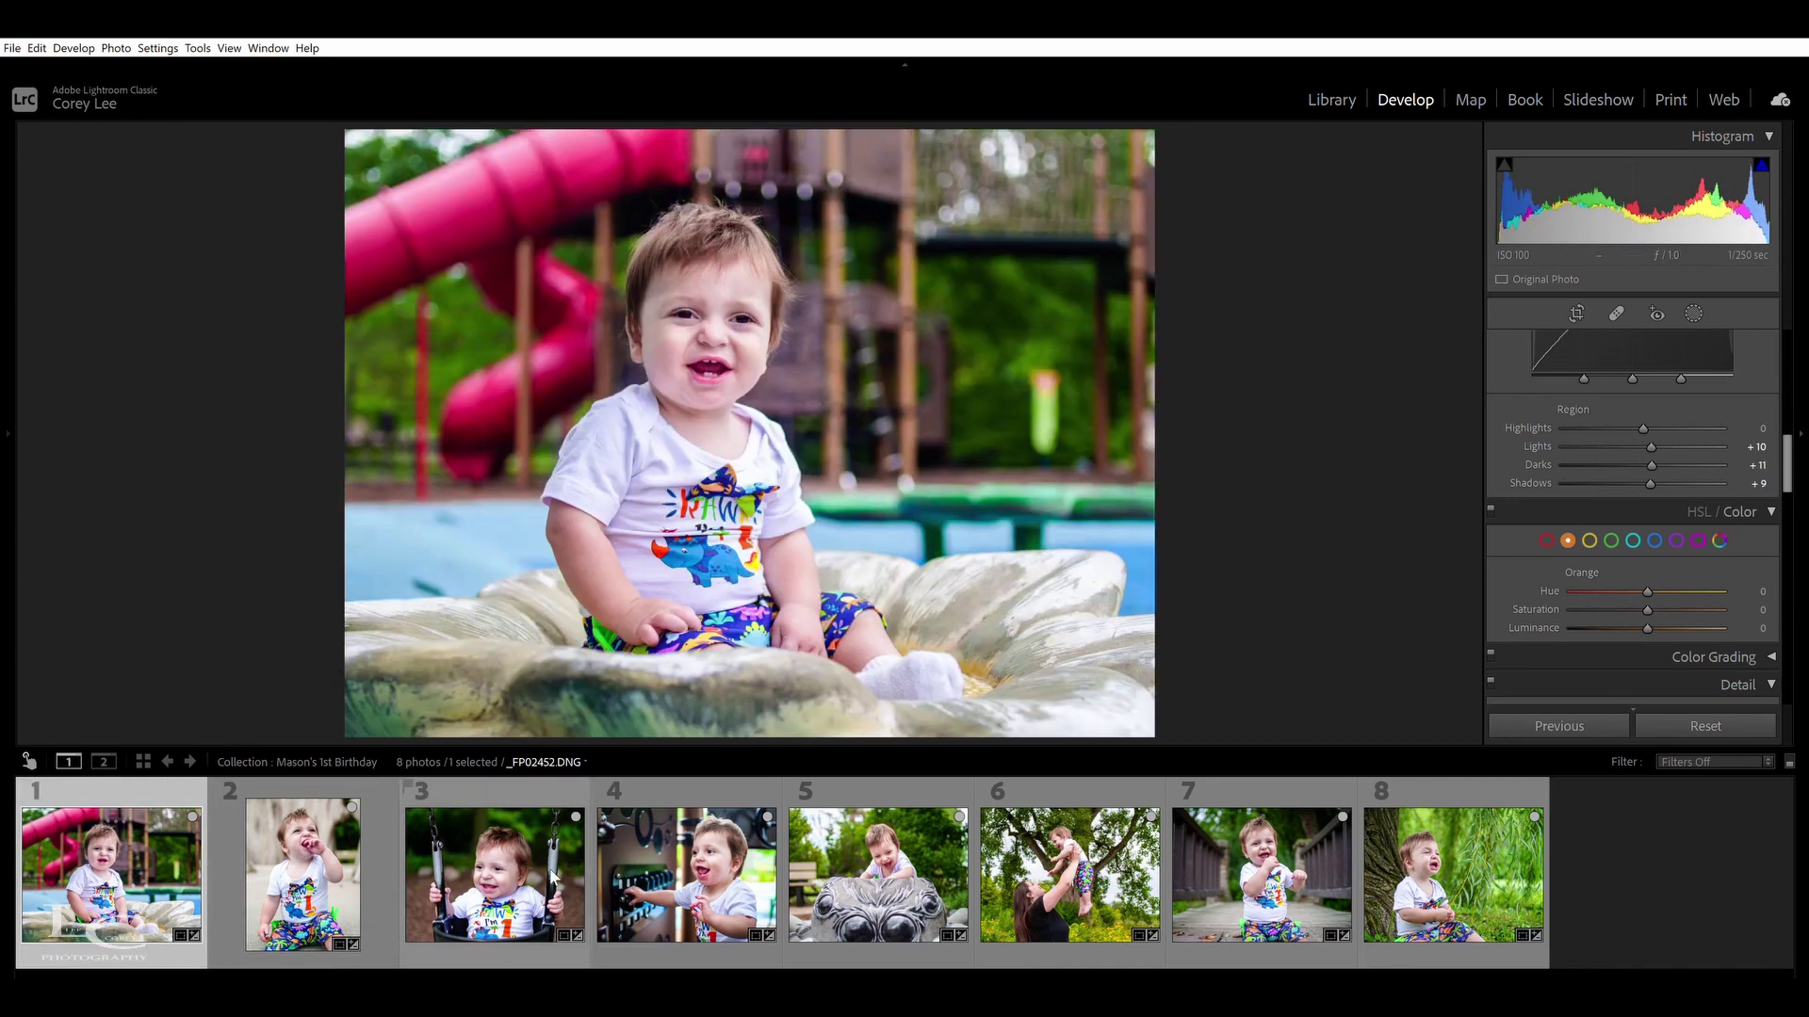
click(554, 878)
click(697, 871)
click(882, 857)
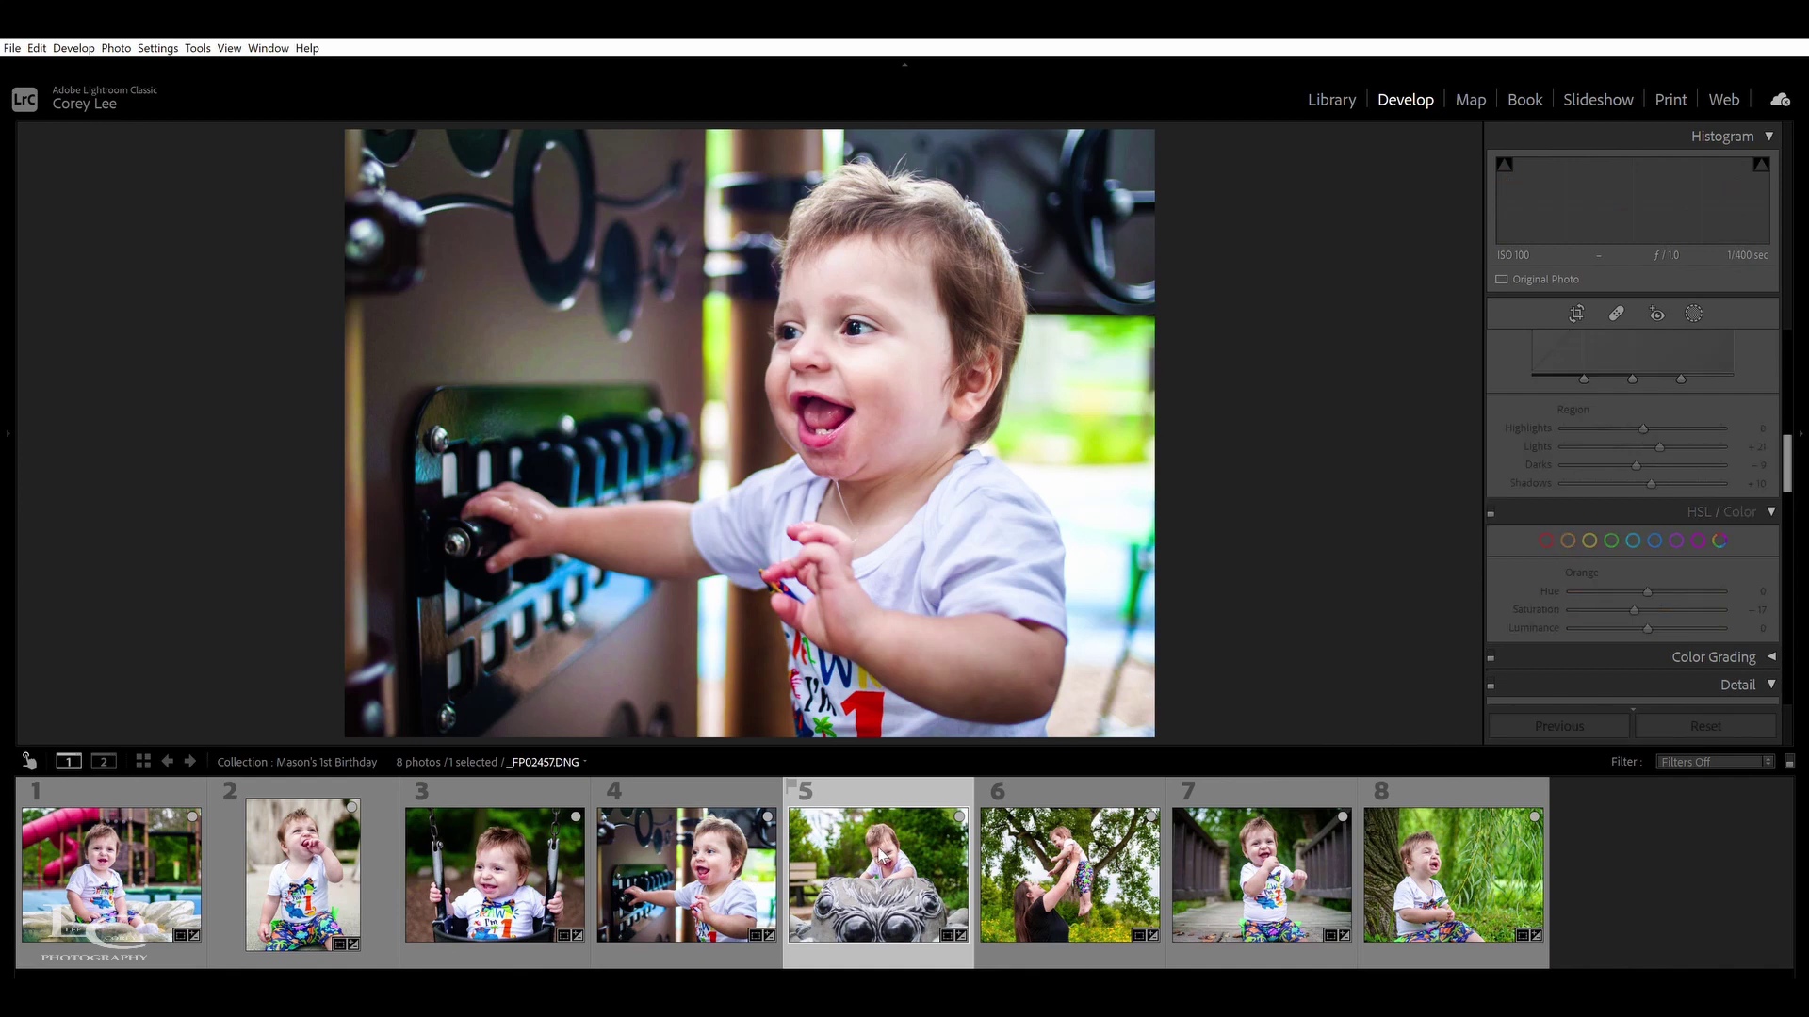
click(1085, 846)
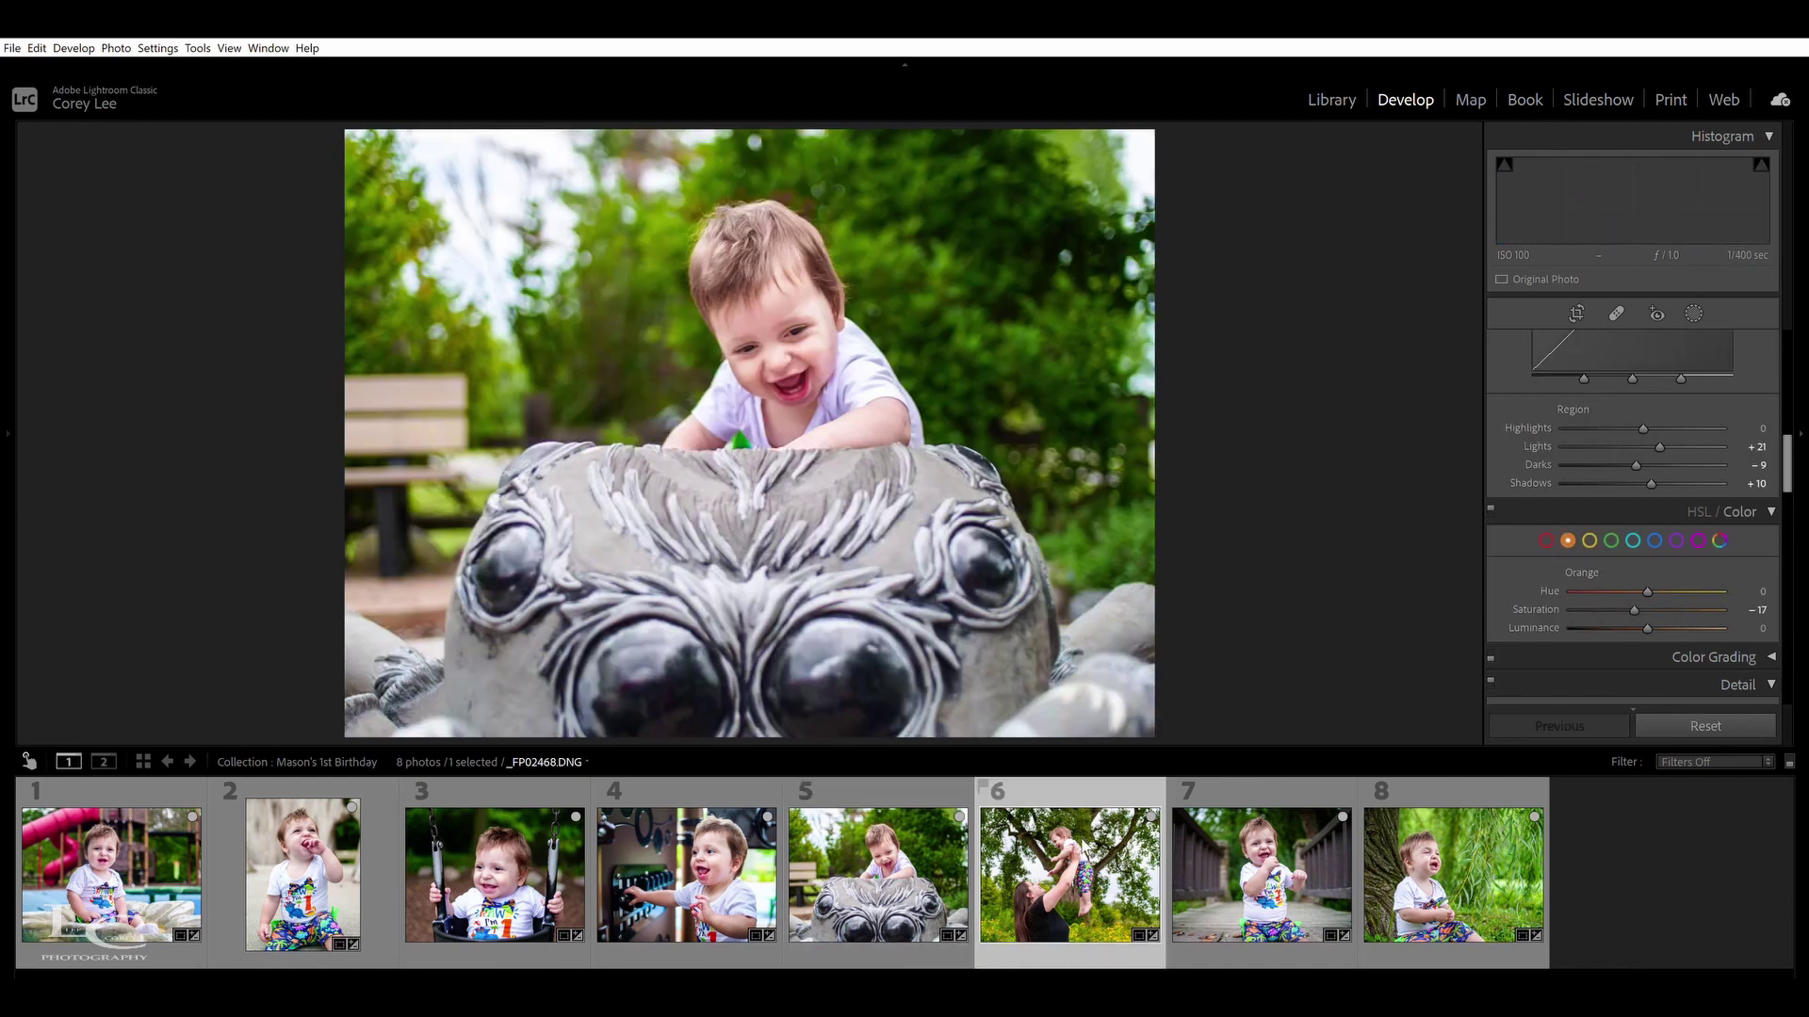
click(1262, 871)
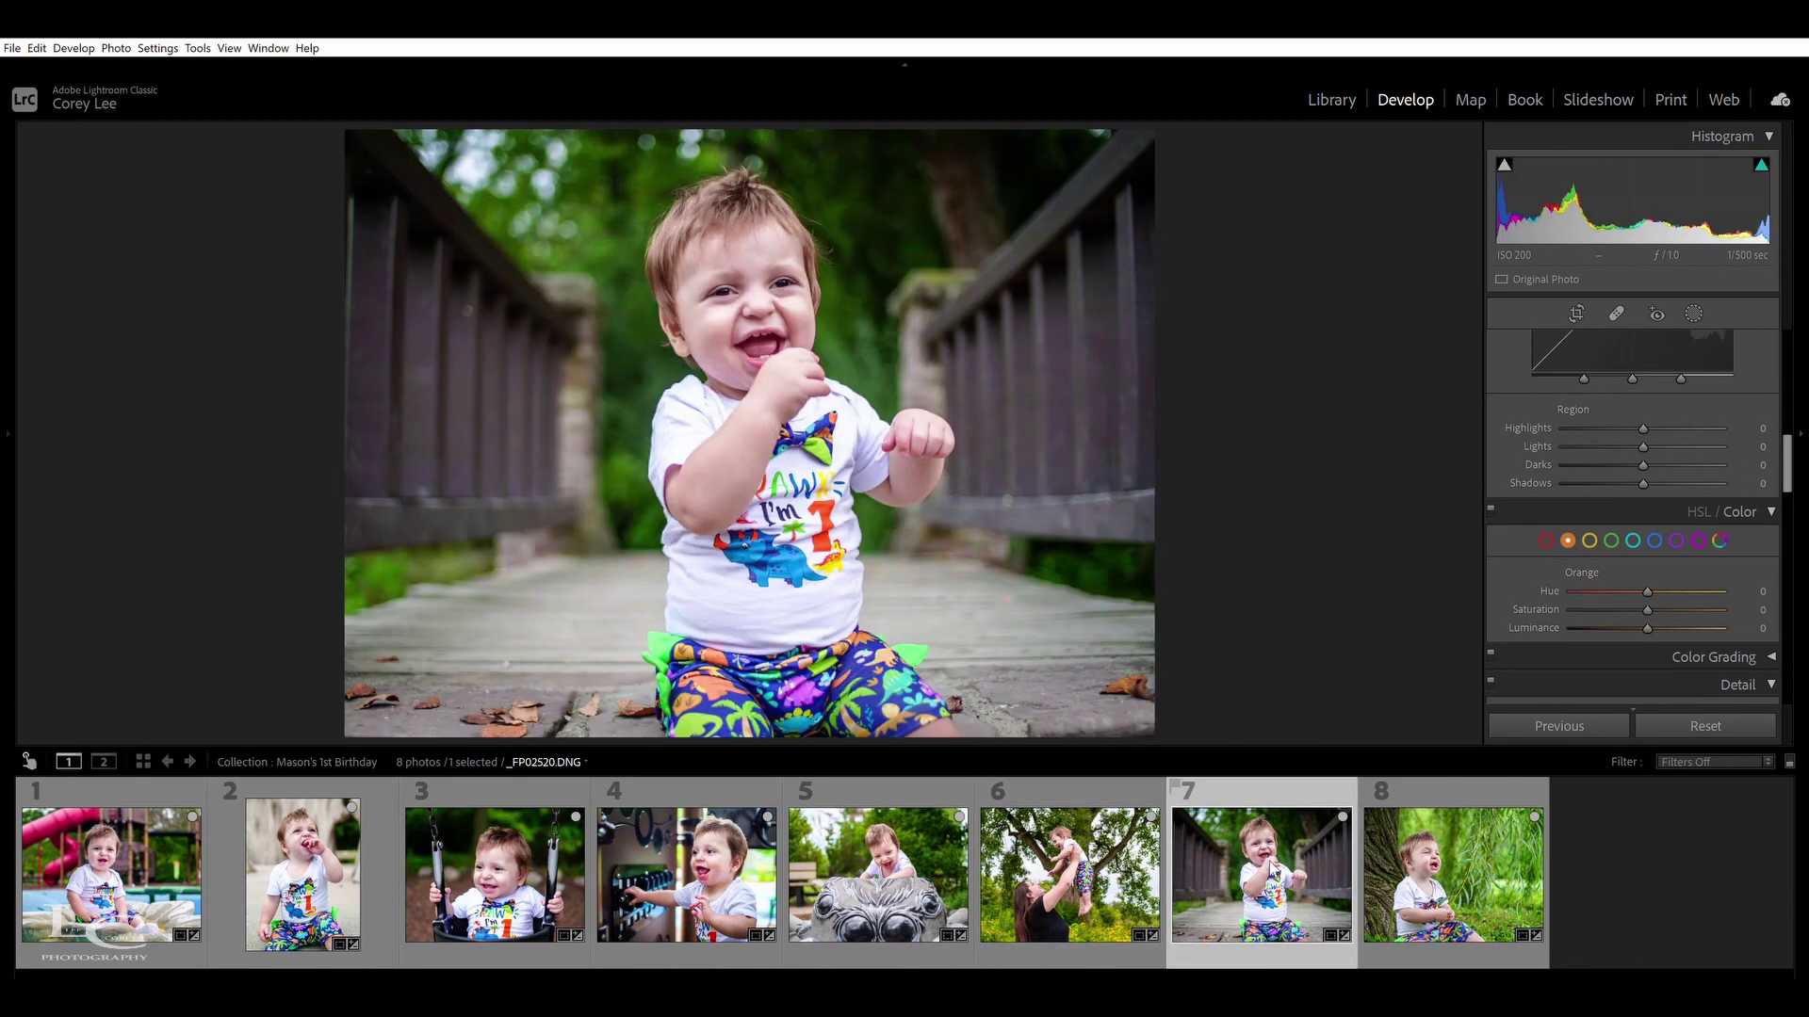
click(1032, 871)
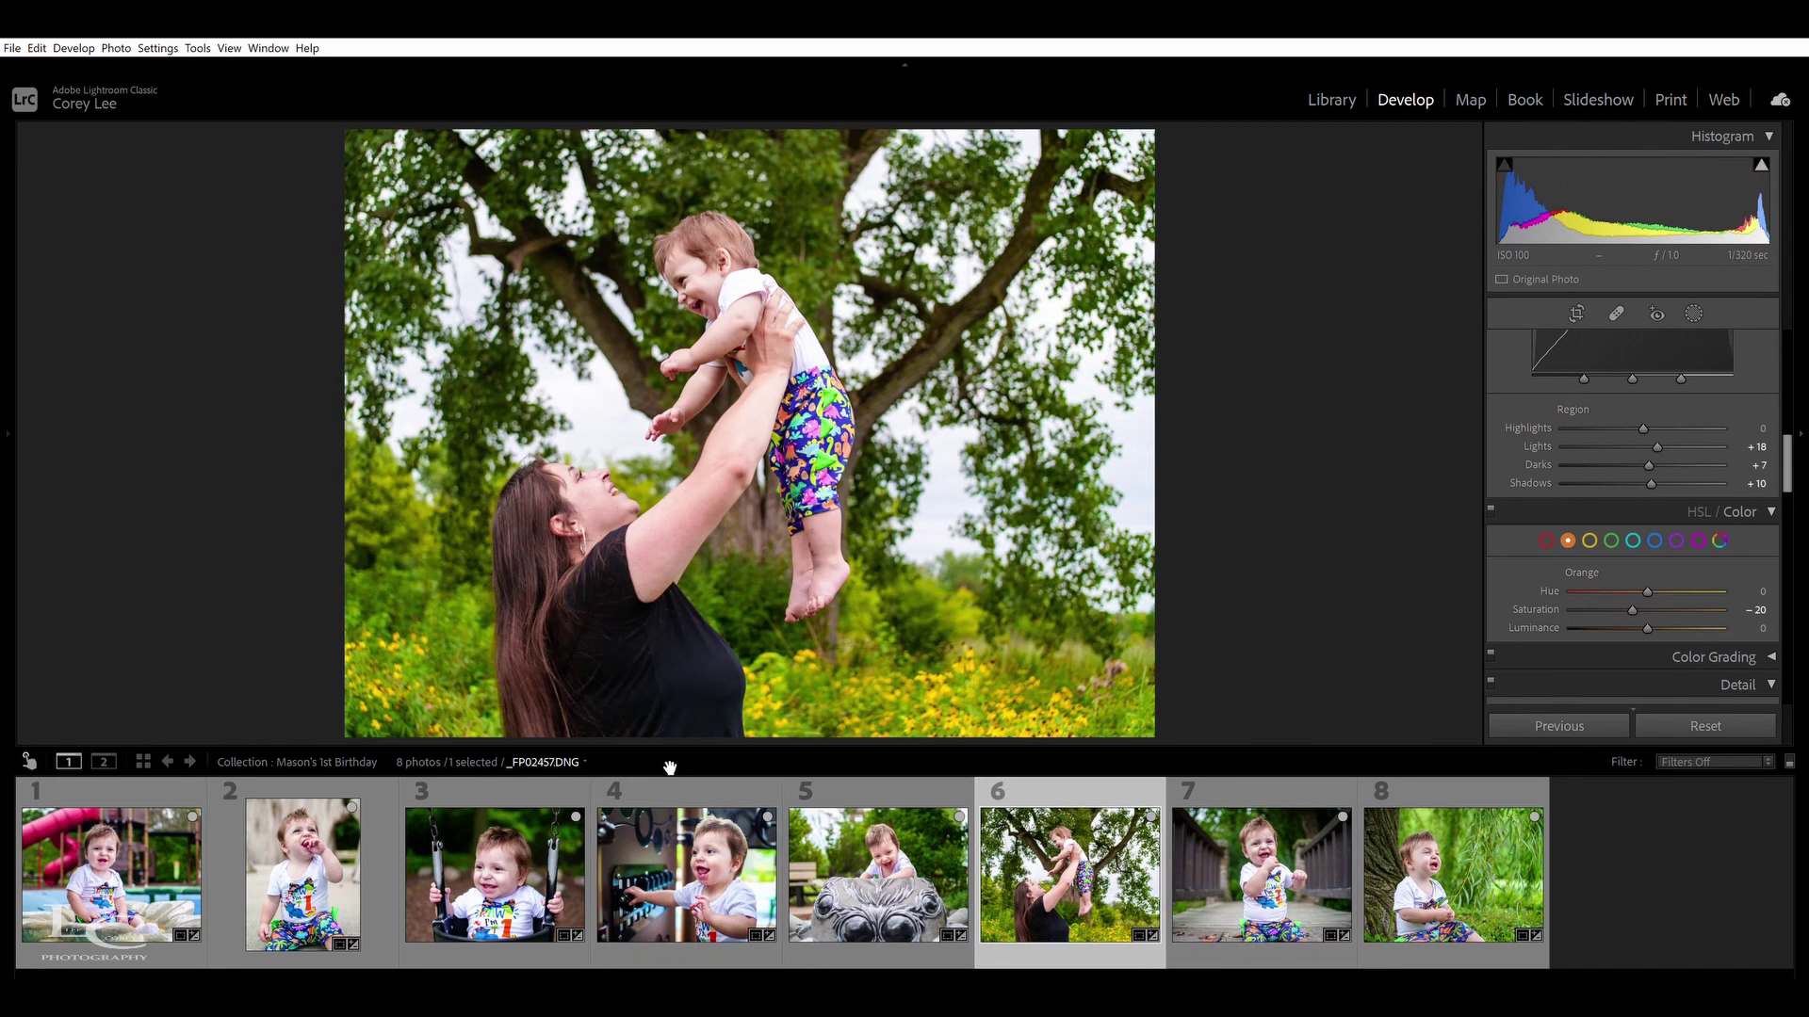
Browse the previous import in the Library grid and add photo 95 of the mother holding the child on the railing to the birthday collection
click(1324, 94)
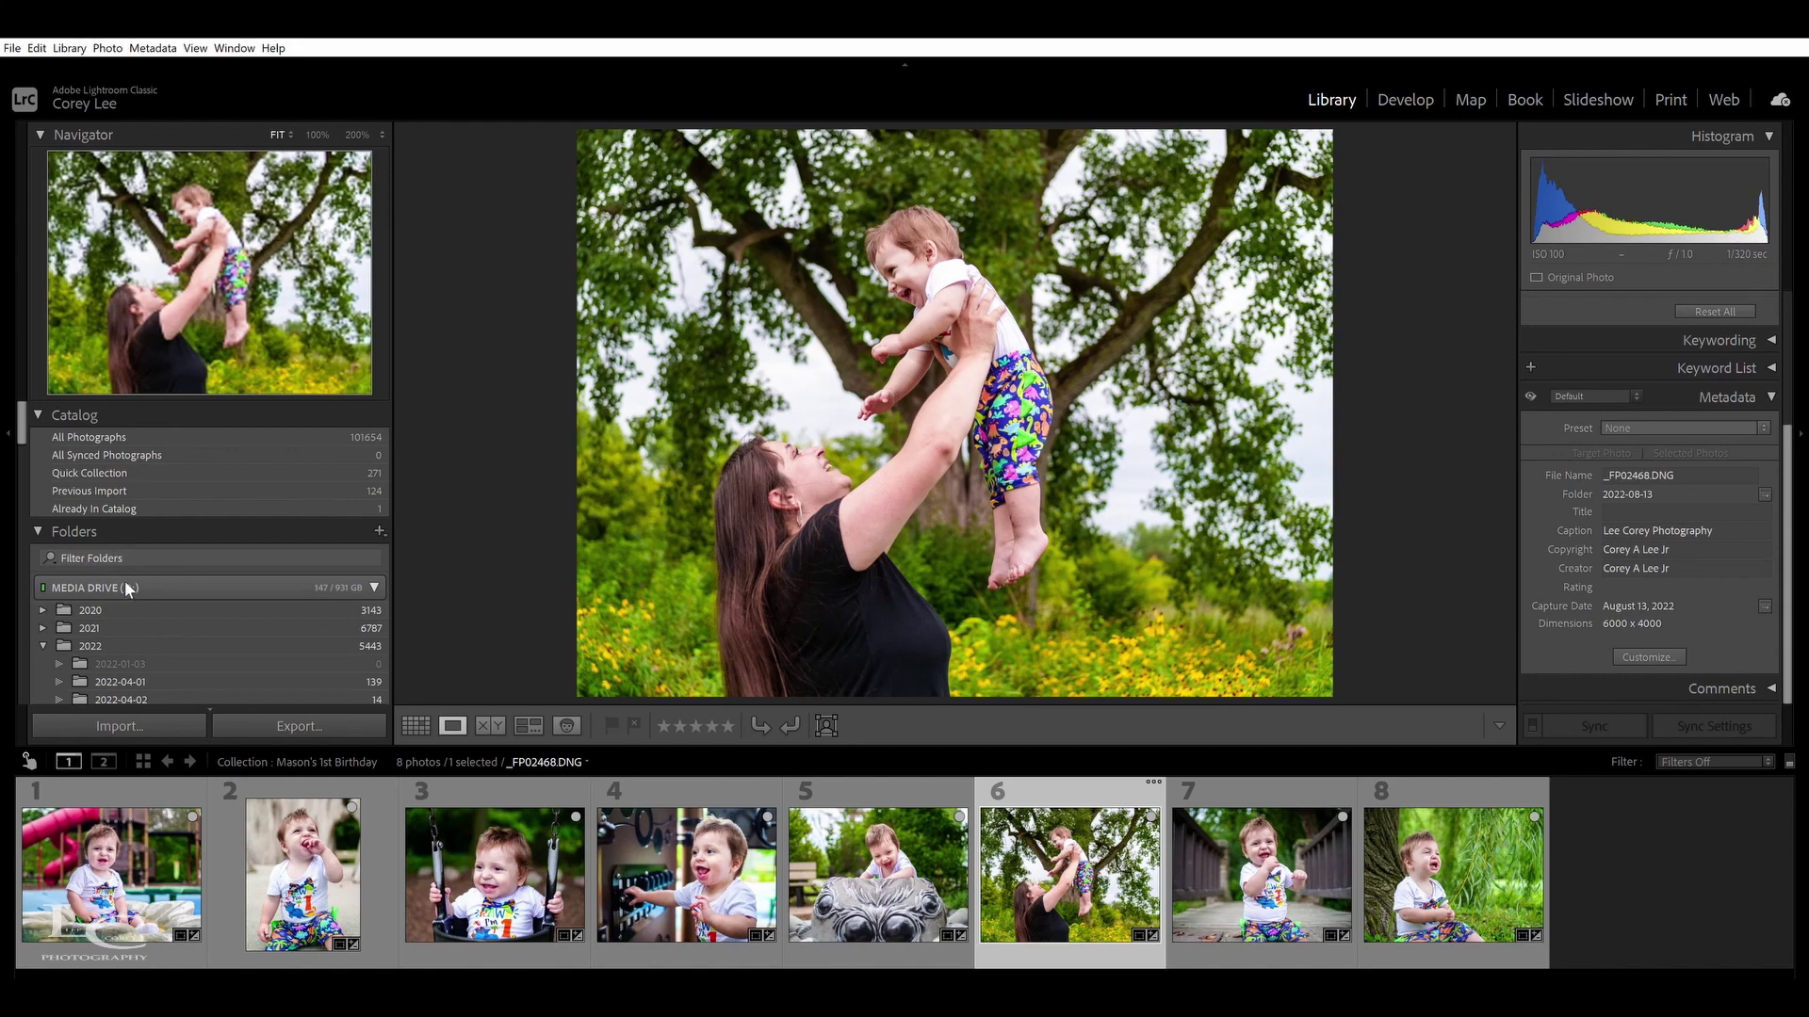
click(168, 490)
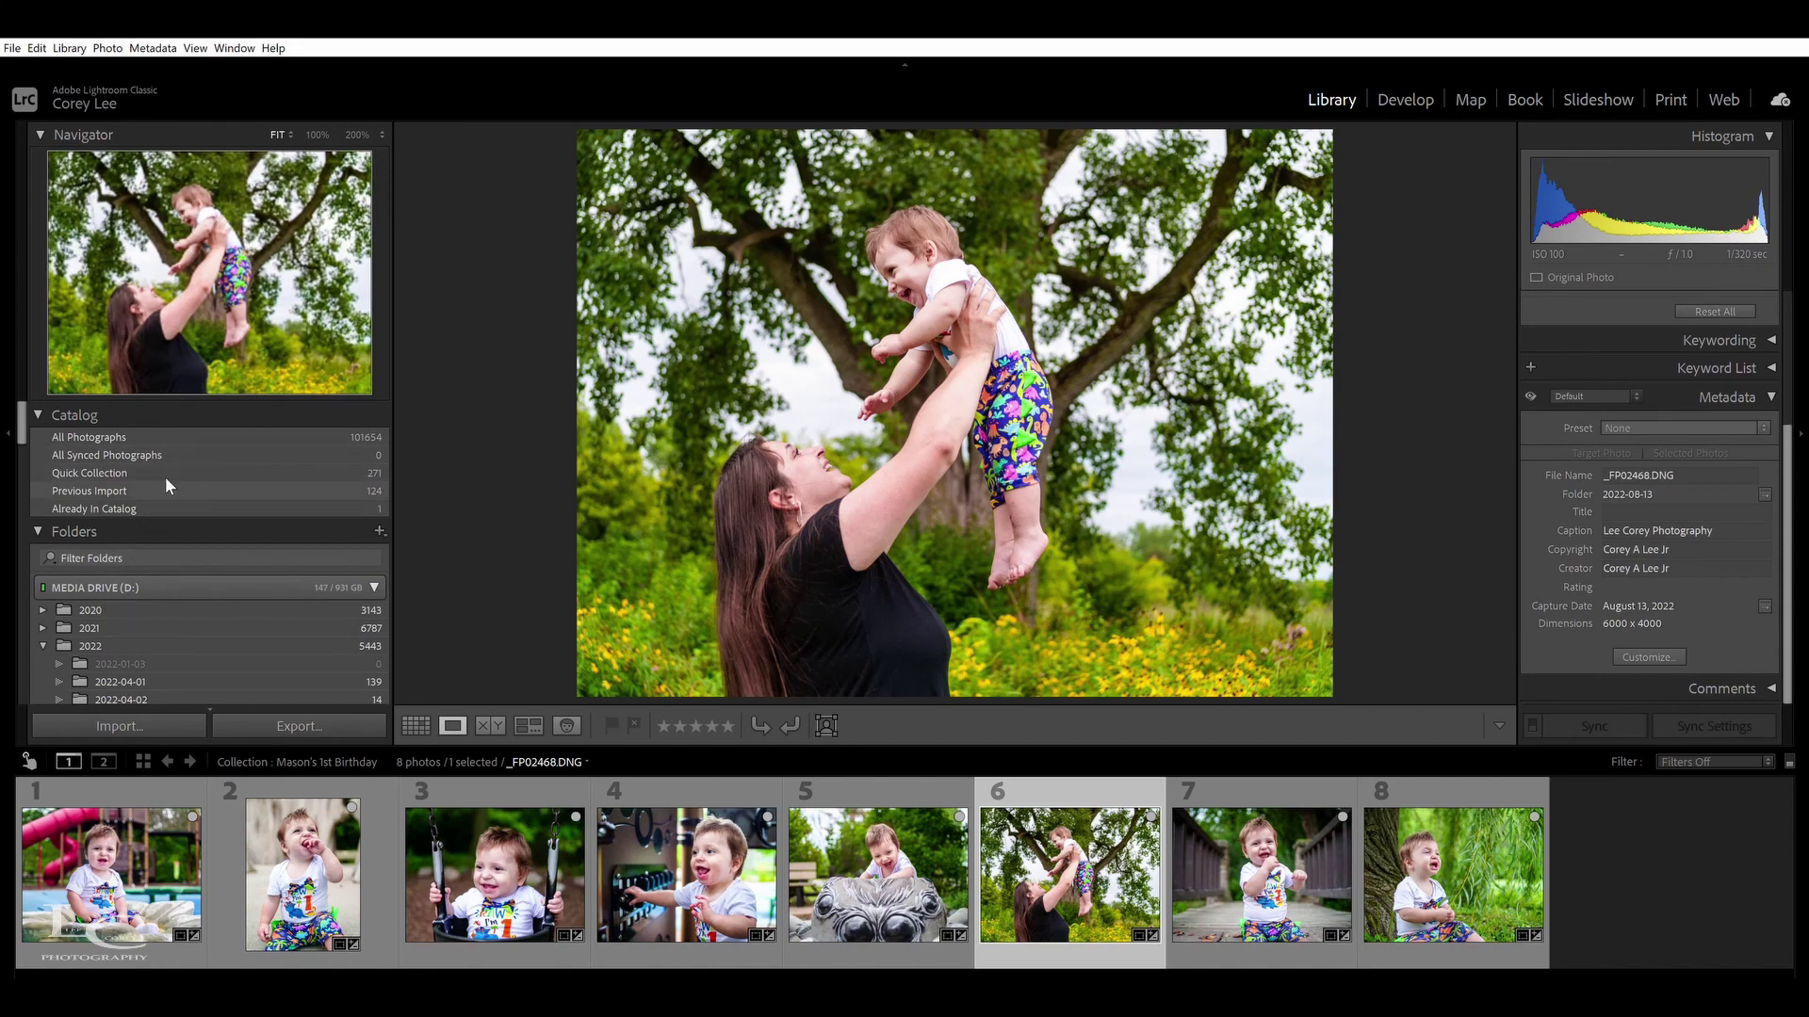
key(g)
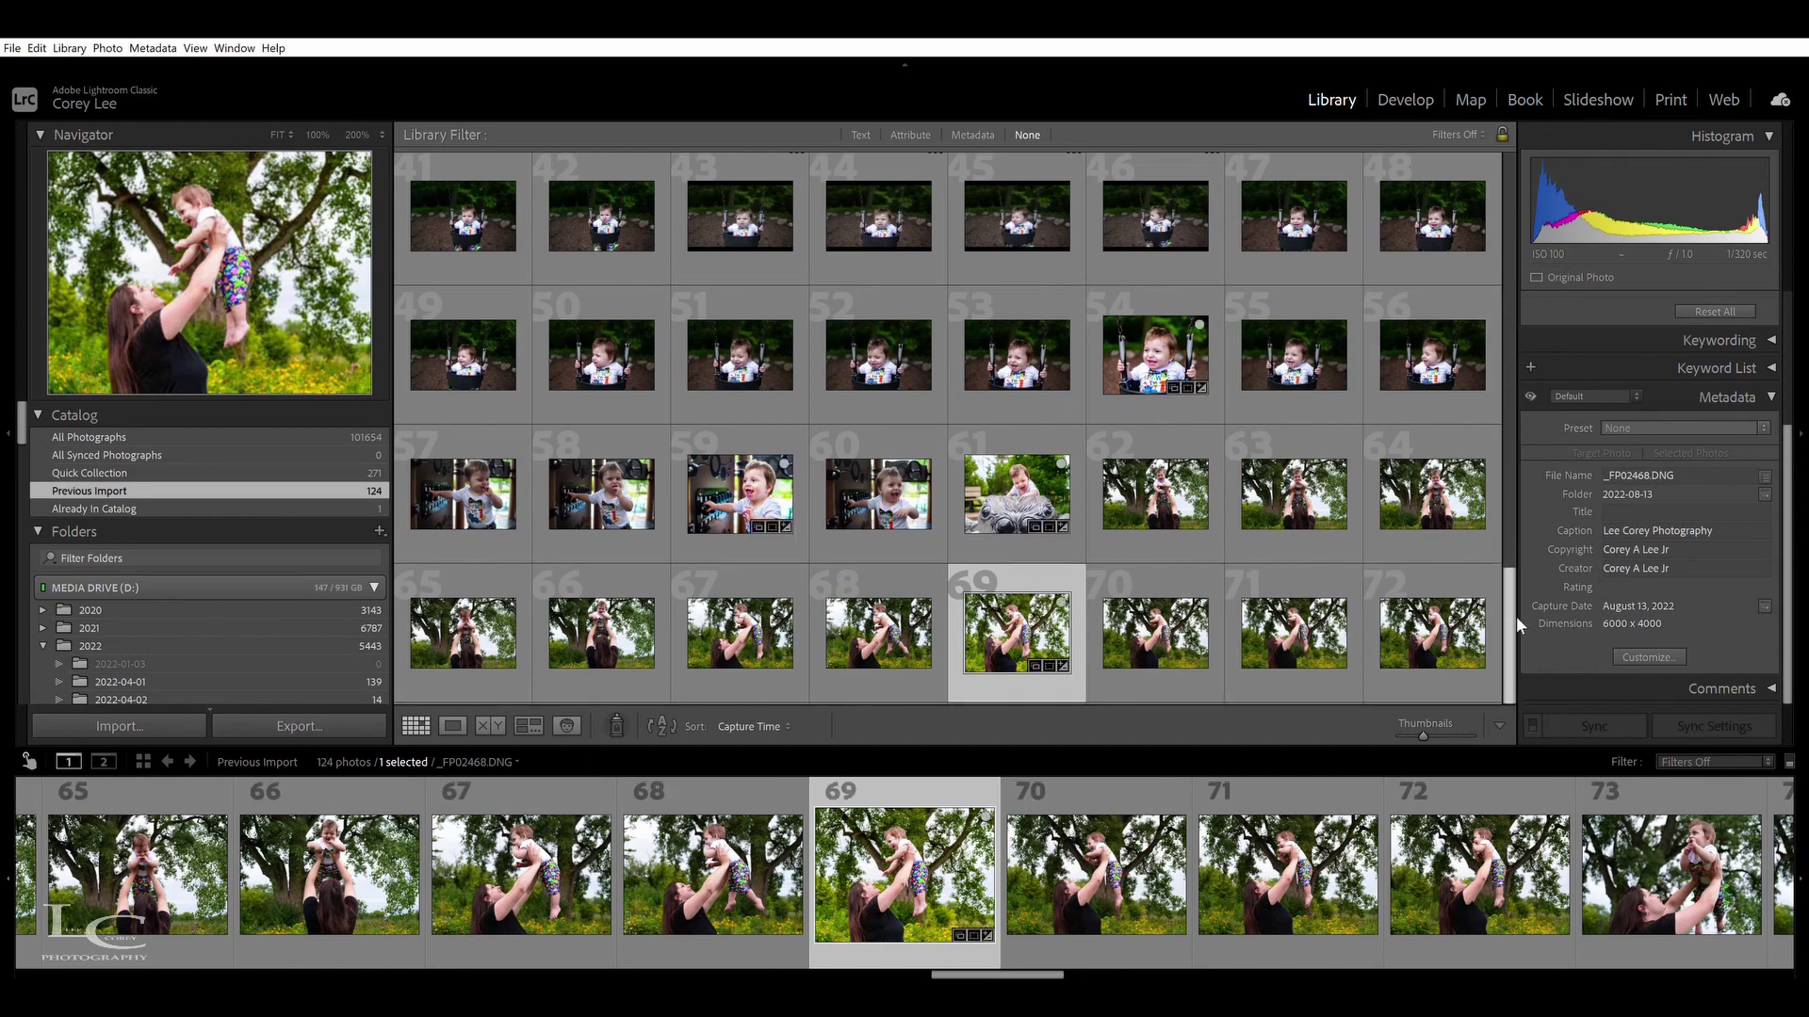
scroll(1512, 603, down, 6)
scroll(1512, 586, up, 1)
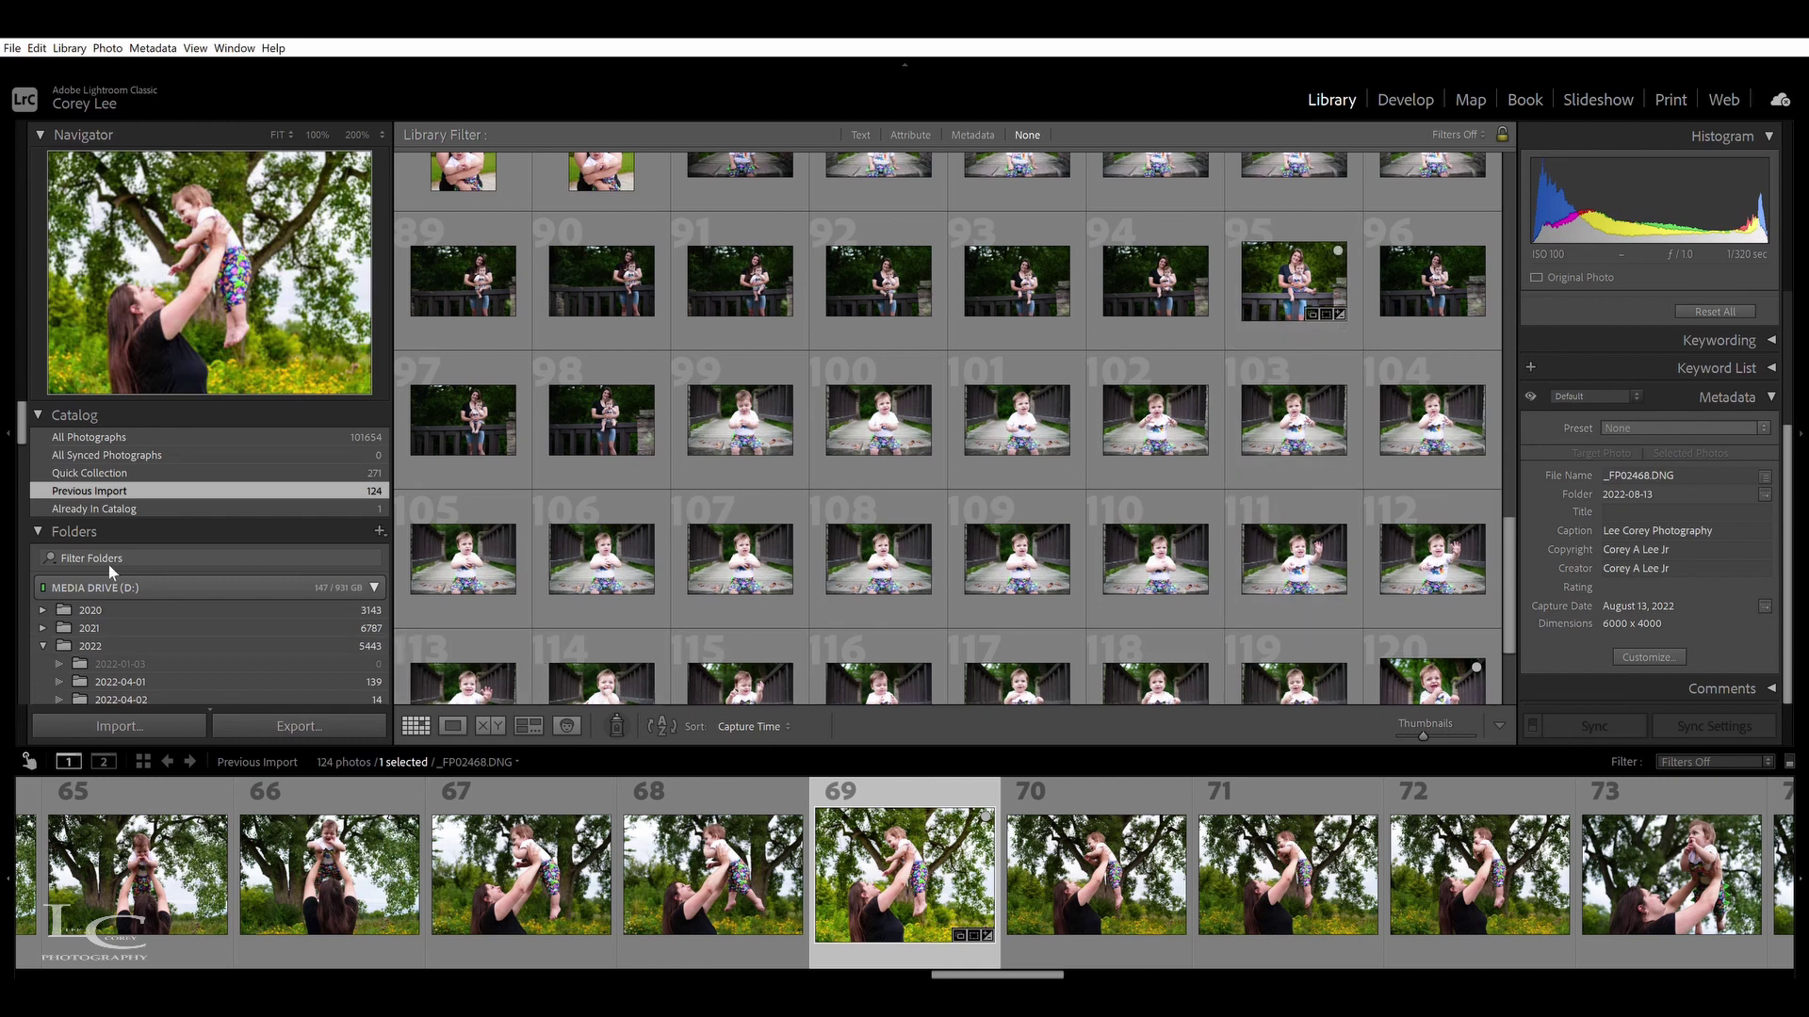
scroll(25, 419, down, 1)
Open the 1st Birthday collection and enlarge photo 7 of the mother with the child on the railing
drag(24, 419, 27, 625)
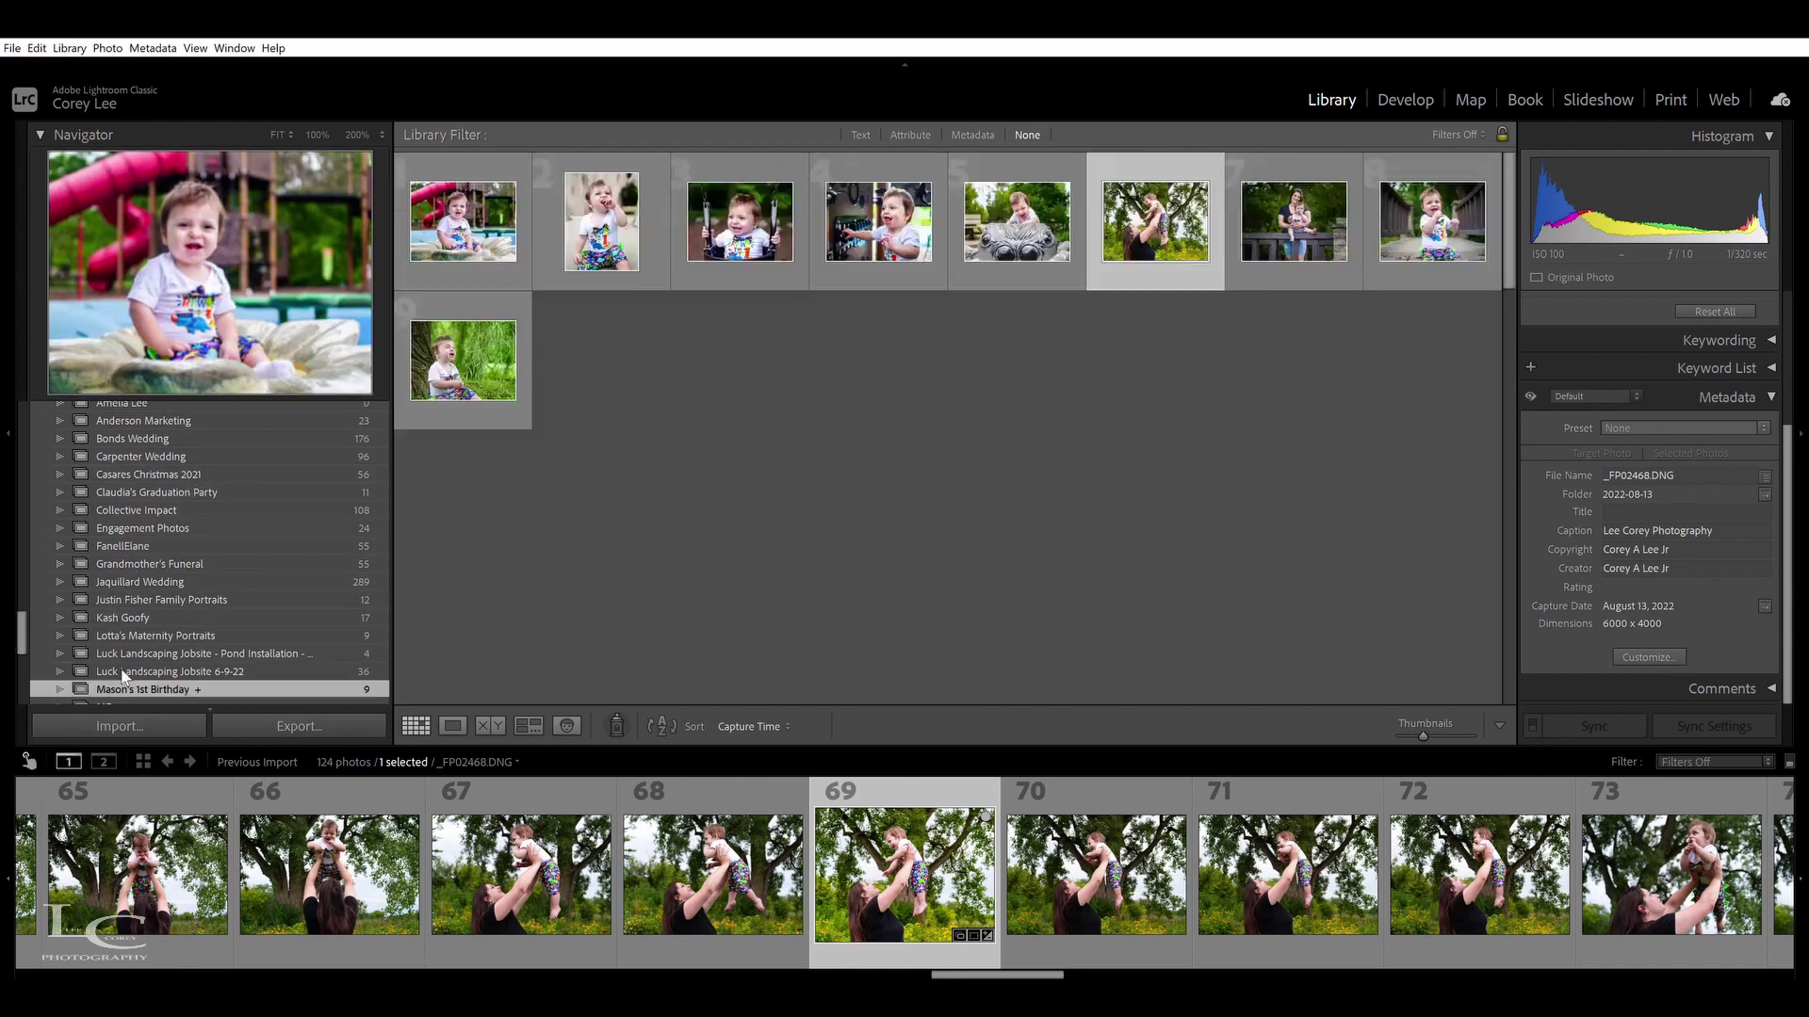
click(127, 689)
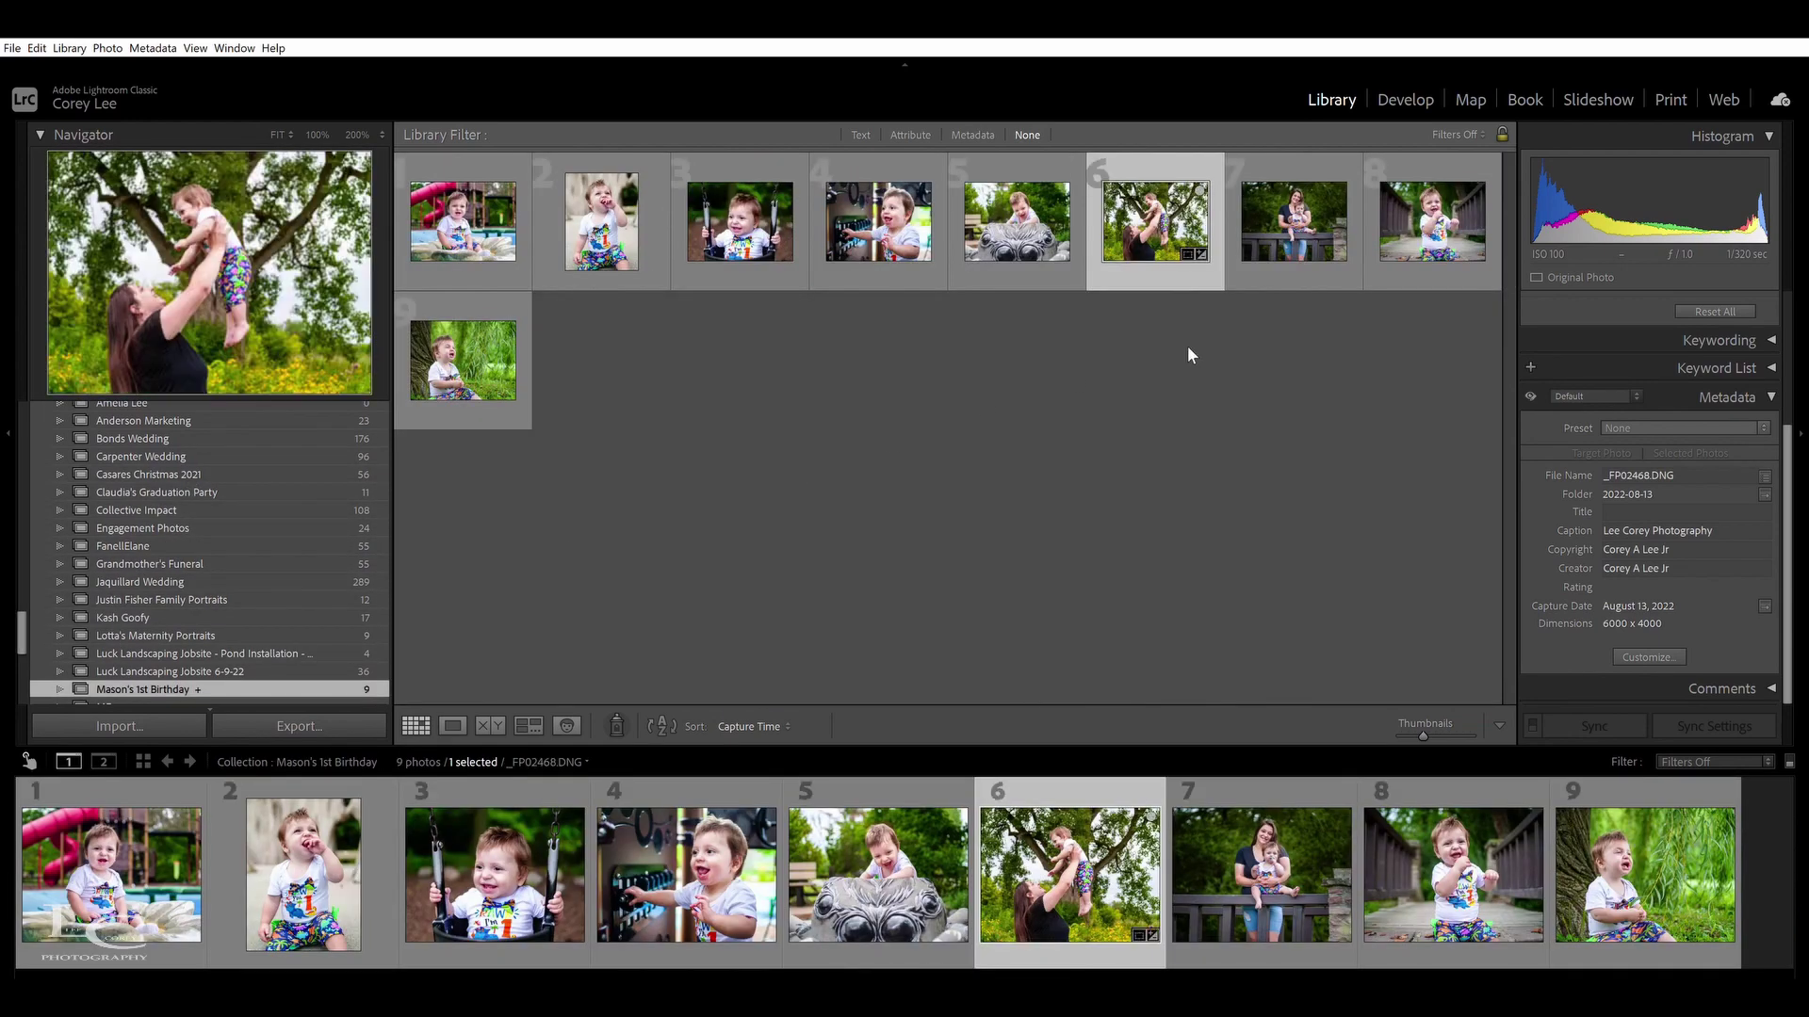
click(1272, 209)
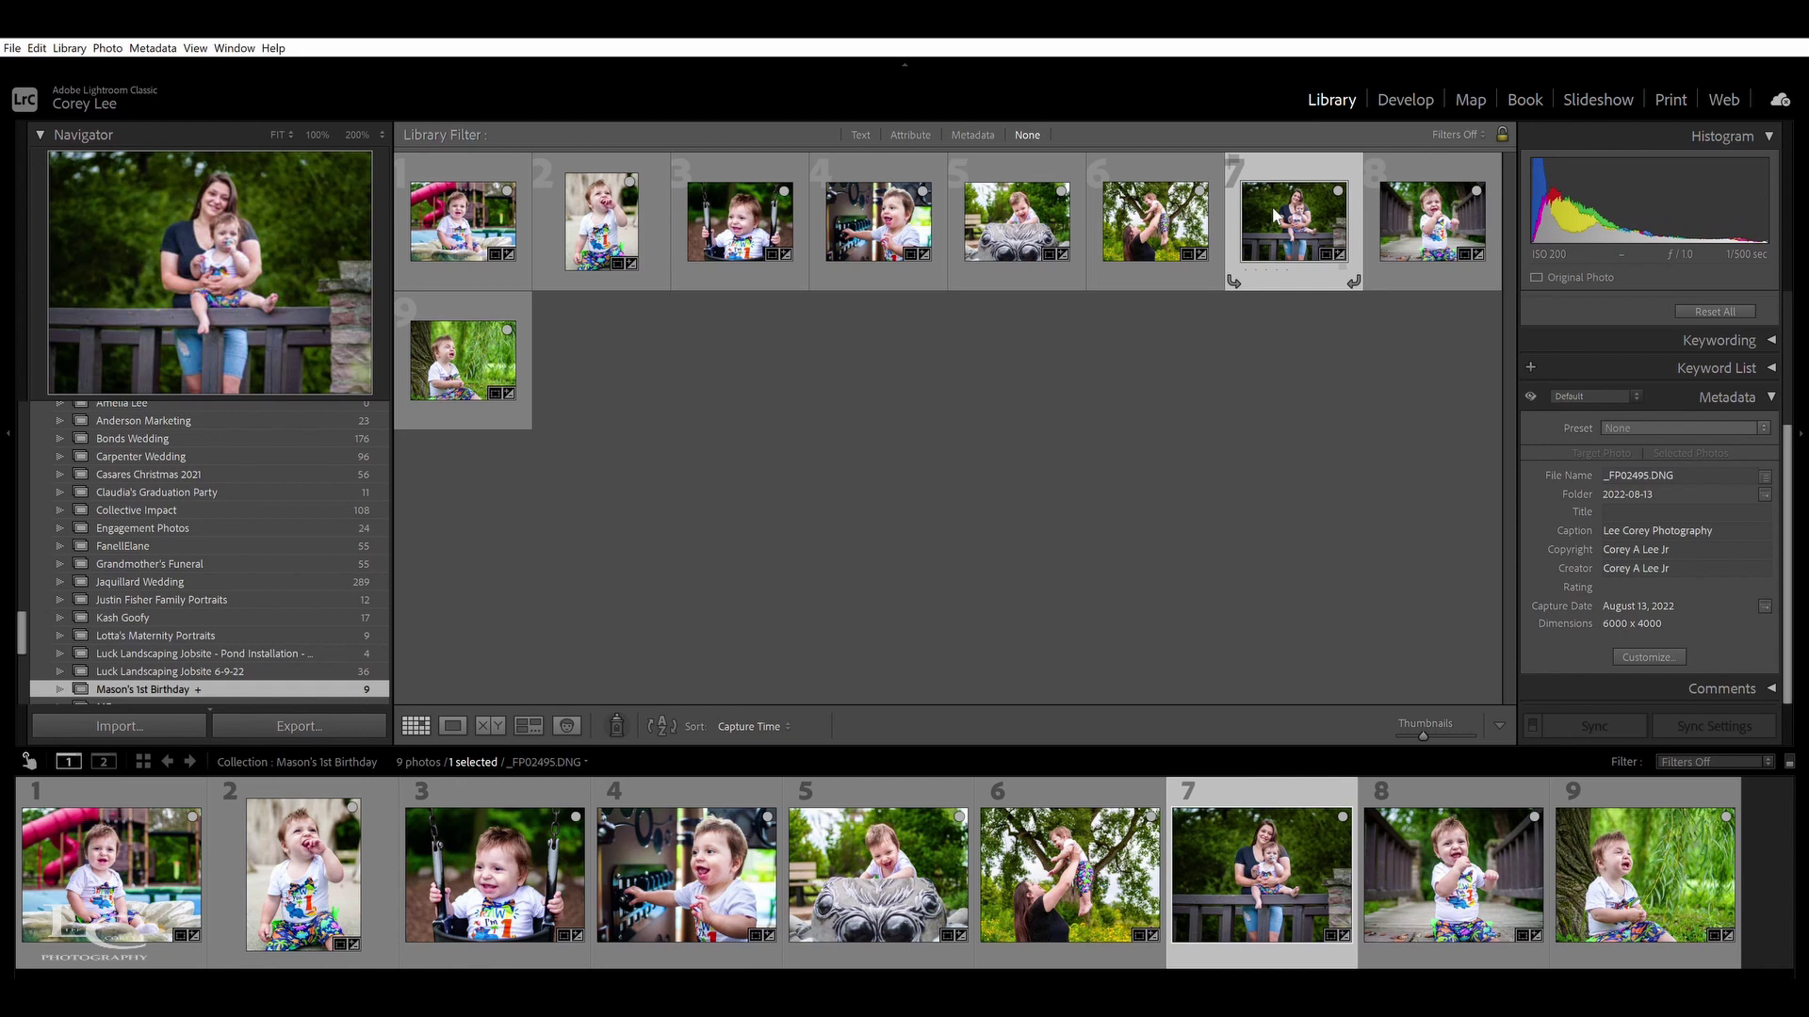
double_click(1271, 206)
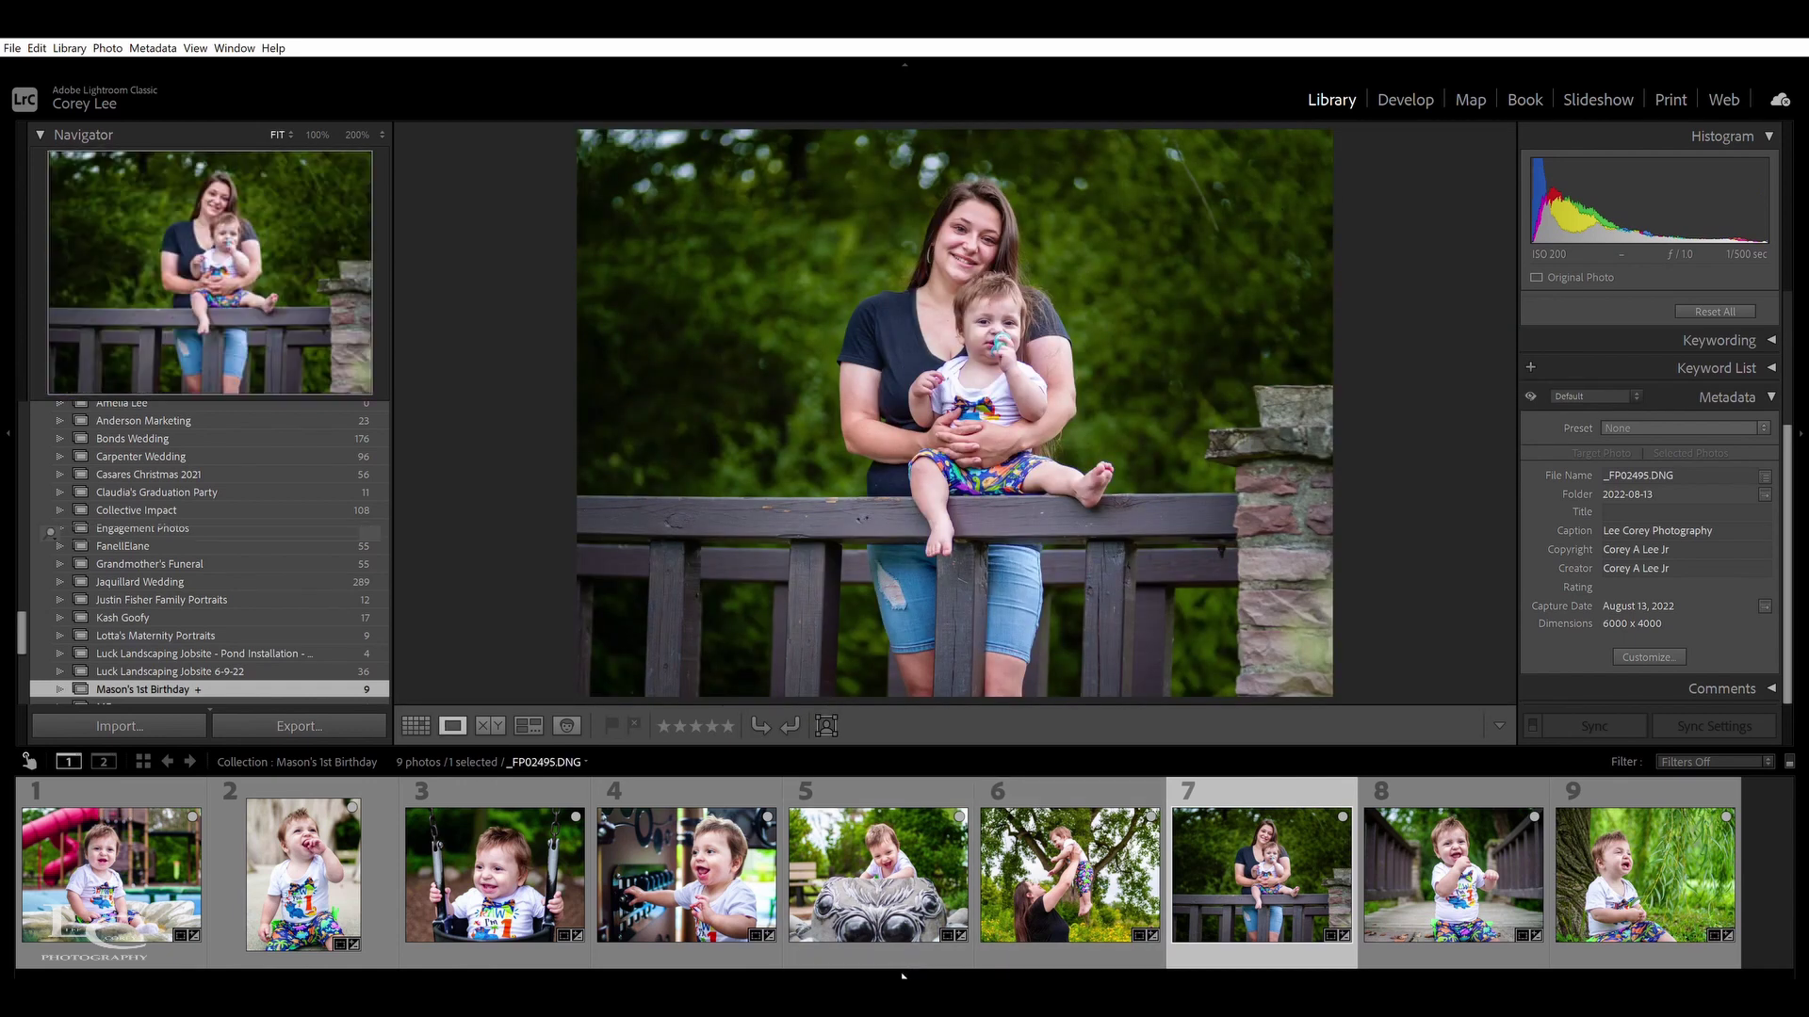
Hide the filmstrip and both side panels to view the mother-and-child portrait larger
key(F6)
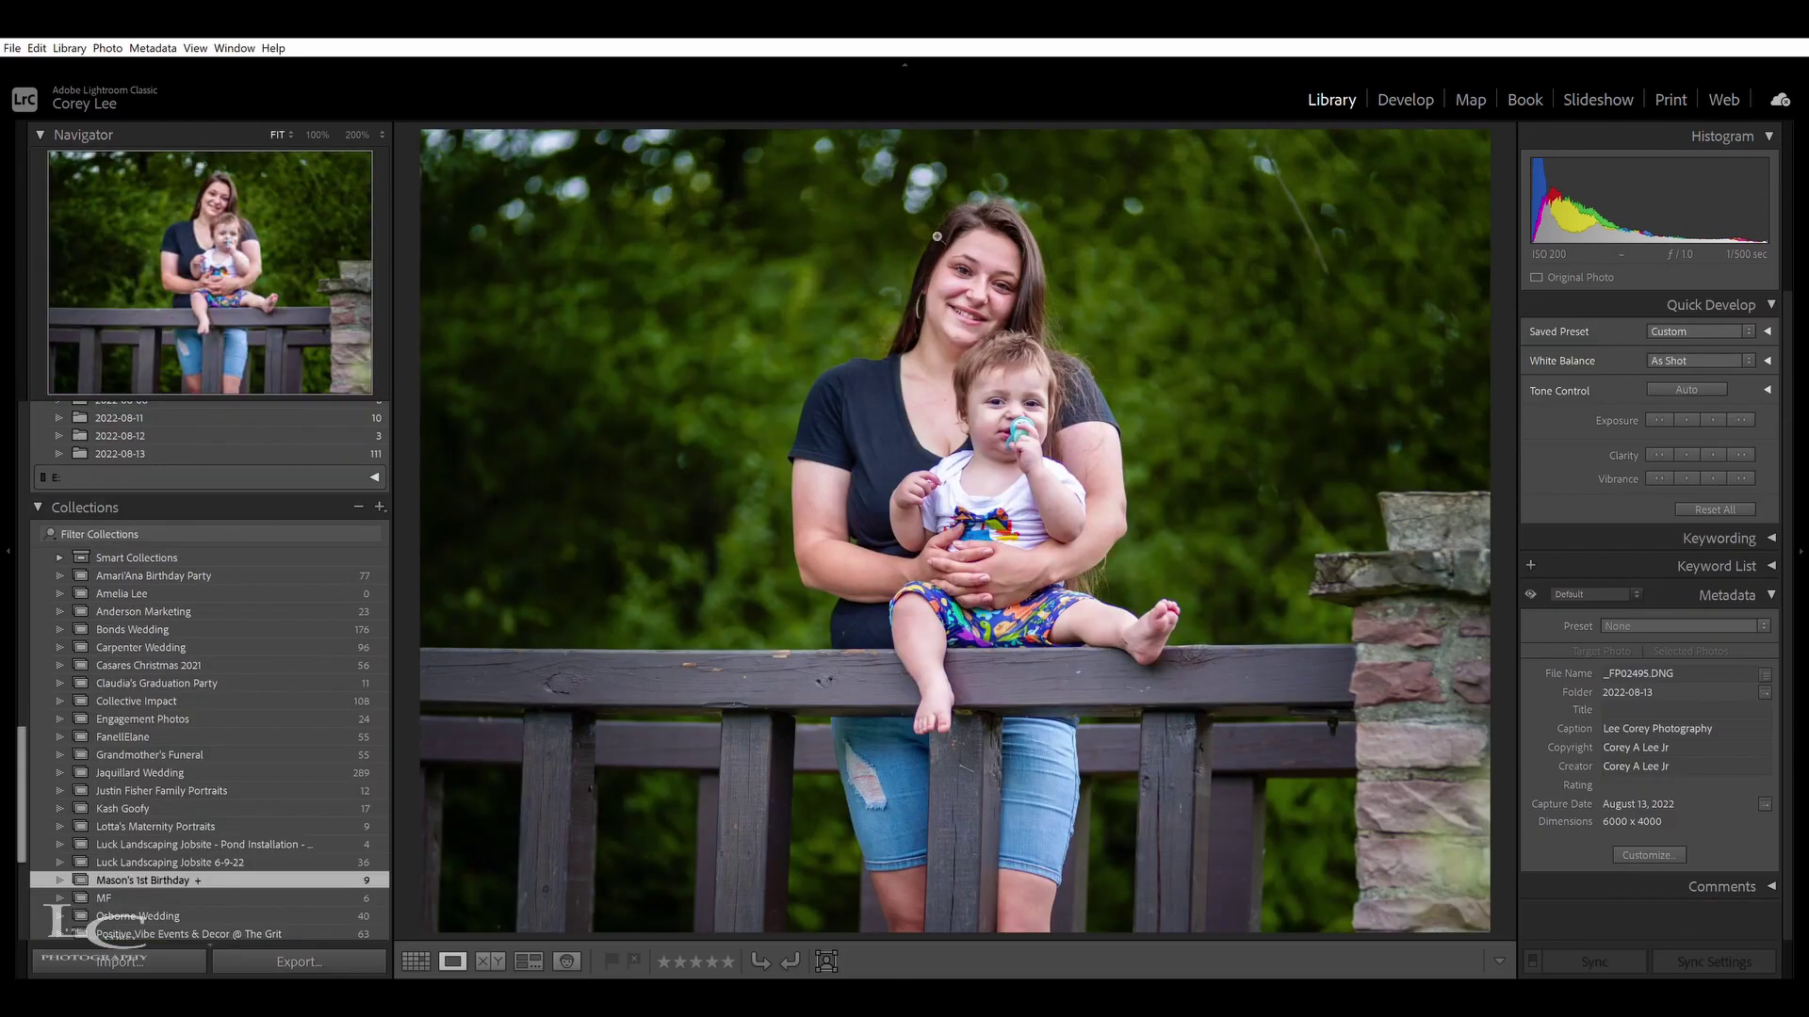
click(8, 542)
click(1801, 546)
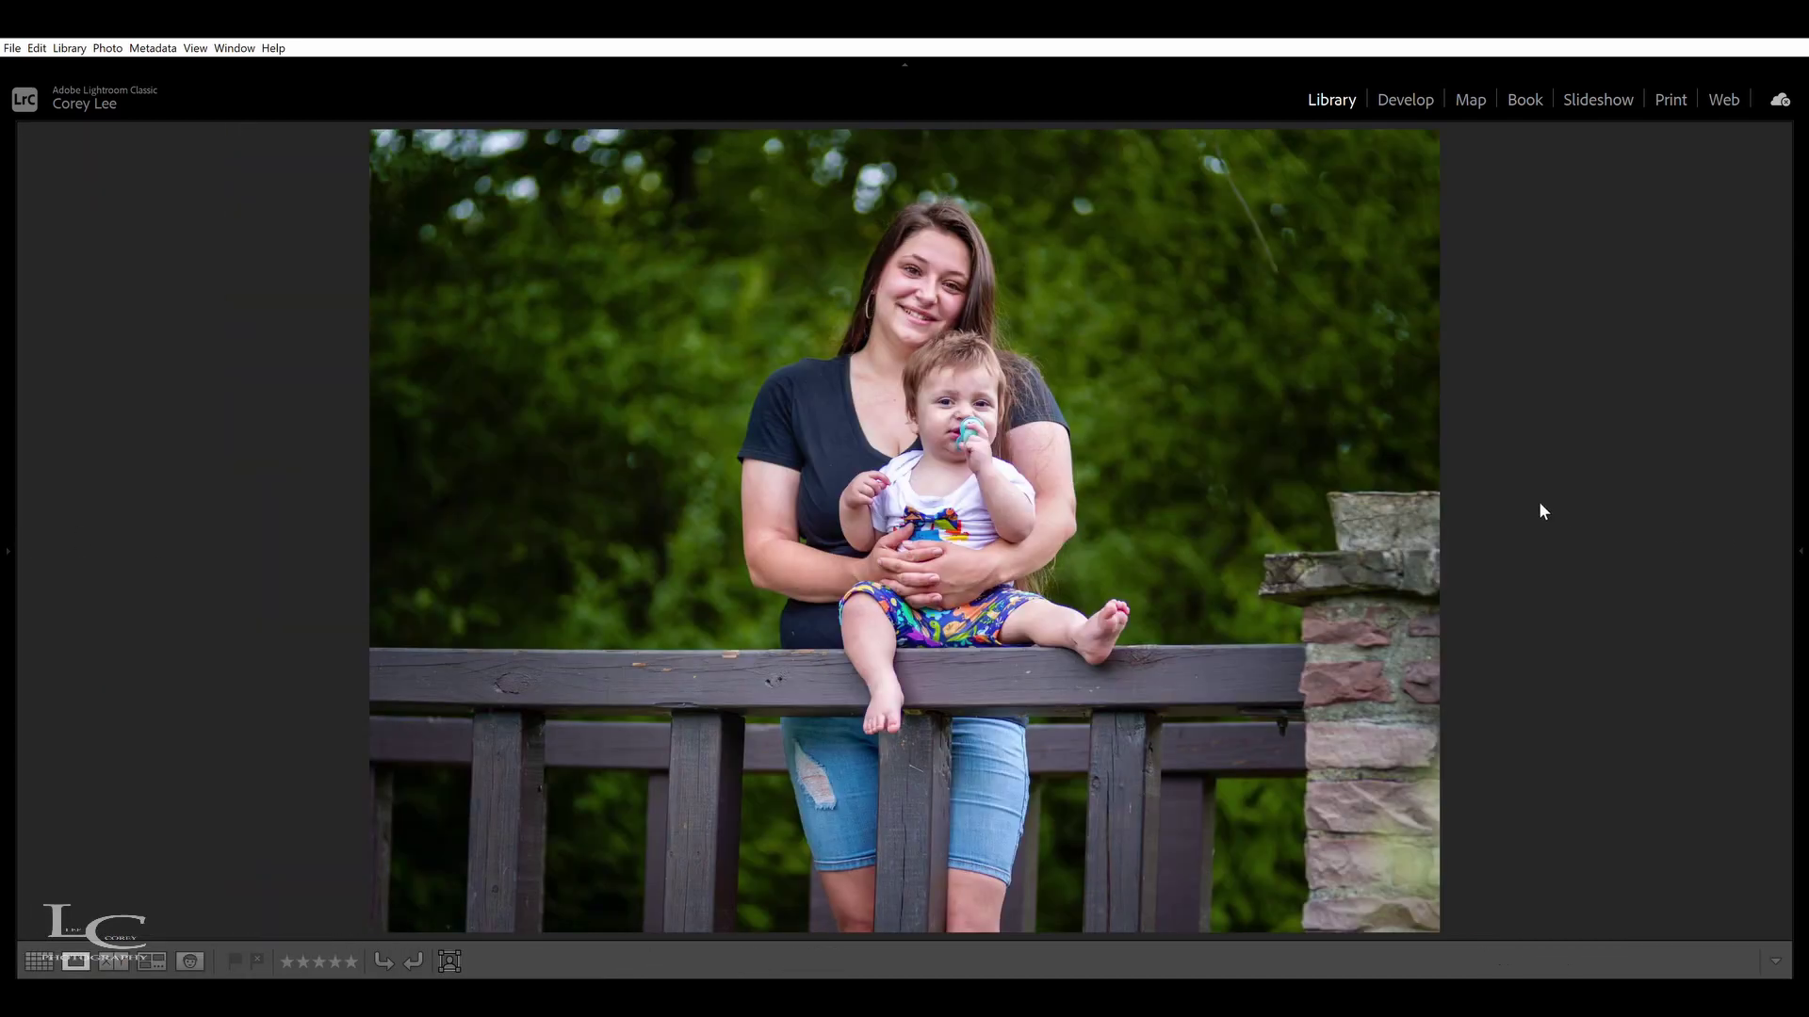
Black out the interface around the image and review the collection's portraits from photo 7 to photo 9, then back to photo 1
key(l)
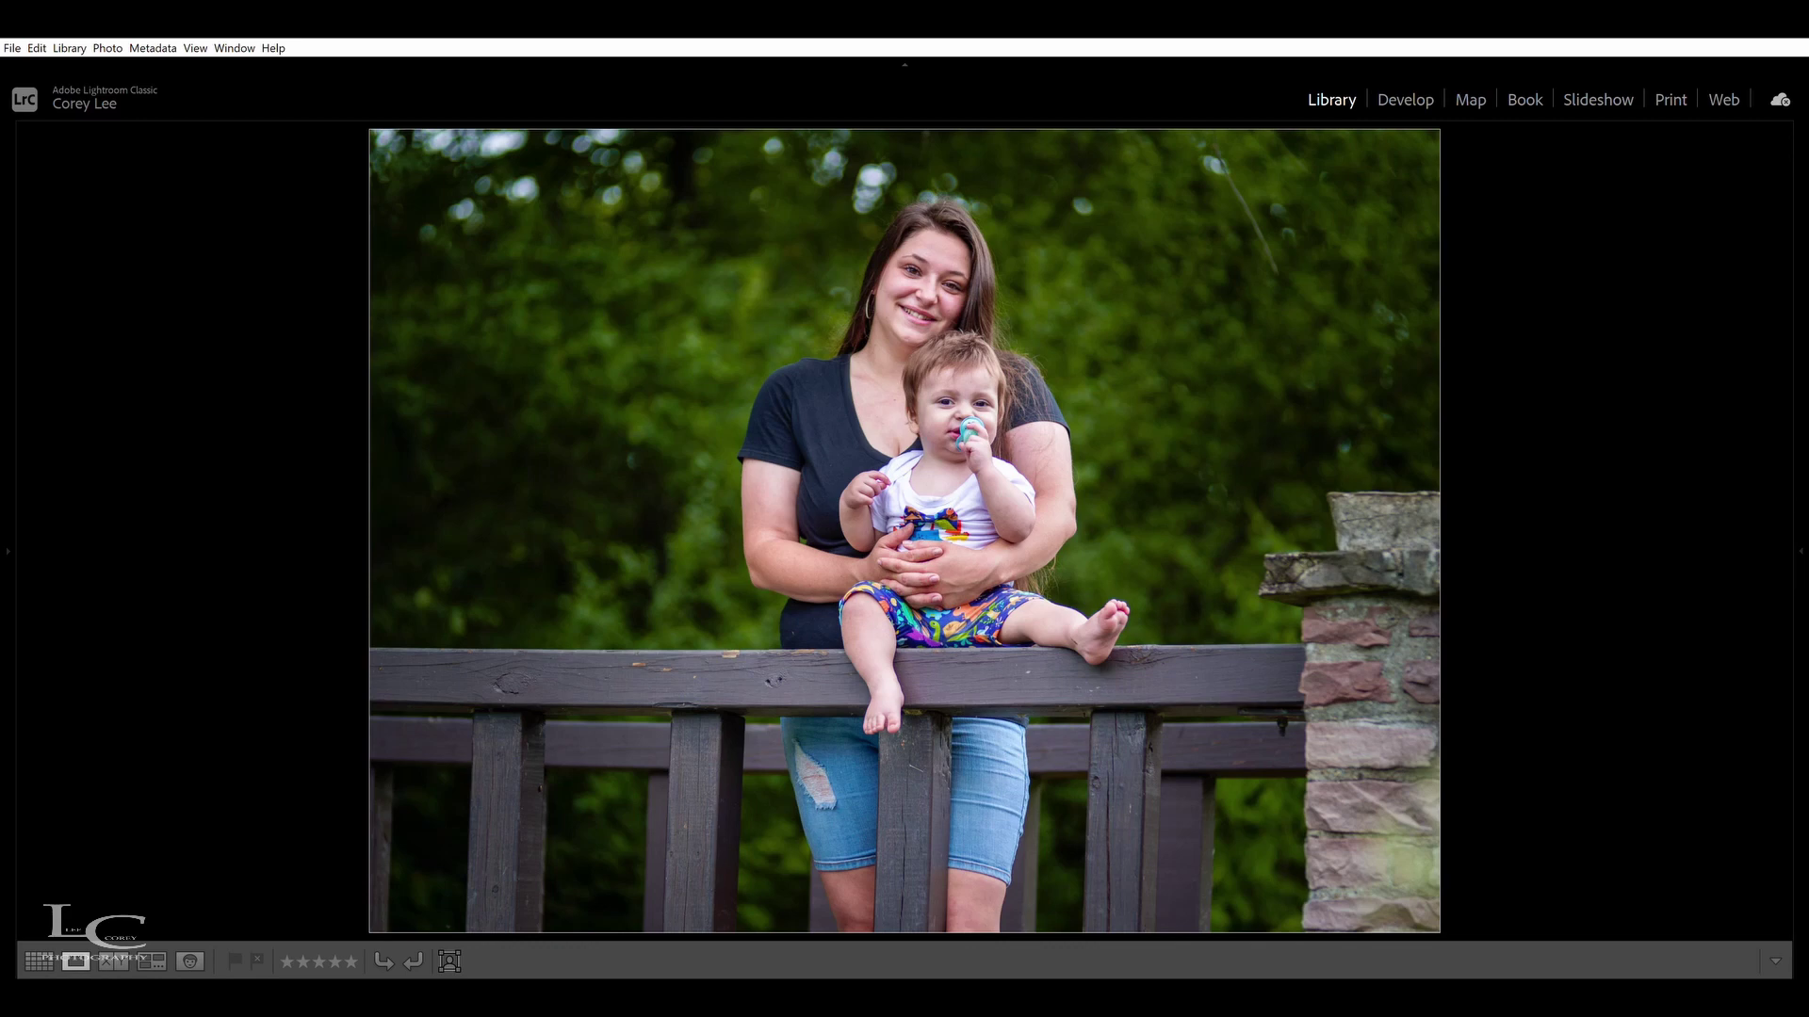
key(Right)
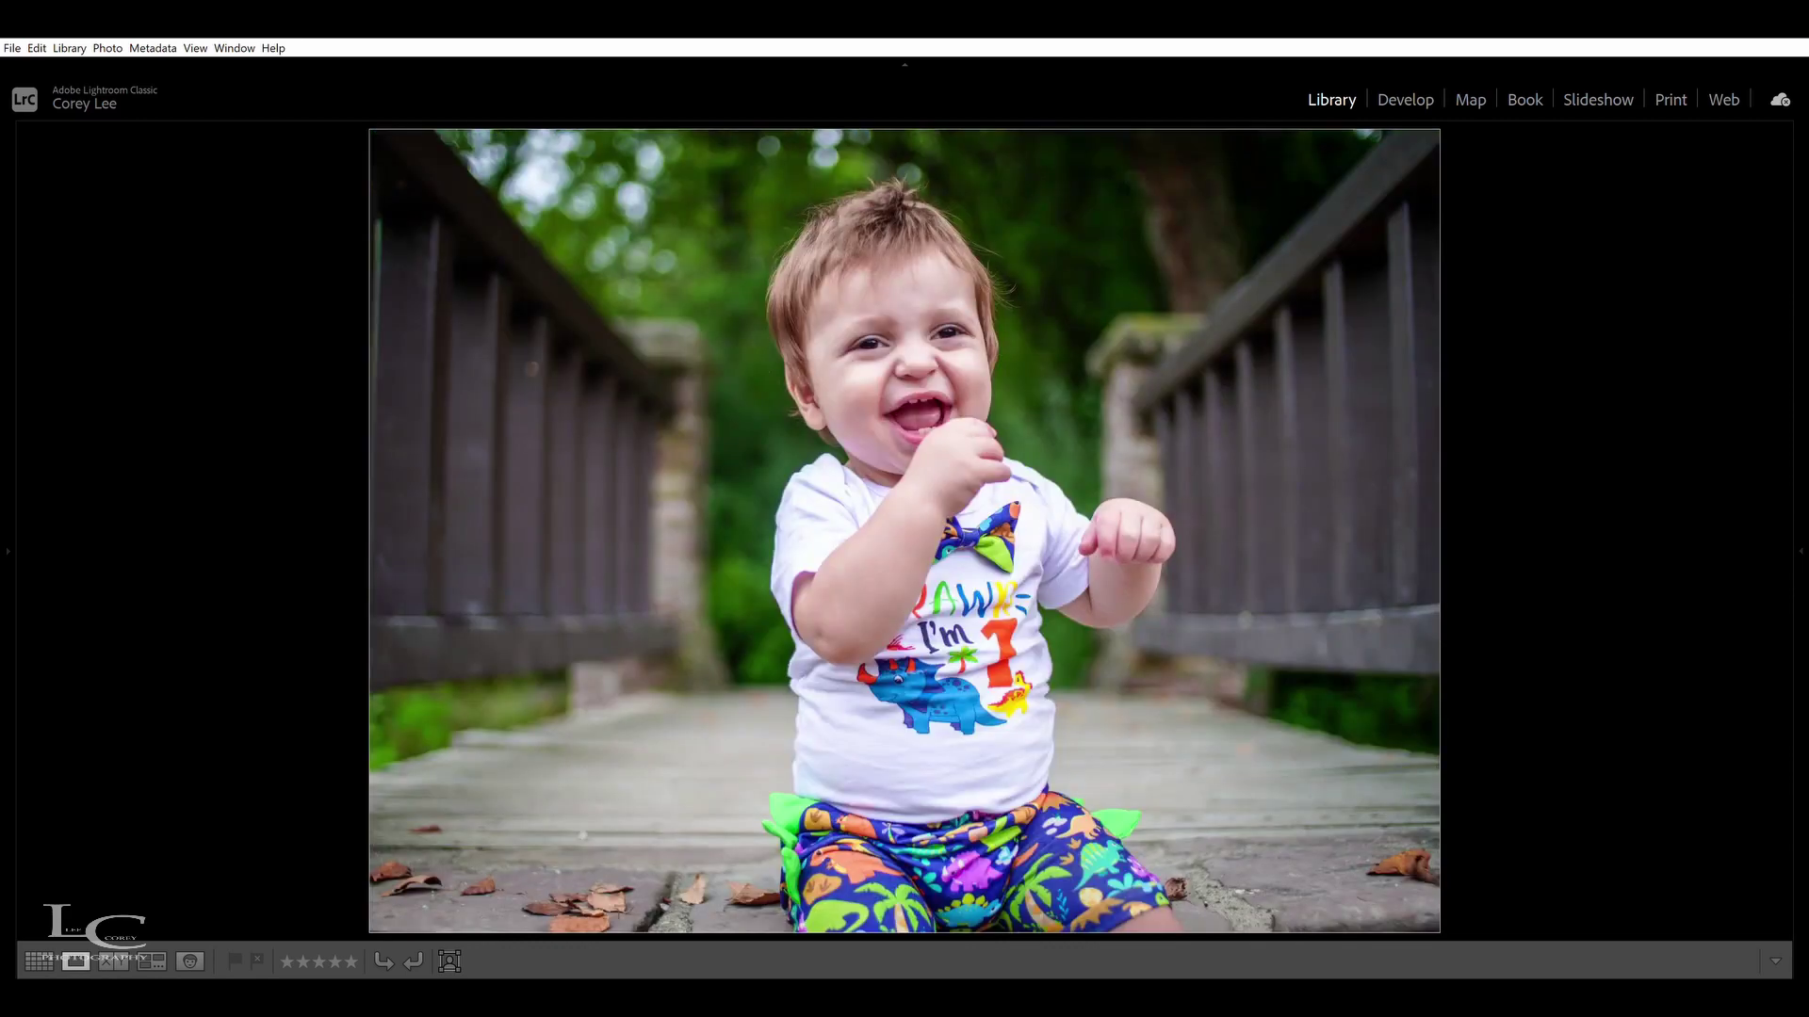
key(Right)
key(Left)
key(Left)
key(Left)
key(Left)
key(Left)
key(Left)
key(Left)
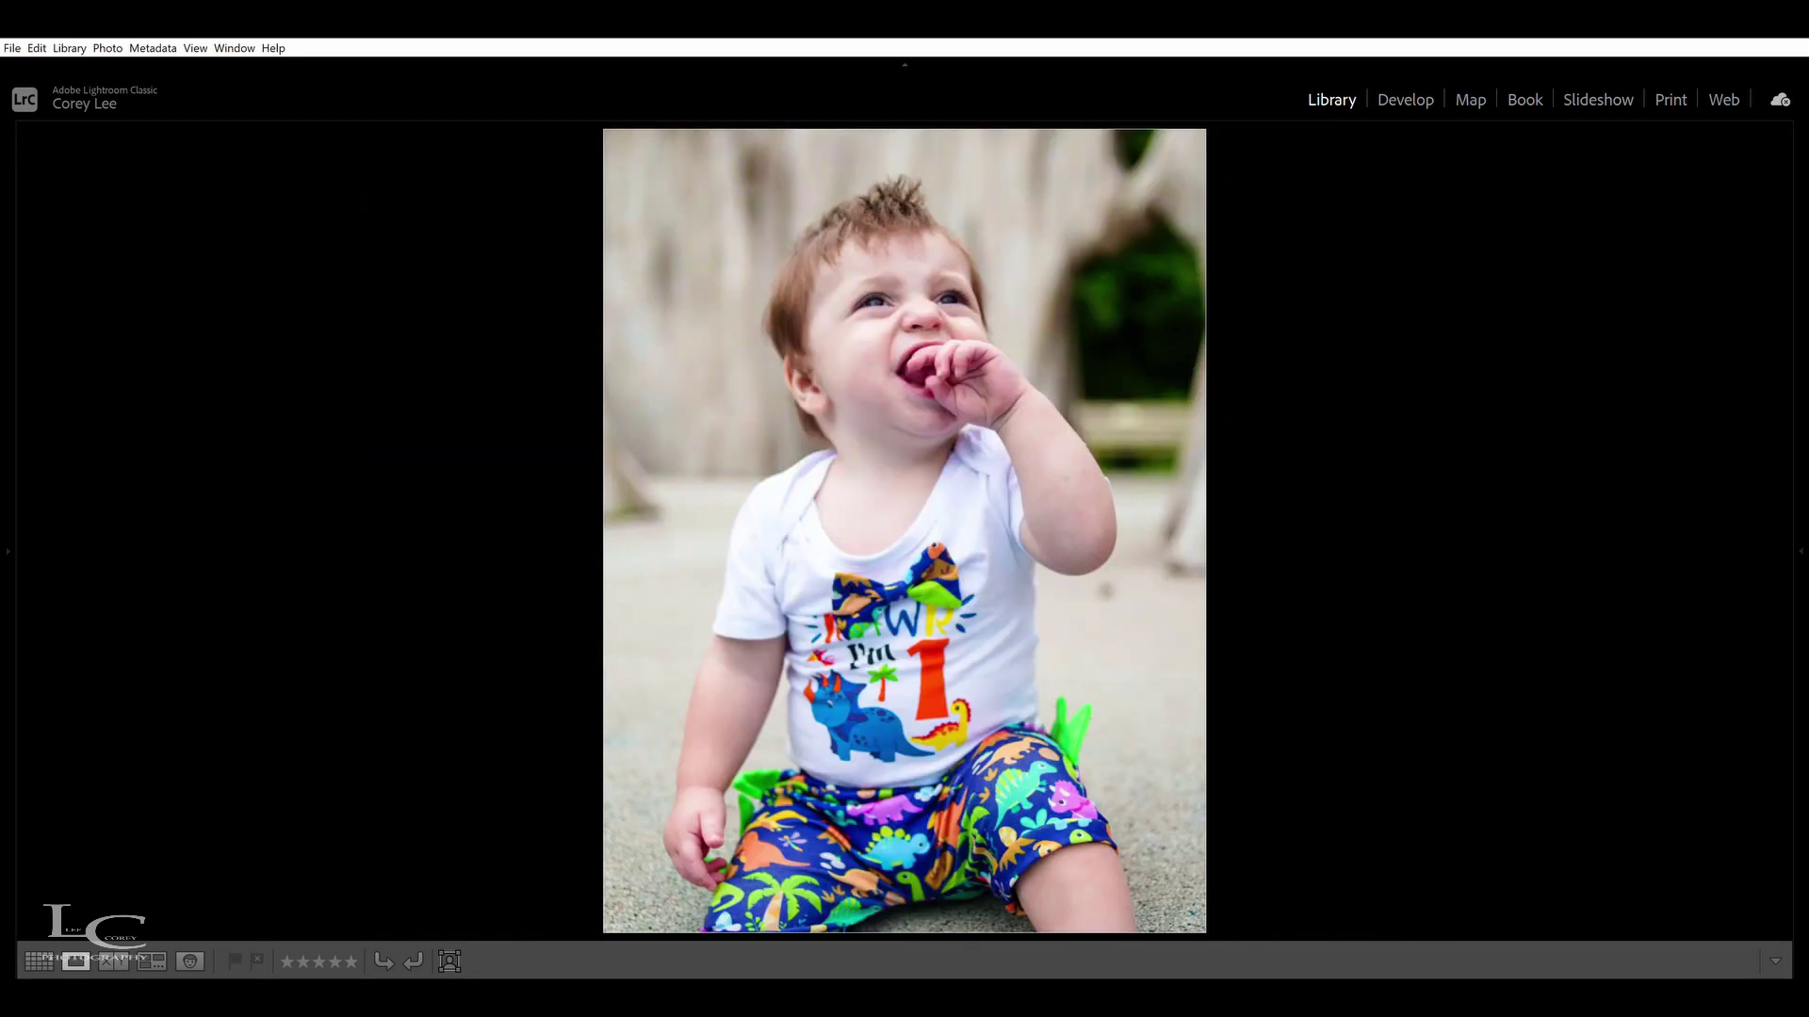
key(Left)
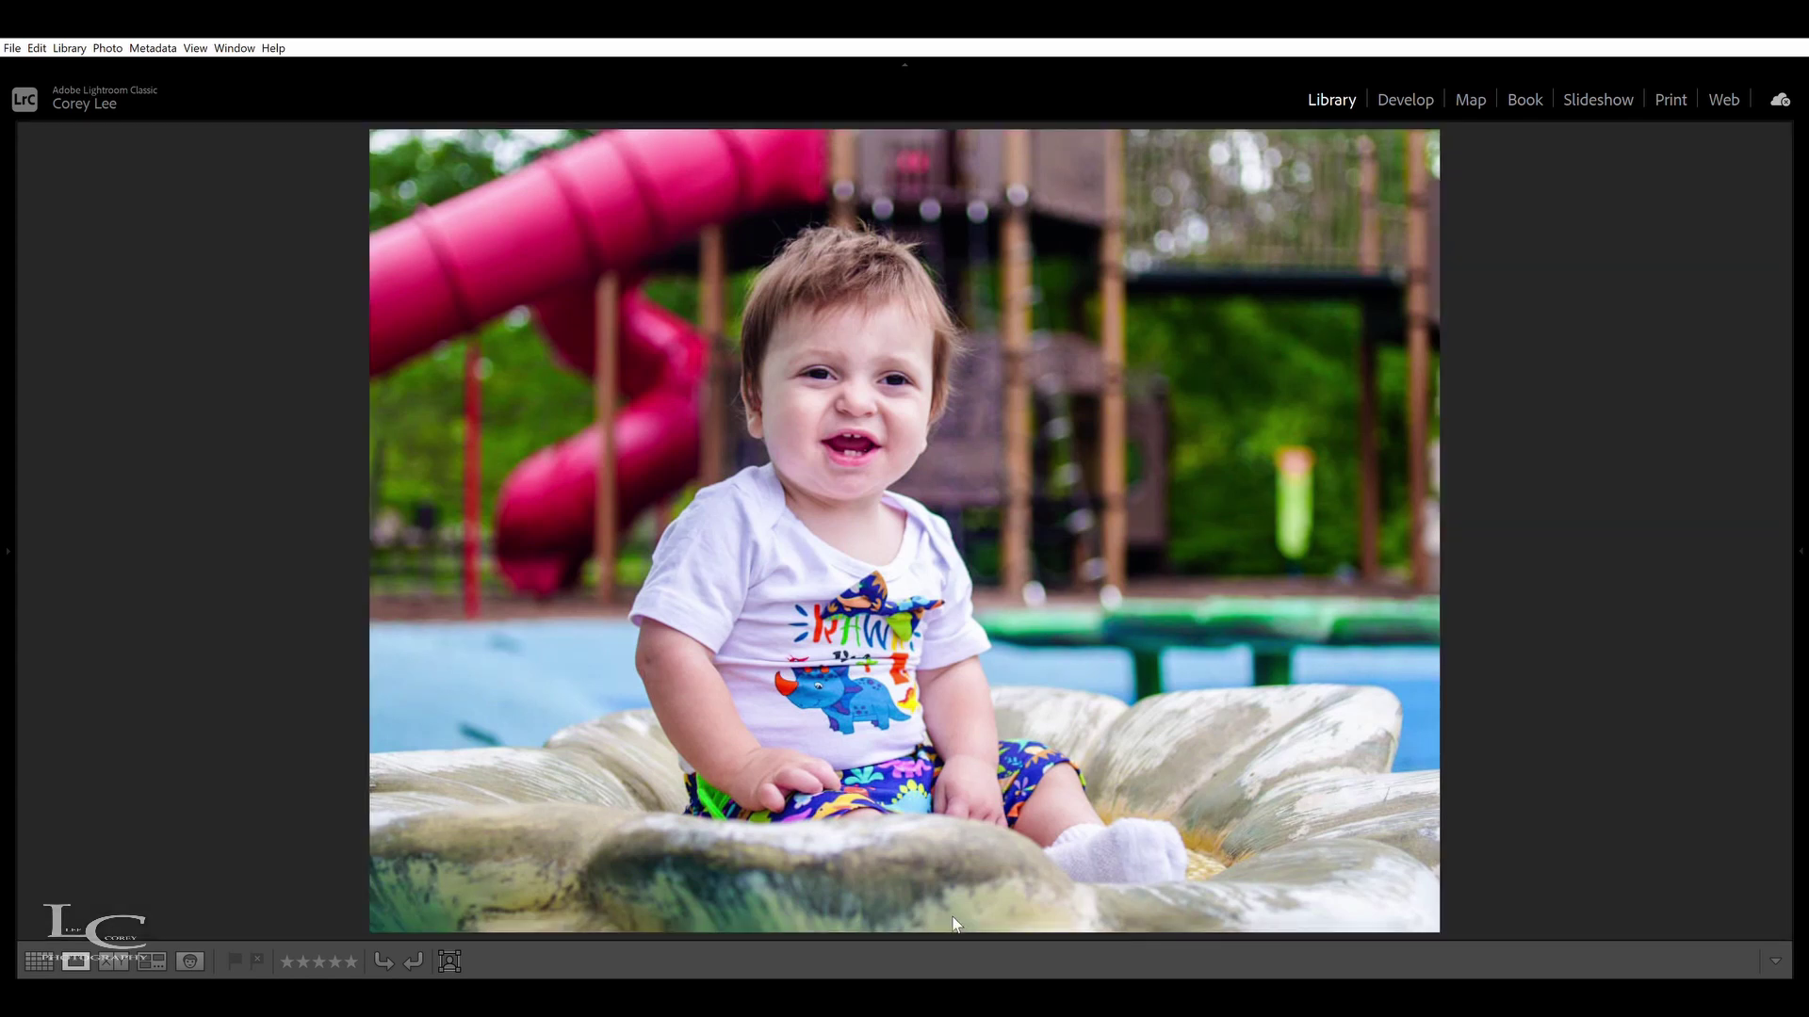
Bring back both side panels and the filmstrip around the playground portrait
click(14, 543)
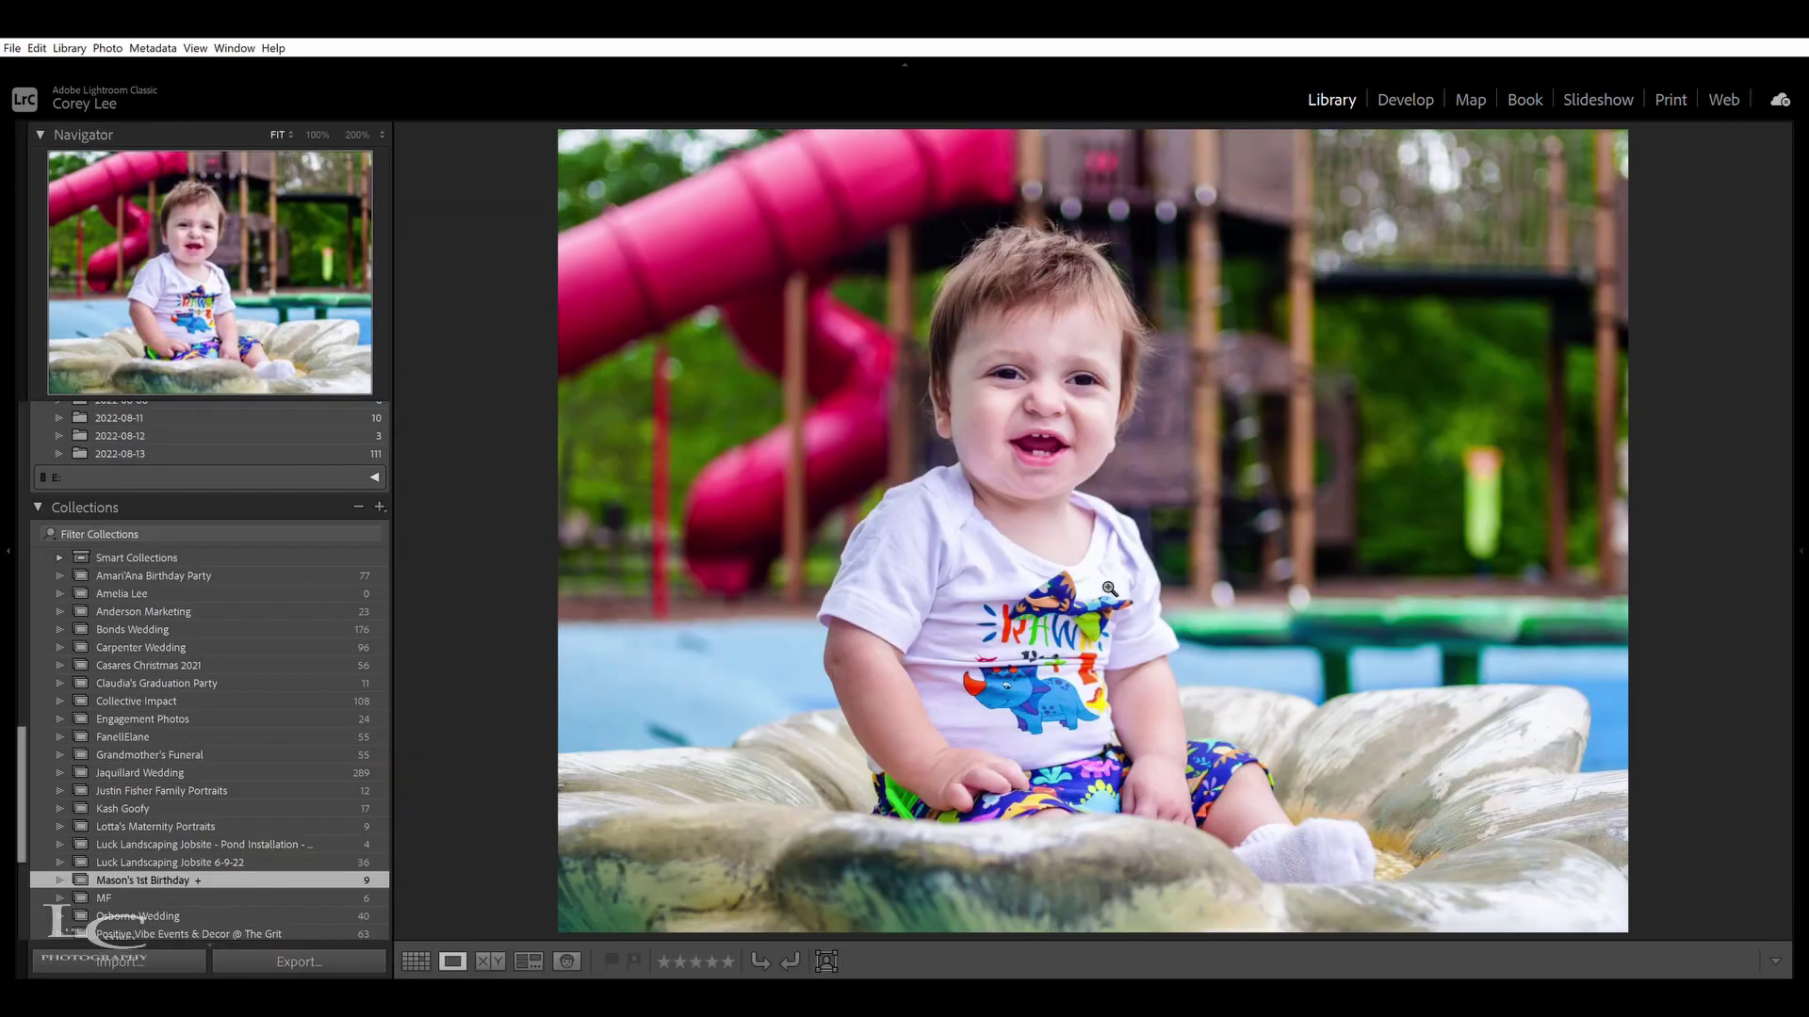
key(F8)
key(F6)
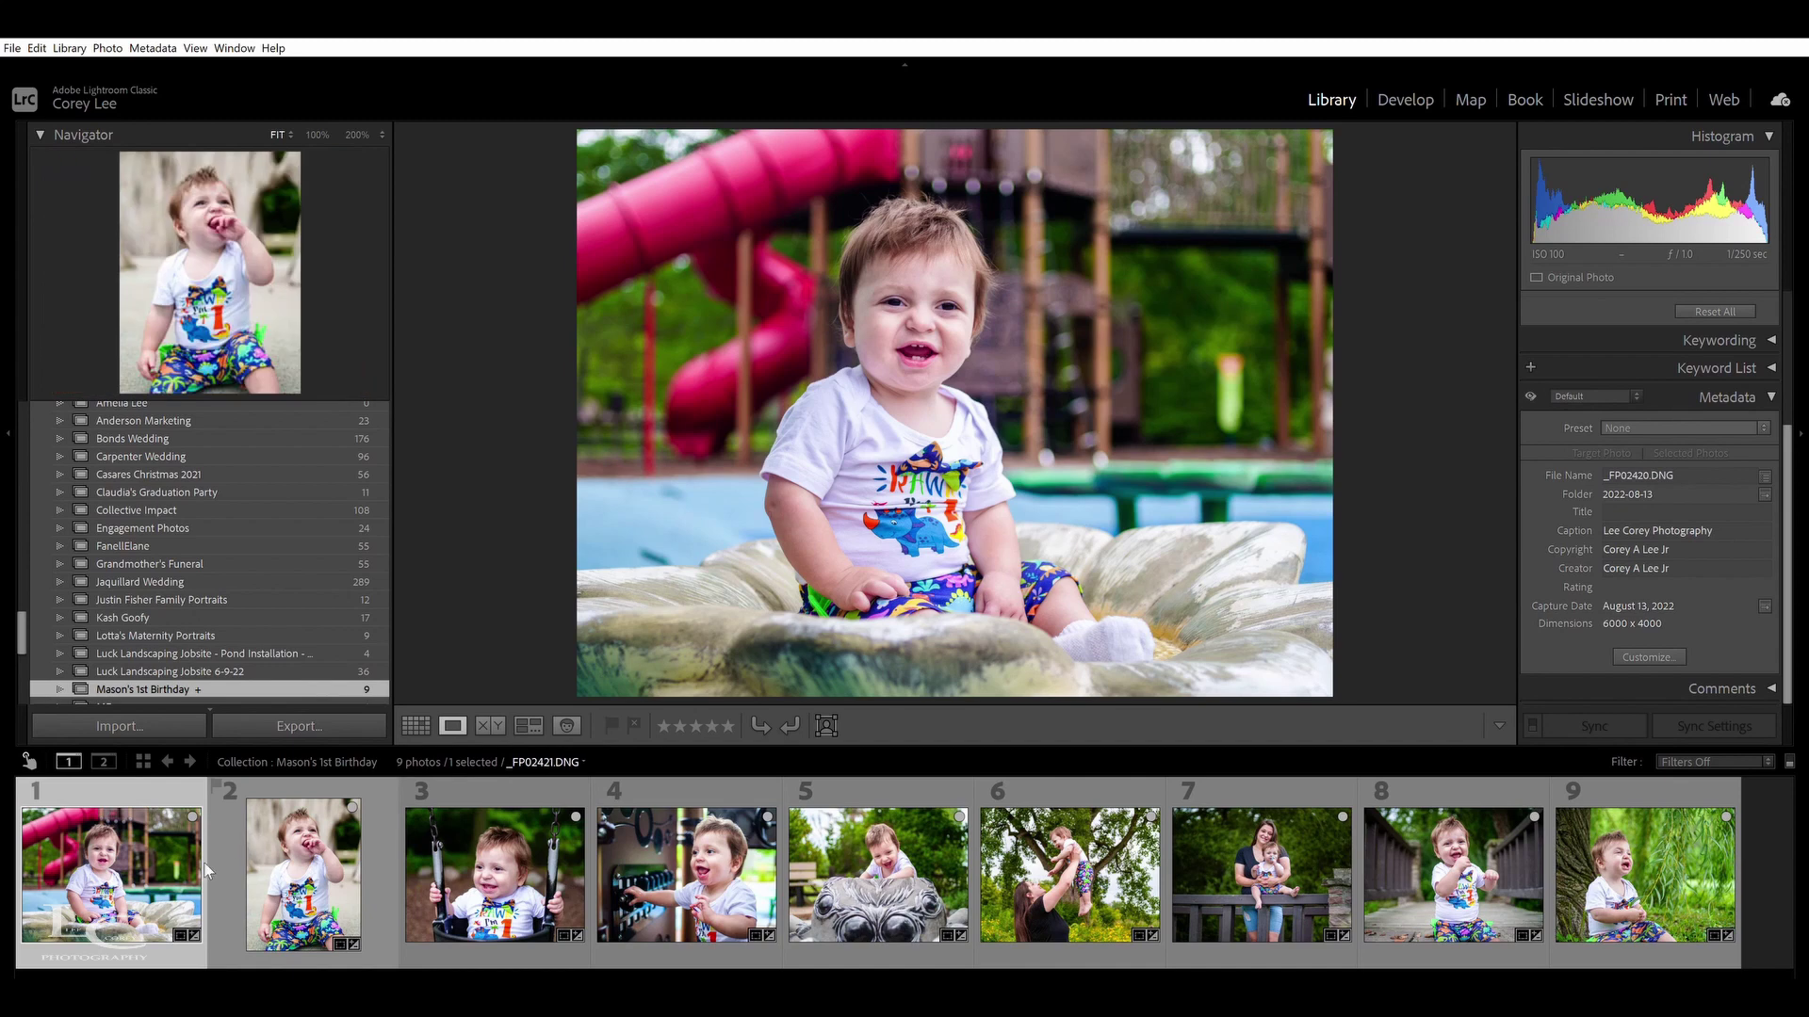
Select all nine photos in the birthday collection and export them with the previous export settings
key(ctrl+a)
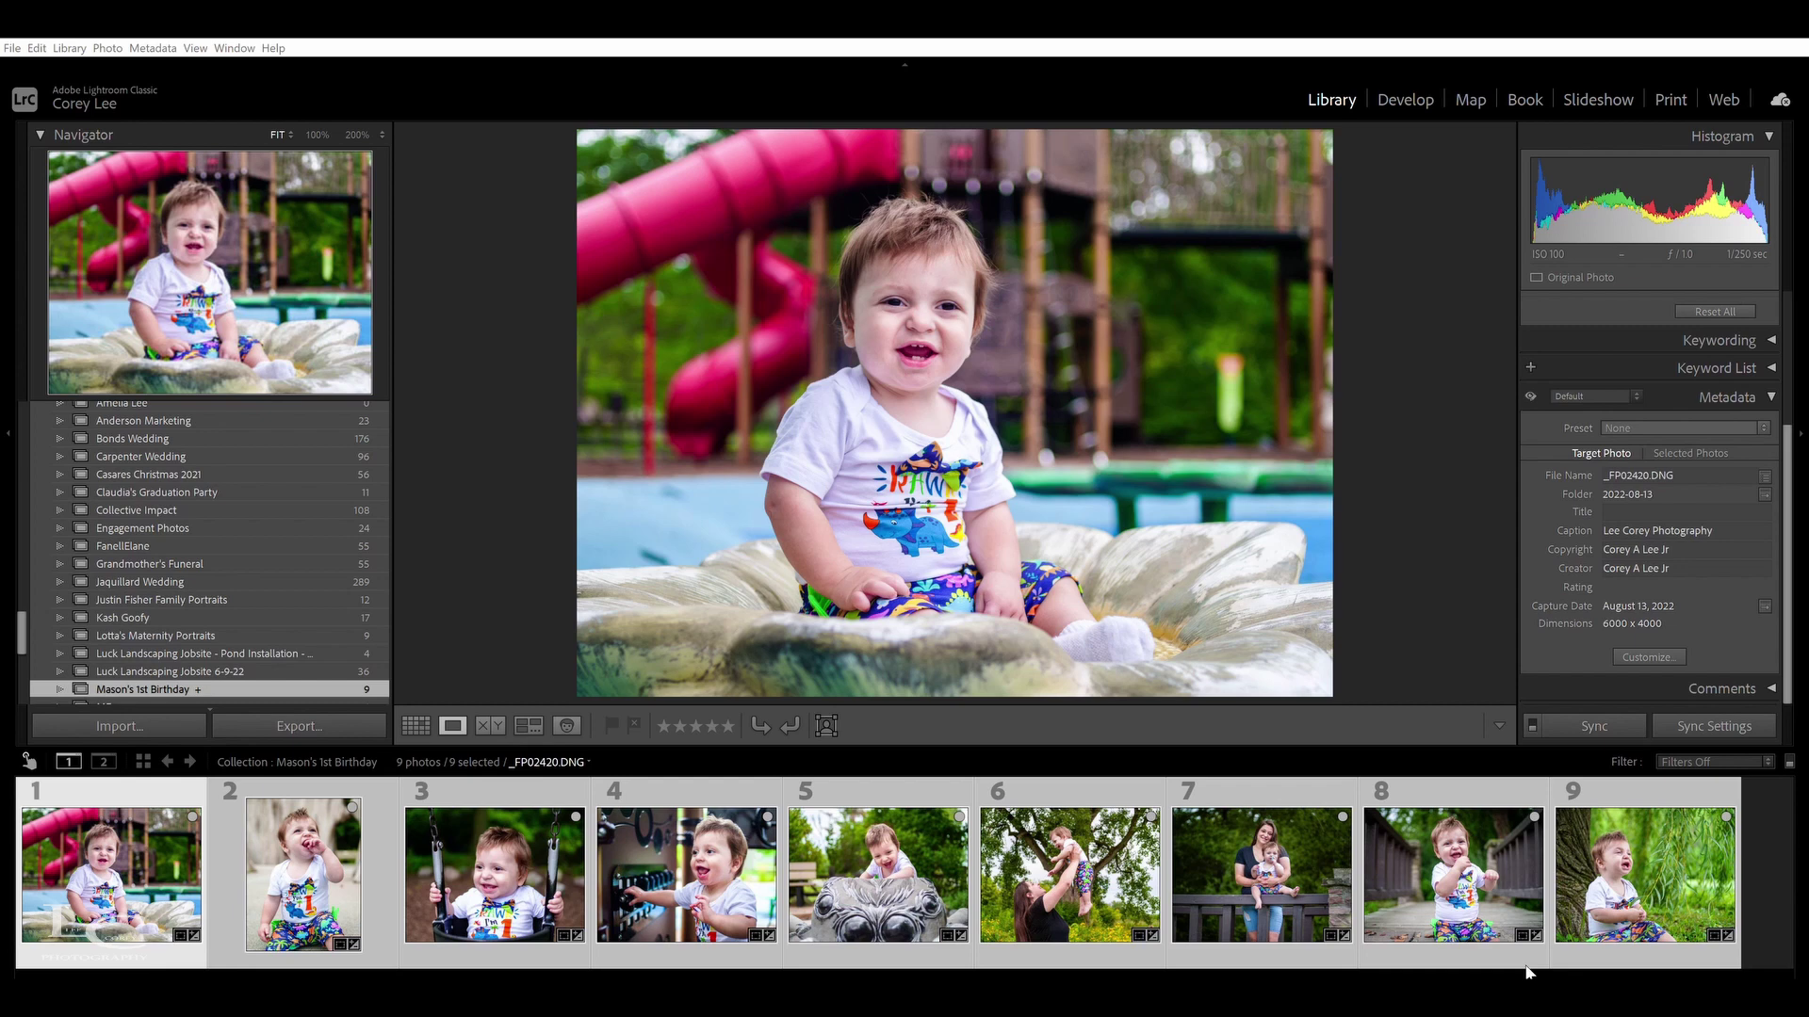
key(ctrl+alt+shift+e)
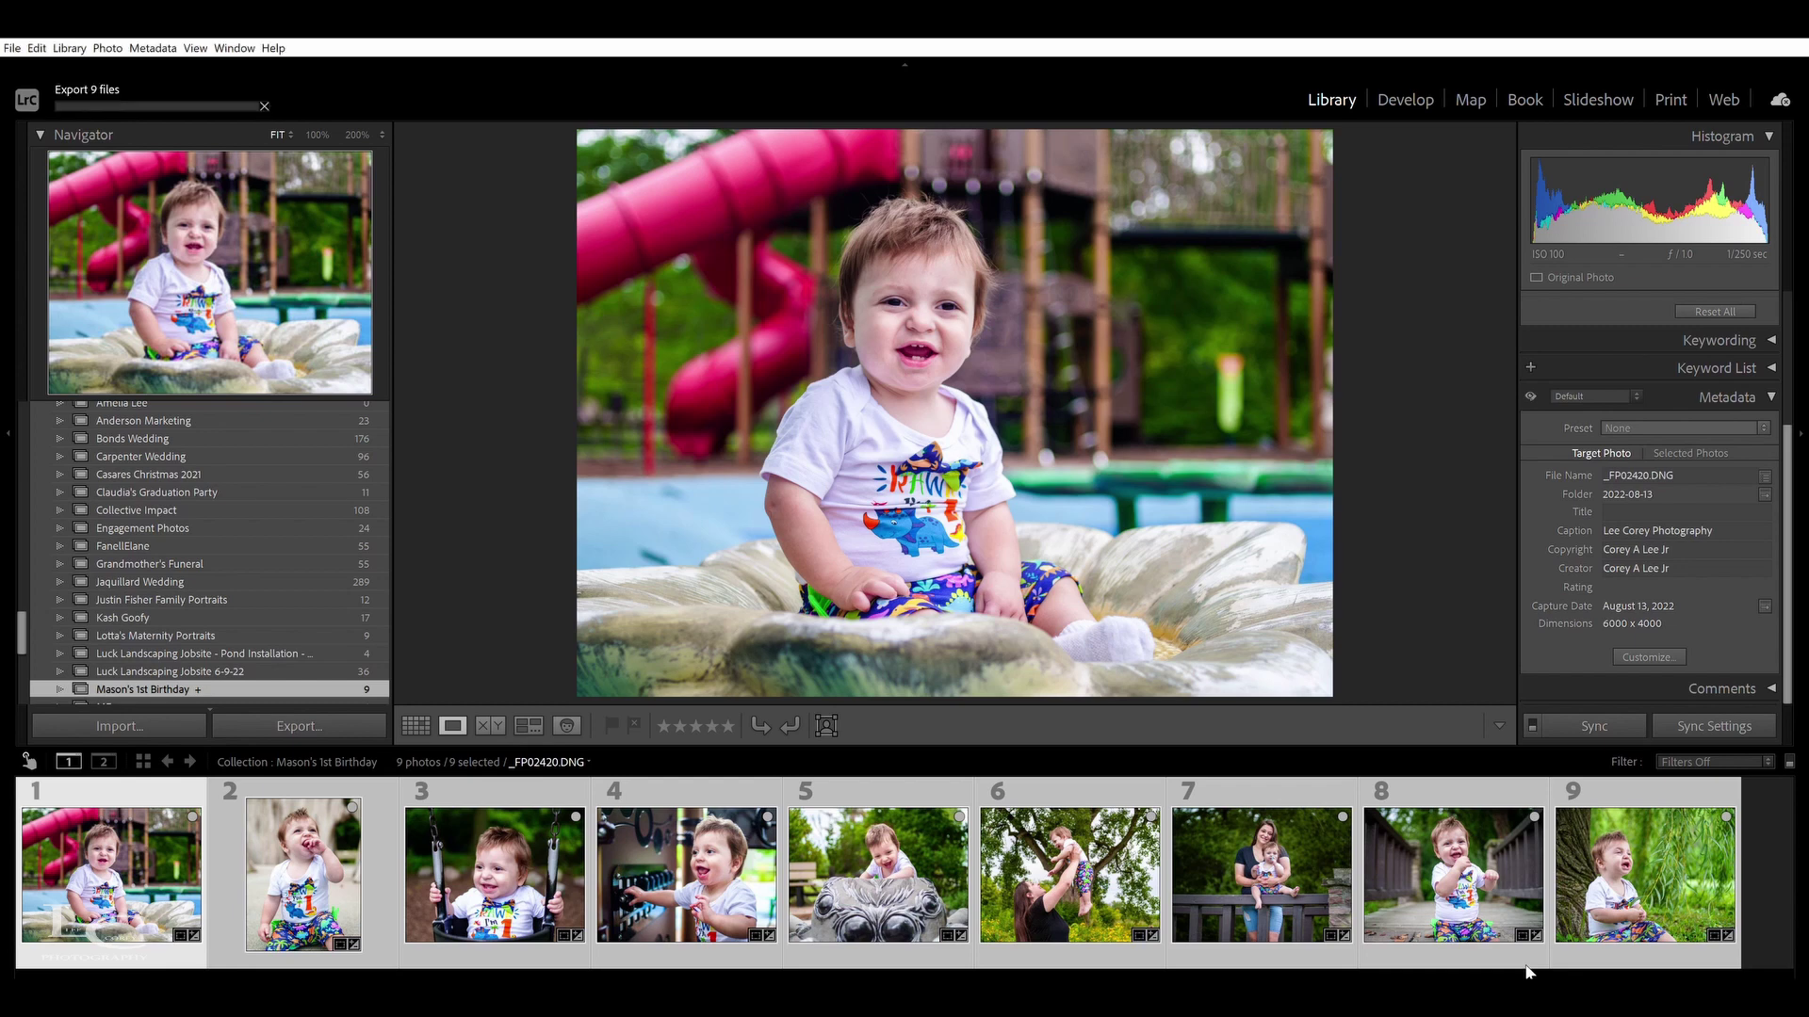